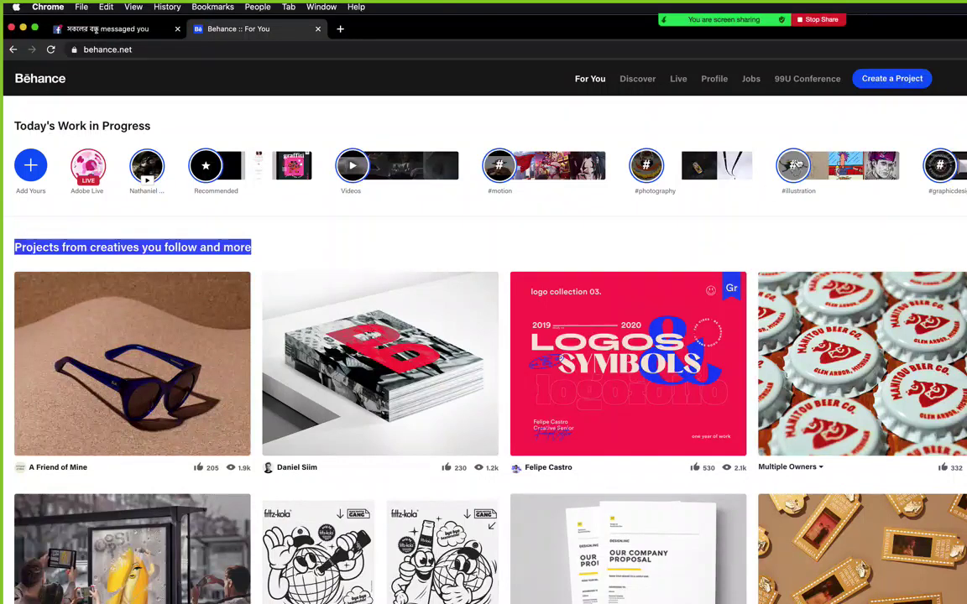
# Close the Messenger tab in Chrome, leaving only the Behance For You feed.
pyautogui.click(747, 253)
pyautogui.scroll(-6, 751, 269)
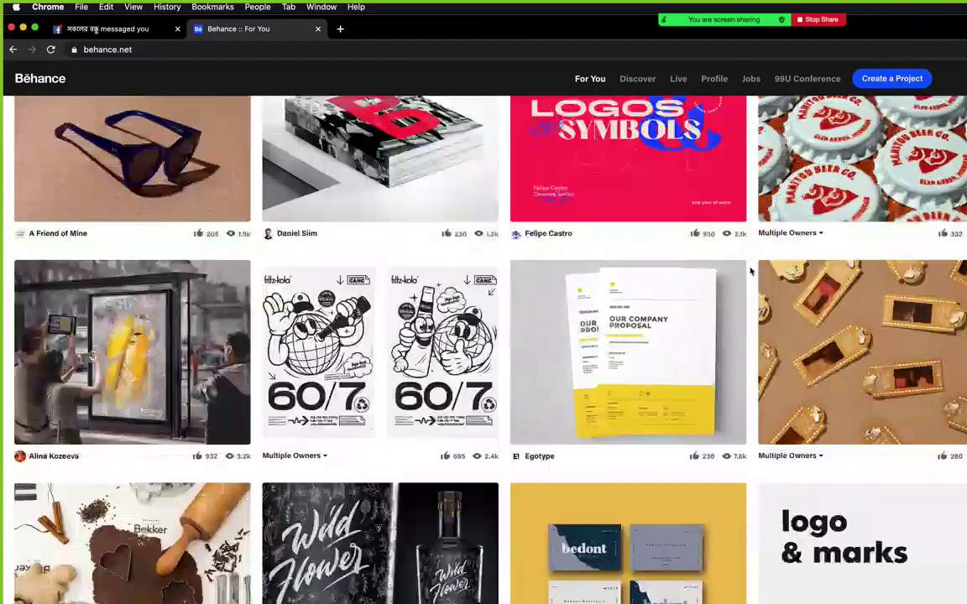
pyautogui.scroll(8, 846, 345)
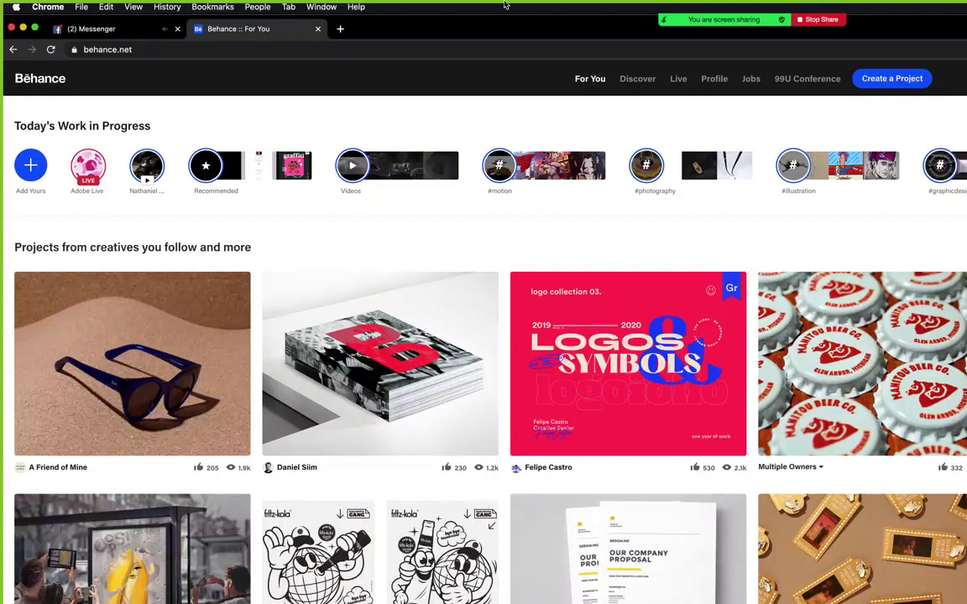
pyautogui.click(177, 30)
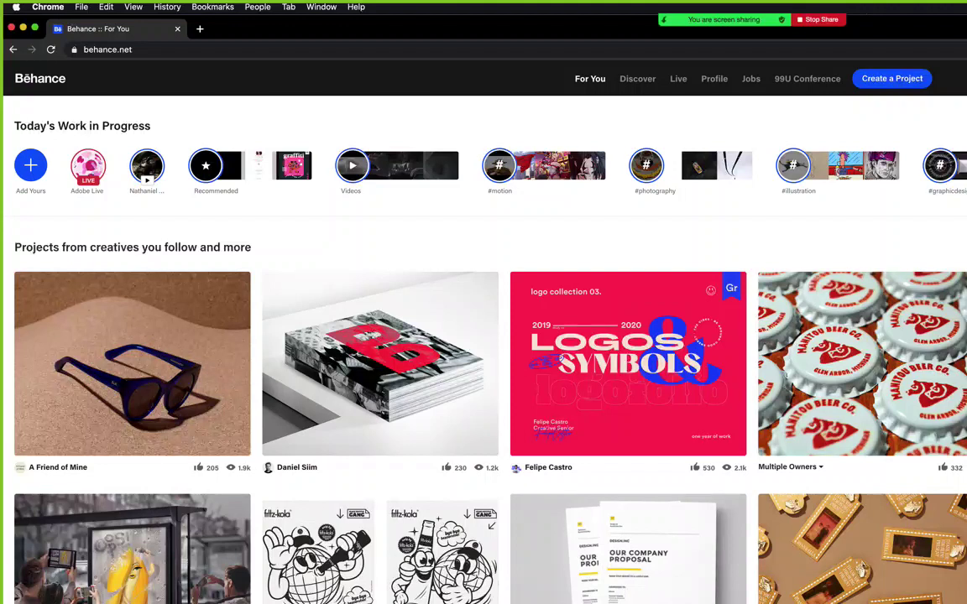
# Open the Our Company Proposal project in a background tab and browse down the feed.
pyautogui.moveTo(638, 592)
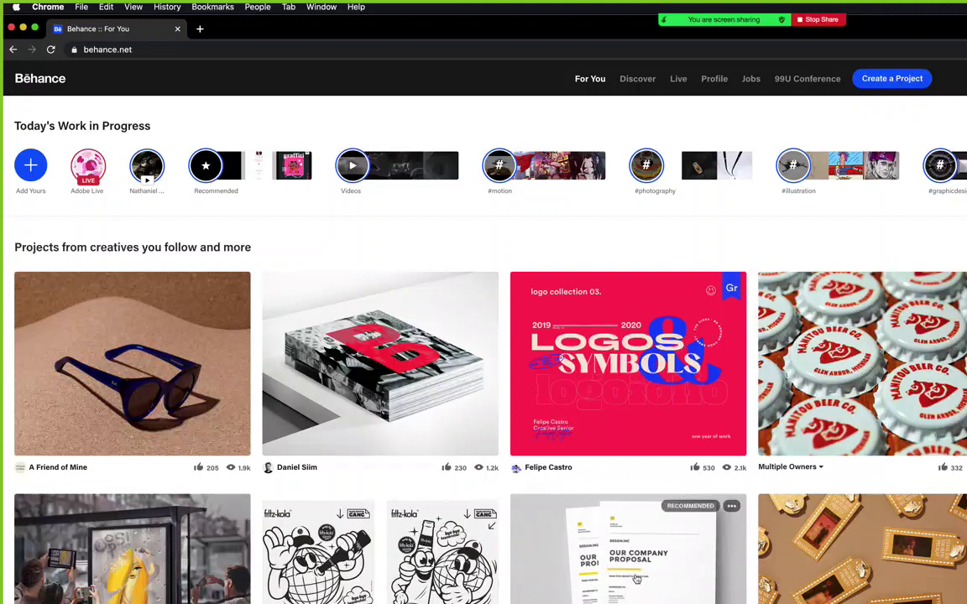
pyautogui.keyDown('super'); pyautogui.click(573, 522); pyautogui.keyUp('super')
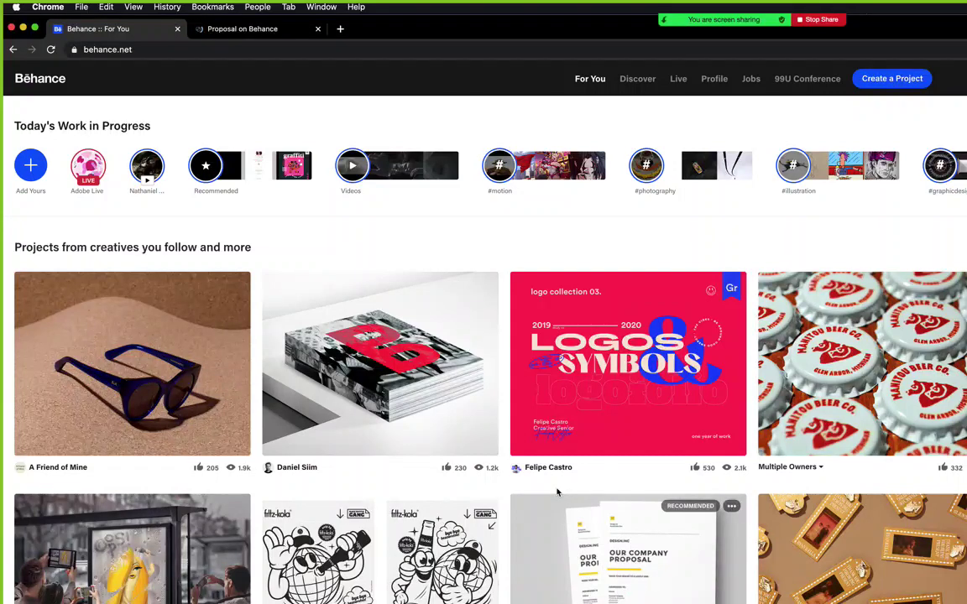
pyautogui.scroll(-5, 556, 492)
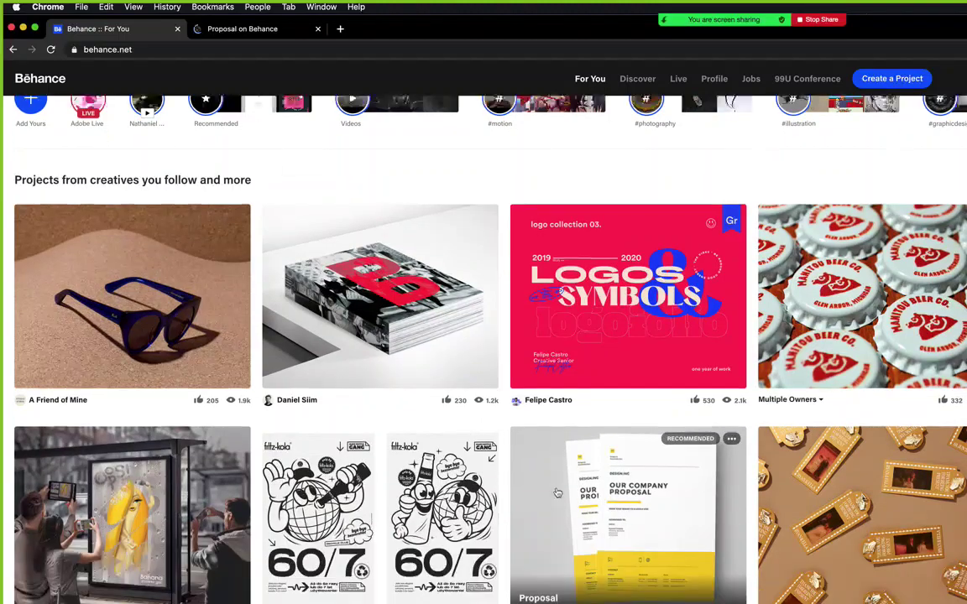
pyautogui.scroll(-6, 556, 492)
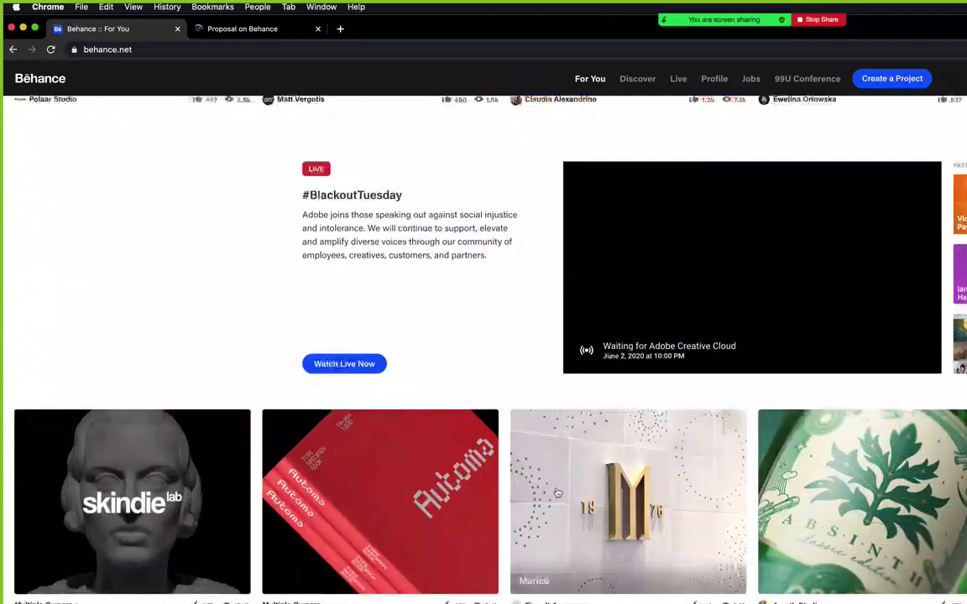
pyautogui.scroll(-7, 557, 492)
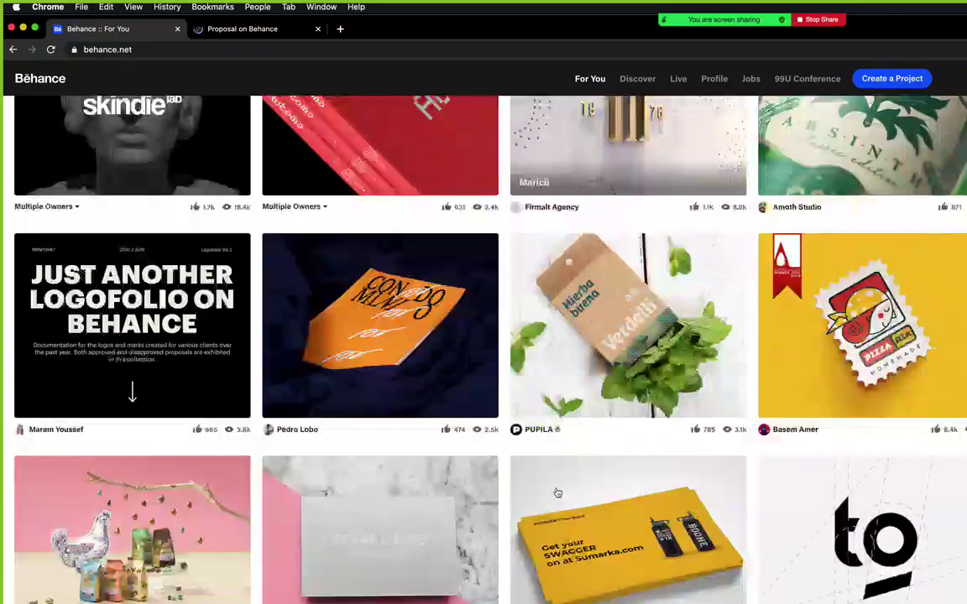
pyautogui.scroll(-4, 556, 492)
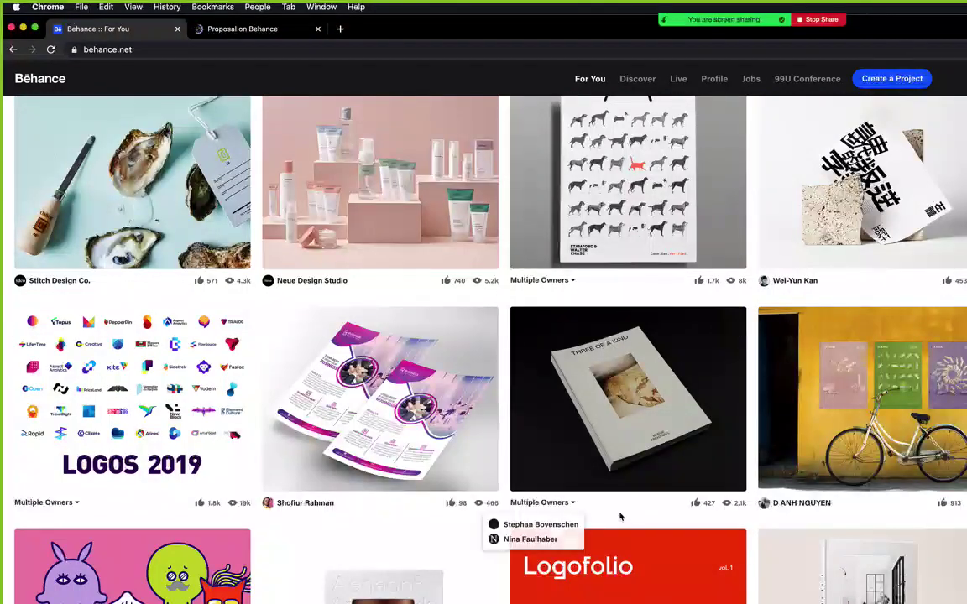
pyautogui.scroll(-4, 631, 518)
pyautogui.scroll(1, 635, 521)
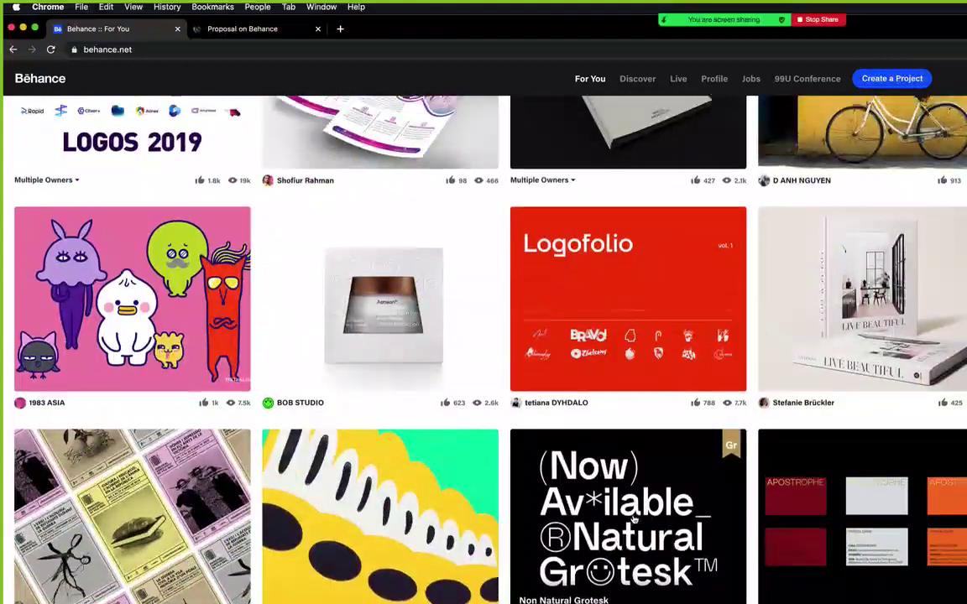
pyautogui.scroll(-3, 634, 521)
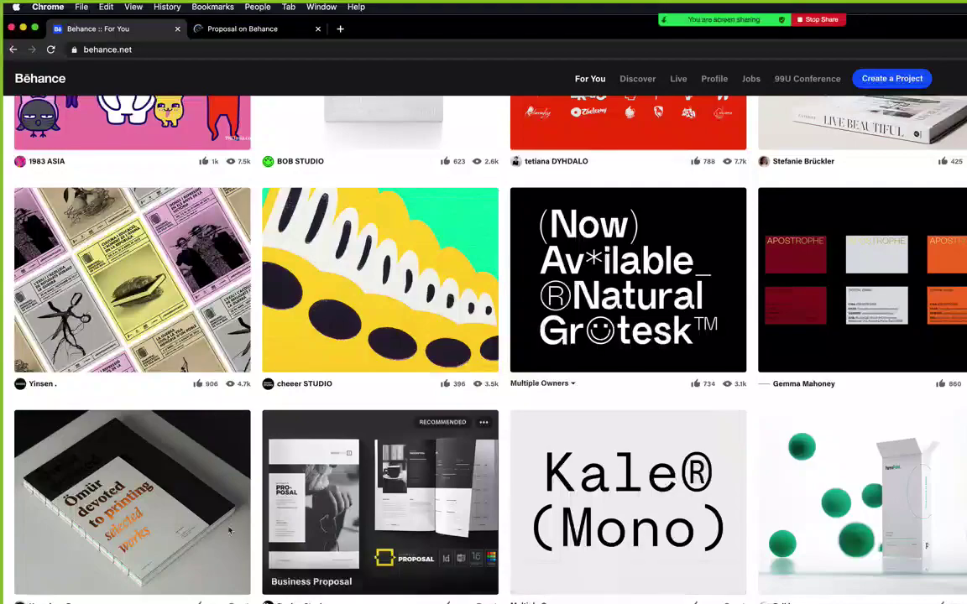
pyautogui.scroll(-4, 121, 529)
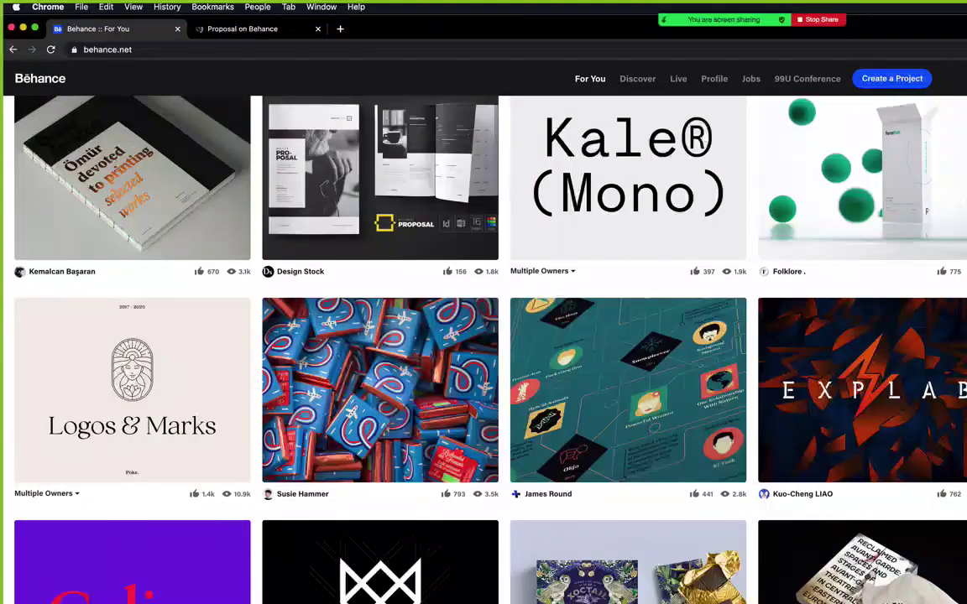
pyautogui.scroll(-7, 483, 349)
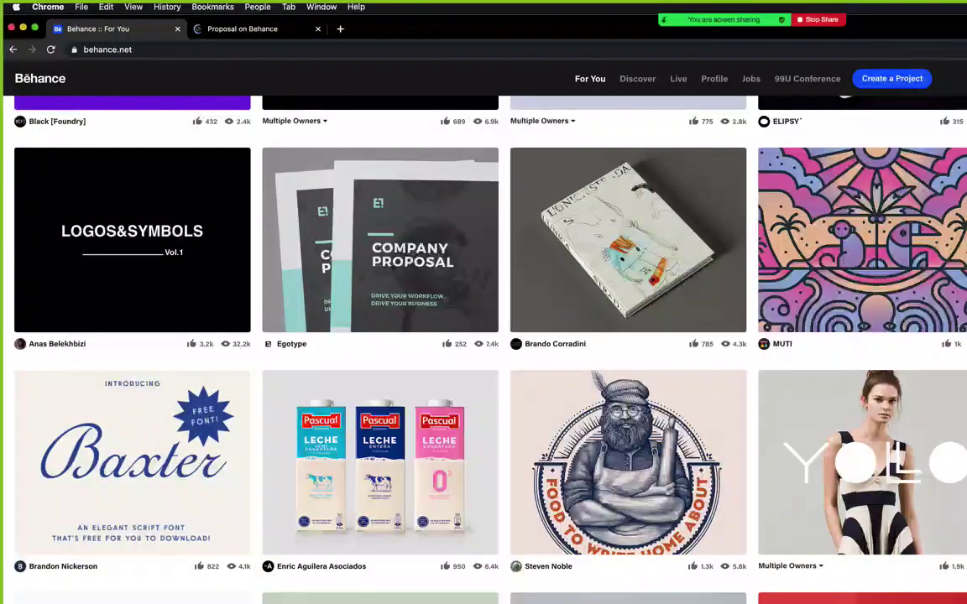
pyautogui.scroll(-1, 484, 349)
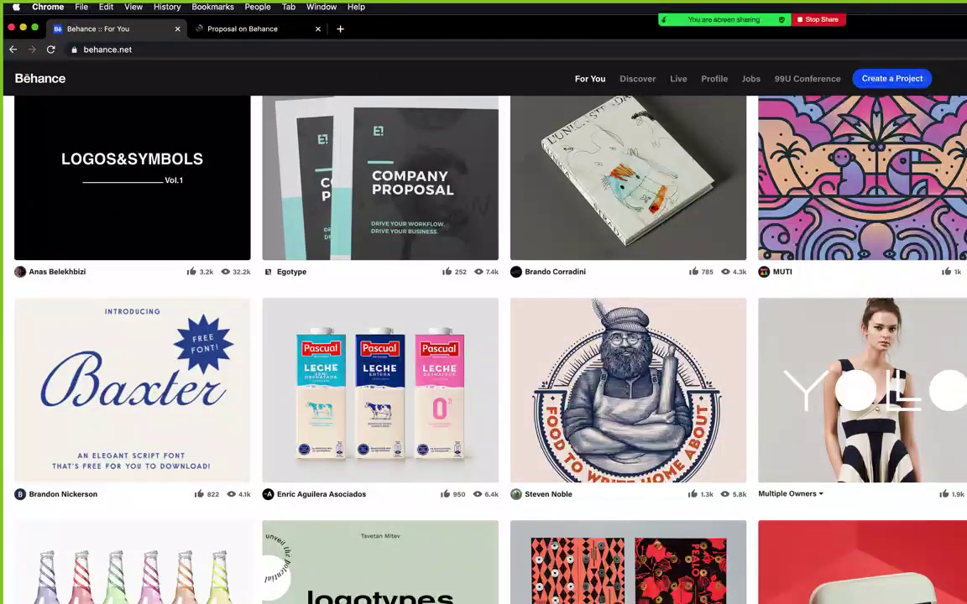
pyautogui.scroll(-6, 484, 349)
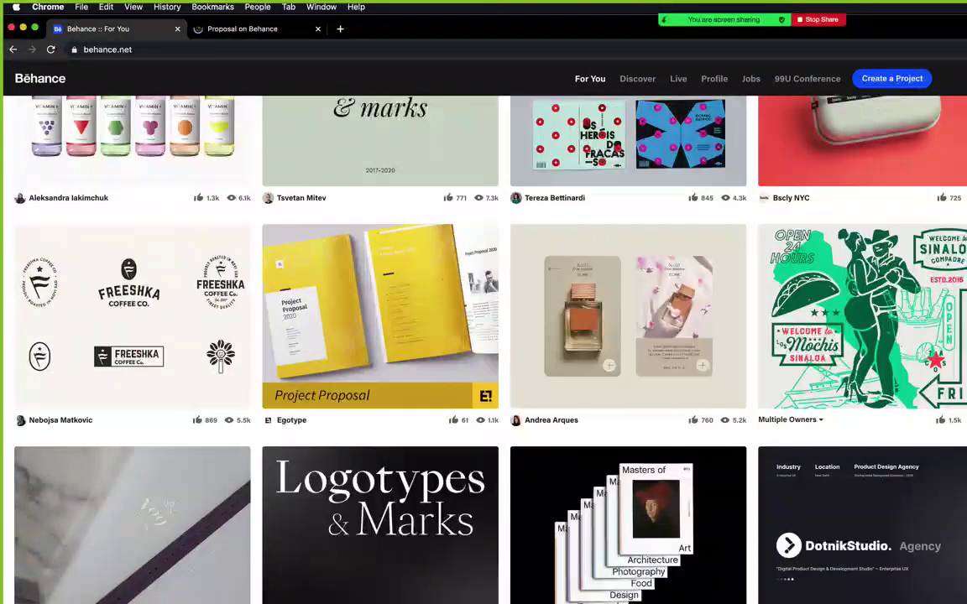
pyautogui.scroll(-1, 484, 349)
pyautogui.scroll(-5, 483, 349)
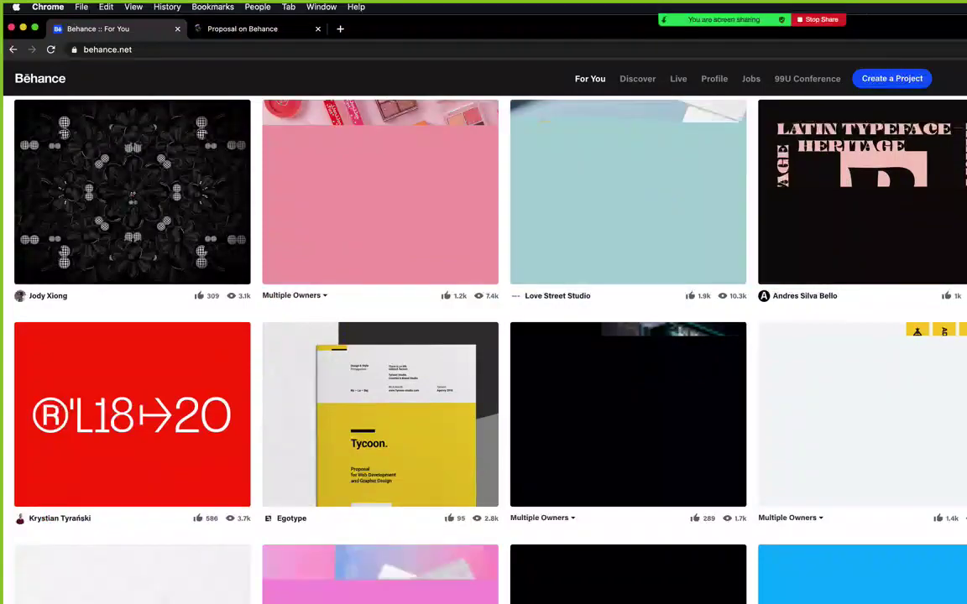
pyautogui.scroll(1, 484, 349)
pyautogui.scroll(15, 917, 334)
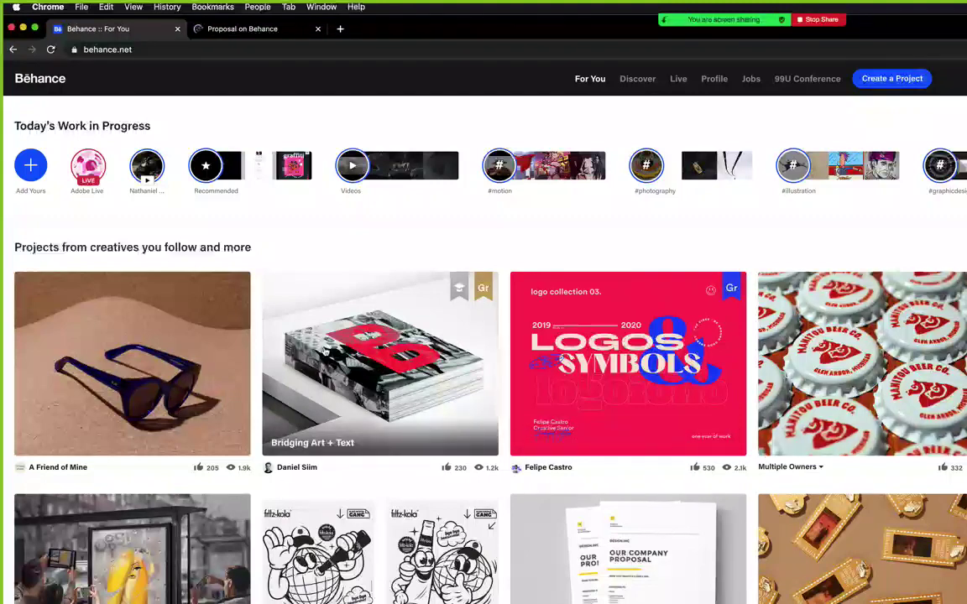
# Open Bridging Art + Text and another feed project in new tabs, then switch to Proposal.
pyautogui.keyDown('super'); pyautogui.click(358, 377); pyautogui.keyUp('super')
pyautogui.scroll(-5, 358, 378)
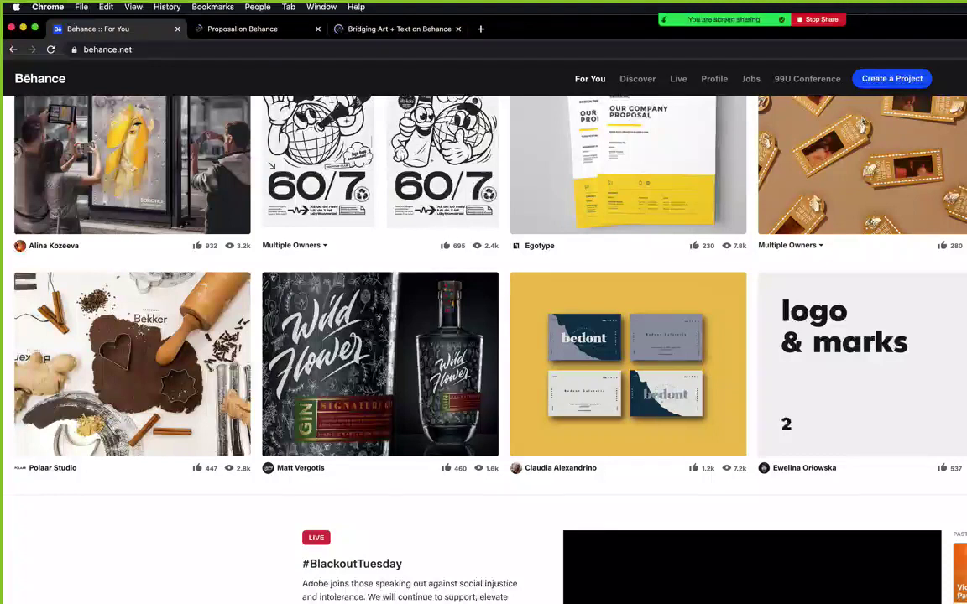
pyautogui.keyDown('super'); pyautogui.click(814, 400); pyautogui.keyUp('super')
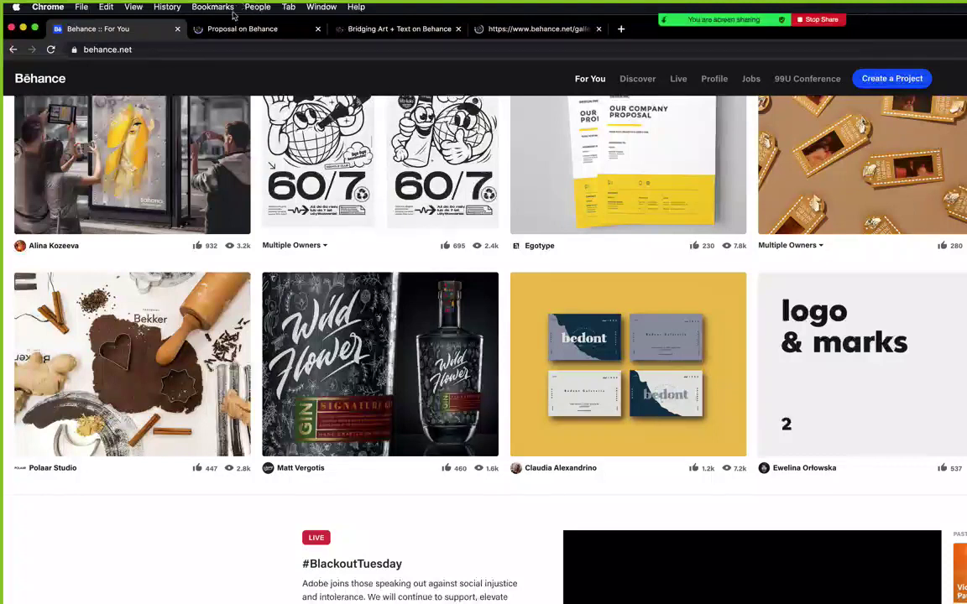
pyautogui.hotkey('ctrl', 'Tab')
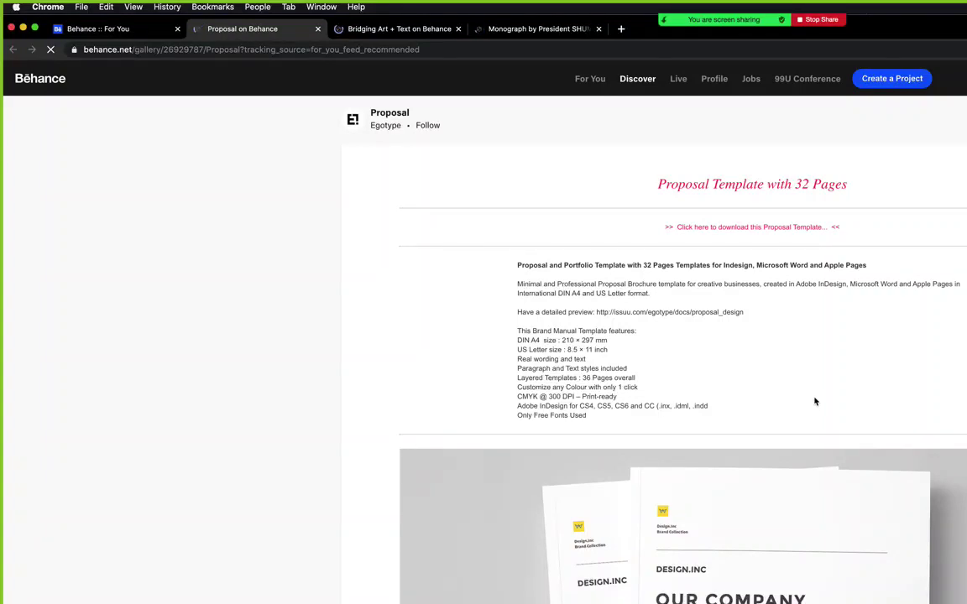
# Select and read the Proposal template's title and description paragraph.
pyautogui.scroll(-1, 824, 403)
pyautogui.scroll(1, 818, 399)
pyautogui.tripleClick(694, 284)
pyautogui.tripleClick(694, 266)
pyautogui.tripleClick(691, 285)
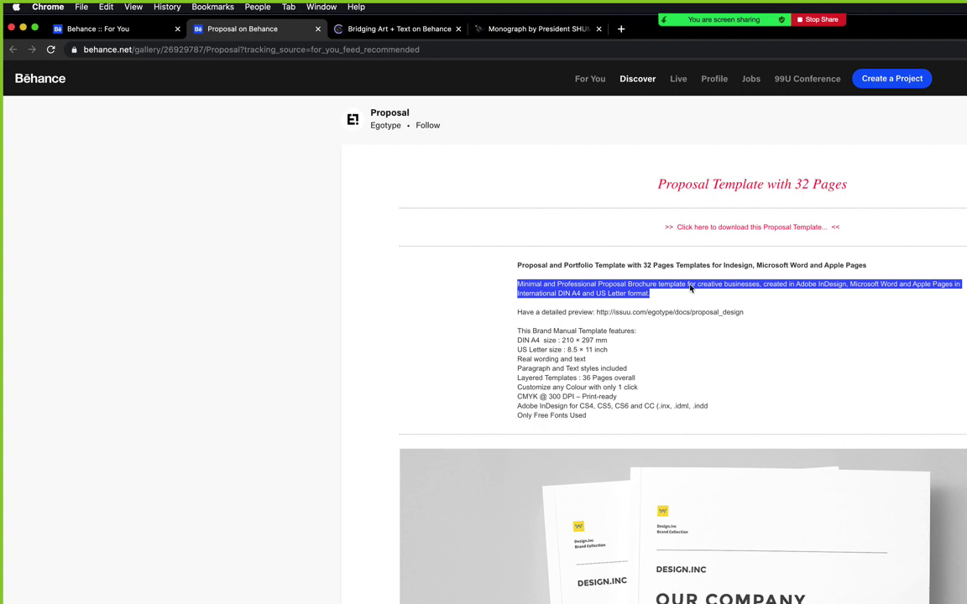
# Scroll past the staff, case-study and yellow services spreads to the 'Click here to download' link.
pyautogui.scroll(-5, 690, 288)
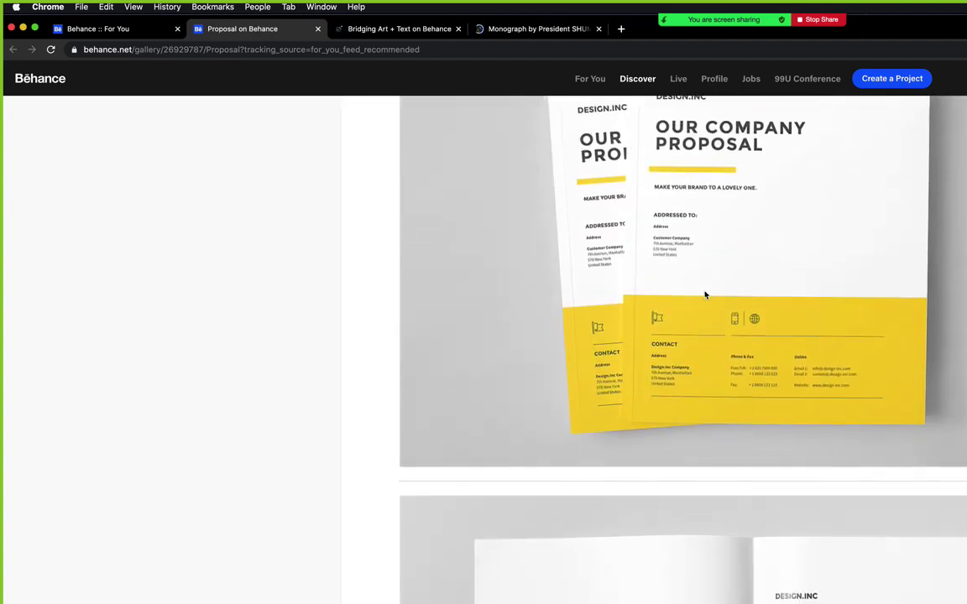
pyautogui.scroll(5, 704, 294)
pyautogui.scroll(-5, 705, 291)
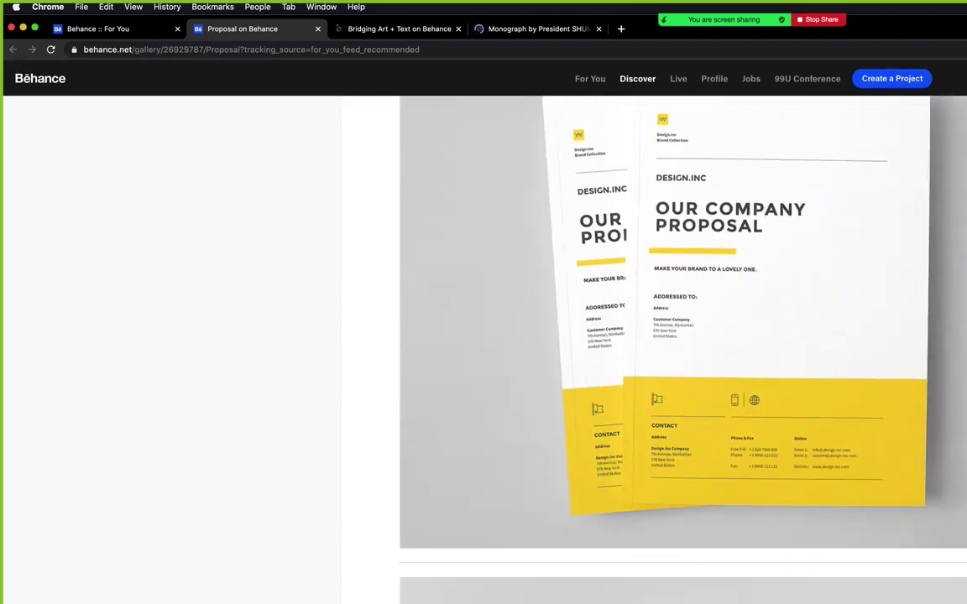
pyautogui.scroll(5, 683, 335)
pyautogui.scroll(-5, 683, 335)
pyautogui.scroll(2, 683, 336)
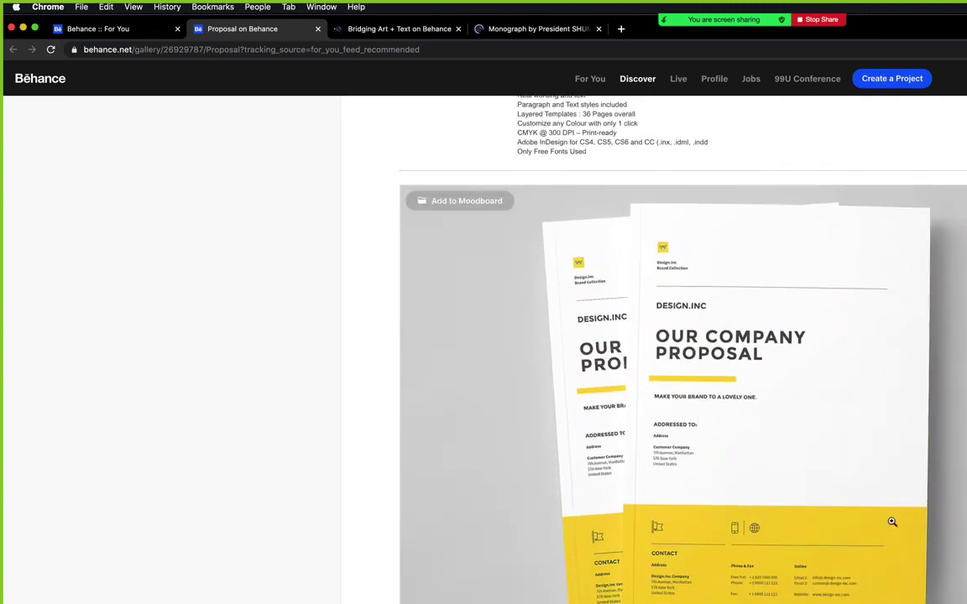
pyautogui.scroll(-1, 881, 537)
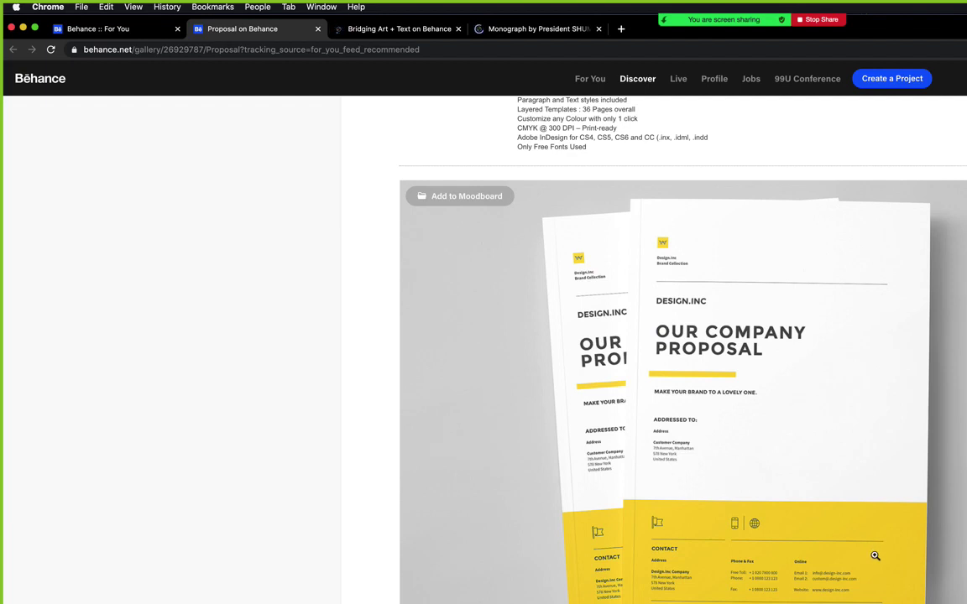
pyautogui.scroll(-10, 875, 556)
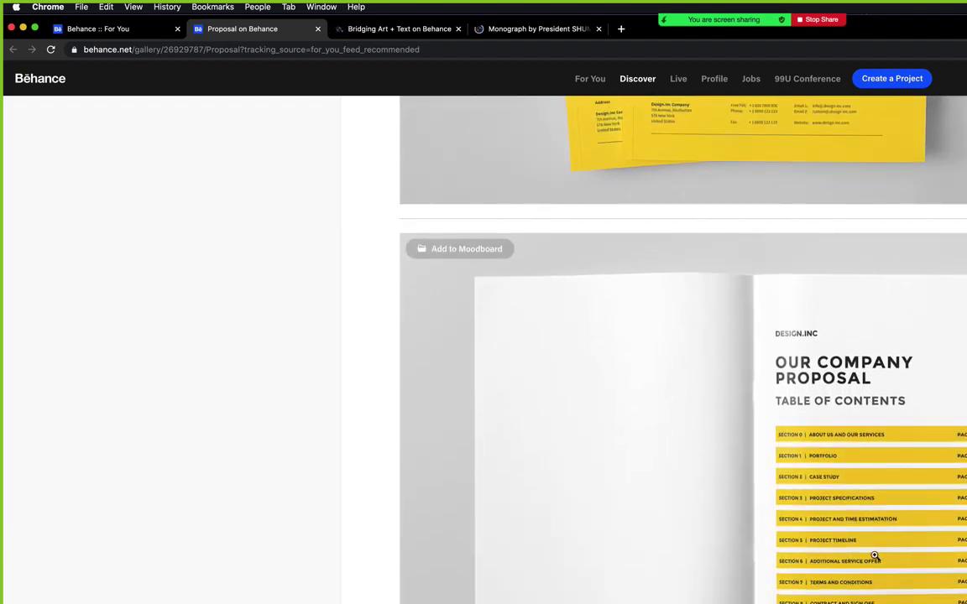
pyautogui.scroll(-10, 875, 556)
pyautogui.scroll(1, 875, 556)
pyautogui.scroll(-3, 875, 555)
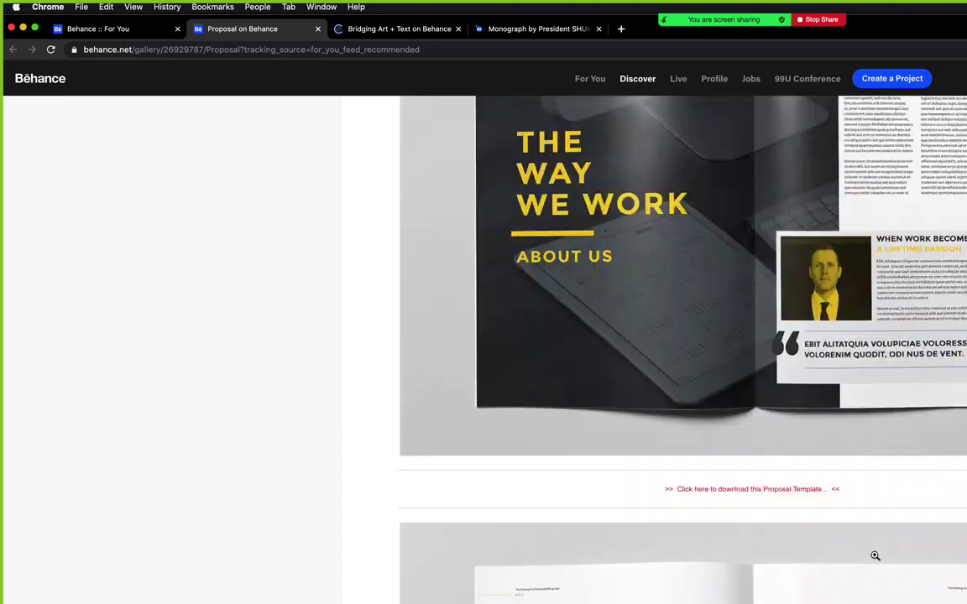
pyautogui.scroll(-15, 874, 556)
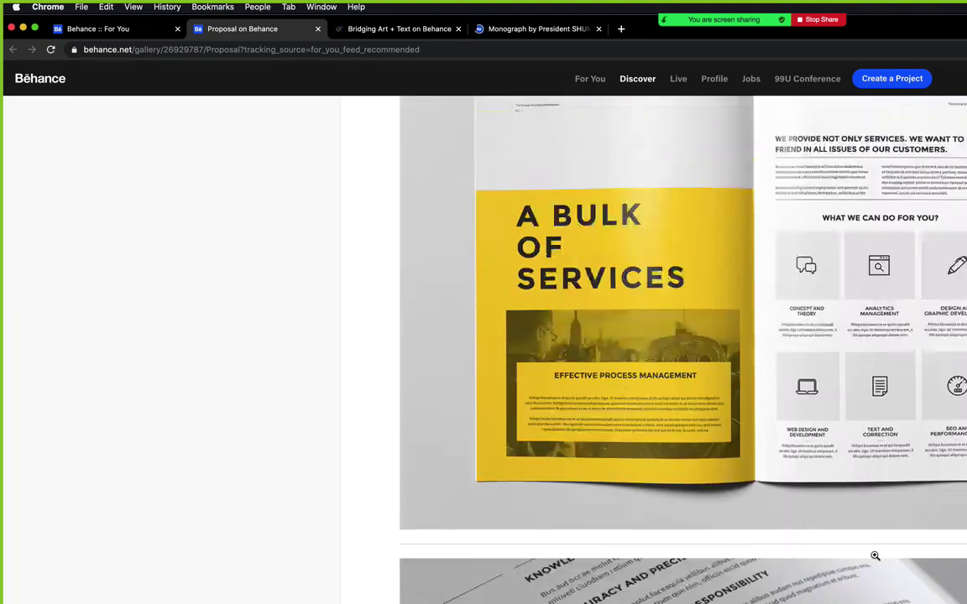
pyautogui.scroll(4, 874, 555)
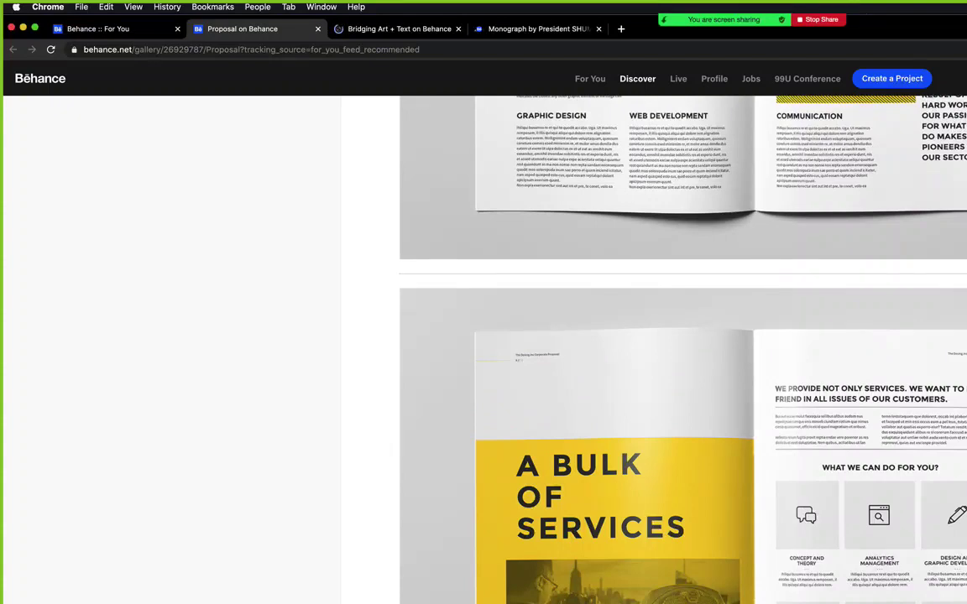
pyautogui.scroll(-8, 874, 555)
pyautogui.scroll(1, 794, 352)
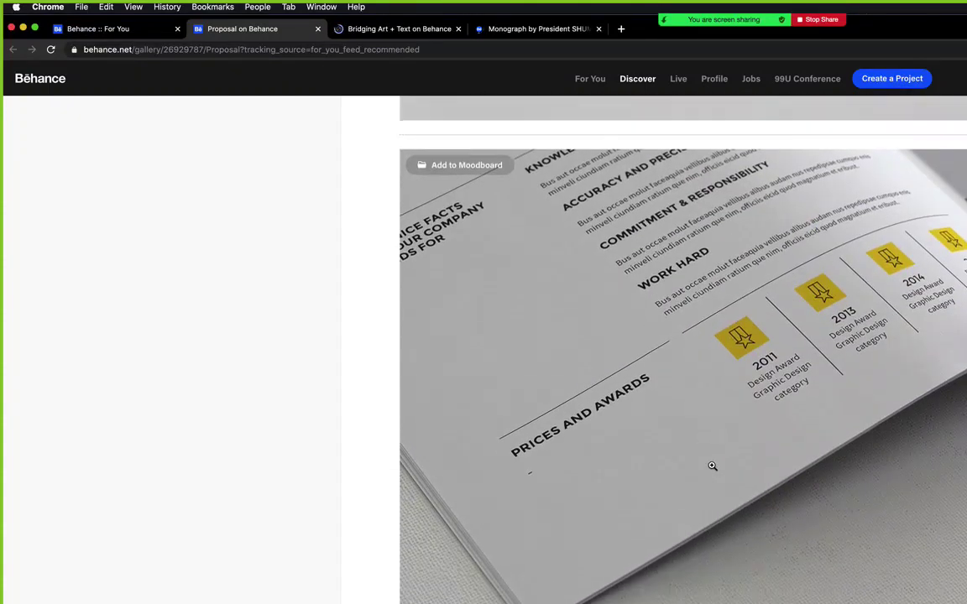
pyautogui.scroll(-6, 712, 465)
pyautogui.scroll(-11, 712, 465)
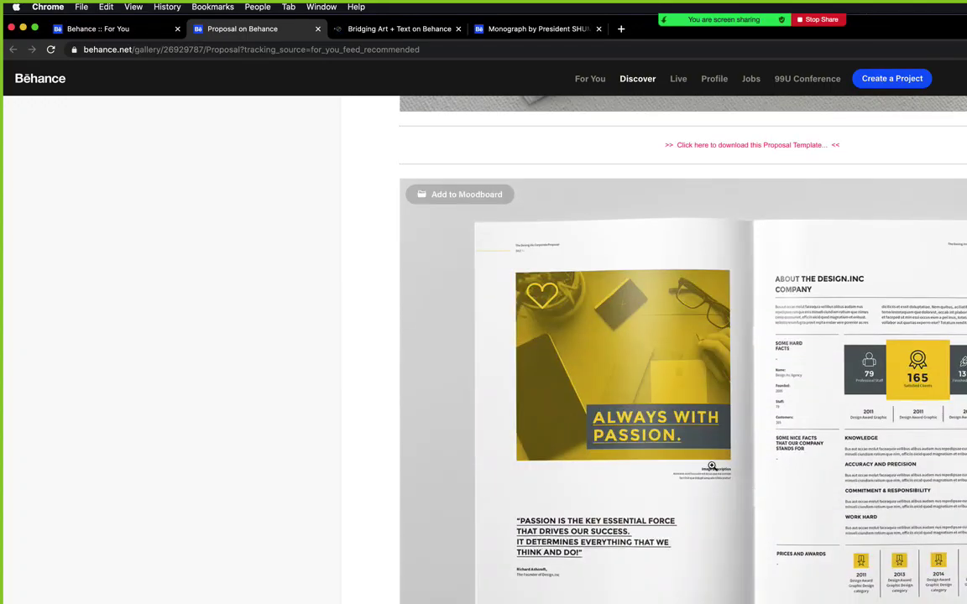
pyautogui.scroll(1, 711, 465)
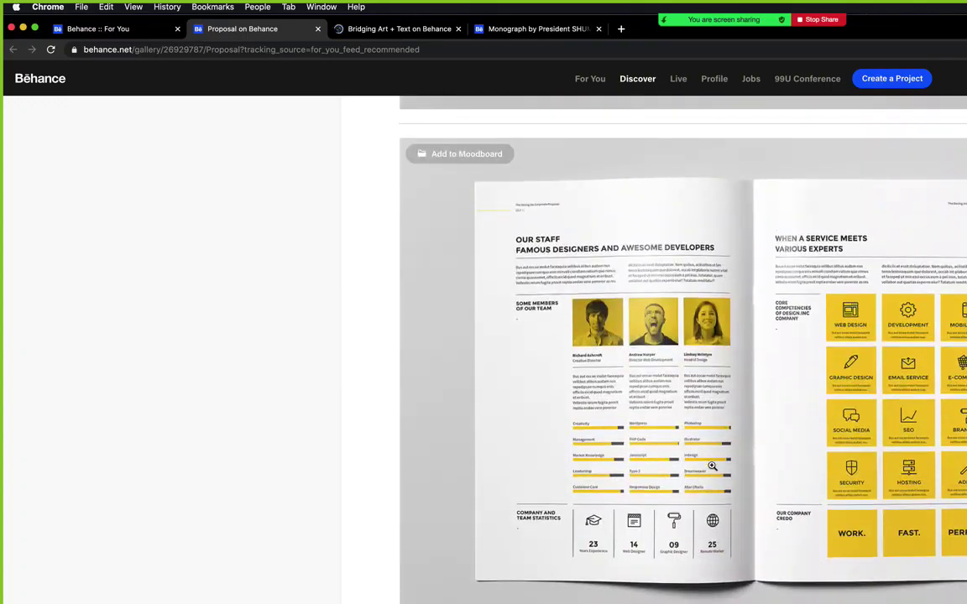
pyautogui.scroll(-9, 712, 465)
pyautogui.scroll(1, 711, 465)
pyautogui.scroll(3, 712, 465)
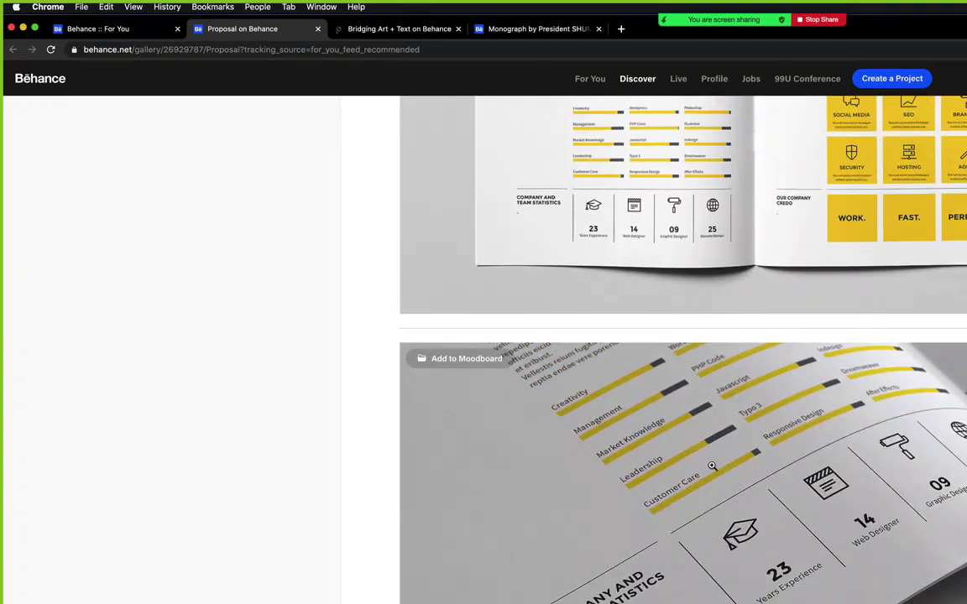
pyautogui.scroll(-10, 712, 465)
pyautogui.scroll(-15, 712, 465)
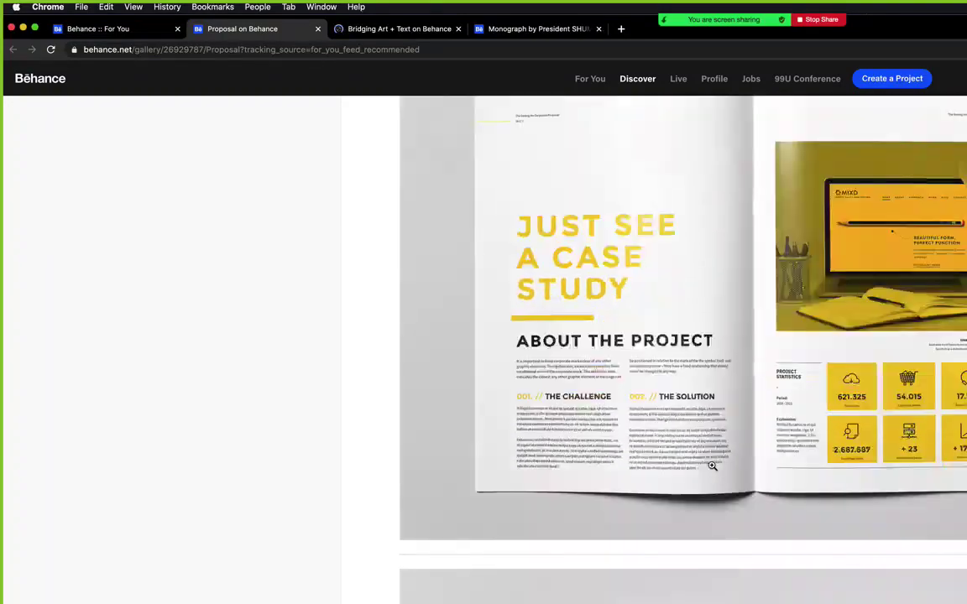
pyautogui.scroll(-6, 712, 465)
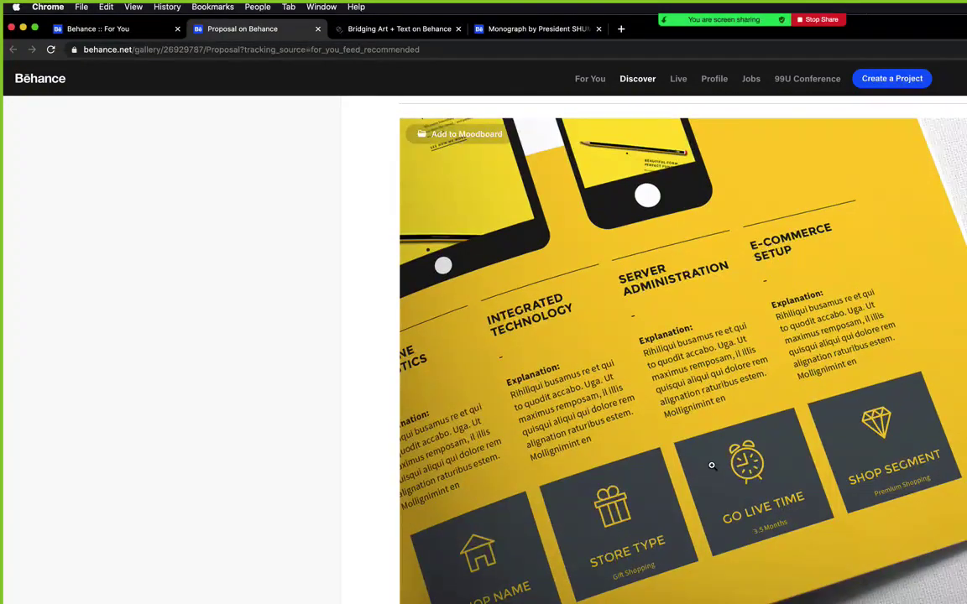
pyautogui.scroll(10, 712, 465)
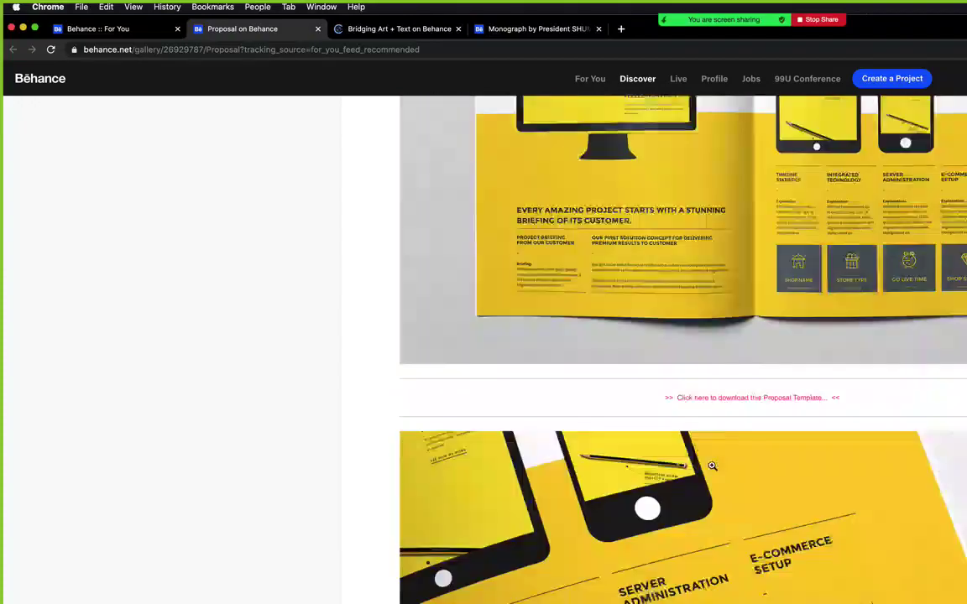
pyautogui.scroll(-5, 712, 465)
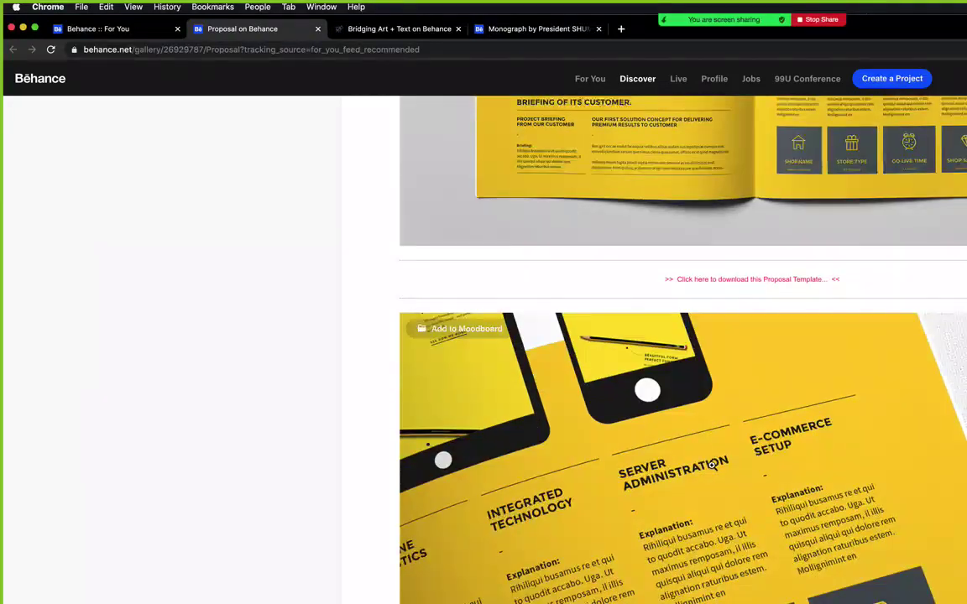
pyautogui.scroll(-2, 712, 465)
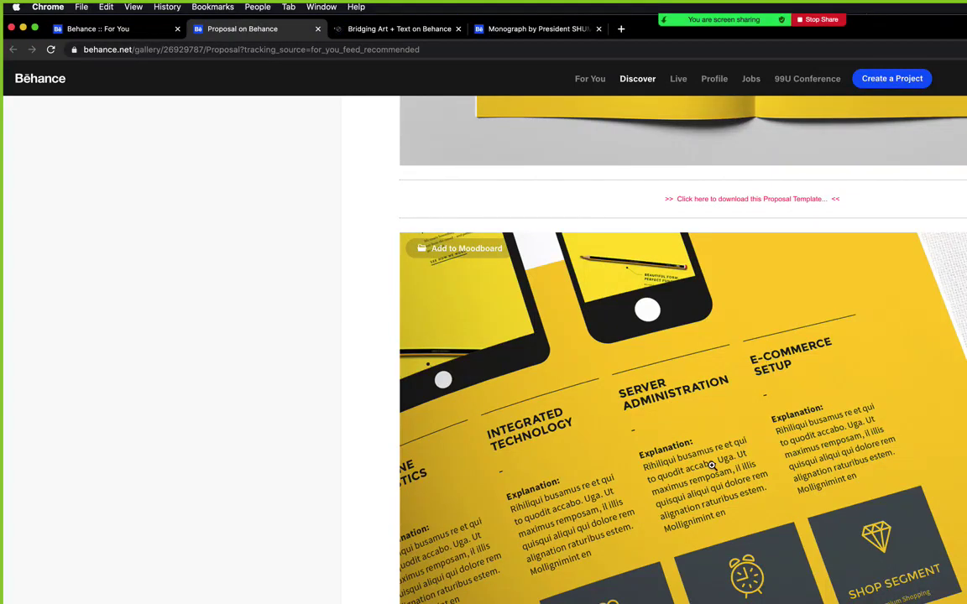
# Open the template download link in a new tab and switch to the GraphicRiver page.
pyautogui.rightClick(699, 204)
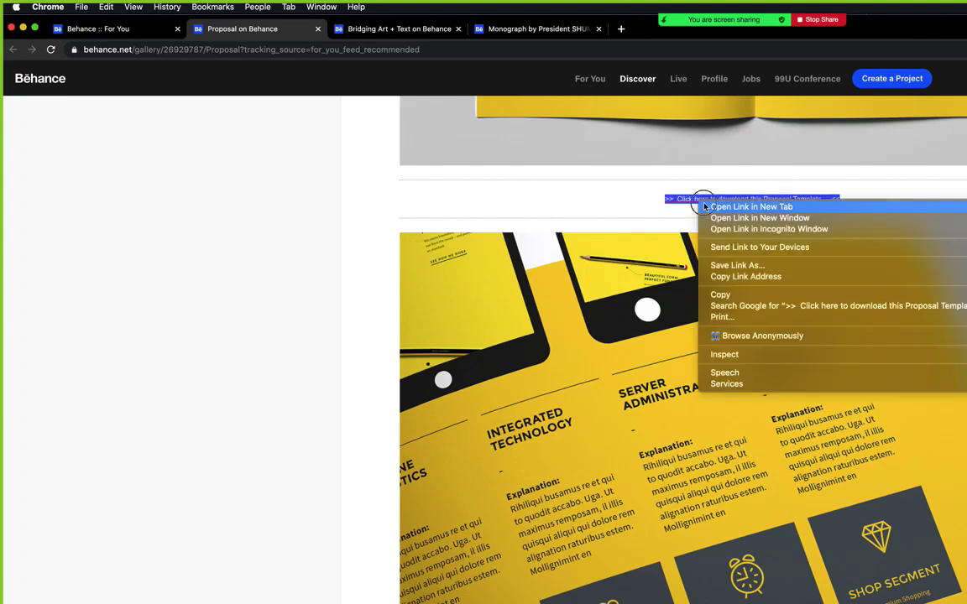
pyautogui.click(714, 208)
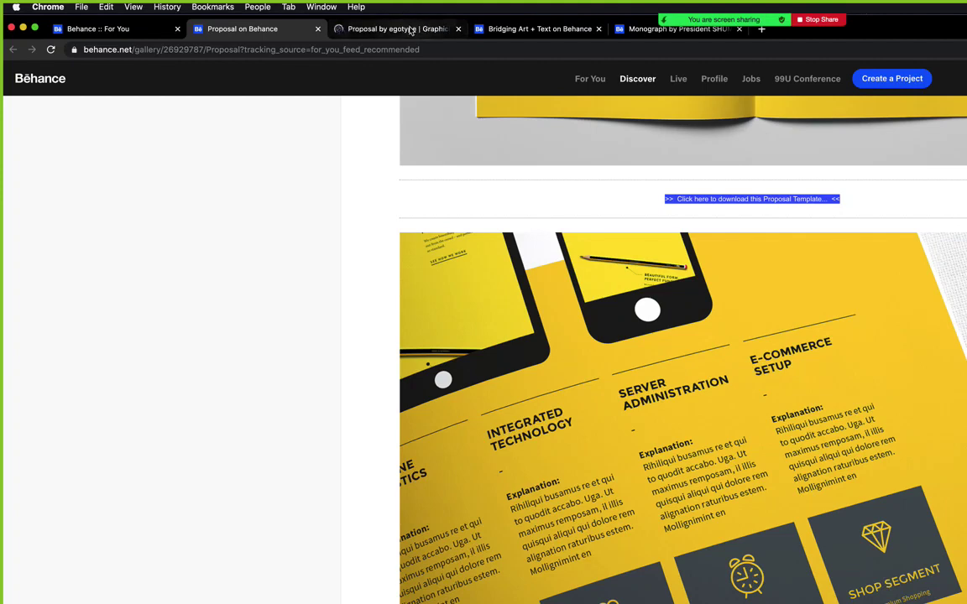
pyautogui.click(410, 29)
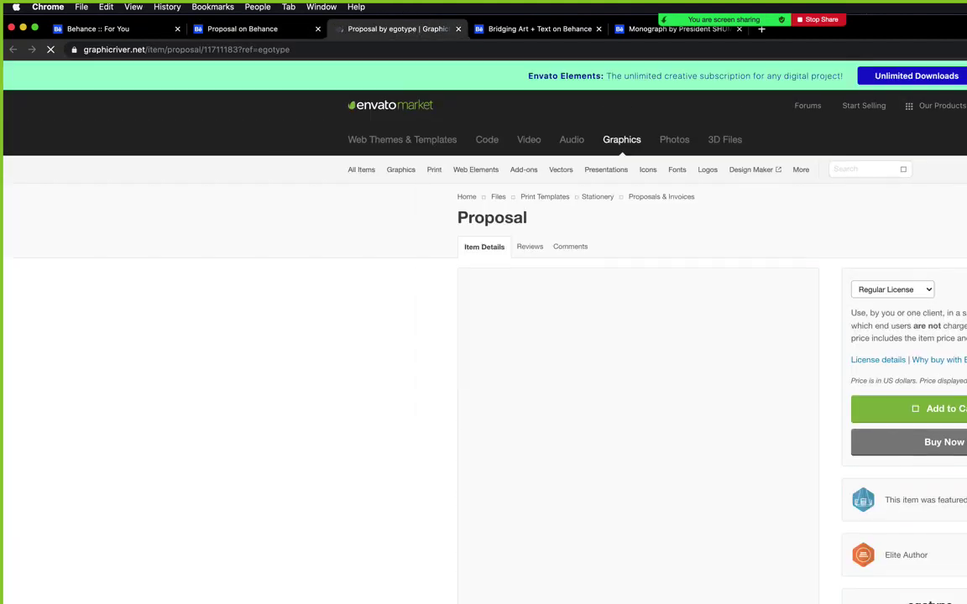
# Review the item's 1,957 sales and Regular License description, then return to Behance.
pyautogui.scroll(-3, 437, 298)
pyautogui.scroll(-5, 886, 467)
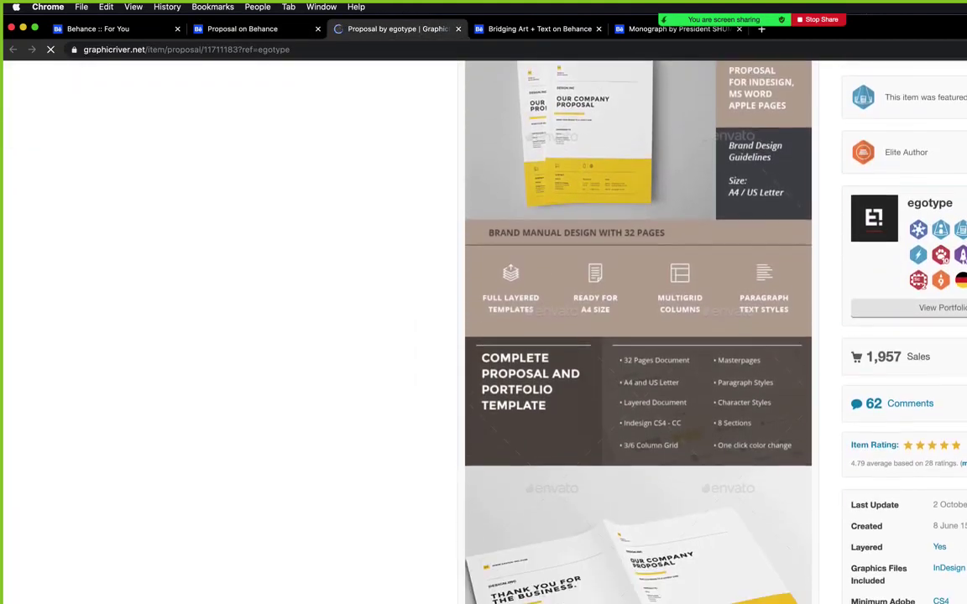
pyautogui.scroll(2, 886, 467)
pyautogui.doubleClick(881, 453)
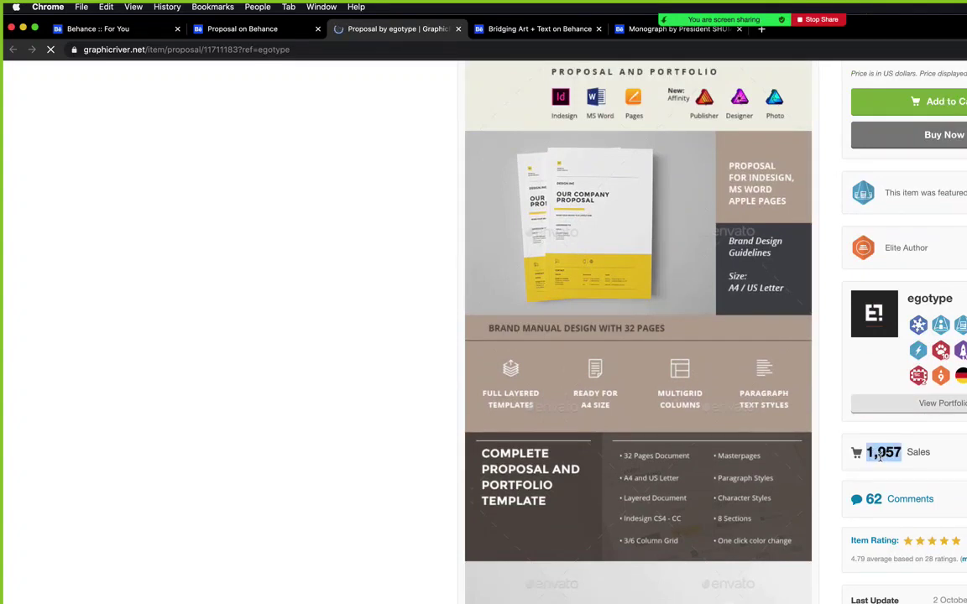
pyautogui.scroll(5, 927, 466)
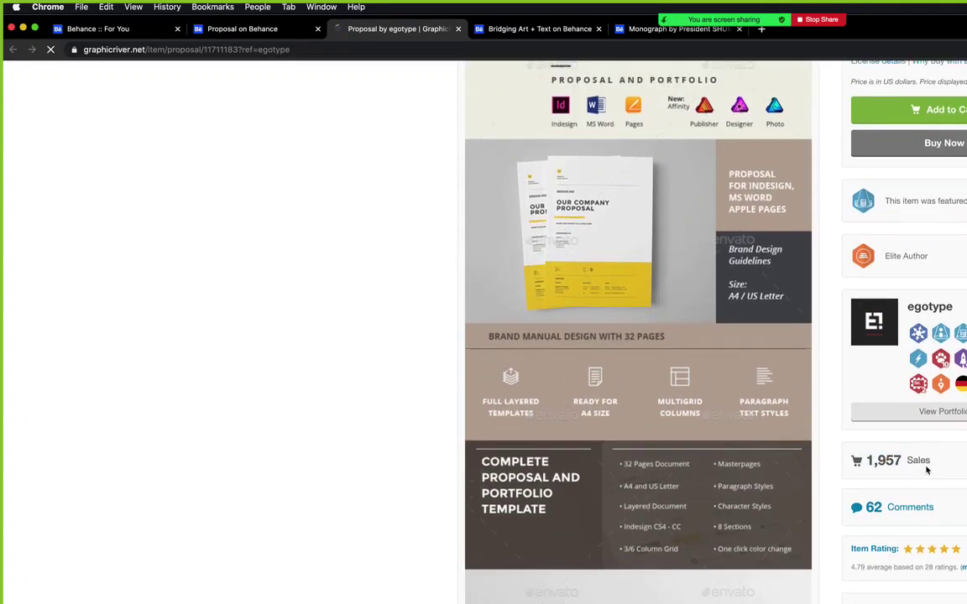
pyautogui.tripleClick(860, 332)
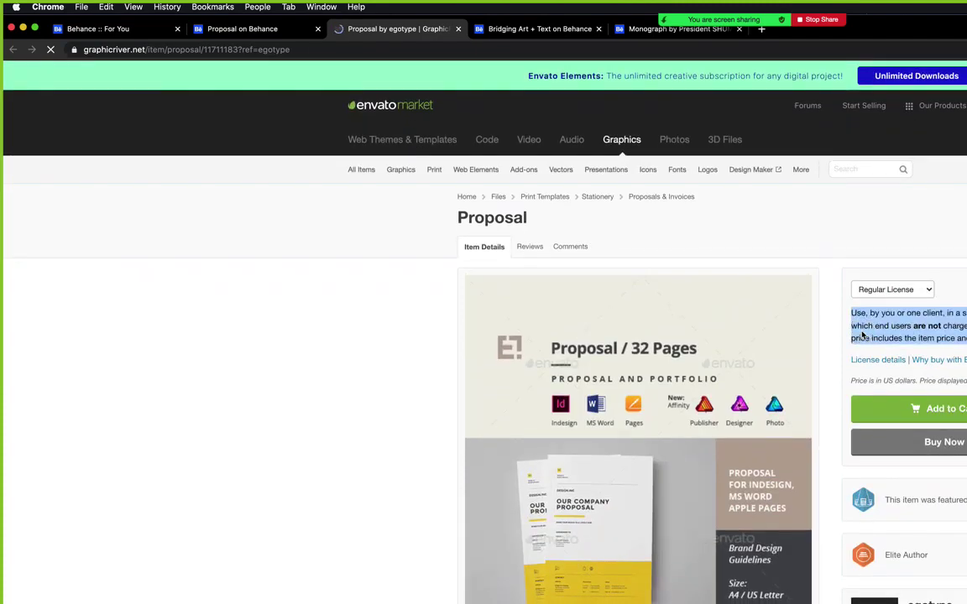
pyautogui.click(252, 29)
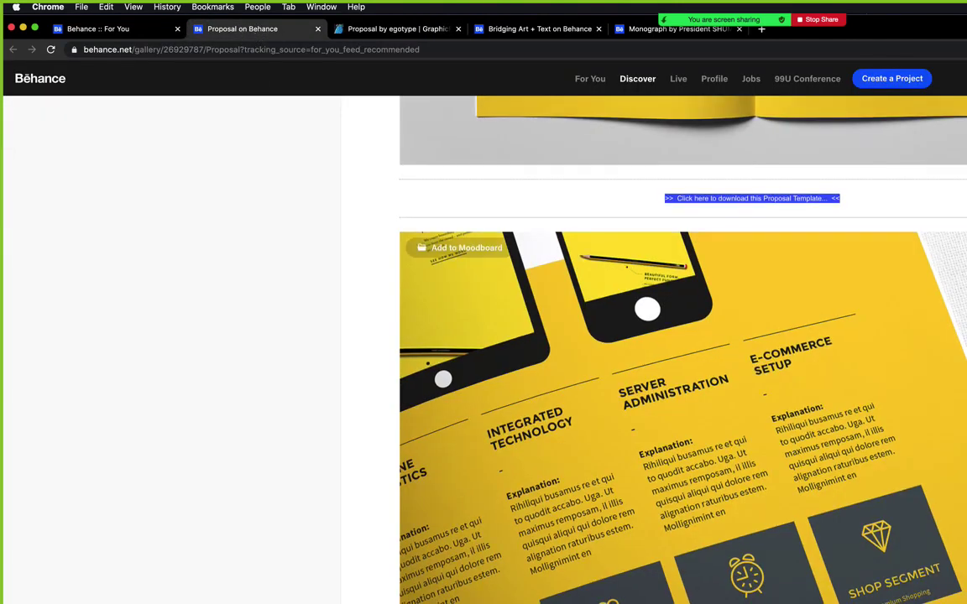
# Scroll through the remaining spreads to the bottom and appreciate the Proposal project.
pyautogui.scroll(-8, 403, 252)
pyautogui.scroll(-4, 828, 483)
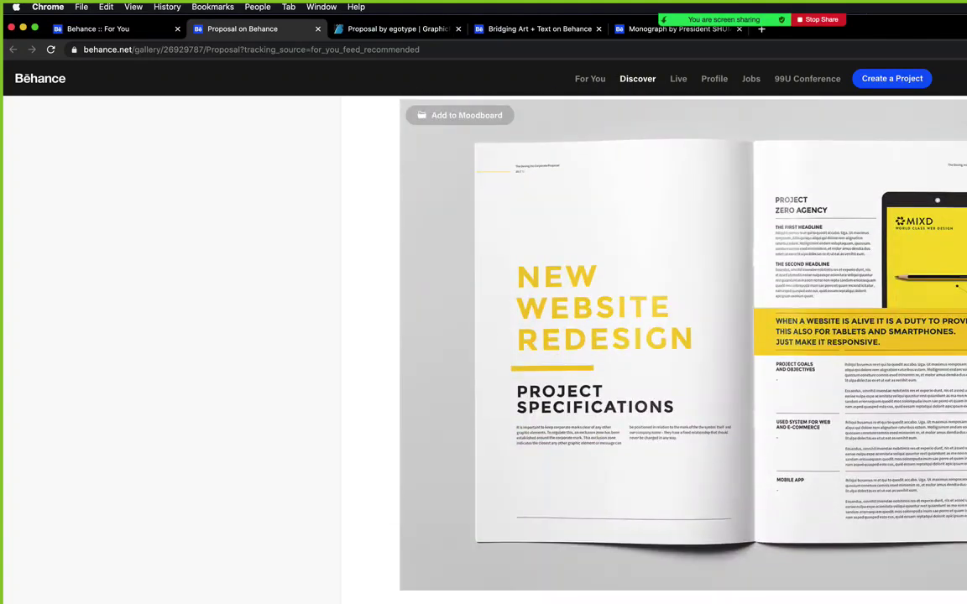
pyautogui.scroll(-1, 853, 425)
pyautogui.scroll(-12, 853, 426)
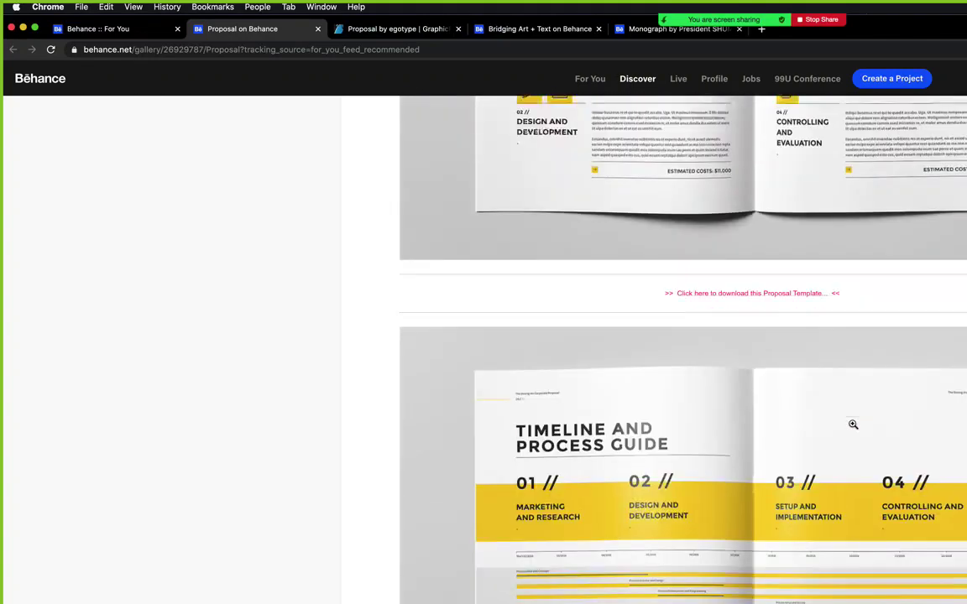
pyautogui.scroll(2, 853, 426)
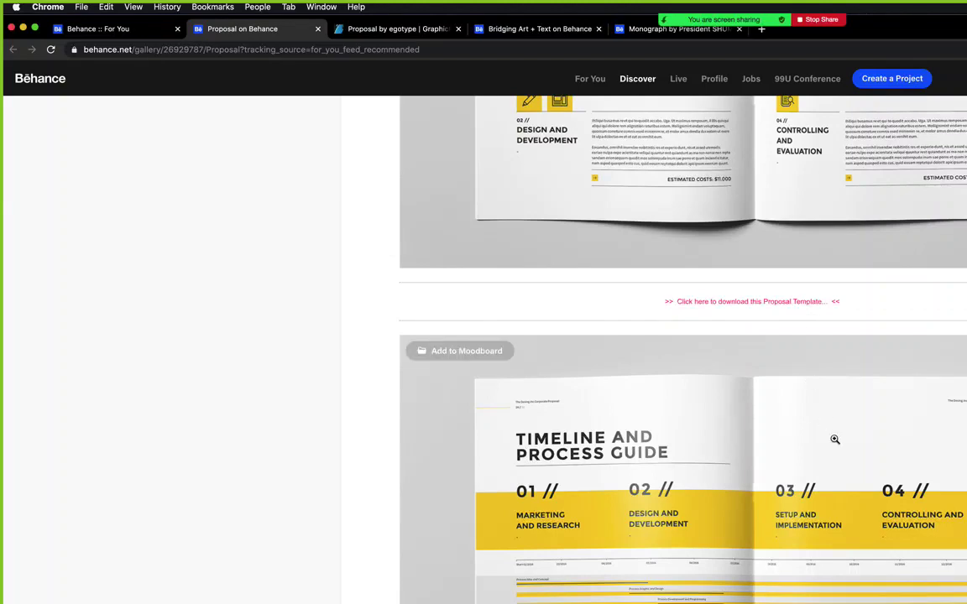
pyautogui.scroll(-10, 831, 306)
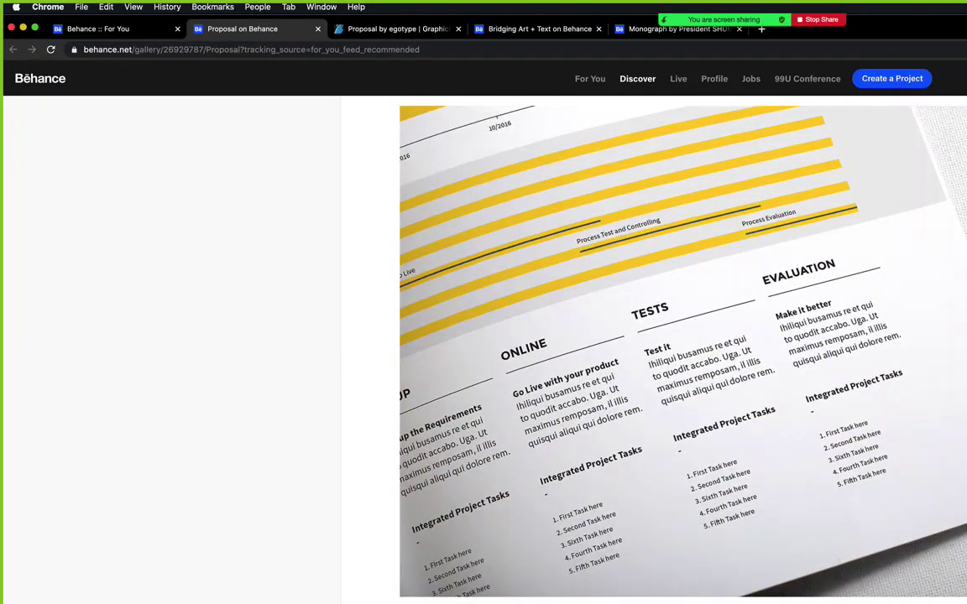
pyautogui.scroll(-10, 683, 349)
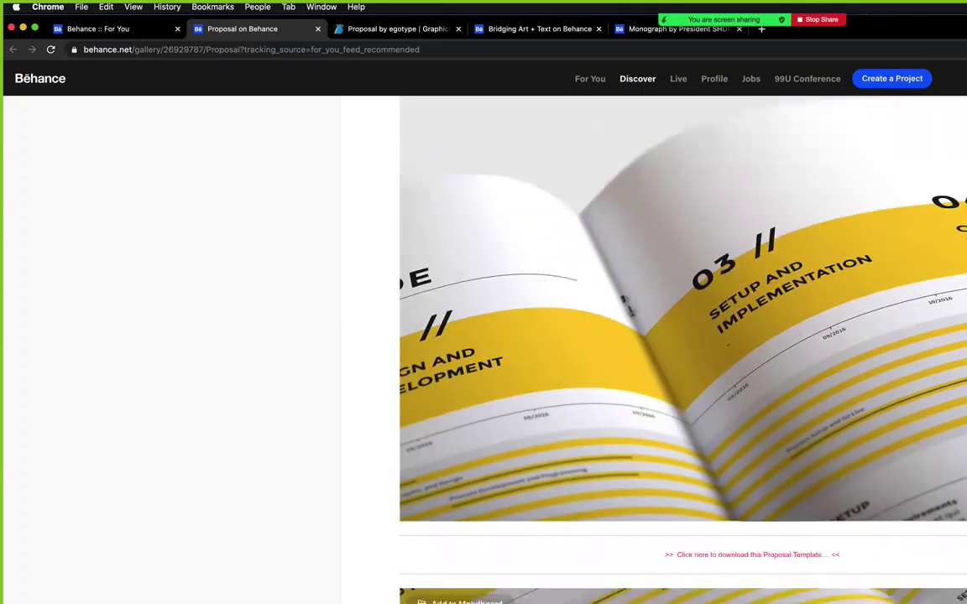
pyautogui.scroll(-3, 683, 349)
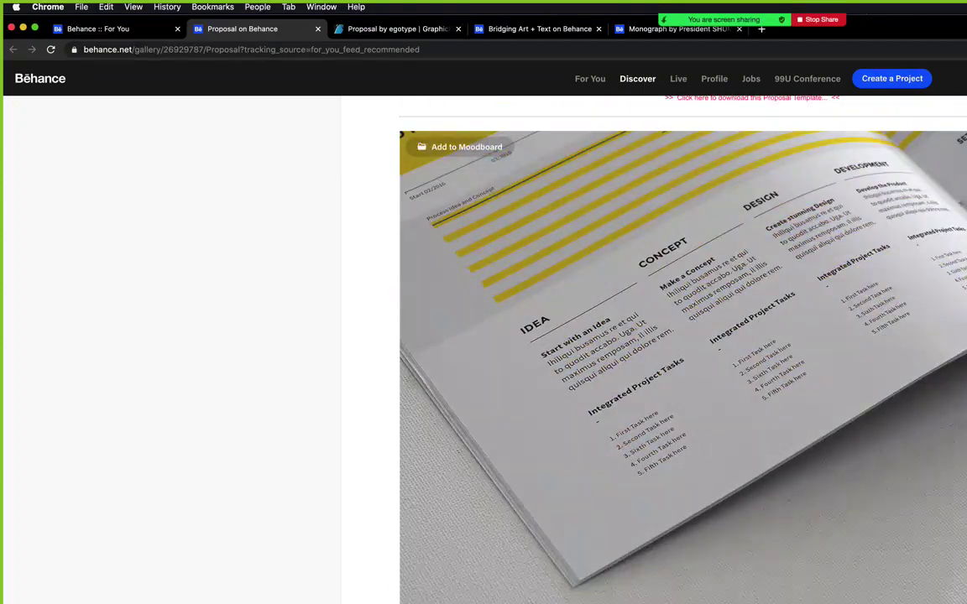
pyautogui.scroll(-6, 683, 349)
pyautogui.scroll(-10, 683, 349)
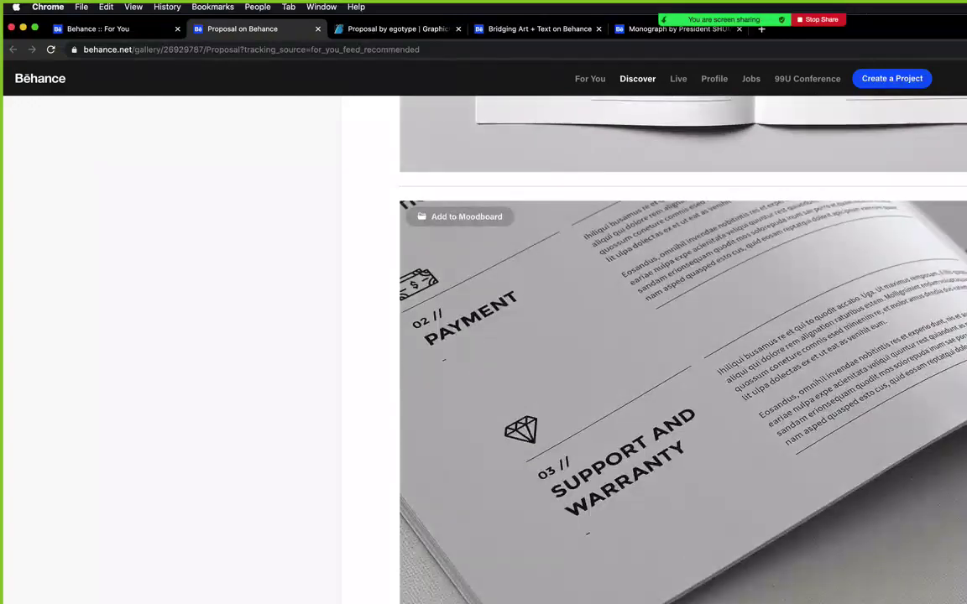
pyautogui.scroll(-15, 910, 572)
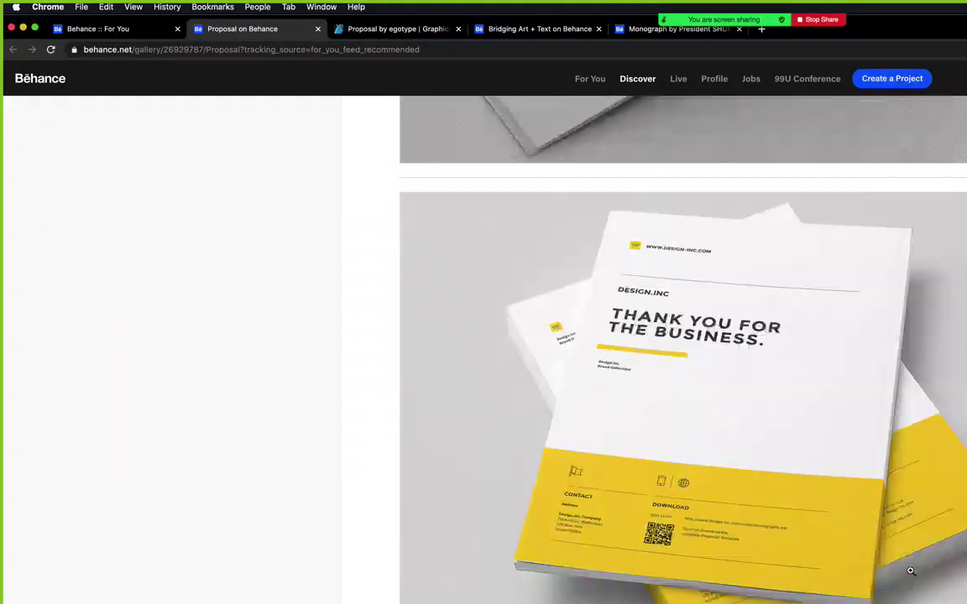
pyautogui.scroll(-4, 910, 571)
pyautogui.scroll(8, 910, 570)
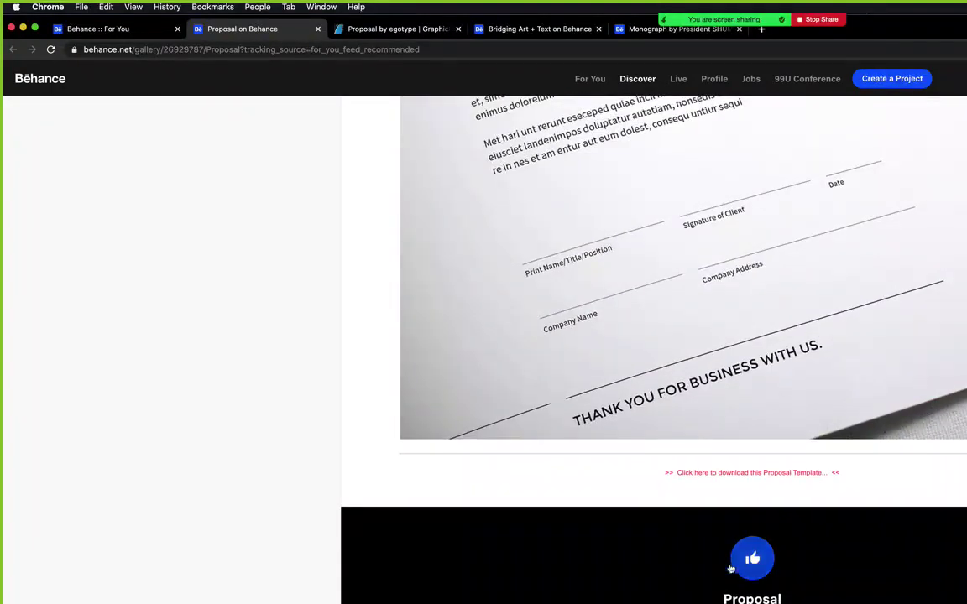
pyautogui.click(768, 561)
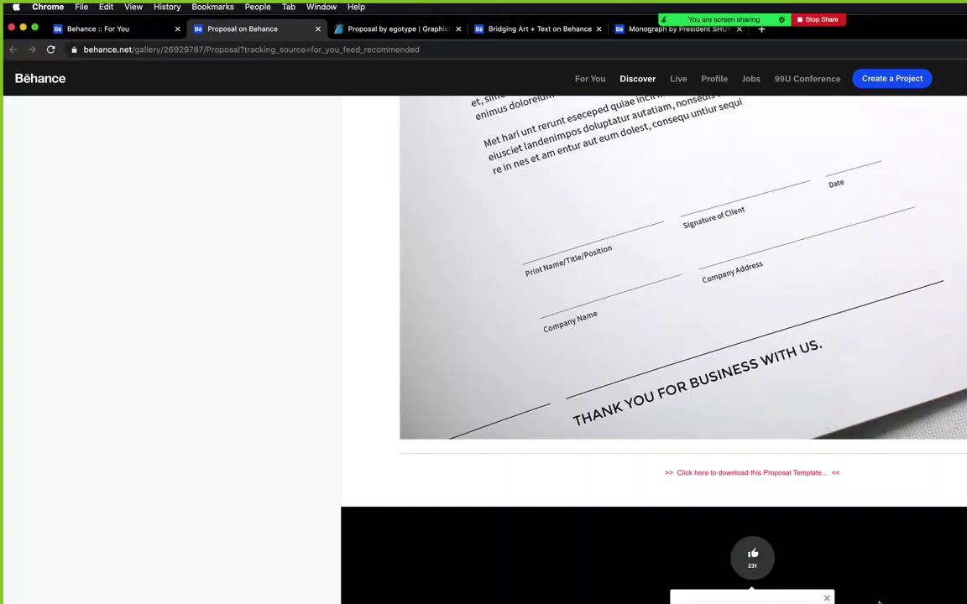
# Check the stats line showing 231 appreciations and 7.8k views, then scroll back up.
pyautogui.scroll(-10, 878, 602)
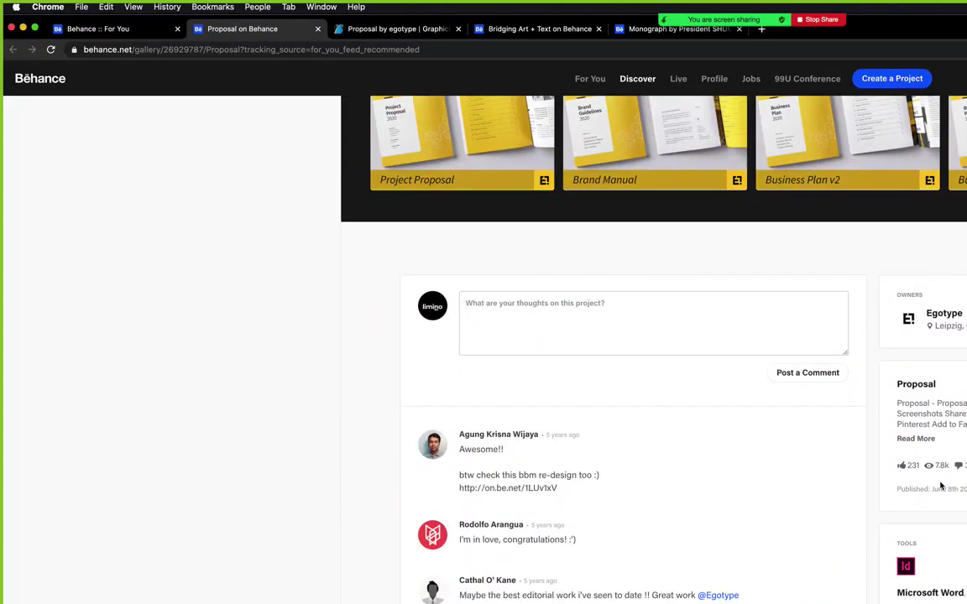
pyautogui.tripleClick(940, 471)
pyautogui.click(941, 471)
pyautogui.doubleClick(942, 467)
pyautogui.scroll(1, 815, 521)
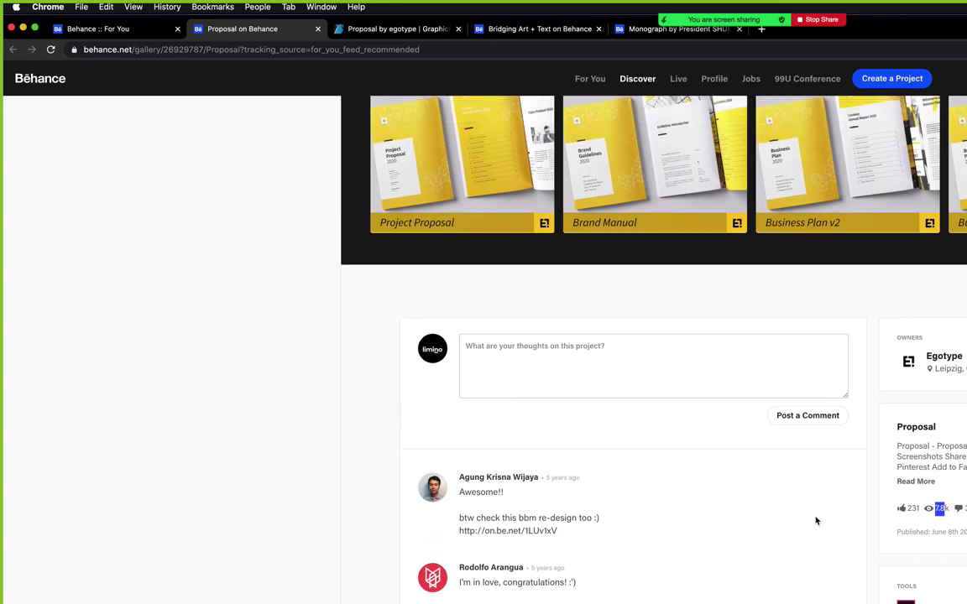
pyautogui.scroll(20, 815, 521)
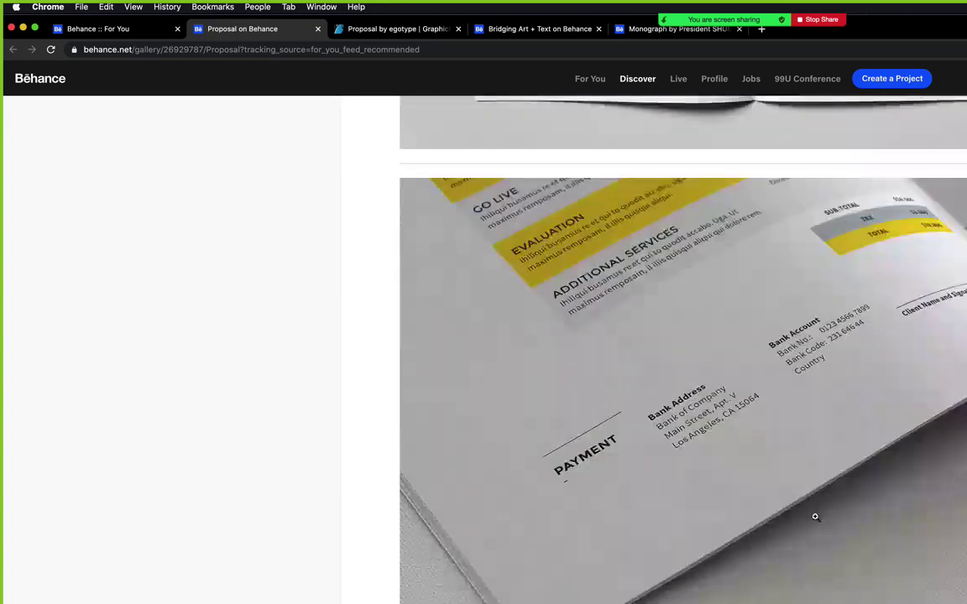
pyautogui.scroll(20, 815, 518)
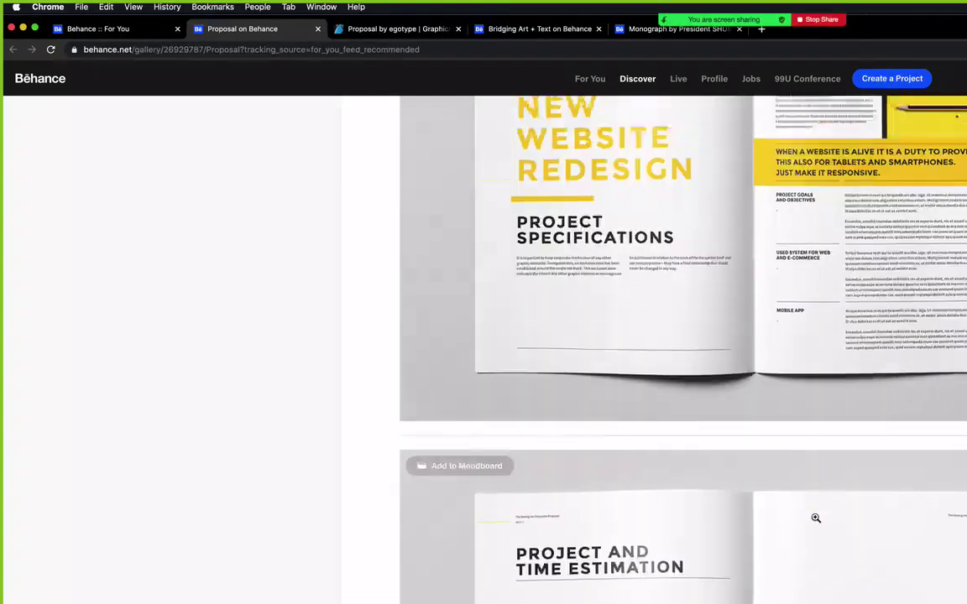
pyautogui.scroll(20, 815, 520)
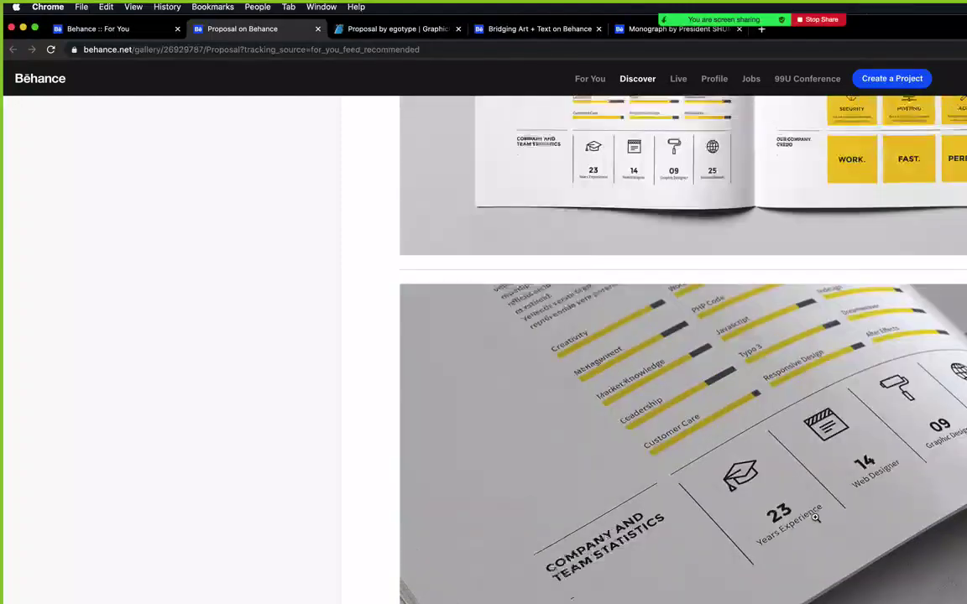
pyautogui.scroll(20, 815, 518)
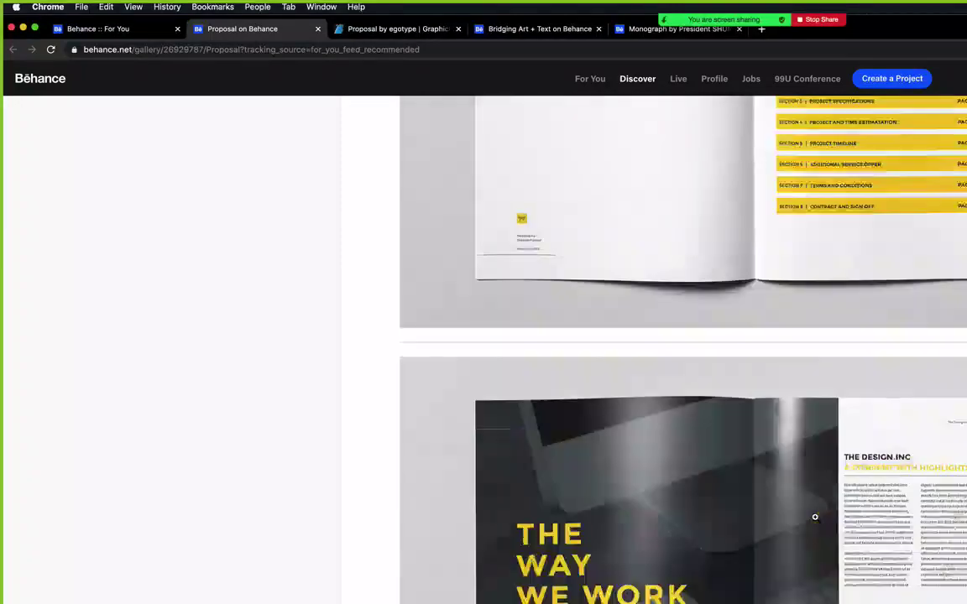
pyautogui.scroll(15, 815, 518)
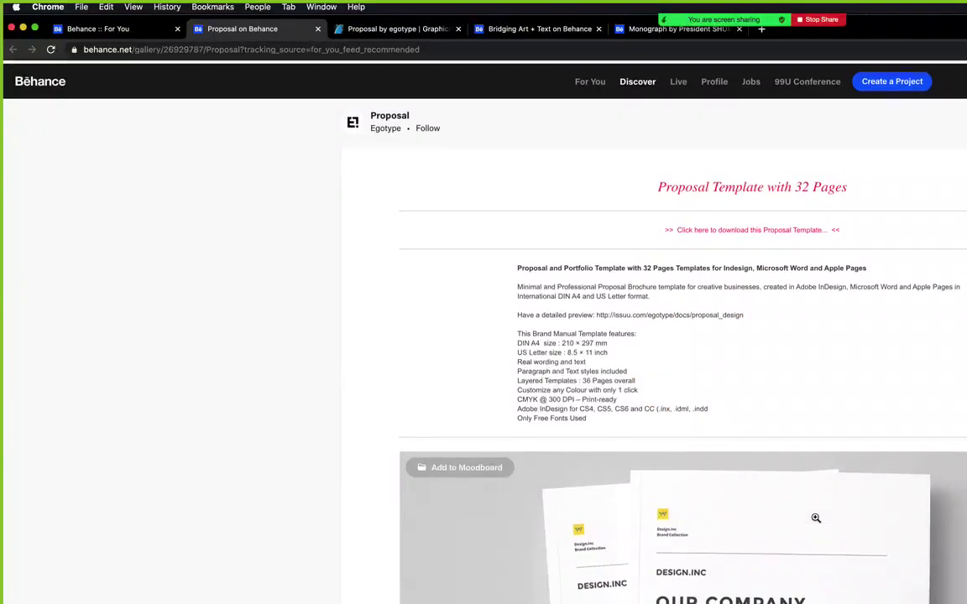
pyautogui.tripleClick(574, 406)
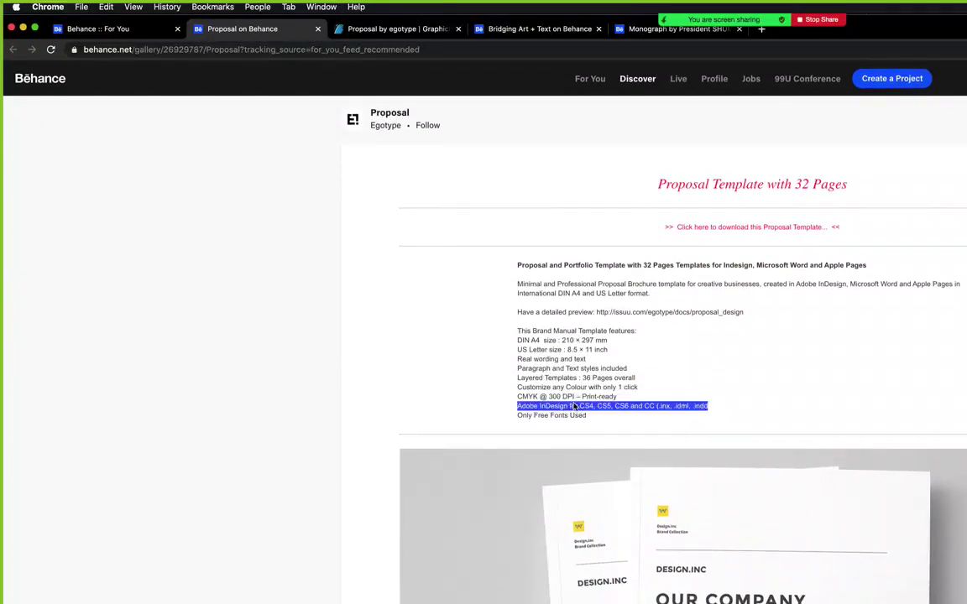
pyautogui.tripleClick(574, 397)
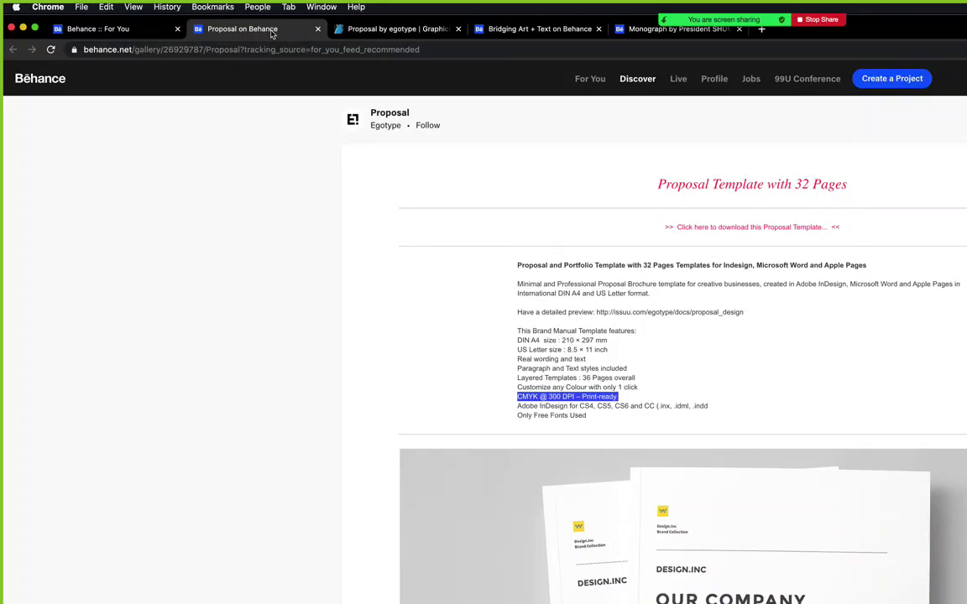
pyautogui.tripleClick(750, 359)
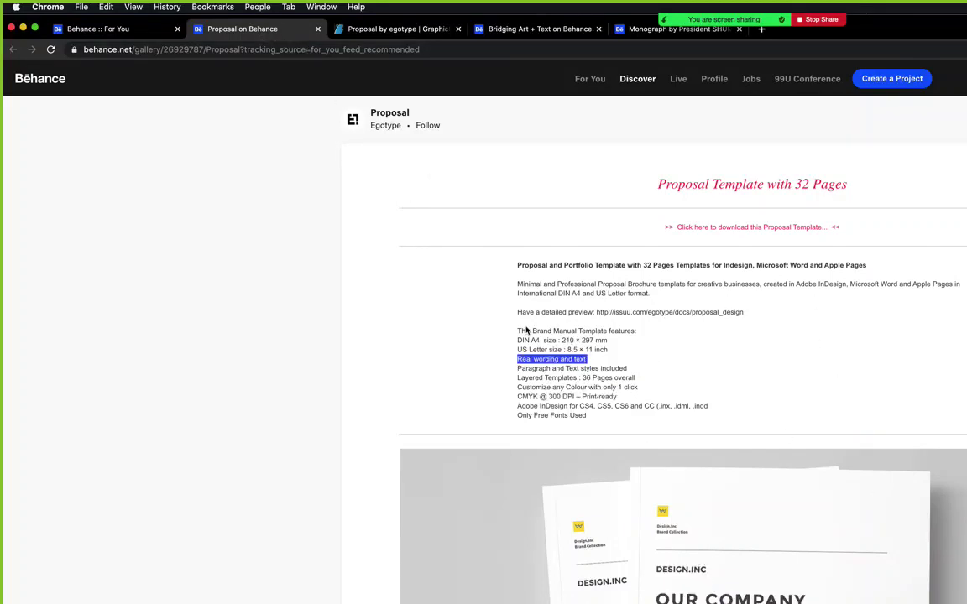
pyautogui.moveTo(514, 333); pyautogui.dragTo(712, 415)
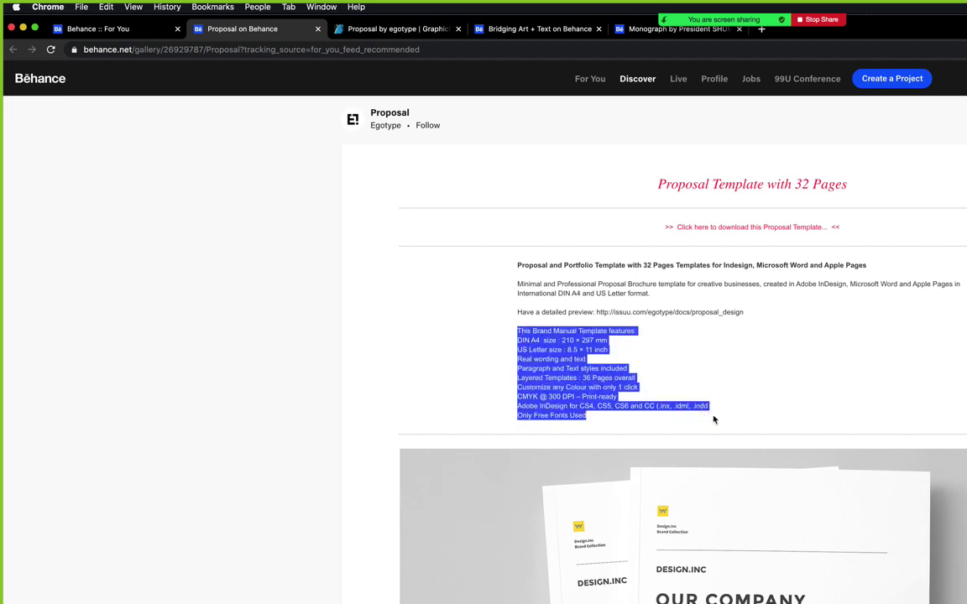
pyautogui.click(622, 405)
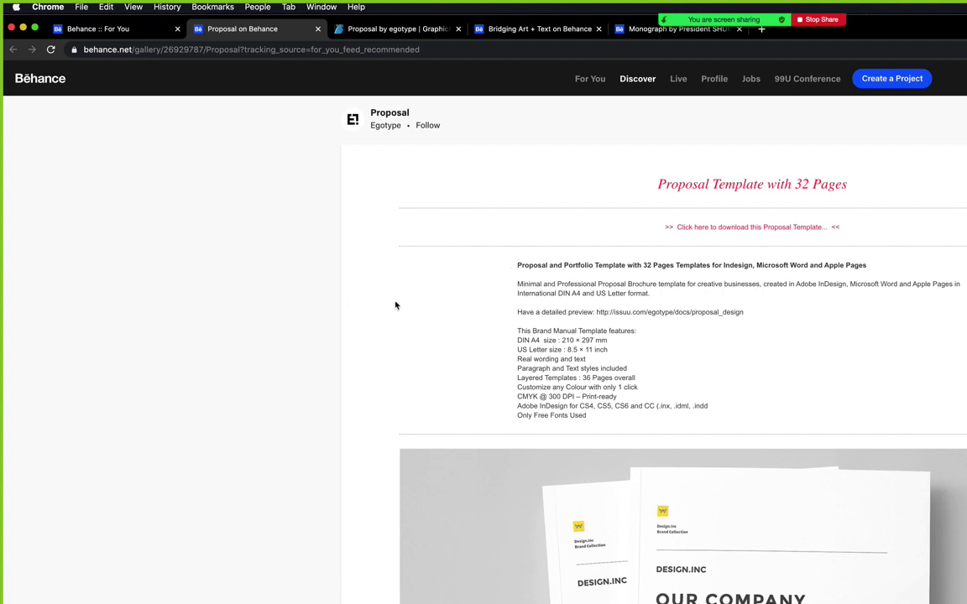
# Close the Proposal and GraphicRiver tabs and start browsing the Bridging Art + Text project.
pyautogui.click(317, 29)
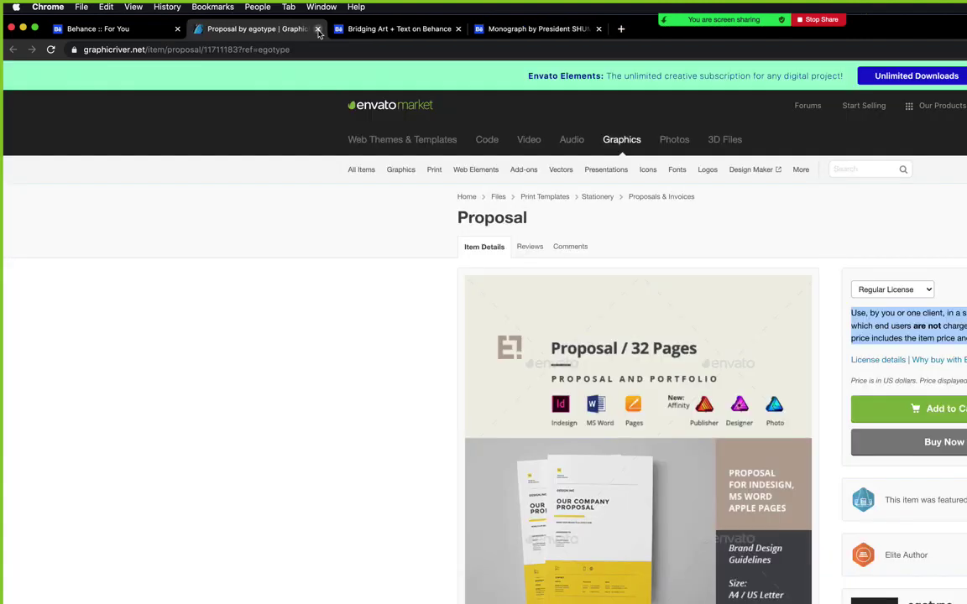
pyautogui.click(318, 30)
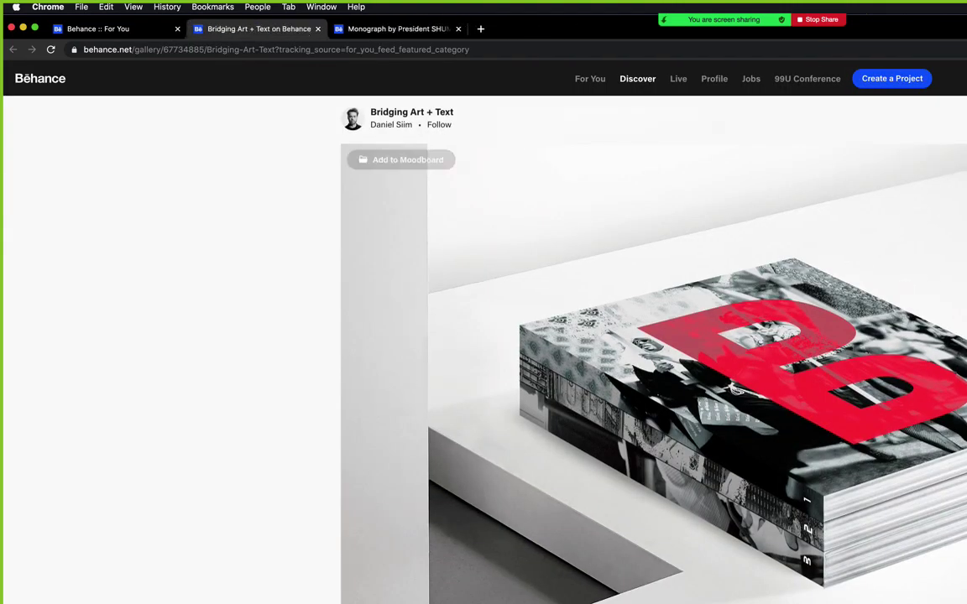
pyautogui.scroll(-10, 653, 353)
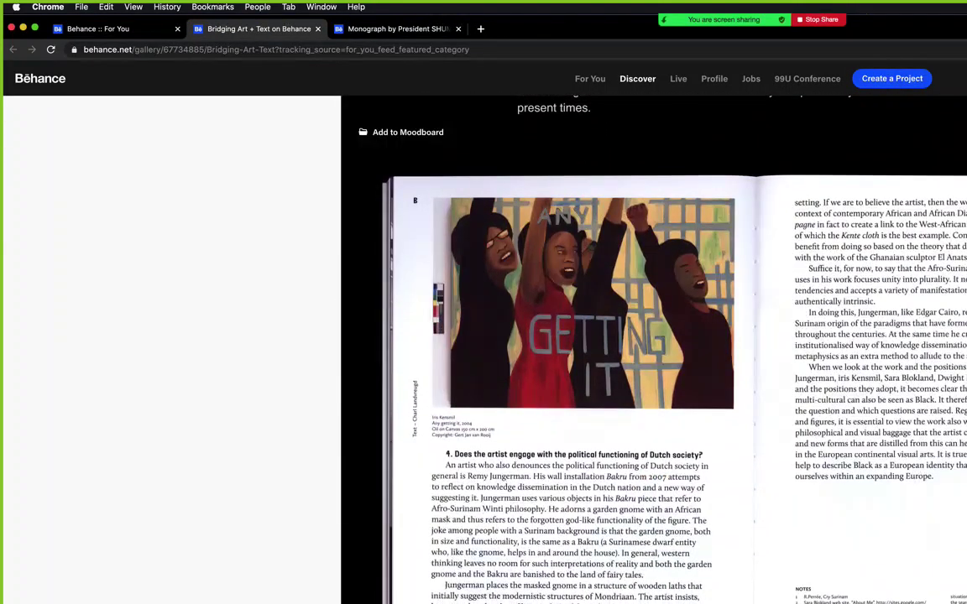
pyautogui.scroll(20, 653, 353)
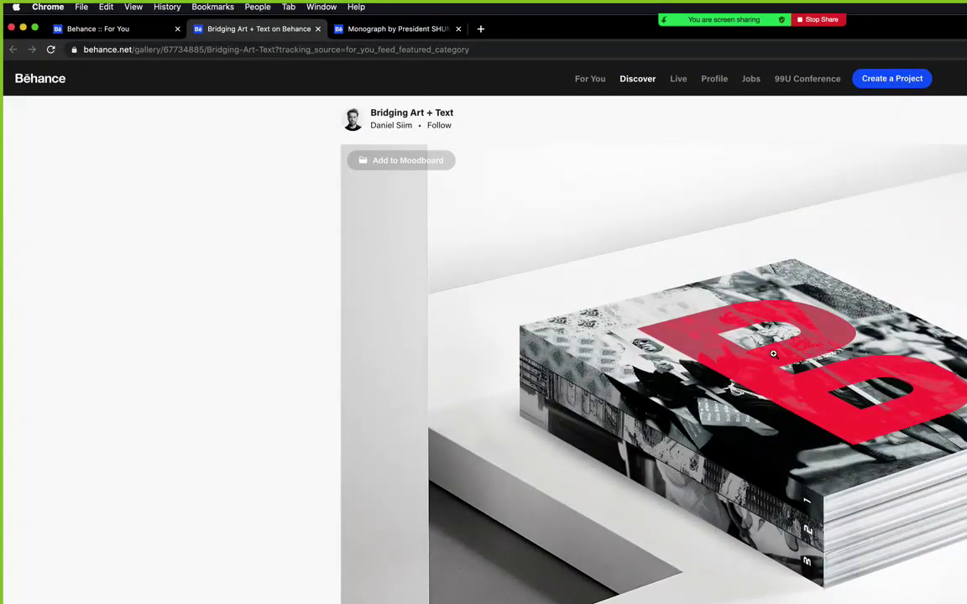
pyautogui.scroll(-15, 773, 354)
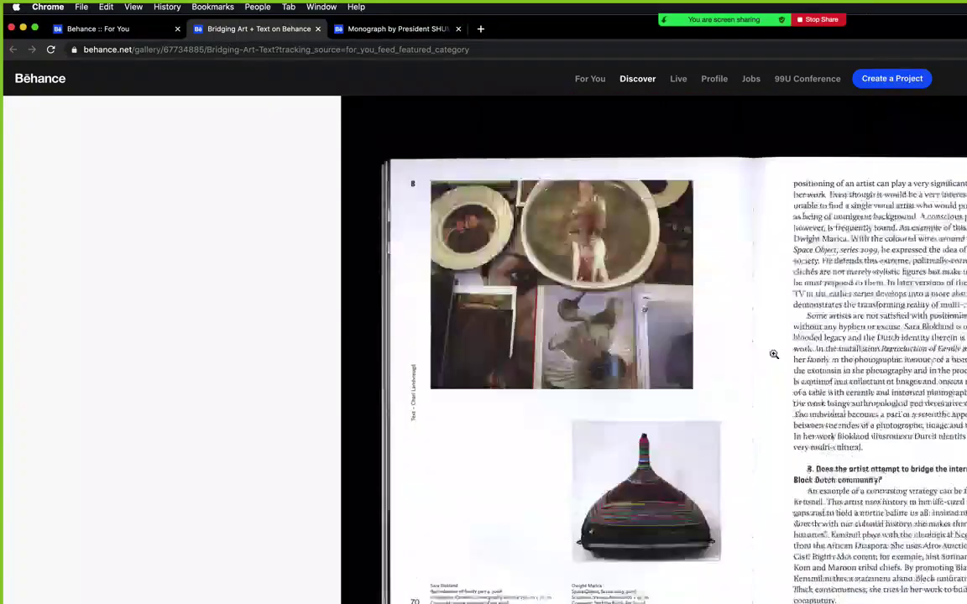
pyautogui.scroll(15, 773, 354)
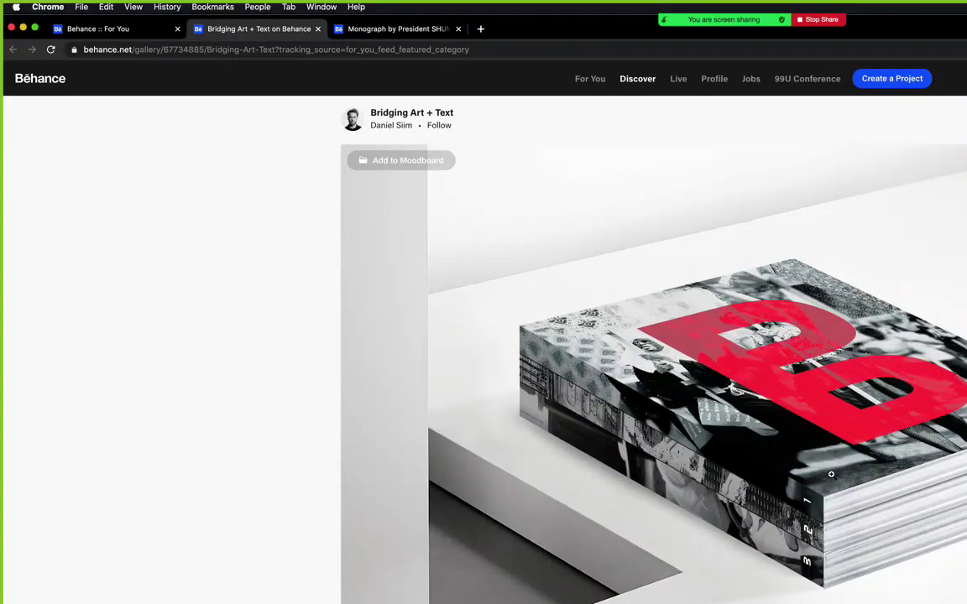
pyautogui.scroll(-2, 831, 474)
pyautogui.scroll(-10, 831, 474)
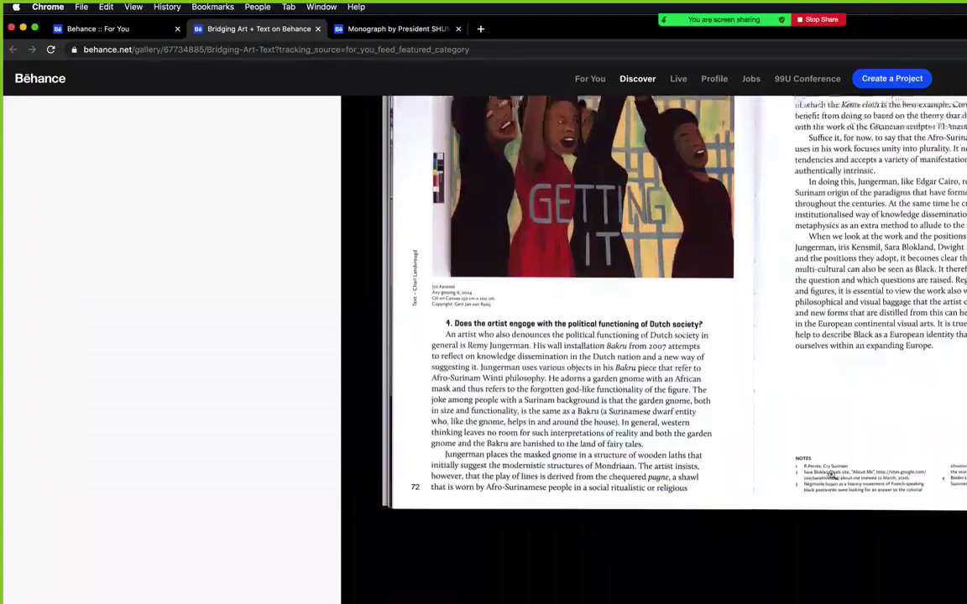
pyautogui.scroll(5, 830, 475)
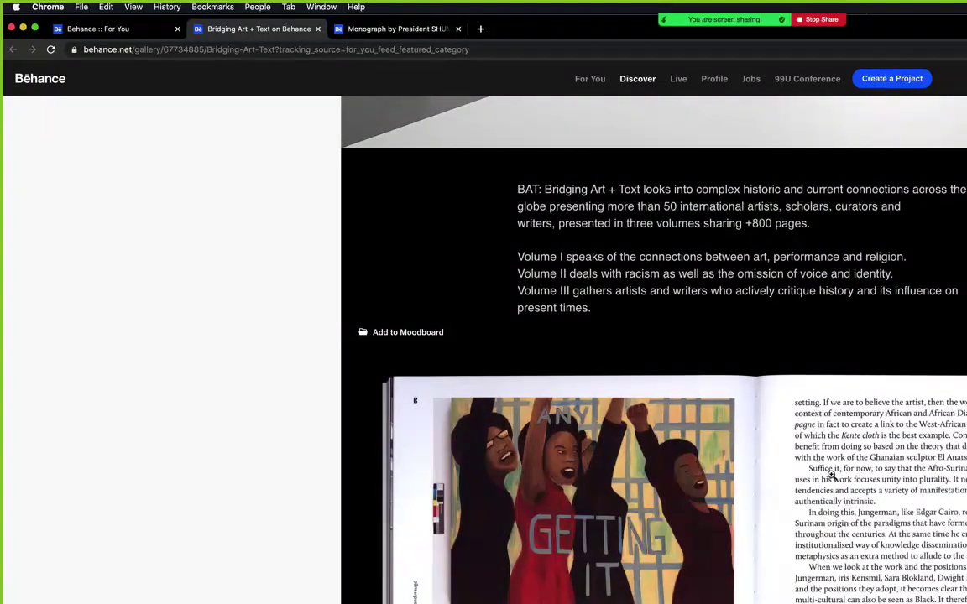
pyautogui.scroll(-4, 830, 475)
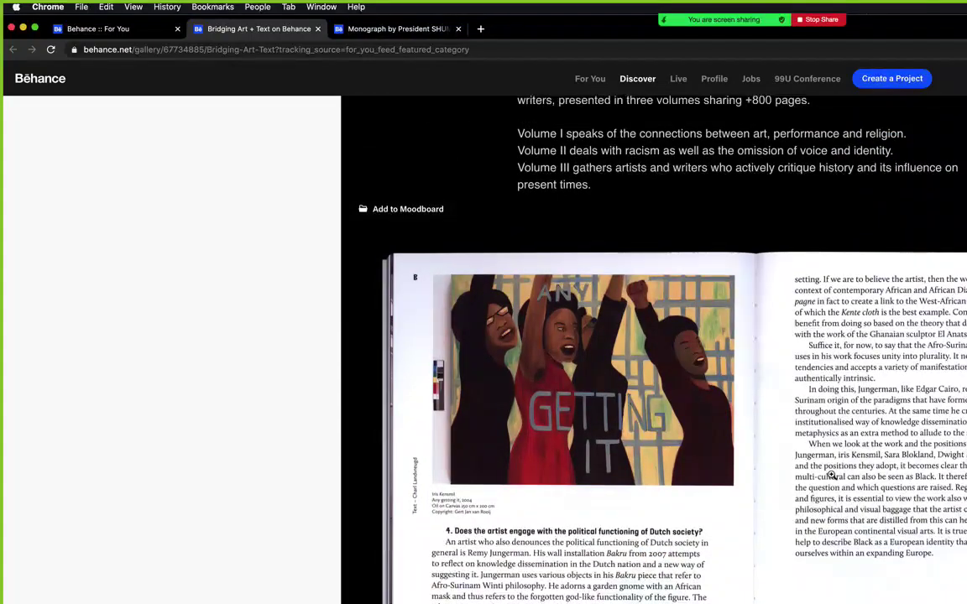
pyautogui.scroll(8, 725, 442)
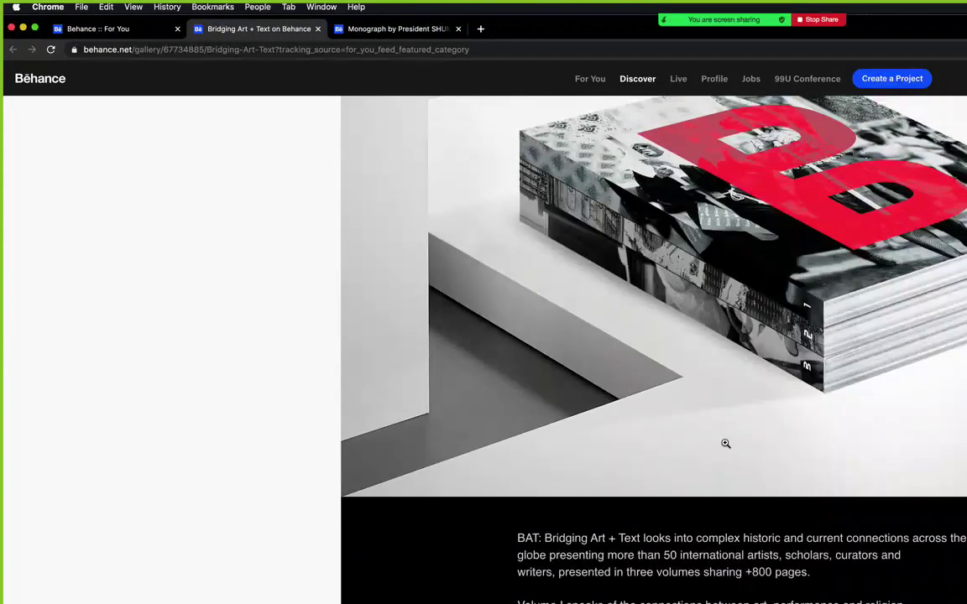
pyautogui.scroll(5, 725, 443)
pyautogui.scroll(-10, 725, 443)
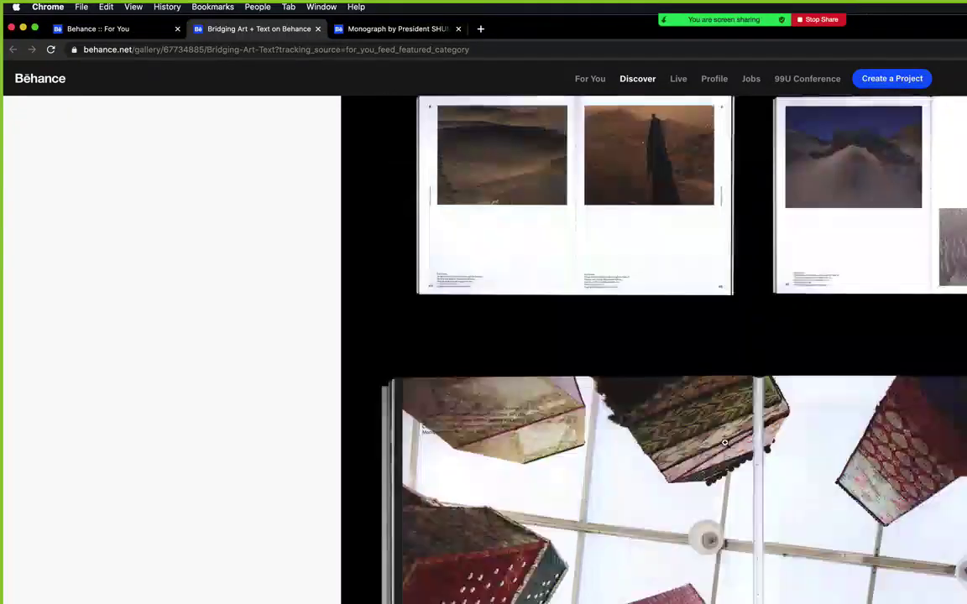
pyautogui.scroll(6, 725, 443)
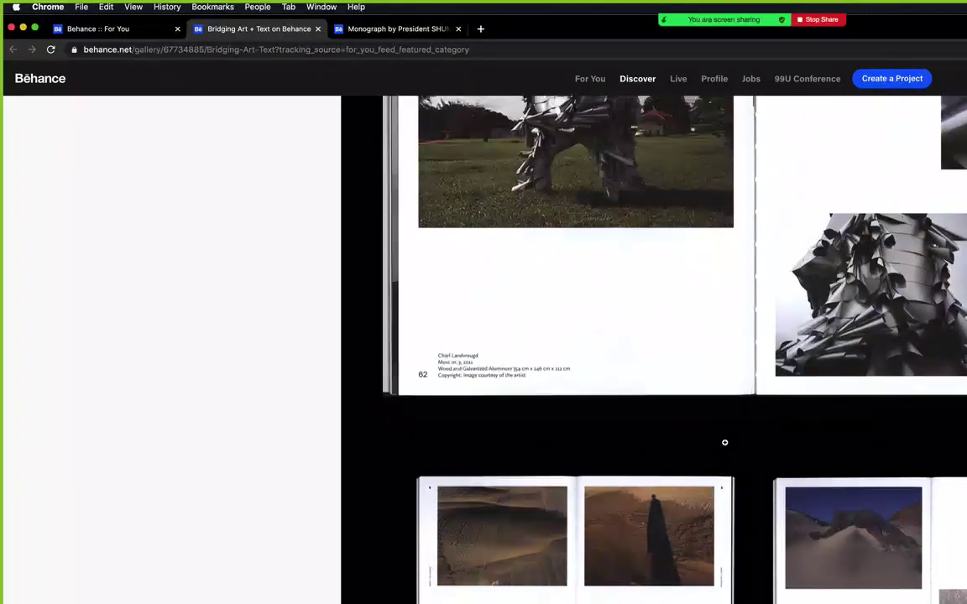
pyautogui.scroll(-8, 725, 444)
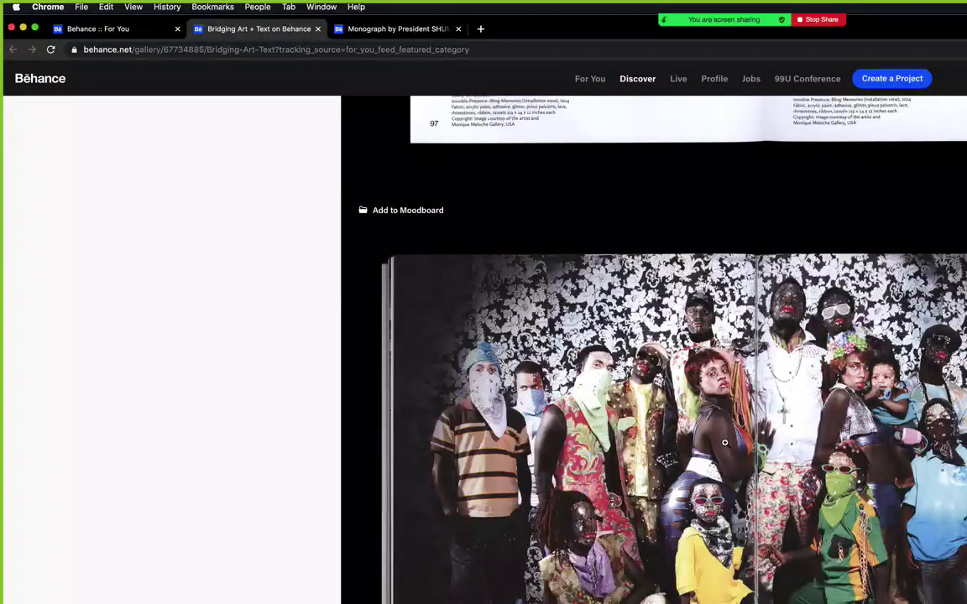
pyautogui.scroll(-15, 725, 443)
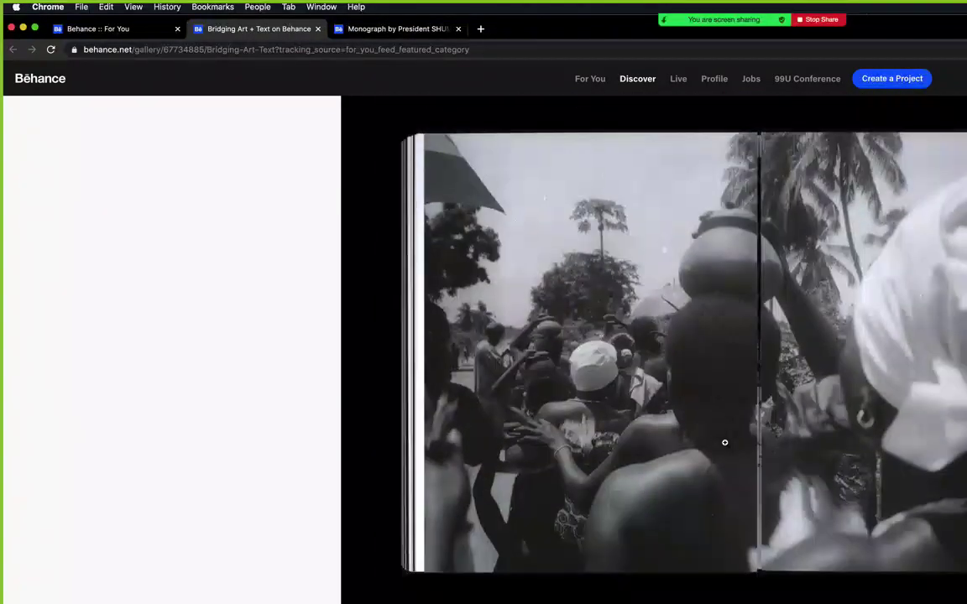
# Finish reviewing Bridging Art + Text, dismiss the follow panel, and close its tab.
pyautogui.scroll(-5, 724, 442)
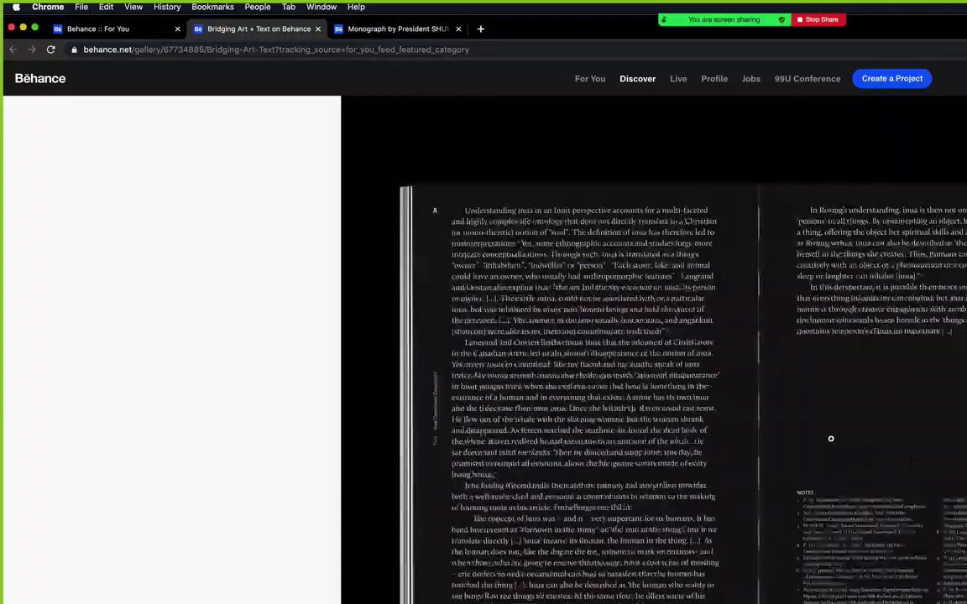
pyautogui.scroll(-10, 831, 438)
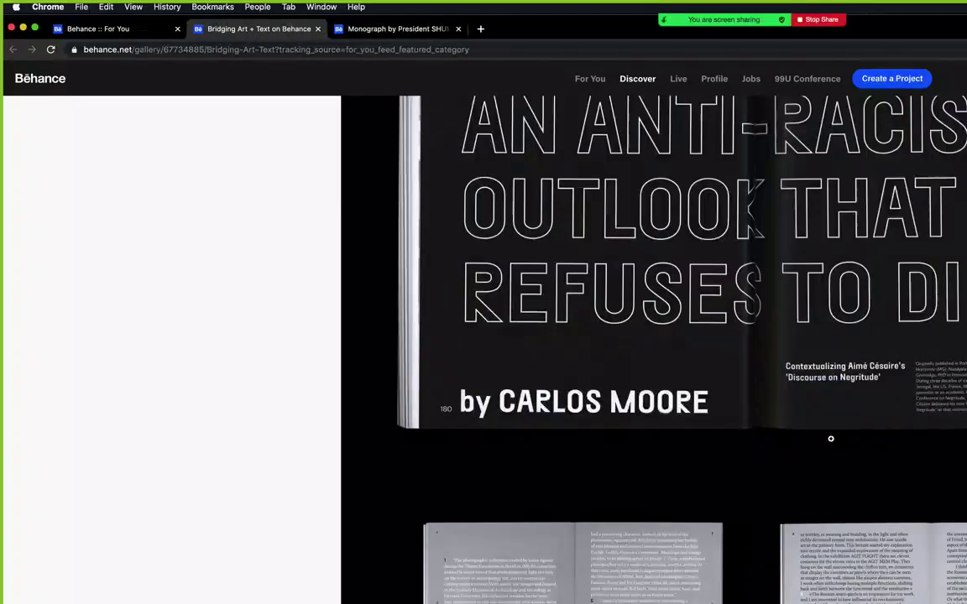
pyautogui.scroll(2, 831, 438)
pyautogui.scroll(-10, 831, 438)
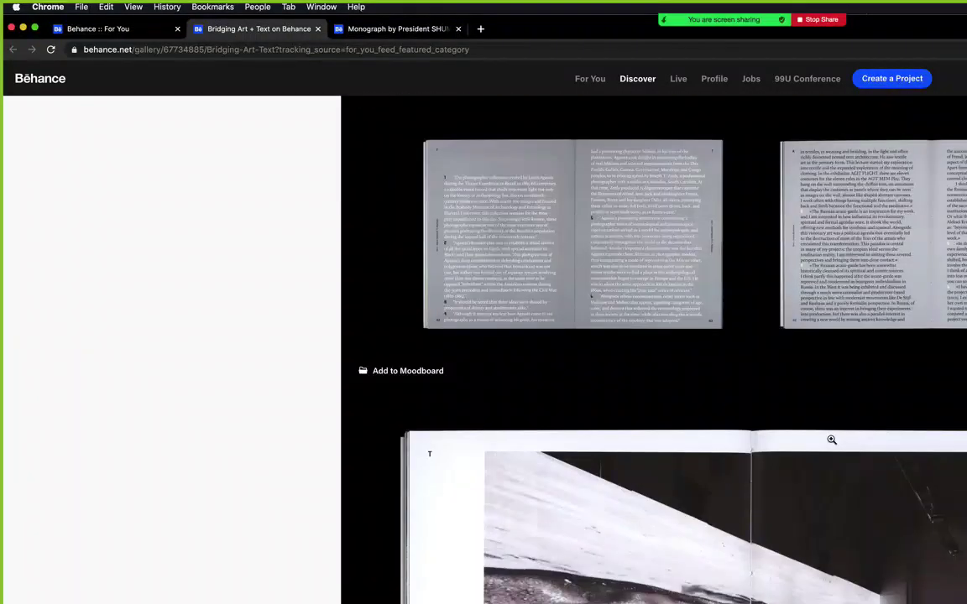
pyautogui.scroll(-15, 831, 439)
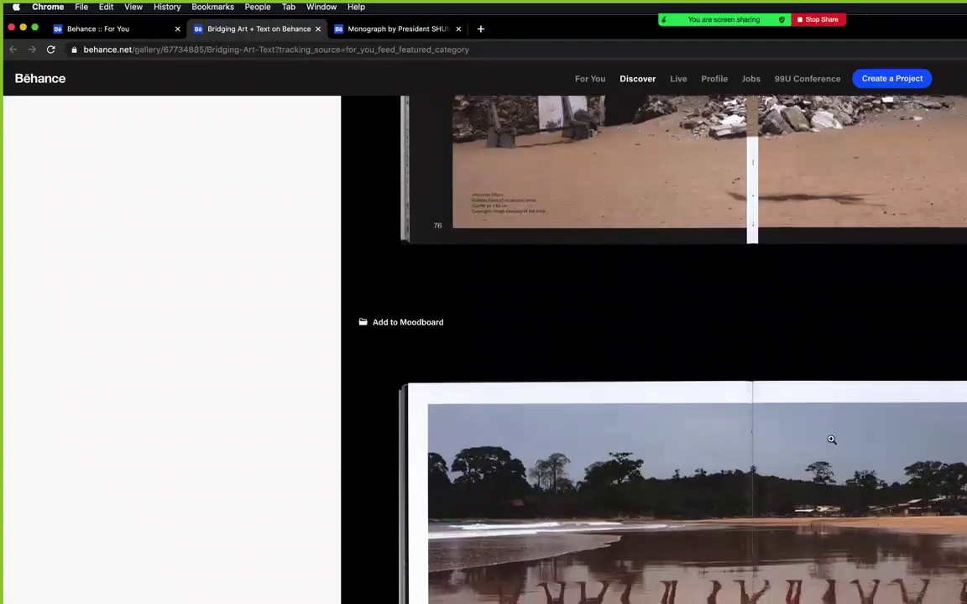
pyautogui.scroll(-12, 831, 438)
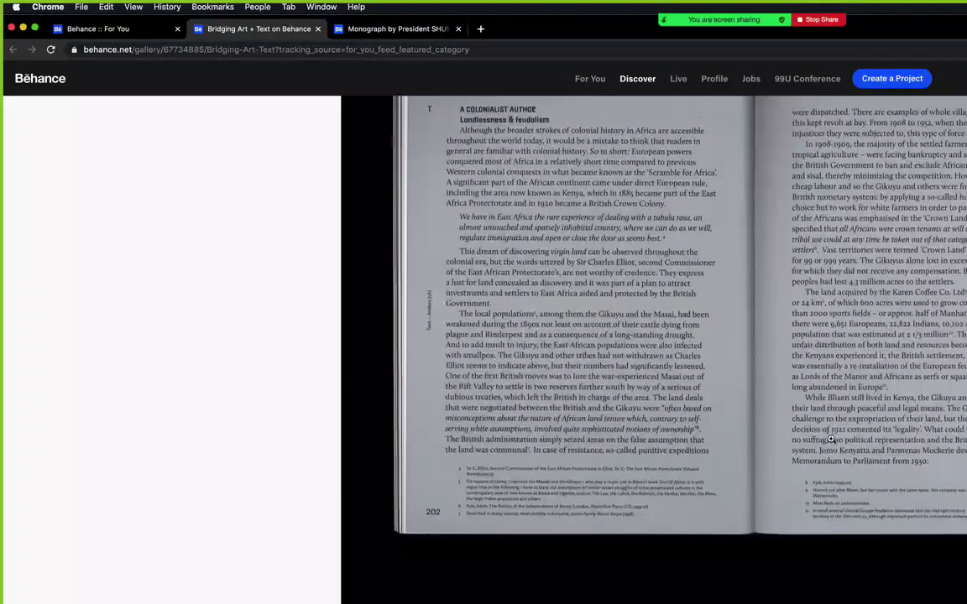
pyautogui.scroll(-15, 723, 472)
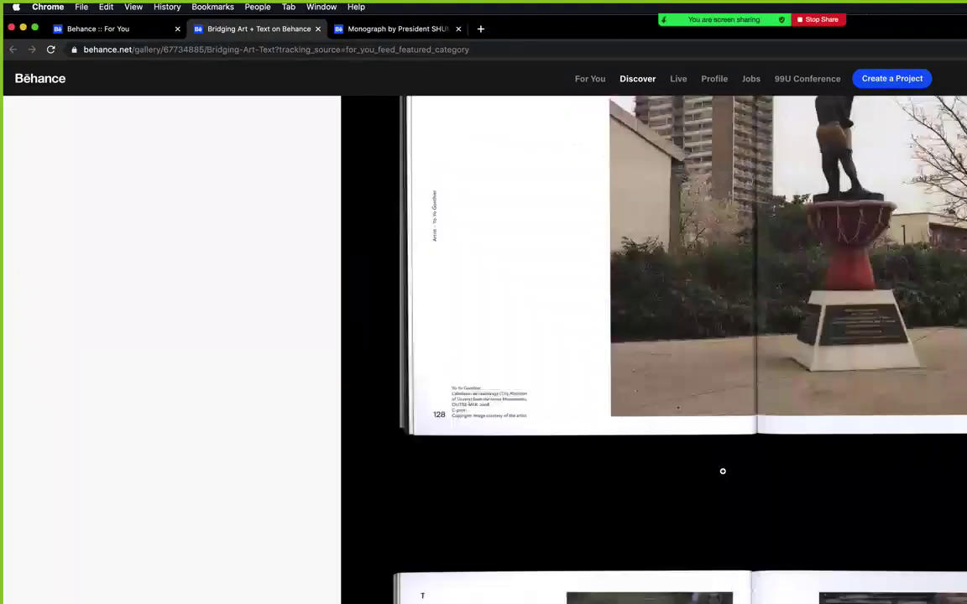
pyautogui.scroll(-20, 722, 472)
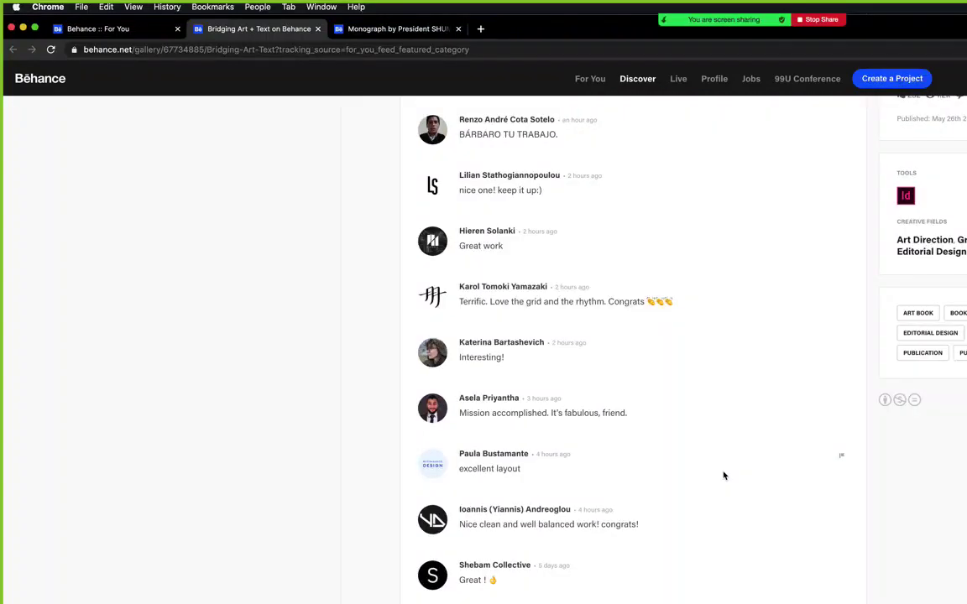
pyautogui.scroll(4, 724, 476)
pyautogui.scroll(20, 723, 476)
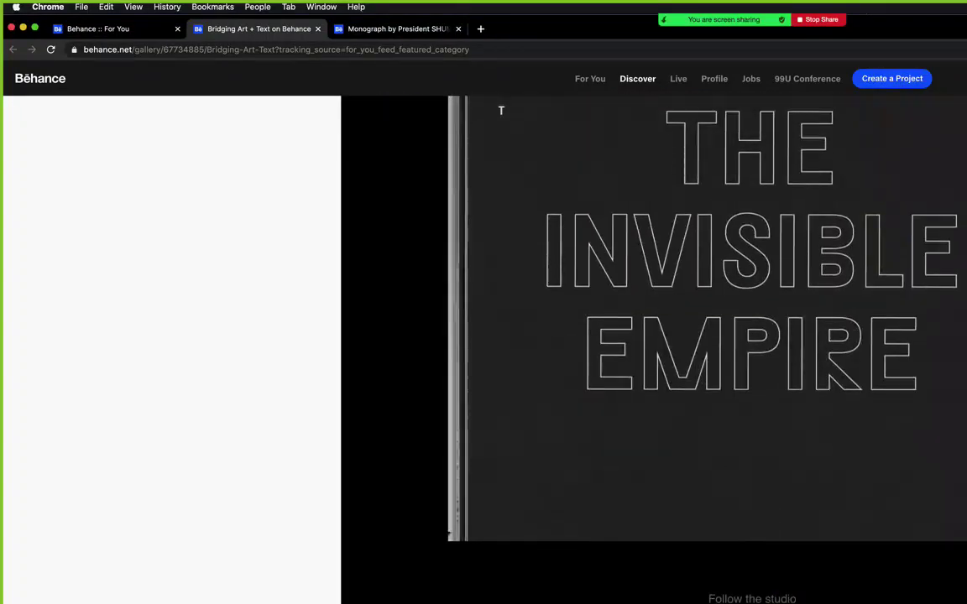
pyautogui.scroll(-4, 501, 110)
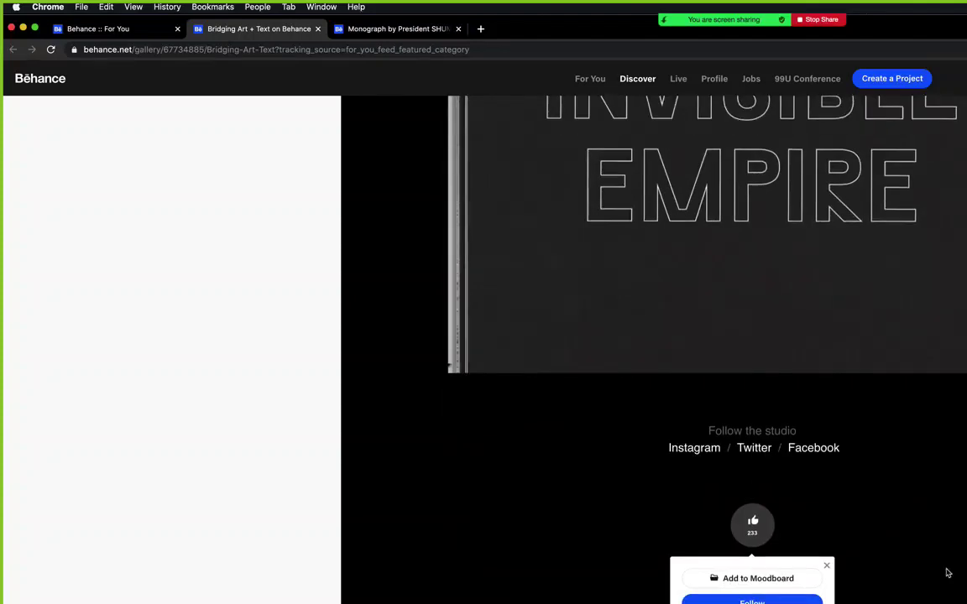
pyautogui.click(826, 566)
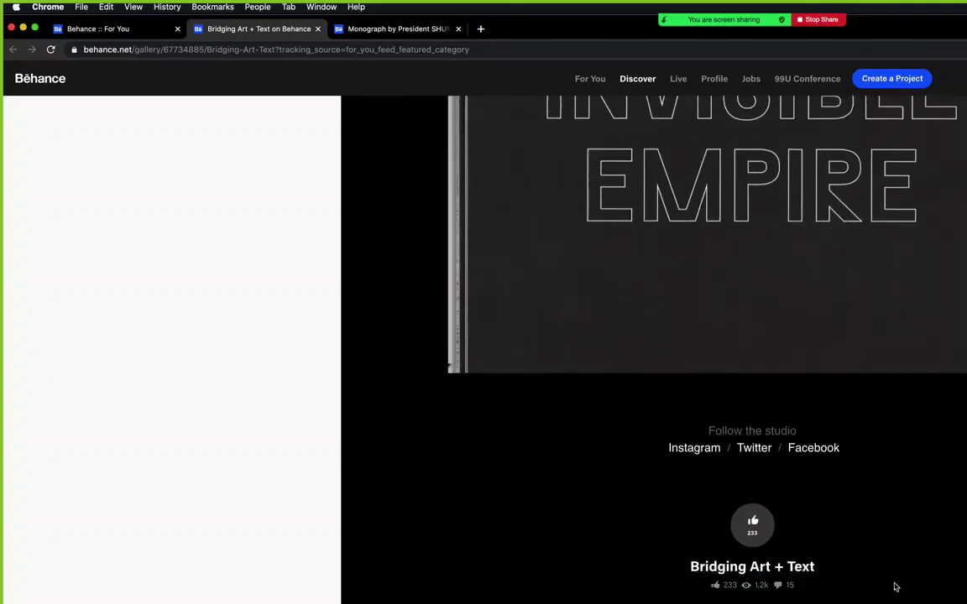
pyautogui.click(759, 586)
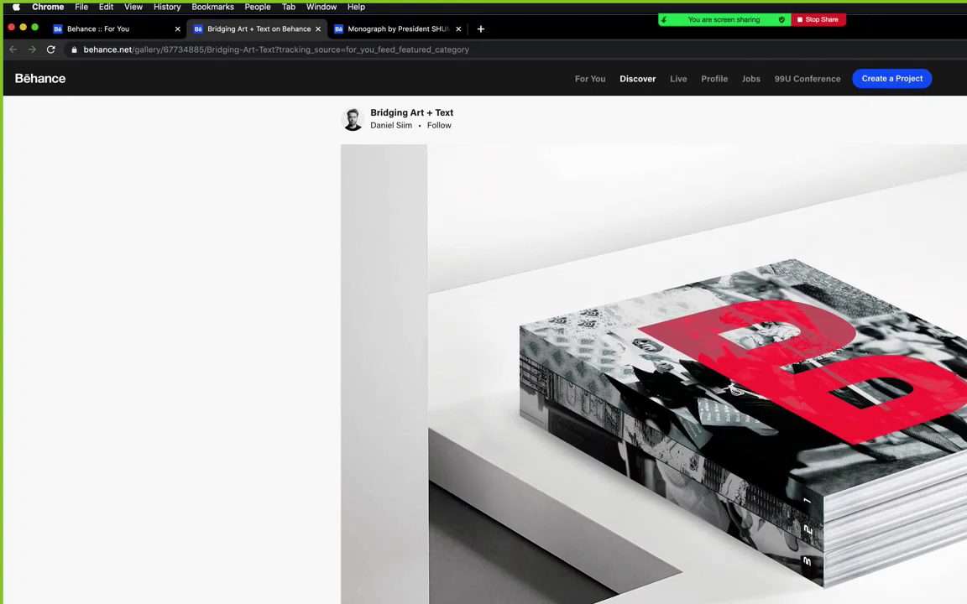
pyautogui.click(318, 29)
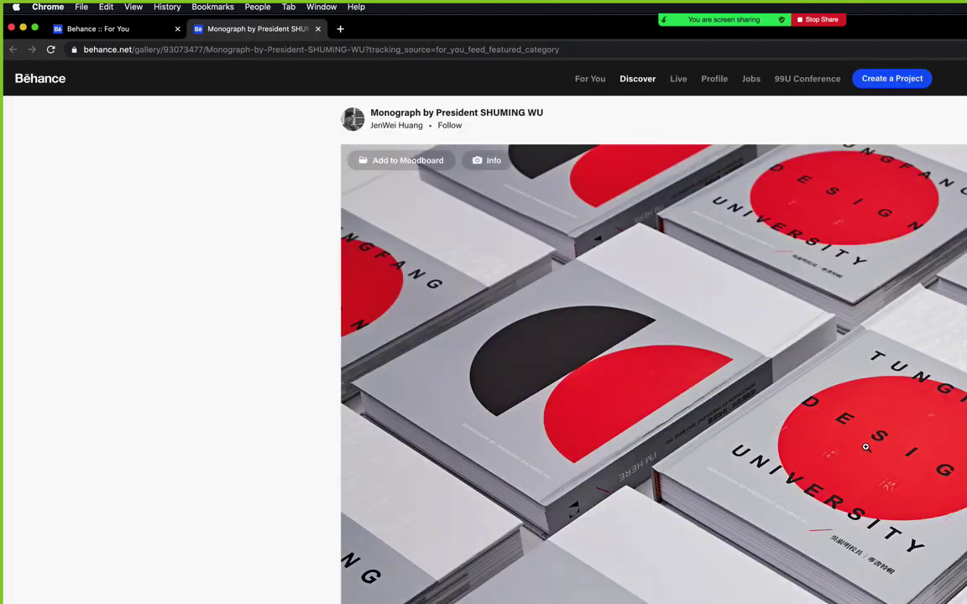
# Scroll through the monograph book-design images and appreciate the project.
pyautogui.scroll(-5, 867, 446)
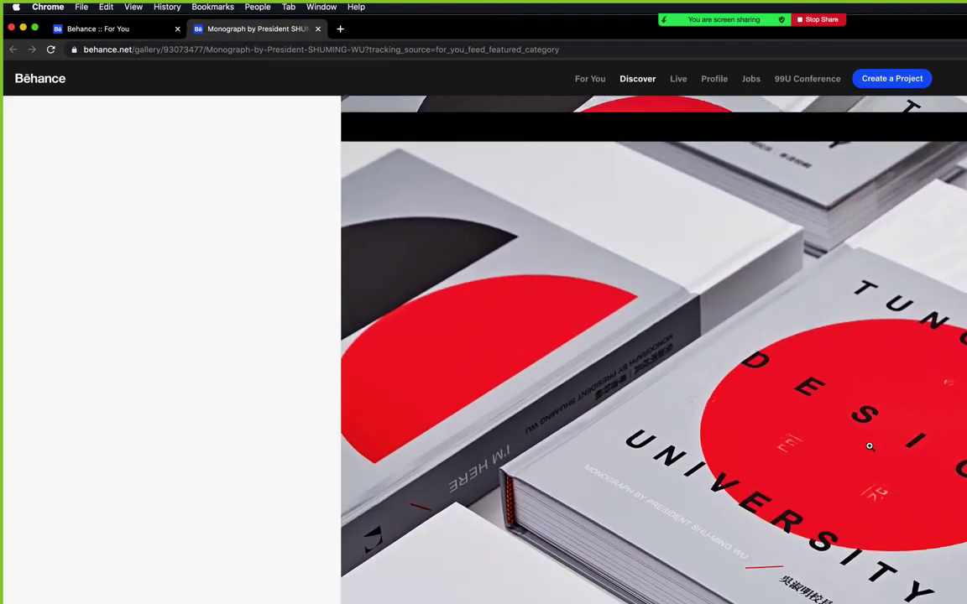
pyautogui.scroll(-2, 869, 446)
pyautogui.scroll(-4, 869, 447)
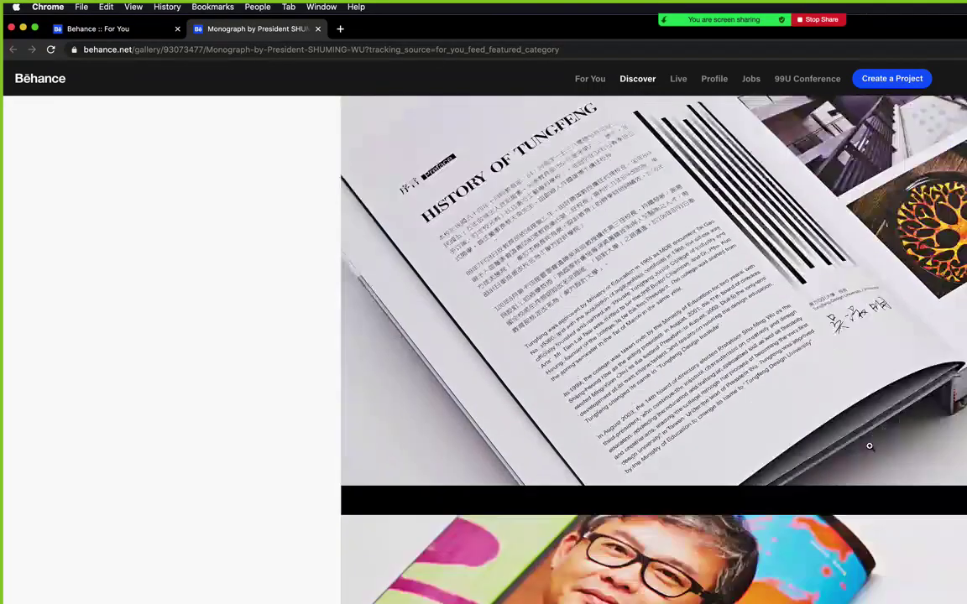
pyautogui.scroll(-2, 868, 445)
pyautogui.scroll(2, 868, 445)
pyautogui.scroll(4, 869, 446)
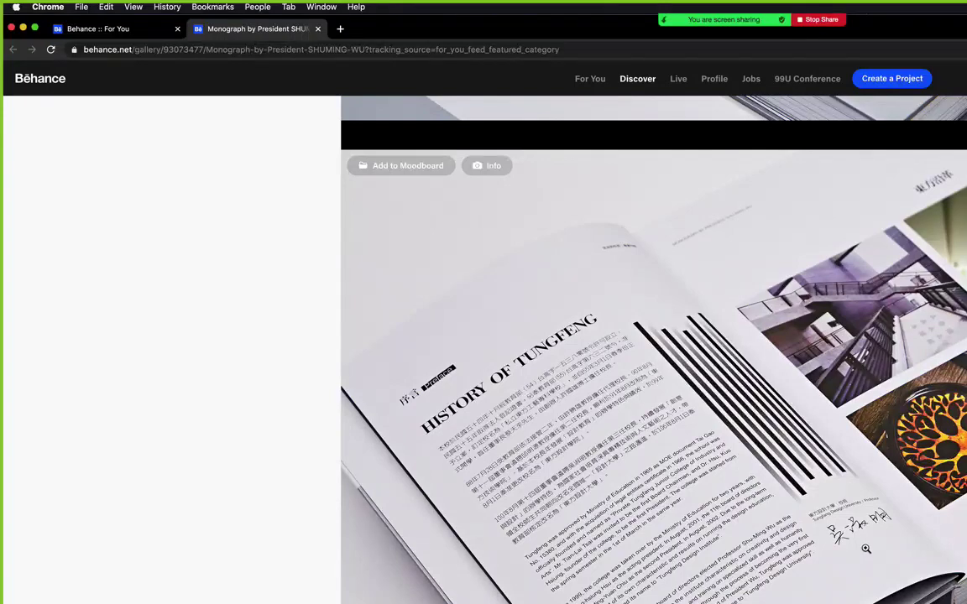
pyautogui.scroll(-10, 810, 423)
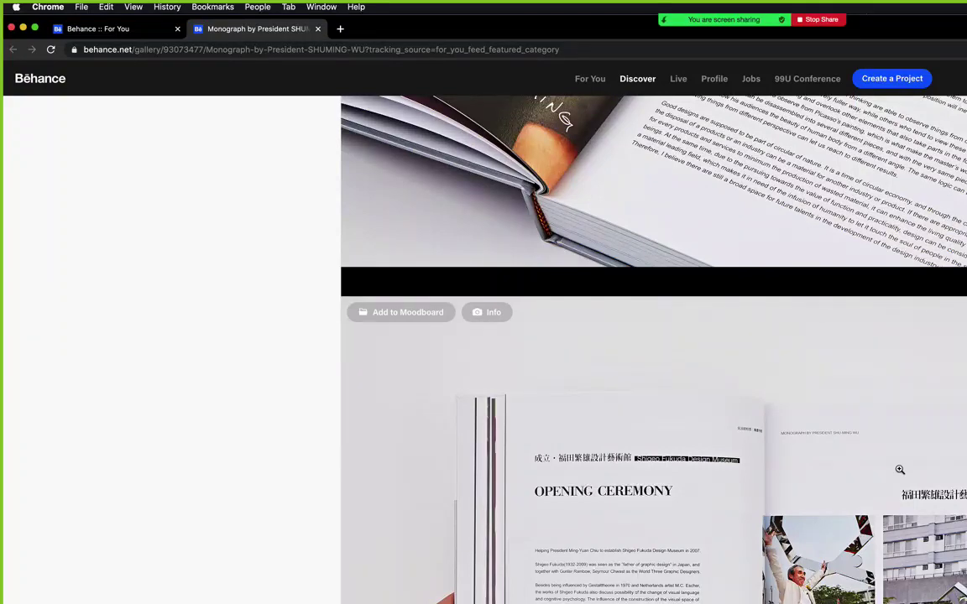
pyautogui.scroll(-3, 899, 470)
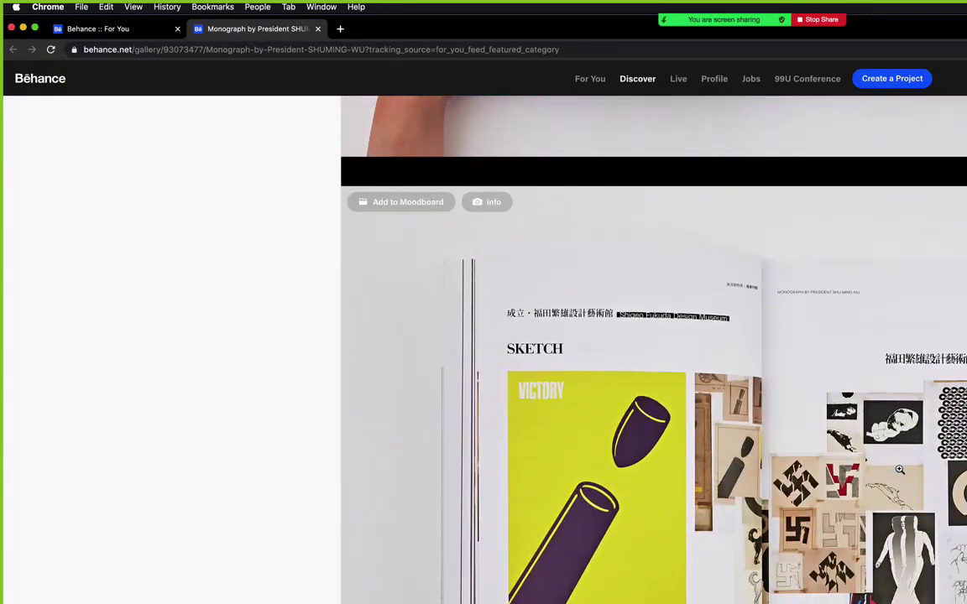
pyautogui.scroll(-2, 900, 470)
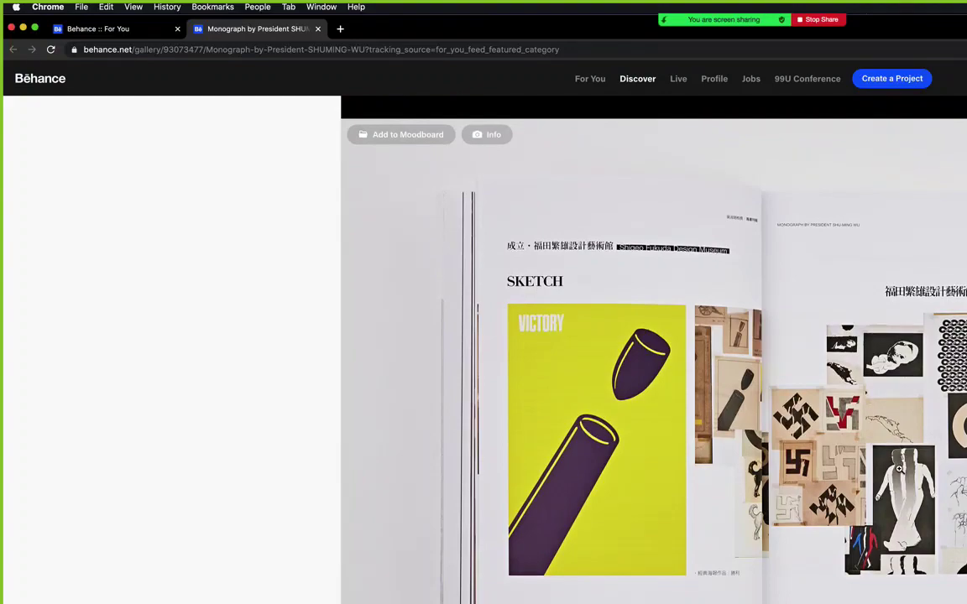
pyautogui.scroll(-2, 899, 469)
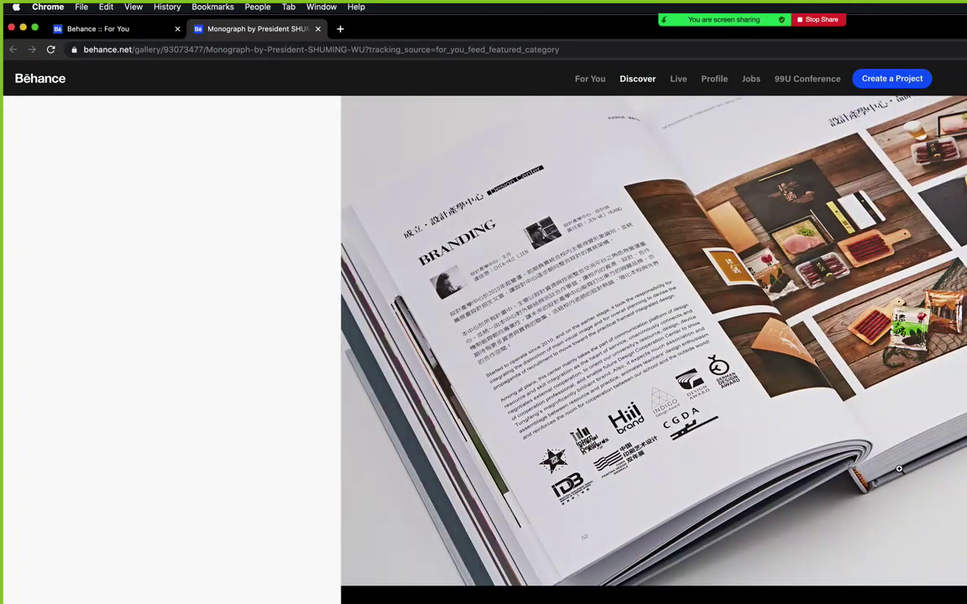
pyautogui.scroll(-10, 611, 430)
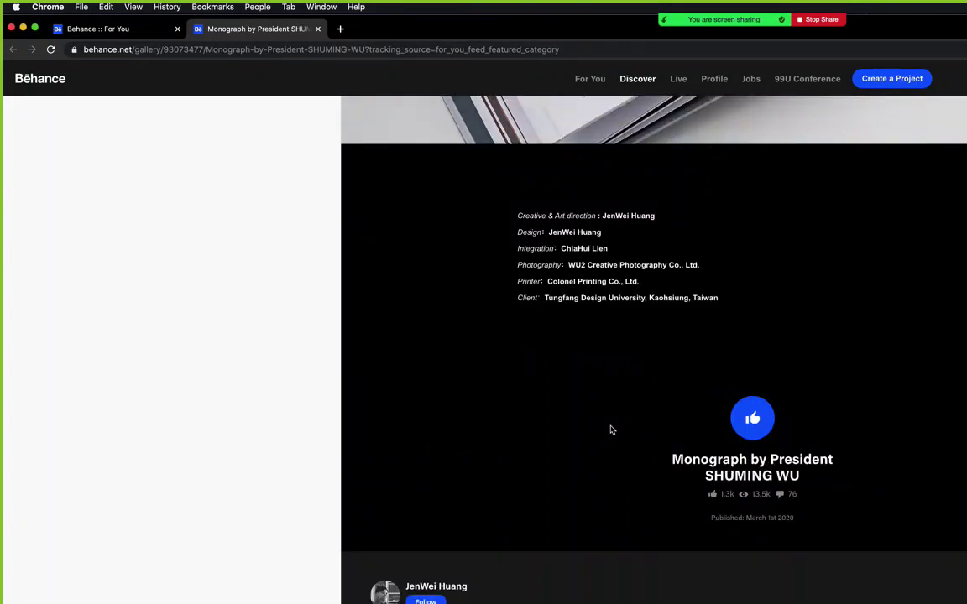
pyautogui.click(754, 420)
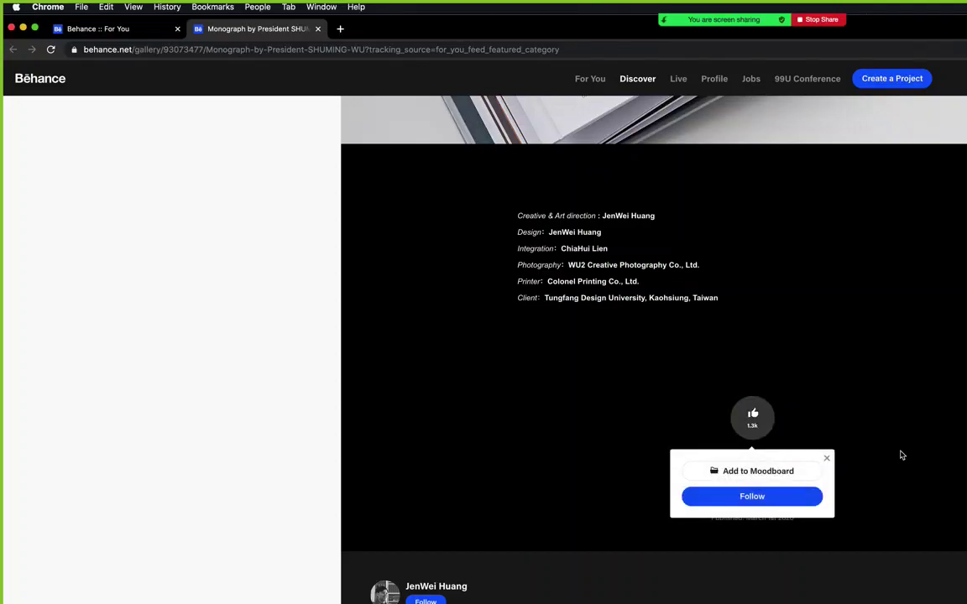
# Select the monograph project's title at the top, then close the project tab.
pyautogui.scroll(10, 902, 454)
pyautogui.scroll(15, 899, 454)
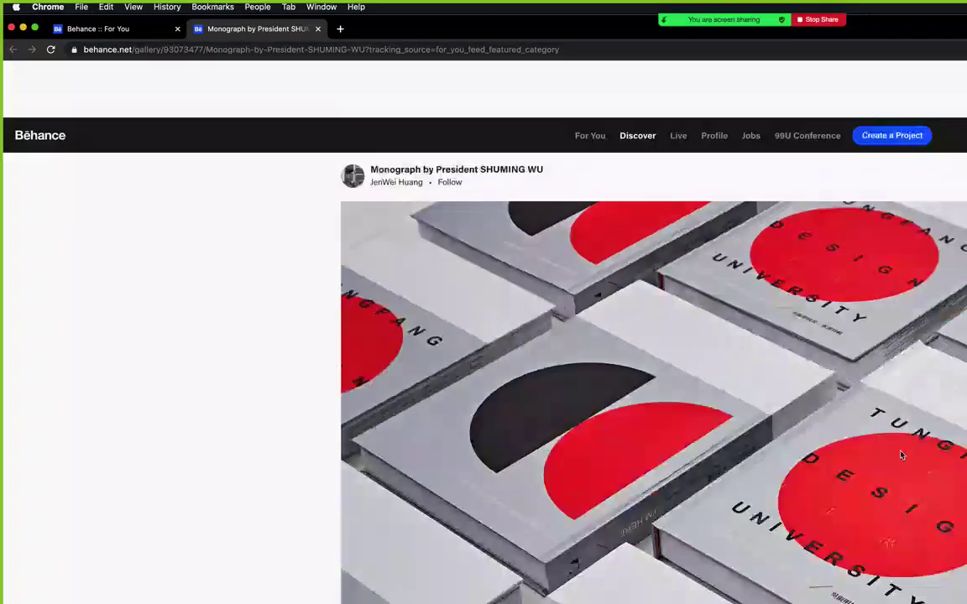
pyautogui.scroll(-1, 899, 452)
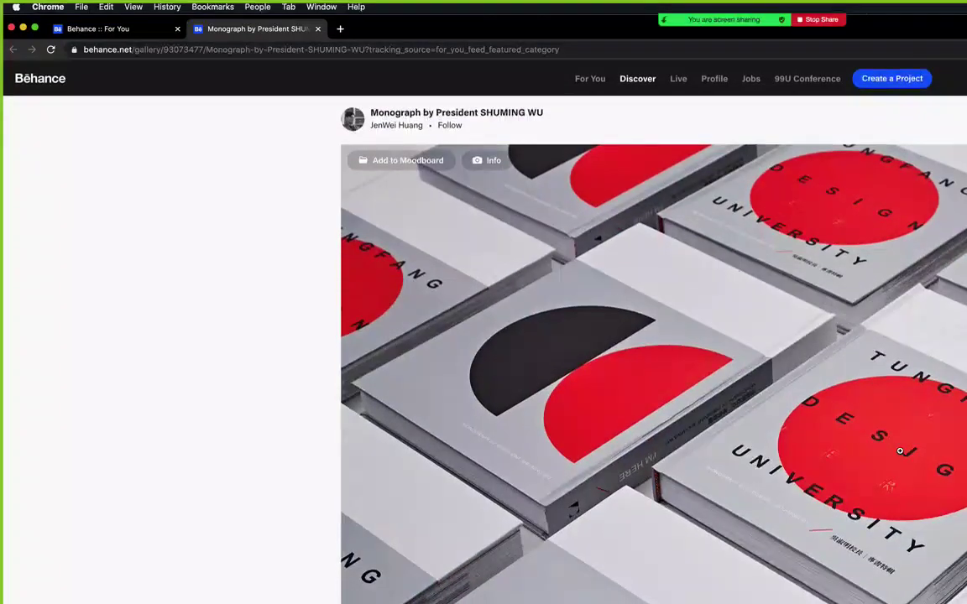
pyautogui.doubleClick(489, 113)
pyautogui.tripleClick(489, 113)
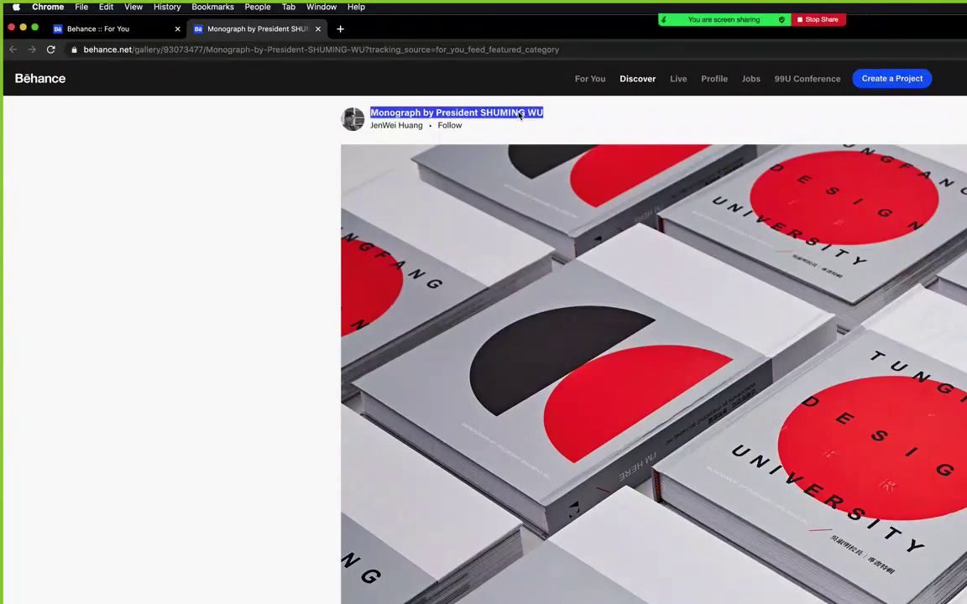
pyautogui.click(245, 107)
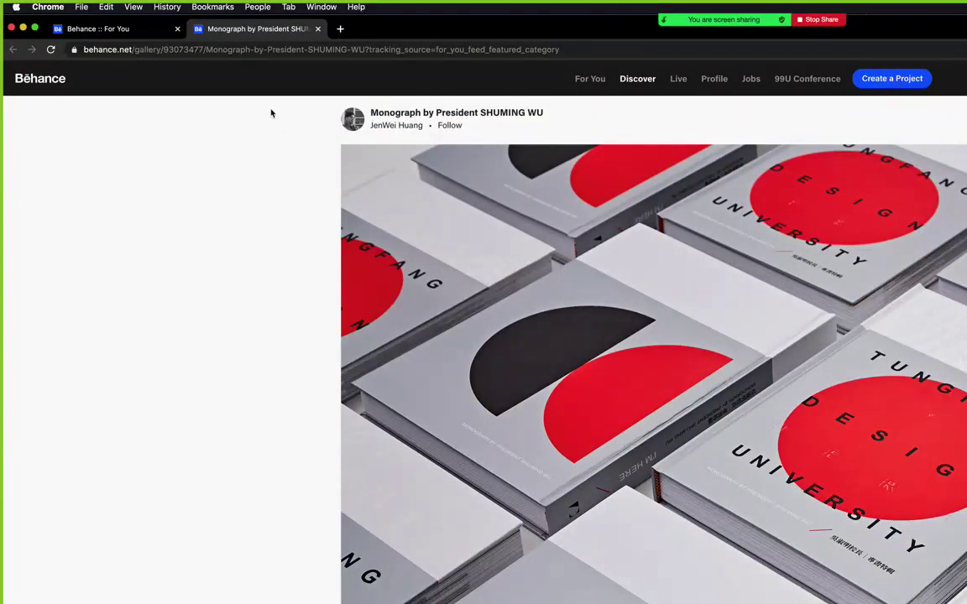
pyautogui.click(317, 28)
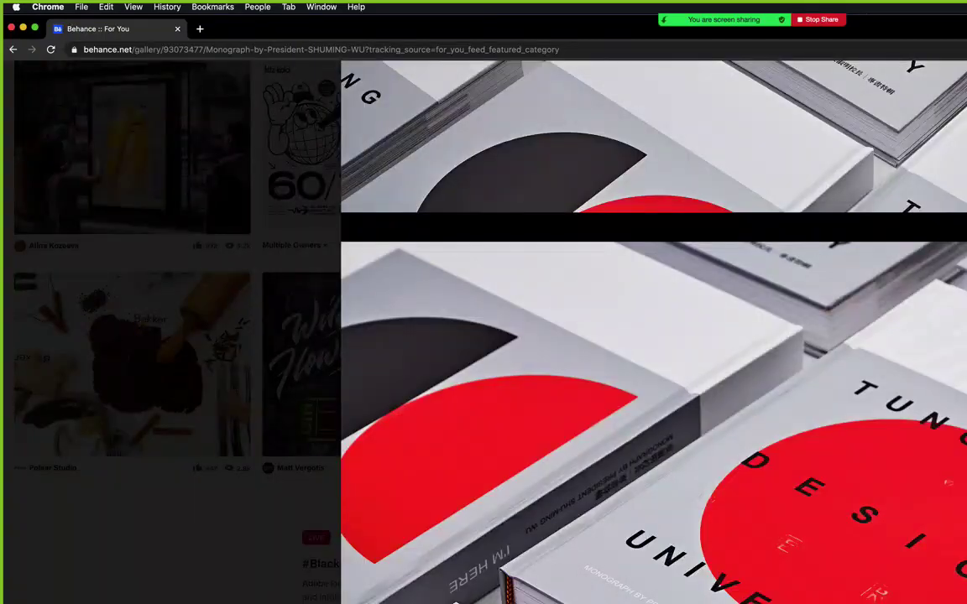
# Open the Proposal Template US Size document in InDesign and scroll through its spreads.
pyautogui.click(962, 504)
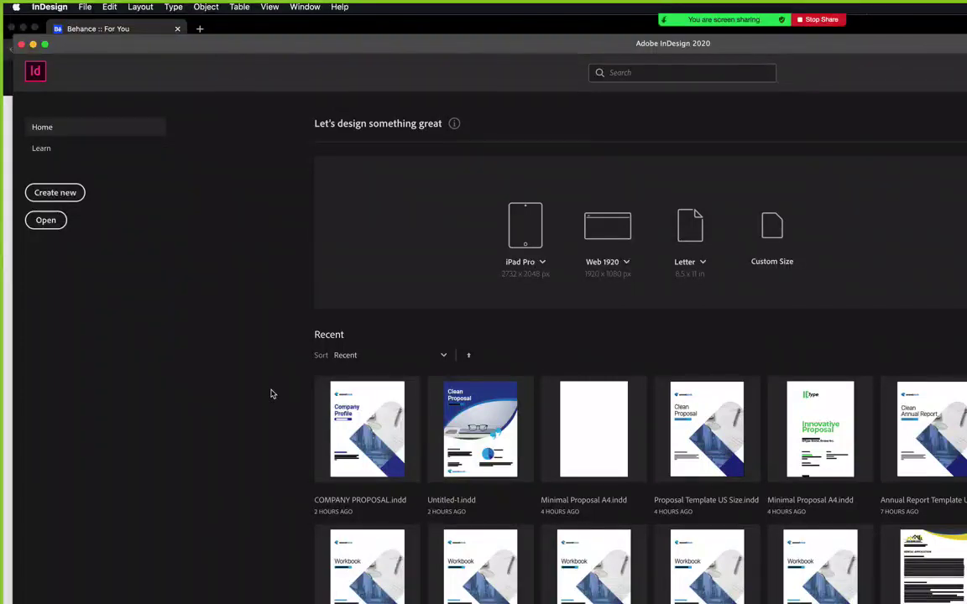
pyautogui.click(702, 454)
pyautogui.scroll(20, 703, 454)
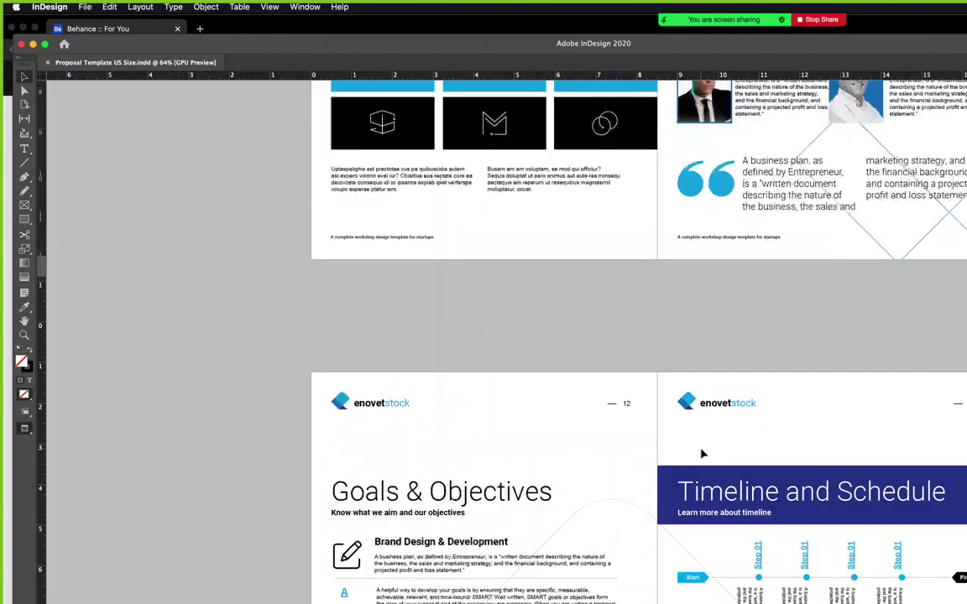
pyautogui.scroll(-20, 703, 454)
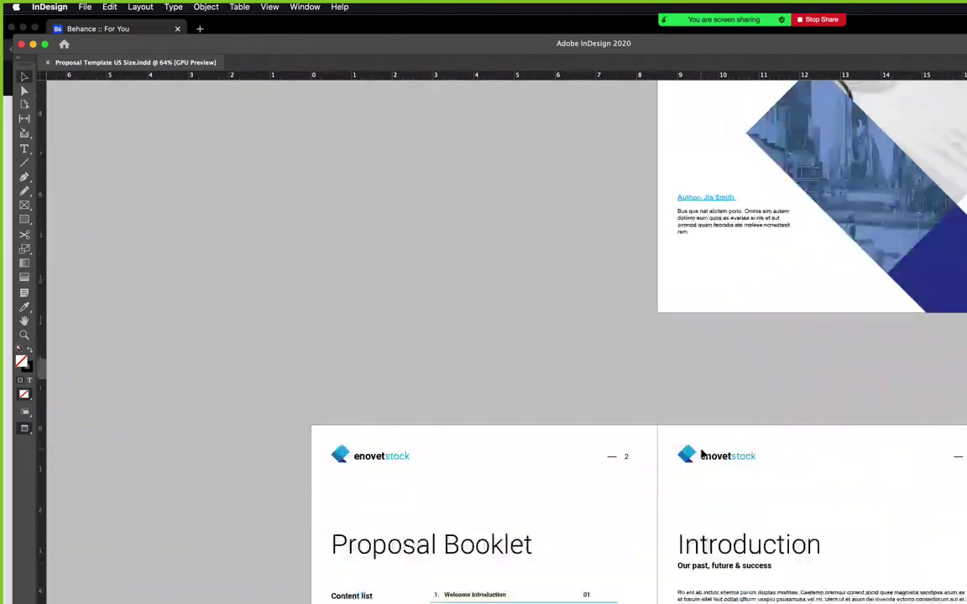
pyautogui.scroll(-20, 703, 454)
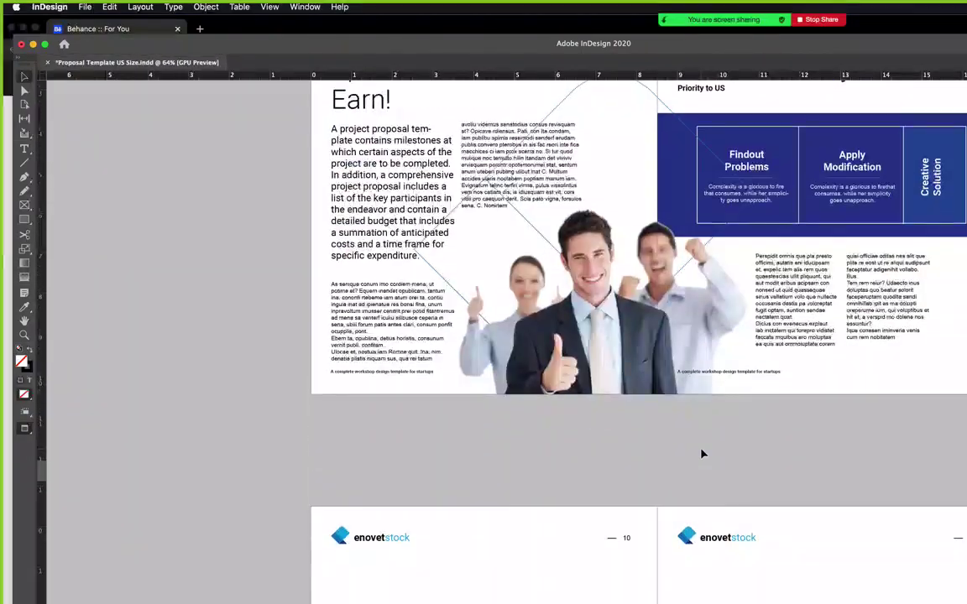
pyautogui.scroll(-20, 702, 454)
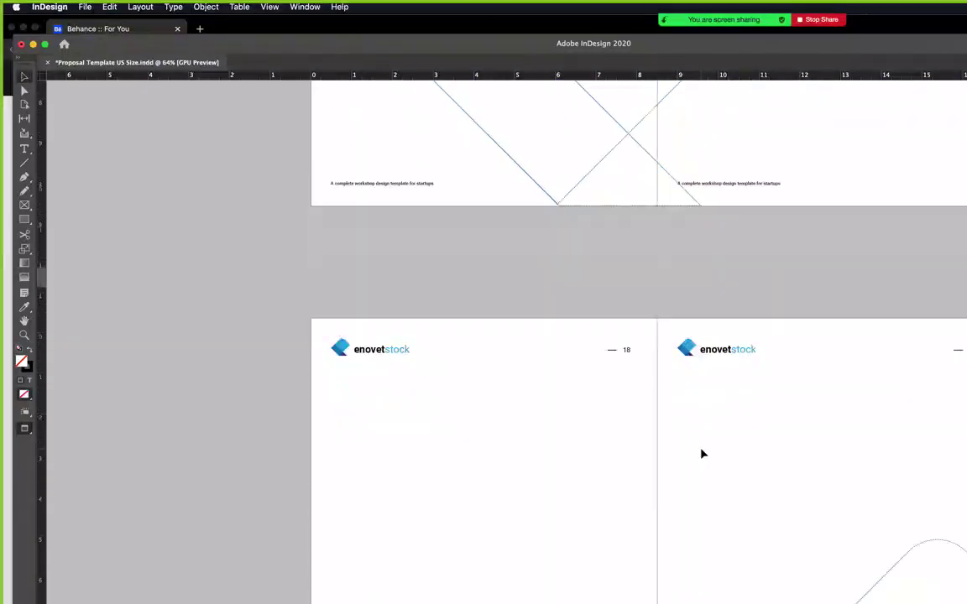
pyautogui.scroll(20, 702, 454)
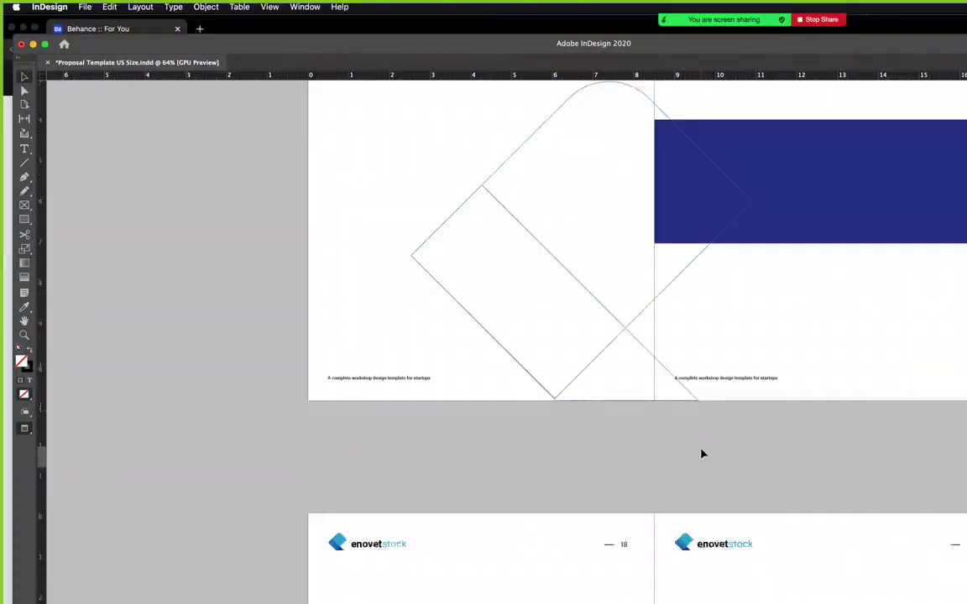
# Zoom in on the Clean Proposal cover page, then switch back to Behance in Chrome.
pyautogui.moveTo(718, 494); pyautogui.dragTo(639, 470)
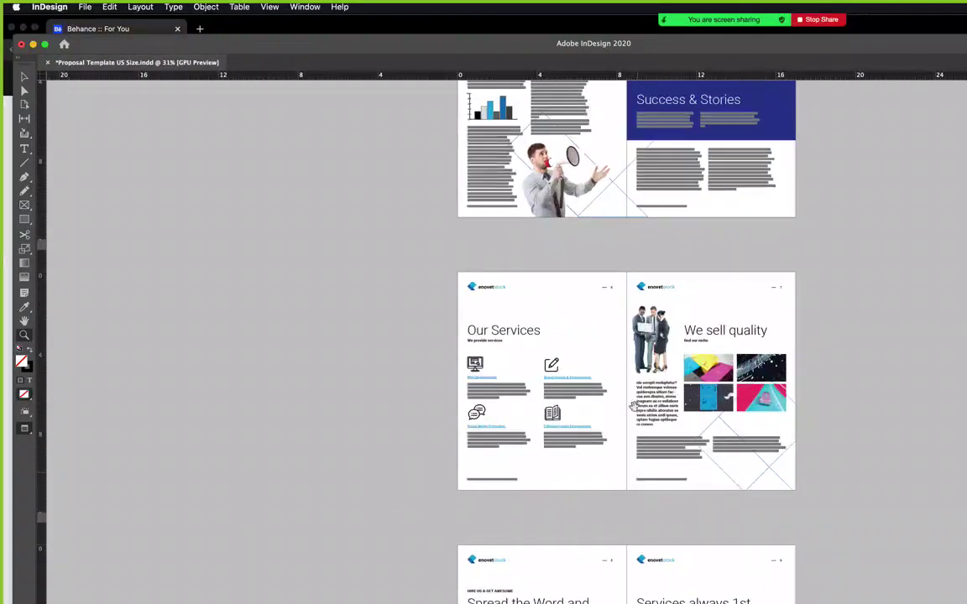
pyautogui.scroll(10, 624, 429)
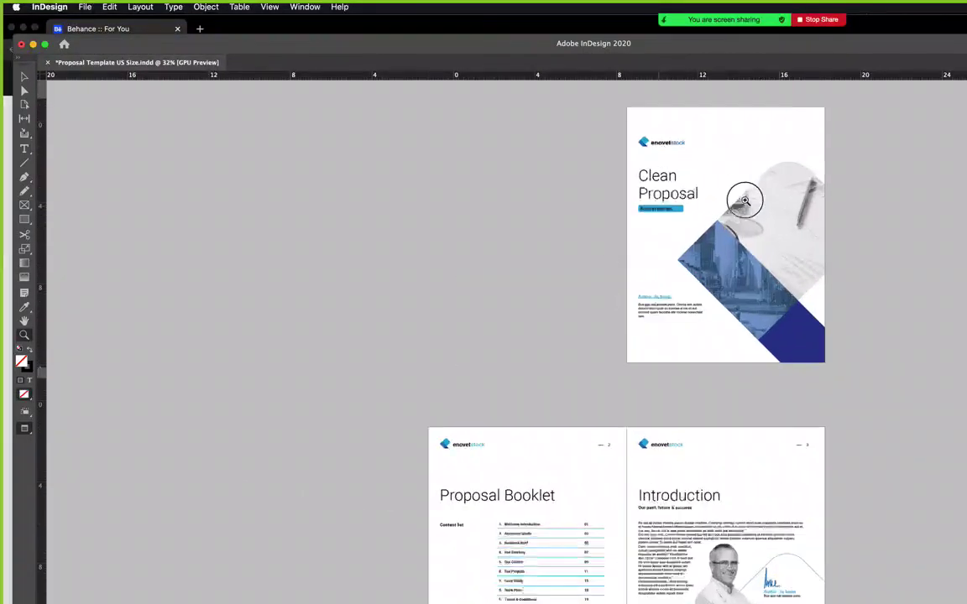
pyautogui.moveTo(748, 199); pyautogui.dragTo(711, 492)
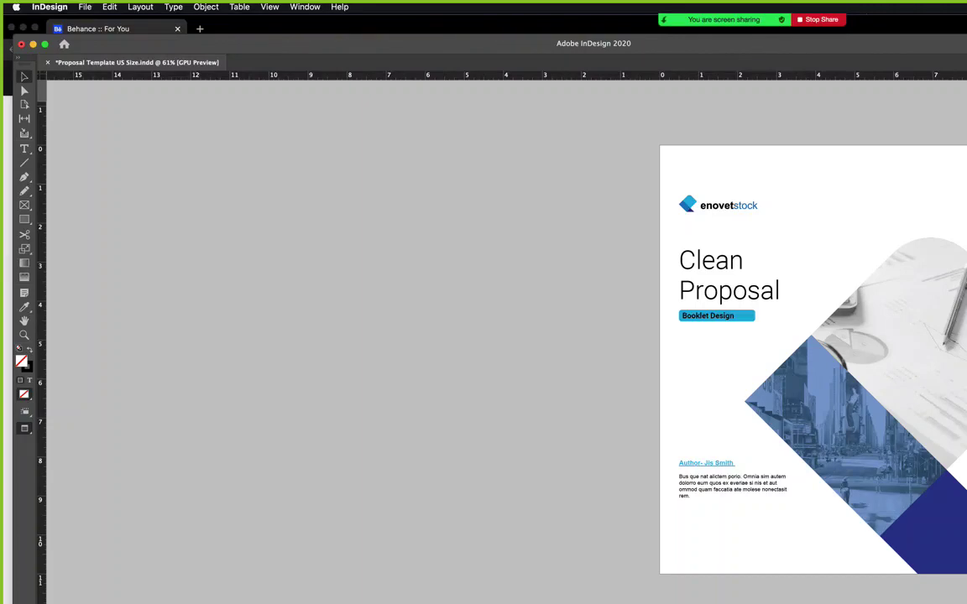
pyautogui.press('super+Tab')
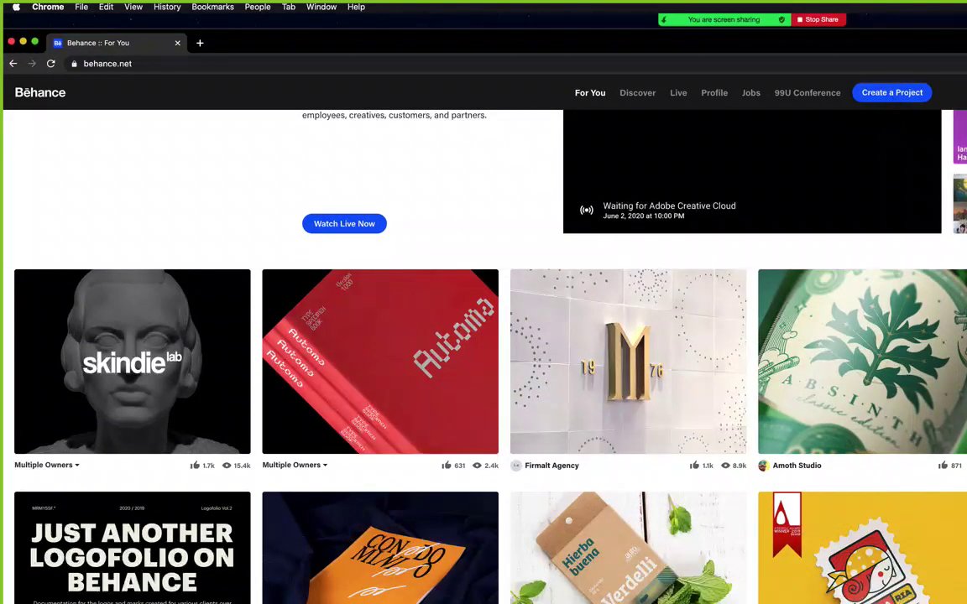
# Bring InDesign forward and maximize the proposal document window to fill the screen.
pyautogui.press('super+Tab')
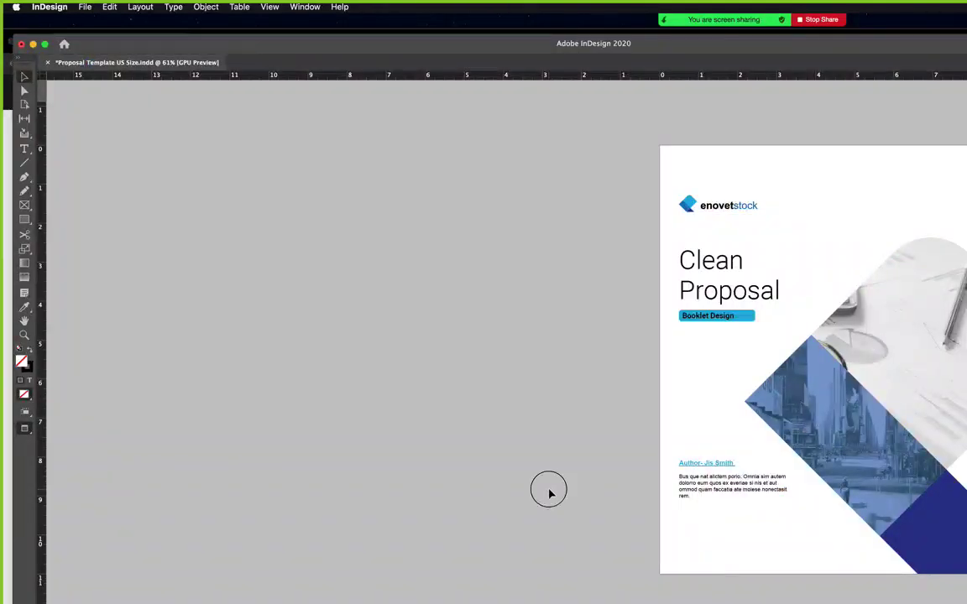
pyautogui.click(44, 43)
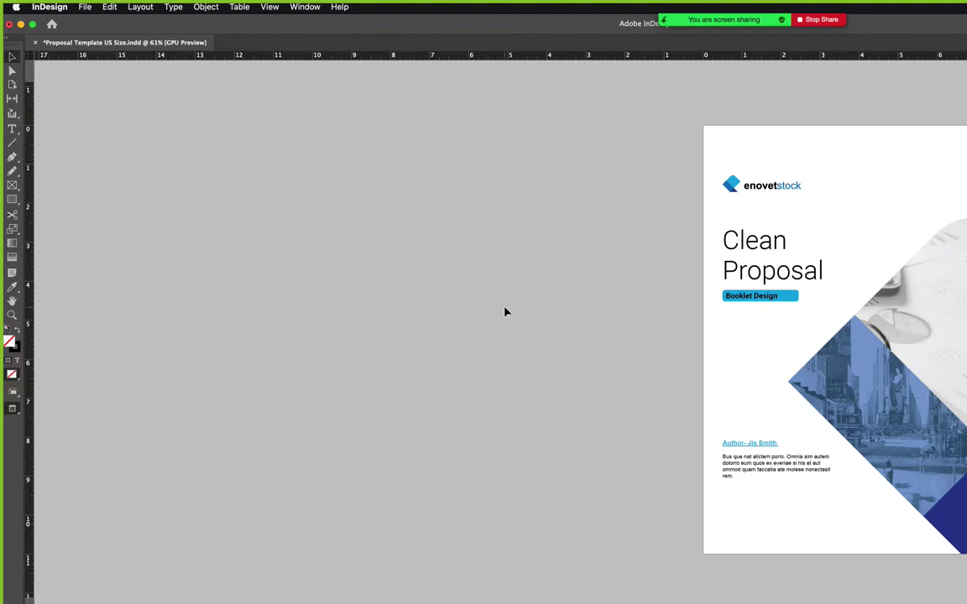
pyautogui.scroll(-4, 505, 311)
pyautogui.scroll(4, 505, 309)
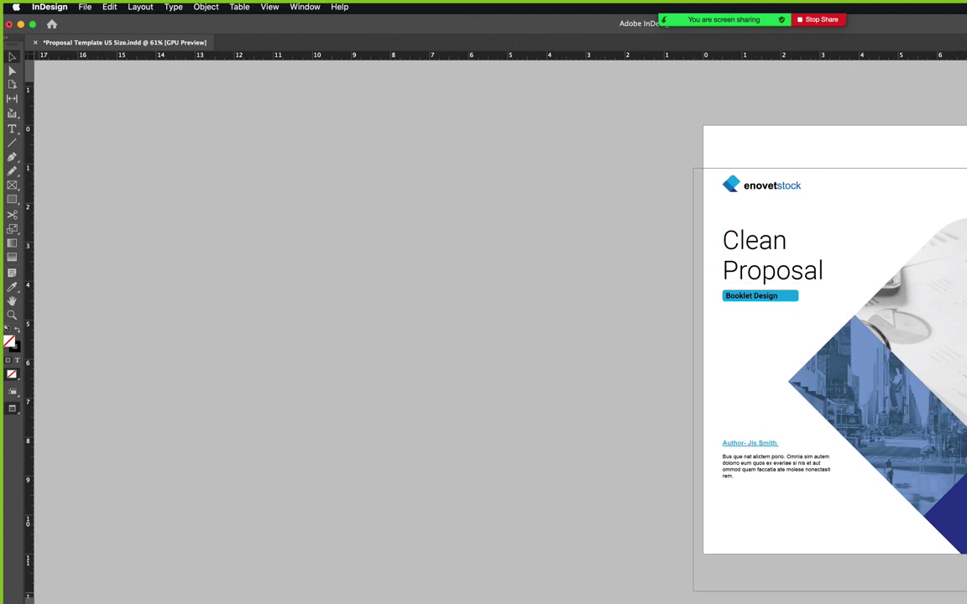
pyautogui.press('super+a')
pyautogui.click(727, 583)
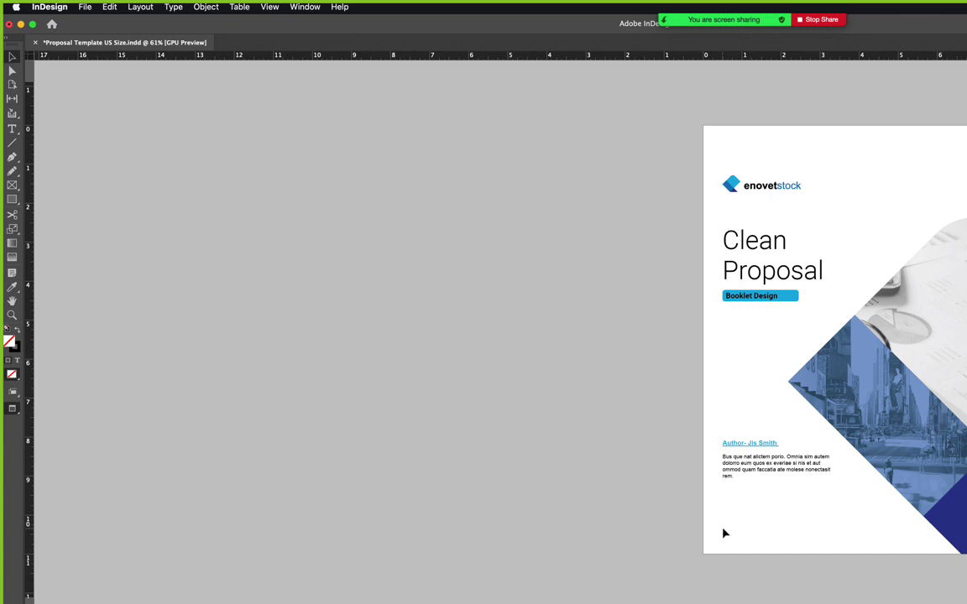
pyautogui.scroll(-15, 725, 533)
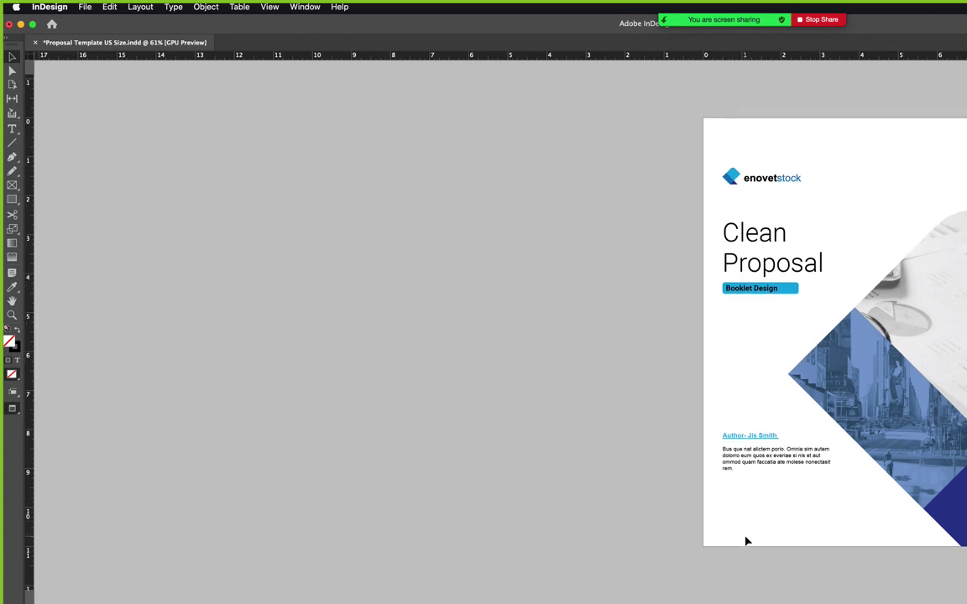
pyautogui.scroll(15, 747, 542)
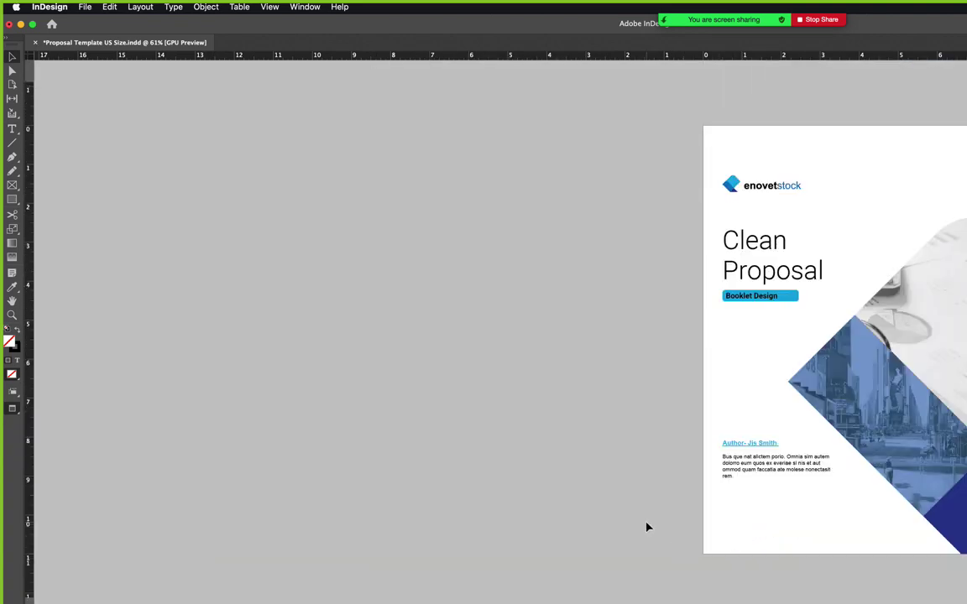
# Zoom out with the Zoom tool to view all the booklet's page spreads together.
pyautogui.click(550, 265)
pyautogui.press('z')
pyautogui.keyDown('alt'); pyautogui.click(335, 440); pyautogui.keyUp('alt')
pyautogui.keyDown('alt'); pyautogui.click(136, 465); pyautogui.keyUp('alt')
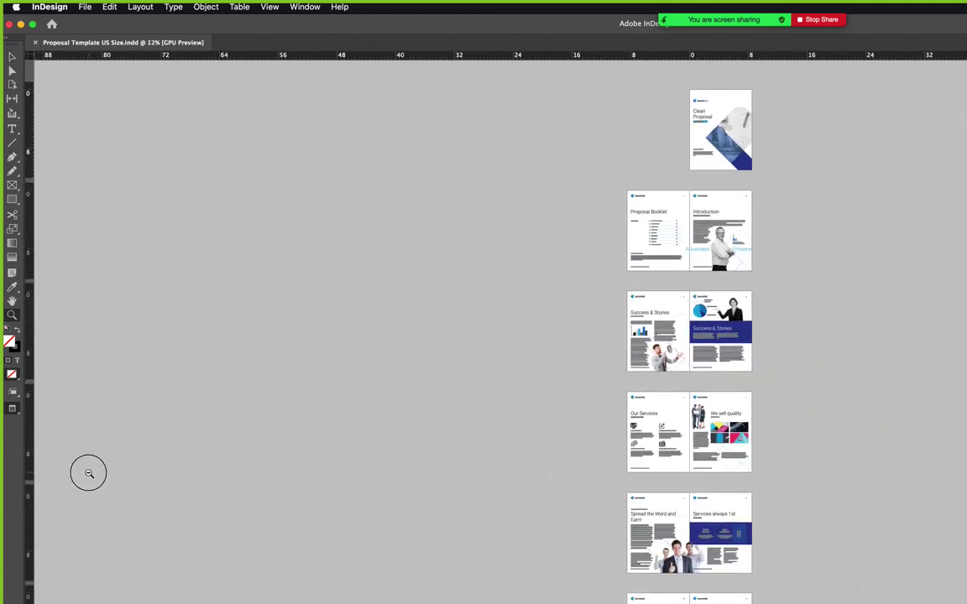
pyautogui.keyDown('alt'); pyautogui.click(43, 468); pyautogui.keyUp('alt')
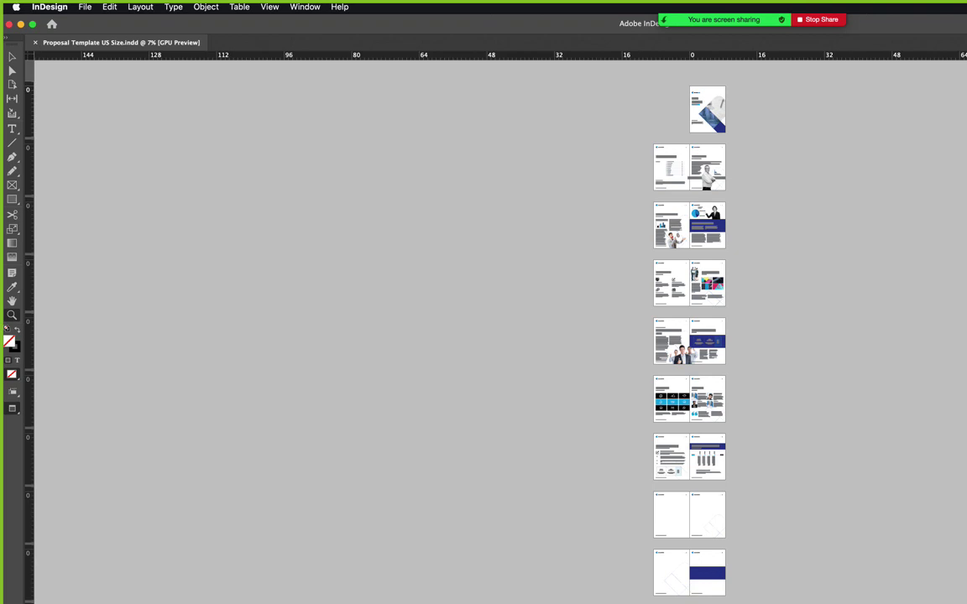
pyautogui.click(734, 471)
pyautogui.press('v')
pyautogui.scroll(5, 751, 437)
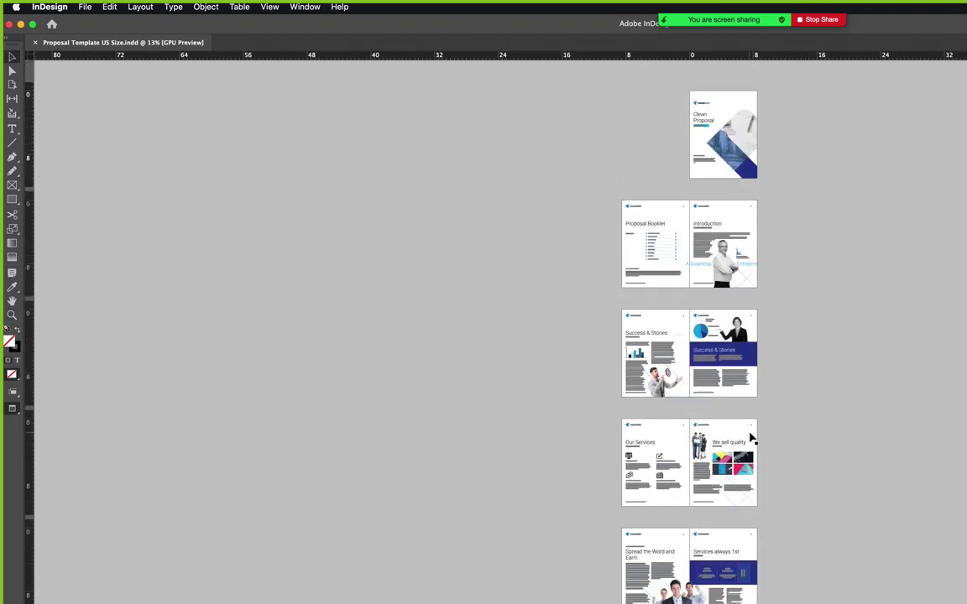
pyautogui.click(85, 6)
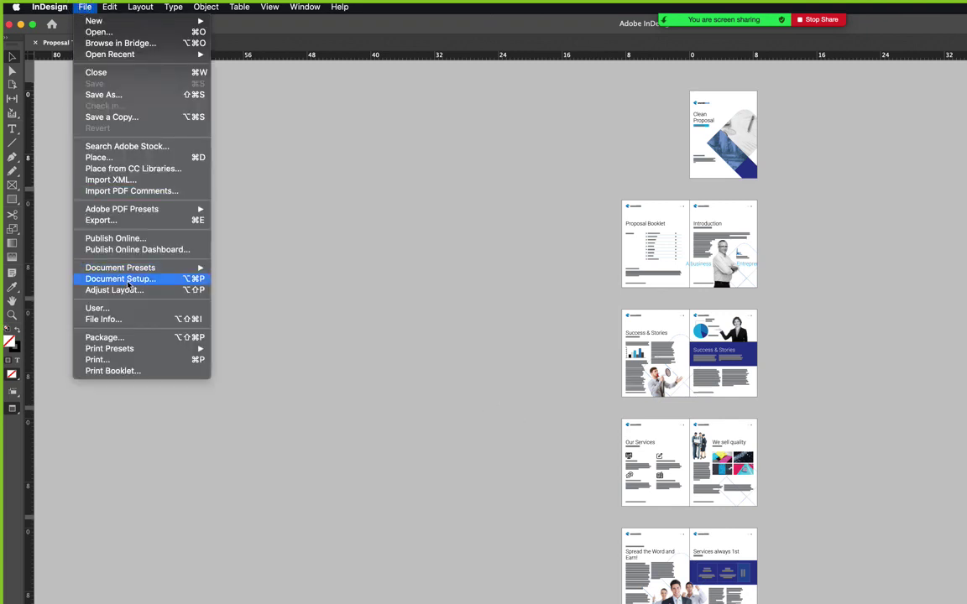
# Export to Creative Cloud Files > Company Bundle > Proposal, inside a new folder named JPG.
pyautogui.click(135, 220)
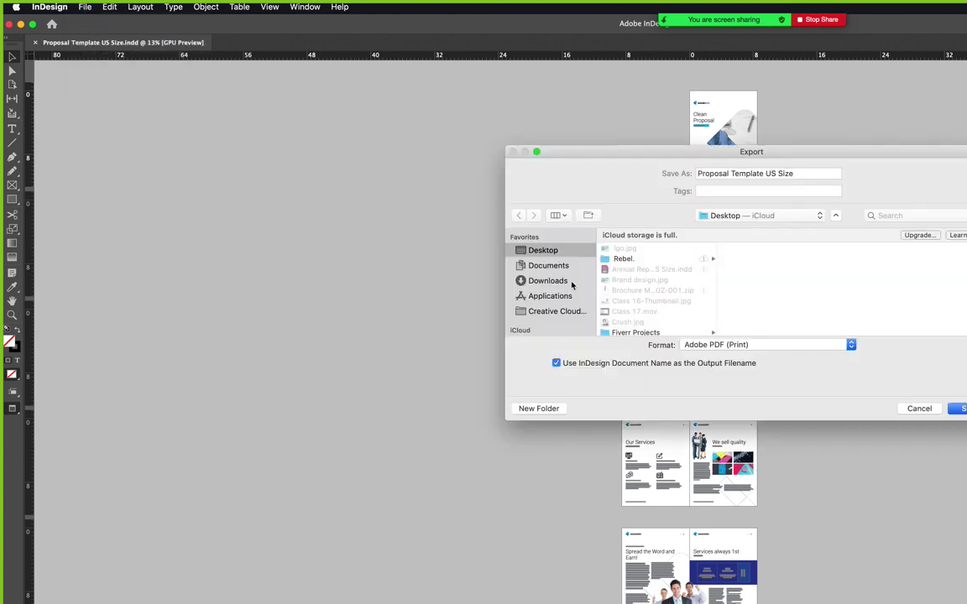
pyautogui.click(556, 312)
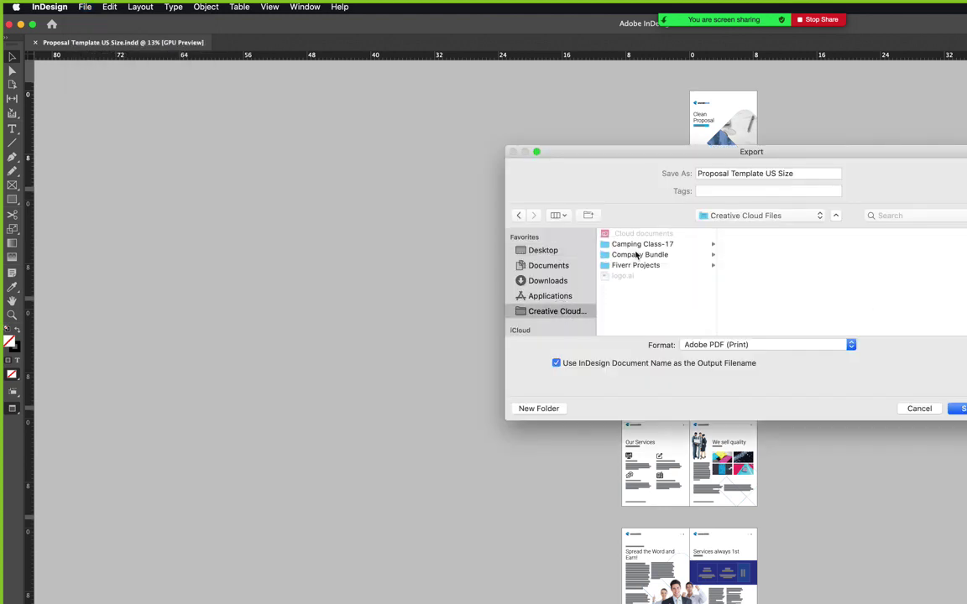
pyautogui.click(640, 244)
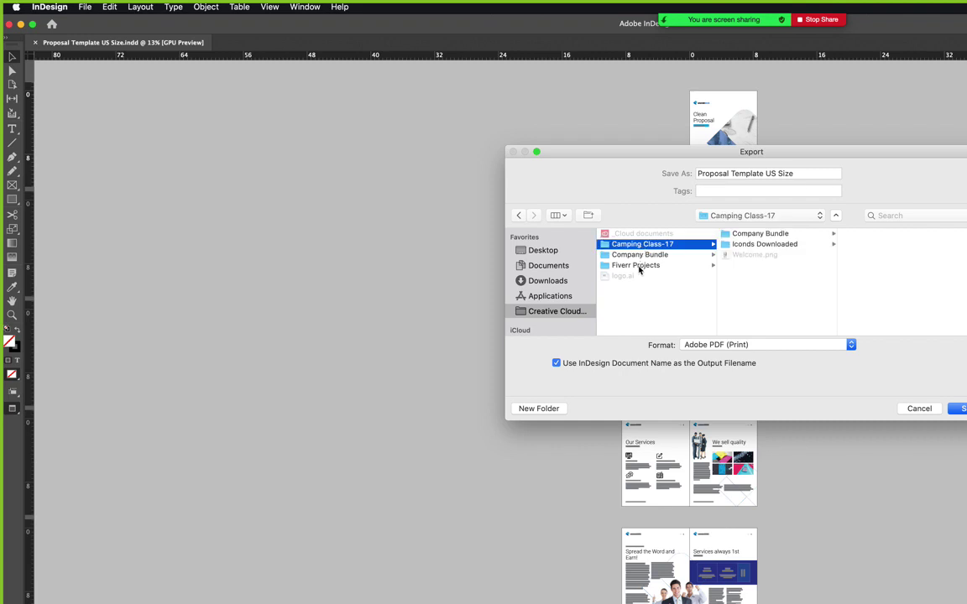
pyautogui.click(638, 266)
pyautogui.click(648, 254)
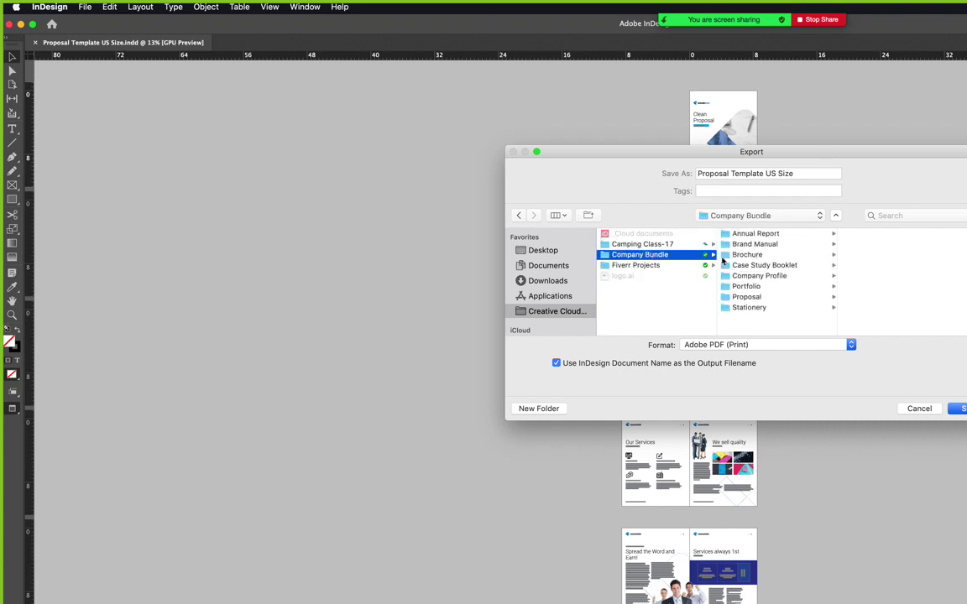
pyautogui.click(747, 297)
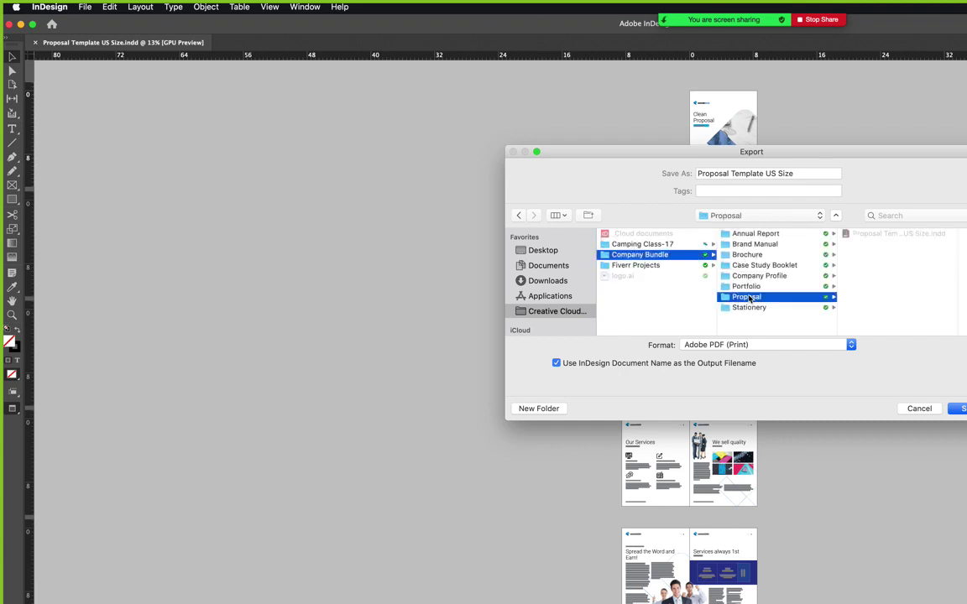
pyautogui.press('super+shift+n')
pyautogui.write('JPG')
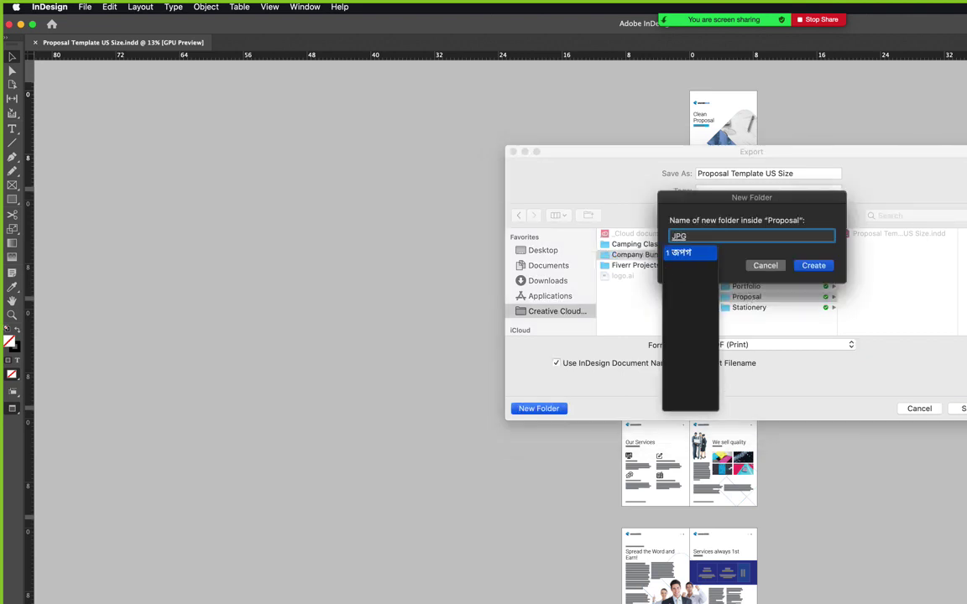
pyautogui.press('Return')
pyautogui.press('Return')
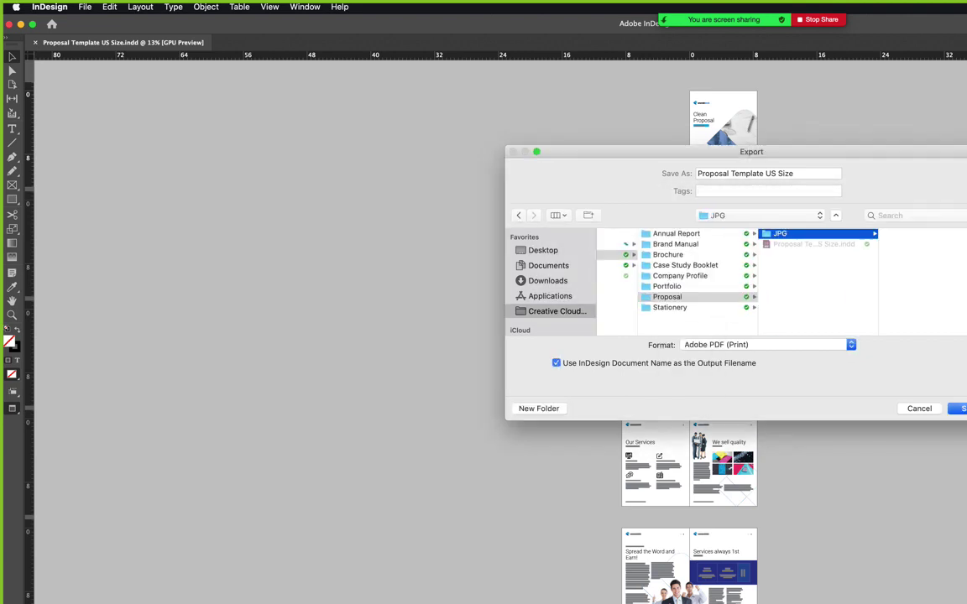
# Name the export file 'P-' and set the format to JPEG.
pyautogui.tripleClick(744, 173)
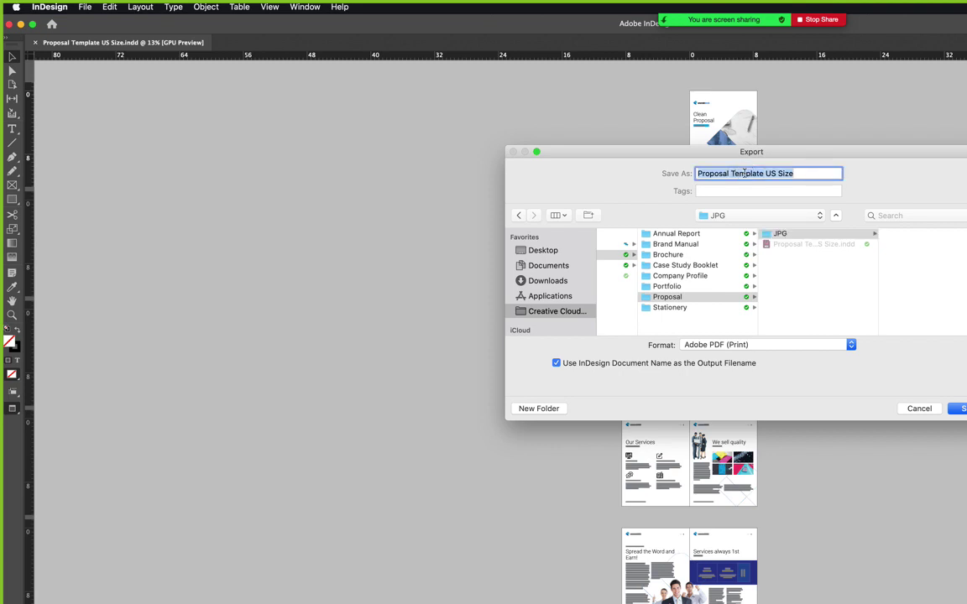
pyautogui.write('P-')
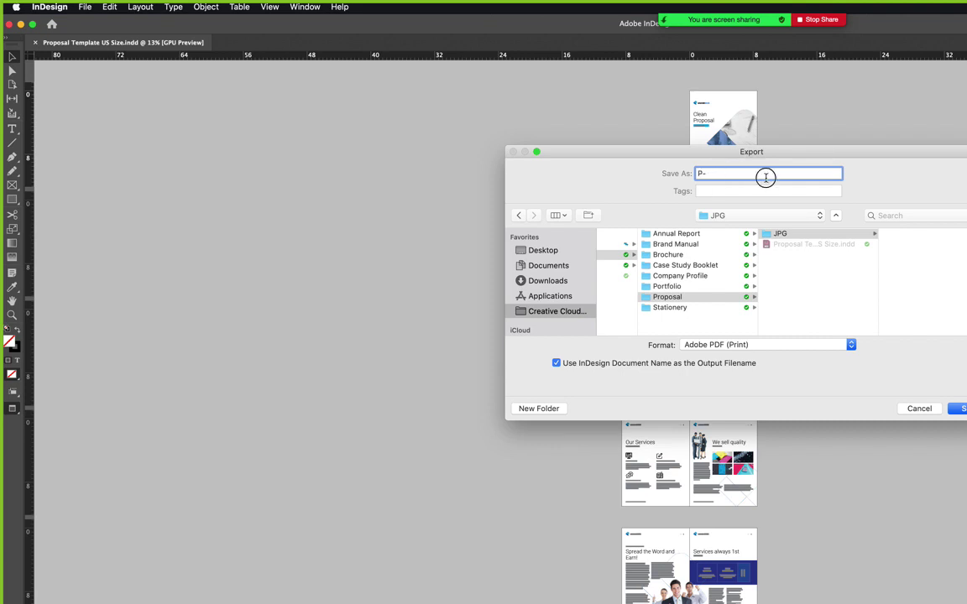
pyautogui.click(766, 345)
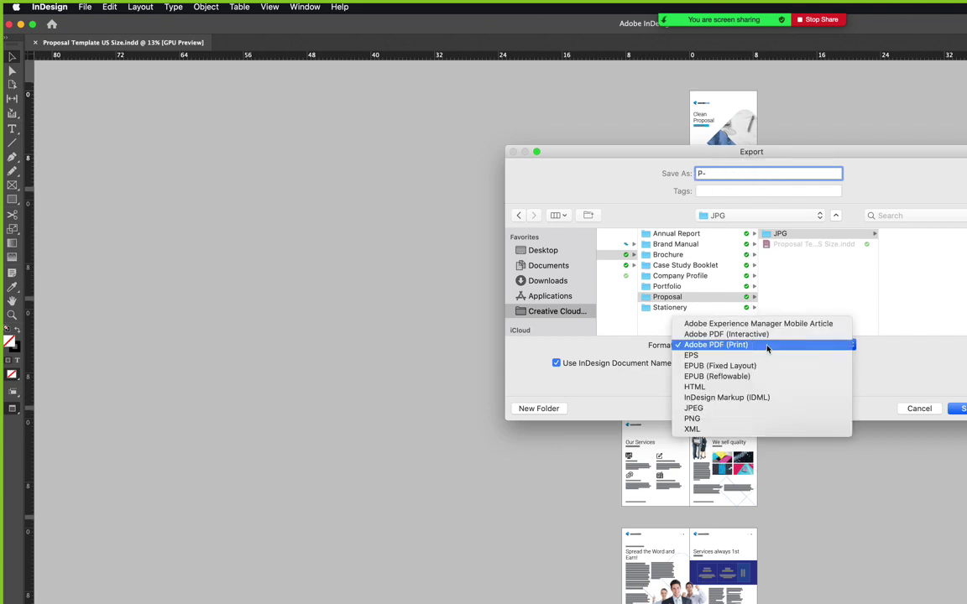
pyautogui.click(713, 410)
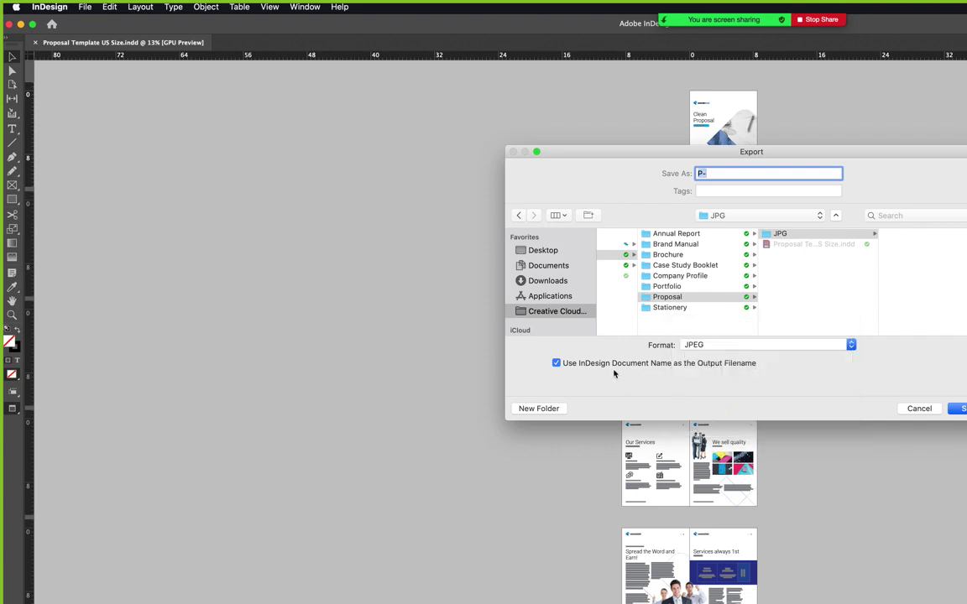
# Export page range 1-13,24 as JPEG images at 96 ppi resolution.
pyautogui.press('Return')
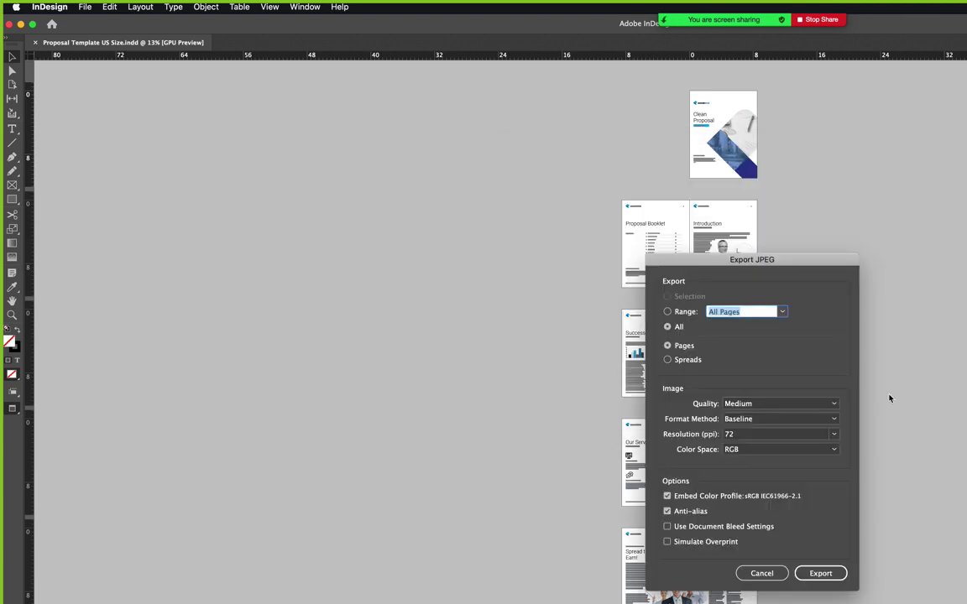
pyautogui.click(668, 312)
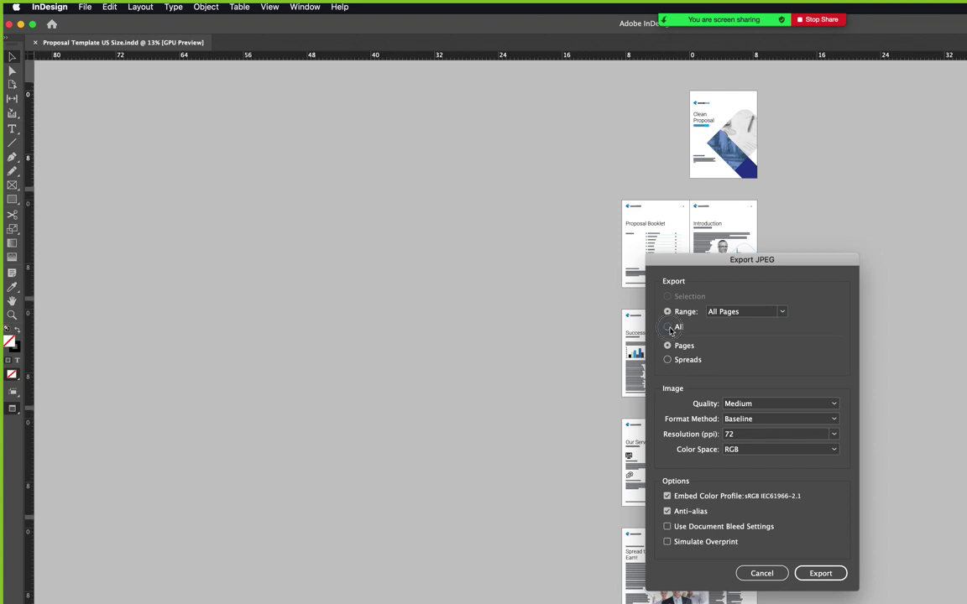
pyautogui.click(743, 313)
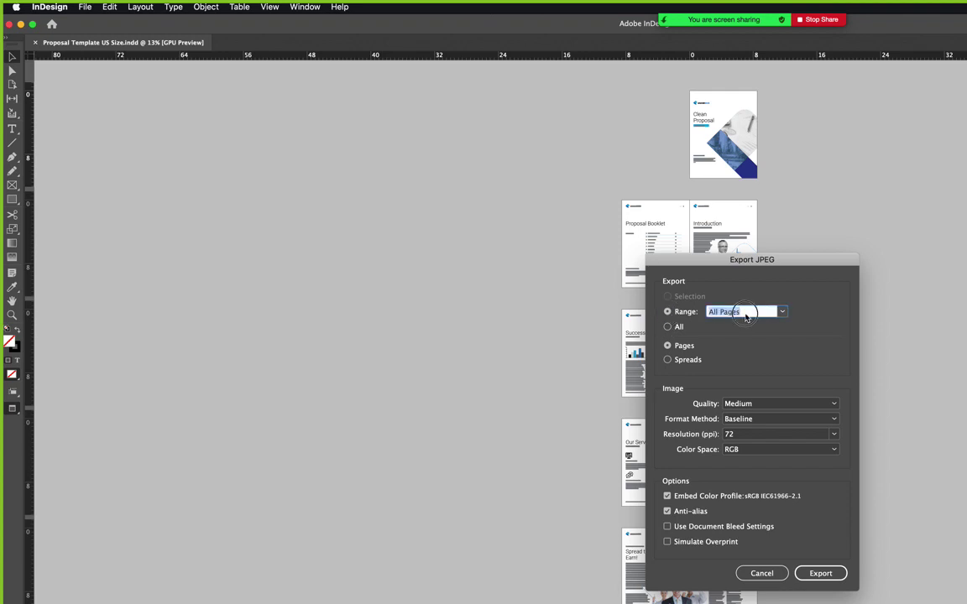
pyautogui.write('1-13,24')
pyautogui.click(834, 434)
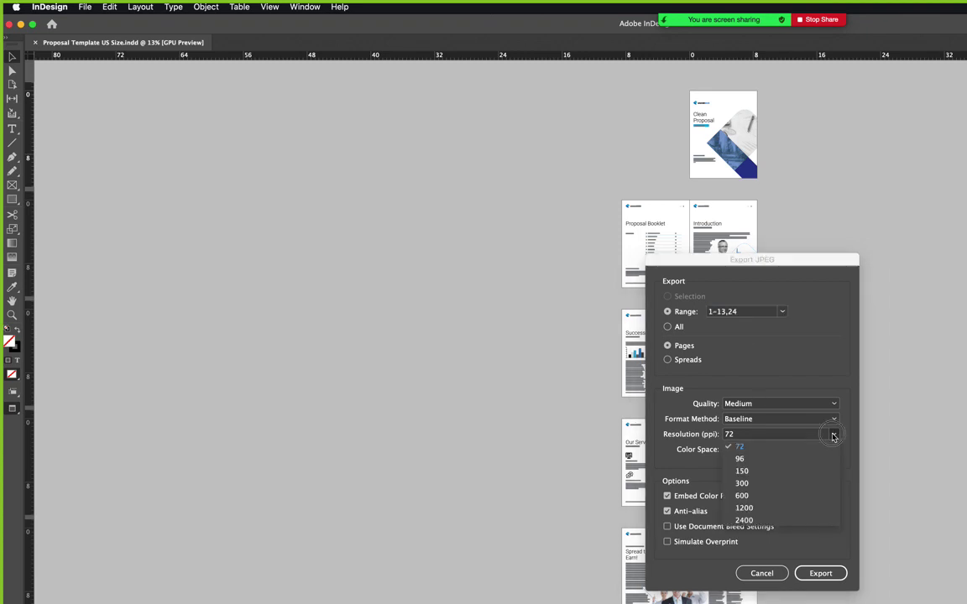
pyautogui.click(761, 461)
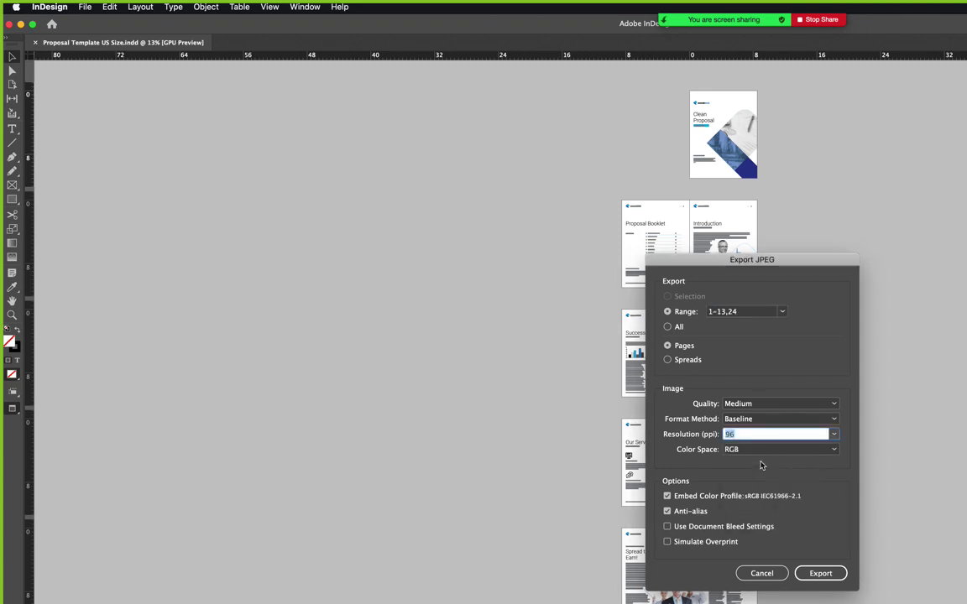
pyautogui.click(822, 576)
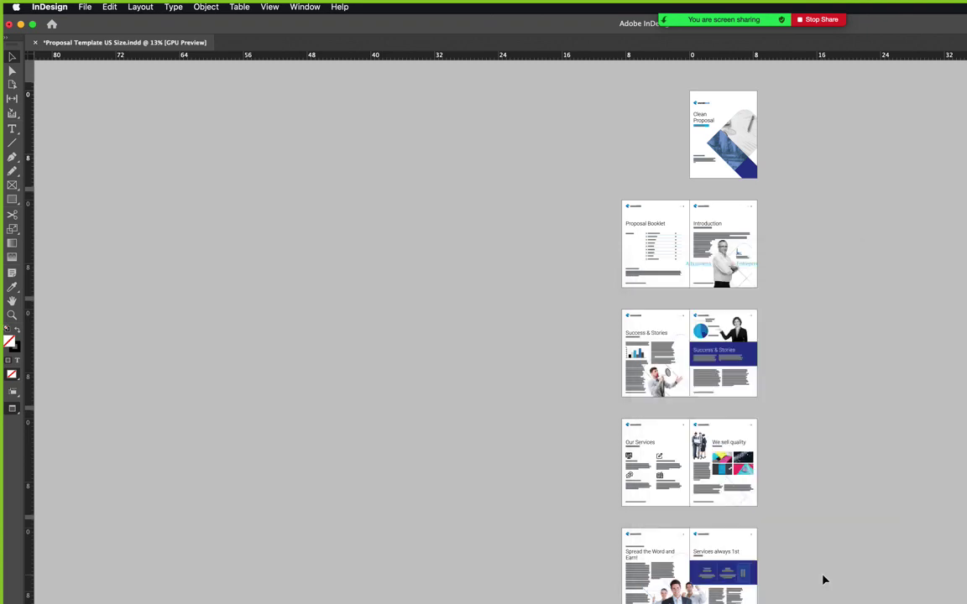
pyautogui.click(820, 502)
# Open Creative Cloud Files > Company Bundle > Proposal > JPG in Finder.
pyautogui.press('super+Tab')
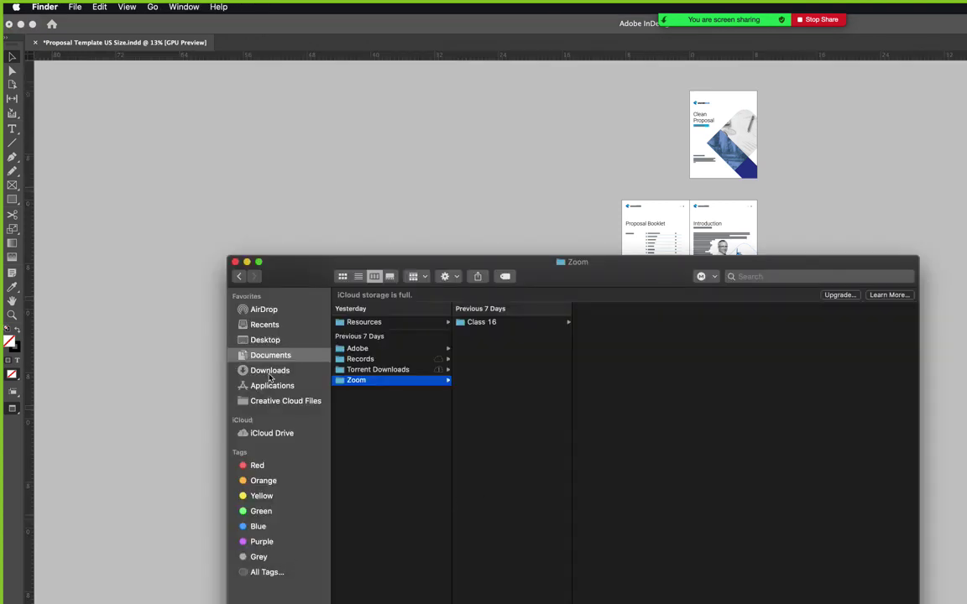
pyautogui.click(277, 400)
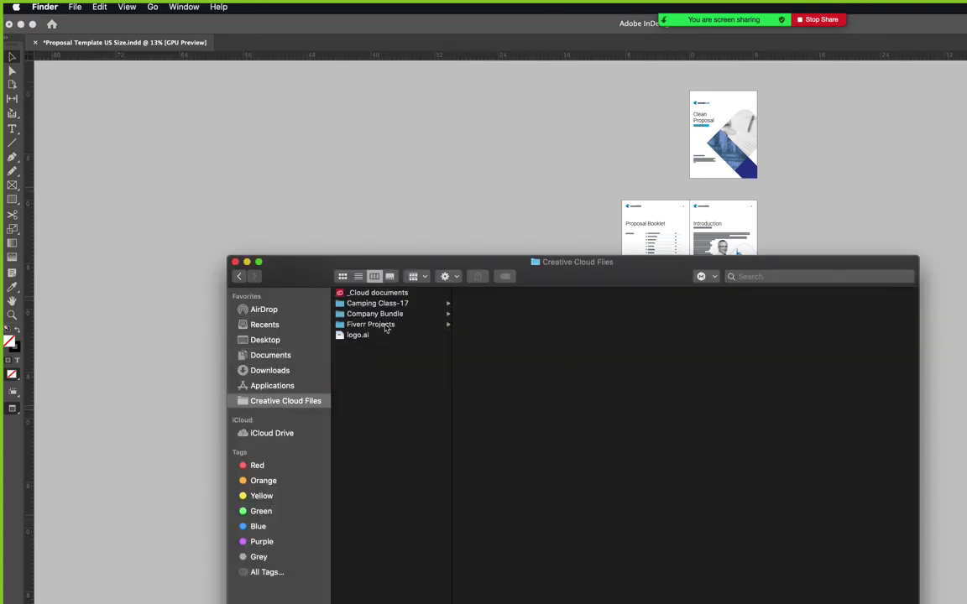
pyautogui.click(373, 325)
pyautogui.click(375, 314)
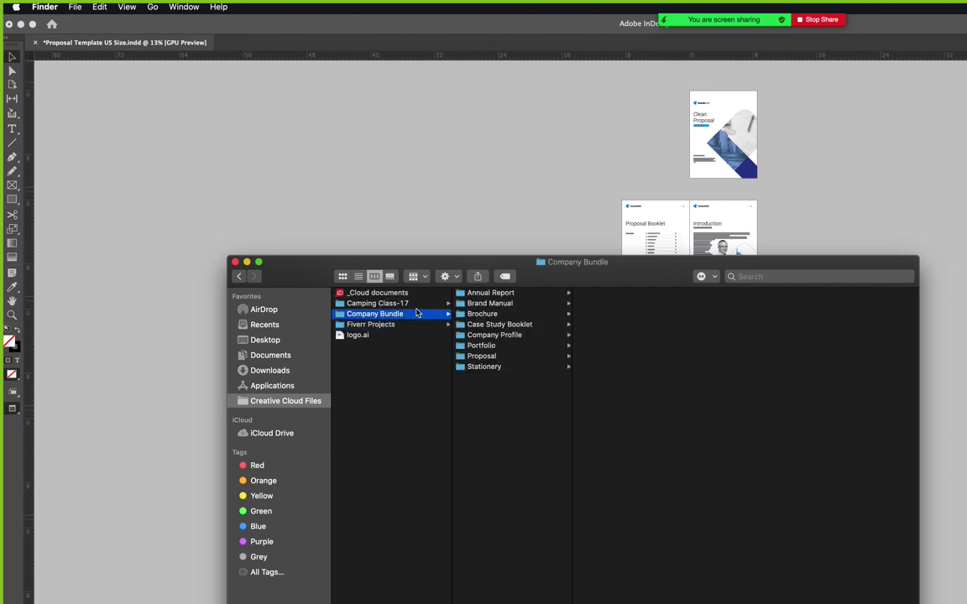
pyautogui.click(504, 356)
pyautogui.click(600, 293)
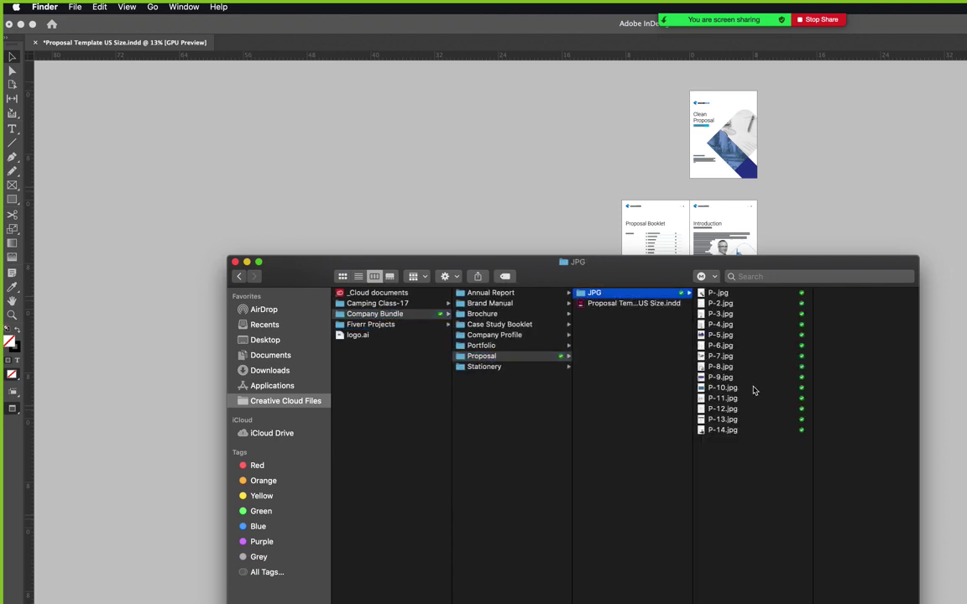
# Quick Look through the first exported P- JPEG pages.
pyautogui.click(717, 294)
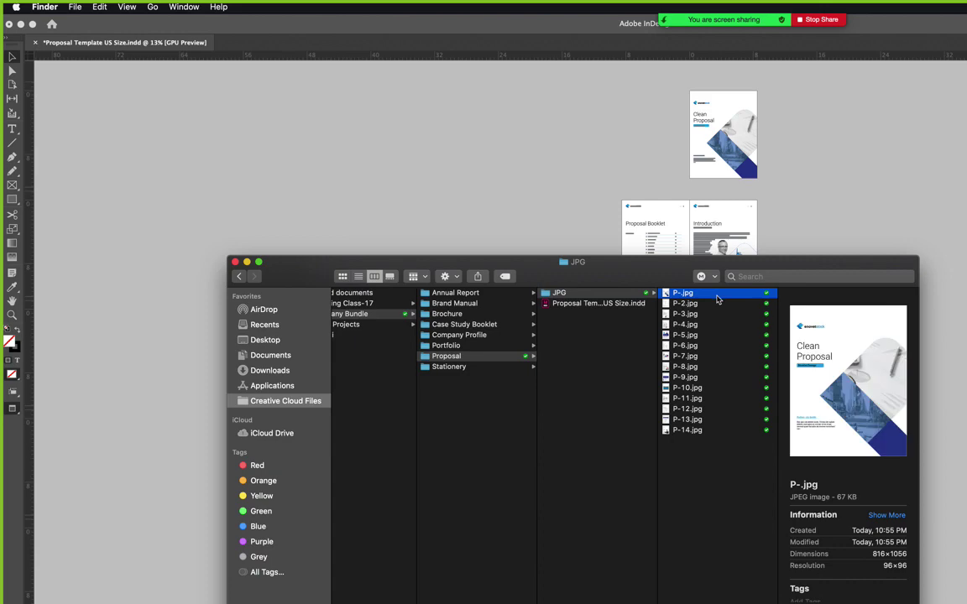
pyautogui.press('space')
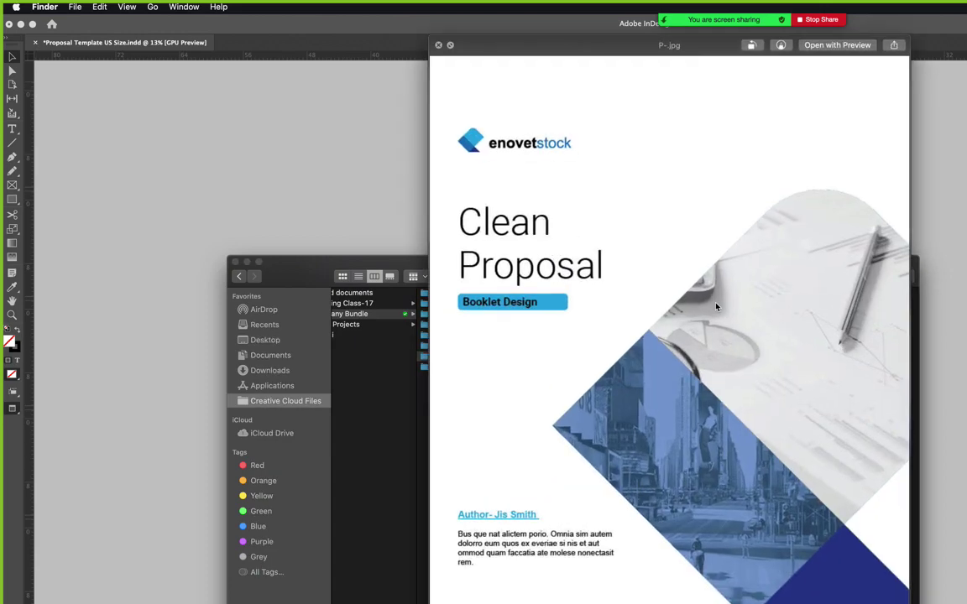
pyautogui.press('Down')
pyautogui.press('Down')
pyautogui.press('Down')
pyautogui.press('Down')
pyautogui.press('Down')
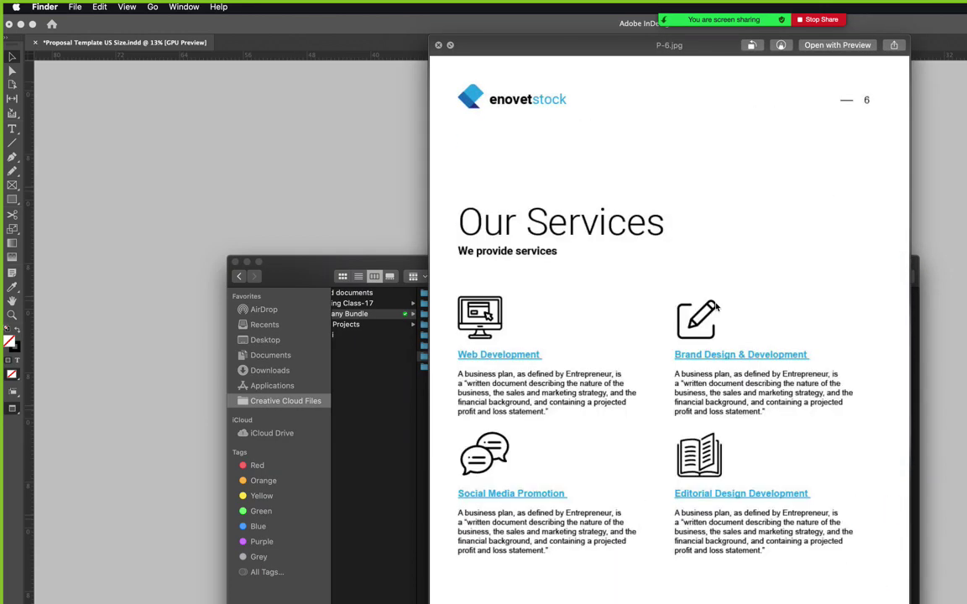
pyautogui.press('Down')
pyautogui.press('Down')
pyautogui.press('Down')
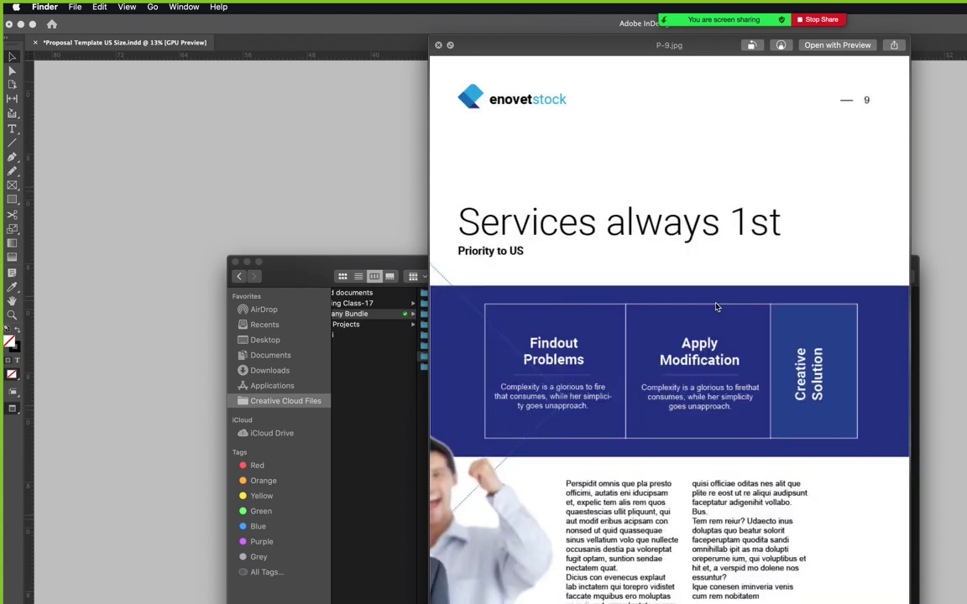
pyautogui.press('Down')
pyautogui.press('Down')
pyautogui.press('Down')
pyautogui.press('Down')
pyautogui.press('Down')
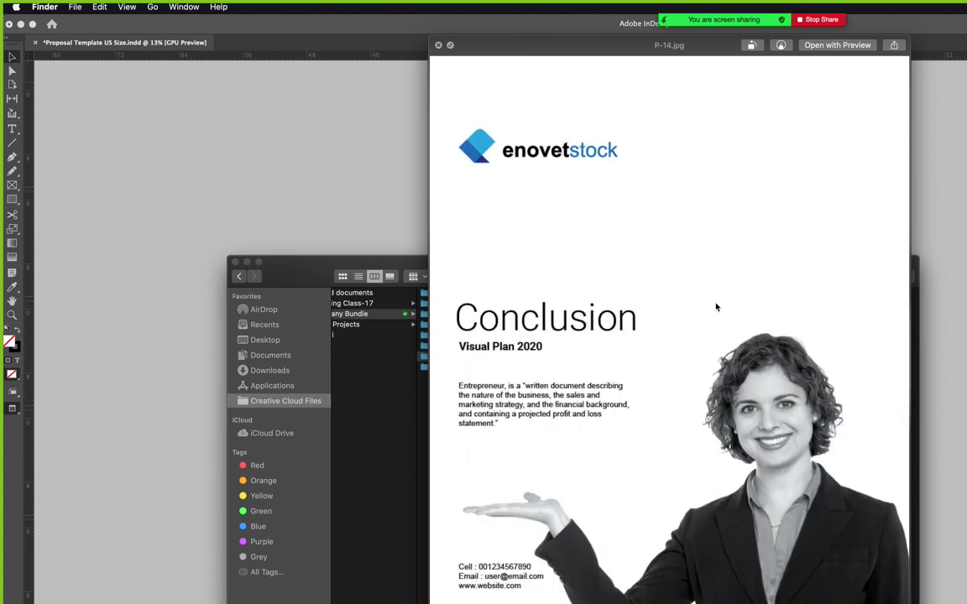
pyautogui.press('Up')
pyautogui.press('space')
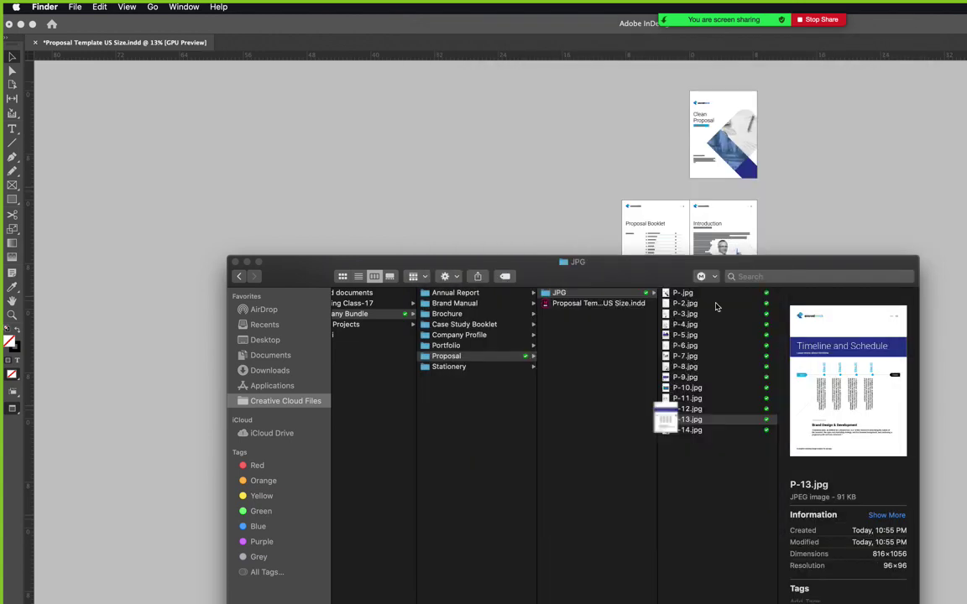
# Select all 14 exported images to confirm the count, then switch to Chrome.
pyautogui.click(690, 470)
pyautogui.press('super+a')
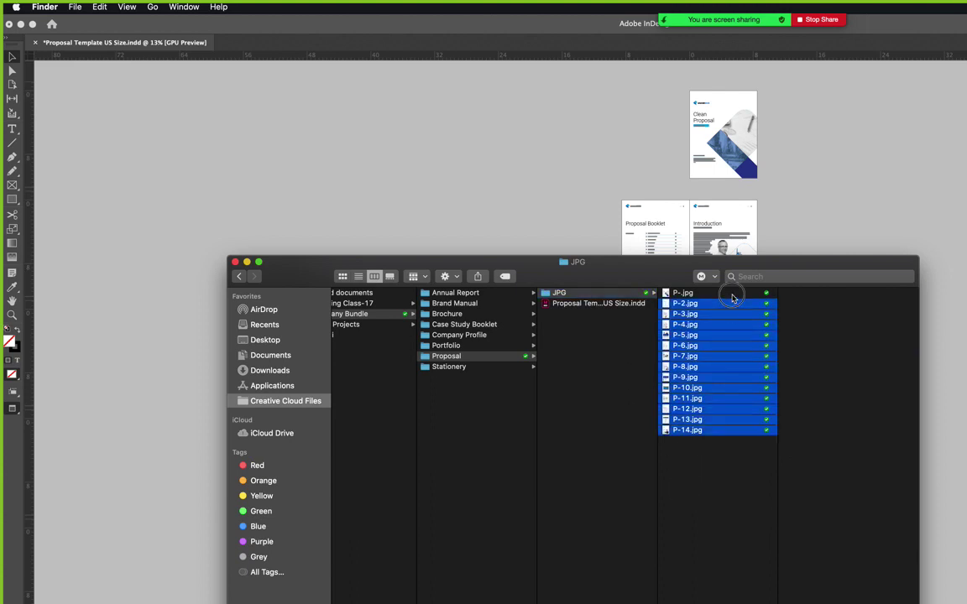
pyautogui.click(696, 518)
pyautogui.click(628, 523)
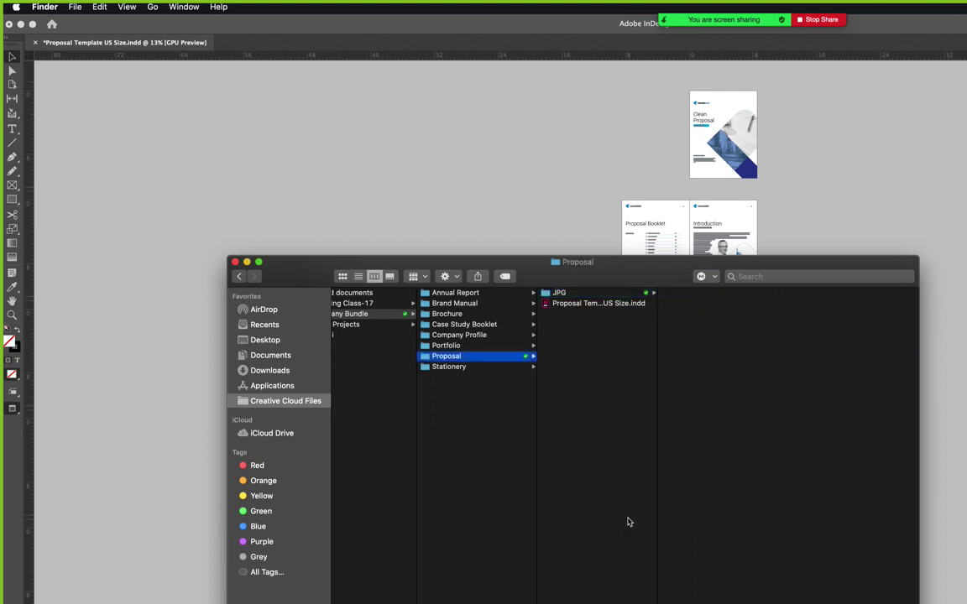
pyautogui.press('super+Tab')
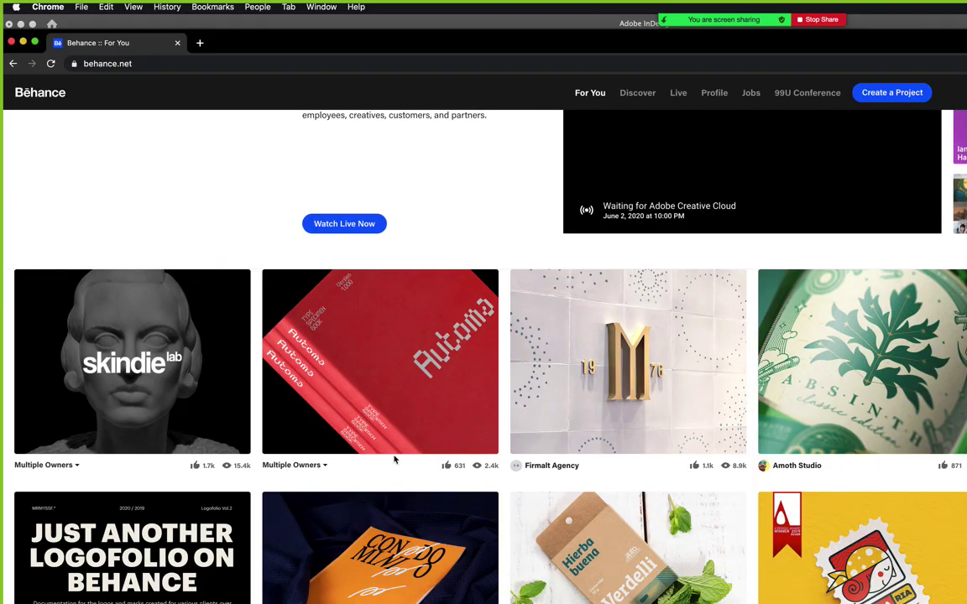
# Search Spotlight for 'google drive', then 'drive', and dismiss the search panel.
pyautogui.press('super+space')
pyautogui.write('google drive')
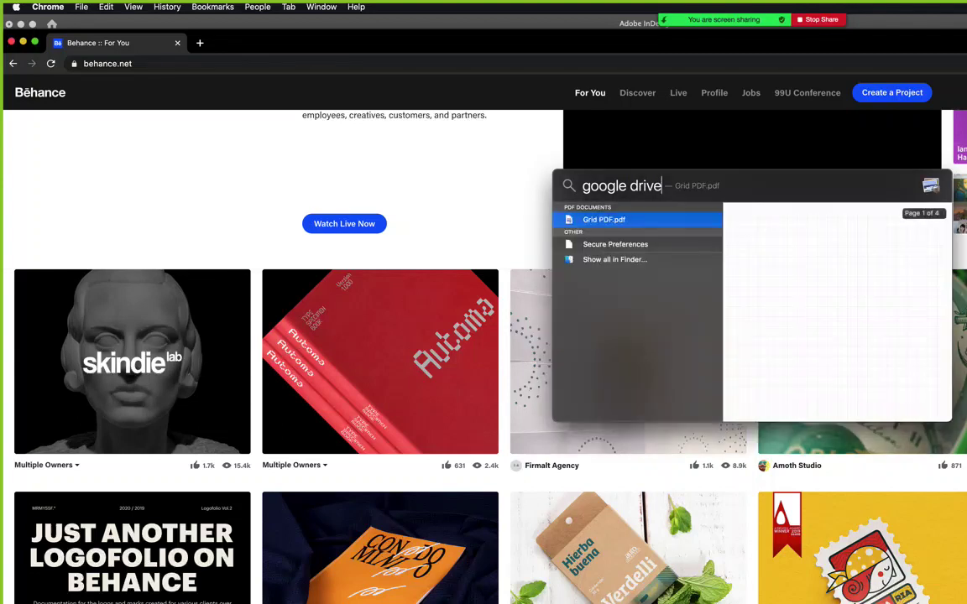
pyautogui.press('super+a')
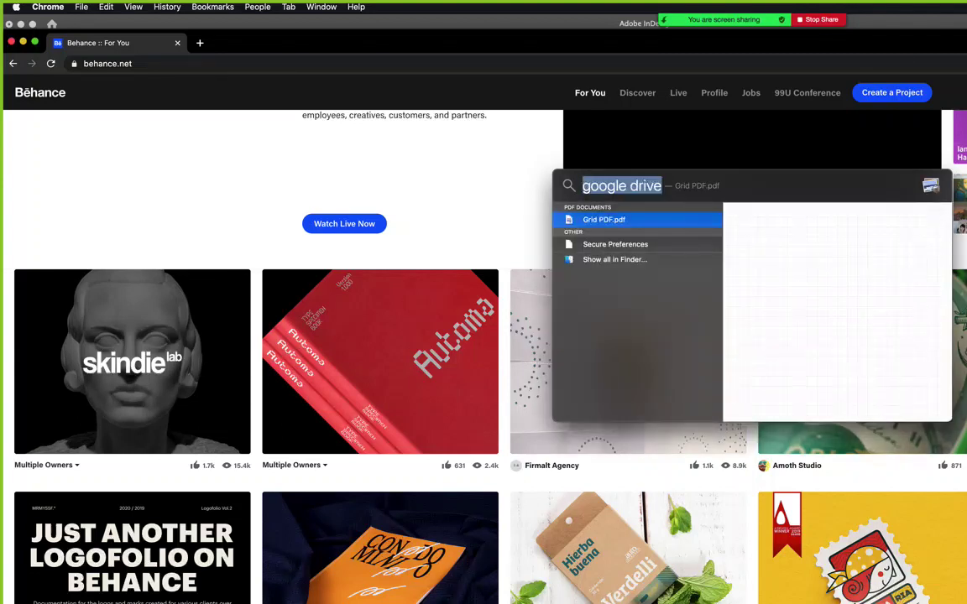
pyautogui.write('drive')
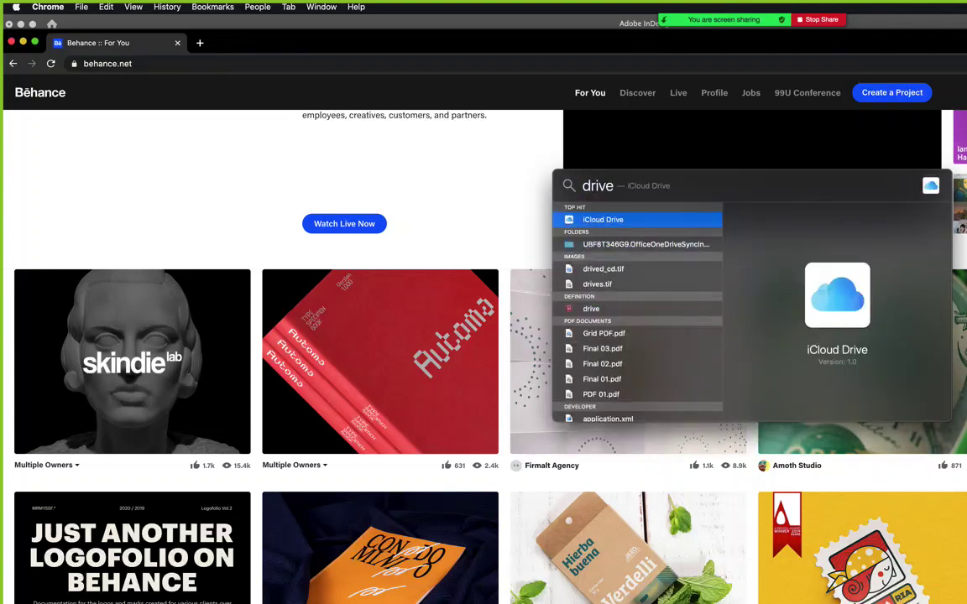
pyautogui.scroll(-5, 588, 335)
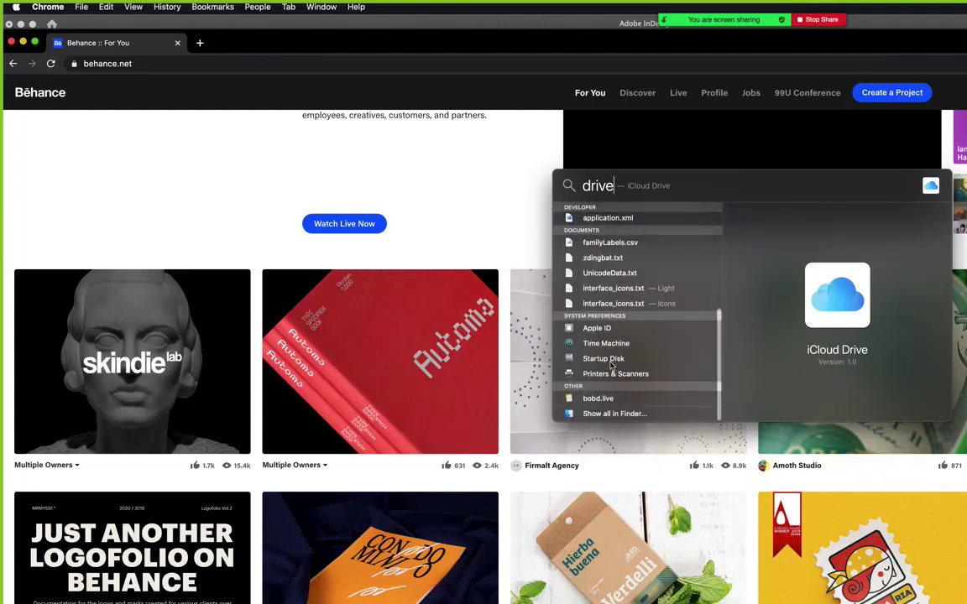
pyautogui.click(418, 173)
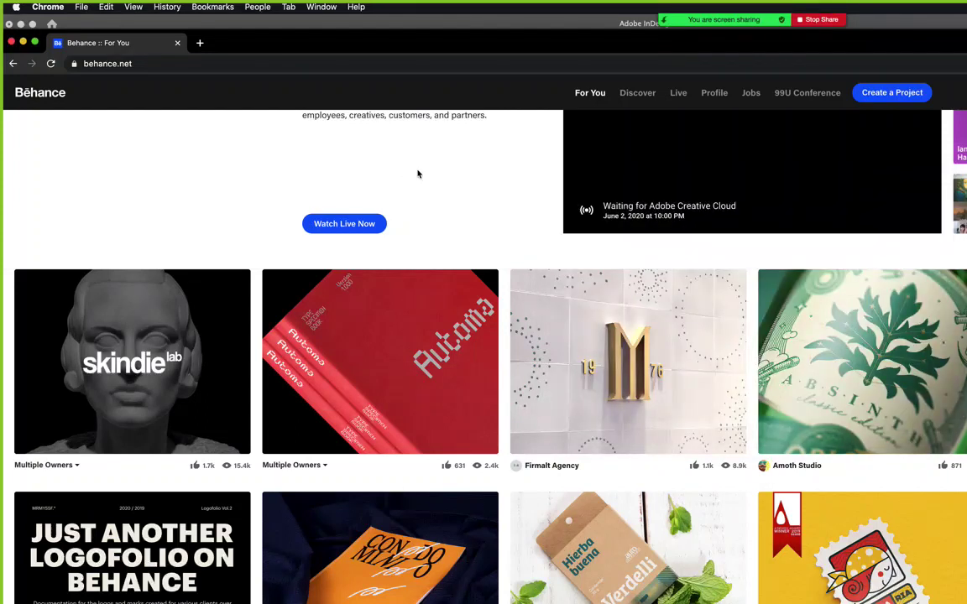
# Filter Chrome's Downloads by 'drive' and show the Brochure Mockup zip in Finder.
pyautogui.press('super+shift+j')
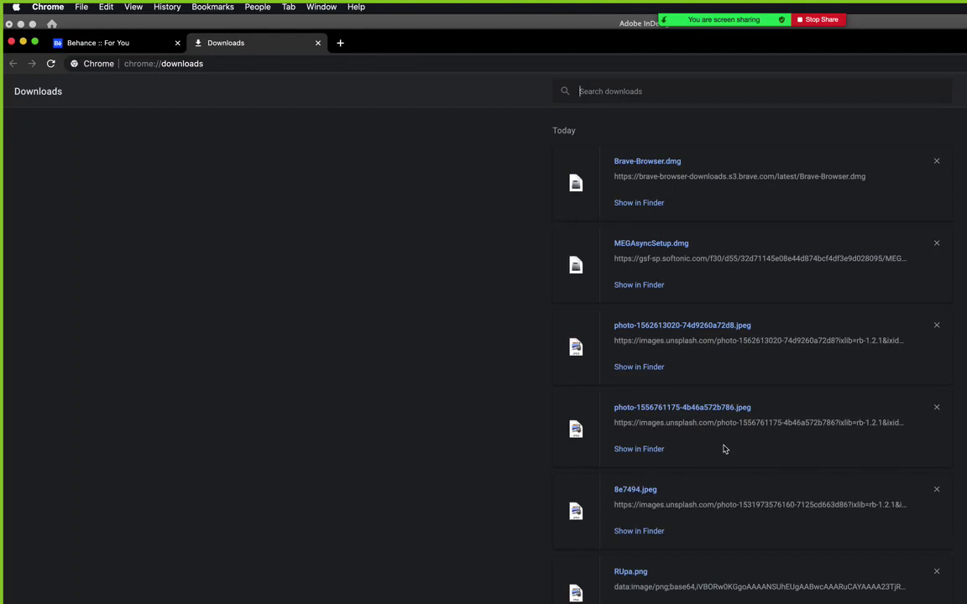
pyautogui.write('drive')
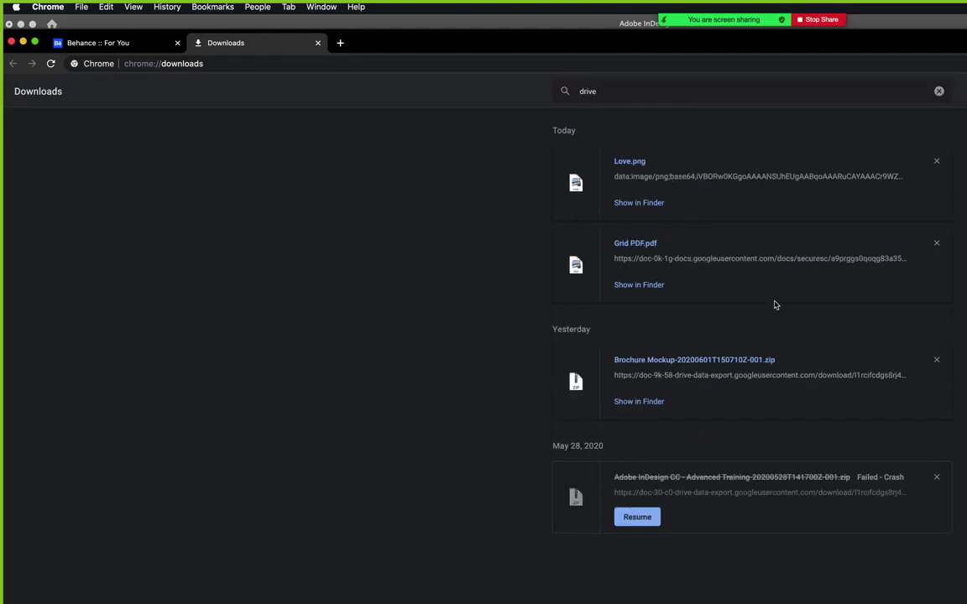
pyautogui.click(648, 402)
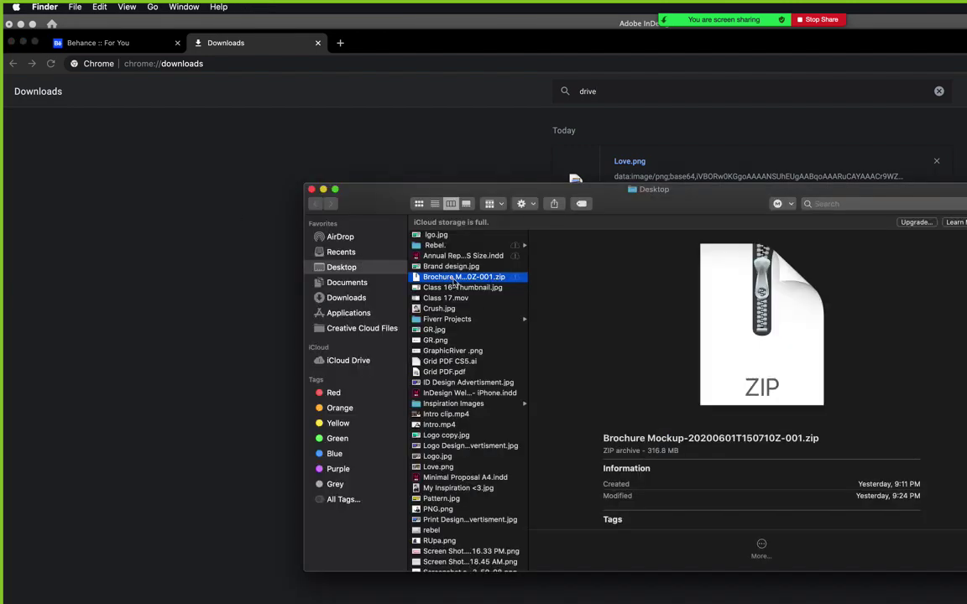
# Unzip the Brochure Mockup archive and open its [Exclusive] Brochure Mockup folder.
pyautogui.doubleClick(454, 279)
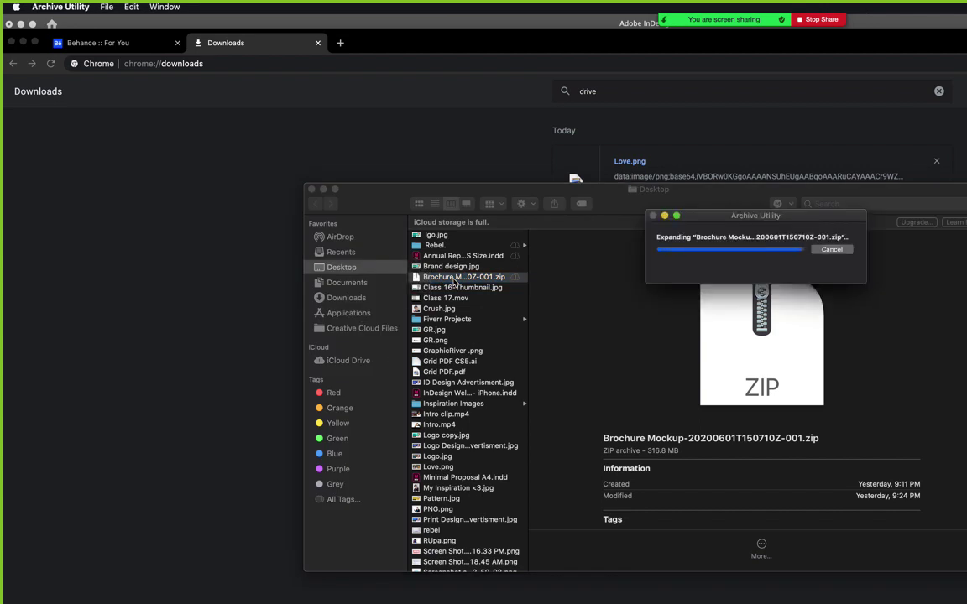
pyautogui.click(453, 278)
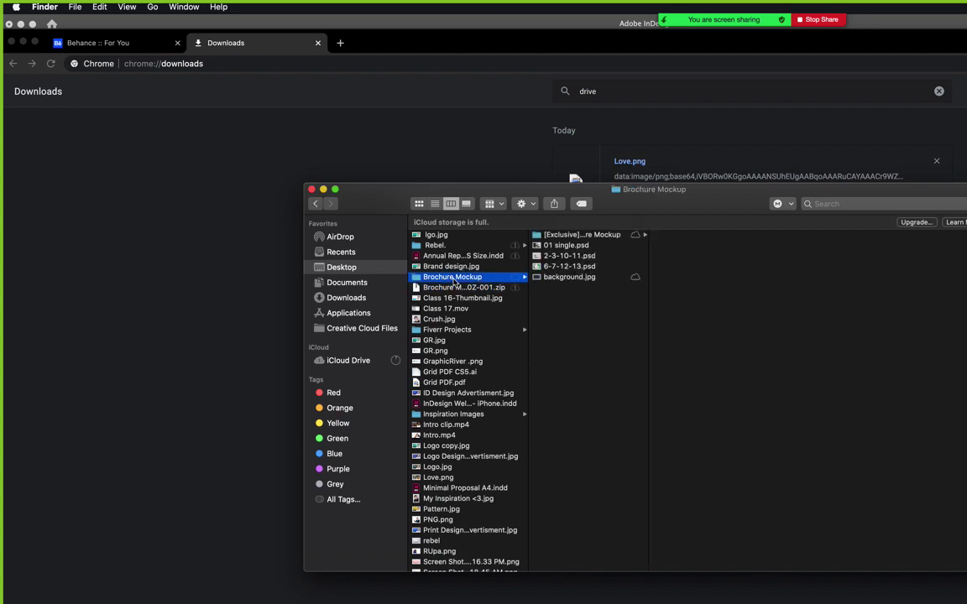
pyautogui.moveTo(569, 313); pyautogui.dragTo(552, 212)
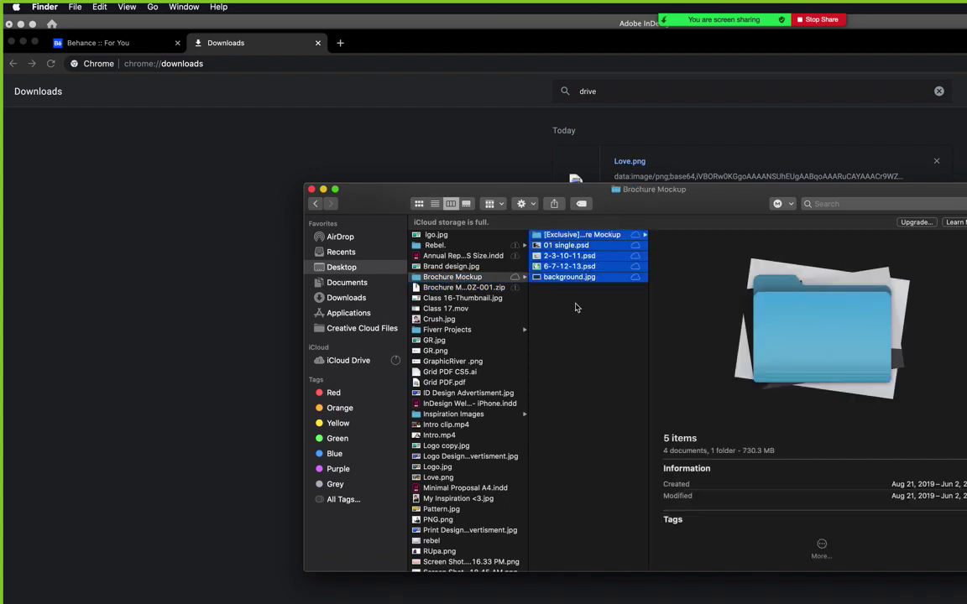
pyautogui.moveTo(576, 308); pyautogui.dragTo(548, 201)
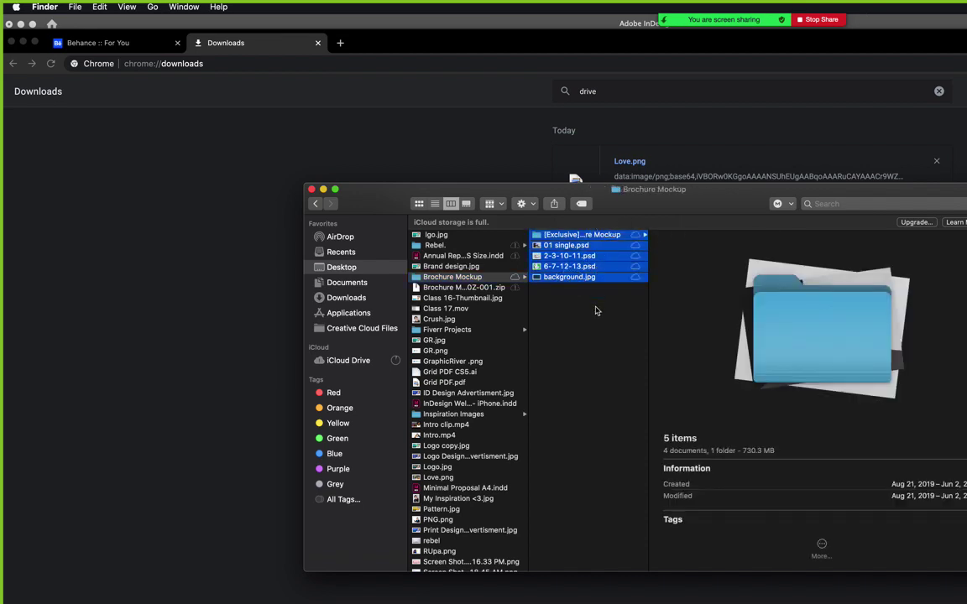
pyautogui.click(595, 312)
pyautogui.click(592, 235)
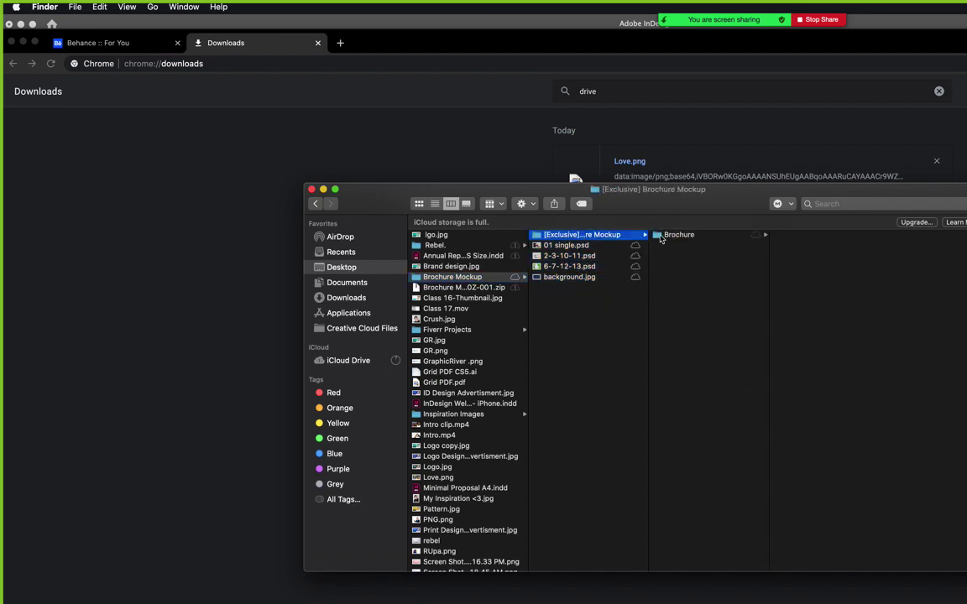
pyautogui.click(693, 236)
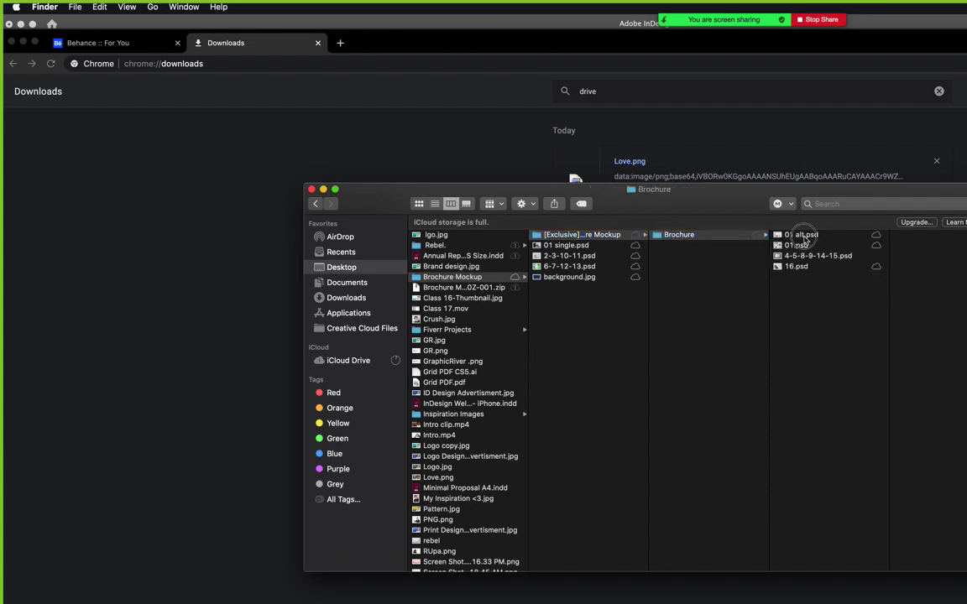
# Move the four loose files, 01 single.psd through background.jpg, into the Brochure folder, making eight files.
pyautogui.click(801, 235)
pyautogui.moveTo(558, 290); pyautogui.dragTo(554, 237)
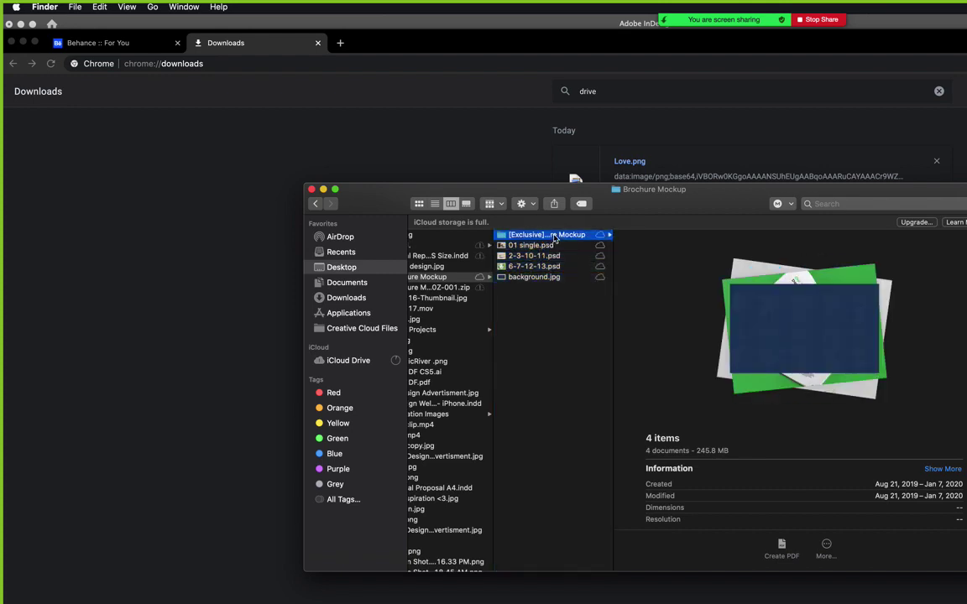
pyautogui.click(648, 266)
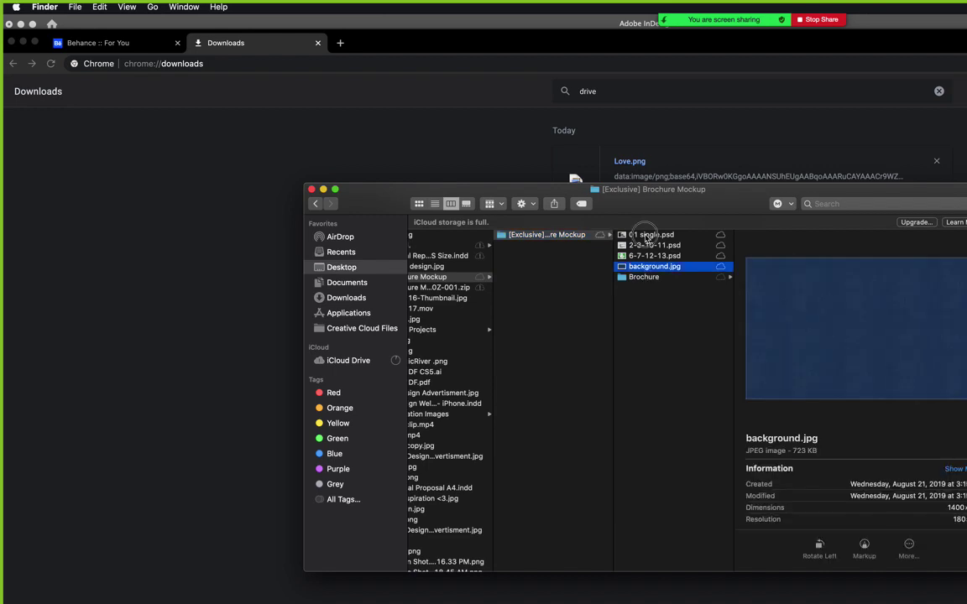
pyautogui.keyDown('shift'); pyautogui.click(648, 235); pyautogui.keyUp('shift')
pyautogui.click(642, 277)
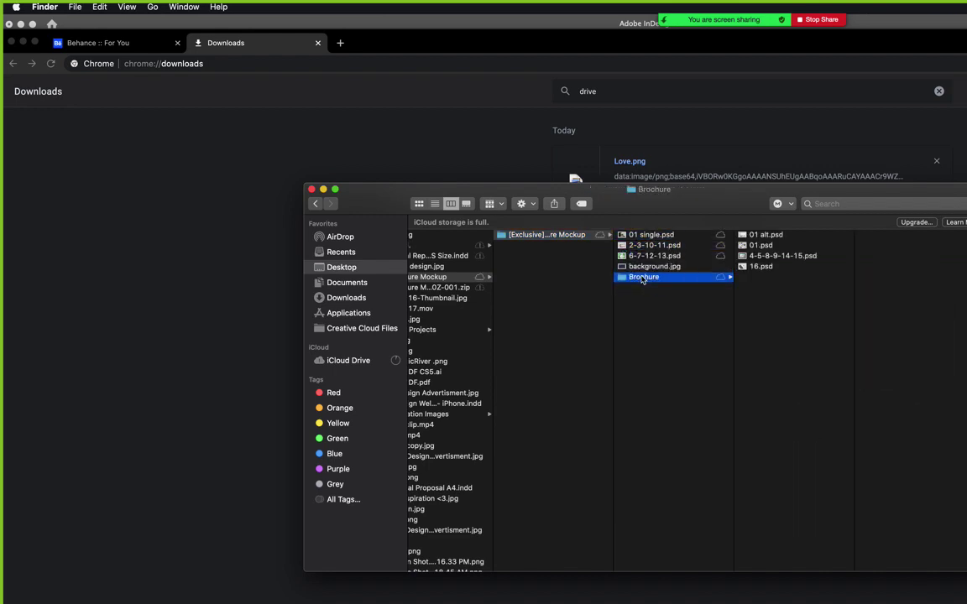
pyautogui.moveTo(642, 279); pyautogui.dragTo(642, 278)
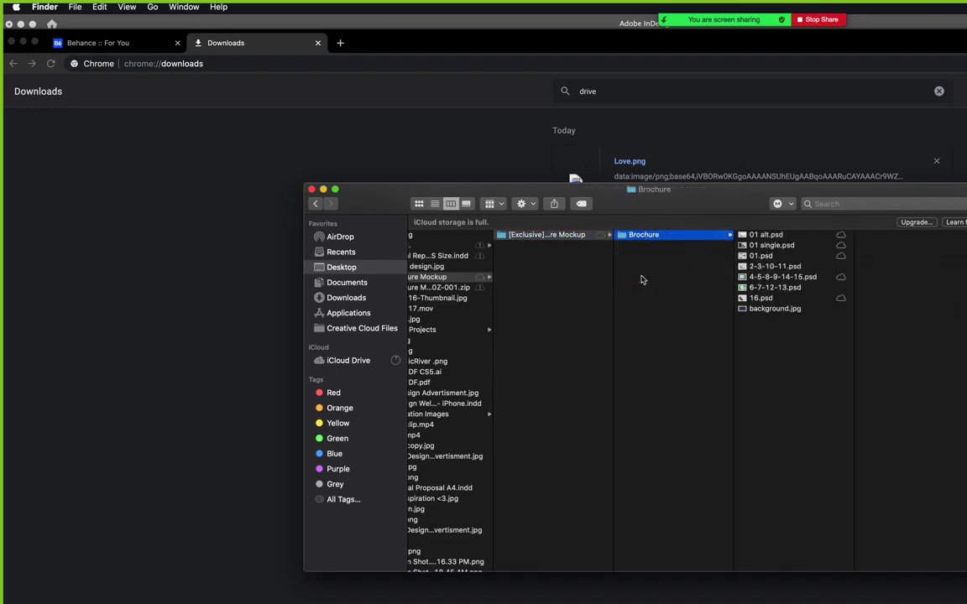
pyautogui.click(798, 237)
pyautogui.press('super+a')
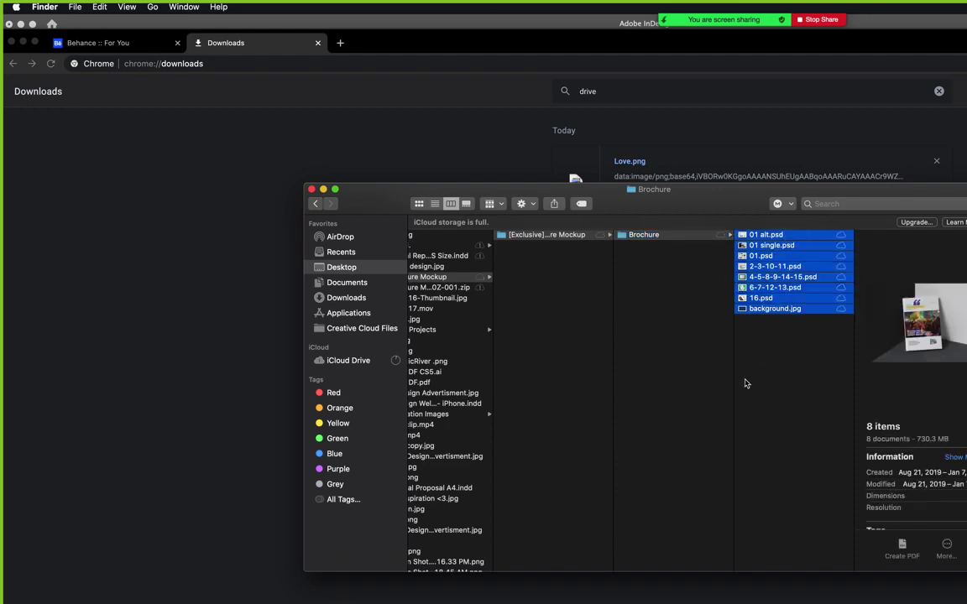
pyautogui.click(669, 237)
# Quick Look each mockup from 01 alt.psd through 16.psd and background.jpg.
pyautogui.click(762, 237)
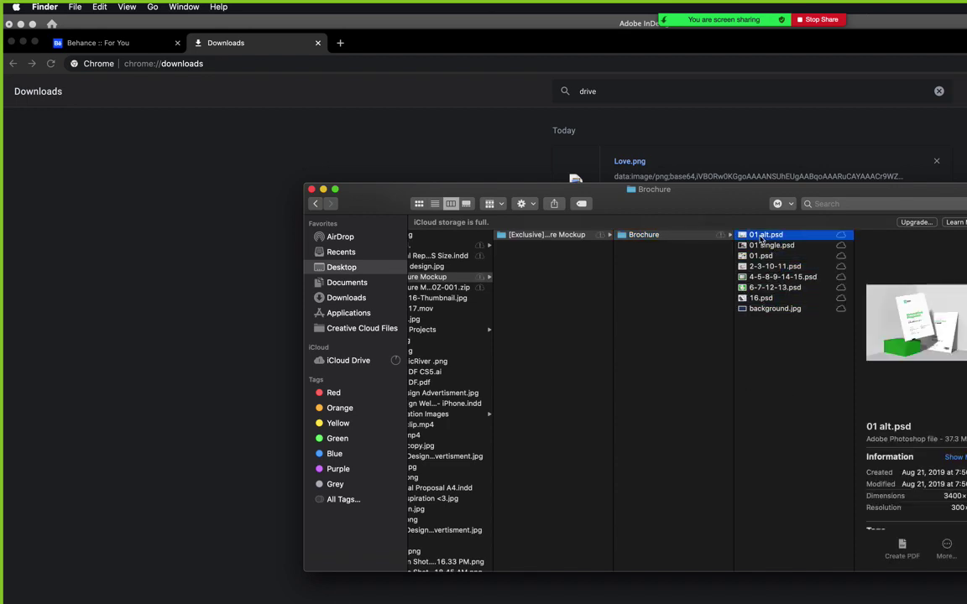
pyautogui.press('space')
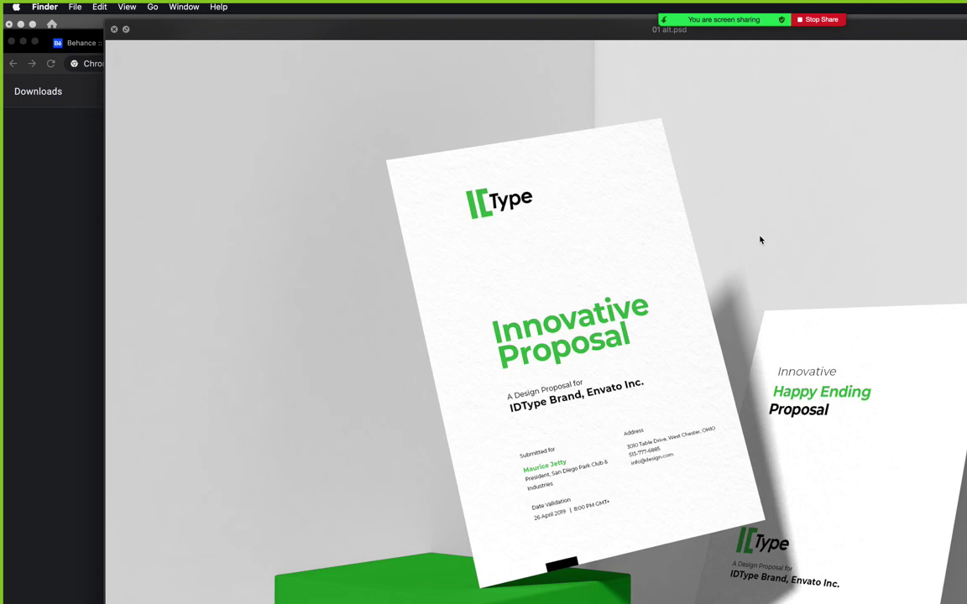
pyautogui.press('space')
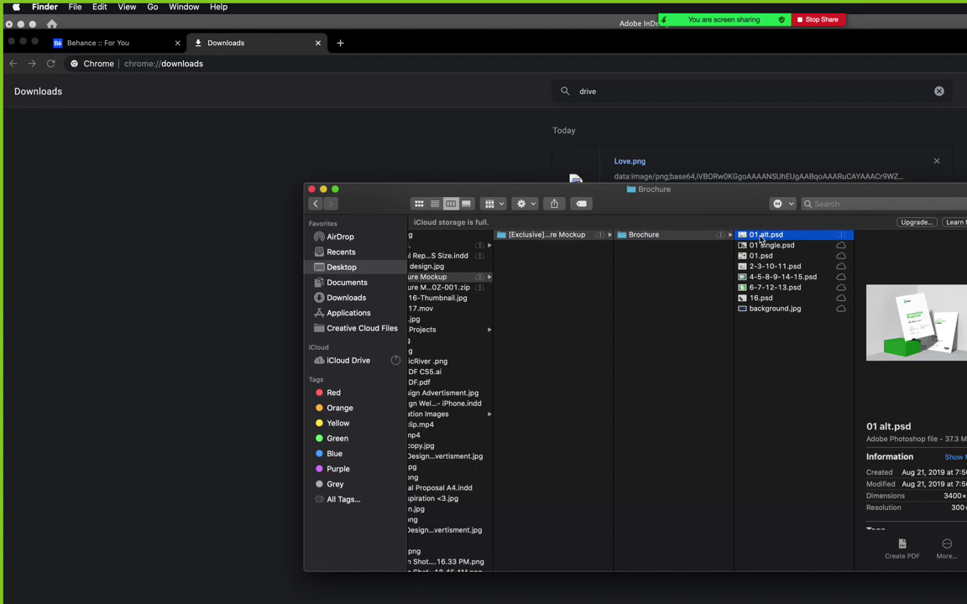
pyautogui.press('Down')
pyautogui.press('space')
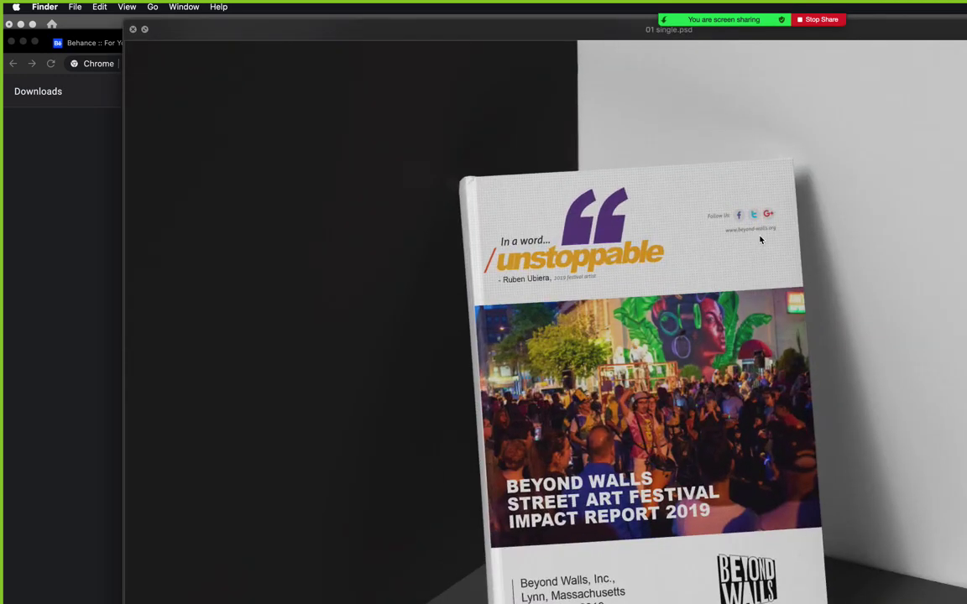
pyautogui.press('Down')
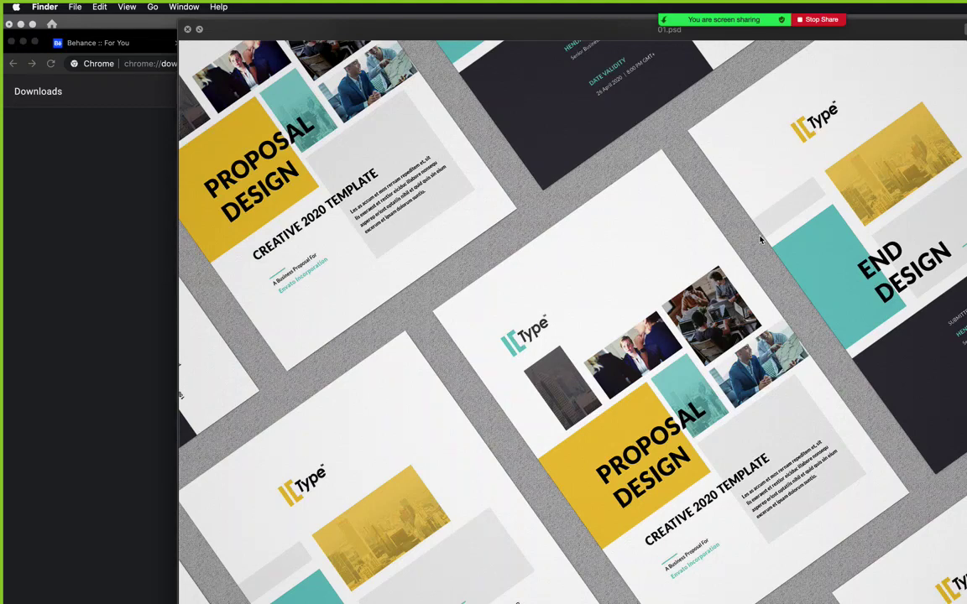
pyautogui.press('Down')
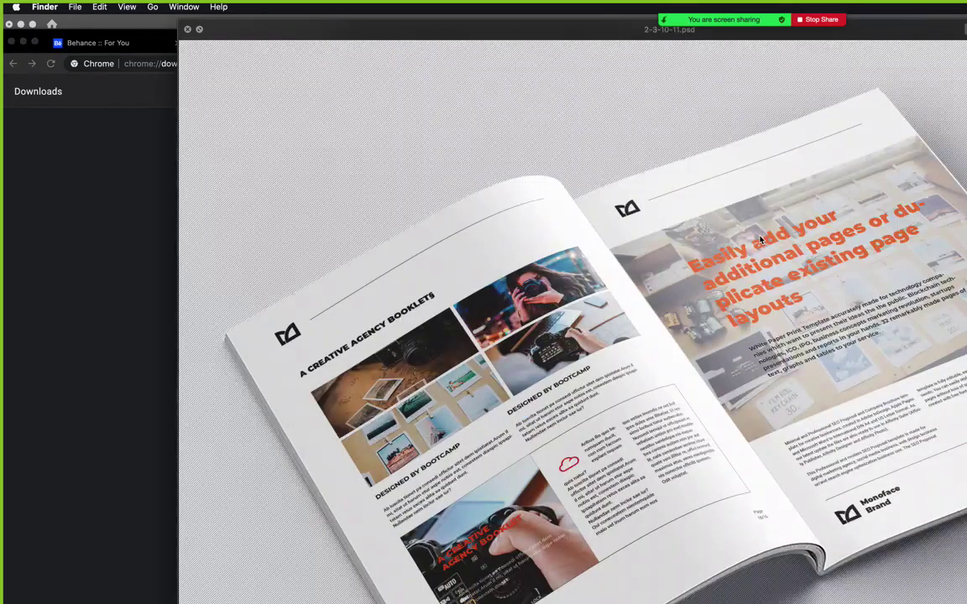
pyautogui.press('Down')
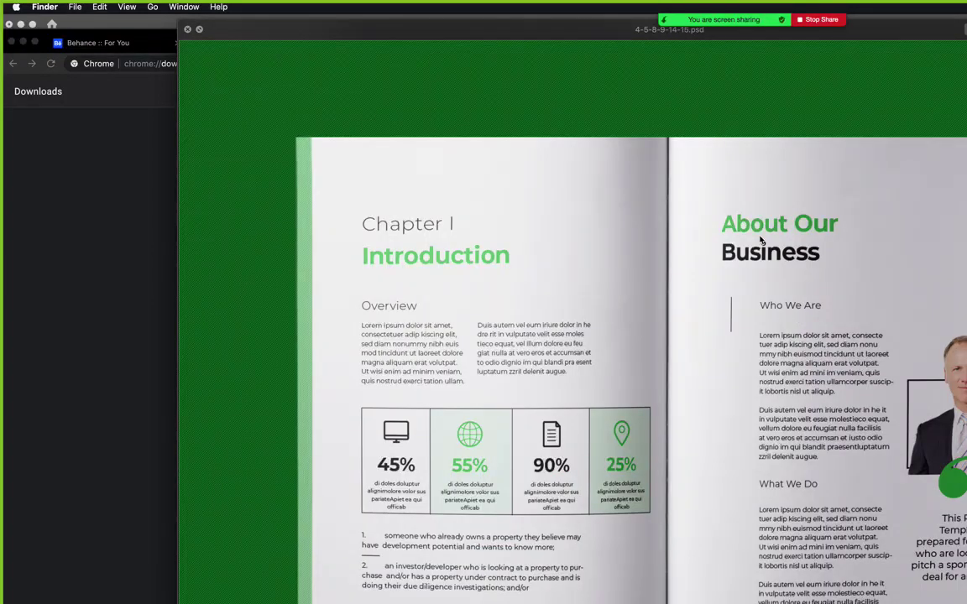
pyautogui.press('Down')
pyautogui.press('Down')
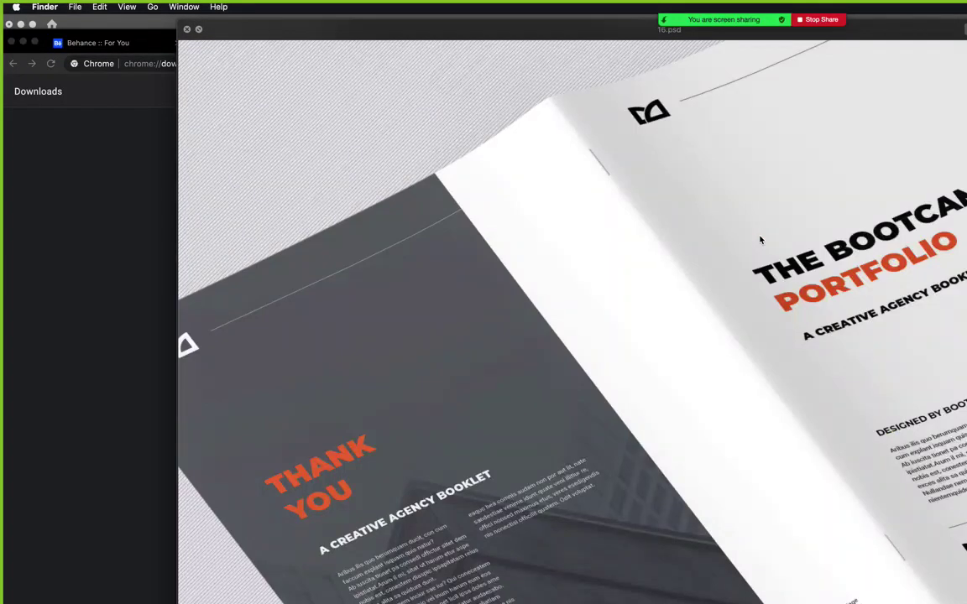
pyautogui.press('Down')
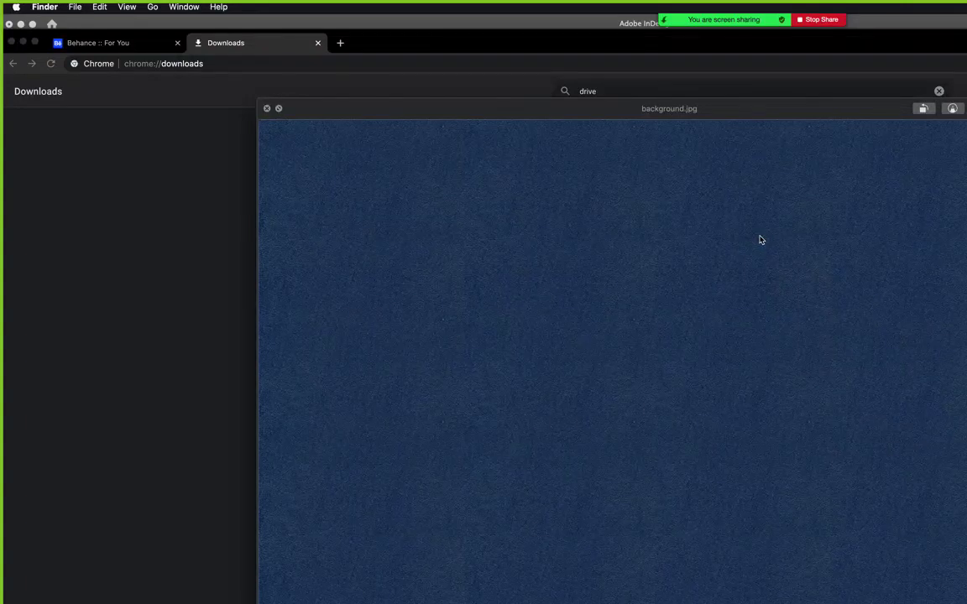
pyautogui.press('space')
pyautogui.press('space')
pyautogui.press('space')
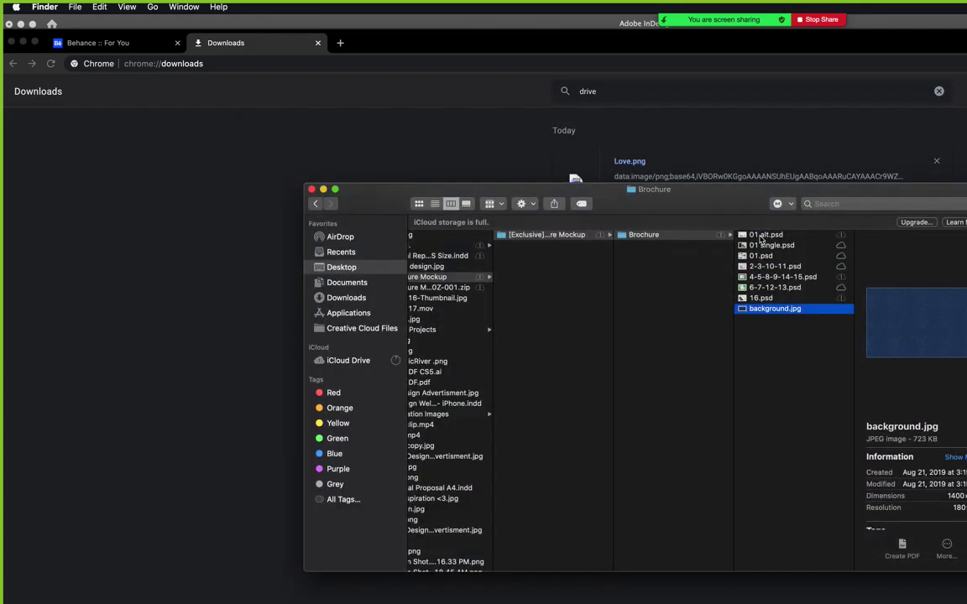
pyautogui.press('space')
pyautogui.press('space')
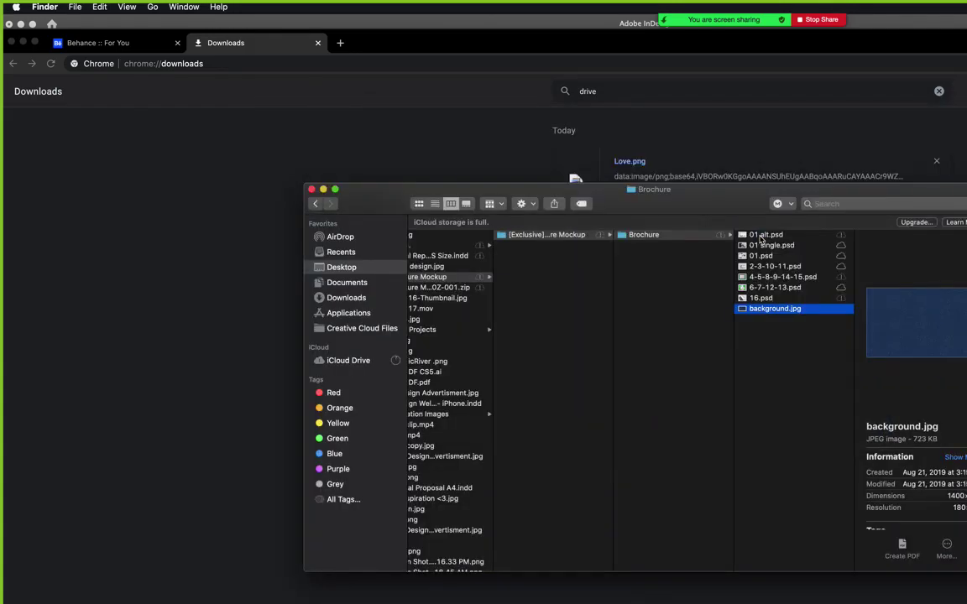
# Check the 01 alt.psd, 01 single.psd, 01.psd and 2-3-10-11.psd thumbnails.
pyautogui.click(761, 238)
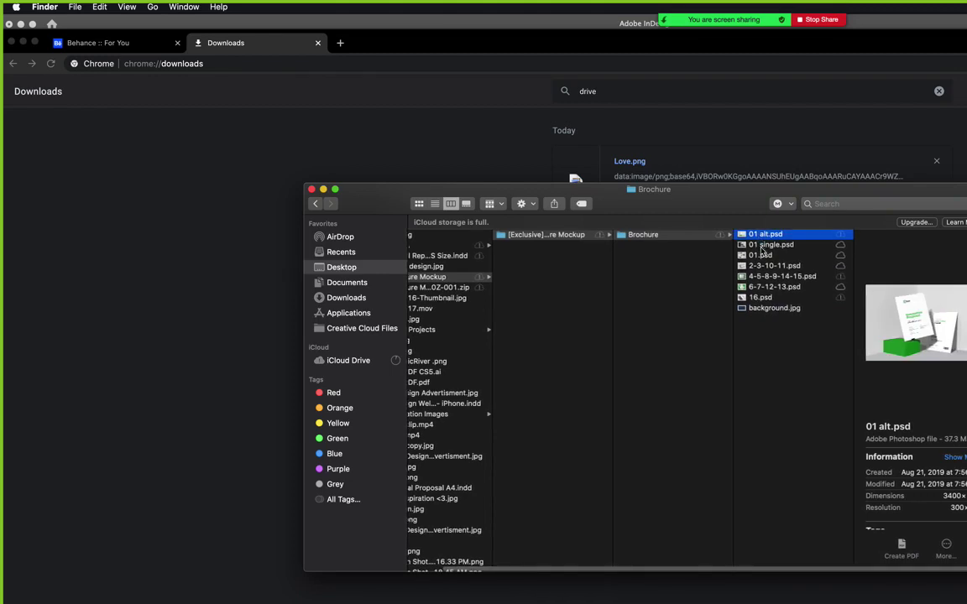
pyautogui.click(761, 246)
pyautogui.click(763, 255)
pyautogui.click(770, 267)
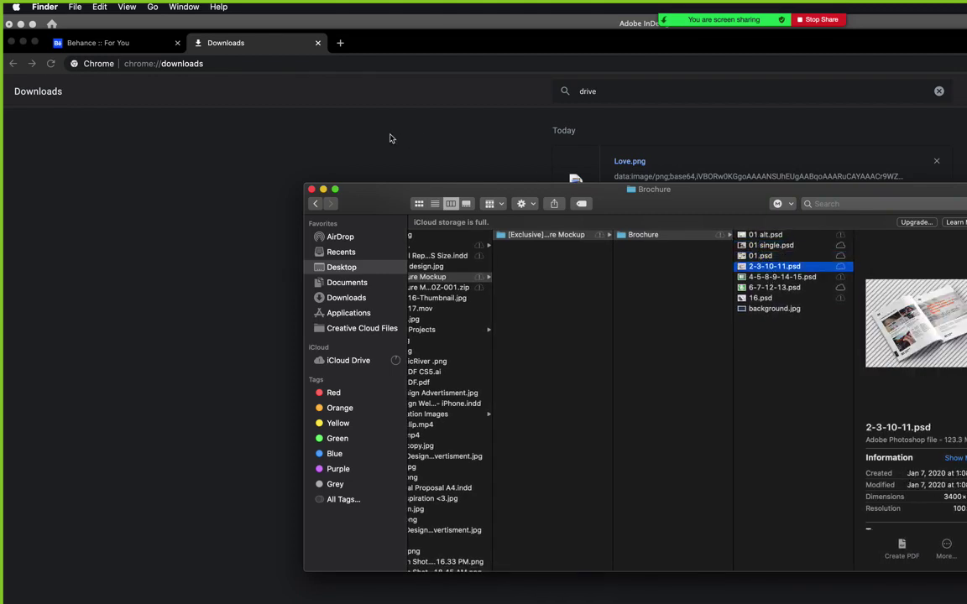
pyautogui.click(380, 136)
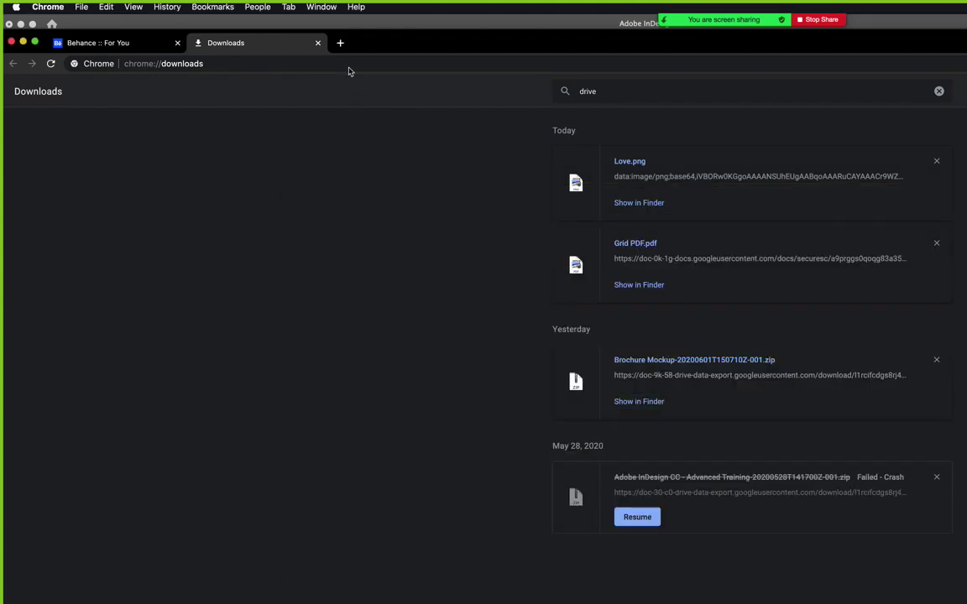
# Google 'Brochure Mockup PSD' in a new tab and switch to the Images results.
pyautogui.click(341, 42)
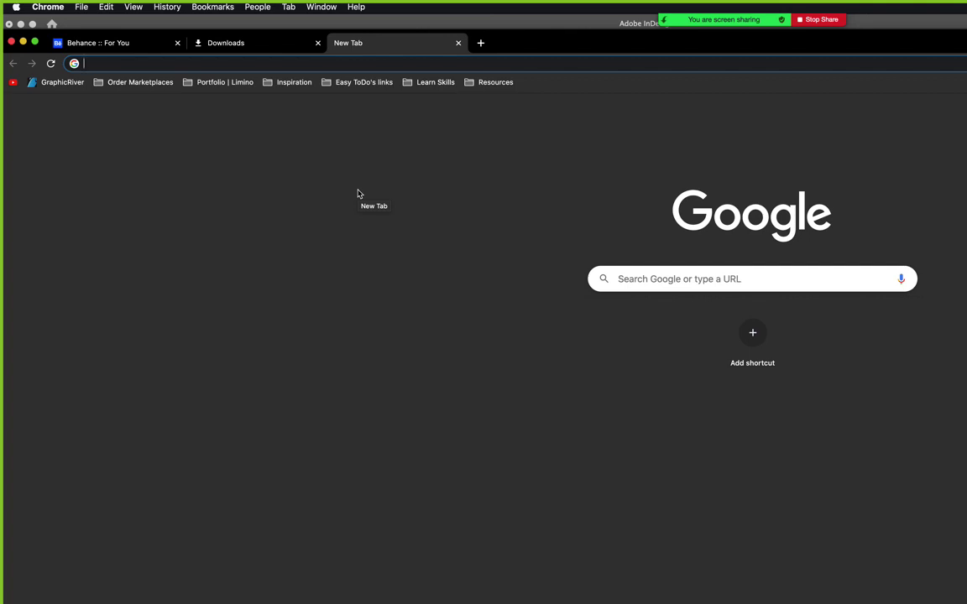
pyautogui.write('Googl')
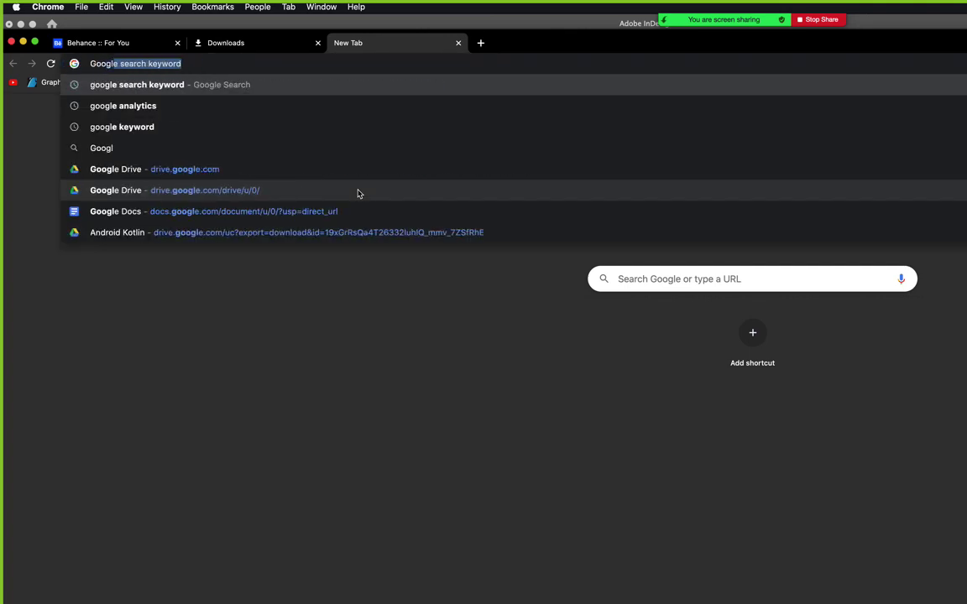
pyautogui.press('super+a')
pyautogui.press('BackSpace')
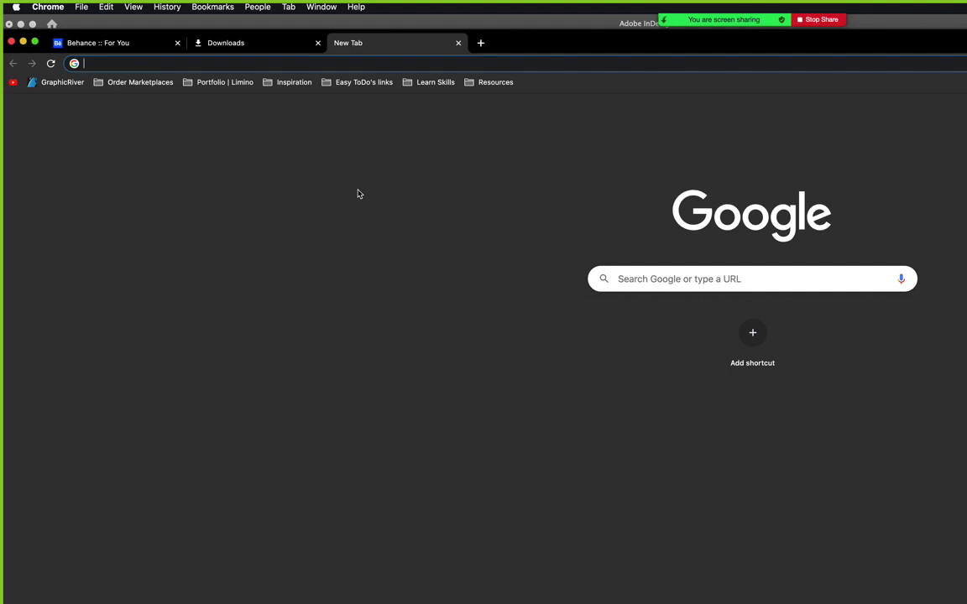
pyautogui.write('Broch')
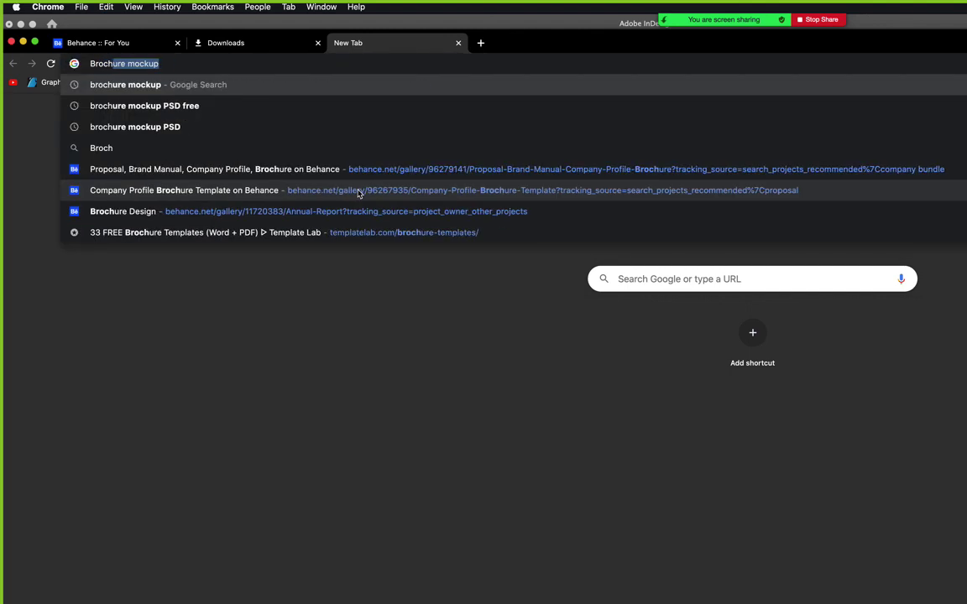
pyautogui.write('ure Mockup PSSD')
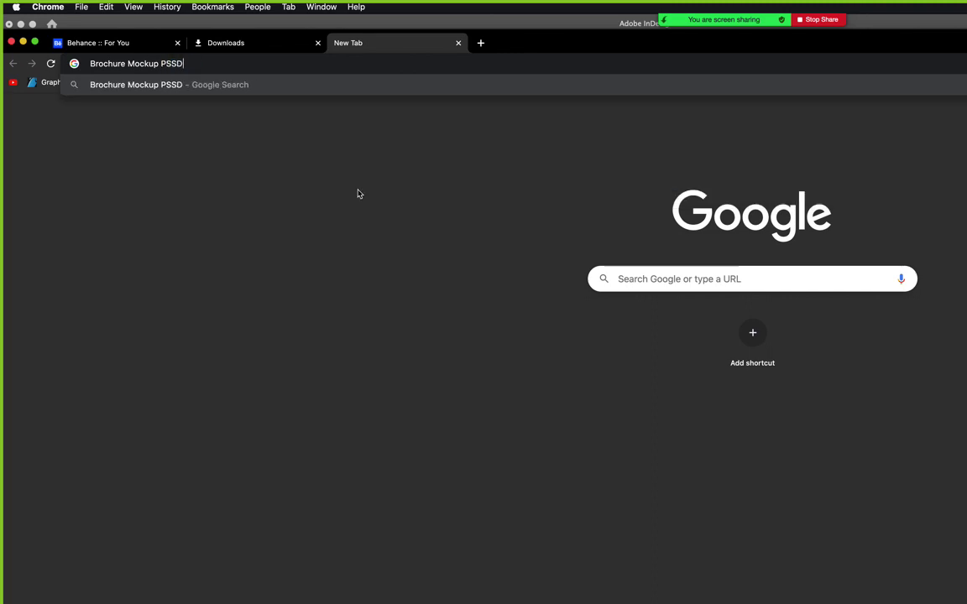
pyautogui.press('Return')
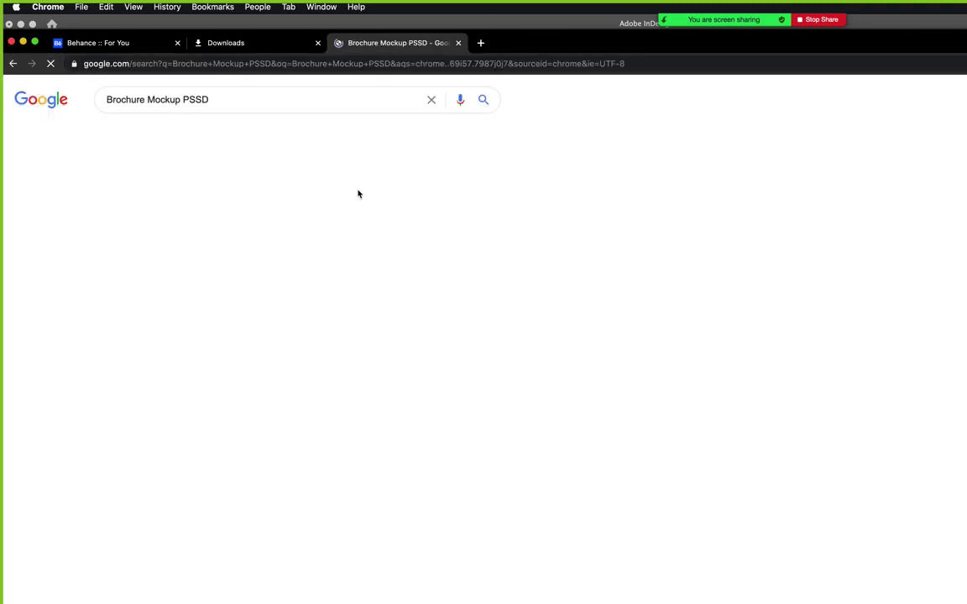
pyautogui.click(168, 134)
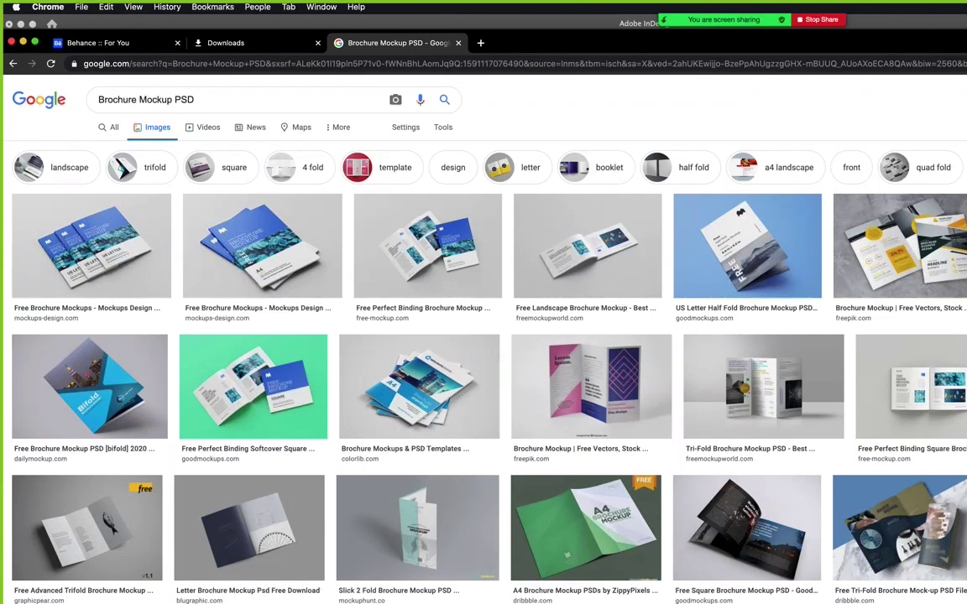
# Open the free-mockup.com Free A4 Brochure Mockup image result in a separate tab.
pyautogui.scroll(-3, 483, 336)
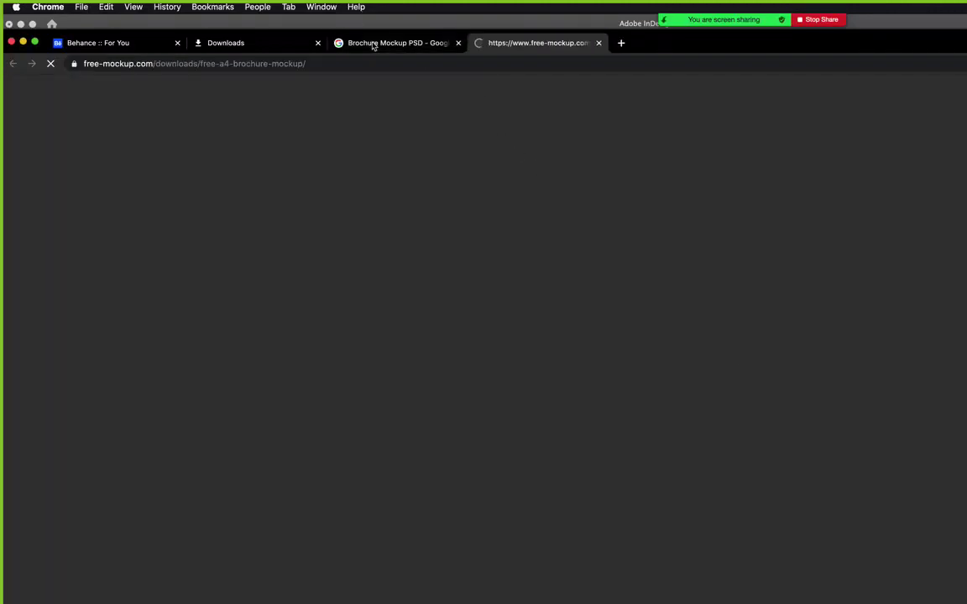
pyautogui.click(377, 48)
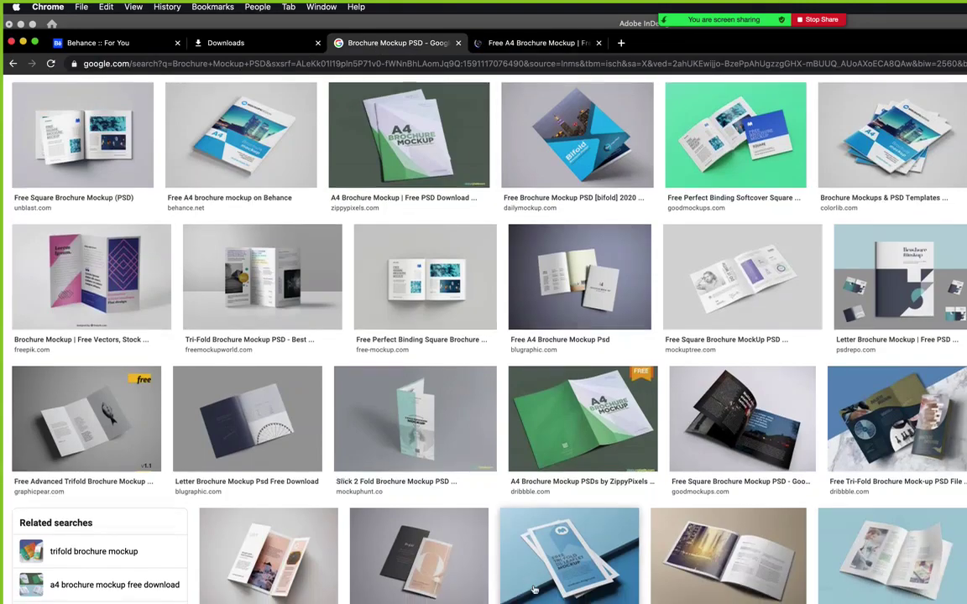
pyautogui.scroll(-10, 540, 587)
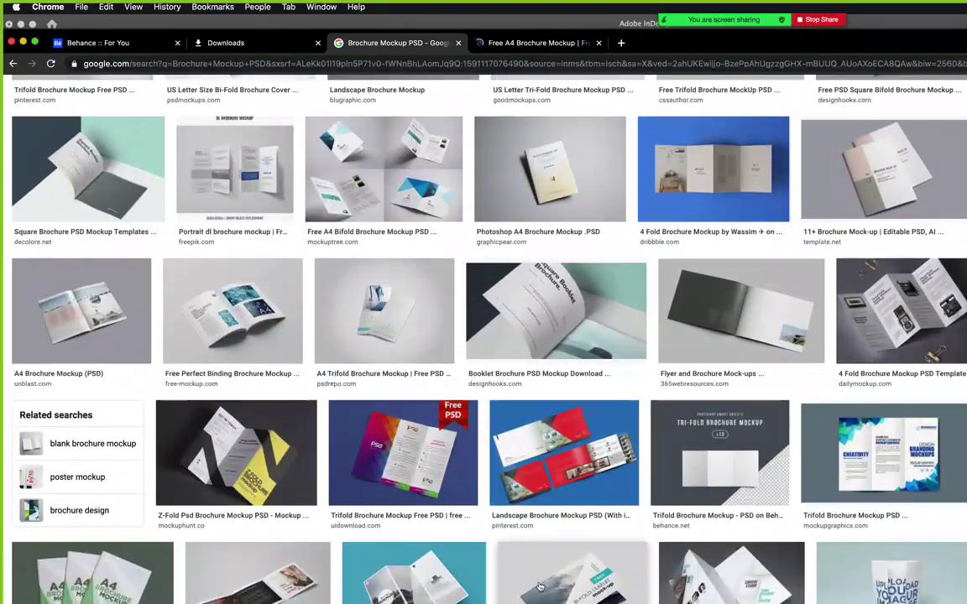
pyautogui.scroll(-8, 540, 587)
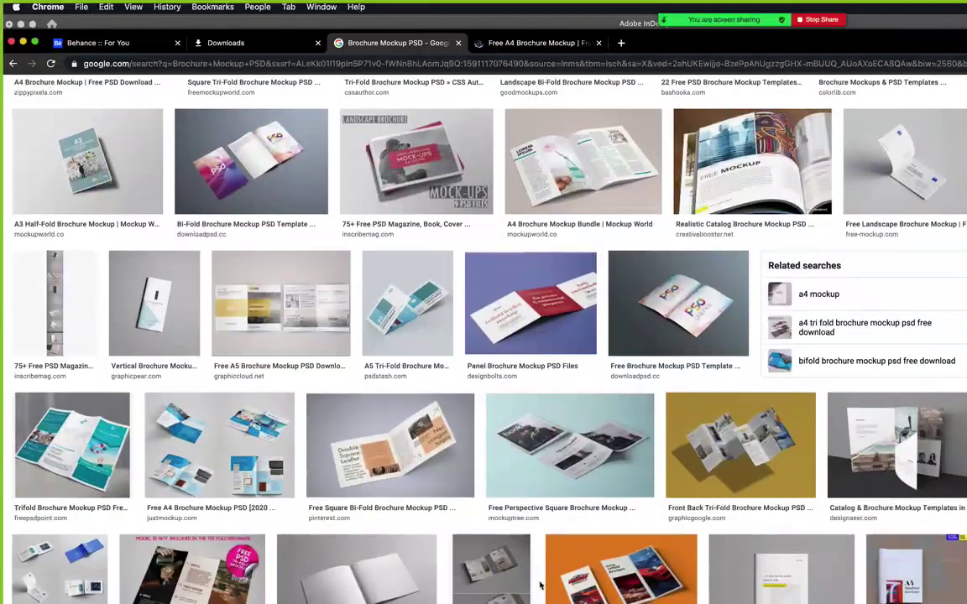
pyautogui.scroll(-7, 541, 587)
pyautogui.scroll(-2, 540, 587)
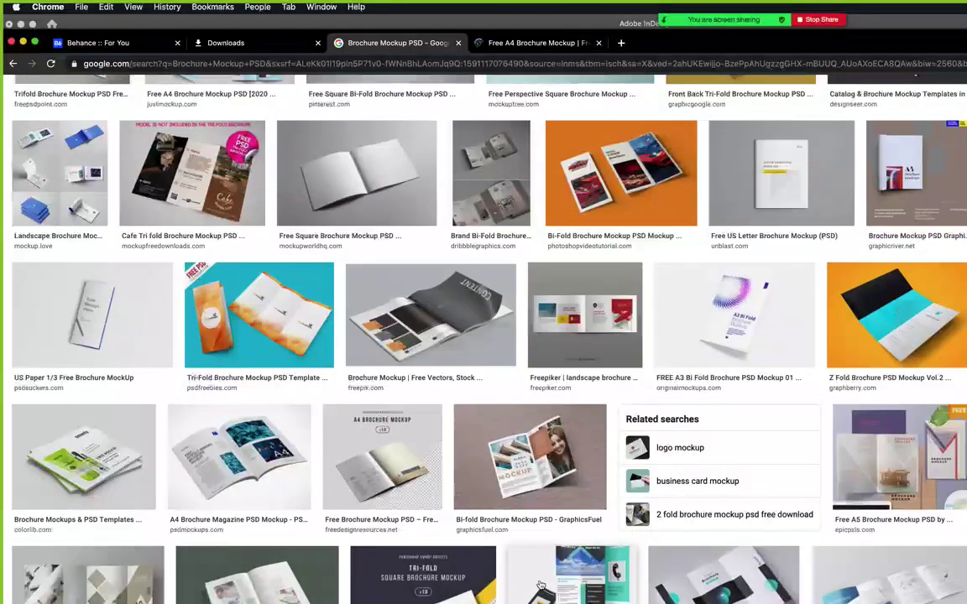
pyautogui.scroll(-4, 540, 587)
pyautogui.scroll(-4, 541, 586)
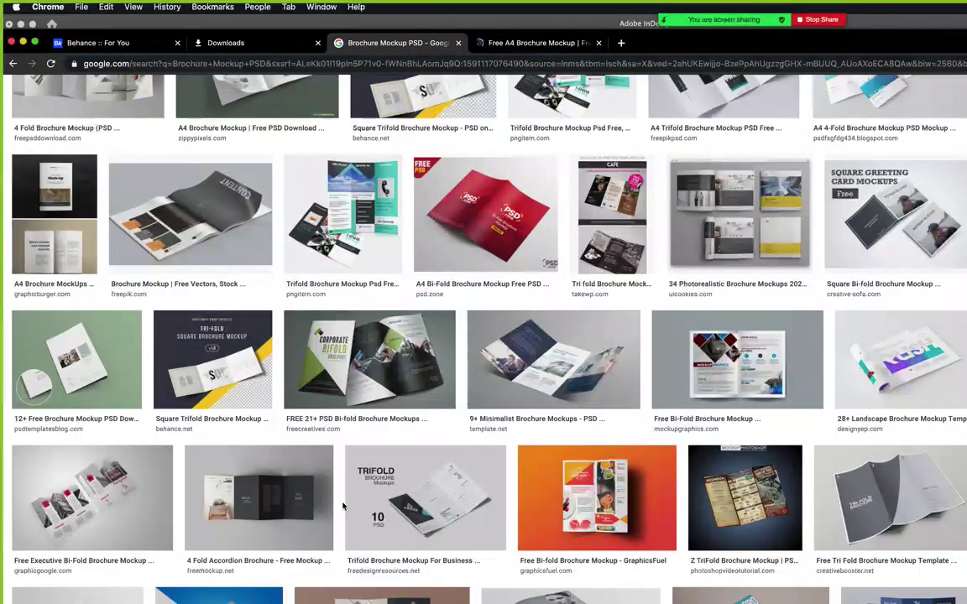
pyautogui.scroll(-10, 277, 454)
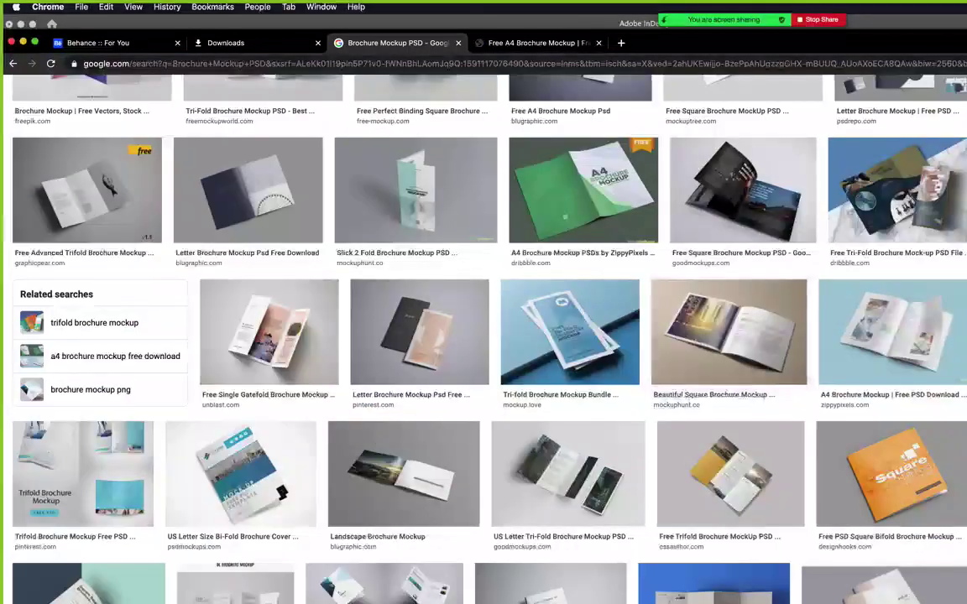
pyautogui.scroll(15, 381, 298)
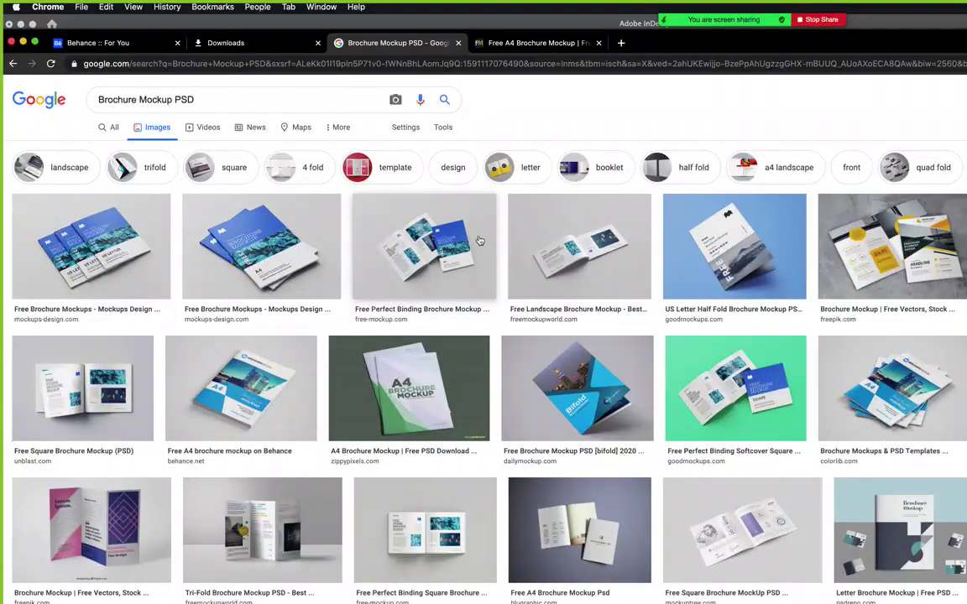
pyautogui.click(512, 42)
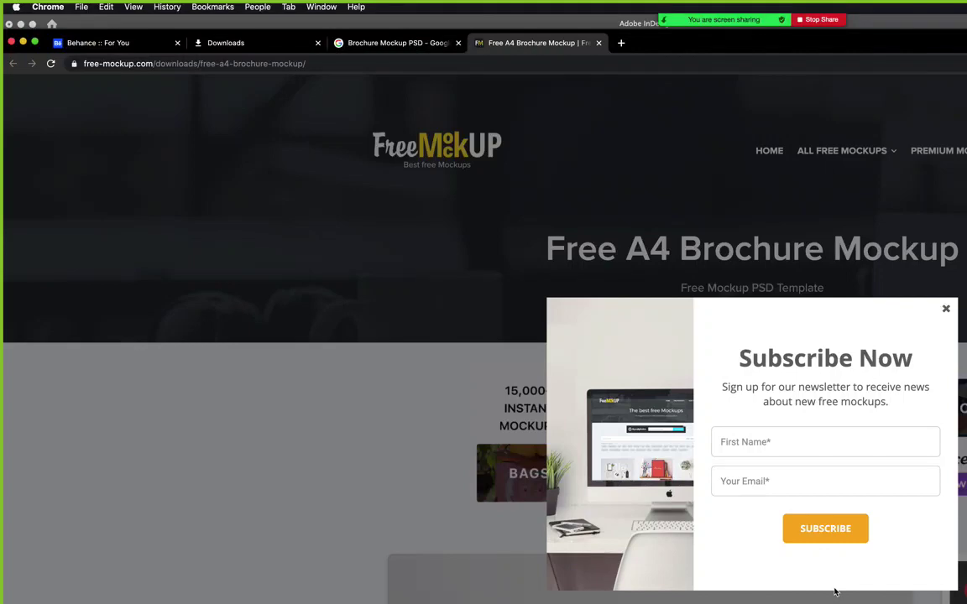
# Dismiss the newsletter popup and open the Free Top View Brochure Mockup page.
pyautogui.click(946, 309)
pyautogui.scroll(-3, 858, 558)
pyautogui.scroll(-10, 858, 558)
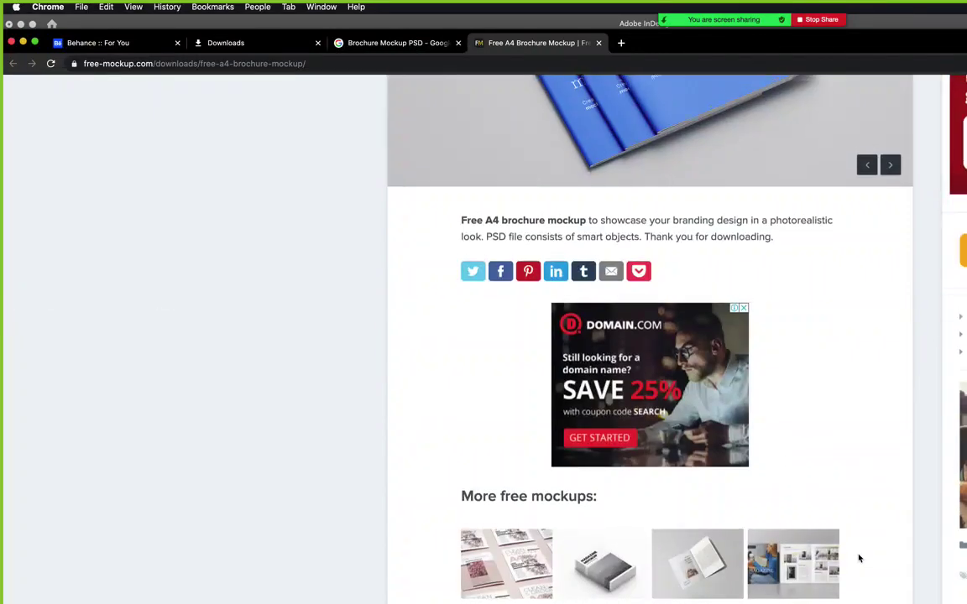
pyautogui.scroll(-4, 858, 559)
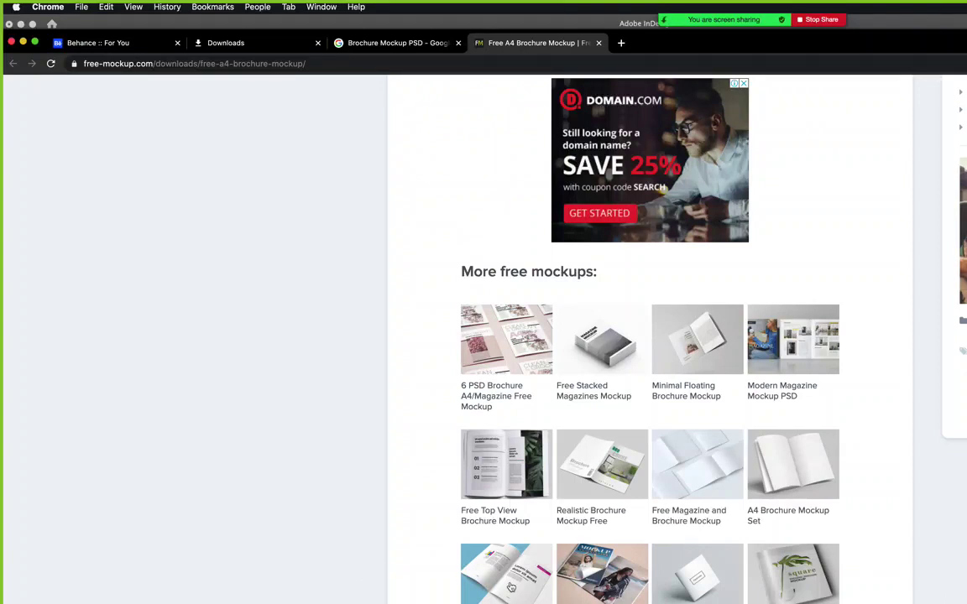
pyautogui.click(516, 459)
# Start downloading the top view brochure mockup, reaching the thank-you countdown page.
pyautogui.scroll(-3, 831, 570)
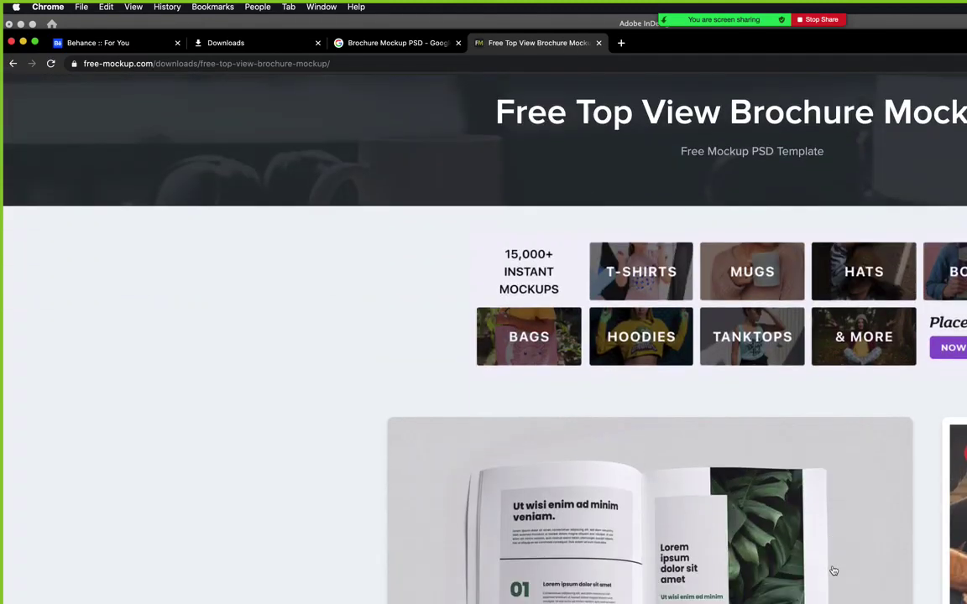
pyautogui.scroll(-3, 833, 570)
pyautogui.scroll(-5, 834, 571)
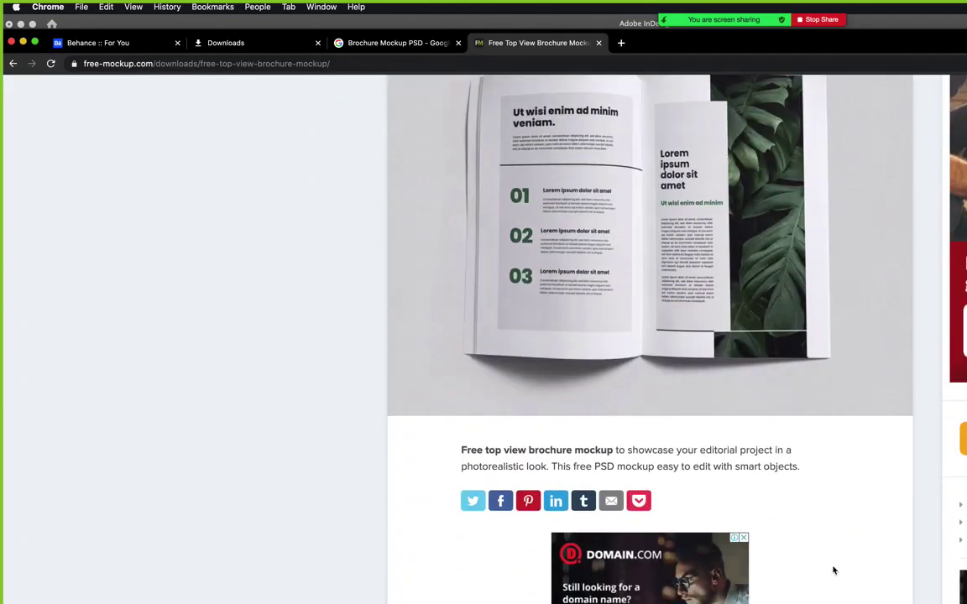
pyautogui.scroll(-5, 834, 571)
pyautogui.scroll(6, 834, 571)
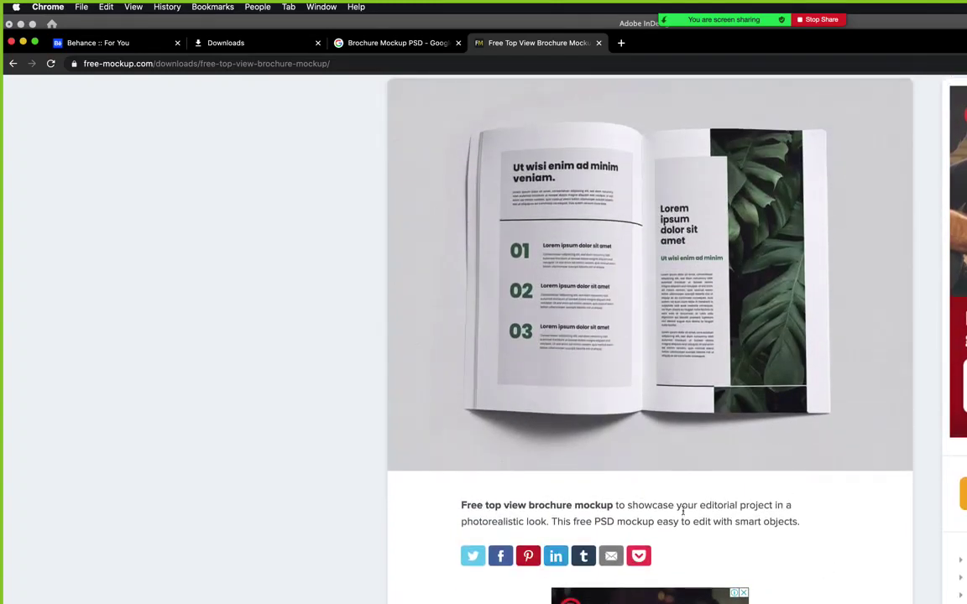
pyautogui.scroll(8, 755, 538)
pyautogui.scroll(-8, 753, 540)
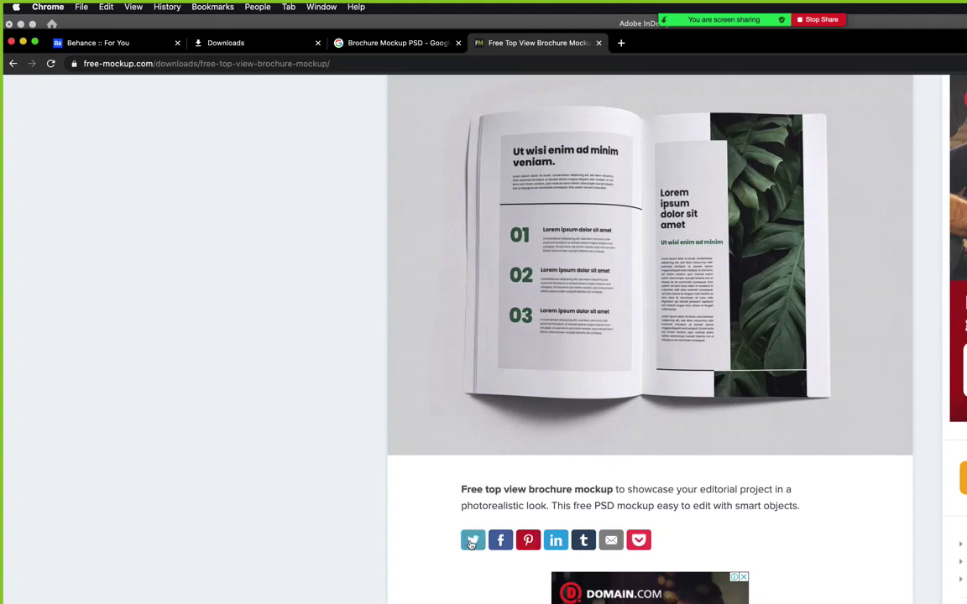
pyautogui.scroll(-10, 471, 544)
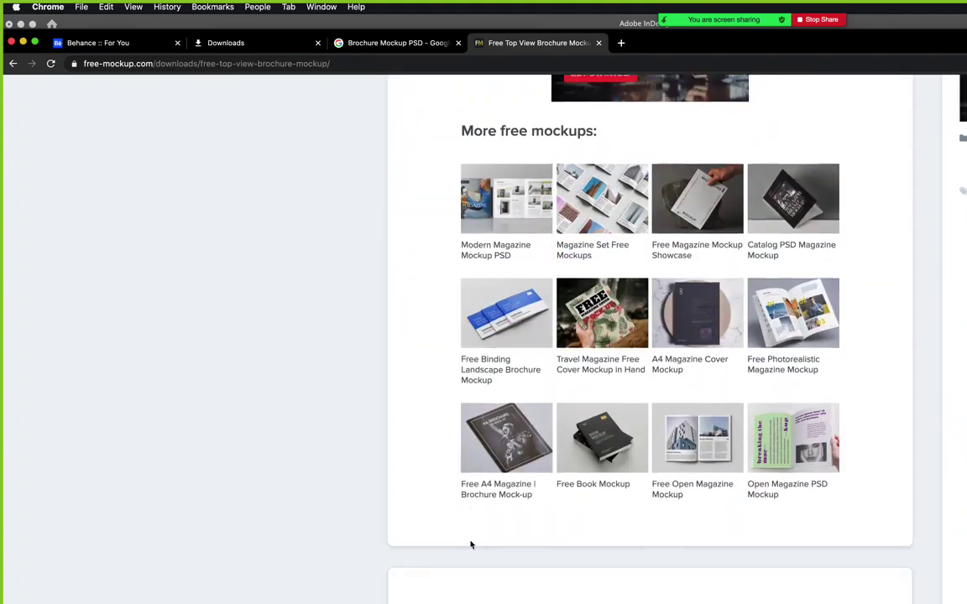
pyautogui.scroll(-15, 471, 544)
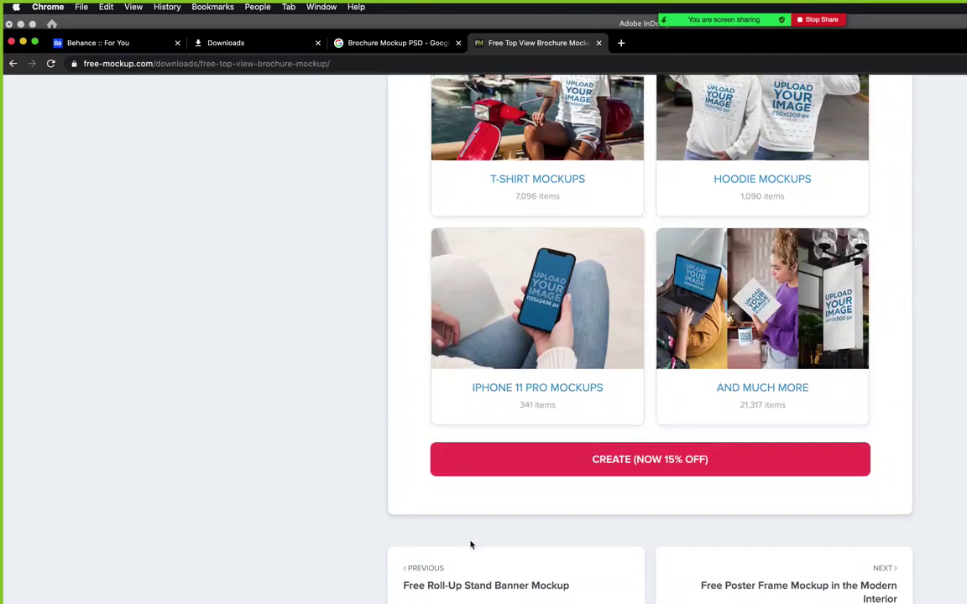
pyautogui.scroll(15, 471, 544)
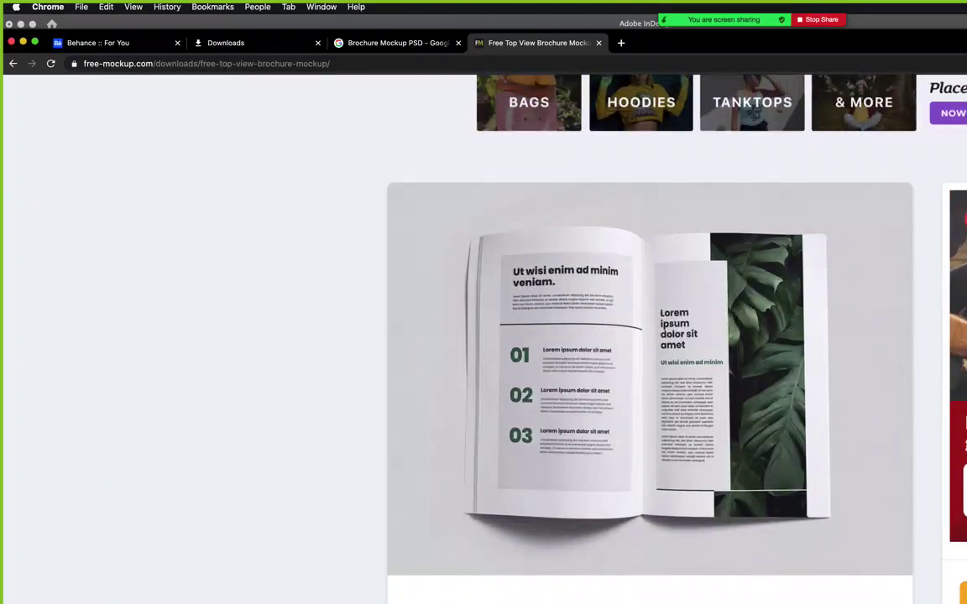
pyautogui.click(687, 225)
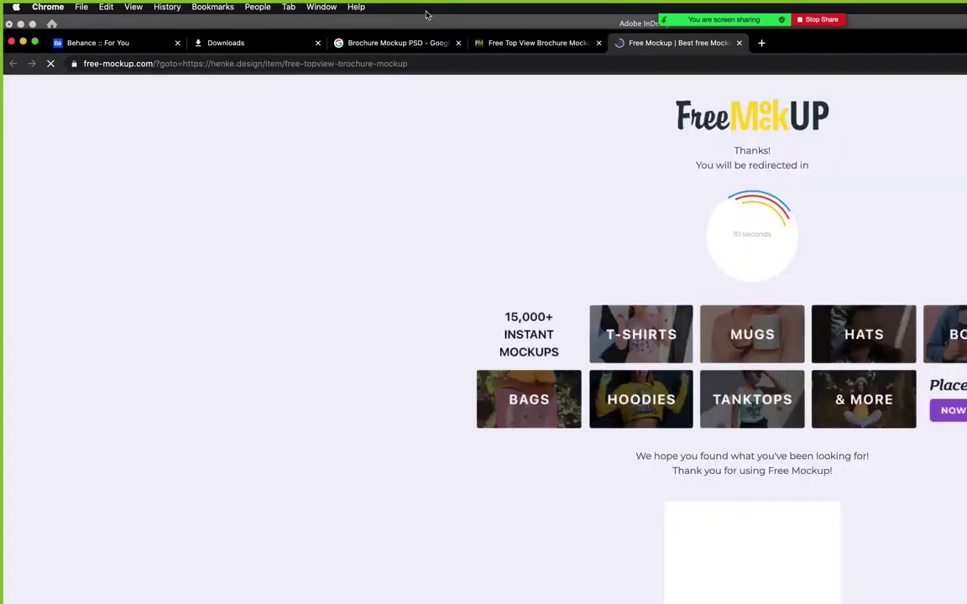
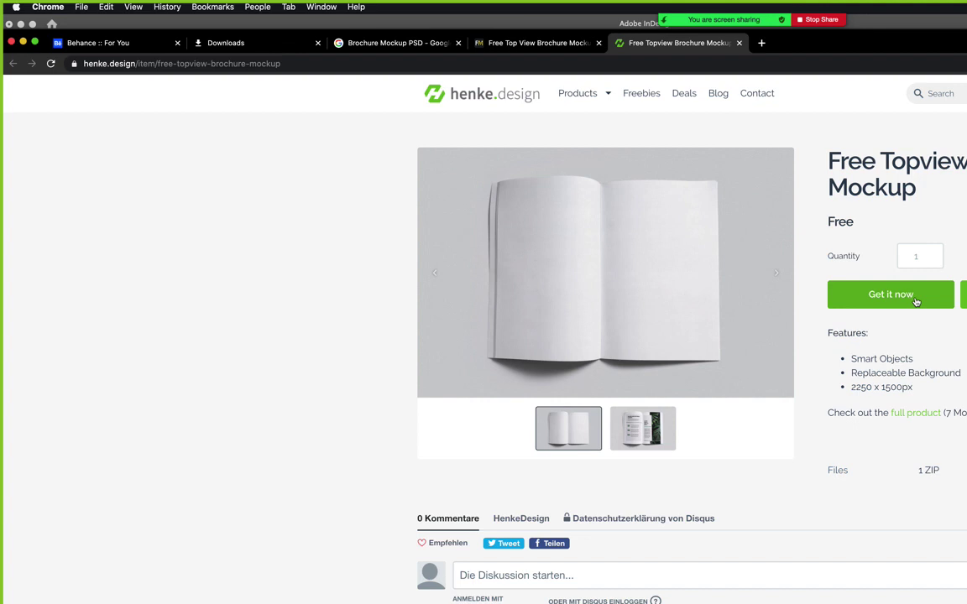
# Start the free checkout for the mockup, autofill saved contact details, and opt in to offers.
pyautogui.click(917, 302)
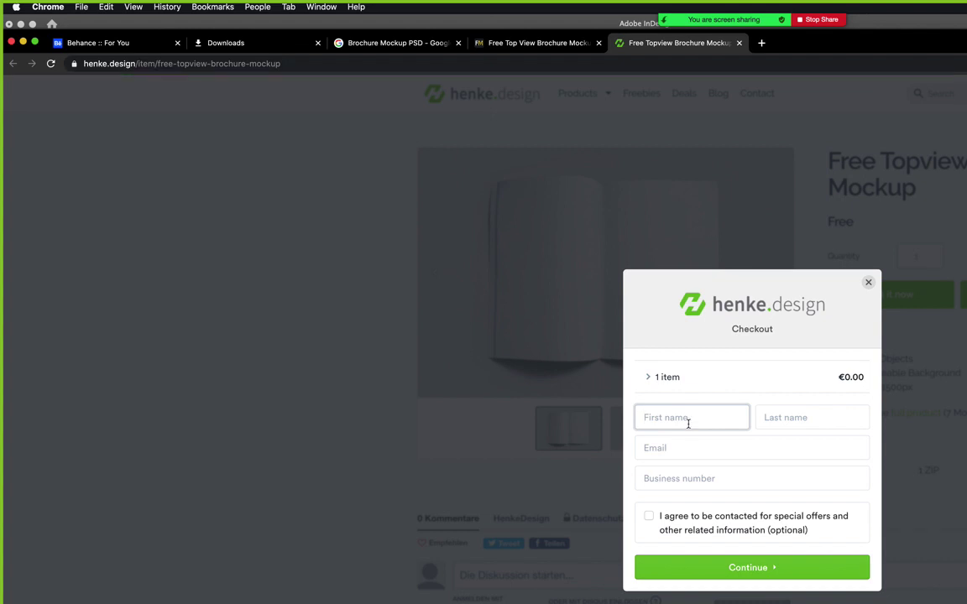
pyautogui.write('Y')
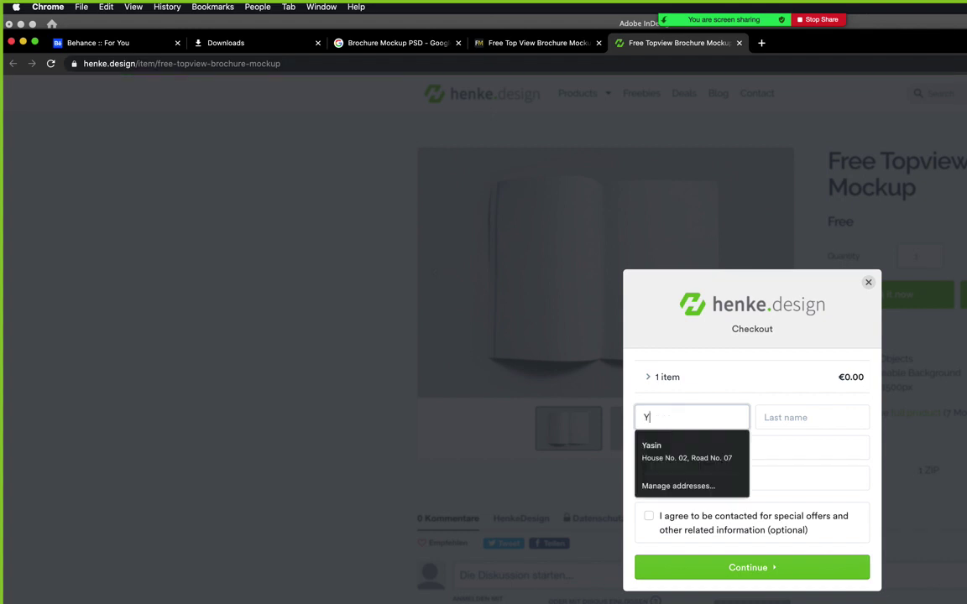
pyautogui.click(687, 447)
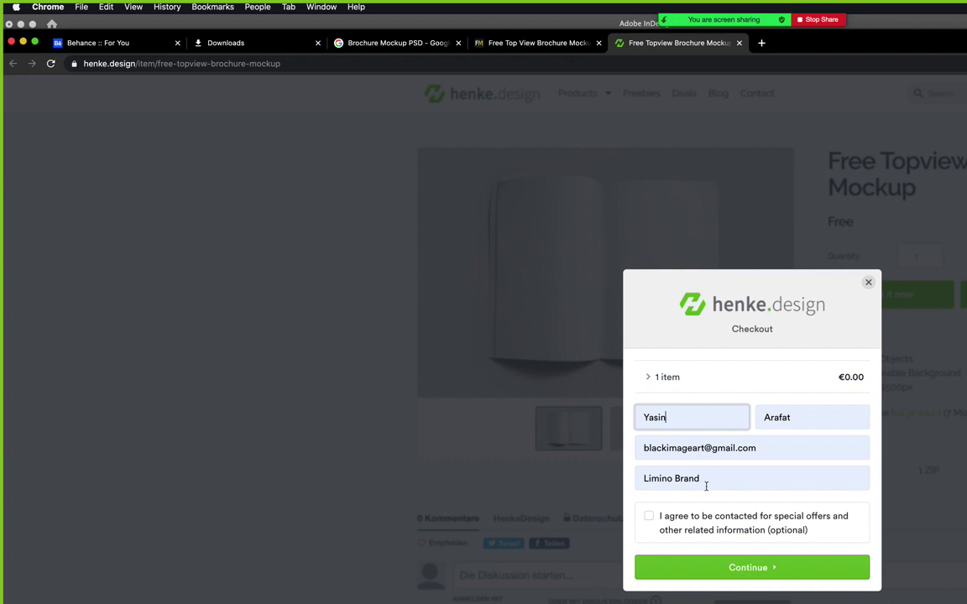
pyautogui.click(650, 517)
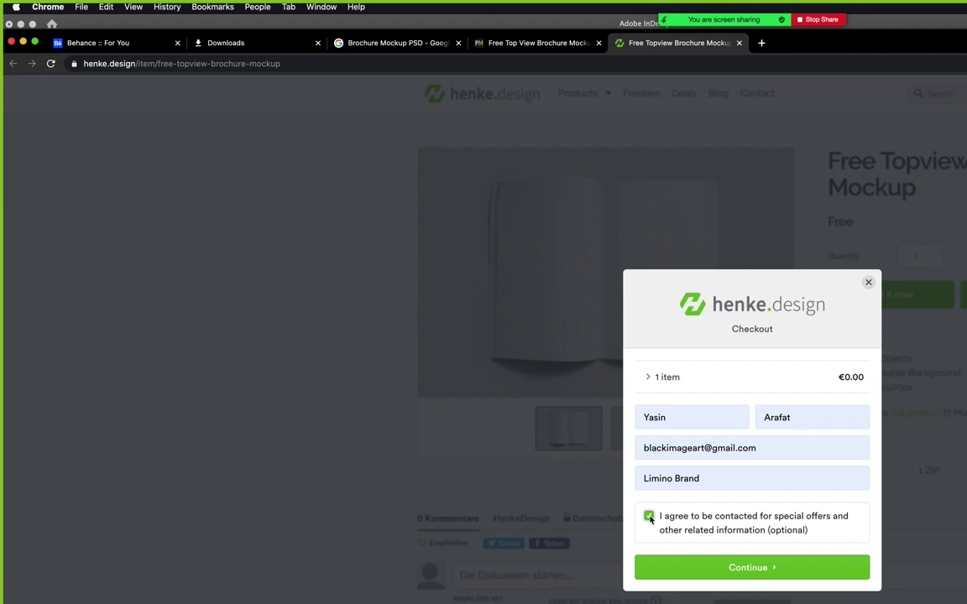
# Replace the email's username part, then submit the details and confirm the free order.
pyautogui.doubleClick(705, 448)
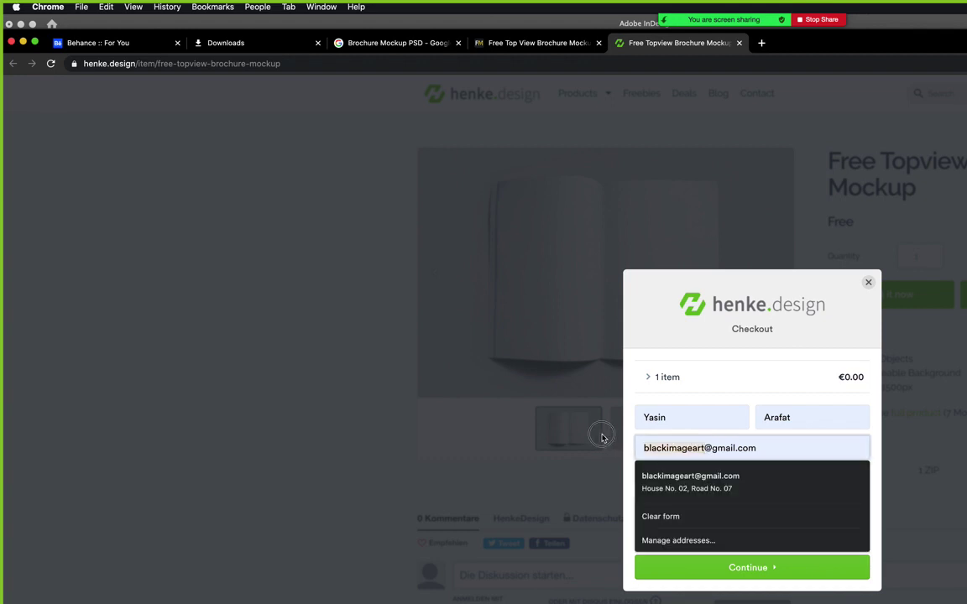
pyautogui.write('liminotem')
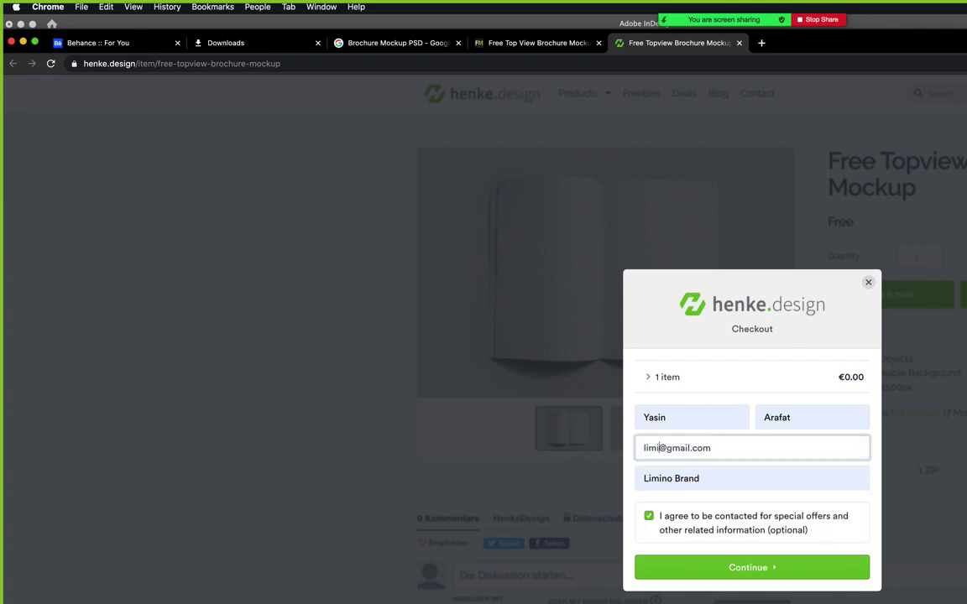
pyautogui.write('plates')
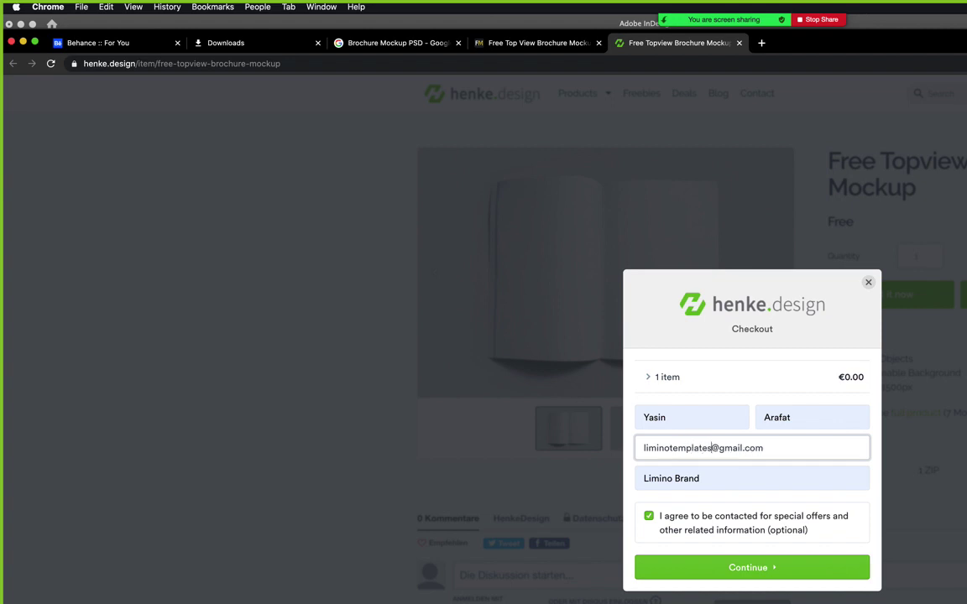
pyautogui.click(725, 479)
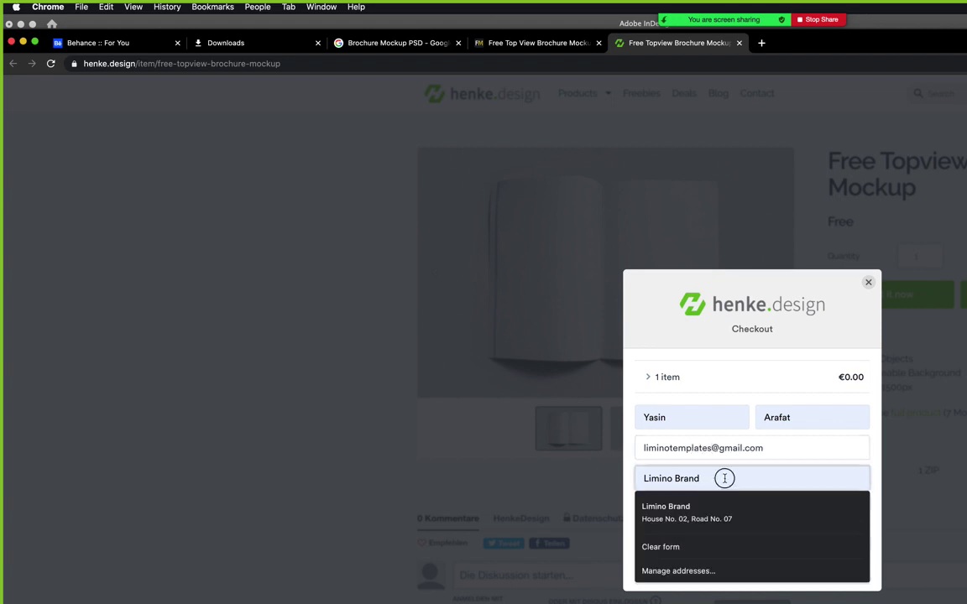
pyautogui.click(784, 447)
pyautogui.click(755, 567)
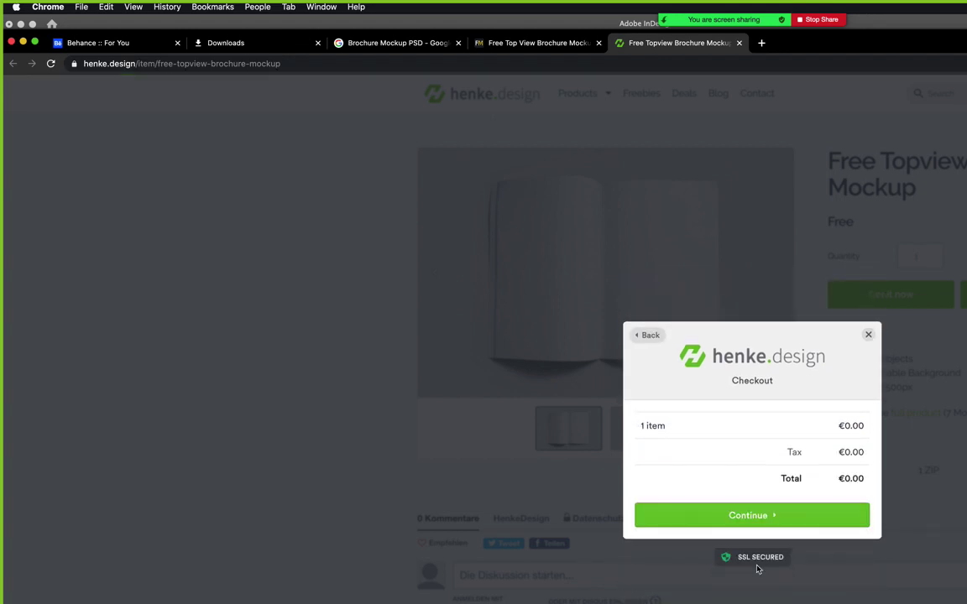
pyautogui.click(756, 517)
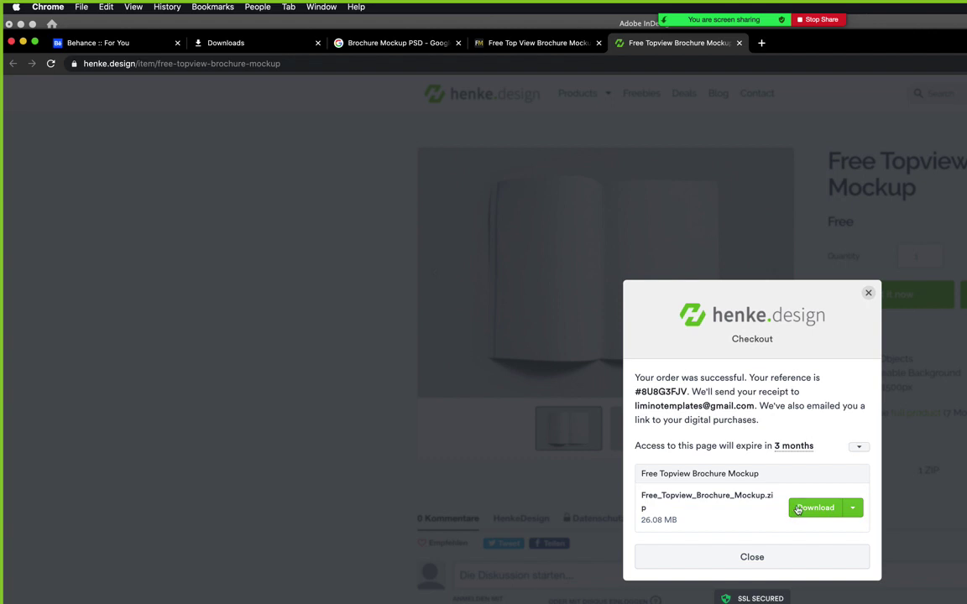
# Download the brochure mockup zip and save it into Downloads.
pyautogui.click(798, 509)
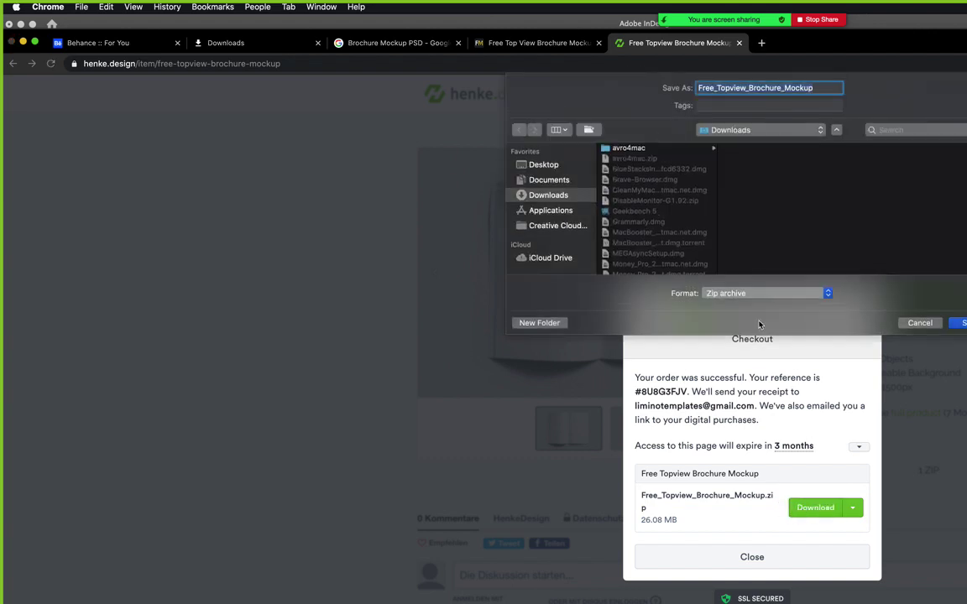
pyautogui.click(962, 322)
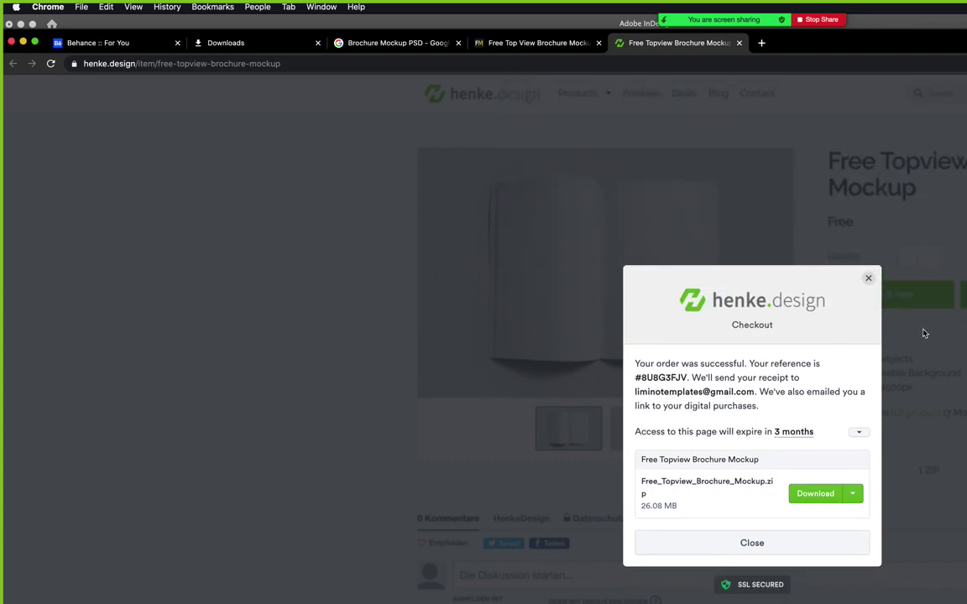
pyautogui.moveTo(730, 19)
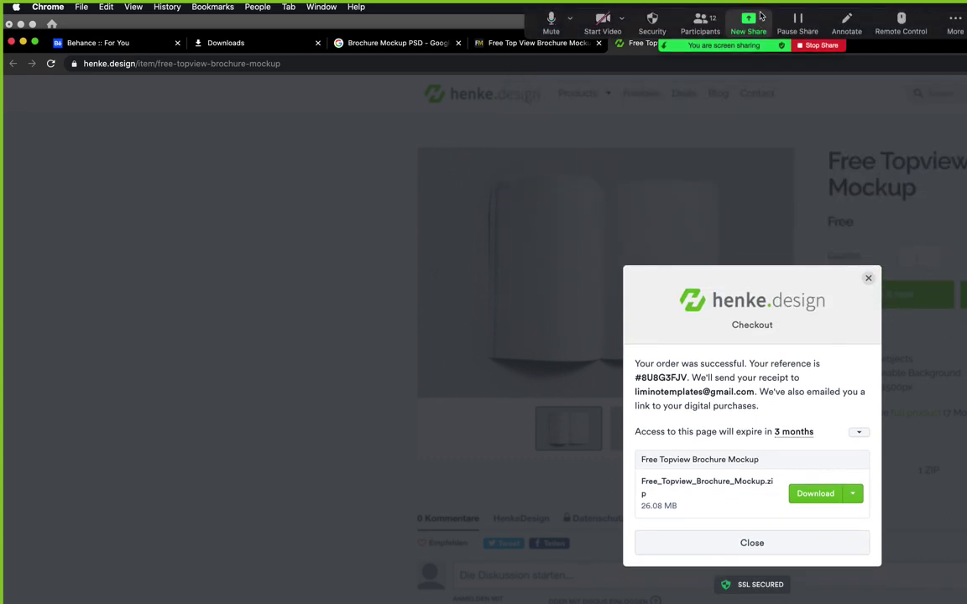
pyautogui.click(954, 29)
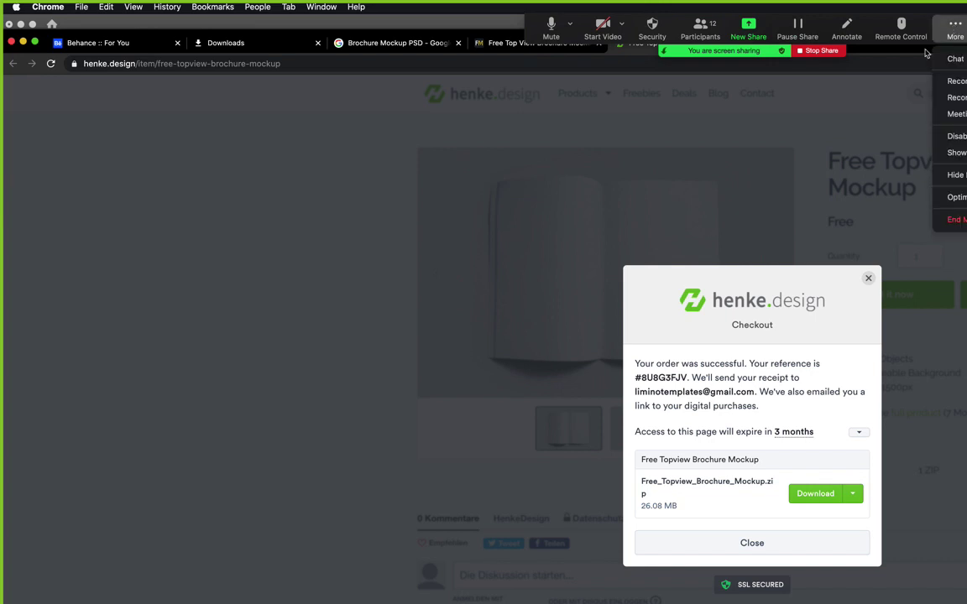
# Close the henke.design checkout dialog and open a new blank browser tab.
pyautogui.click(862, 109)
pyautogui.click(955, 27)
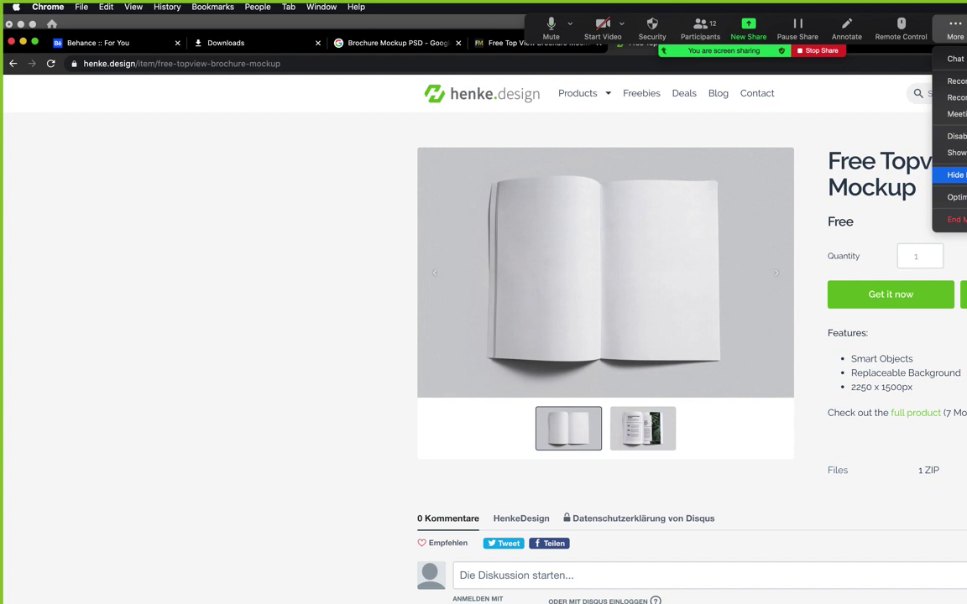
pyautogui.click(955, 175)
pyautogui.click(762, 42)
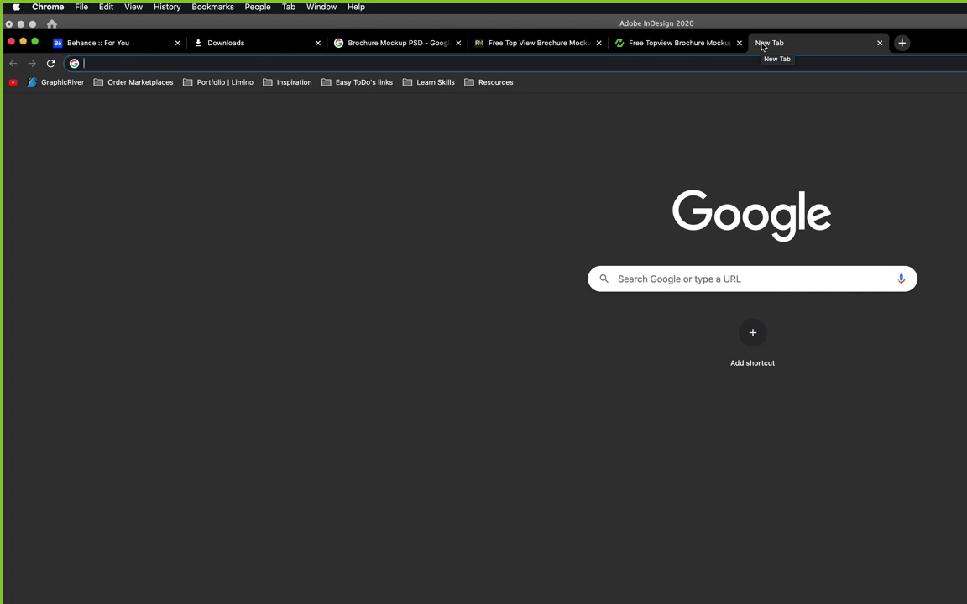
# Run a Google search for 'GFX PSD'.
pyautogui.click(719, 61)
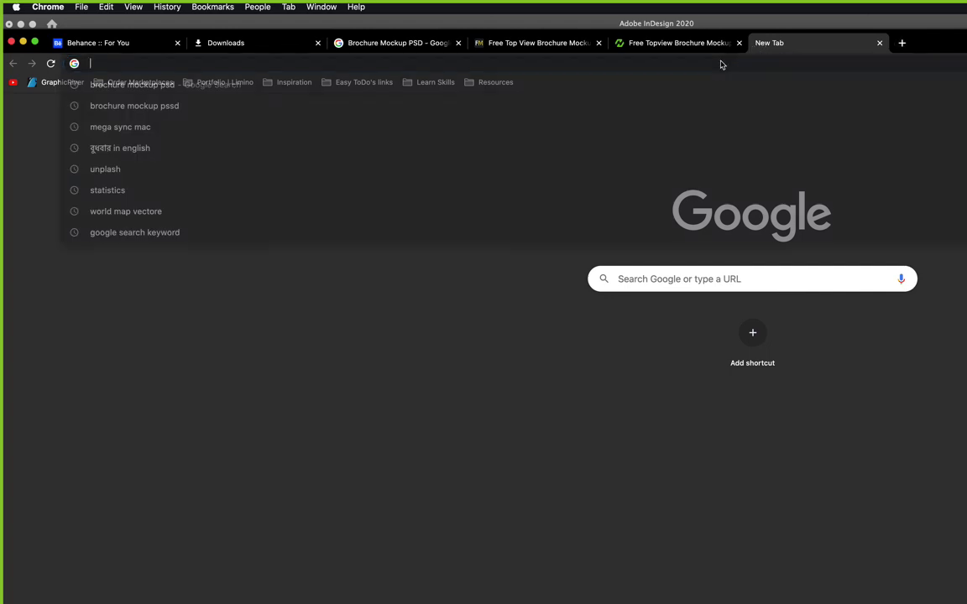
pyautogui.click(453, 298)
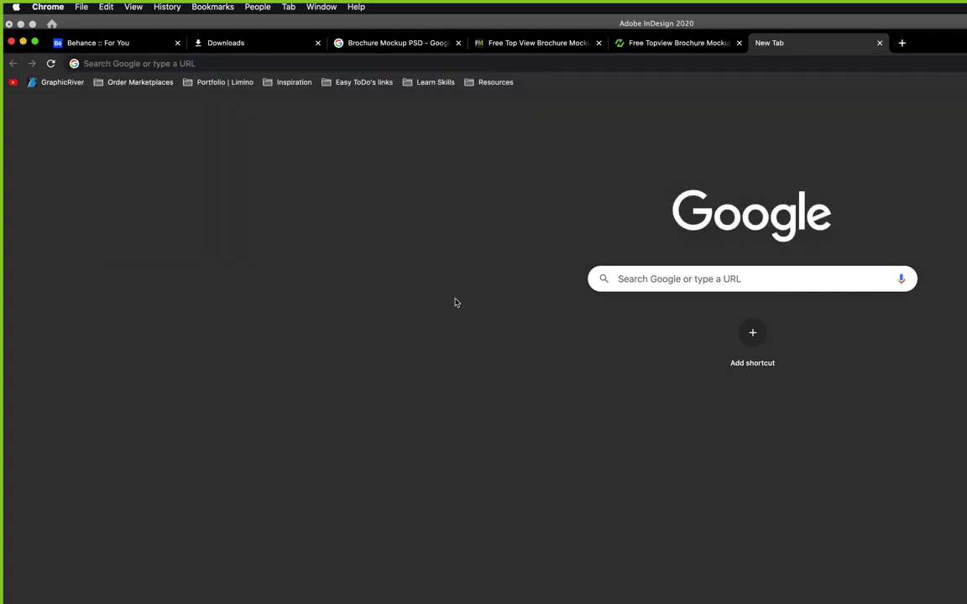
pyautogui.click(792, 68)
pyautogui.write('GFX')
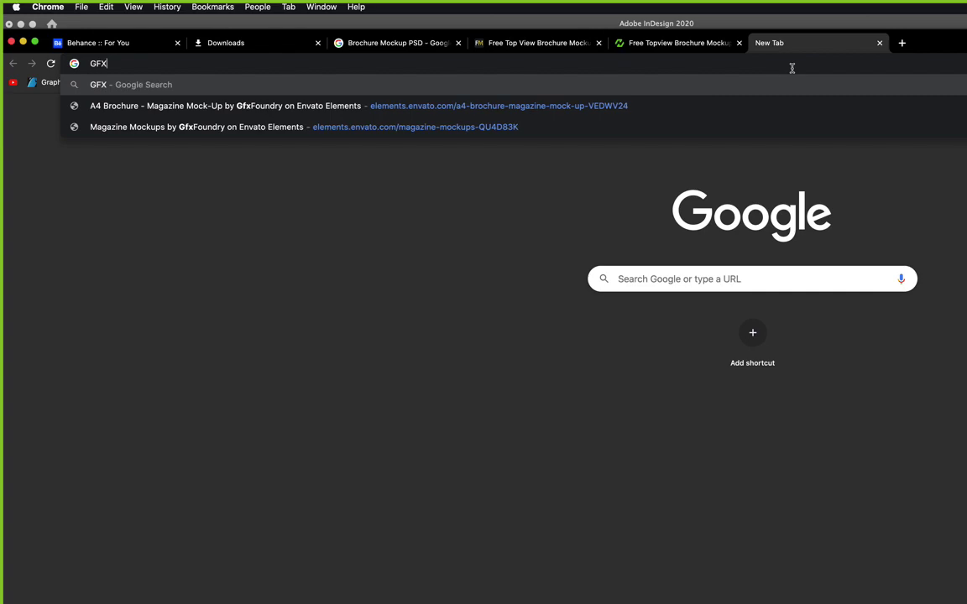
pyautogui.write(' PSD')
pyautogui.press('Return')
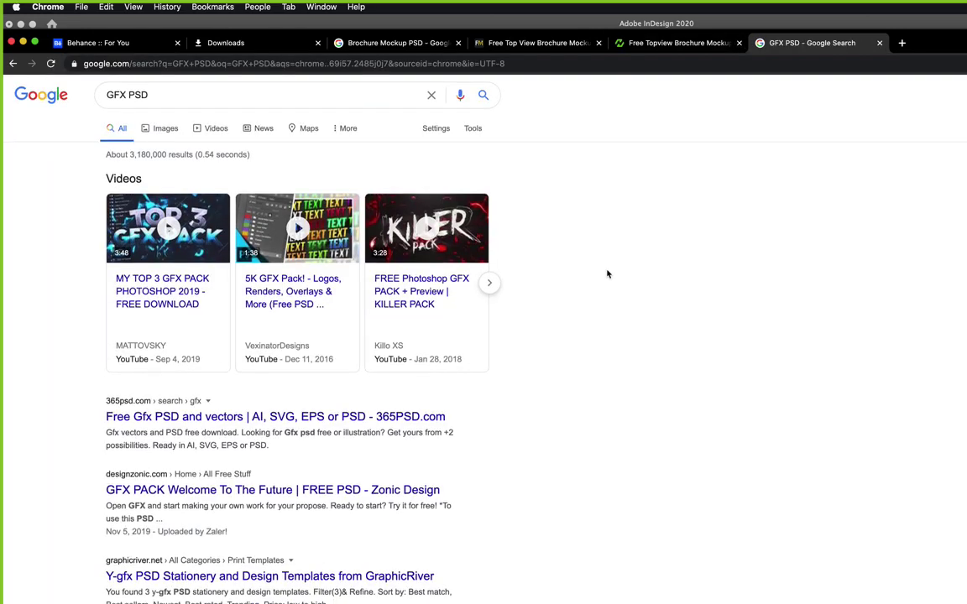
# Scroll through the GFX PSD results, then open another blank tab.
pyautogui.scroll(-5, 607, 274)
pyautogui.scroll(-5, 607, 274)
pyautogui.scroll(6, 607, 274)
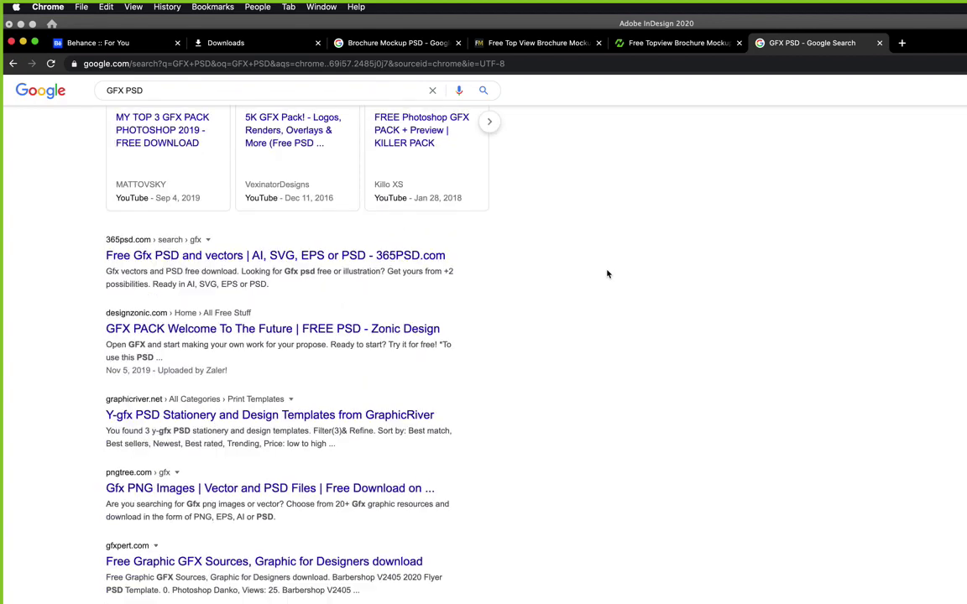
pyautogui.scroll(4, 607, 274)
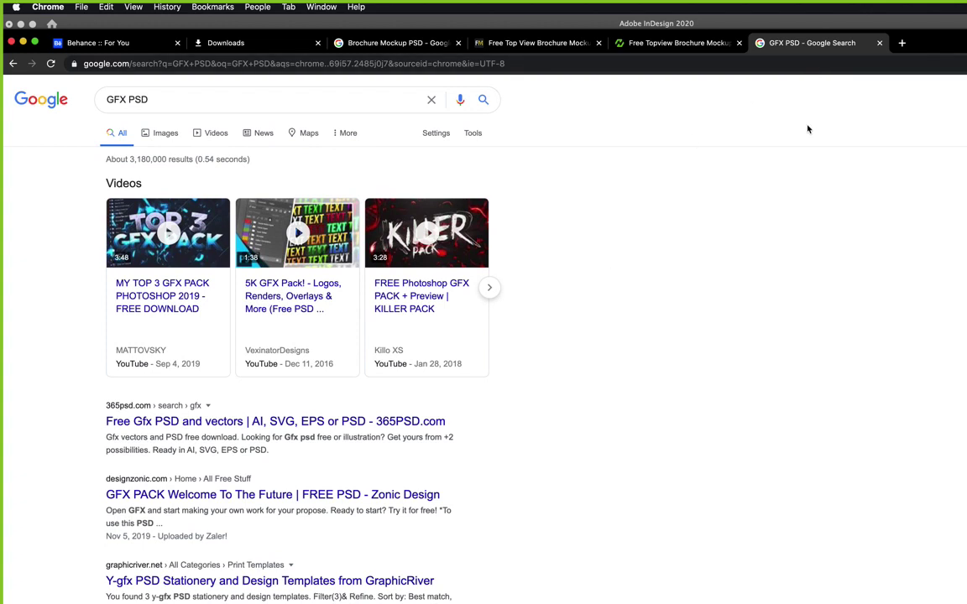
pyautogui.click(902, 42)
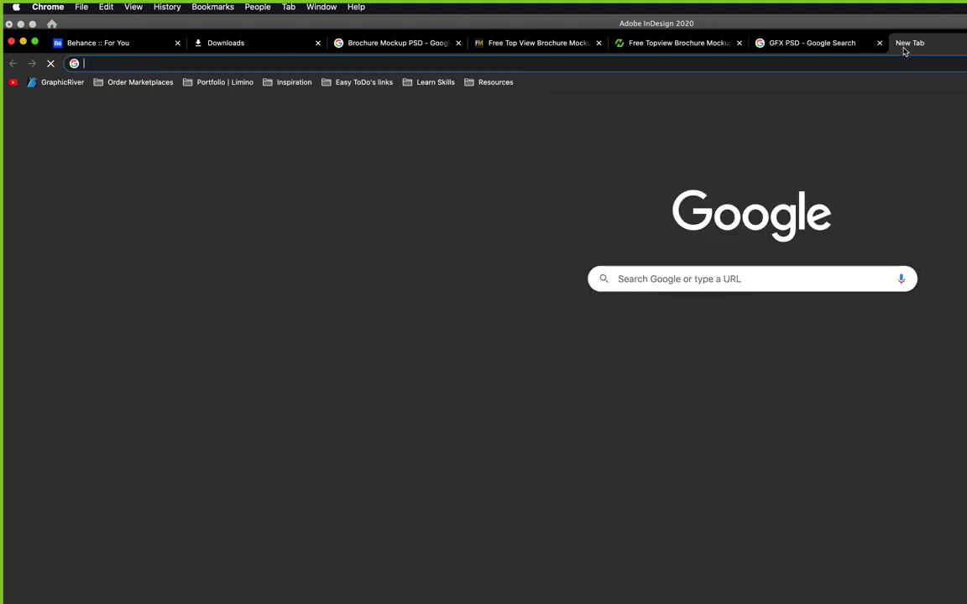
# Load psdkeys.com from the address bar suggestion for 'psdkeys'.
pyautogui.write('psdkeys')
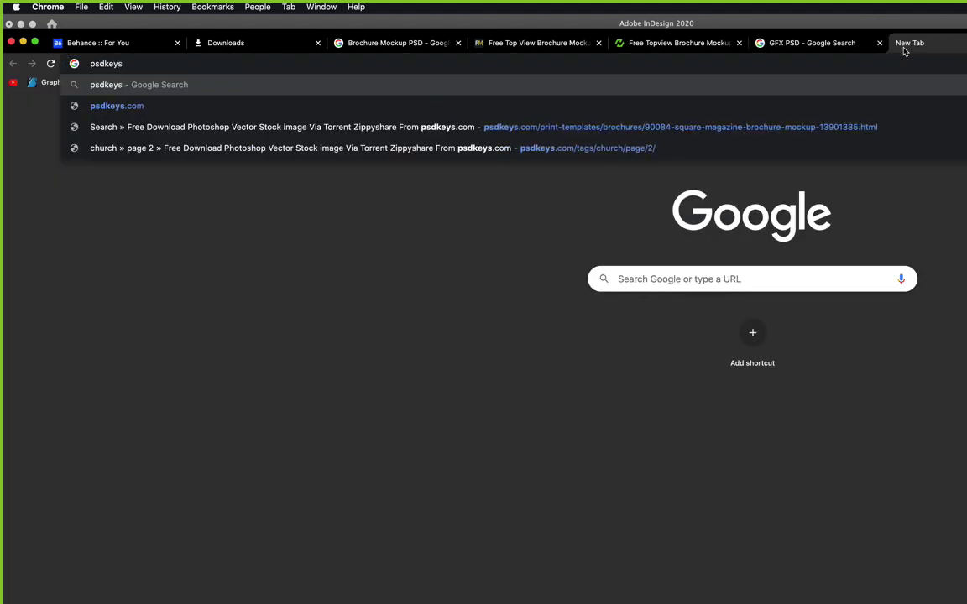
pyautogui.press('Down')
pyautogui.press('Return')
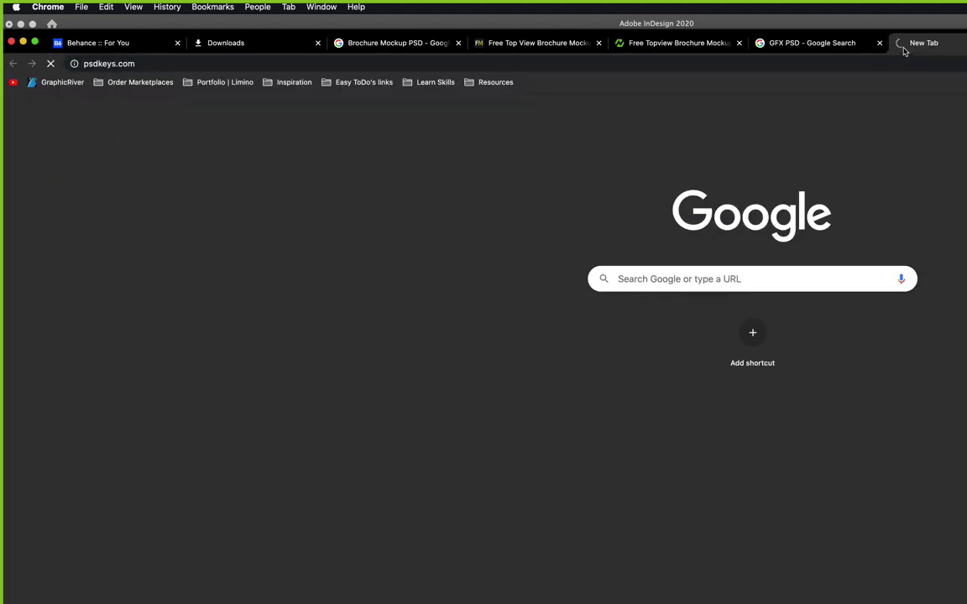
pyautogui.click(798, 44)
pyautogui.click(933, 43)
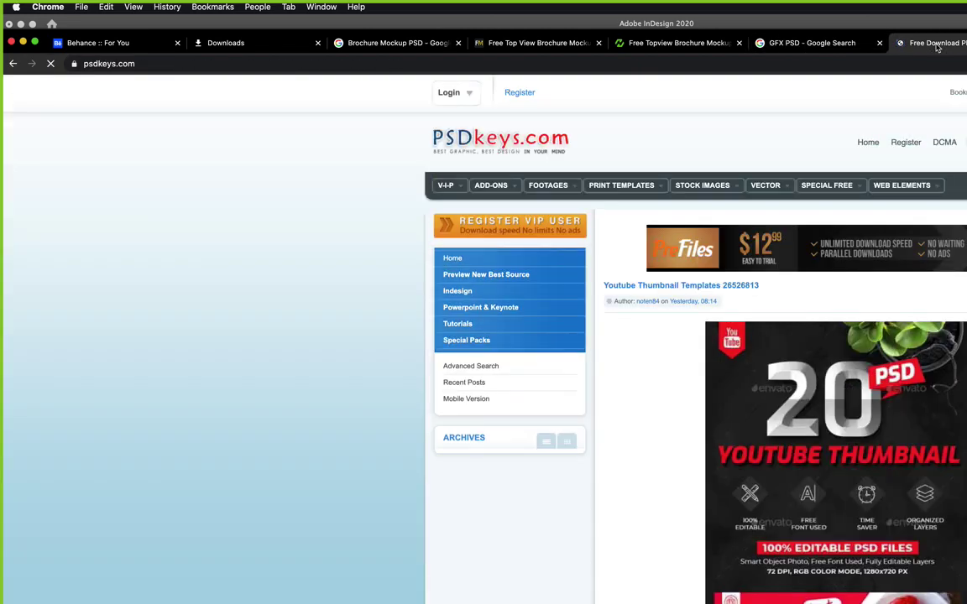
# Browse the psdkeys.com homepage and run a site search for 'brochure mockup'.
pyautogui.scroll(-12, 750, 376)
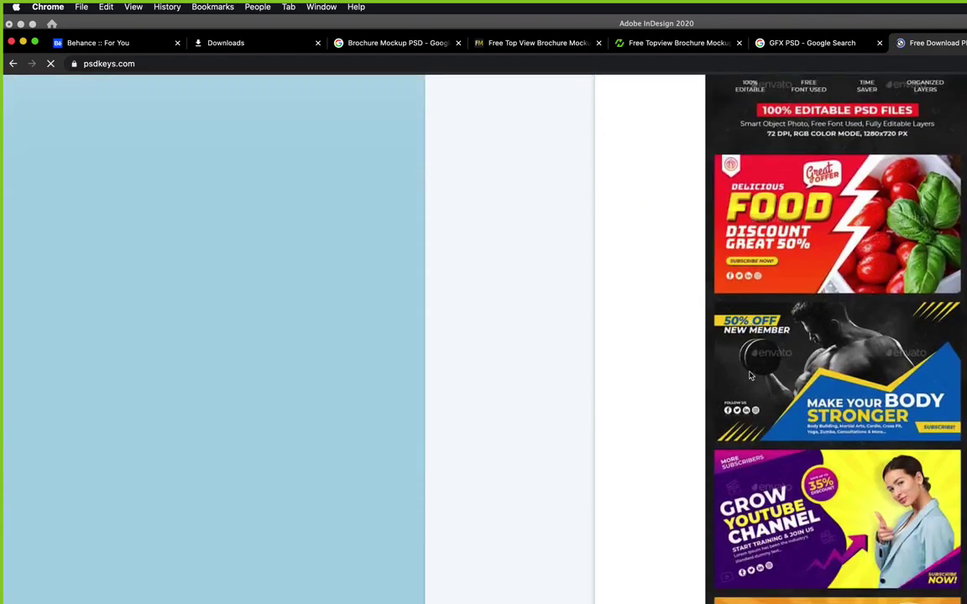
pyautogui.scroll(10, 750, 376)
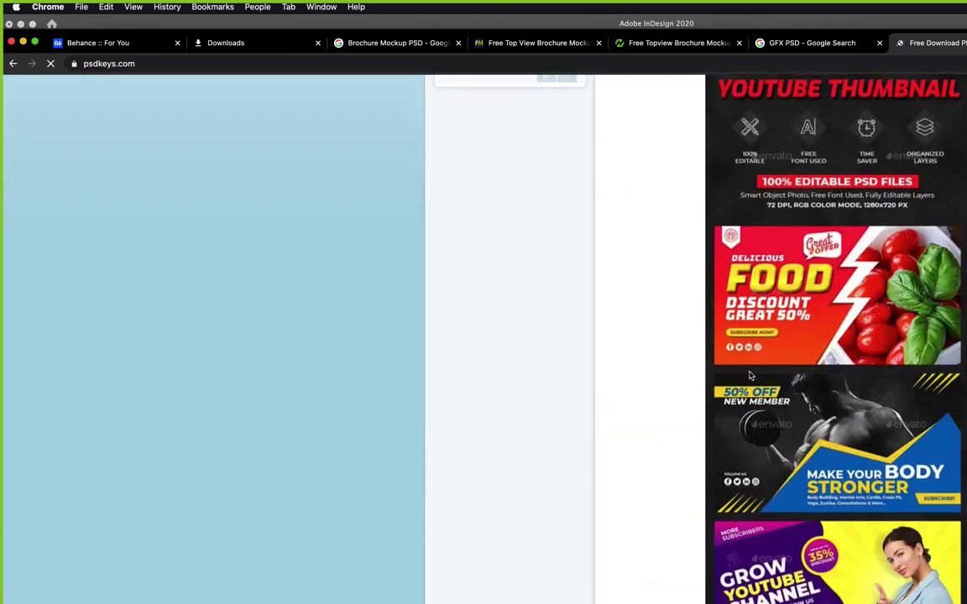
pyautogui.scroll(-8, 751, 375)
pyautogui.scroll(-5, 752, 375)
pyautogui.scroll(15, 751, 376)
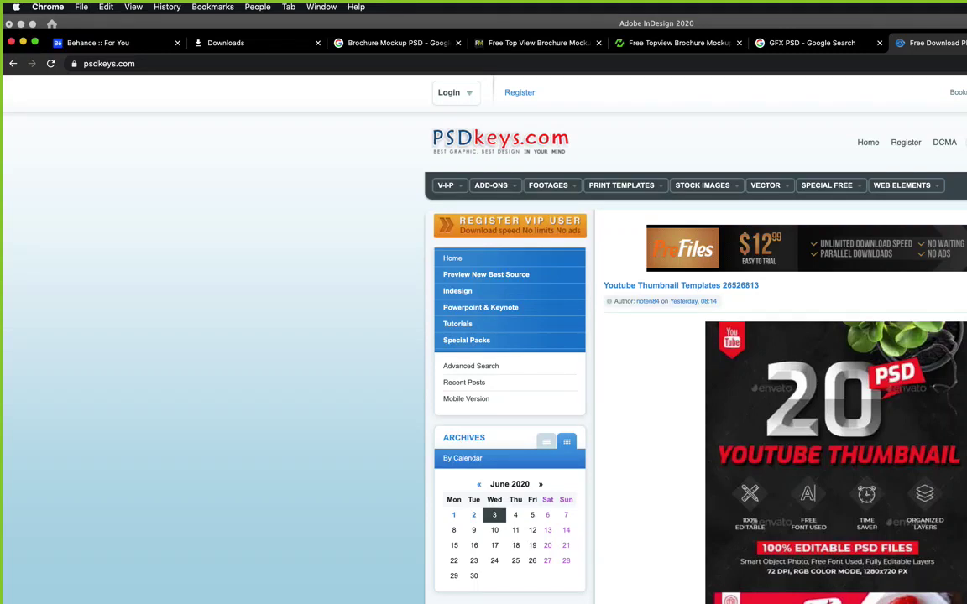
pyautogui.press('super+r')
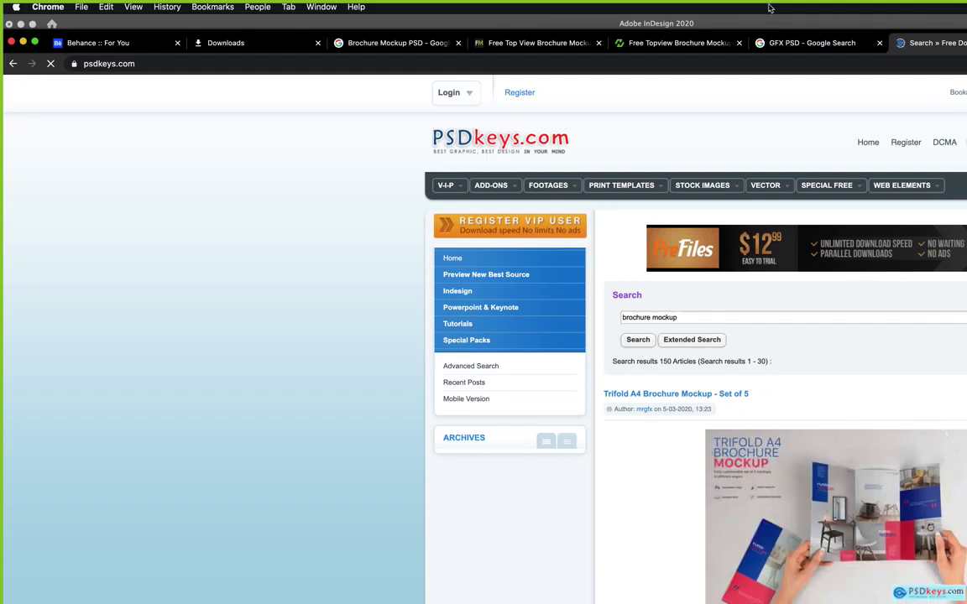
# Scroll through the first page of 'brochure mockup' results and go to results 31–60.
pyautogui.scroll(-10, 588, 335)
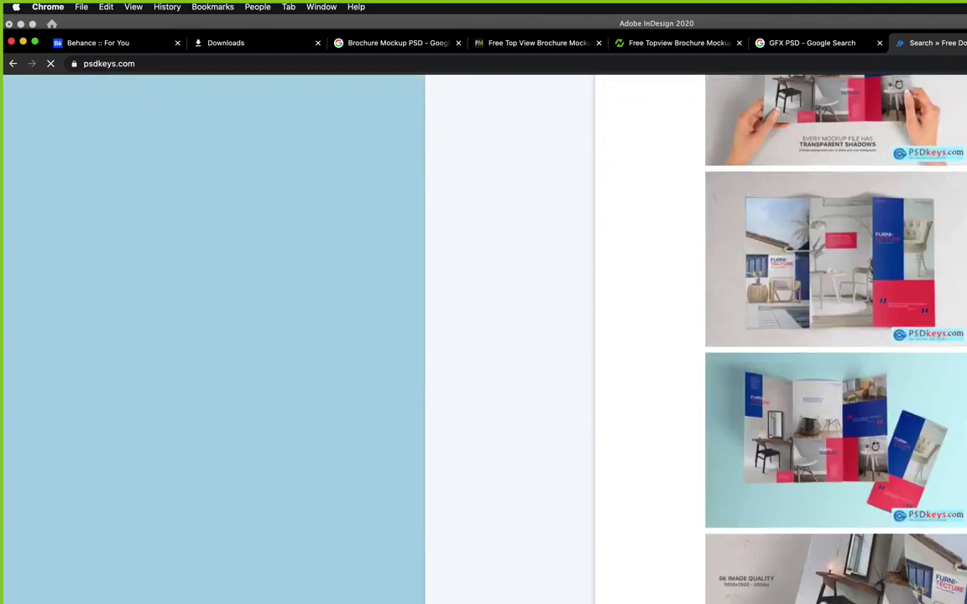
pyautogui.scroll(-15, 835, 335)
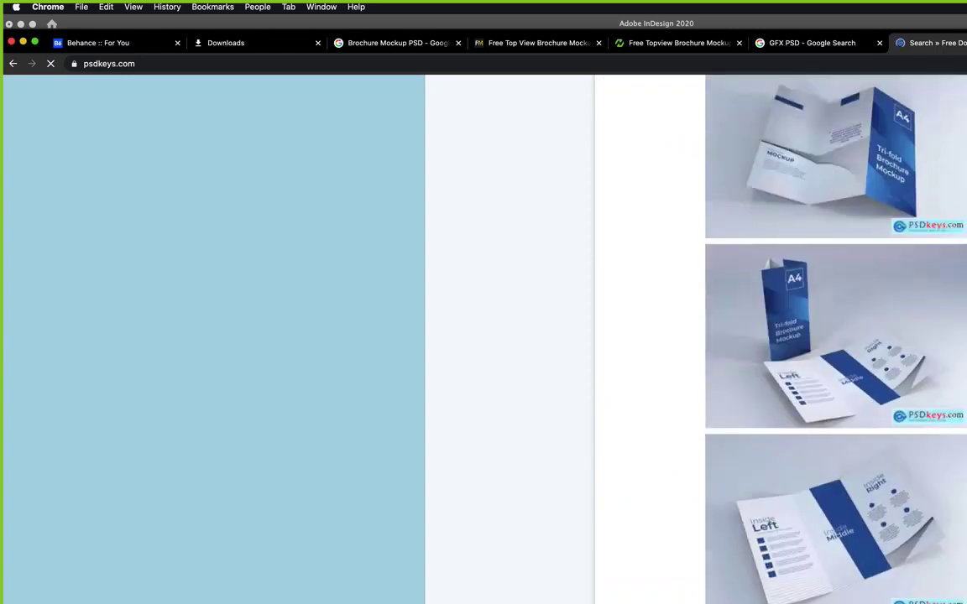
pyautogui.scroll(-15, 835, 336)
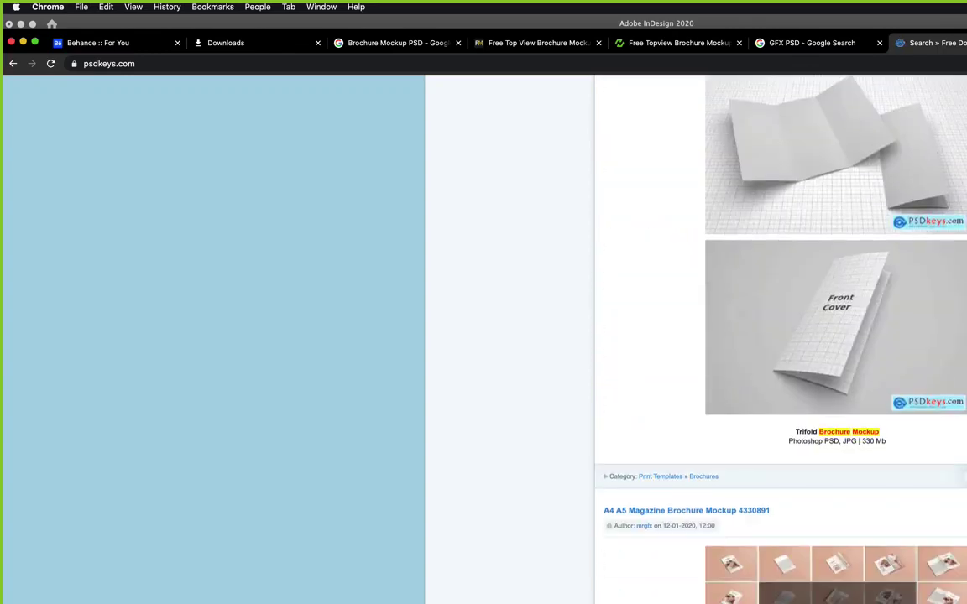
pyautogui.scroll(-10, 836, 336)
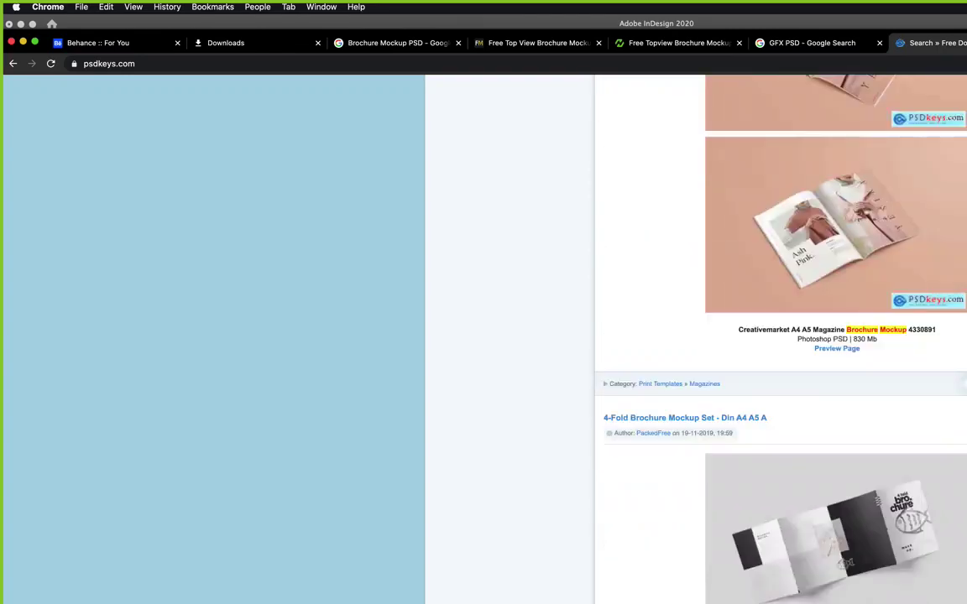
pyautogui.scroll(-10, 835, 336)
pyautogui.scroll(-15, 835, 336)
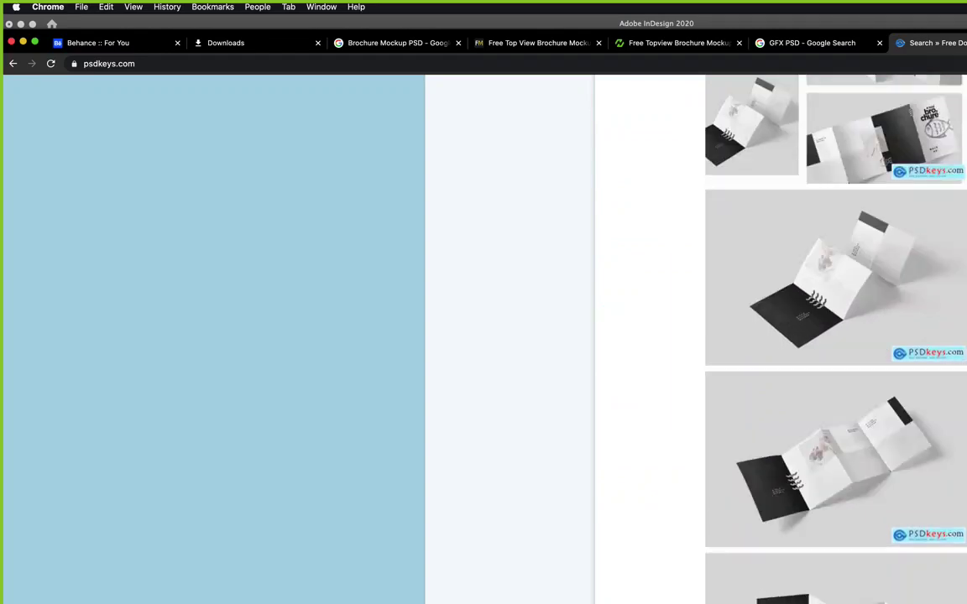
pyautogui.scroll(-15, 835, 336)
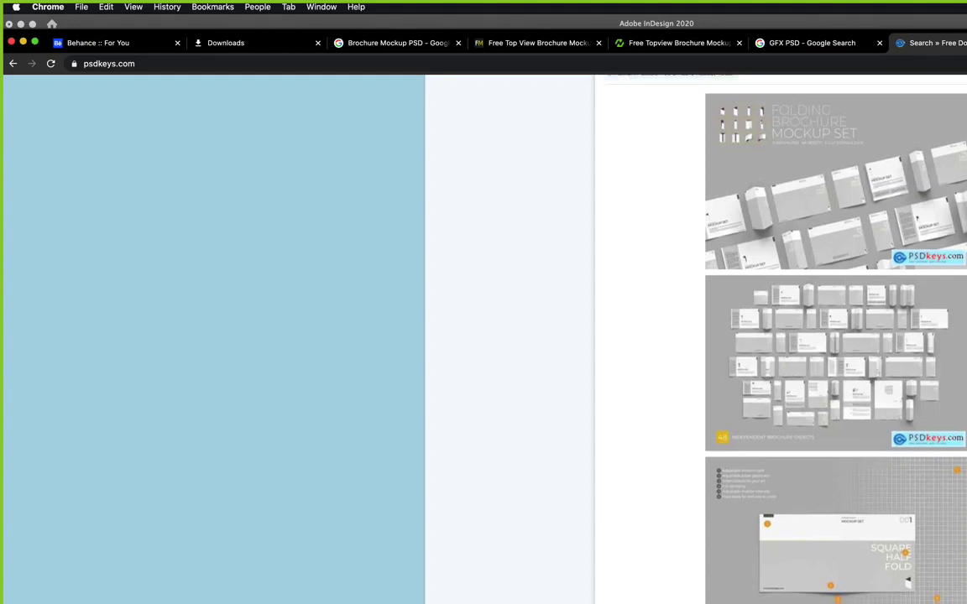
pyautogui.scroll(-7, 835, 336)
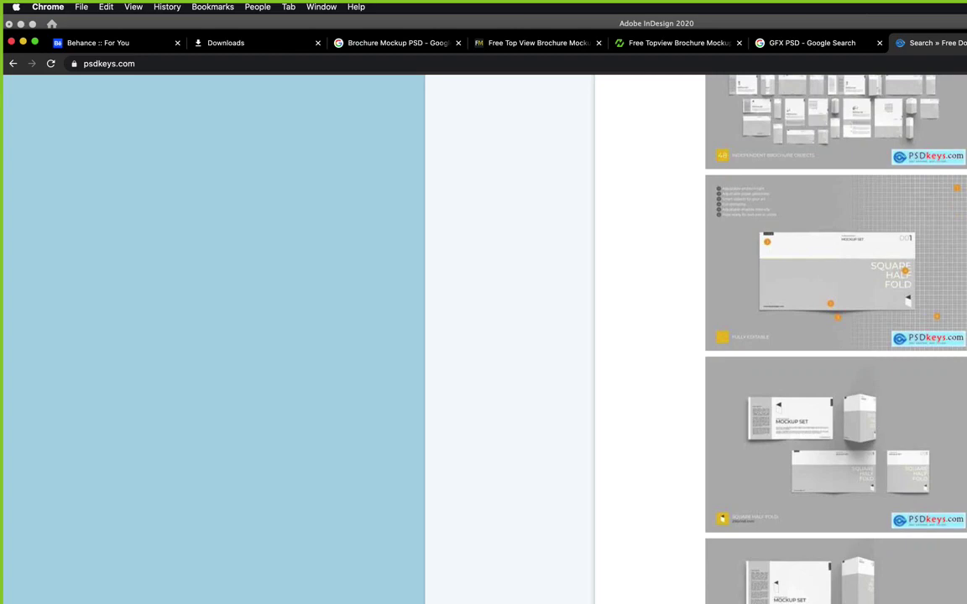
pyautogui.scroll(-20, 836, 336)
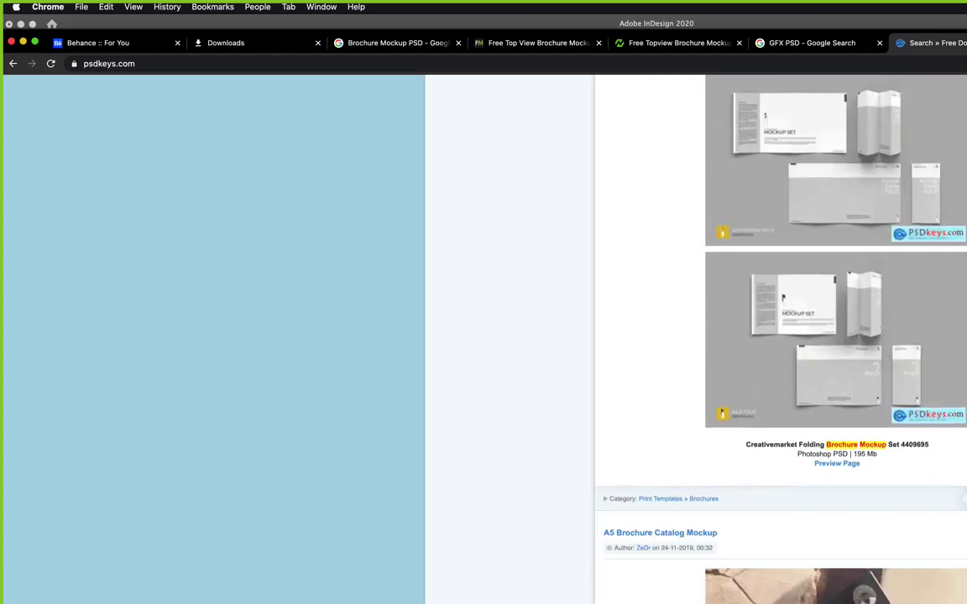
pyautogui.scroll(-2, 835, 336)
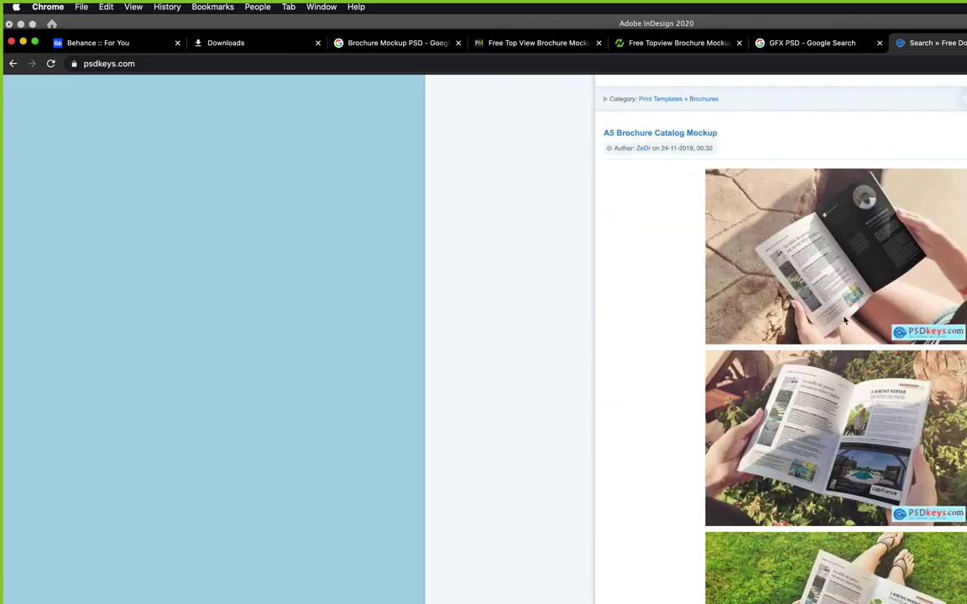
pyautogui.scroll(-20, 905, 437)
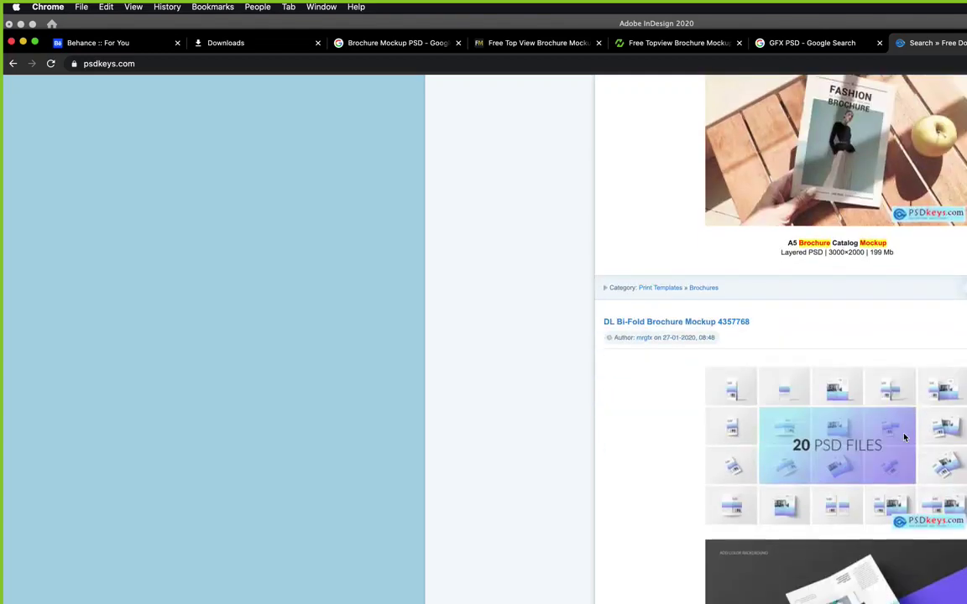
pyautogui.scroll(-20, 905, 436)
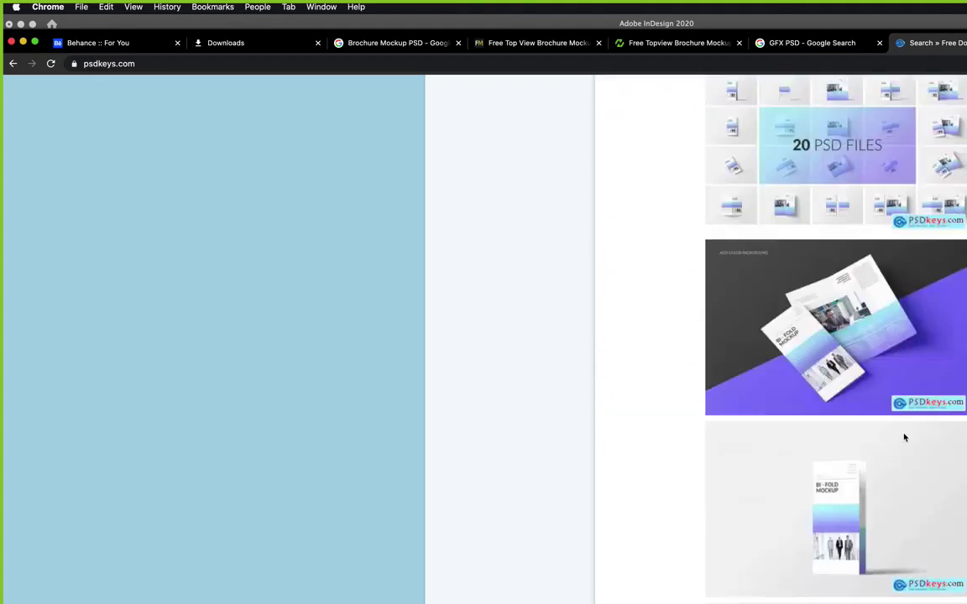
pyautogui.scroll(-20, 905, 436)
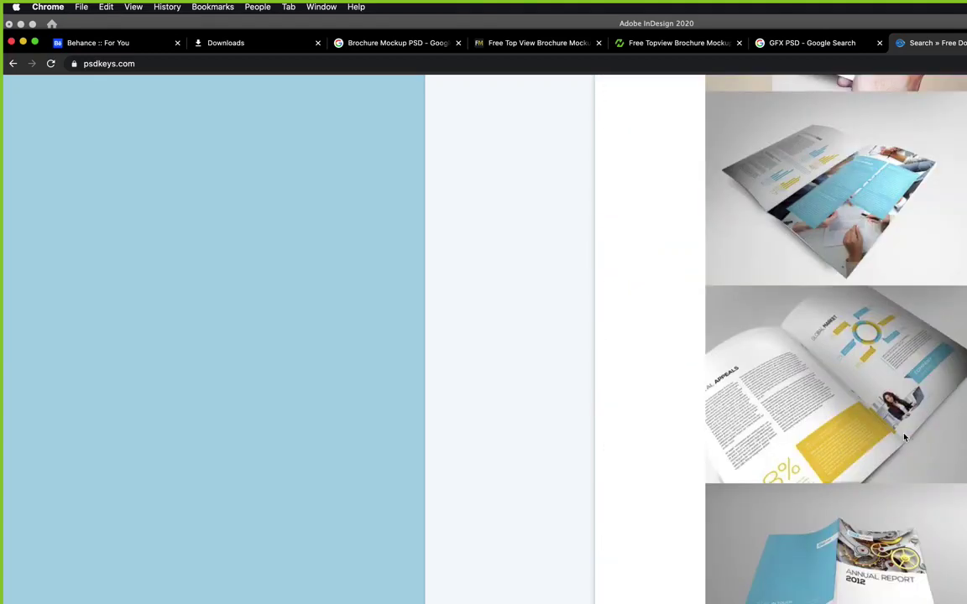
pyautogui.scroll(-20, 904, 436)
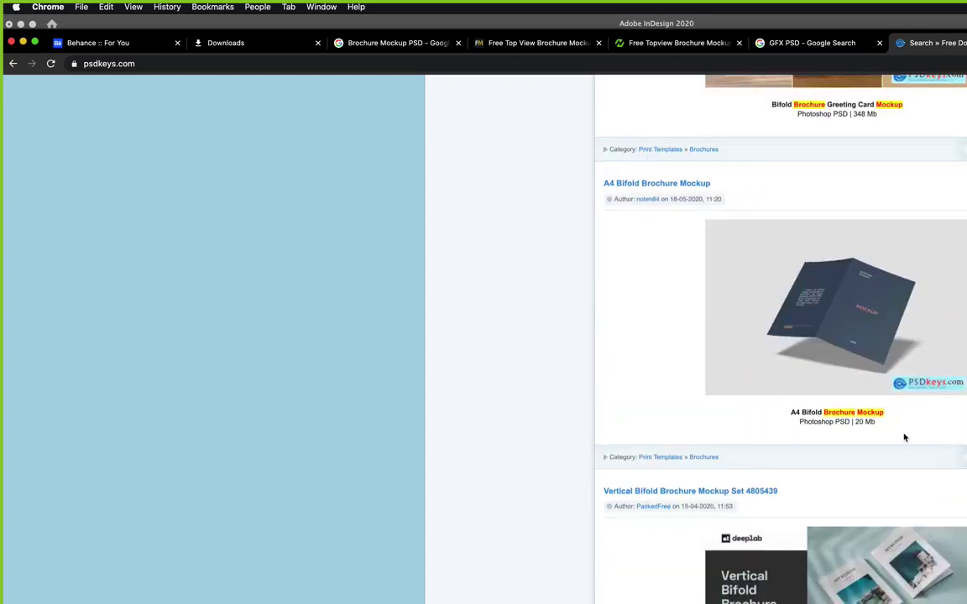
pyautogui.scroll(-2, 905, 436)
pyautogui.scroll(-4, 905, 437)
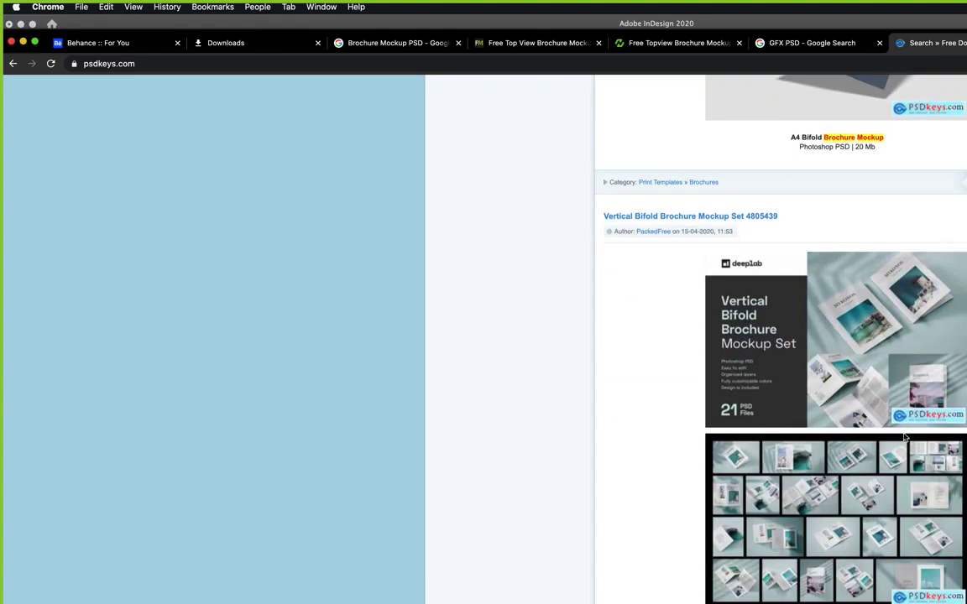
pyautogui.scroll(-20, 818, 533)
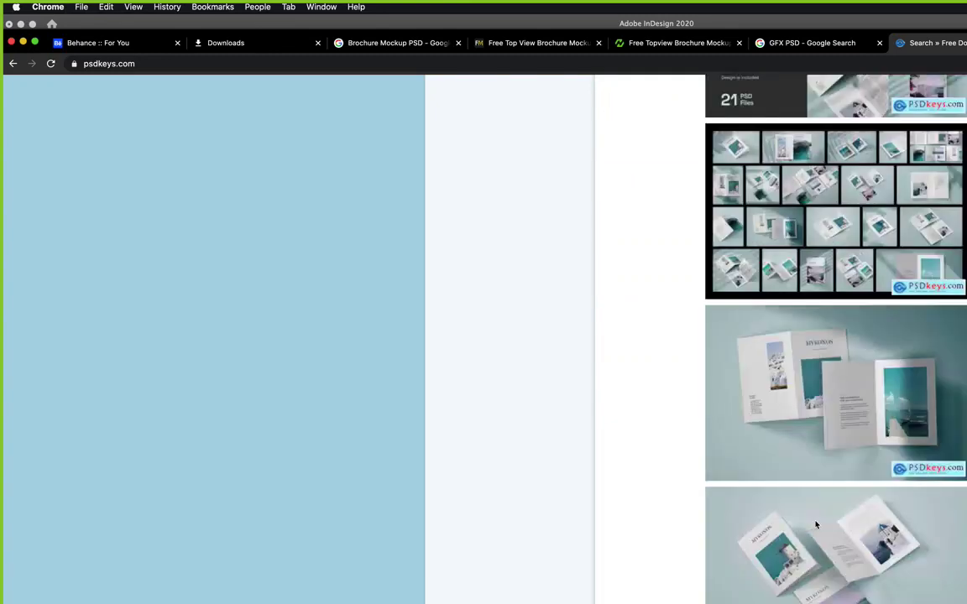
pyautogui.scroll(3, 816, 524)
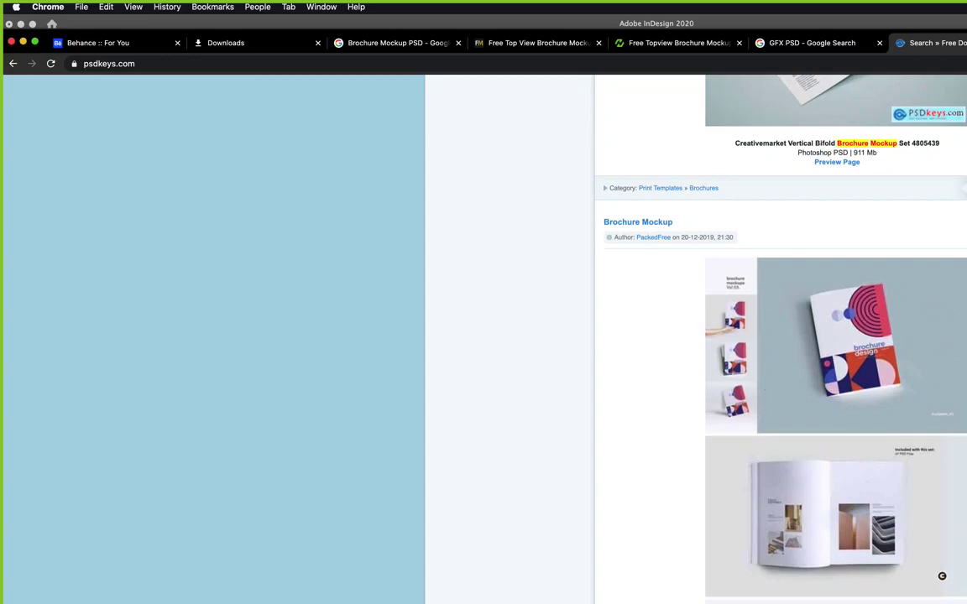
pyautogui.scroll(-12, 764, 387)
pyautogui.scroll(-12, 835, 340)
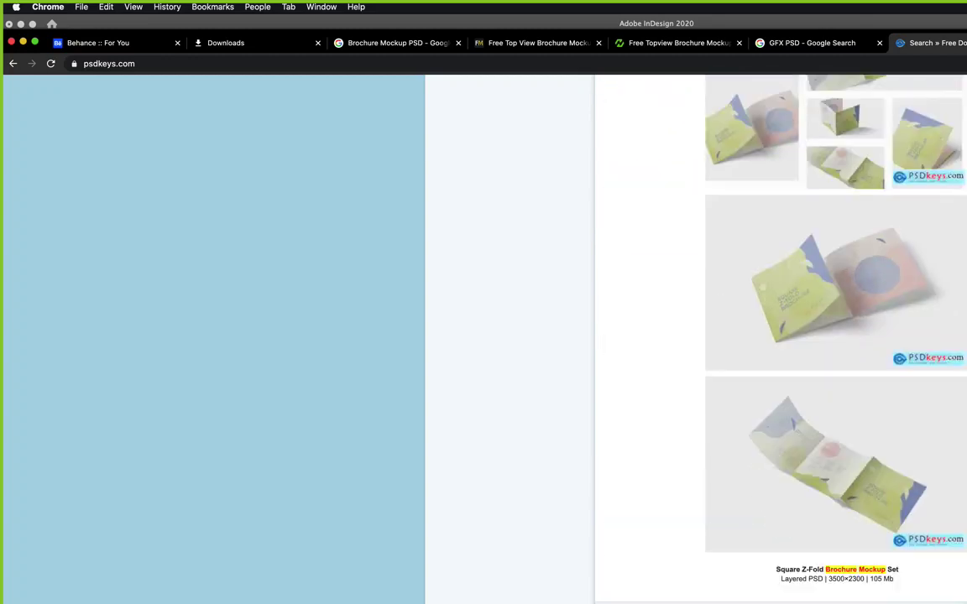
pyautogui.scroll(-14, 834, 324)
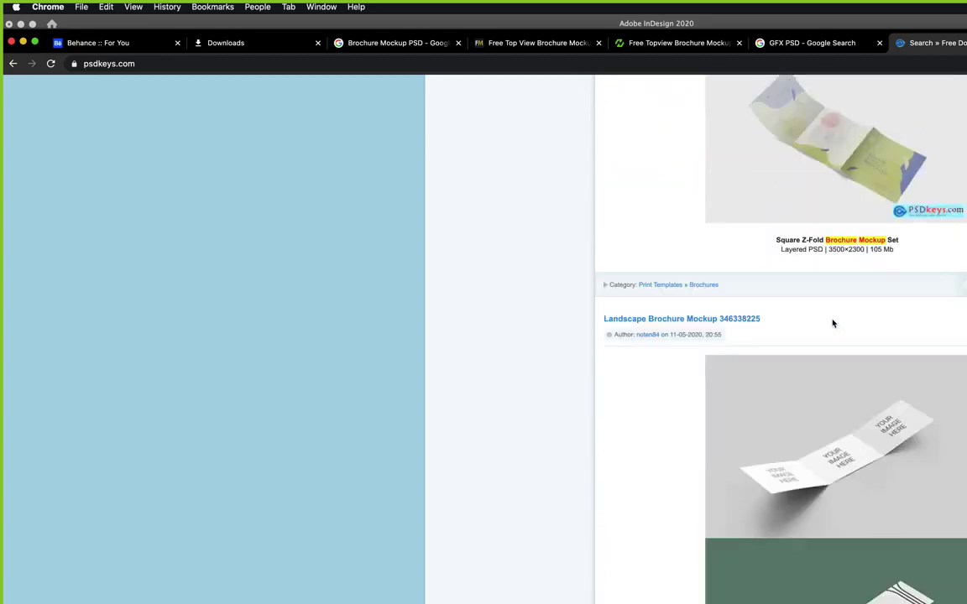
pyautogui.scroll(-10, 832, 323)
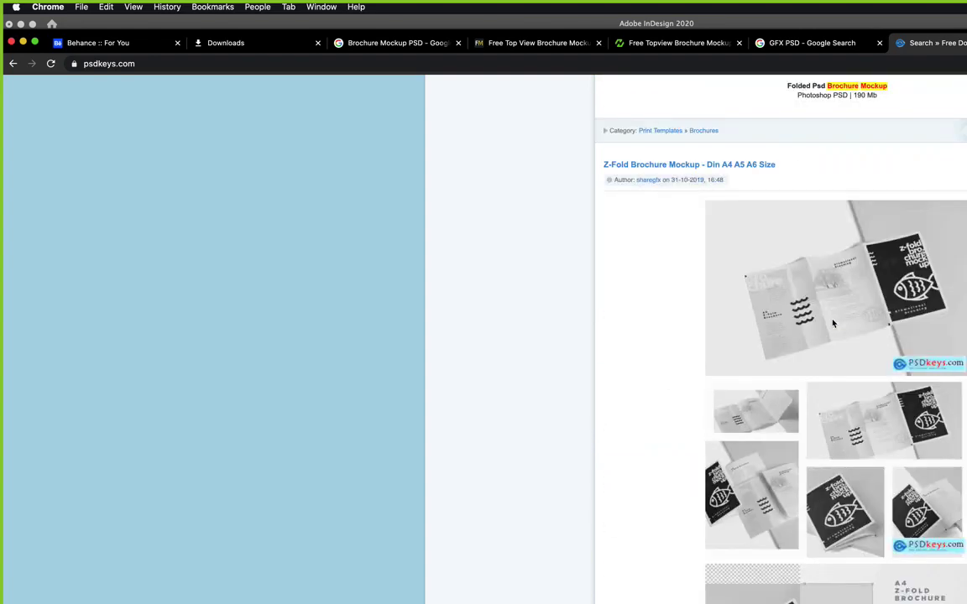
pyautogui.scroll(-20, 833, 323)
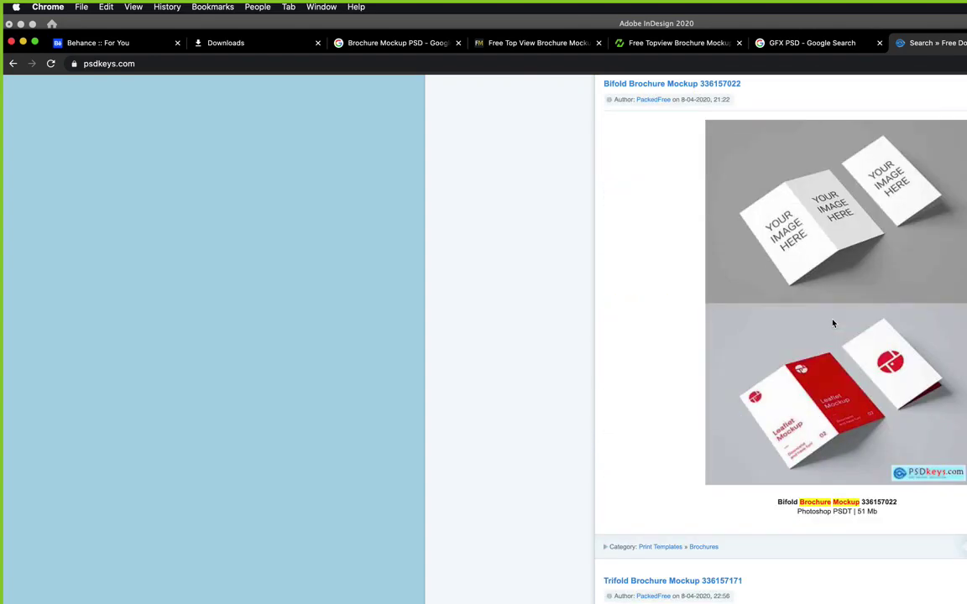
pyautogui.scroll(-20, 833, 324)
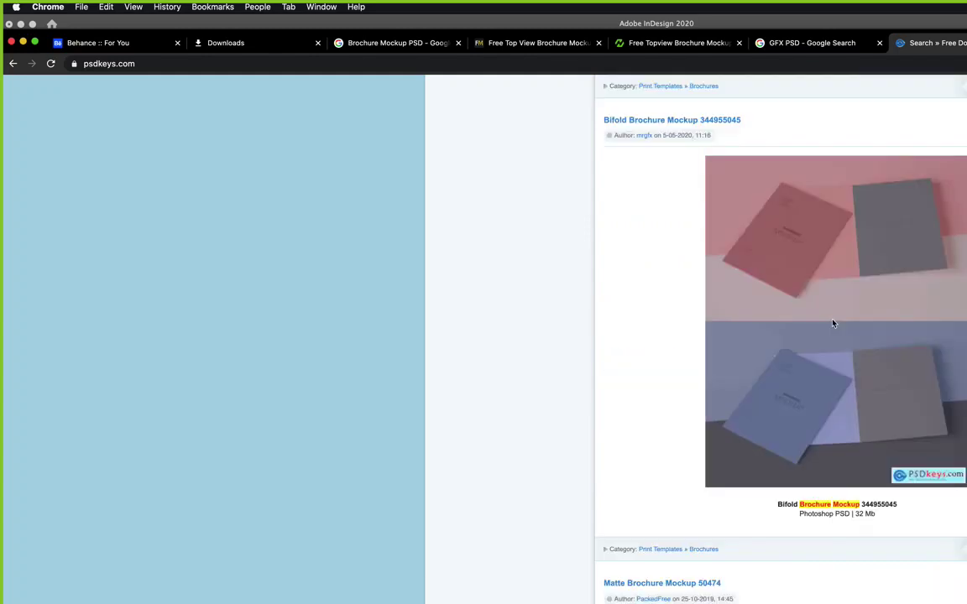
pyautogui.scroll(-18, 833, 323)
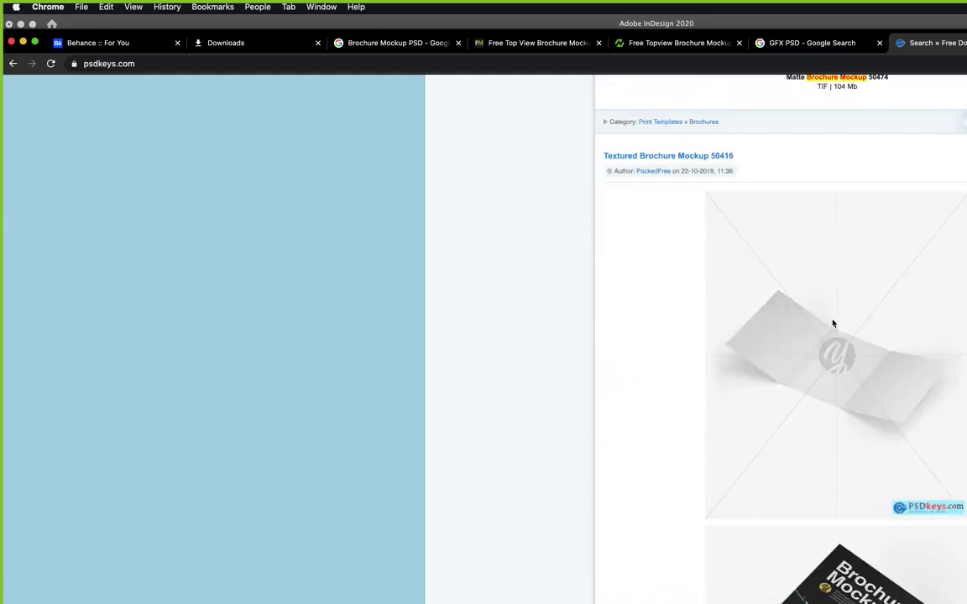
pyautogui.scroll(-20, 832, 323)
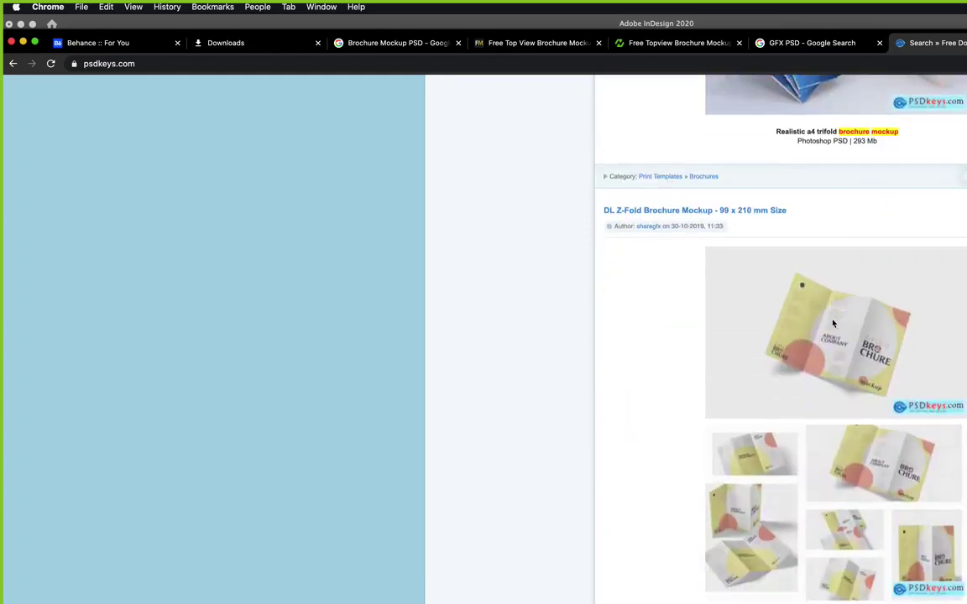
pyautogui.scroll(-15, 833, 323)
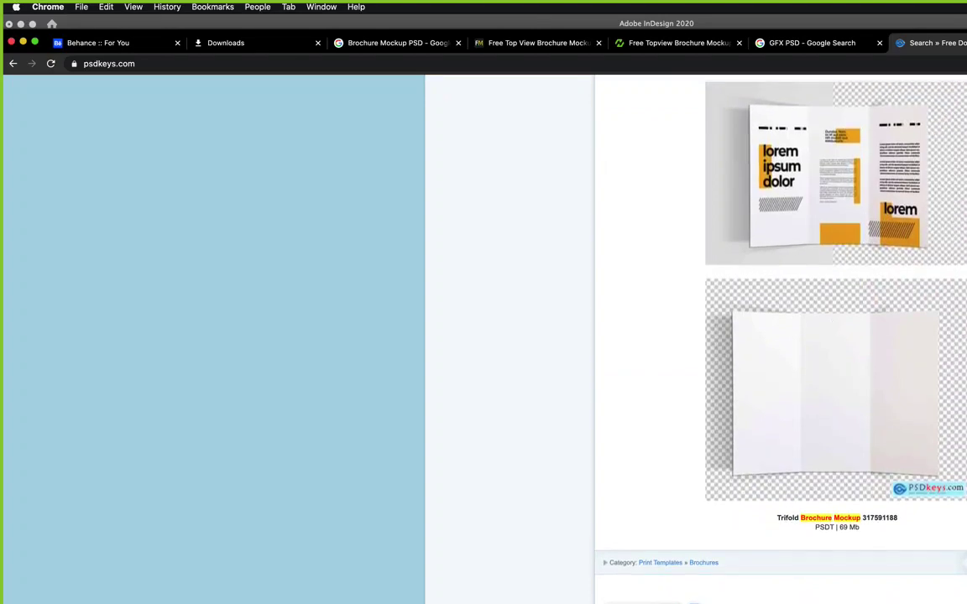
pyautogui.click(557, 537)
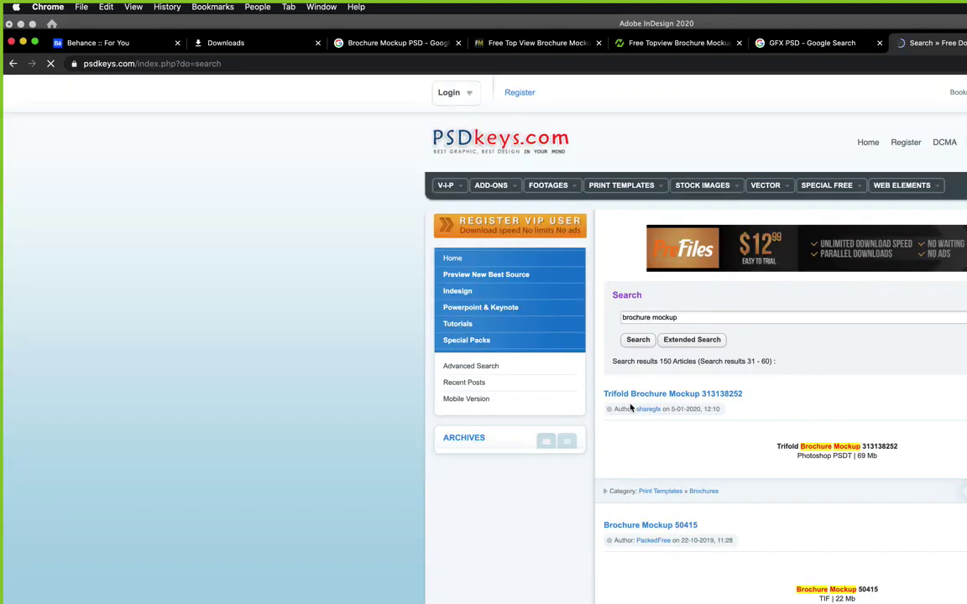
# Scroll through the second page of brochure mockup results.
pyautogui.scroll(-10, 631, 407)
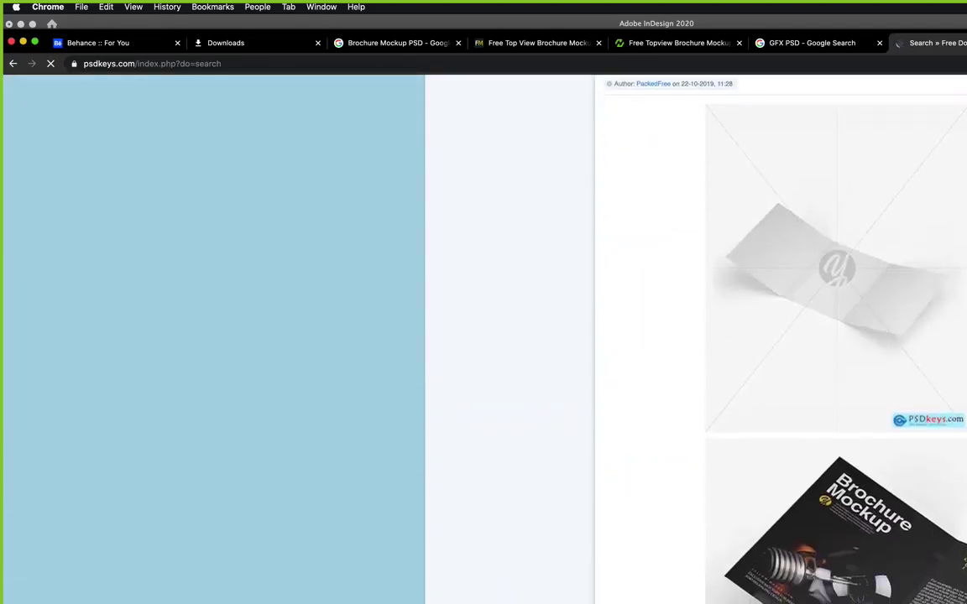
pyautogui.scroll(-20, 780, 336)
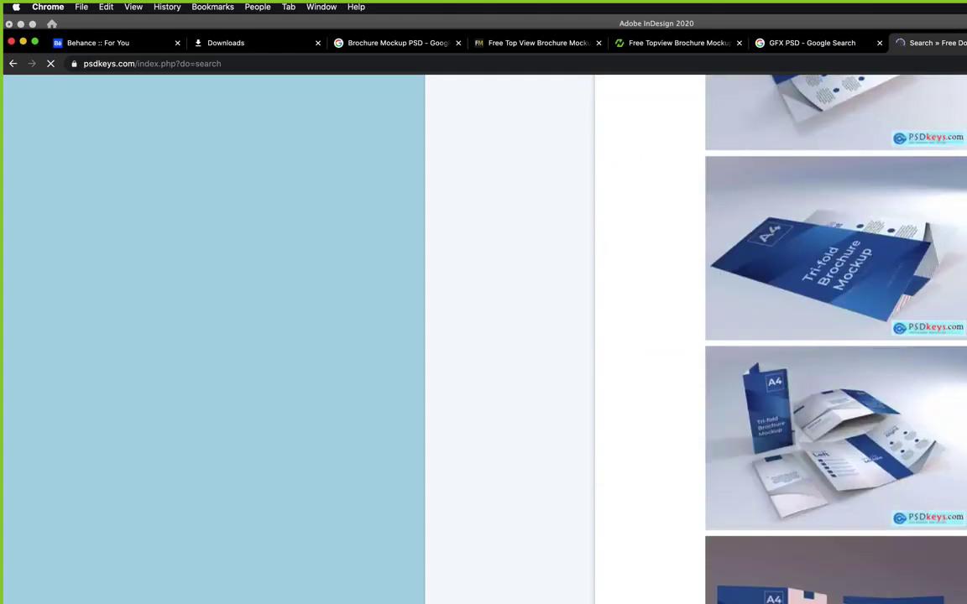
pyautogui.scroll(-15, 781, 335)
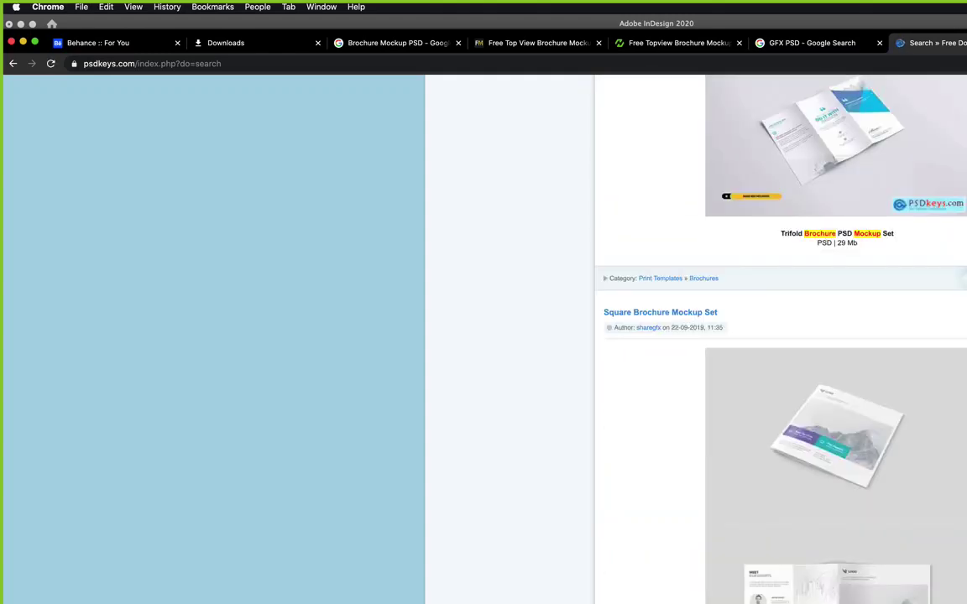
pyautogui.scroll(-20, 780, 336)
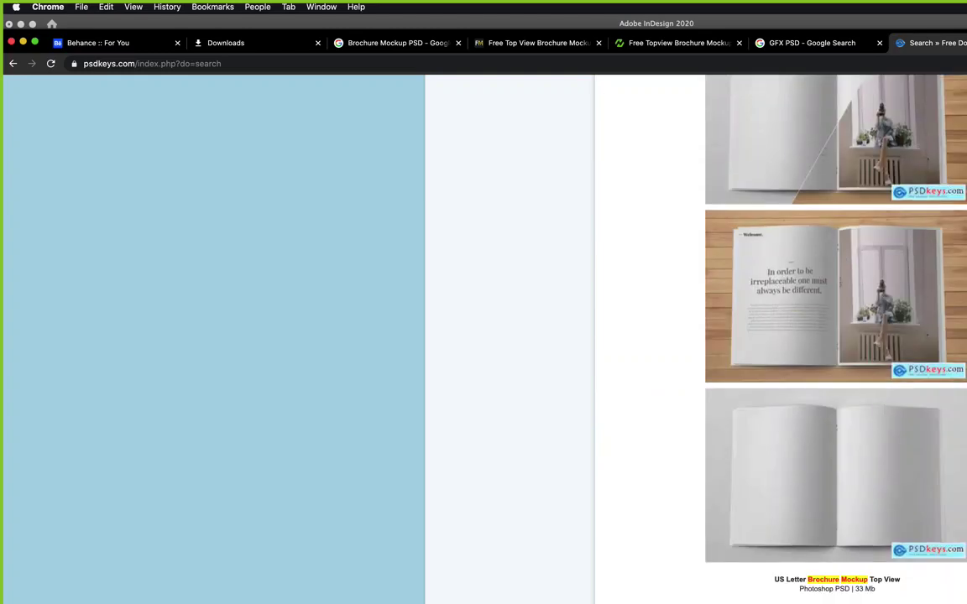
pyautogui.scroll(-20, 781, 336)
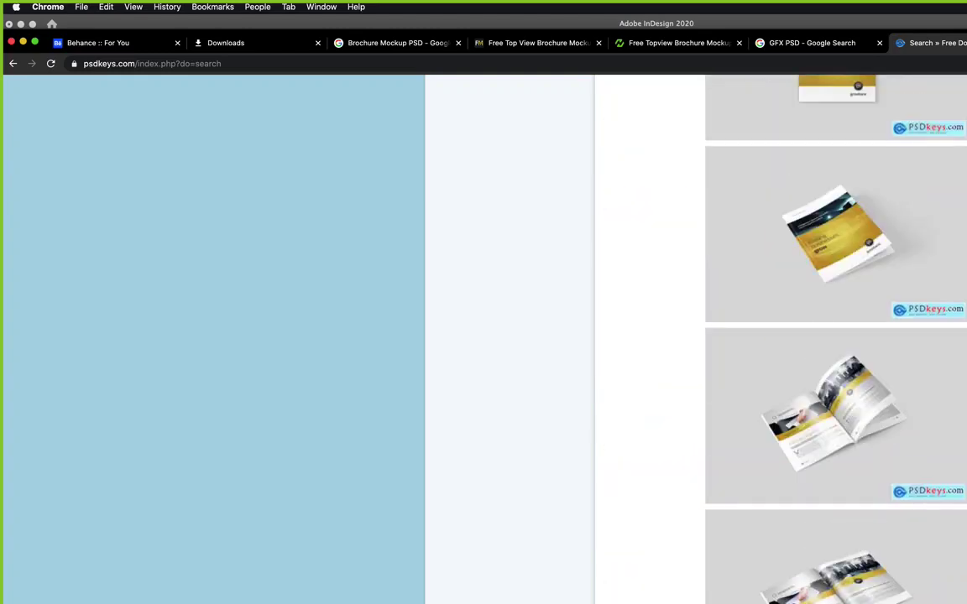
pyautogui.scroll(-20, 781, 335)
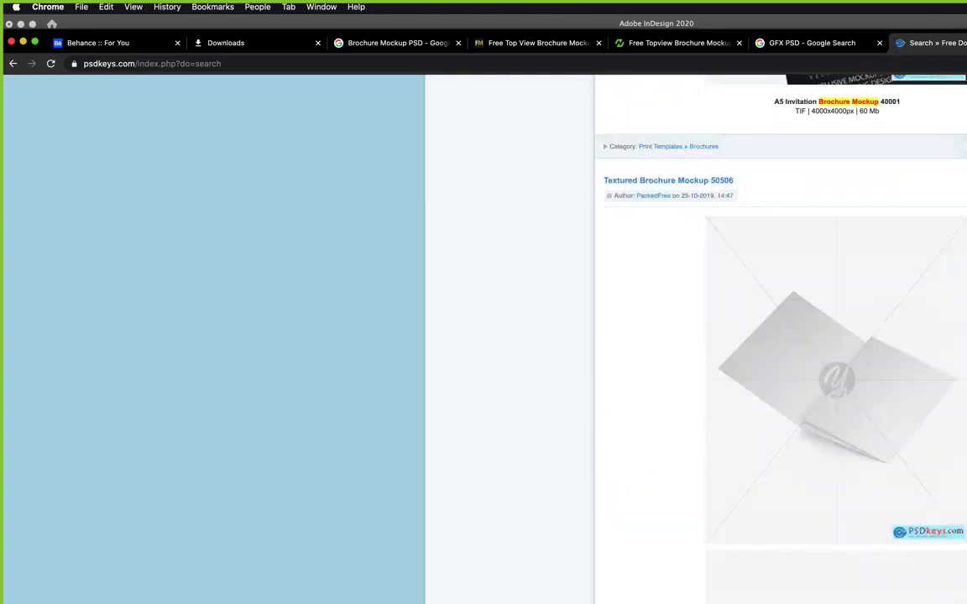
pyautogui.scroll(-20, 781, 336)
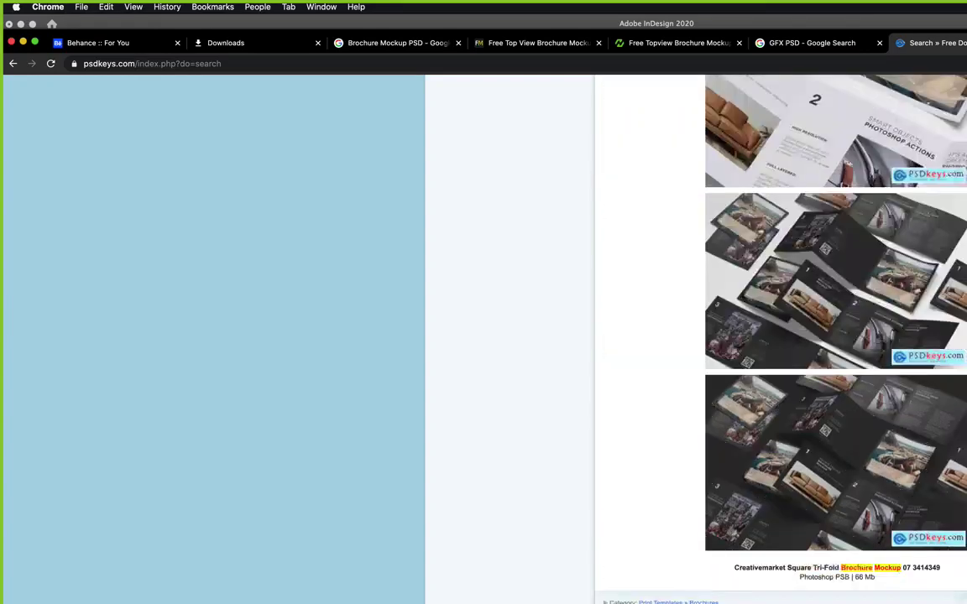
pyautogui.scroll(-20, 781, 336)
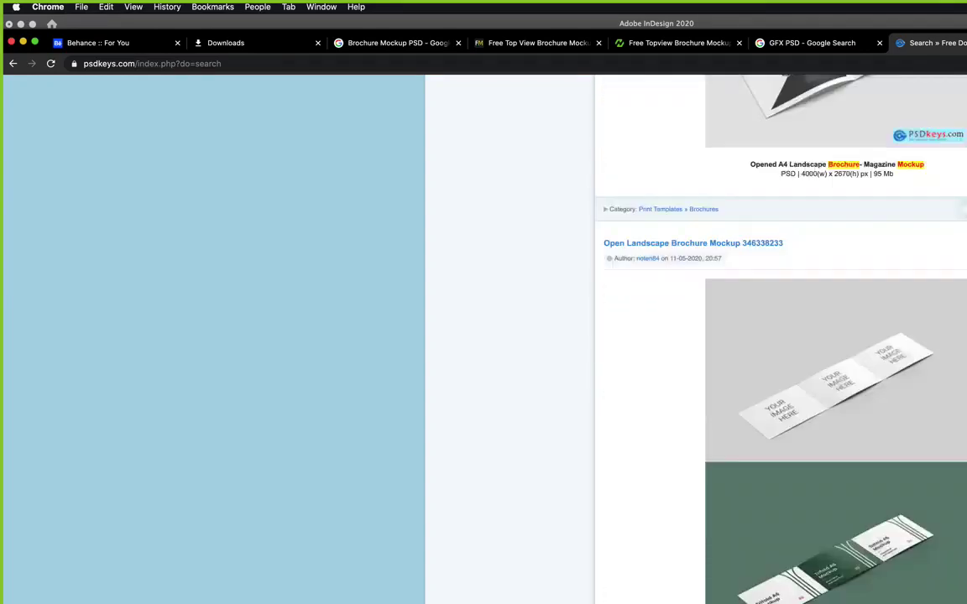
pyautogui.scroll(-20, 781, 336)
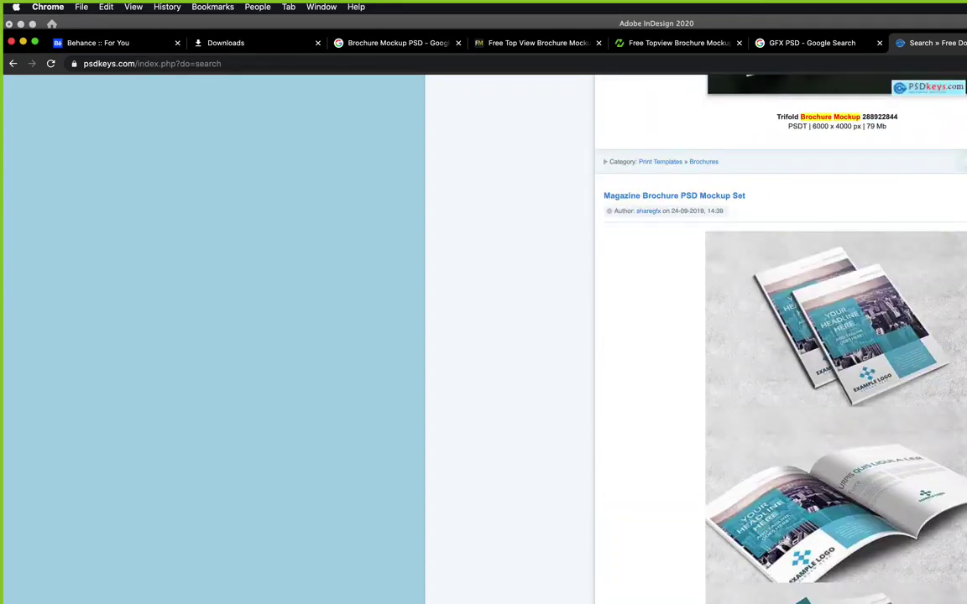
pyautogui.scroll(-10, 781, 336)
pyautogui.scroll(-20, 781, 336)
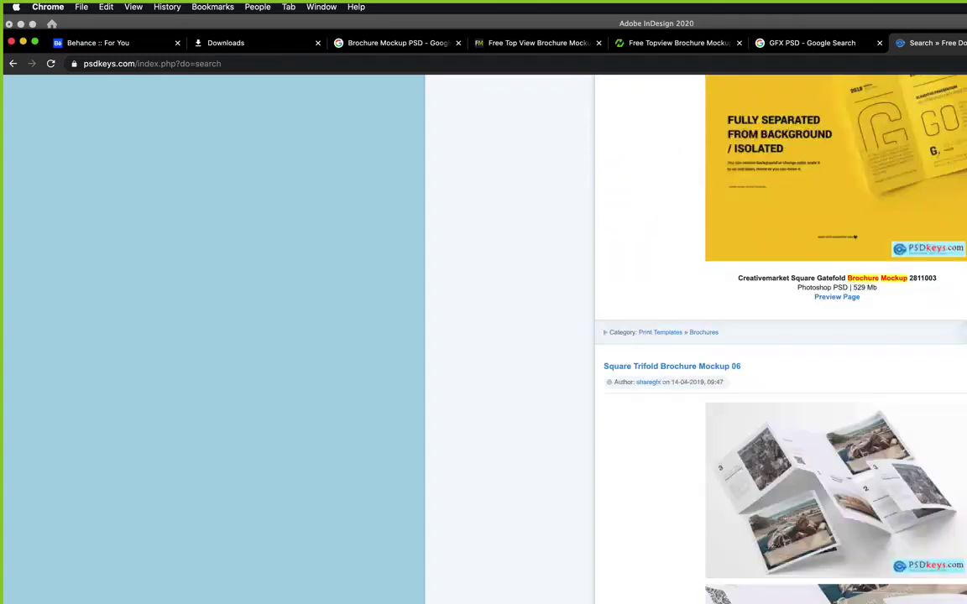
pyautogui.scroll(-20, 781, 336)
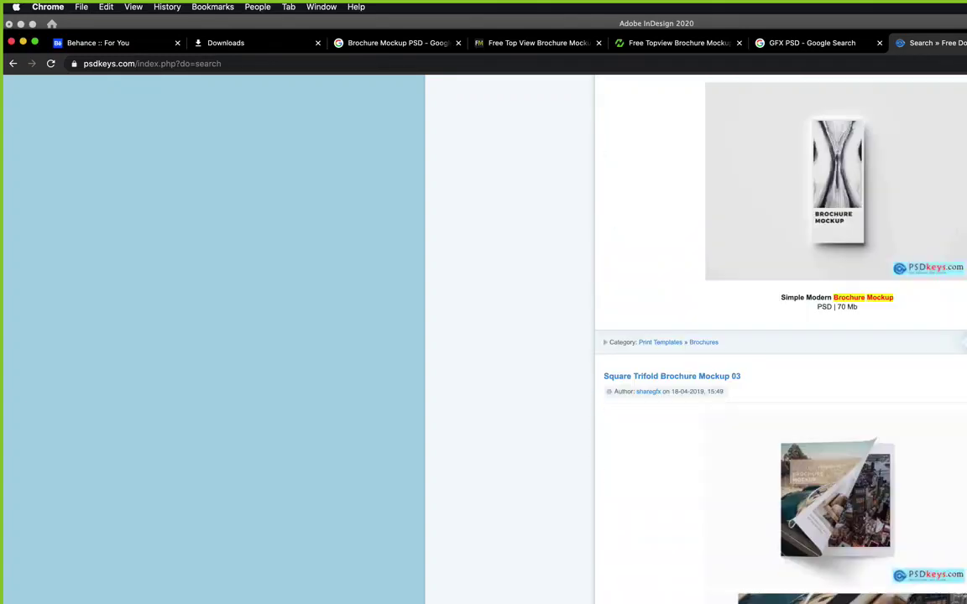
pyautogui.scroll(1, 781, 336)
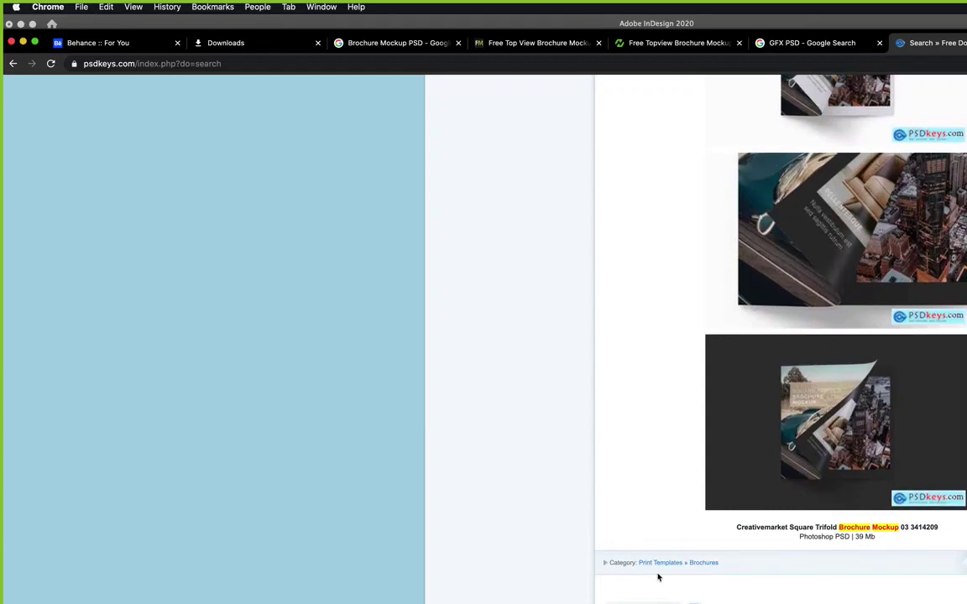
pyautogui.scroll(15, 780, 336)
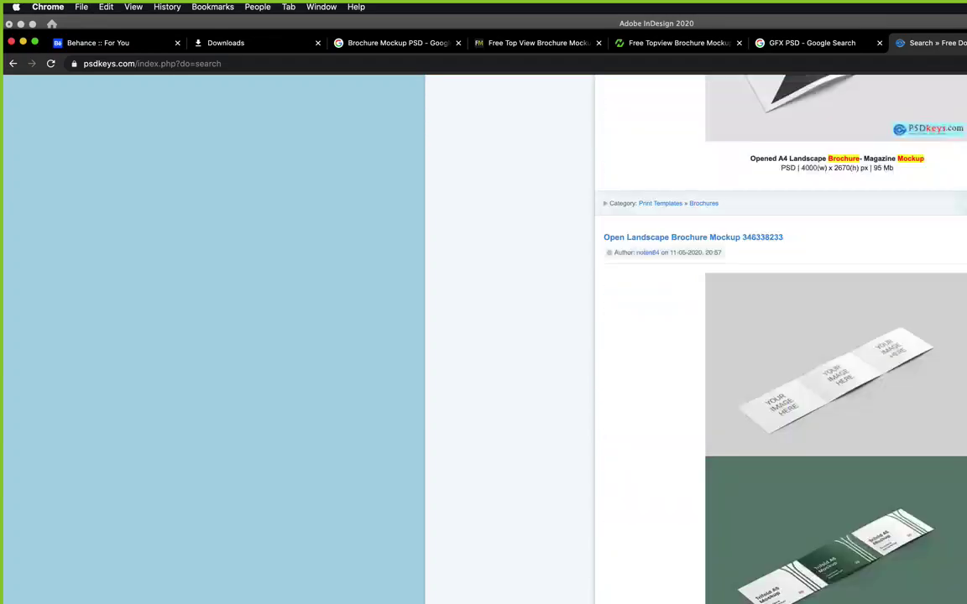
pyautogui.scroll(10, 780, 336)
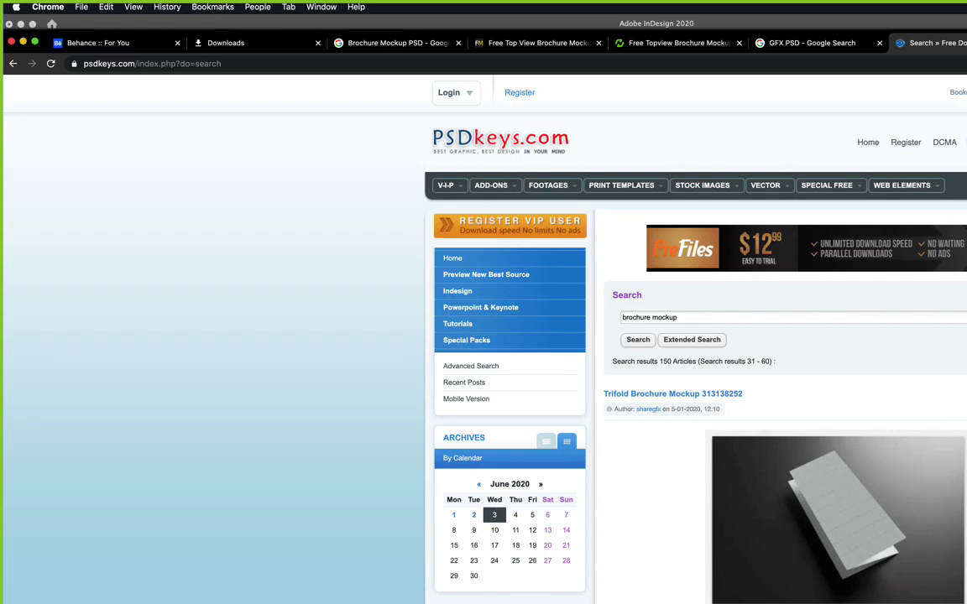
# Refine the search to 'a4 brochure mockup' and glance over the Trifold A4 results.
pyautogui.write('a4')
pyautogui.press('Return')
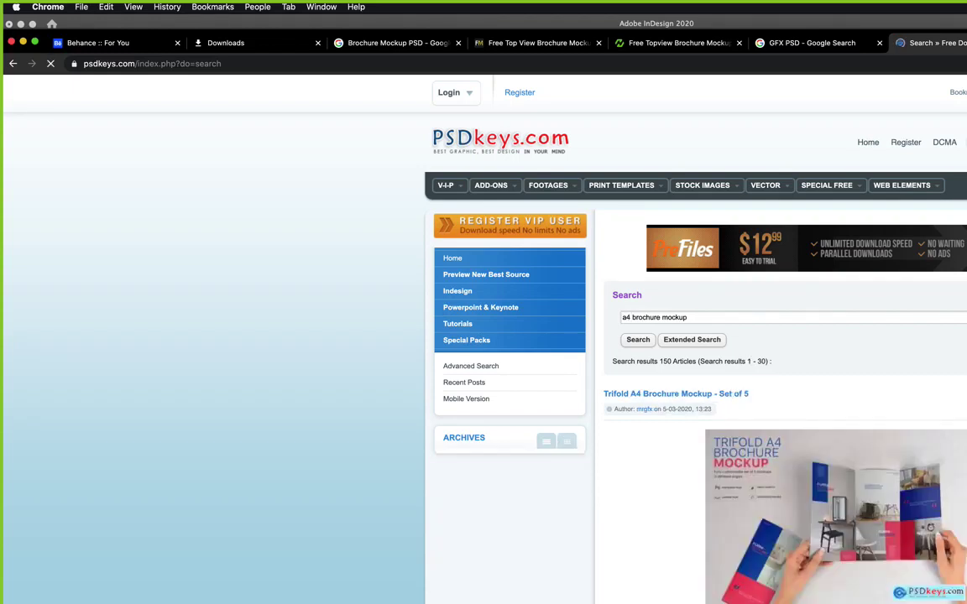
pyautogui.scroll(-20, 836, 335)
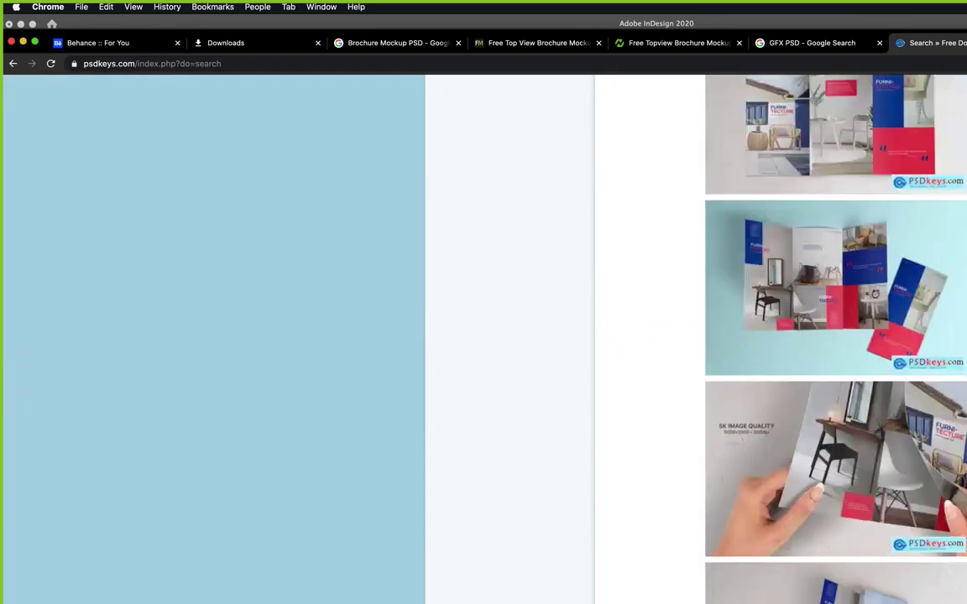
pyautogui.scroll(20, 922, 380)
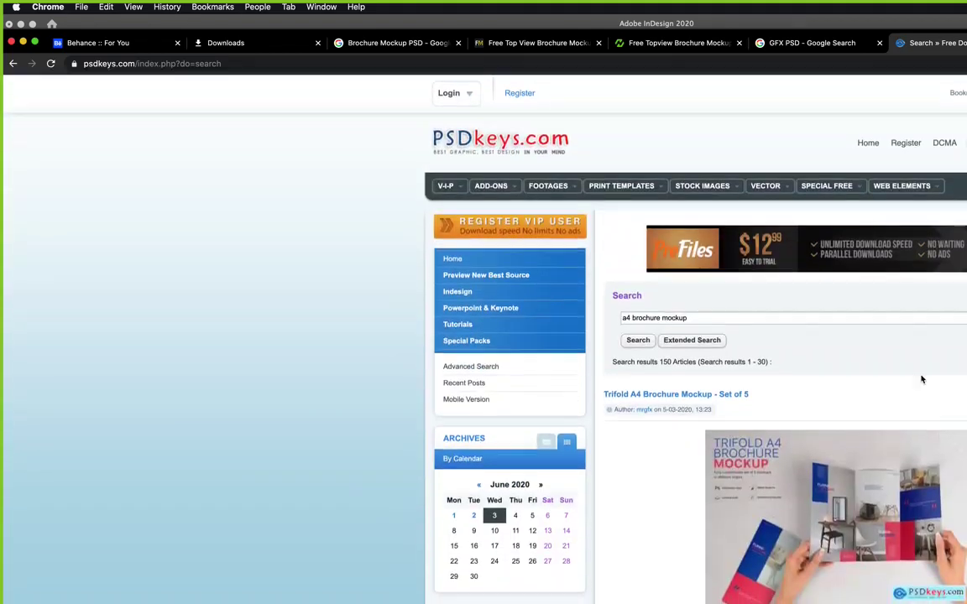
# Replace the search query with 'magazine mockup' and run it.
pyautogui.tripleClick(737, 318)
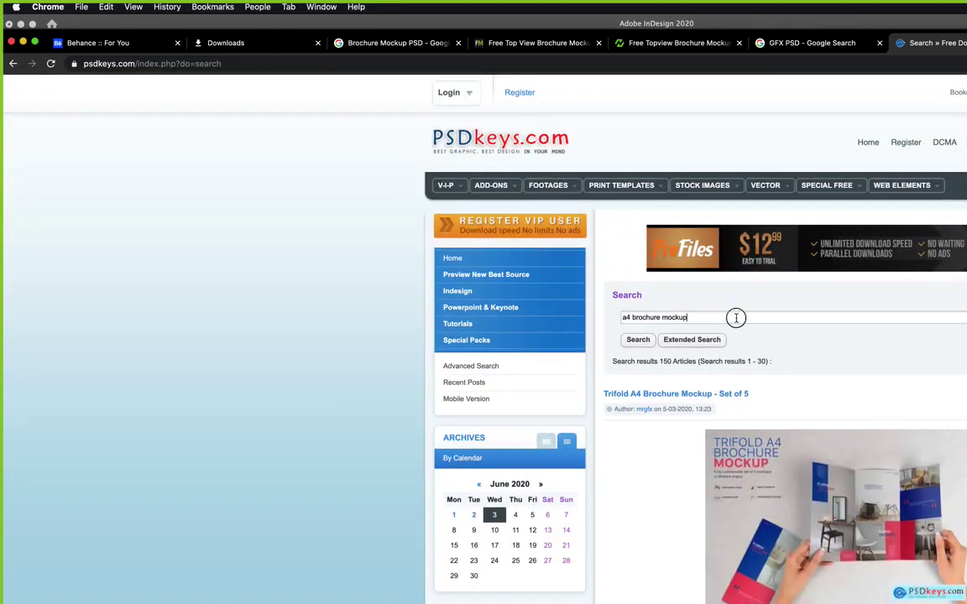
pyautogui.write('magazine mockup')
pyautogui.press('Return')
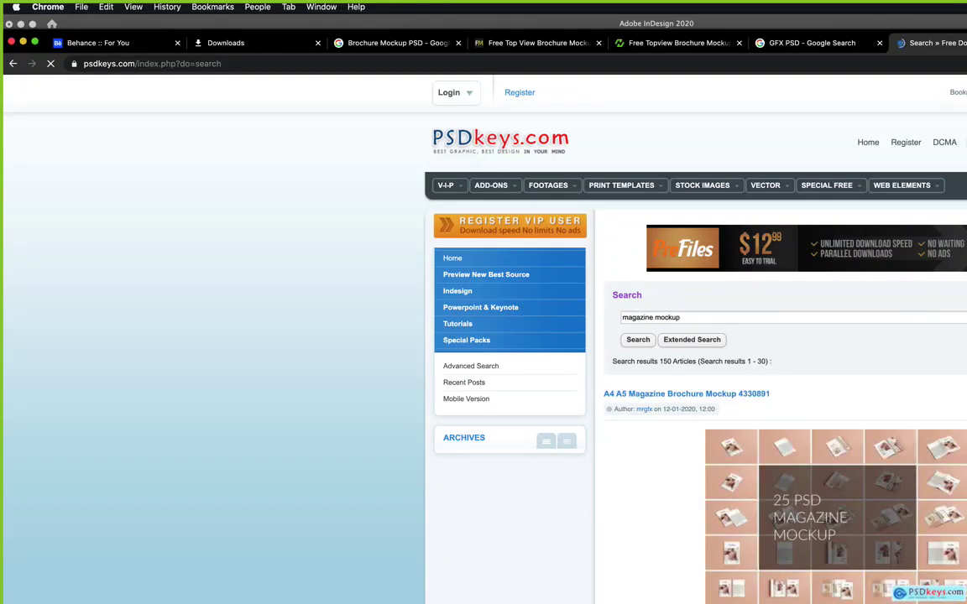
# Scroll through the magazine mockup results, including Minimalist Magazine Mockup 4509513.
pyautogui.scroll(-20, 696, 336)
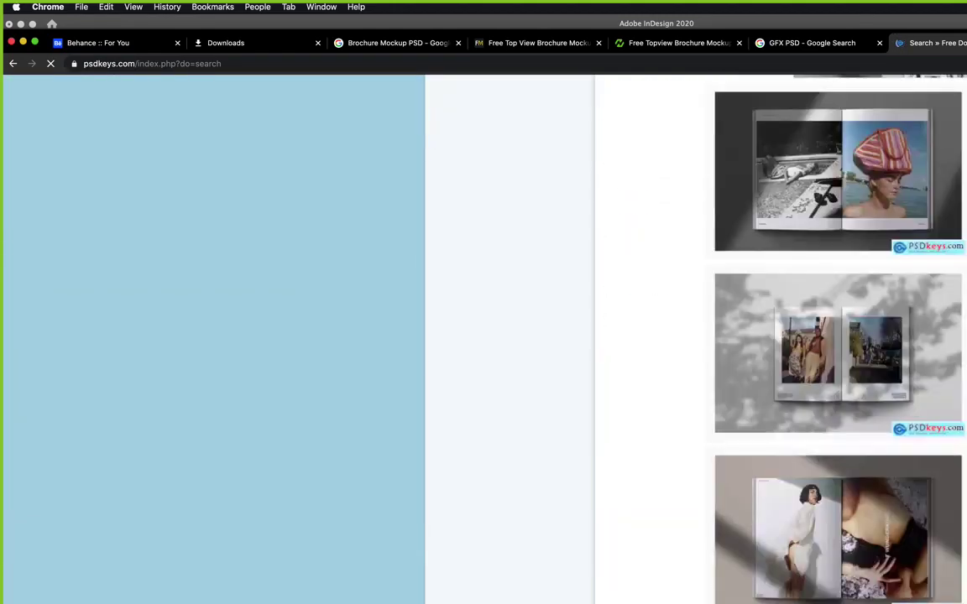
pyautogui.scroll(-6, 780, 336)
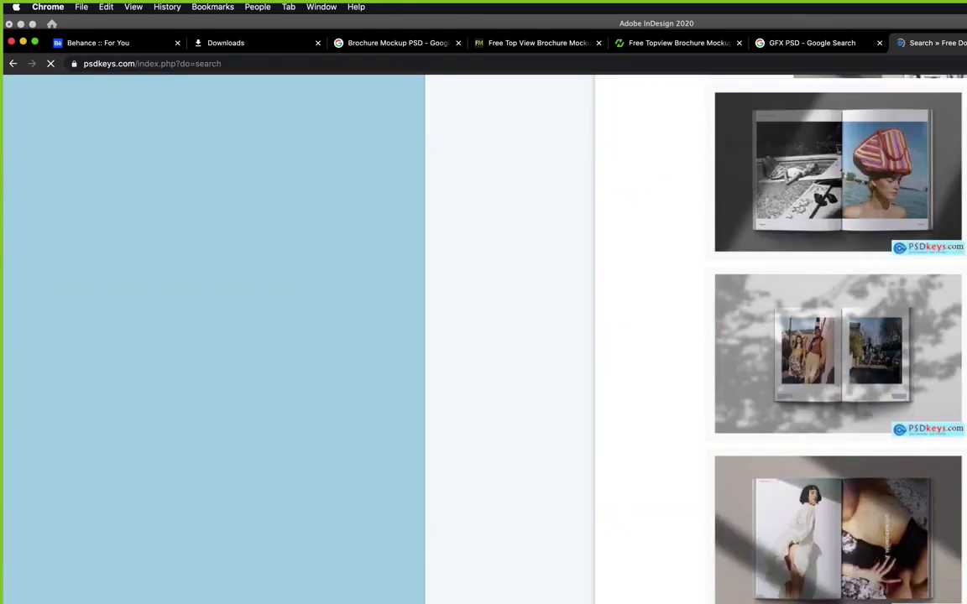
pyautogui.scroll(8, 873, 475)
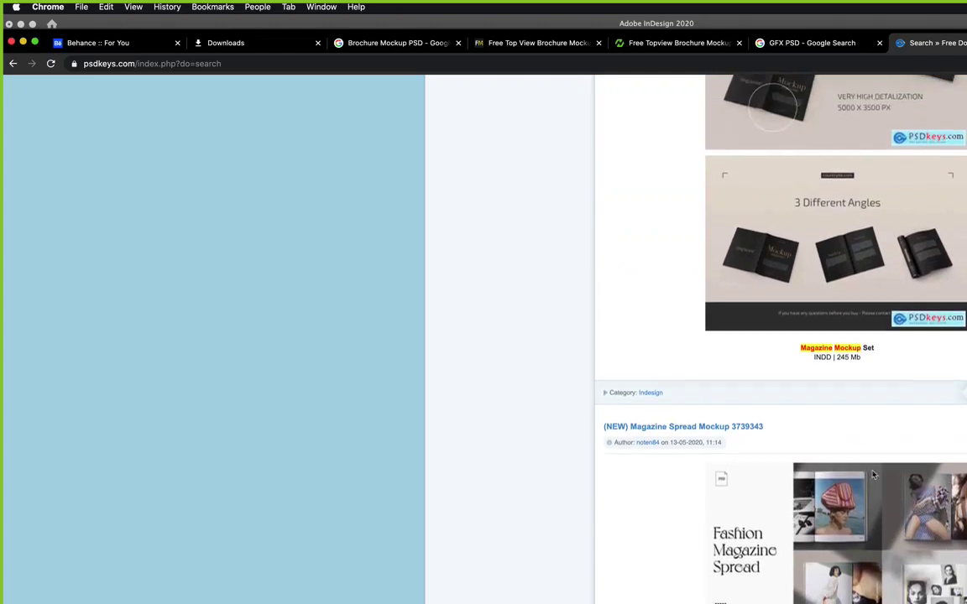
pyautogui.scroll(-10, 816, 516)
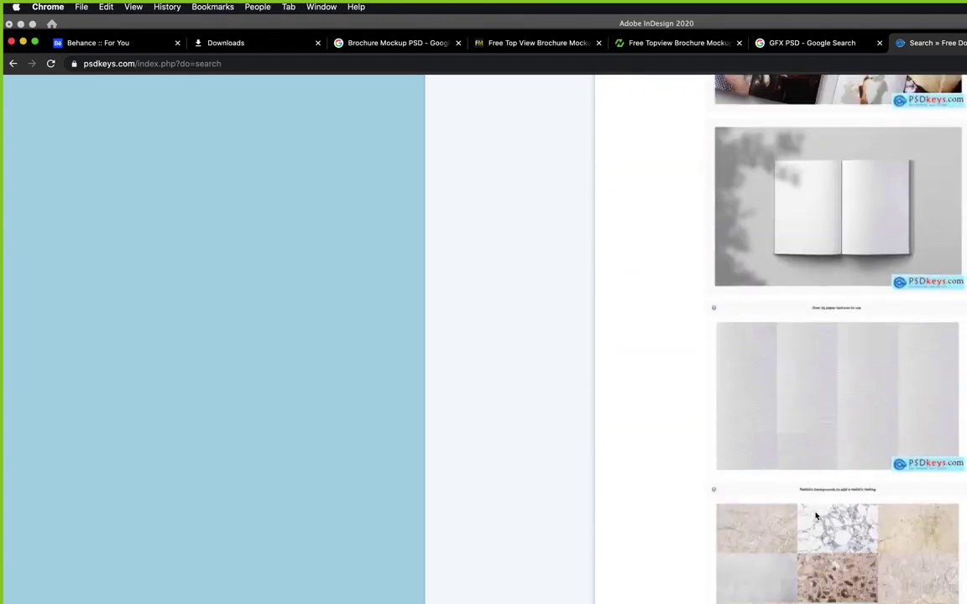
pyautogui.scroll(-3, 816, 516)
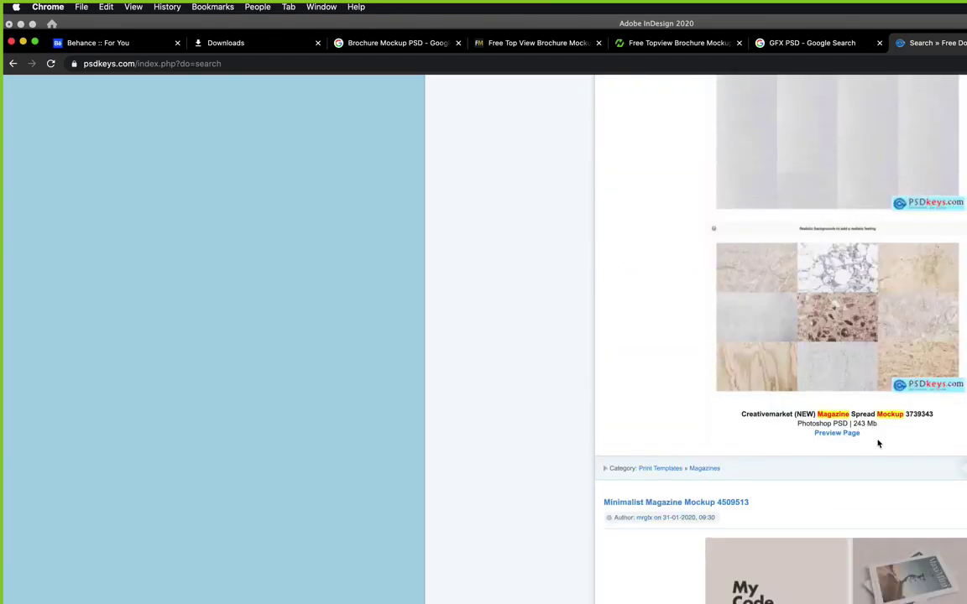
pyautogui.scroll(-6, 876, 442)
pyautogui.scroll(-2, 878, 443)
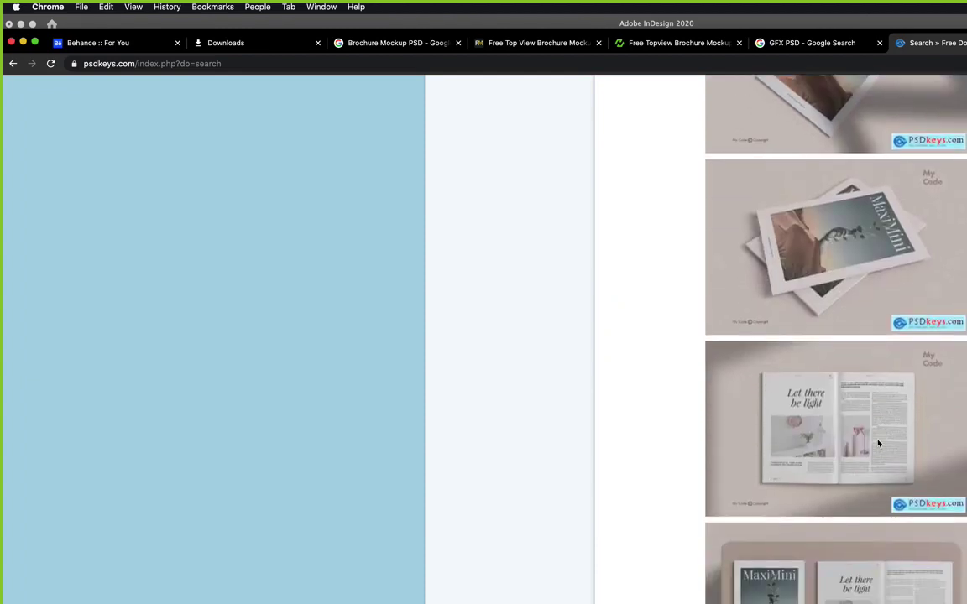
pyautogui.scroll(-5, 878, 444)
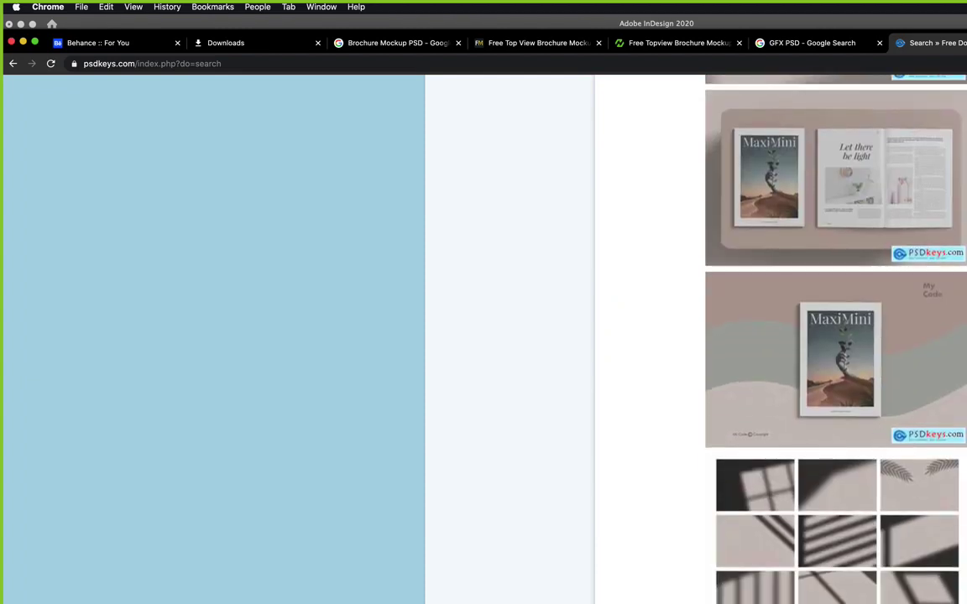
pyautogui.scroll(10, 695, 443)
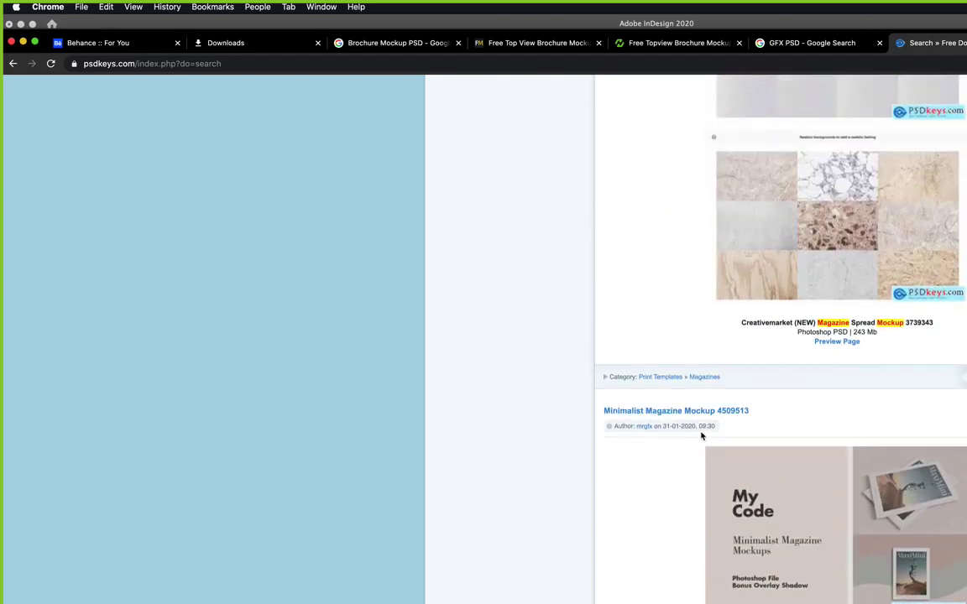
pyautogui.scroll(-7, 798, 490)
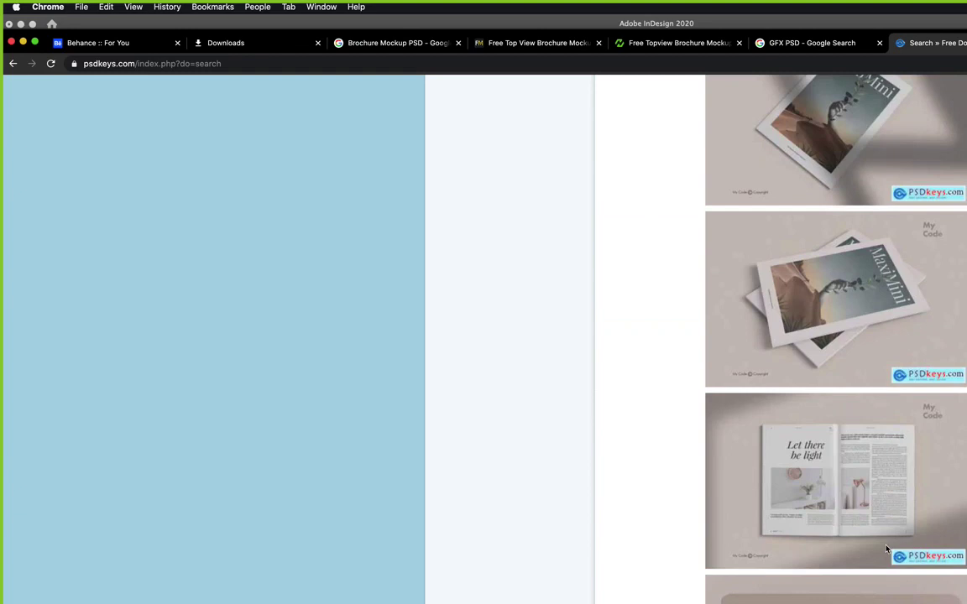
pyautogui.scroll(-2, 887, 549)
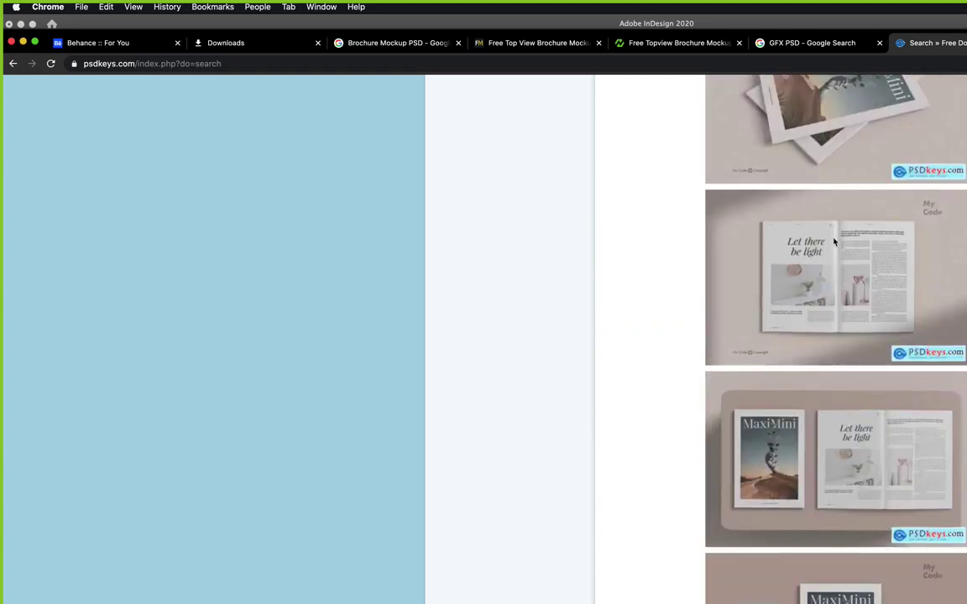
pyautogui.scroll(-4, 857, 264)
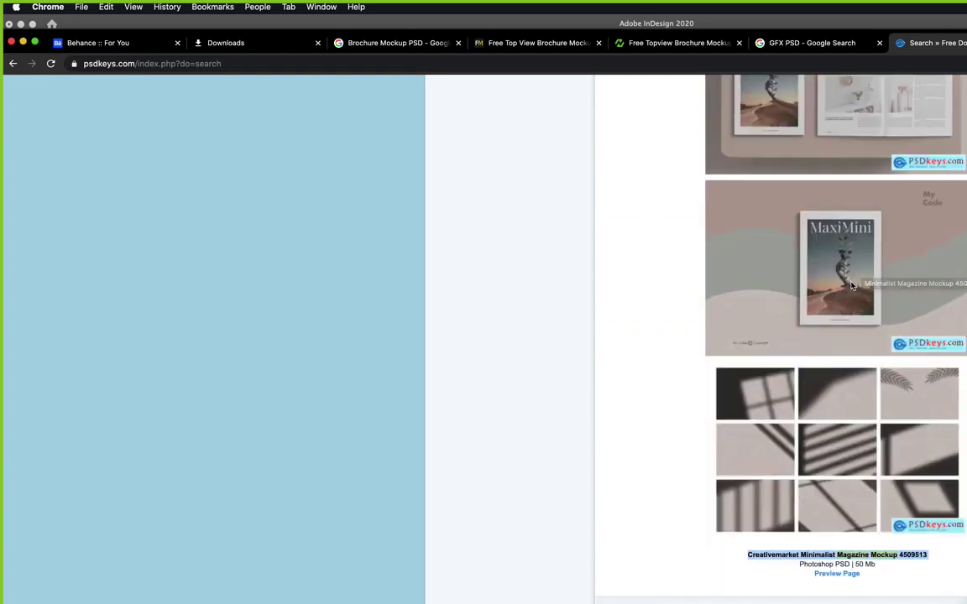
pyautogui.scroll(-12, 890, 576)
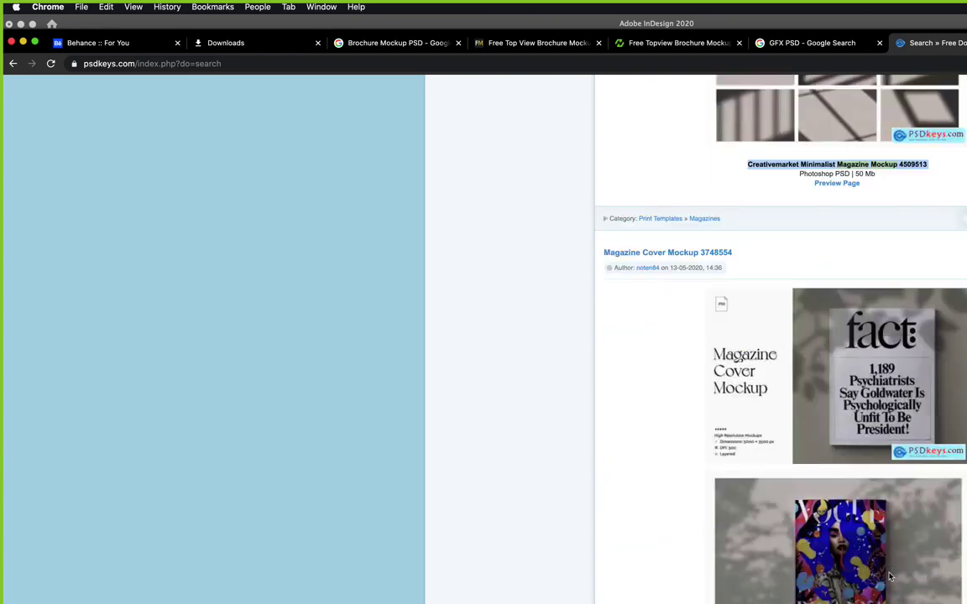
pyautogui.scroll(-3, 890, 577)
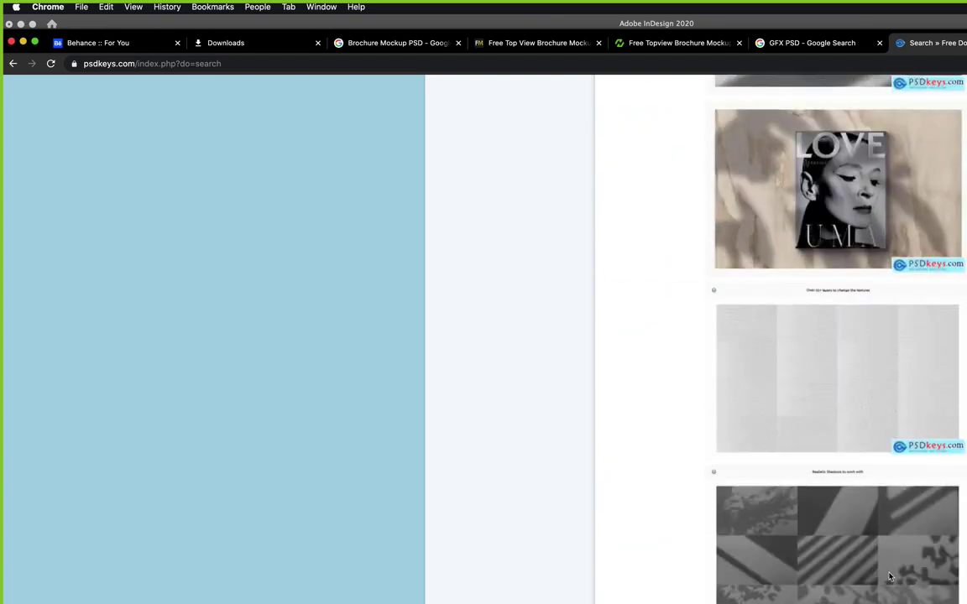
pyautogui.scroll(-4, 889, 576)
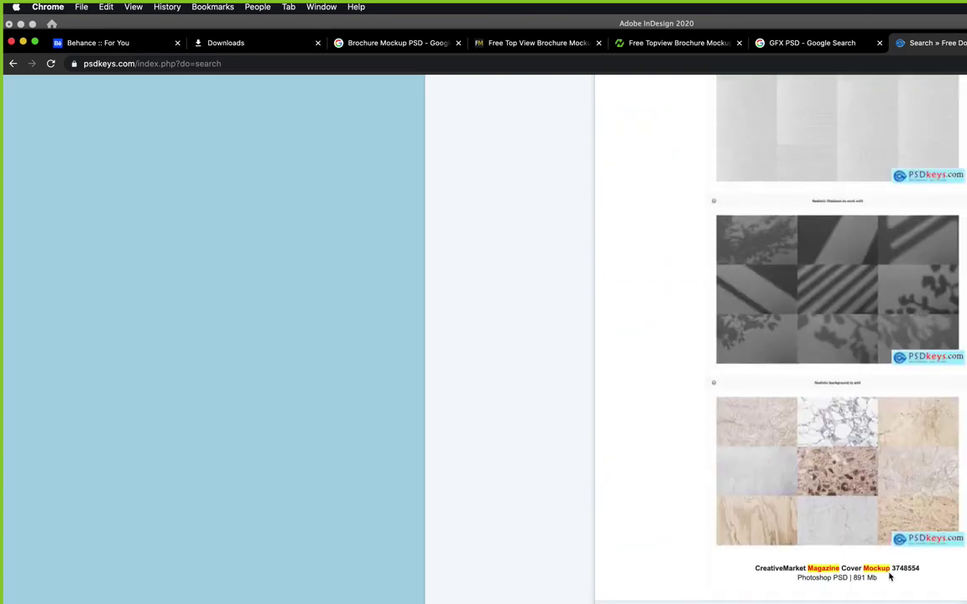
pyautogui.scroll(-3, 890, 577)
pyautogui.scroll(-5, 890, 577)
pyautogui.scroll(20, 889, 577)
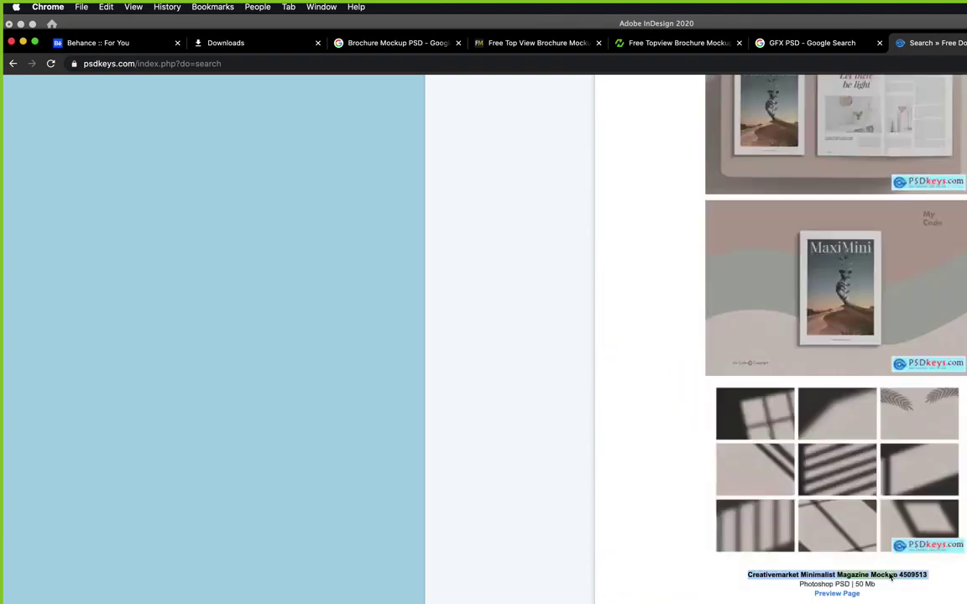
pyautogui.scroll(5, 890, 577)
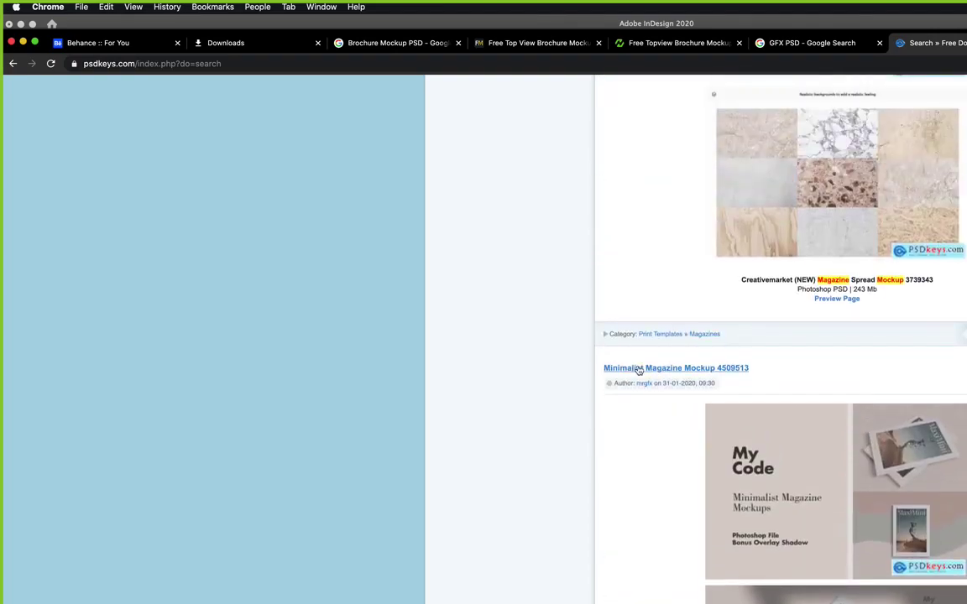
# Open Minimalist Magazine Mockup 4509513, download its zip from Zippyshare, and close that tab.
pyautogui.click(638, 368)
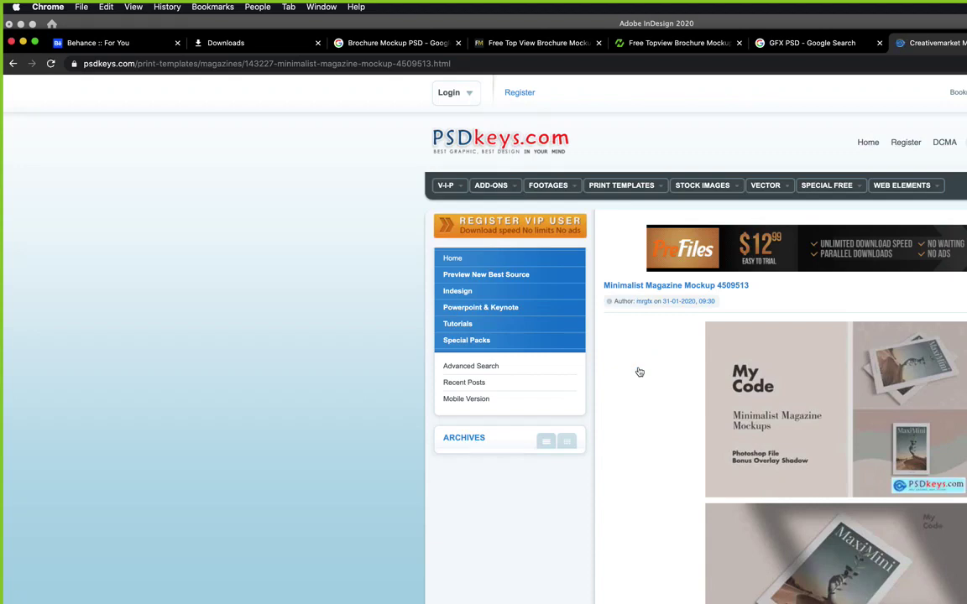
pyautogui.scroll(-15, 746, 414)
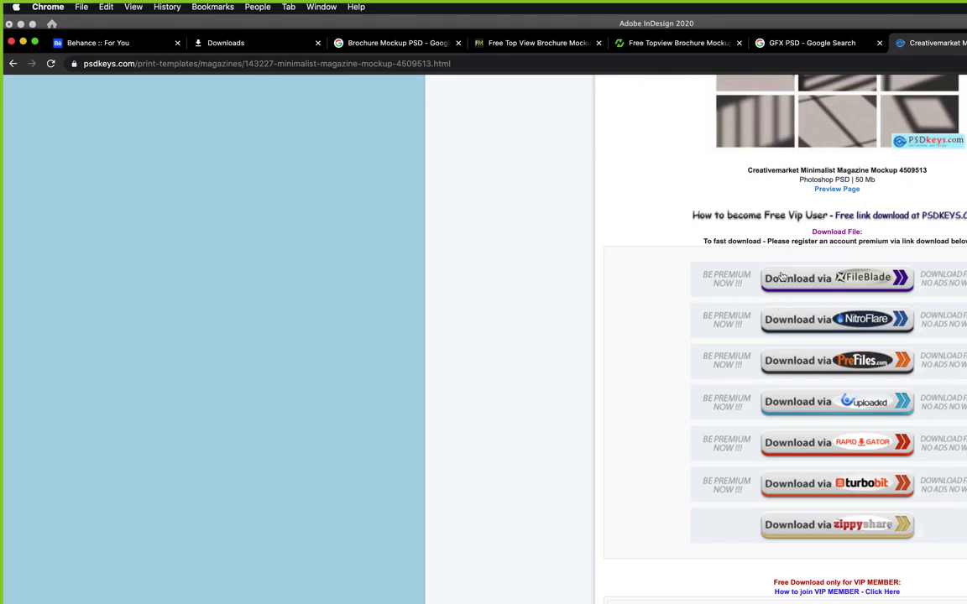
pyautogui.click(846, 525)
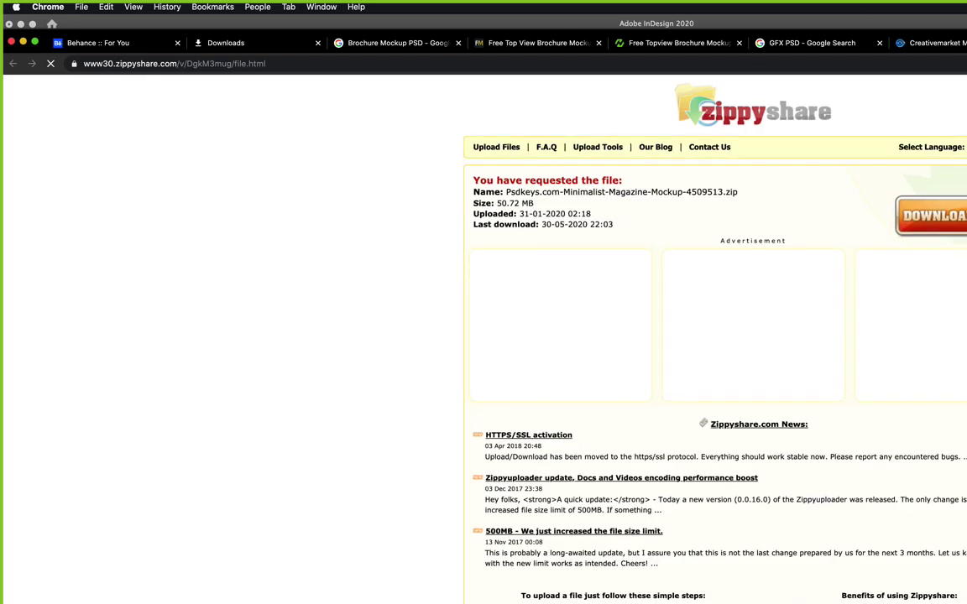
pyautogui.click(954, 219)
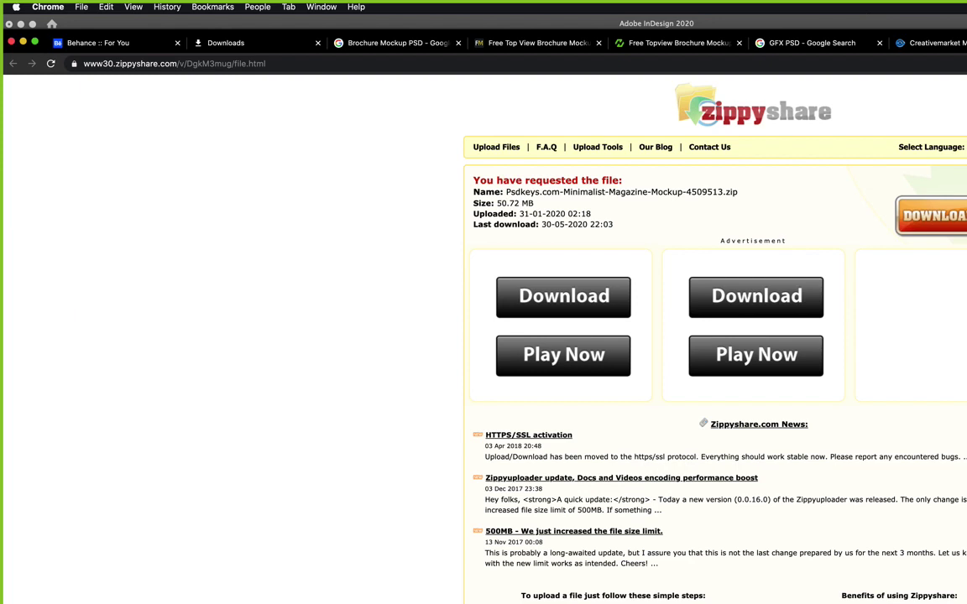
pyautogui.press('super+w')
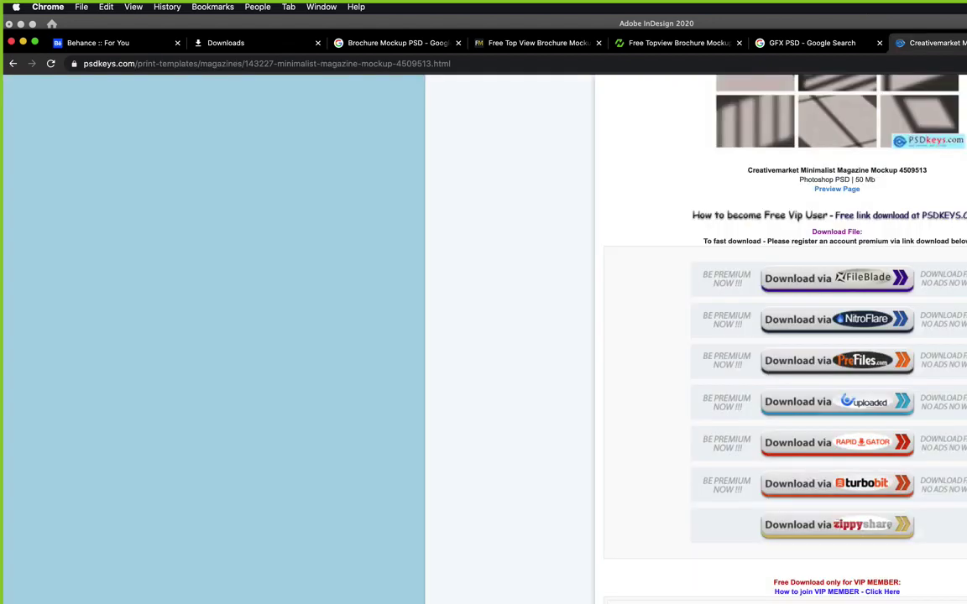
# Go back, resend the expired results page, and search for 'magazine mockup'.
pyautogui.click(13, 64)
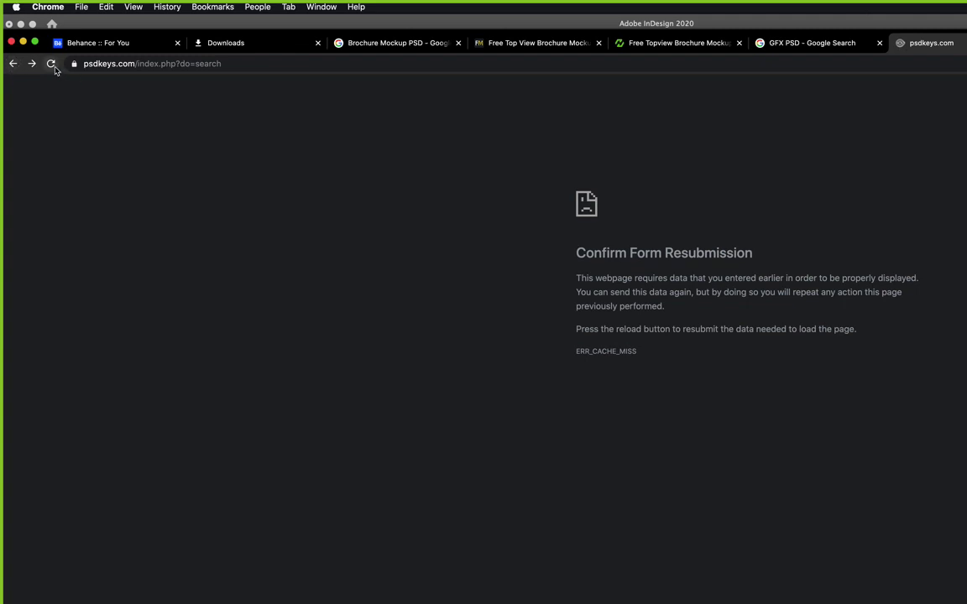
pyautogui.click(51, 64)
pyautogui.click(842, 153)
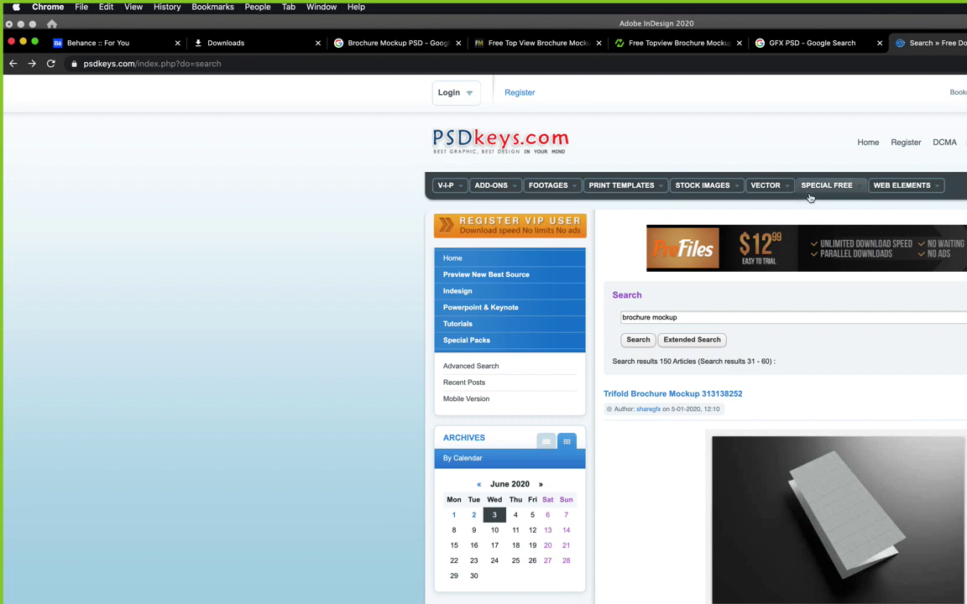
pyautogui.write('ma')
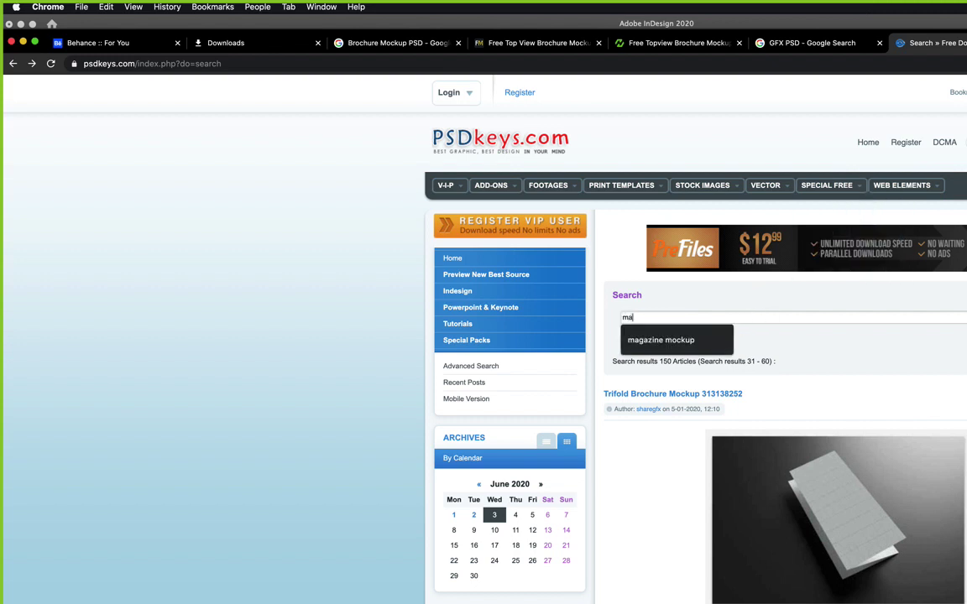
pyautogui.write('gazine mockup')
pyautogui.press('Return')
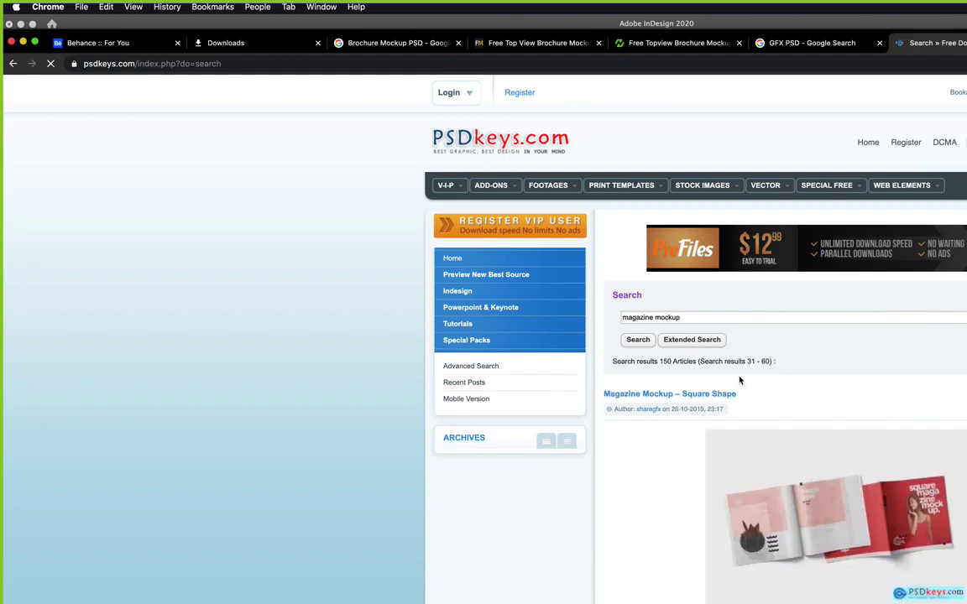
# Scroll through the magazine mockup results, such as Square Fashion Magazine Mockup.
pyautogui.scroll(-15, 904, 597)
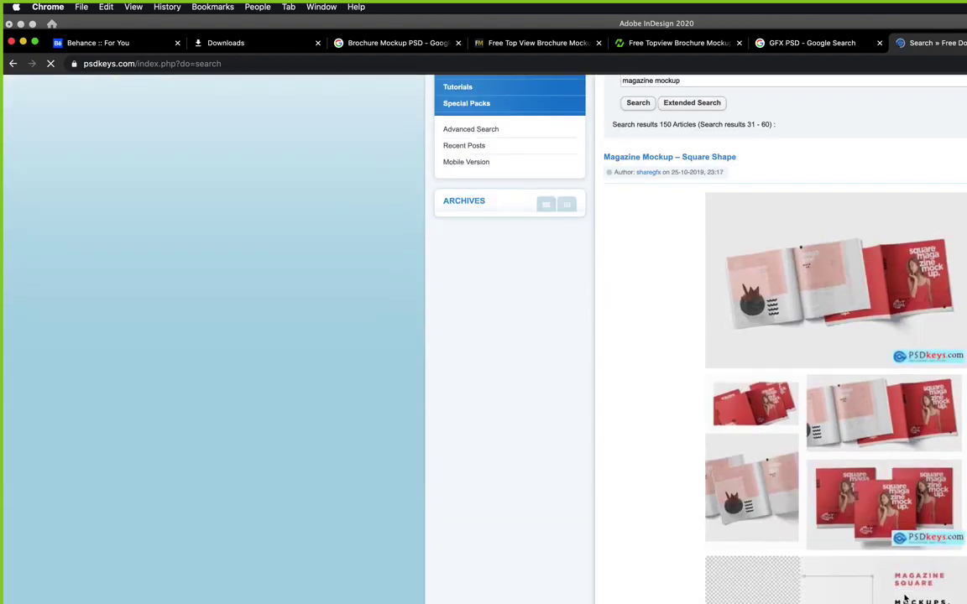
pyautogui.scroll(-10, 904, 597)
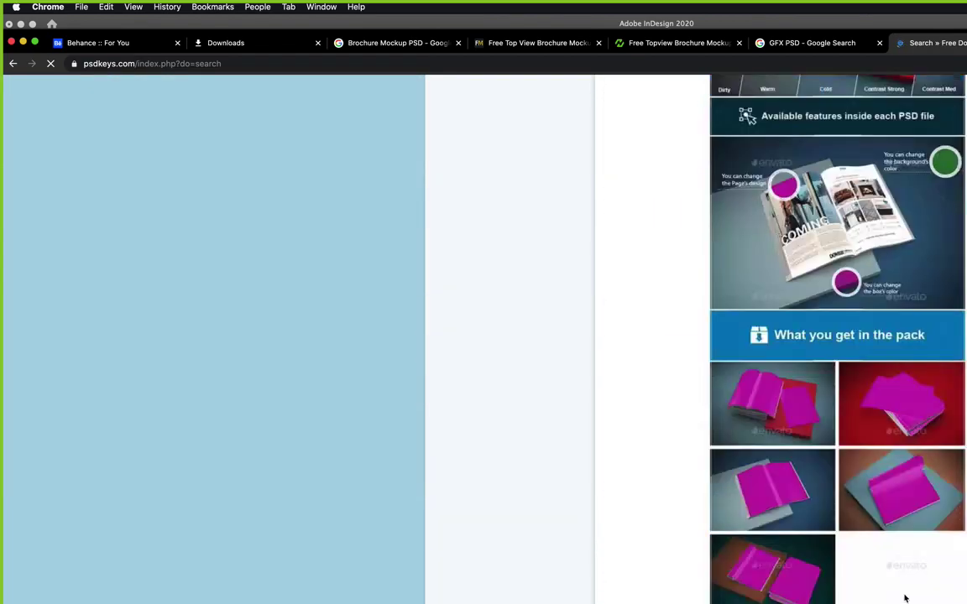
pyautogui.scroll(-20, 904, 598)
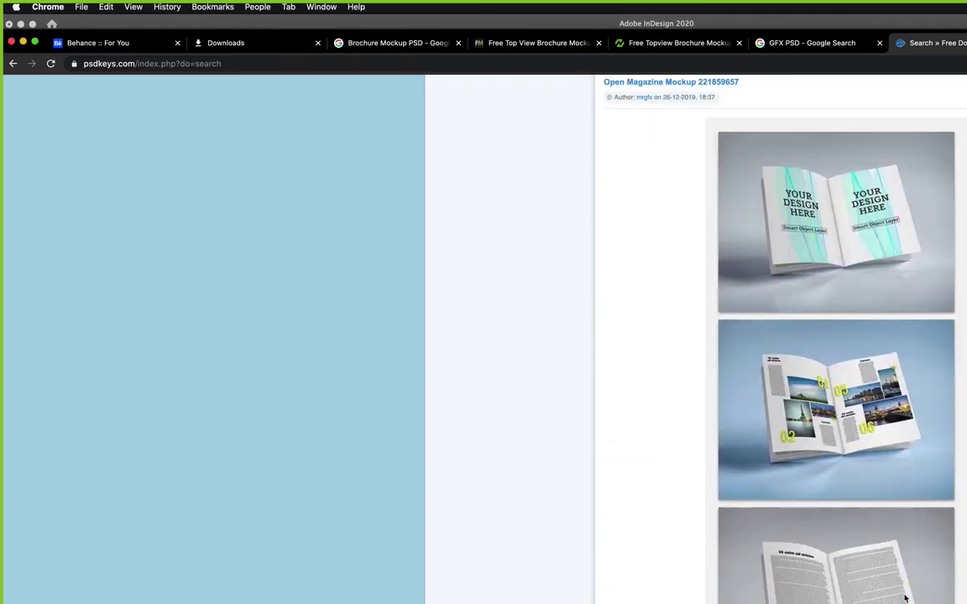
pyautogui.scroll(-20, 904, 598)
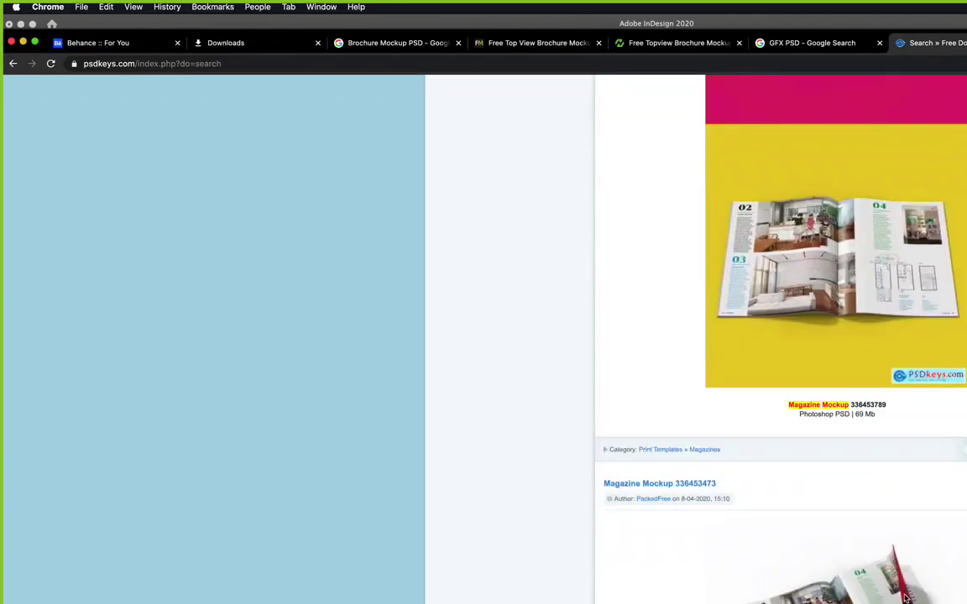
pyautogui.scroll(-10, 904, 597)
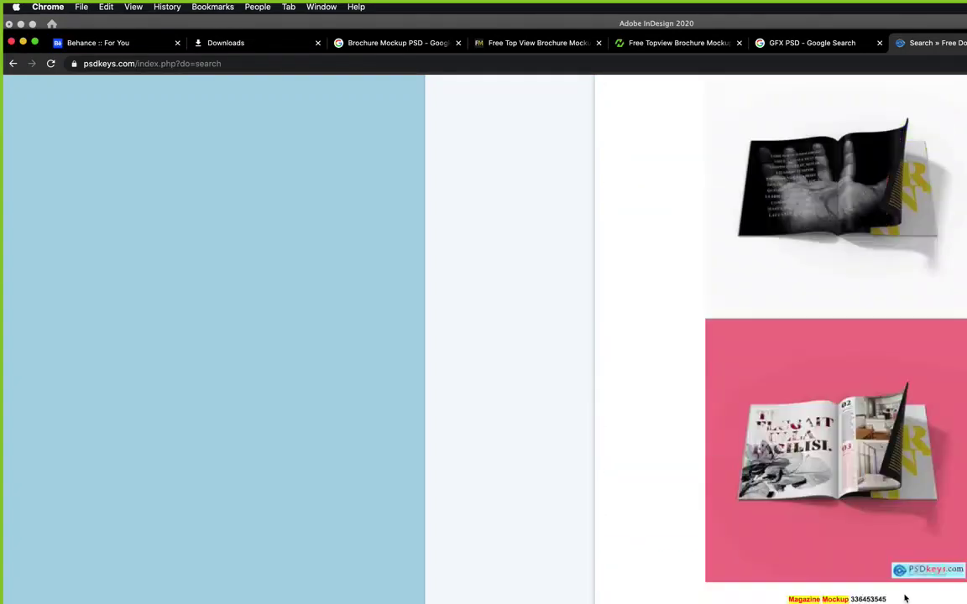
pyautogui.scroll(-20, 904, 597)
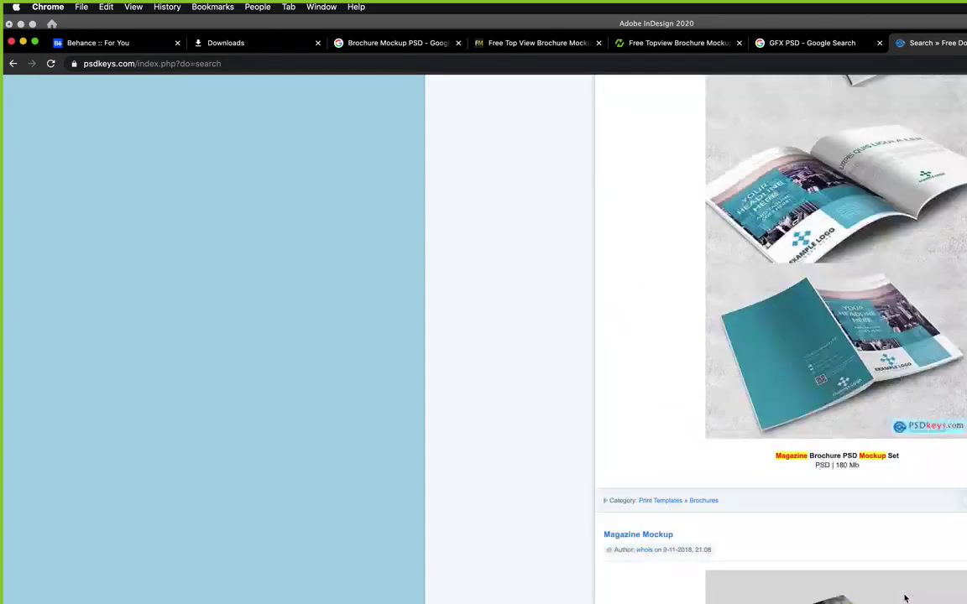
pyautogui.scroll(-20, 904, 598)
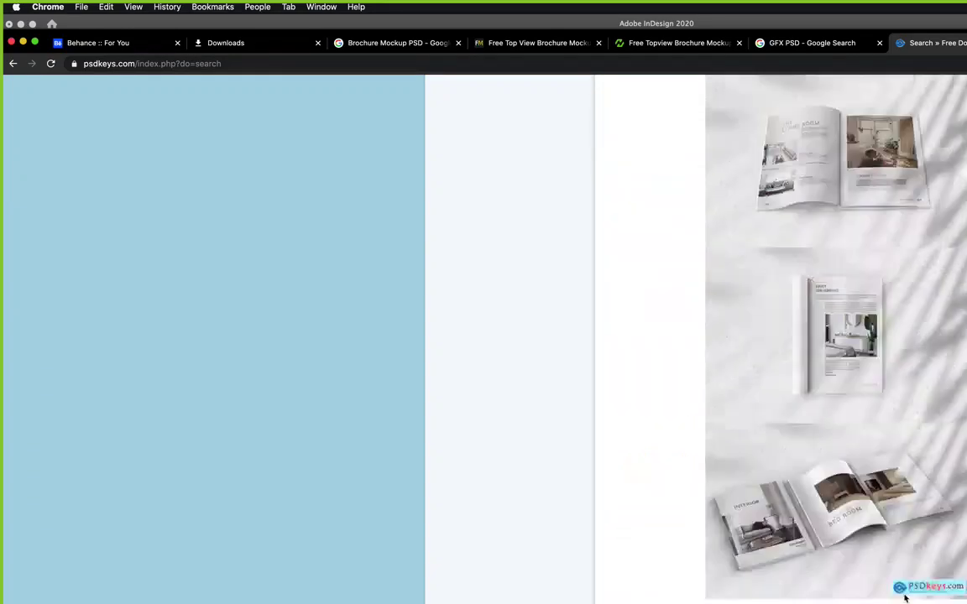
pyautogui.scroll(-15, 904, 598)
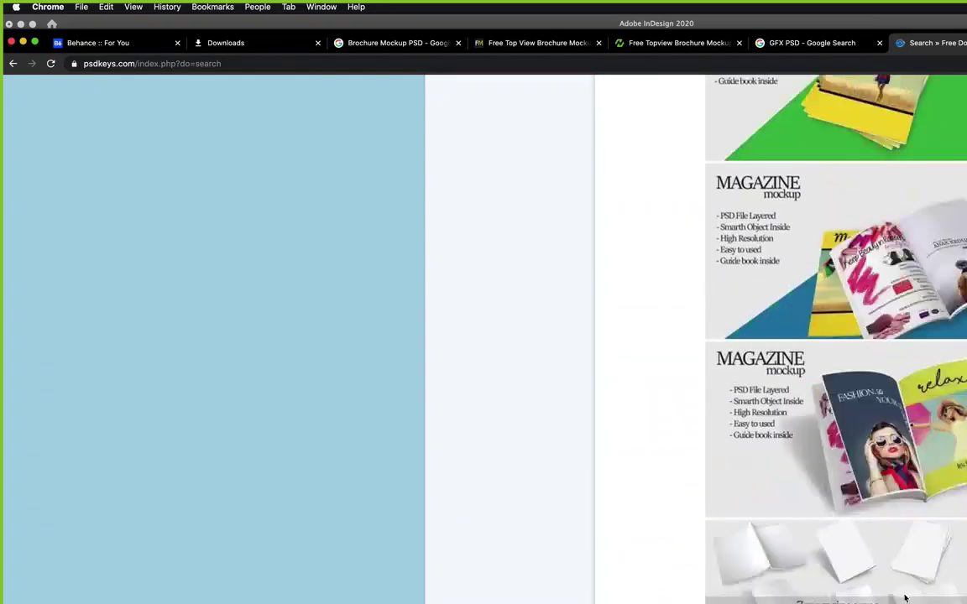
pyautogui.scroll(-20, 904, 598)
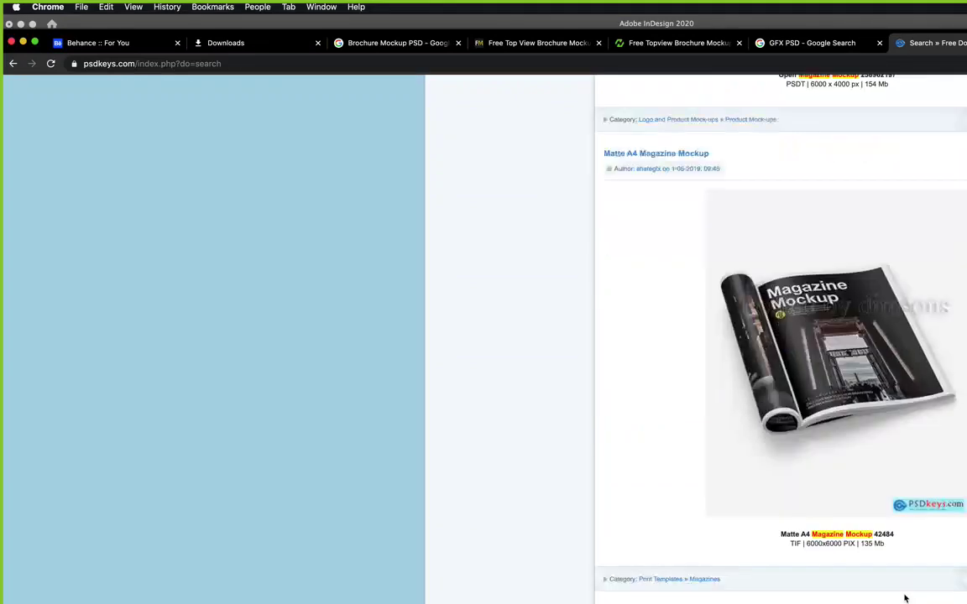
pyautogui.scroll(-6, 904, 598)
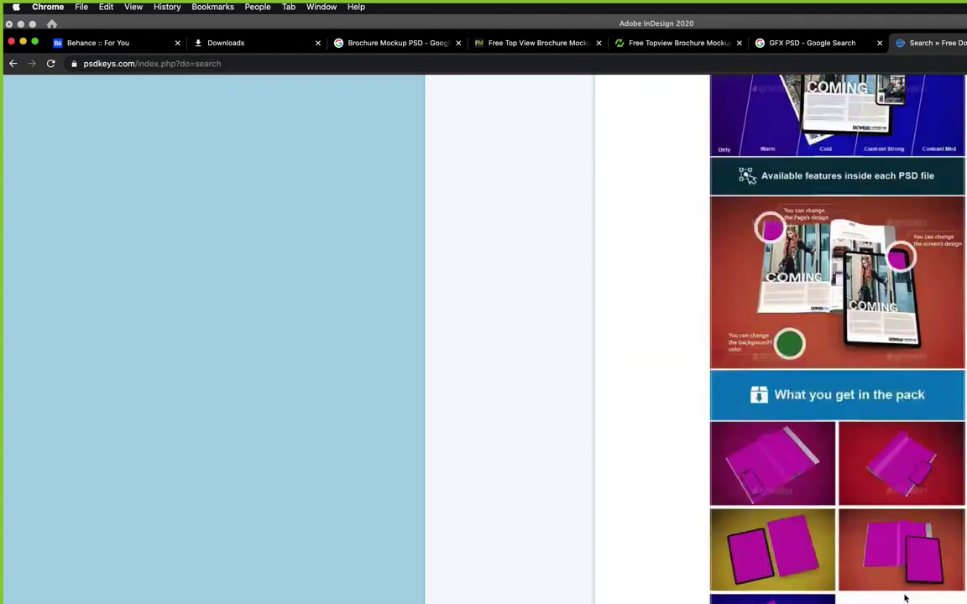
pyautogui.scroll(-8, 904, 598)
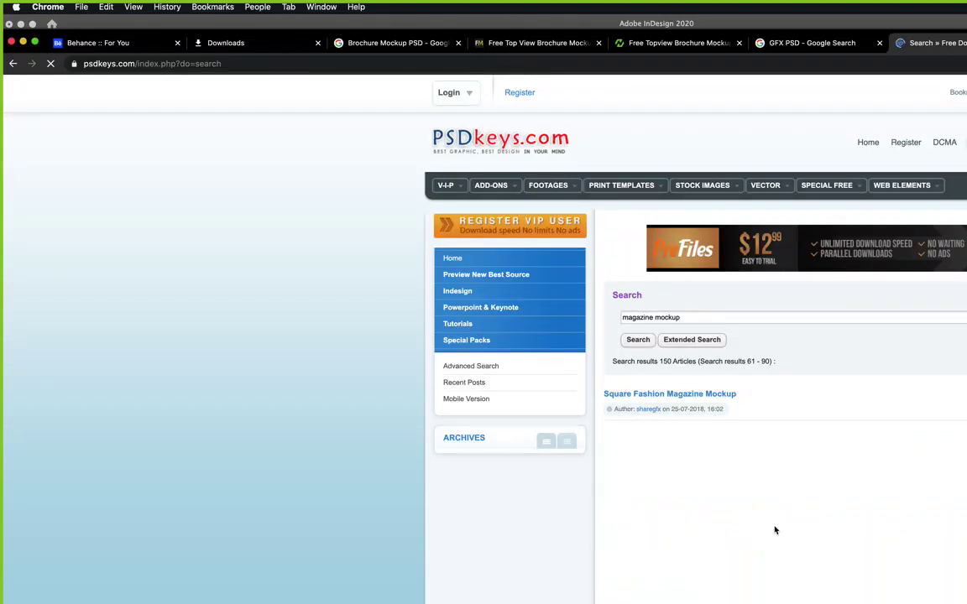
# Scroll through PSDkeys' magazine mockup listings to reach Magazine Mockup 22043609 on results page three.
pyautogui.scroll(-5, 697, 336)
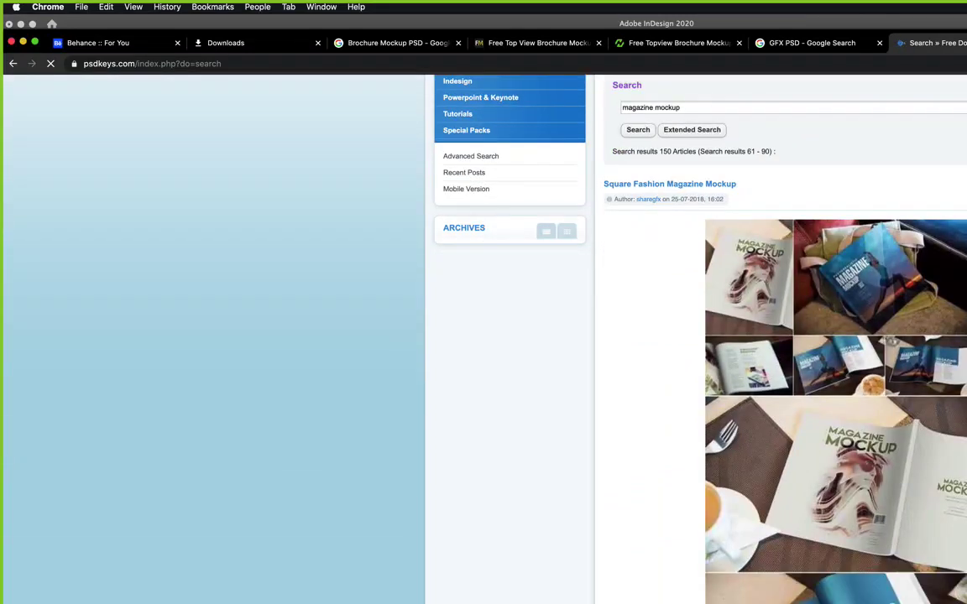
pyautogui.scroll(-10, 899, 526)
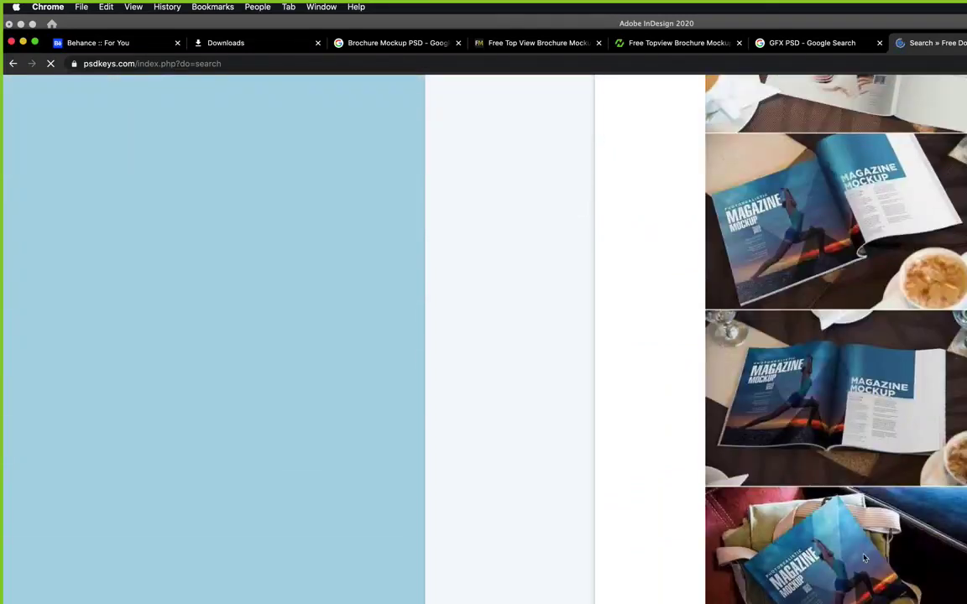
pyautogui.scroll(-10, 873, 585)
pyautogui.scroll(10, 872, 585)
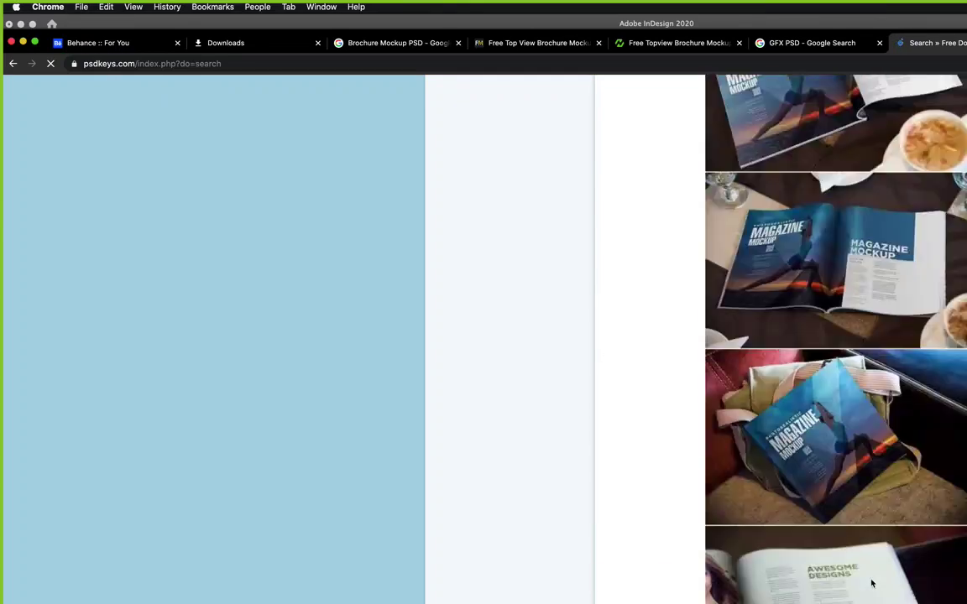
pyautogui.scroll(-15, 871, 584)
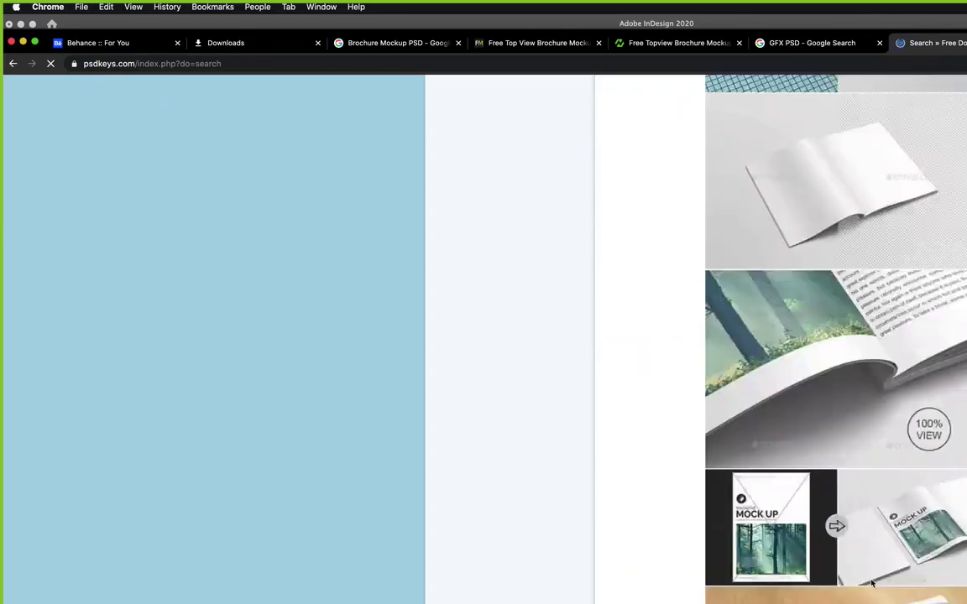
pyautogui.scroll(-20, 871, 584)
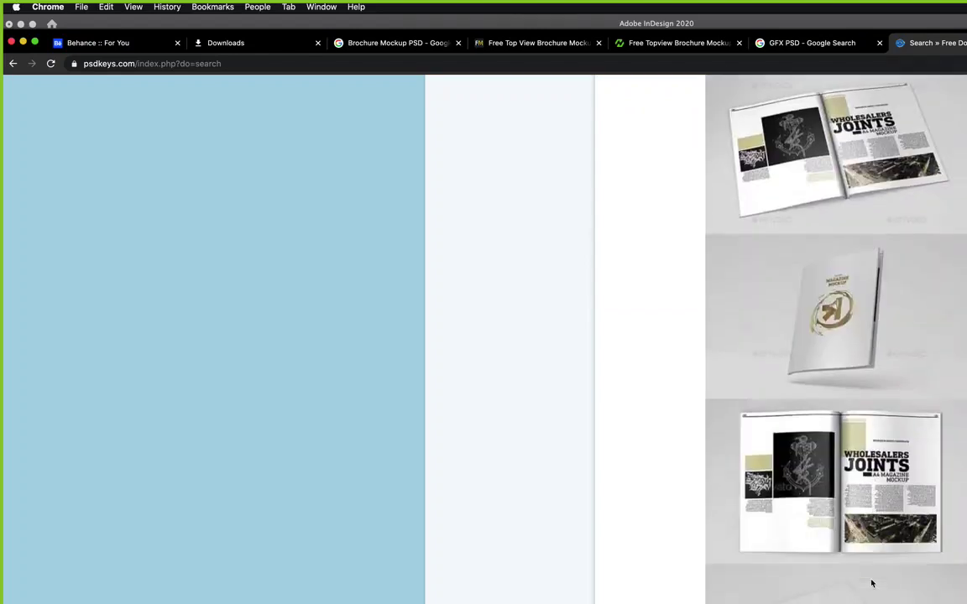
pyautogui.scroll(-8, 871, 583)
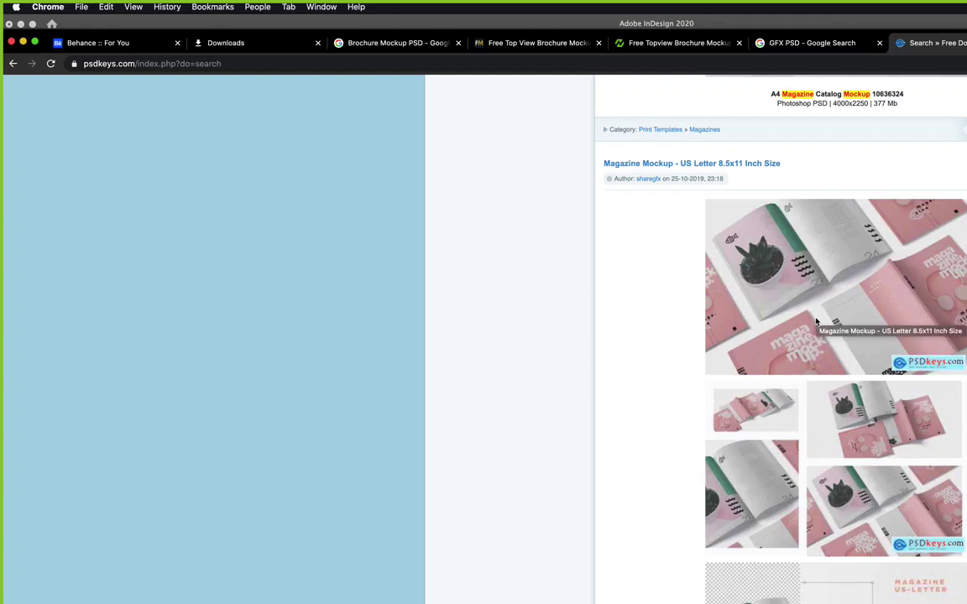
pyautogui.scroll(-3, 812, 299)
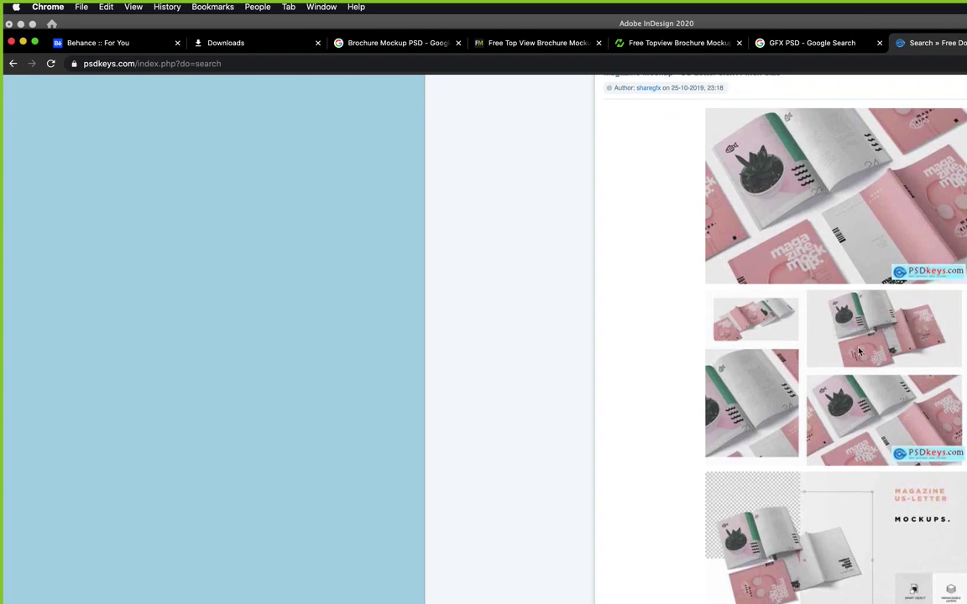
pyautogui.scroll(-15, 790, 415)
pyautogui.scroll(-20, 792, 420)
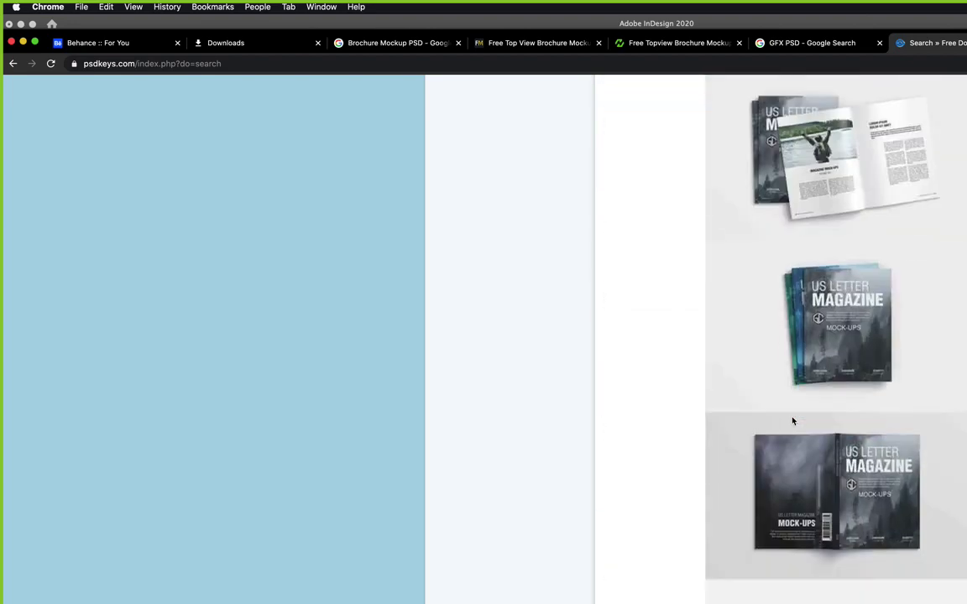
pyautogui.scroll(-20, 792, 421)
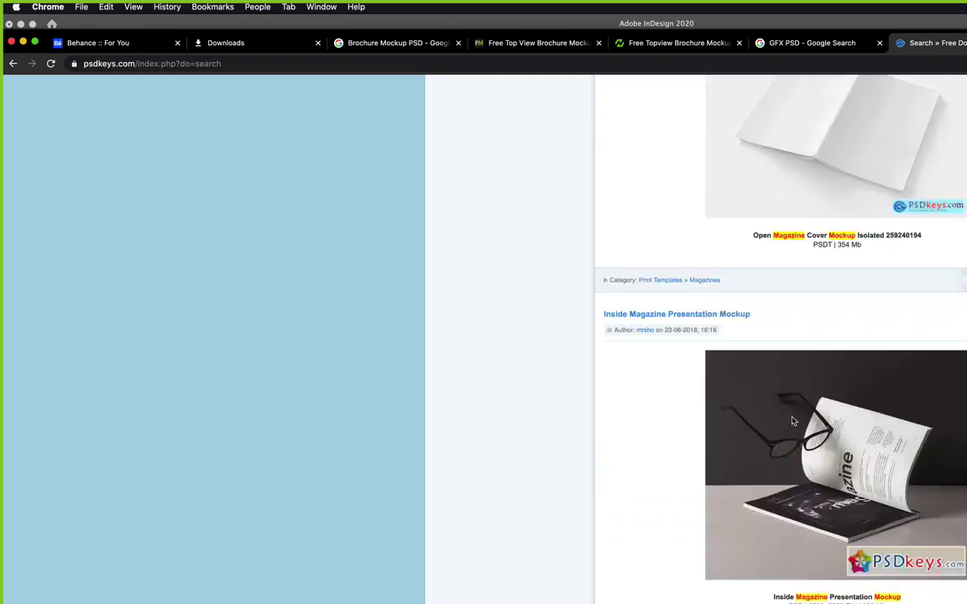
pyautogui.scroll(-20, 793, 420)
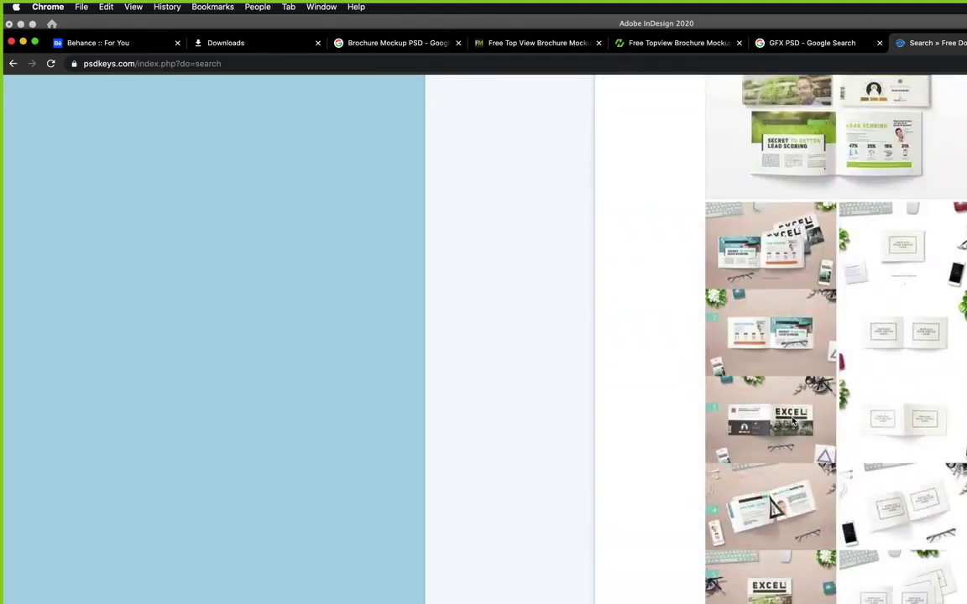
pyautogui.scroll(-20, 793, 420)
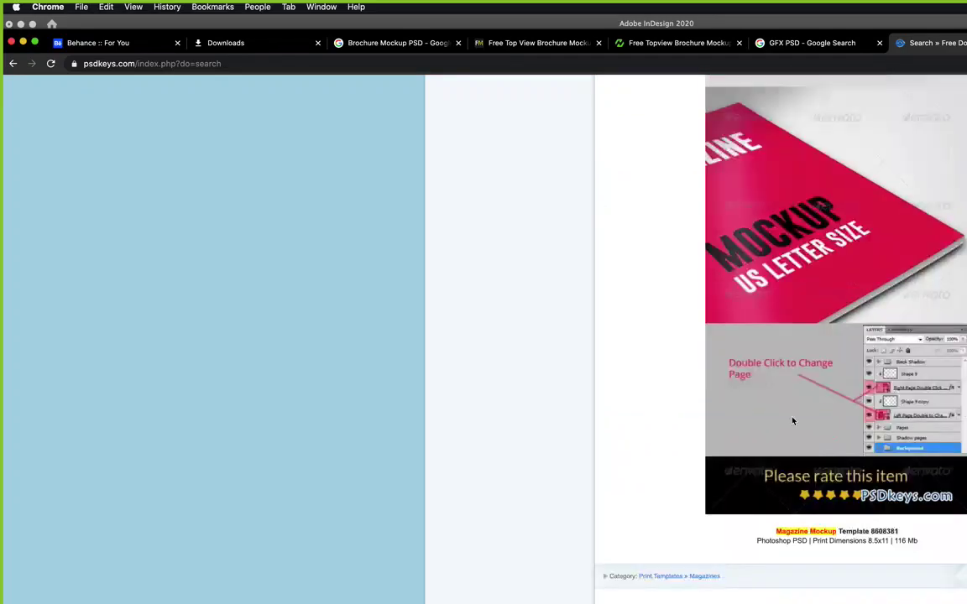
pyautogui.scroll(-20, 792, 420)
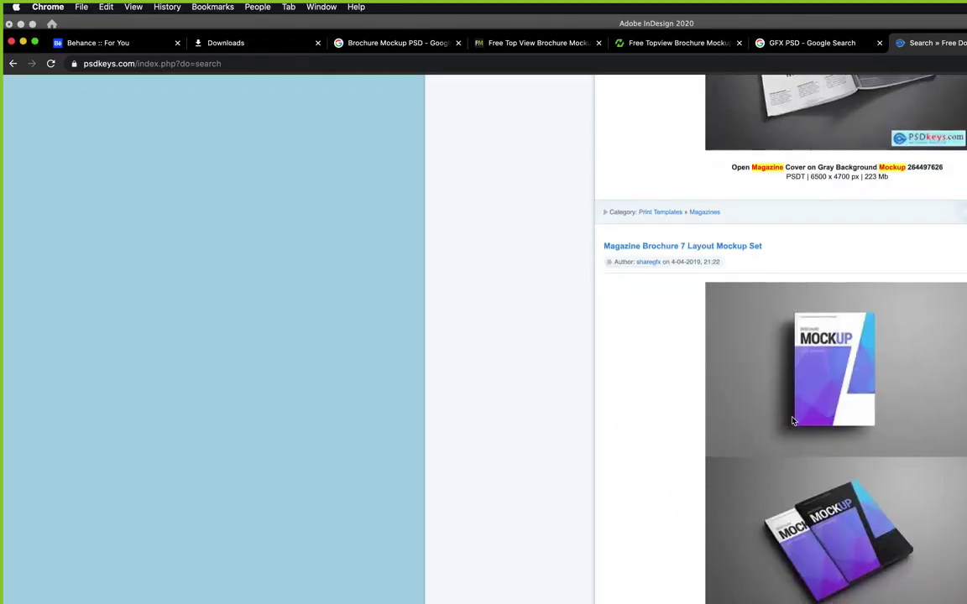
pyautogui.scroll(-20, 792, 421)
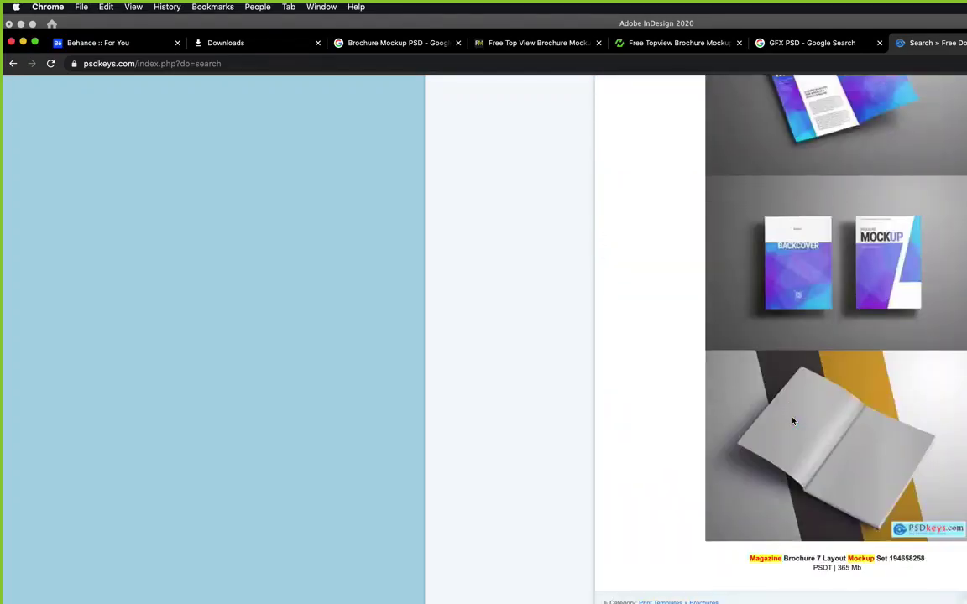
pyautogui.scroll(-20, 792, 420)
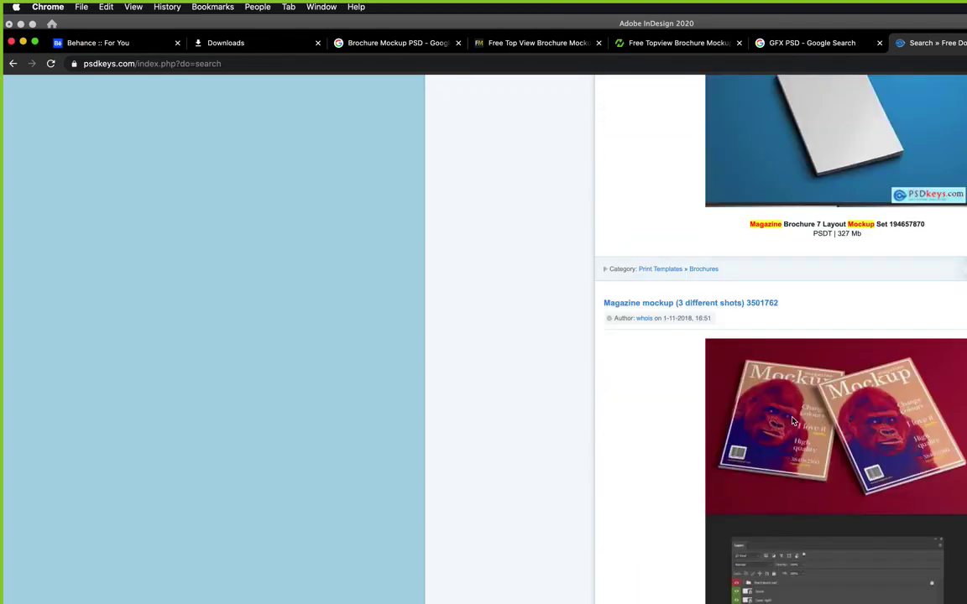
pyautogui.scroll(-20, 793, 421)
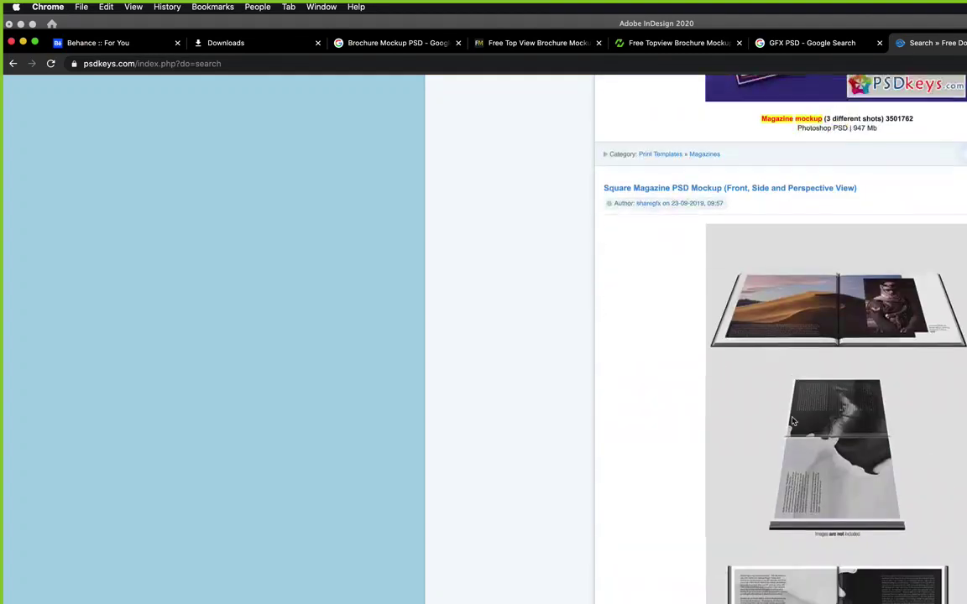
pyautogui.scroll(-15, 792, 420)
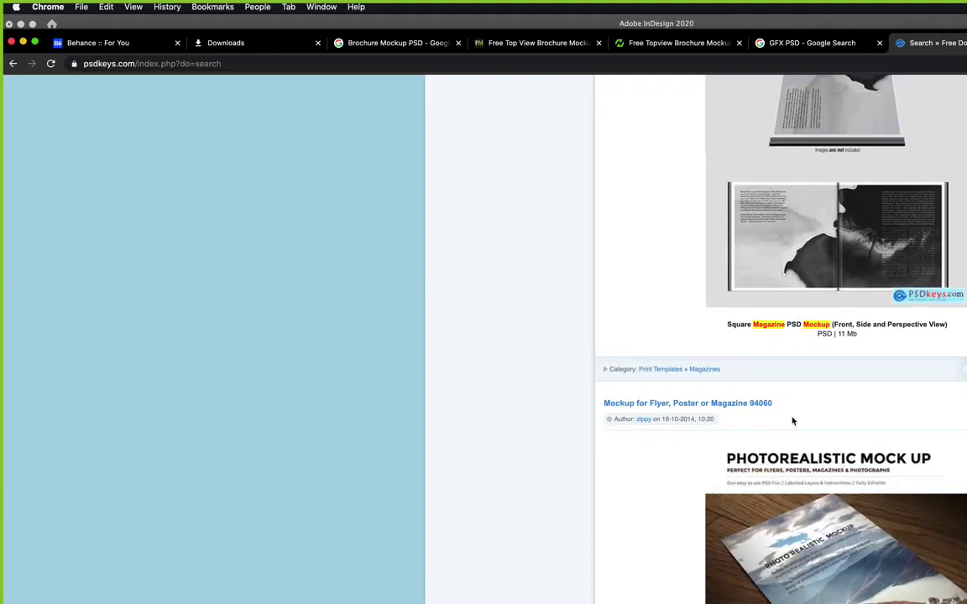
pyautogui.scroll(-20, 793, 421)
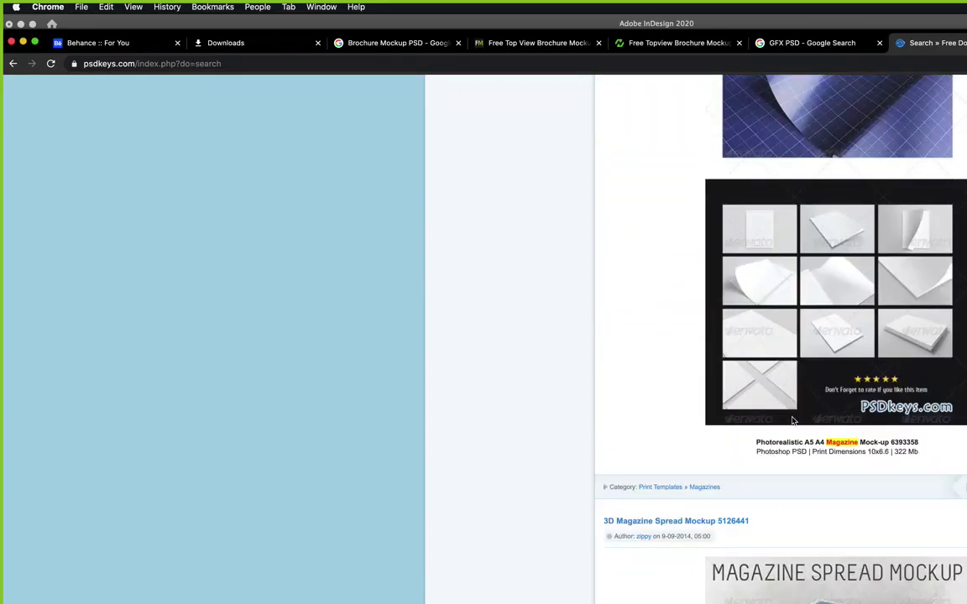
pyautogui.scroll(-20, 793, 421)
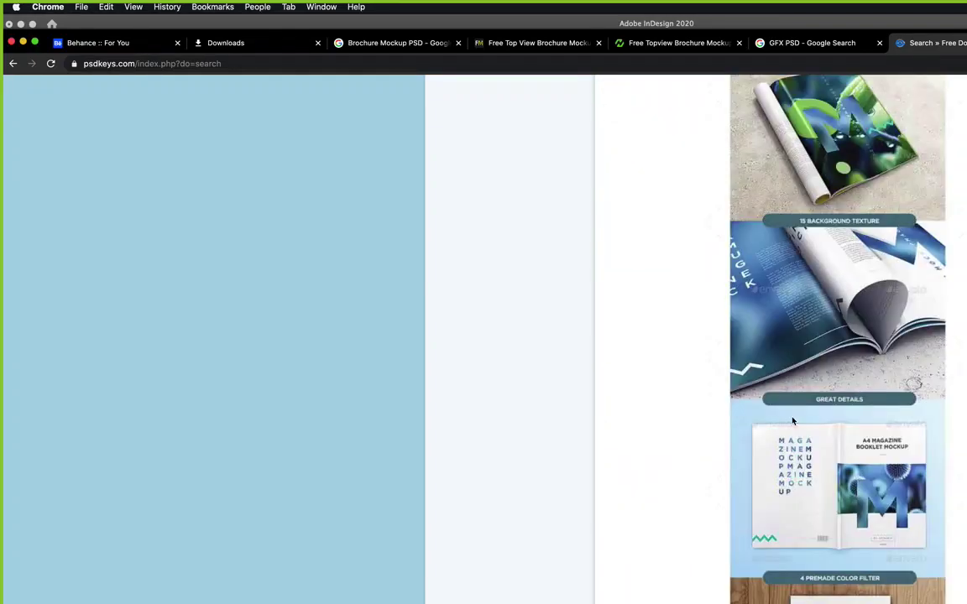
pyautogui.scroll(-20, 792, 421)
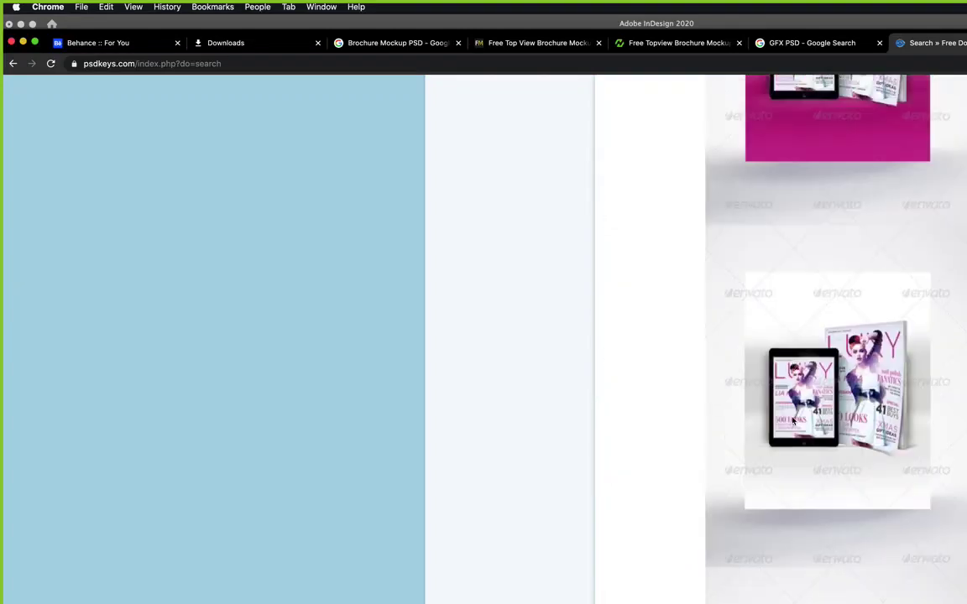
pyautogui.scroll(-20, 792, 421)
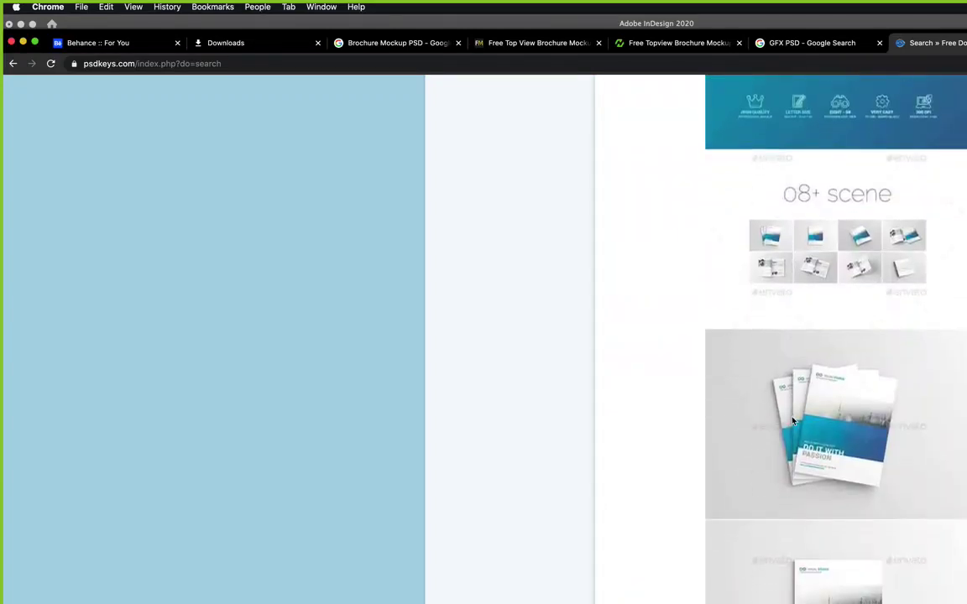
pyautogui.scroll(-20, 793, 421)
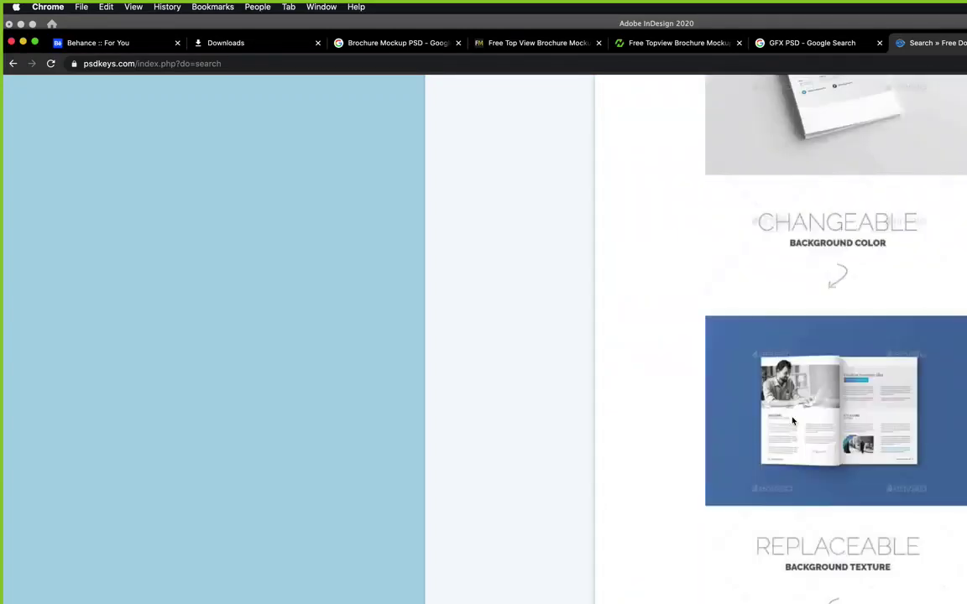
pyautogui.scroll(-20, 792, 420)
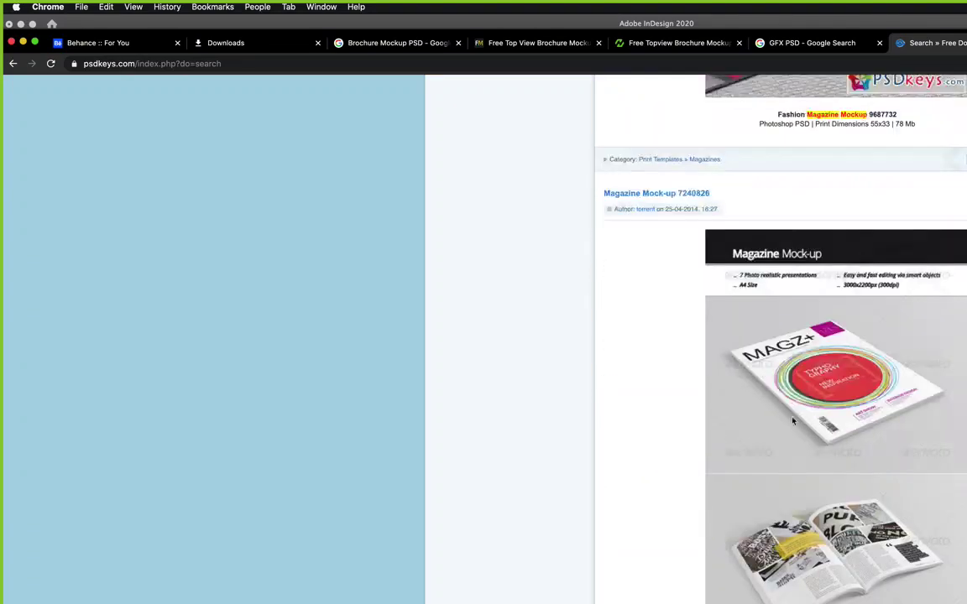
pyautogui.scroll(-20, 792, 421)
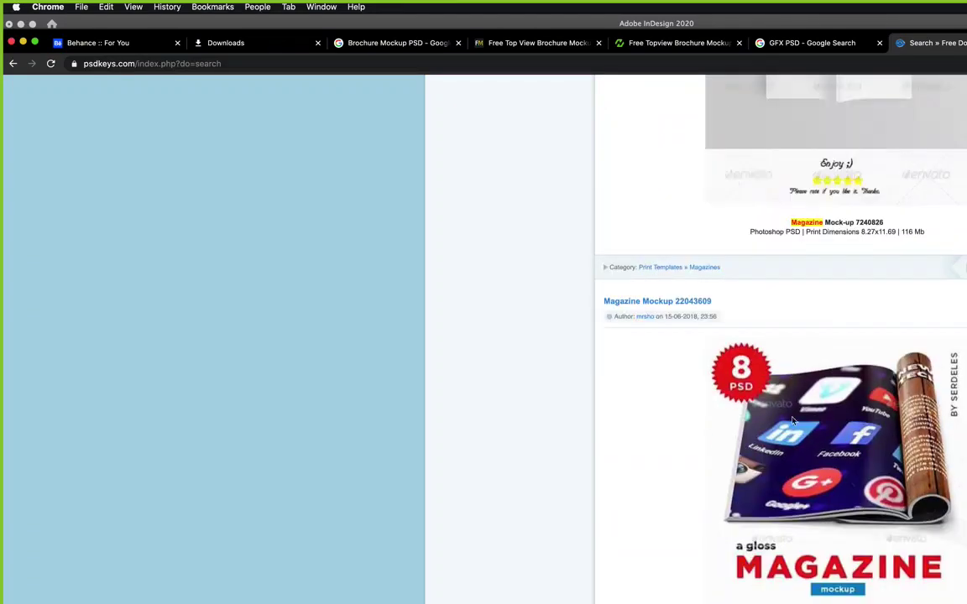
pyautogui.scroll(-20, 792, 421)
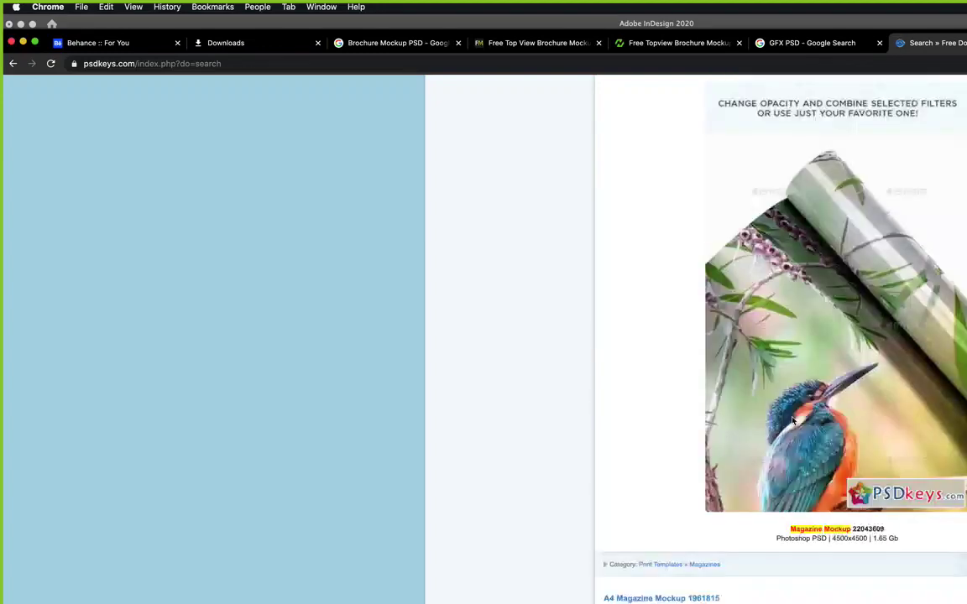
pyautogui.scroll(-20, 793, 420)
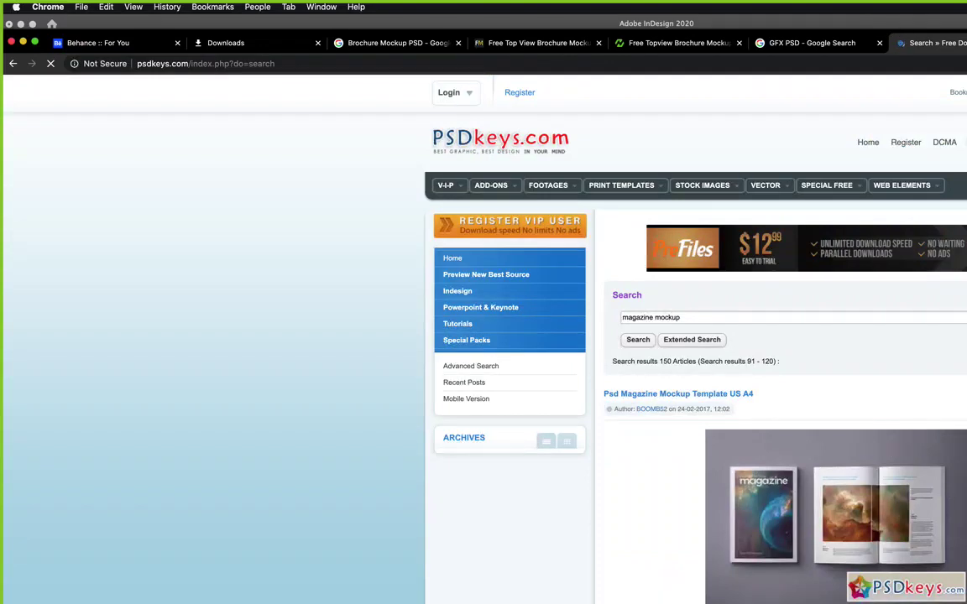
# Scroll down past the isometric and cover mockups to the purple Magazine Mockup 21009095 listing.
pyautogui.scroll(-20, 793, 421)
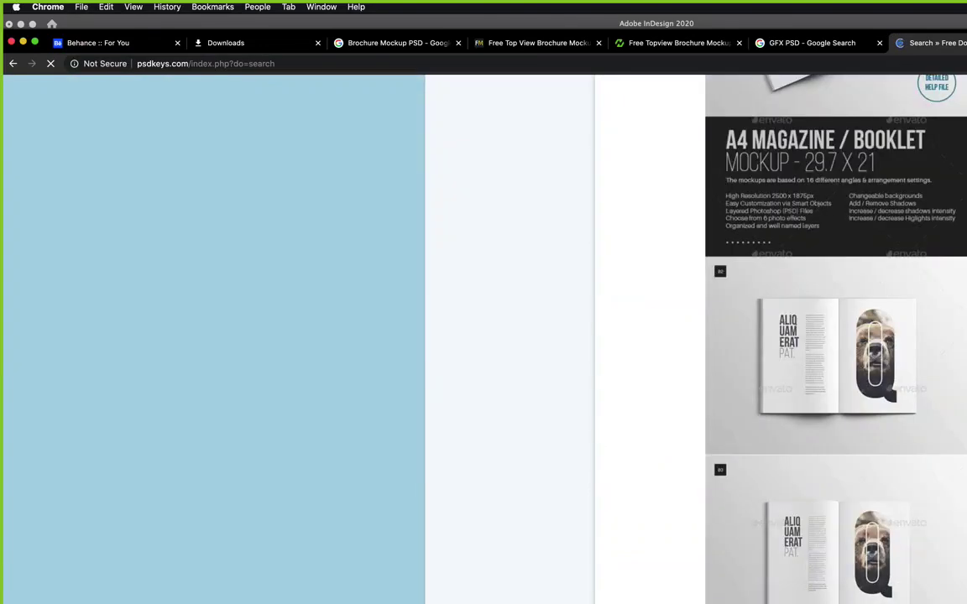
pyautogui.scroll(-20, 792, 420)
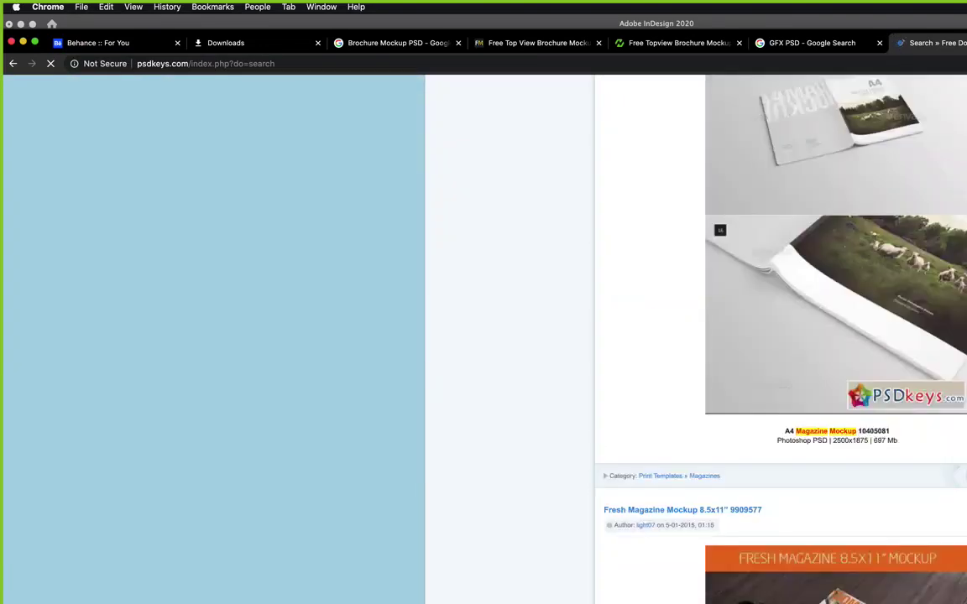
pyautogui.scroll(-20, 792, 420)
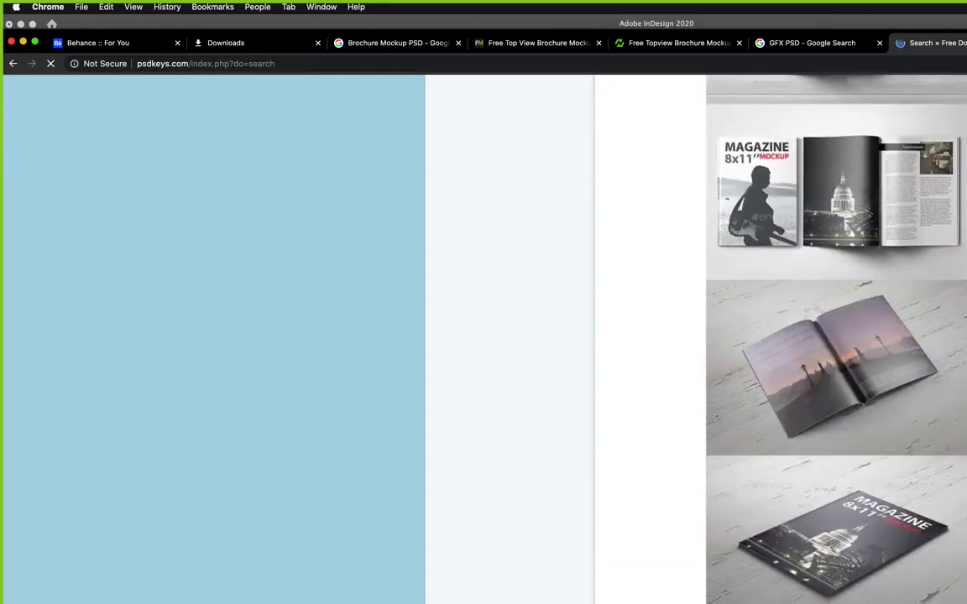
pyautogui.scroll(-20, 793, 421)
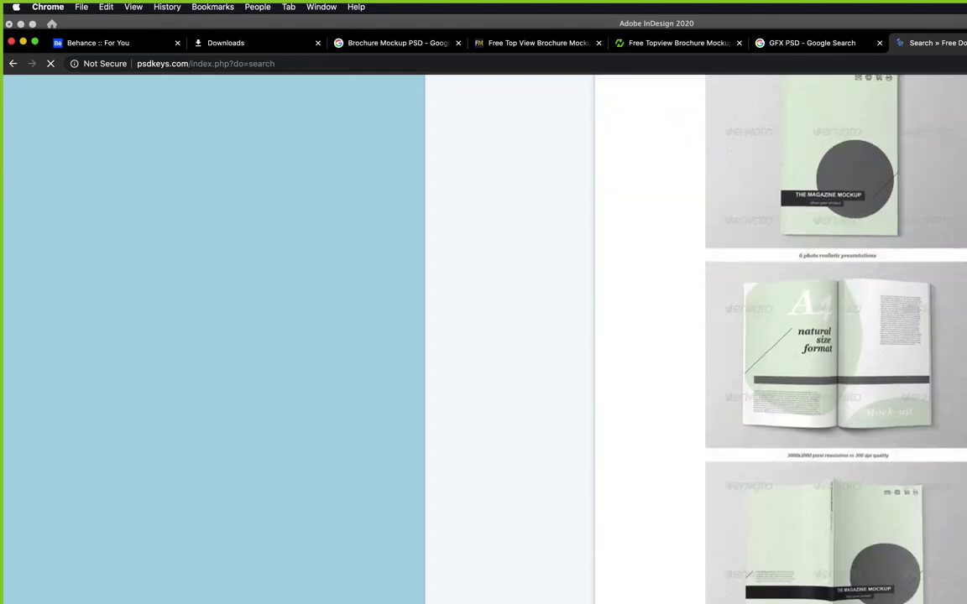
pyautogui.scroll(-10, 793, 420)
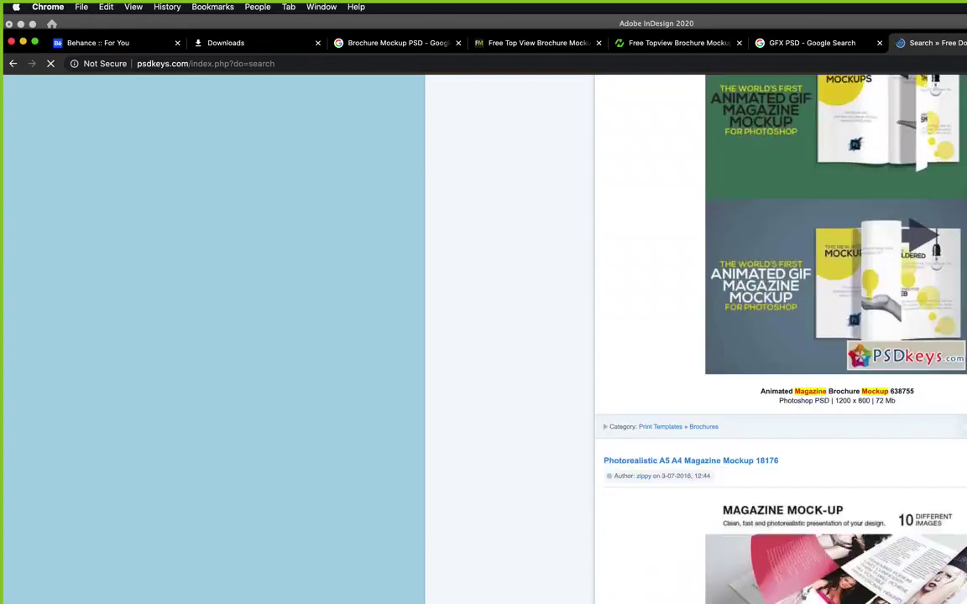
pyautogui.scroll(5, 792, 420)
pyautogui.scroll(-5, 792, 420)
pyautogui.scroll(8, 793, 421)
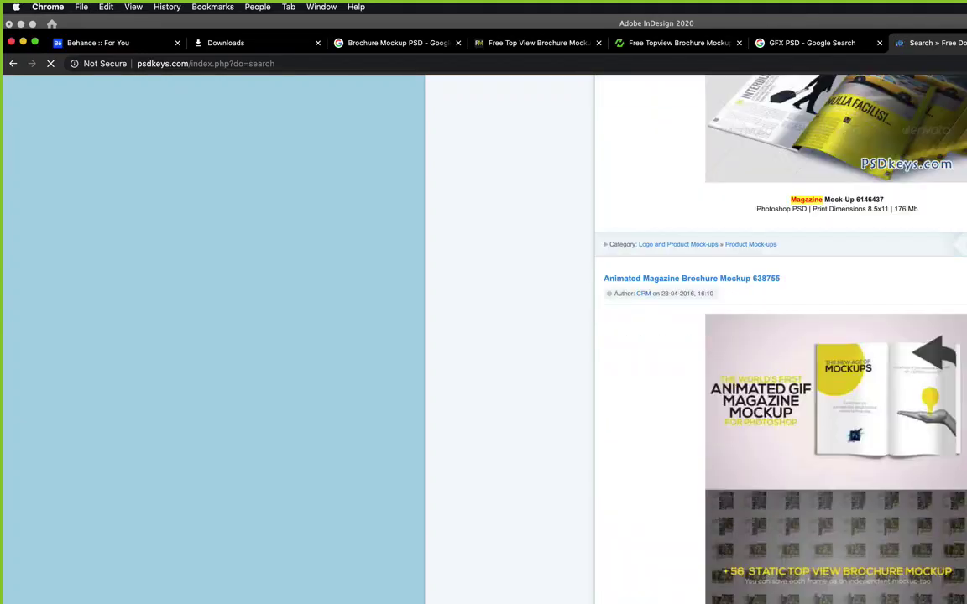
pyautogui.scroll(-5, 780, 336)
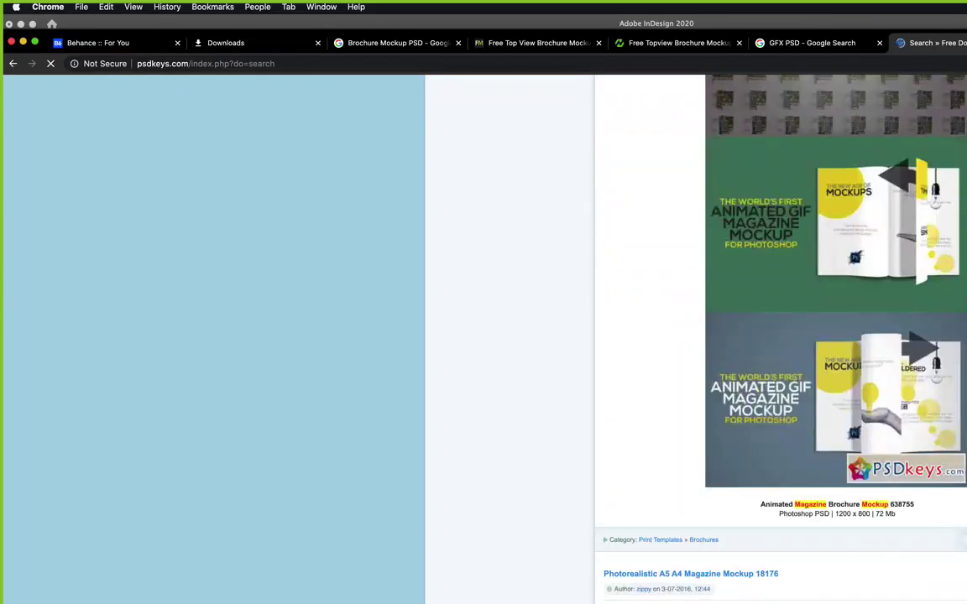
pyautogui.scroll(-10, 935, 496)
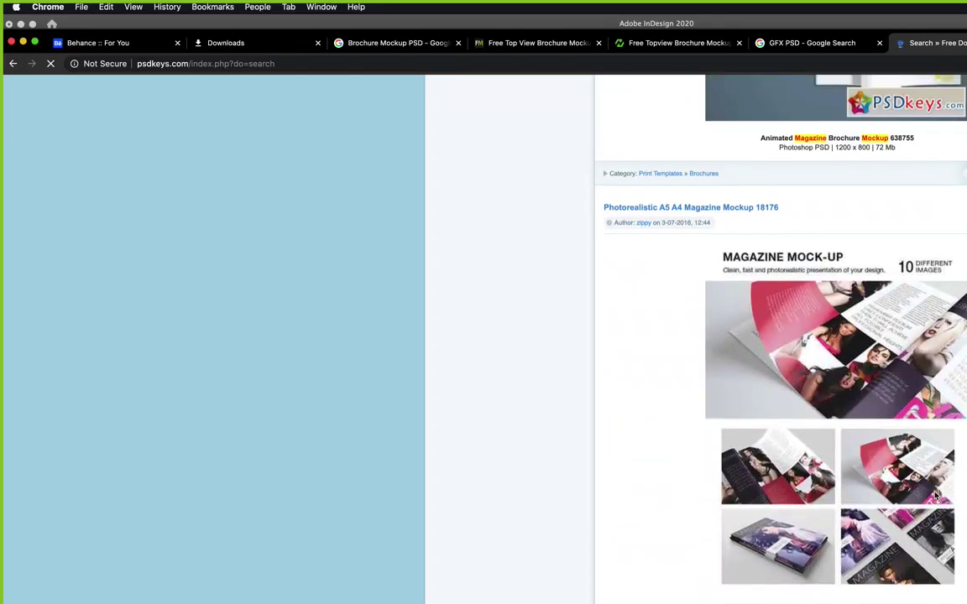
pyautogui.scroll(-8, 935, 496)
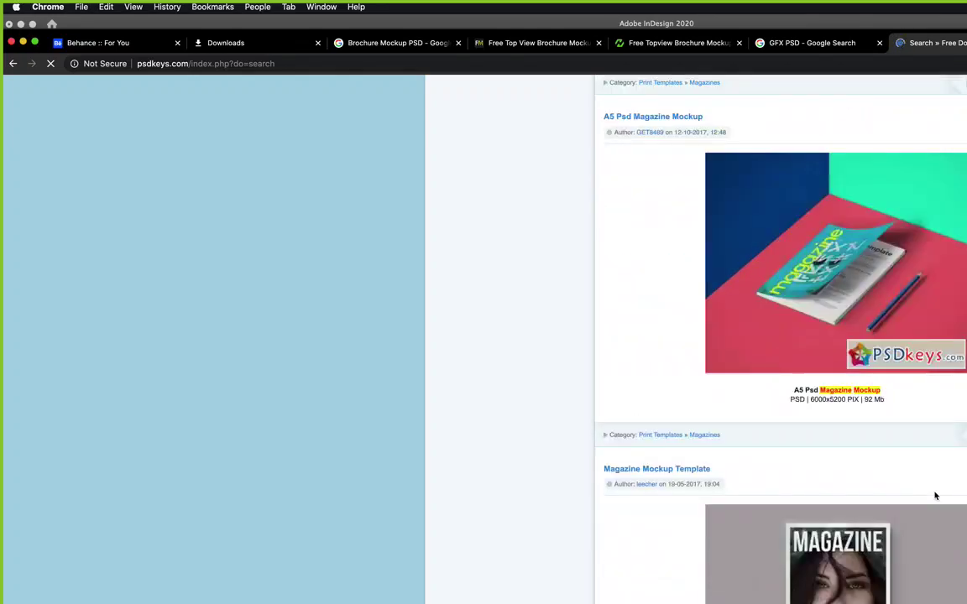
pyautogui.scroll(-6, 935, 496)
pyautogui.scroll(-15, 935, 496)
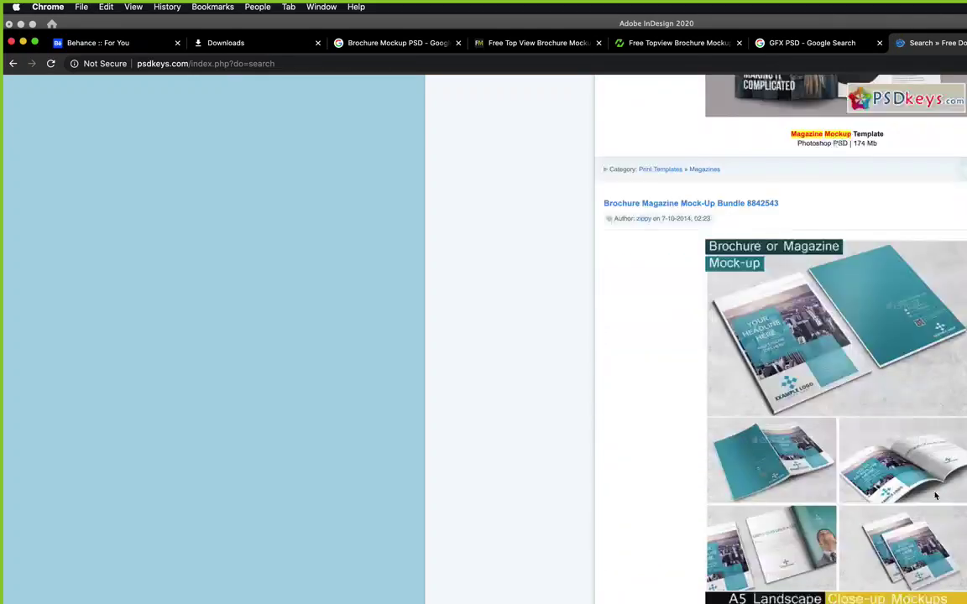
pyautogui.scroll(-20, 935, 496)
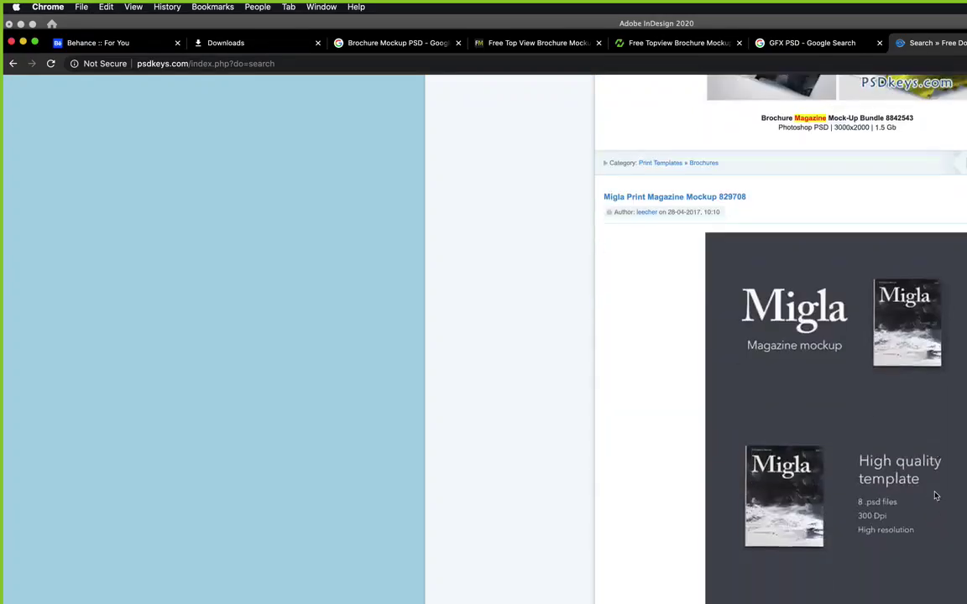
pyautogui.scroll(-20, 935, 496)
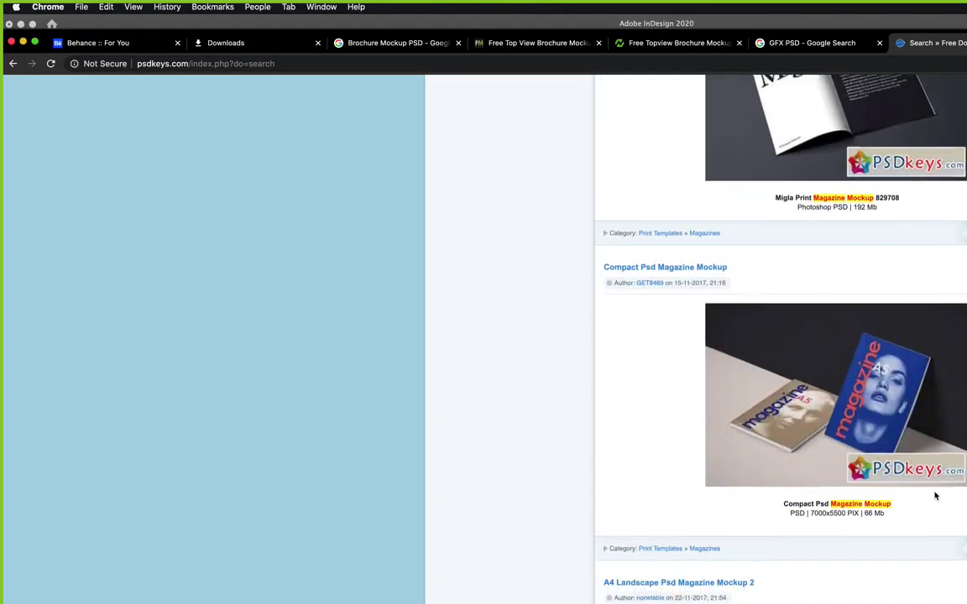
pyautogui.scroll(-20, 935, 496)
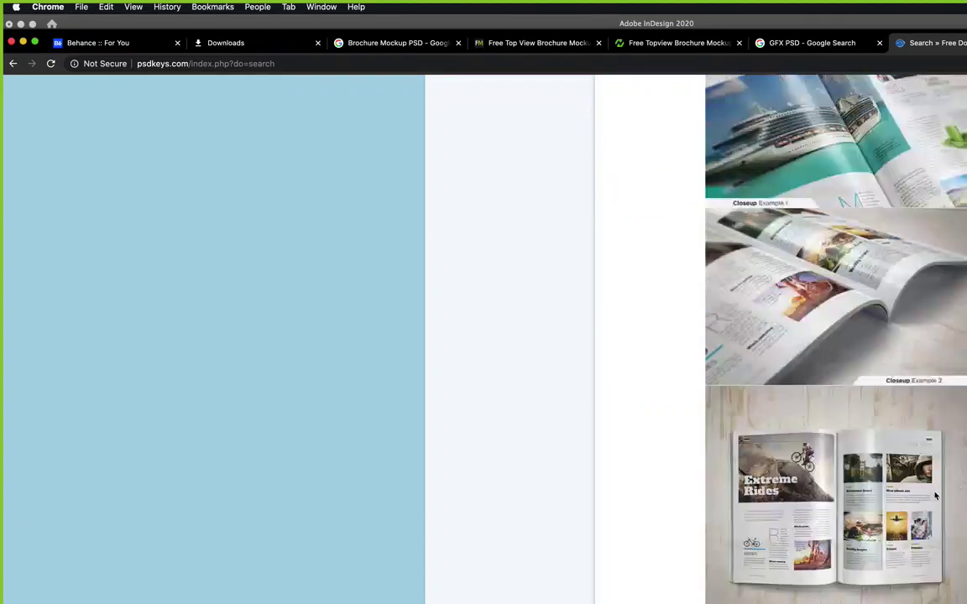
pyautogui.scroll(-20, 935, 496)
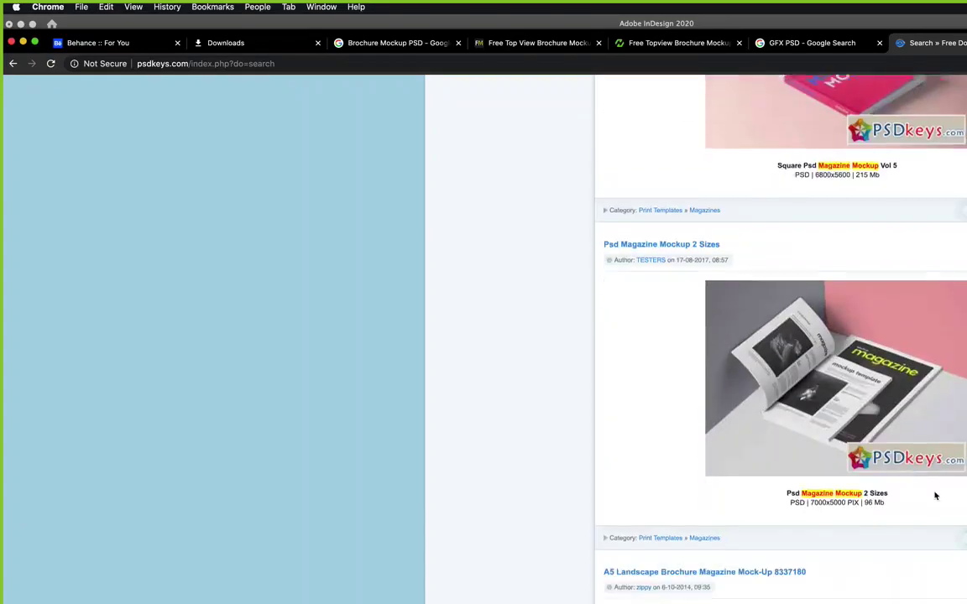
pyautogui.scroll(-20, 935, 497)
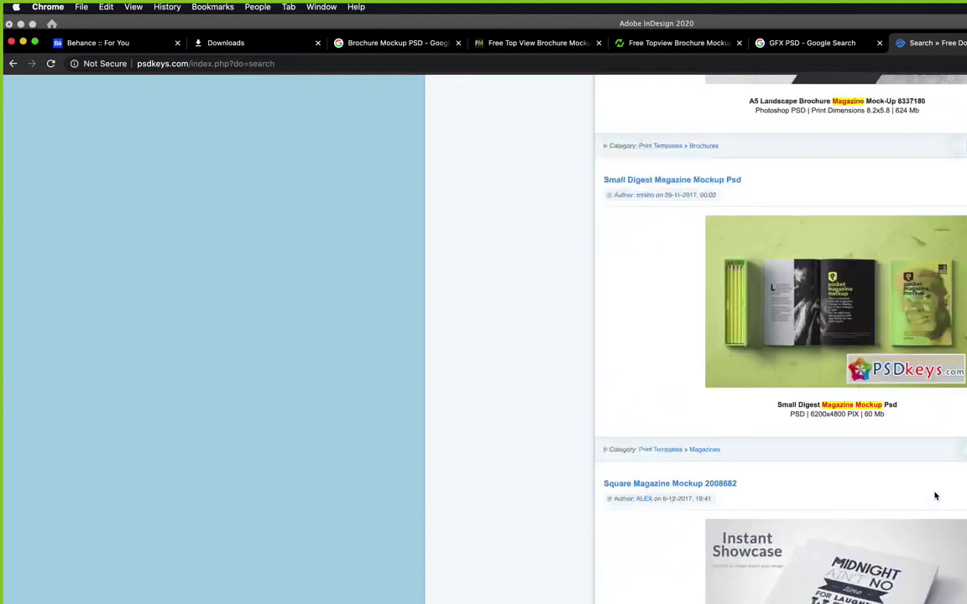
pyautogui.scroll(-20, 935, 496)
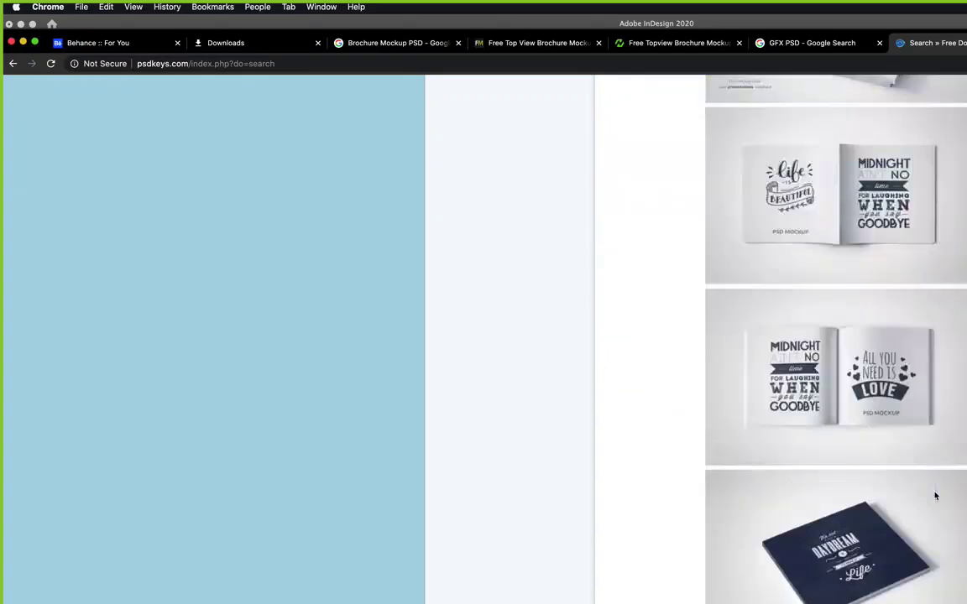
pyautogui.scroll(-20, 935, 496)
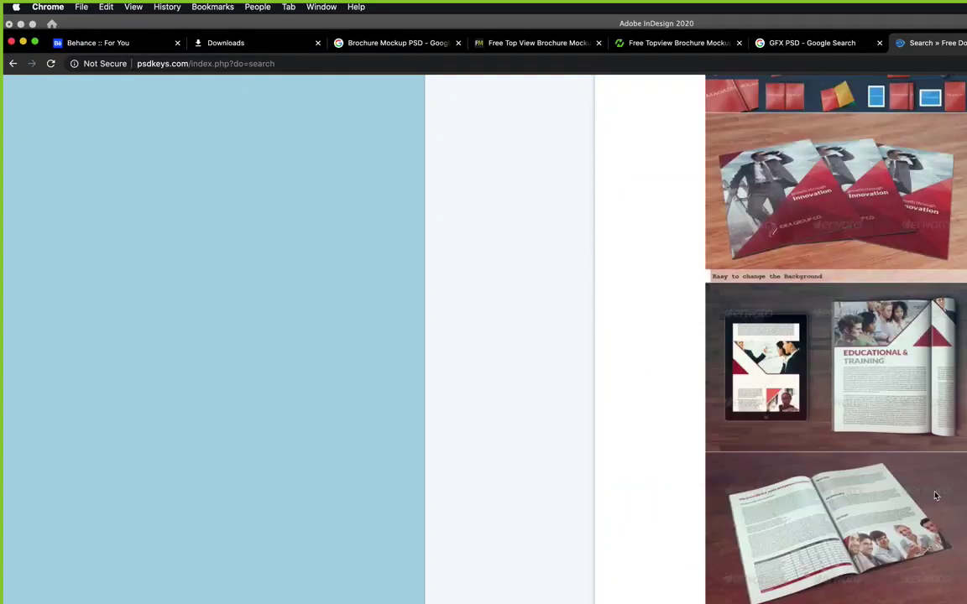
pyautogui.scroll(-20, 935, 496)
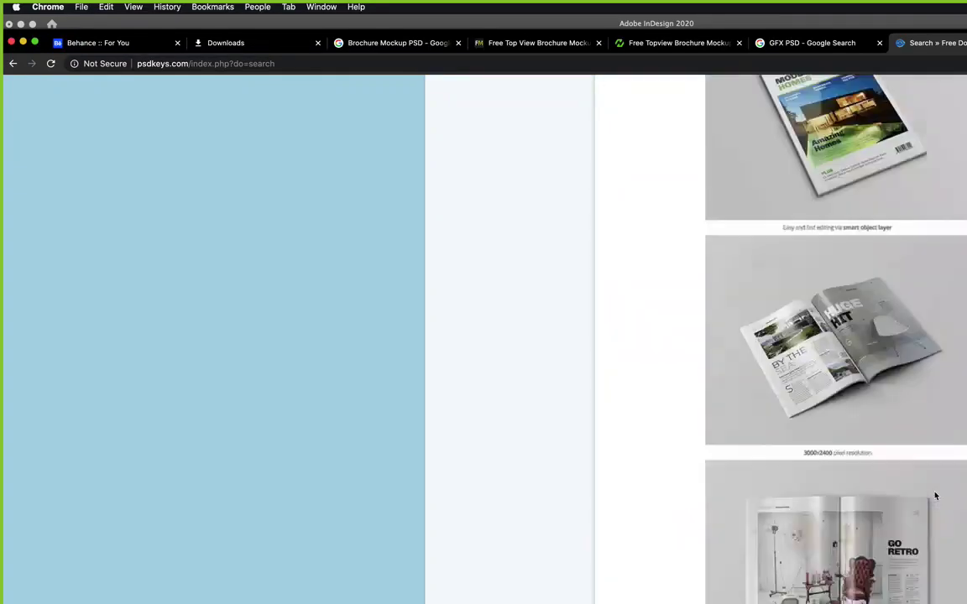
pyautogui.scroll(-20, 935, 496)
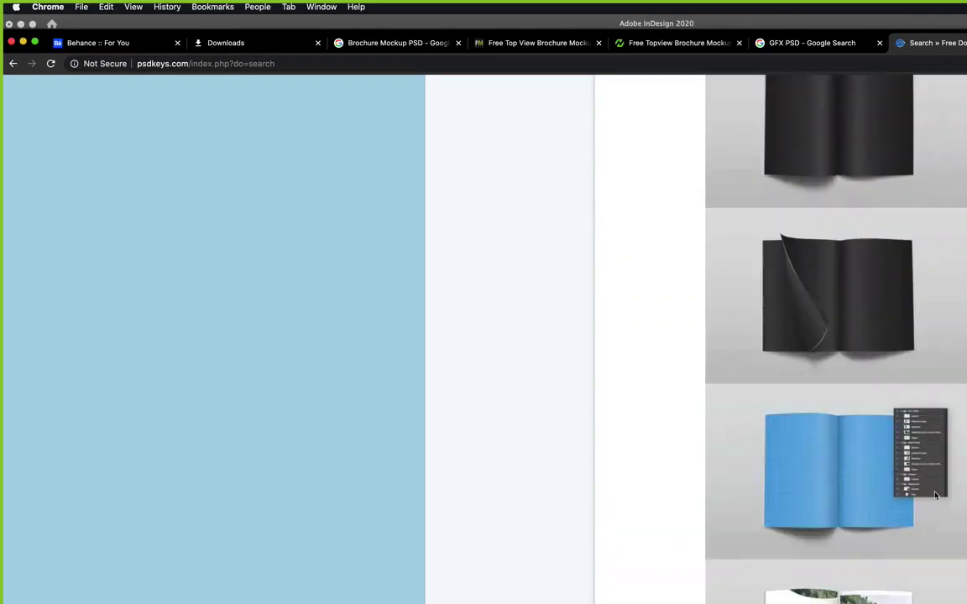
pyautogui.scroll(-20, 935, 496)
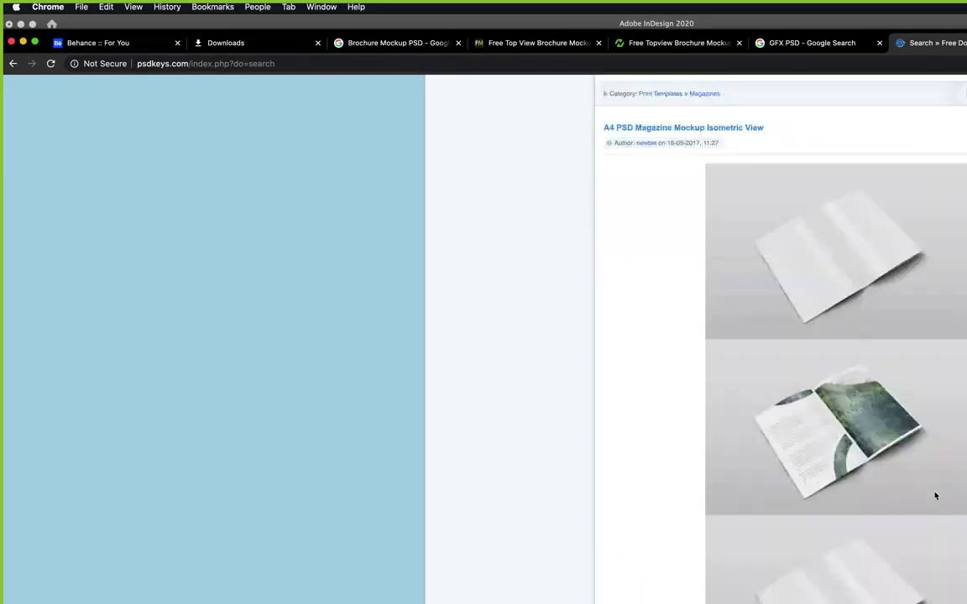
pyautogui.scroll(-20, 935, 496)
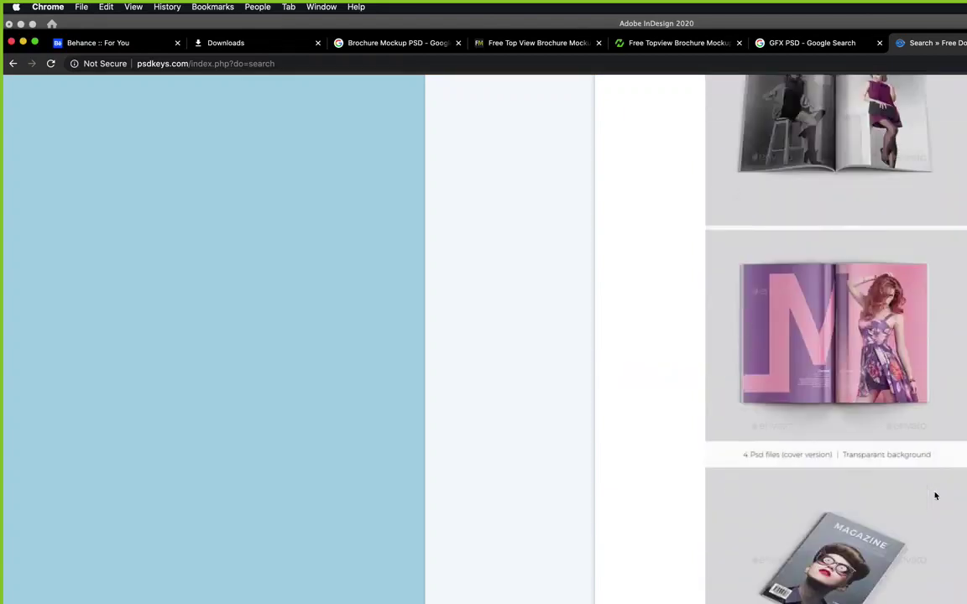
pyautogui.scroll(-15, 935, 496)
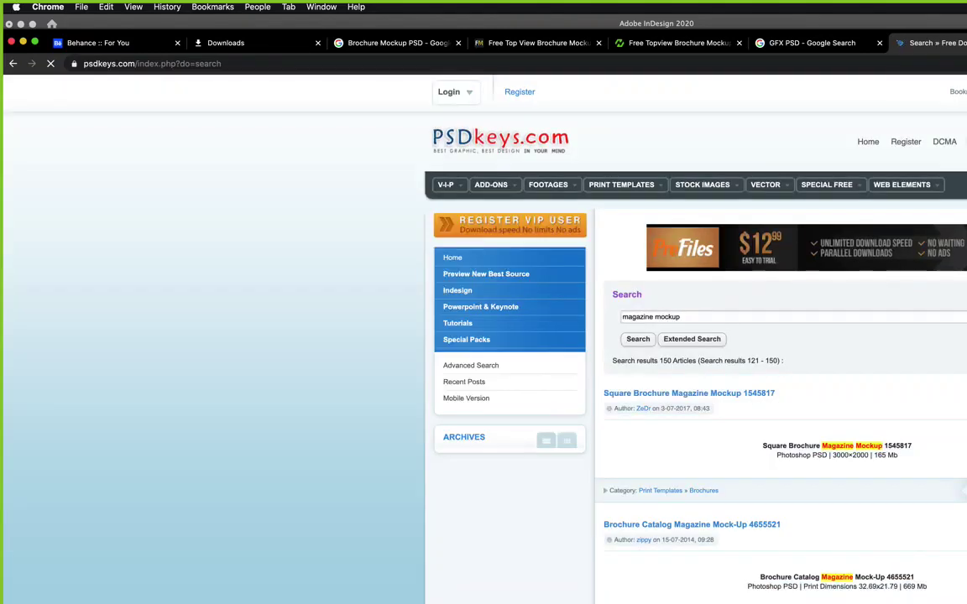
pyautogui.scroll(-20, 935, 496)
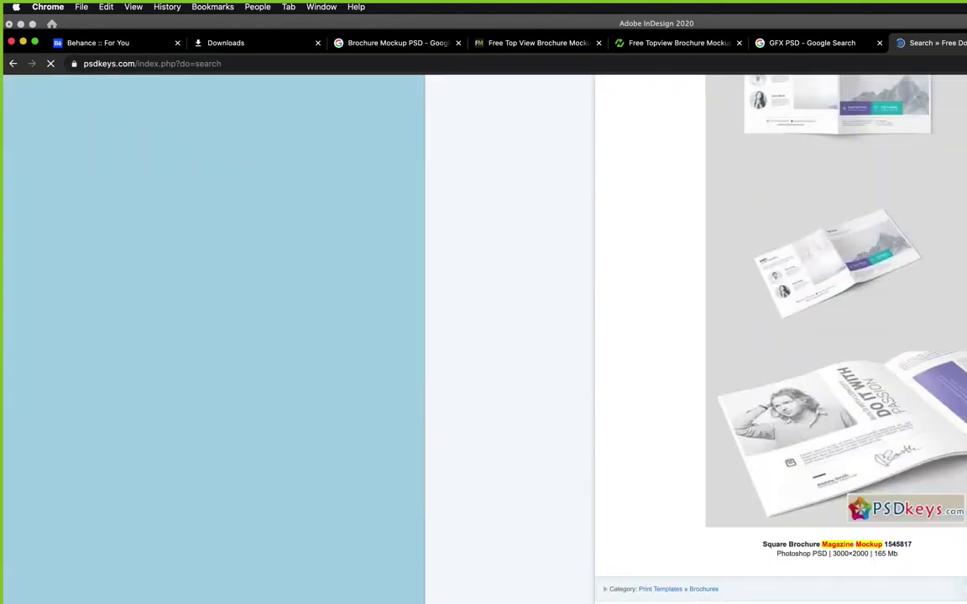
pyautogui.scroll(-20, 836, 339)
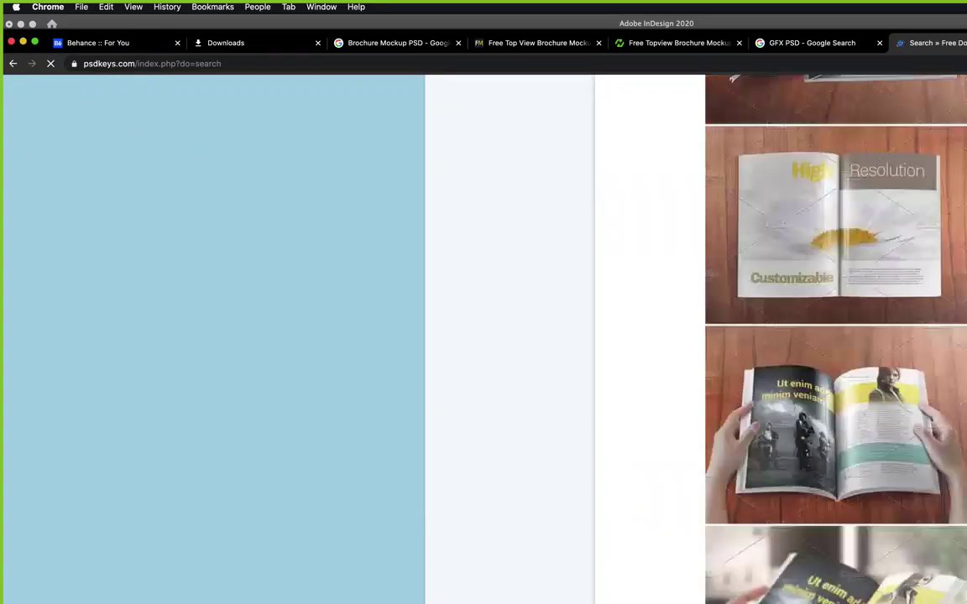
pyautogui.scroll(-10, 836, 339)
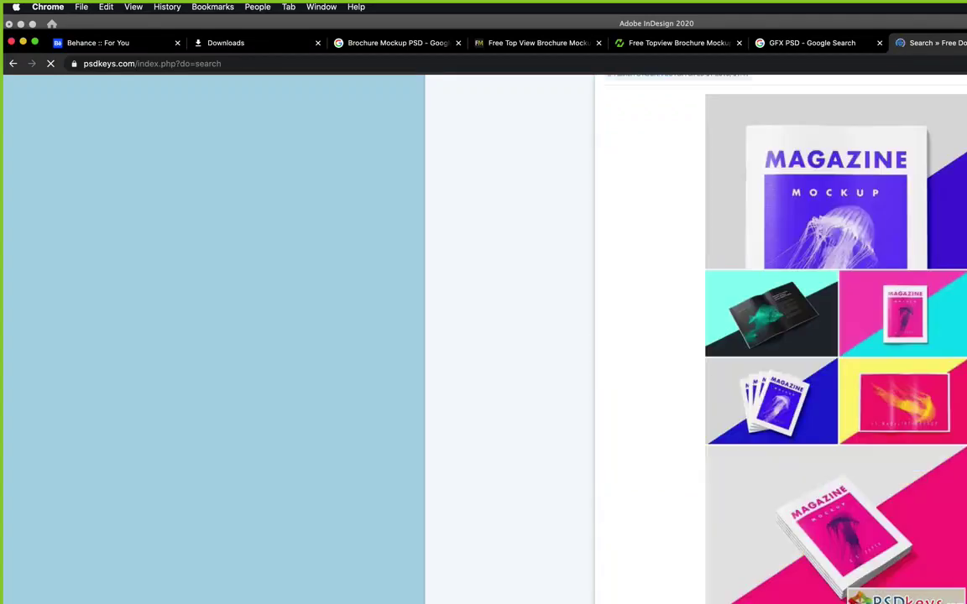
pyautogui.scroll(1, 780, 336)
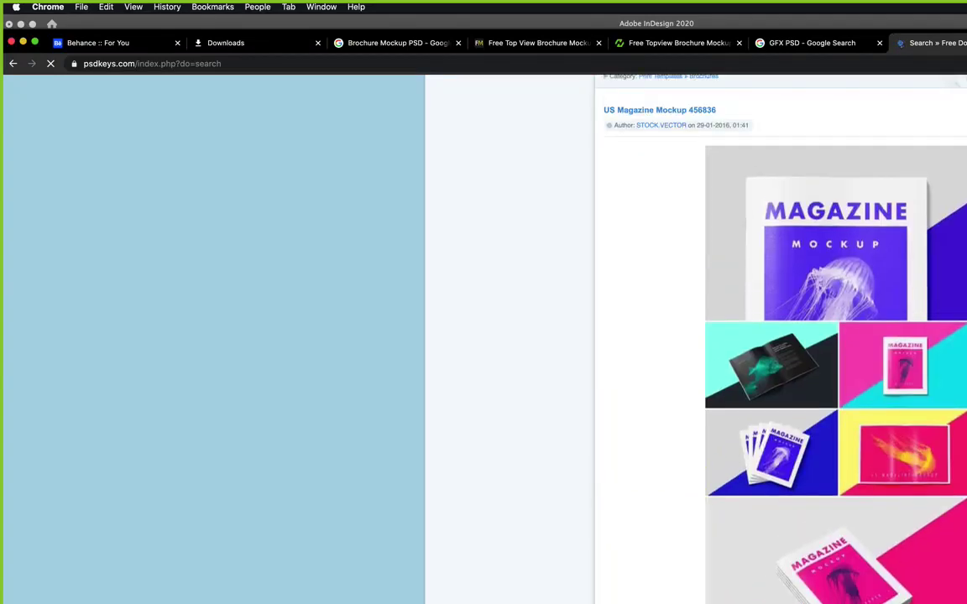
pyautogui.scroll(10, 836, 339)
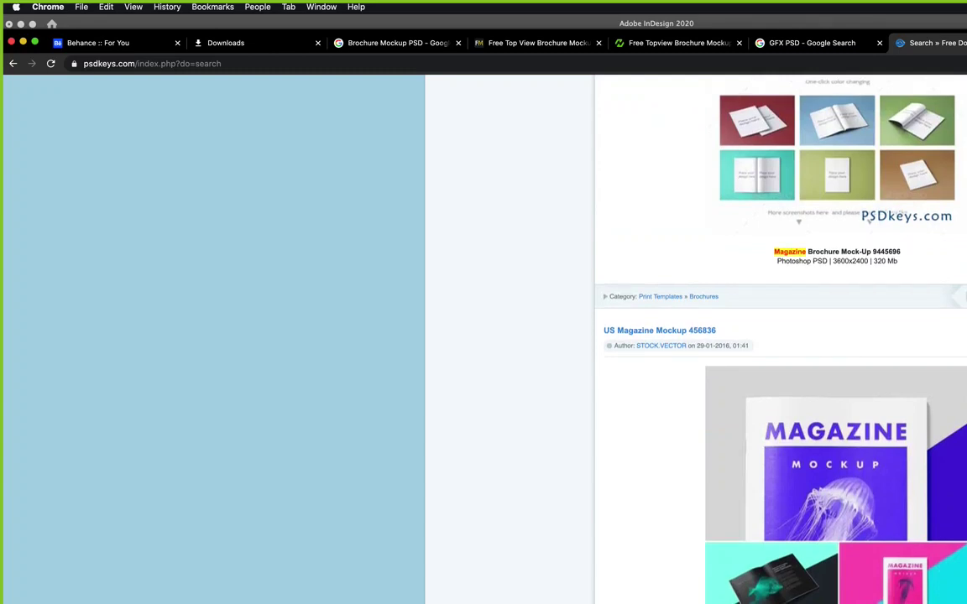
pyautogui.scroll(-15, 836, 339)
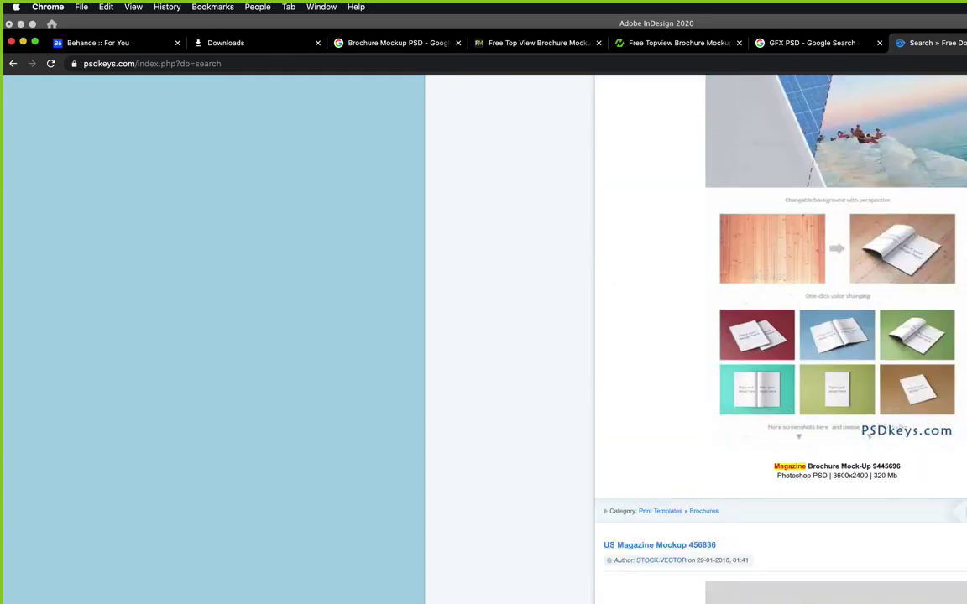
pyautogui.scroll(6, 836, 339)
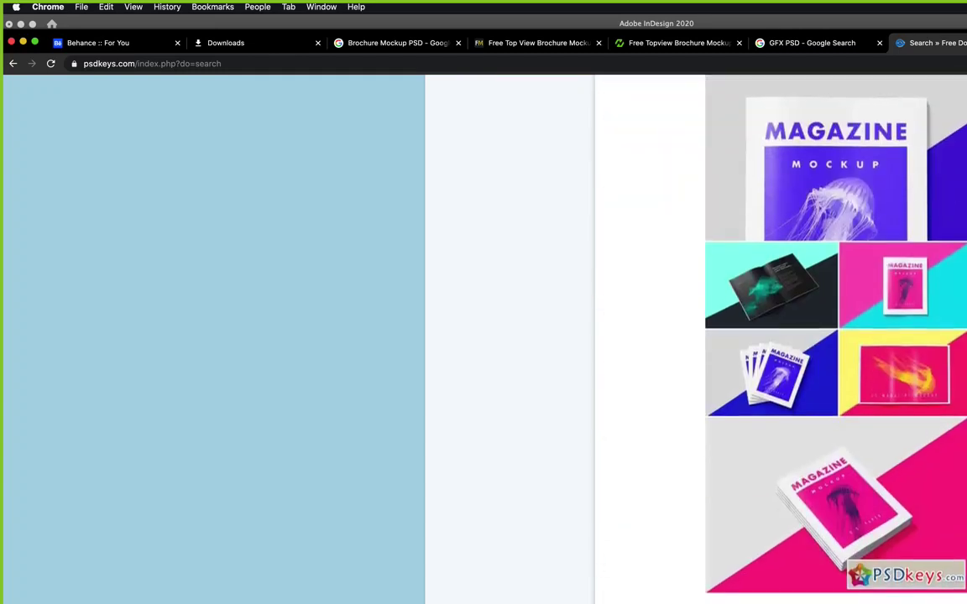
pyautogui.scroll(1, 836, 339)
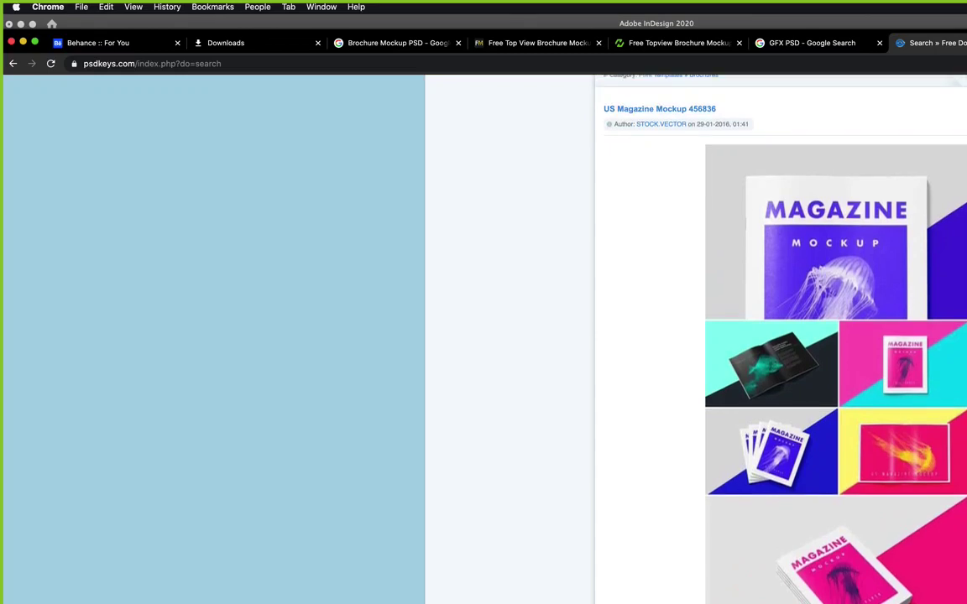
pyautogui.scroll(3, 836, 339)
pyautogui.scroll(-4, 626, 533)
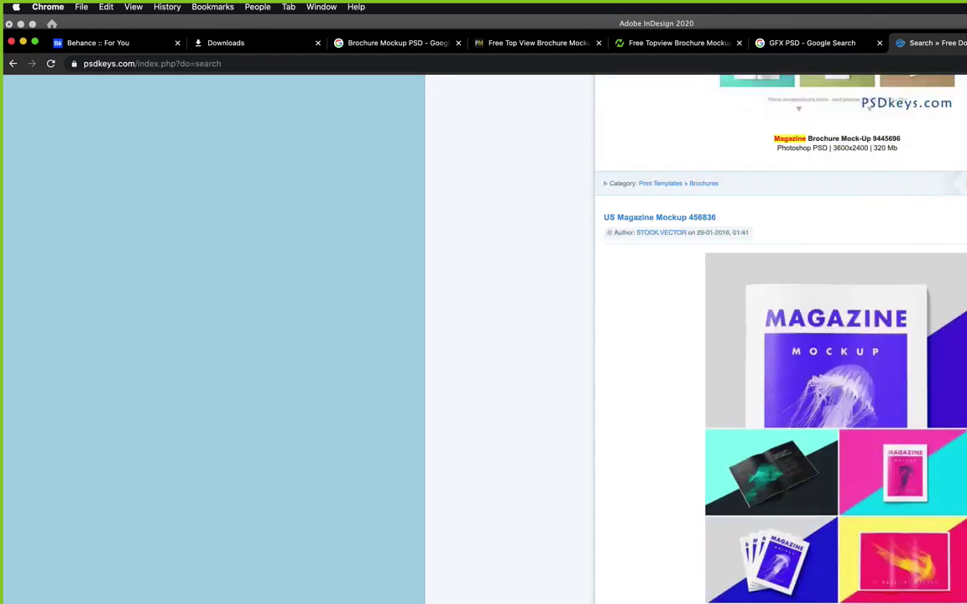
pyautogui.scroll(7, 625, 533)
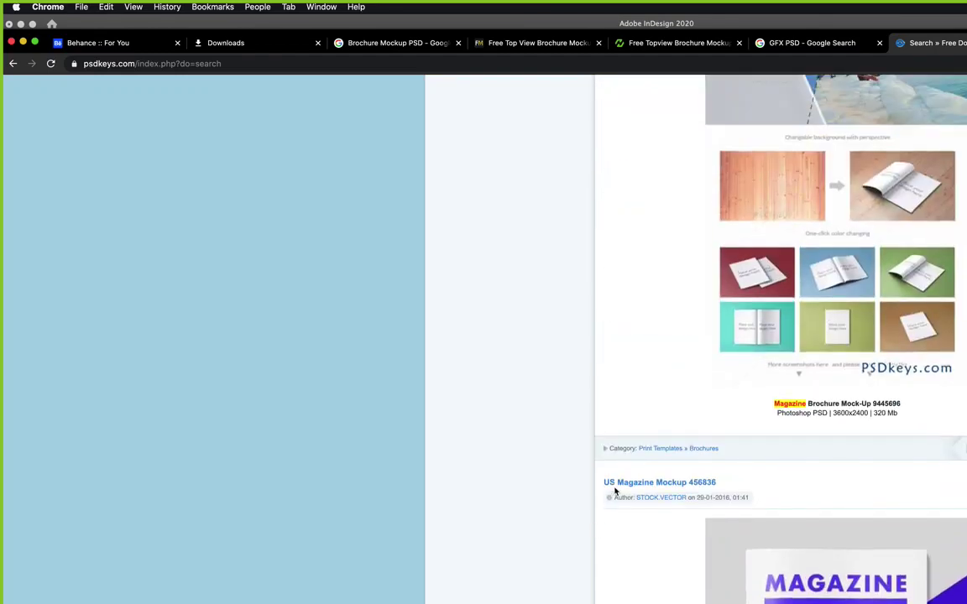
pyautogui.rightClick(618, 487)
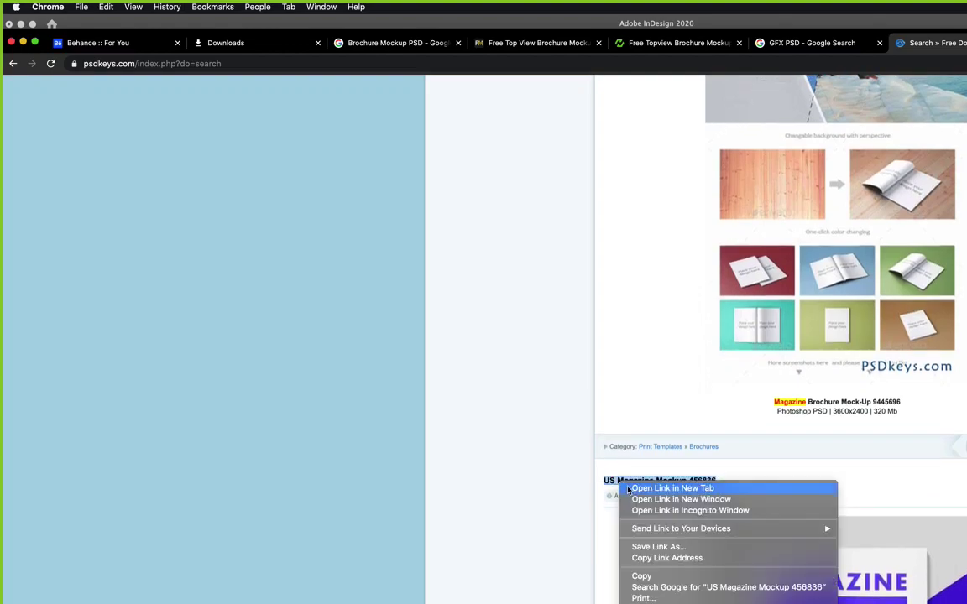
pyautogui.click(783, 399)
pyautogui.scroll(1, 799, 551)
pyautogui.scroll(-15, 798, 551)
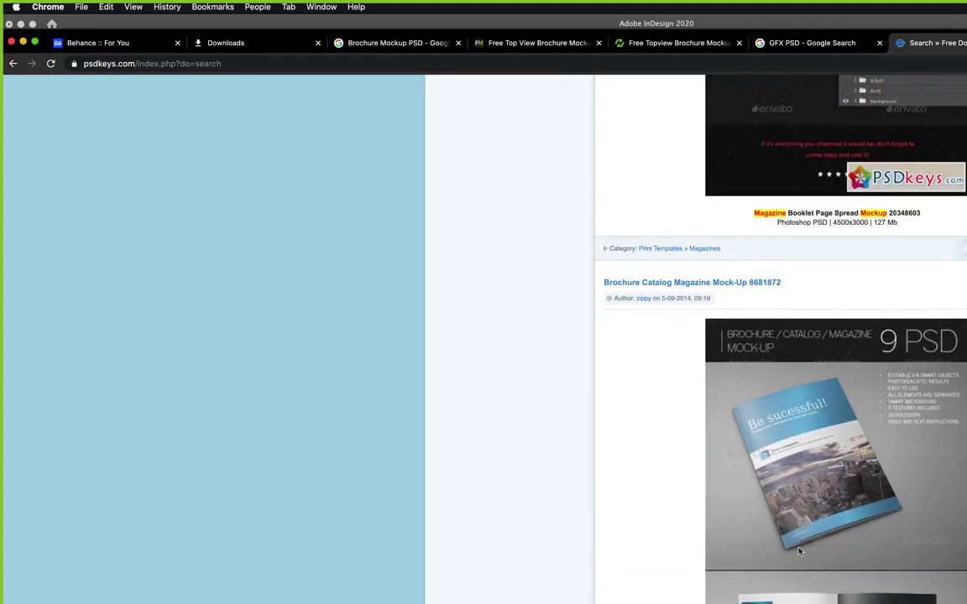
pyautogui.scroll(-6, 799, 552)
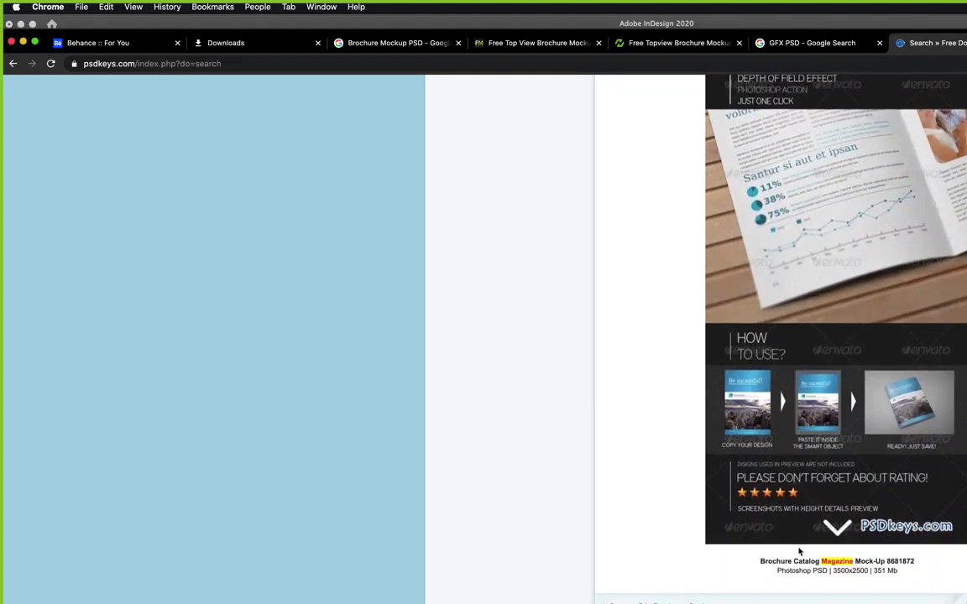
pyautogui.scroll(2, 799, 552)
pyautogui.scroll(1, 799, 552)
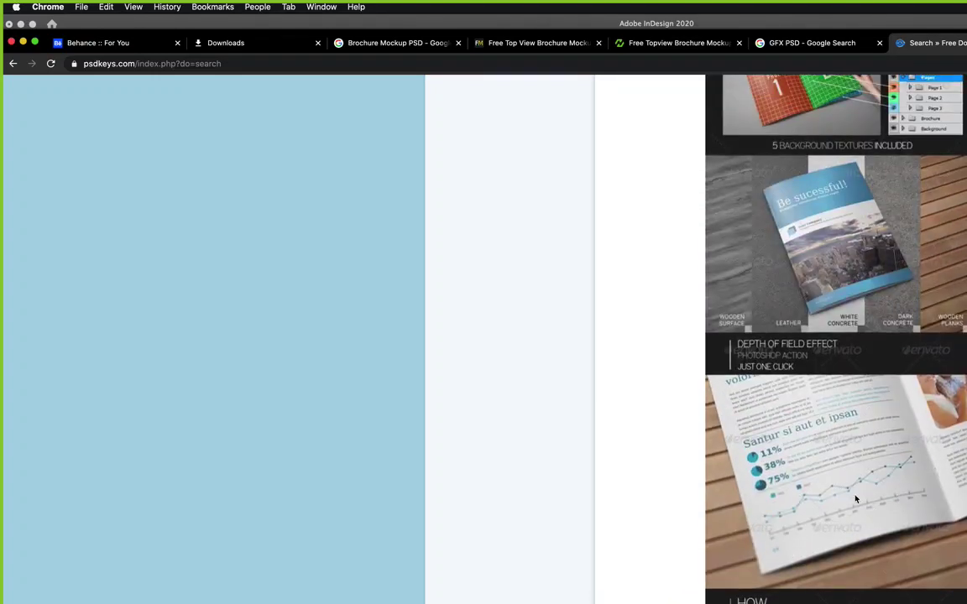
pyautogui.scroll(8, 855, 499)
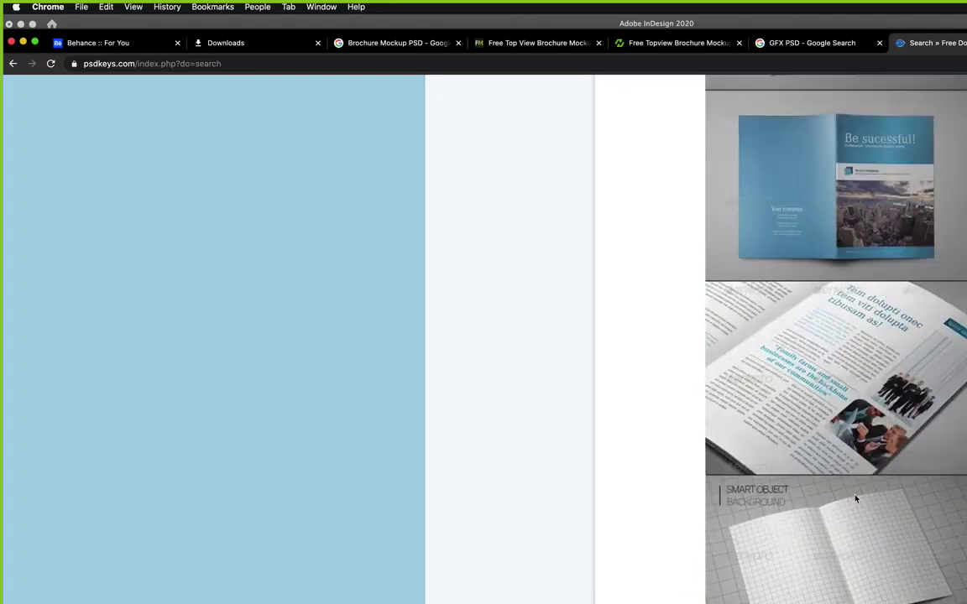
pyautogui.scroll(5, 855, 499)
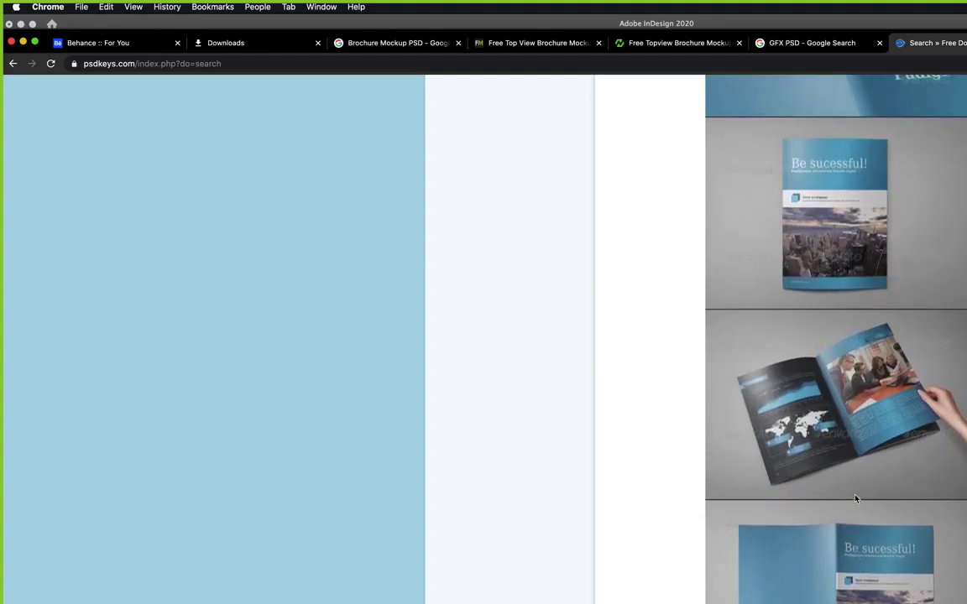
pyautogui.scroll(-15, 856, 500)
pyautogui.scroll(-20, 855, 498)
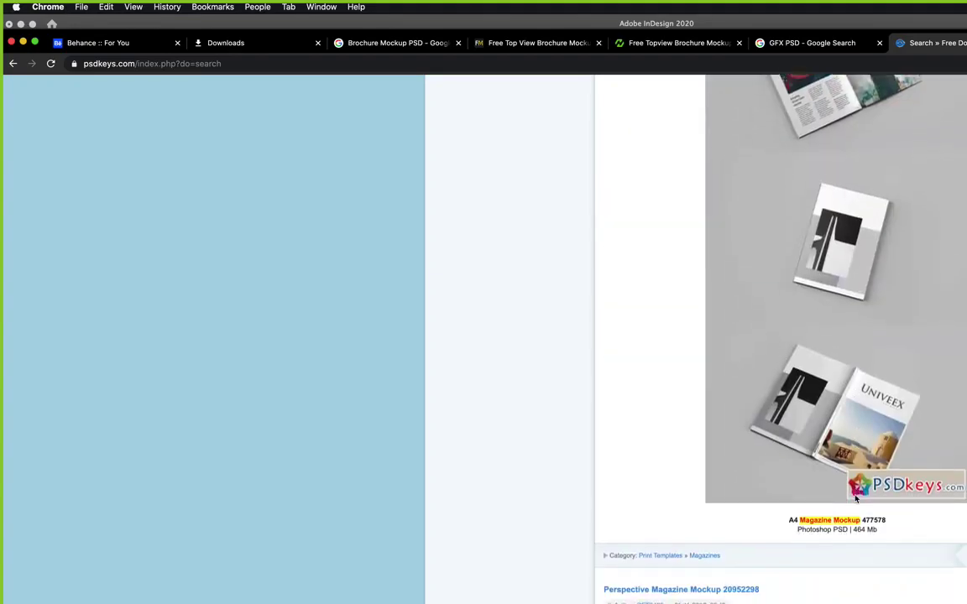
pyautogui.scroll(-15, 855, 498)
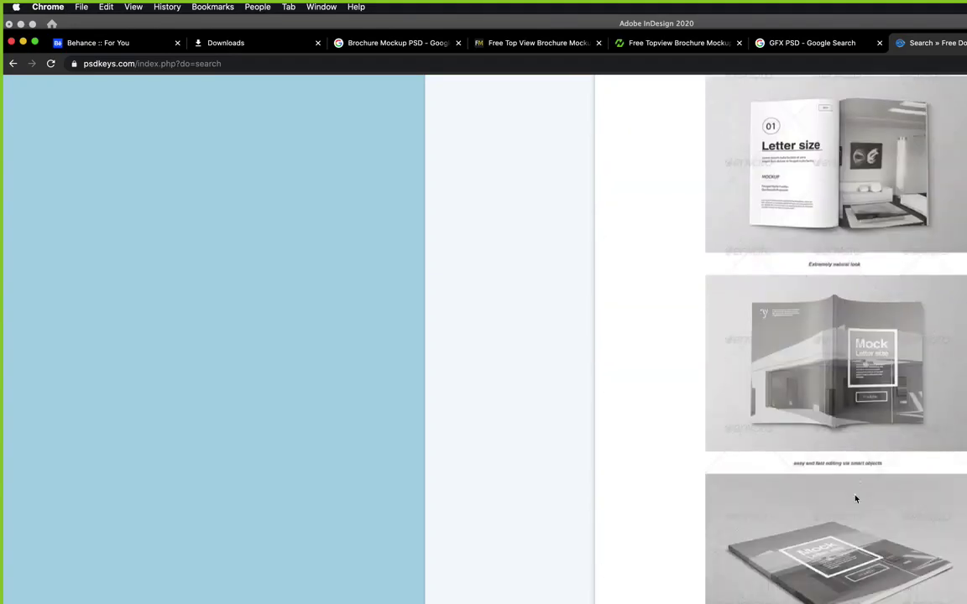
pyautogui.scroll(-20, 856, 499)
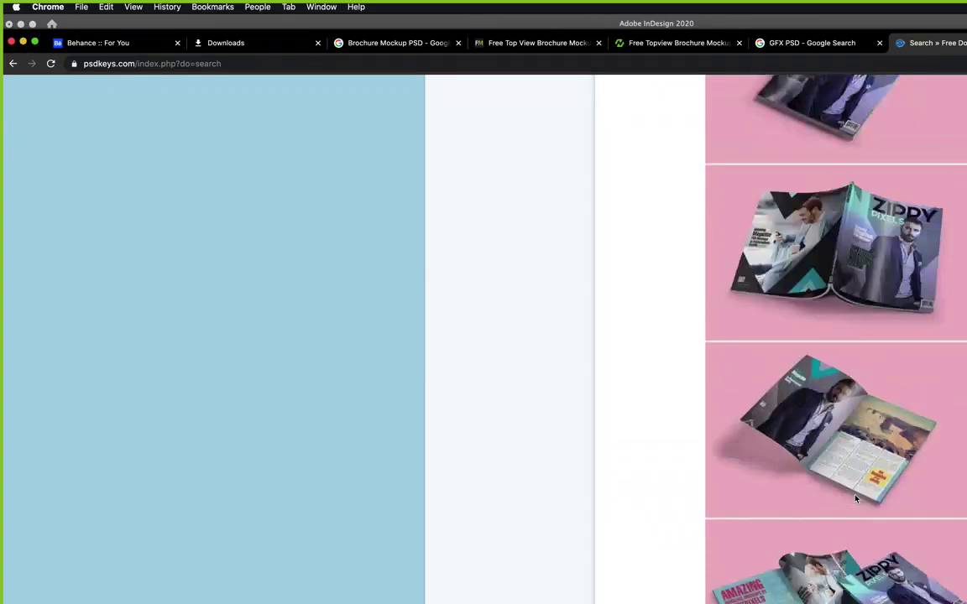
pyautogui.scroll(-5, 855, 498)
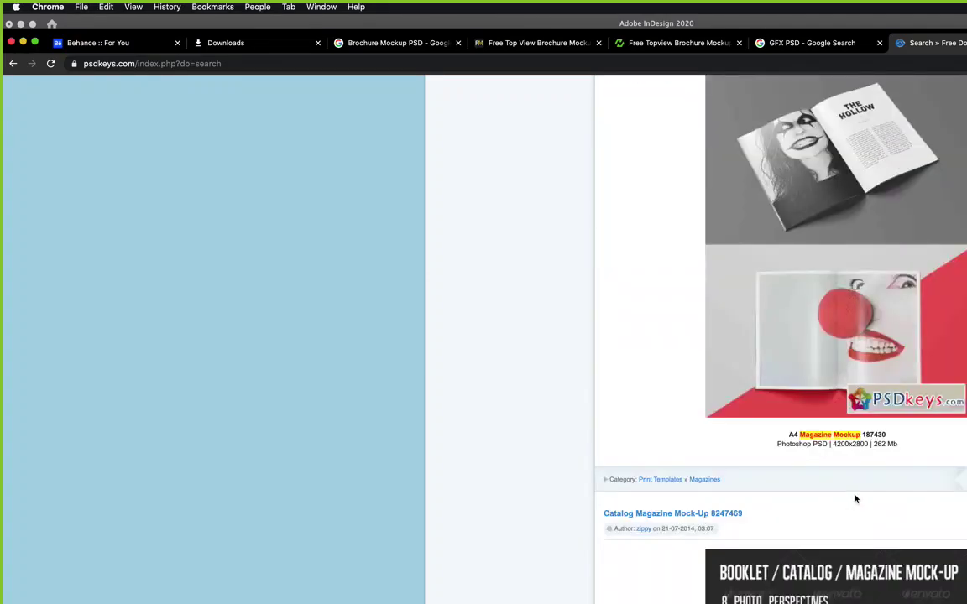
pyautogui.scroll(10, 856, 499)
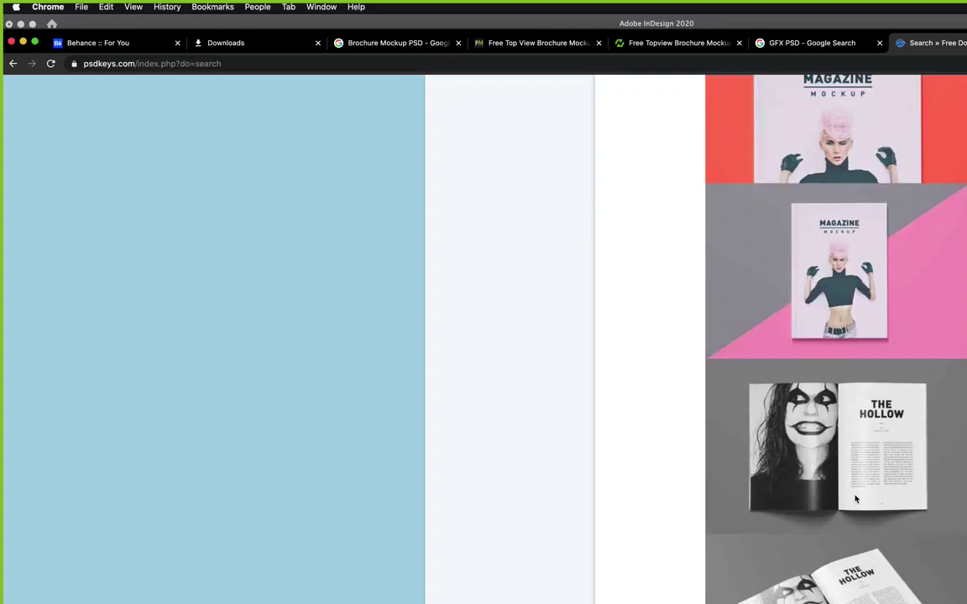
pyautogui.scroll(3, 855, 498)
pyautogui.scroll(-12, 855, 498)
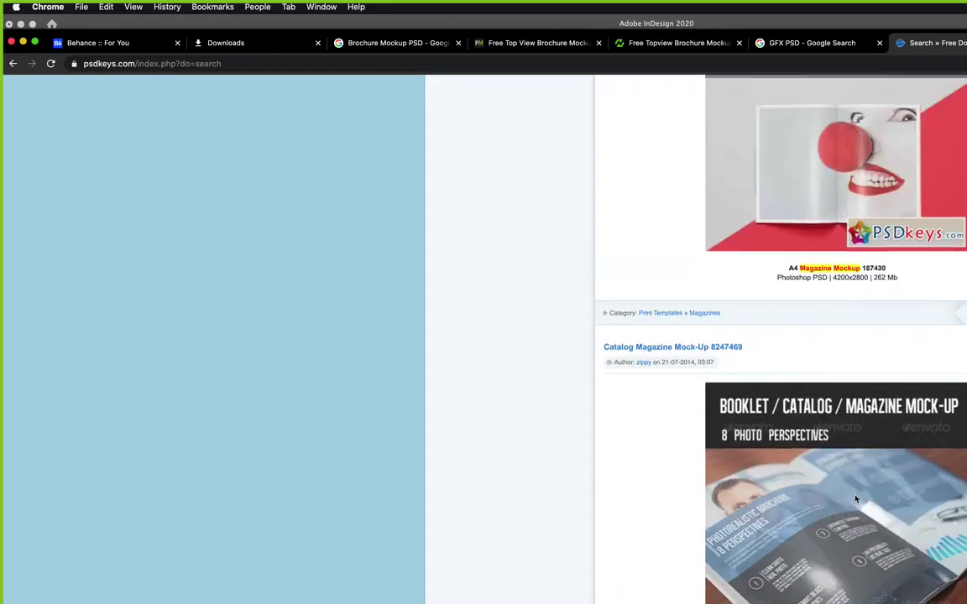
pyautogui.scroll(8, 856, 499)
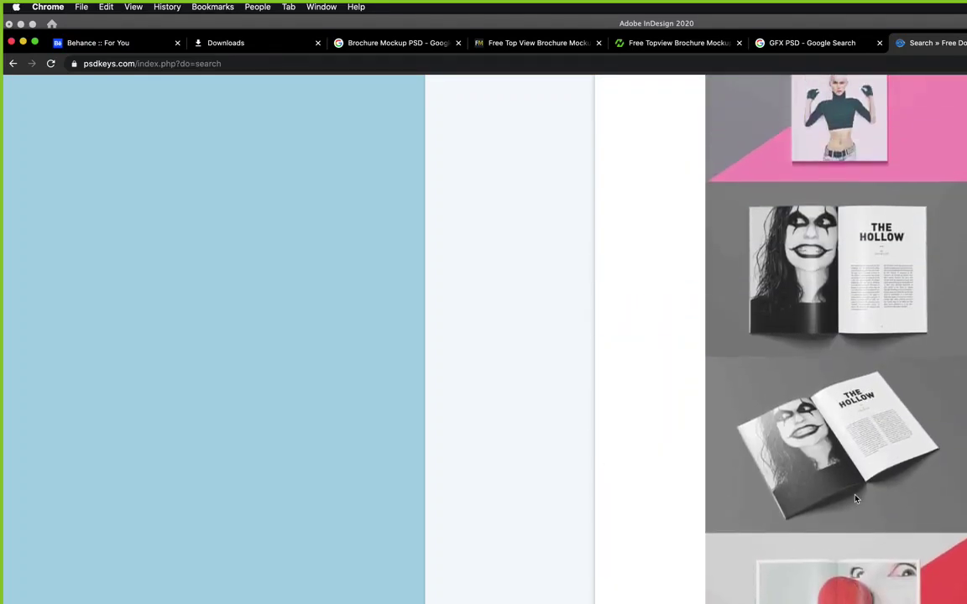
pyautogui.scroll(-20, 856, 499)
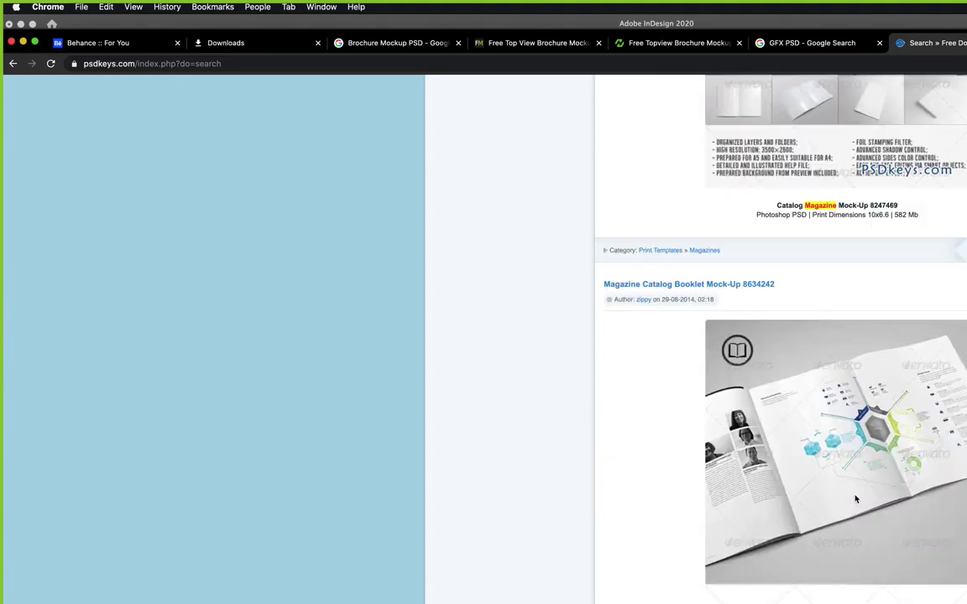
pyautogui.scroll(-4, 855, 498)
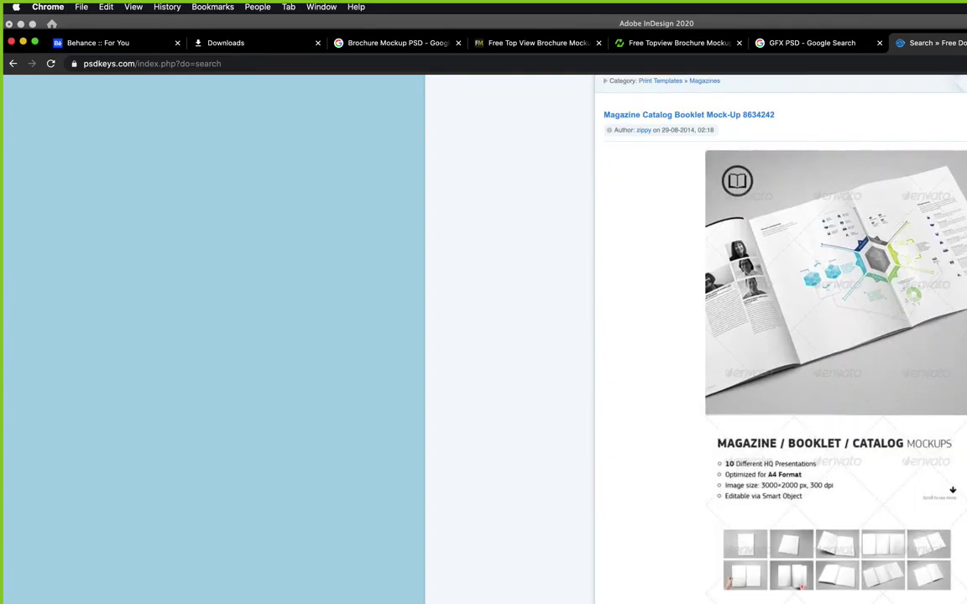
pyautogui.scroll(-15, 855, 499)
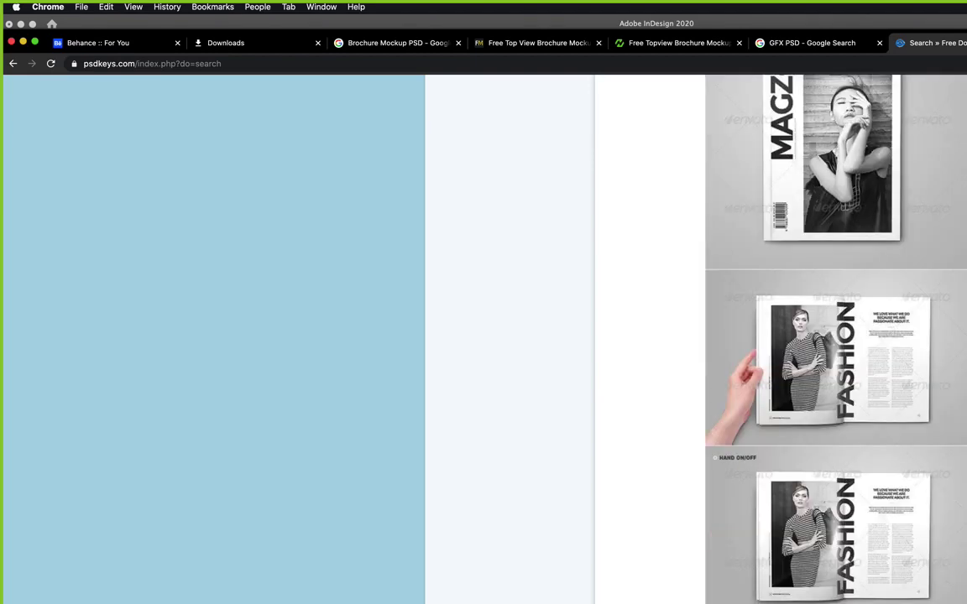
pyautogui.scroll(-10, 836, 339)
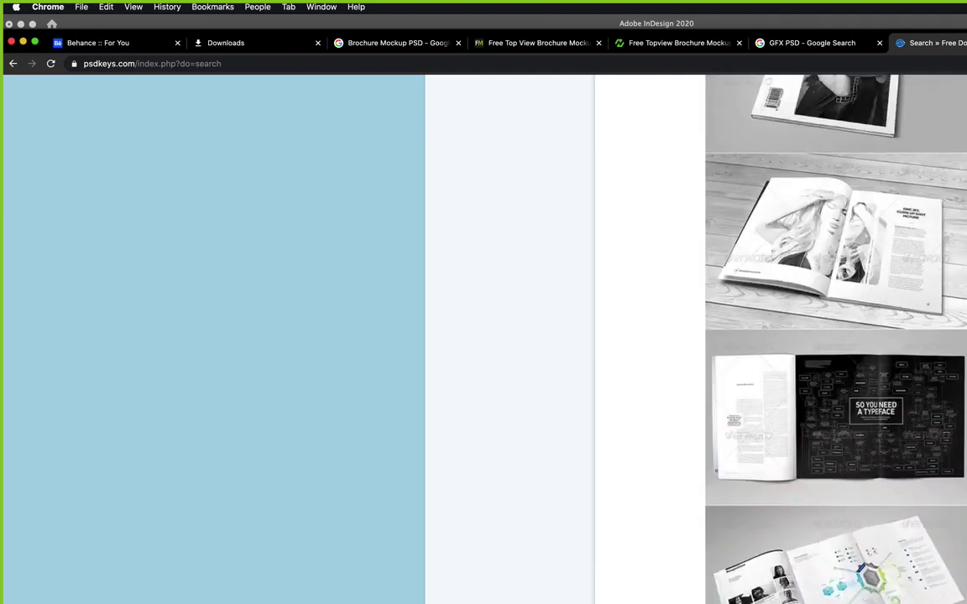
pyautogui.scroll(-6, 836, 339)
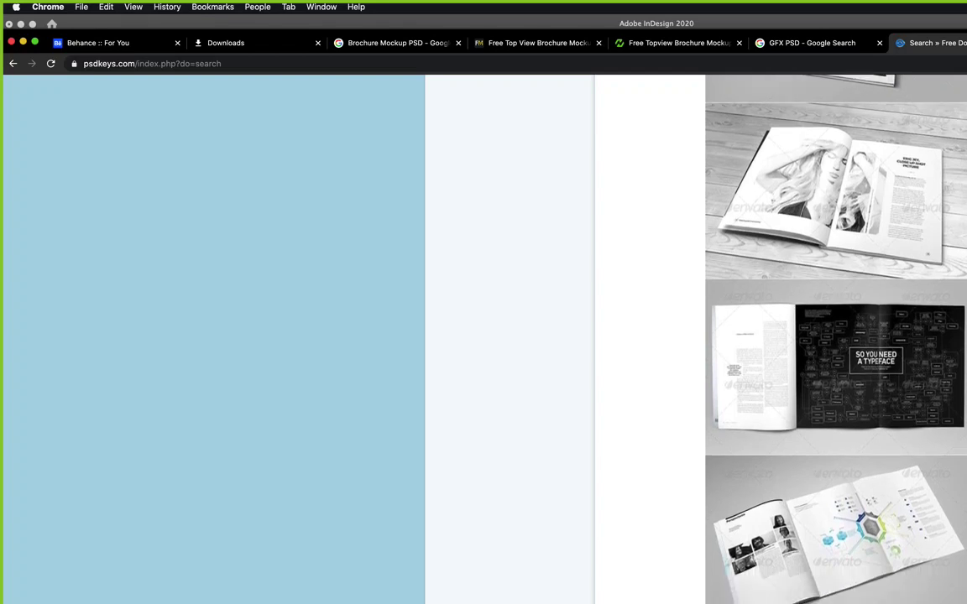
pyautogui.scroll(-15, 836, 339)
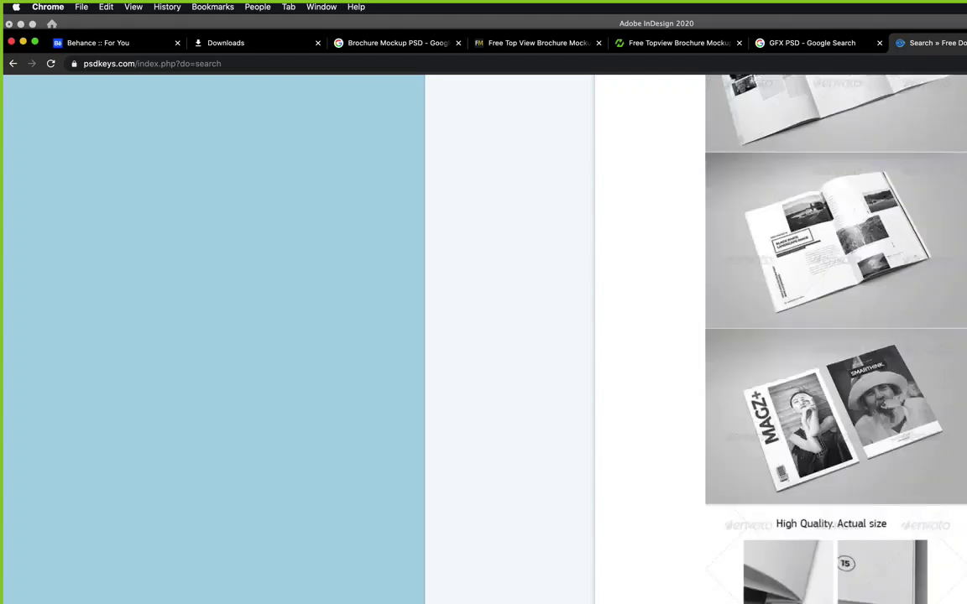
pyautogui.scroll(-15, 836, 339)
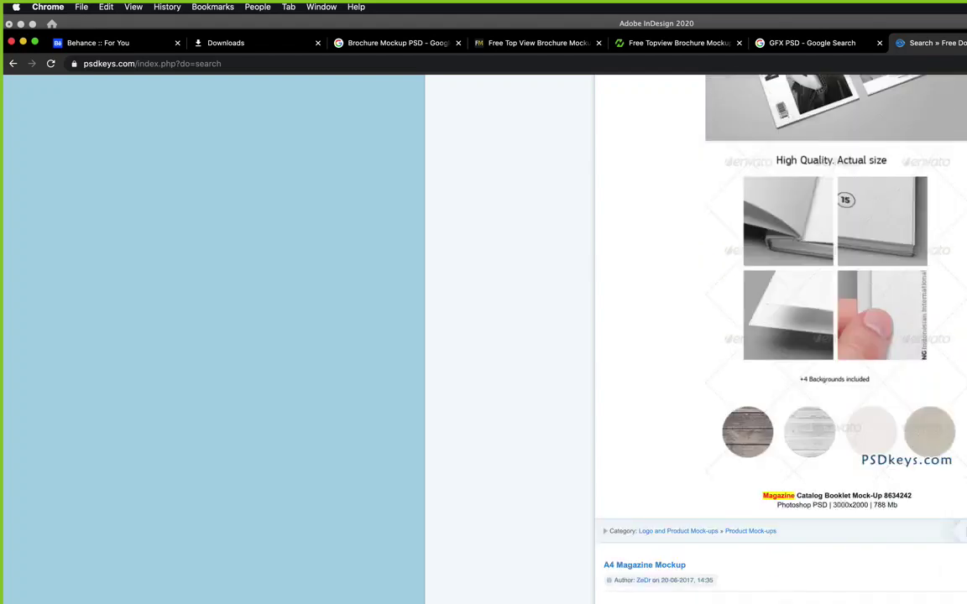
pyautogui.scroll(-15, 836, 339)
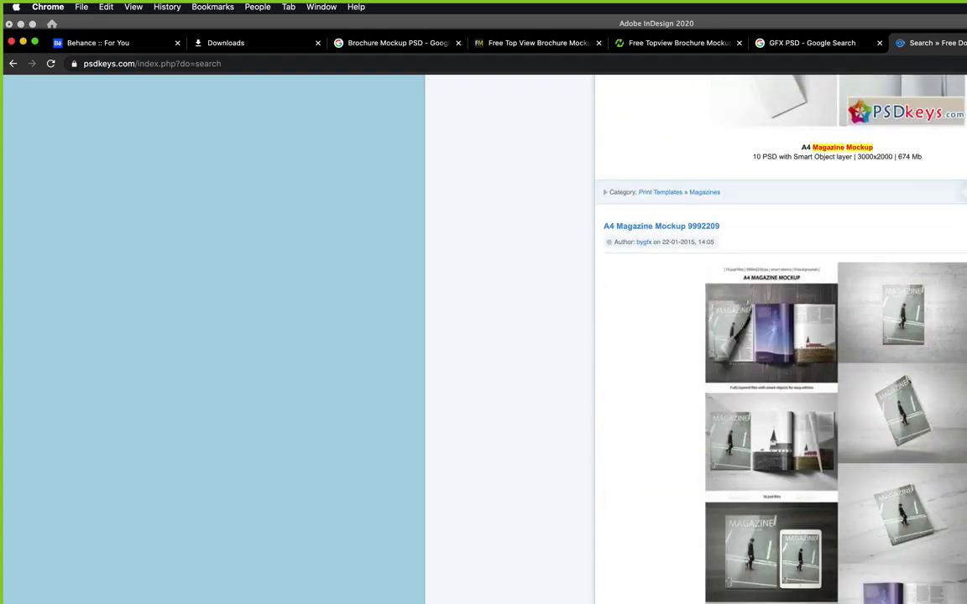
pyautogui.scroll(-15, 836, 339)
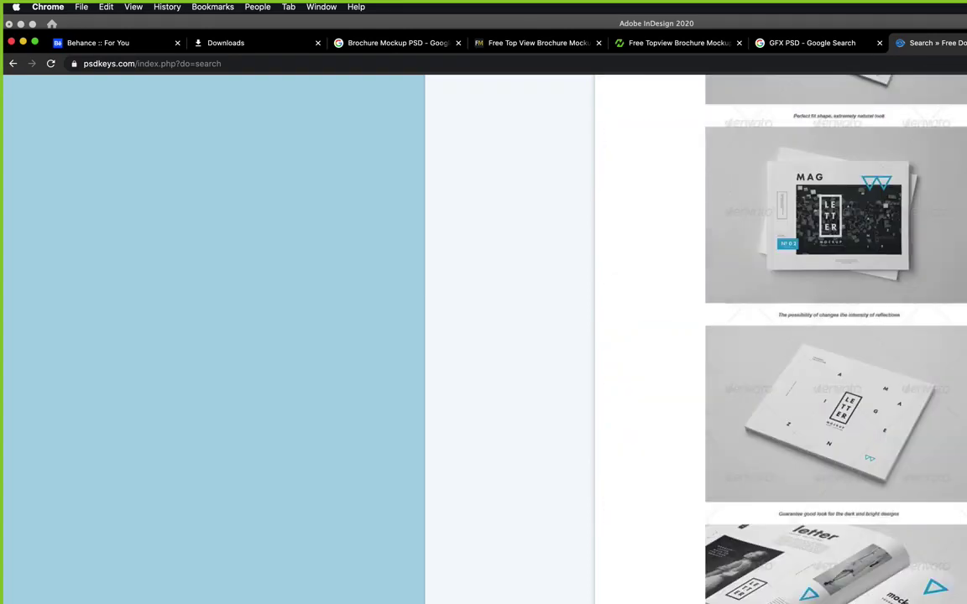
pyautogui.scroll(10, 836, 339)
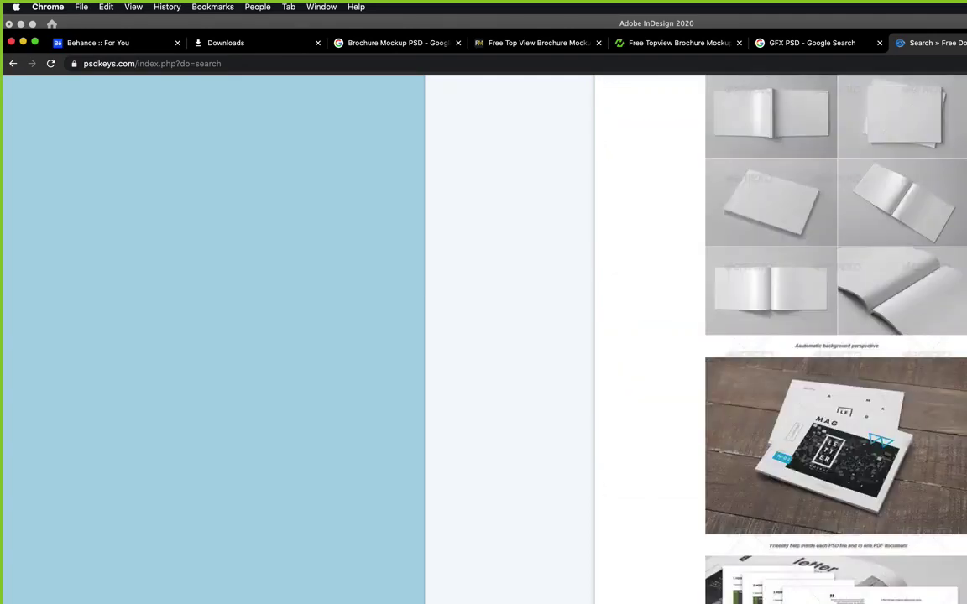
pyautogui.scroll(10, 836, 339)
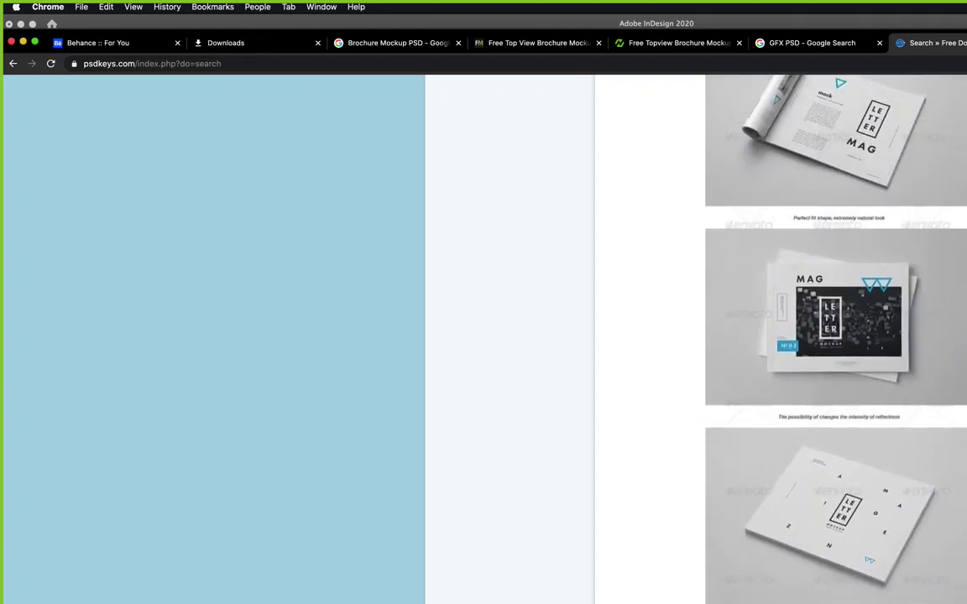
pyautogui.scroll(10, 820, 421)
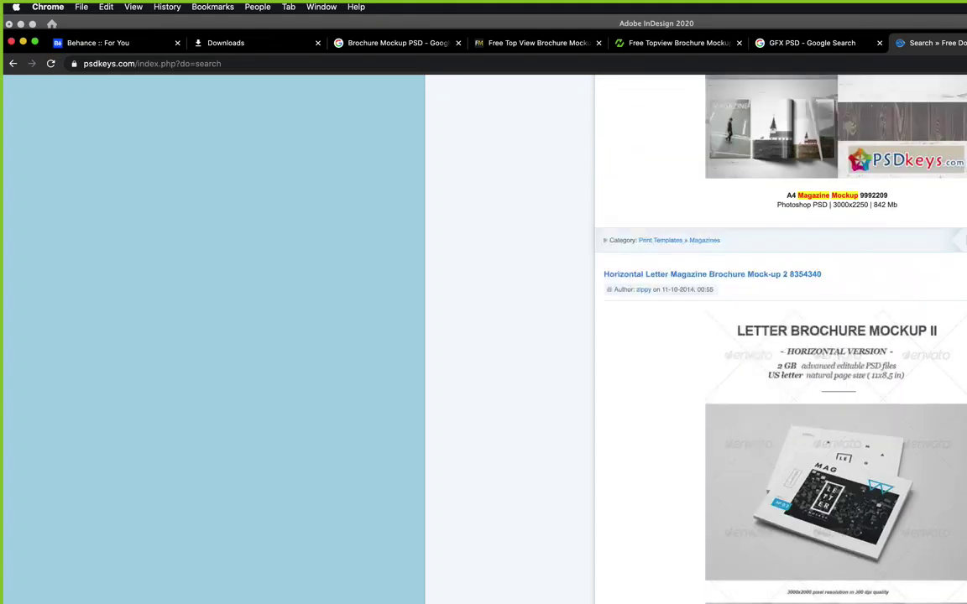
# Open the Horizontal Letter Magazine Brochure Mock-up 2 listing and view its detail page.
pyautogui.click(722, 391)
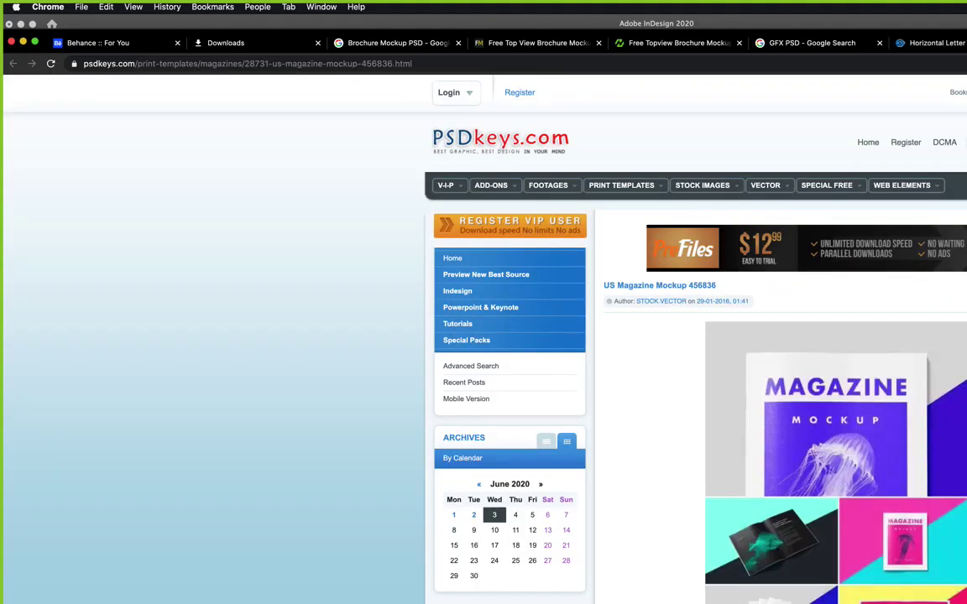
pyautogui.scroll(-15, 697, 336)
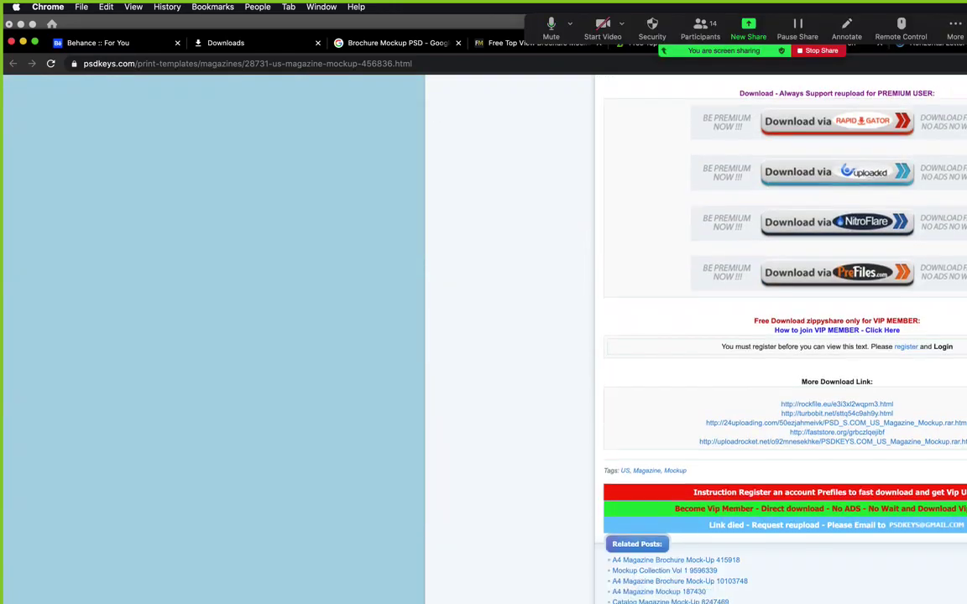
pyautogui.scroll(5, 798, 460)
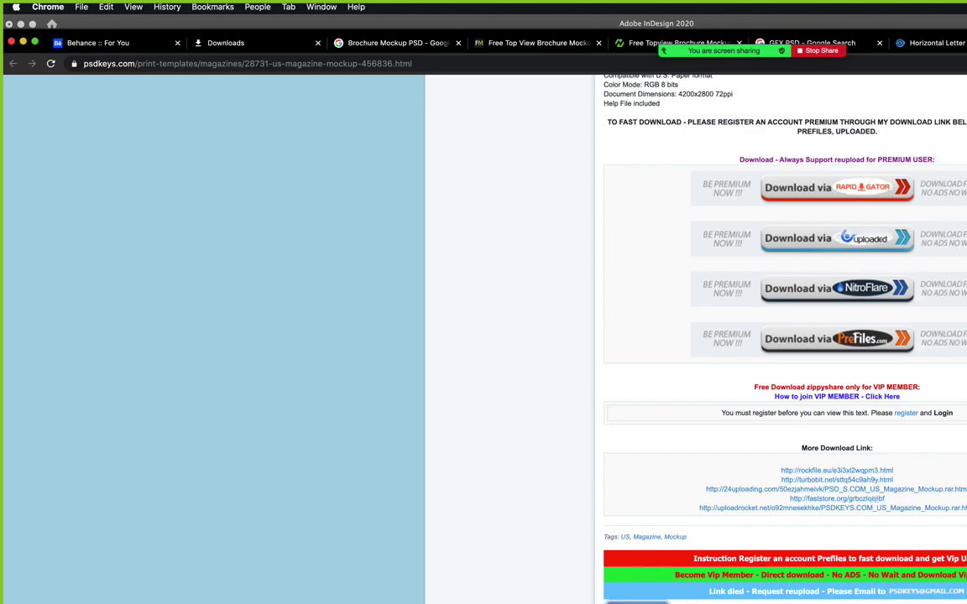
pyautogui.click(931, 43)
# Check the mockup's format, dimensions and size, then scroll down to its prefiles download links.
pyautogui.scroll(-20, 781, 336)
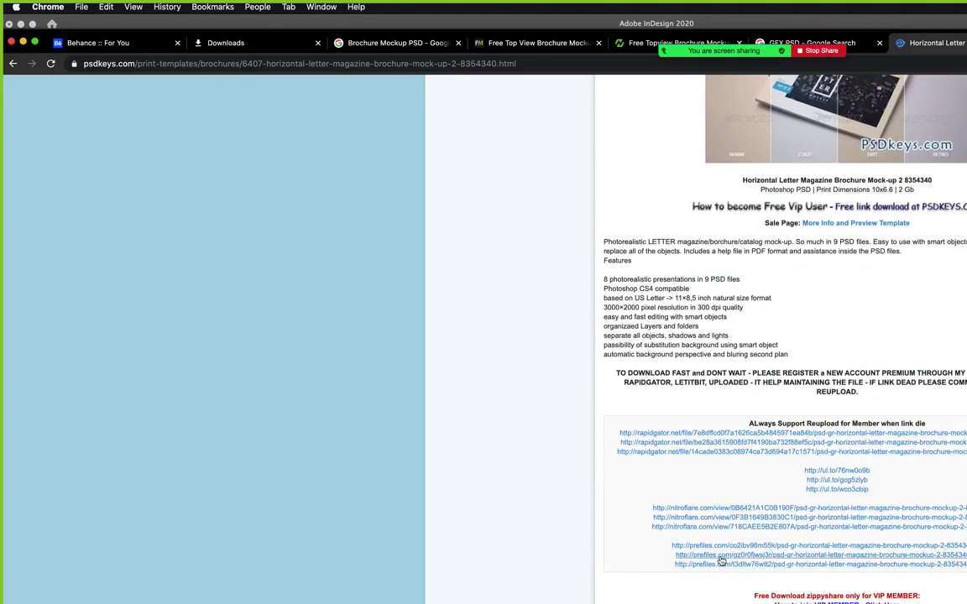
pyautogui.scroll(1, 720, 561)
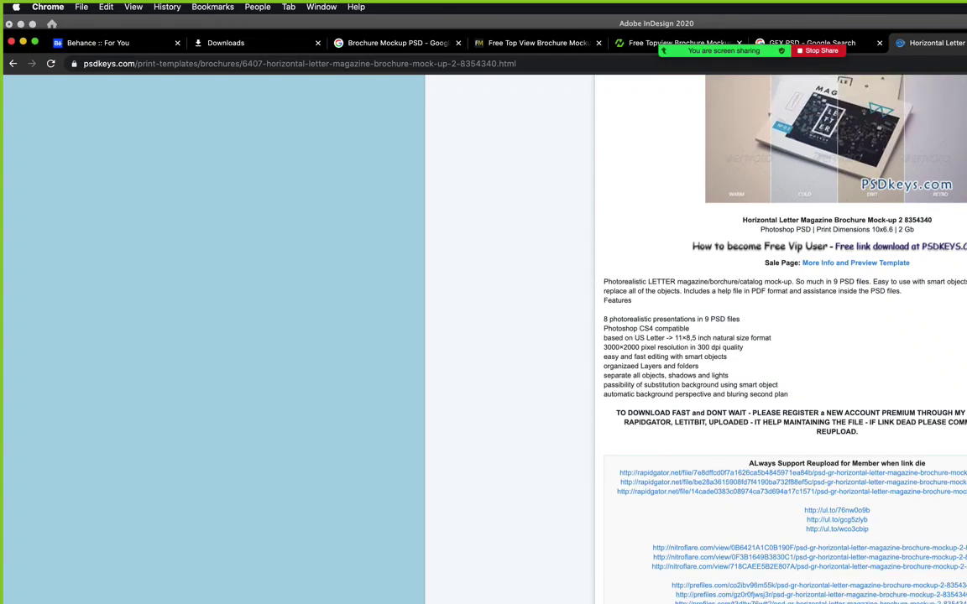
pyautogui.moveTo(914, 230); pyautogui.dragTo(760, 226)
pyautogui.scroll(10, 919, 277)
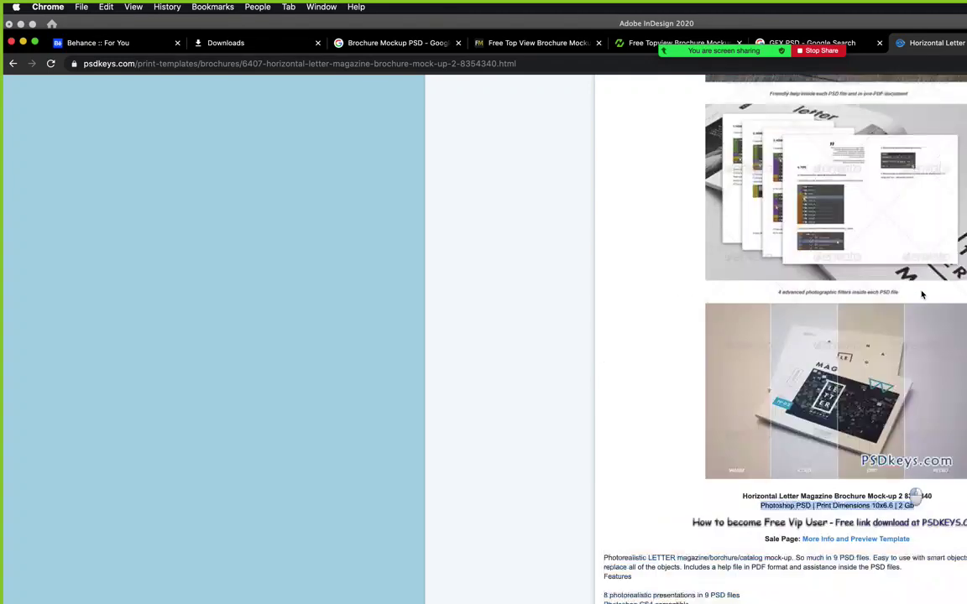
pyautogui.scroll(10, 926, 303)
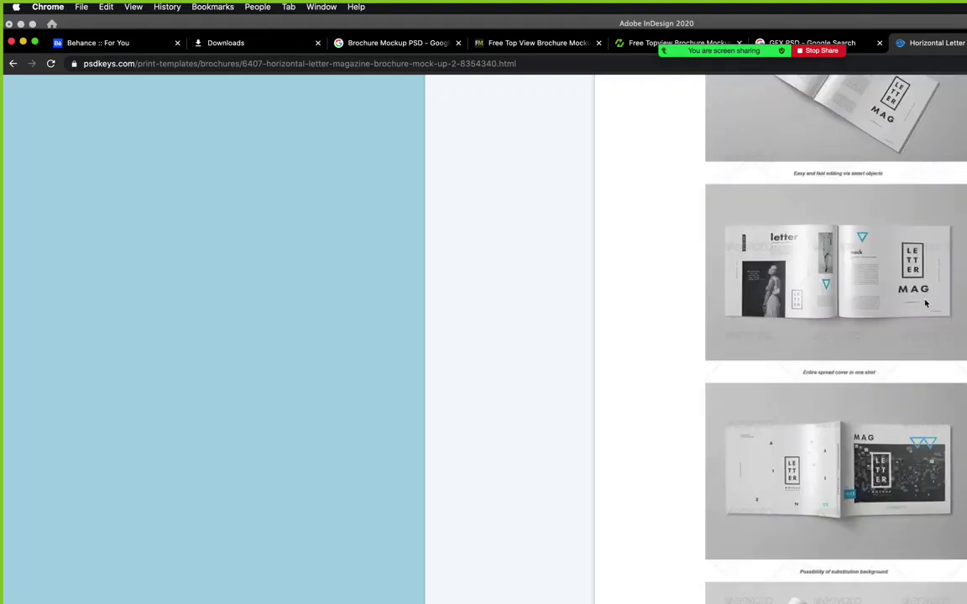
pyautogui.scroll(10, 926, 304)
pyautogui.scroll(-5, 926, 303)
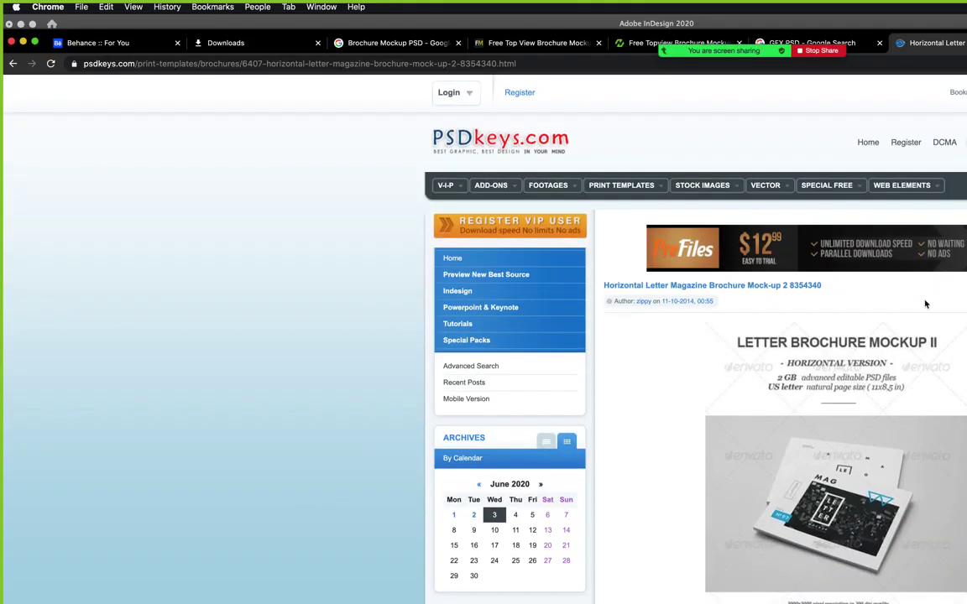
pyautogui.scroll(-10, 926, 304)
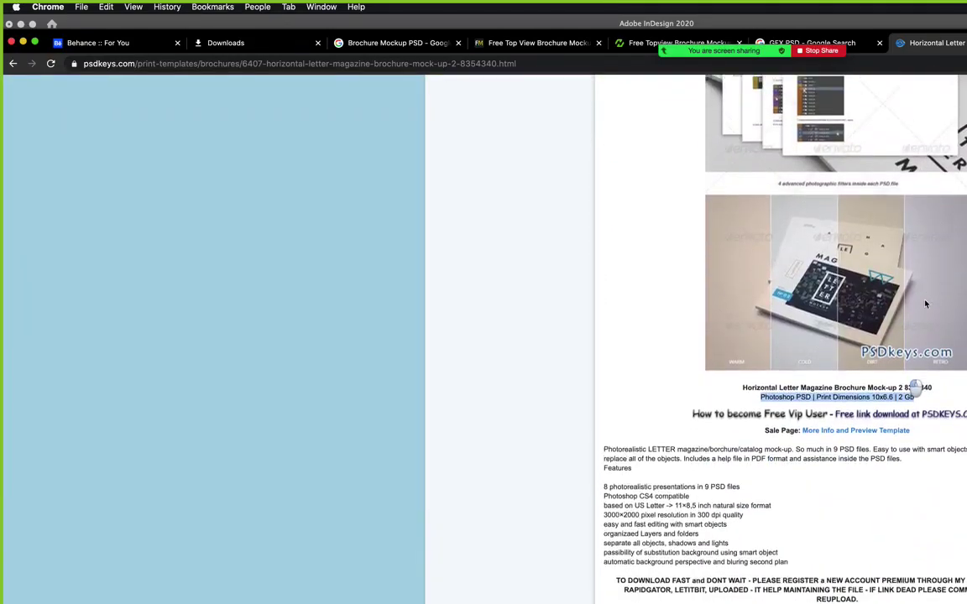
pyautogui.scroll(-5, 895, 291)
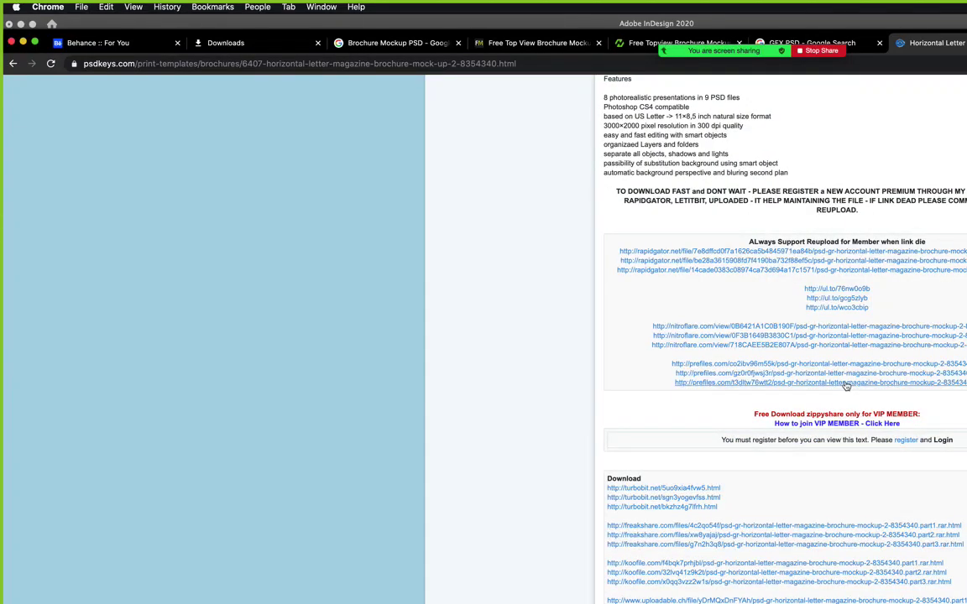
# Start a free Prefiles download of part1.rar, passing the reCAPTCHA and generating the direct link.
pyautogui.click(858, 352)
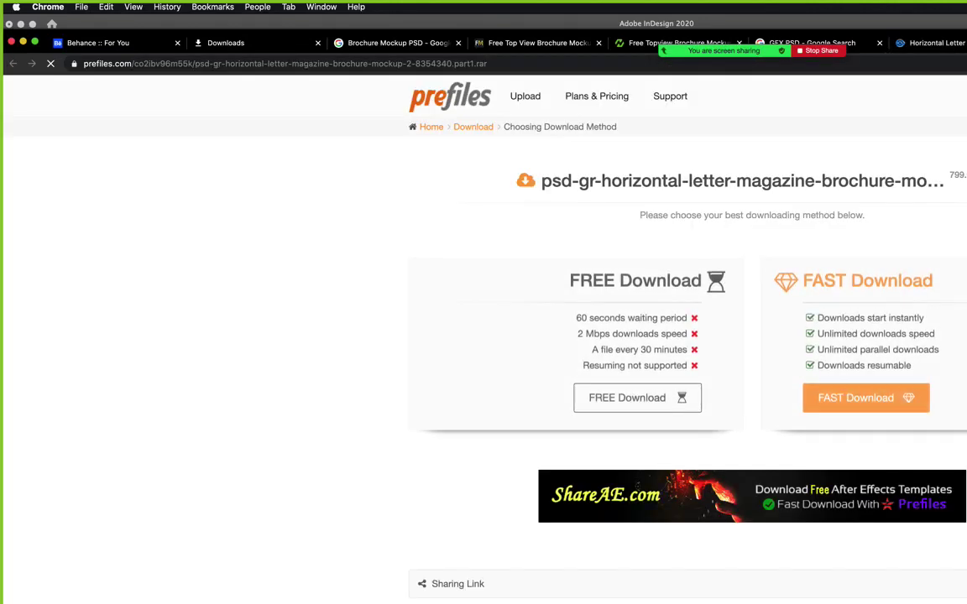
pyautogui.click(664, 401)
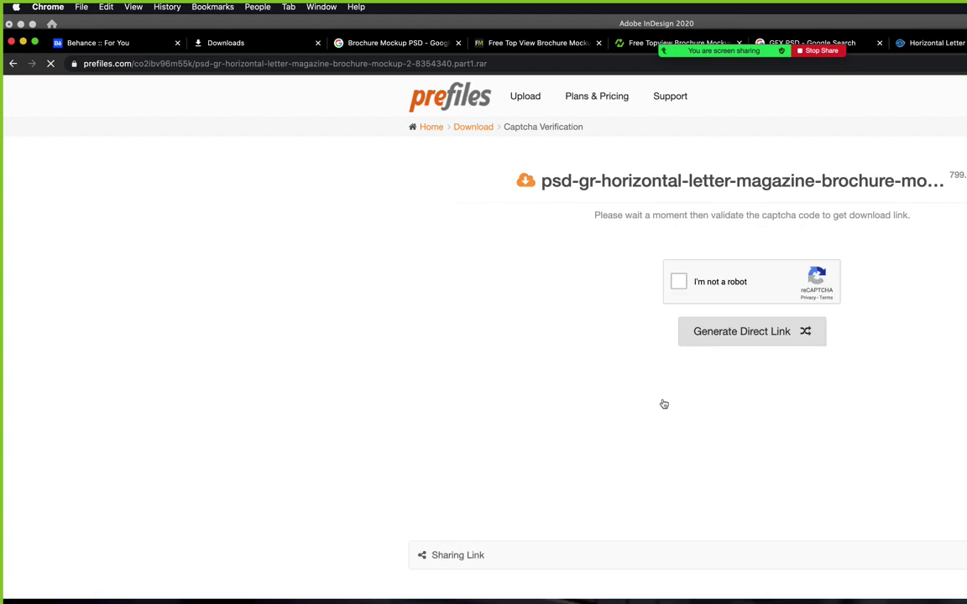
pyautogui.click(677, 283)
pyautogui.click(679, 282)
pyautogui.click(760, 335)
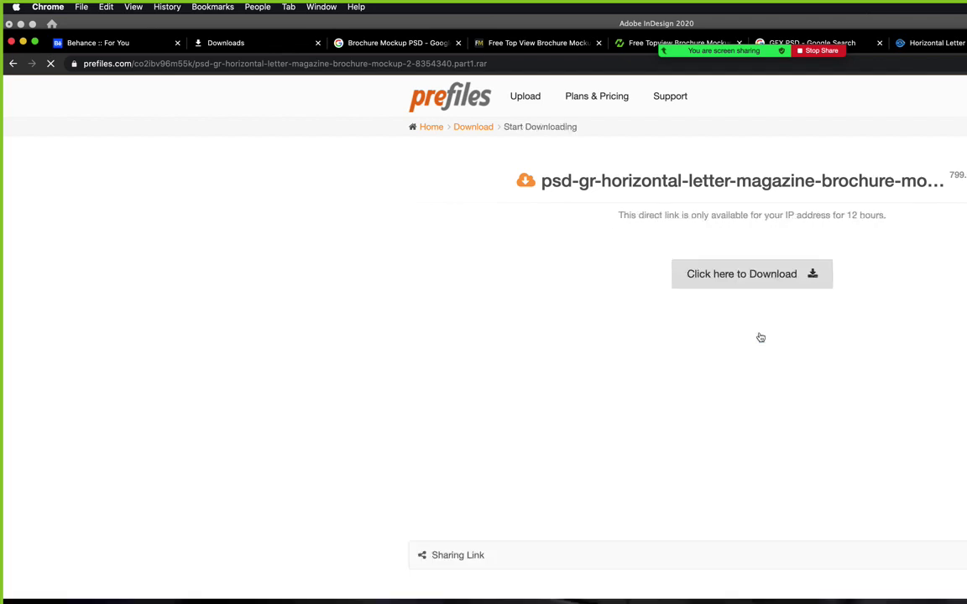
pyautogui.click(732, 277)
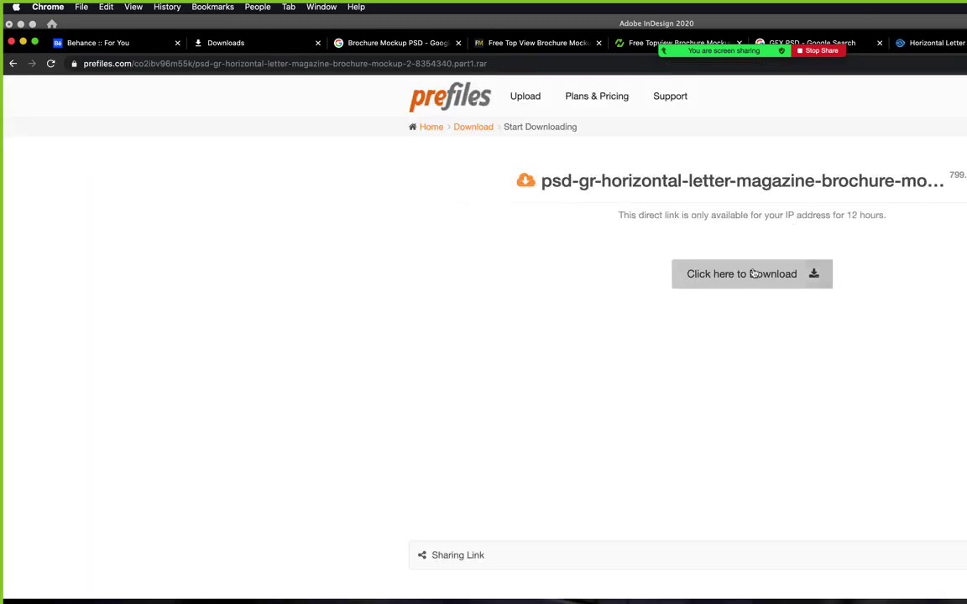
pyautogui.click(749, 273)
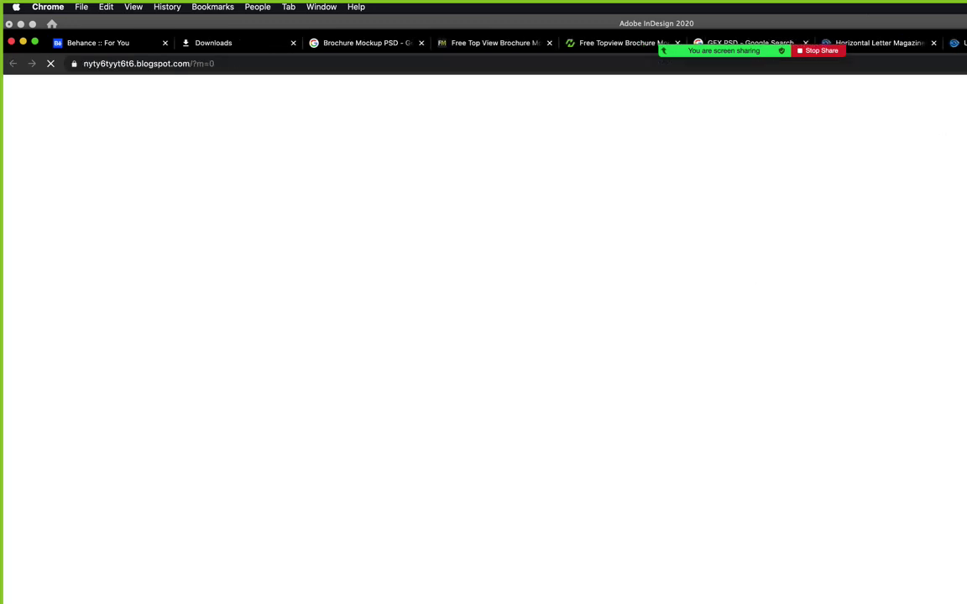
pyautogui.click(741, 275)
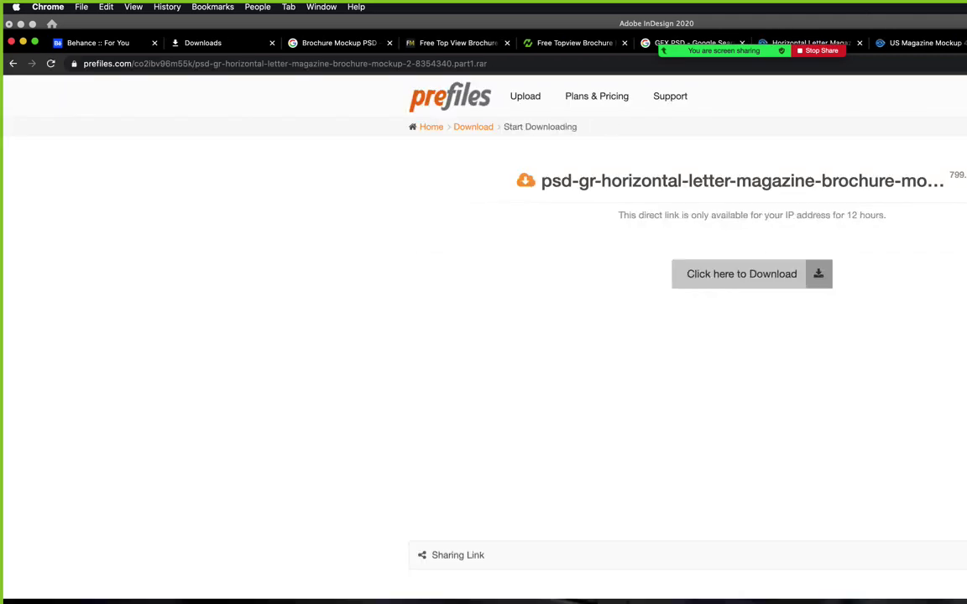
pyautogui.click(738, 273)
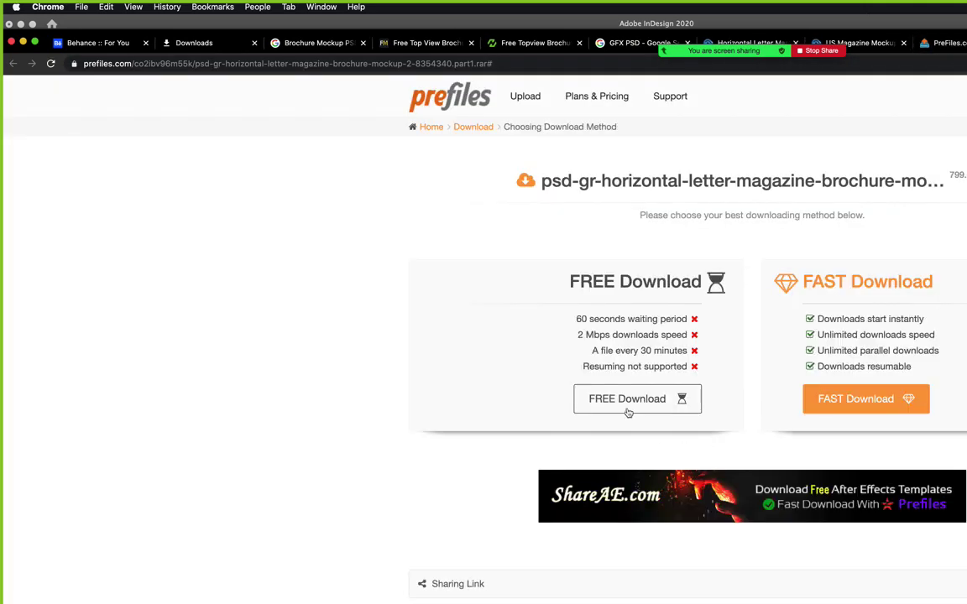
# Retry the free download and select the resulting 29-minute 24-second wait notice.
pyautogui.click(628, 402)
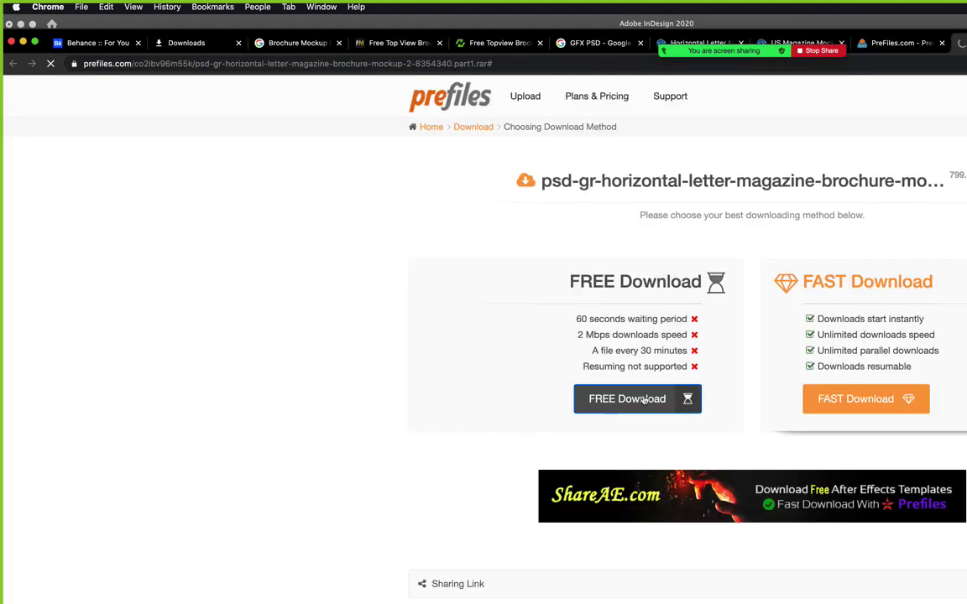
pyautogui.click(645, 401)
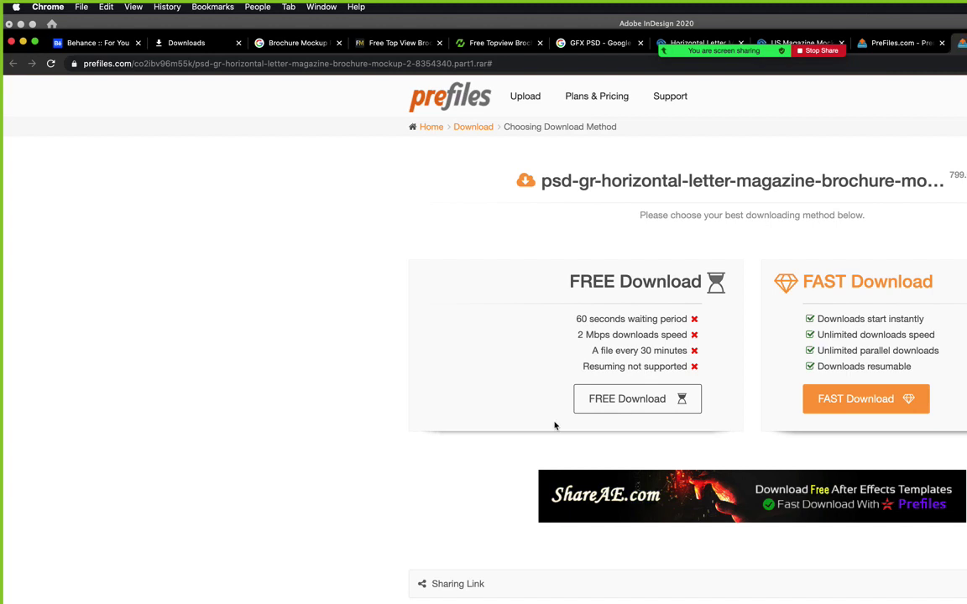
pyautogui.click(658, 401)
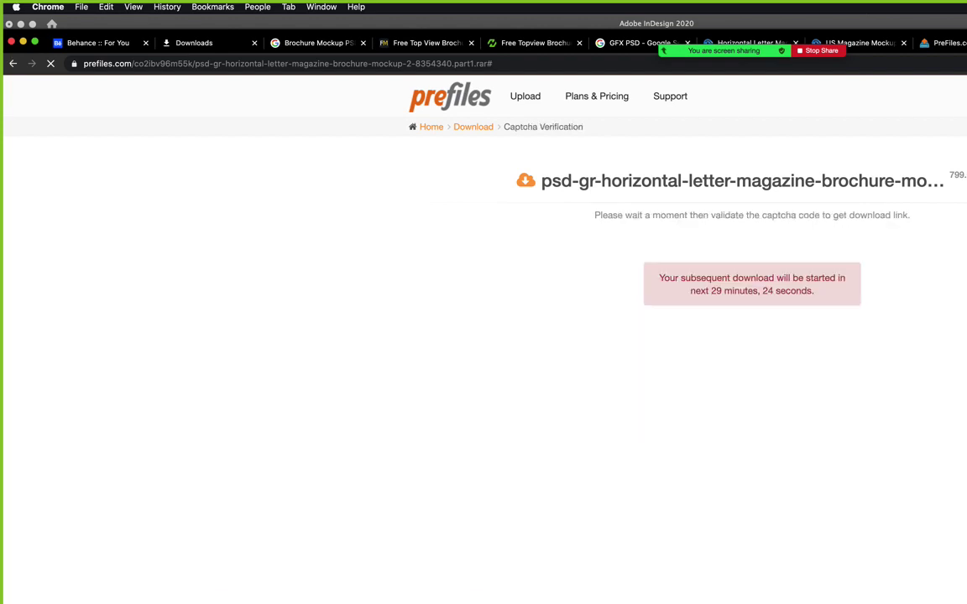
pyautogui.click(753, 291)
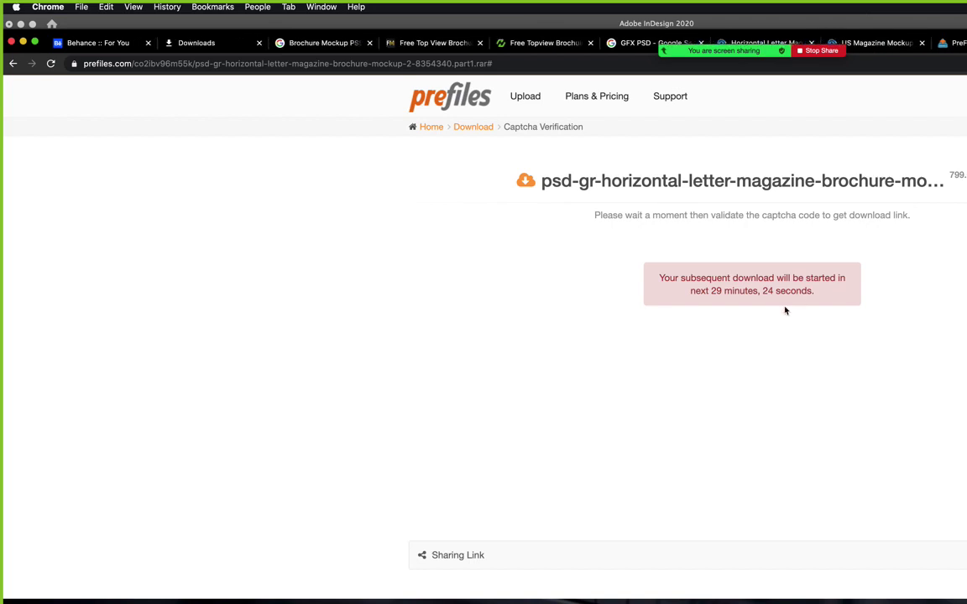
pyautogui.tripleClick(754, 279)
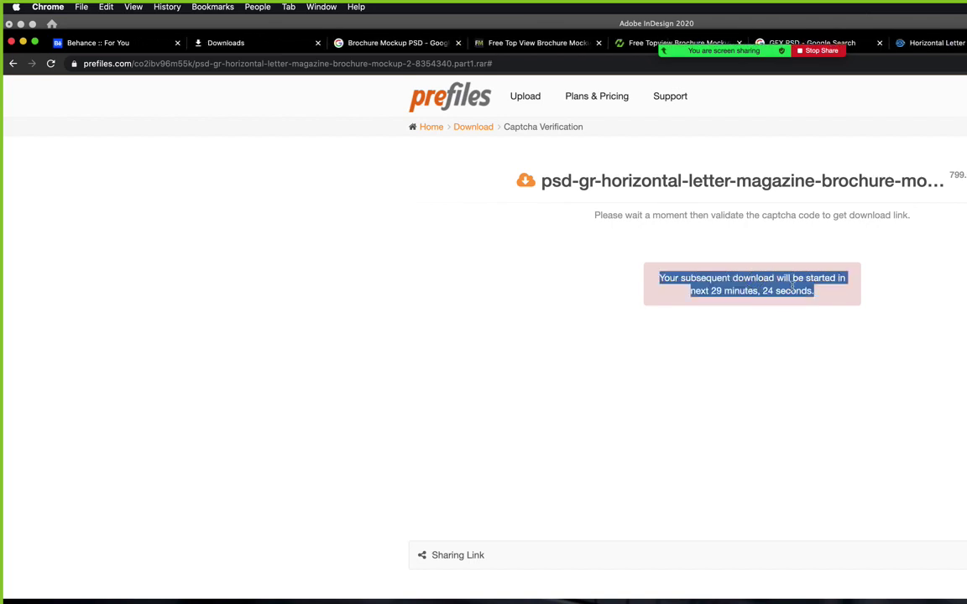
pyautogui.click(734, 286)
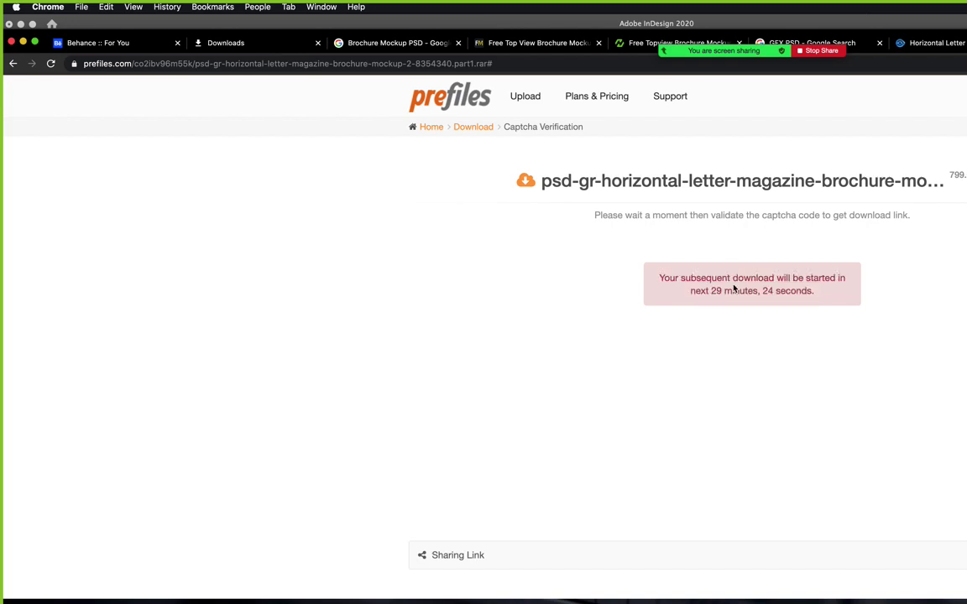
pyautogui.tripleClick(764, 220)
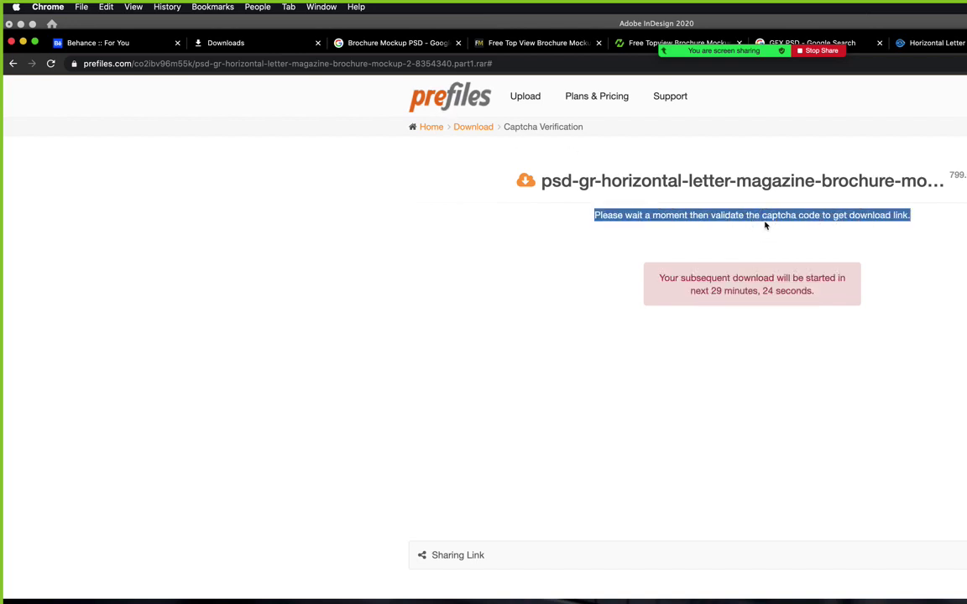
pyautogui.tripleClick(759, 292)
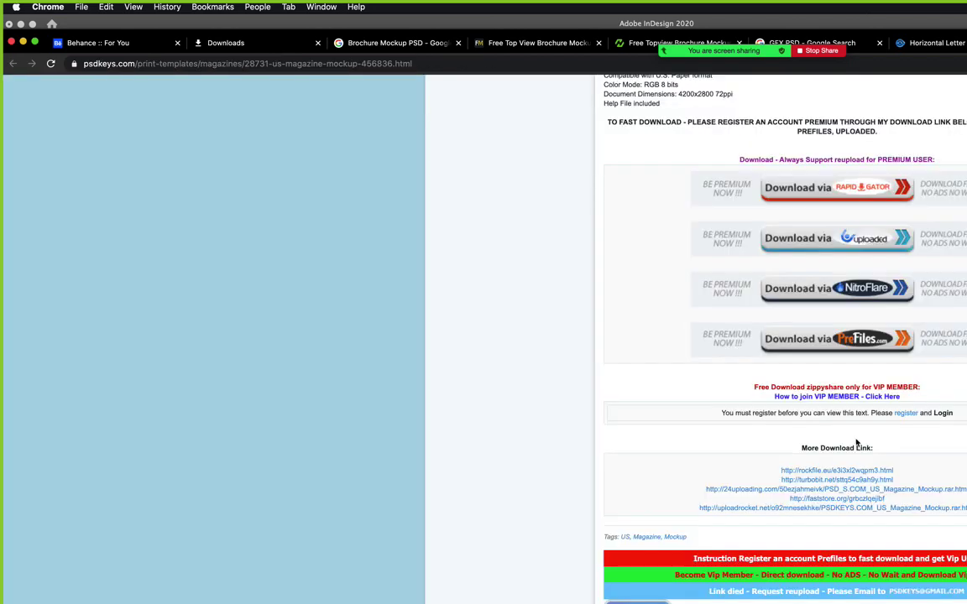
# Scroll the US Magazine Mockup 456836 page on PSDkeys up and down.
pyautogui.scroll(15, 856, 443)
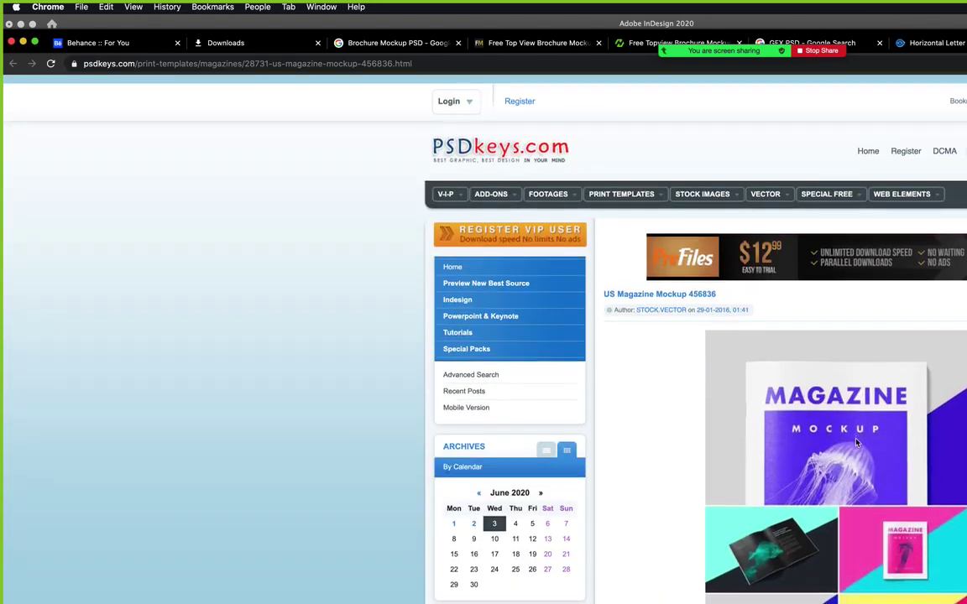
pyautogui.scroll(-20, 856, 443)
pyautogui.scroll(5, 857, 443)
pyautogui.scroll(10, 856, 443)
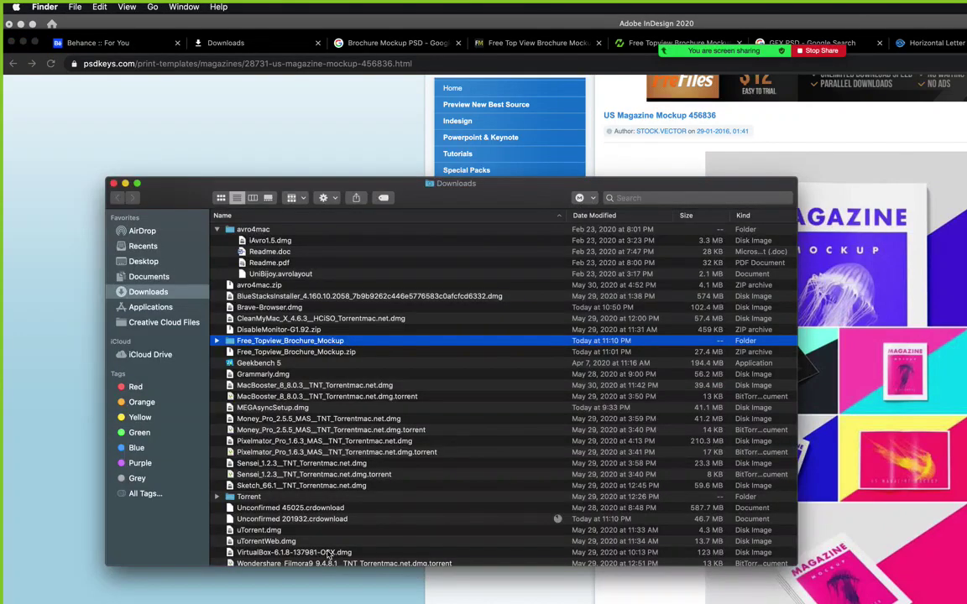
# Expand Free_Topview_Brochure_Mockup in Downloads and open Free Topview Brochure Mockup.psd in Photoshop.
pyautogui.click(216, 340)
pyautogui.click(284, 353)
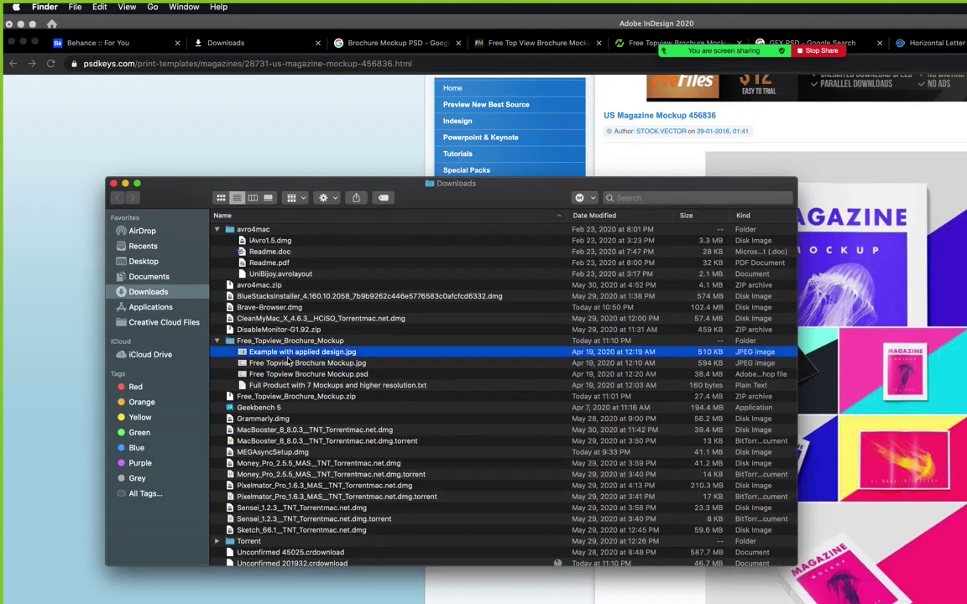
pyautogui.click(289, 366)
pyautogui.click(293, 376)
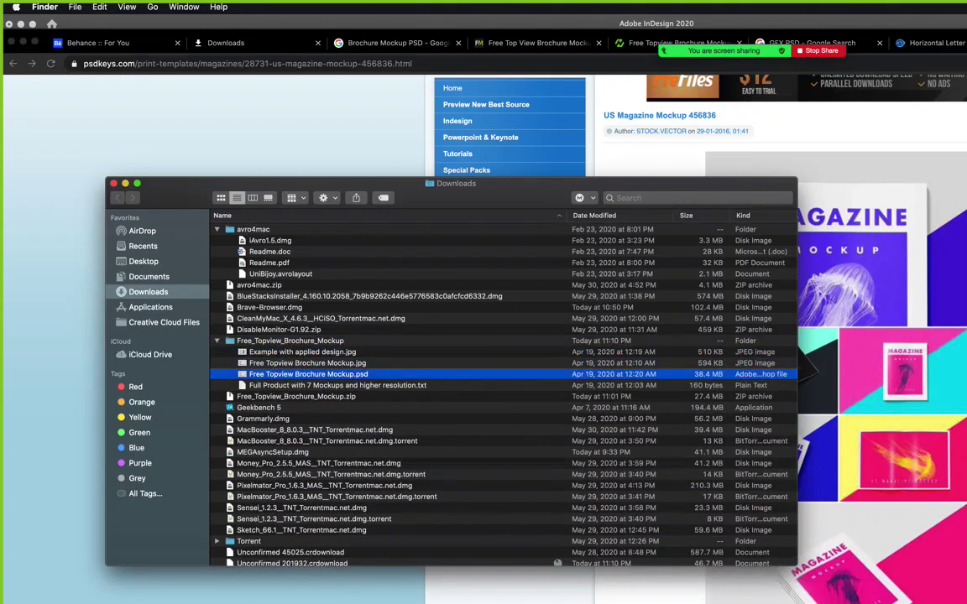
pyautogui.press('super+o')
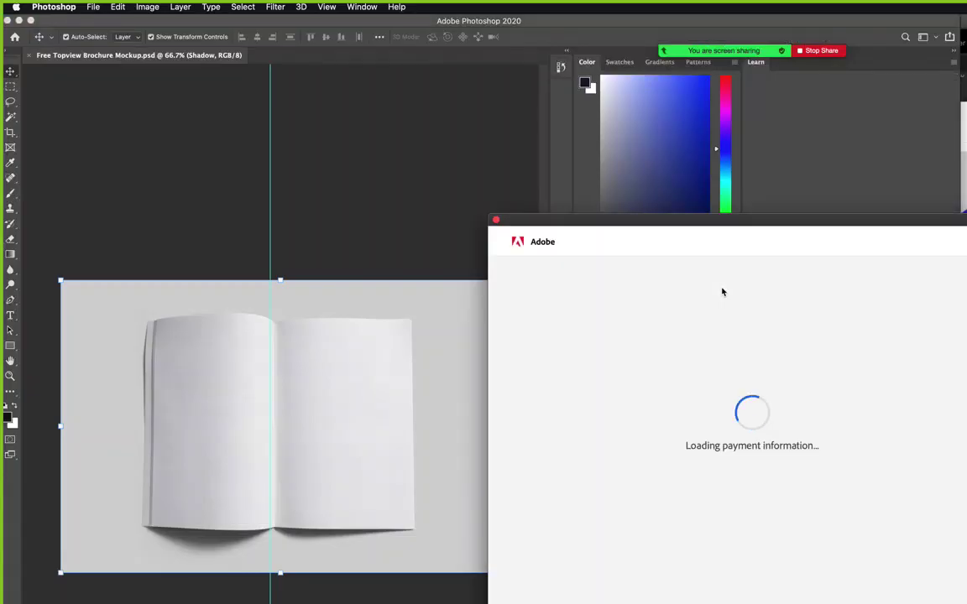
# Close the payment-information popup, make Photoshop full screen, and zoom in on the brochure.
pyautogui.click(495, 220)
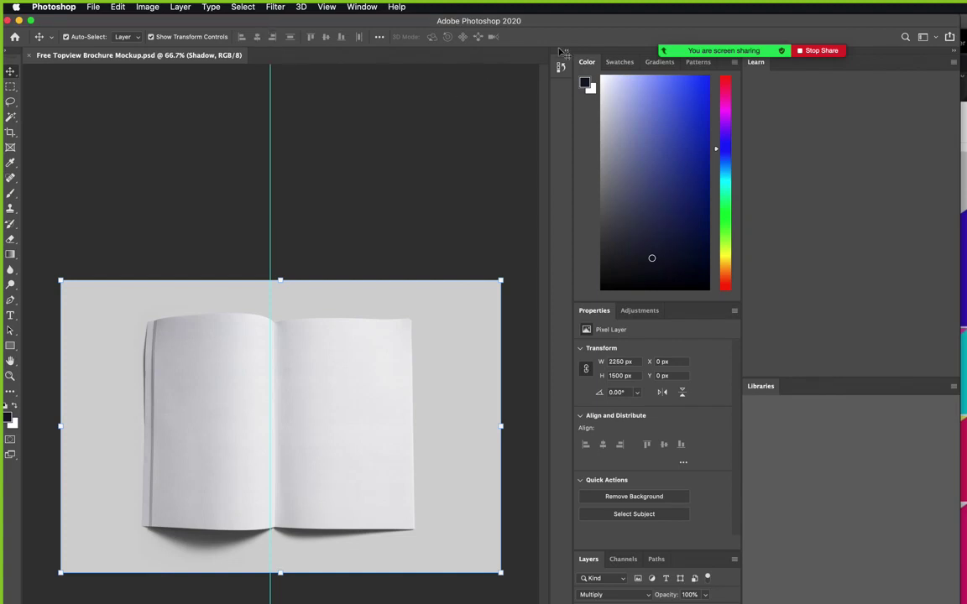
pyautogui.click(32, 21)
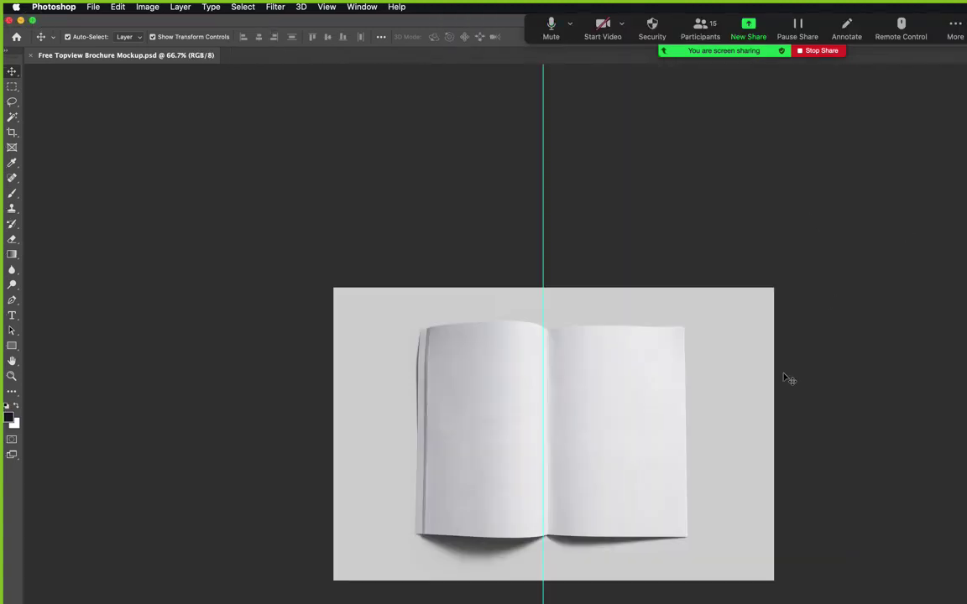
pyautogui.press('z')
pyautogui.moveTo(616, 411); pyautogui.dragTo(652, 406)
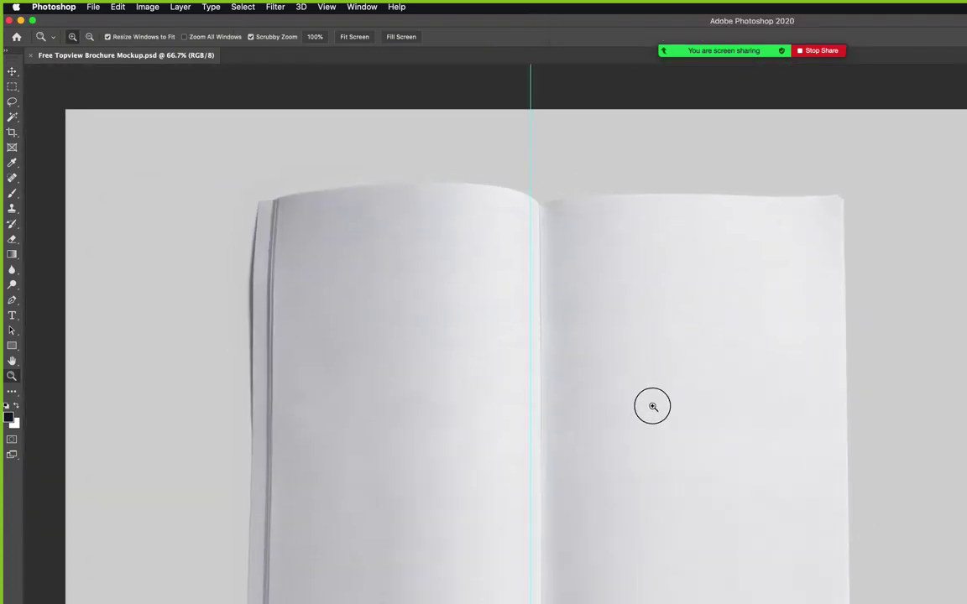
# Hide the cyan guide running through the brochure spine, then return to Finder.
pyautogui.press('v')
pyautogui.press('w')
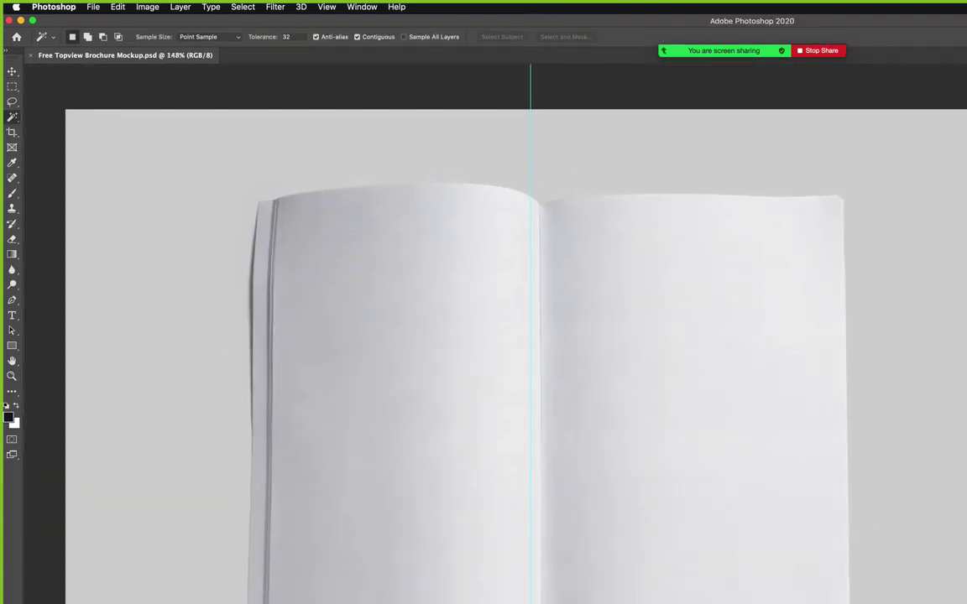
pyautogui.press('v')
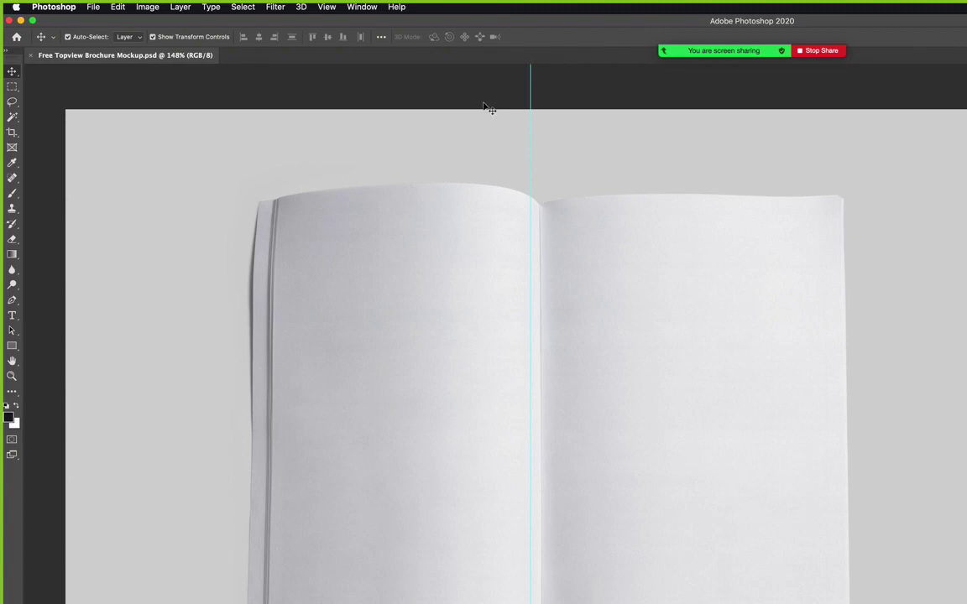
pyautogui.press('z')
pyautogui.moveTo(455, 87); pyautogui.dragTo(443, 90)
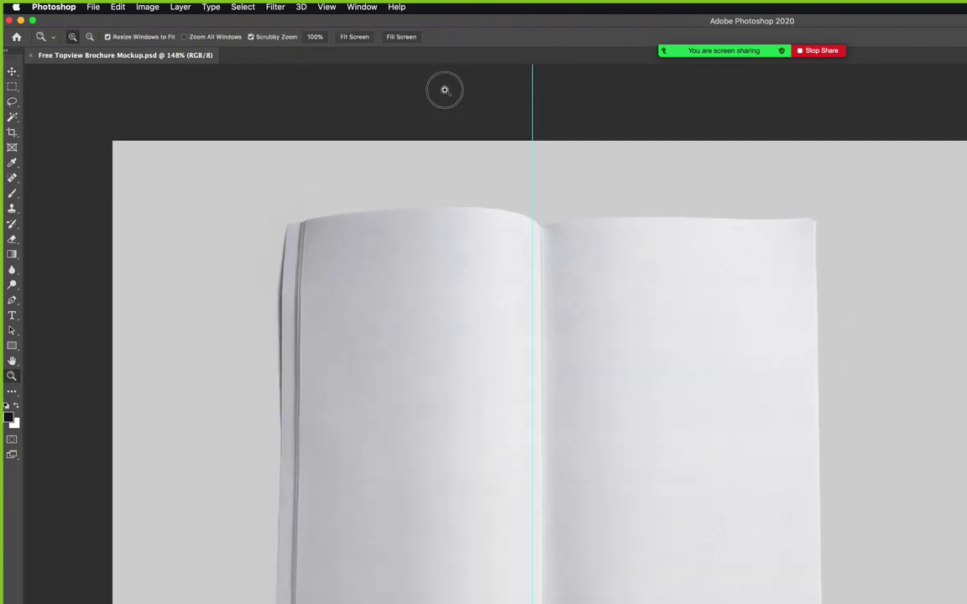
pyautogui.hotkey('ctrl', ';')
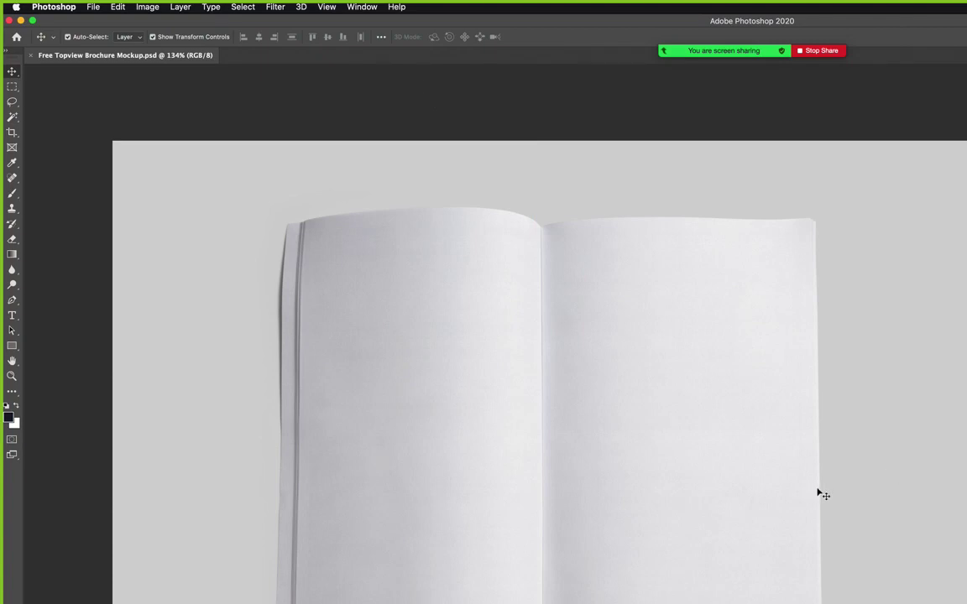
pyautogui.press('super+Tab')
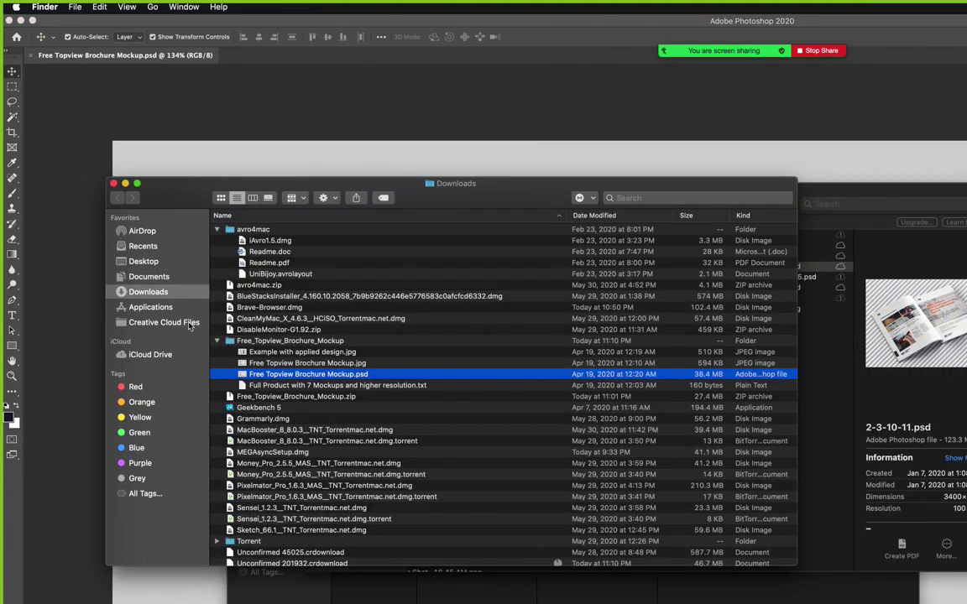
# Quick Look 01 alt.psd and the next Brochure file, then open 01.psd in Photoshop.
pyautogui.press('super+grave')
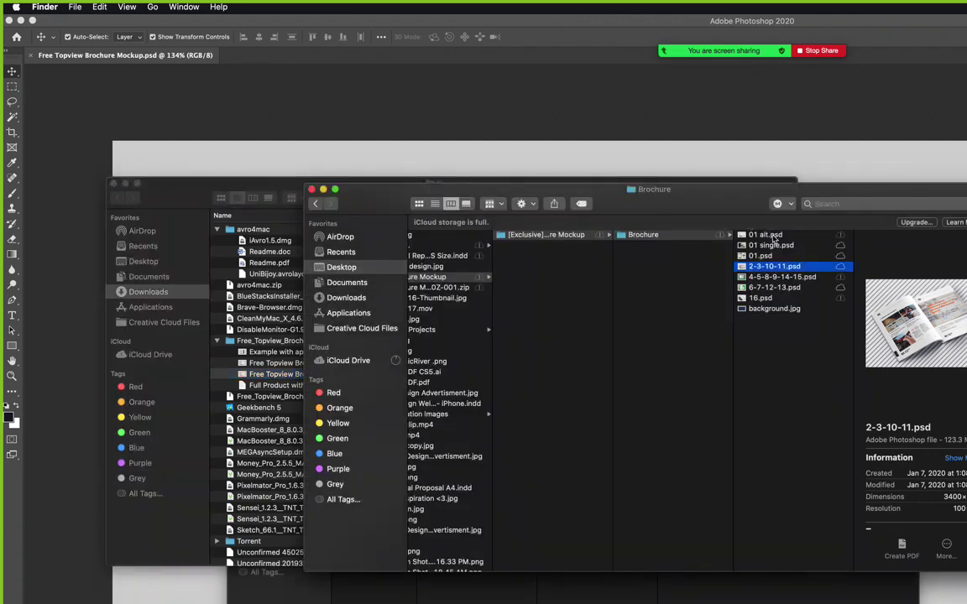
pyautogui.click(772, 236)
pyautogui.press('space')
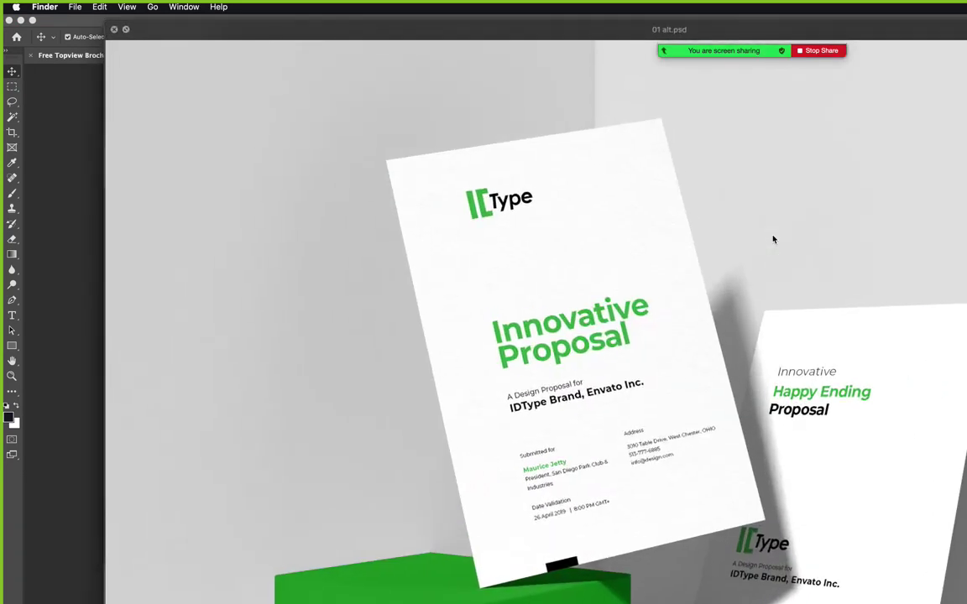
pyautogui.press('Down')
pyautogui.press('Down')
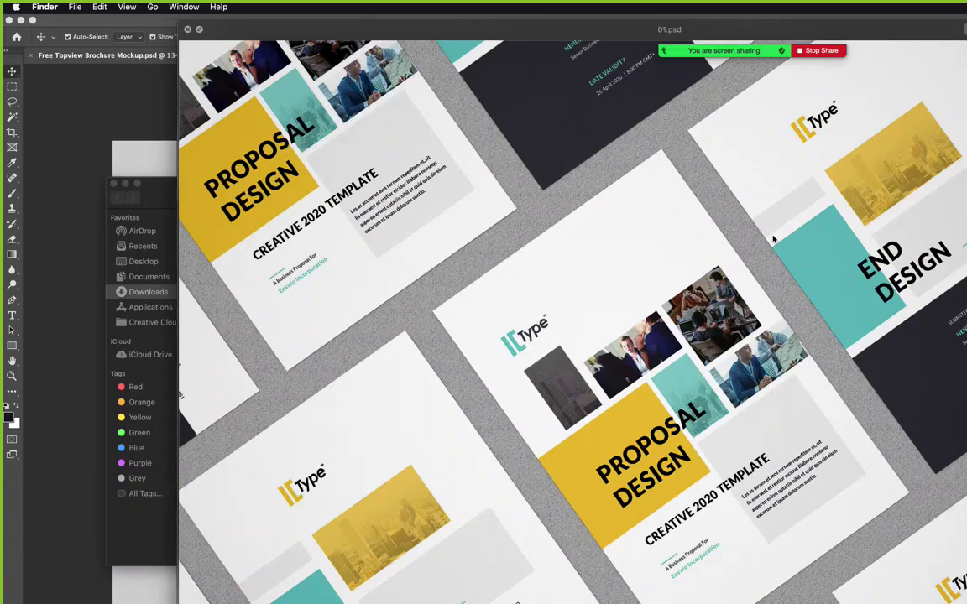
pyautogui.press('space')
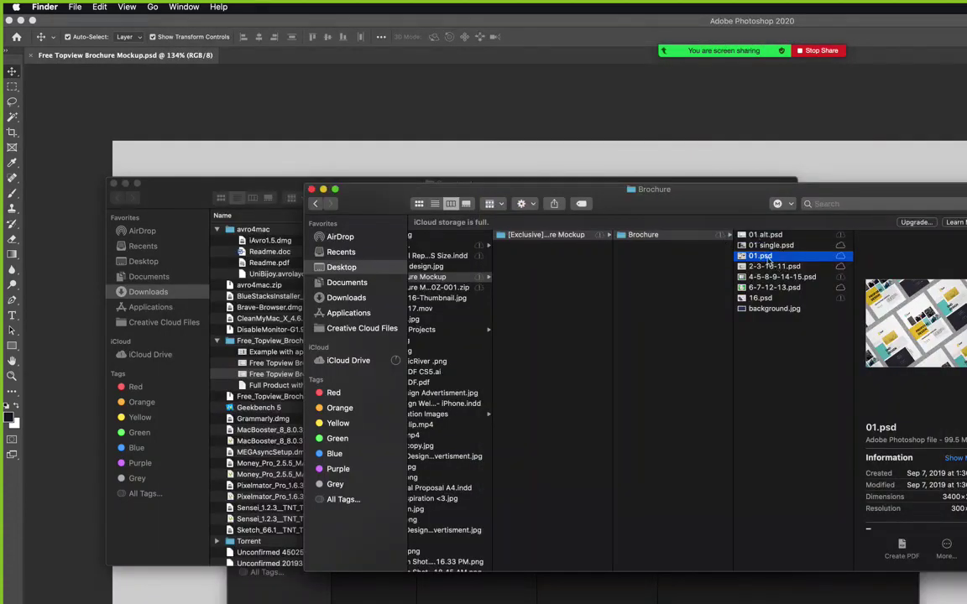
pyautogui.moveTo(768, 261); pyautogui.dragTo(424, 48)
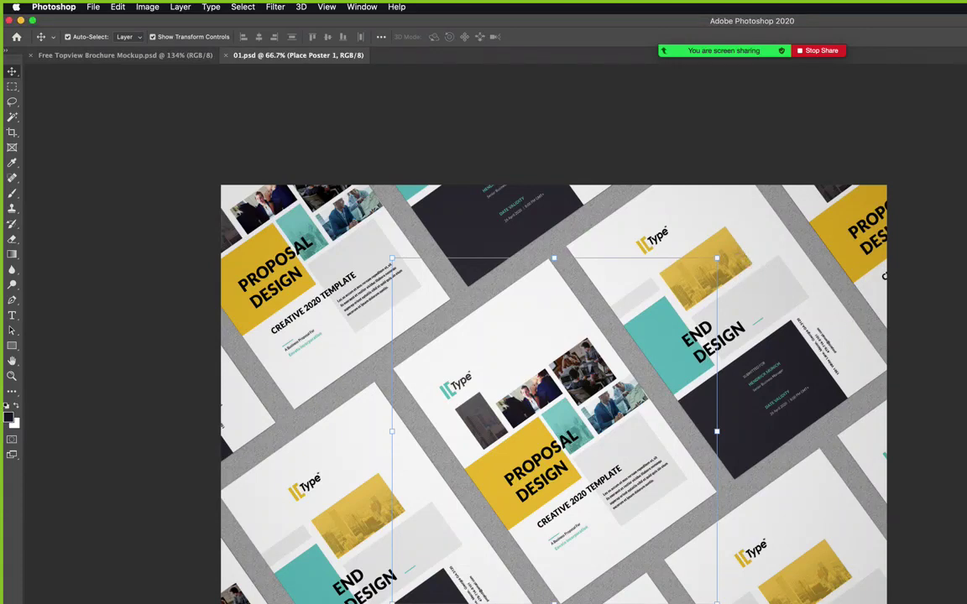
# Commit the placement in 01.psd and drag its blue texture Layer 1 into the brochure mockup.
pyautogui.press('Return')
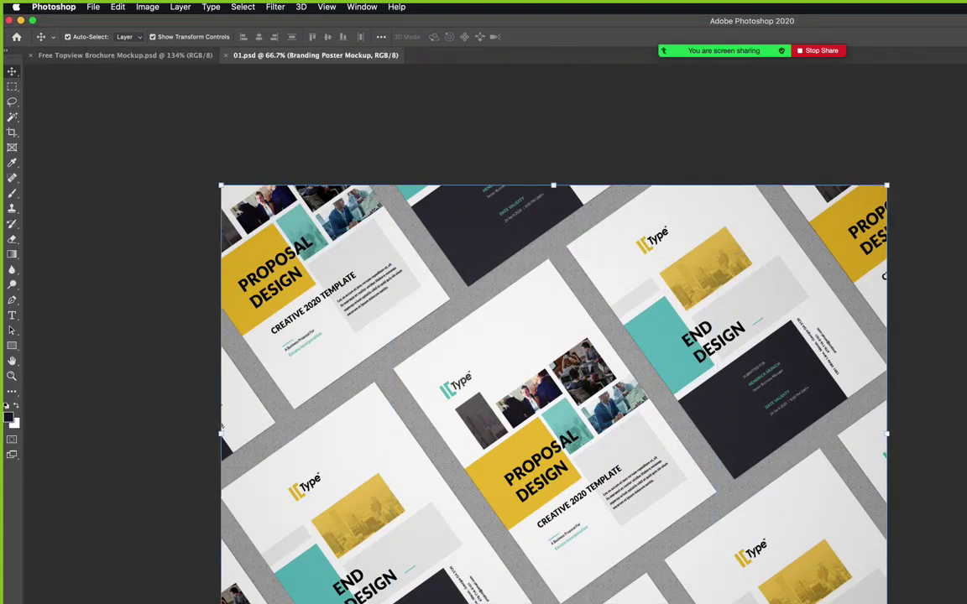
pyautogui.press('Return')
pyautogui.hotkey('alt', '[')
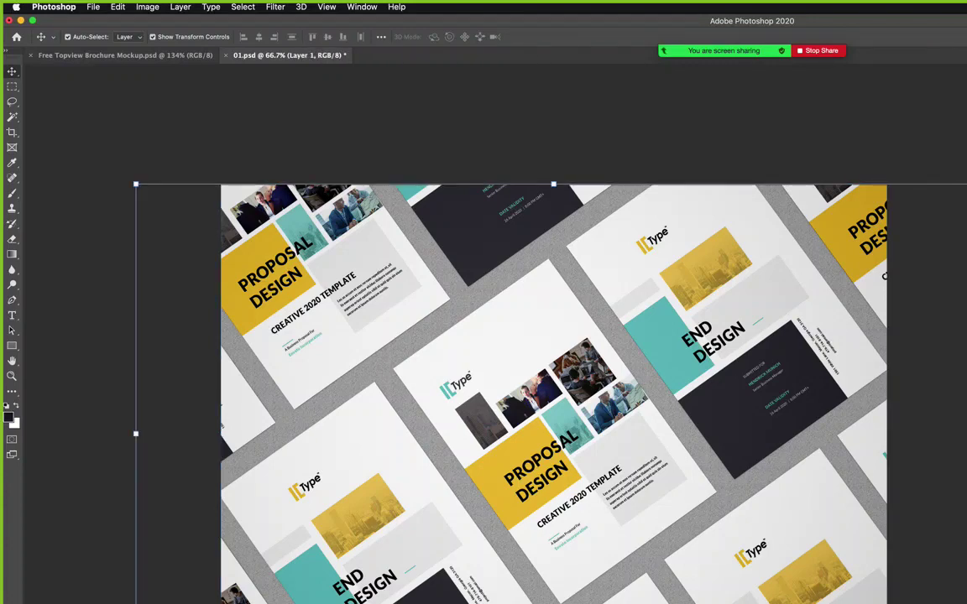
pyautogui.press('super+bracketright')
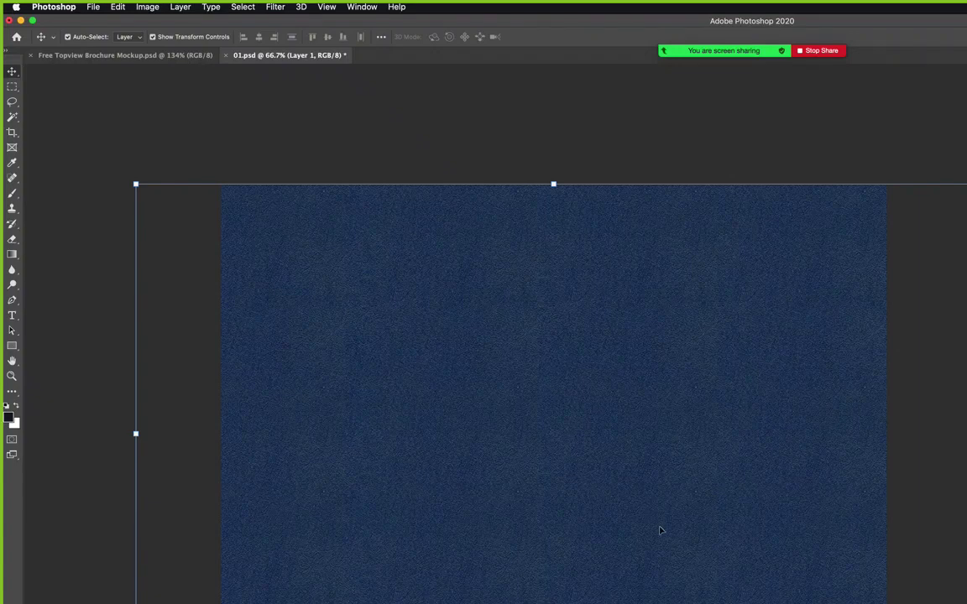
pyautogui.moveTo(661, 531); pyautogui.dragTo(562, 571)
# Shrink the blue texture layer and send it behind the brochure photo.
pyautogui.press('z')
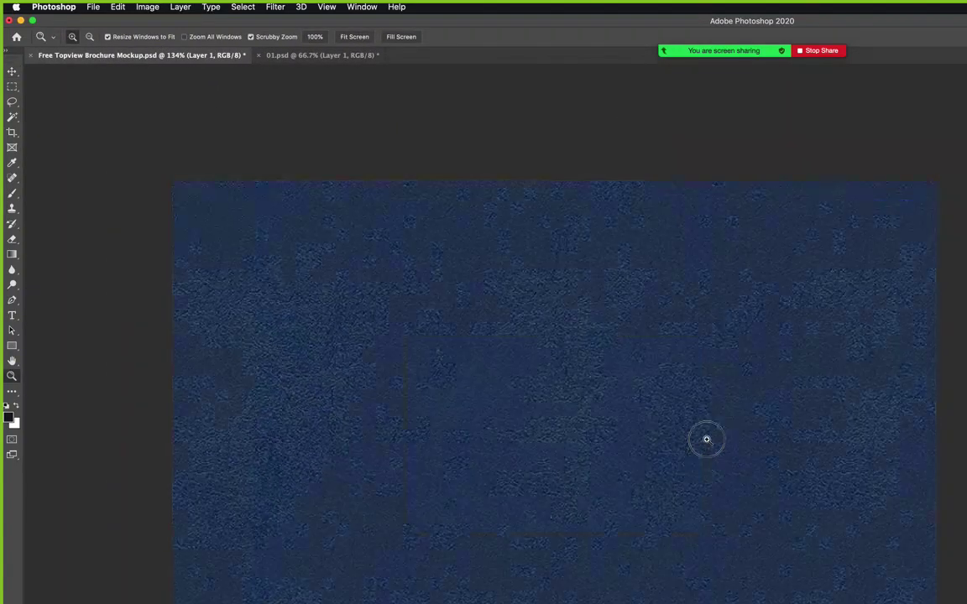
pyautogui.moveTo(701, 438); pyautogui.dragTo(657, 464)
pyautogui.press('v')
pyautogui.moveTo(681, 530); pyautogui.dragTo(618, 494)
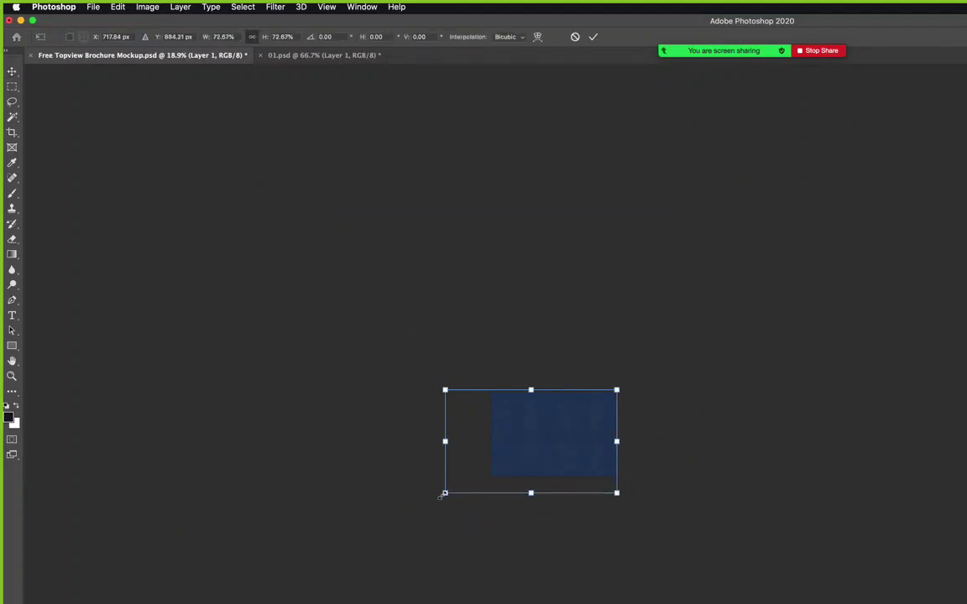
pyautogui.moveTo(444, 493); pyautogui.dragTo(474, 476)
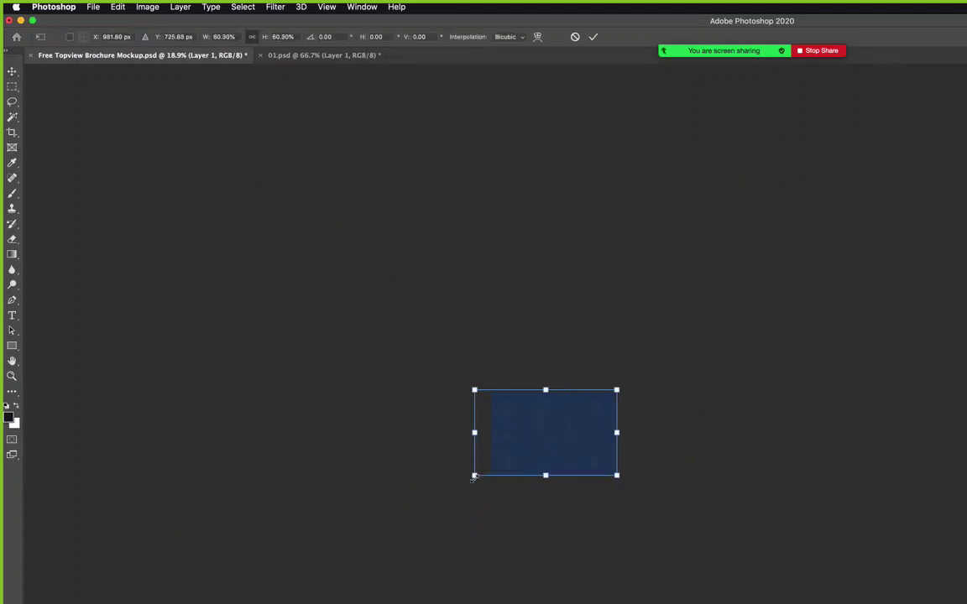
pyautogui.press('Return')
pyautogui.press('super+equal')
pyautogui.press('super+equal')
pyautogui.press('super+equal')
pyautogui.press('super+equal')
pyautogui.press('super+equal')
pyautogui.press('super+equal')
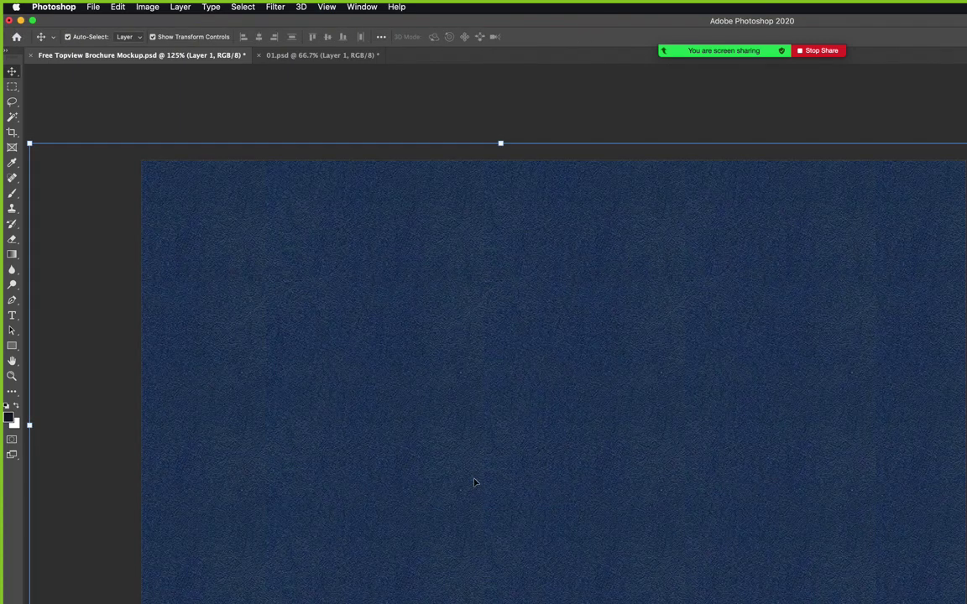
pyautogui.moveTo(566, 492); pyautogui.dragTo(527, 550)
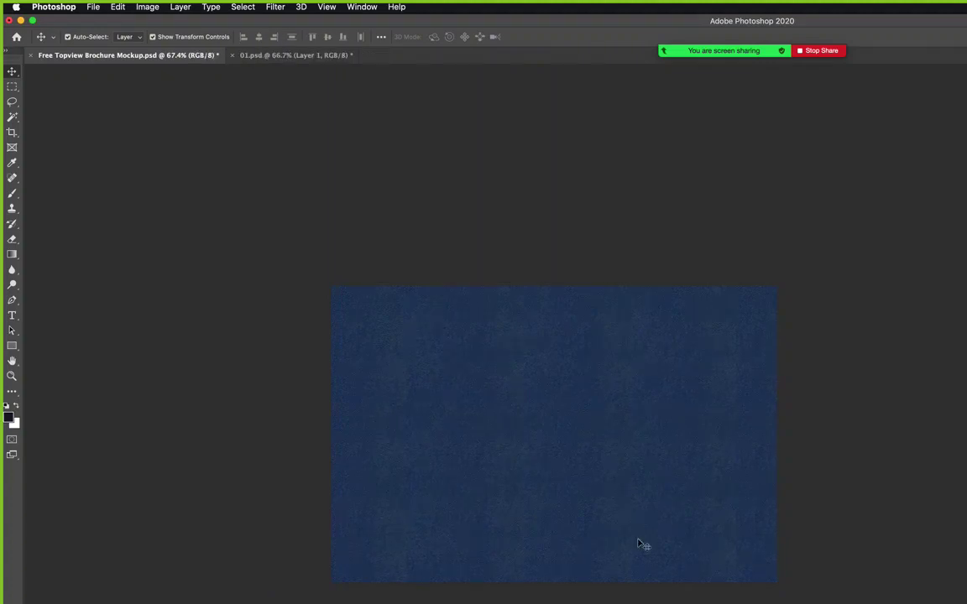
pyautogui.press('super+alt+g')
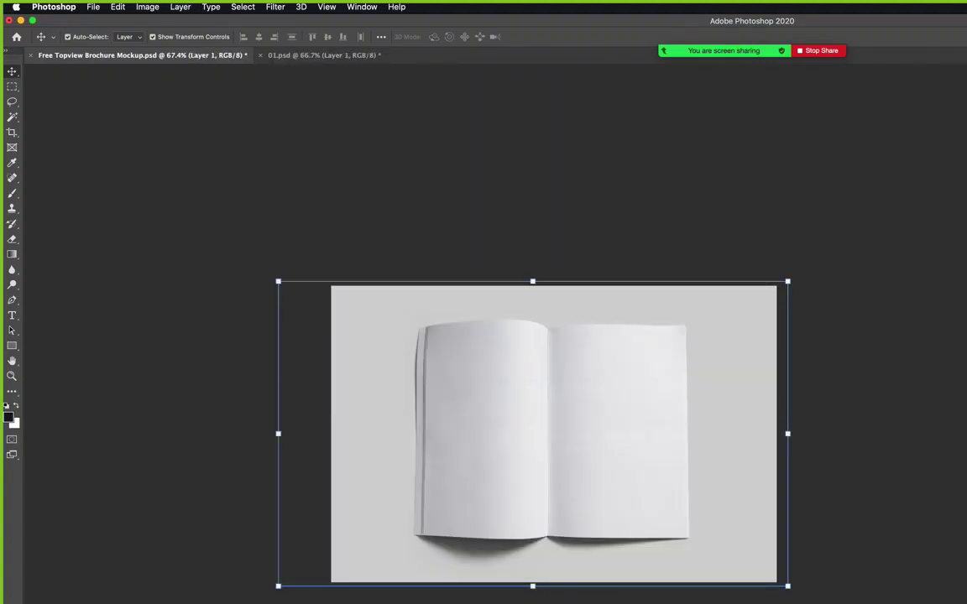
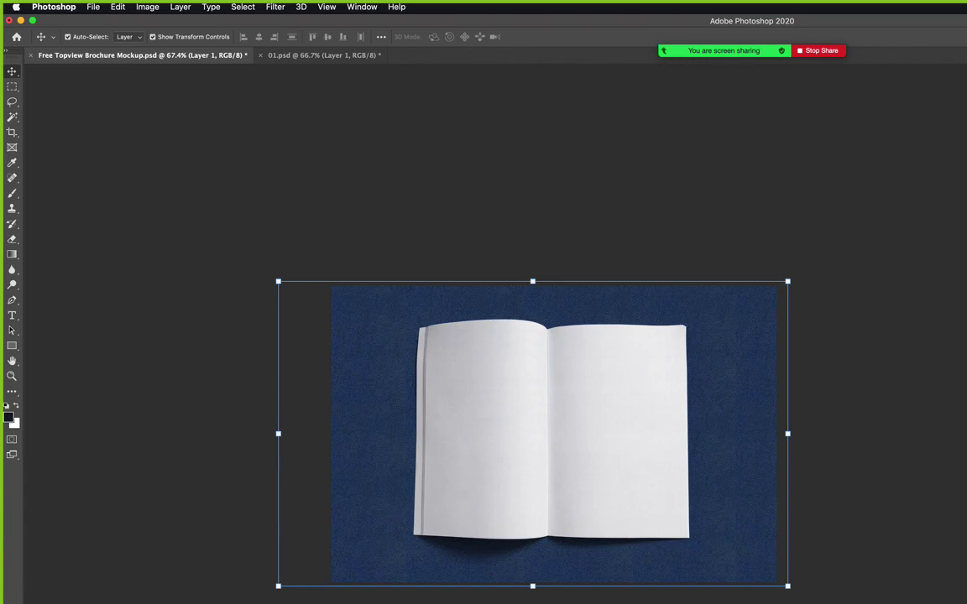
# Zoom in on the open book's upper pages, then switch over to Chrome.
pyautogui.press('z')
pyautogui.moveTo(611, 460); pyautogui.dragTo(641, 466)
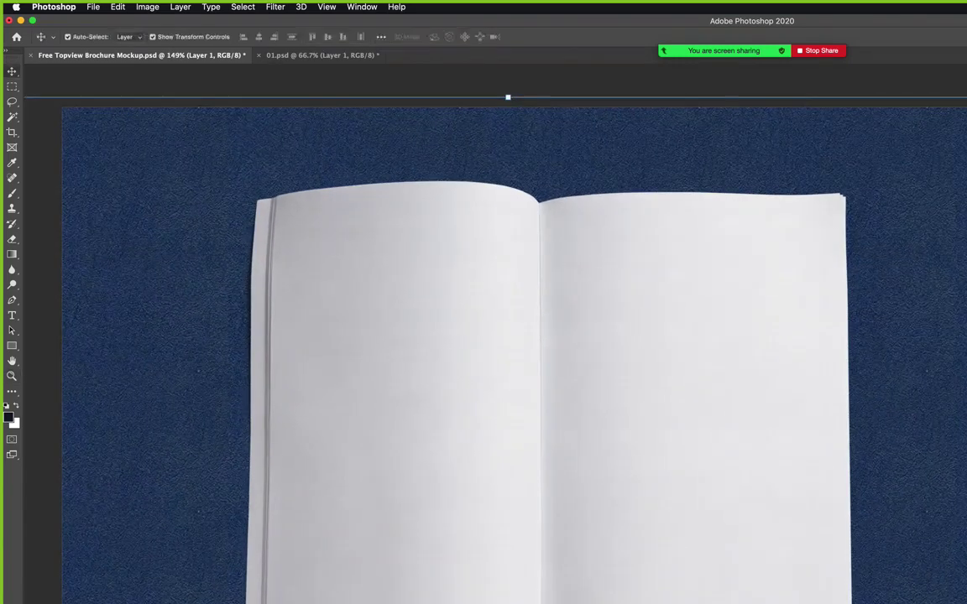
pyautogui.press('z')
pyautogui.press('v')
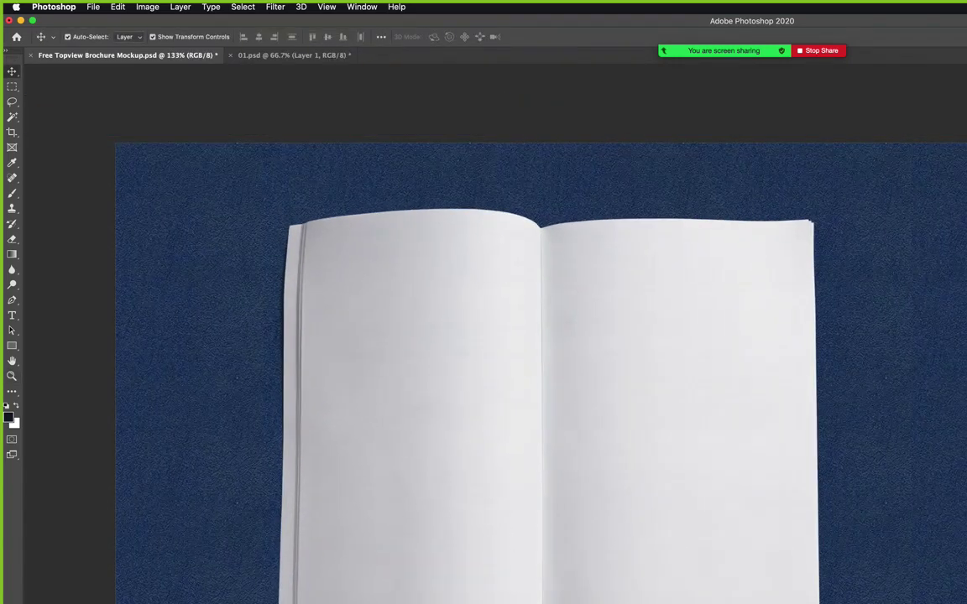
pyautogui.press('super+Tab')
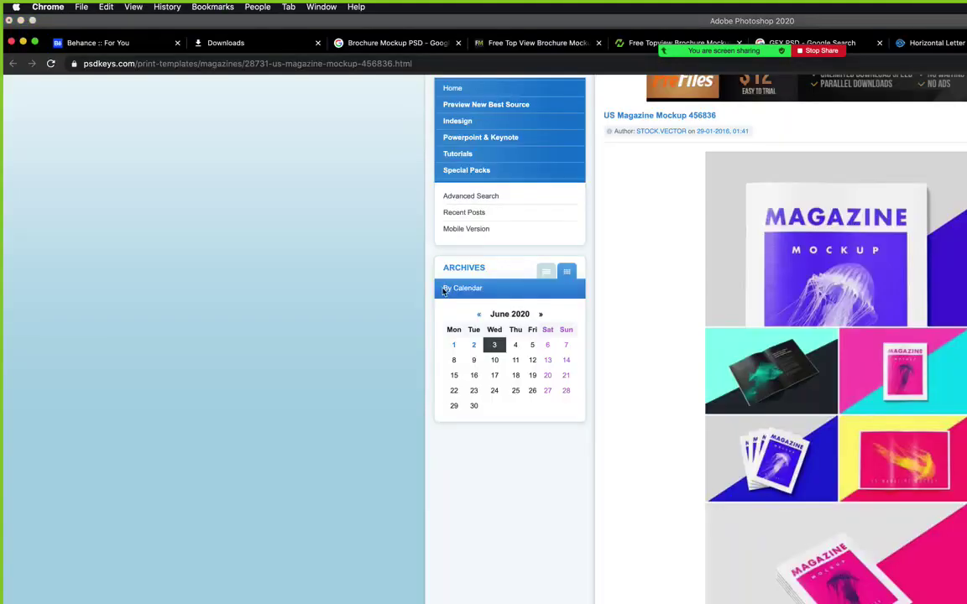
# Browse Behance's For You feed, open the Project Proposal project, then return to Photoshop.
pyautogui.click(256, 46)
pyautogui.click(116, 43)
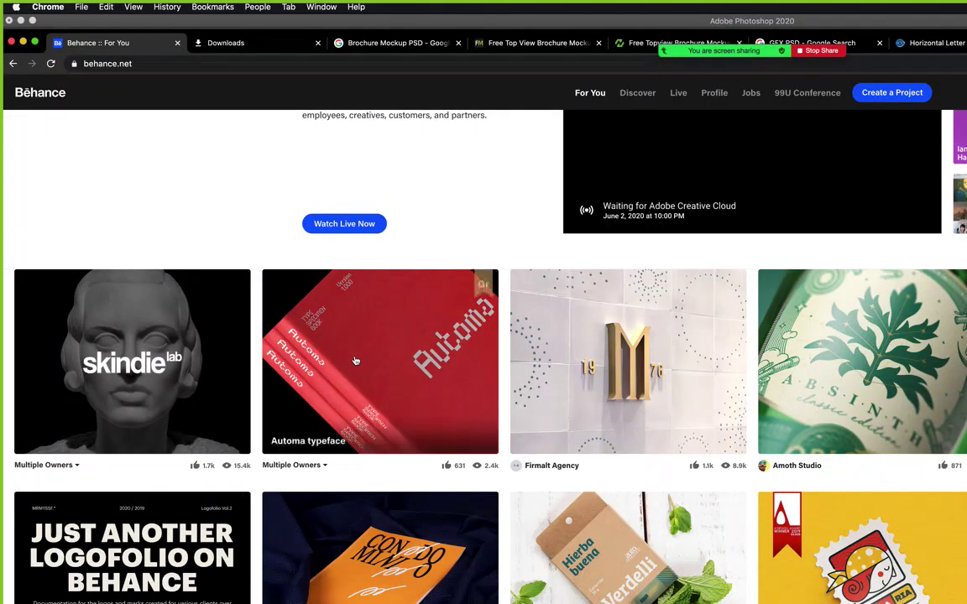
pyautogui.scroll(-10, 355, 361)
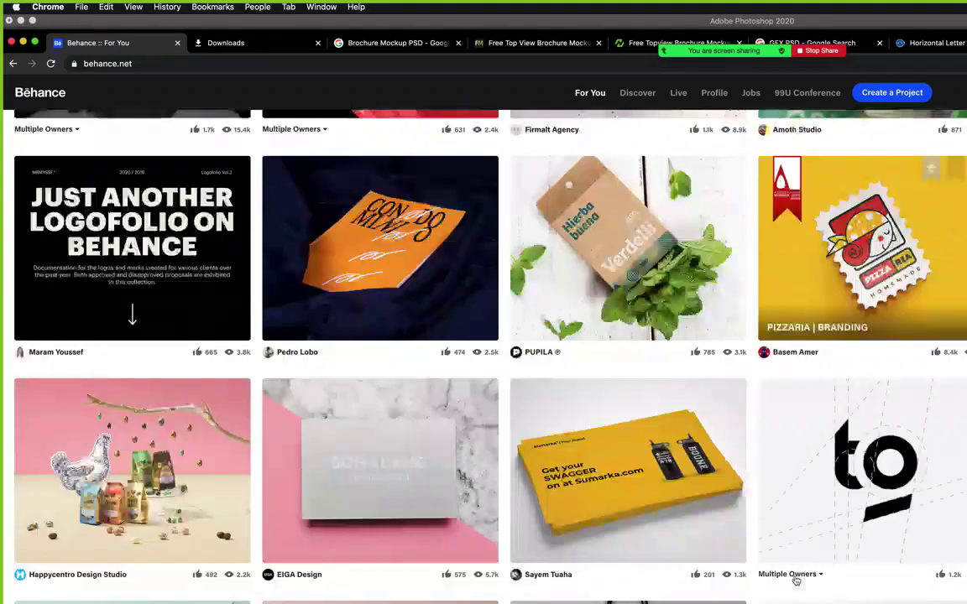
pyautogui.scroll(3, 795, 580)
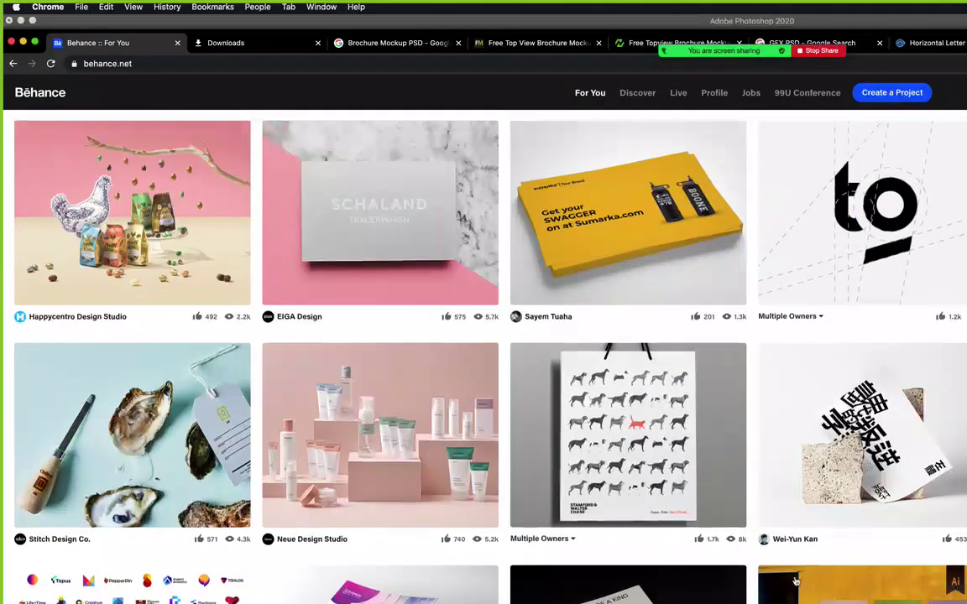
pyautogui.scroll(5, 796, 580)
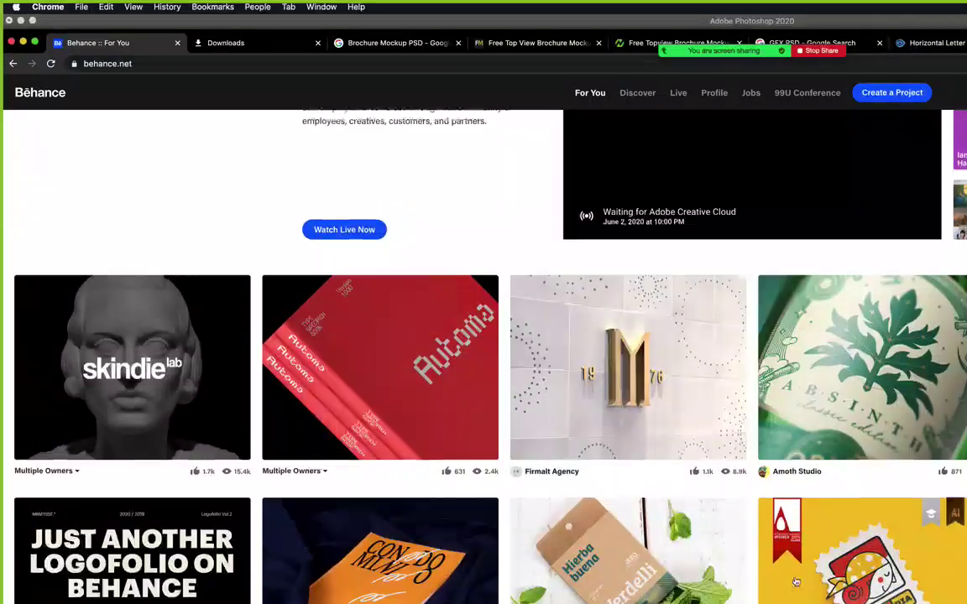
pyautogui.scroll(-10, 795, 576)
pyautogui.scroll(-10, 794, 575)
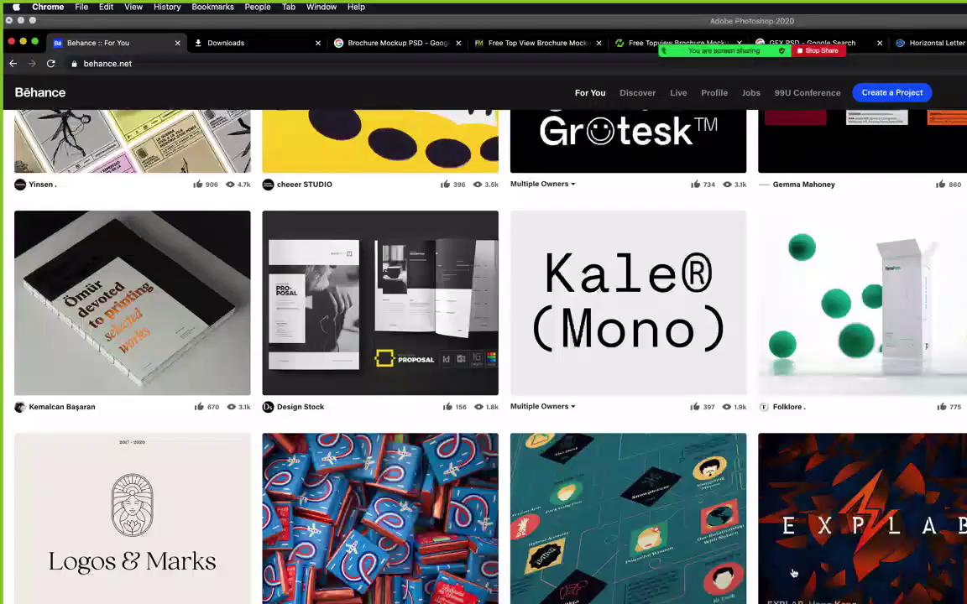
pyautogui.scroll(-2, 793, 573)
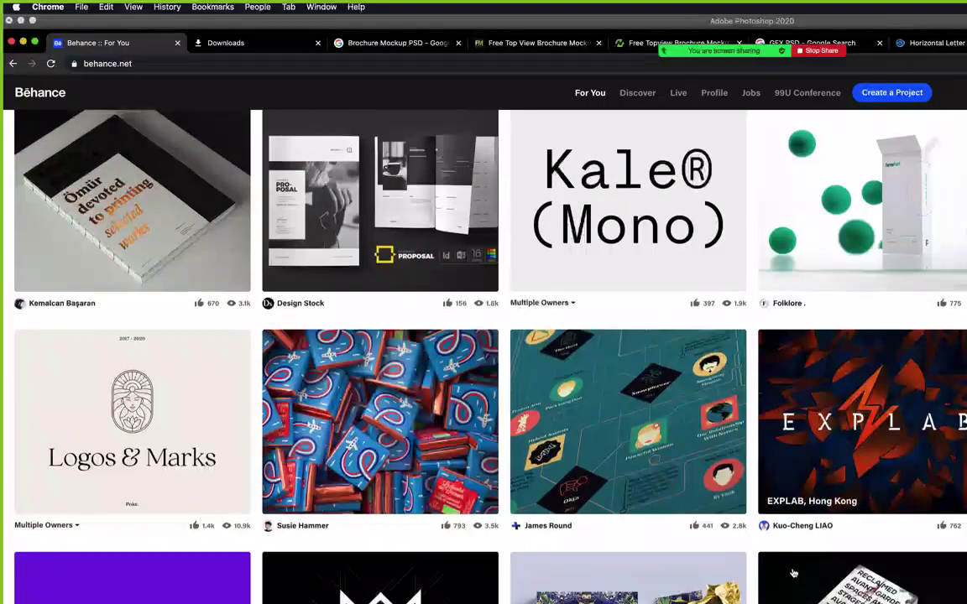
pyautogui.click(379, 202)
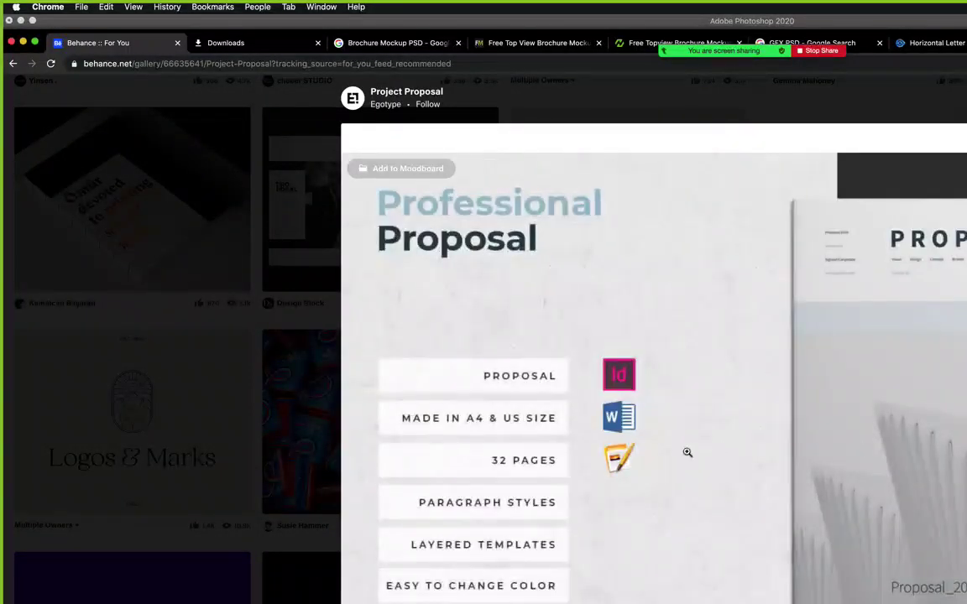
pyautogui.press('super+Tab')
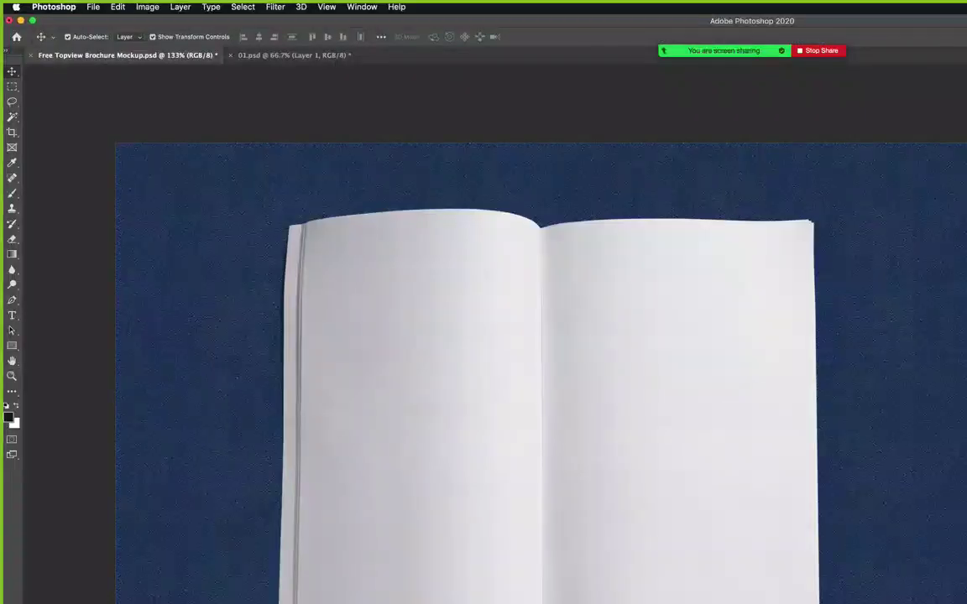
# Try lightening the textured backdrop layer with Hue/Saturation, then cancel the change.
pyautogui.hotkey('alt', ']')
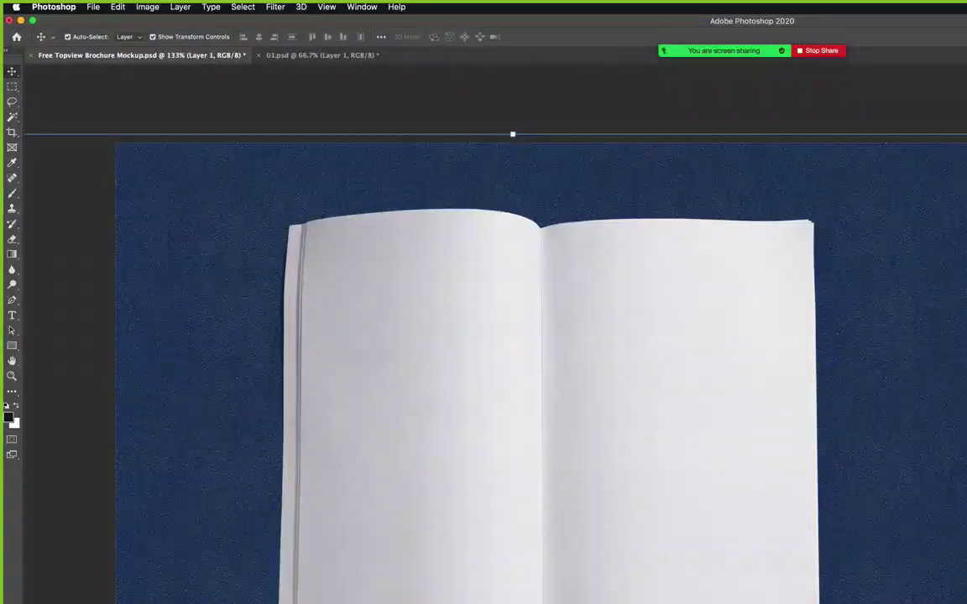
pyautogui.press('super+u')
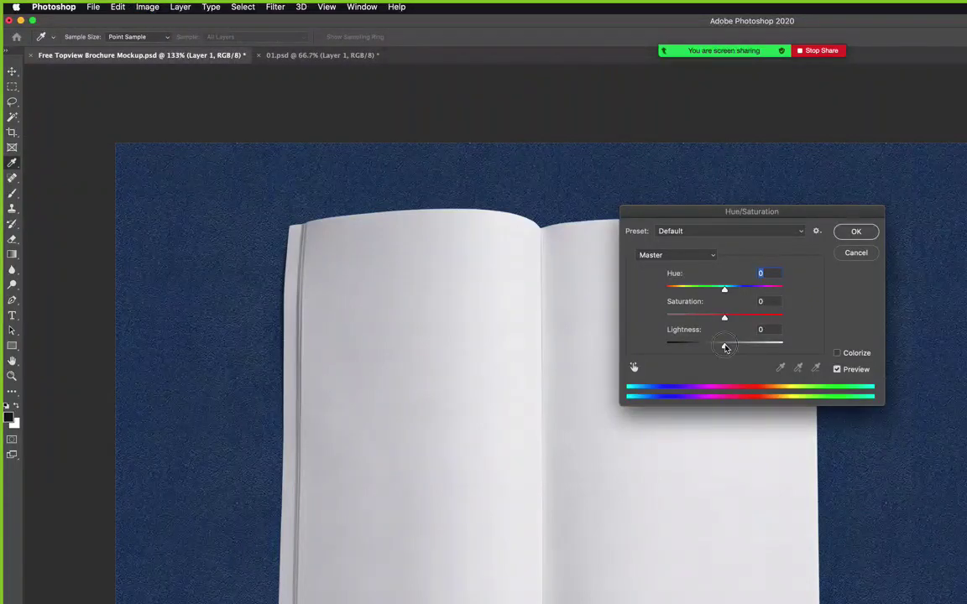
pyautogui.moveTo(725, 348); pyautogui.dragTo(769, 347)
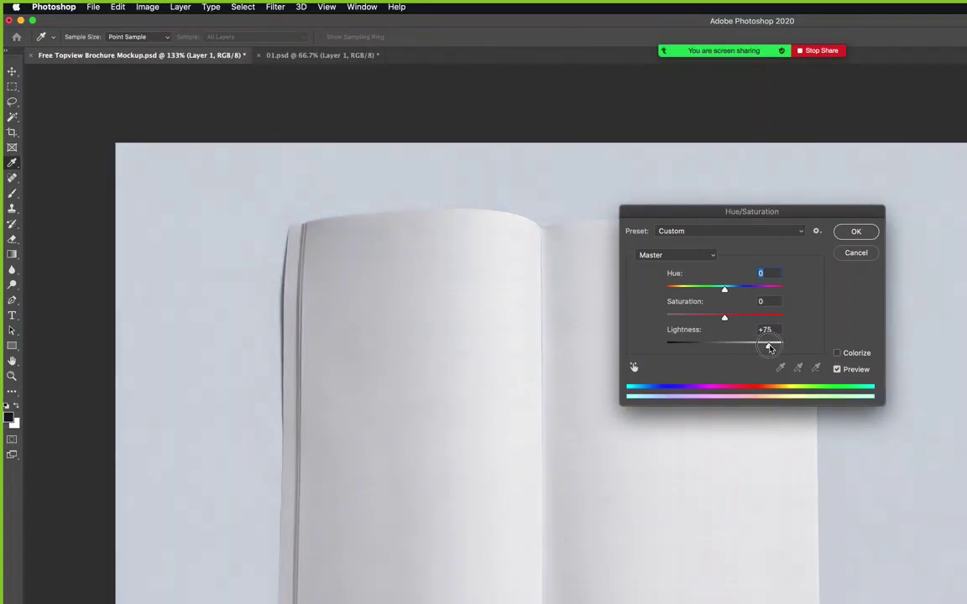
pyautogui.moveTo(771, 349); pyautogui.dragTo(770, 348)
pyautogui.press('Escape')
pyautogui.press('v')
# Apply Hue/Saturation to the backdrop with Saturation -74 and Lightness +42.
pyautogui.press('super+u')
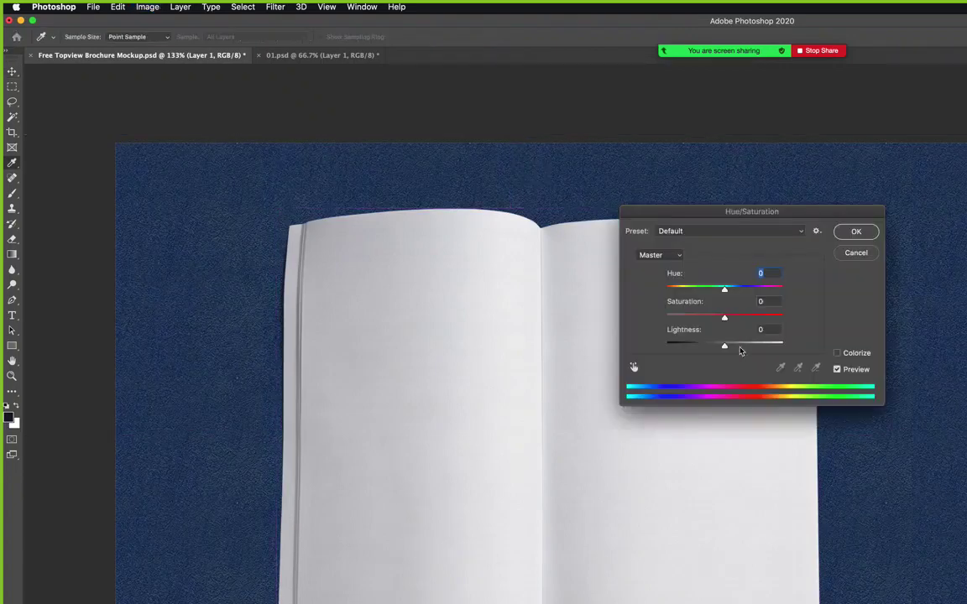
pyautogui.moveTo(724, 319); pyautogui.dragTo(646, 322)
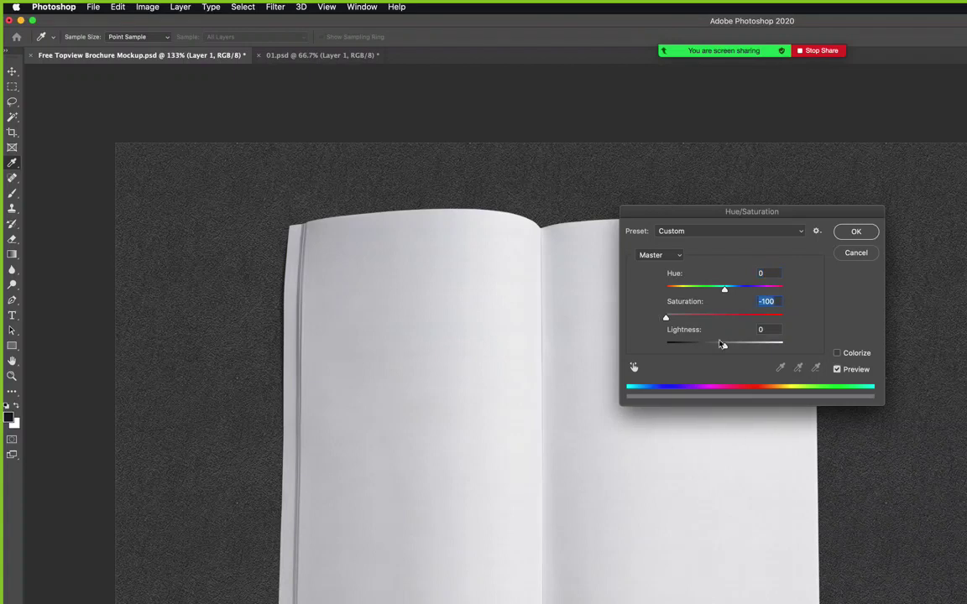
pyautogui.moveTo(724, 345); pyautogui.dragTo(749, 348)
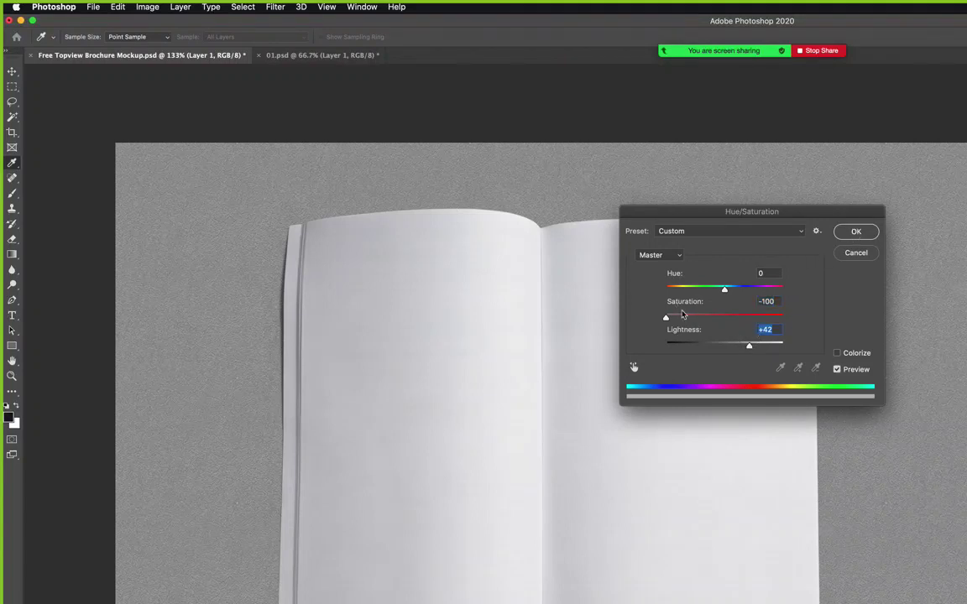
pyautogui.moveTo(667, 317); pyautogui.dragTo(683, 320)
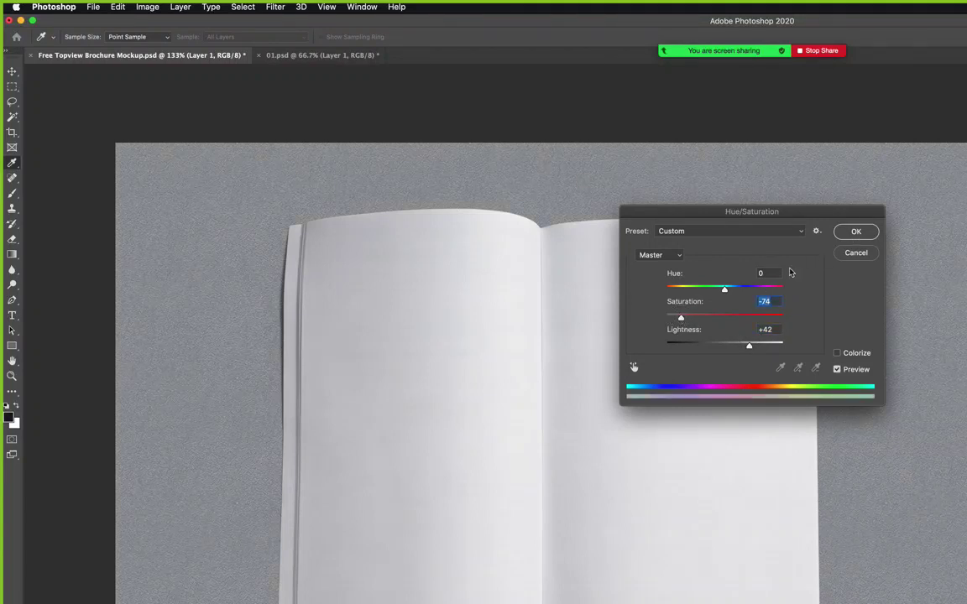
pyautogui.click(855, 233)
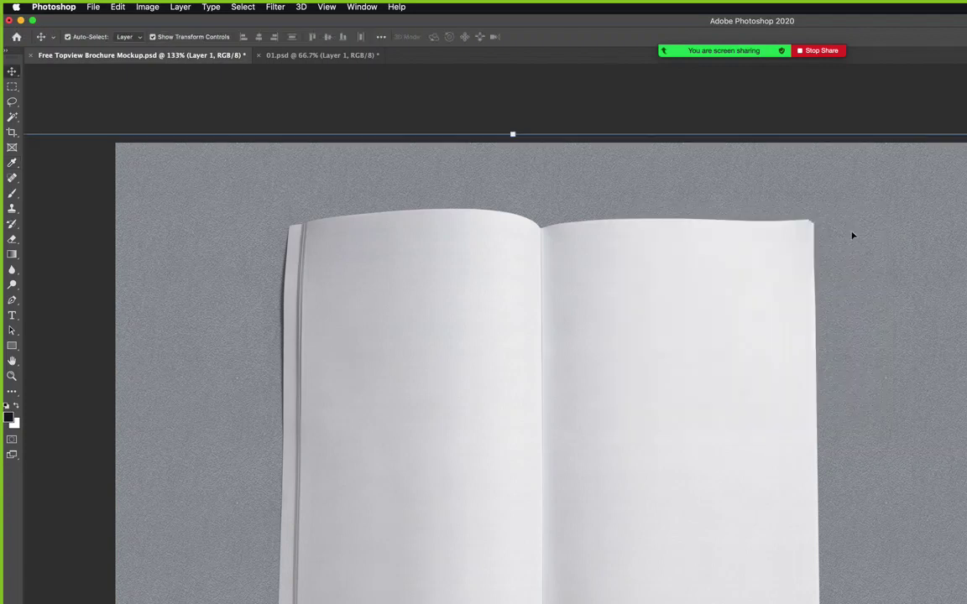
# Open the Left Design smart object from the Replace Designs Here group for editing.
pyautogui.press('z')
pyautogui.moveTo(582, 341); pyautogui.dragTo(562, 362)
pyautogui.press('v')
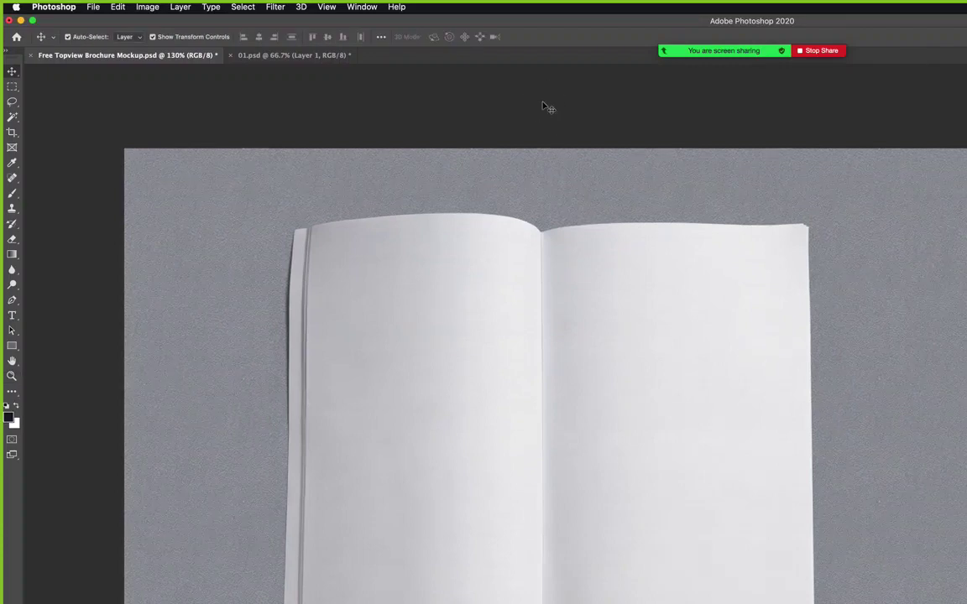
pyautogui.click(384, 421)
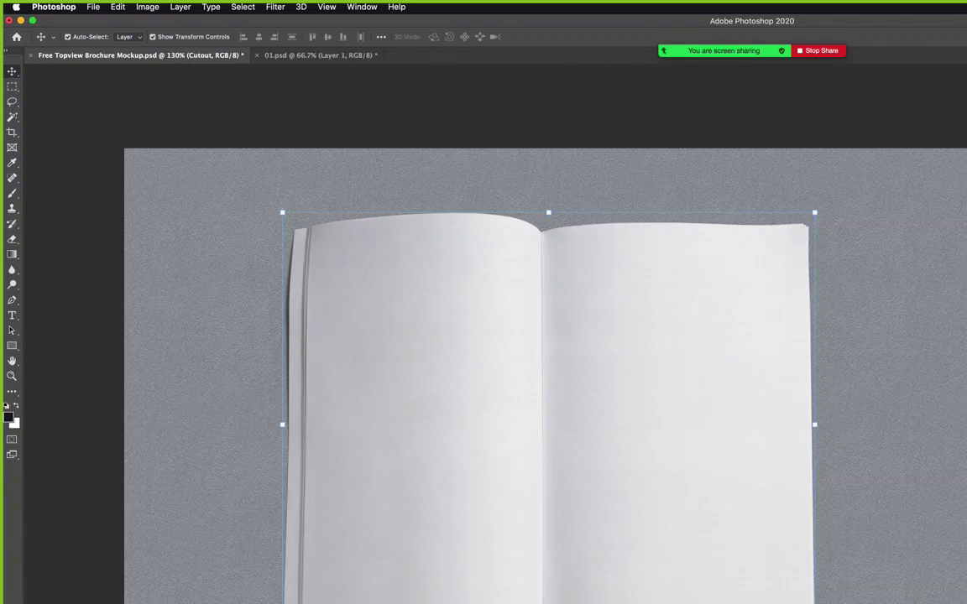
pyautogui.hotkey('alt', ']')
pyautogui.hotkey('alt', ']')
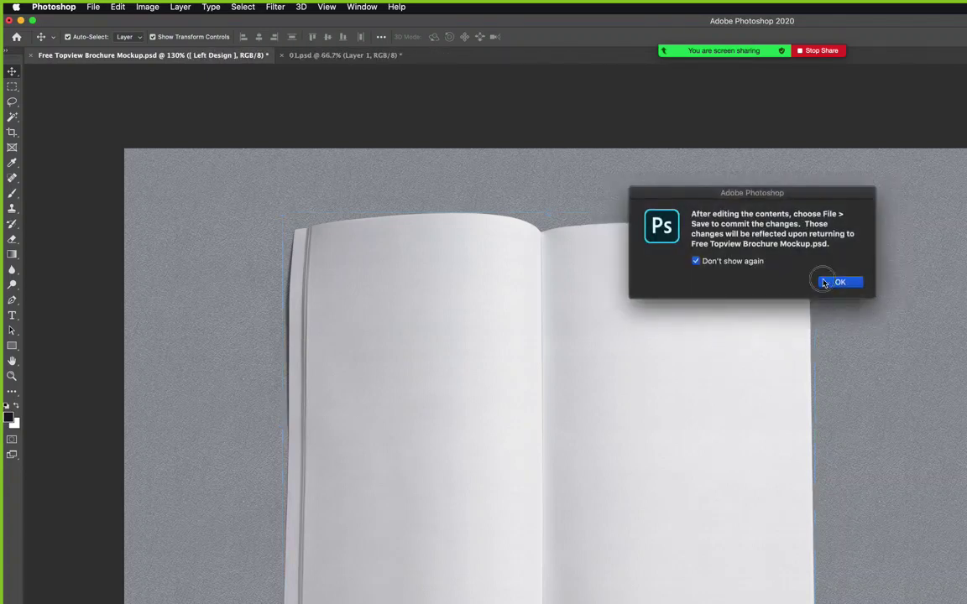
pyautogui.click(839, 282)
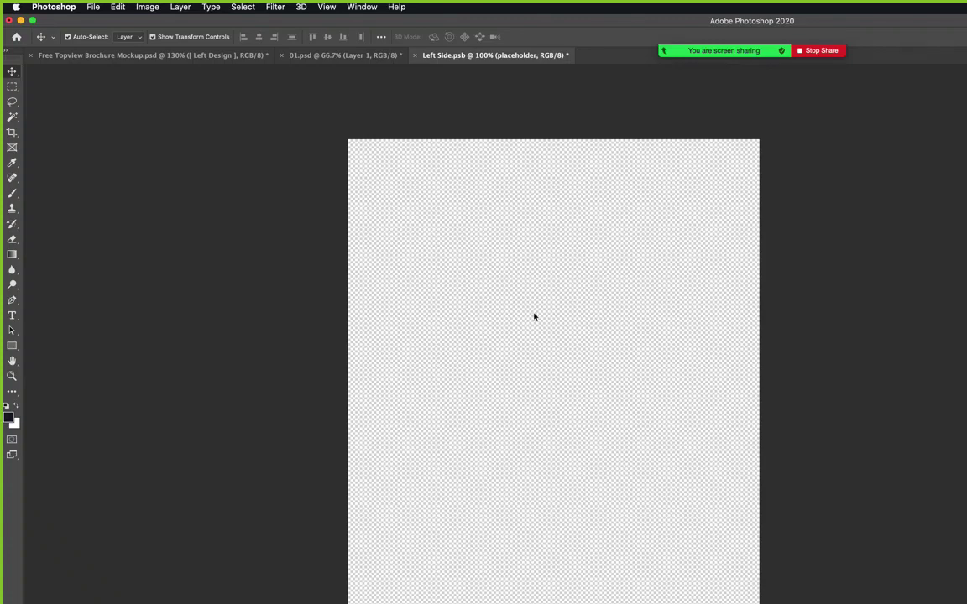
# Place P-2.jpg from the Company Bundle Proposal JPG folder into Left Side.psb.
pyautogui.press('super+shift+p')
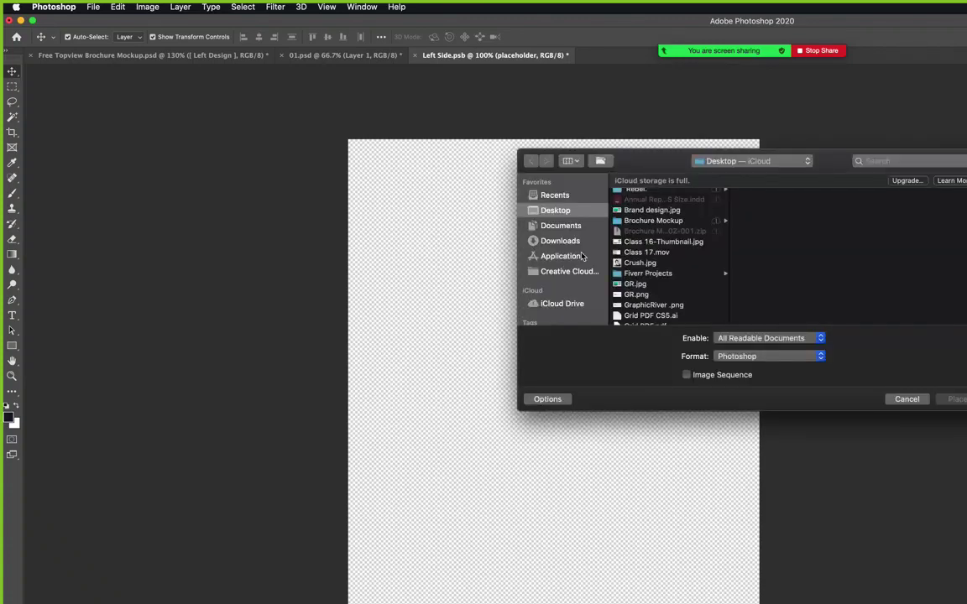
pyautogui.click(906, 399)
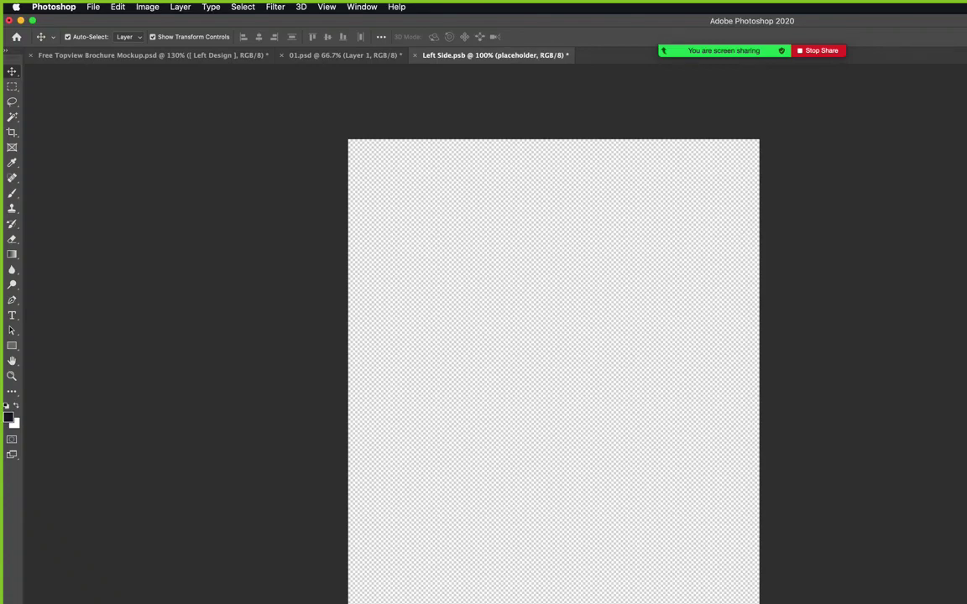
pyautogui.press('super+shift+p')
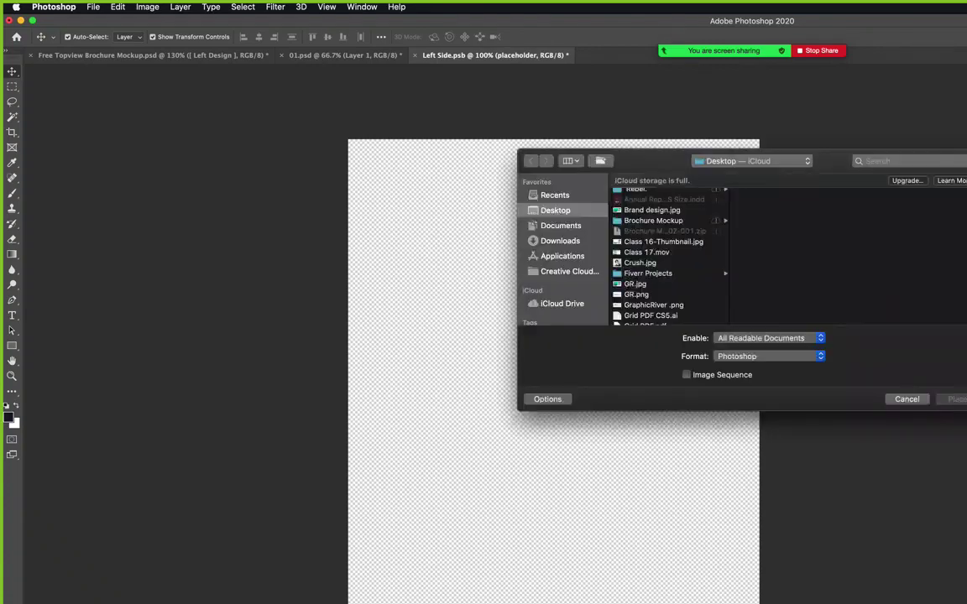
pyautogui.click(572, 272)
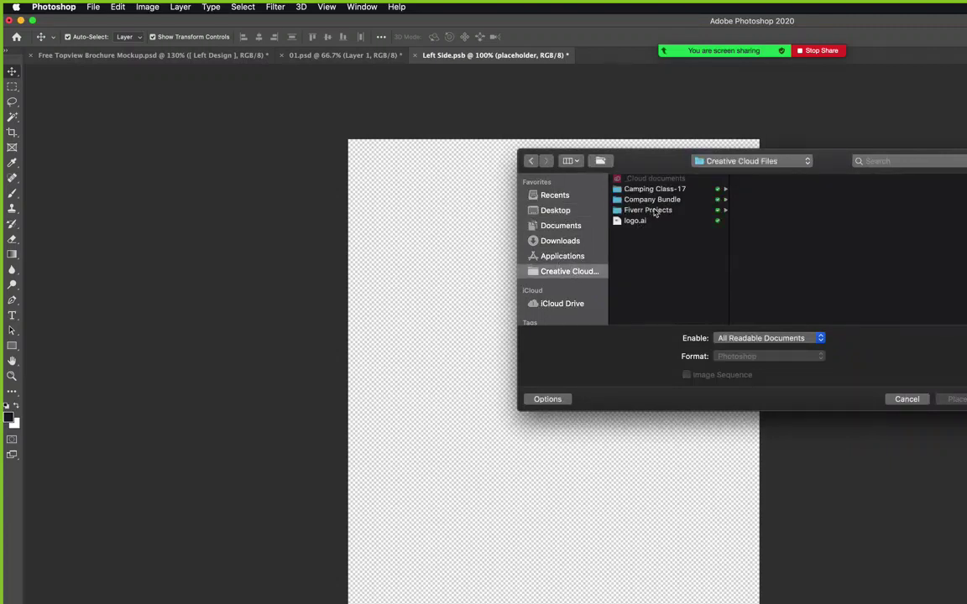
pyautogui.click(647, 210)
pyautogui.click(655, 198)
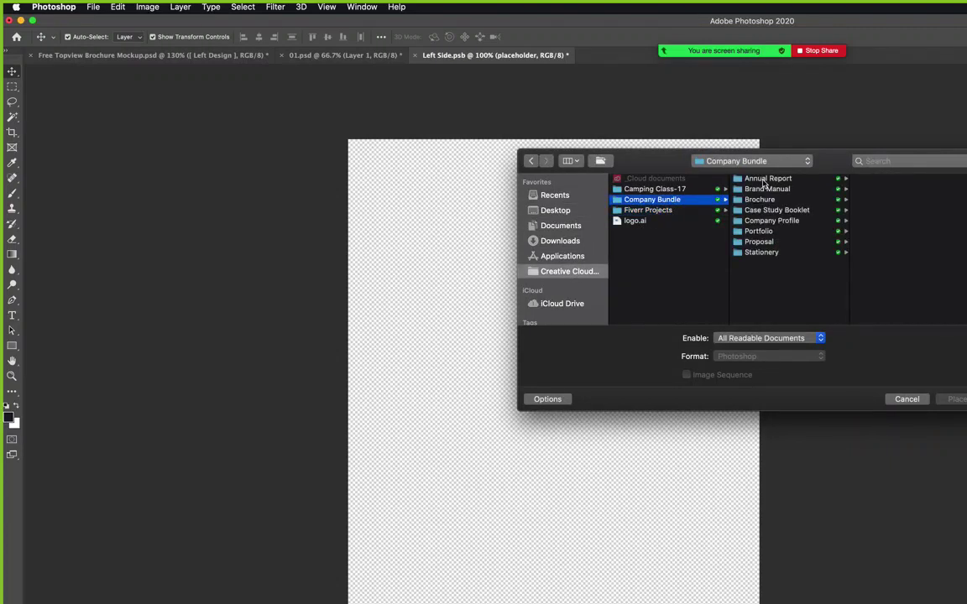
pyautogui.click(770, 241)
pyautogui.click(871, 178)
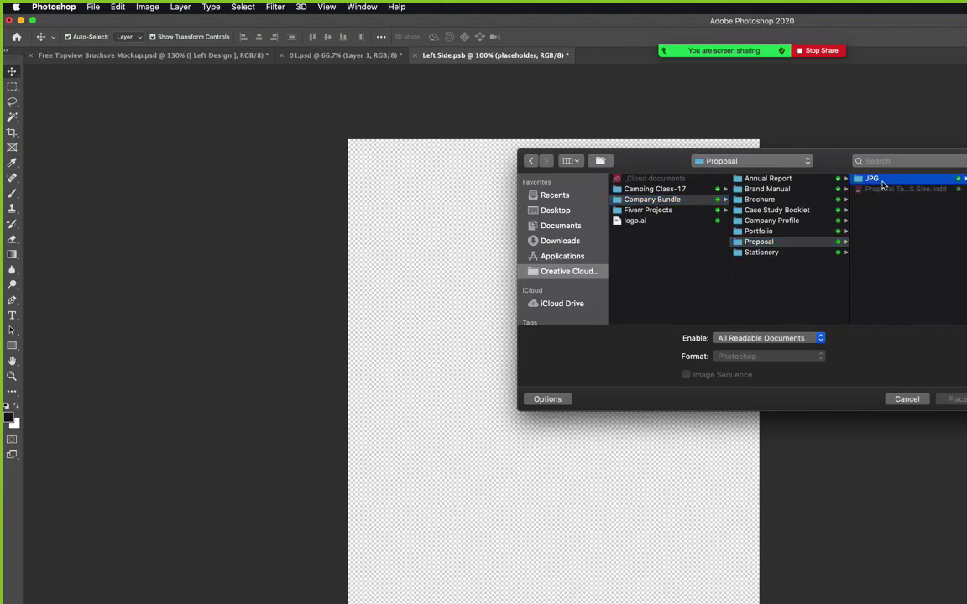
pyautogui.click(877, 190)
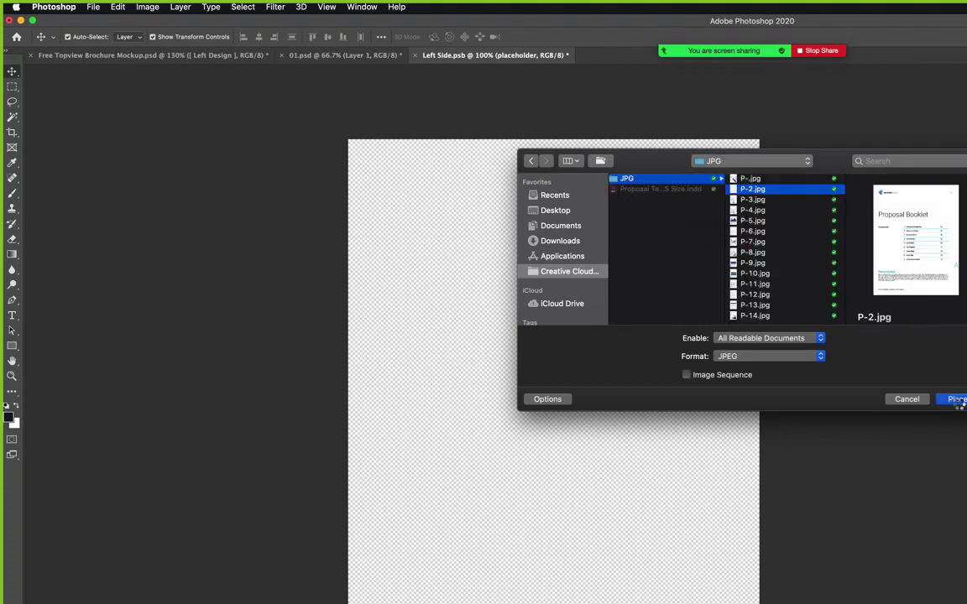
pyautogui.click(957, 400)
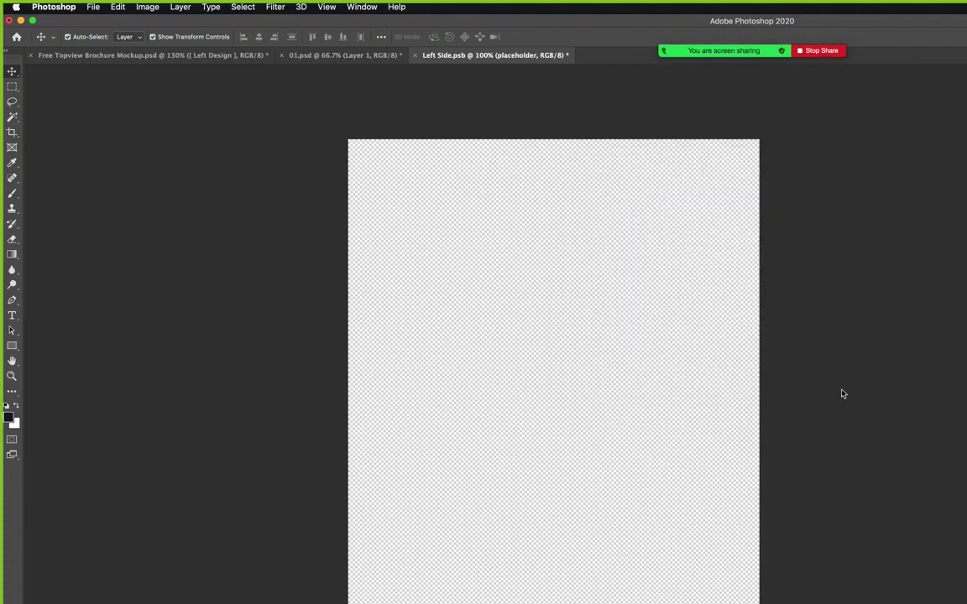
pyautogui.press('Return')
# Scale the P-2 page down to fit the canvas and save Left Side.psb.
pyautogui.press('z')
pyautogui.moveTo(805, 302); pyautogui.dragTo(636, 314)
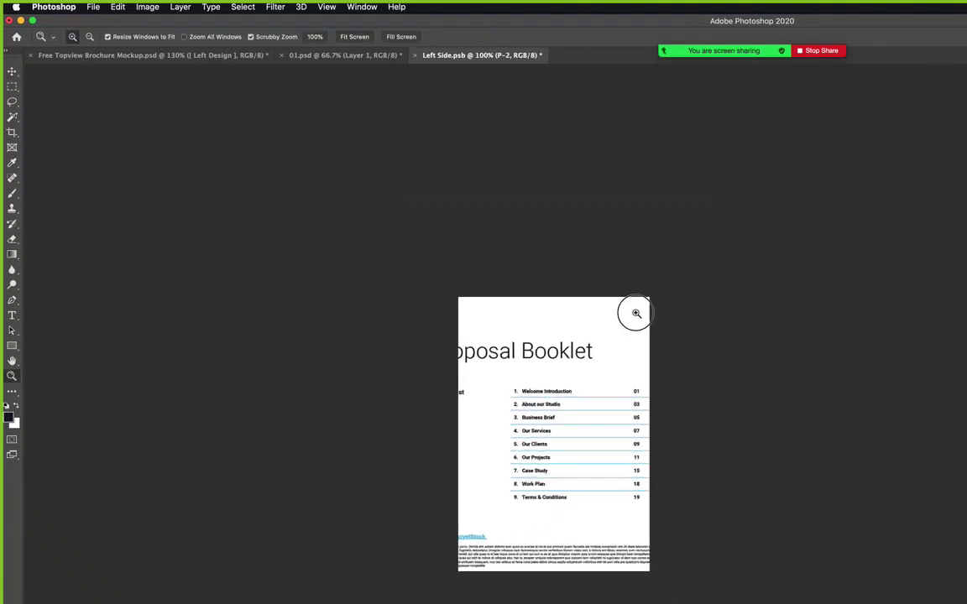
pyautogui.press('v')
pyautogui.hotkey('ctrl', 't')
pyautogui.moveTo(685, 265); pyautogui.dragTo(647, 302)
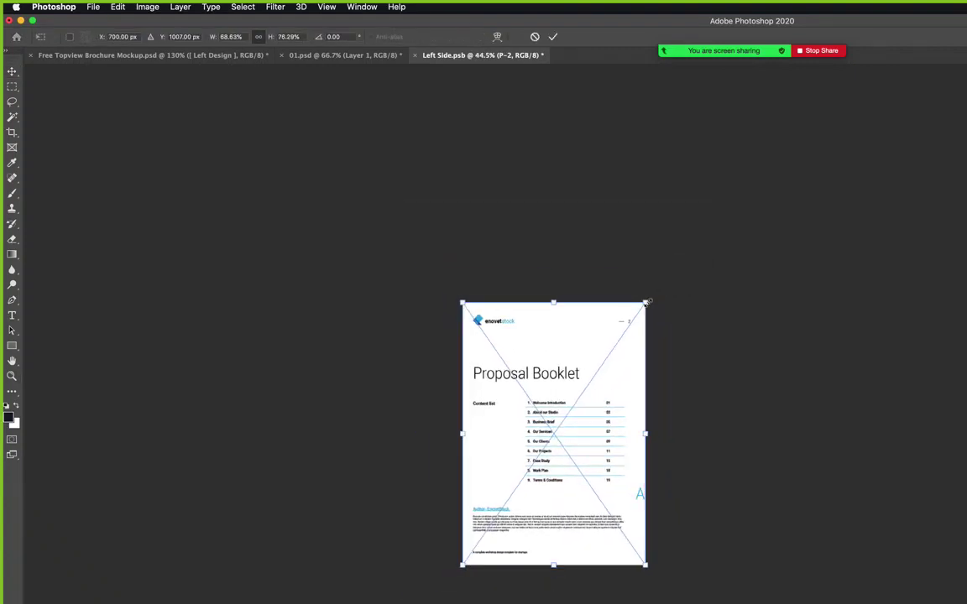
pyautogui.press('Return')
pyautogui.click(758, 377)
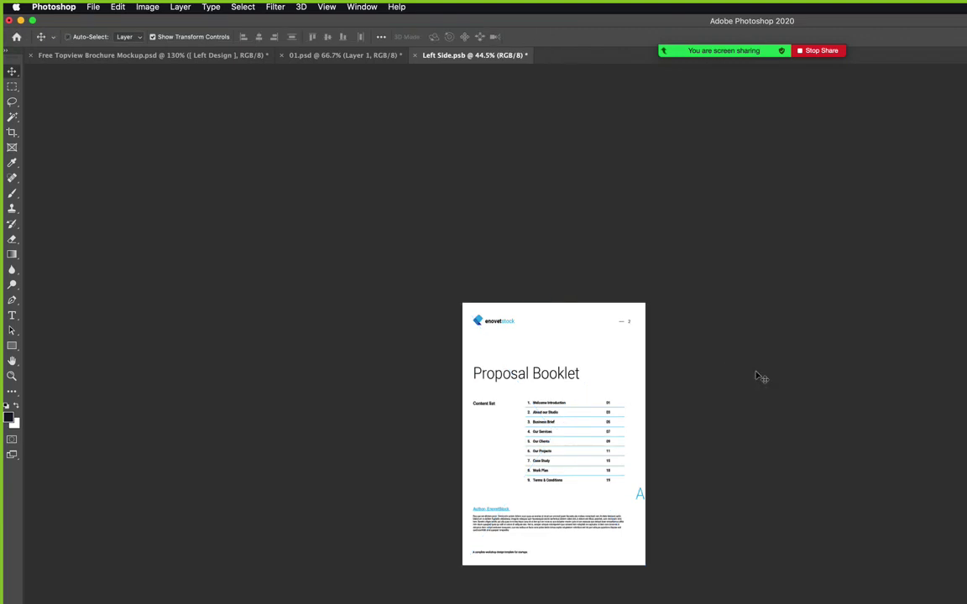
pyautogui.hotkey('ctrl', '1')
pyautogui.hotkey('ctrl', 's')
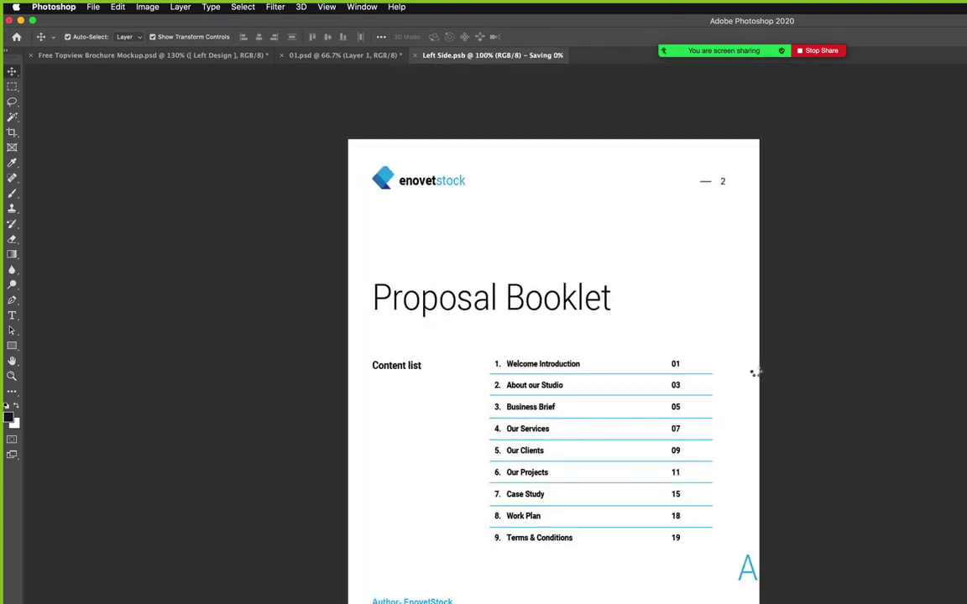
# Return to the brochure mockup, keeping 01.psd open.
pyautogui.click(333, 57)
pyautogui.press('super+w')
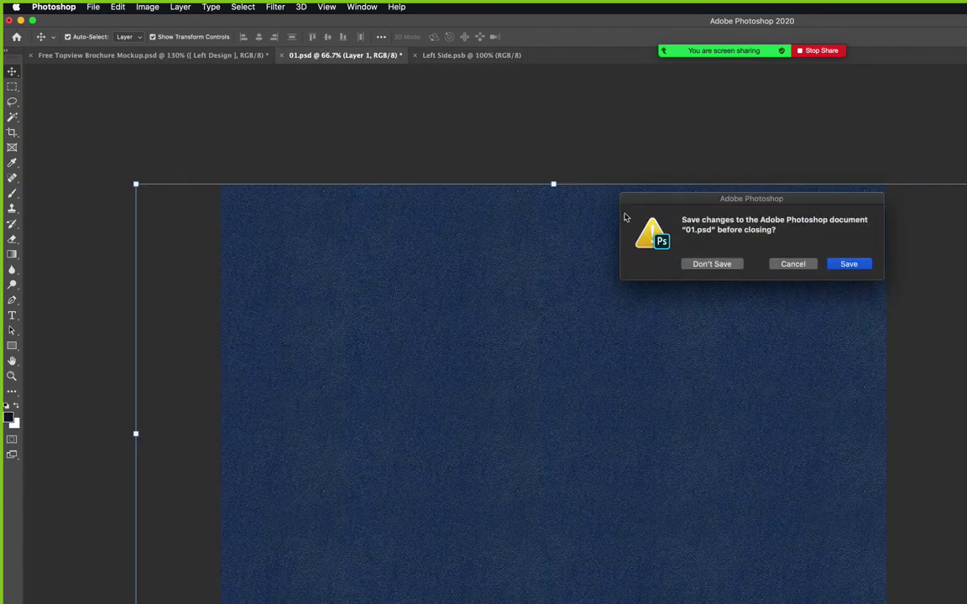
pyautogui.click(793, 263)
pyautogui.click(224, 56)
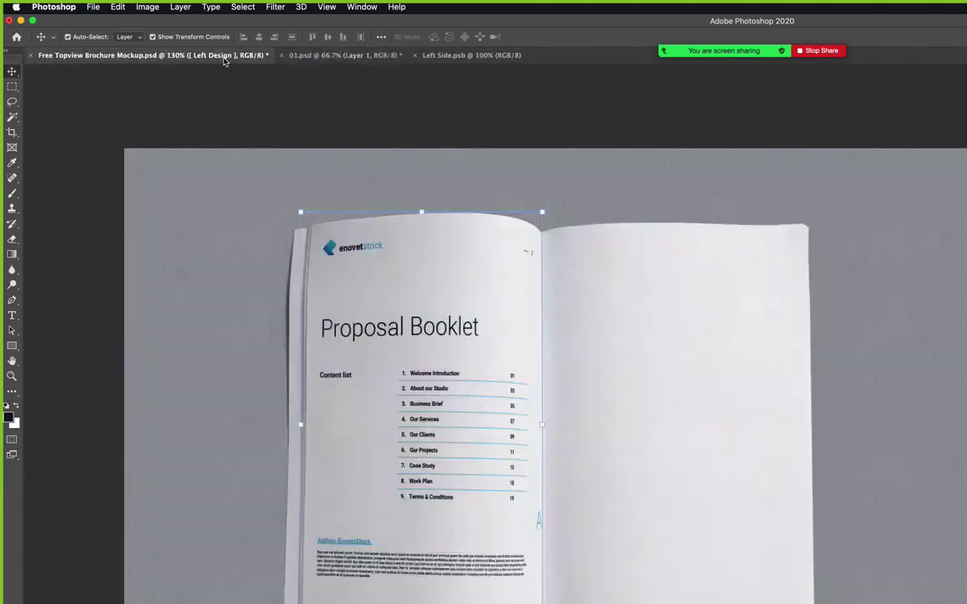
# Open the Right Design page and place the P-3.jpg Introduction page into it.
pyautogui.click(369, 97)
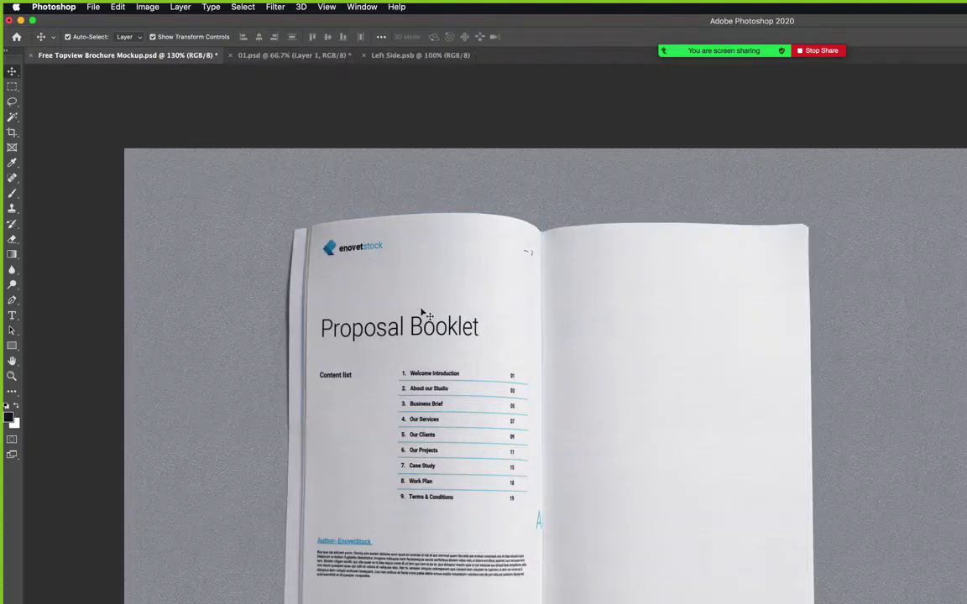
pyautogui.press('z')
pyautogui.moveTo(439, 339)
pyautogui.mouseDown()
pyautogui.moveTo(475, 345)
pyautogui.moveTo(453, 352)
pyautogui.mouseUp()
pyautogui.press('v')
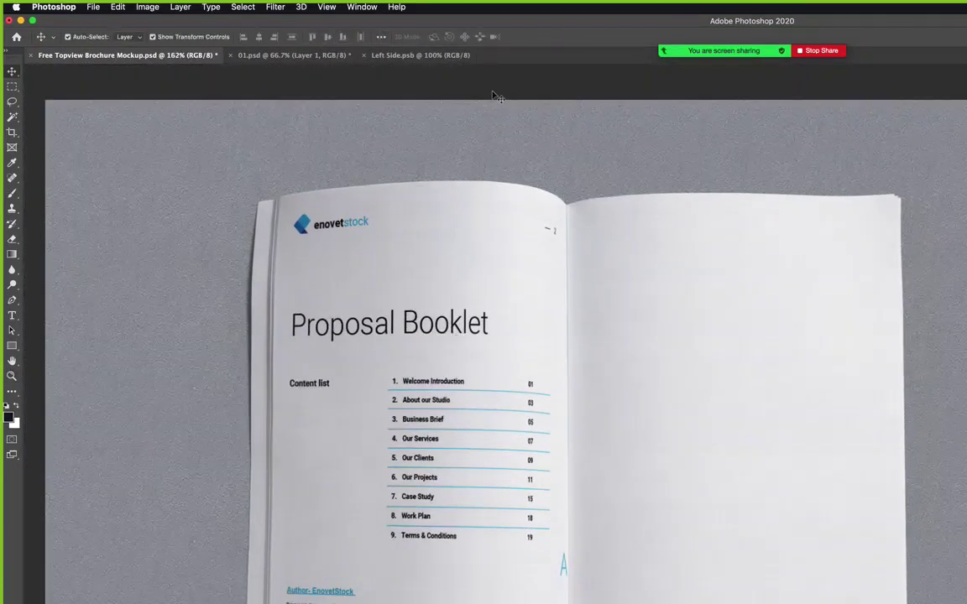
pyautogui.press('z')
pyautogui.moveTo(537, 268)
pyautogui.mouseDown()
pyautogui.moveTo(525, 267)
pyautogui.moveTo(564, 271)
pyautogui.moveTo(540, 264)
pyautogui.mouseUp()
pyautogui.press('v')
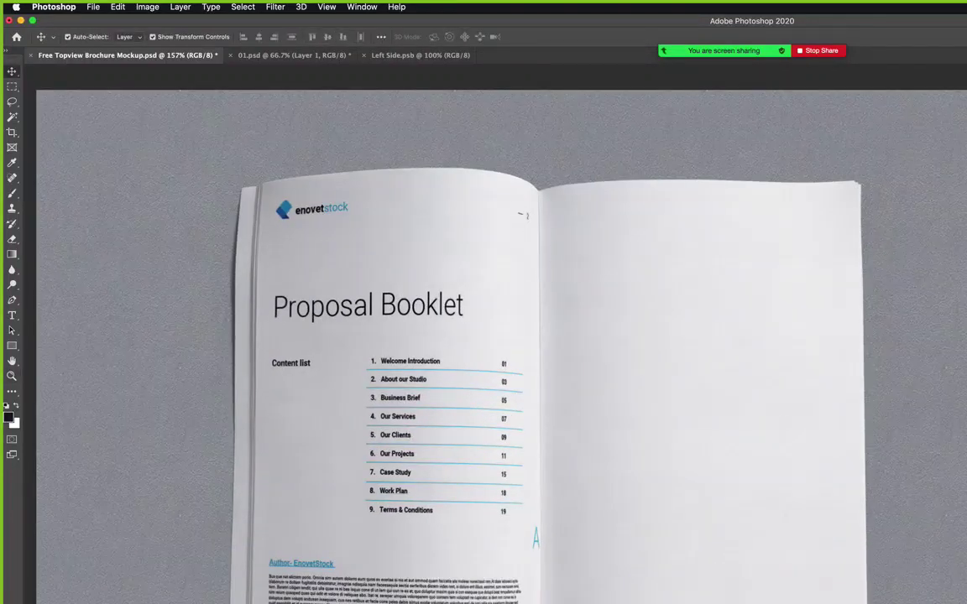
pyautogui.click(705, 386)
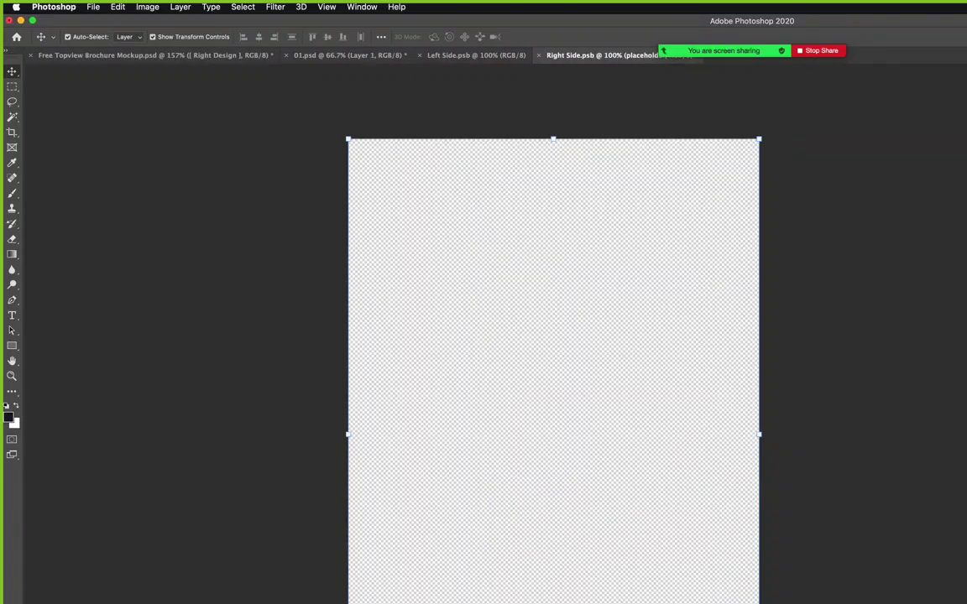
pyautogui.press('super+o')
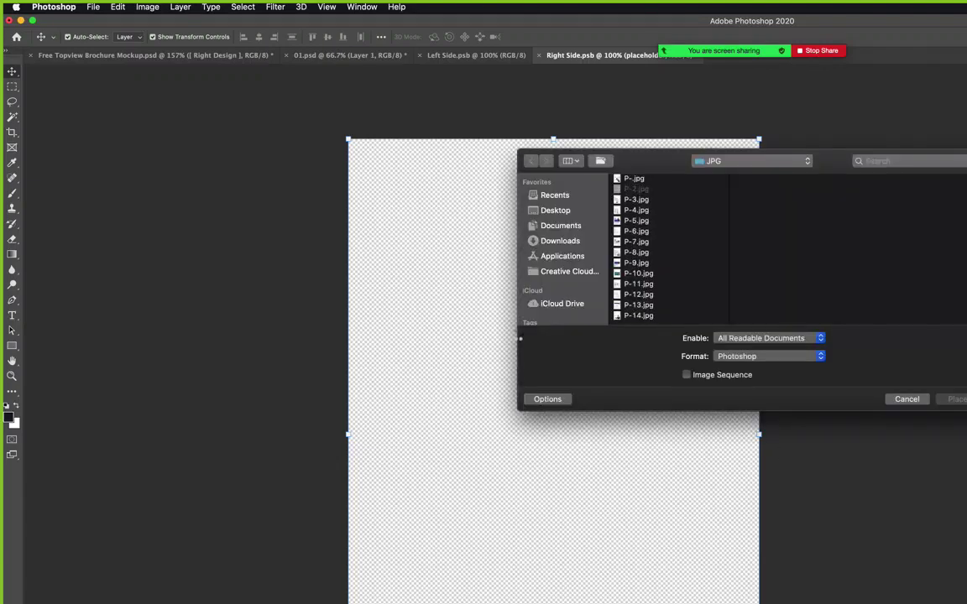
pyautogui.click(636, 200)
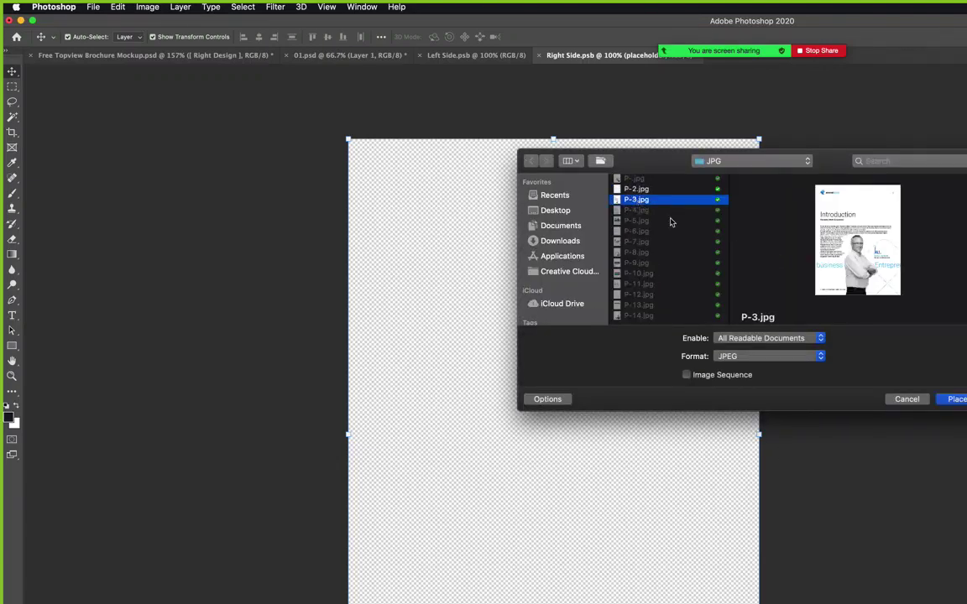
pyautogui.click(957, 401)
# Scale the P-3 page down to fit the Right Side.psb canvas.
pyautogui.press('z')
pyautogui.moveTo(691, 276); pyautogui.dragTo(661, 294)
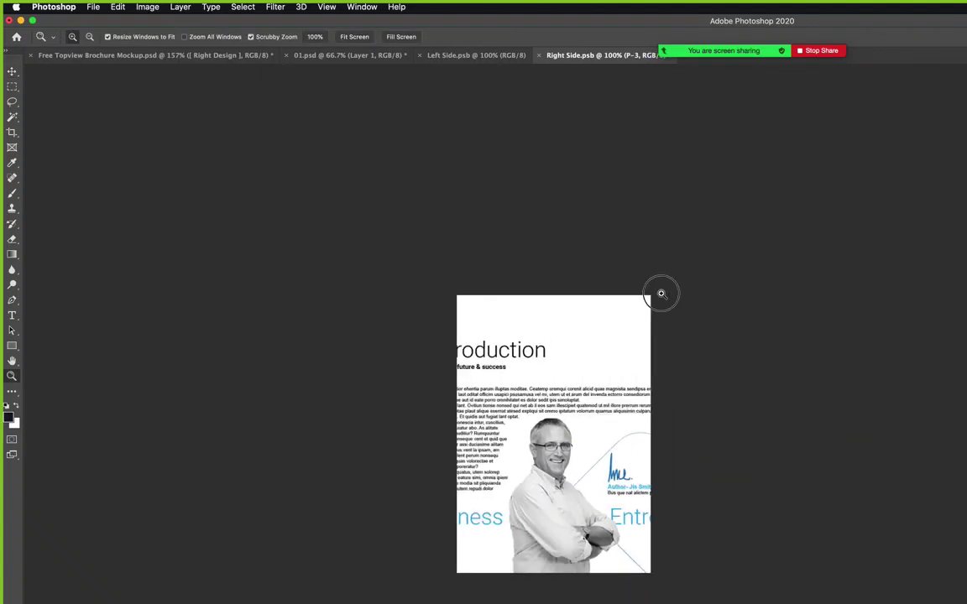
pyautogui.press('v')
pyautogui.moveTo(691, 256); pyautogui.dragTo(650, 297)
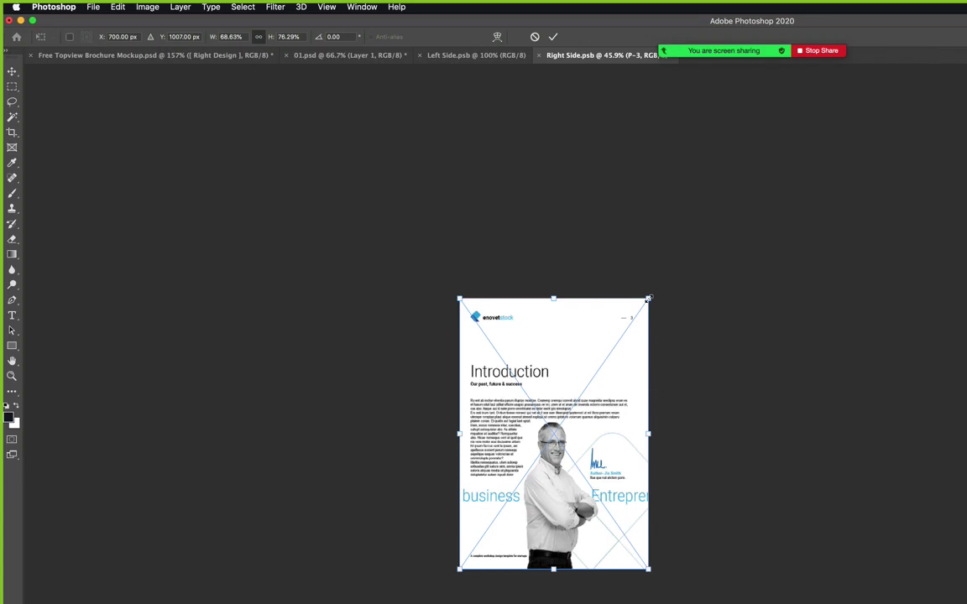
pyautogui.press('Return')
pyautogui.click(695, 351)
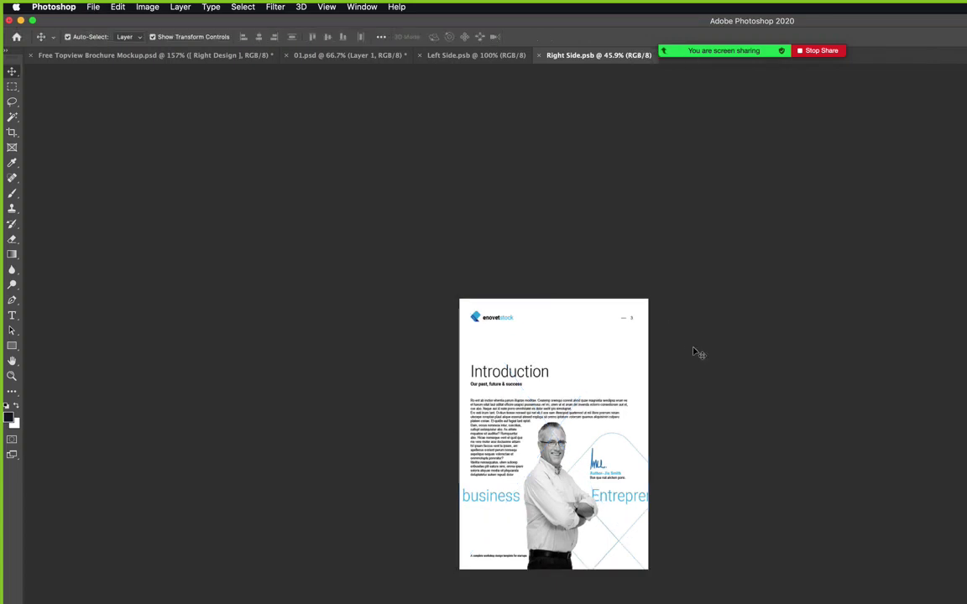
# Return to the brochure mockup and zoom in on the booklet with both pages filled.
pyautogui.click(352, 57)
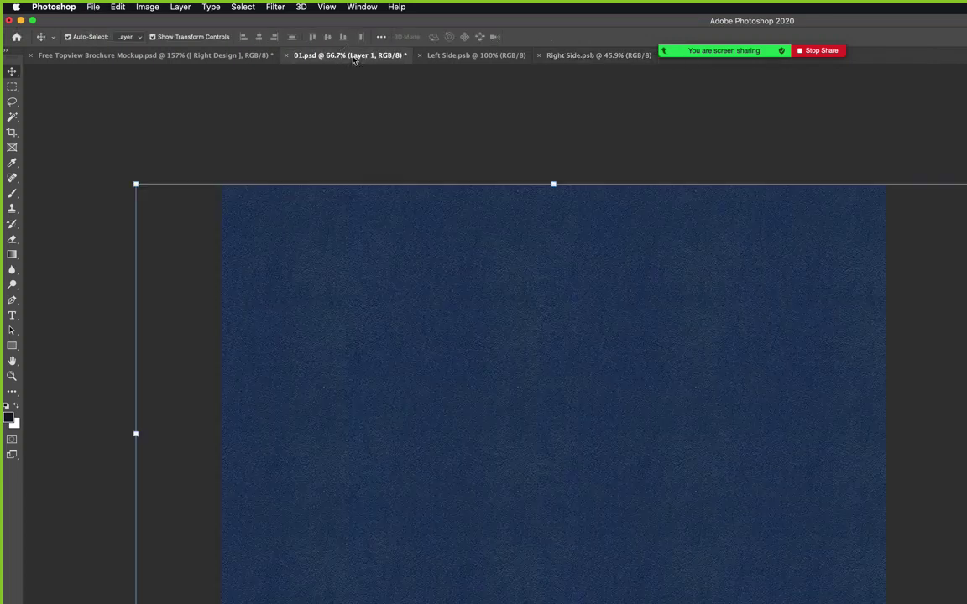
pyautogui.click(201, 55)
pyautogui.press('z')
pyautogui.press('super+minus')
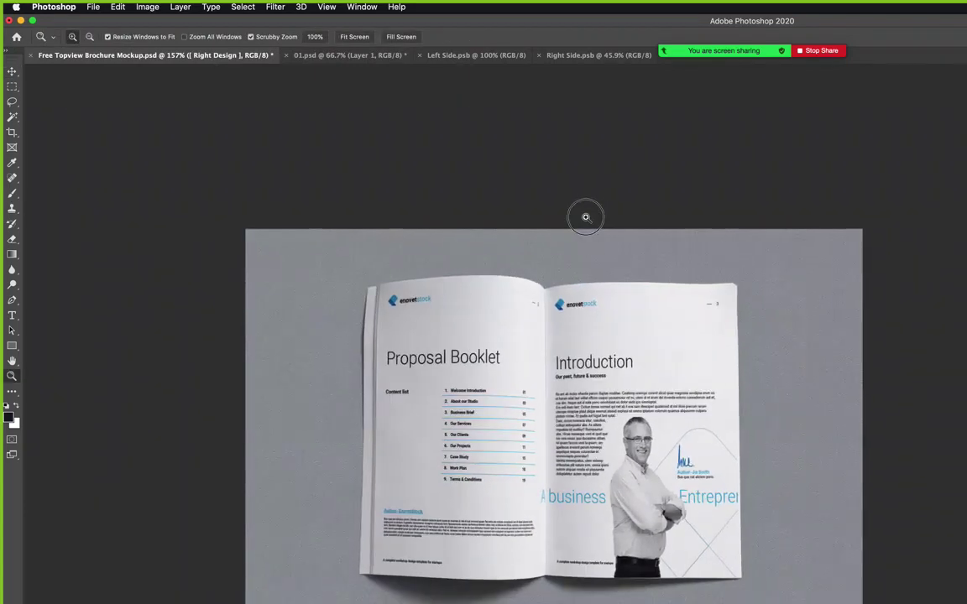
pyautogui.press('super+plus')
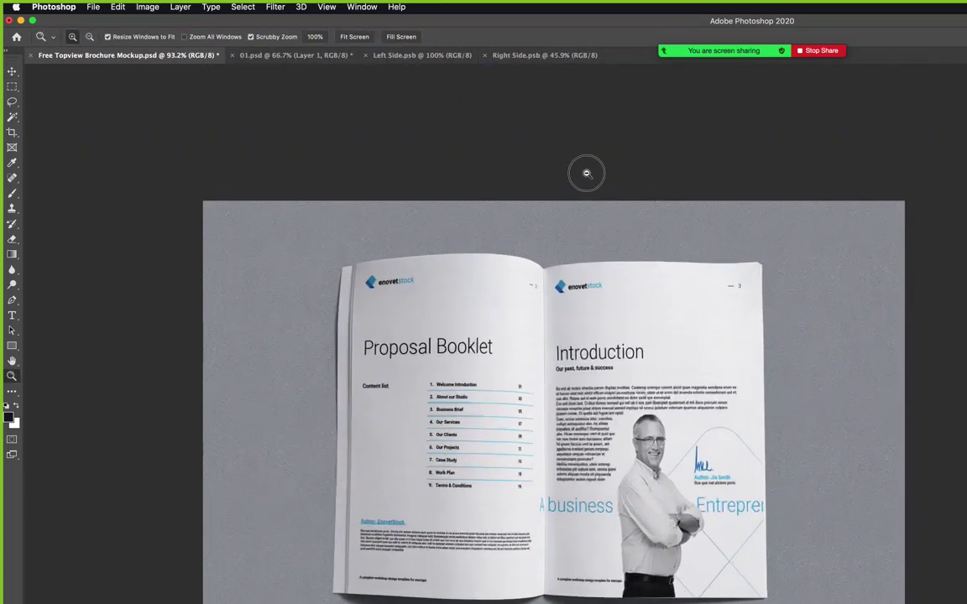
pyautogui.press('super+plus')
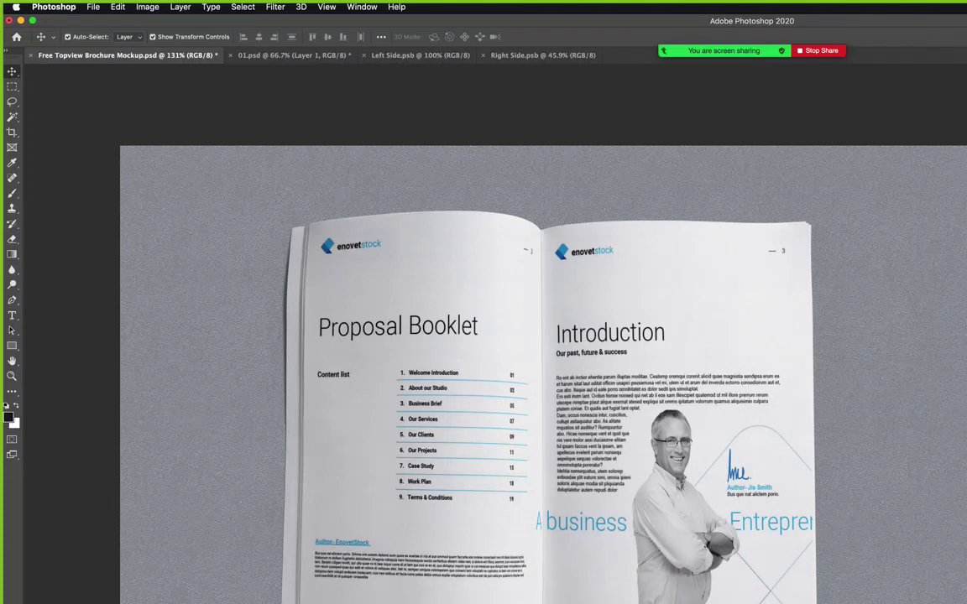
# Sample colours for the background Color Fill with the Eyedropper, trying the logo blue and white.
pyautogui.press('i')
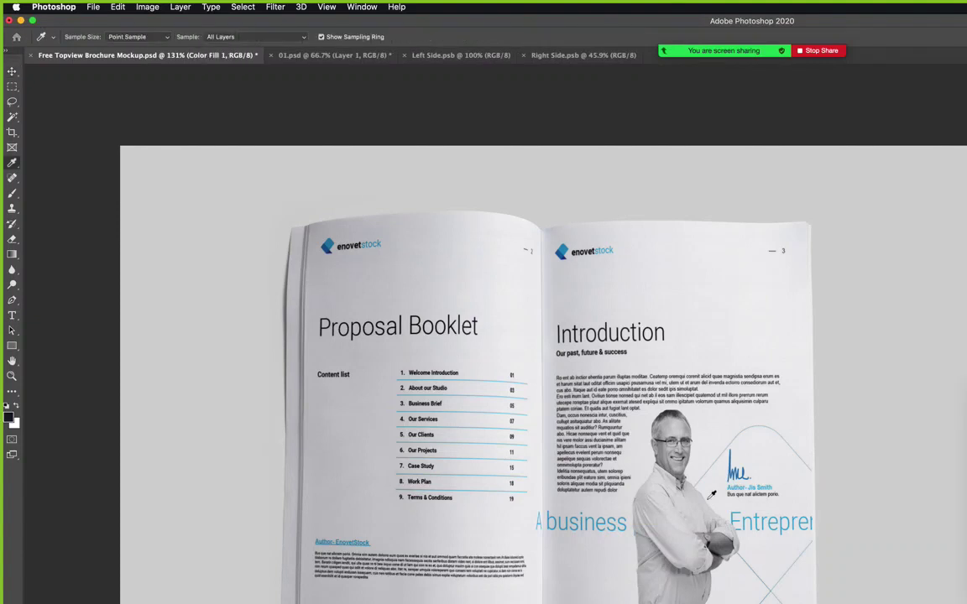
pyautogui.click(566, 253)
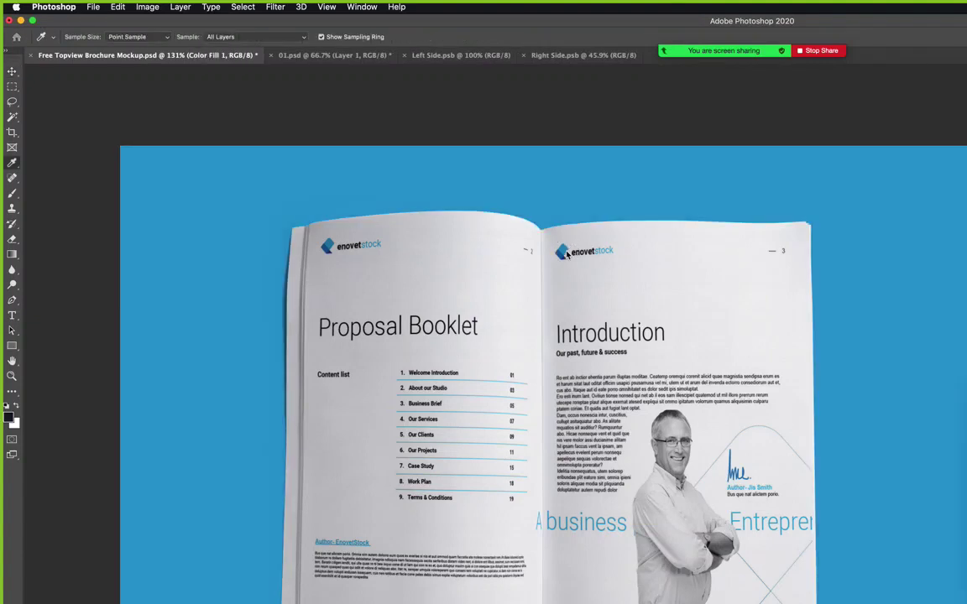
pyautogui.click(966, 390)
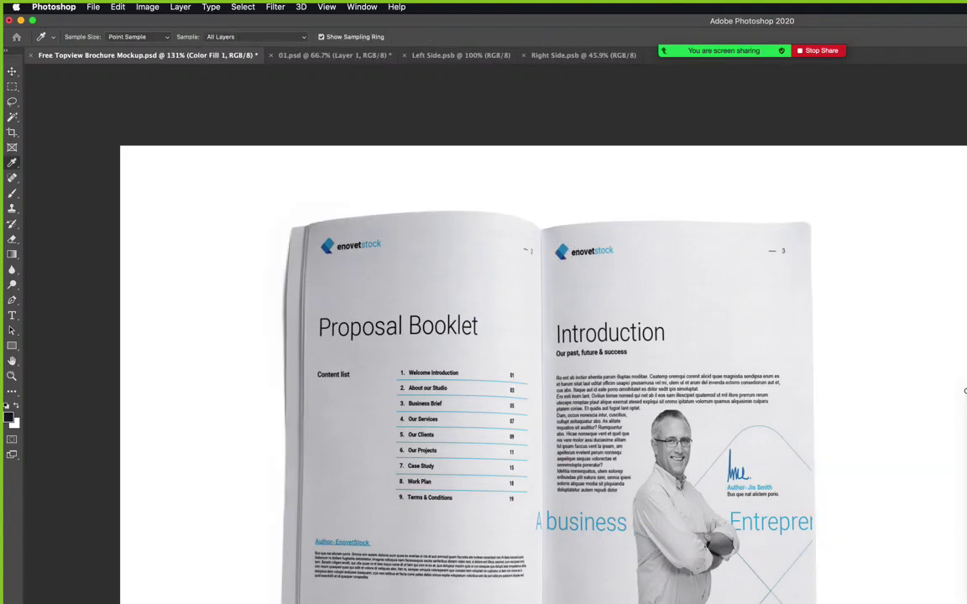
pyautogui.moveTo(965, 390); pyautogui.dragTo(820, 376)
# Raise the background Layer 1 lightness to +20 with Hue/Saturation.
pyautogui.press('z')
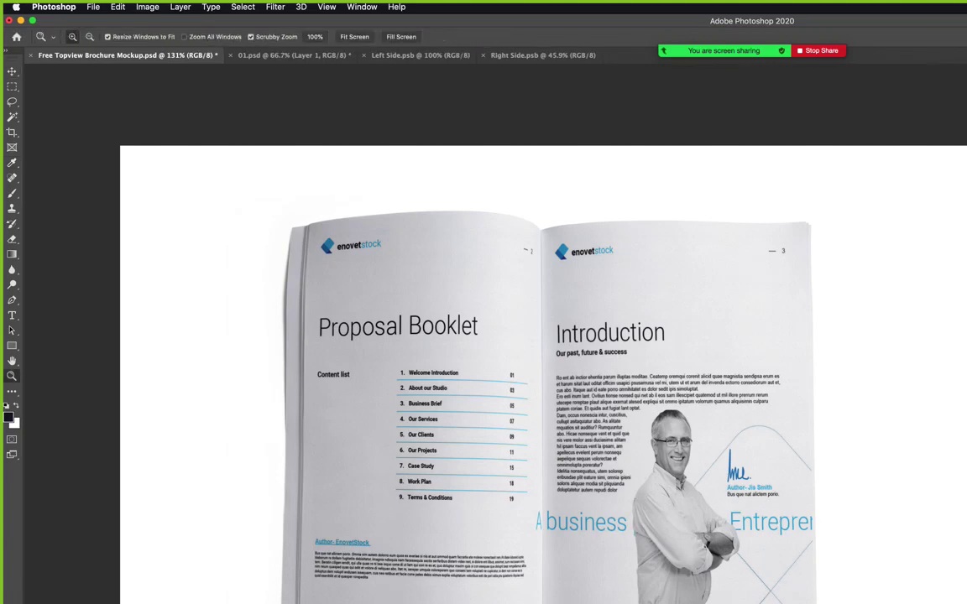
pyautogui.click(626, 502)
pyautogui.moveTo(635, 500); pyautogui.dragTo(481, 273)
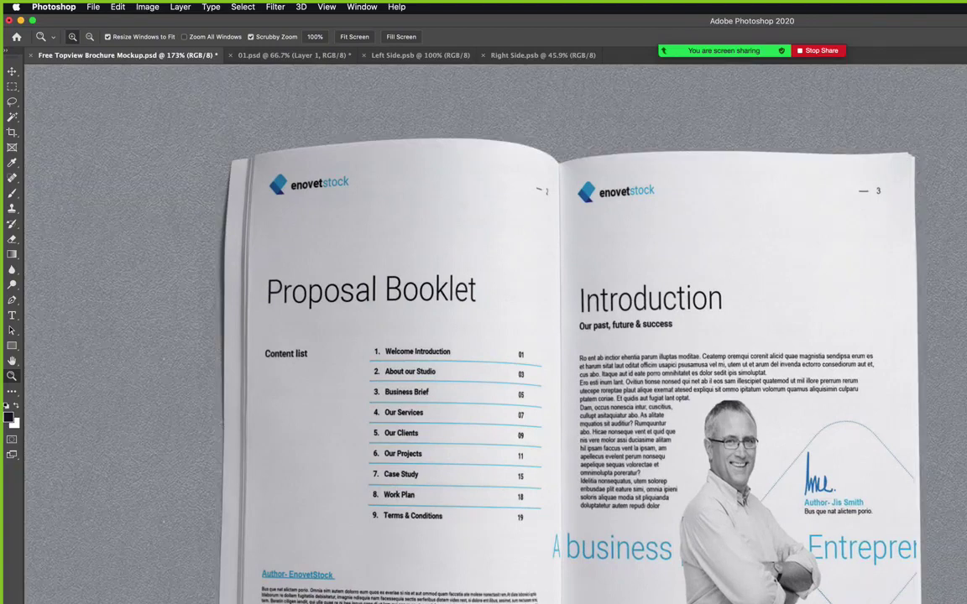
pyautogui.press('v')
pyautogui.scroll(-2, 469, 443)
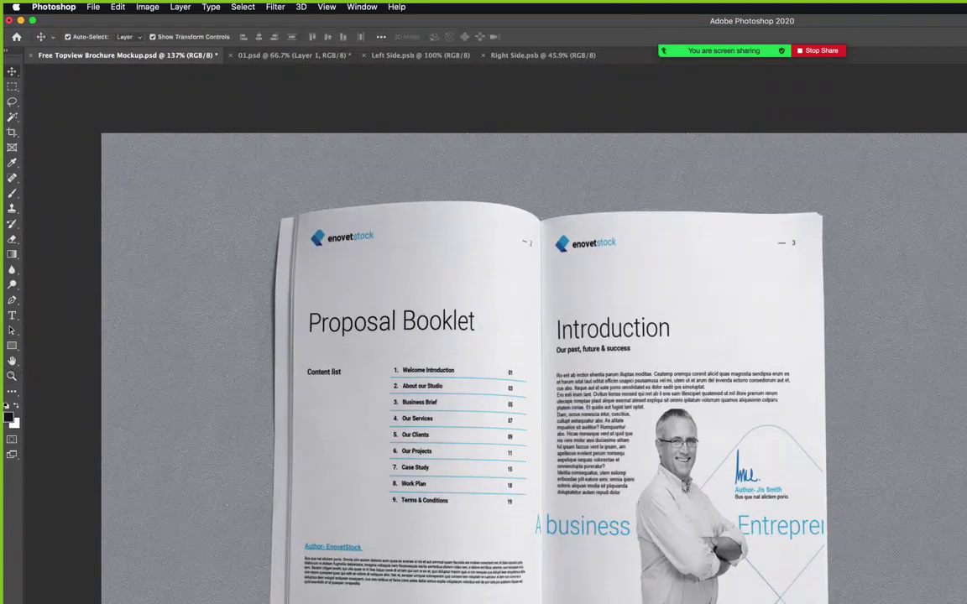
pyautogui.hotkey('alt', ']')
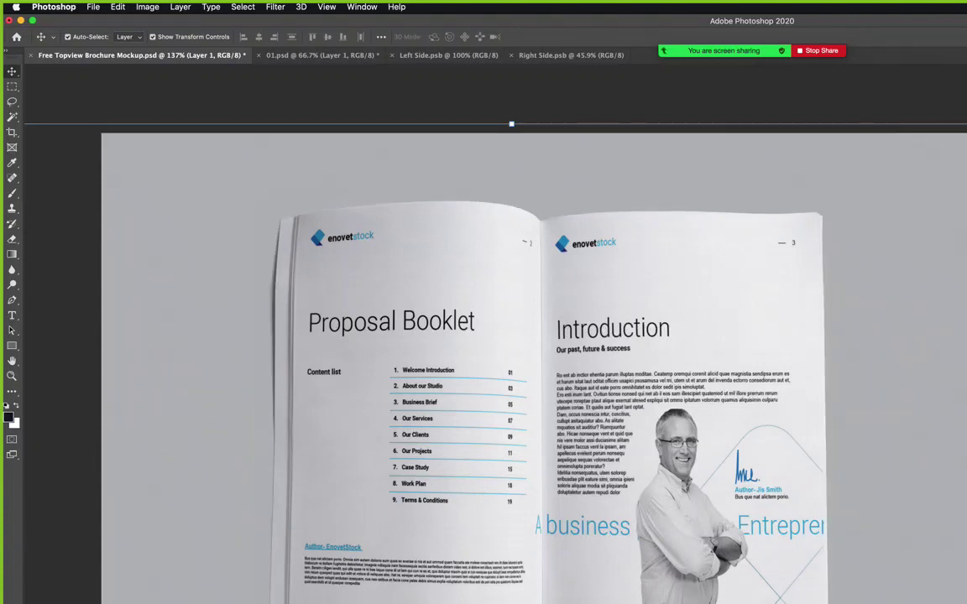
pyautogui.press('super+u')
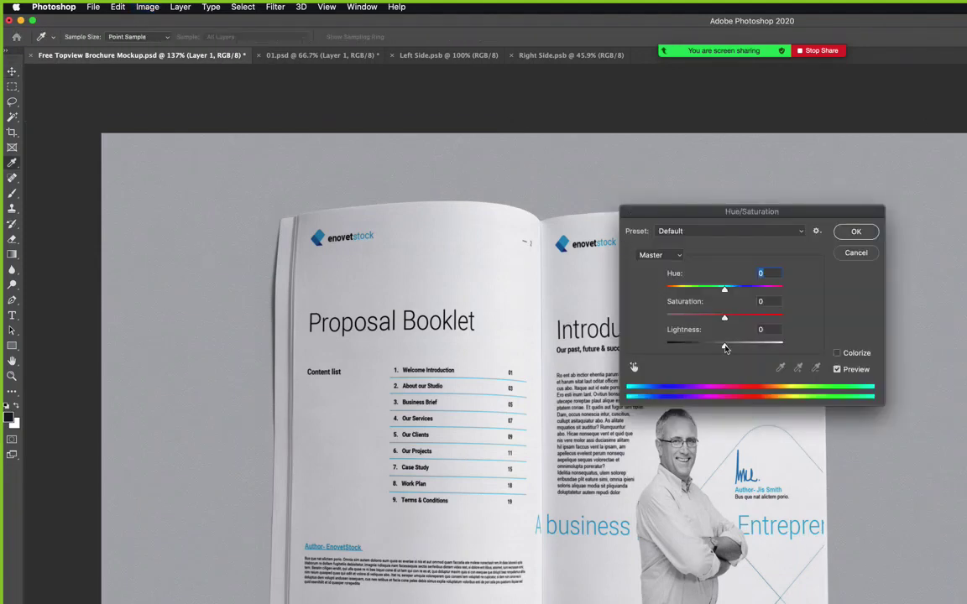
pyautogui.moveTo(725, 349); pyautogui.dragTo(742, 349)
pyautogui.click(856, 237)
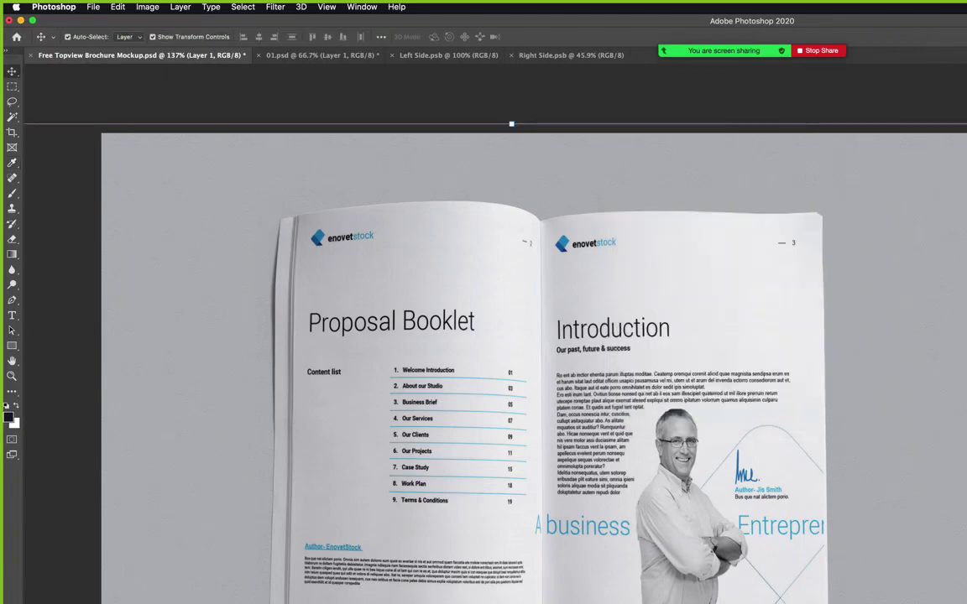
# Zoom out and back in to check the grey backdrop, then switch to the browser.
pyautogui.press('z')
pyautogui.moveTo(729, 298); pyautogui.dragTo(673, 317)
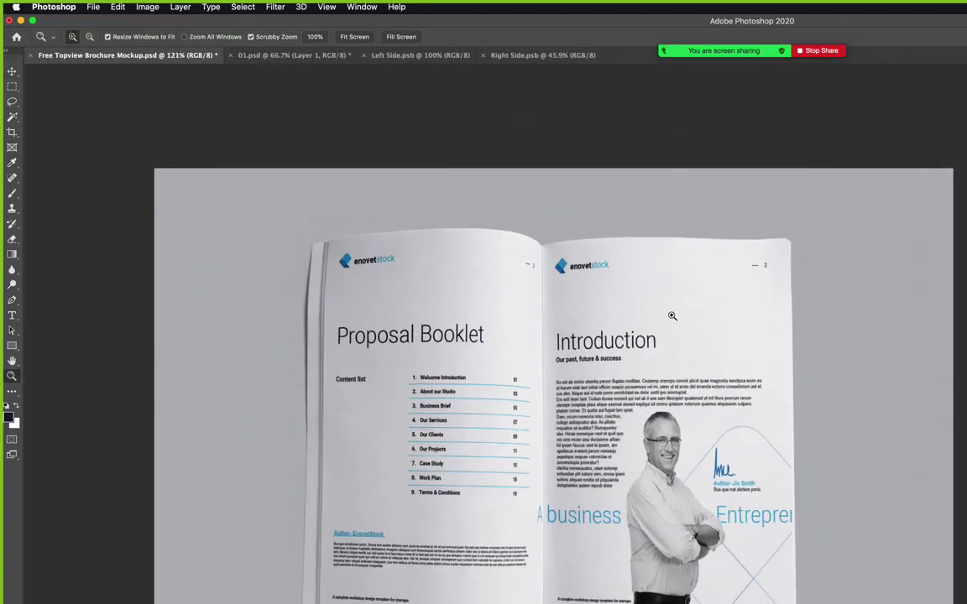
pyautogui.moveTo(773, 418)
pyautogui.mouseDown()
pyautogui.moveTo(804, 419)
pyautogui.moveTo(781, 418)
pyautogui.mouseUp()
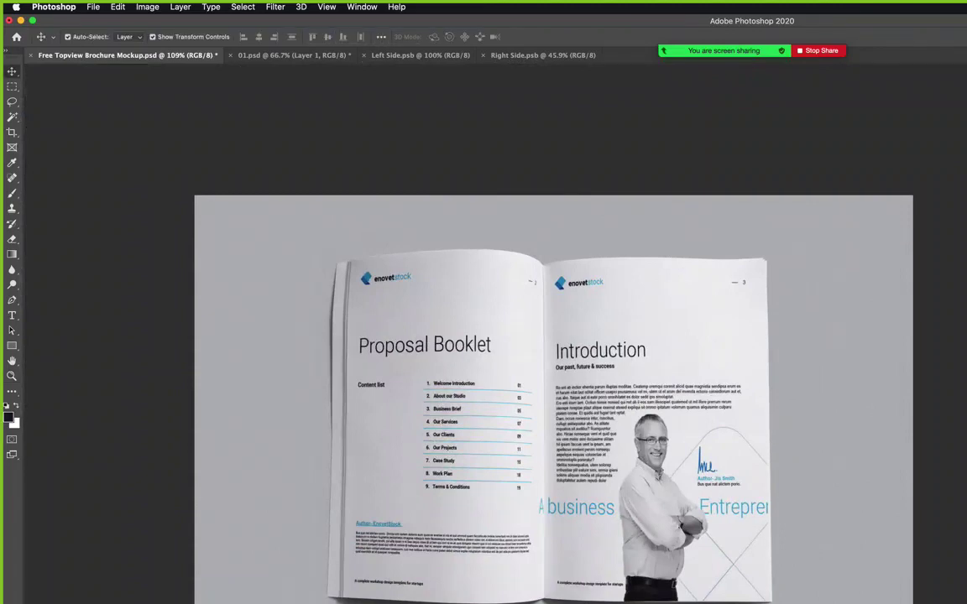
pyautogui.moveTo(546, 418)
pyautogui.mouseDown()
pyautogui.moveTo(588, 418)
pyautogui.moveTo(558, 418)
pyautogui.mouseUp()
pyautogui.press('v')
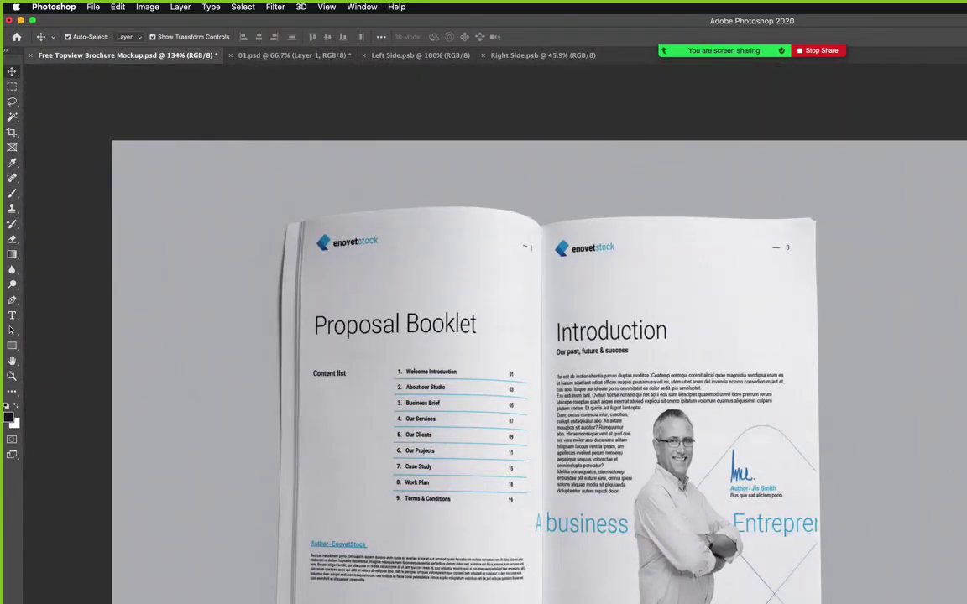
pyautogui.press('super+Tab')
# Scroll the Behance proposal page, then run a Google image search for 'Table weight PNG'.
pyautogui.scroll(-5, 779, 528)
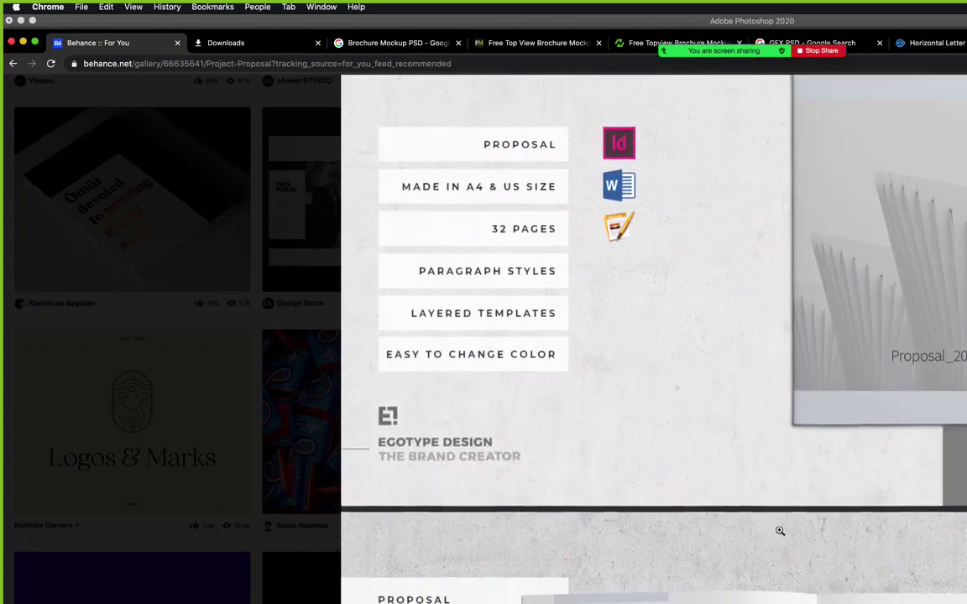
pyautogui.scroll(-5, 780, 530)
pyautogui.scroll(5, 780, 530)
pyautogui.scroll(-5, 778, 531)
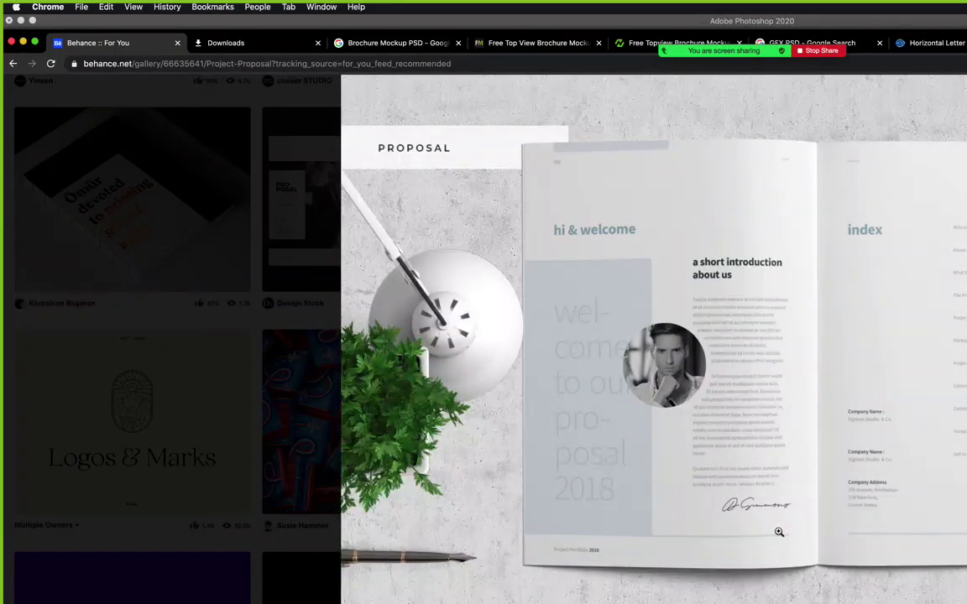
pyautogui.scroll(5, 398, 461)
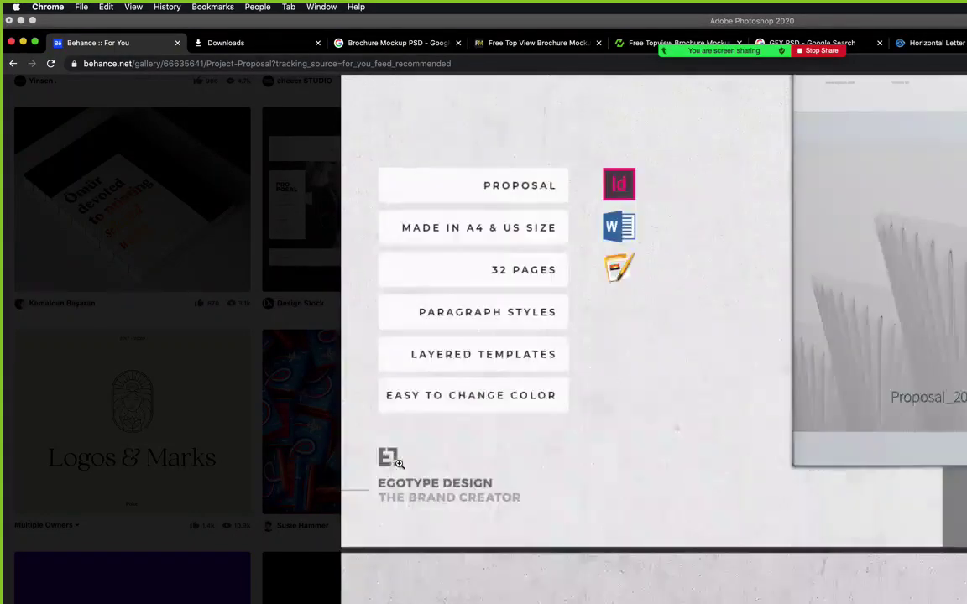
pyautogui.click(383, 40)
pyautogui.tripleClick(328, 99)
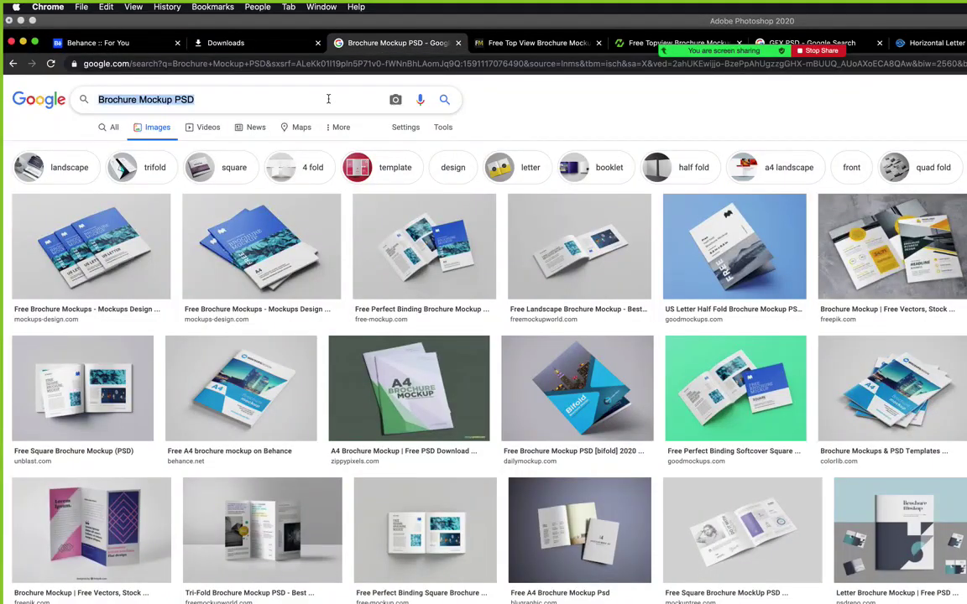
pyautogui.write('Table ')
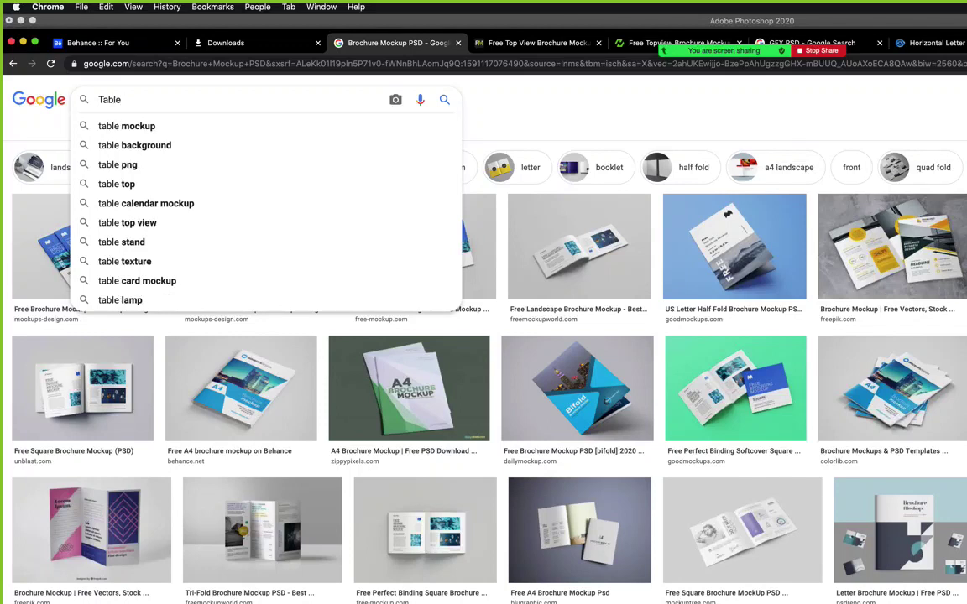
pyautogui.write('weight')
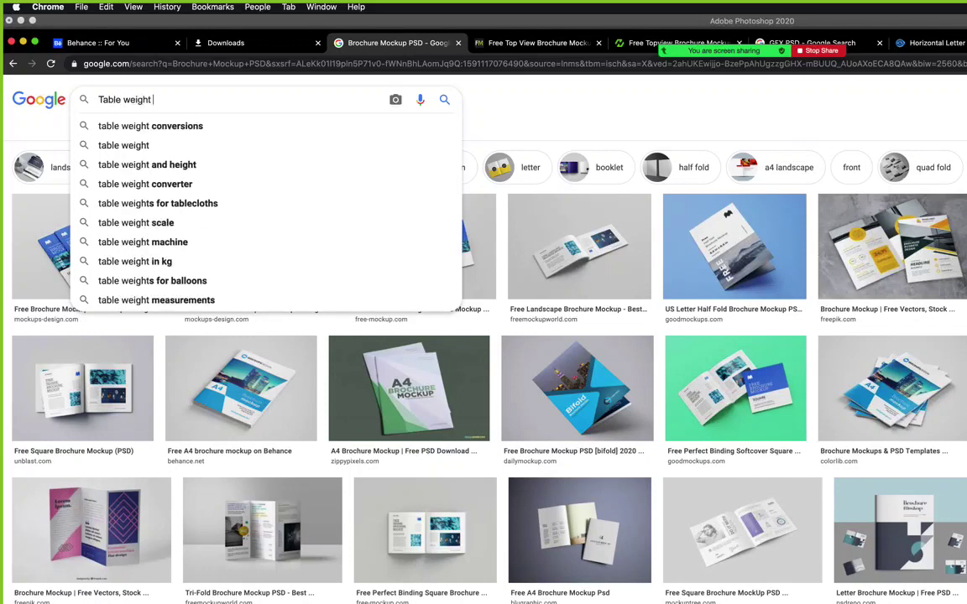
pyautogui.write(' PNG')
pyautogui.press('Return')
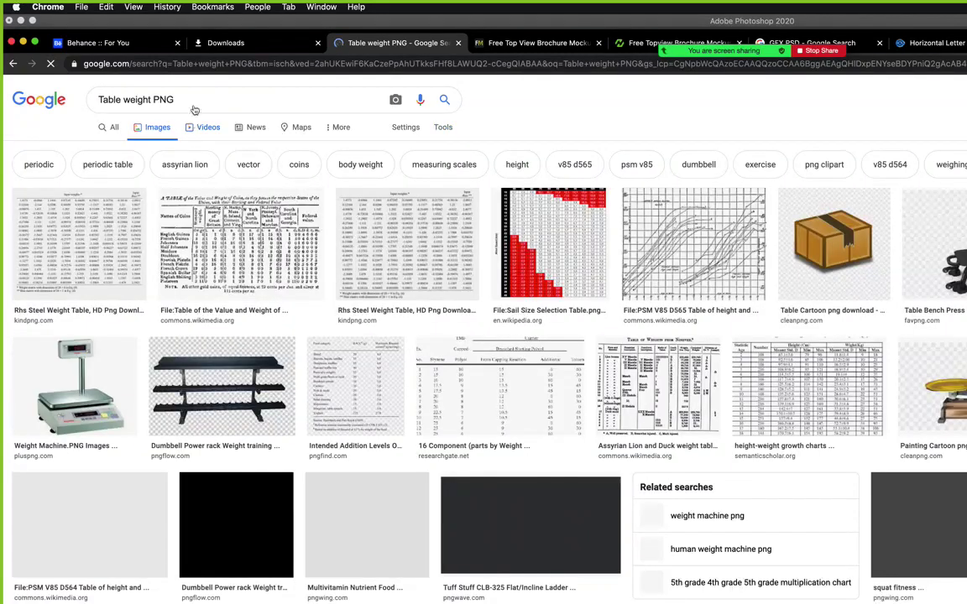
# Search images for 'flower pot png', refine to 'flower pot png top view', and preview a result.
pyautogui.tripleClick(194, 101)
pyautogui.write('flowe')
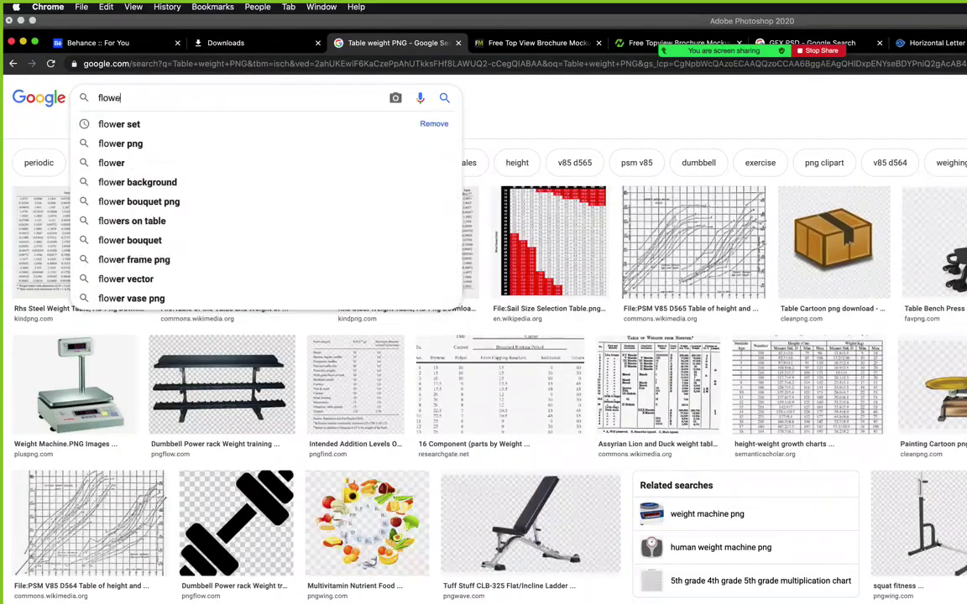
pyautogui.write('r pot png')
pyautogui.press('Return')
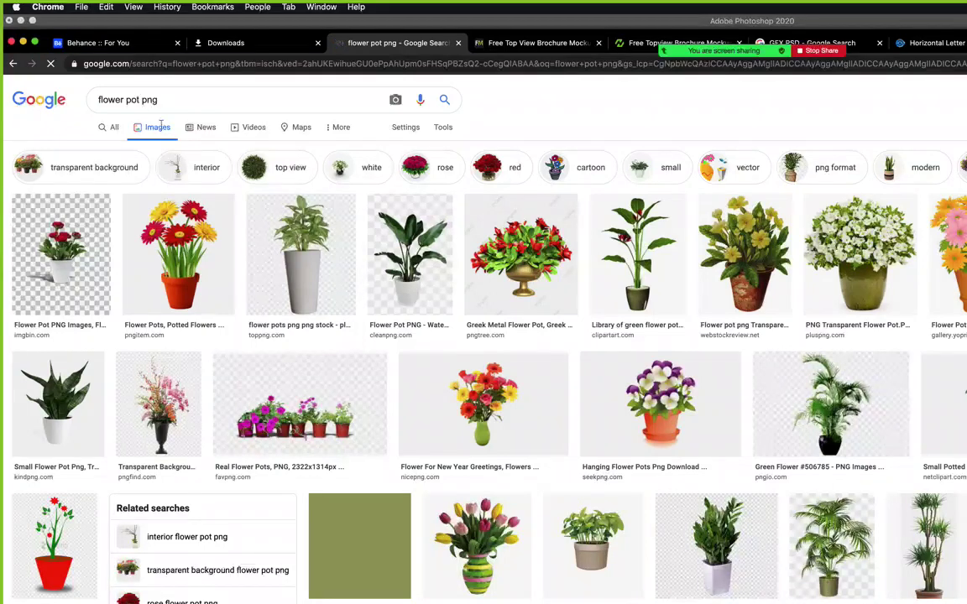
pyautogui.click(168, 99)
pyautogui.write('top vie')
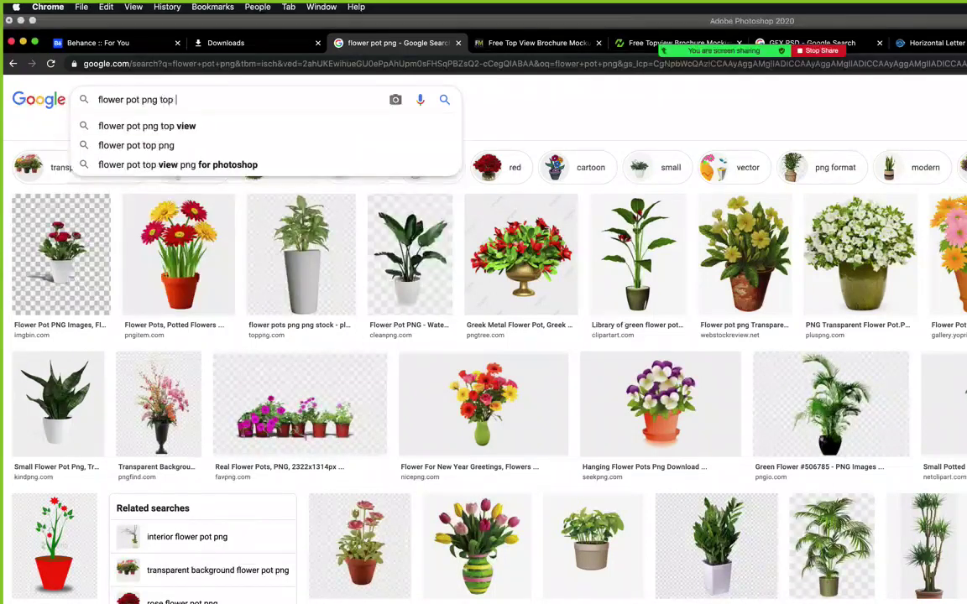
pyautogui.write('w')
pyautogui.press('Return')
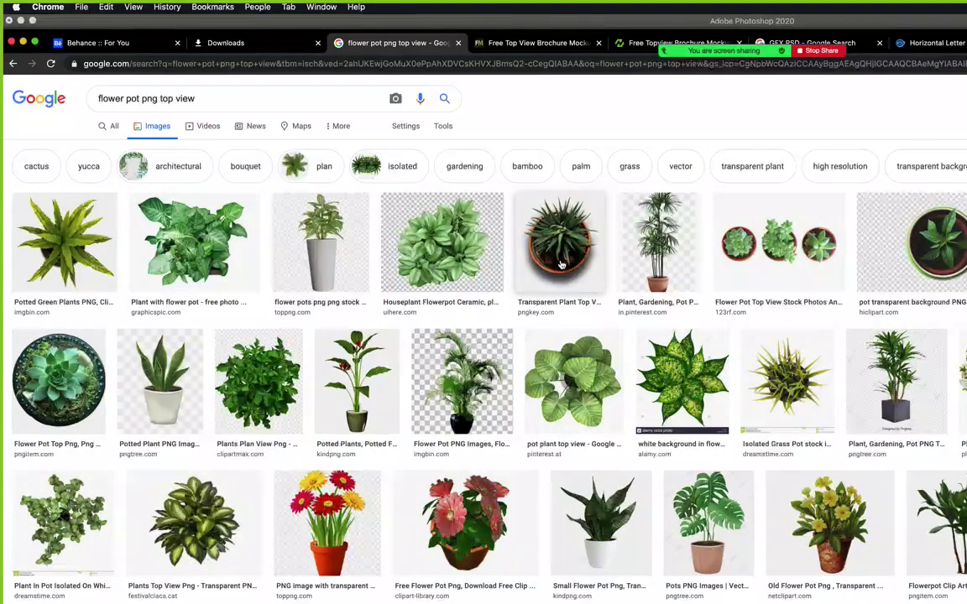
pyautogui.click(561, 264)
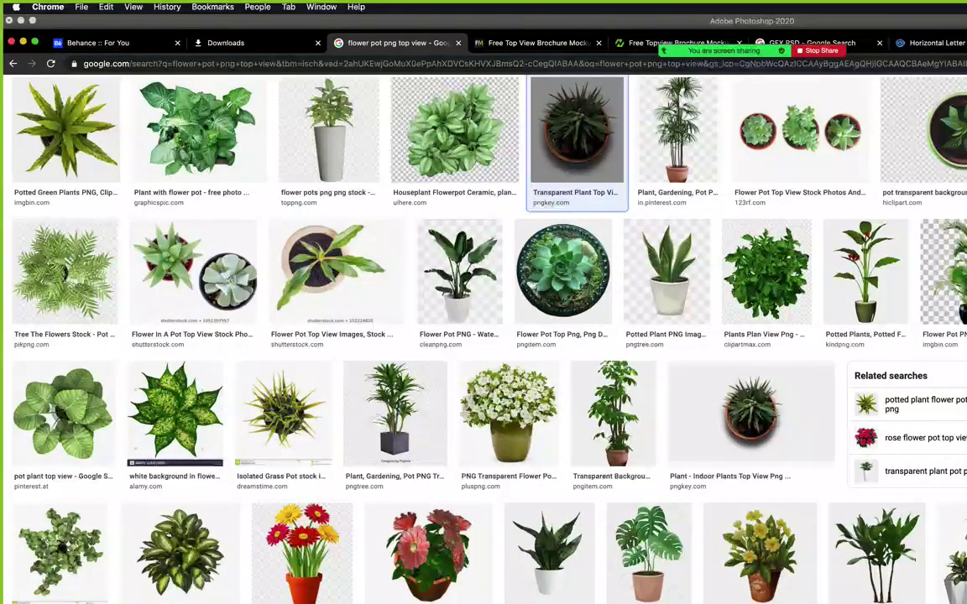
pyautogui.press('Escape')
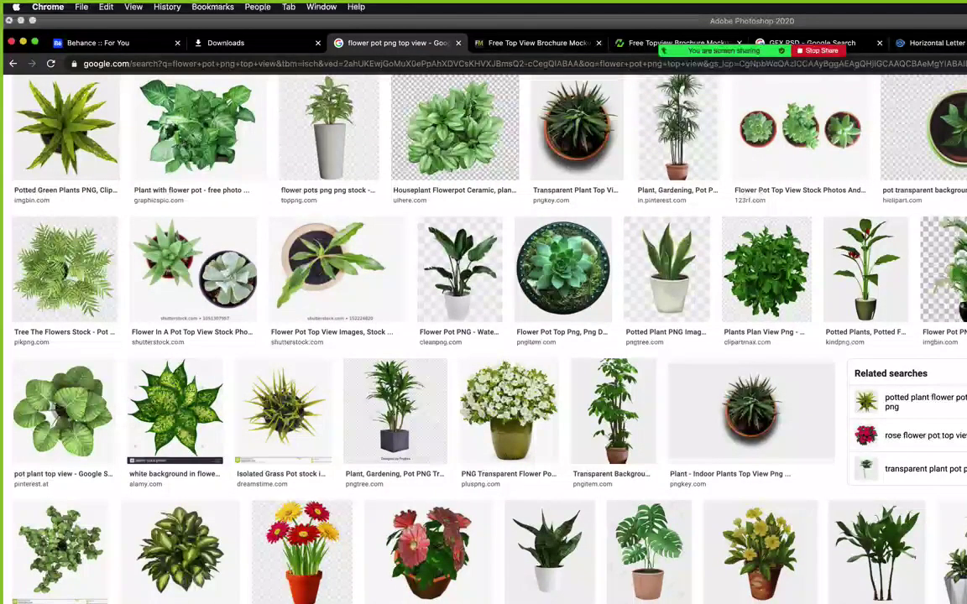
# Open the aloe image's pngguru page and save the plant image as pngguru.com.png.
pyautogui.click(504, 245)
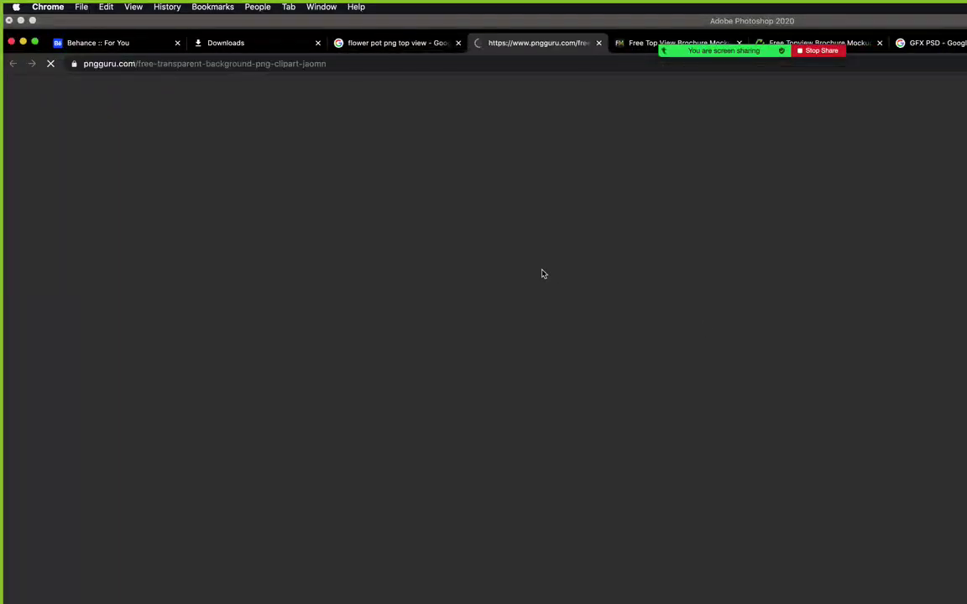
pyautogui.scroll(-5, 691, 406)
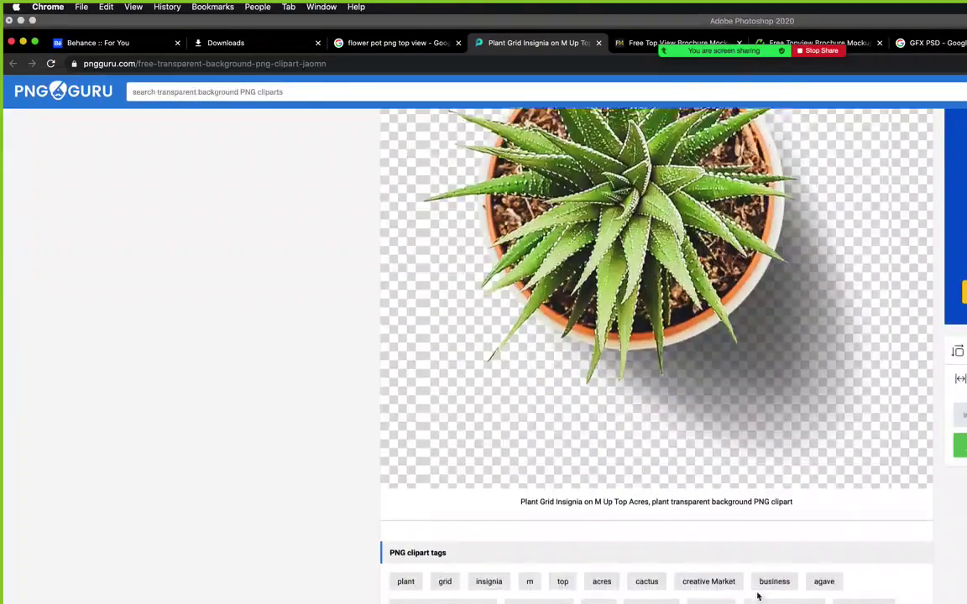
pyautogui.scroll(-5, 758, 596)
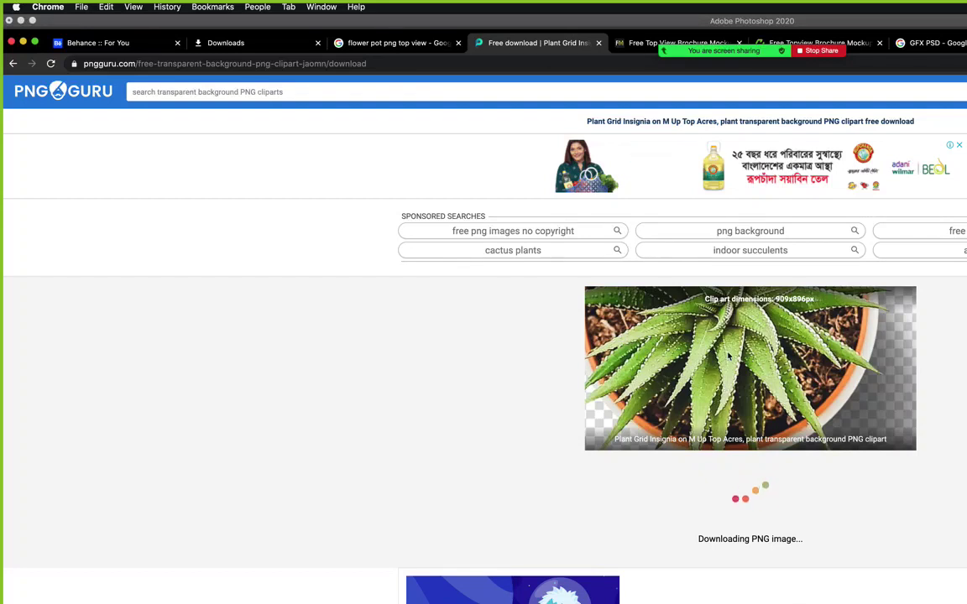
pyautogui.rightClick(753, 361)
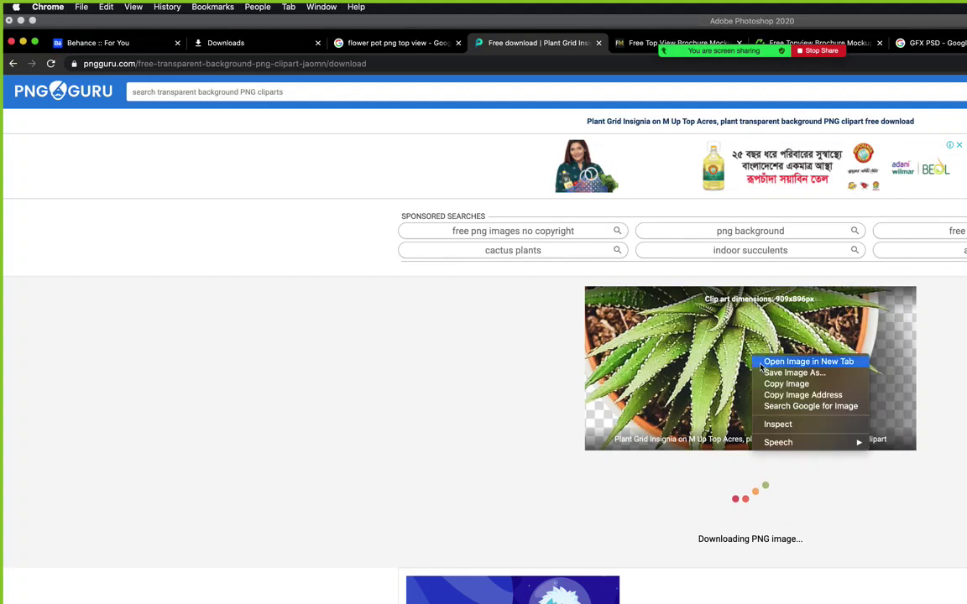
pyautogui.click(789, 372)
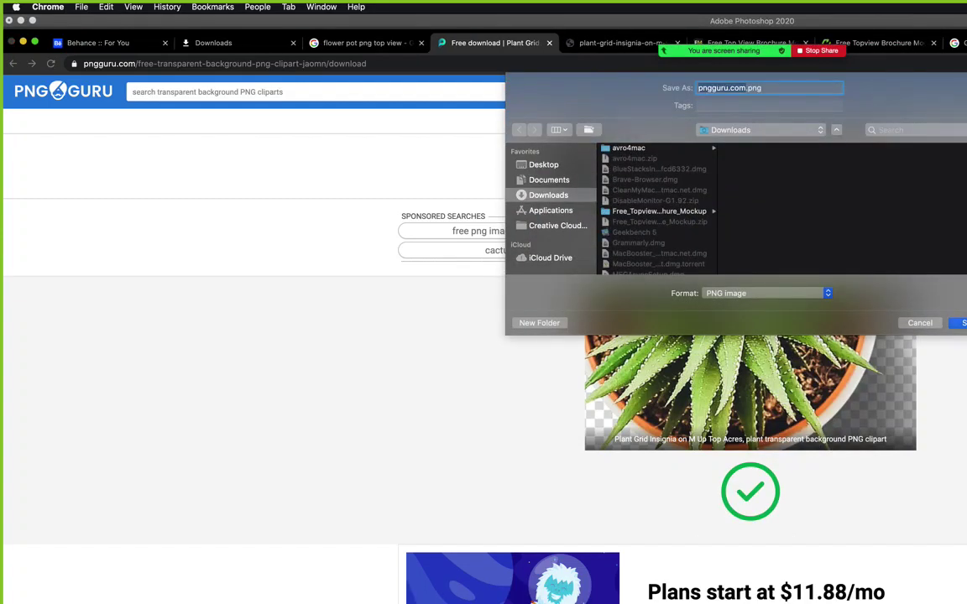
pyautogui.press('Return')
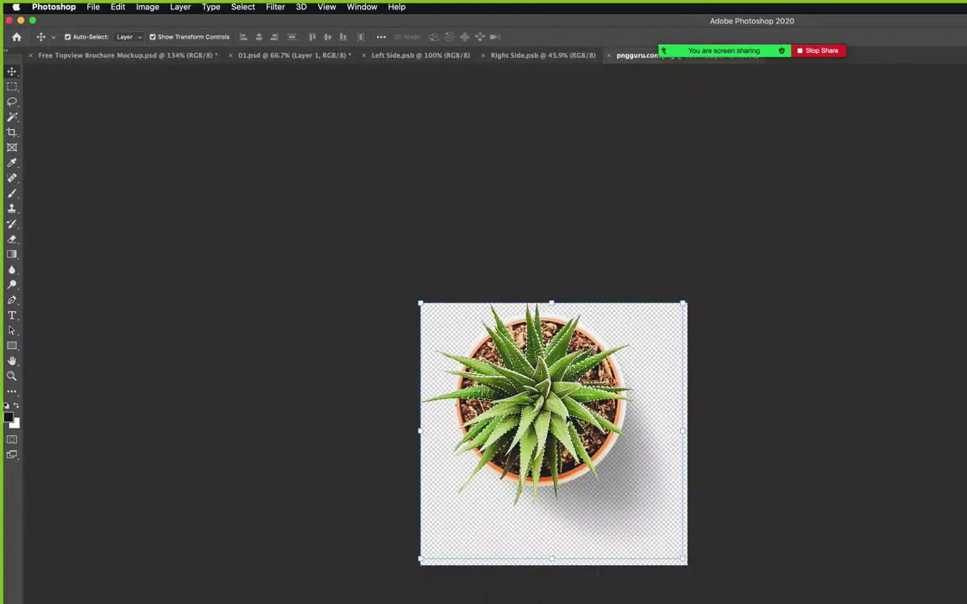
# Drag the aloe pot layer into the brochure mockup over the right page's upper-right edge.
pyautogui.press('z')
pyautogui.click(544, 382)
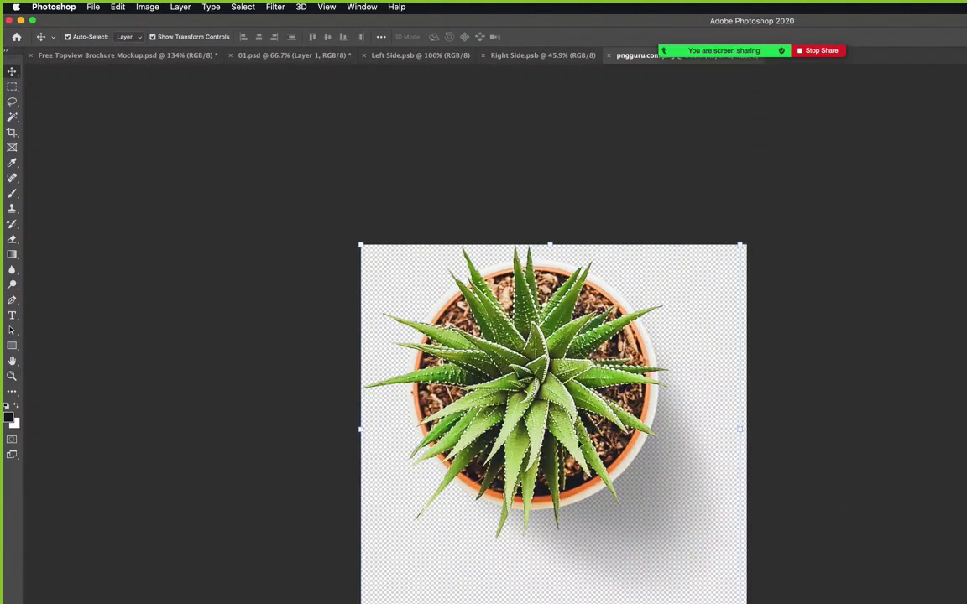
pyautogui.moveTo(544, 382); pyautogui.dragTo(886, 380)
pyautogui.click(890, 105)
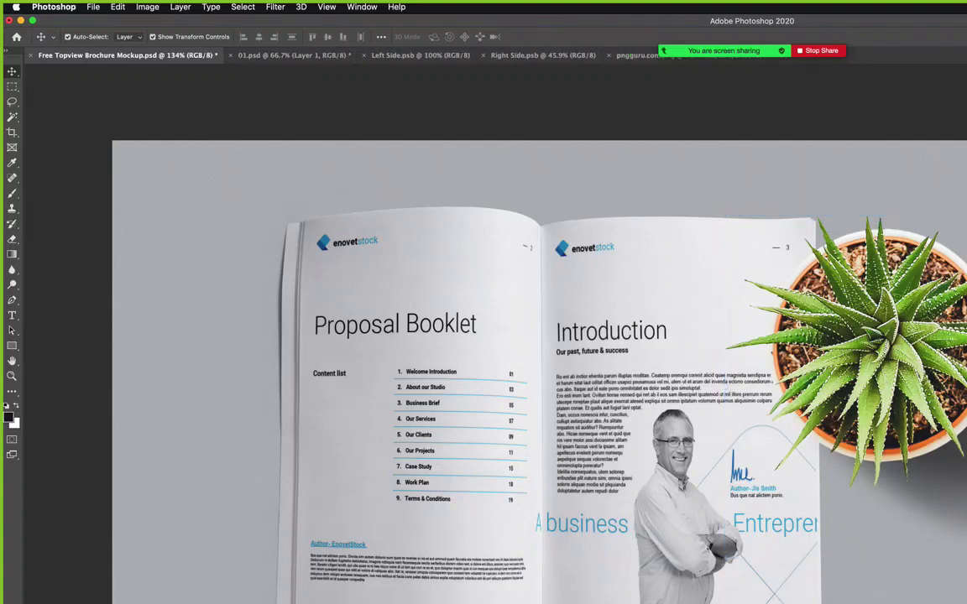
# Boost Layer 1's Hue/Saturation Lightness to +100 so the backdrop turns almost white.
pyautogui.click(906, 175)
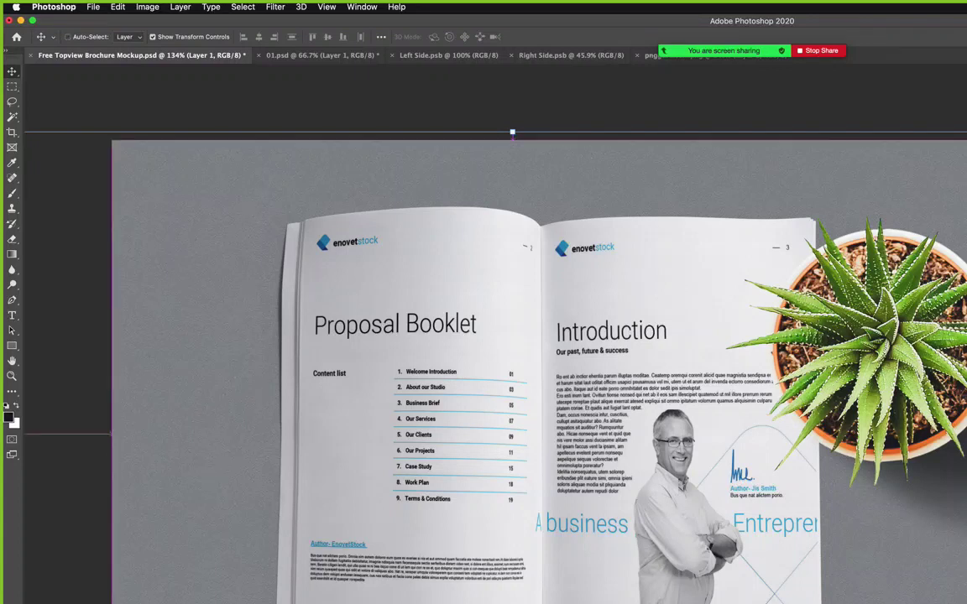
pyautogui.press('super+u')
pyautogui.moveTo(722, 351); pyautogui.dragTo(833, 352)
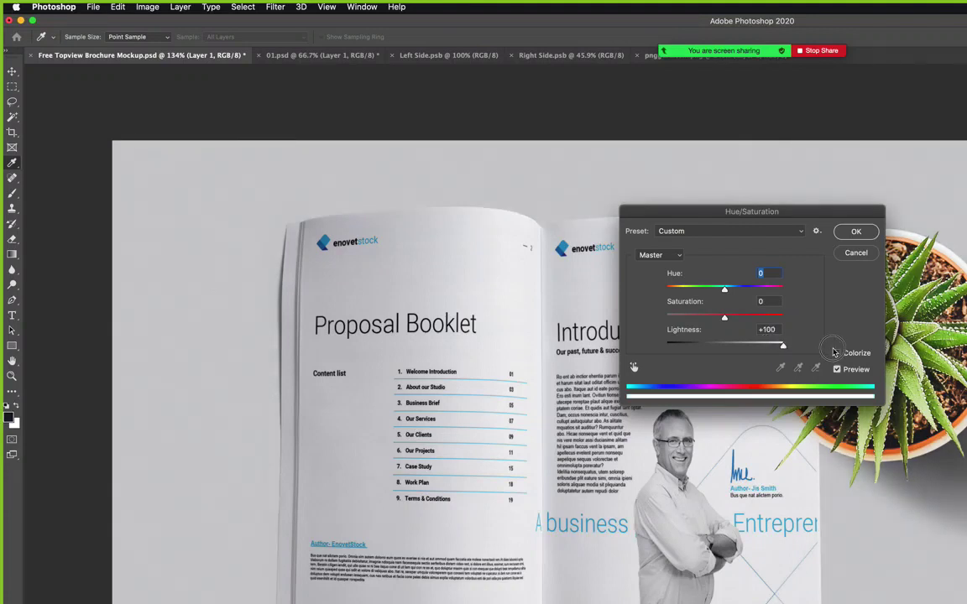
pyautogui.press('Return')
pyautogui.press('v')
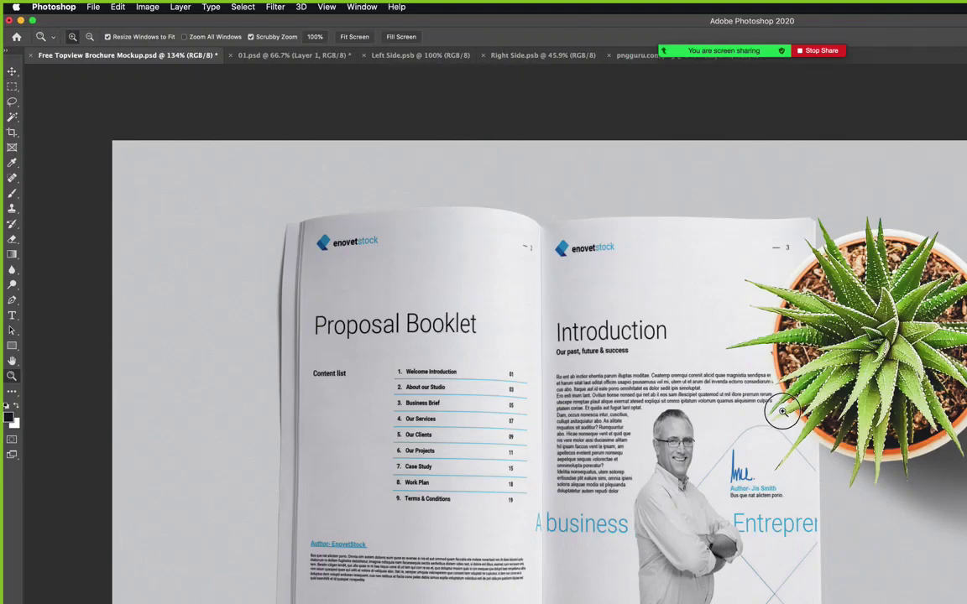
pyautogui.moveTo(783, 416)
pyautogui.mouseDown()
pyautogui.moveTo(816, 443)
pyautogui.moveTo(789, 461)
pyautogui.moveTo(783, 405)
pyautogui.mouseUp()
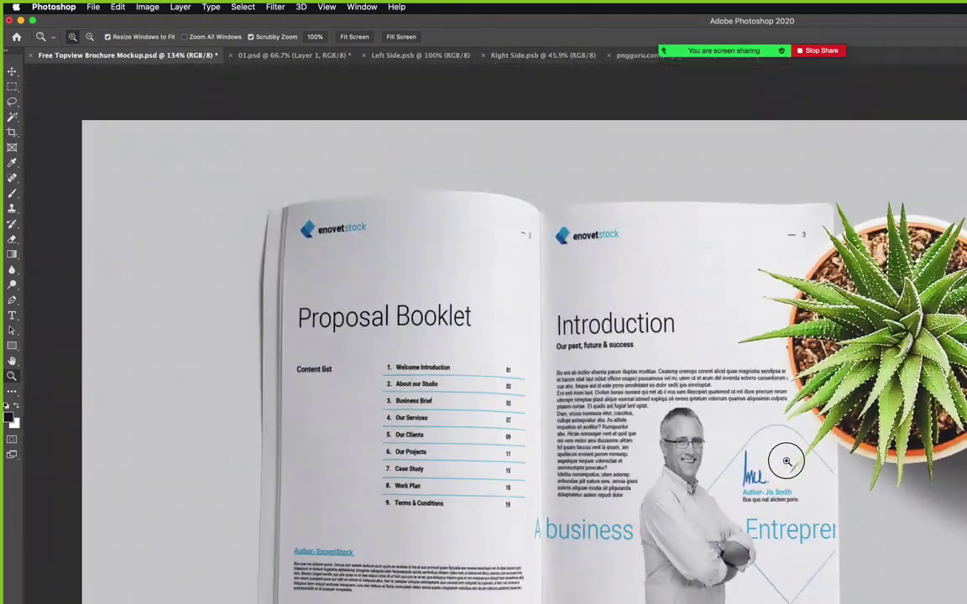
pyautogui.press('v')
pyautogui.press('Tab')
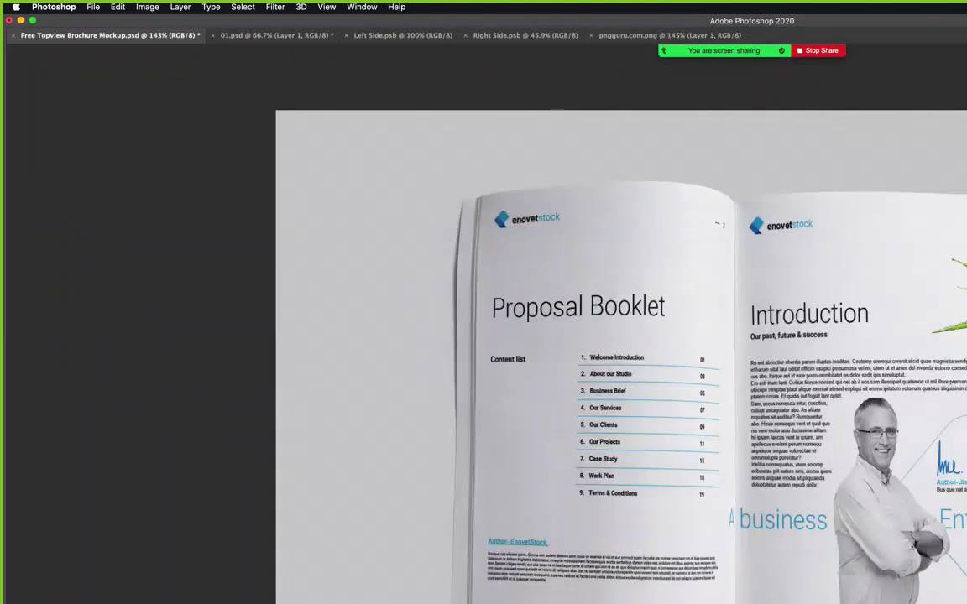
pyautogui.press('Tab')
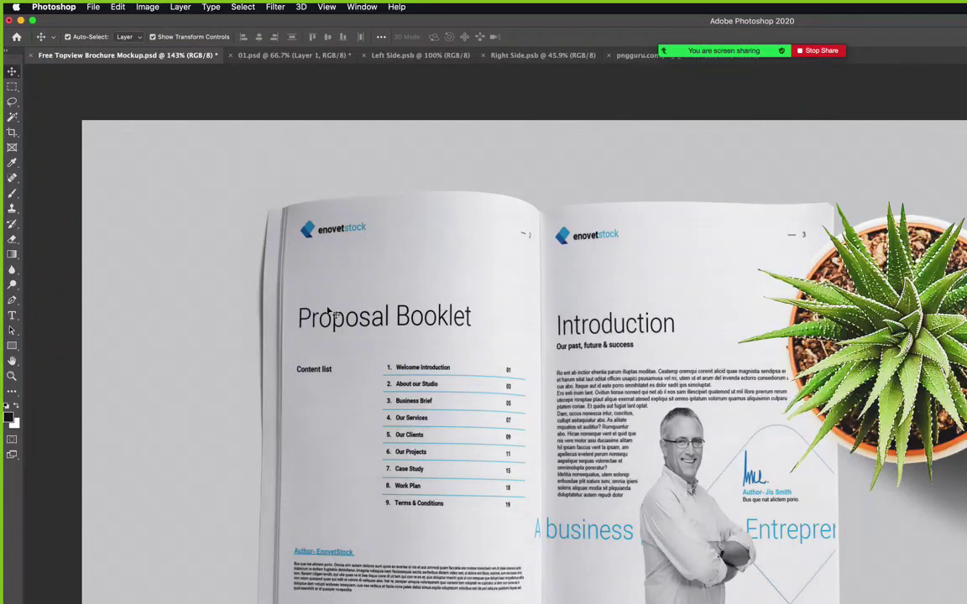
# Crop the empty backdrop off the mockup's left side, check the result, and start saving.
pyautogui.press('c')
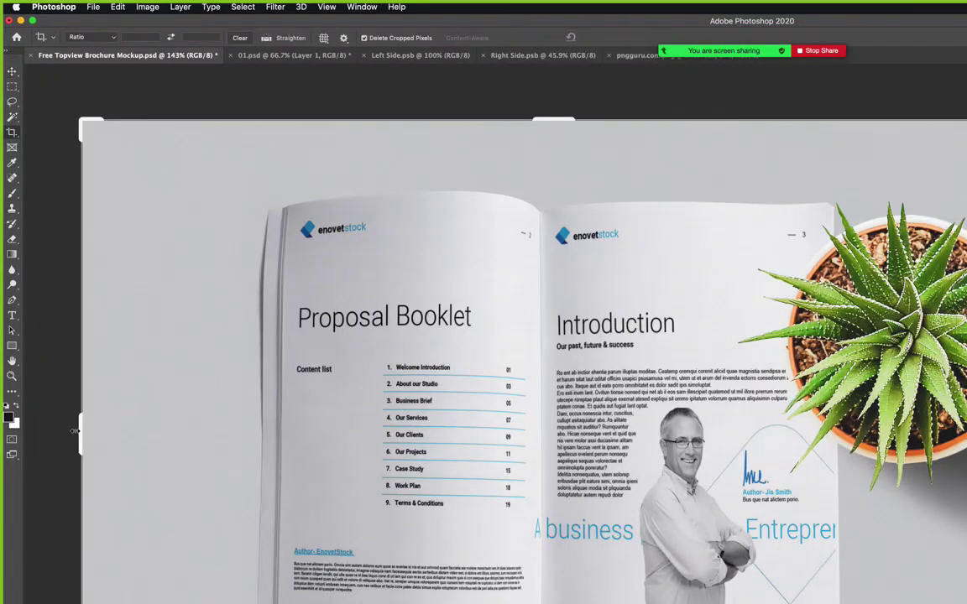
pyautogui.moveTo(82, 432); pyautogui.dragTo(103, 433)
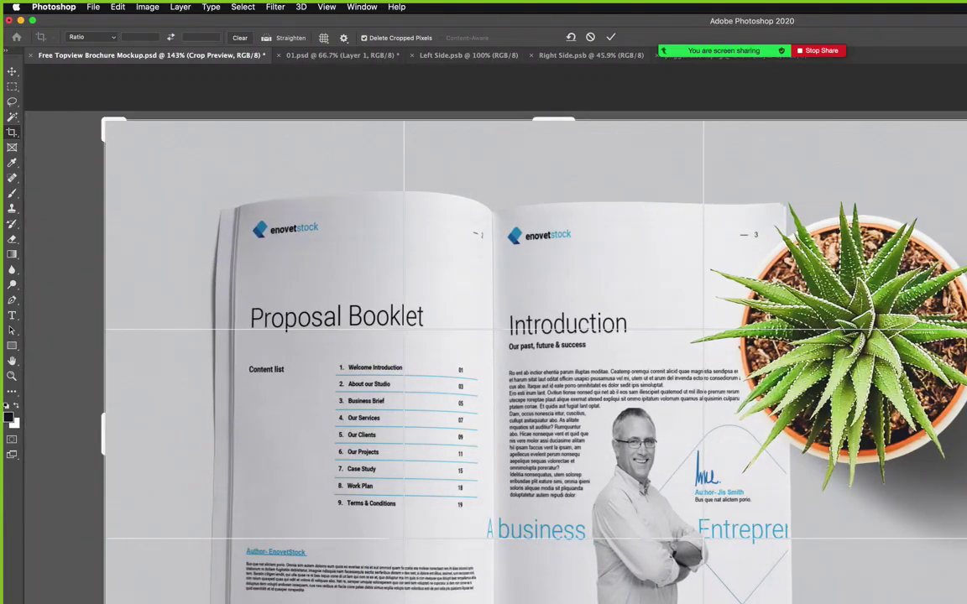
pyautogui.press('Return')
pyautogui.press('v')
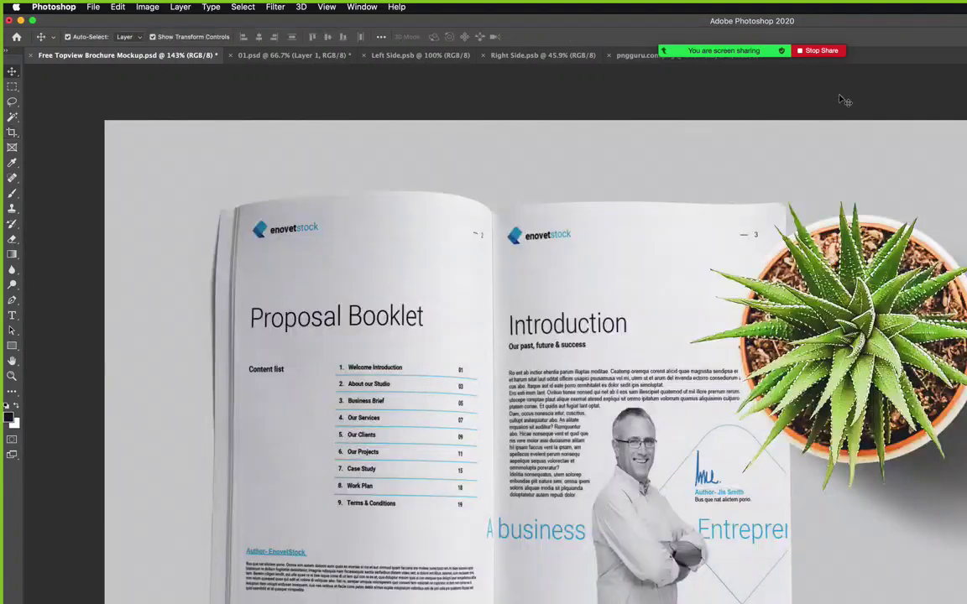
pyautogui.press('Tab')
pyautogui.hotkey('ctrl', 'v')
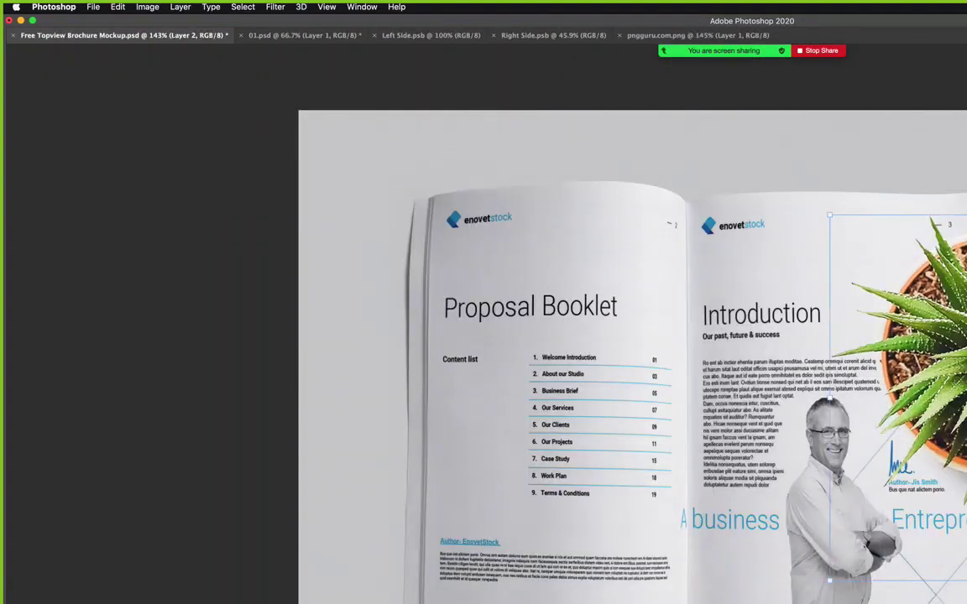
pyautogui.press('Tab')
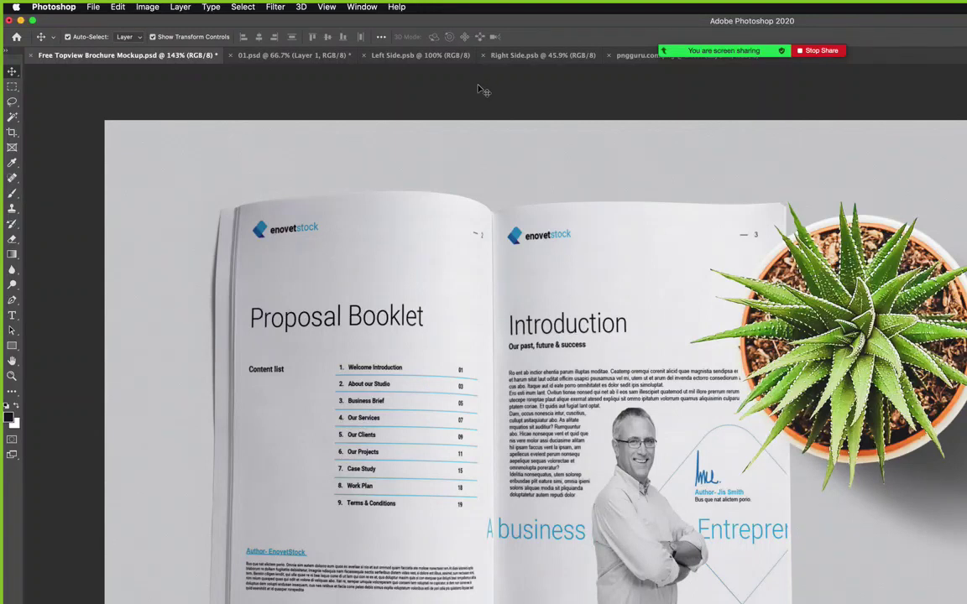
pyautogui.press('super+s')
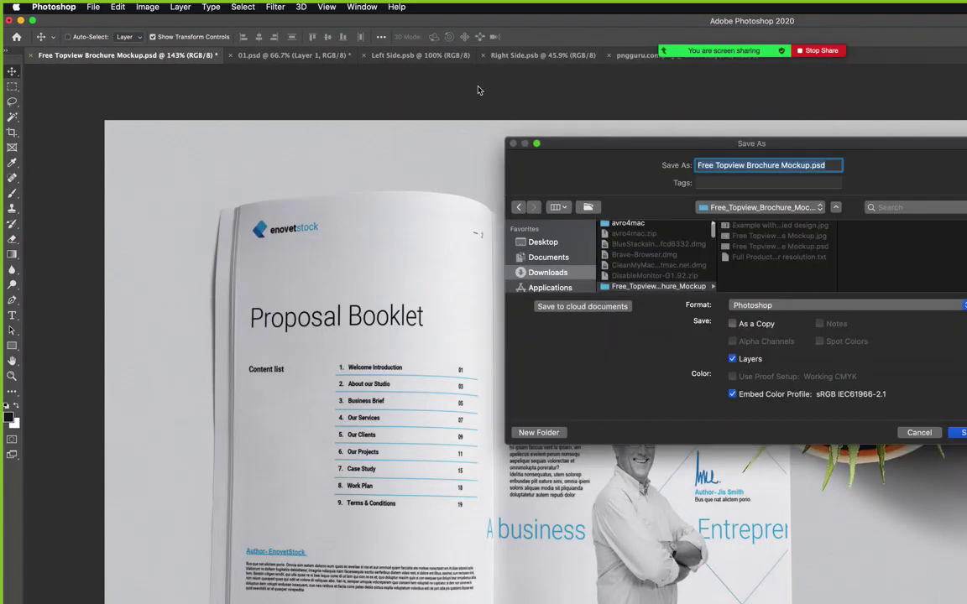
# Create a new Brochure Preview PSD folder at the top of Creative Cloud Files.
pyautogui.scroll(-2, 573, 279)
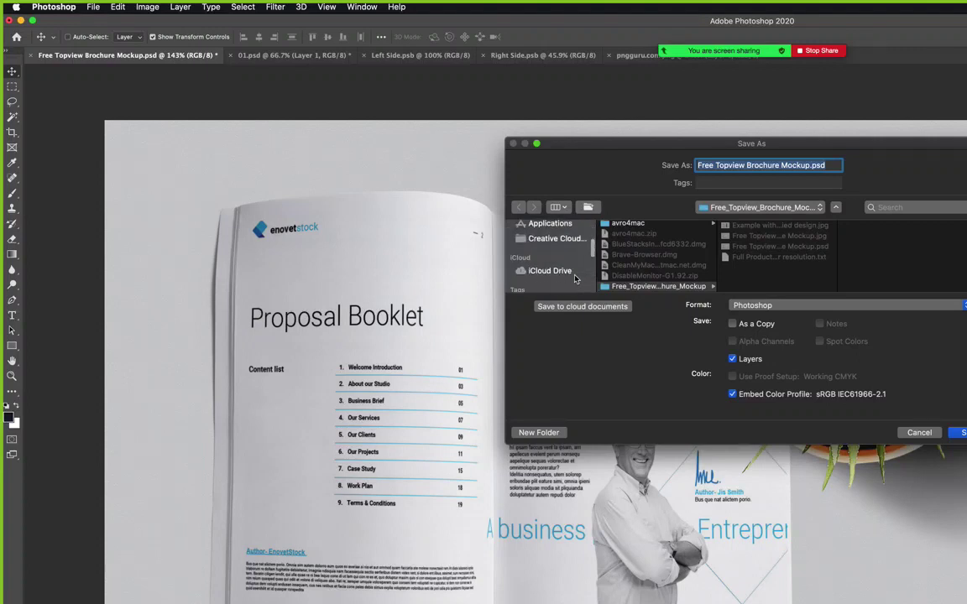
pyautogui.click(569, 239)
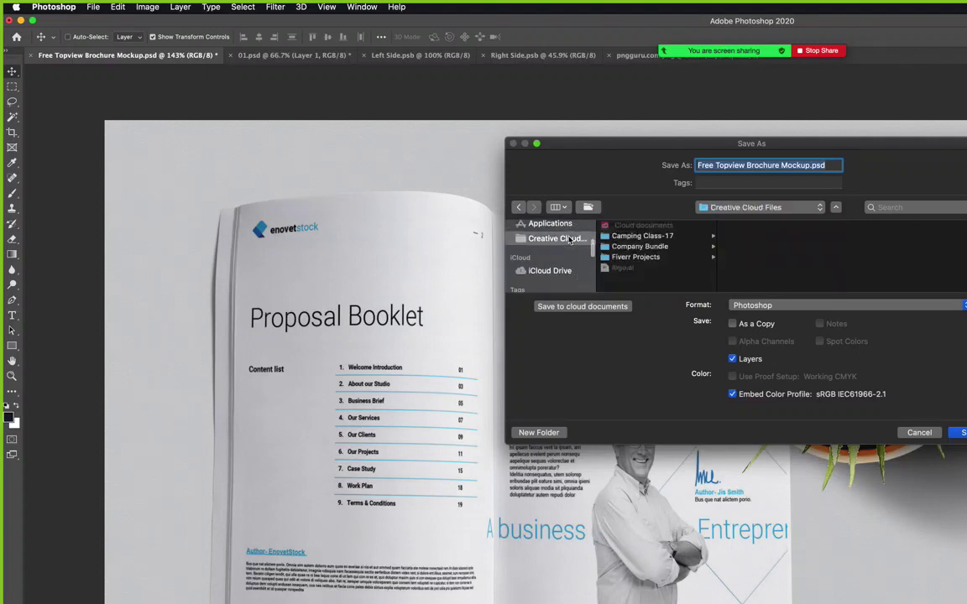
pyautogui.click(653, 248)
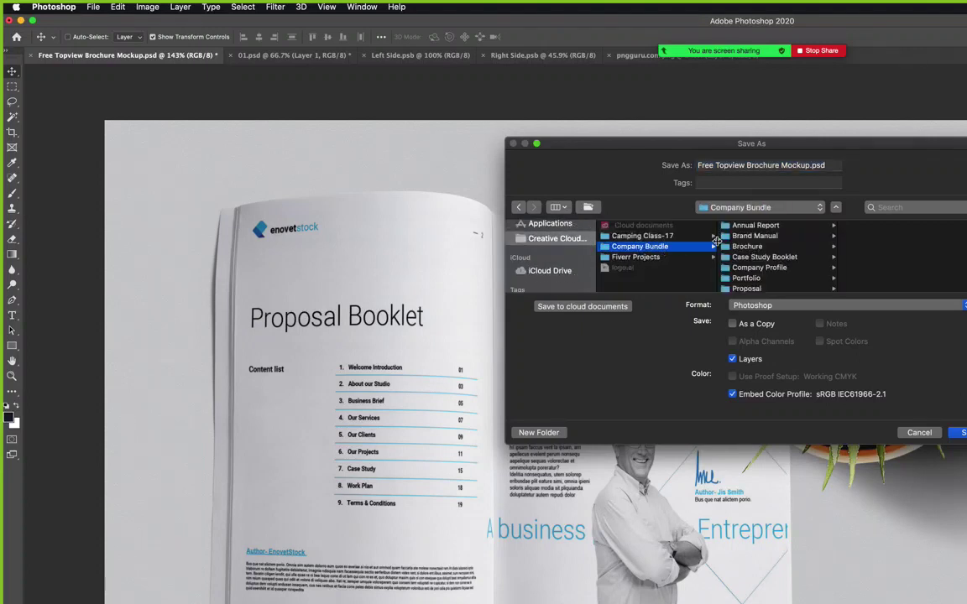
pyautogui.click(655, 258)
pyautogui.press('Up')
pyautogui.click(747, 286)
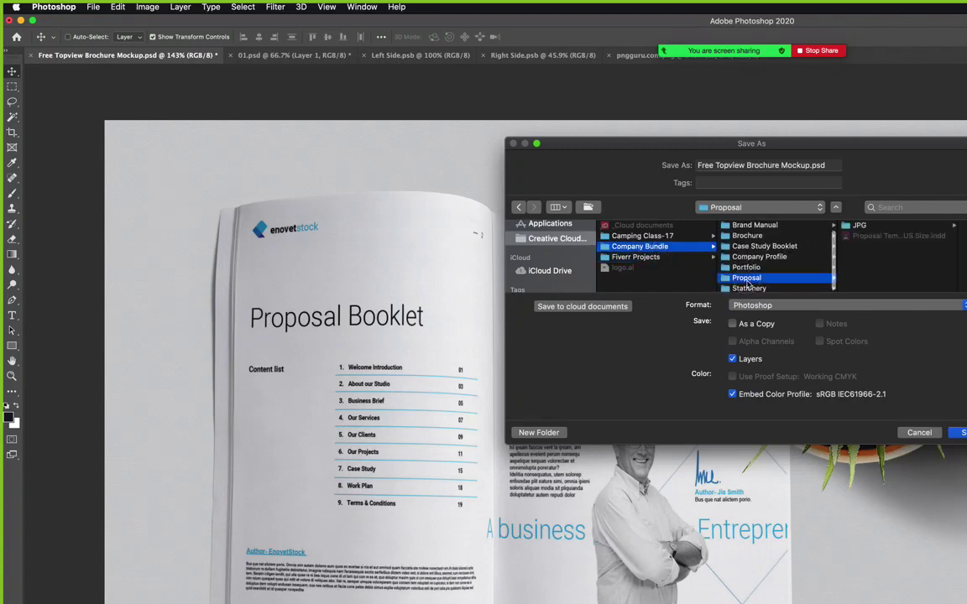
pyautogui.click(664, 250)
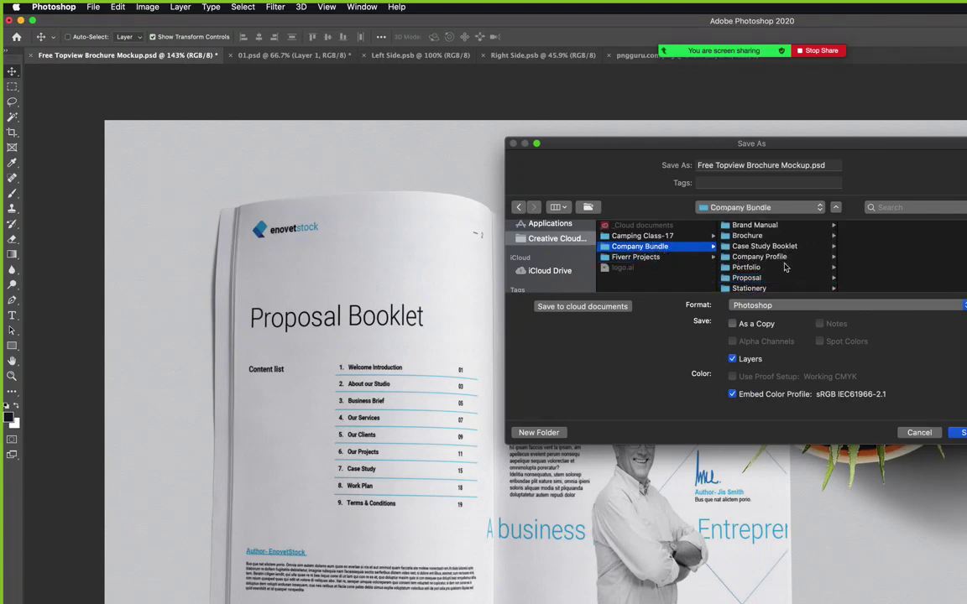
pyautogui.click(635, 289)
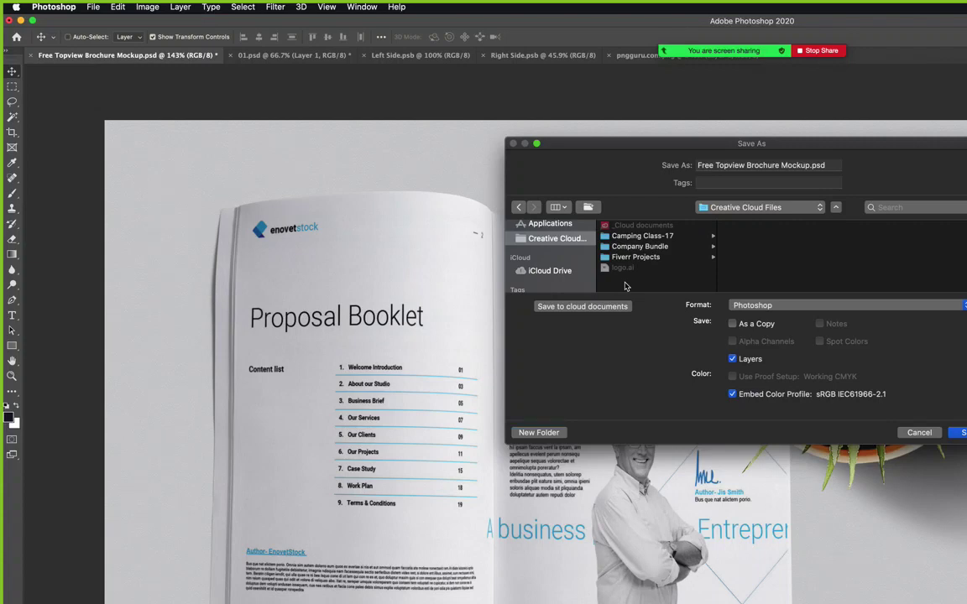
pyautogui.press('super+shift+n')
pyautogui.write('Brochure Previe')
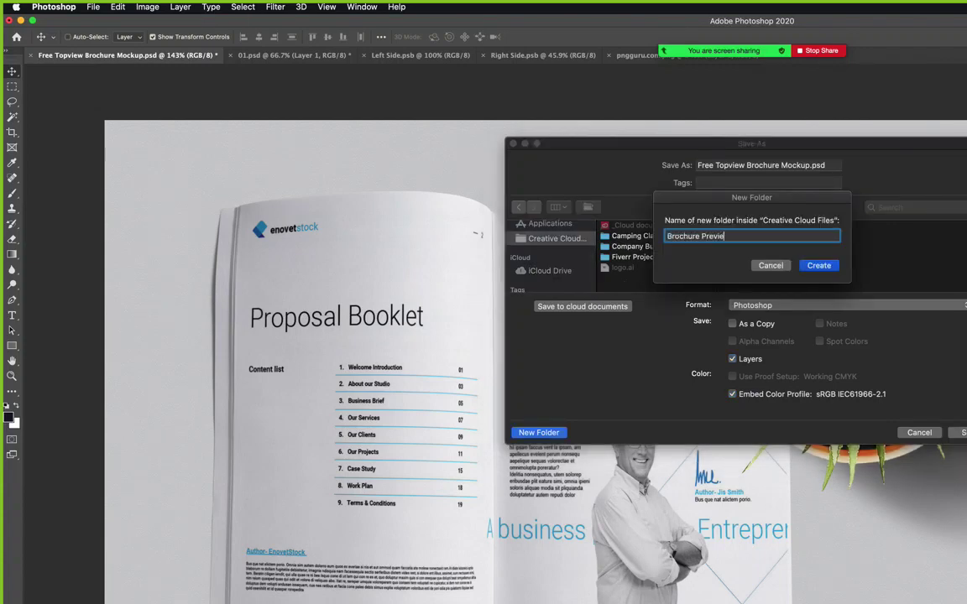
pyautogui.write('w PSD')
pyautogui.press('Return')
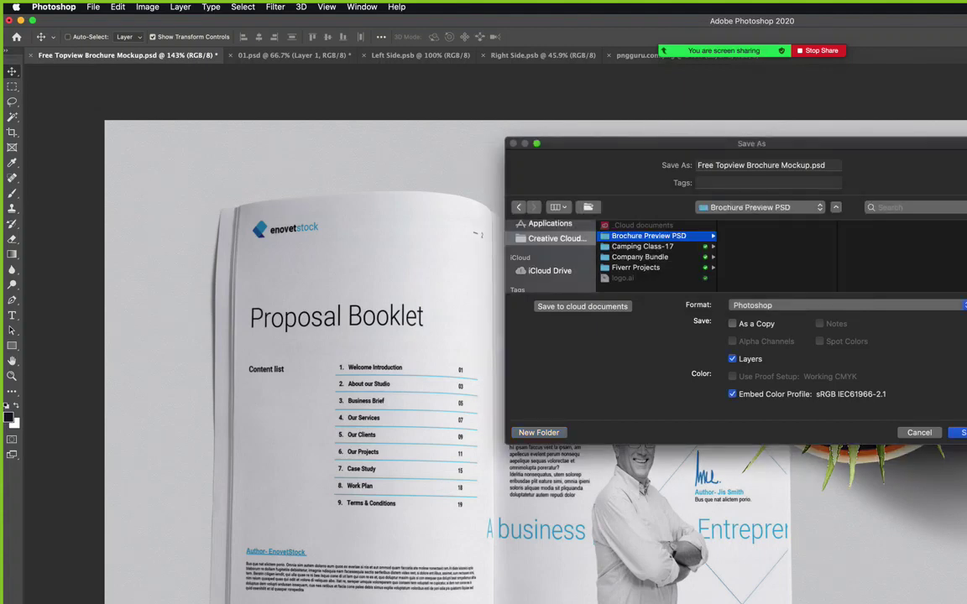
# Rename the file to 2-3 and save it, keeping maximum compatibility.
pyautogui.tripleClick(739, 167)
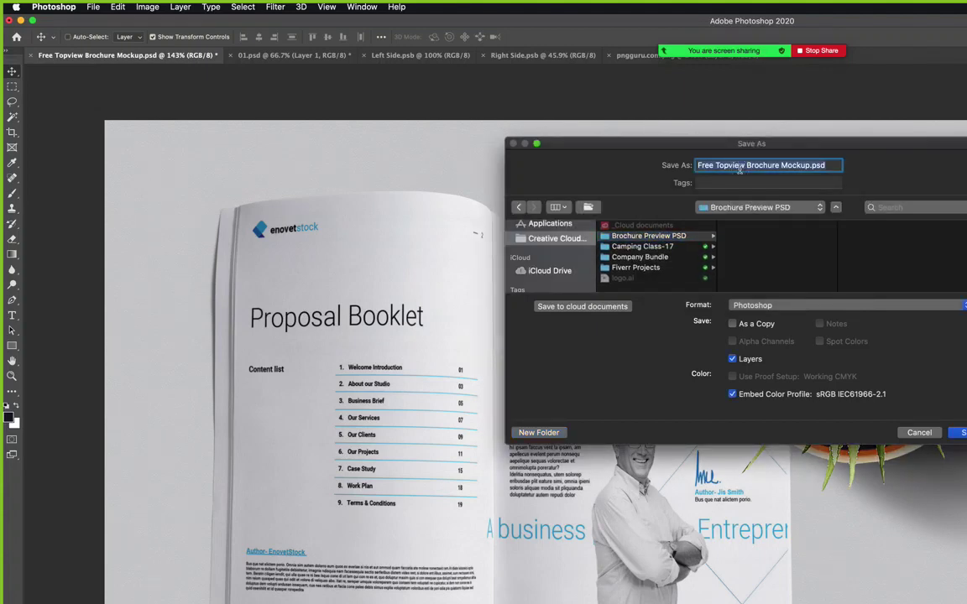
pyautogui.write('2-3')
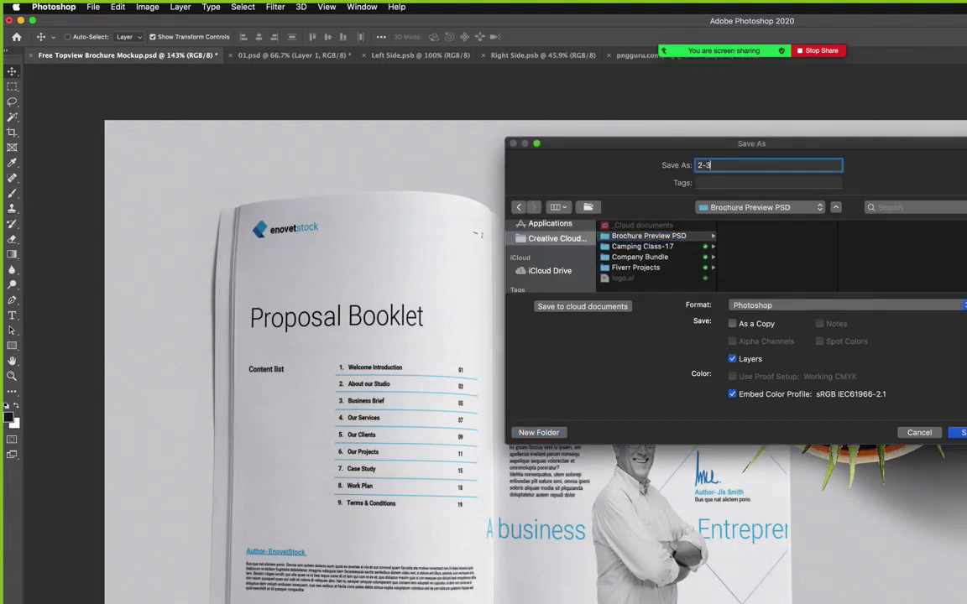
pyautogui.click(962, 434)
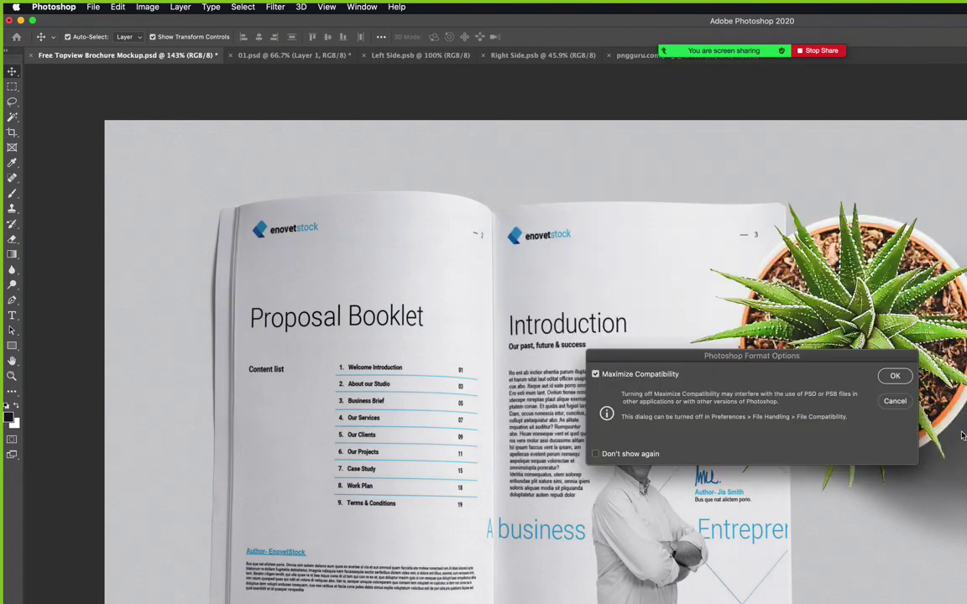
pyautogui.click(895, 380)
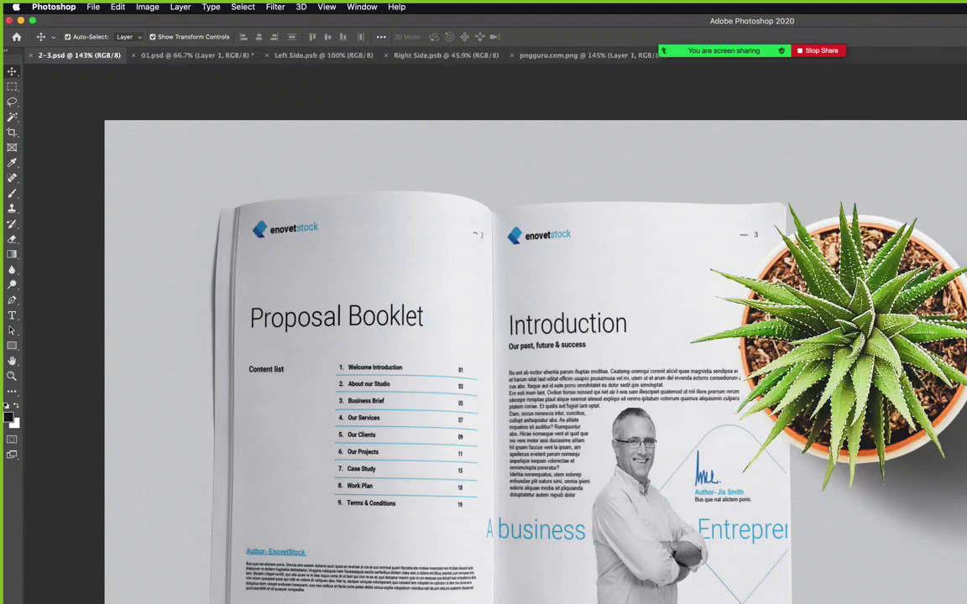
pyautogui.press('super+Tab')
pyautogui.click(79, 42)
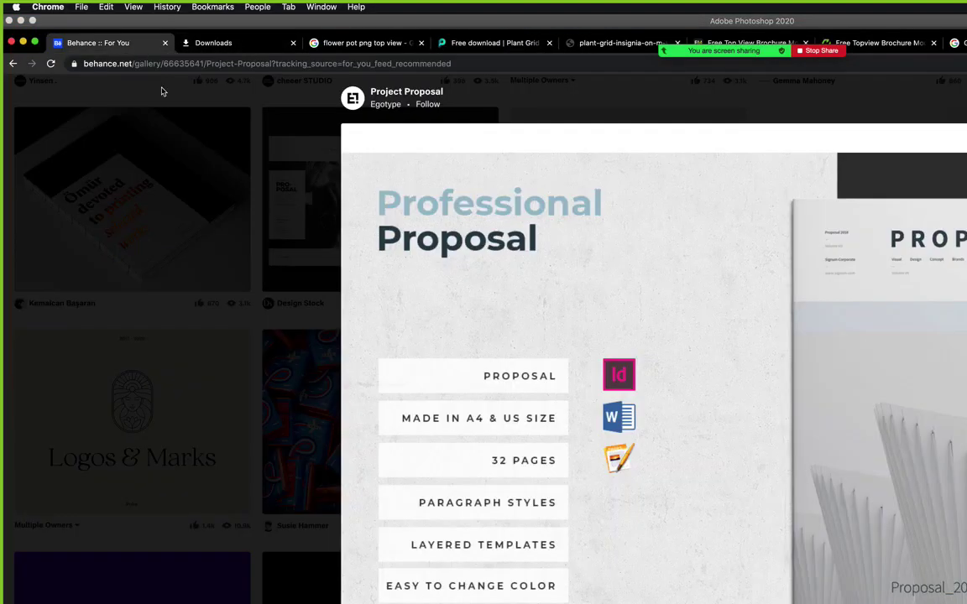
pyautogui.scroll(-10, 587, 335)
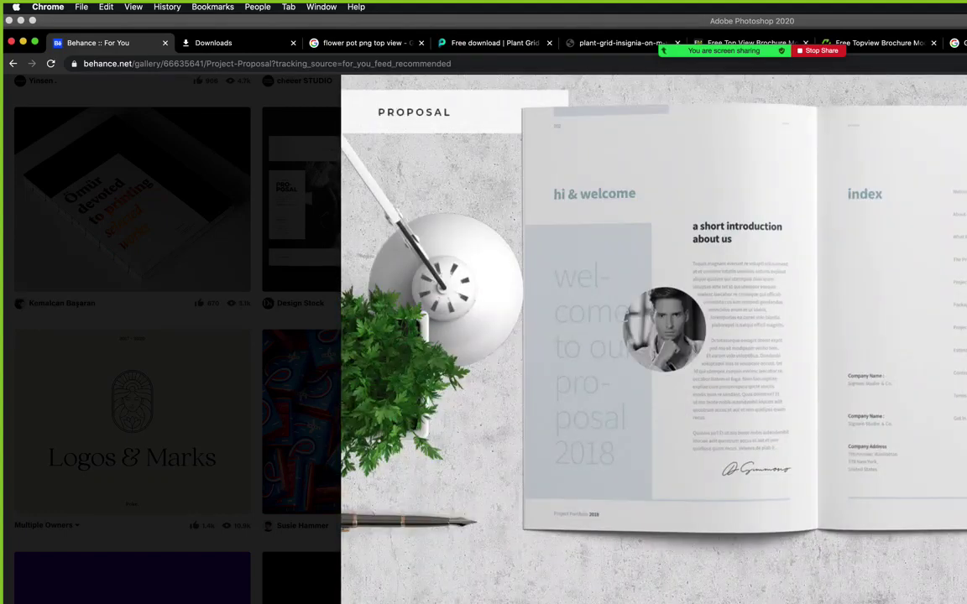
pyautogui.scroll(-10, 587, 336)
pyautogui.scroll(3, 588, 336)
pyautogui.scroll(-10, 588, 336)
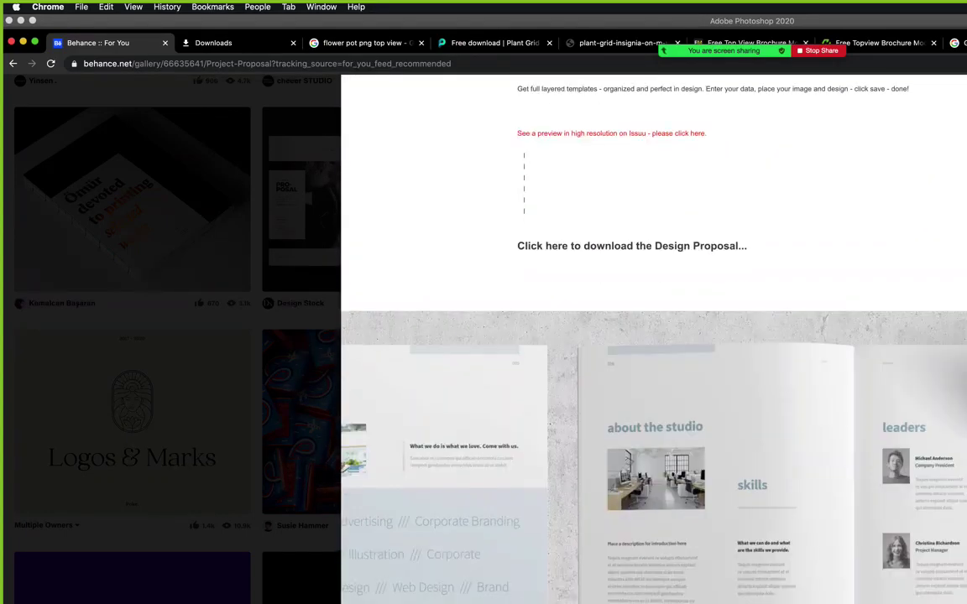
pyautogui.scroll(-5, 655, 336)
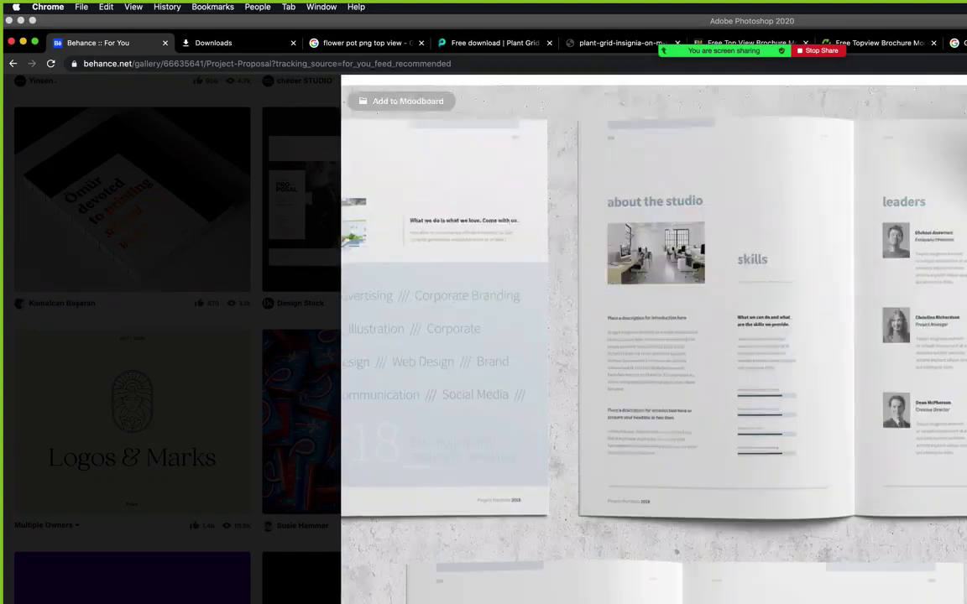
pyautogui.scroll(3, 655, 335)
pyautogui.scroll(-8, 654, 336)
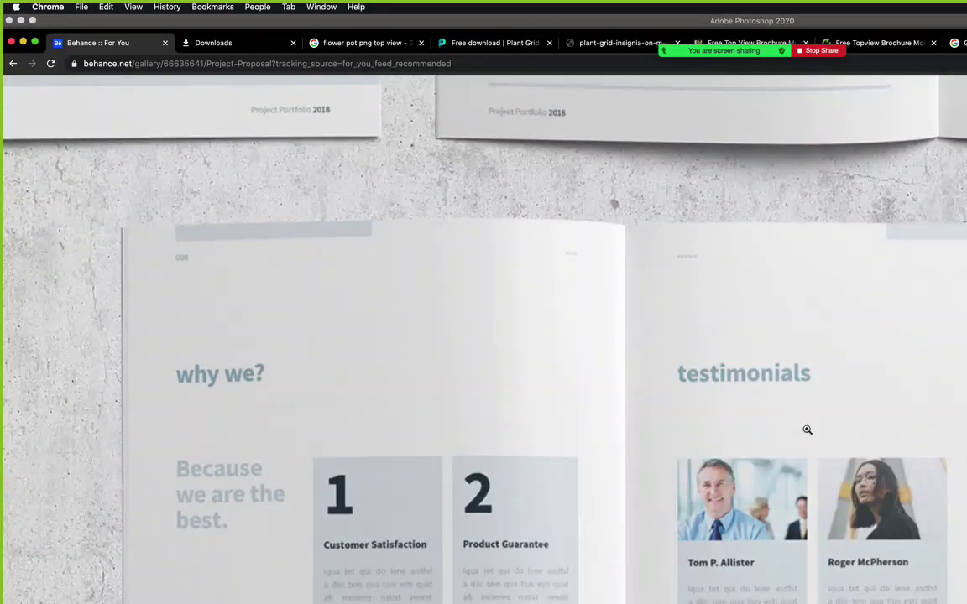
pyautogui.click(779, 412)
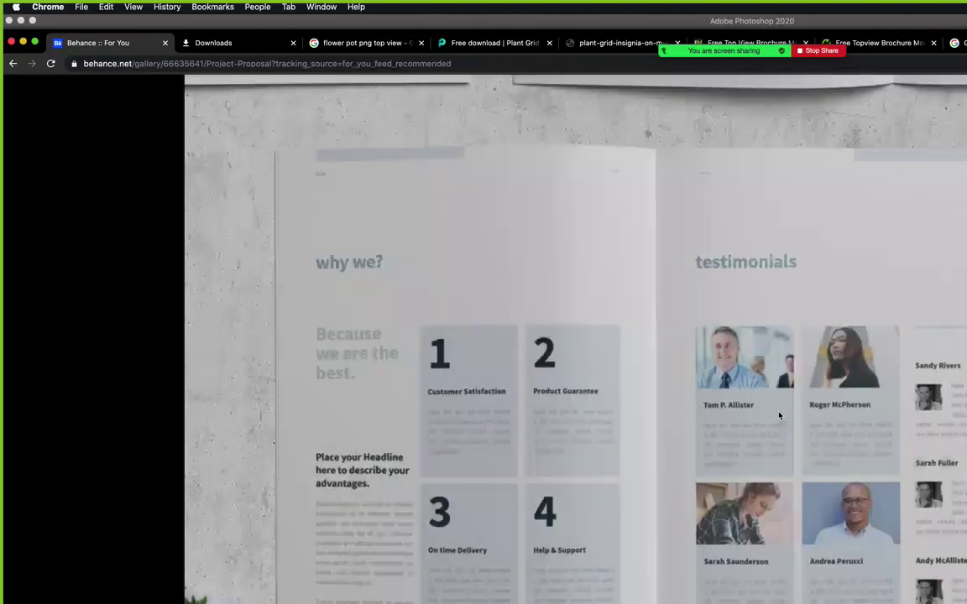
pyautogui.click(209, 216)
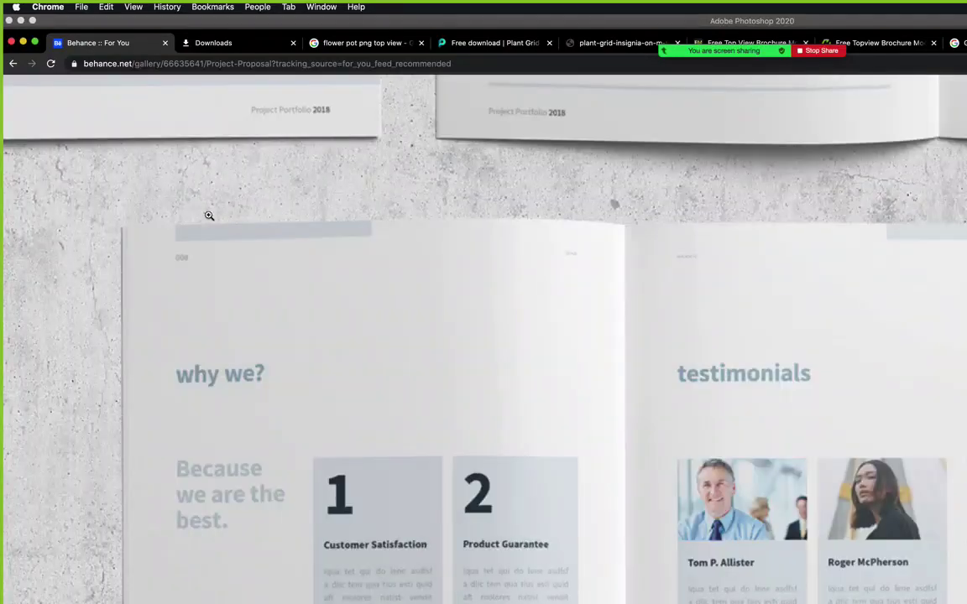
pyautogui.press('Escape')
pyautogui.press('Escape')
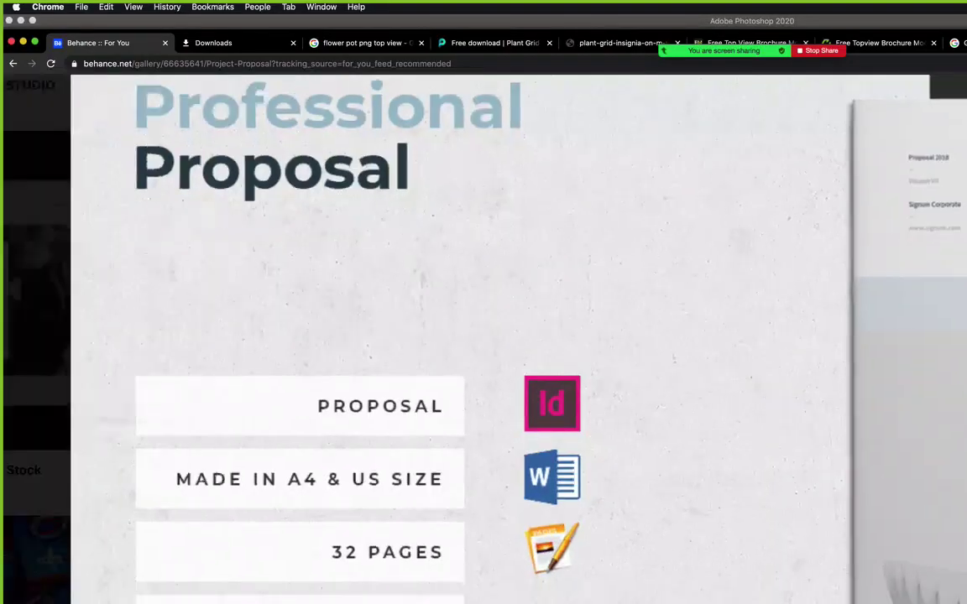
pyautogui.scroll(-6, 539, 470)
pyautogui.scroll(6, 540, 470)
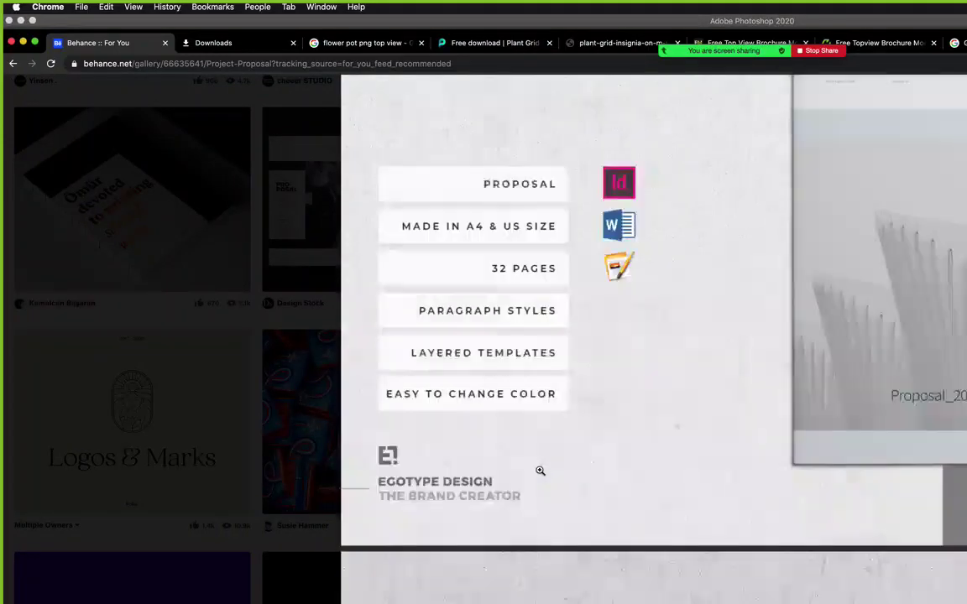
pyautogui.scroll(-10, 536, 464)
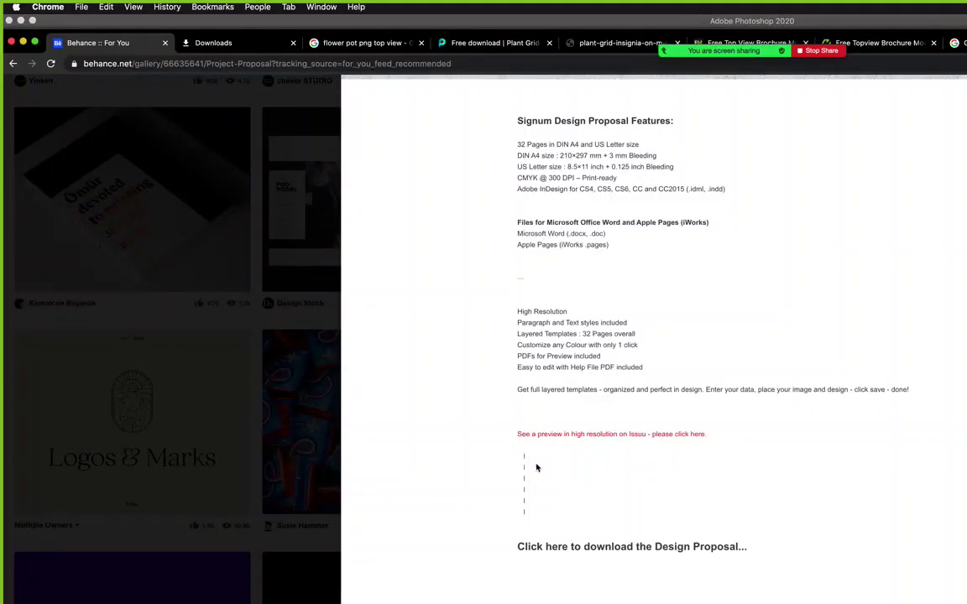
pyautogui.scroll(-10, 536, 466)
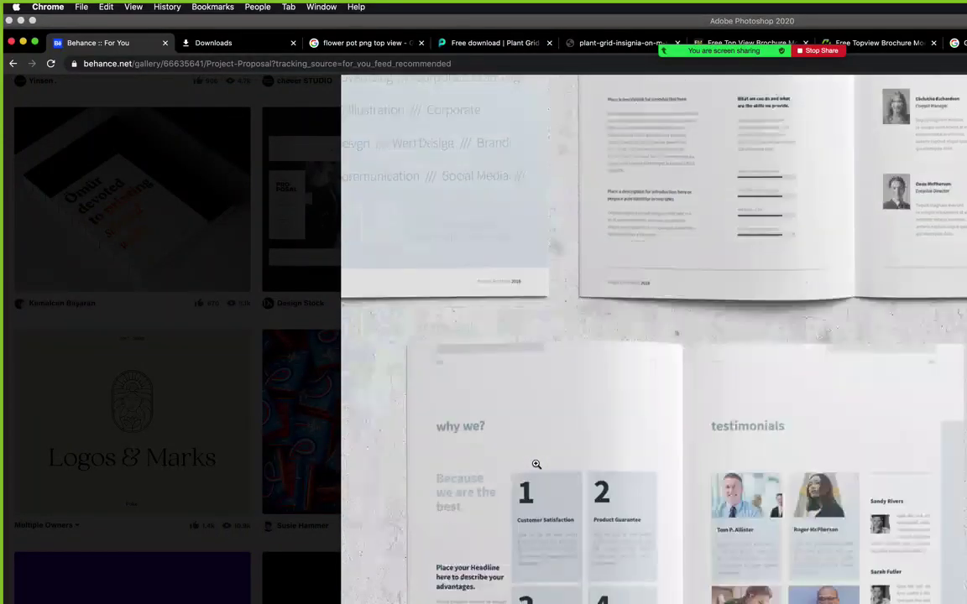
pyautogui.scroll(5, 535, 464)
pyautogui.scroll(-3, 536, 465)
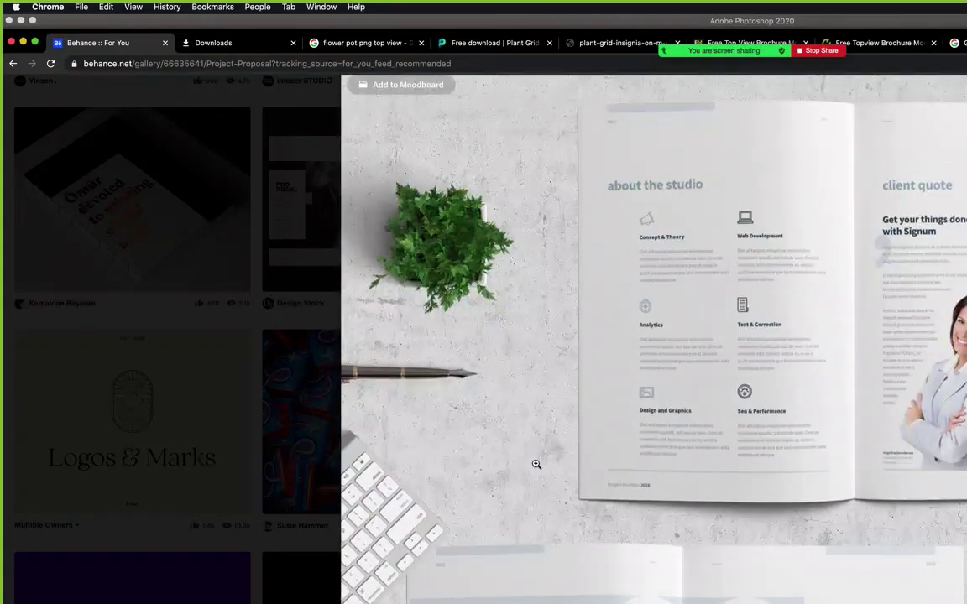
pyautogui.press('super+Tab')
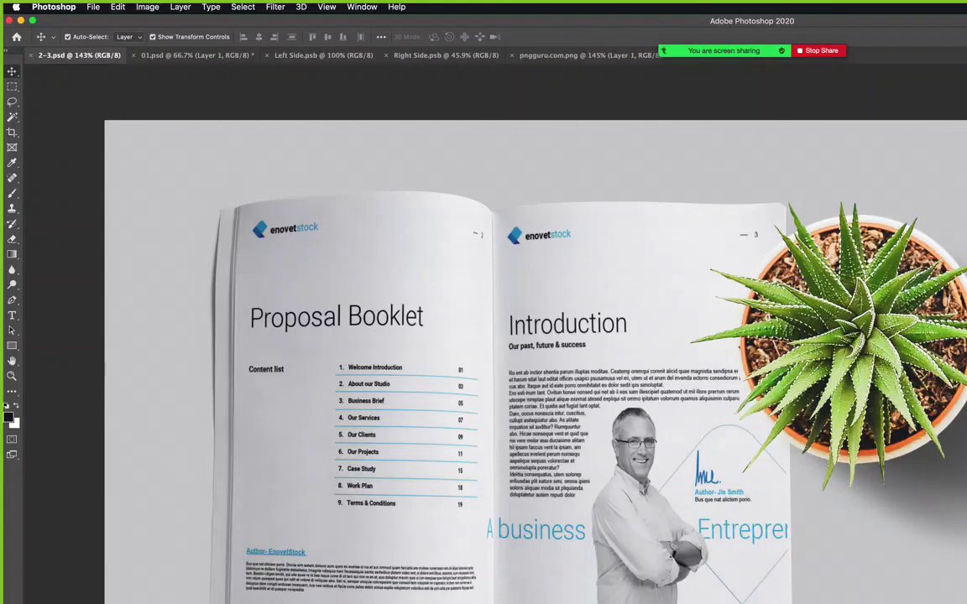
# Quick Look 01.psd and 2-3-10-11.psd in Finder, then return to Photoshop's 01.psd document.
pyautogui.press('super+Tab')
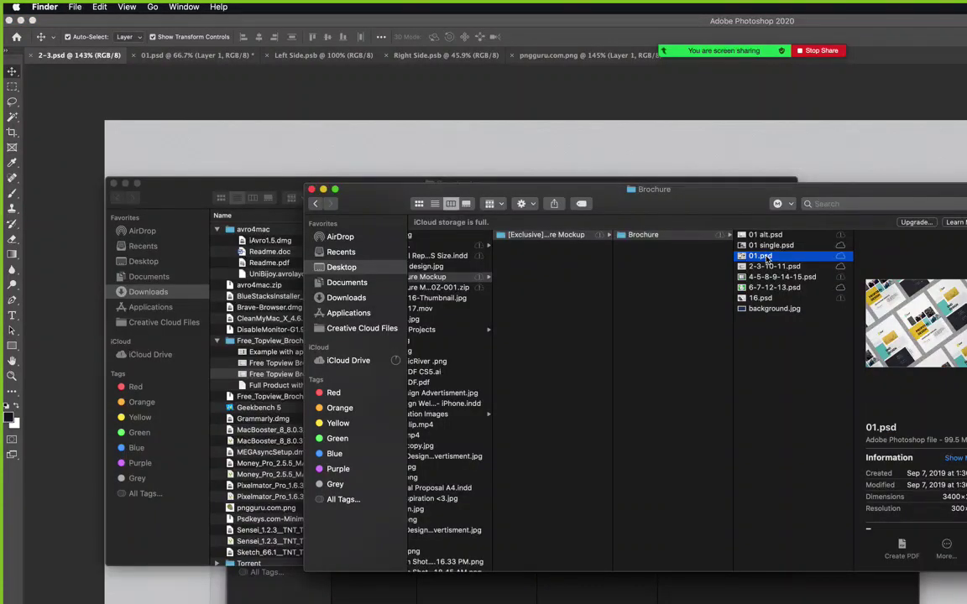
pyautogui.press('space')
pyautogui.press('Down')
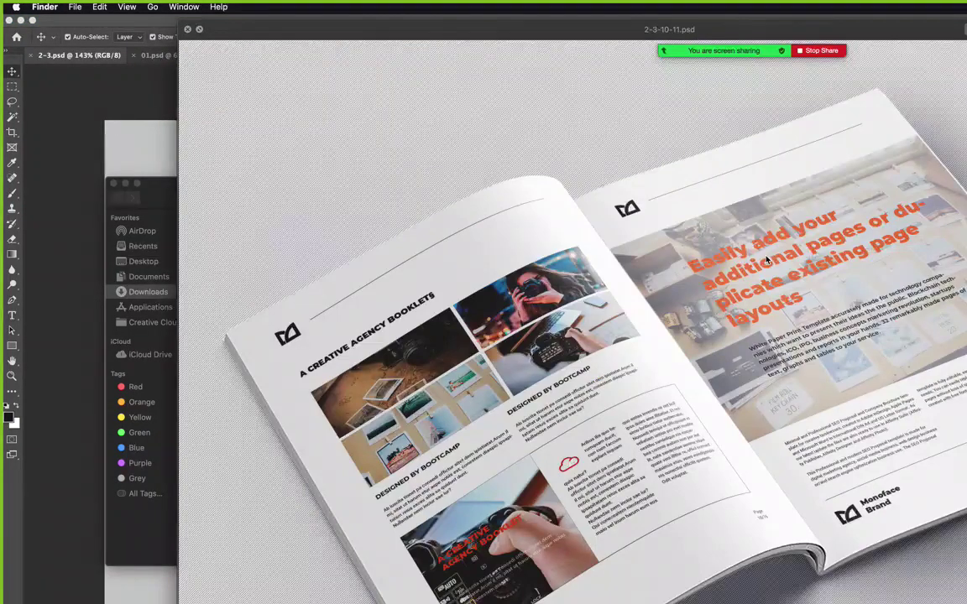
pyautogui.press('Up')
pyautogui.press('space')
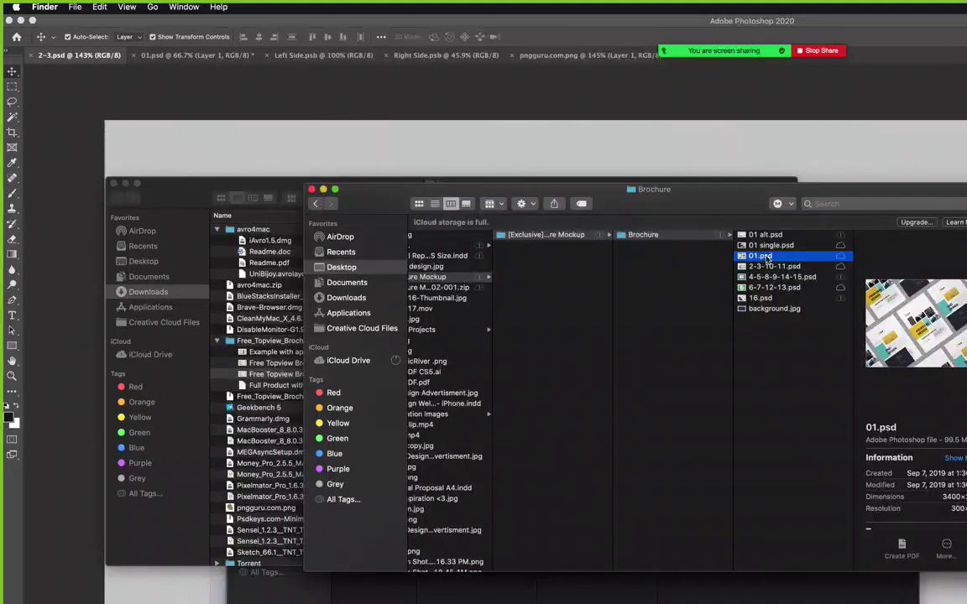
pyautogui.click(165, 55)
pyautogui.click(166, 54)
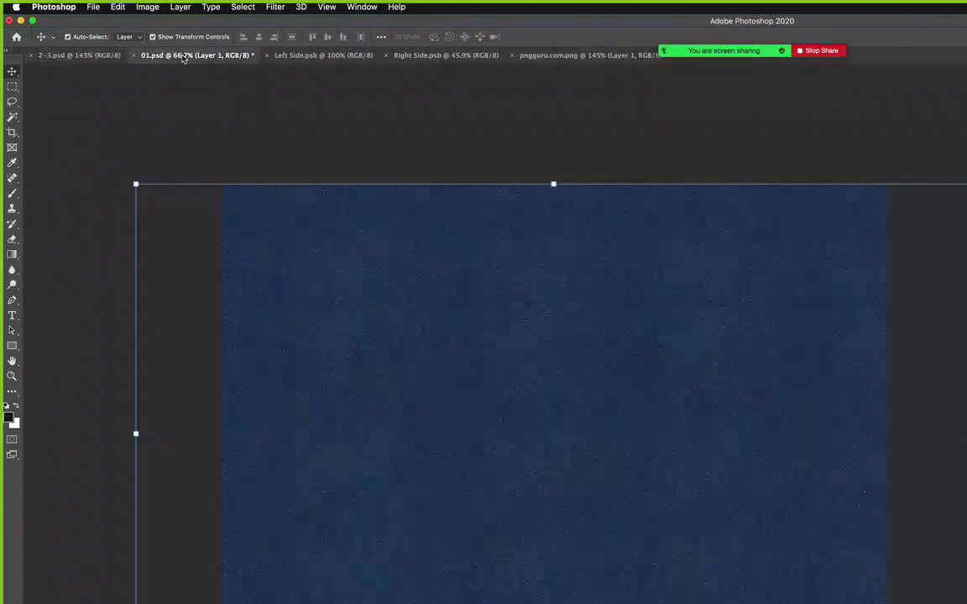
# Close the Left Side.psb and Right Side.psb documents.
pyautogui.click(310, 56)
pyautogui.press('super+w')
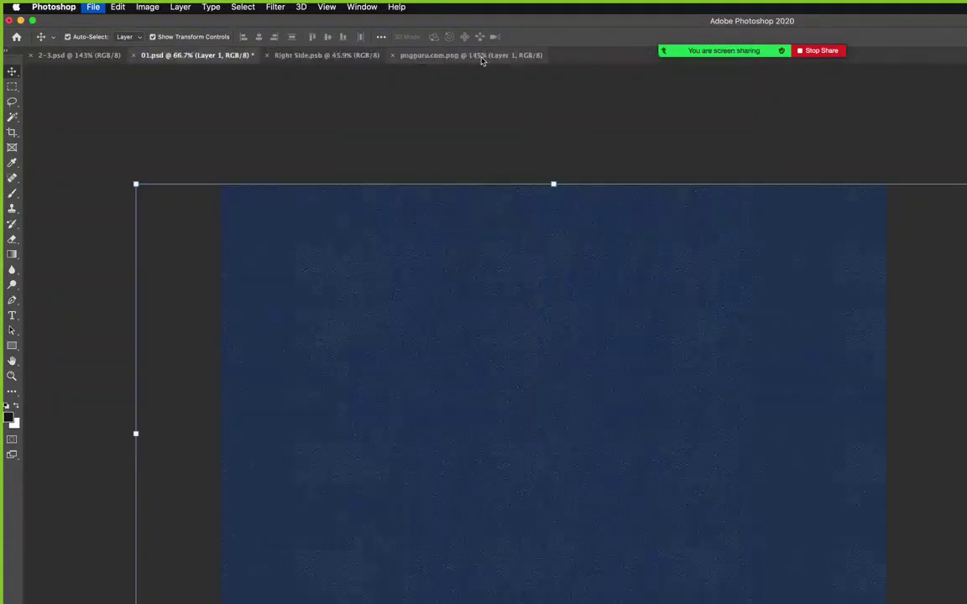
pyautogui.click(323, 56)
pyautogui.press('super+w')
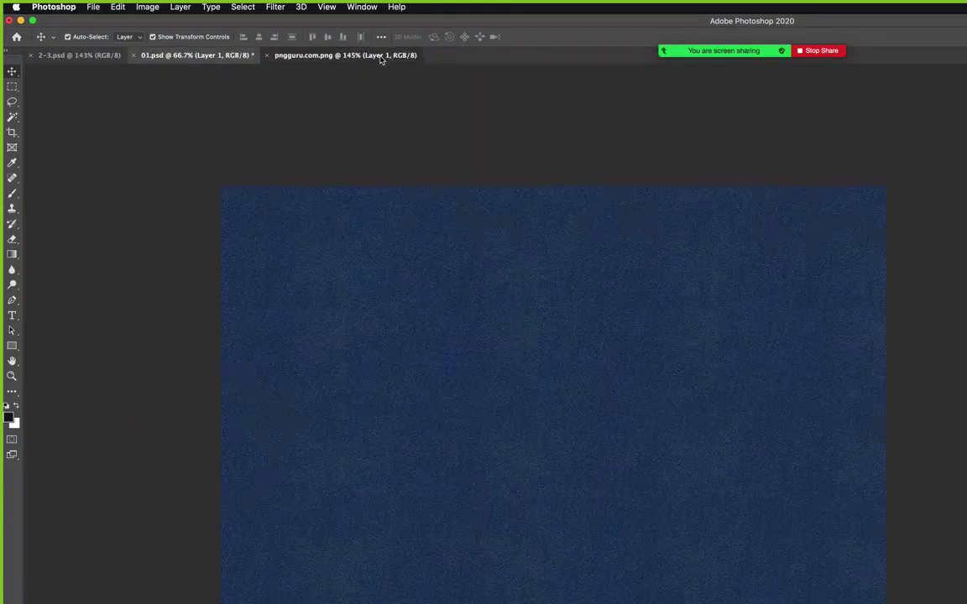
# Undo a stray plant-image drag, then open the centre poster's smart object, Layer 1 copy.psb.
pyautogui.click(381, 56)
pyautogui.moveTo(706, 313); pyautogui.dragTo(208, 55)
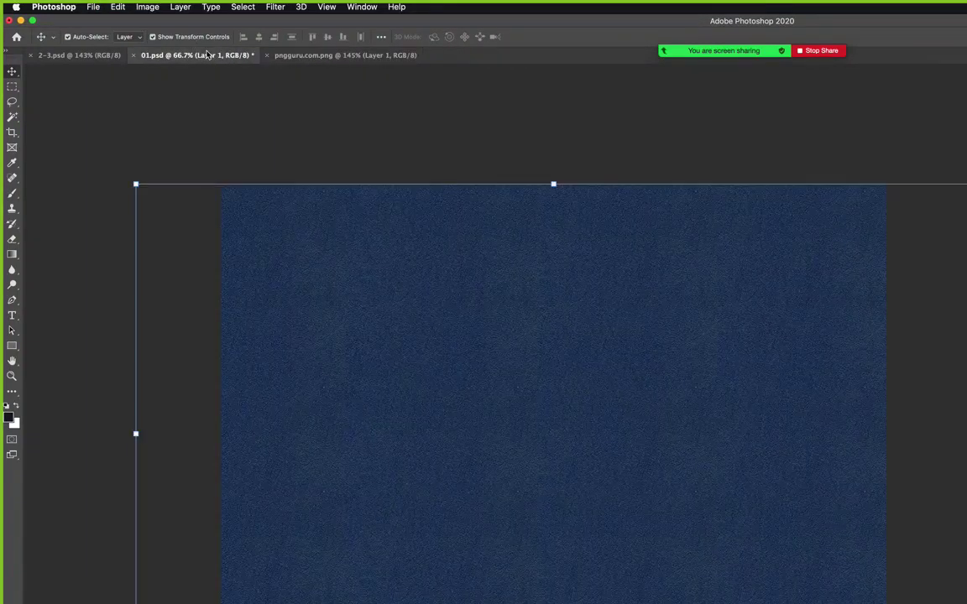
pyautogui.press('super+z')
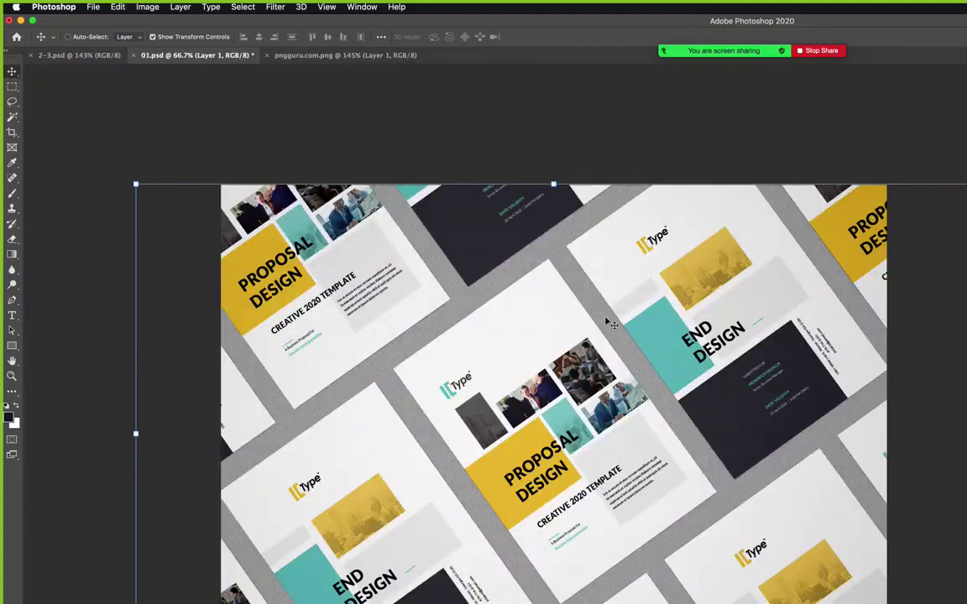
pyautogui.click(636, 141)
pyautogui.click(585, 424)
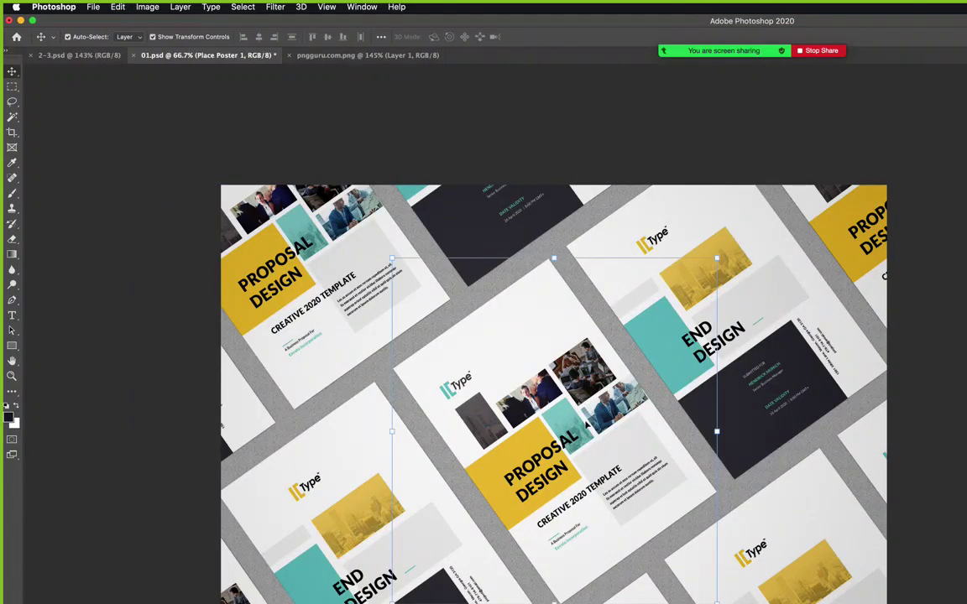
pyautogui.doubleClick(585, 425)
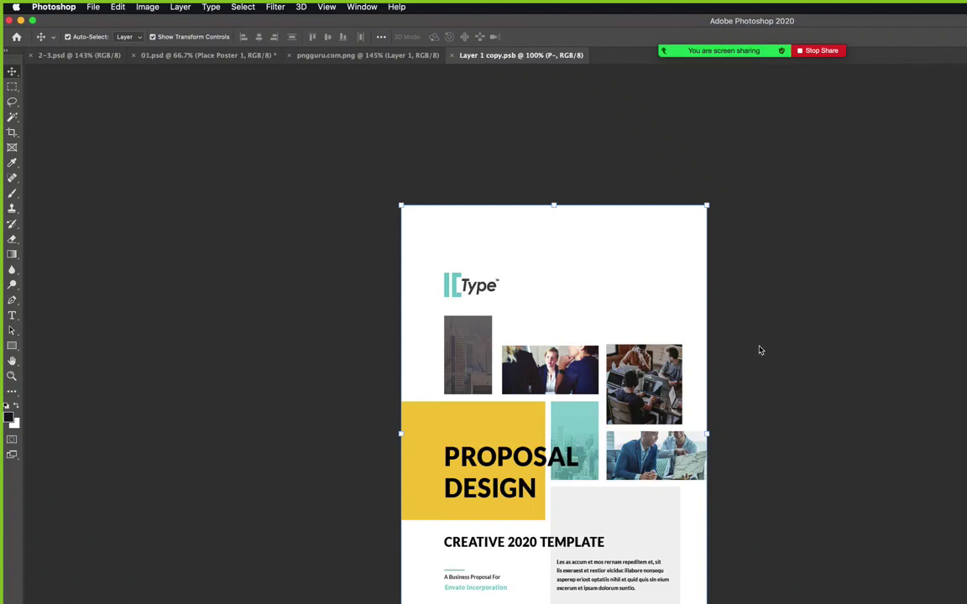
# Place the first page from Creative Cloud Files > Company Bundle > Proposal > JPG, stretched to fill the poster.
pyautogui.press('super+o')
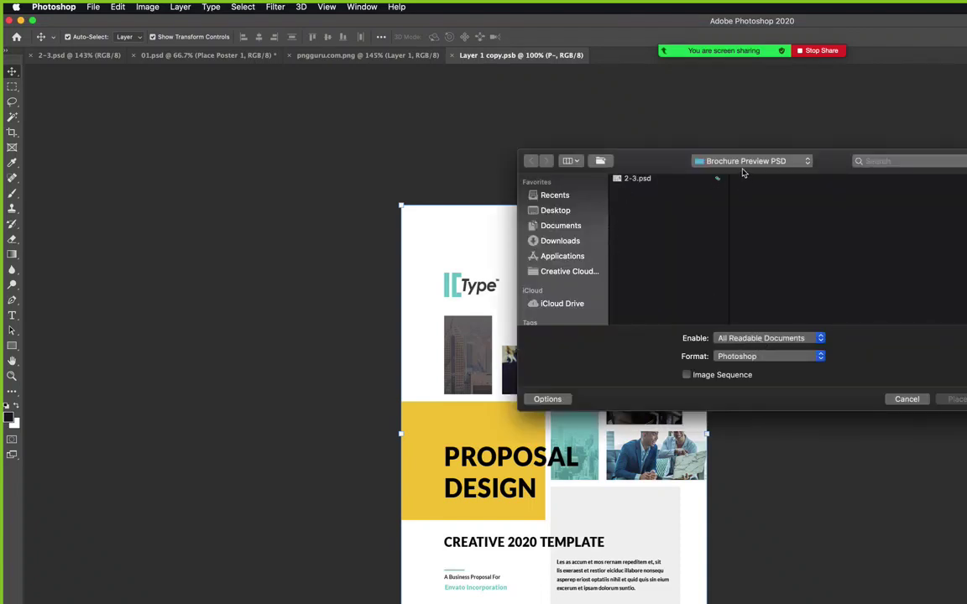
pyautogui.click(558, 271)
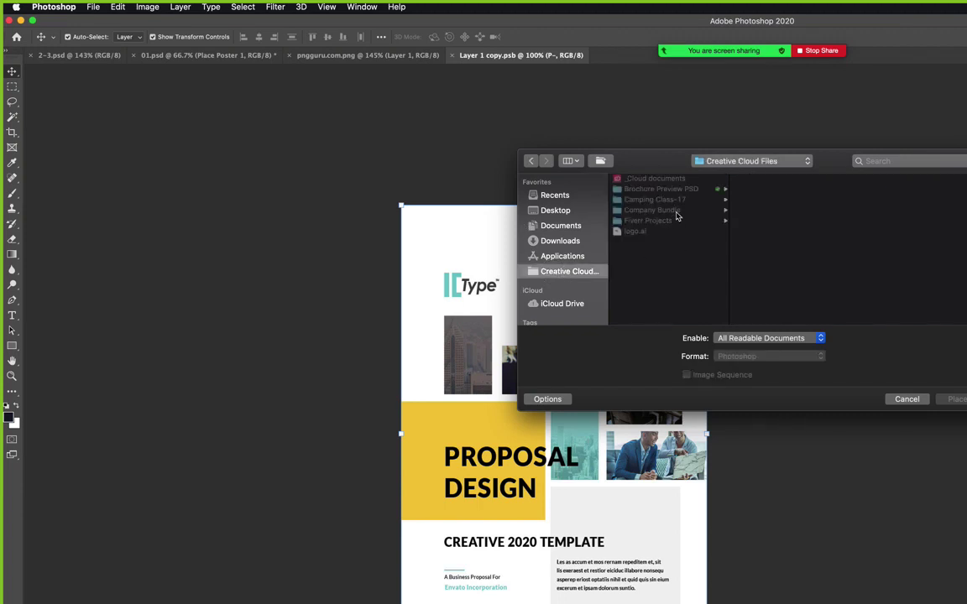
pyautogui.click(678, 210)
pyautogui.click(760, 243)
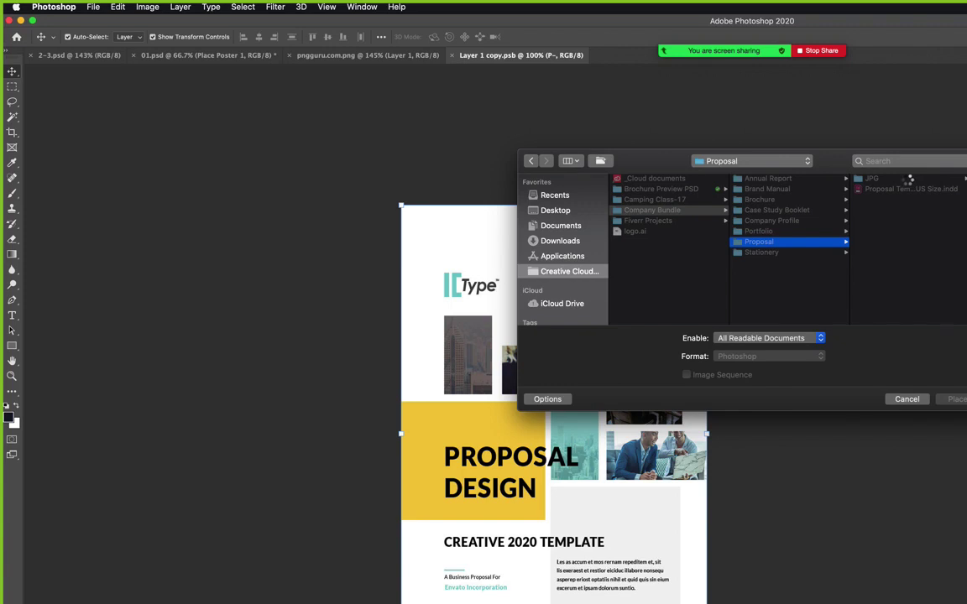
pyautogui.click(872, 179)
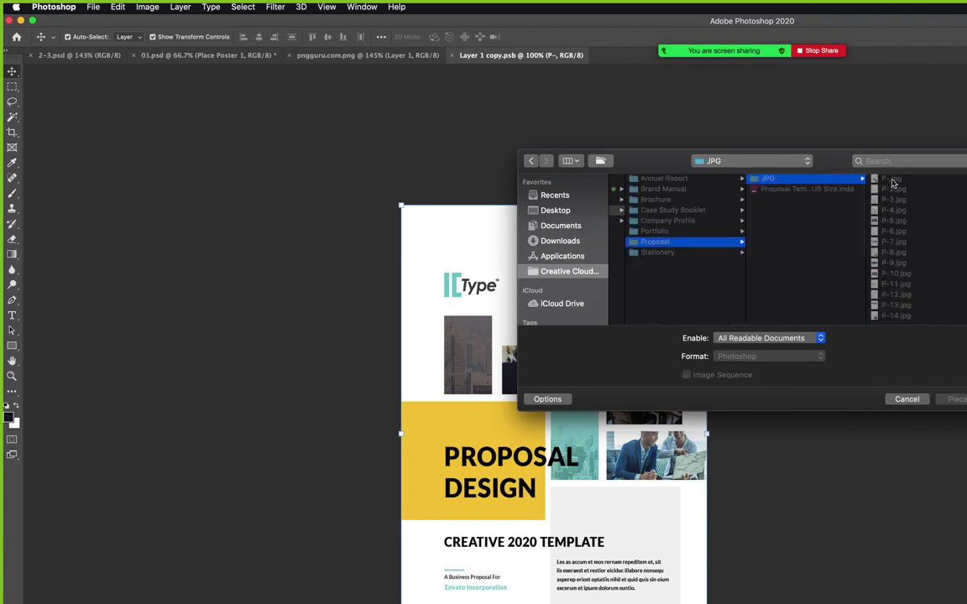
pyautogui.click(894, 181)
pyautogui.click(948, 400)
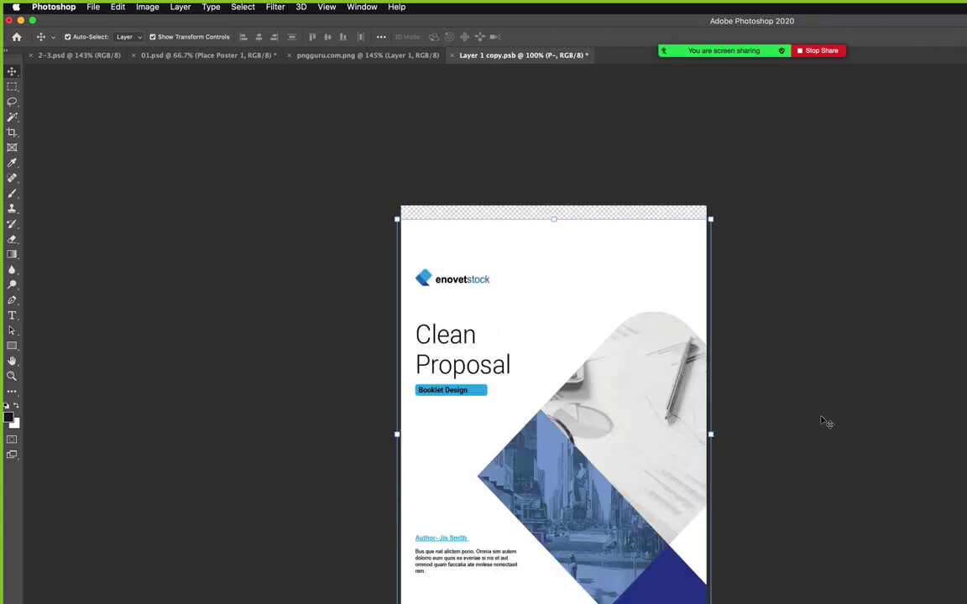
pyautogui.moveTo(709, 219)
pyautogui.mouseDown()
pyautogui.moveTo(697, 207)
pyautogui.moveTo(707, 205)
pyautogui.mouseUp()
pyautogui.press('Return')
# Save and close the poster, zoom in on it in 01.psd, and reopen its contents.
pyautogui.press('super+s')
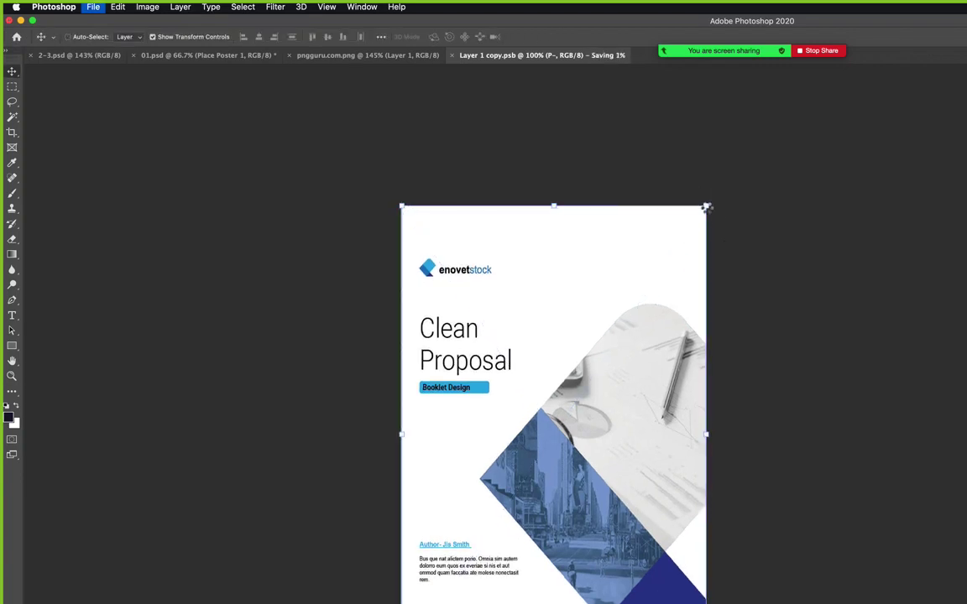
pyautogui.press('super+w')
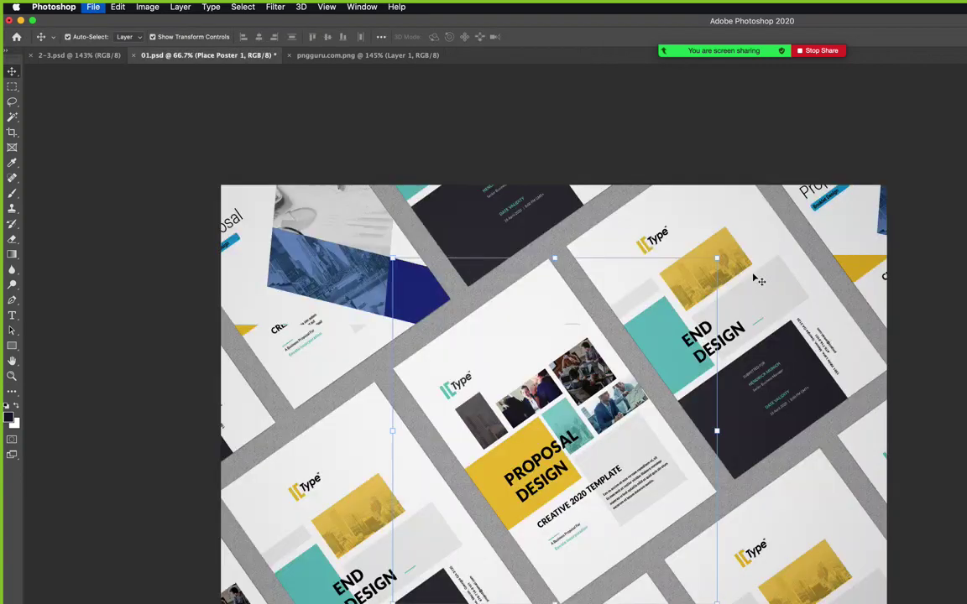
pyautogui.press('z')
pyautogui.moveTo(538, 481); pyautogui.dragTo(551, 456)
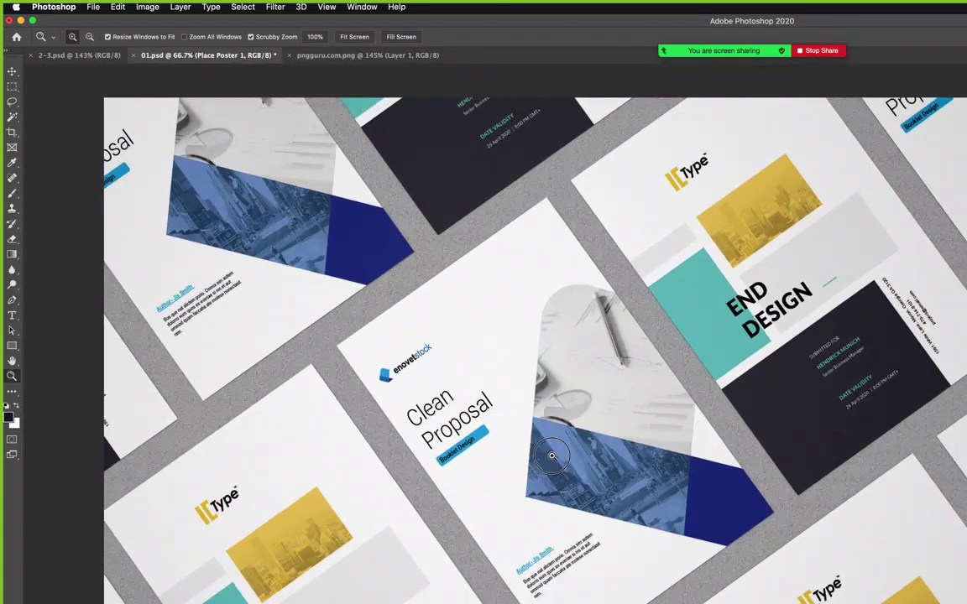
pyautogui.press('v')
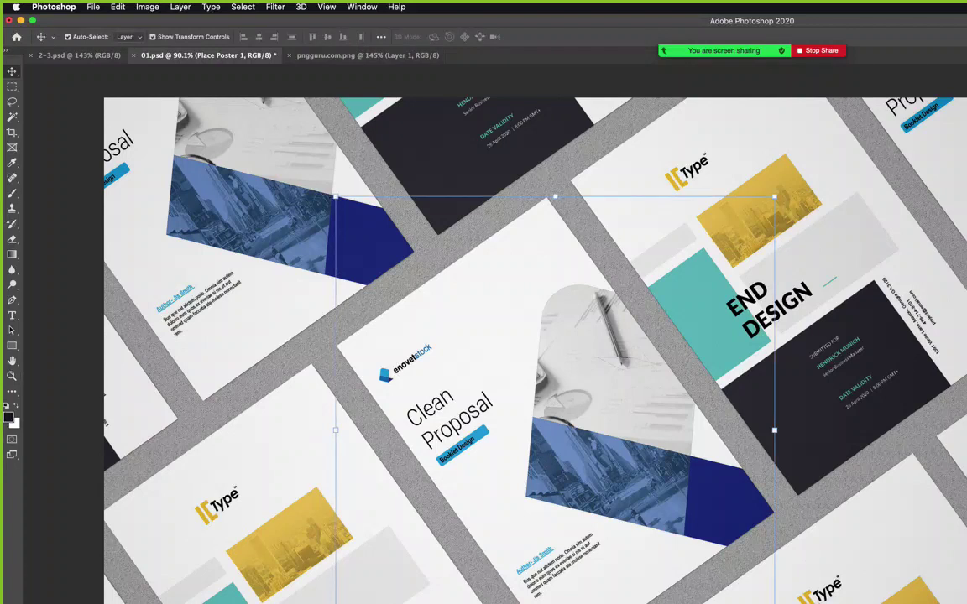
pyautogui.doubleClick(610, 355)
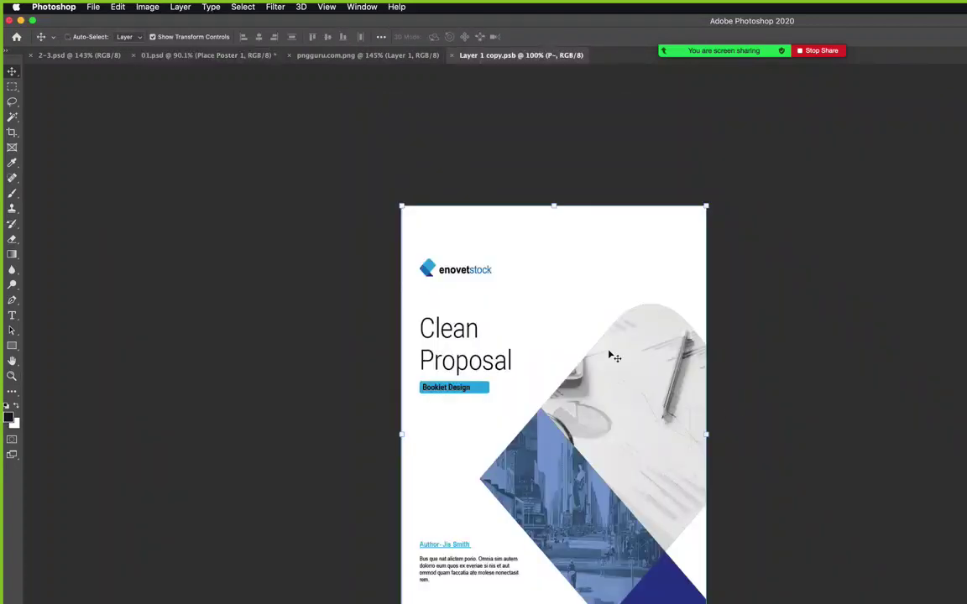
# Add a new white-filled layer beneath the Clean Proposal page.
pyautogui.press('super+shift+n')
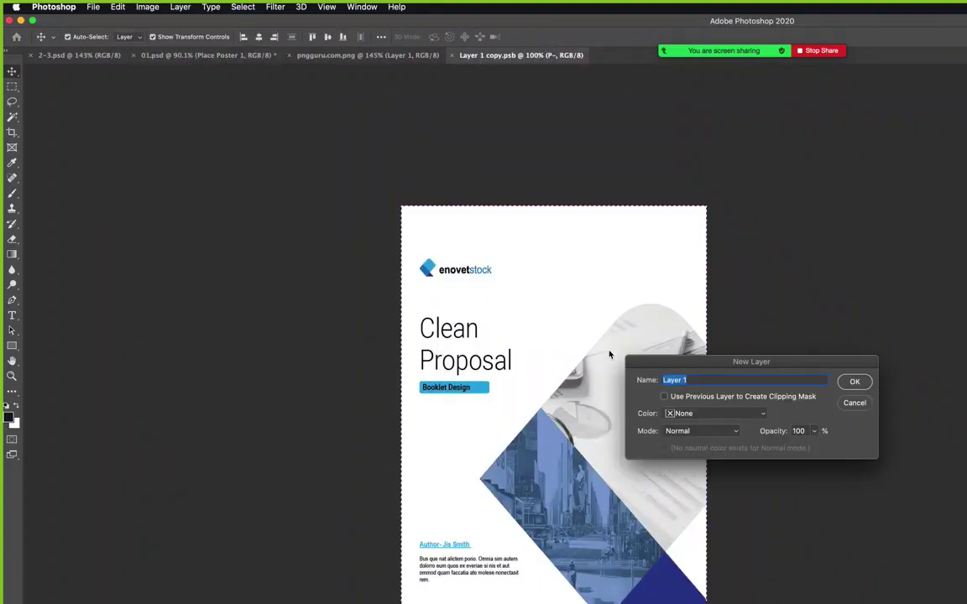
pyautogui.press('Return')
pyautogui.hotkey('alt', 'BackSpace')
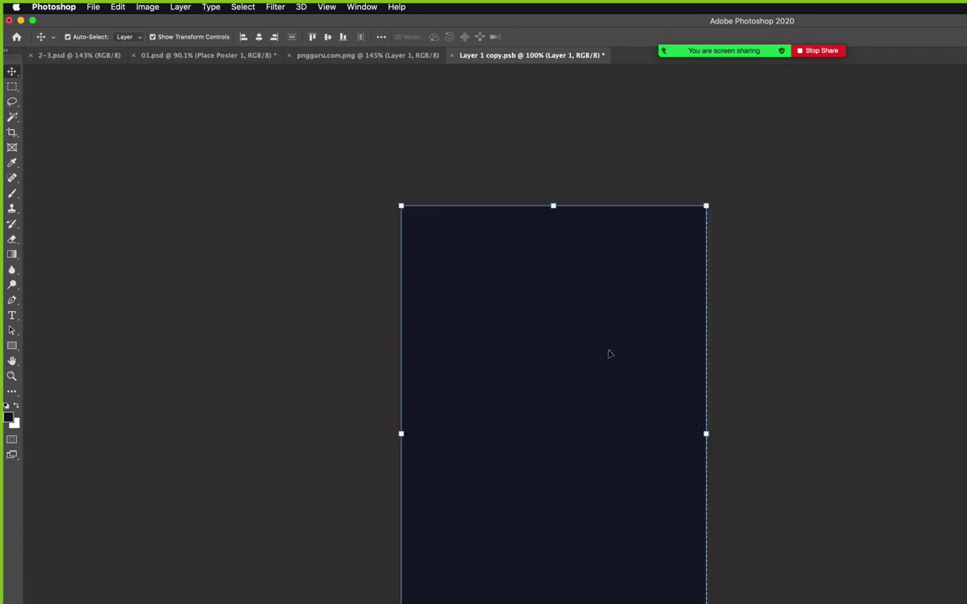
pyautogui.press('super+BackSpace')
pyautogui.press('super+bracketleft')
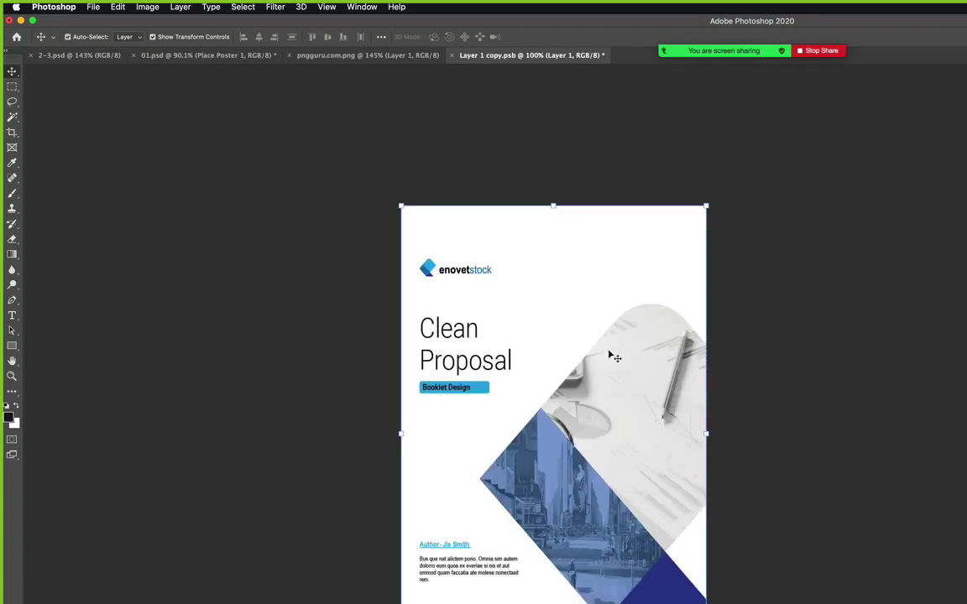
# Transform the Clean Proposal page slightly lower on the sheet and save the poster.
pyautogui.click(663, 311)
pyautogui.moveTo(553, 207); pyautogui.dragTo(551, 220)
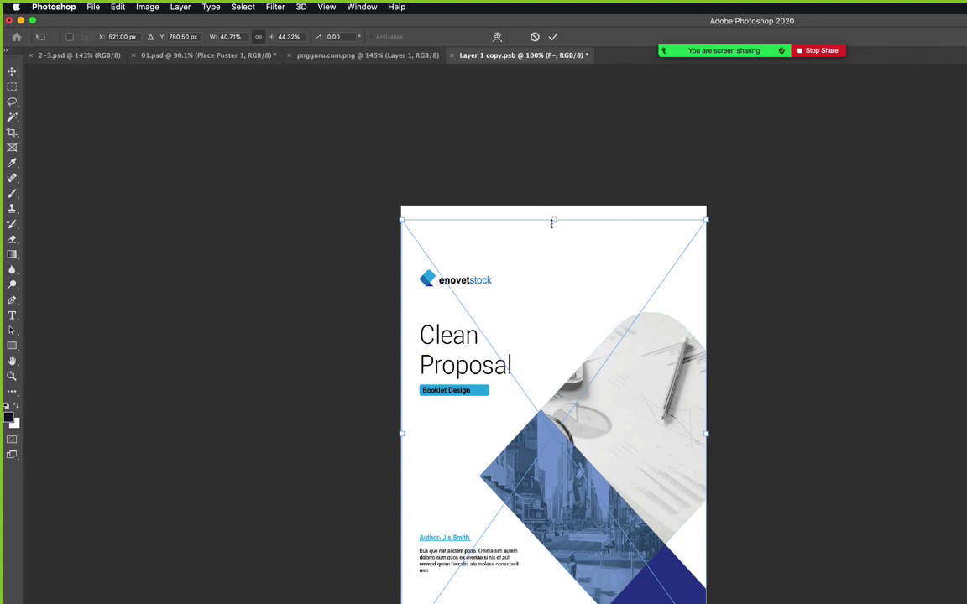
pyautogui.moveTo(607, 405); pyautogui.dragTo(604, 424)
pyautogui.press('Return')
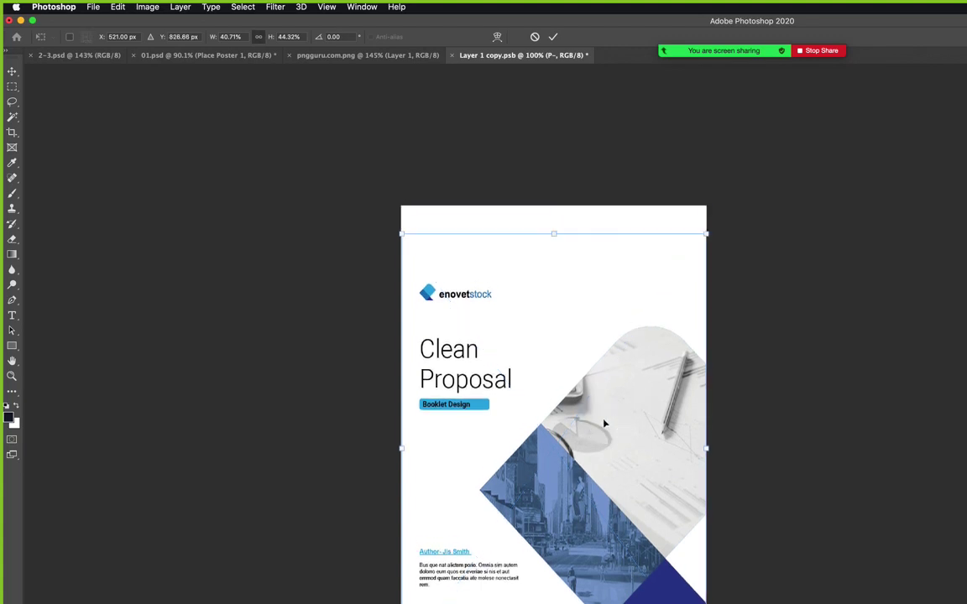
pyautogui.press('super+s')
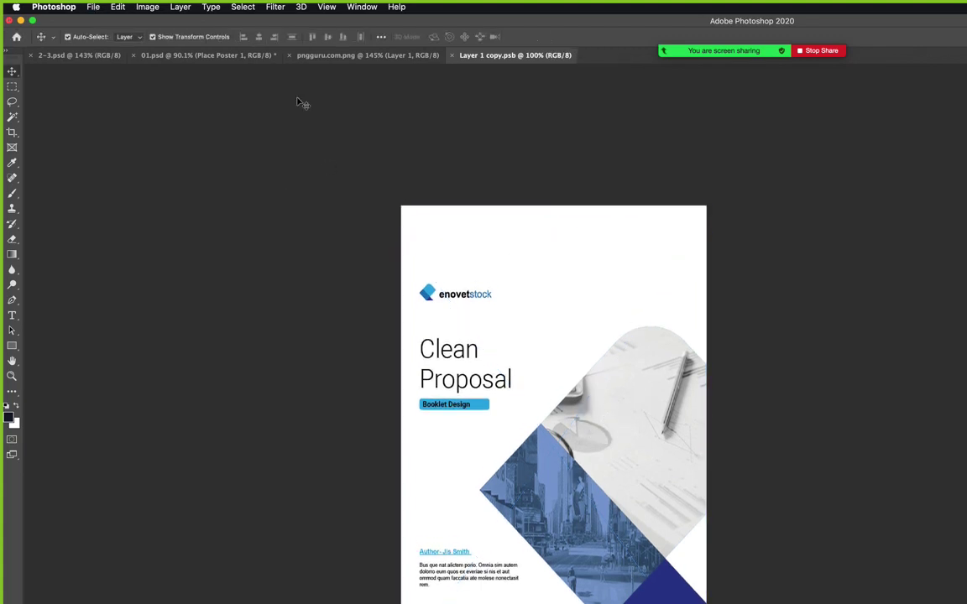
# Switch to the plant image and back to the mockup, cancelling the pending placement.
pyautogui.click(318, 60)
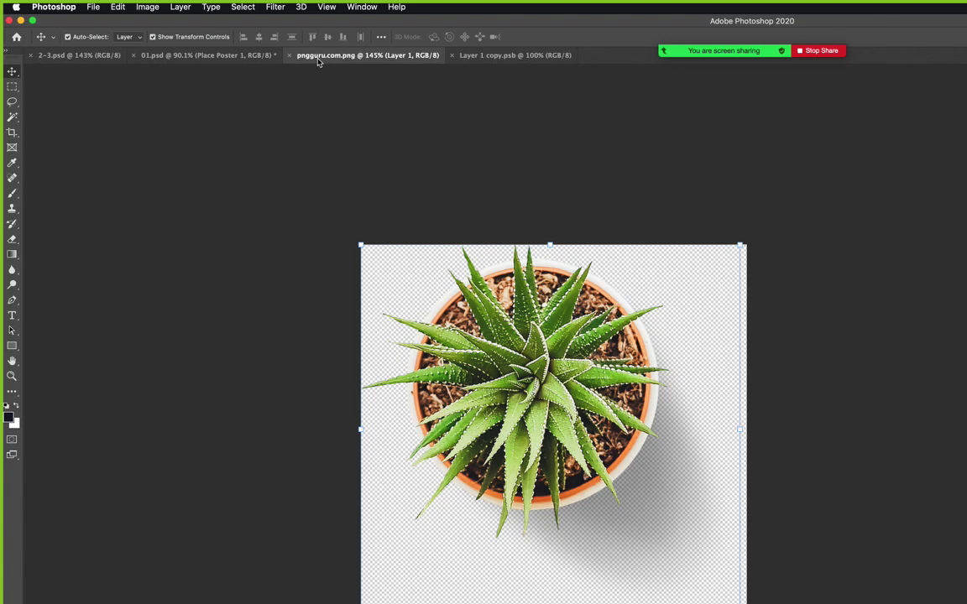
pyautogui.click(229, 59)
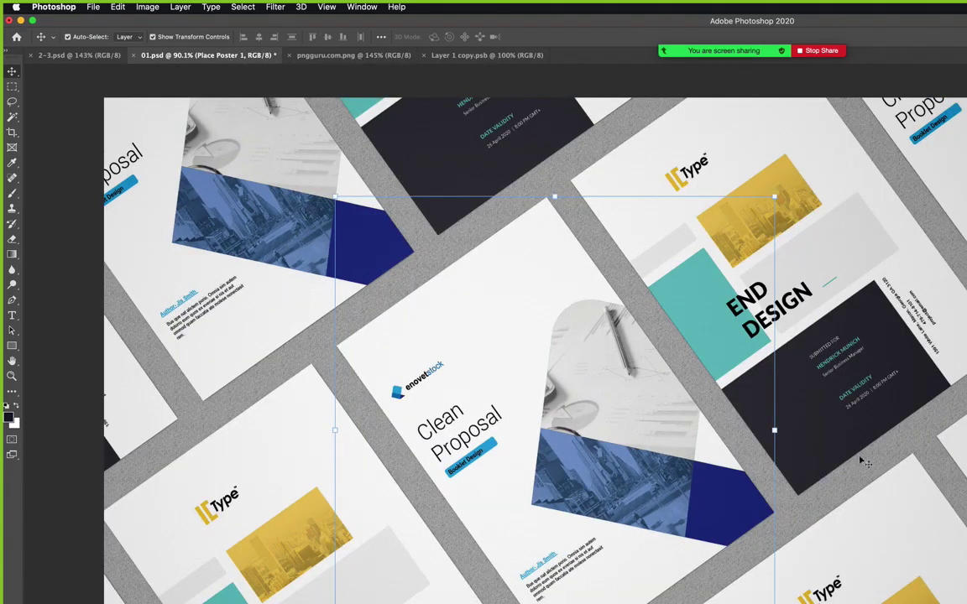
pyautogui.press('Escape')
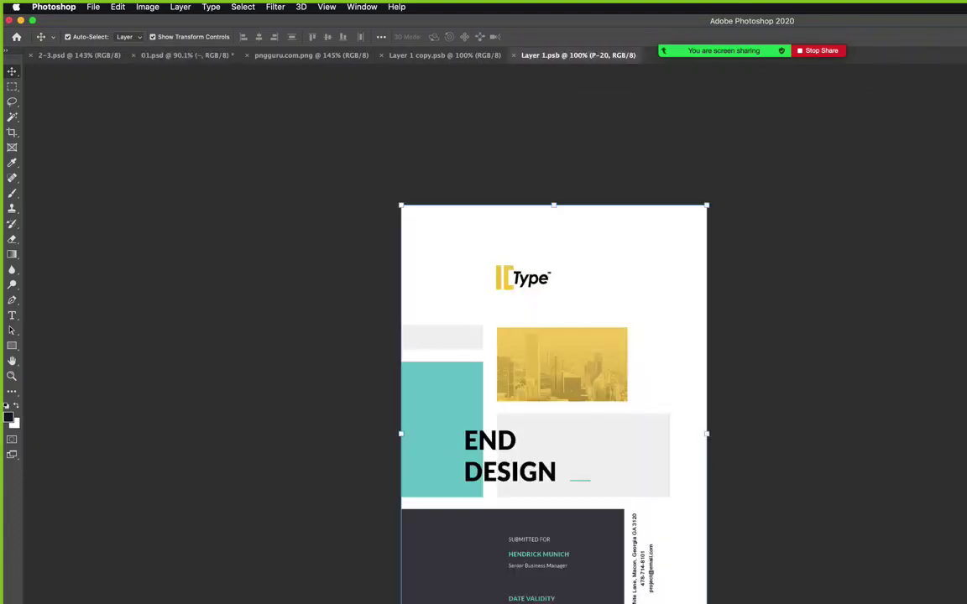
# Place the P-14.jpg Conclusion page into the poster and nudge it down slightly.
pyautogui.press('super+o')
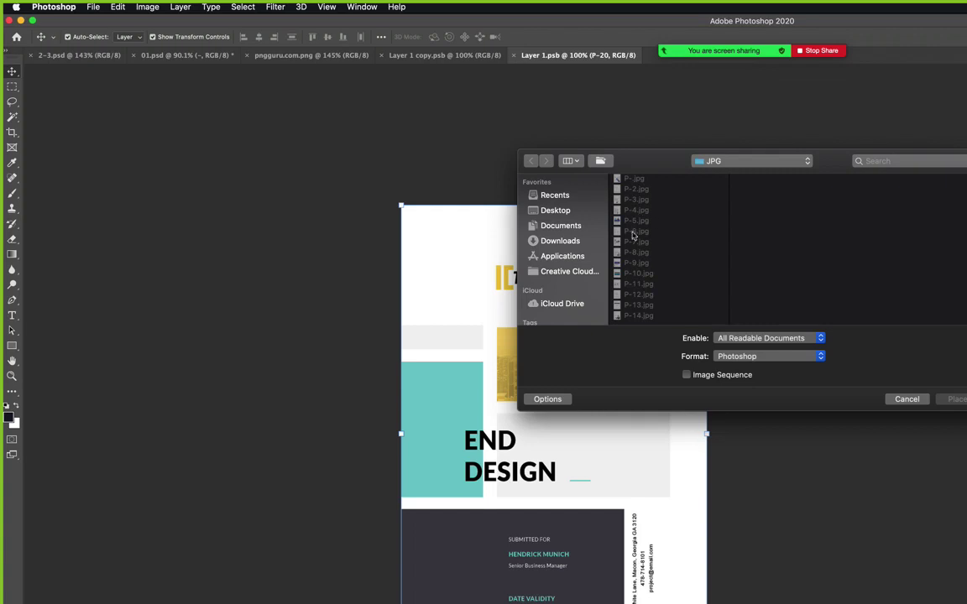
pyautogui.click(640, 316)
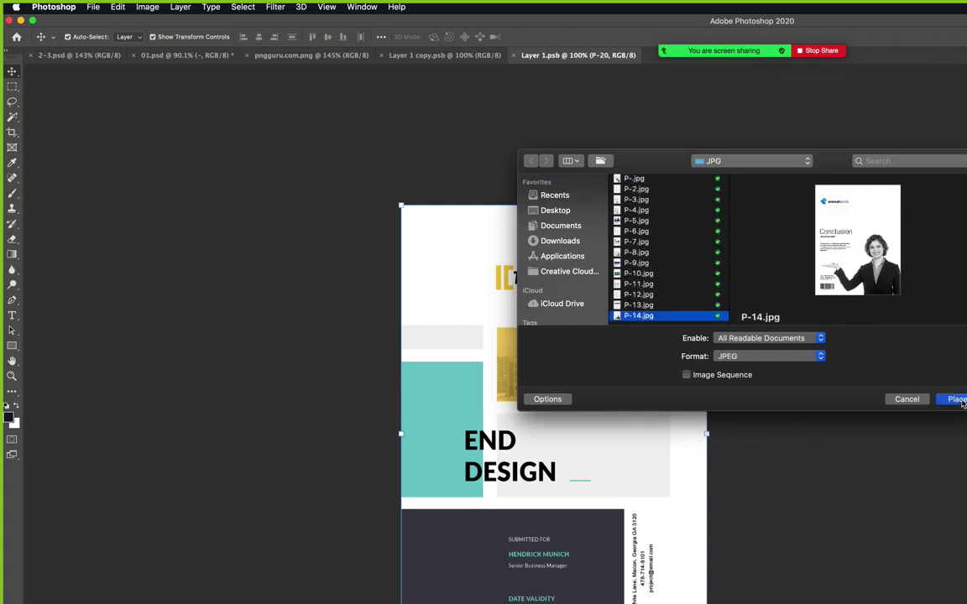
pyautogui.click(959, 399)
pyautogui.moveTo(676, 485); pyautogui.dragTo(676, 500)
pyautogui.click(806, 481)
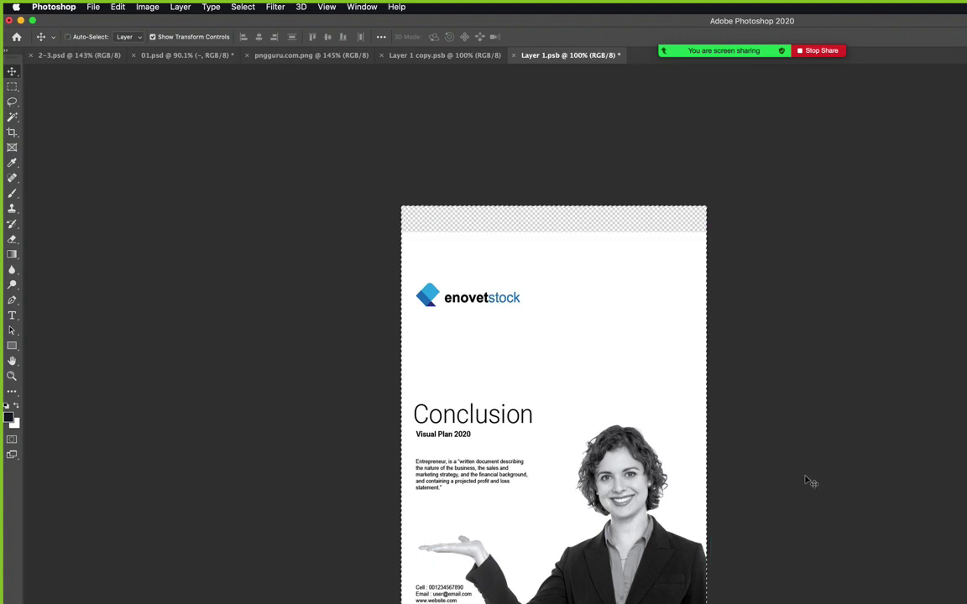
# Add a white-filled layer behind the Conclusion page, then save and close the poster.
pyautogui.press('shift+super+n')
pyautogui.press('Return')
pyautogui.press('super+BackSpace')
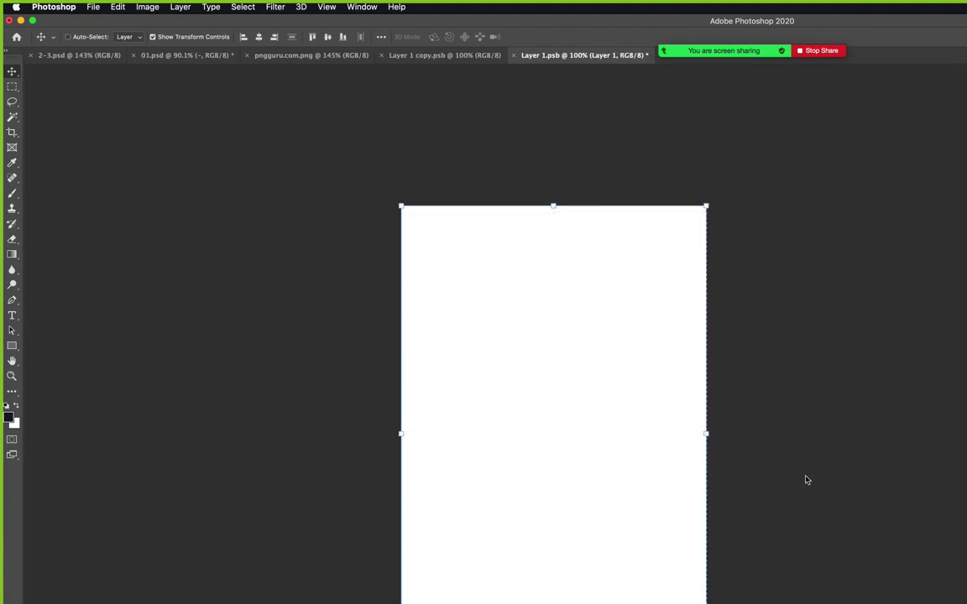
pyautogui.press('super+bracketleft')
pyautogui.press('super+s')
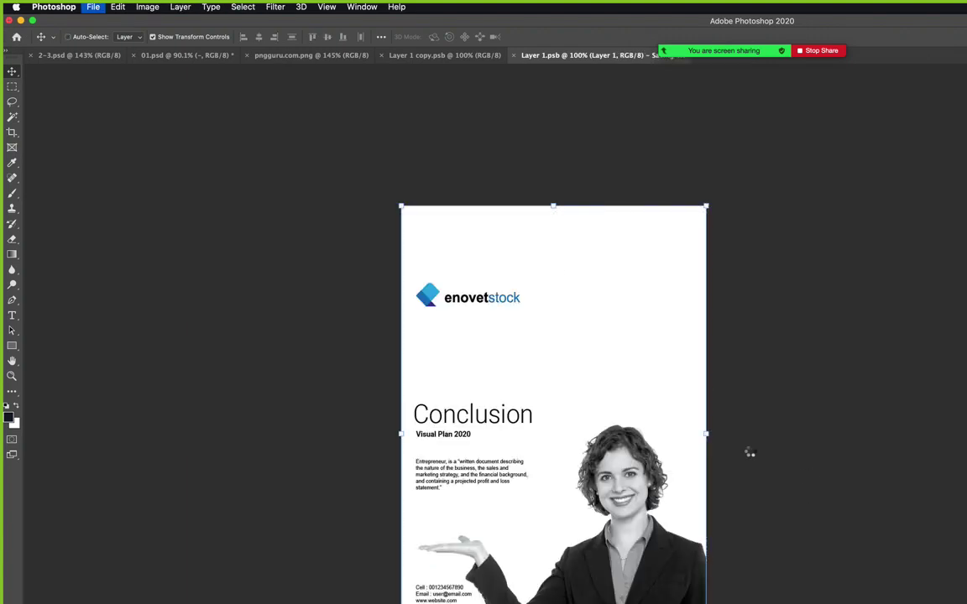
pyautogui.press('super+w')
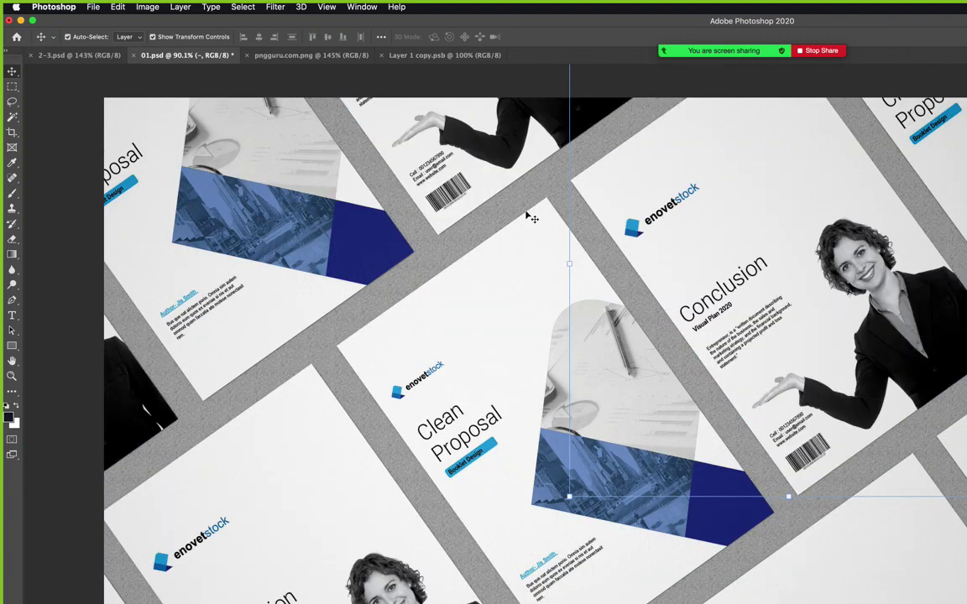
# Zoom around the 01.psd mockup to review the new Conclusion pages.
pyautogui.press('z')
pyautogui.keyDown('alt'); pyautogui.click(401, 276); pyautogui.keyUp('alt')
pyautogui.click(403, 284)
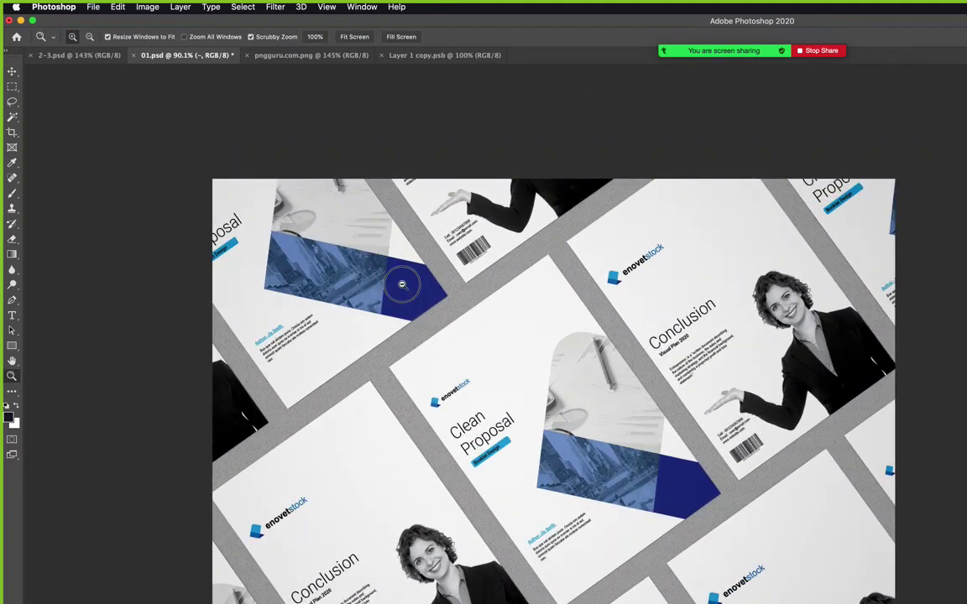
pyautogui.press('v')
pyautogui.click(99, 57)
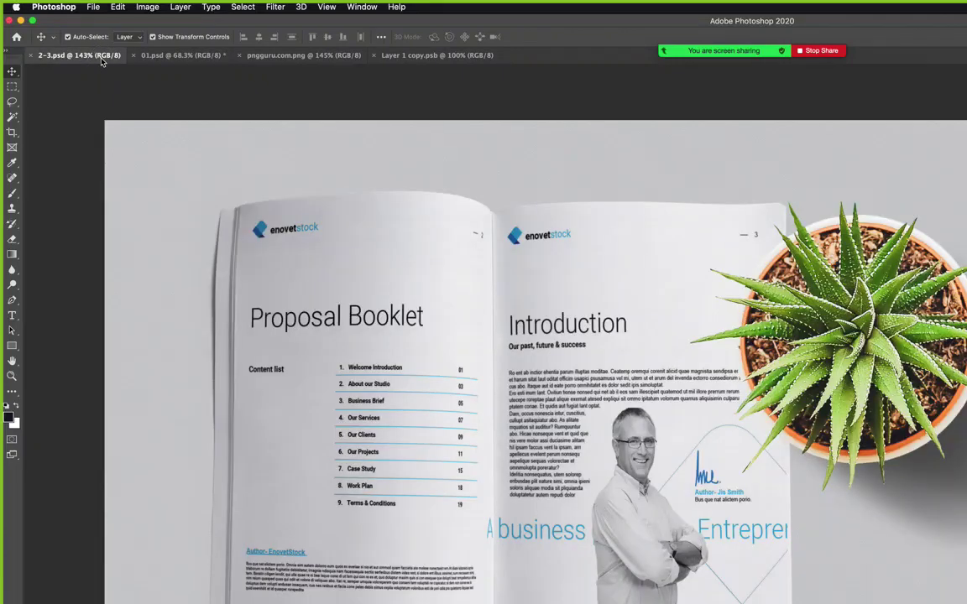
pyautogui.click(177, 55)
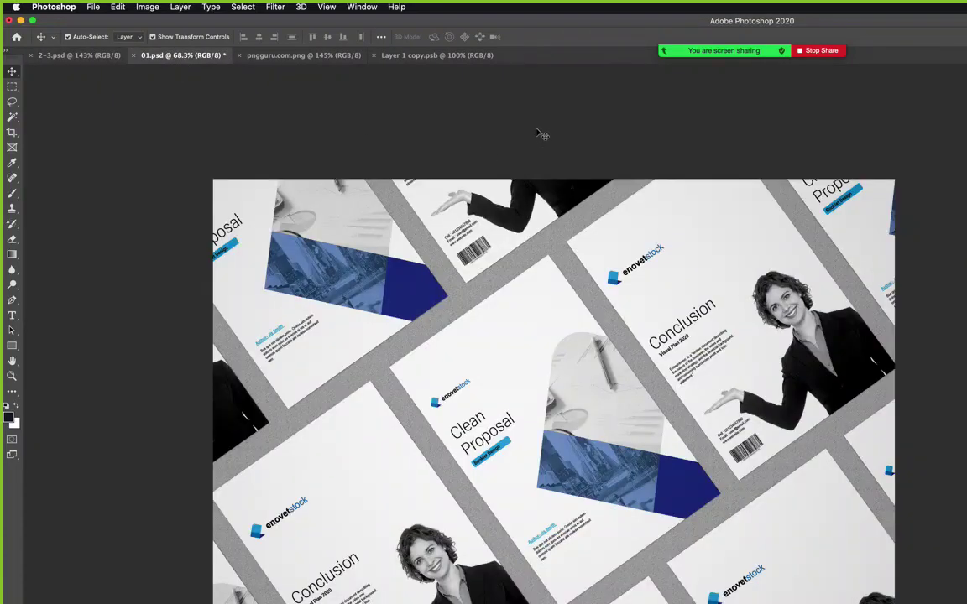
pyautogui.press('z')
pyautogui.moveTo(506, 410)
pyautogui.mouseDown()
pyautogui.moveTo(522, 378)
pyautogui.moveTo(502, 390)
pyautogui.mouseUp()
pyautogui.press('v')
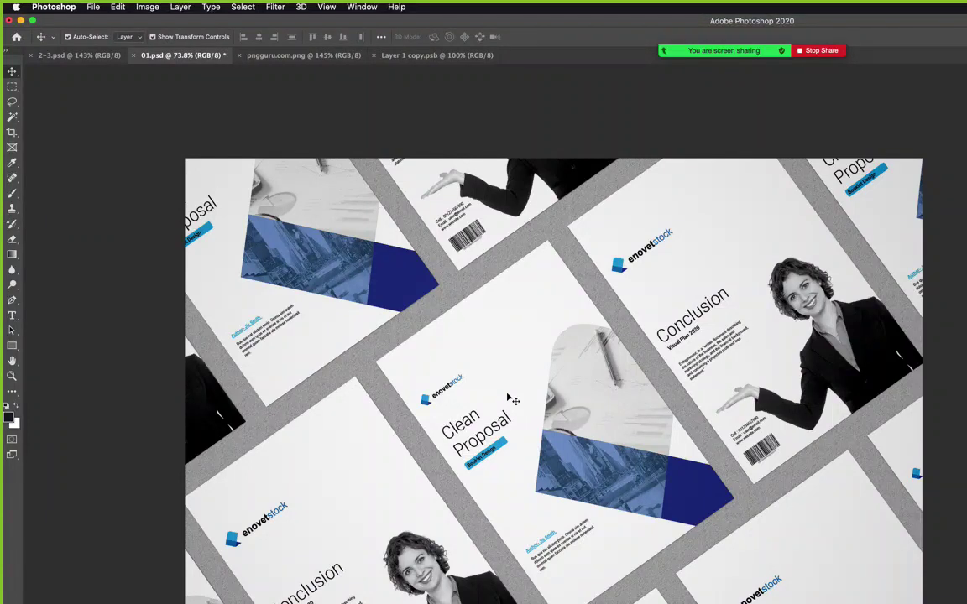
# Save the mockup as 01.psd into Creative Cloud Files > Brochure Preview PSD.
pyautogui.press('c')
pyautogui.press('v')
pyautogui.press('super+shift+s')
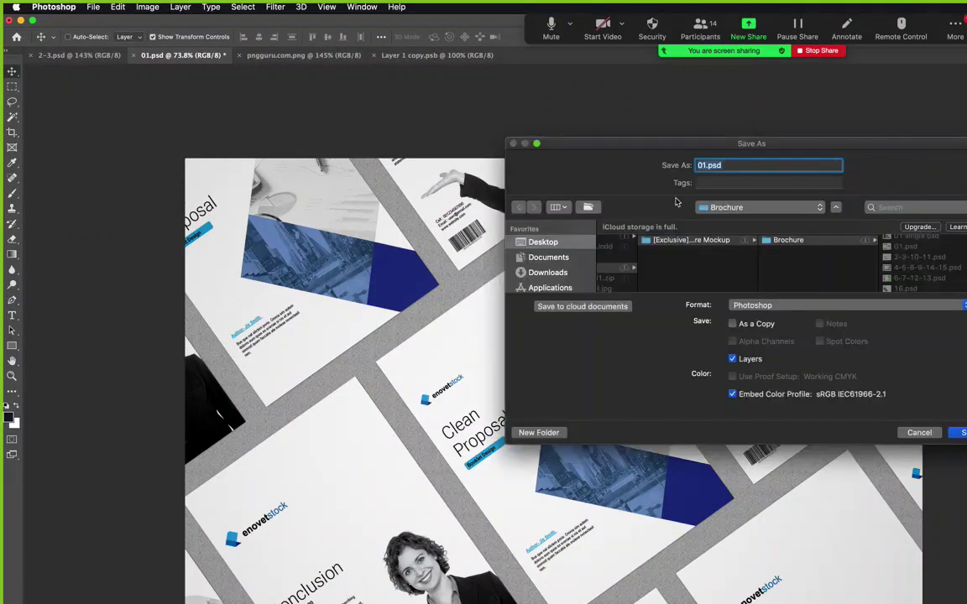
pyautogui.scroll(-2, 550, 273)
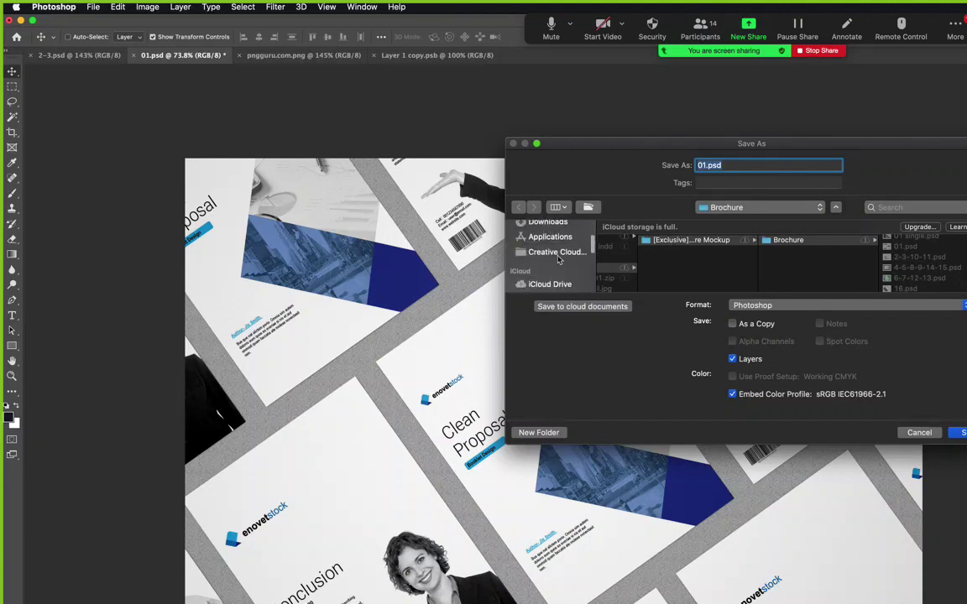
pyautogui.click(555, 251)
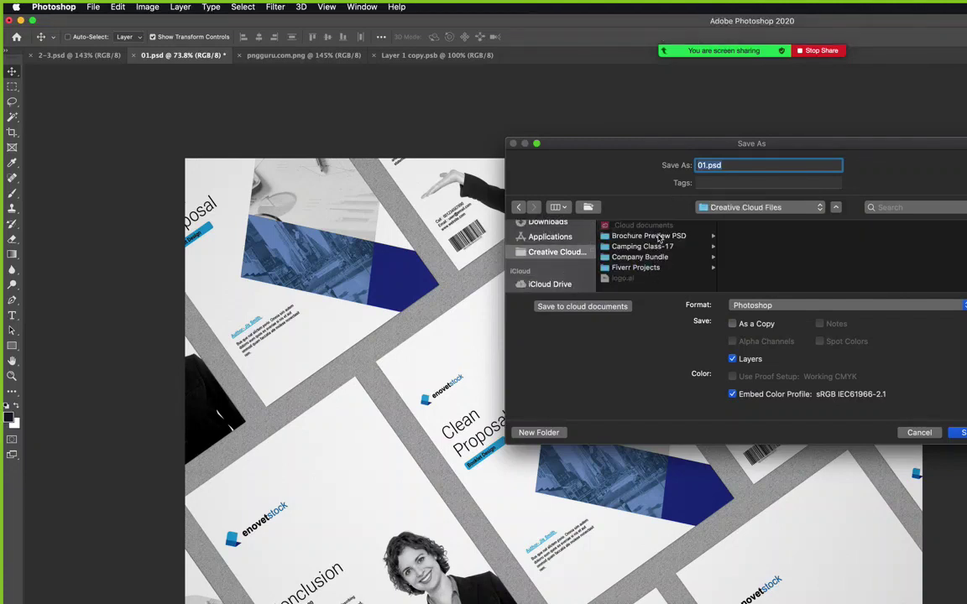
pyautogui.click(648, 235)
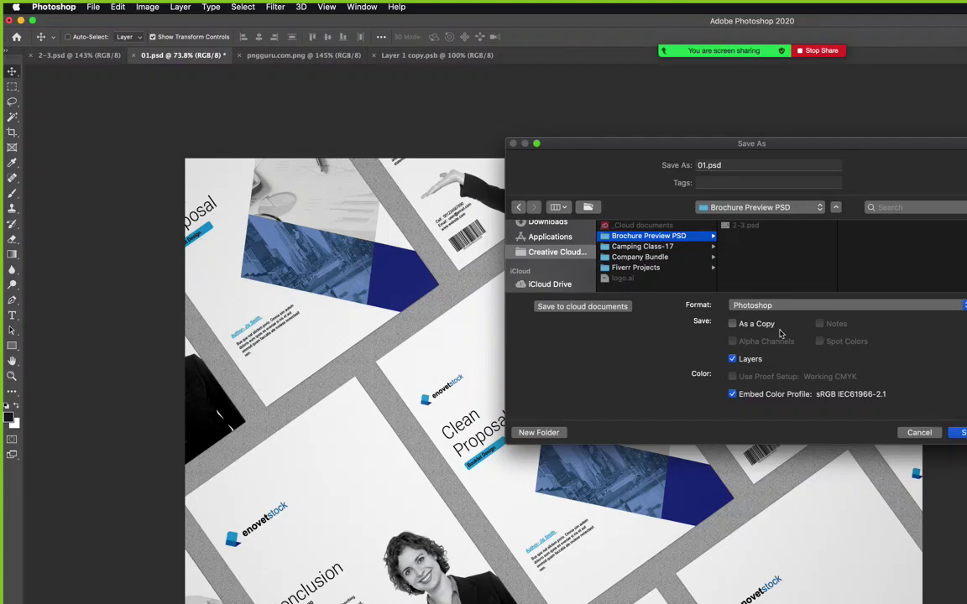
pyautogui.click(959, 432)
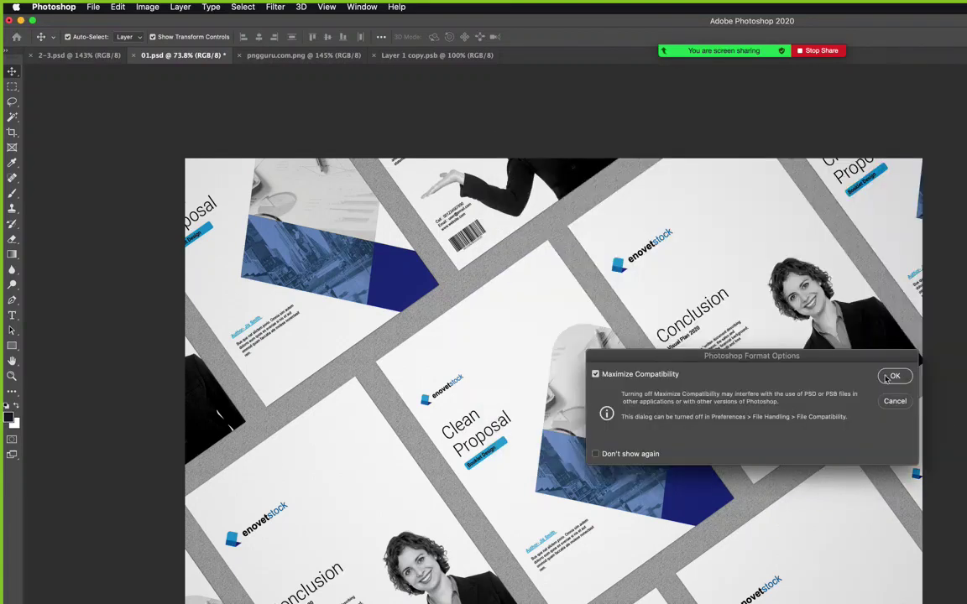
pyautogui.click(892, 377)
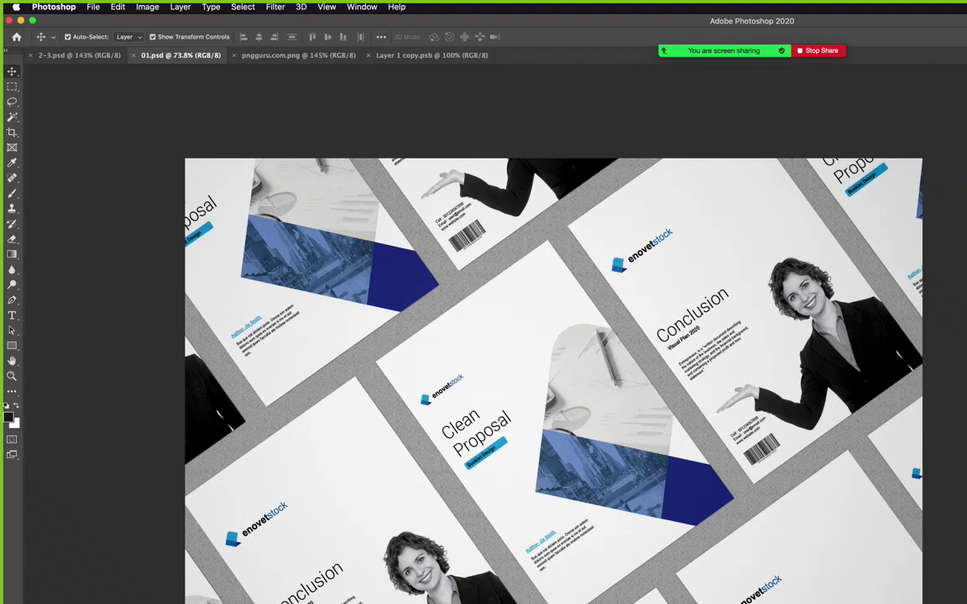
pyautogui.press('super+Tab')
# Quick Look through the 4-5-8-9-14-15, 2-3-10-11 and 6-7-12-13 mockup files.
pyautogui.click(790, 267)
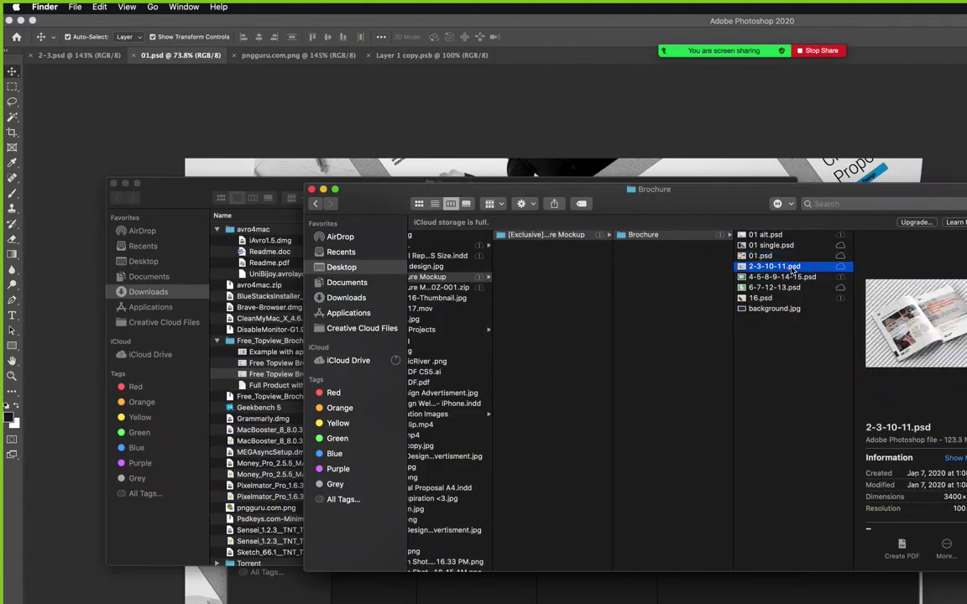
pyautogui.press('Down')
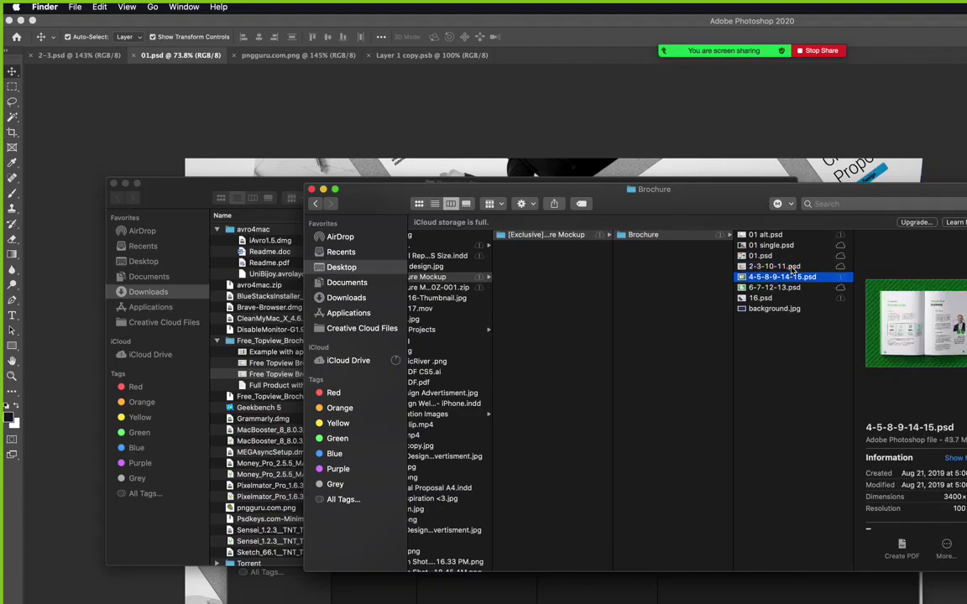
pyautogui.press('space')
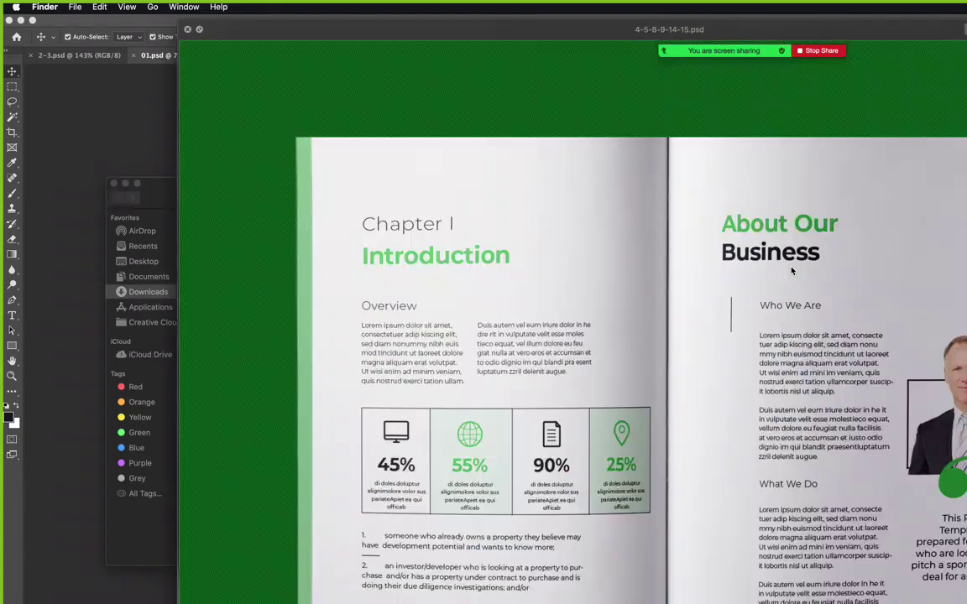
pyautogui.press('Down')
pyautogui.press('Up')
pyautogui.press('Up')
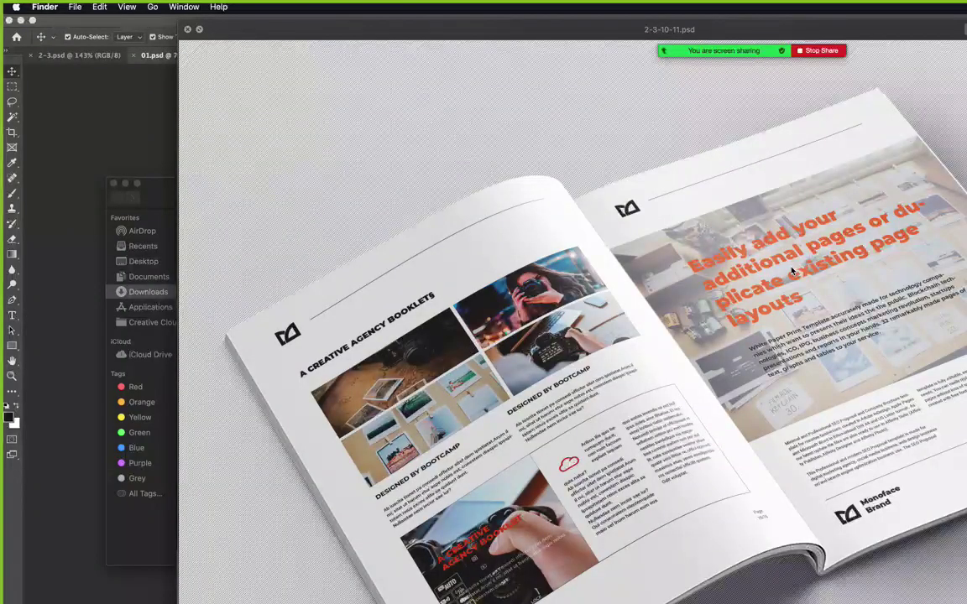
pyautogui.press('Down')
pyautogui.press('Down')
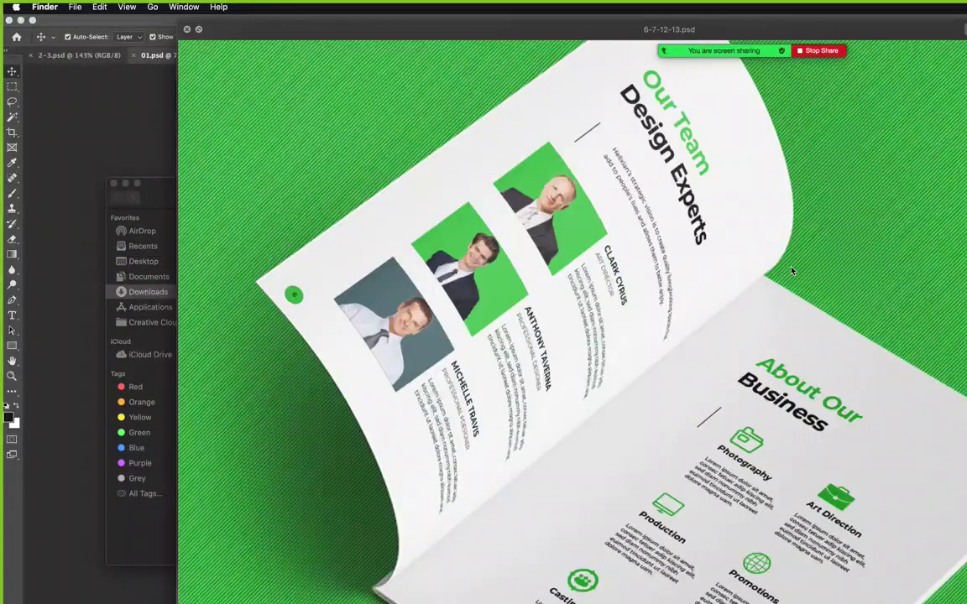
pyautogui.press('space')
pyautogui.press('space')
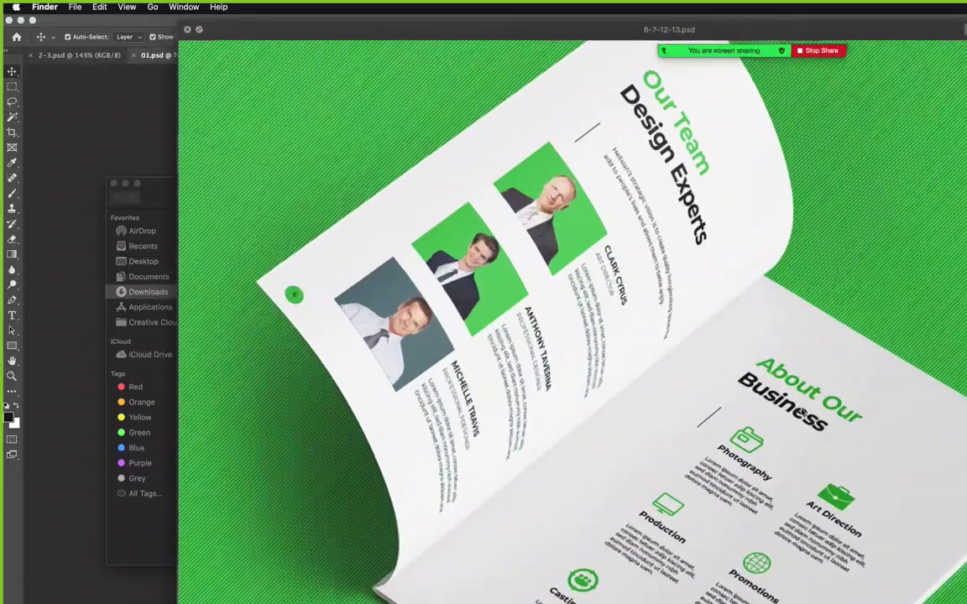
pyautogui.press('space')
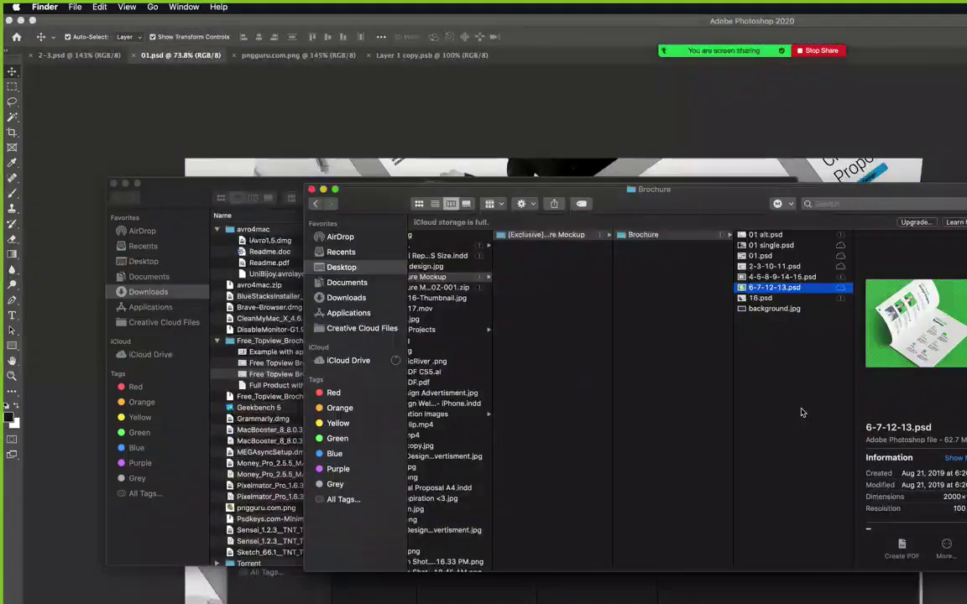
# Preview 2-3-10-11.psd, then drag it onto Photoshop's tab bar to open it.
pyautogui.click(753, 267)
pyautogui.press('space')
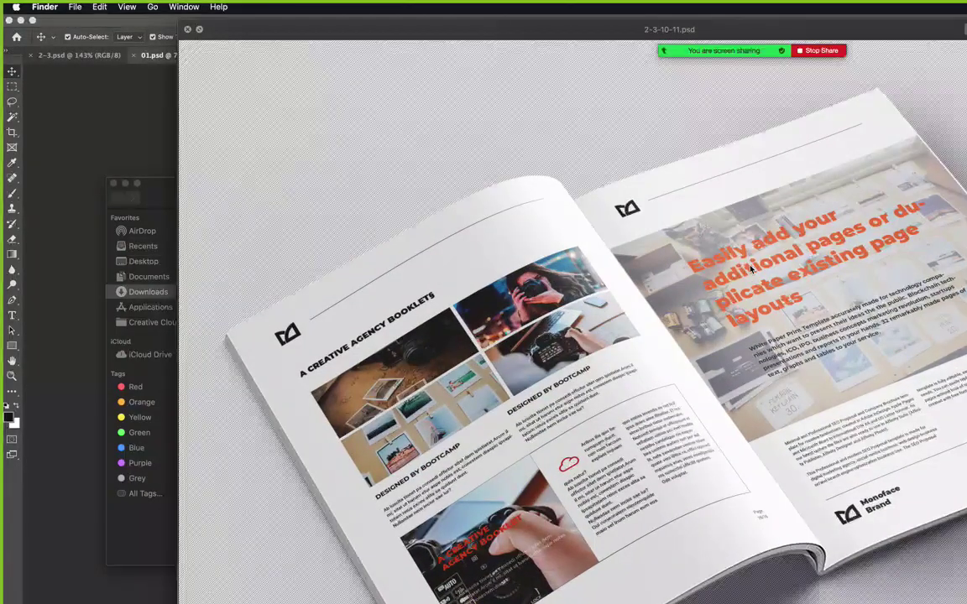
pyautogui.press('space')
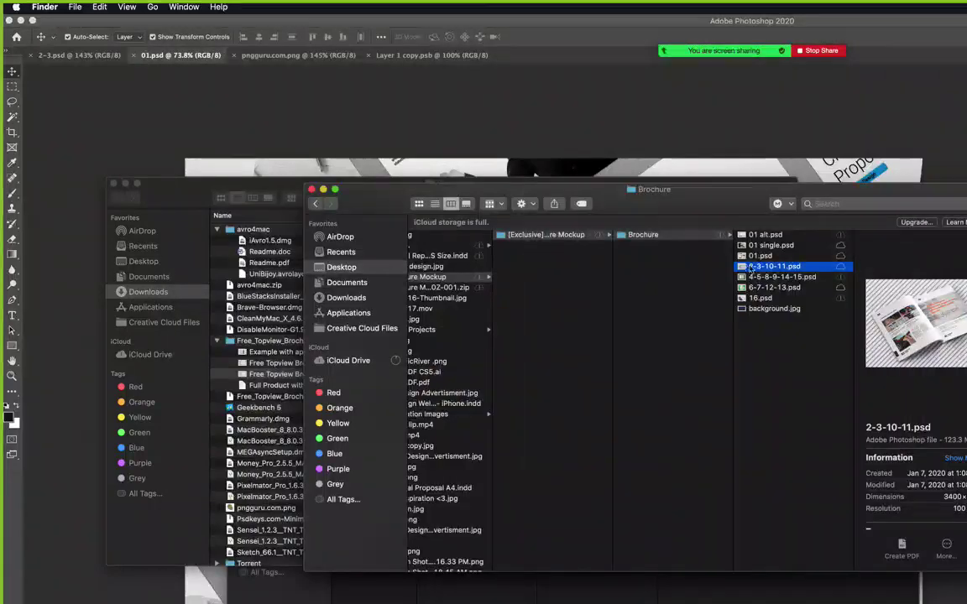
pyautogui.moveTo(753, 267); pyautogui.dragTo(587, 54)
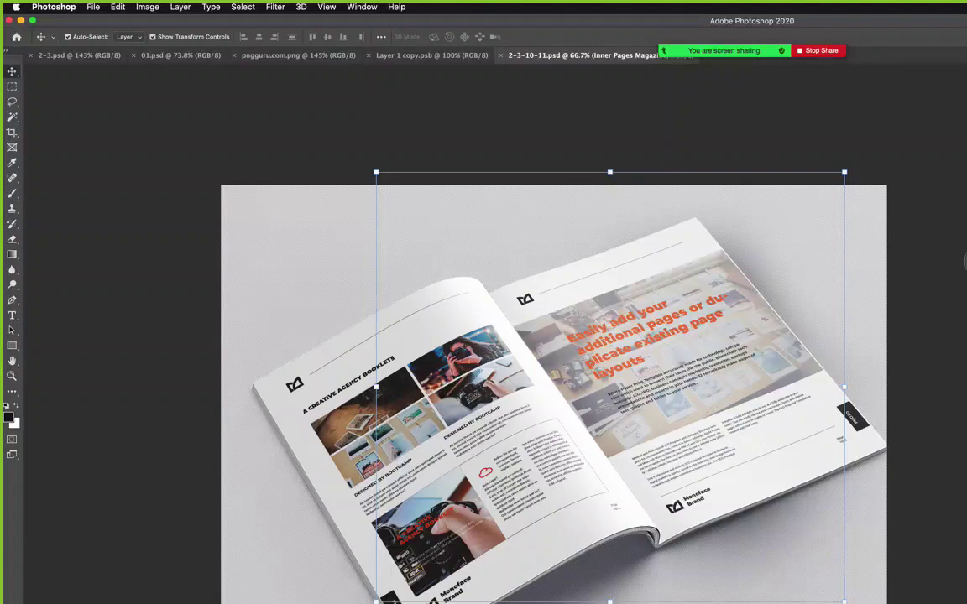
# Zoom in and crop the top of the 2-3-10-11 mockup down onto the booklet pages.
pyautogui.press('z')
pyautogui.click(770, 238)
pyautogui.press('c')
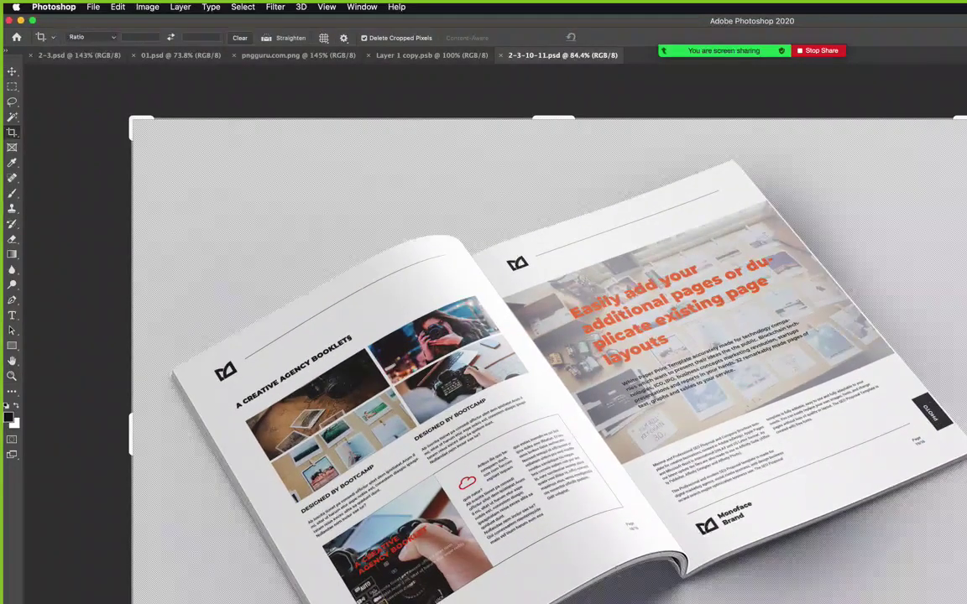
pyautogui.moveTo(554, 118); pyautogui.dragTo(554, 228)
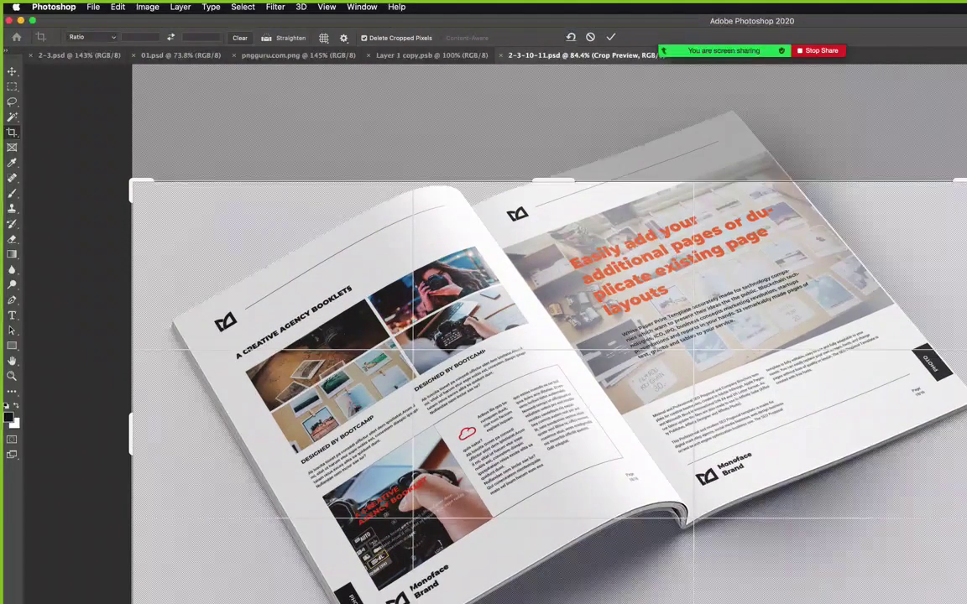
pyautogui.moveTo(547, 183)
pyautogui.mouseDown()
pyautogui.moveTo(546, 261)
pyautogui.moveTo(550, 231)
pyautogui.mouseUp()
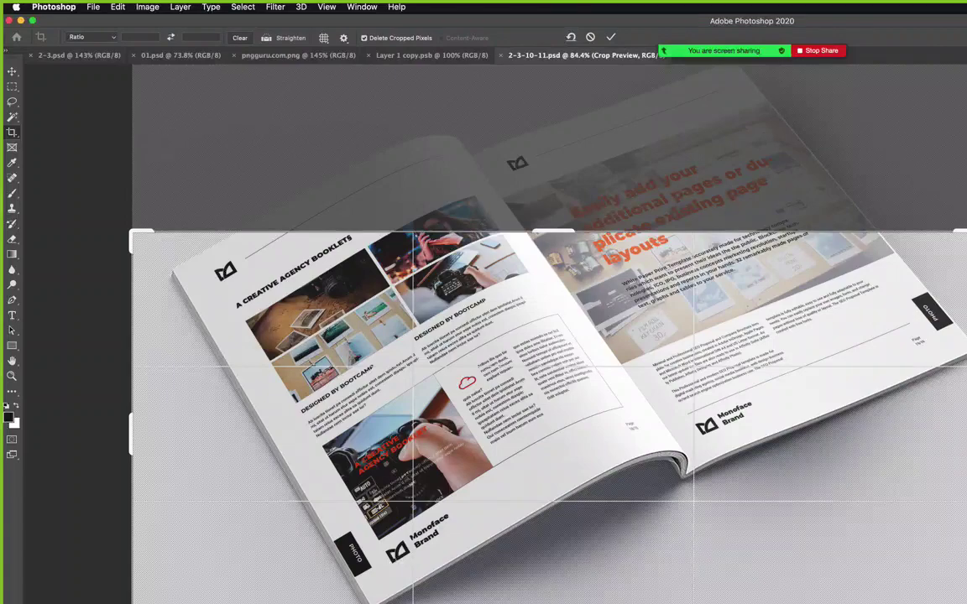
pyautogui.press('Return')
# Select the striped Color Fill 1 layer, compare backgrounds, and delete it to leave plain grey.
pyautogui.press('v')
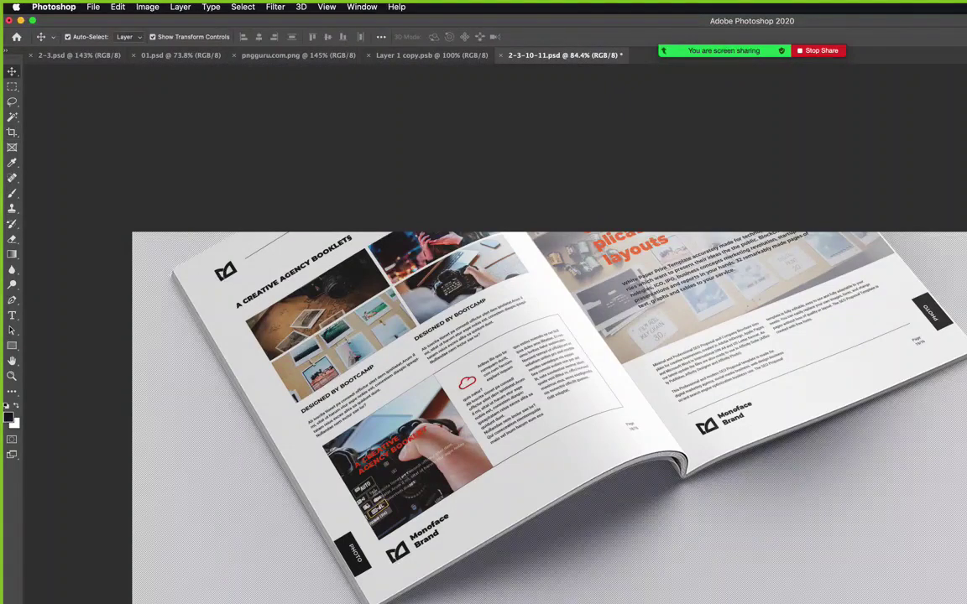
pyautogui.moveTo(721, 598); pyautogui.dragTo(759, 590)
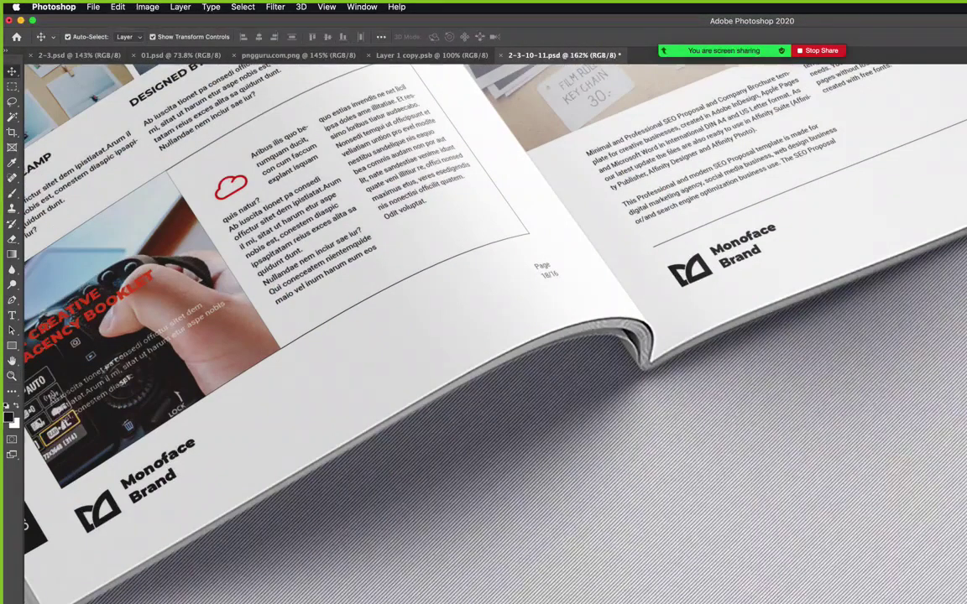
pyautogui.hotkey('alt', ']')
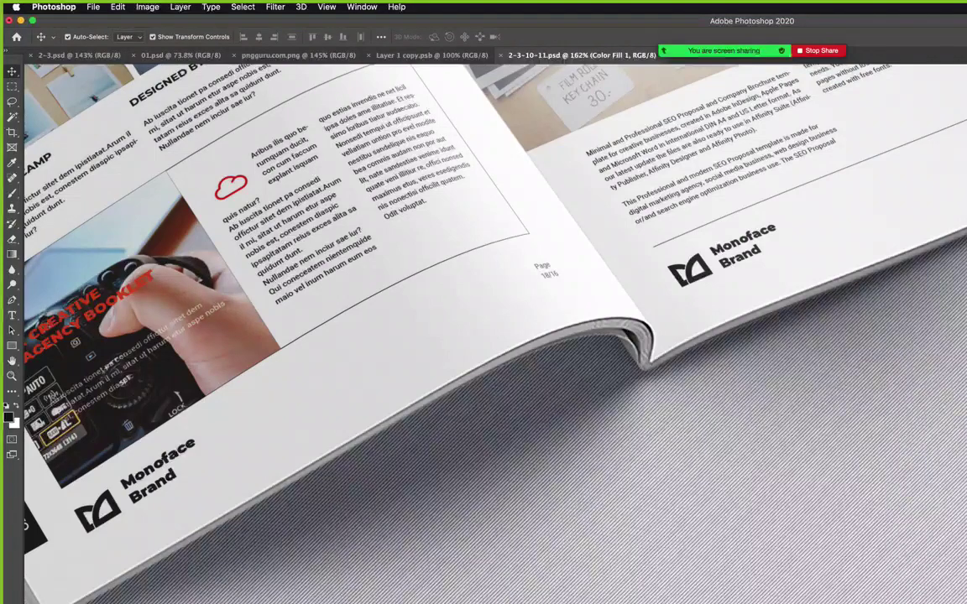
pyautogui.press('super+comma')
pyautogui.press('super+comma')
pyautogui.press('BackSpace')
pyautogui.press('z')
pyautogui.keyDown('alt'); pyautogui.click(789, 561); pyautogui.keyUp('alt')
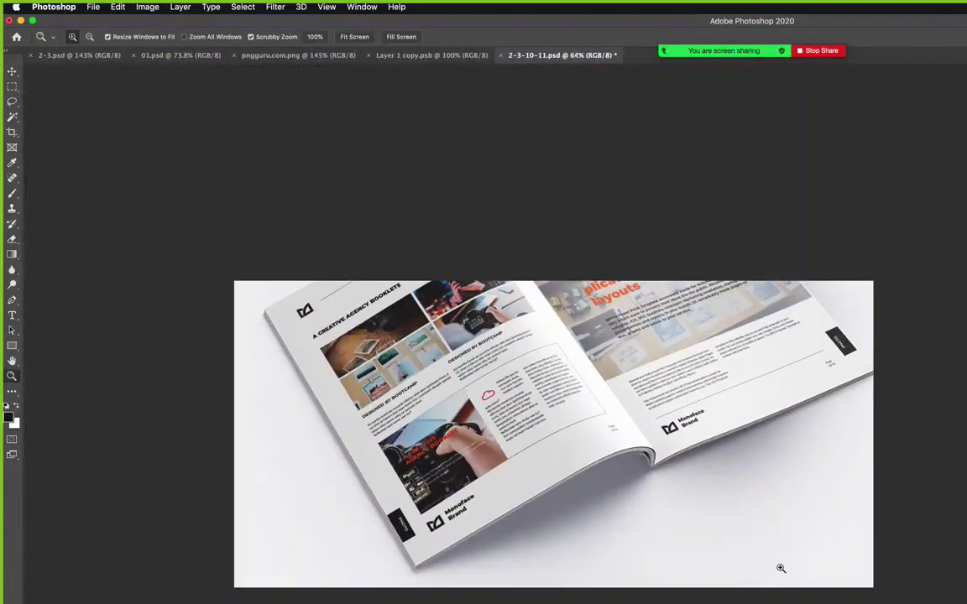
pyautogui.click(610, 449)
# Cycle through the plant, Clean Proposal, 01.psd and 2-3.psd document tabs.
pyautogui.press('v')
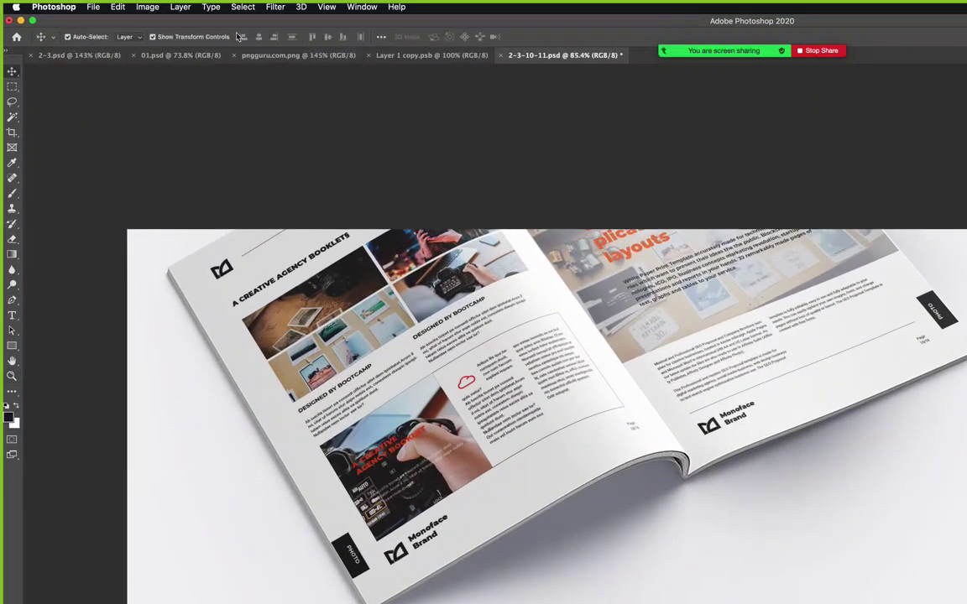
pyautogui.click(278, 56)
pyautogui.click(475, 59)
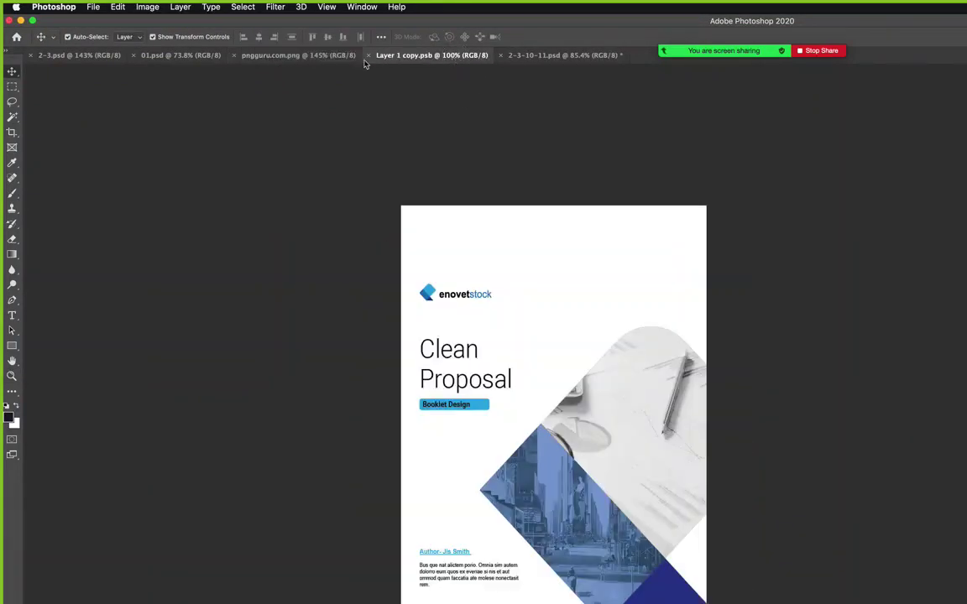
pyautogui.click(192, 59)
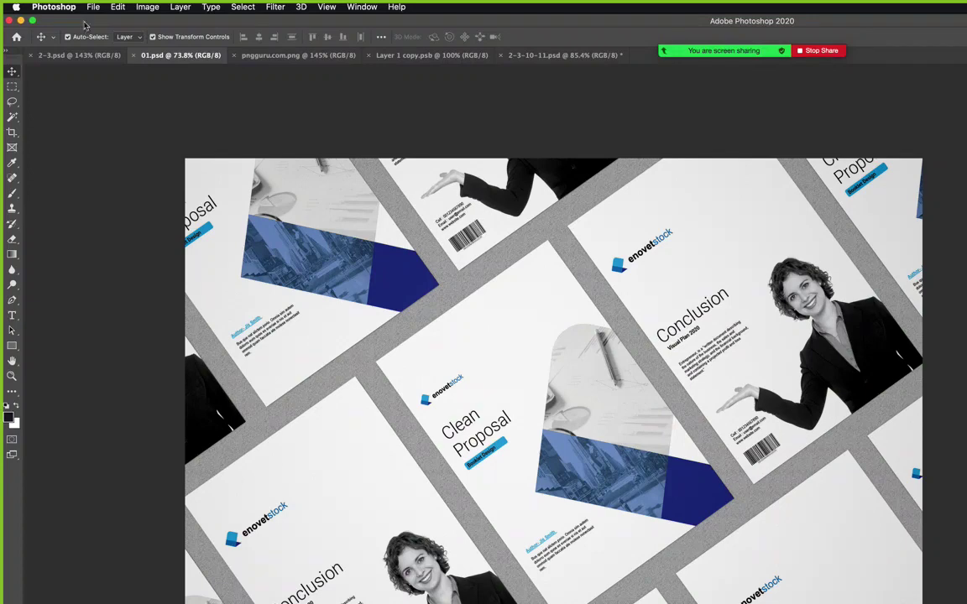
pyautogui.click(79, 55)
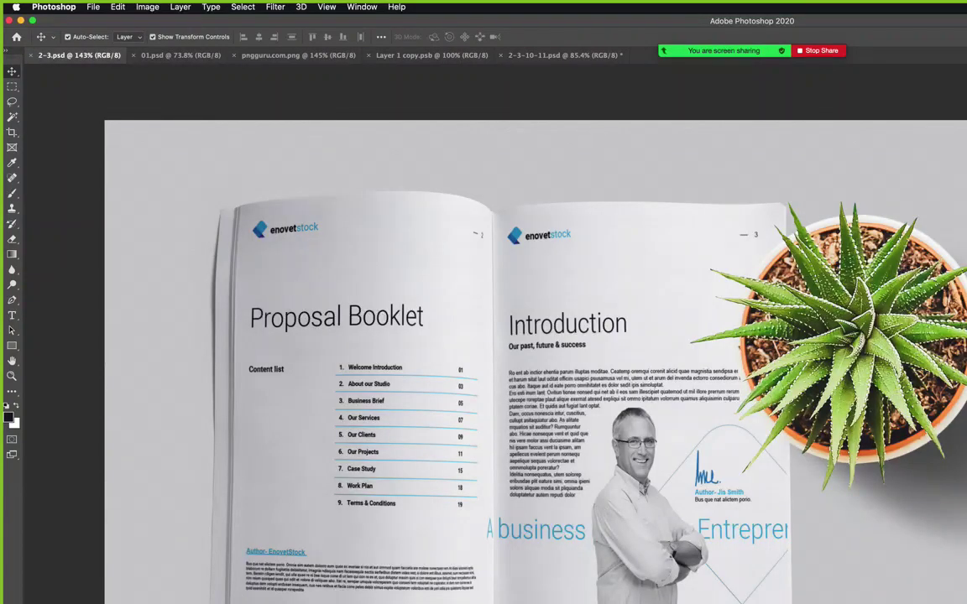
# Try clearing the booklet image layer, then undo to restore it.
pyautogui.hotkey('alt', '[')
pyautogui.hotkey('alt', '[')
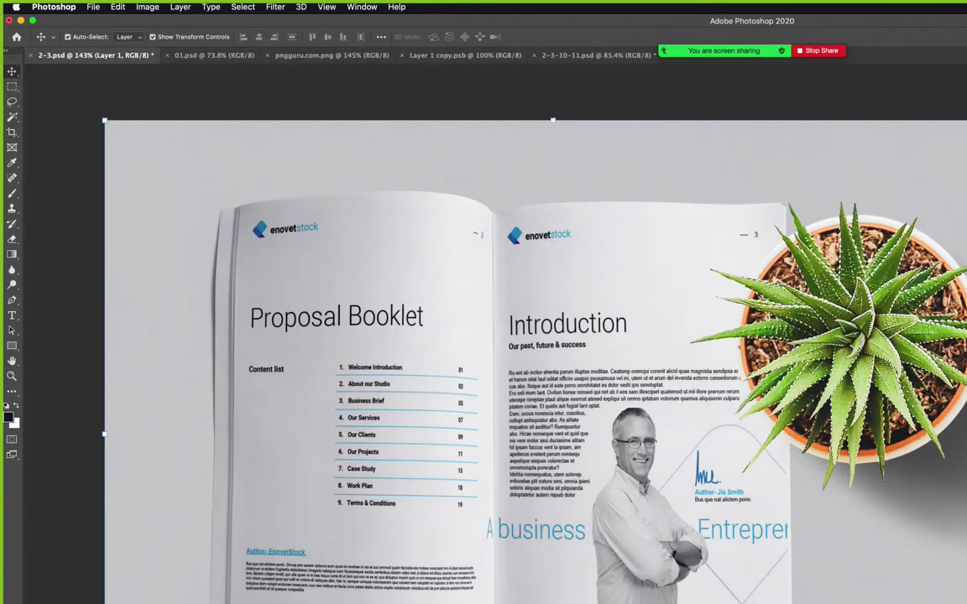
pyautogui.press('Delete')
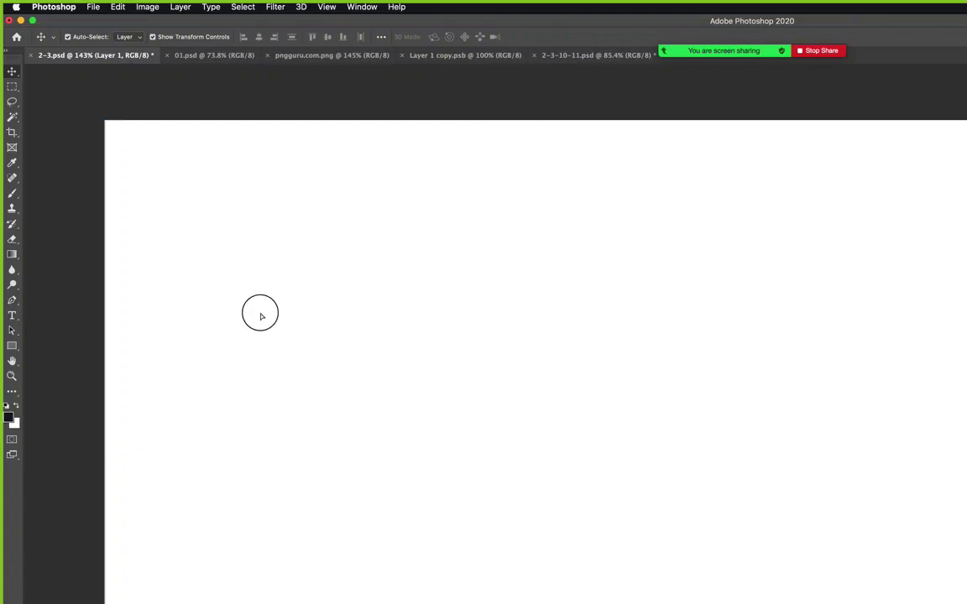
pyautogui.press('super+z')
# Paste the copied page into 2-3-10-11.psd and nudge it up over the booklet.
pyautogui.click(348, 54)
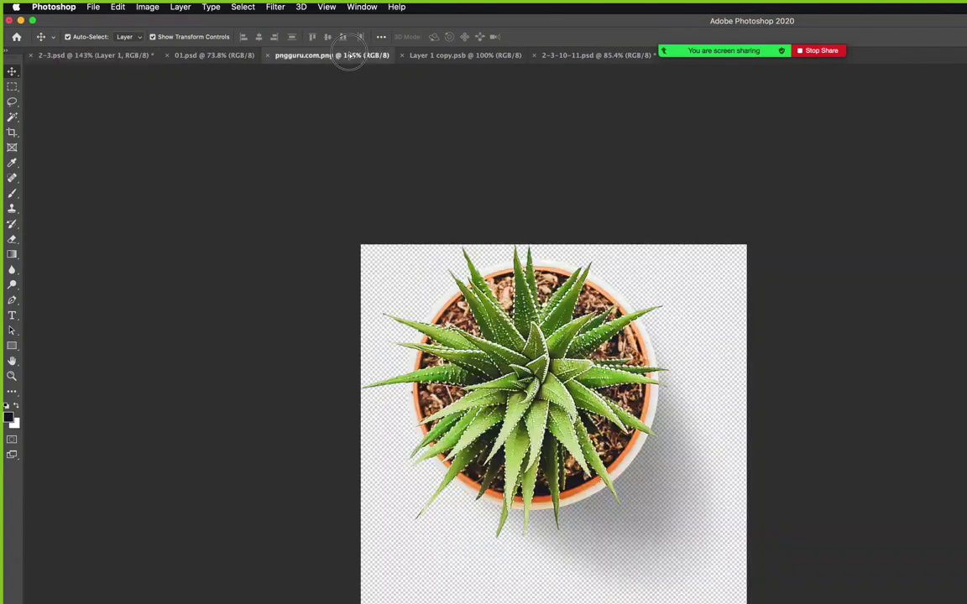
pyautogui.click(581, 55)
pyautogui.press('super+v')
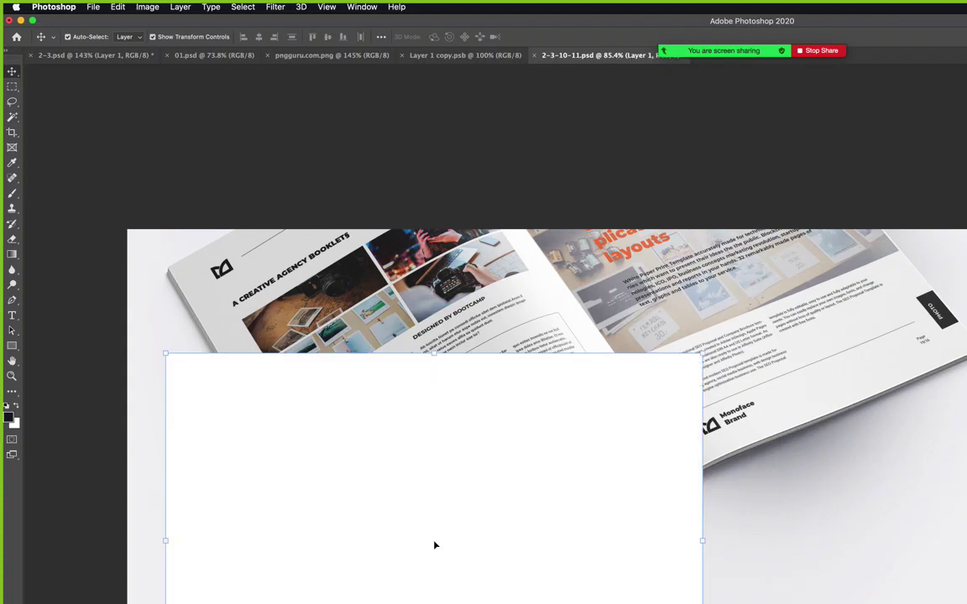
pyautogui.moveTo(434, 516); pyautogui.dragTo(430, 487)
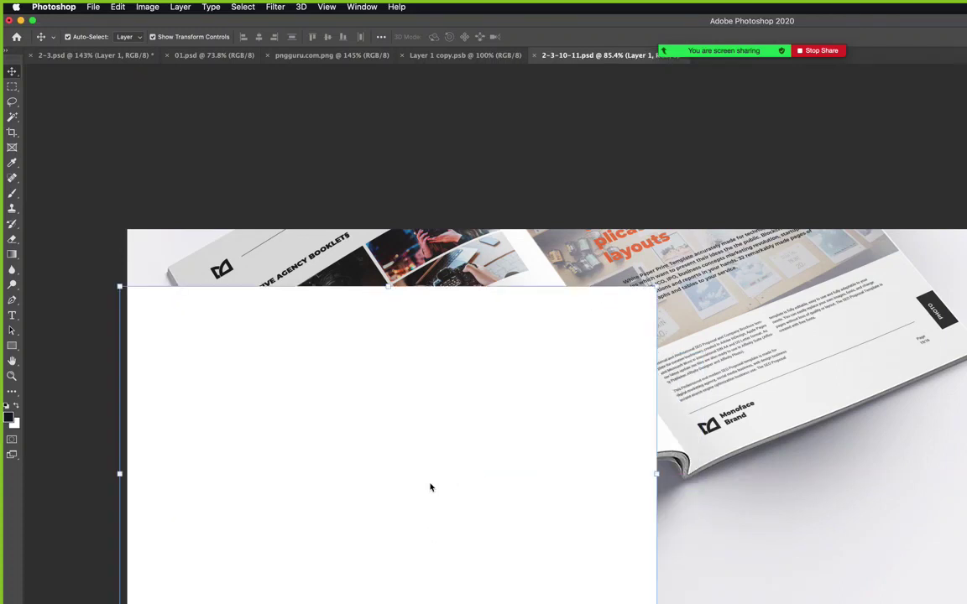
# Cancel a Lightness -59 tint, delete the white layer, and go to 2-3.psd.
pyautogui.press('super+u')
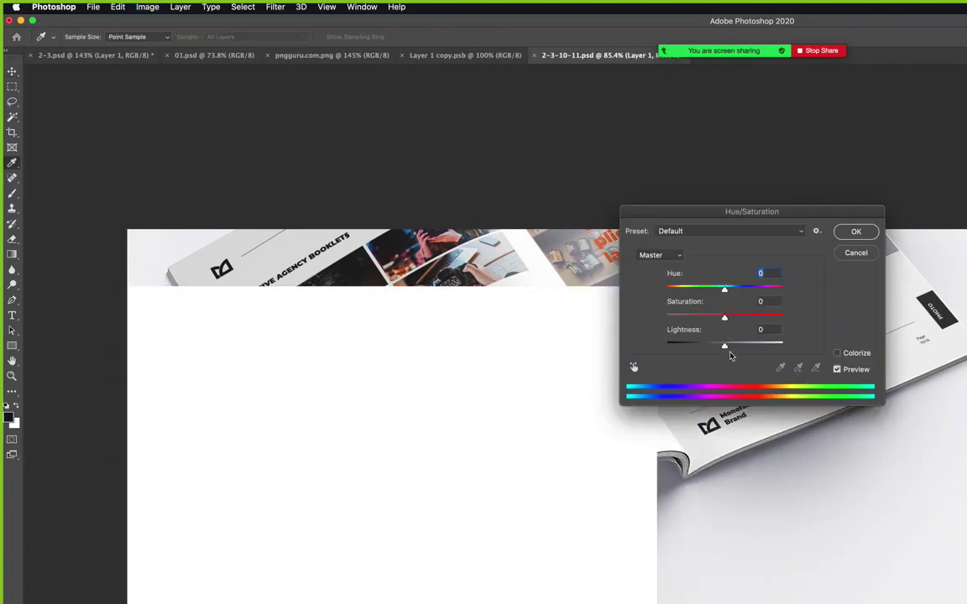
pyautogui.moveTo(725, 345); pyautogui.dragTo(691, 349)
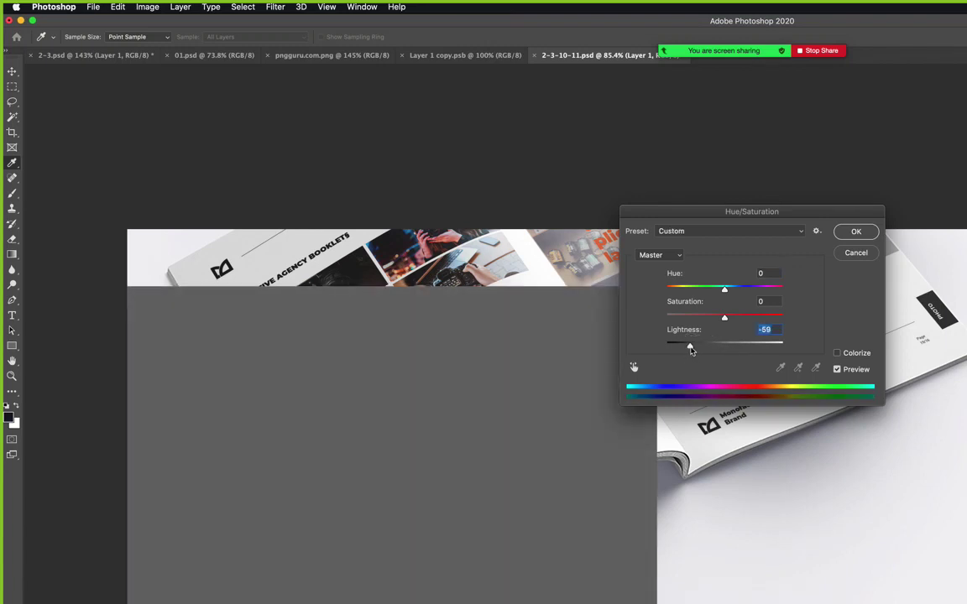
pyautogui.press('Escape')
pyautogui.press('BackSpace')
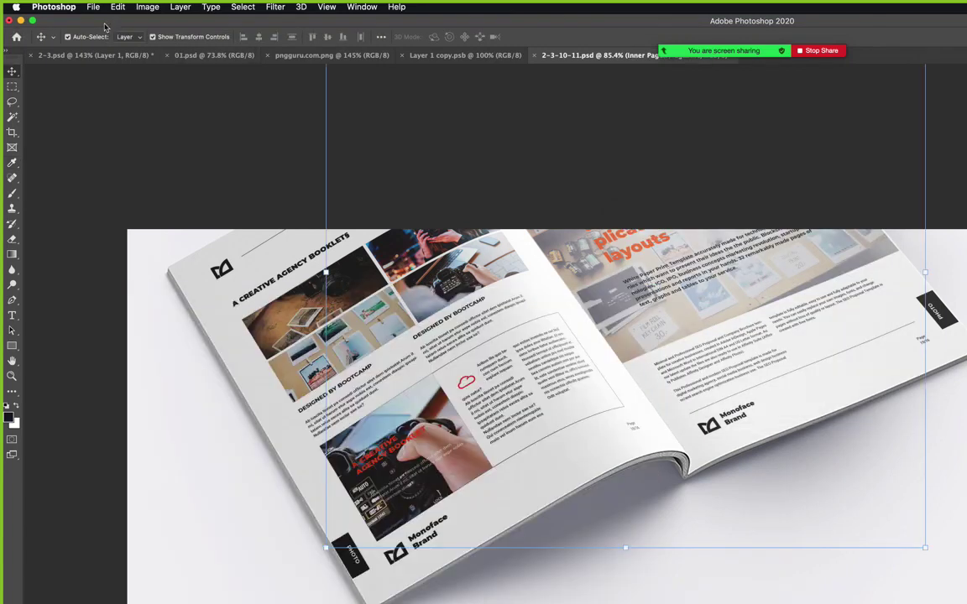
pyautogui.click(99, 55)
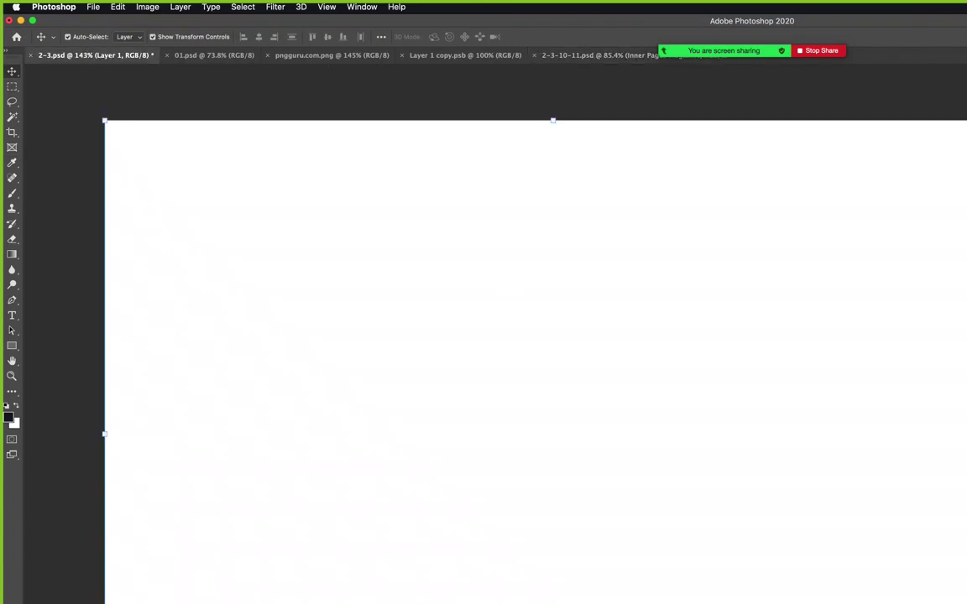
# Undo, deselect the layer, and zoom out to see the whole 2-3.psd mockup.
pyautogui.press('super+z')
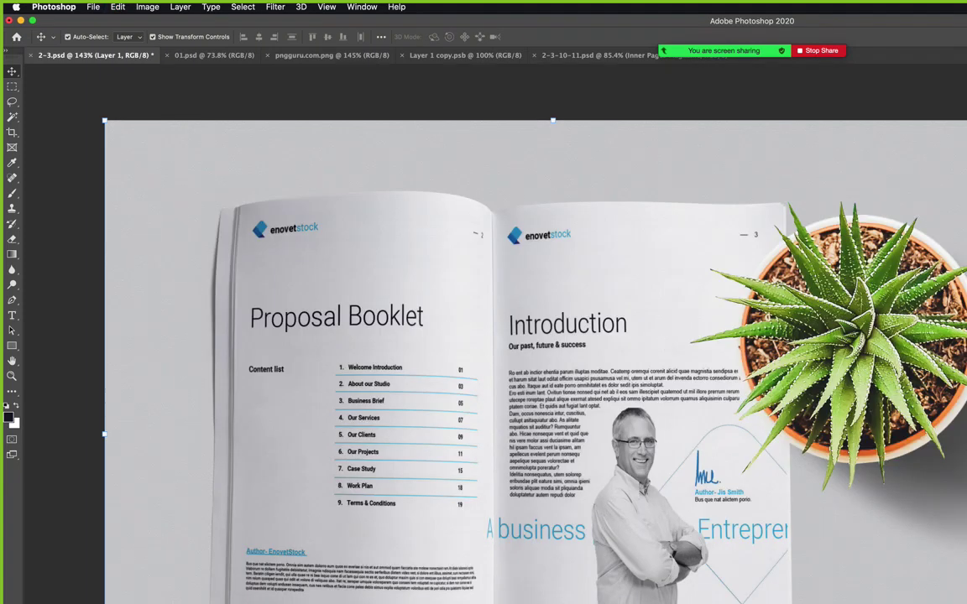
pyautogui.click(339, 117)
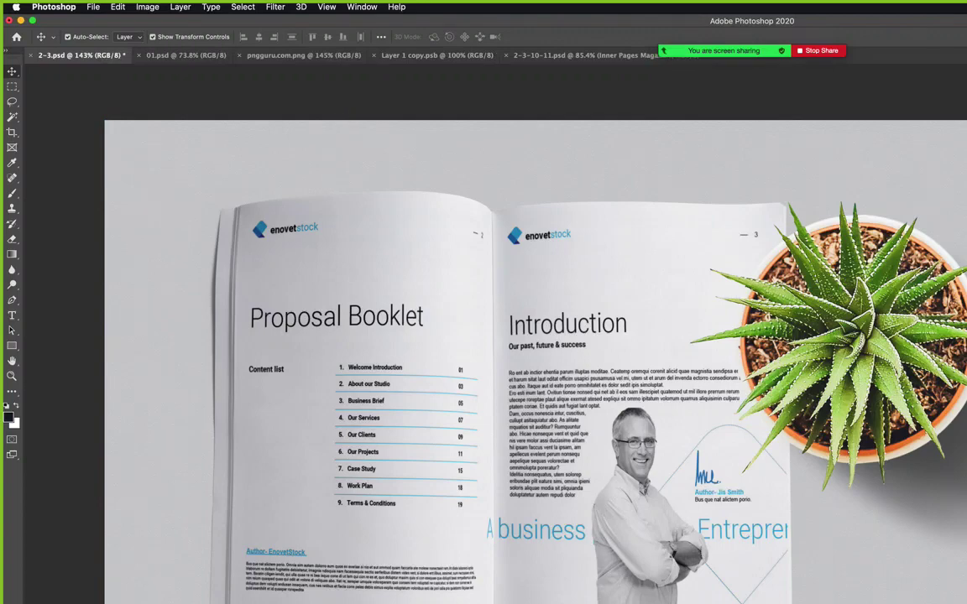
pyautogui.press('z')
pyautogui.moveTo(655, 588); pyautogui.dragTo(655, 588)
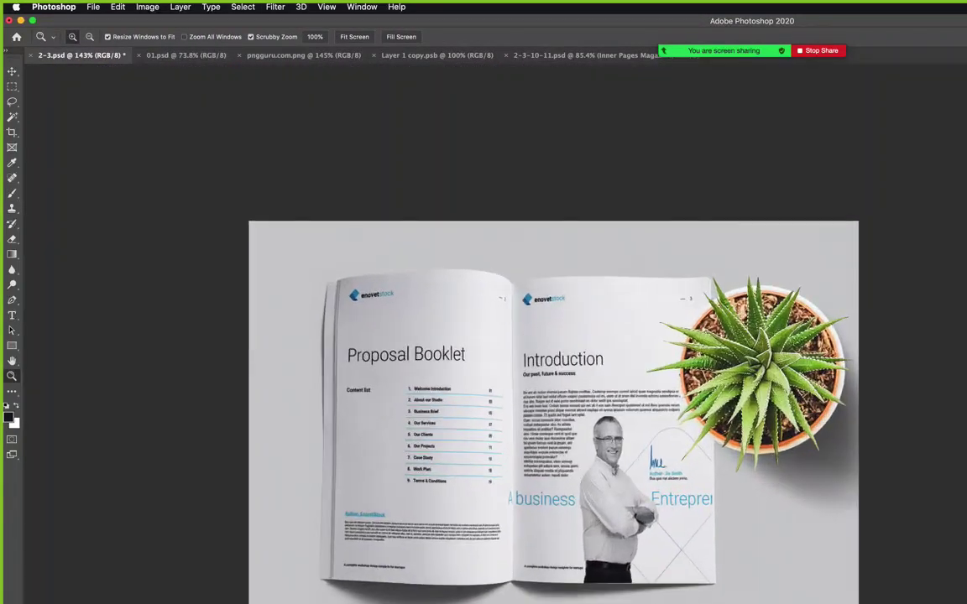
pyautogui.press('v')
# Step from Shadow down to grey Layer 0, isolate it, and drag it into 2-3-10-11.
pyautogui.click(820, 601)
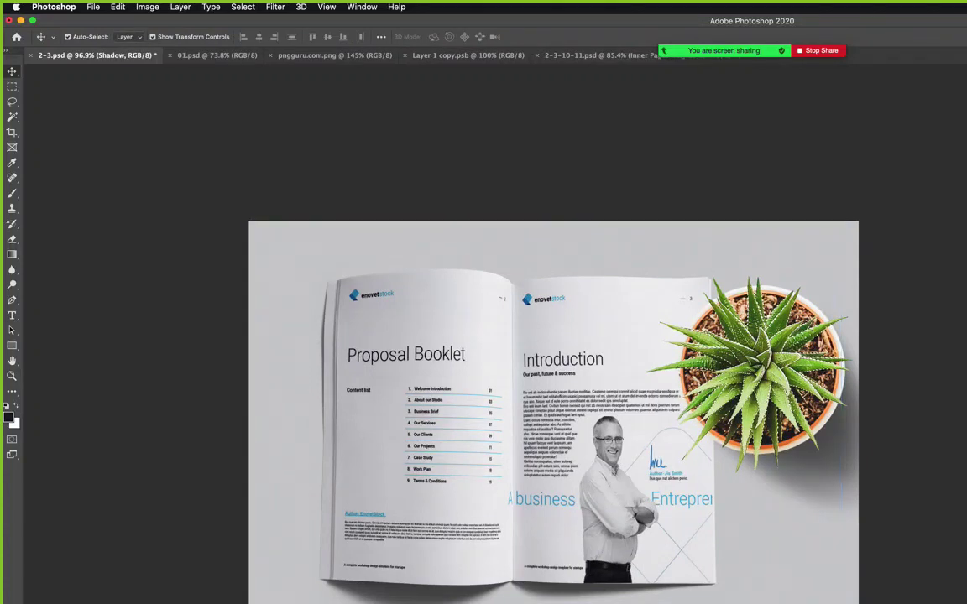
pyautogui.hotkey('alt', ']')
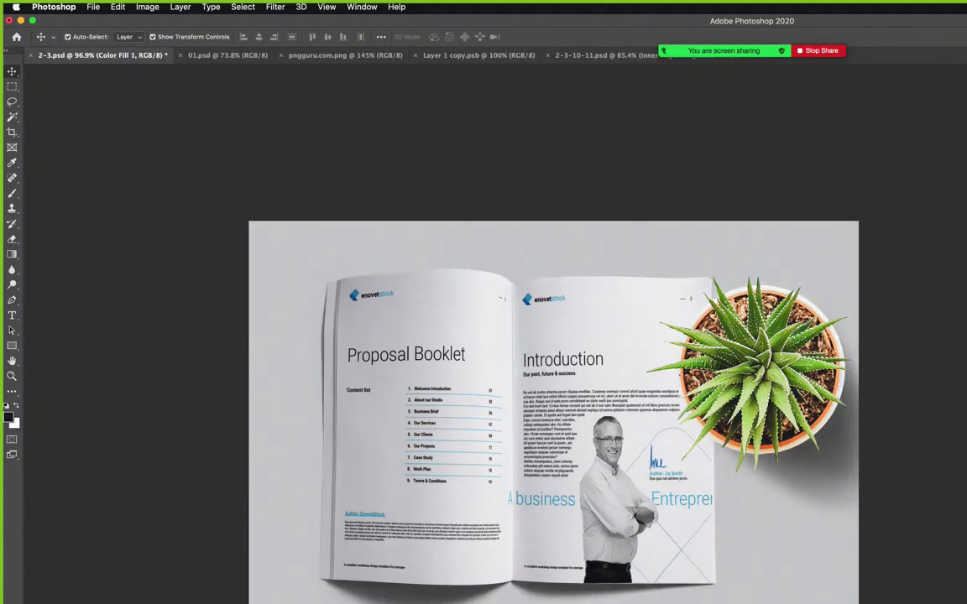
pyautogui.hotkey('alt', ']')
pyautogui.hotkey('alt', ']')
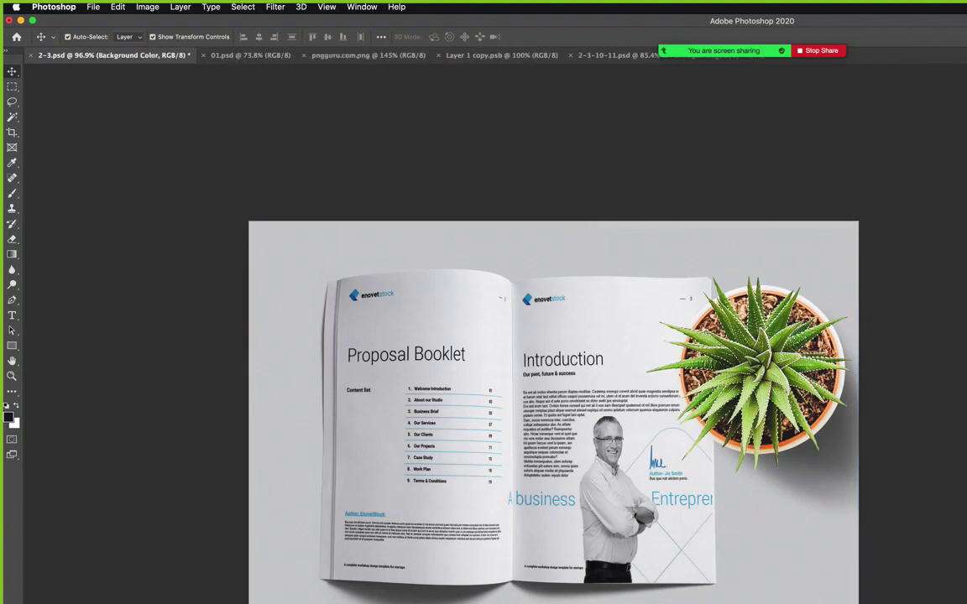
pyautogui.hotkey('alt', ']')
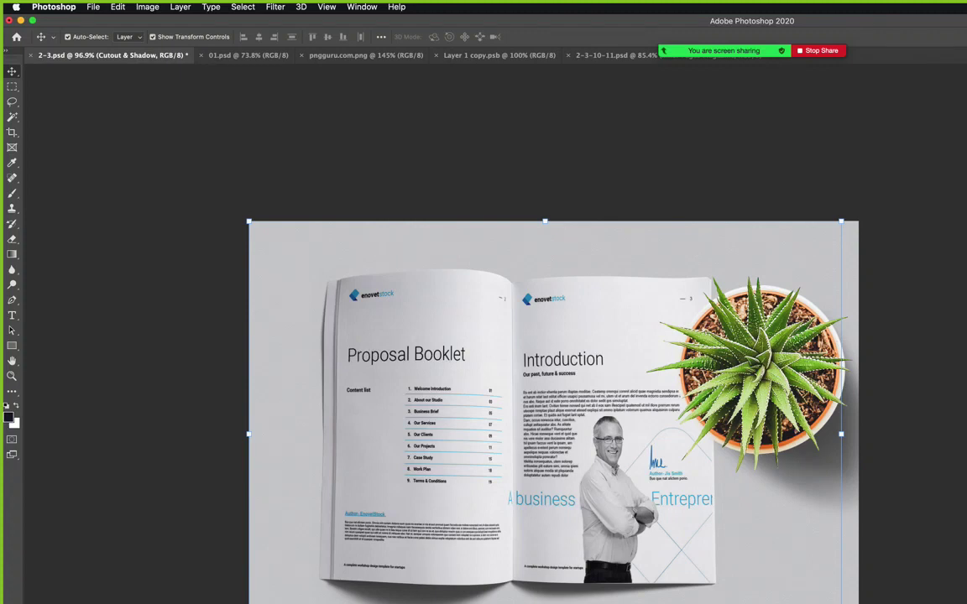
pyautogui.hotkey('alt', ']')
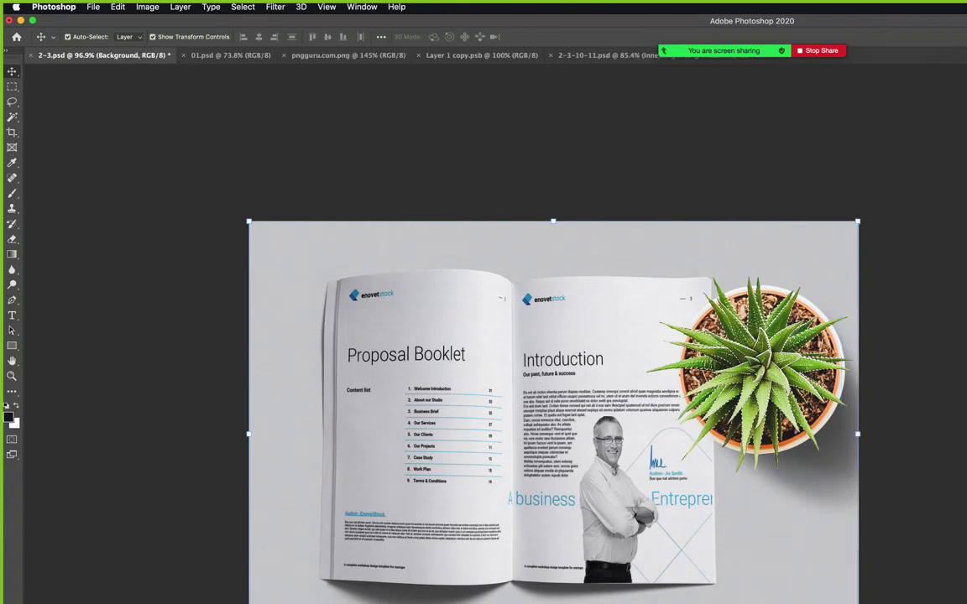
pyautogui.hotkey('alt', ']')
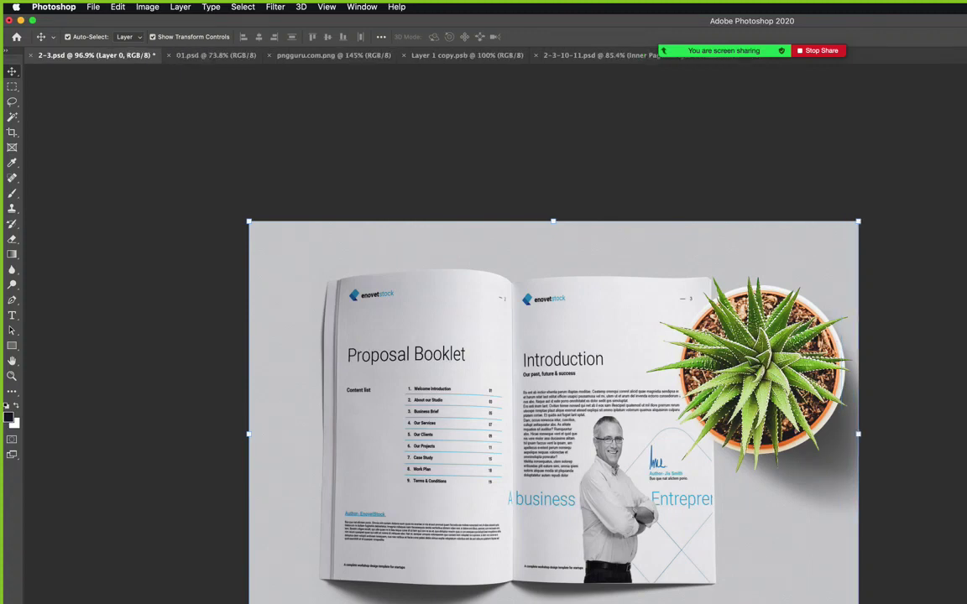
pyautogui.press('super+shift+bracketright')
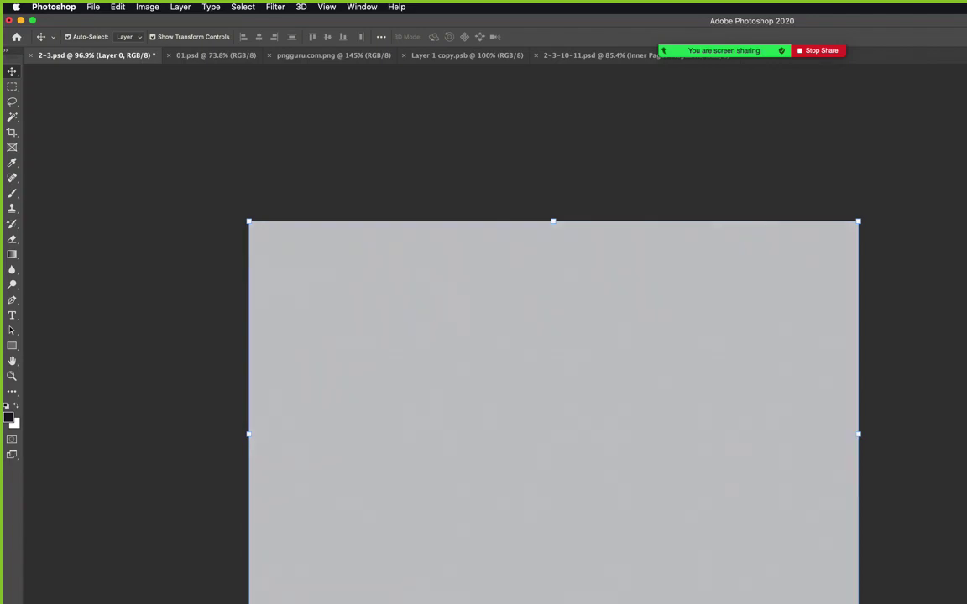
pyautogui.moveTo(381, 498)
pyautogui.mouseDown()
pyautogui.moveTo(402, 88)
pyautogui.moveTo(552, 56)
pyautogui.moveTo(525, 311)
pyautogui.moveTo(464, 483)
pyautogui.moveTo(470, 498)
pyautogui.moveTo(464, 516)
pyautogui.moveTo(399, 500)
pyautogui.mouseUp()
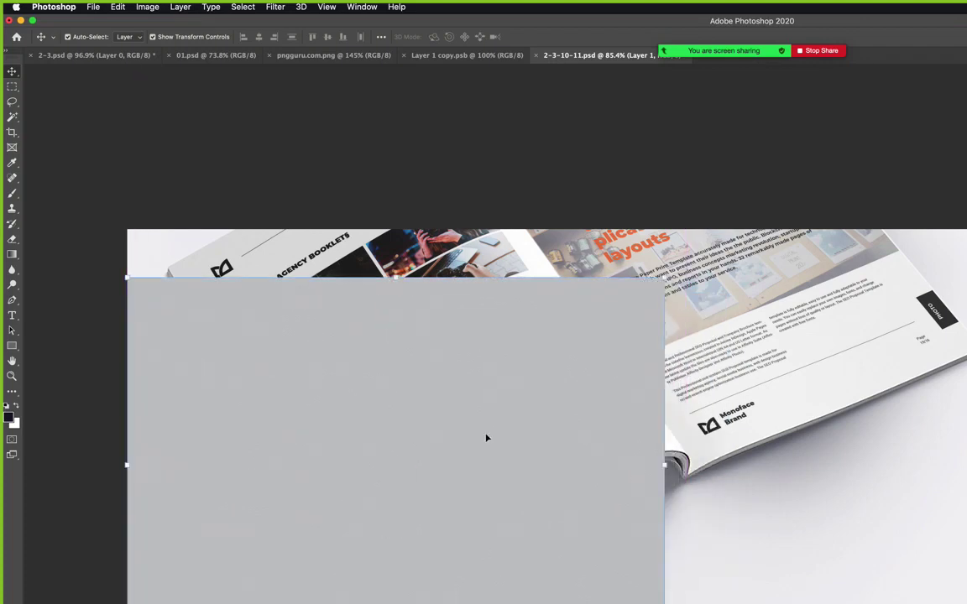
# Scale the grey layer past the canvas edges and put it behind the book.
pyautogui.hotkey('ctrl', 't')
pyautogui.moveTo(663, 278); pyautogui.dragTo(966, 226)
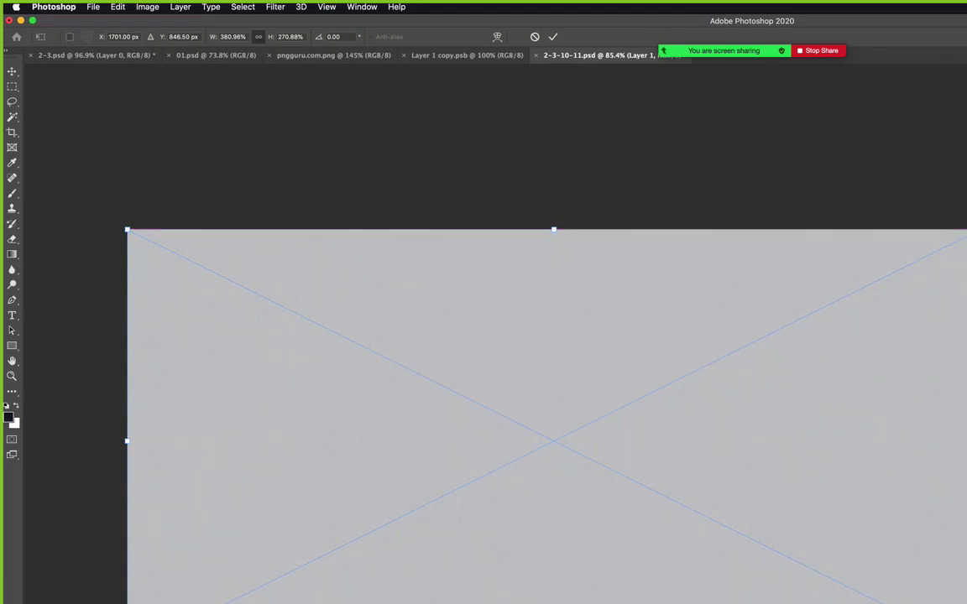
pyautogui.press('Return')
pyautogui.hotkey('ctrl', 'alt', 'g')
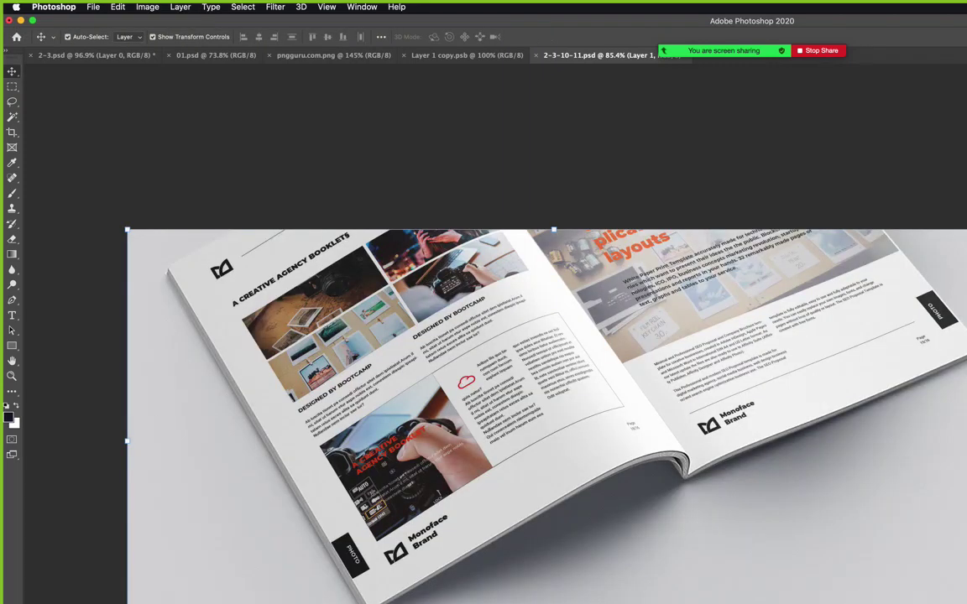
# Check the lower right spread, return to 100%, and select the right page layer.
pyautogui.press('z')
pyautogui.moveTo(638, 516); pyautogui.dragTo(675, 524)
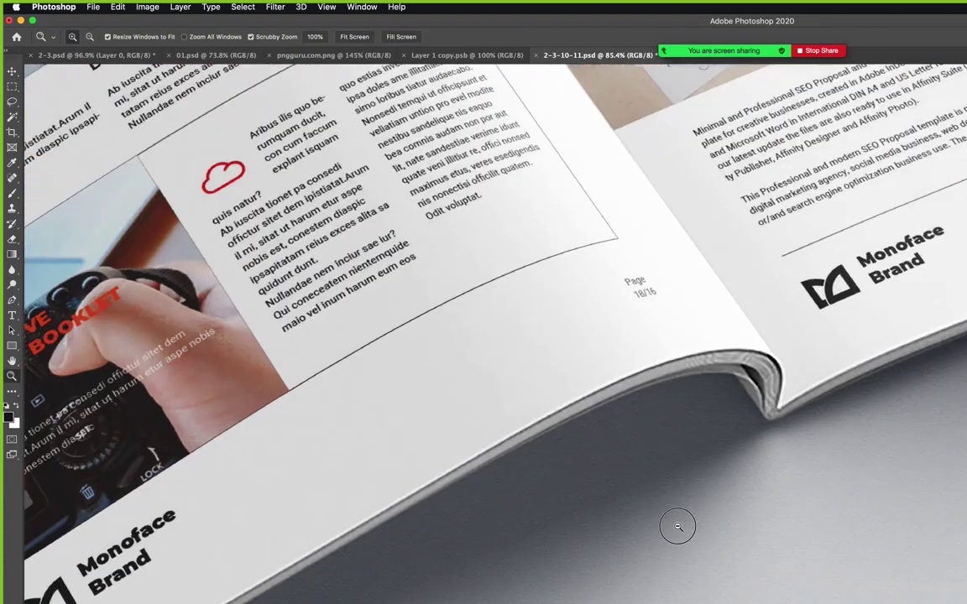
pyautogui.hotkey('ctrl', '1')
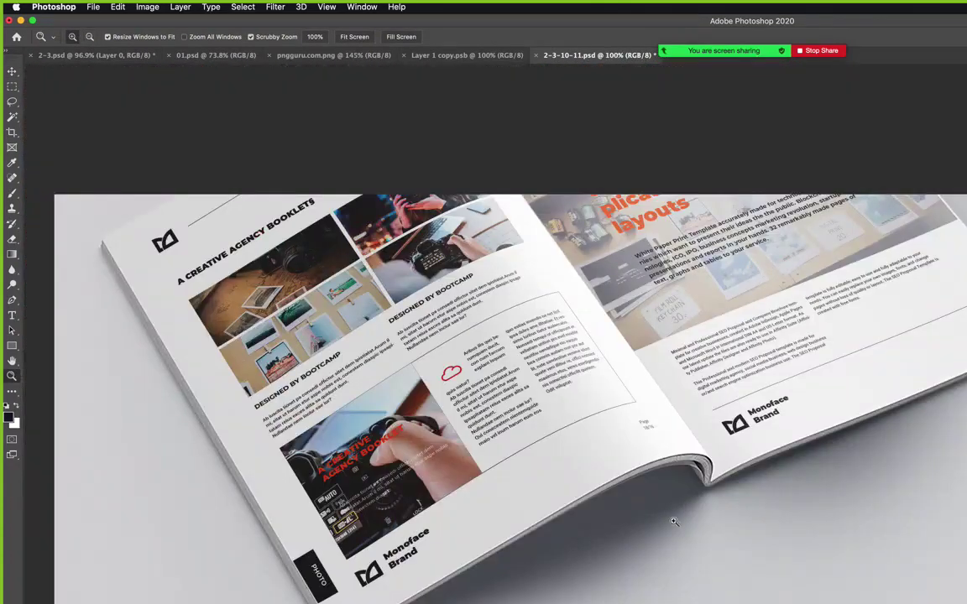
pyautogui.press('v')
pyautogui.press('Tab')
pyautogui.press('Tab')
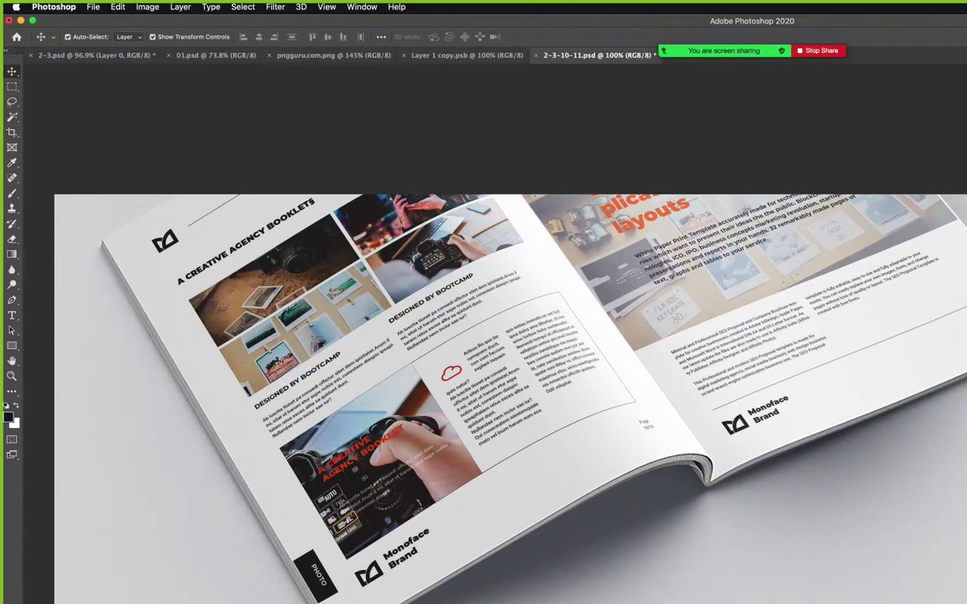
pyautogui.click(957, 336)
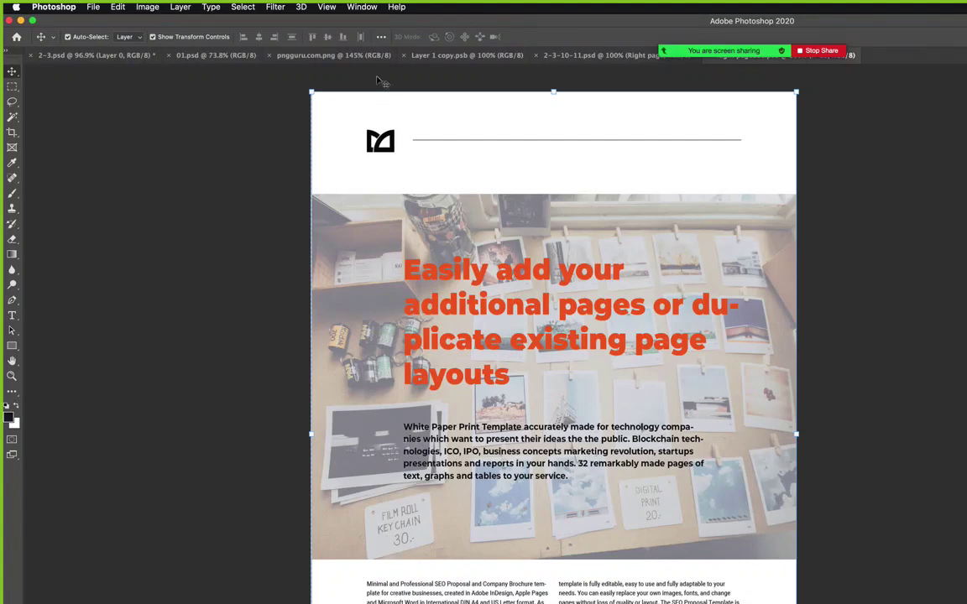
# Open the Left page smart object and place Company Bundle > Proposal > JPG > P-4.jpg.
pyautogui.click(579, 55)
pyautogui.doubleClick(956, 336)
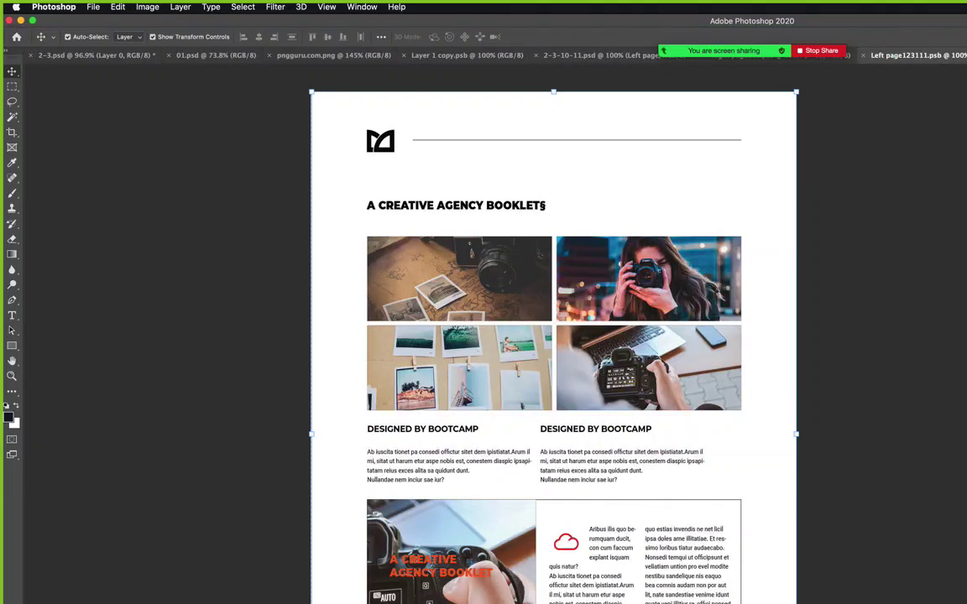
pyautogui.press('shift+super+p')
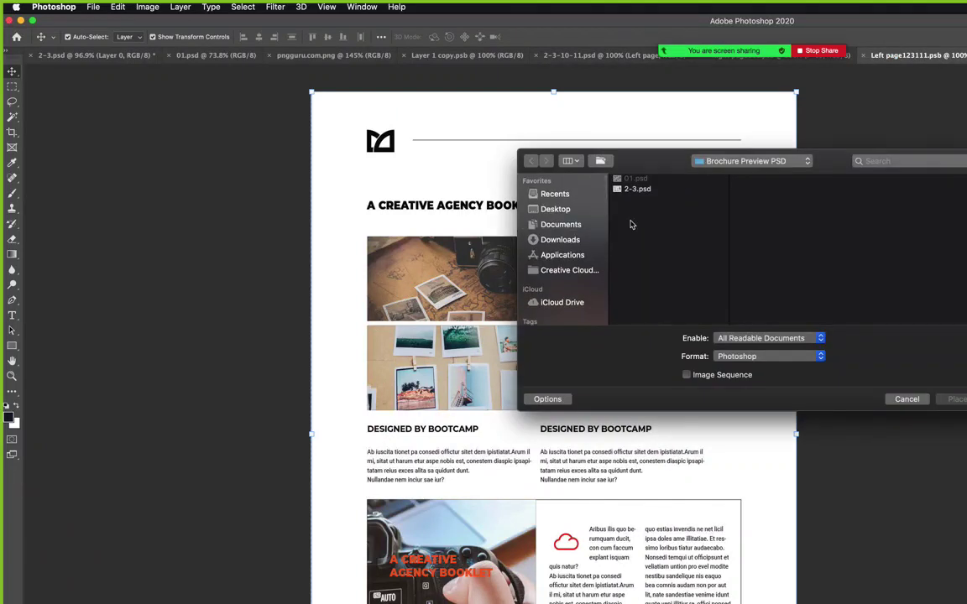
pyautogui.click(565, 268)
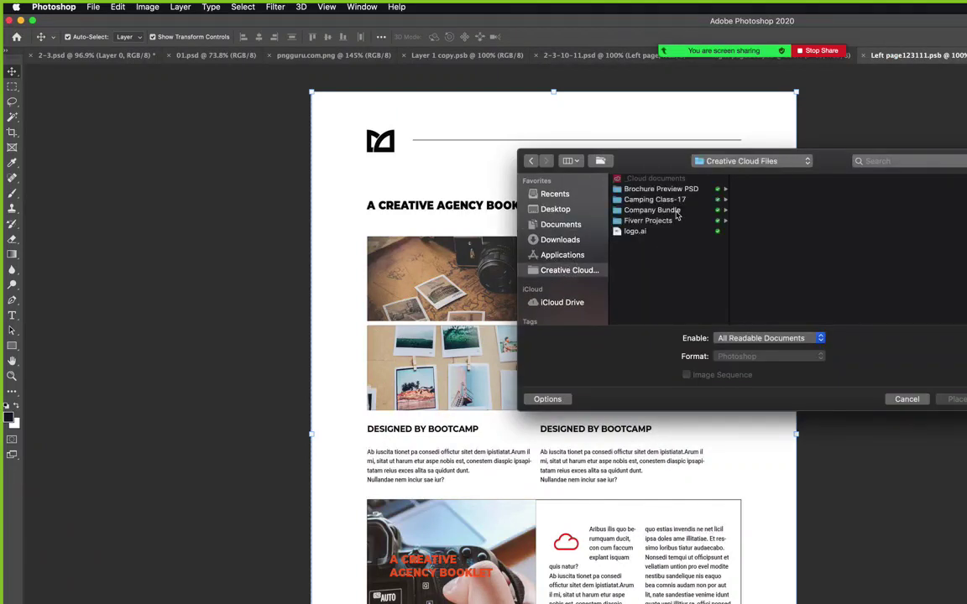
pyautogui.click(674, 210)
pyautogui.click(760, 242)
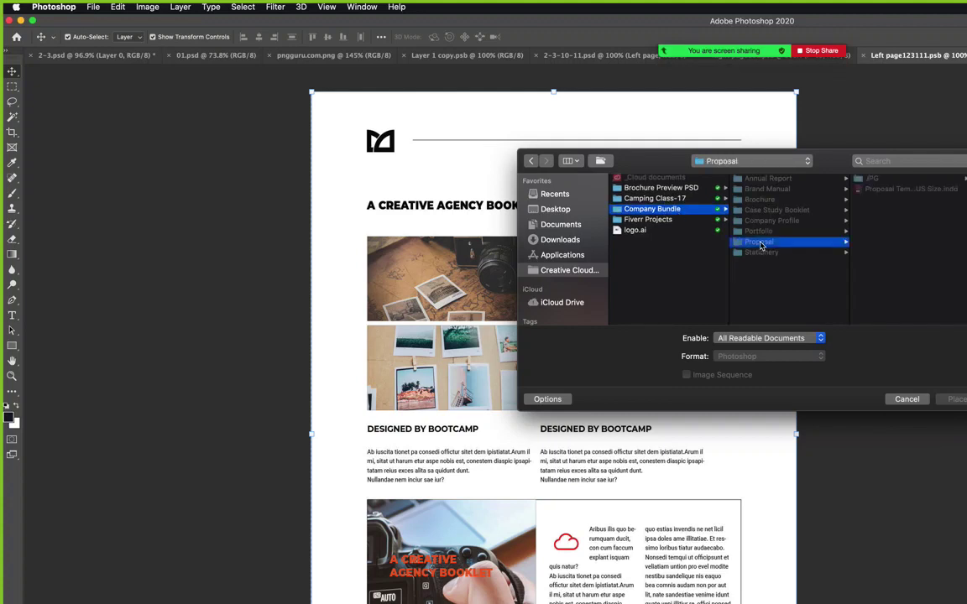
pyautogui.click(873, 178)
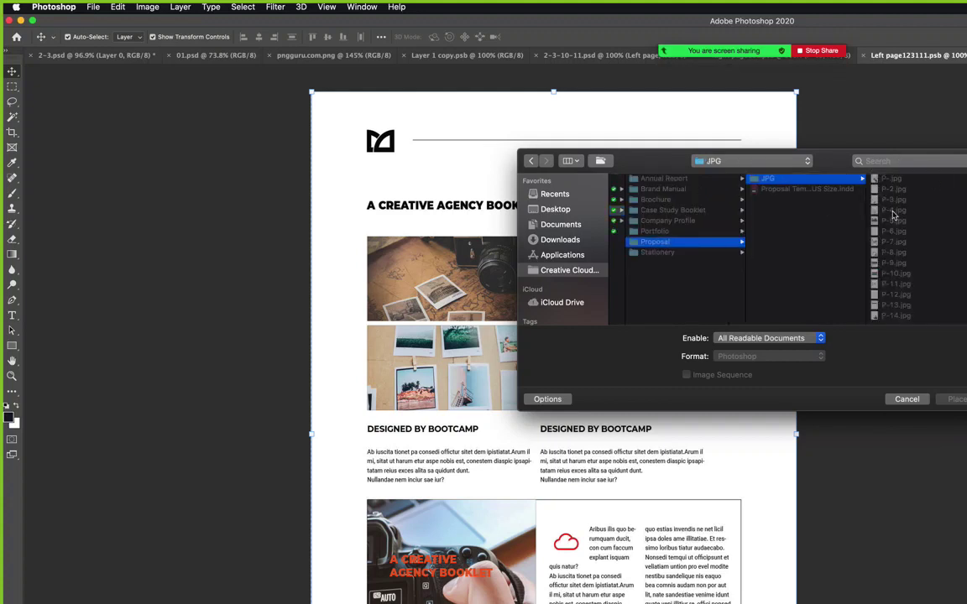
pyautogui.click(903, 210)
pyautogui.click(953, 399)
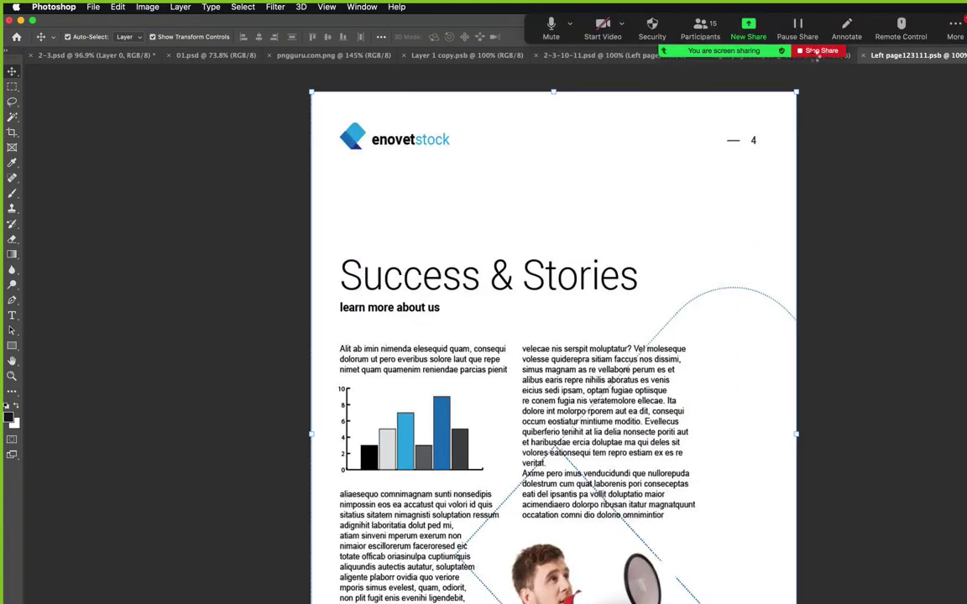
# Move the meeting chat aside, commit the placed P-4.jpg, and hide the meeting controls.
pyautogui.click(956, 27)
pyautogui.click(951, 59)
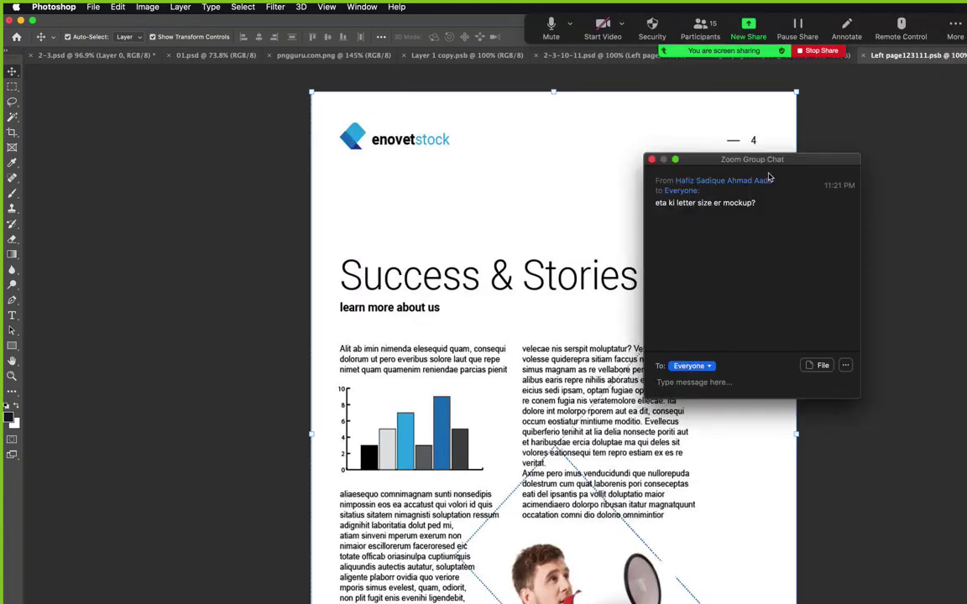
pyautogui.moveTo(760, 163); pyautogui.dragTo(966, 201)
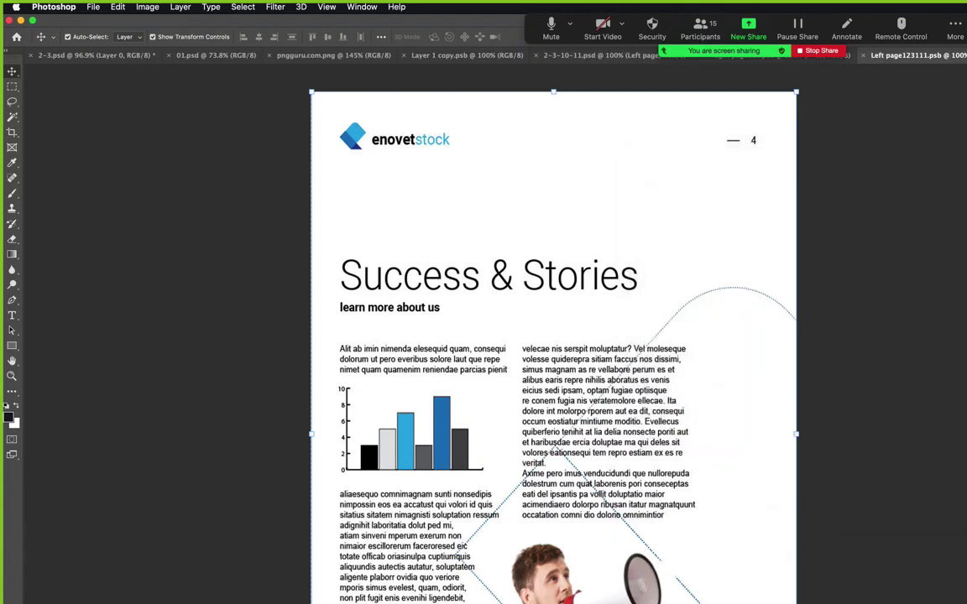
pyautogui.click(839, 411)
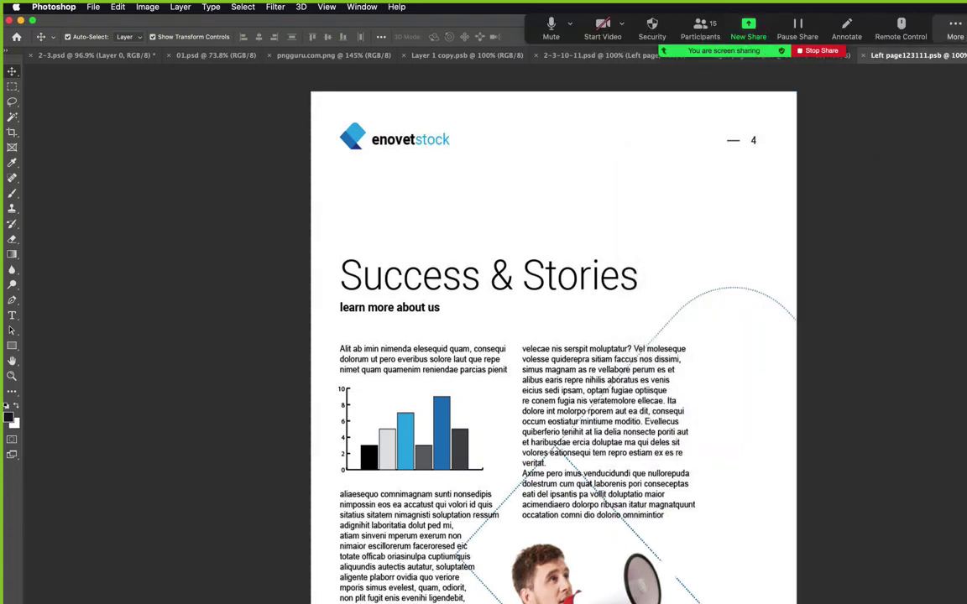
pyautogui.click(956, 26)
pyautogui.click(957, 174)
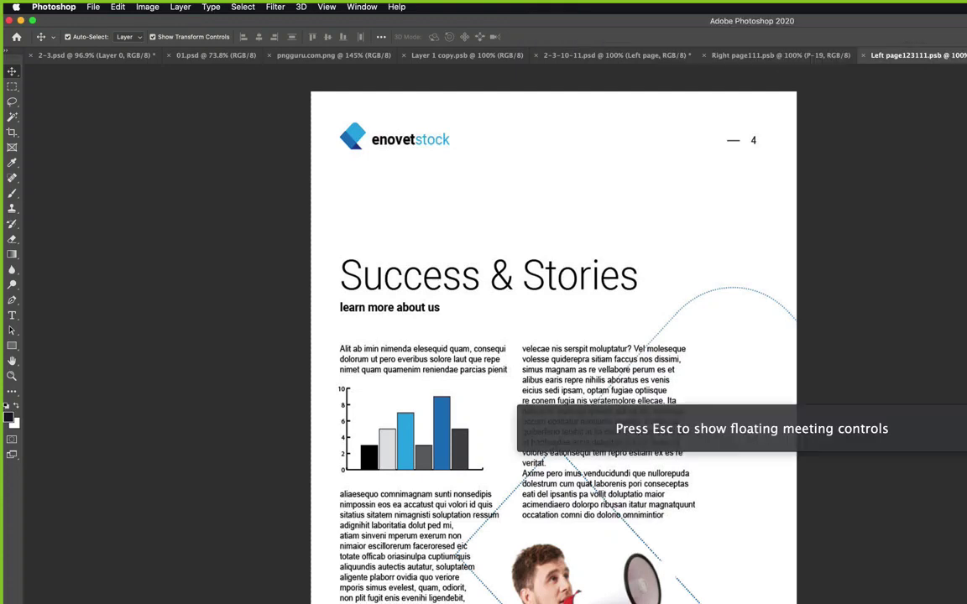
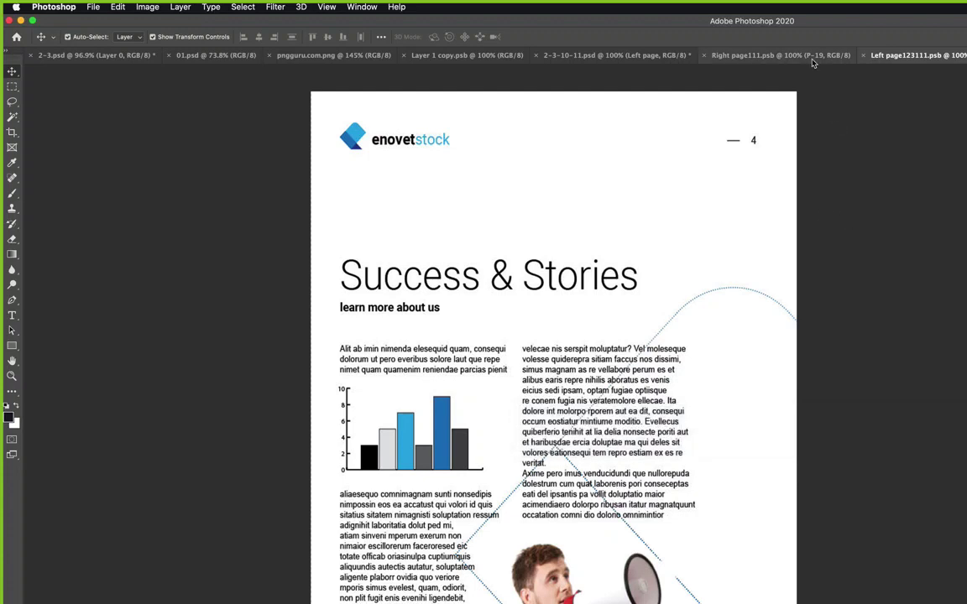
# Place P-5.jpg into the Right page111 smart object, then return to the 2-3-10-11.psd spread.
pyautogui.hotkey('ctrl', 'shift', 'Tab')
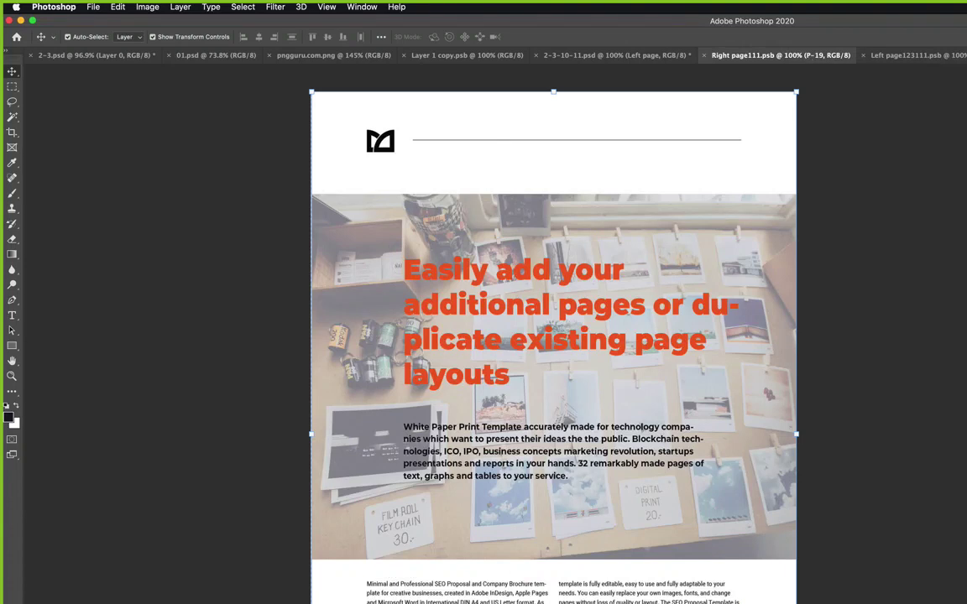
pyautogui.hotkey('ctrl', 'shift', 'p')
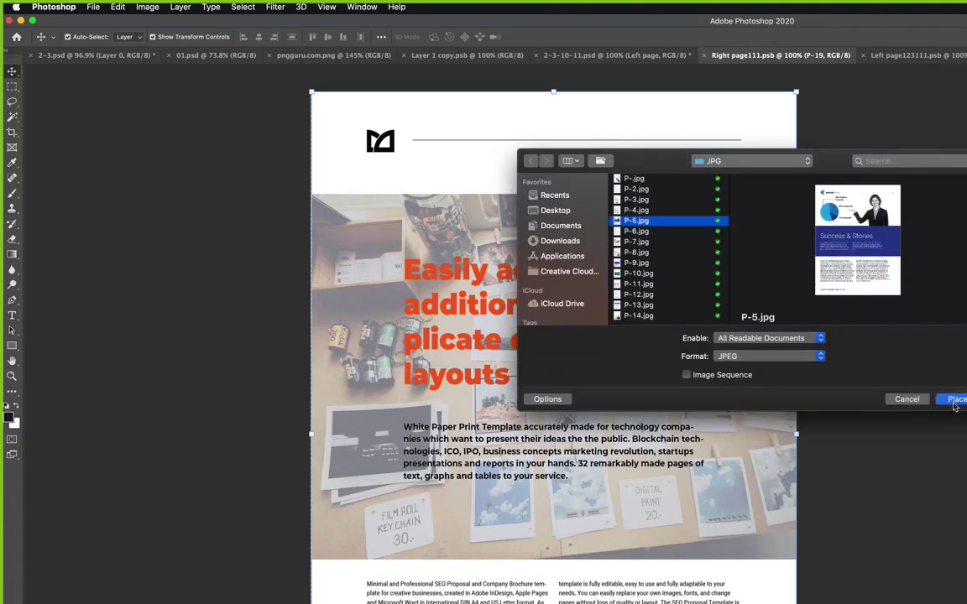
pyautogui.click(949, 399)
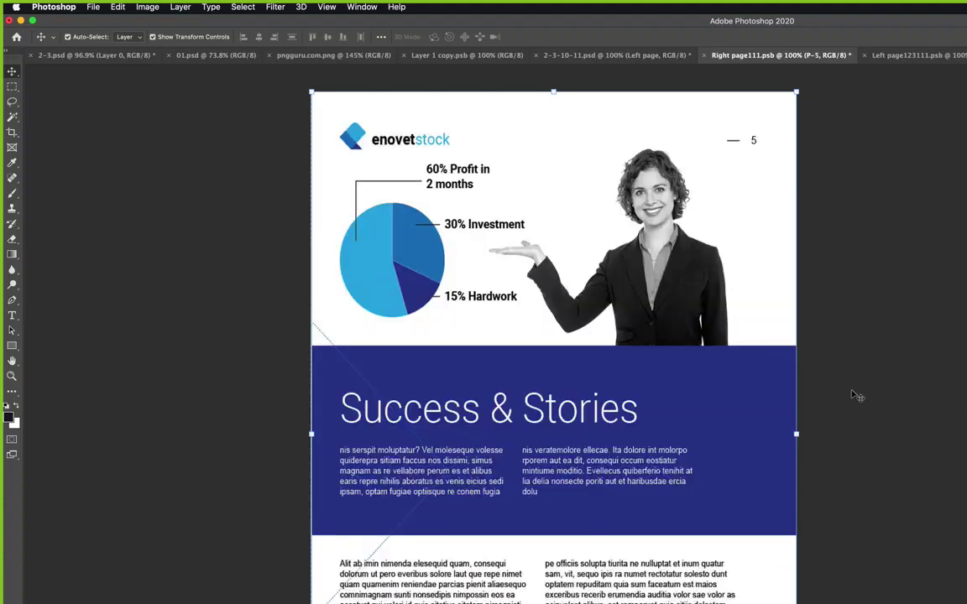
pyautogui.click(583, 55)
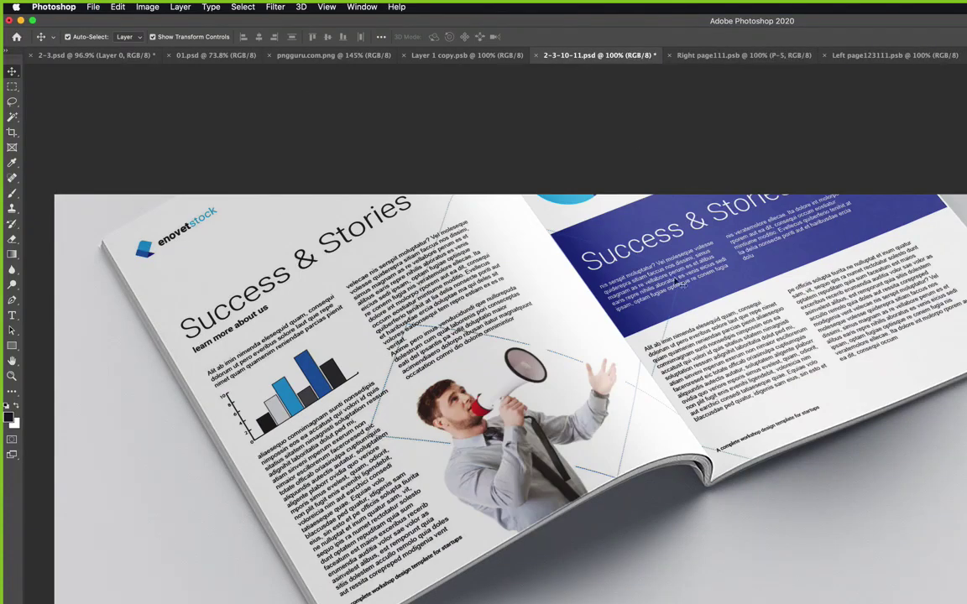
pyautogui.press('z')
pyautogui.click(744, 524)
pyautogui.moveTo(720, 535); pyautogui.dragTo(715, 536)
pyautogui.press('v')
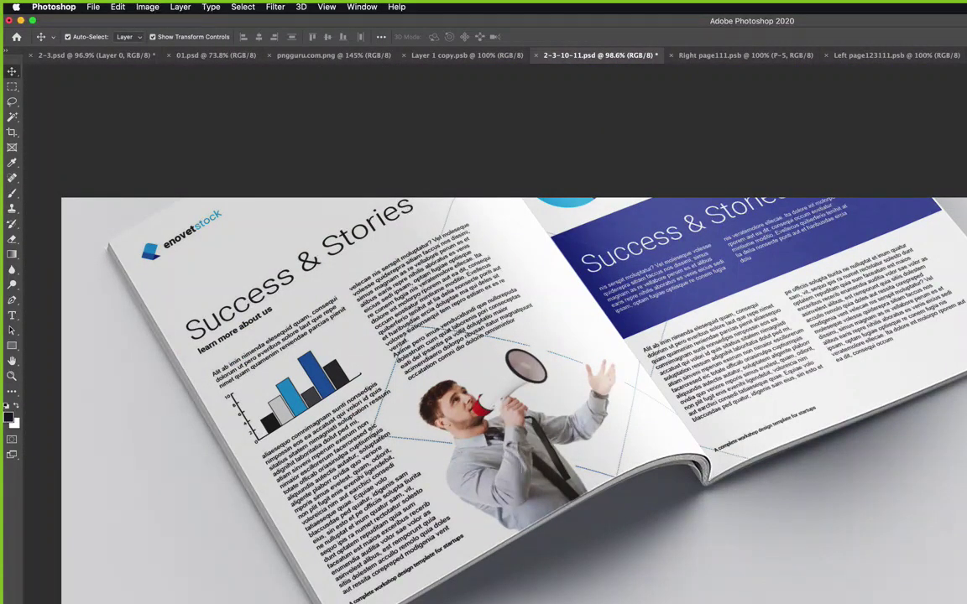
pyautogui.hotkey('alt', ']')
pyautogui.hotkey('alt', ']')
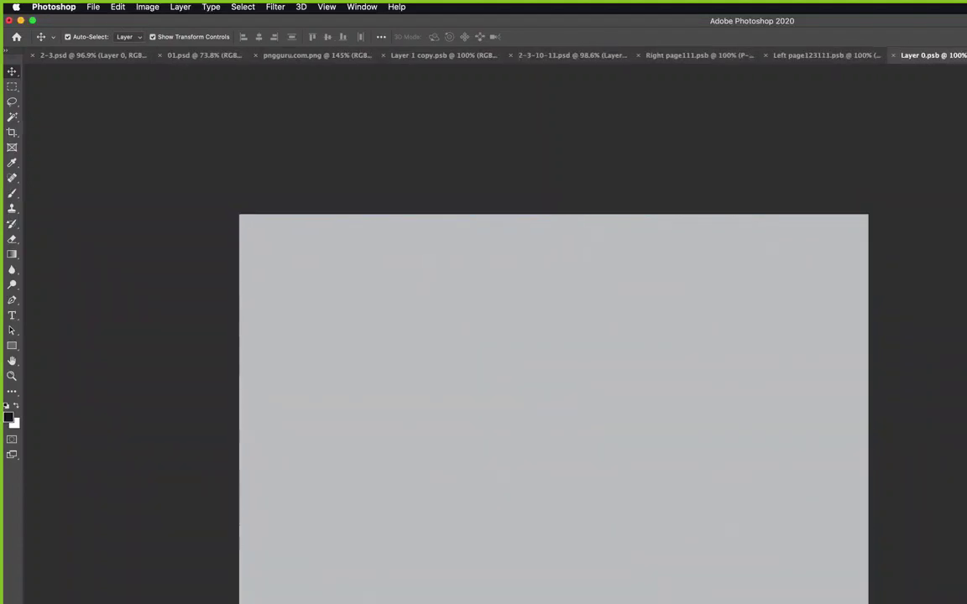
pyautogui.press('i')
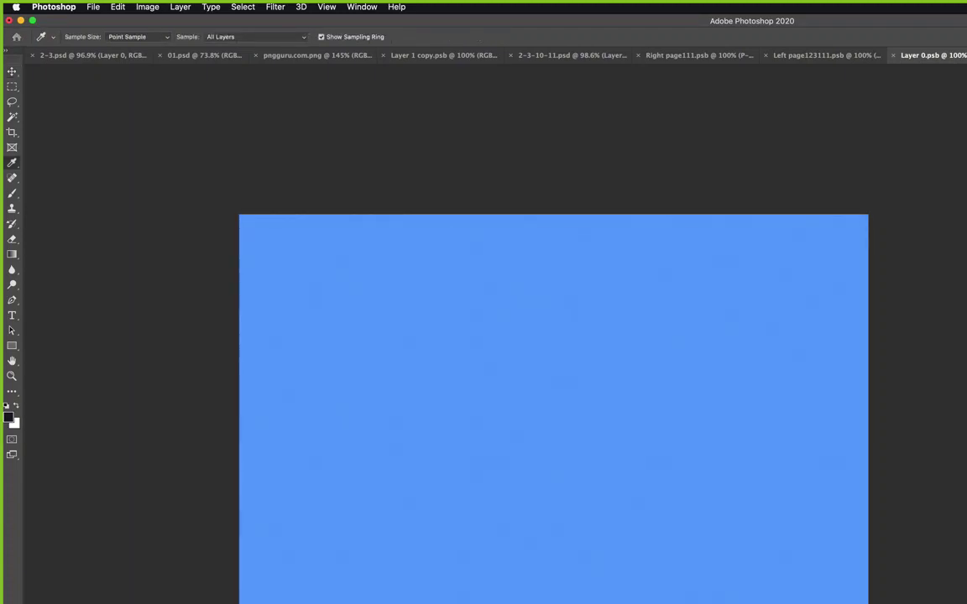
pyautogui.press('v')
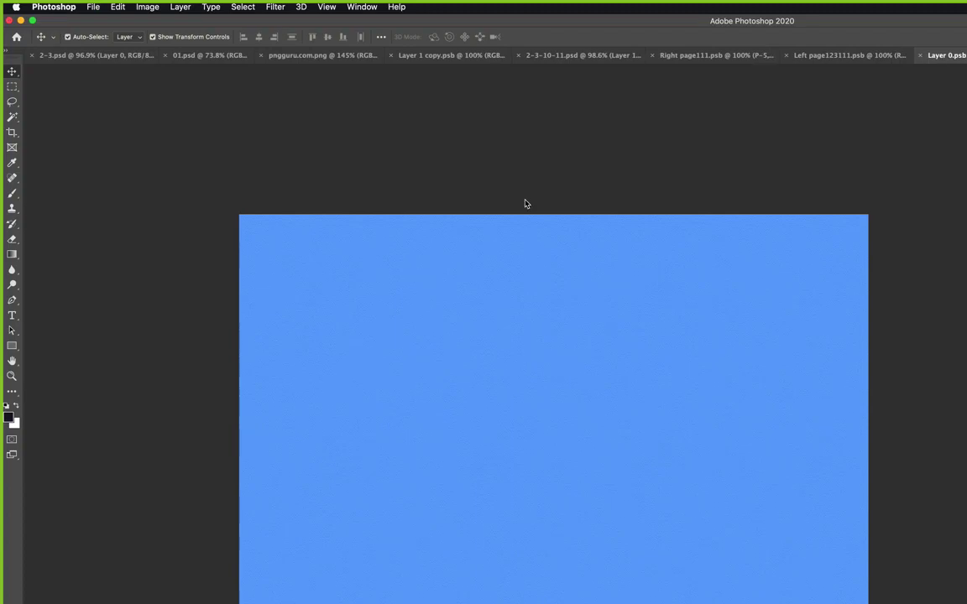
pyautogui.press('super+w')
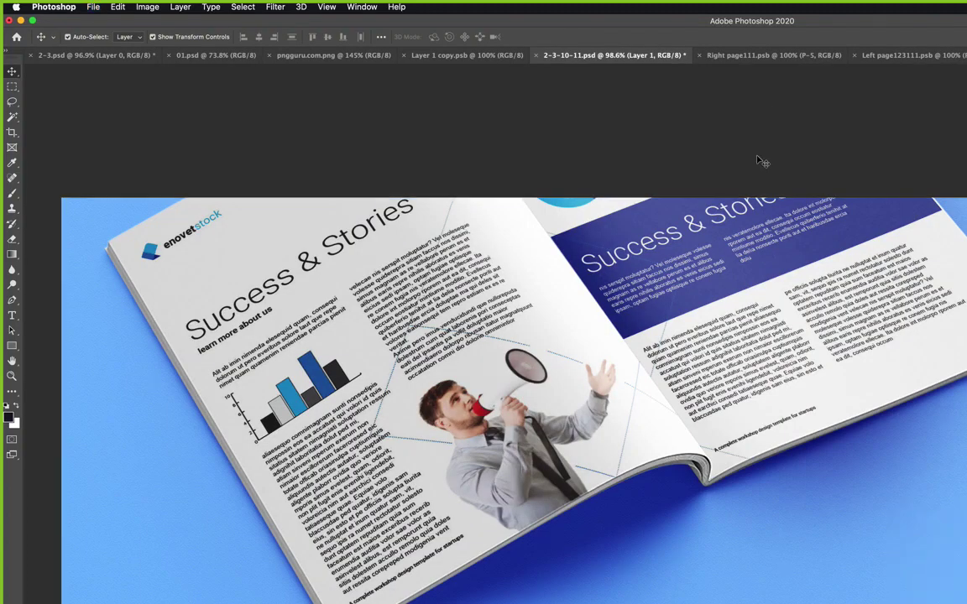
pyautogui.press('z')
pyautogui.moveTo(725, 566)
pyautogui.mouseDown()
pyautogui.moveTo(772, 567)
pyautogui.moveTo(706, 579)
pyautogui.moveTo(725, 578)
pyautogui.mouseUp()
pyautogui.press('v')
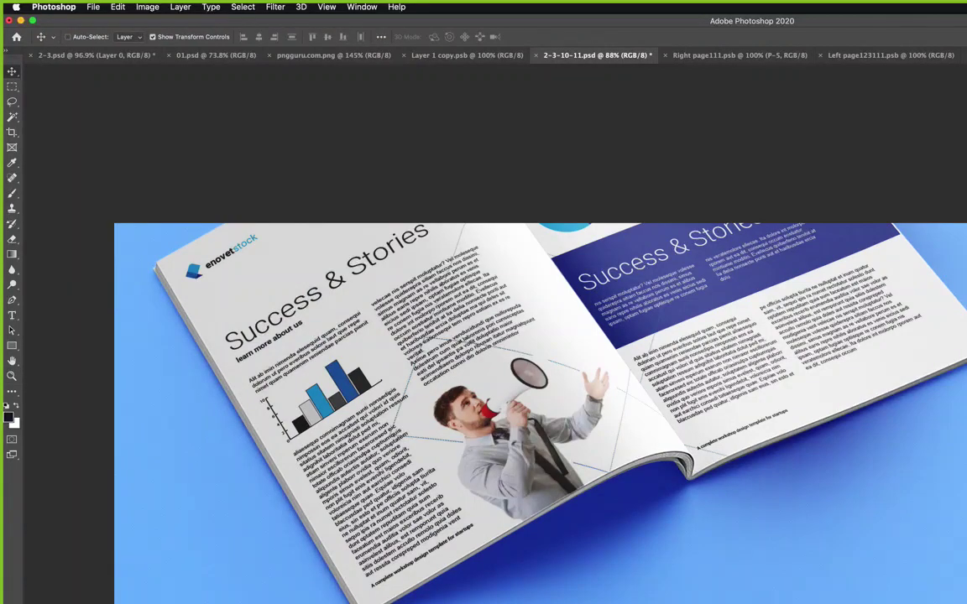
pyautogui.press('super+z')
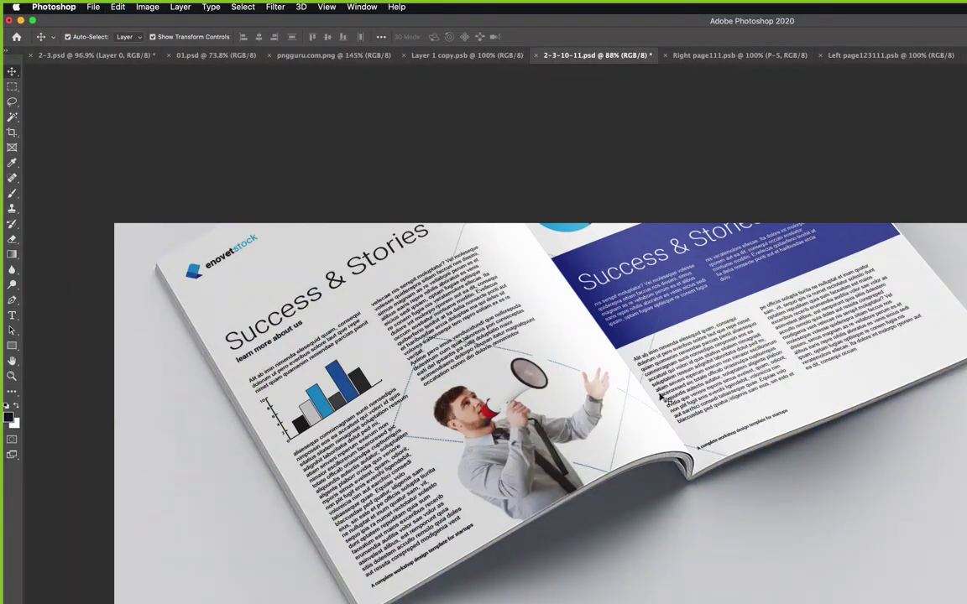
pyautogui.press('z')
pyautogui.moveTo(599, 359); pyautogui.dragTo(604, 380)
pyautogui.press('v')
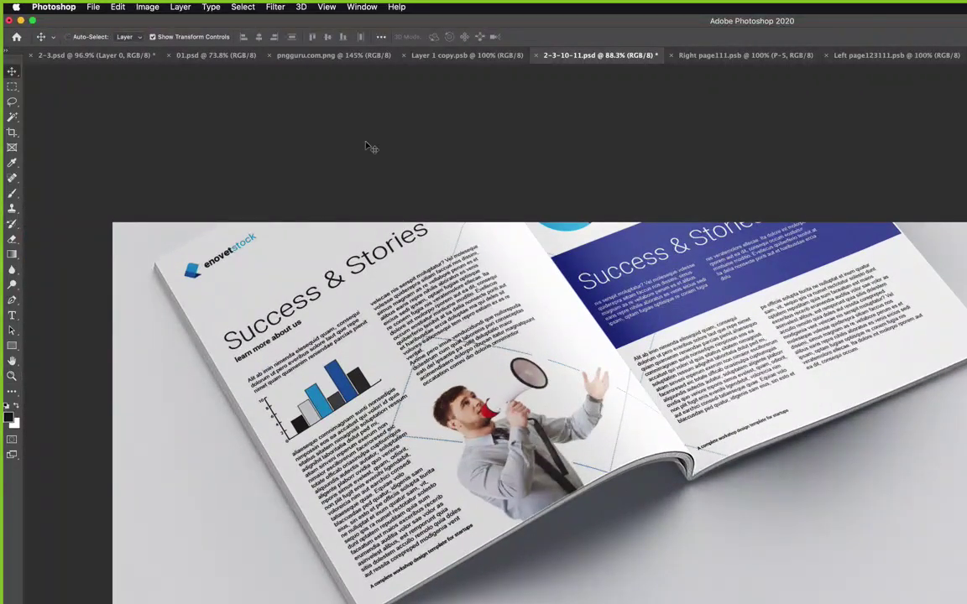
pyautogui.press('super+shift+s')
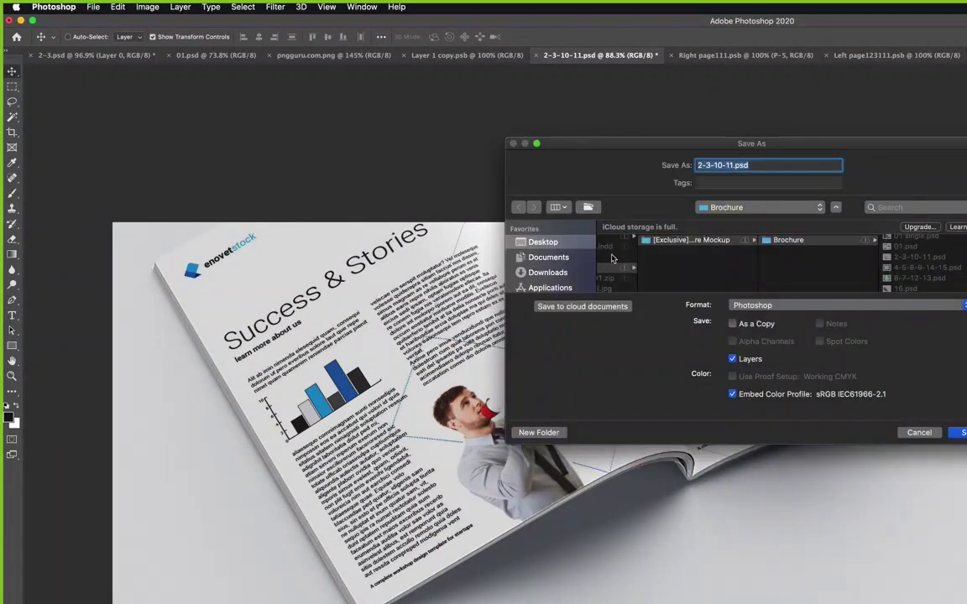
# Save the spread as 4-5.psd in Creative Cloud Files > Brochure Preview PSD.
pyautogui.scroll(-2, 561, 277)
pyautogui.click(554, 260)
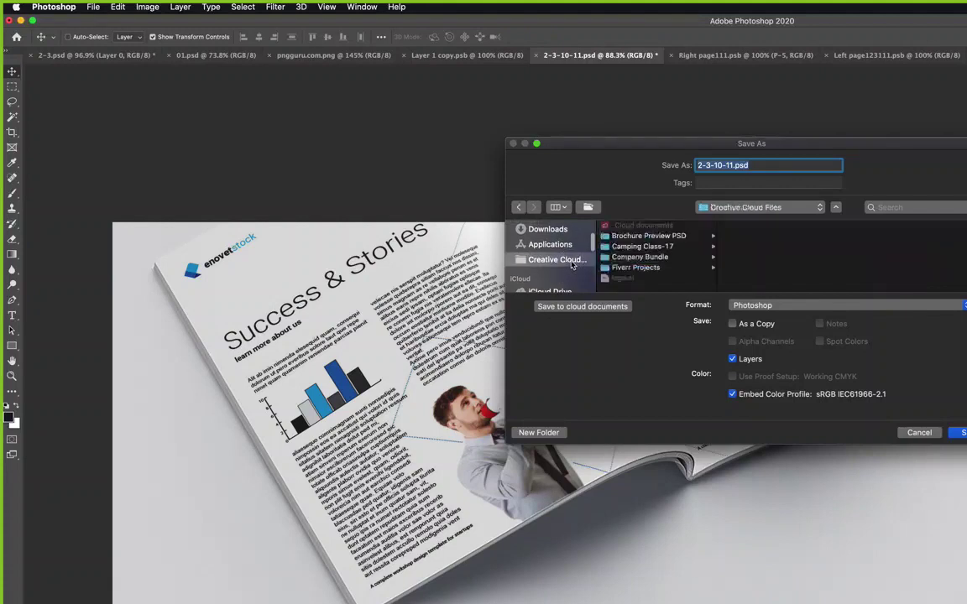
pyautogui.click(670, 236)
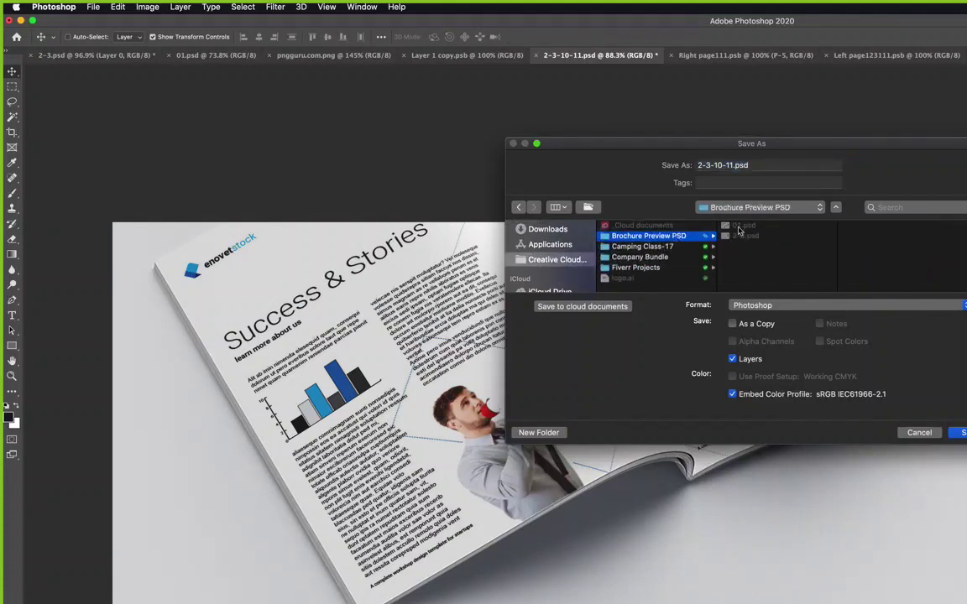
pyautogui.tripleClick(732, 166)
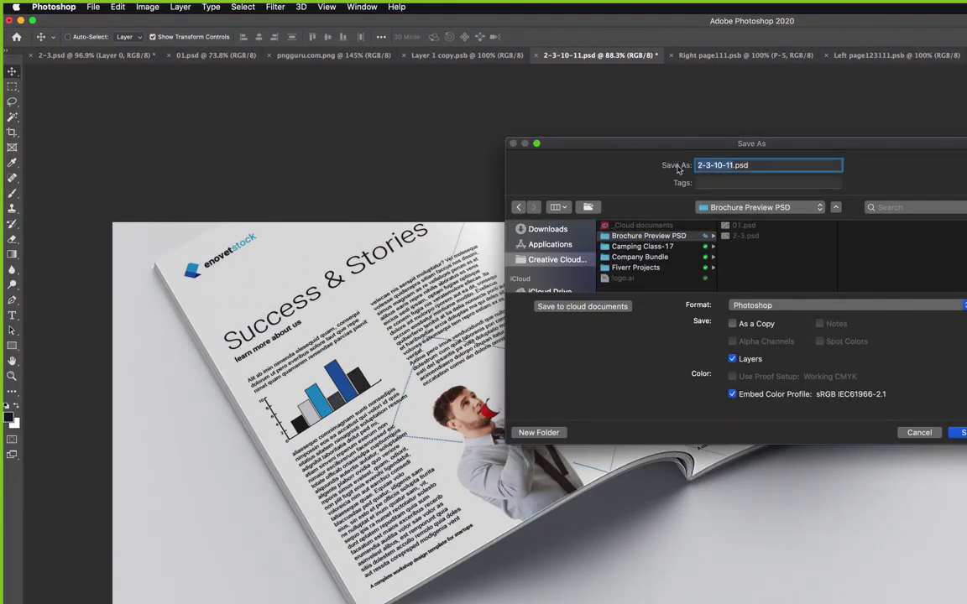
pyautogui.write('4-5')
pyautogui.press('Return')
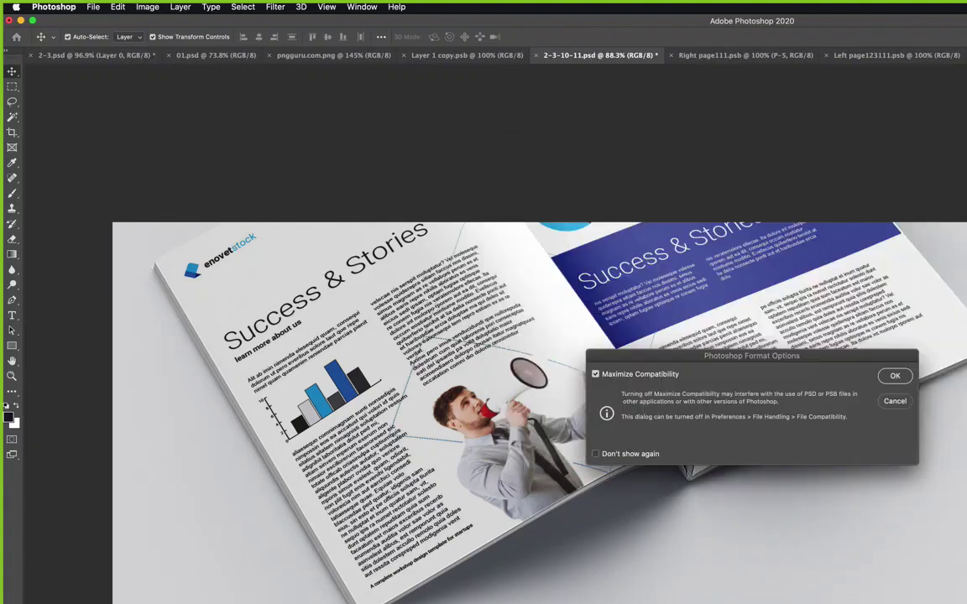
pyautogui.press('Return')
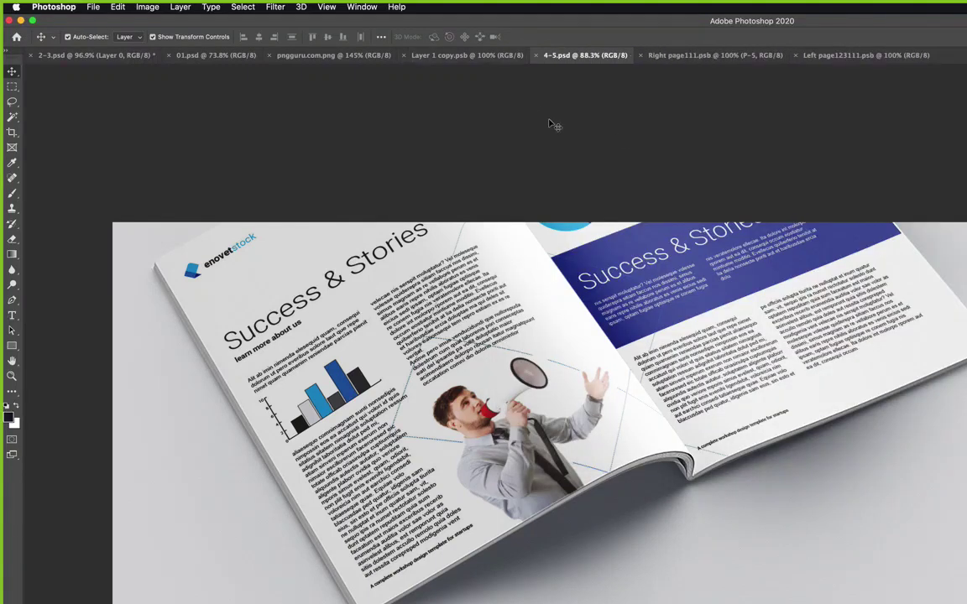
# Close all documents without saving, then reopen 01.psd, 2-3.psd and 4-5.psd.
pyautogui.press('super+w')
pyautogui.press('super+w')
pyautogui.press('super+w')
pyautogui.press('super+w')
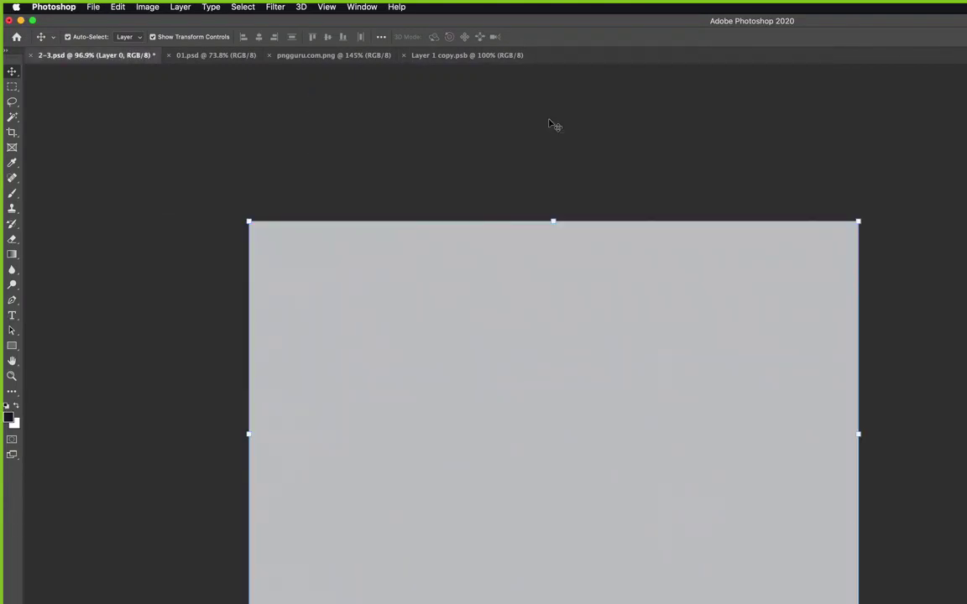
pyautogui.click(709, 266)
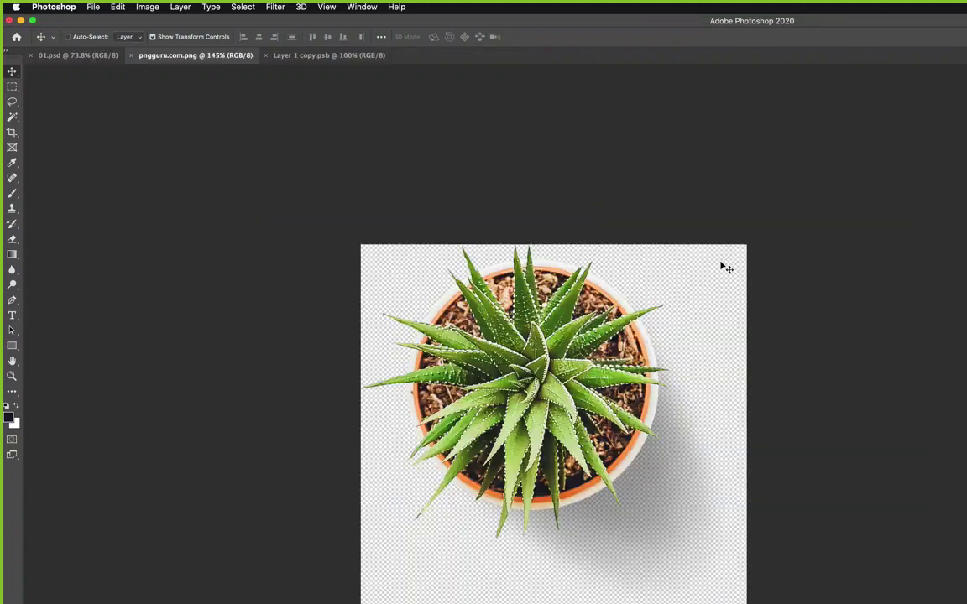
pyautogui.press('super+w')
pyautogui.press('super+w')
pyautogui.press('super+w')
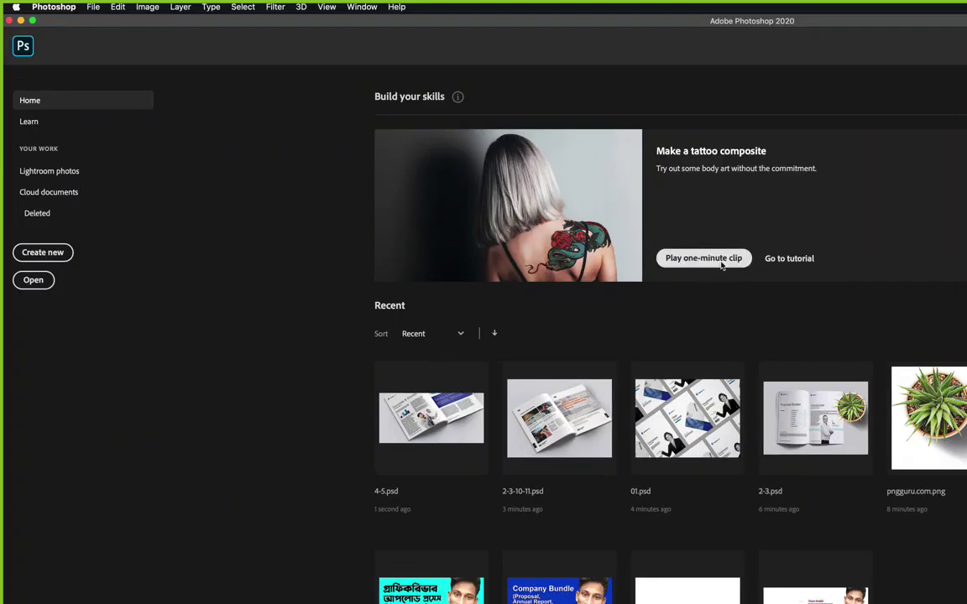
pyautogui.press('super+o')
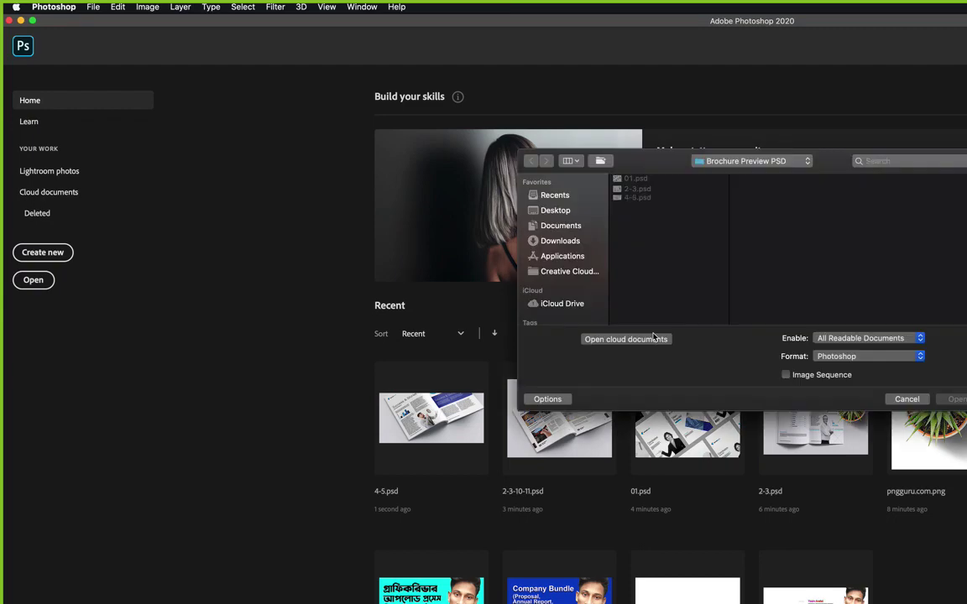
pyautogui.press('super+a')
pyautogui.press('Return')
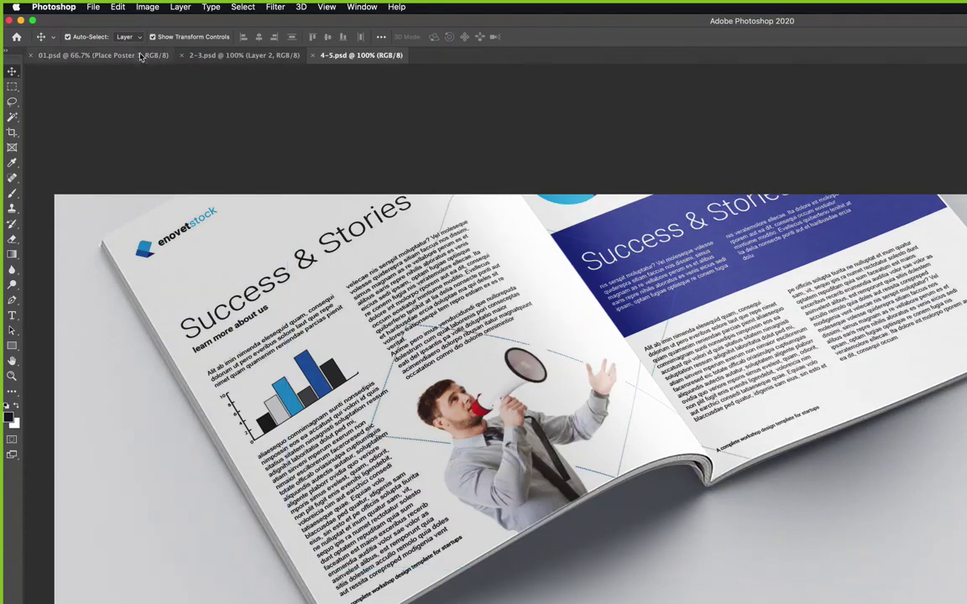
# Switch to 01.psd and crop a strip off the top of the mockup.
pyautogui.click(101, 56)
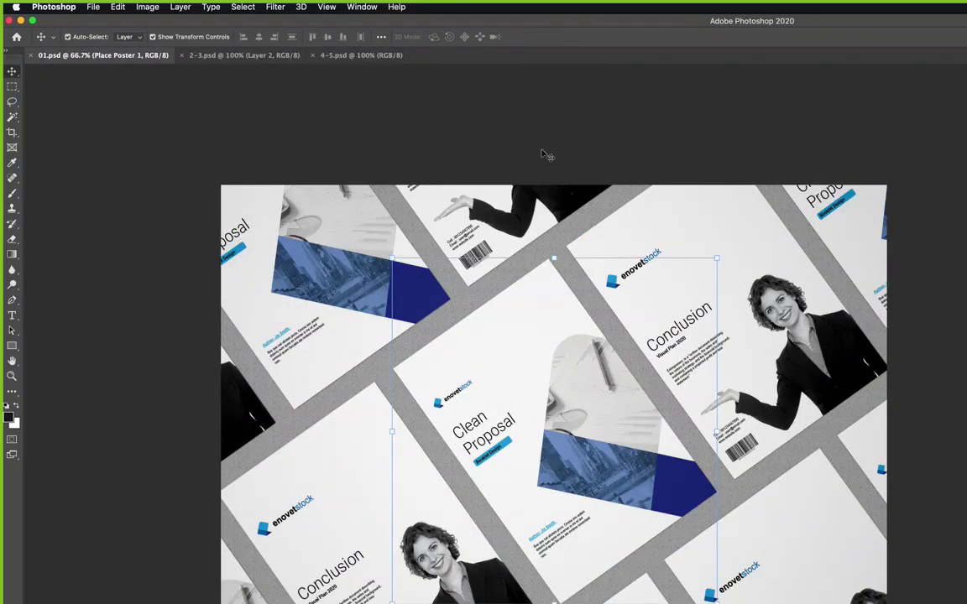
pyautogui.click(488, 135)
pyautogui.press('z')
pyautogui.moveTo(514, 155); pyautogui.dragTo(578, 190)
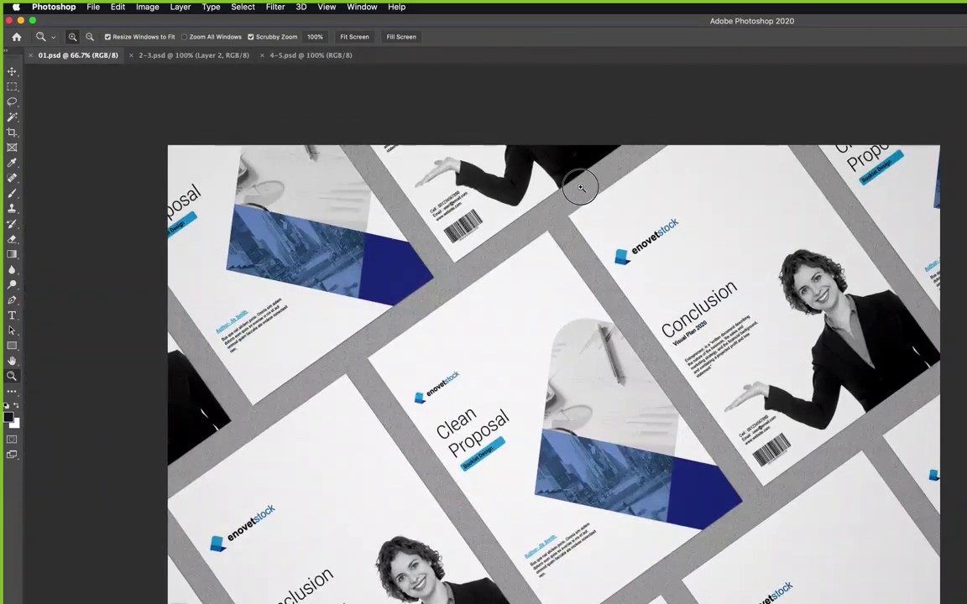
pyautogui.press('c')
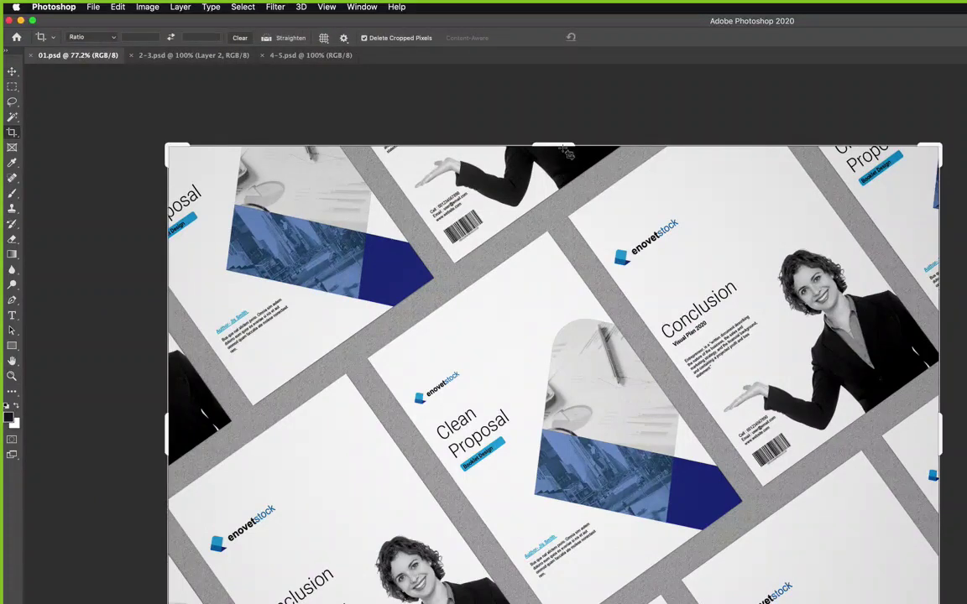
pyautogui.moveTo(559, 145); pyautogui.dragTo(554, 225)
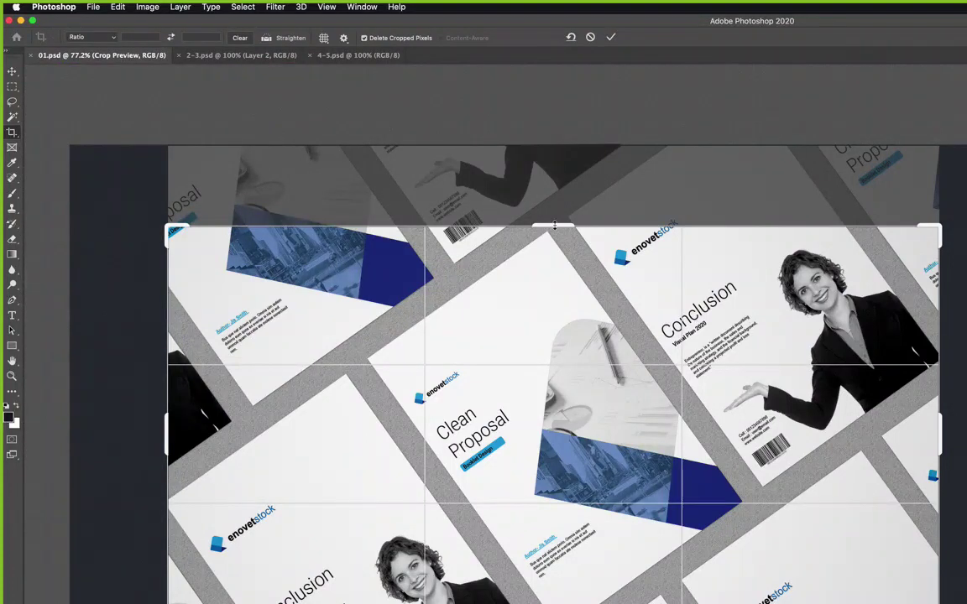
pyautogui.moveTo(554, 225); pyautogui.dragTo(556, 215)
pyautogui.press('Return')
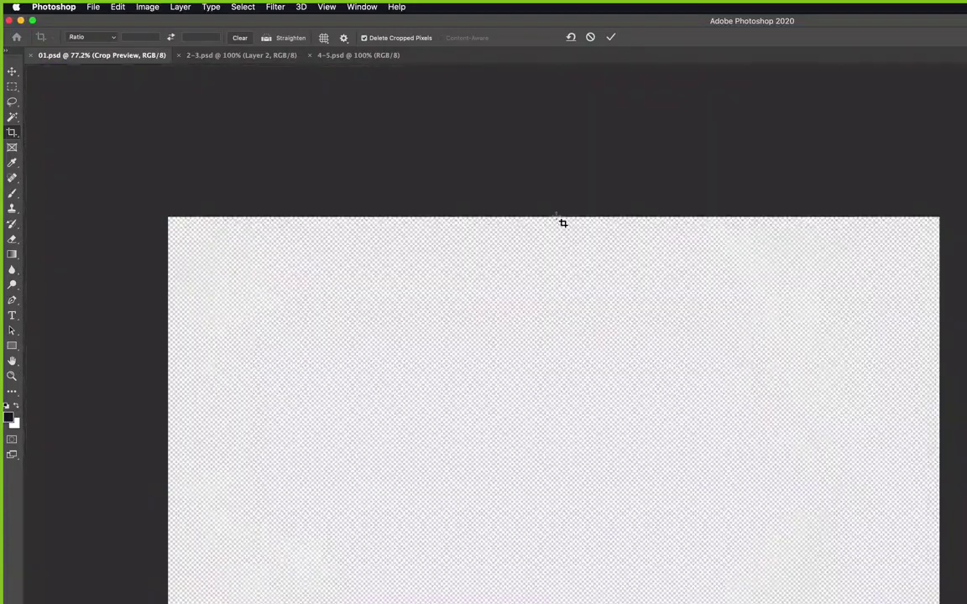
# Check the cropped mockup at actual size and zoomed out, then save 01.psd.
pyautogui.press('v')
pyautogui.press('super+1')
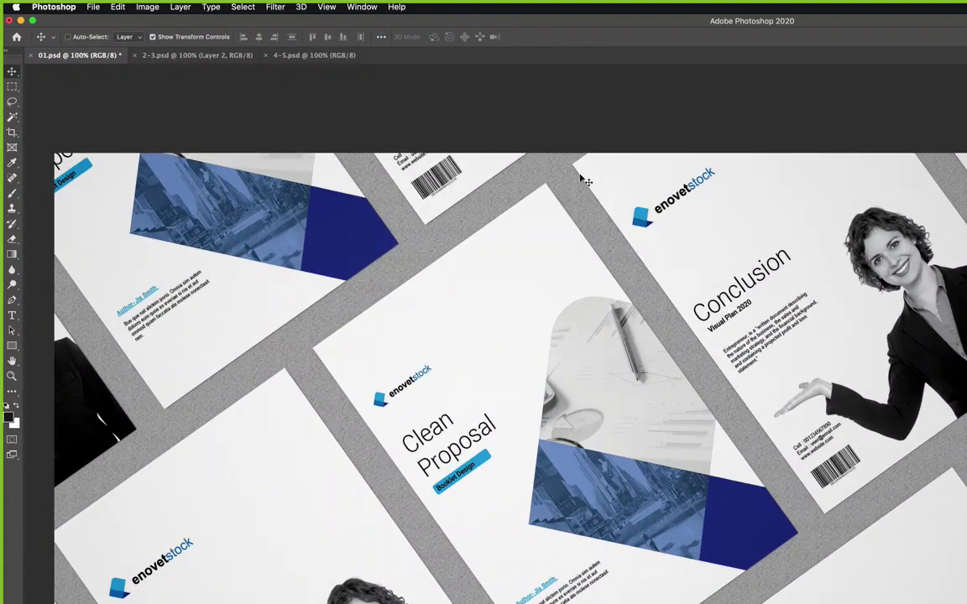
pyautogui.press('super+minus')
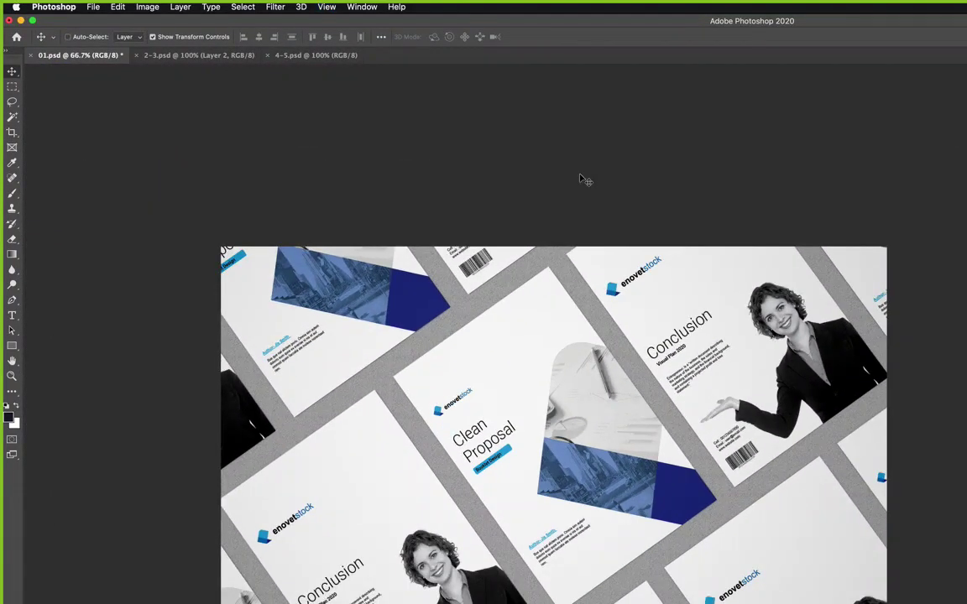
pyautogui.press('super+s')
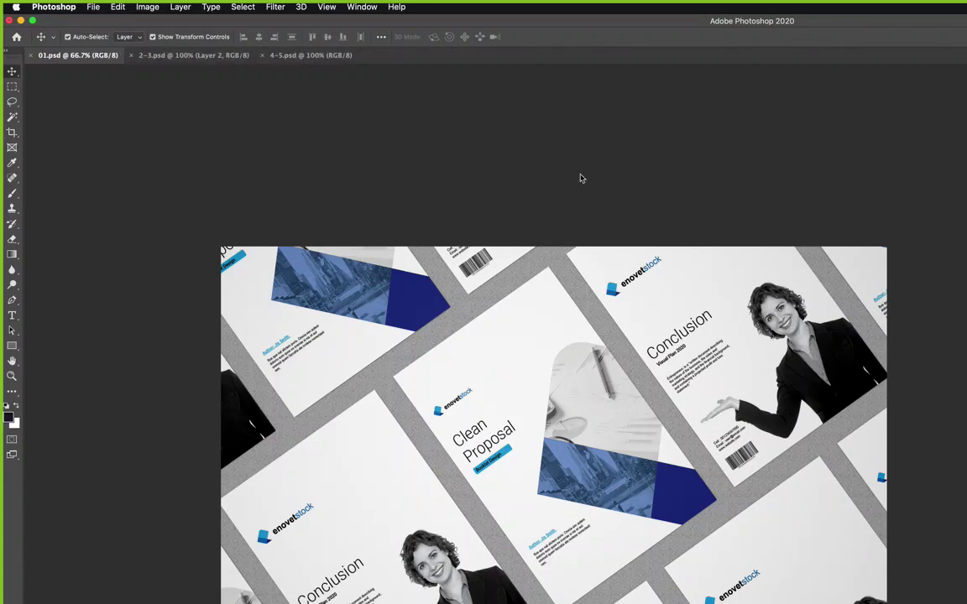
# Zoom in to inspect, select the Branding Poster Mockup and Bg Color layers, and try the Eyedropper.
pyautogui.press('super+plus')
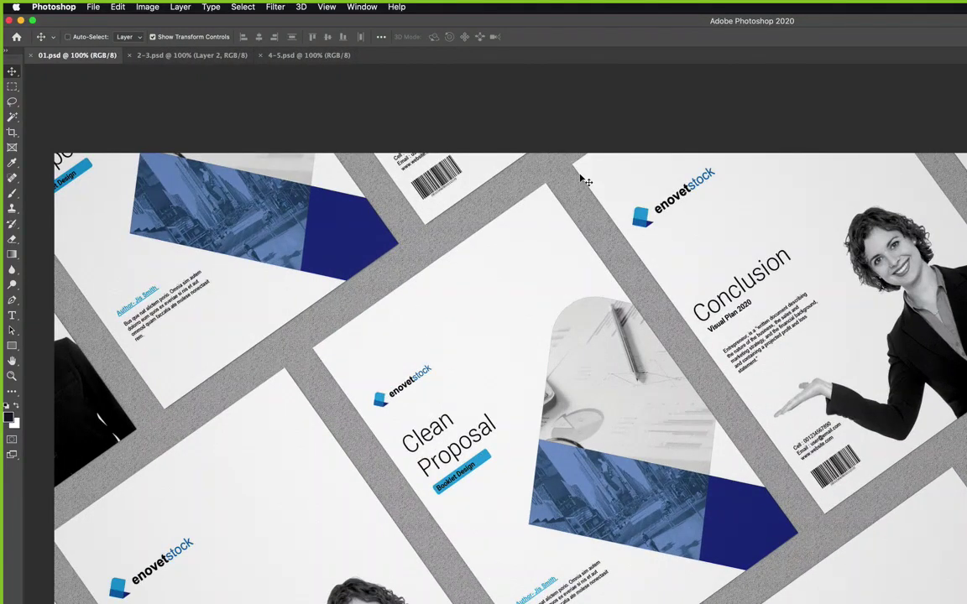
pyautogui.press('z')
pyautogui.moveTo(410, 490); pyautogui.dragTo(361, 513)
pyautogui.press('v')
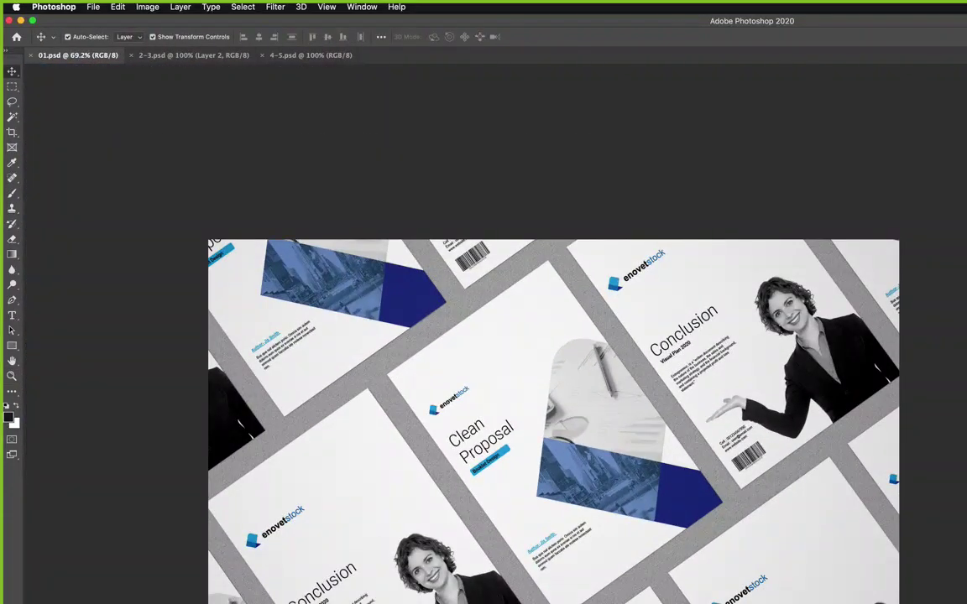
pyautogui.hotkey('alt', '.')
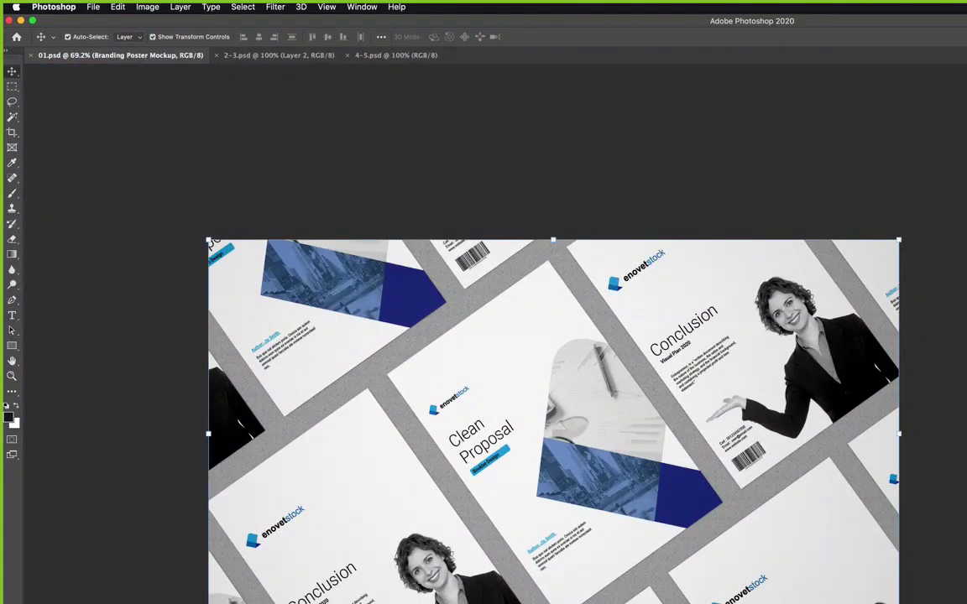
pyautogui.hotkey('alt', ',')
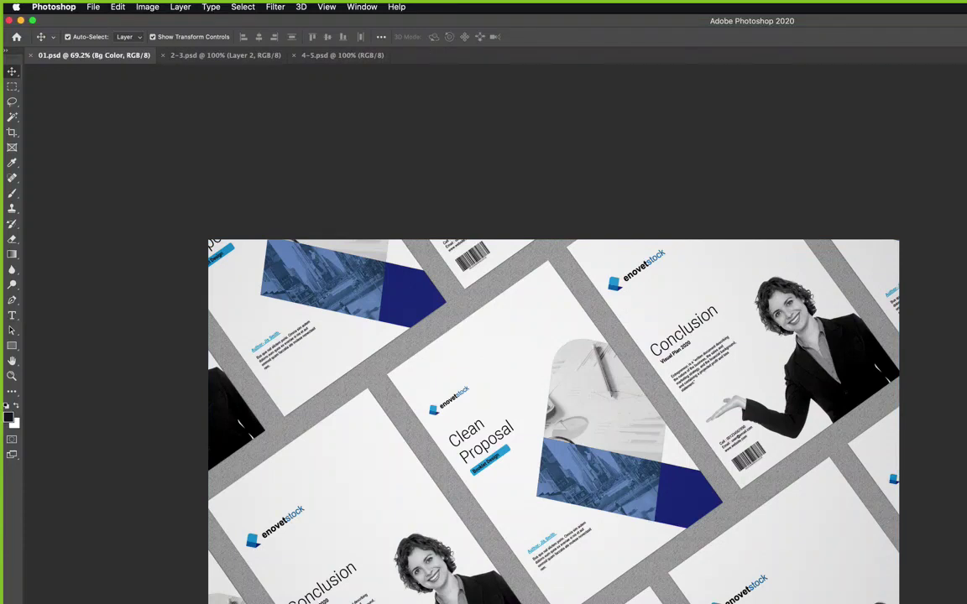
pyautogui.press('i')
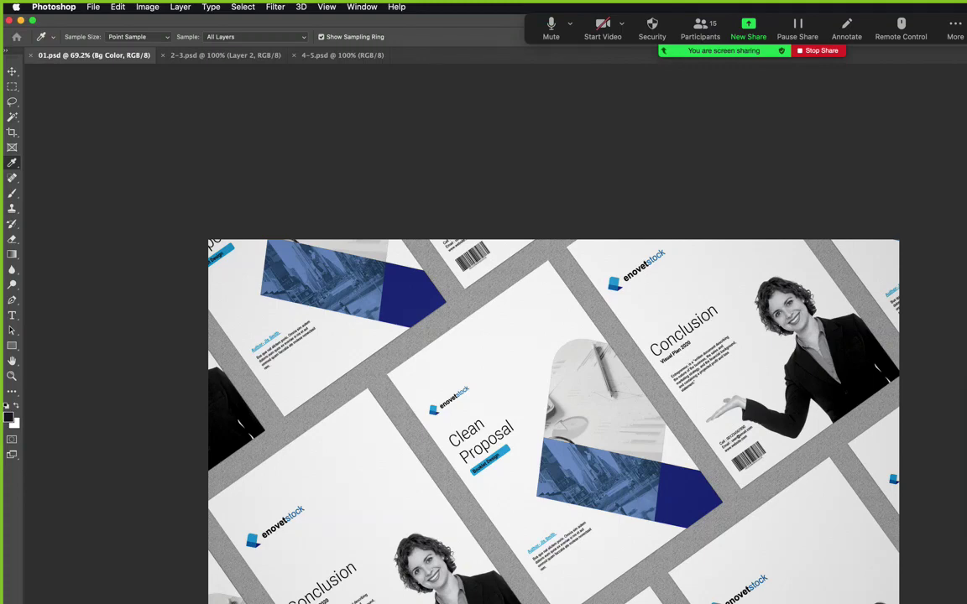
pyautogui.press('Escape')
# Start a Save As copy of 01.psd in Creative Cloud Files > Company Bundle > Proposal.
pyautogui.press('v')
pyautogui.click(951, 388)
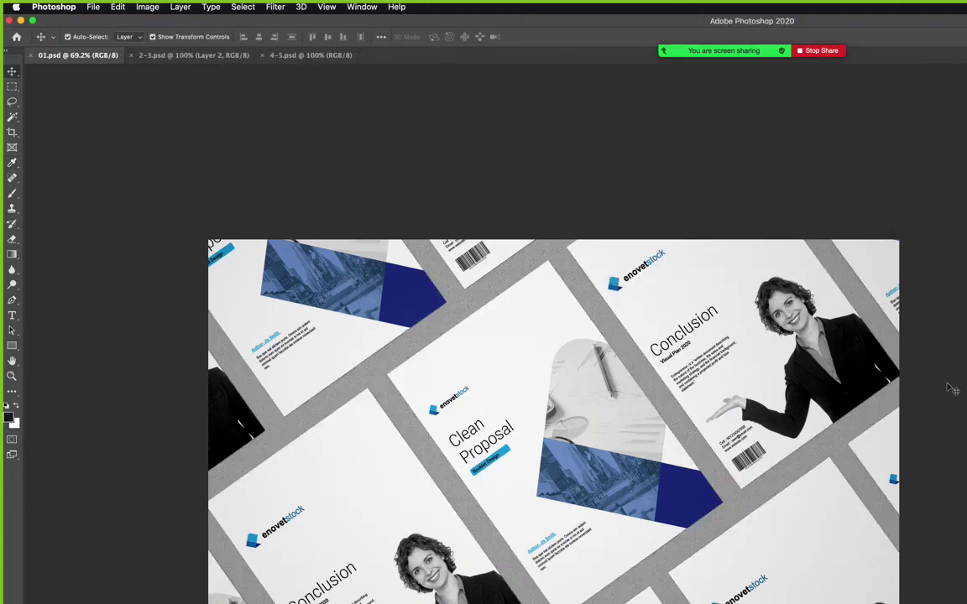
pyautogui.press('super+shift+s')
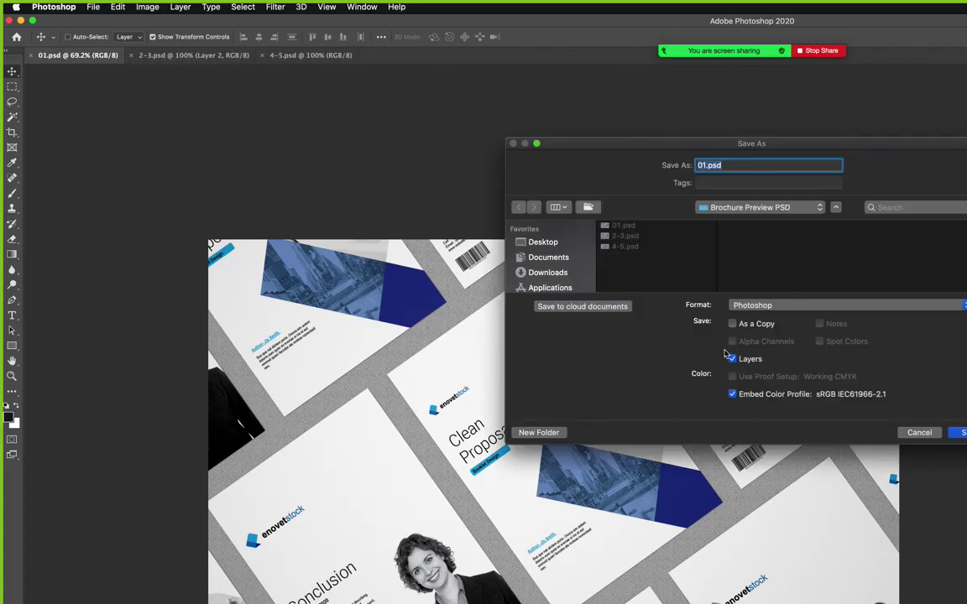
pyautogui.scroll(-2, 541, 277)
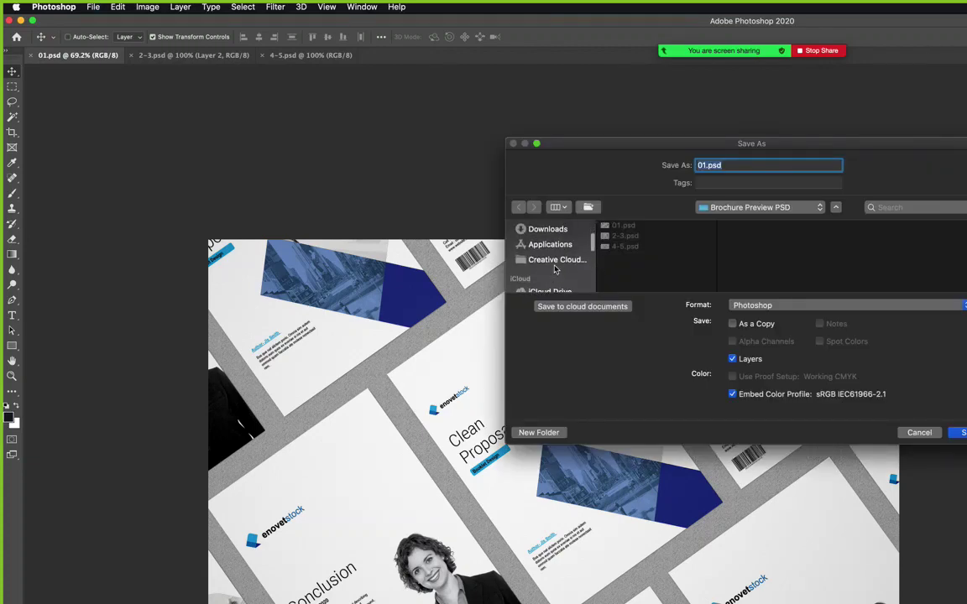
pyautogui.click(554, 260)
pyautogui.click(657, 257)
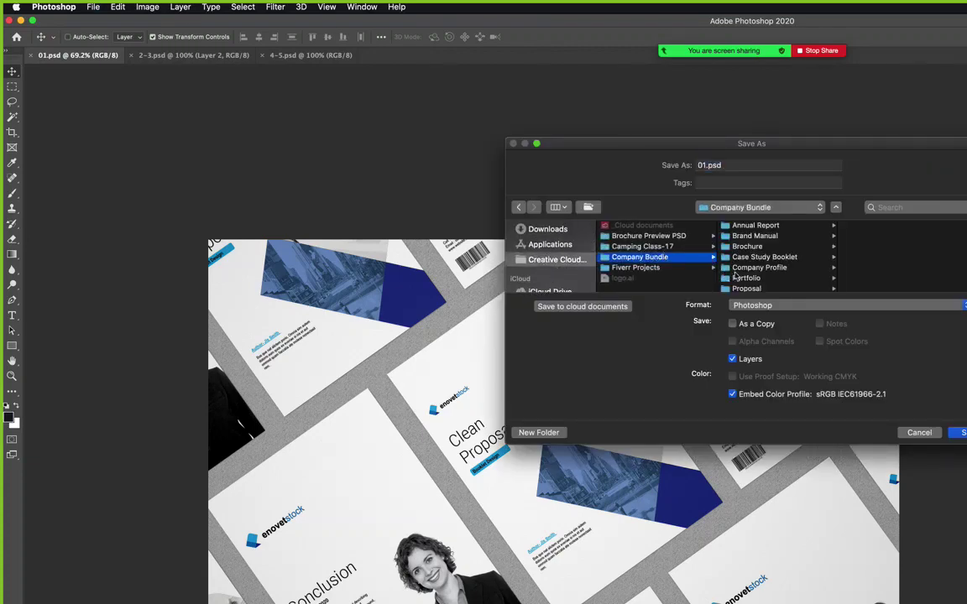
pyautogui.scroll(-1, 730, 260)
pyautogui.click(745, 279)
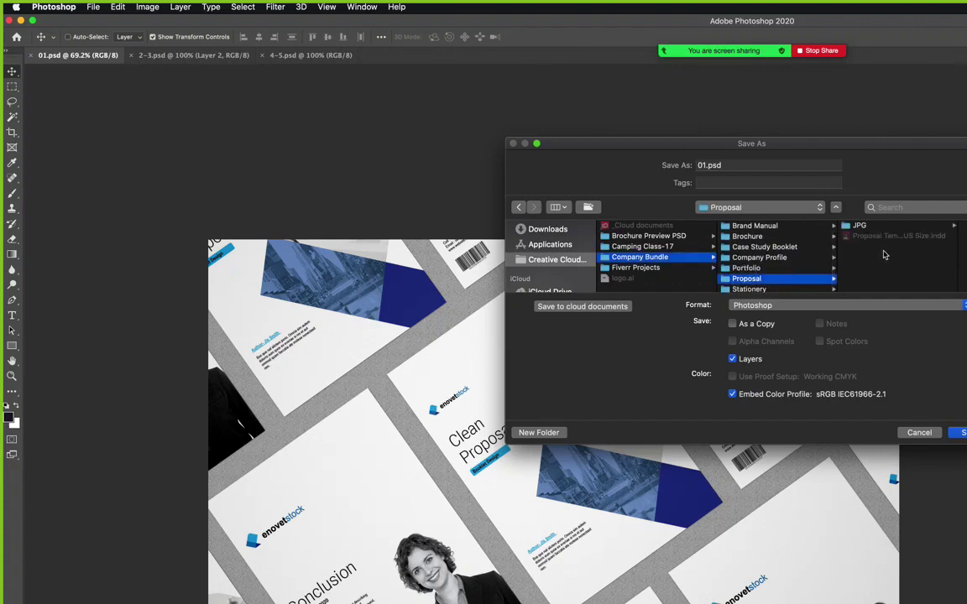
# Create a 'Preview Image Set' folder there and save 01 into it as a JPEG.
pyautogui.press('super+shift+n')
pyautogui.write('P')
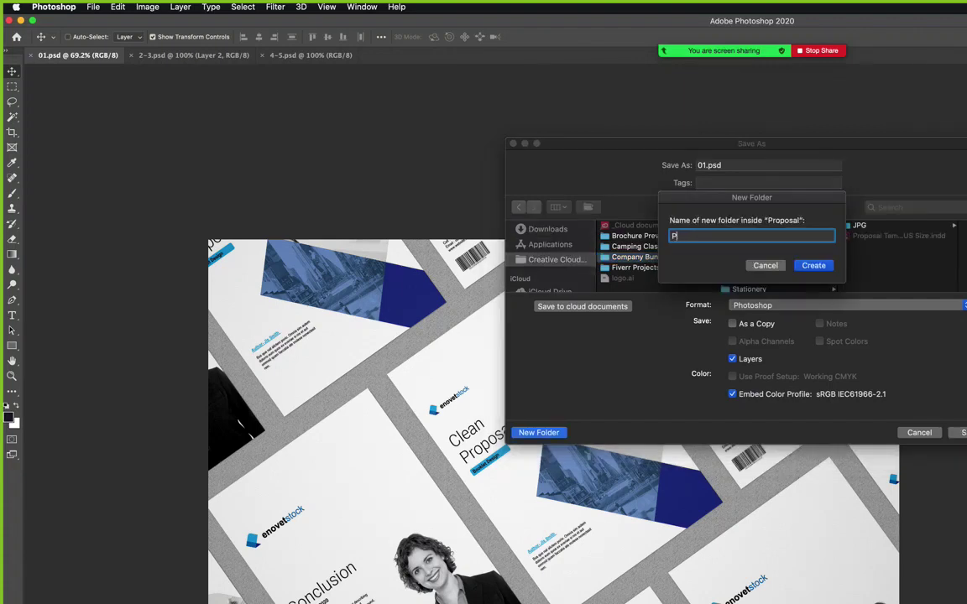
pyautogui.write('review Image Set')
pyautogui.press('Return')
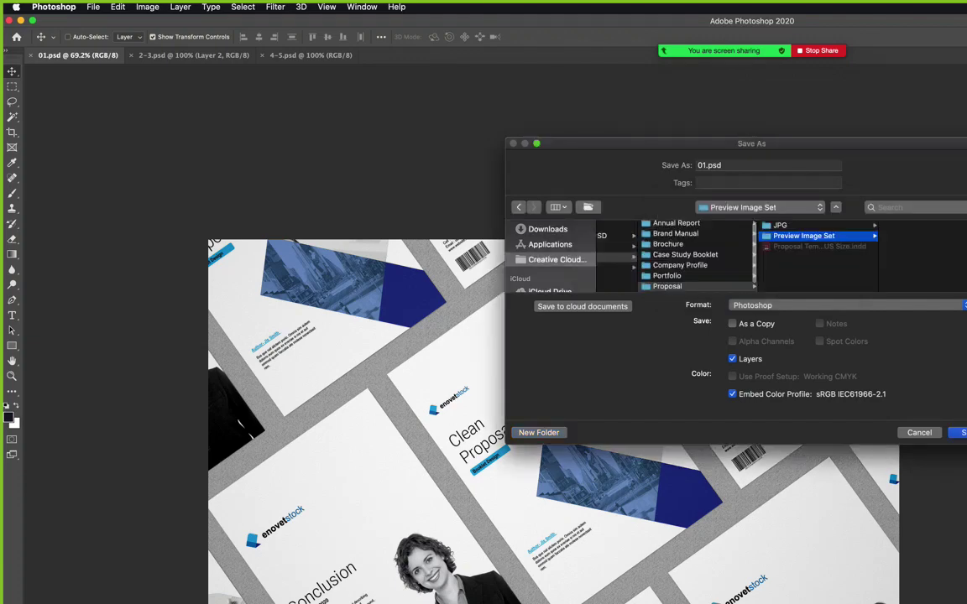
pyautogui.click(782, 303)
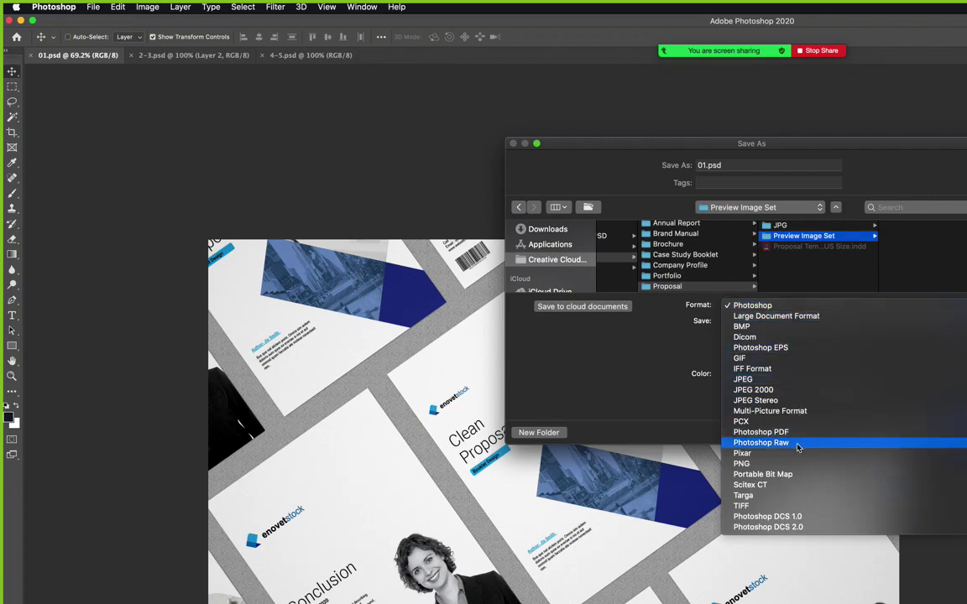
pyautogui.click(787, 379)
pyautogui.press('Return')
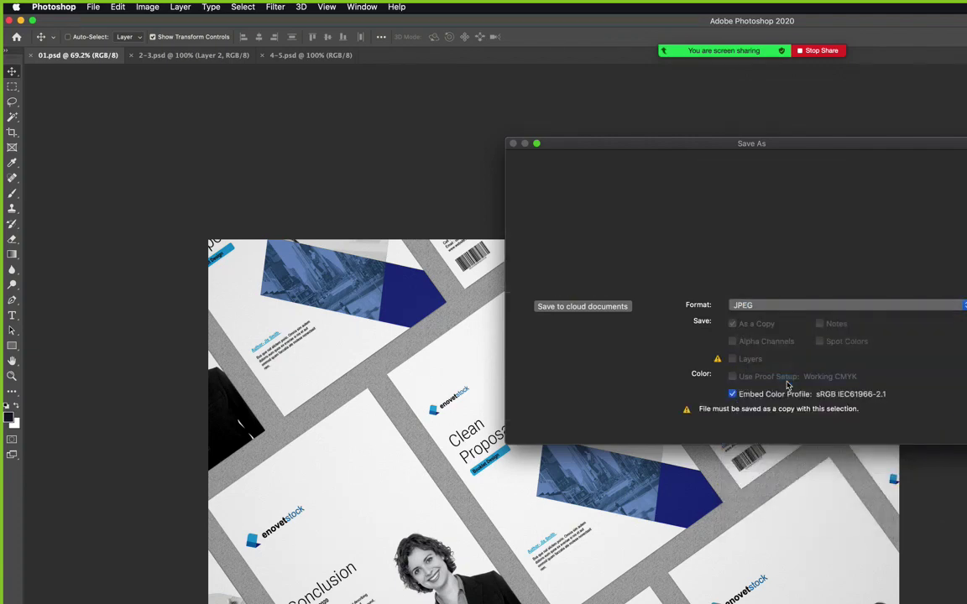
pyautogui.press('Return')
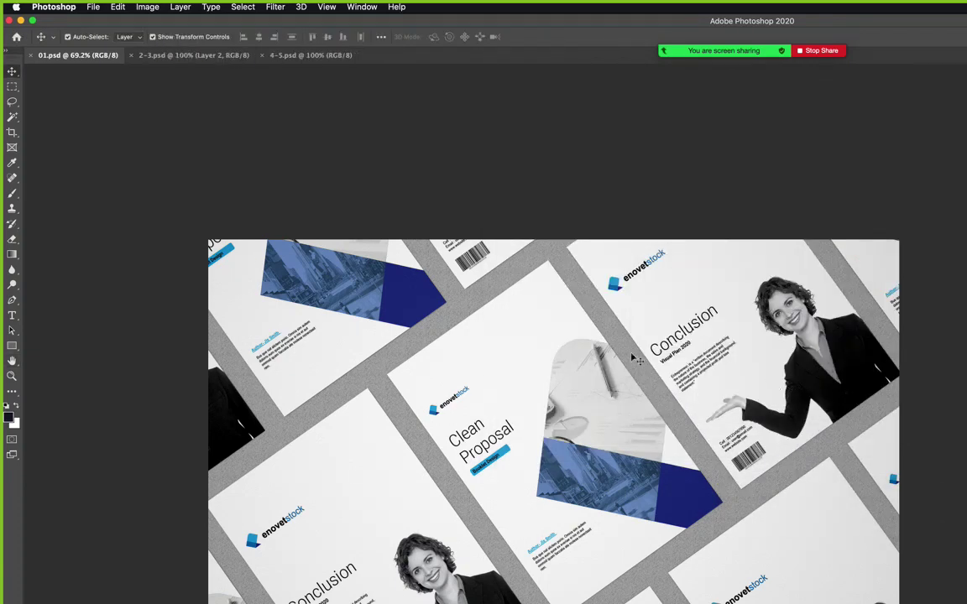
# Close 01.psd, switch to 2-3.psd, and crop a strip off the top of the spread.
pyautogui.press('super+w')
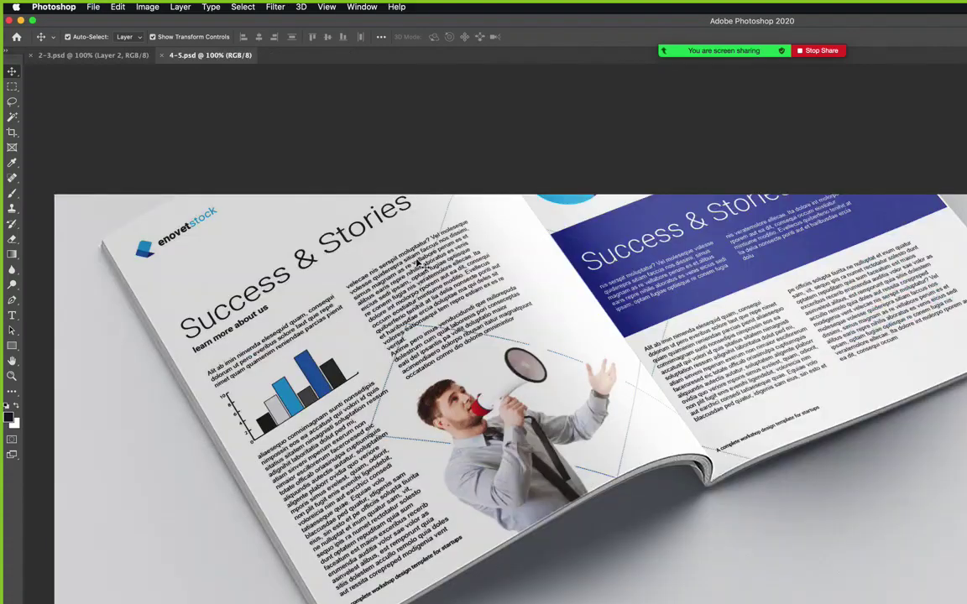
pyautogui.click(97, 54)
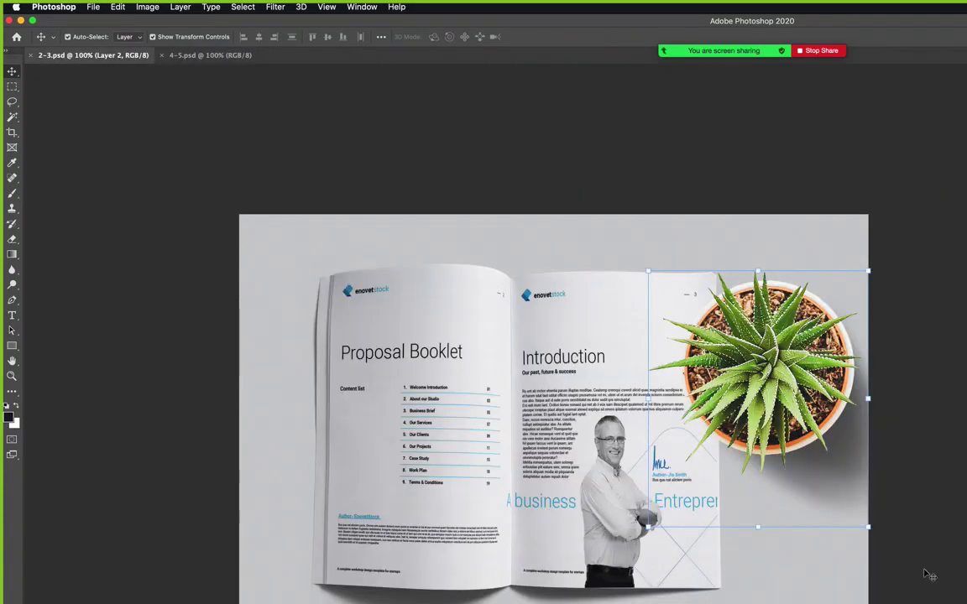
pyautogui.press('z')
pyautogui.click(631, 444)
pyautogui.press('super+0')
pyautogui.press('c')
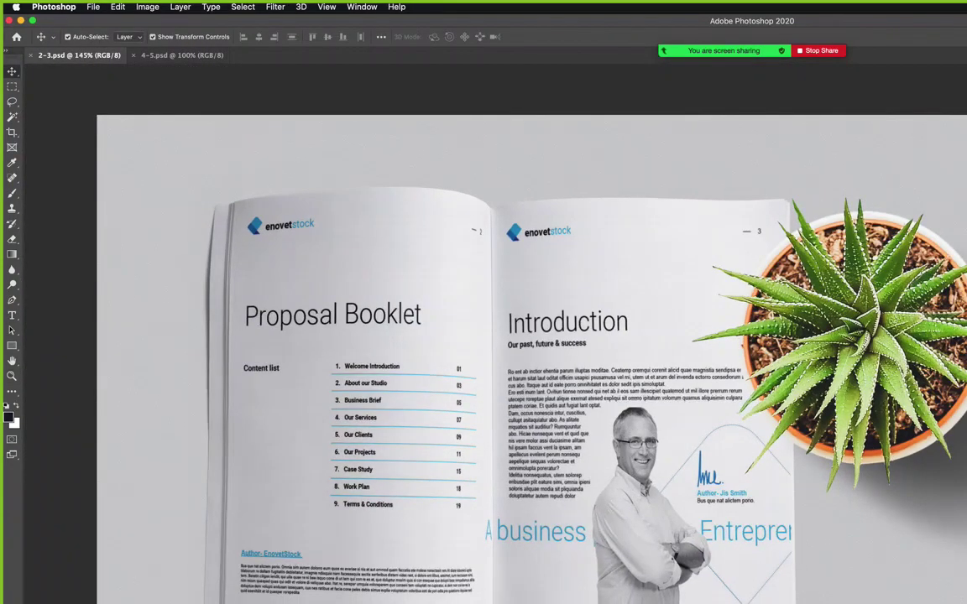
pyautogui.moveTo(554, 603)
pyautogui.mouseDown()
pyautogui.moveTo(554, 568)
pyautogui.moveTo(554, 585)
pyautogui.mouseUp()
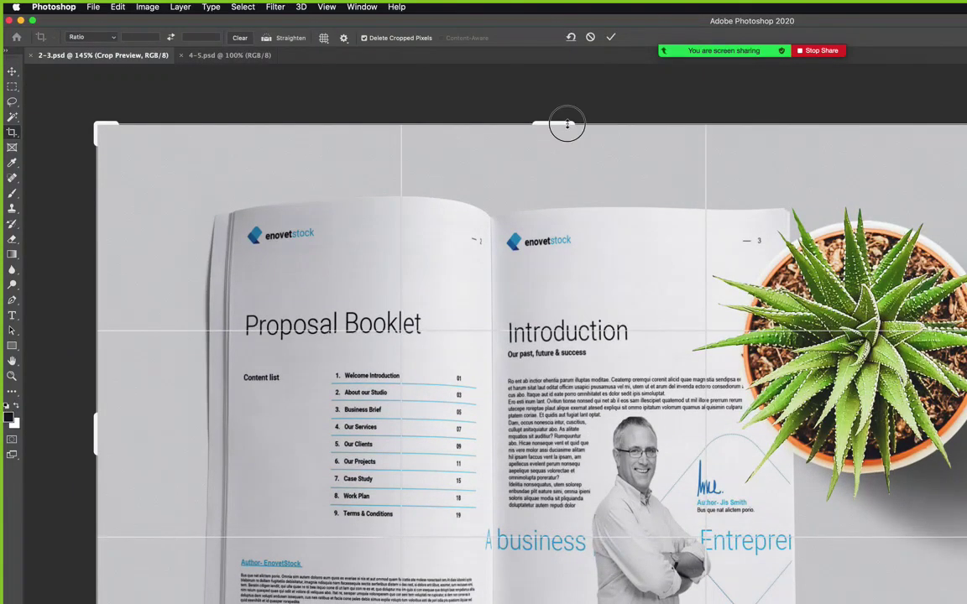
pyautogui.moveTo(566, 123); pyautogui.dragTo(563, 159)
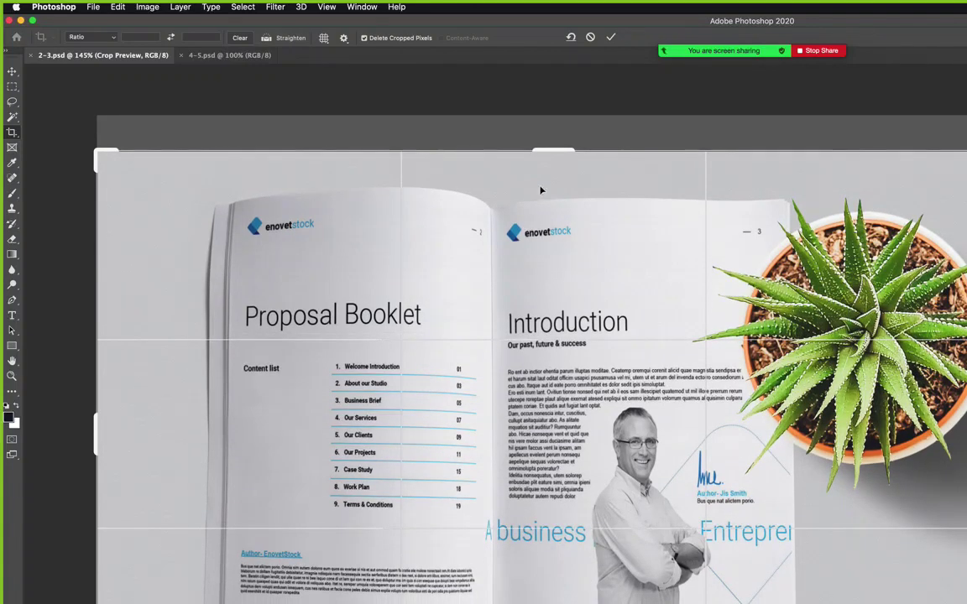
pyautogui.press('Return')
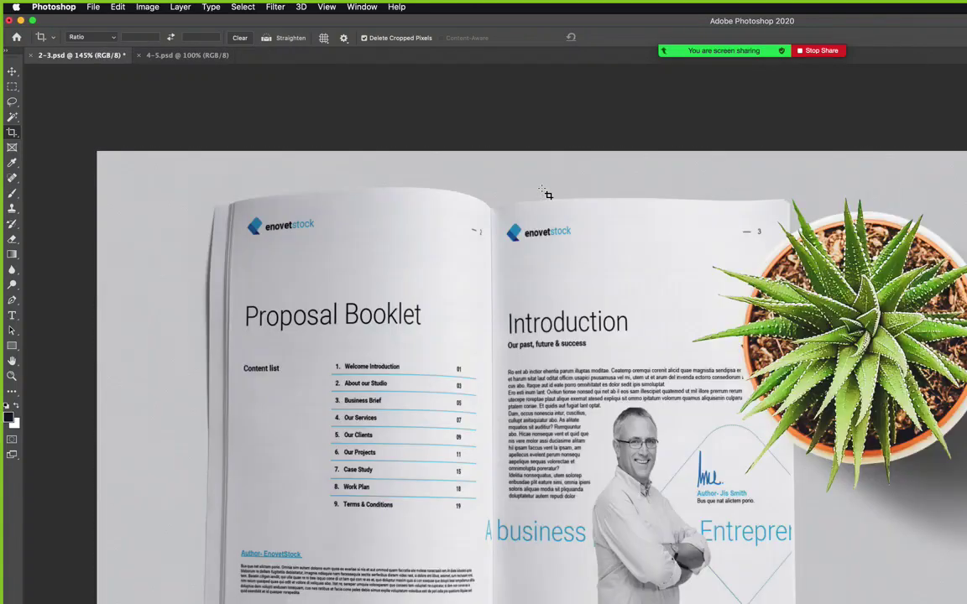
# Zoom in on the spread and move the potted plant right and down.
pyautogui.press('super+minus')
pyautogui.press('super+minus')
pyautogui.press('super+minus')
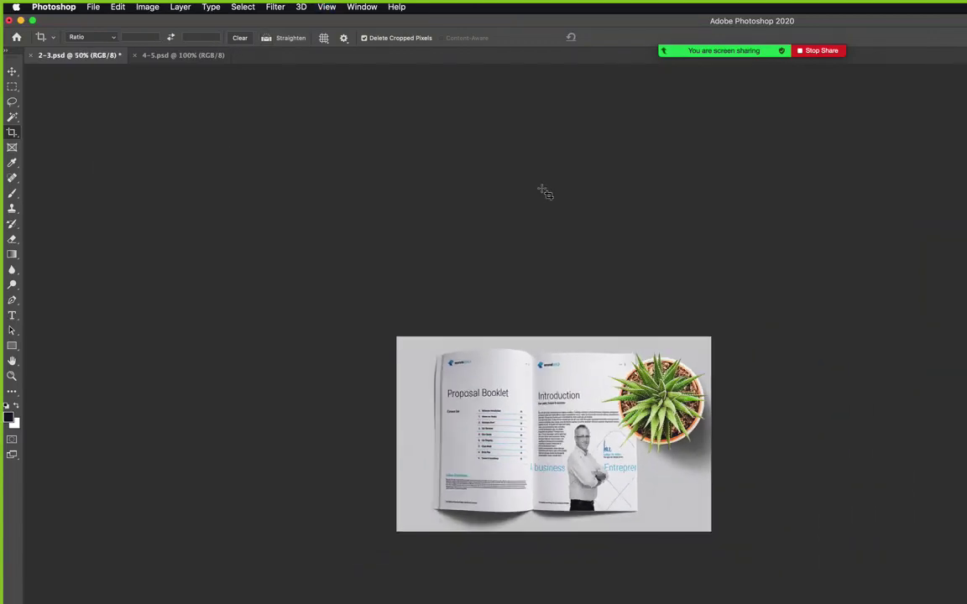
pyautogui.press('super+plus')
pyautogui.press('super+plus')
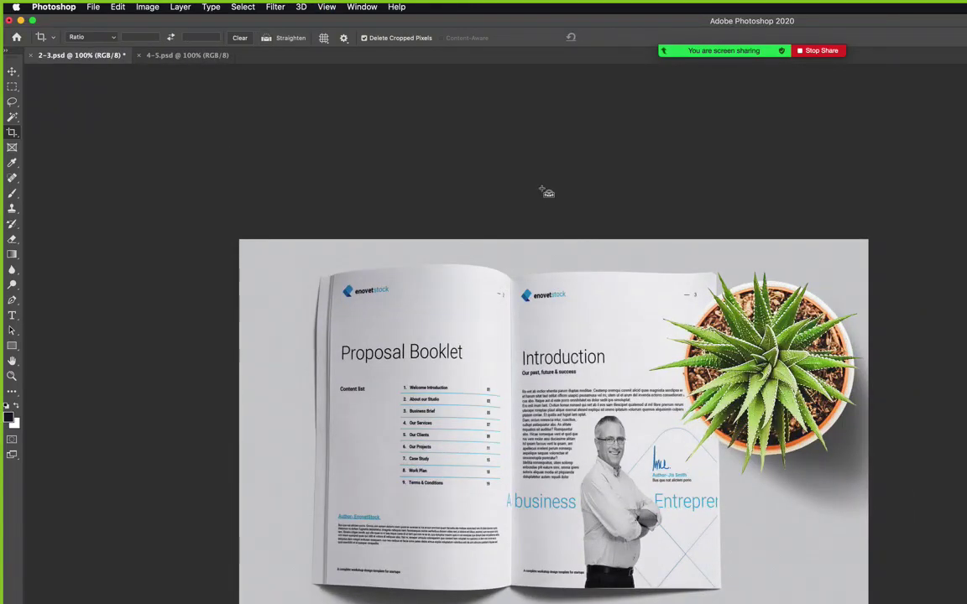
pyautogui.press('z')
pyautogui.moveTo(554, 388); pyautogui.dragTo(588, 388)
pyautogui.press('v')
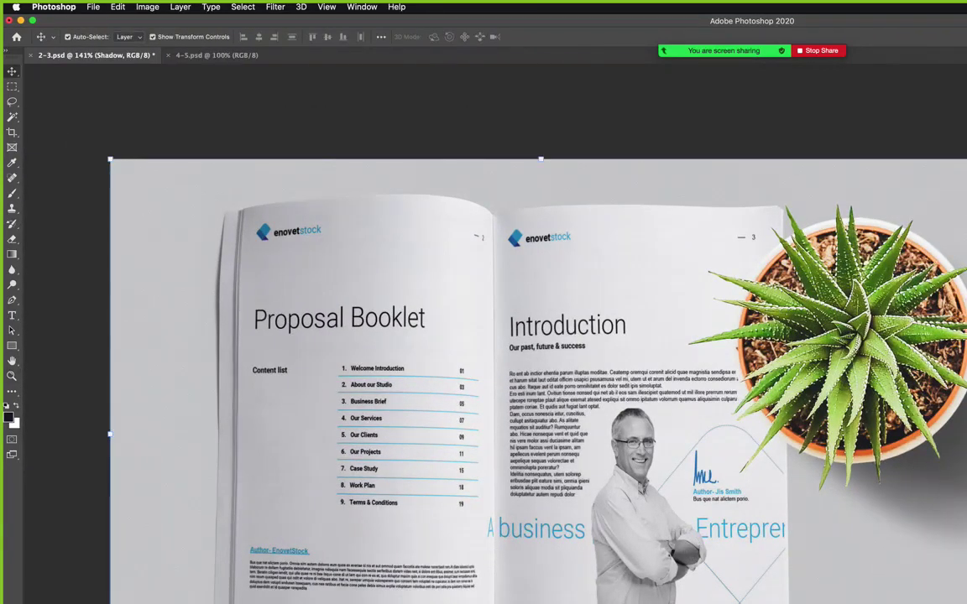
pyautogui.click(902, 343)
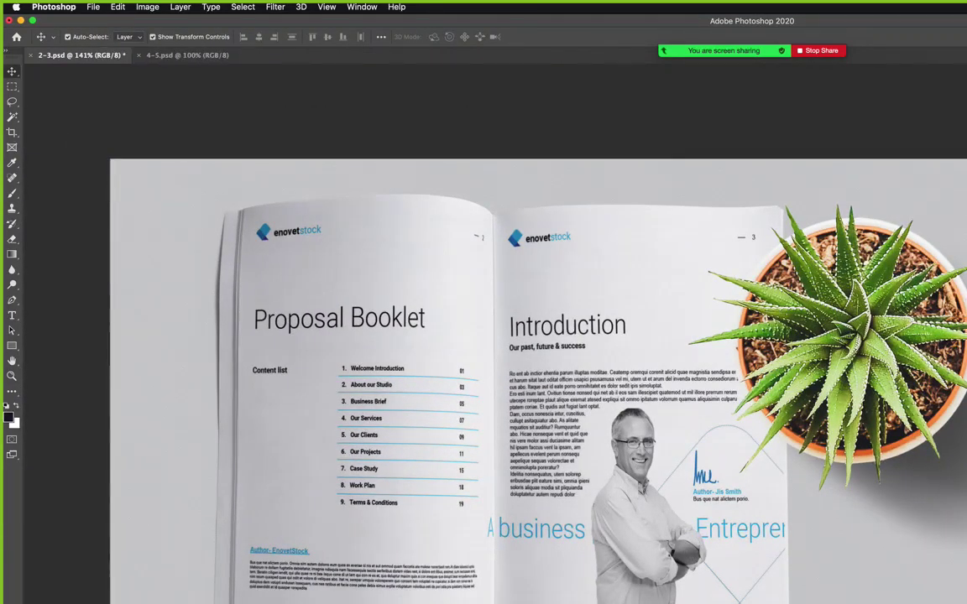
pyautogui.moveTo(901, 343)
pyautogui.mouseDown()
pyautogui.moveTo(942, 381)
pyautogui.moveTo(877, 311)
pyautogui.moveTo(890, 328)
pyautogui.mouseUp()
# Save 2-3.psd and begin a Save As copy with JPEG as the format.
pyautogui.click(732, 141)
pyautogui.press('super+s')
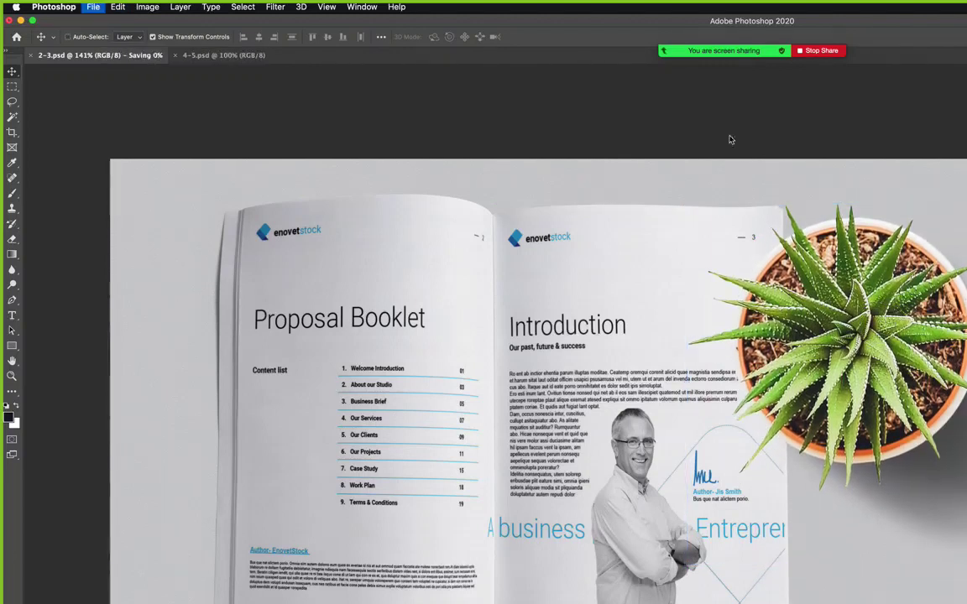
pyautogui.press('shift+super+s')
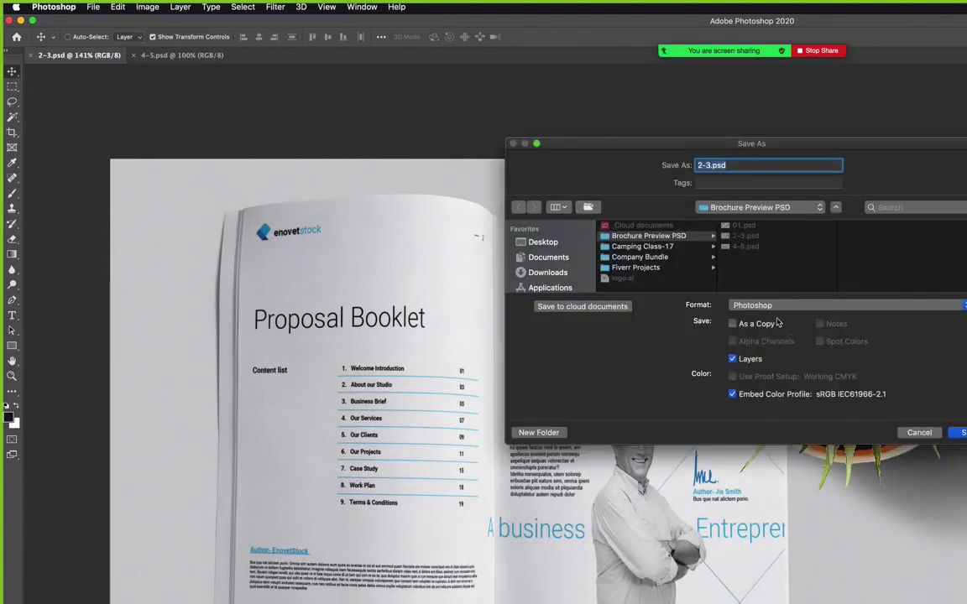
pyautogui.click(747, 305)
pyautogui.click(747, 379)
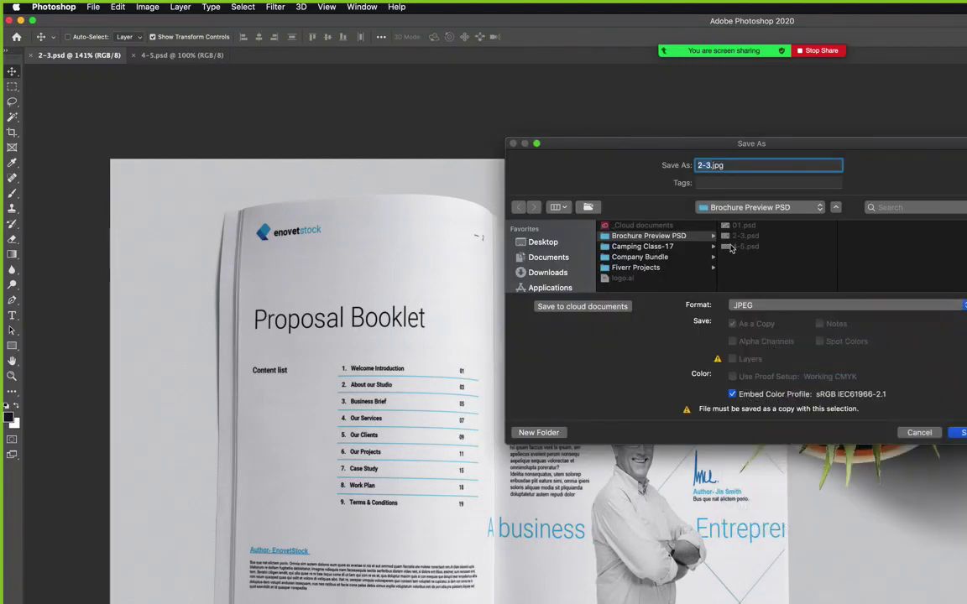
# Save 2-3.jpg into Company Bundle > Proposal > Preview Image Set, then delete the potted plant layer.
pyautogui.click(640, 257)
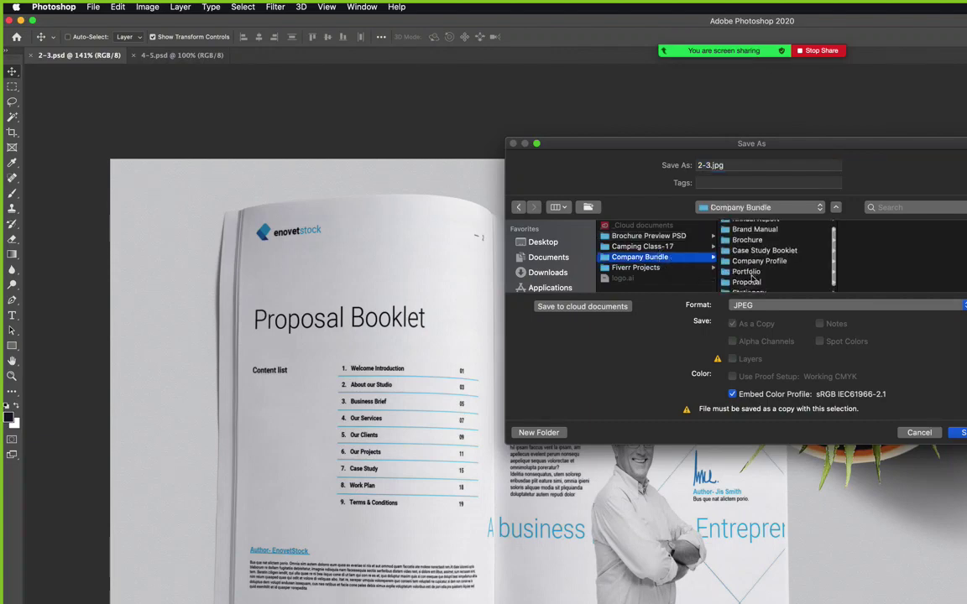
pyautogui.click(746, 287)
pyautogui.click(899, 238)
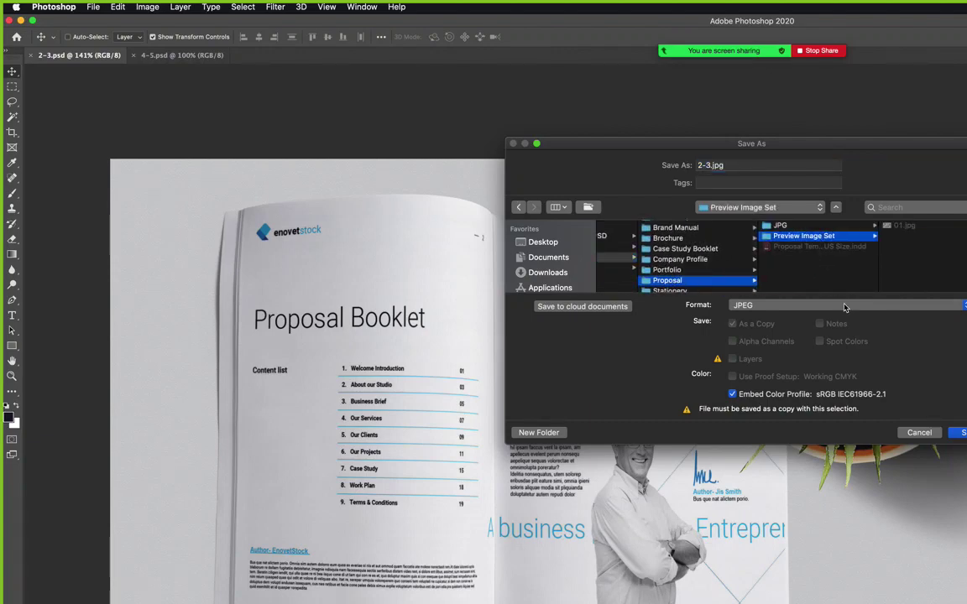
pyautogui.click(806, 305)
pyautogui.click(808, 308)
pyautogui.press('Return')
pyautogui.click(824, 236)
pyautogui.press('v')
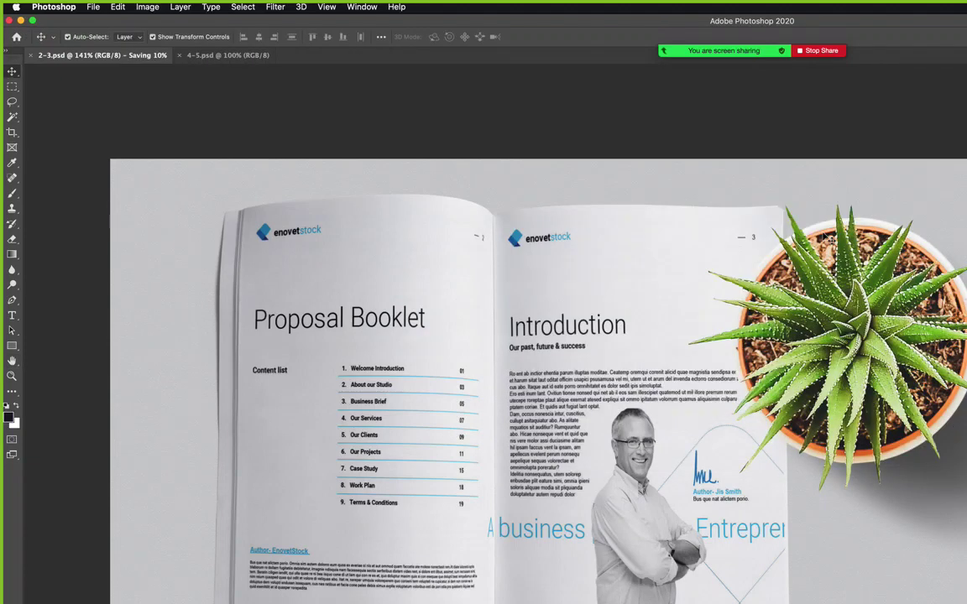
pyautogui.press('Delete')
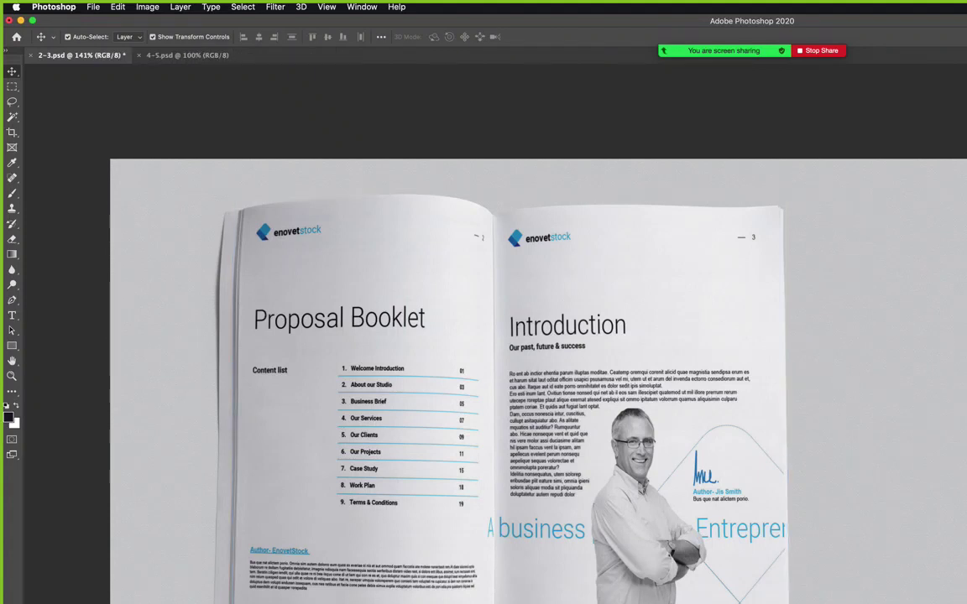
# Alt-drag the booklet spread to place a duplicate booklet to its right.
pyautogui.press('c')
pyautogui.press('v')
pyautogui.click(474, 378)
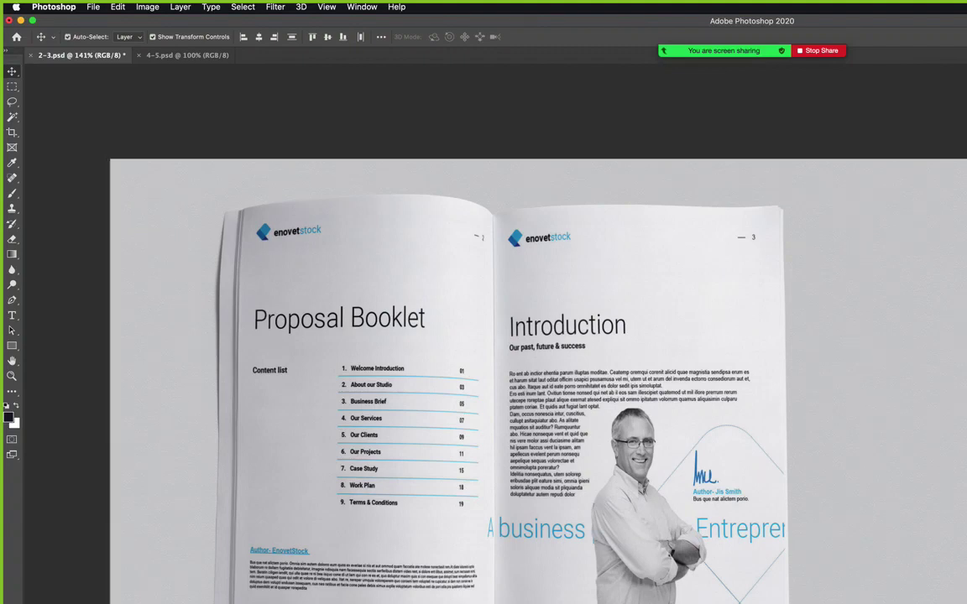
pyautogui.moveTo(474, 378); pyautogui.dragTo(606, 429)
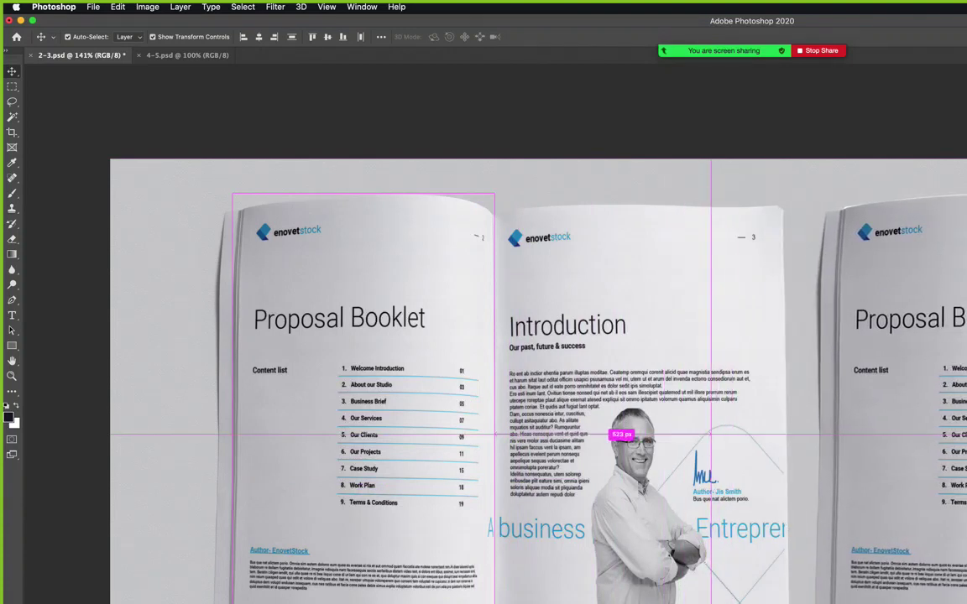
pyautogui.moveTo(605, 430); pyautogui.dragTo(638, 429)
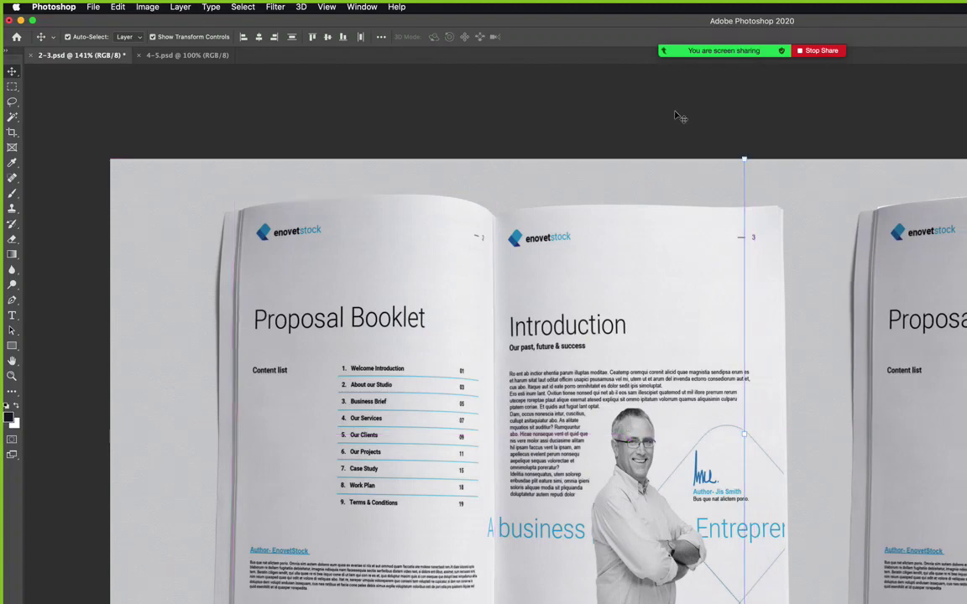
# Step through the copied booklet layers, hiding the dark overlay on the right booklet.
pyautogui.press('z')
pyautogui.keyDown('alt'); pyautogui.click(747, 444); pyautogui.keyUp('alt')
pyautogui.click(759, 443)
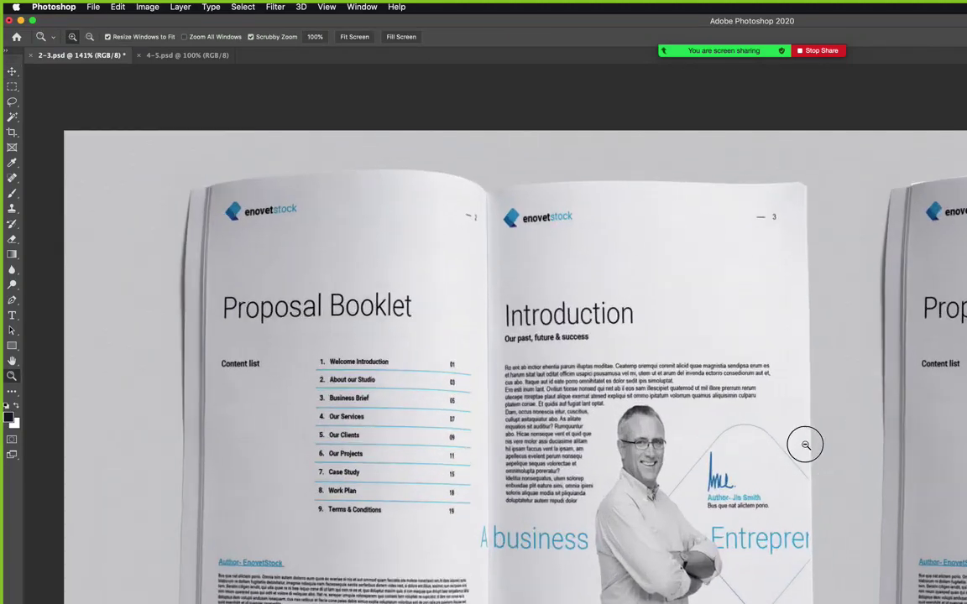
pyautogui.press('v')
pyautogui.hotkey('alt', '.')
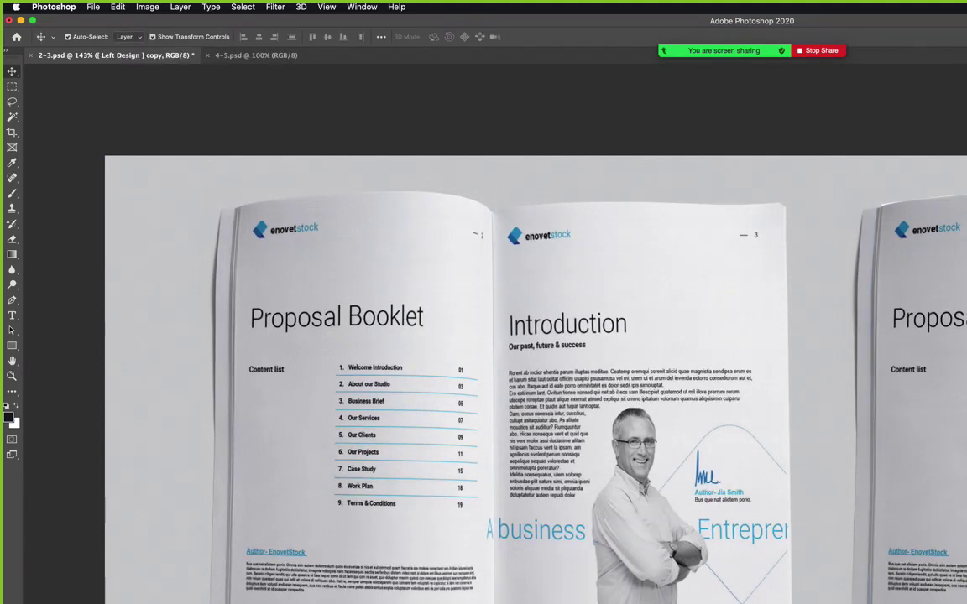
pyautogui.click(915, 294)
pyautogui.hotkey('alt', '[')
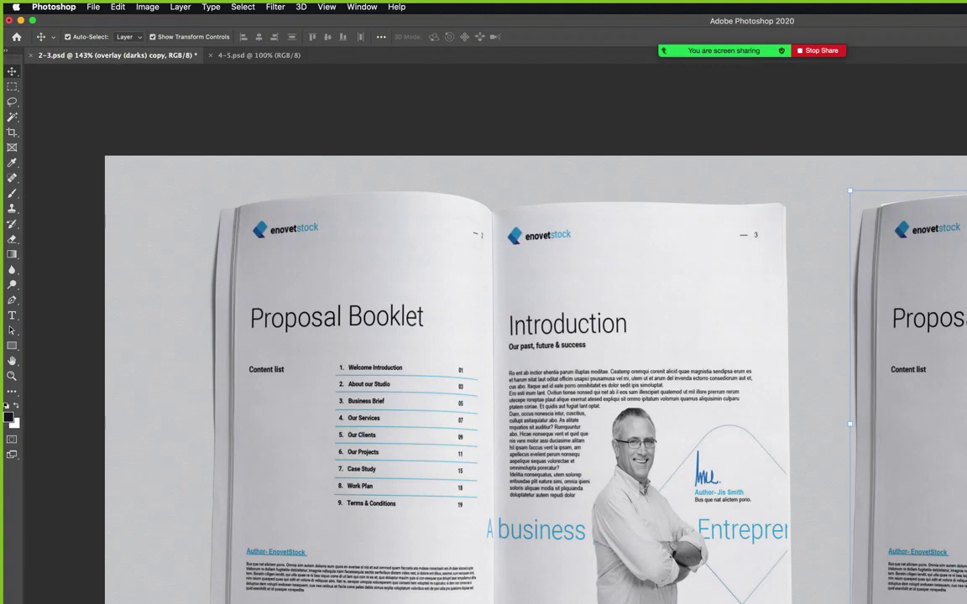
pyautogui.press('super+comma')
pyautogui.press('super+comma')
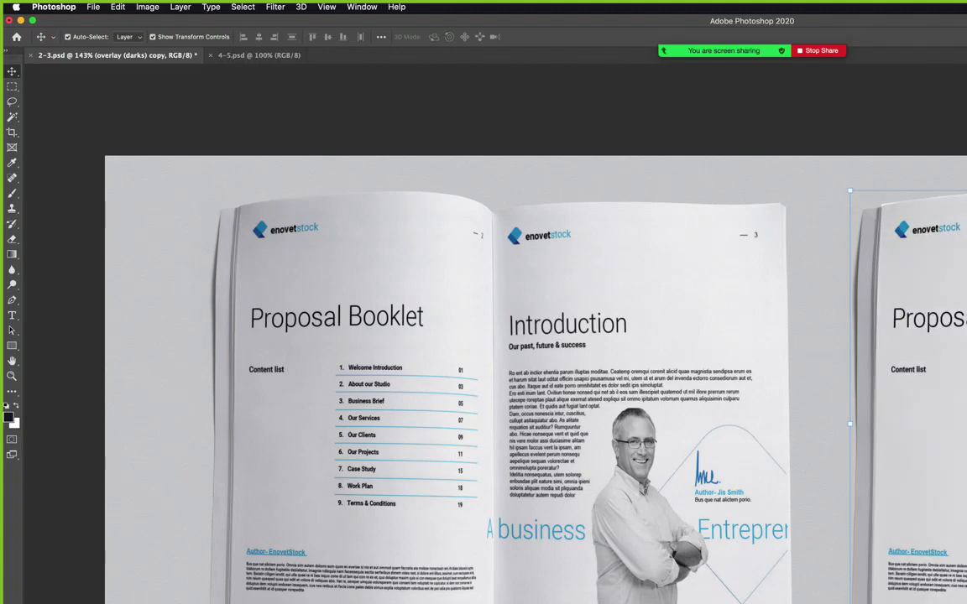
pyautogui.hotkey('alt', '[')
pyautogui.hotkey('alt', '[')
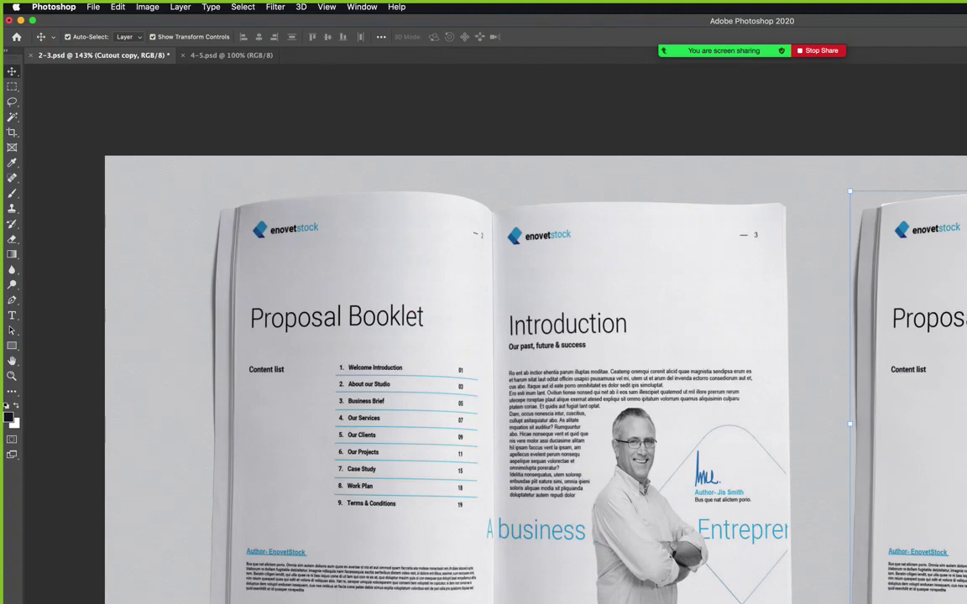
pyautogui.hotkey('alt', '[')
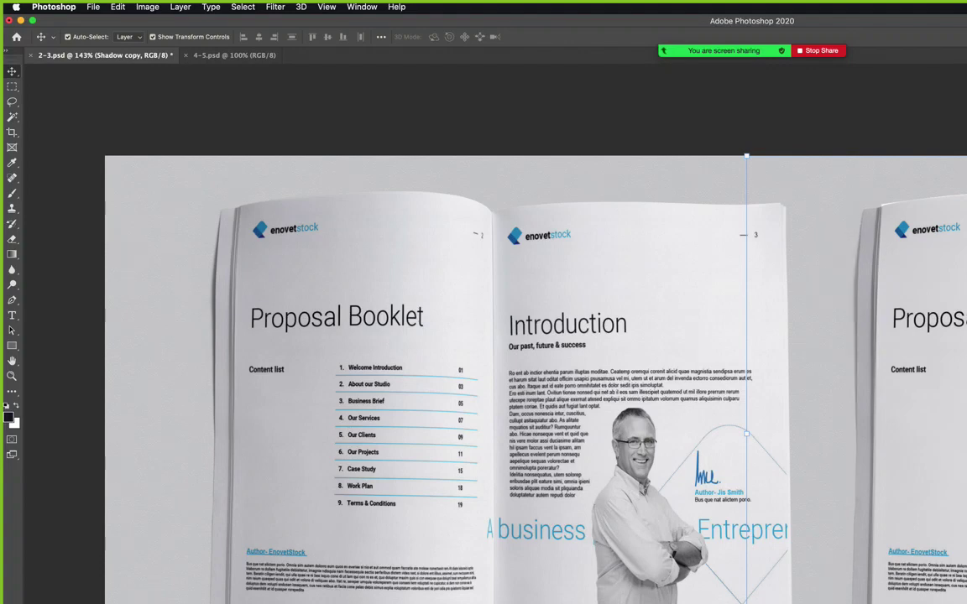
# Review the canvas and undo the duplicated right booklet.
pyautogui.press('Tab')
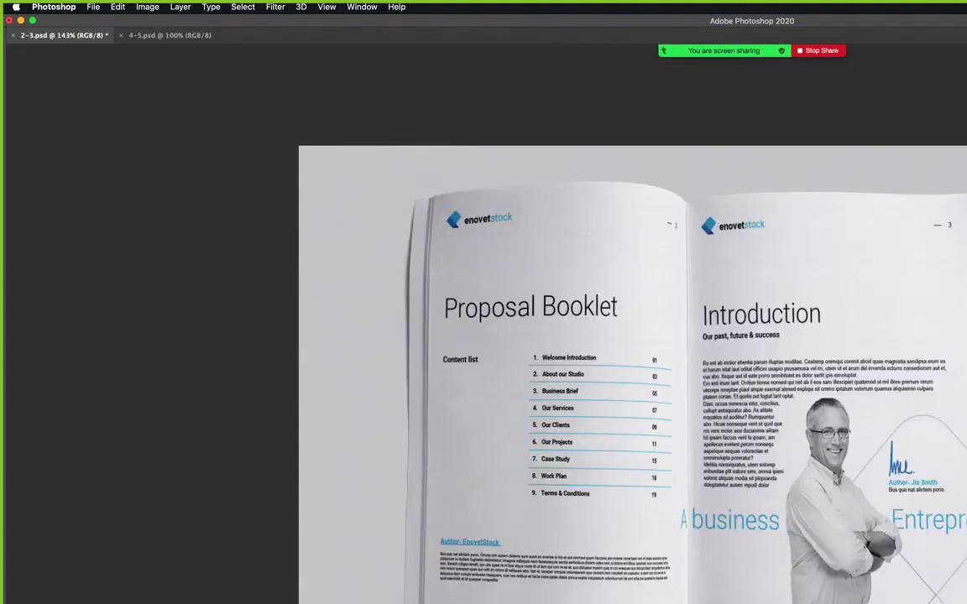
pyautogui.press('Tab')
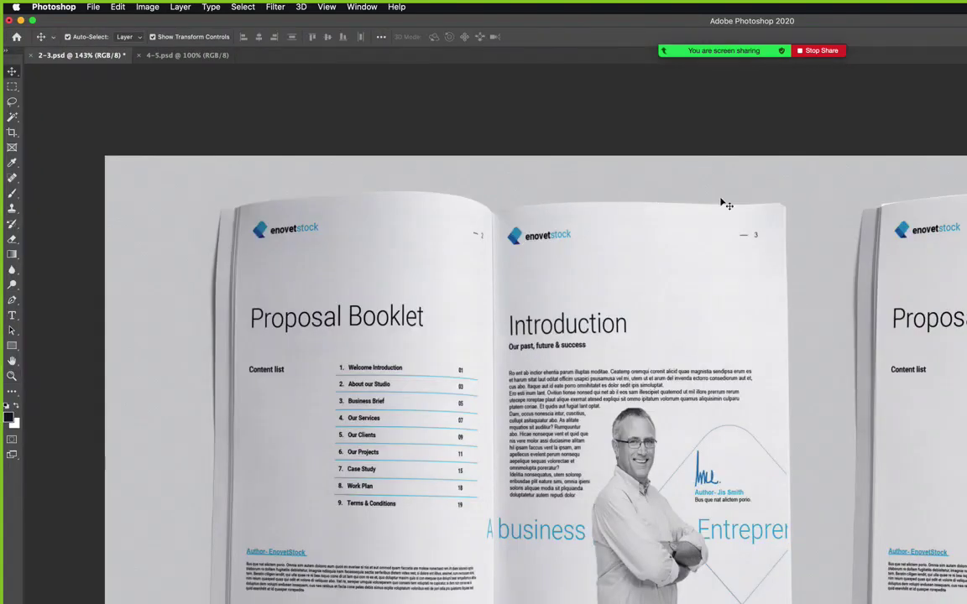
pyautogui.press('super+minus')
pyautogui.press('super+equal')
pyautogui.press('super+minus')
pyautogui.press('v')
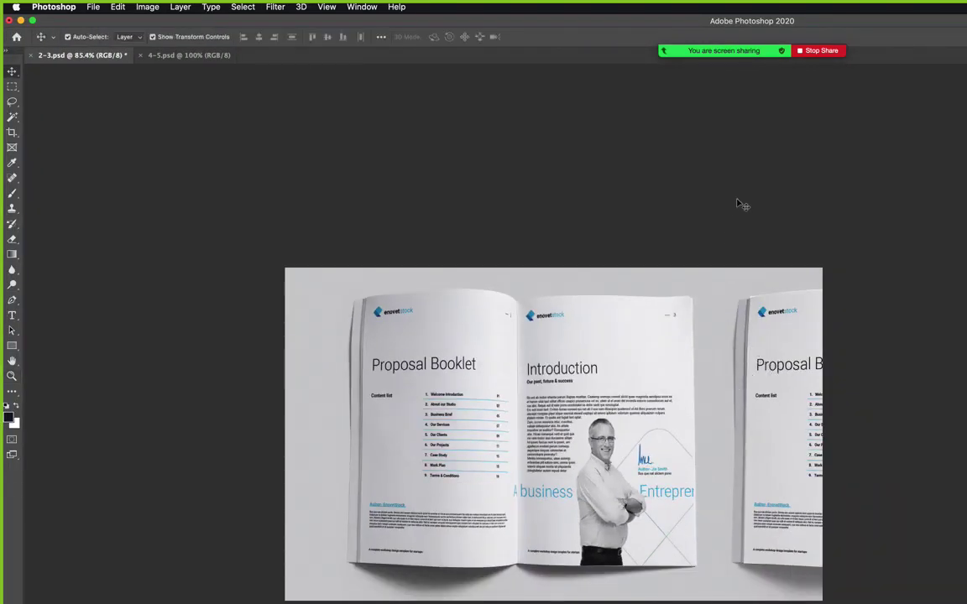
pyautogui.press('super+z')
pyautogui.press('super+z')
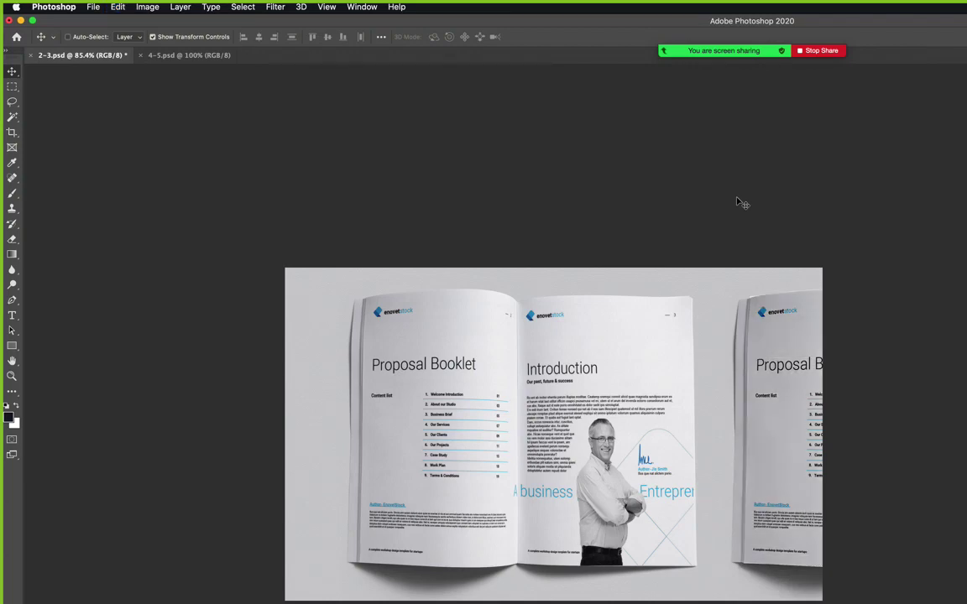
pyautogui.press('super+z')
# Zoom to 131% and crop the canvas width down to 1833 px.
pyautogui.press('z')
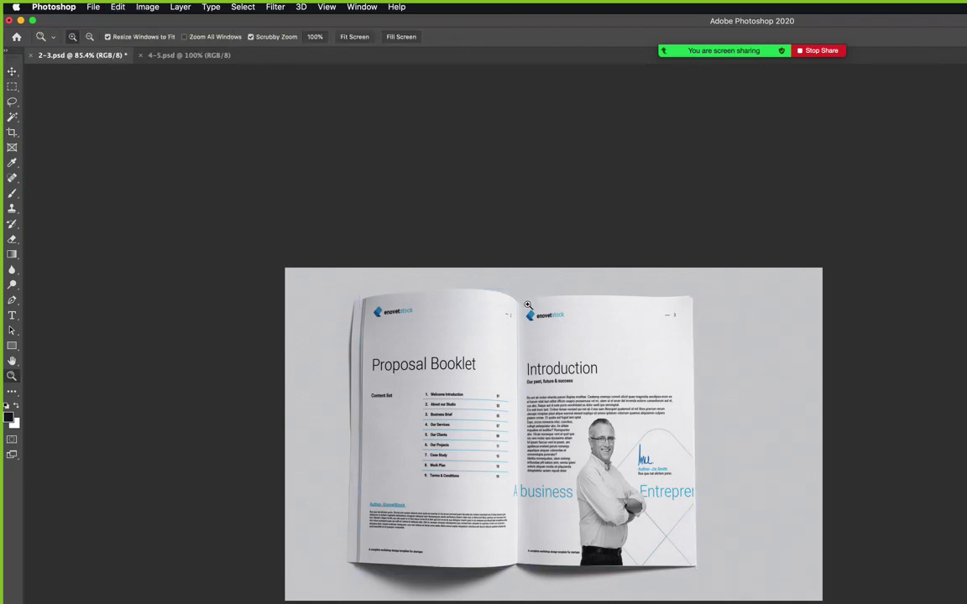
pyautogui.moveTo(528, 304); pyautogui.dragTo(555, 252)
pyautogui.press('v')
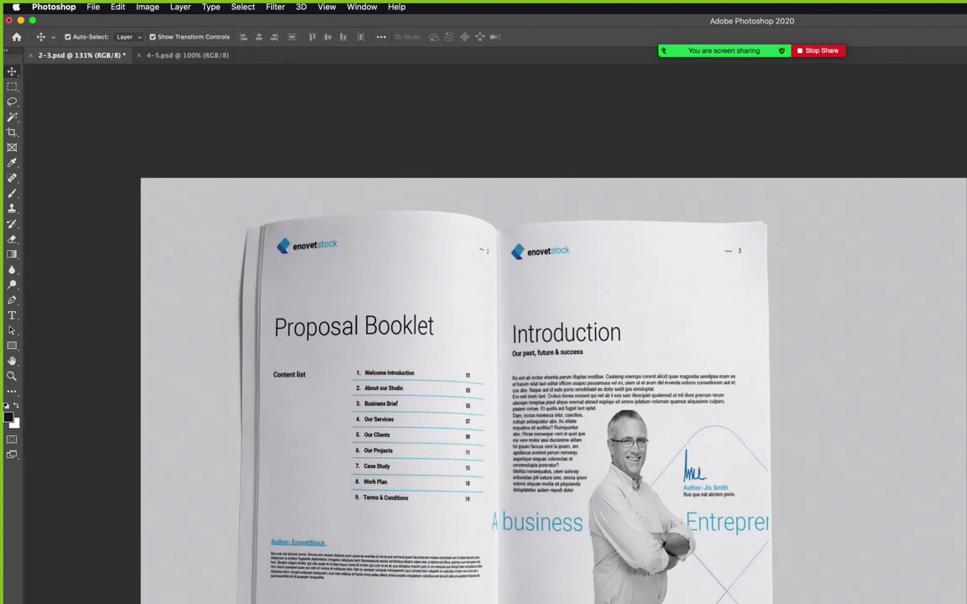
pyautogui.press('c')
pyautogui.moveTo(964, 436); pyautogui.dragTo(910, 442)
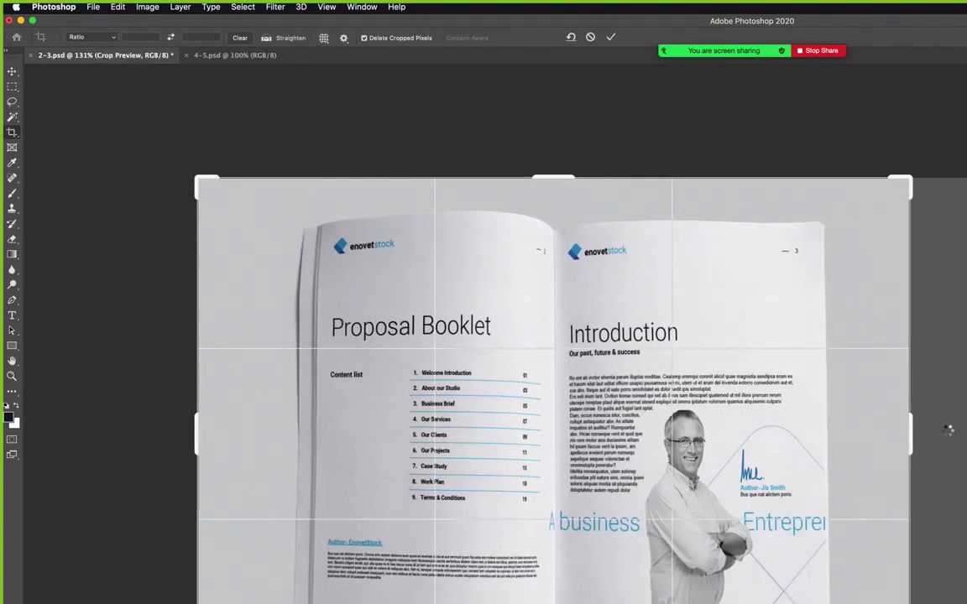
pyautogui.press('Return')
# Shift the booklet right and widen the canvas on the left to 2287 px.
pyautogui.press('v')
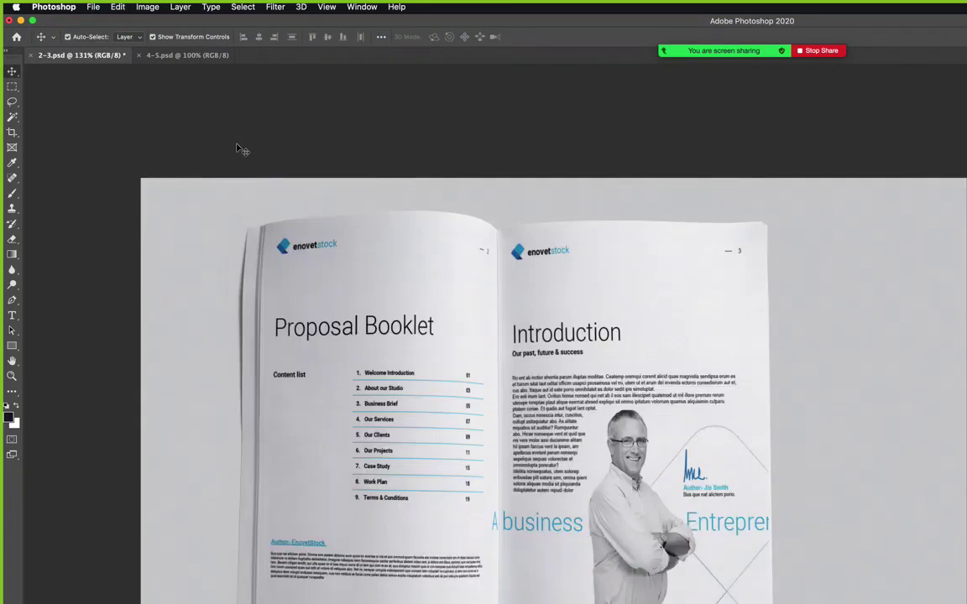
pyautogui.click(405, 387)
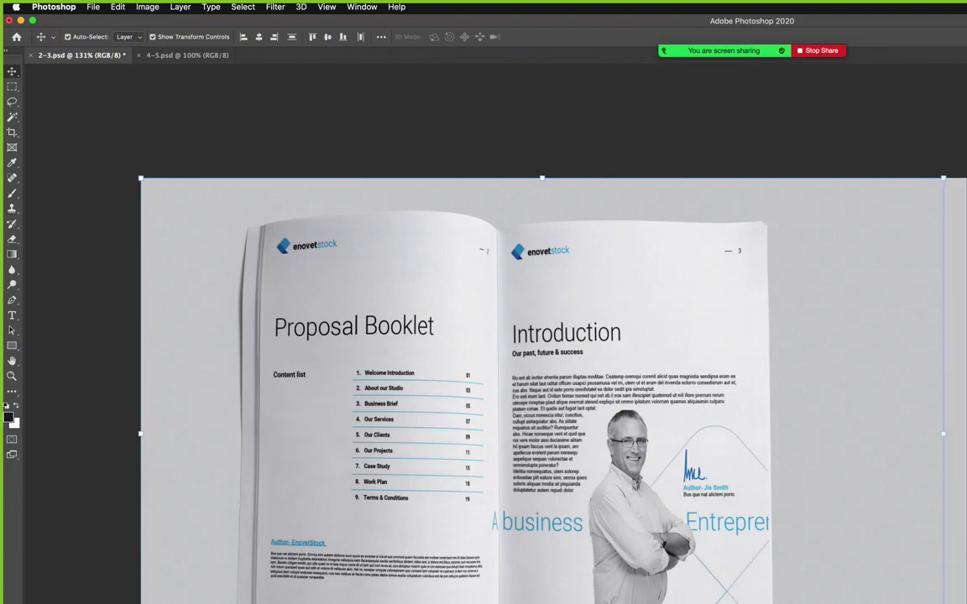
pyautogui.moveTo(649, 597)
pyautogui.mouseDown()
pyautogui.moveTo(704, 598)
pyautogui.moveTo(763, 574)
pyautogui.moveTo(707, 600)
pyautogui.moveTo(773, 597)
pyautogui.moveTo(652, 598)
pyautogui.mouseUp()
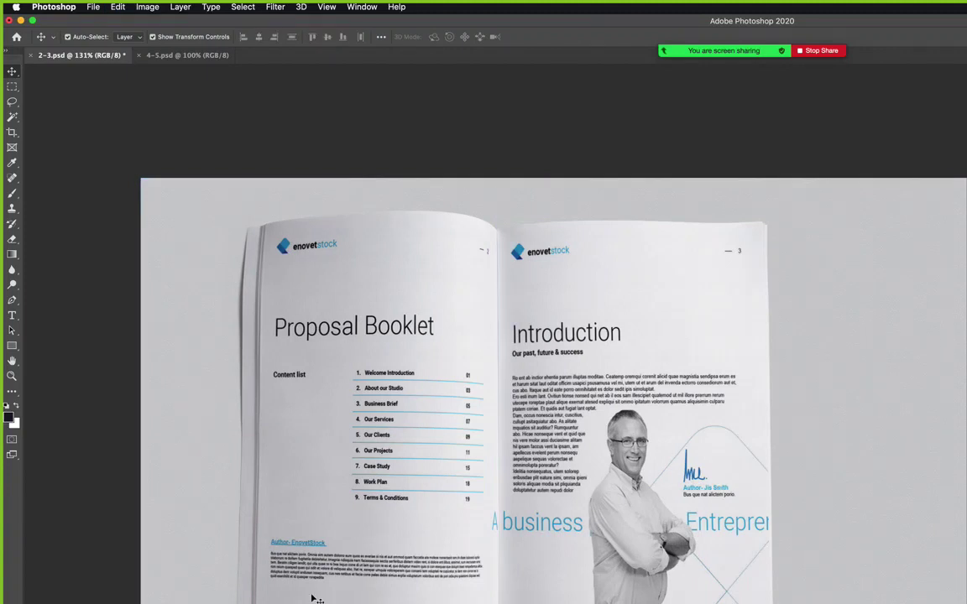
pyautogui.press('c')
pyautogui.moveTo(139, 439); pyautogui.dragTo(104, 447)
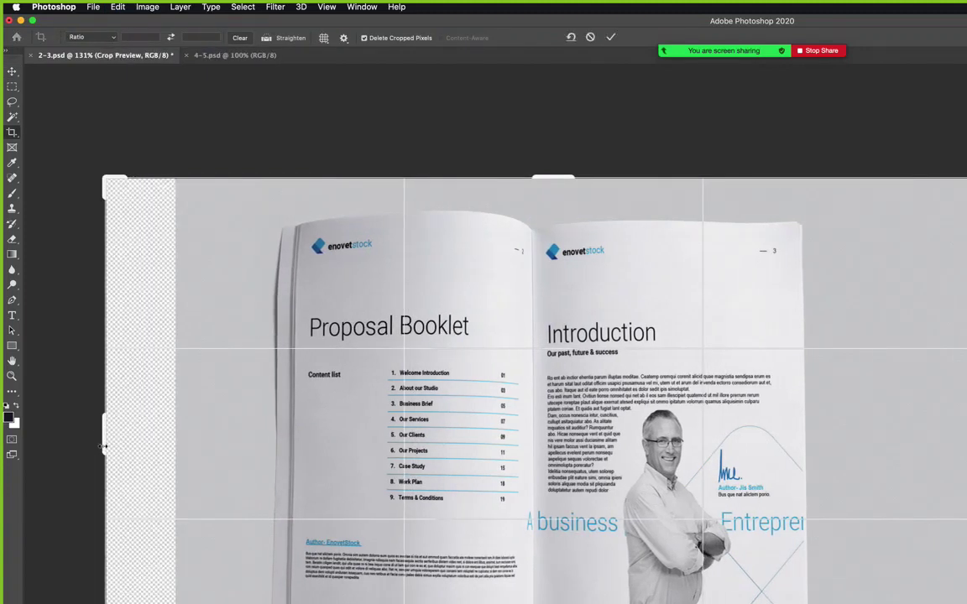
pyautogui.press('Return')
# Fine-tune the right crop edge around the booklet, apply it, and open Save As.
pyautogui.press('v')
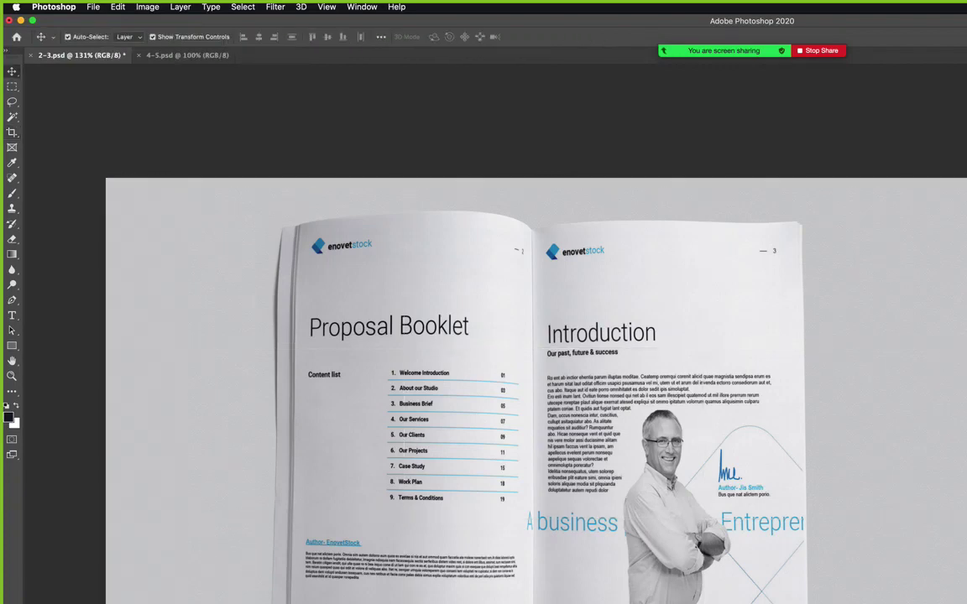
pyautogui.press('c')
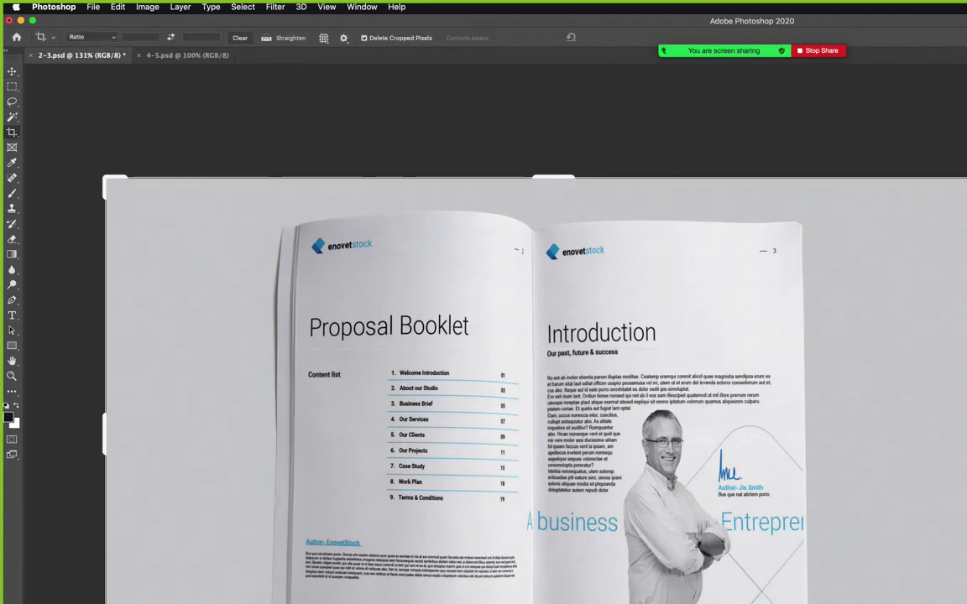
pyautogui.moveTo(954, 449); pyautogui.dragTo(966, 449)
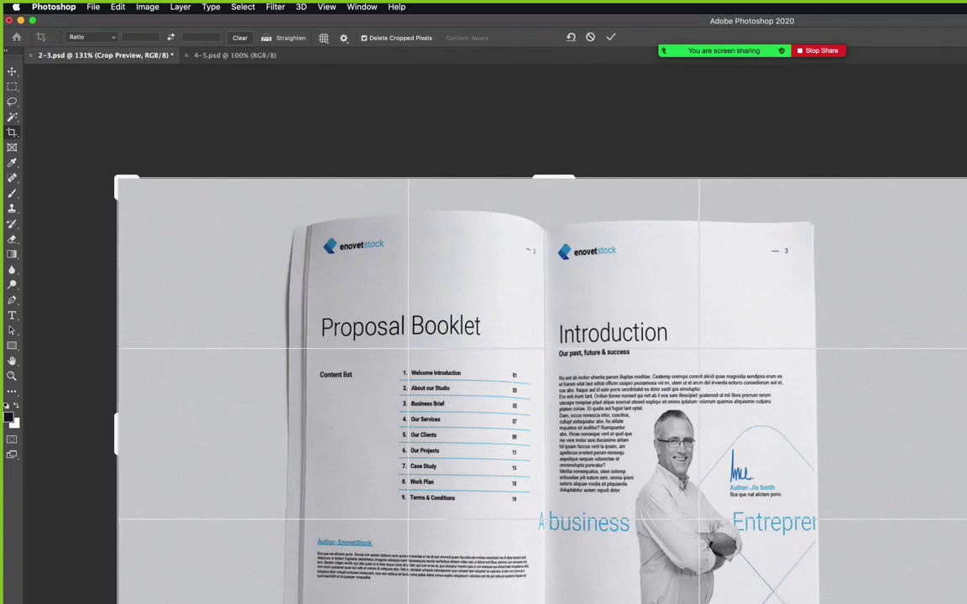
pyautogui.press('Return')
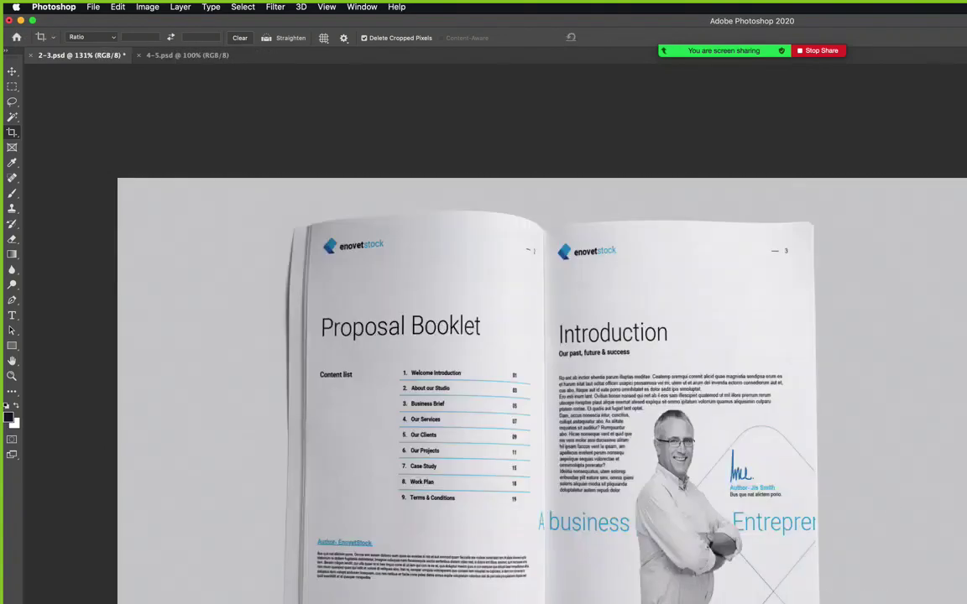
pyautogui.press('v')
pyautogui.press('super+shift+s')
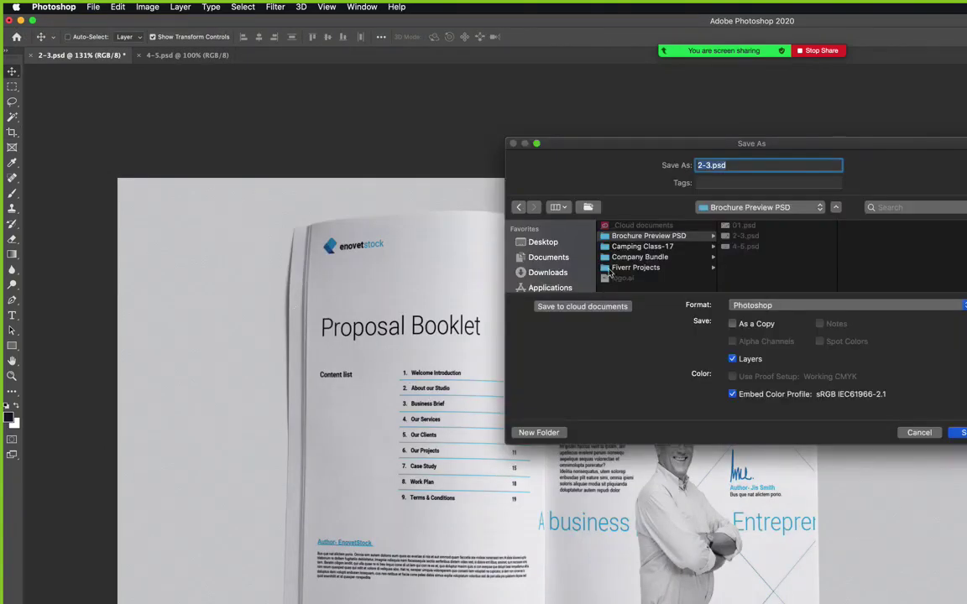
# Rename the file to '2-3 Clean.psd' and save it.
pyautogui.tripleClick(709, 165)
pyautogui.click(706, 165)
pyautogui.write('Clean')
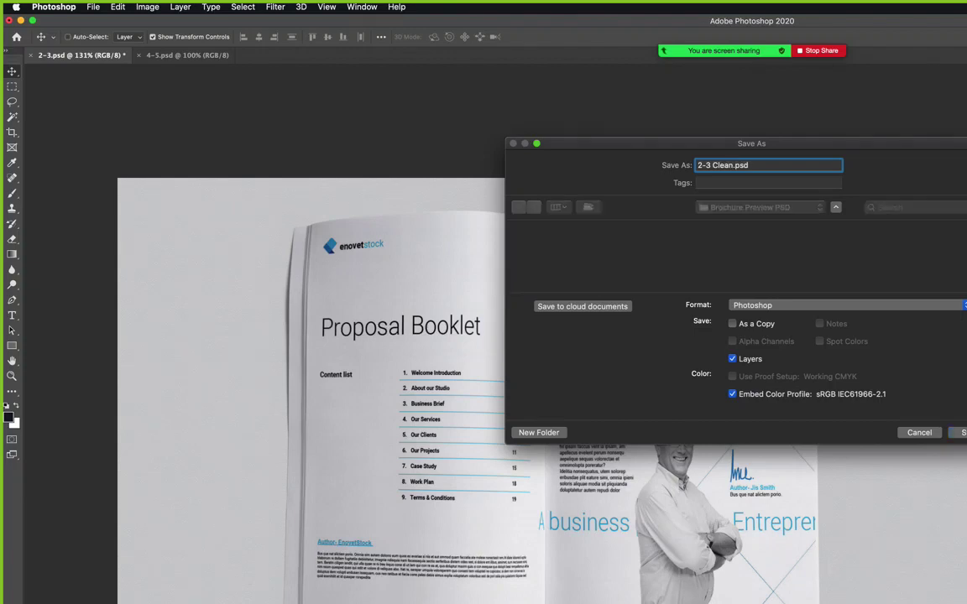
pyautogui.press('Return')
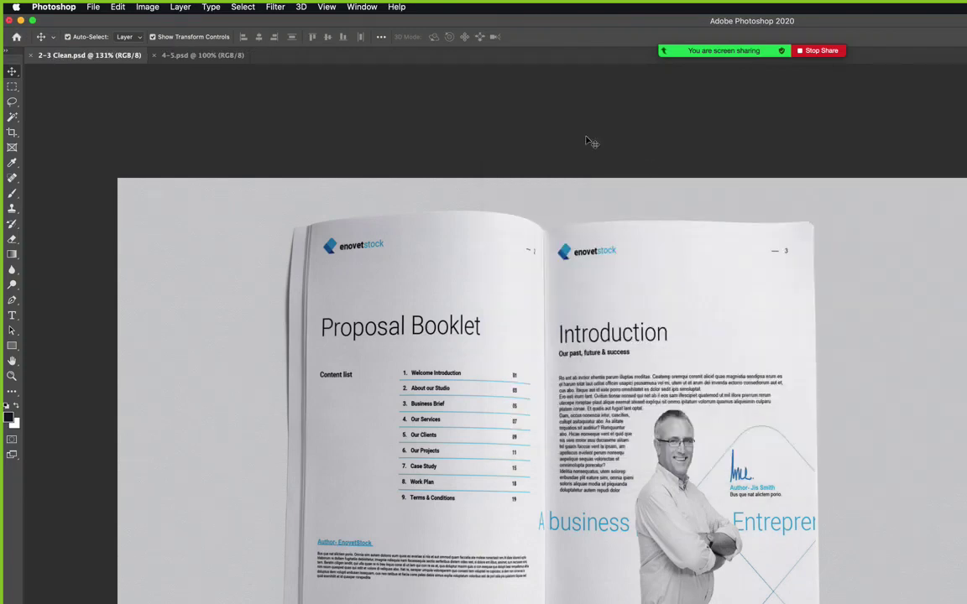
# Start a JPEG Save As copy of 4-5.psd in Creative Cloud Files.
pyautogui.click(195, 56)
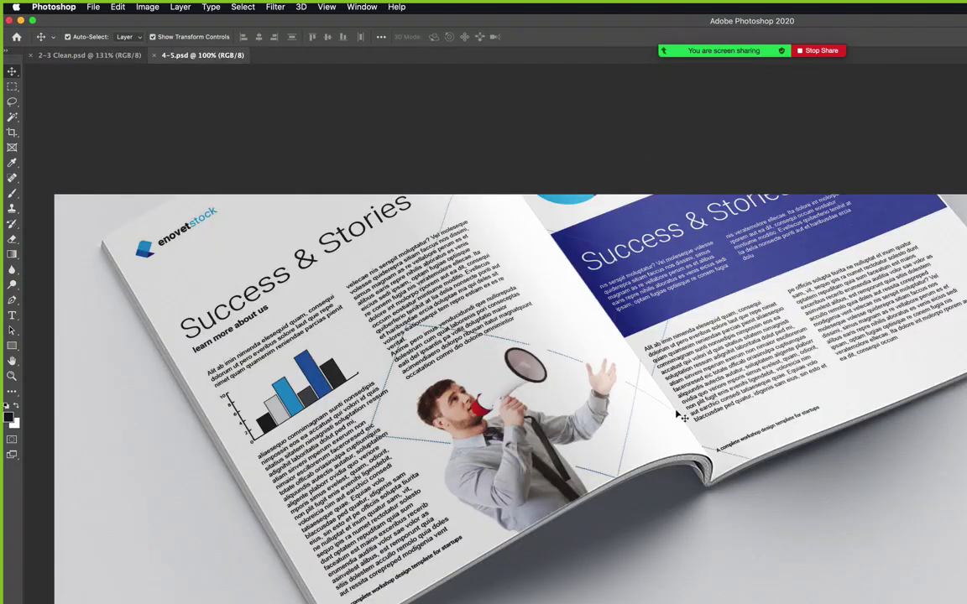
pyautogui.press('super+shift+s')
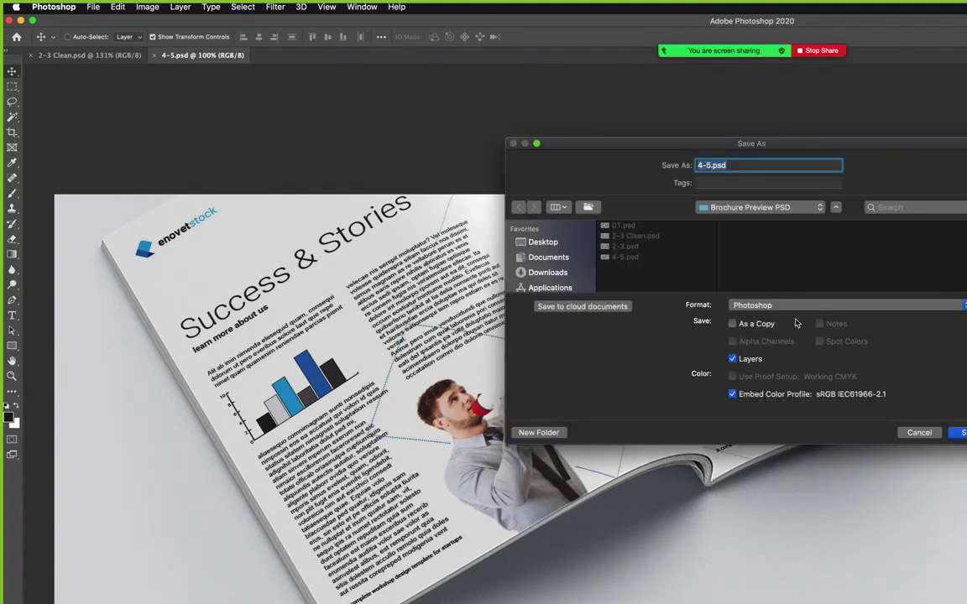
pyautogui.click(789, 305)
pyautogui.click(760, 377)
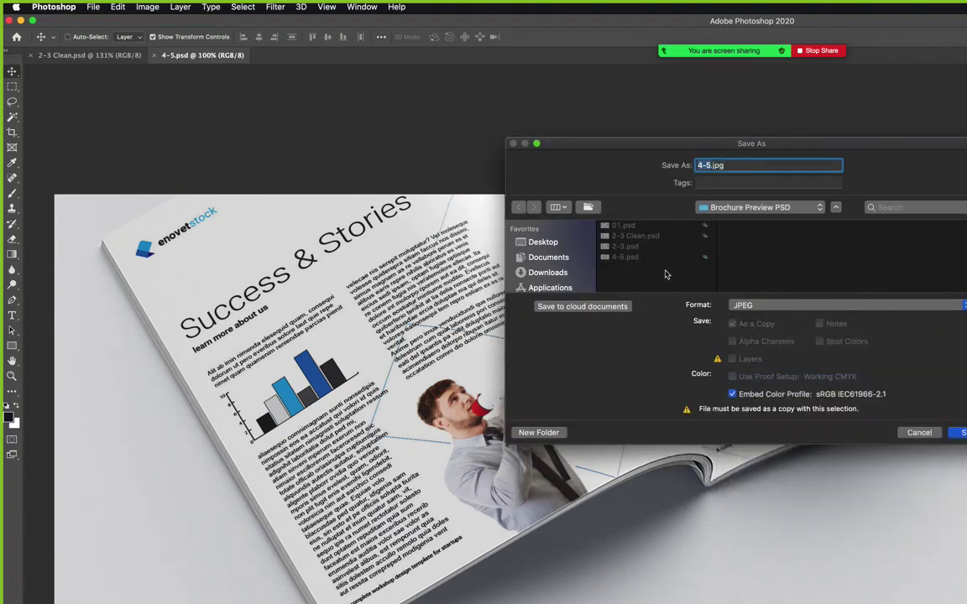
pyautogui.click(738, 207)
pyautogui.click(719, 222)
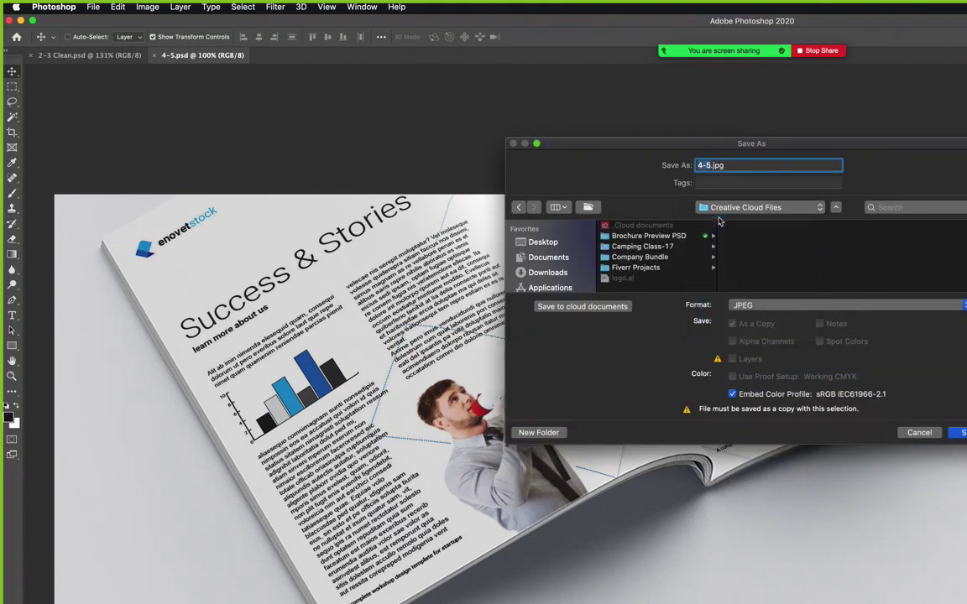
# Save 4-5.jpg at maximum quality into Company Bundle > Proposal > Preview Image Set, then return to 2-3 Clean.
pyautogui.click(642, 257)
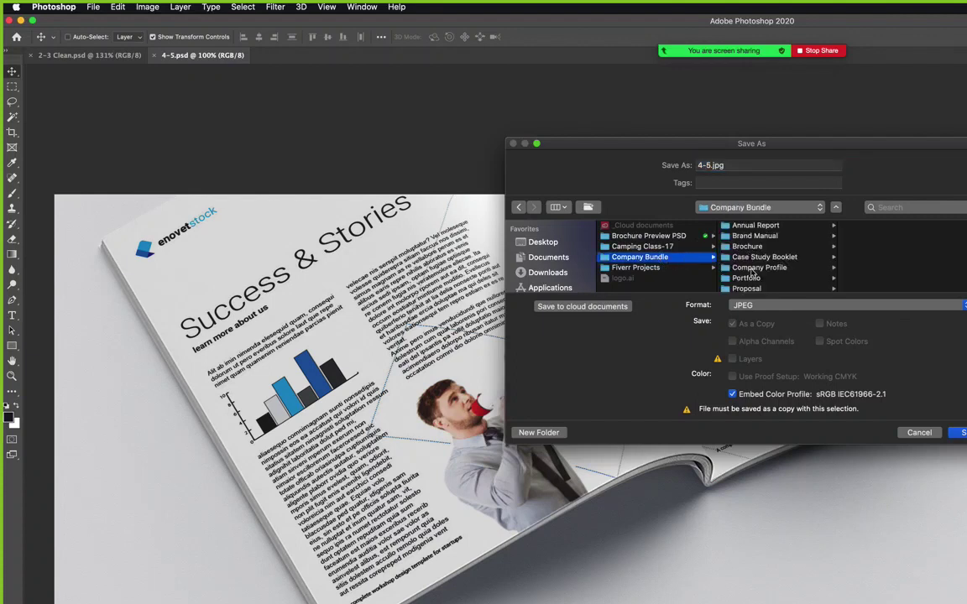
pyautogui.click(750, 278)
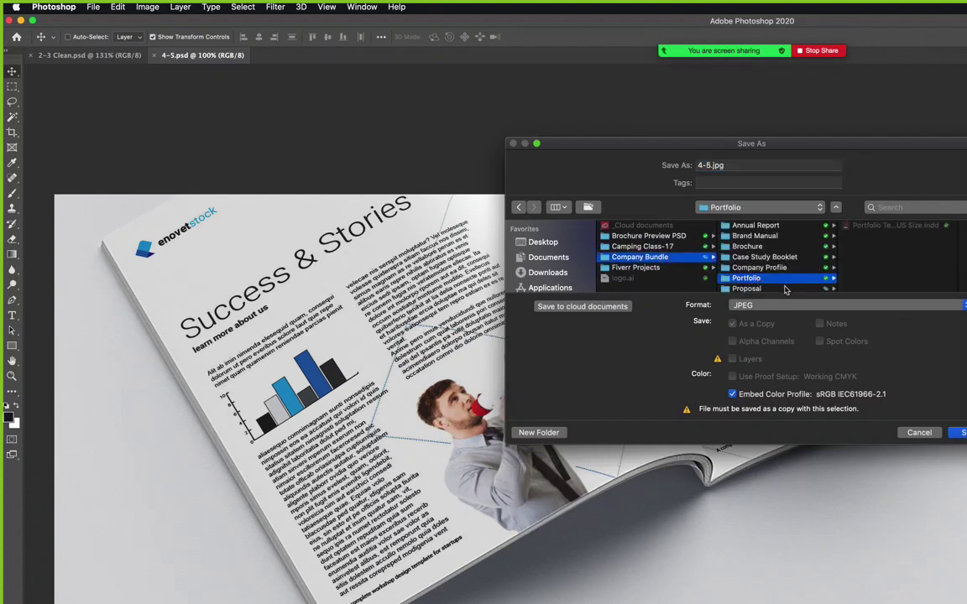
pyautogui.click(755, 288)
pyautogui.click(894, 235)
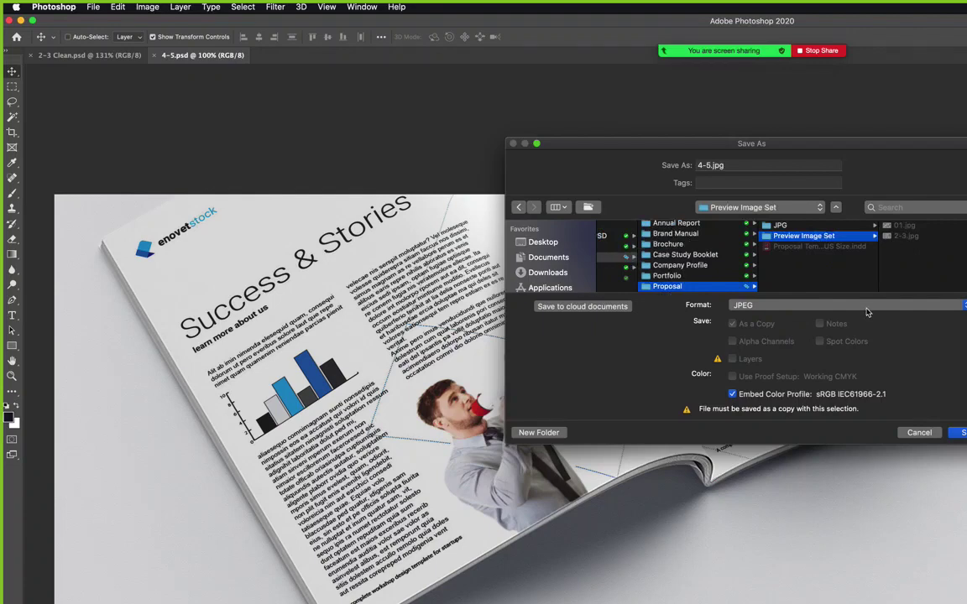
pyautogui.press('Return')
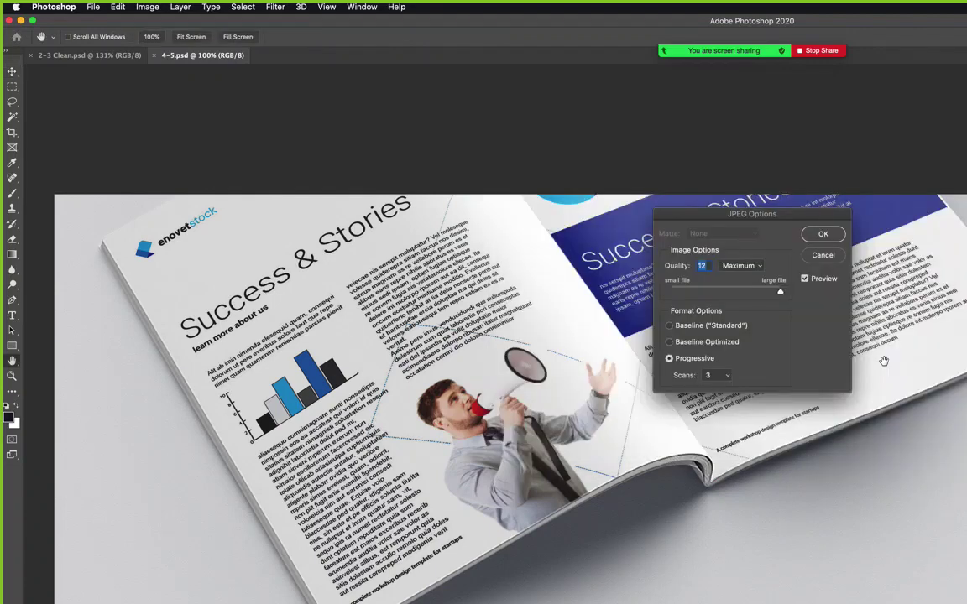
pyautogui.press('Return')
pyautogui.click(102, 56)
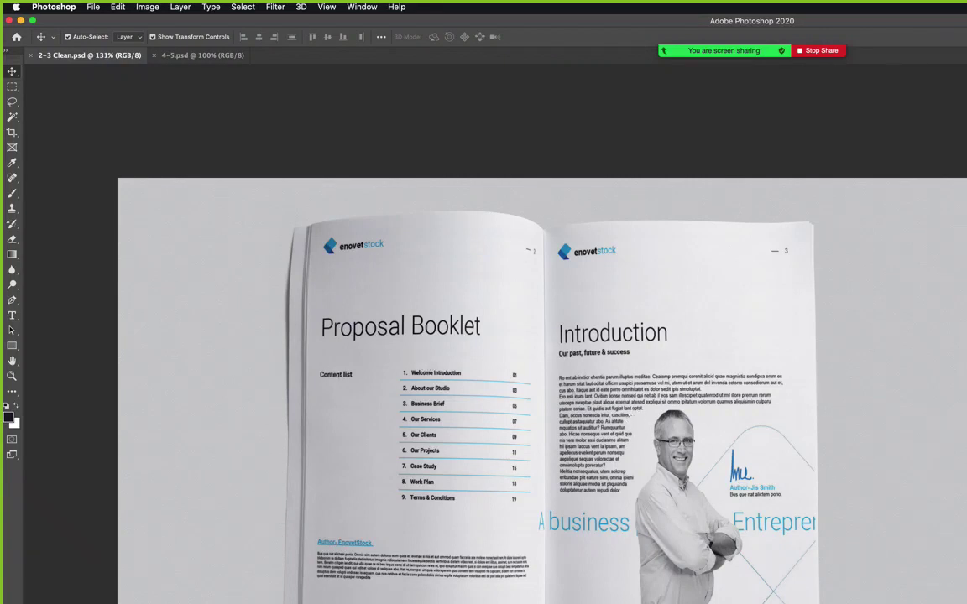
# Place P-4.jpg into the Left Design smart object and save it.
pyautogui.doubleClick(965, 377)
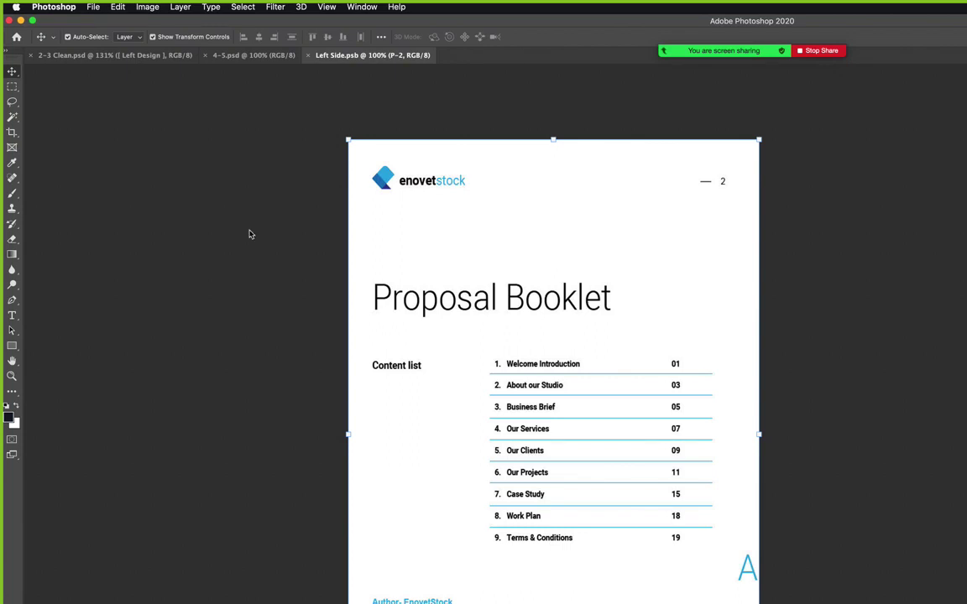
pyautogui.press('super+o')
pyautogui.click(720, 161)
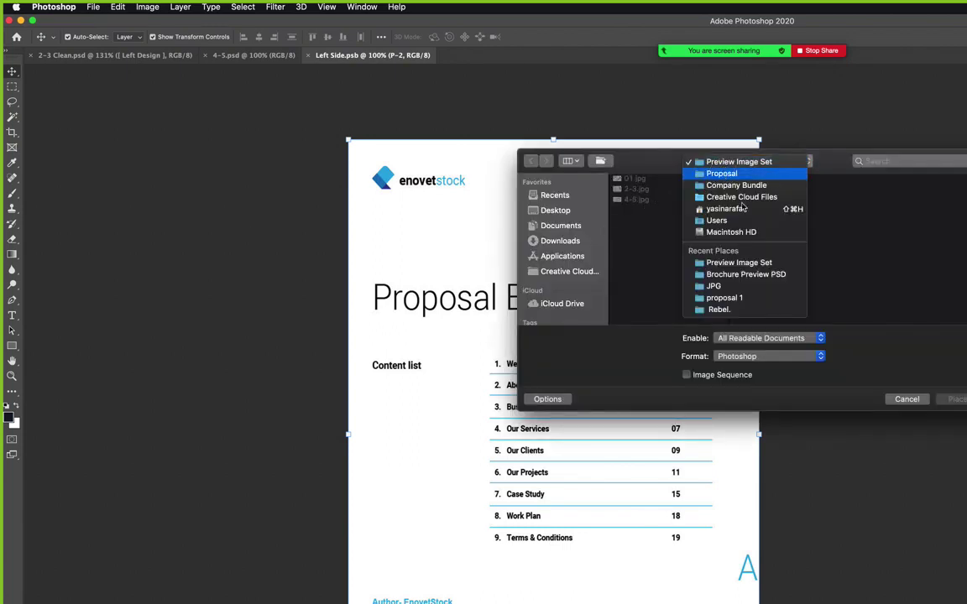
pyautogui.click(723, 174)
pyautogui.click(895, 179)
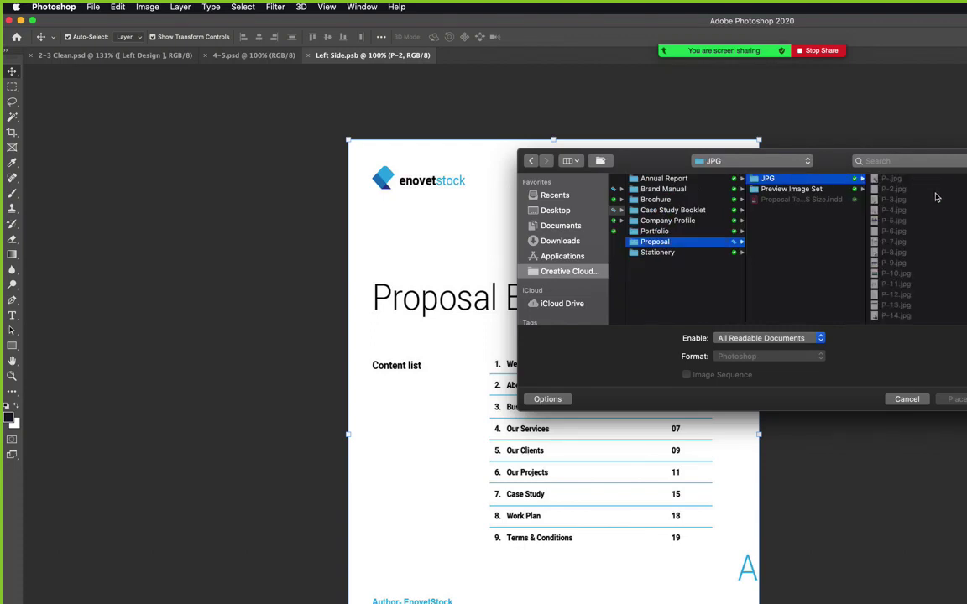
pyautogui.click(895, 221)
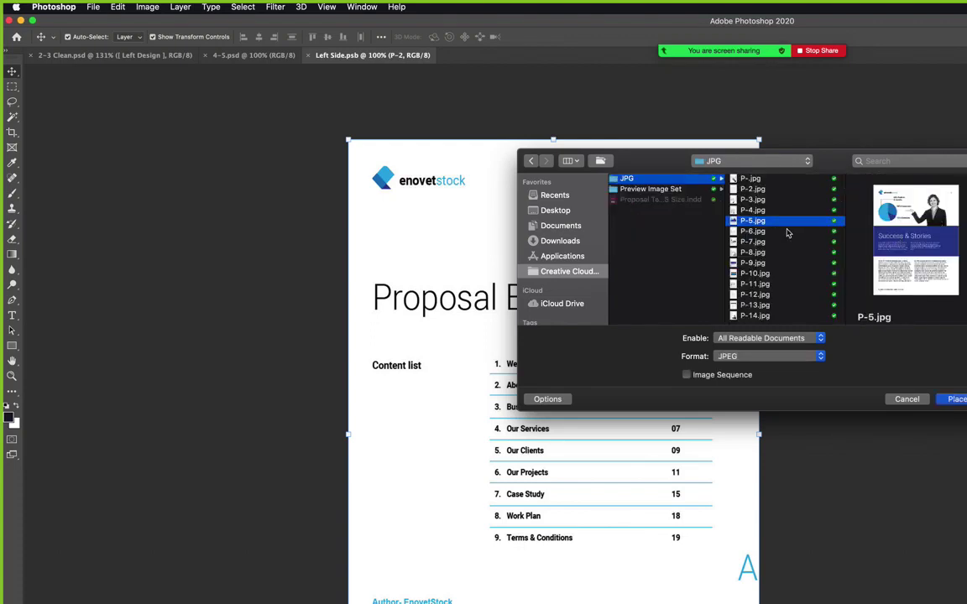
pyautogui.click(742, 232)
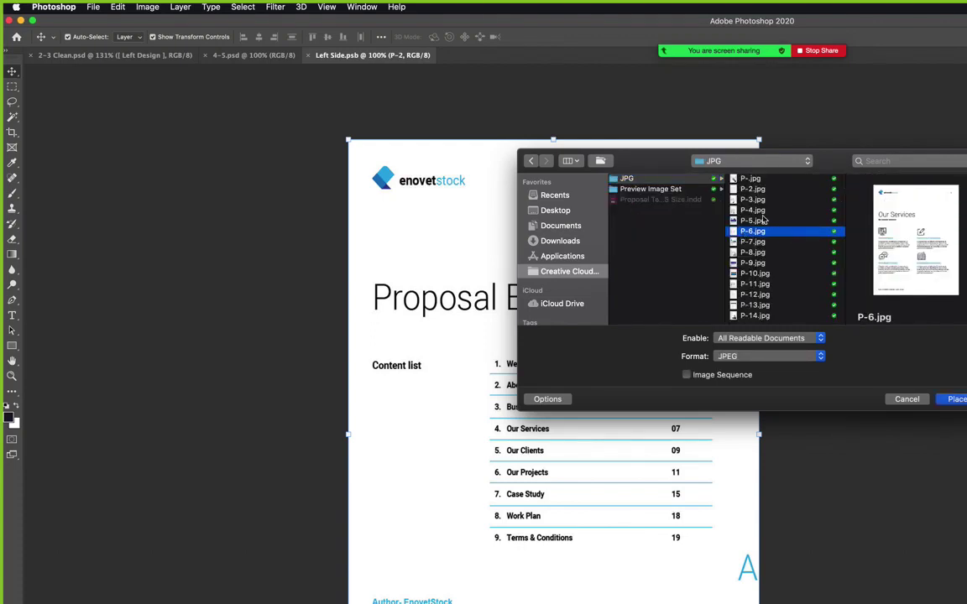
pyautogui.click(760, 211)
pyautogui.click(759, 220)
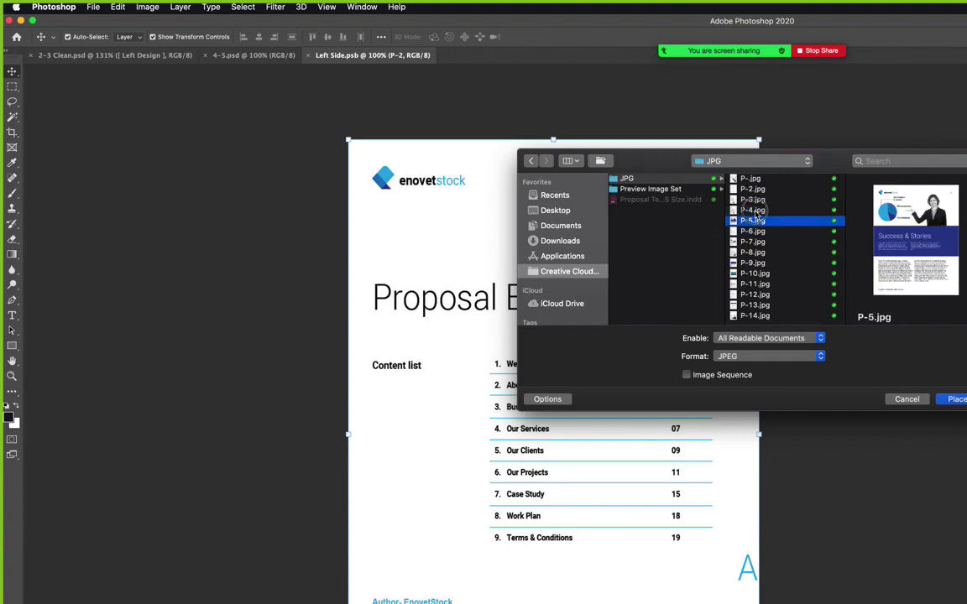
pyautogui.click(757, 212)
pyautogui.doubleClick(755, 212)
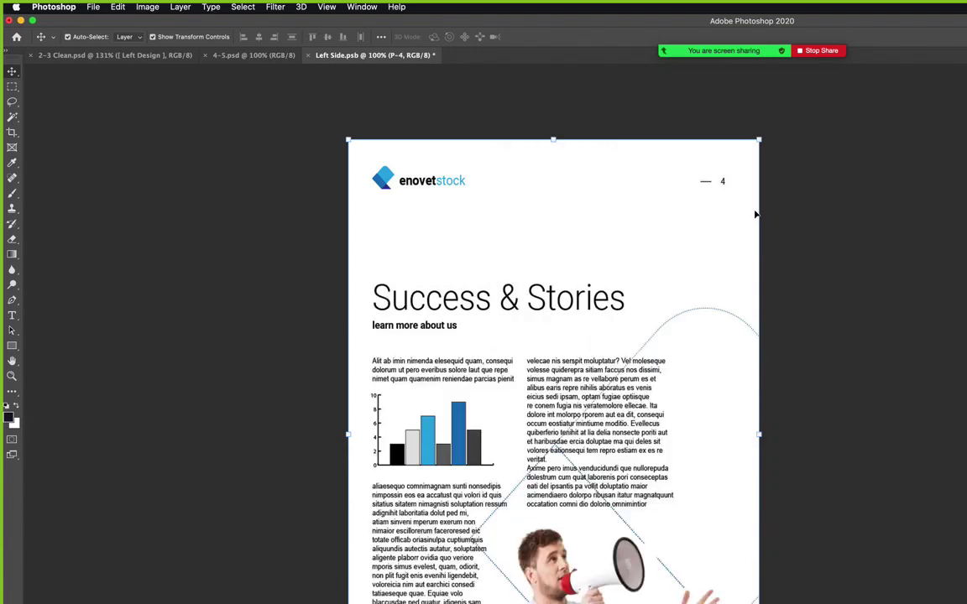
pyautogui.press('super+s')
# Compare the 2-3 Clean spread's new left page against the 4-5 spread.
pyautogui.click(251, 55)
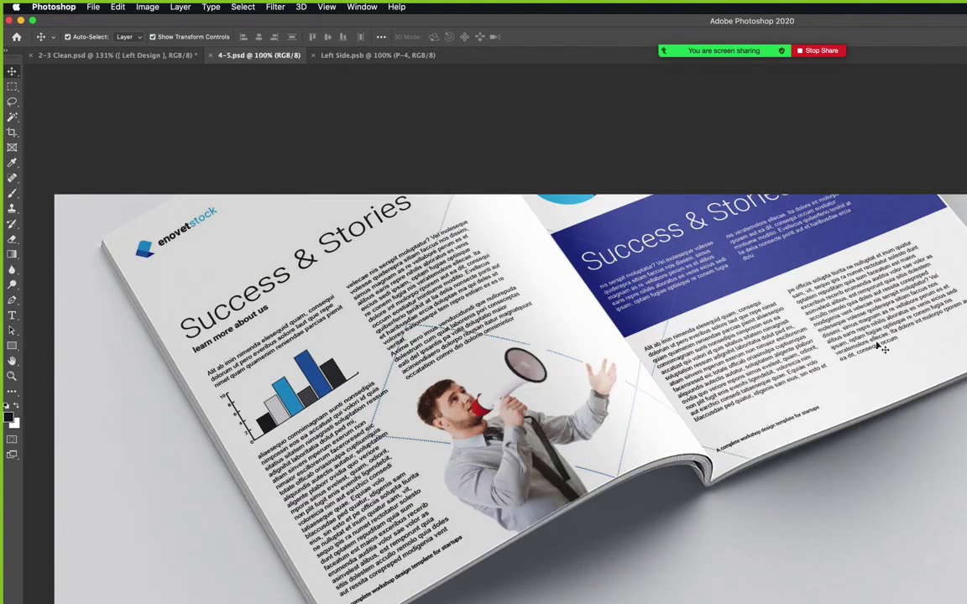
pyautogui.click(316, 57)
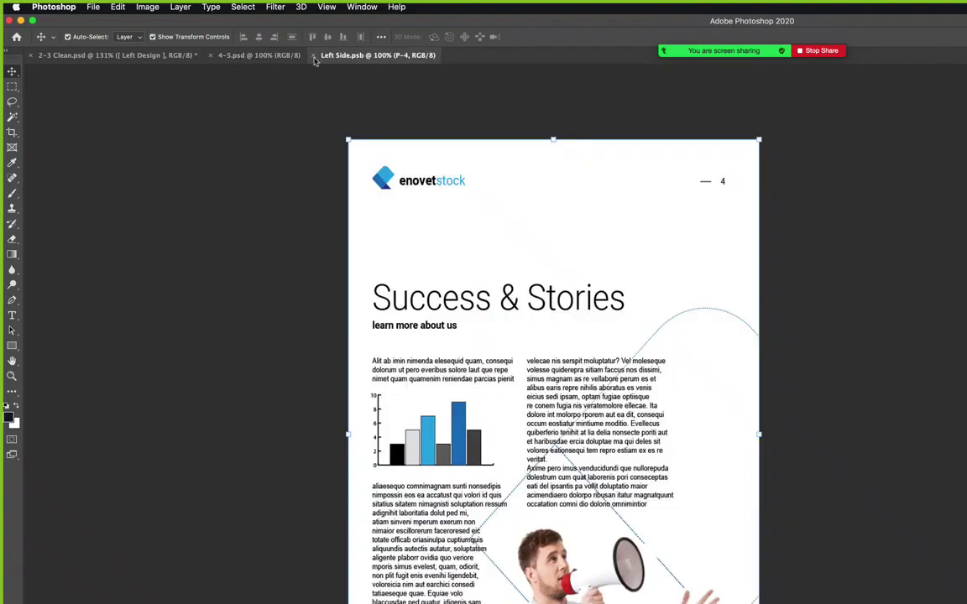
pyautogui.click(256, 55)
pyautogui.click(126, 56)
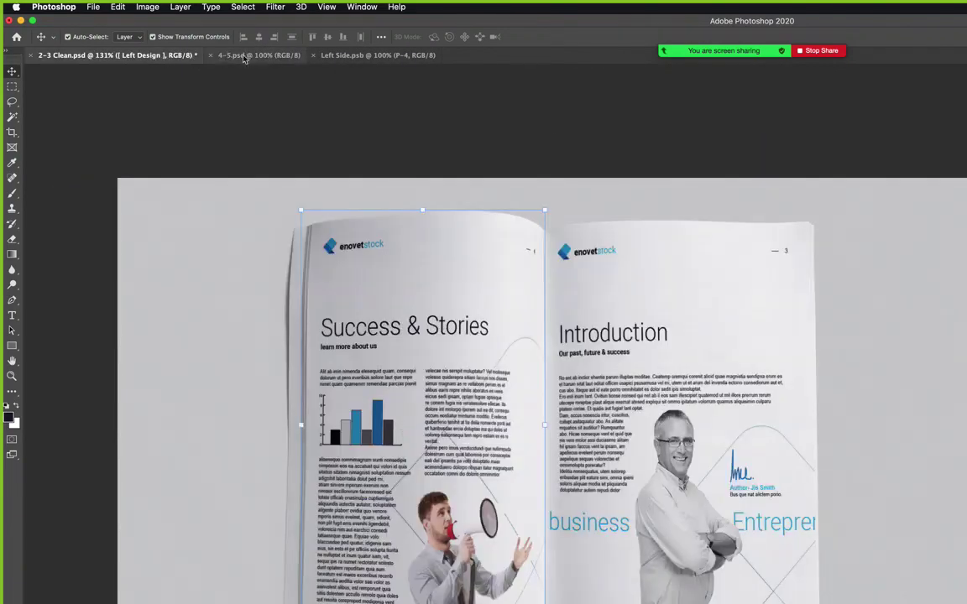
pyautogui.click(244, 56)
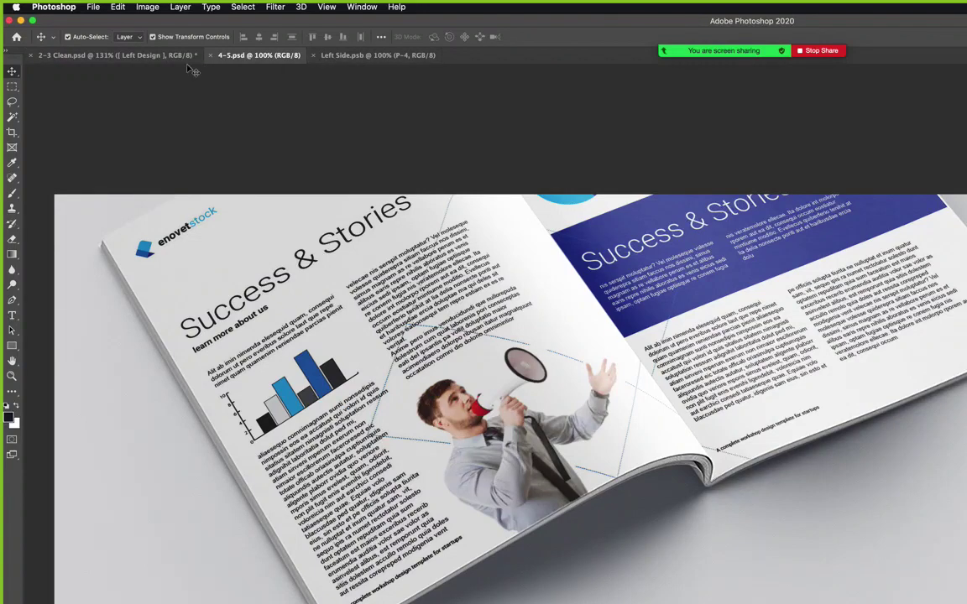
pyautogui.hotkey('ctrl', 'shift', 'Tab')
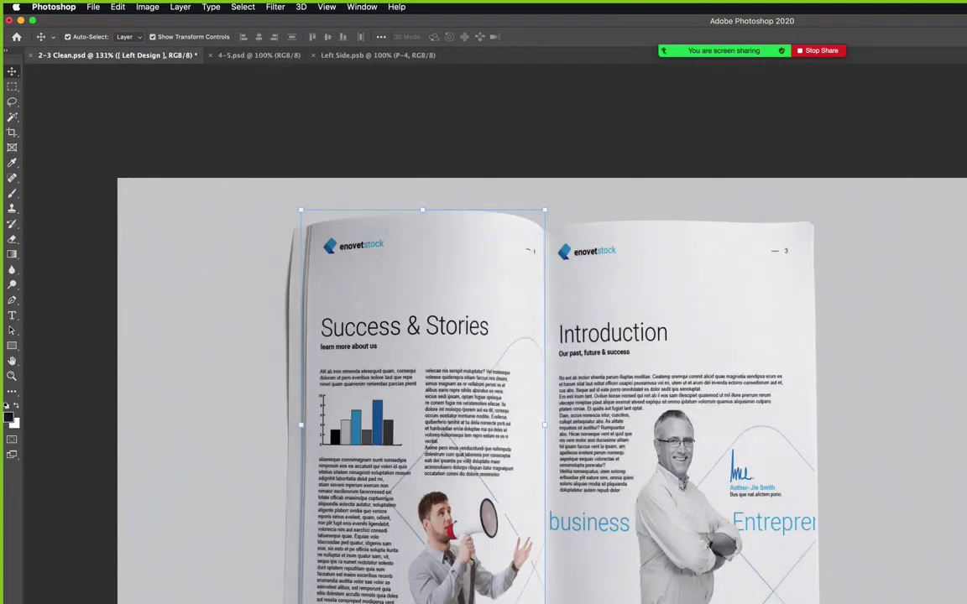
# Place P-5.jpg into the Right Design smart object and return to the 2-3 Clean spread.
pyautogui.doubleClick(966, 470)
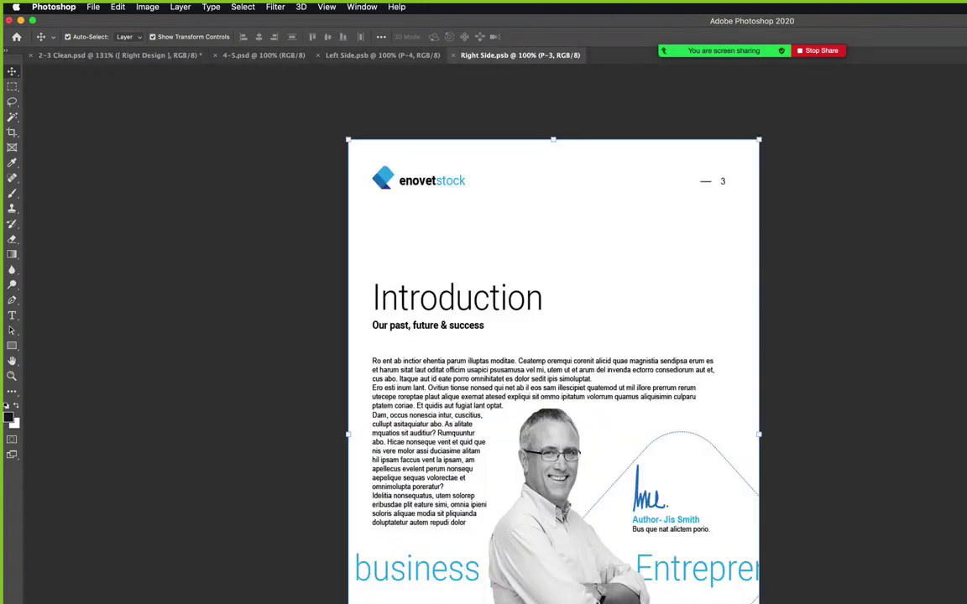
pyautogui.press('super+shift+p')
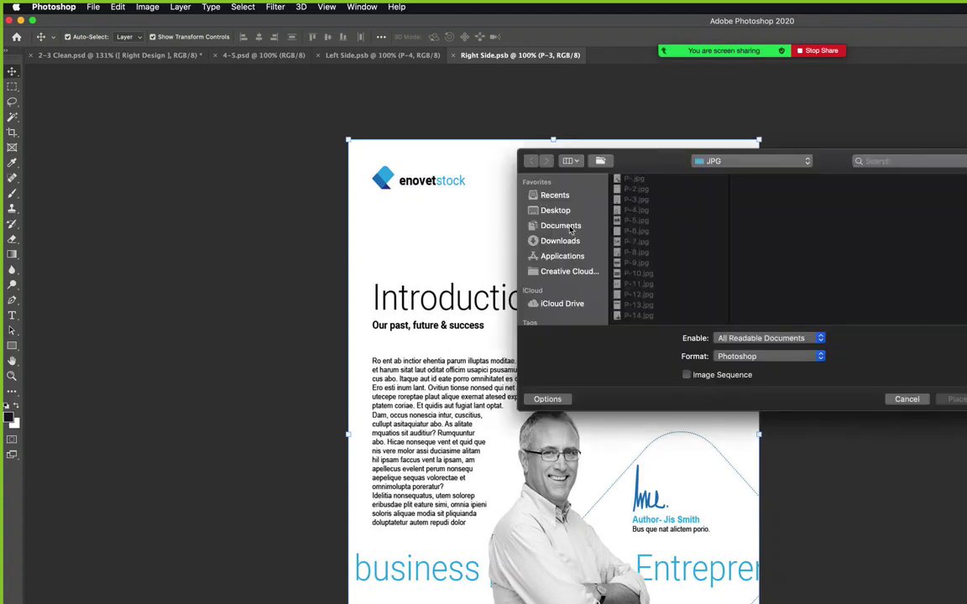
pyautogui.click(635, 222)
pyautogui.doubleClick(636, 220)
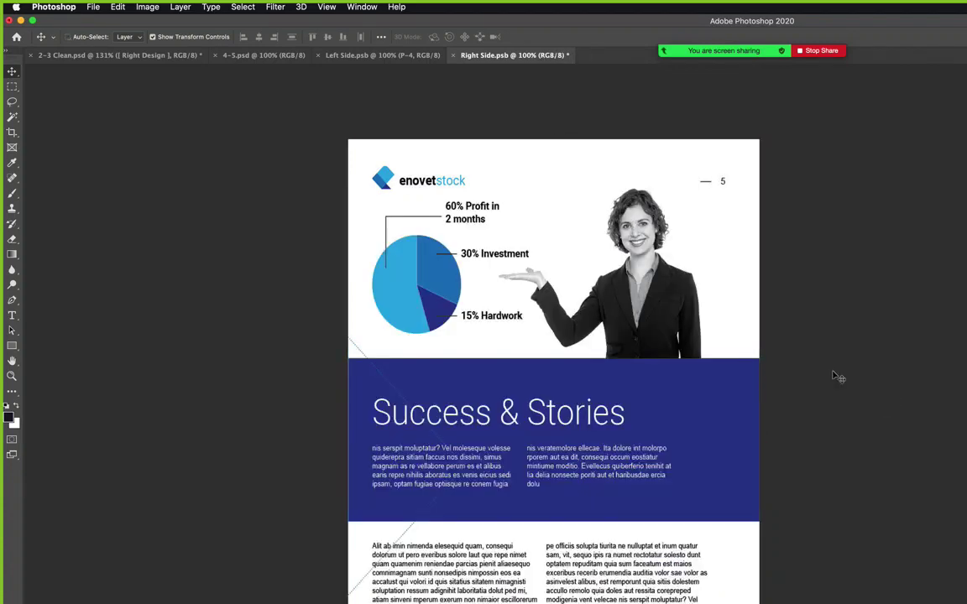
pyautogui.click(166, 58)
pyautogui.press('super+shift+s')
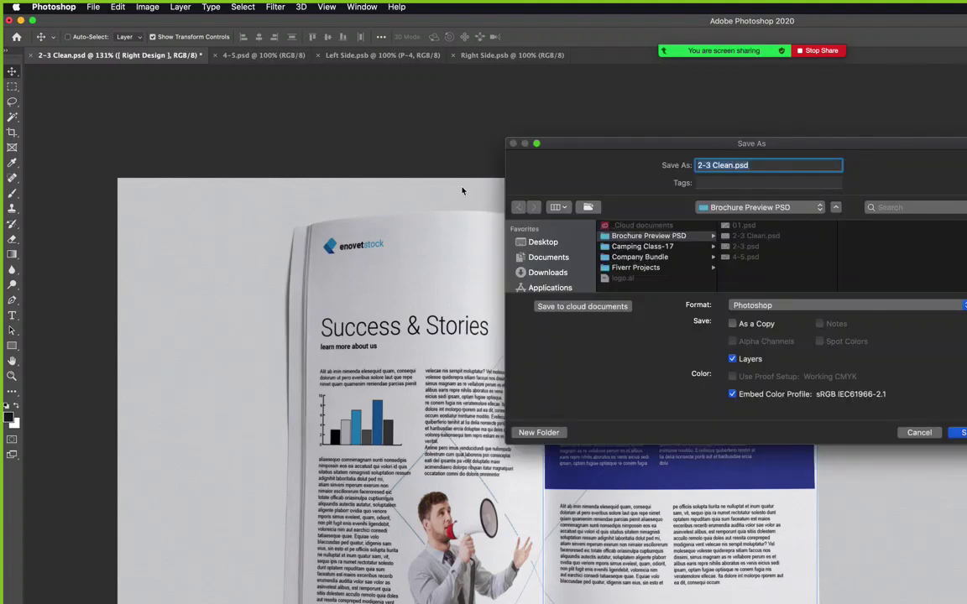
# Save the spread as JPEG '4-5 Clean' in Proposal > Preview Image Set at Maximum quality 12.
pyautogui.click(668, 258)
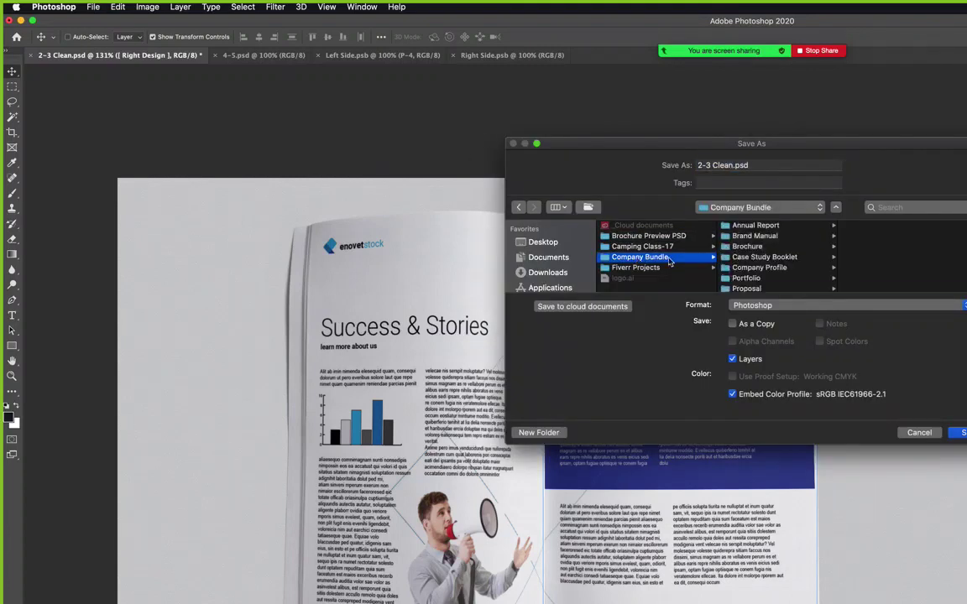
pyautogui.scroll(-1, 738, 252)
pyautogui.click(746, 276)
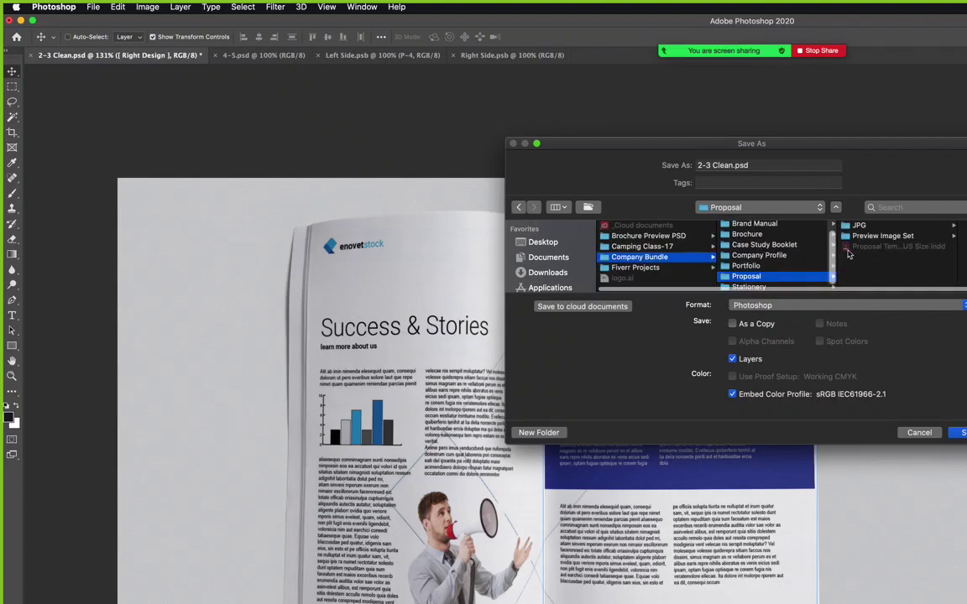
pyautogui.click(881, 236)
pyautogui.click(816, 306)
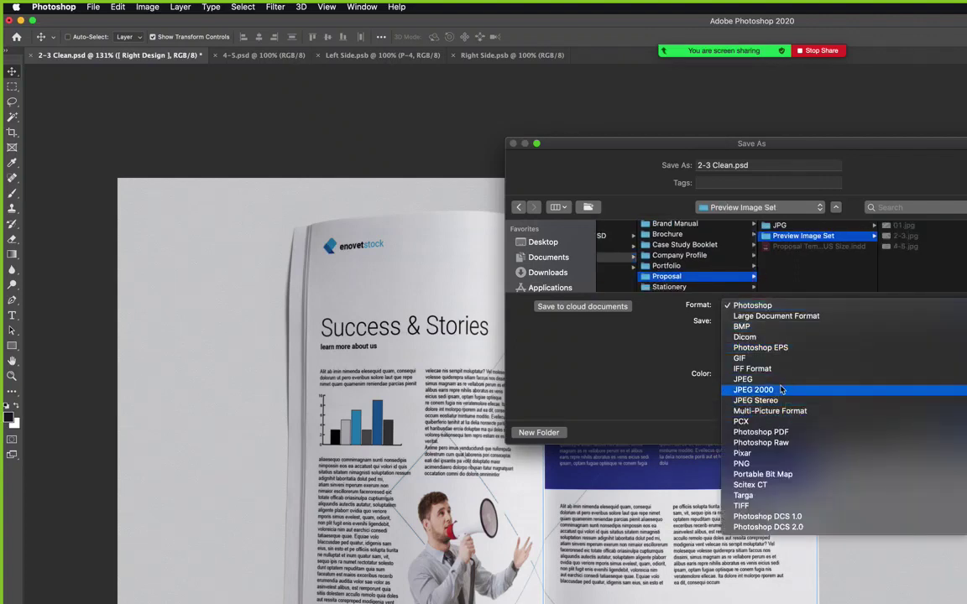
pyautogui.click(746, 379)
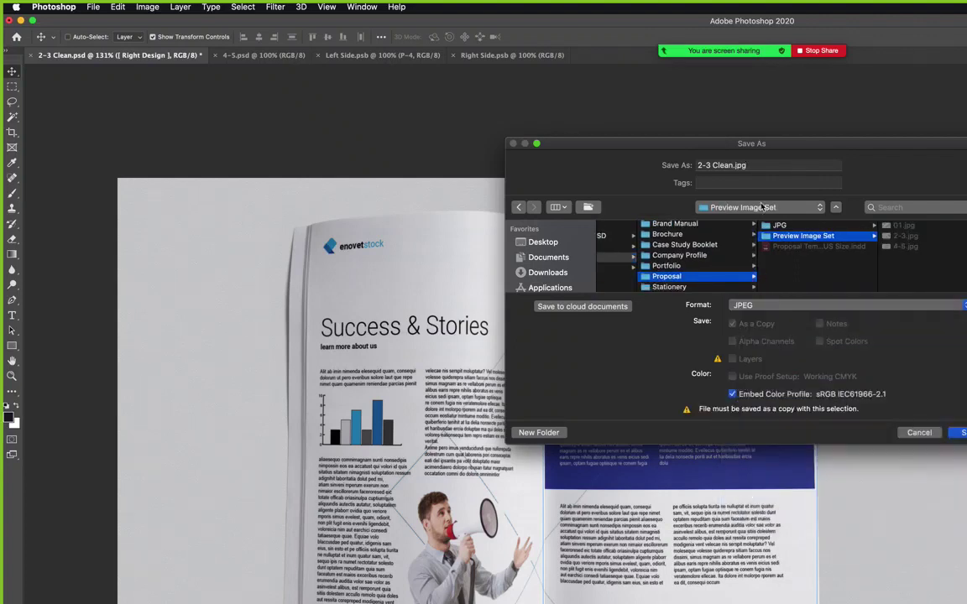
pyautogui.click(710, 165)
pyautogui.tripleClick(710, 166)
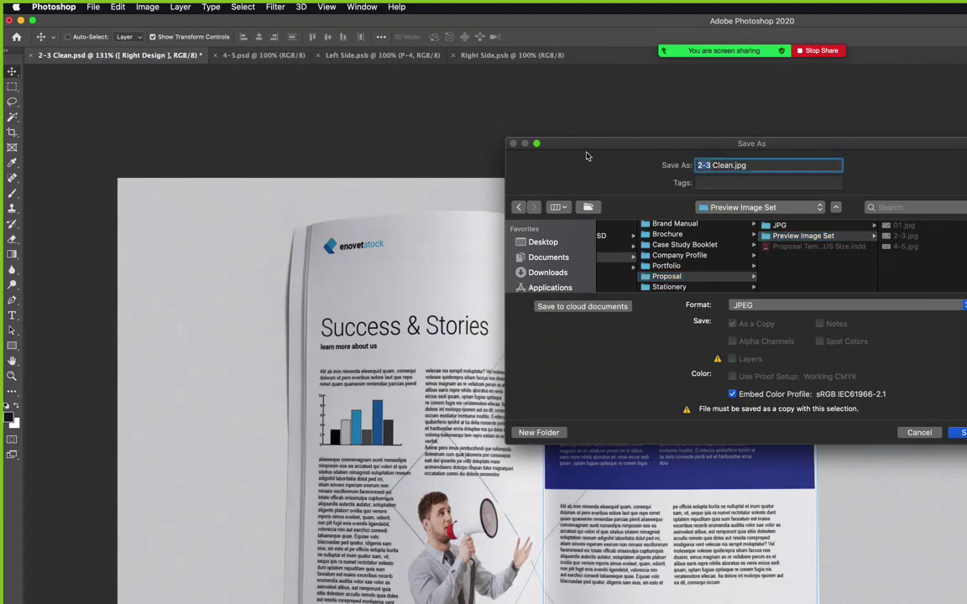
pyautogui.write('4-5')
pyautogui.press('Return')
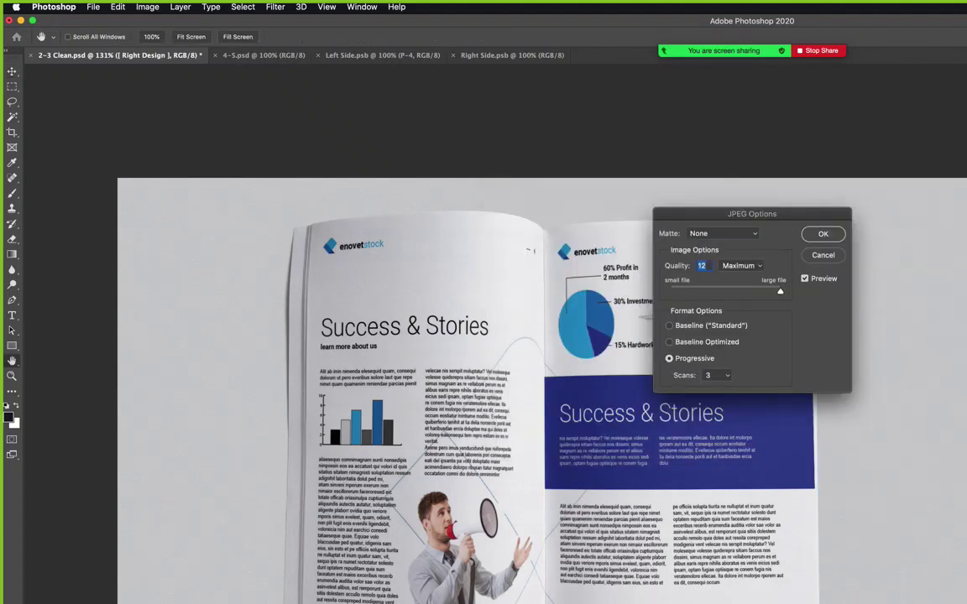
pyautogui.press('Return')
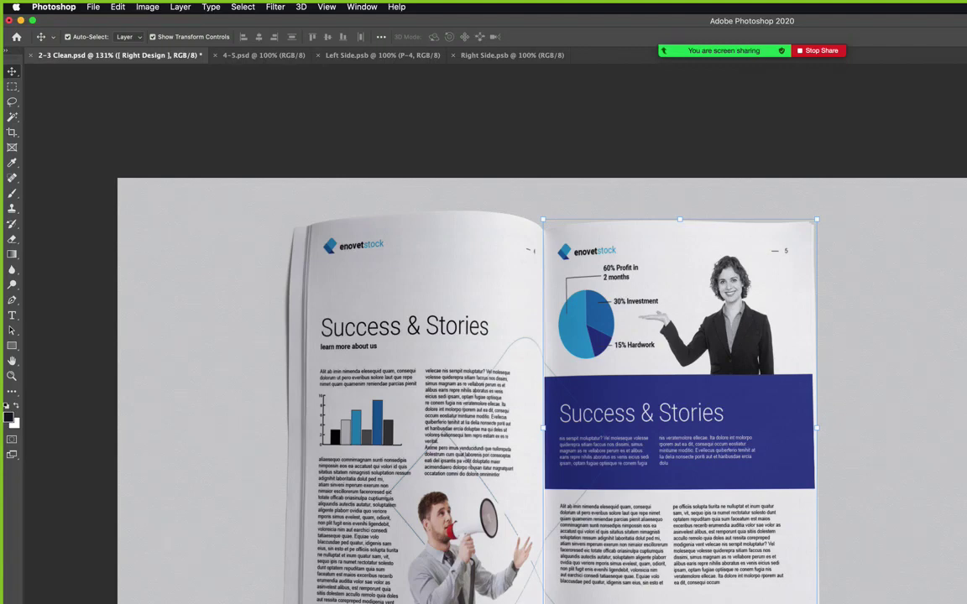
# Place P-6.jpg (Our Services) into Left Side.psb and save it.
pyautogui.click(361, 55)
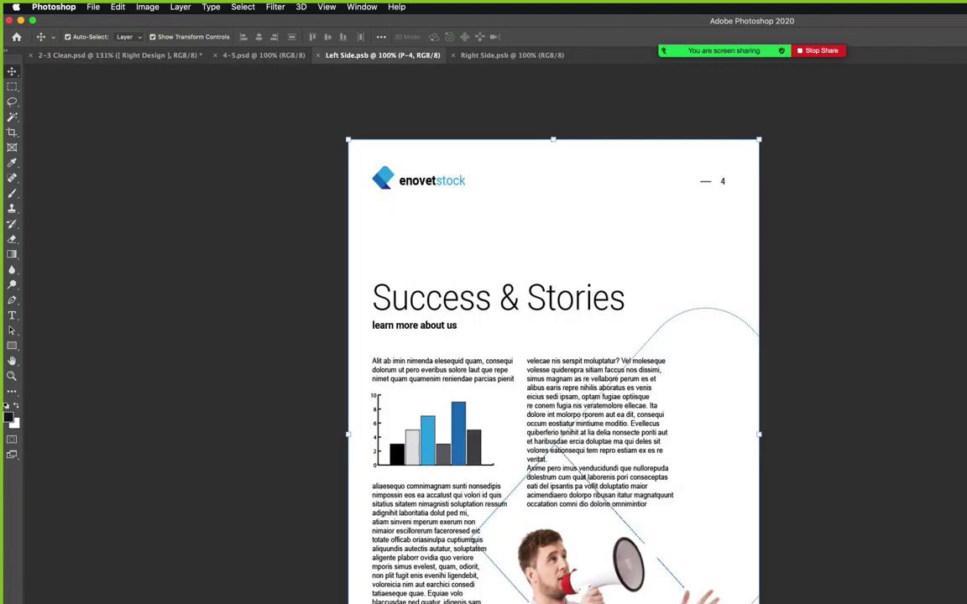
pyautogui.press('super+shift+p')
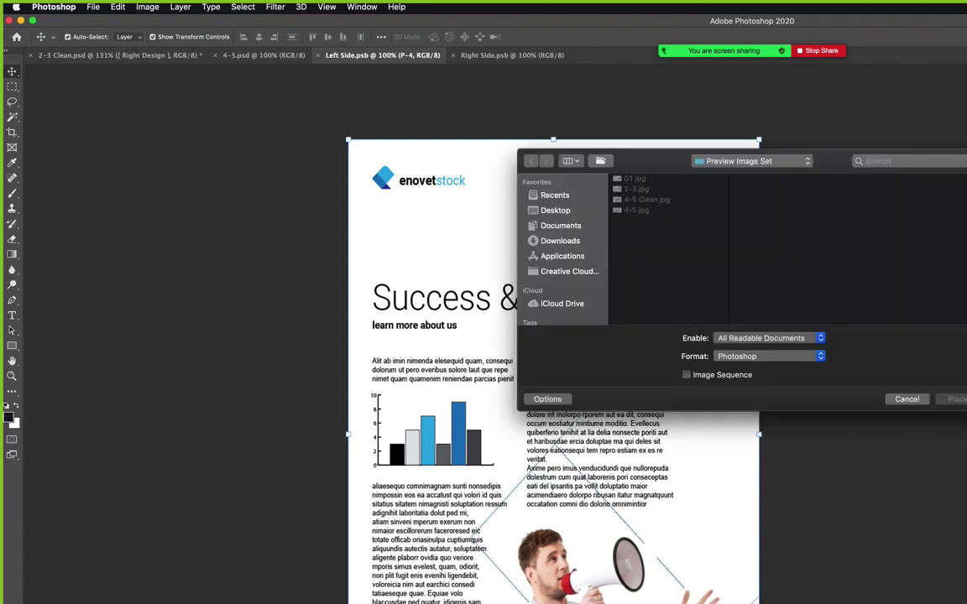
pyautogui.click(711, 162)
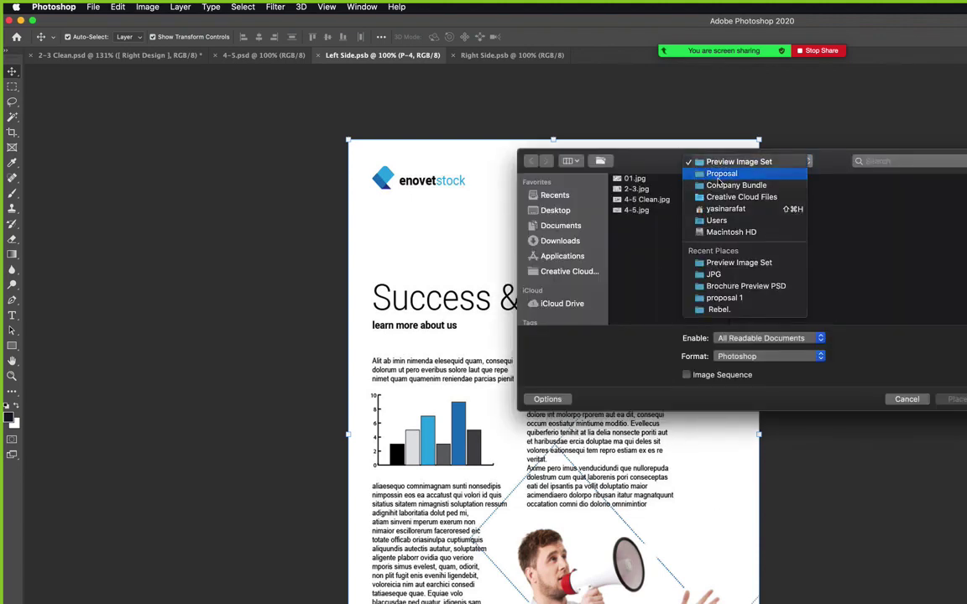
pyautogui.click(717, 177)
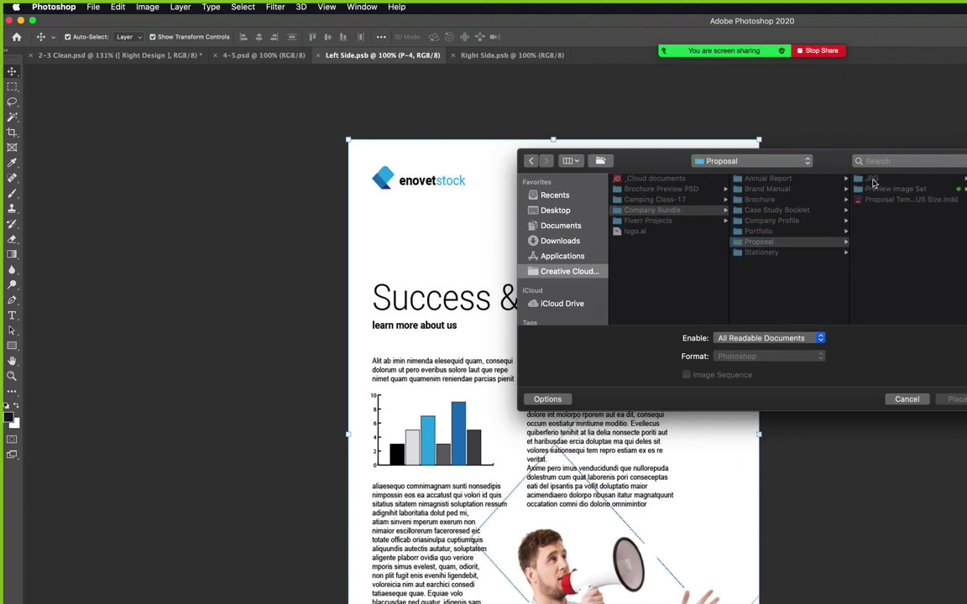
pyautogui.click(873, 182)
pyautogui.click(808, 220)
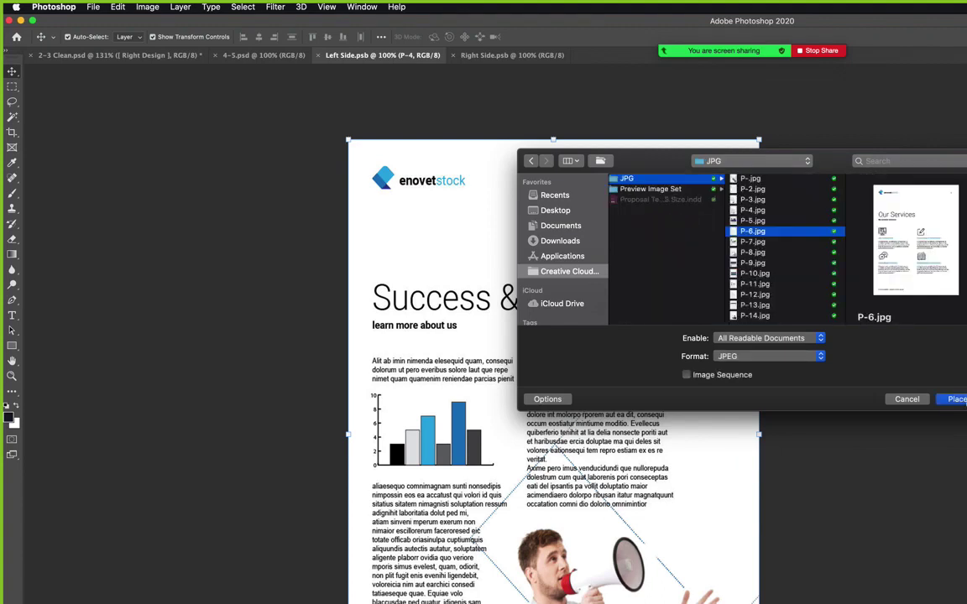
pyautogui.click(959, 399)
pyautogui.press('super+s')
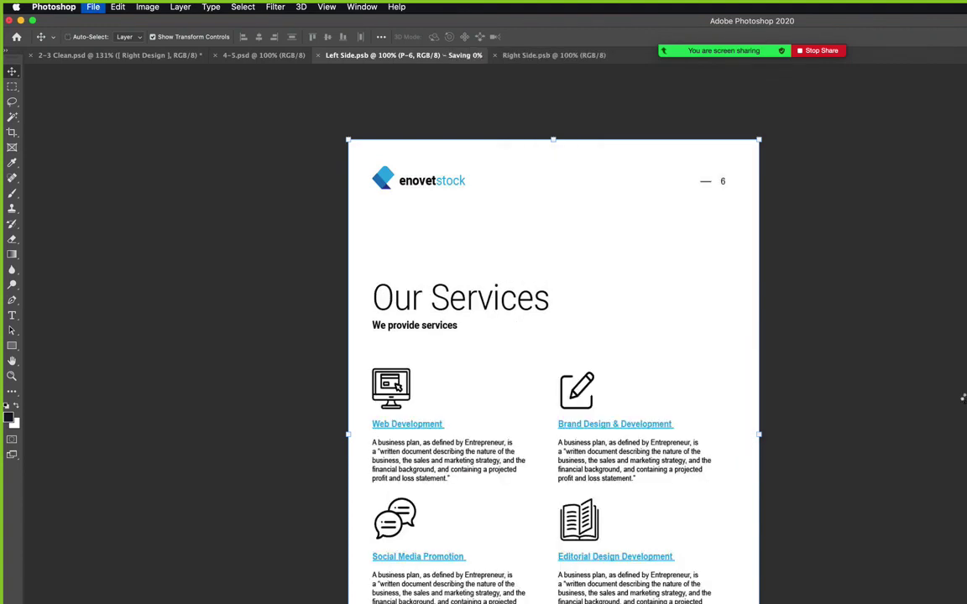
# Place P-7.jpg (We sell quality) over the P-5 layer in Right Side.psb, save, and return to 2-3 Clean.
pyautogui.click(504, 55)
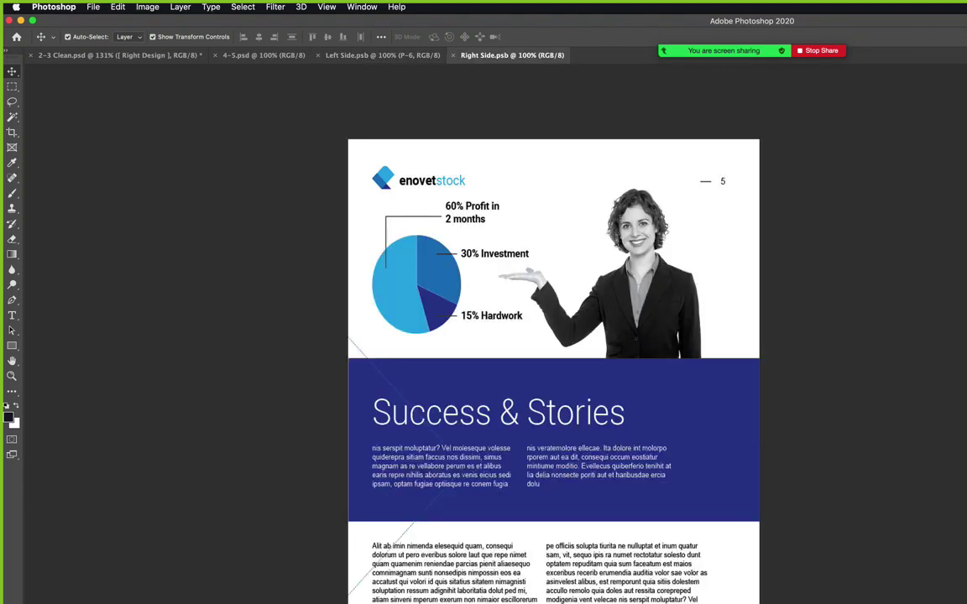
pyautogui.click(553, 370)
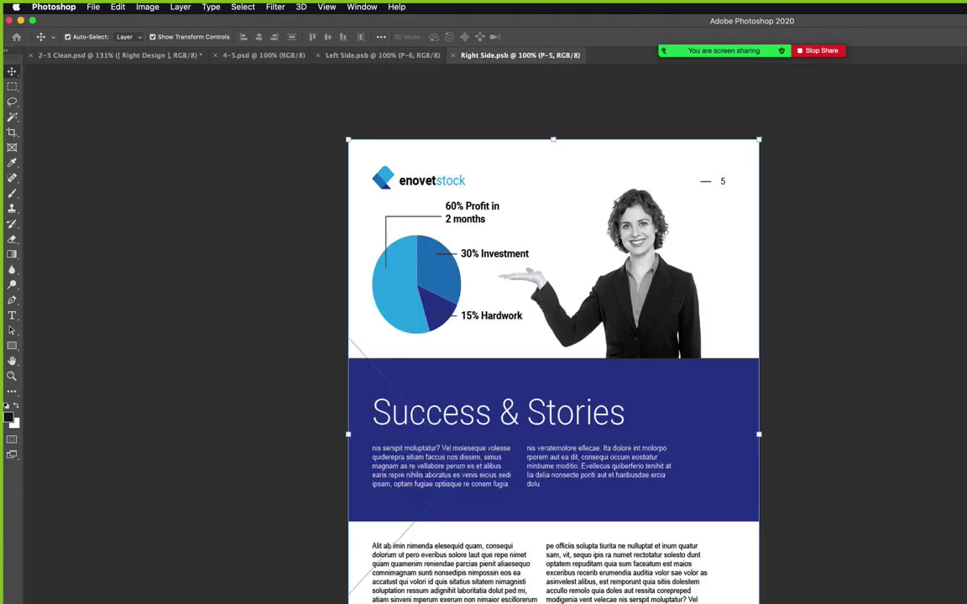
pyautogui.press('super+shift+p')
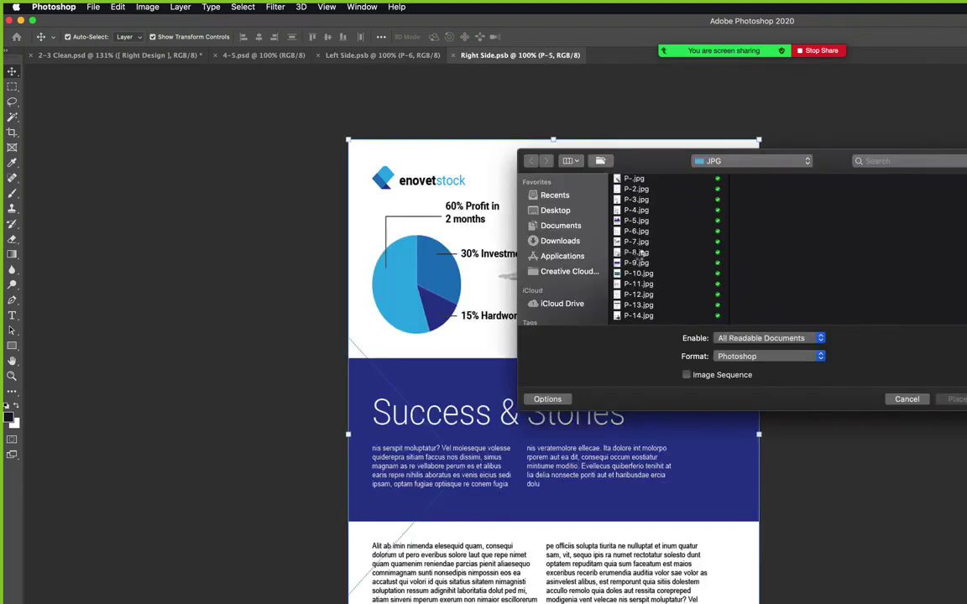
pyautogui.click(636, 242)
pyautogui.click(958, 400)
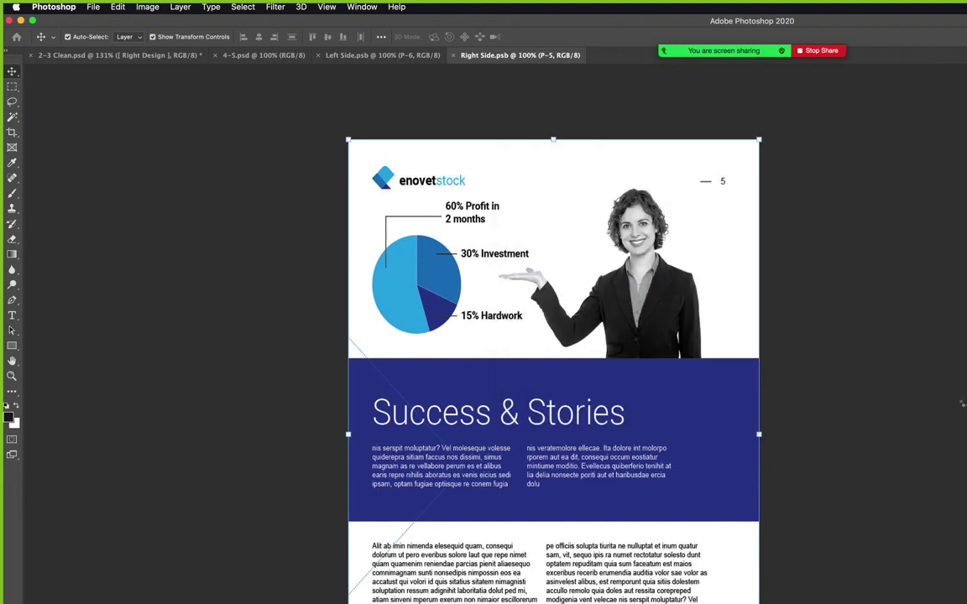
pyautogui.press('super+s')
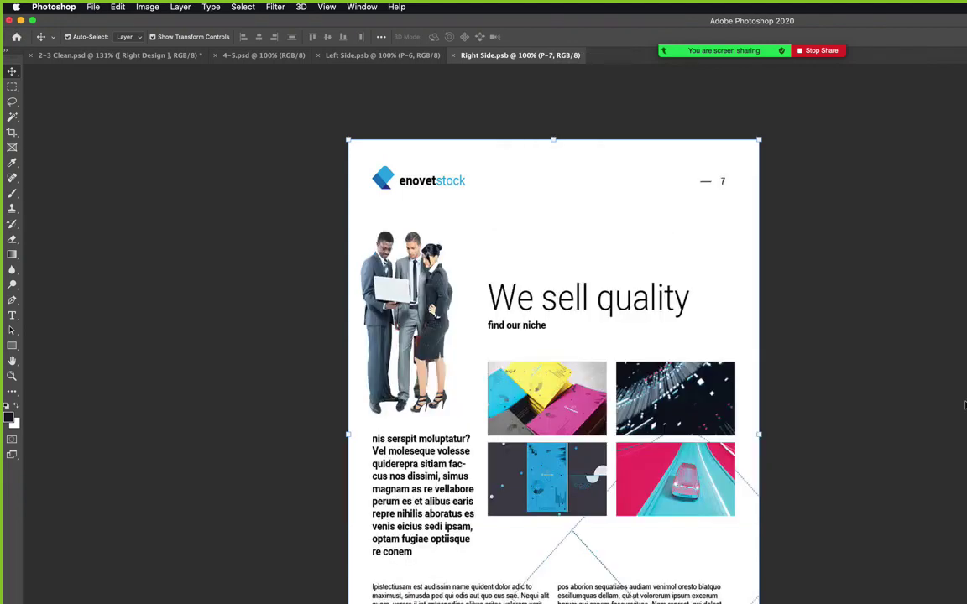
pyautogui.click(148, 57)
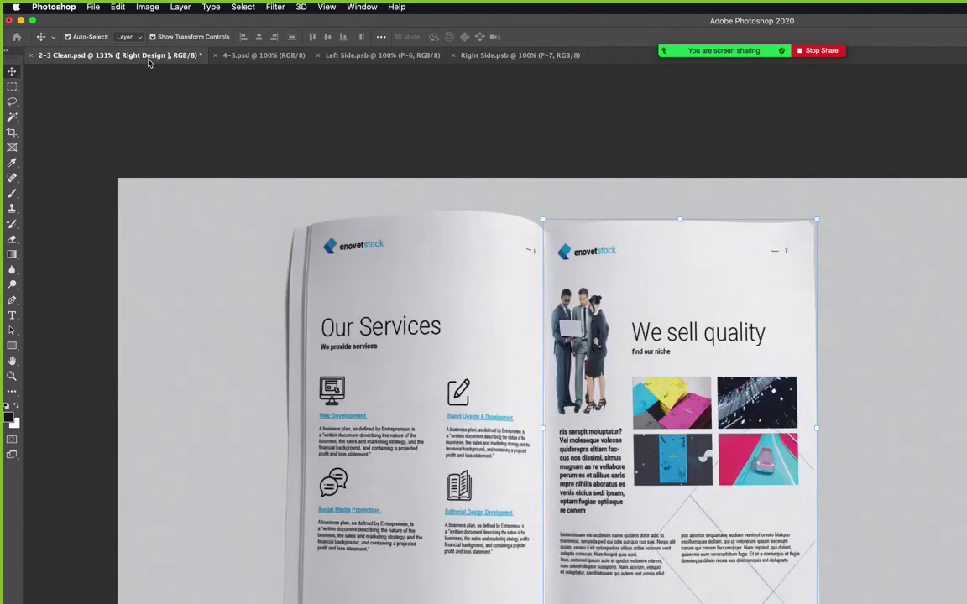
pyautogui.click(567, 165)
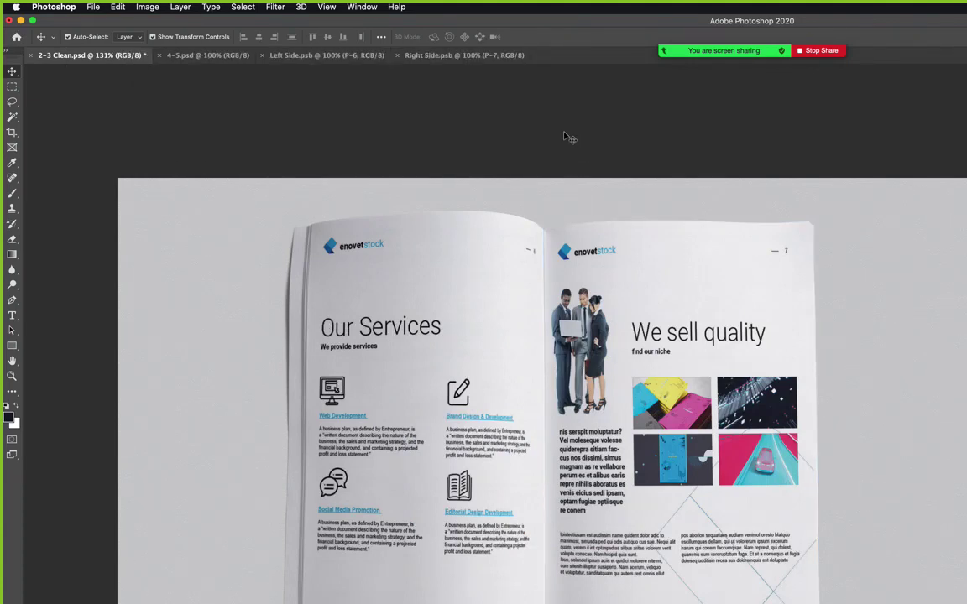
# Save the P-6/P-7 spread as JPEG 6-7.jpg in Proposal > Preview Image Set.
pyautogui.press('super+shift+s')
pyautogui.click(667, 257)
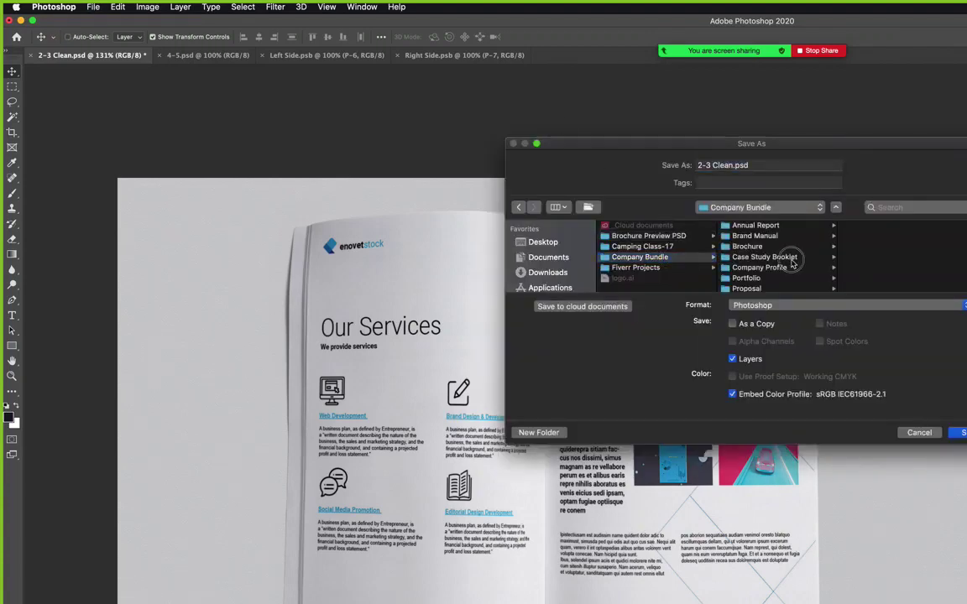
pyautogui.click(764, 254)
pyautogui.click(751, 287)
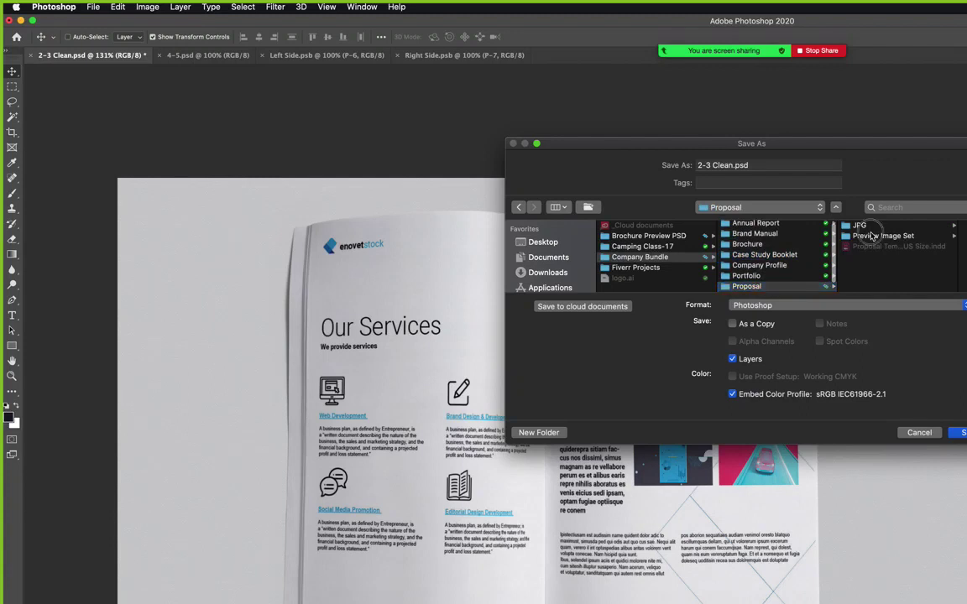
pyautogui.click(877, 236)
pyautogui.click(751, 304)
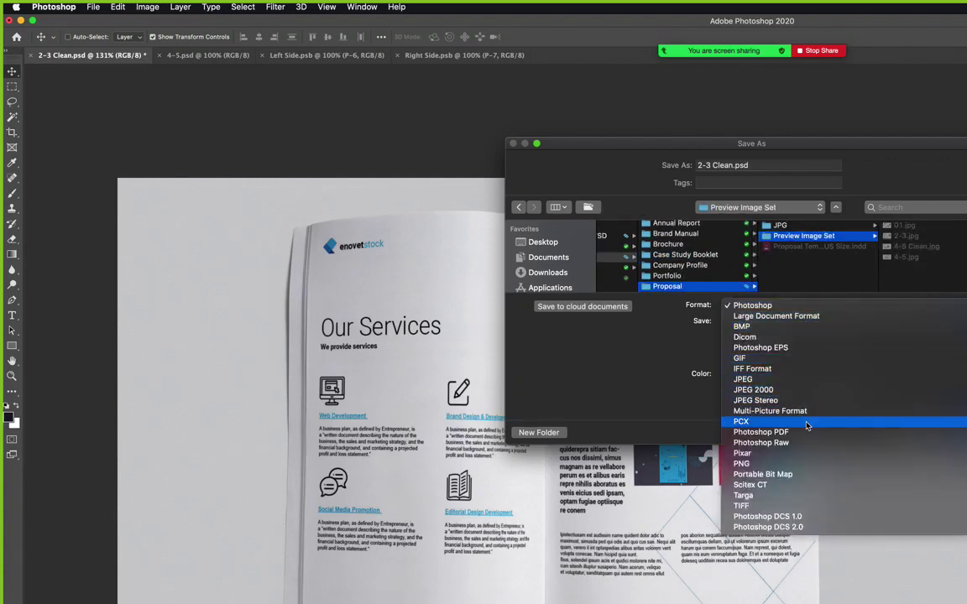
pyautogui.click(788, 379)
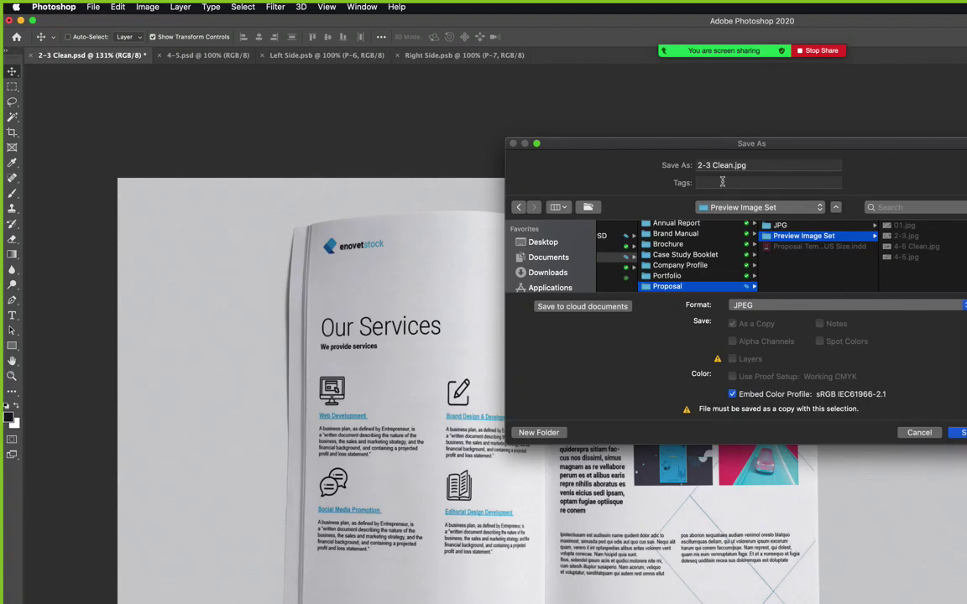
pyautogui.moveTo(732, 165); pyautogui.dragTo(540, 163)
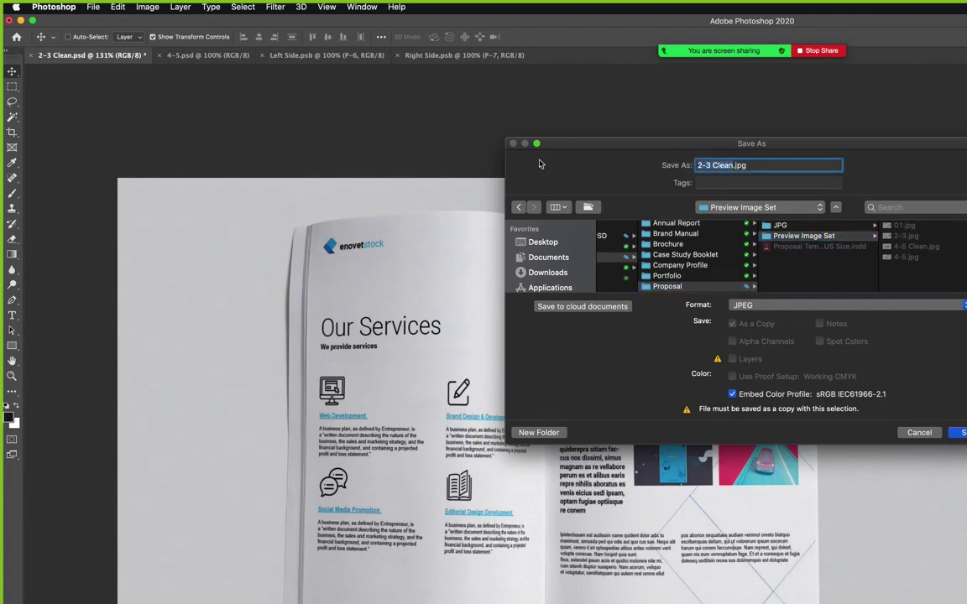
pyautogui.write('6-7')
pyautogui.press('Return')
pyautogui.press('Return')
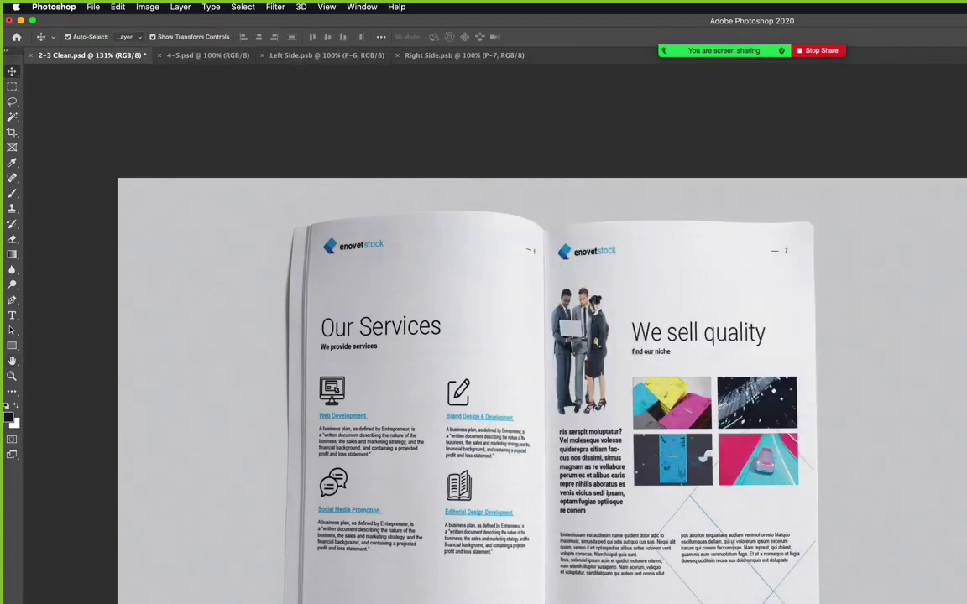
pyautogui.click(323, 55)
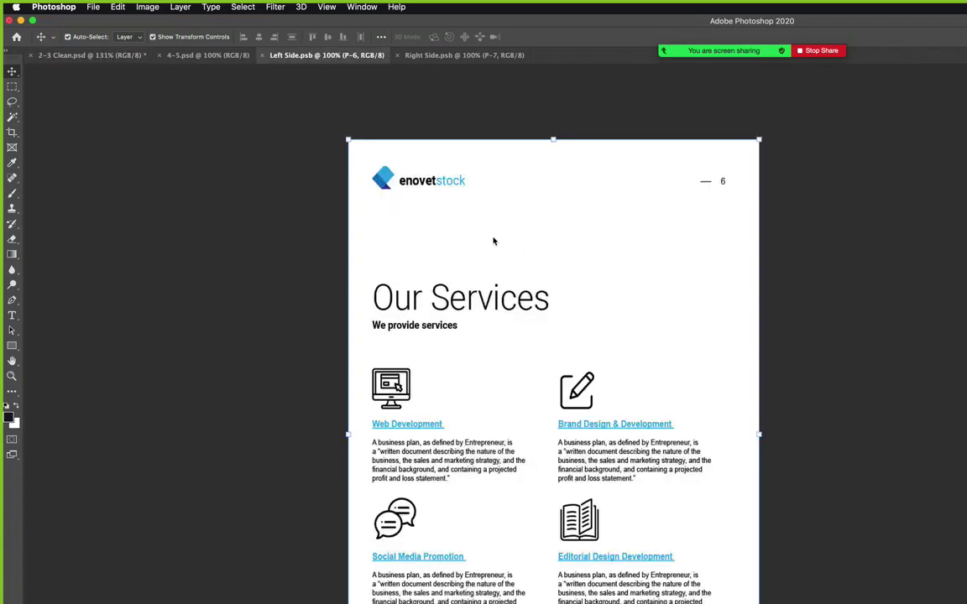
# Place P-8.jpg into Left Side.psb and save it.
pyautogui.press('super+o')
pyautogui.click(732, 161)
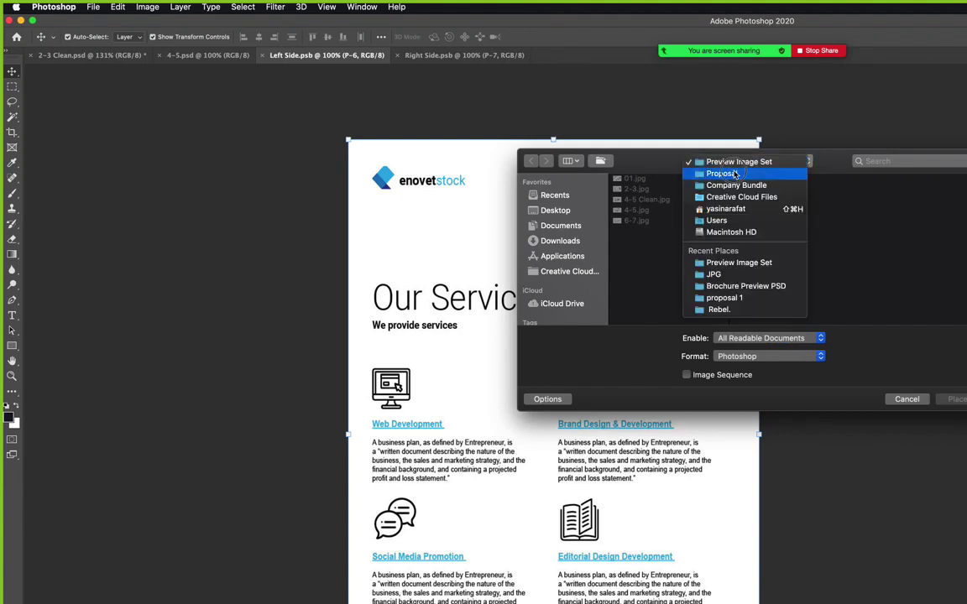
pyautogui.click(732, 173)
pyautogui.click(887, 178)
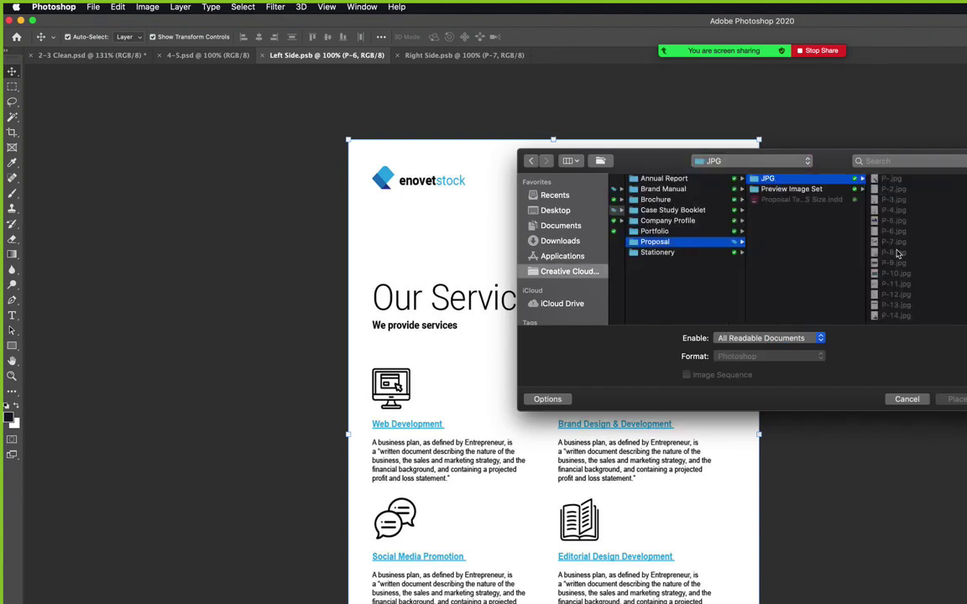
pyautogui.doubleClick(897, 252)
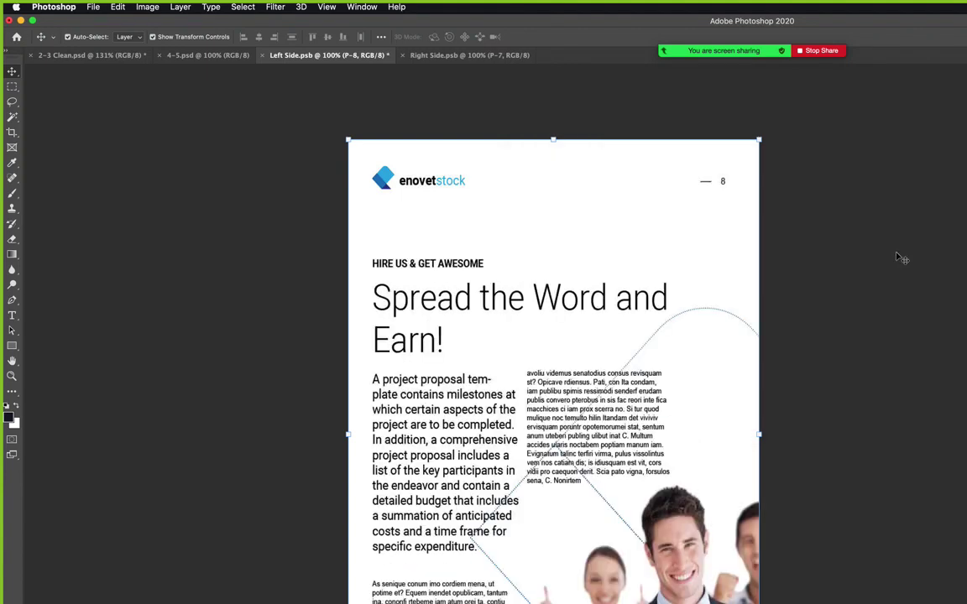
pyautogui.press('super+s')
# Place P-9.jpg (Services always 1st) into Right Side.psb and save it.
pyautogui.click(470, 57)
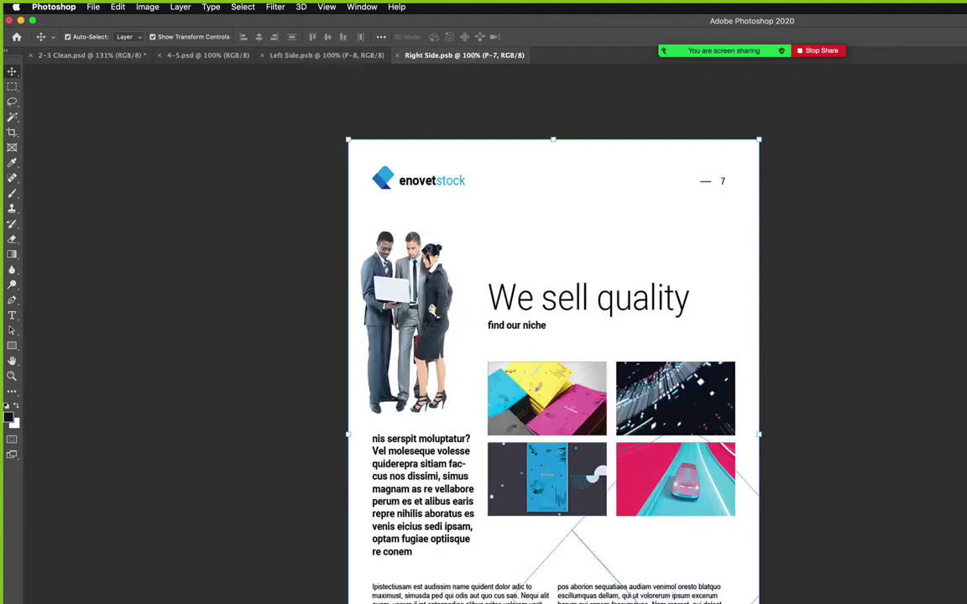
pyautogui.press('super+shift+r')
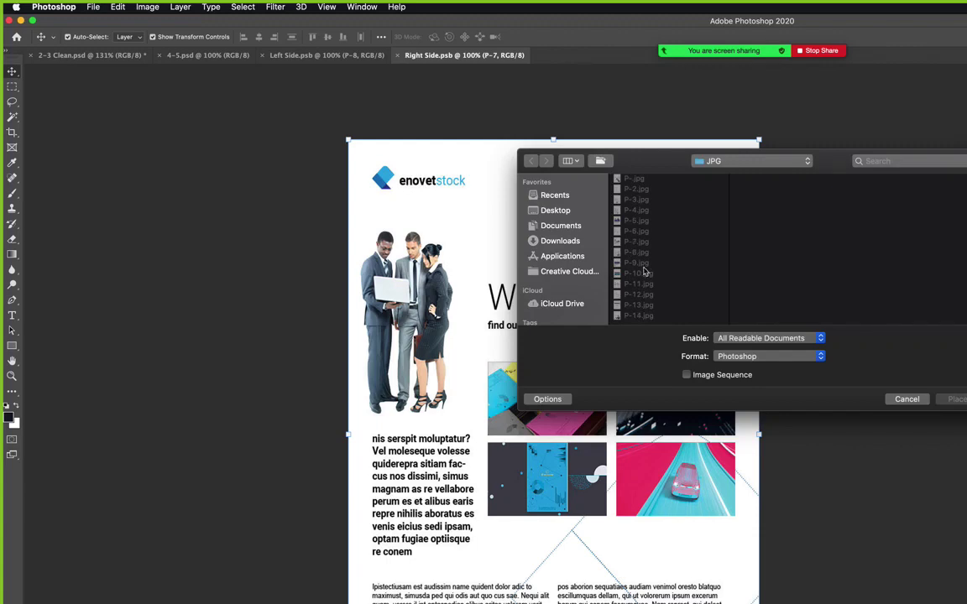
pyautogui.click(635, 263)
pyautogui.click(955, 399)
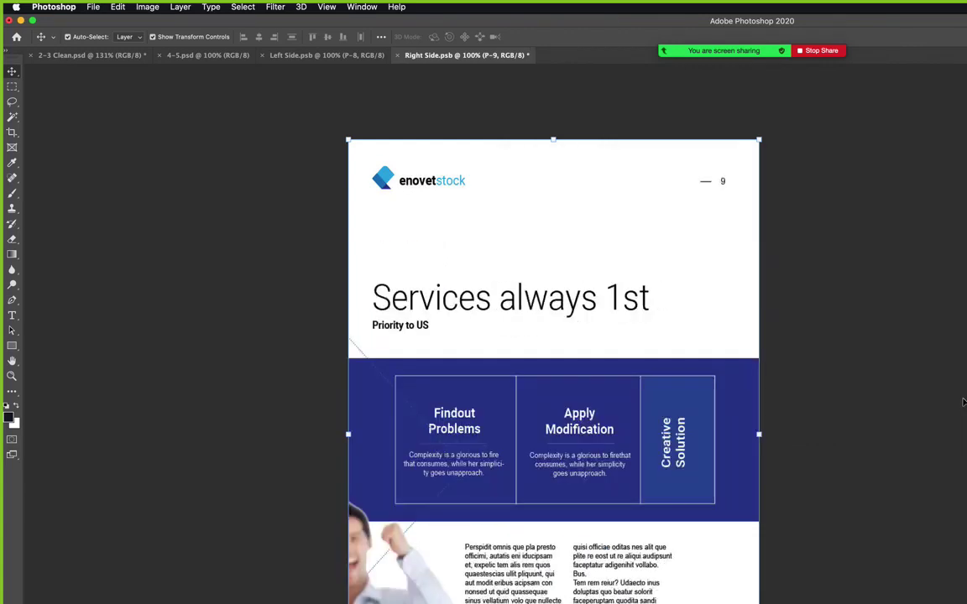
pyautogui.press('super+s')
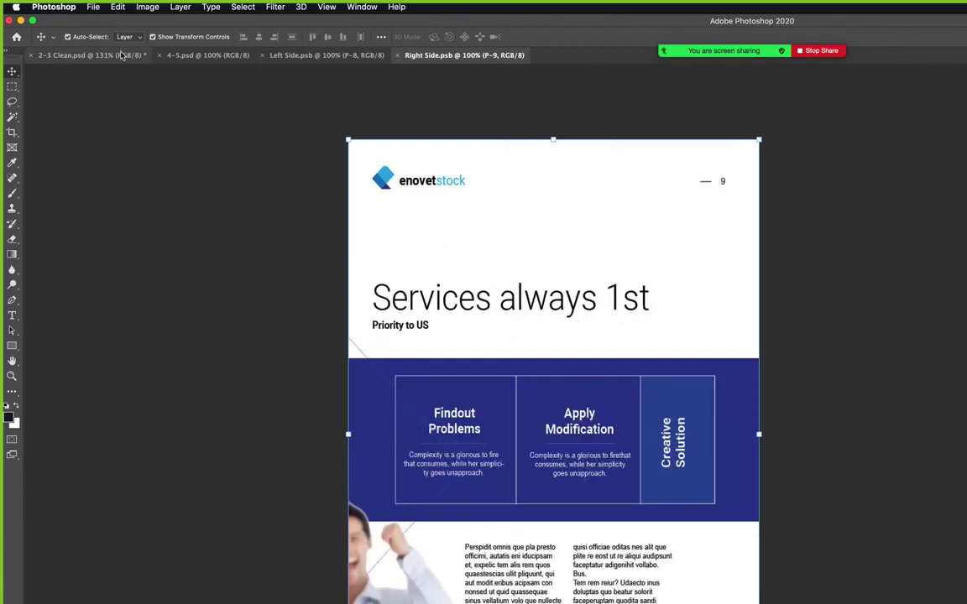
# Save the 2-3 Clean spread as JPEG '2-3' in Proposal > Preview Image Set, accepting quality settings.
pyautogui.click(122, 57)
pyautogui.press('super+shift+s')
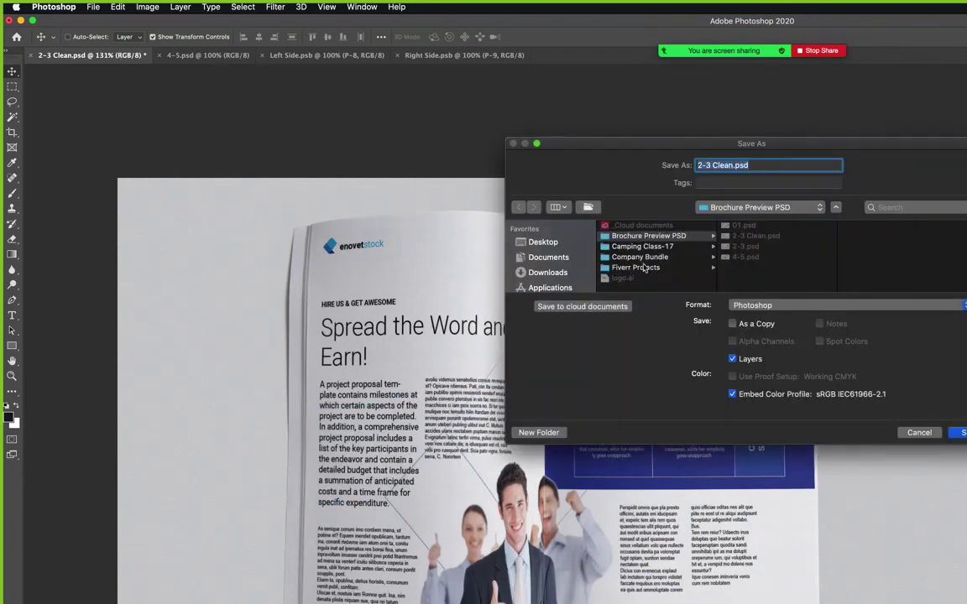
pyautogui.click(642, 257)
pyautogui.click(756, 286)
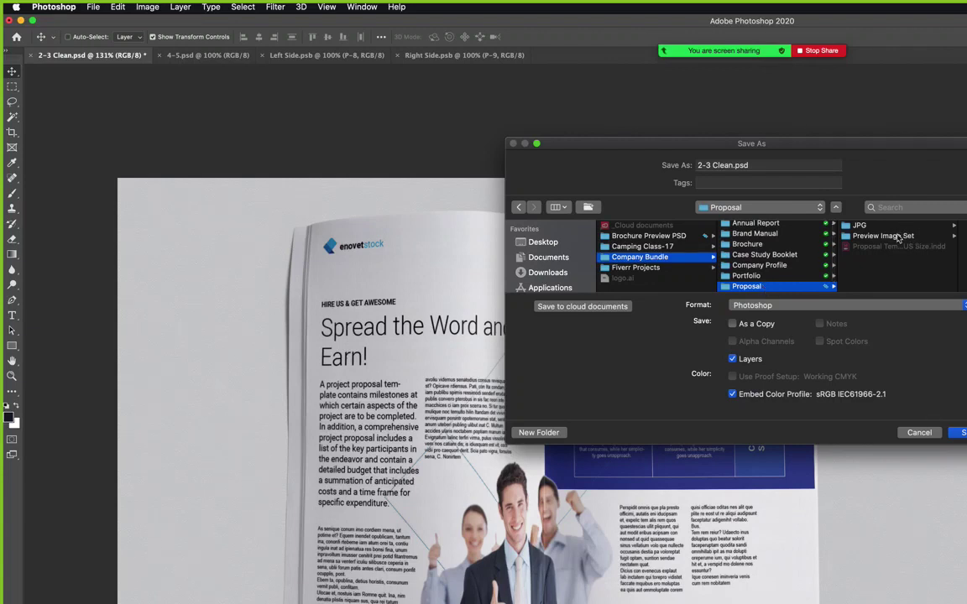
pyautogui.click(891, 237)
pyautogui.click(755, 305)
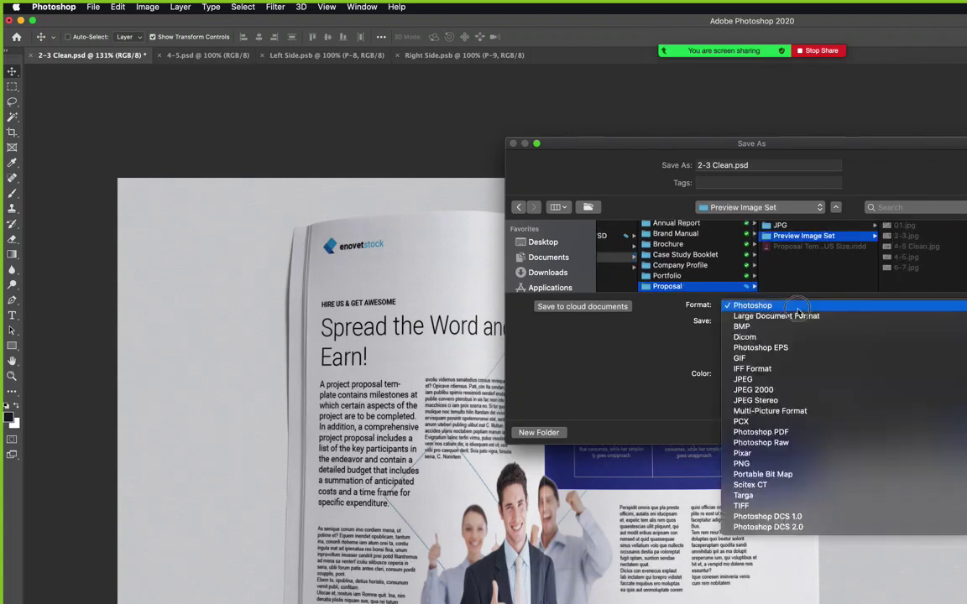
pyautogui.click(744, 379)
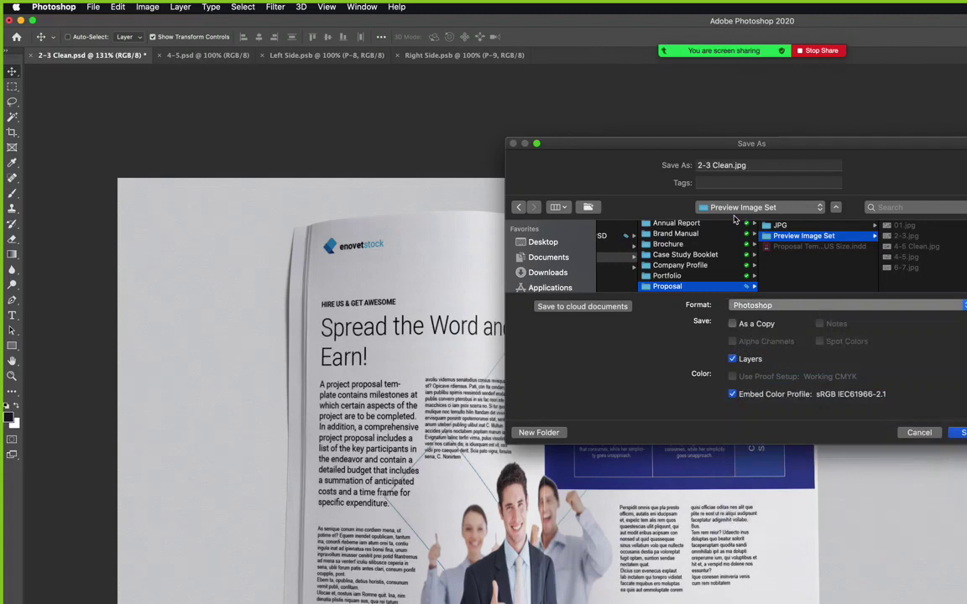
pyautogui.click(731, 164)
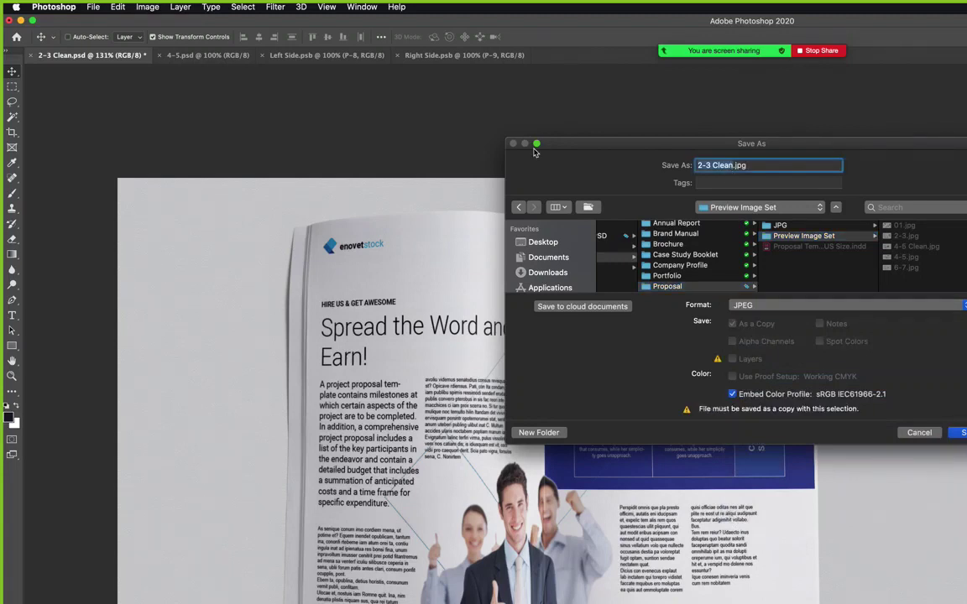
pyautogui.write('2-3')
pyautogui.press('Return')
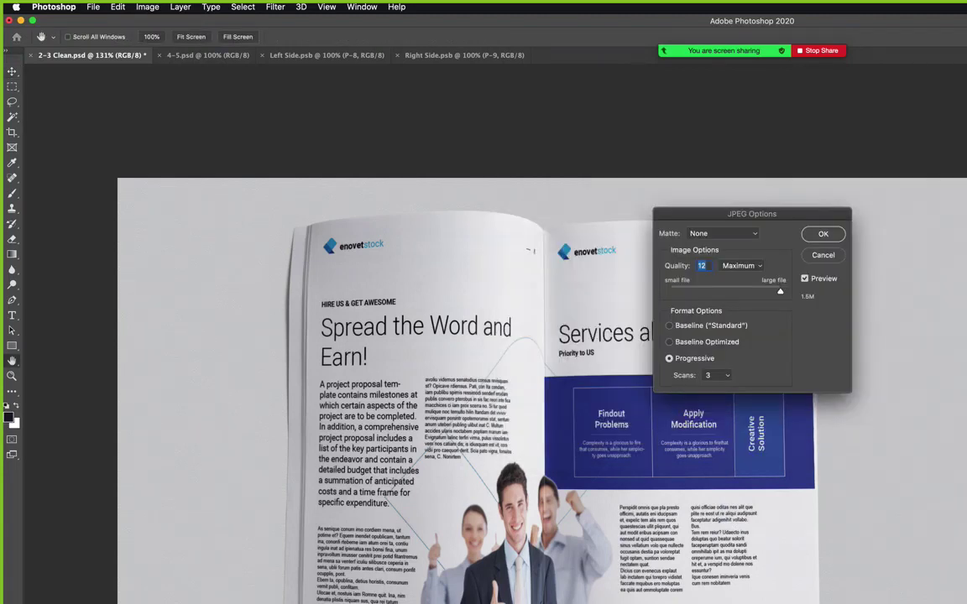
pyautogui.press('Return')
pyautogui.click(194, 55)
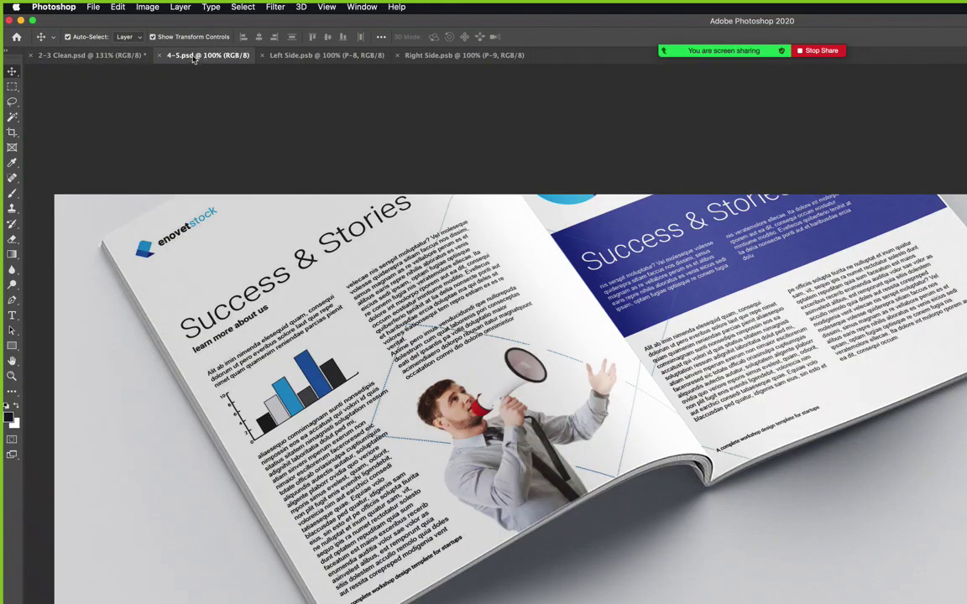
# Drag the 4-5.psd tab to the end of the tab bar, after Right Side.
pyautogui.moveTo(194, 59); pyautogui.dragTo(479, 61)
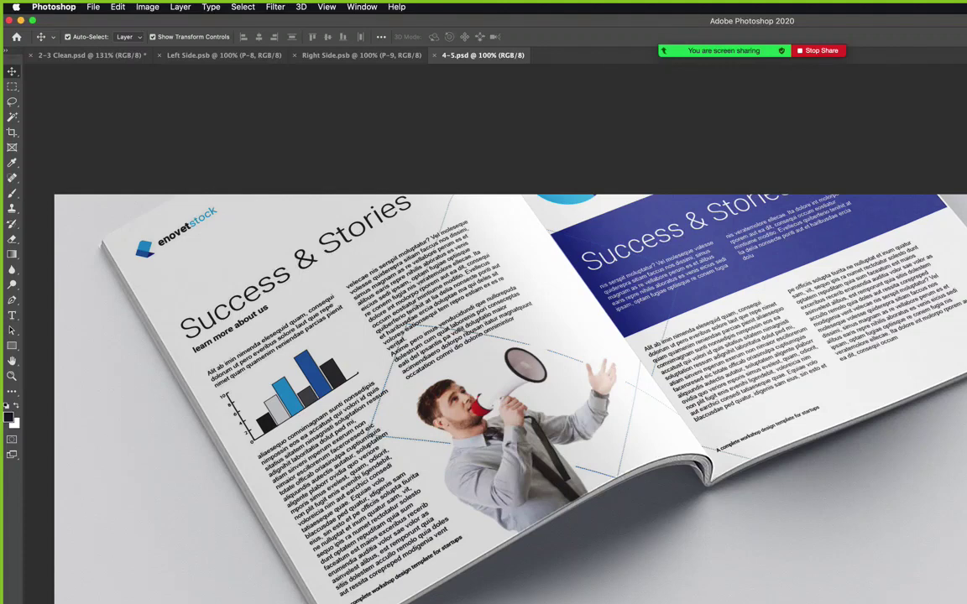
# Place P-9.jpg into the 4-5 mockup's Right page smart object.
pyautogui.hotkey('alt', ']')
pyautogui.doubleClick(576, 203)
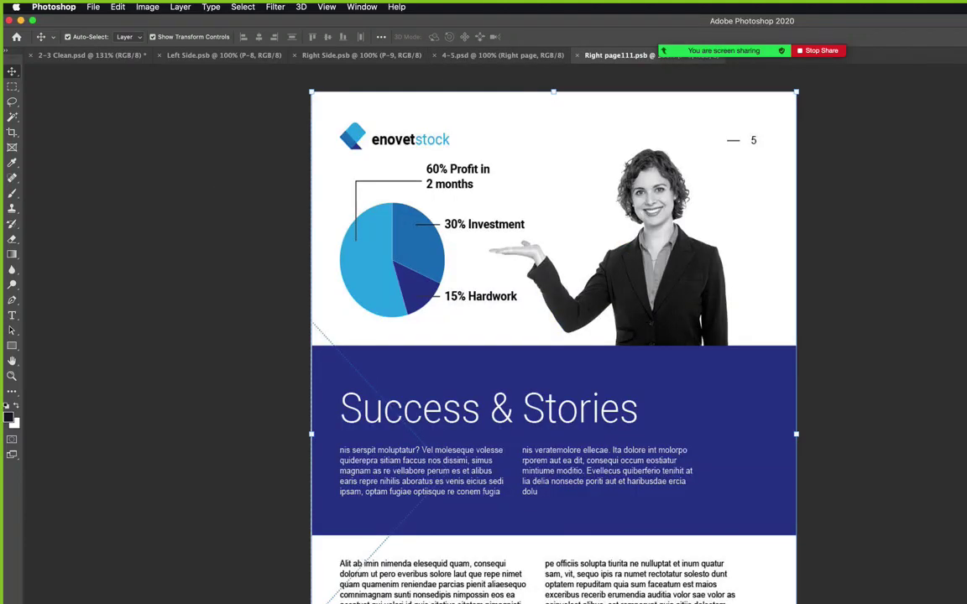
pyautogui.press('super+o')
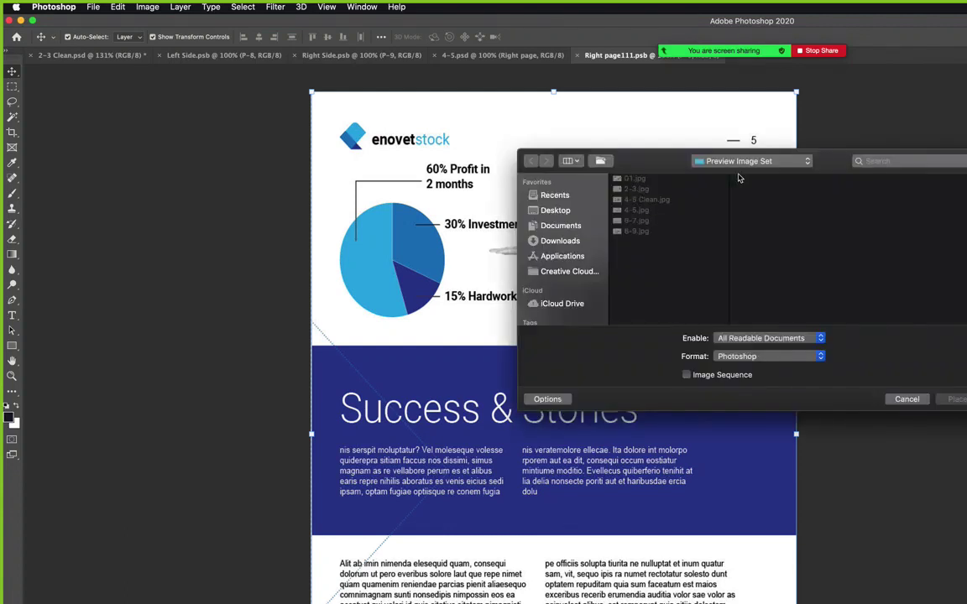
pyautogui.click(739, 161)
pyautogui.click(737, 173)
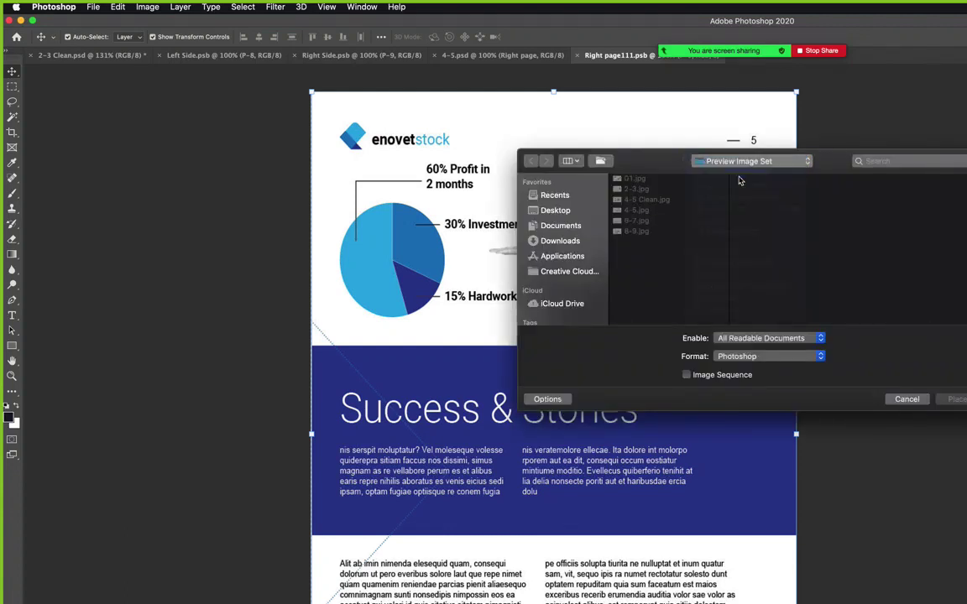
pyautogui.click(877, 180)
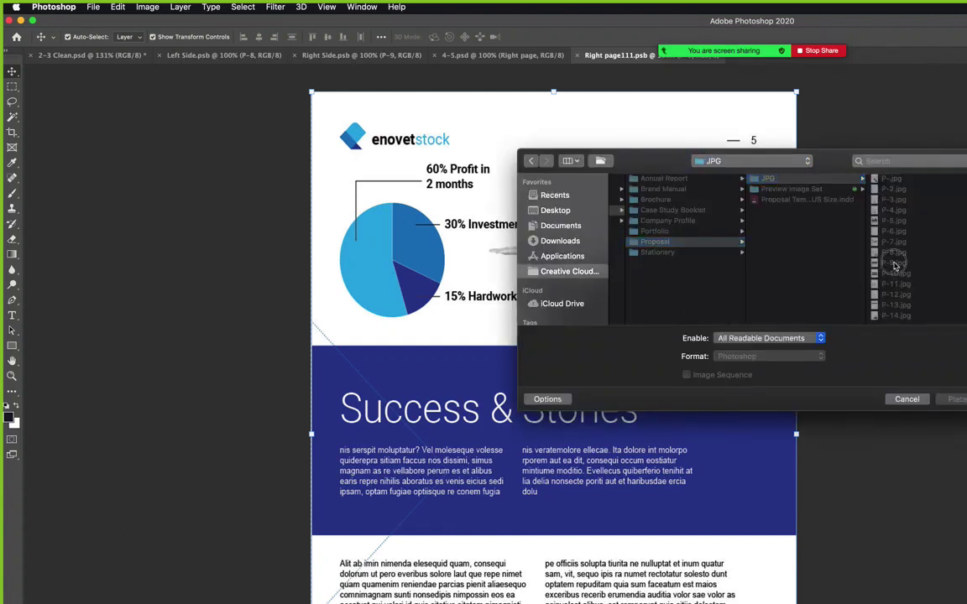
pyautogui.click(895, 266)
pyautogui.press('Return')
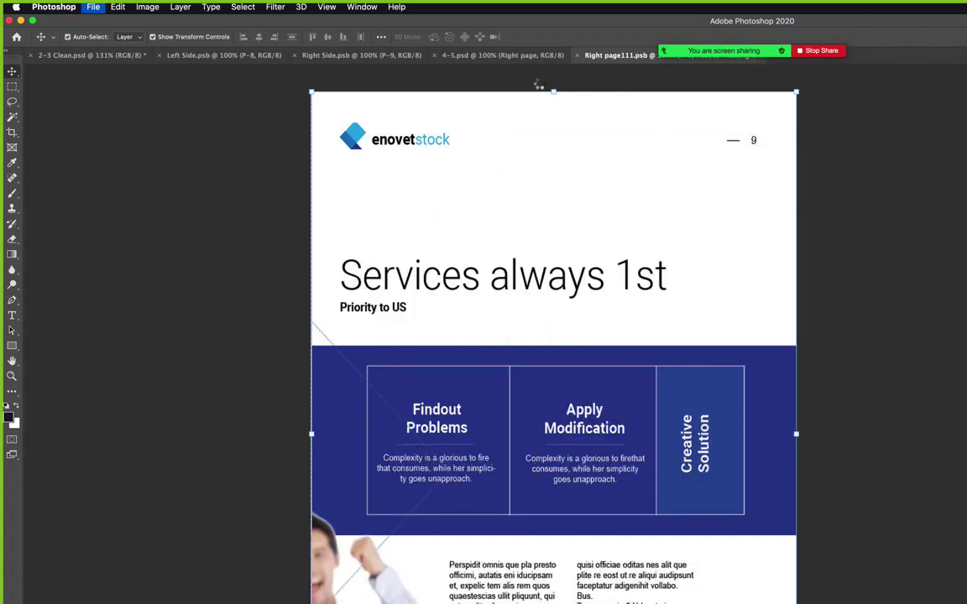
# Place P-8.jpg into the Left page smart object and save it.
pyautogui.click(480, 56)
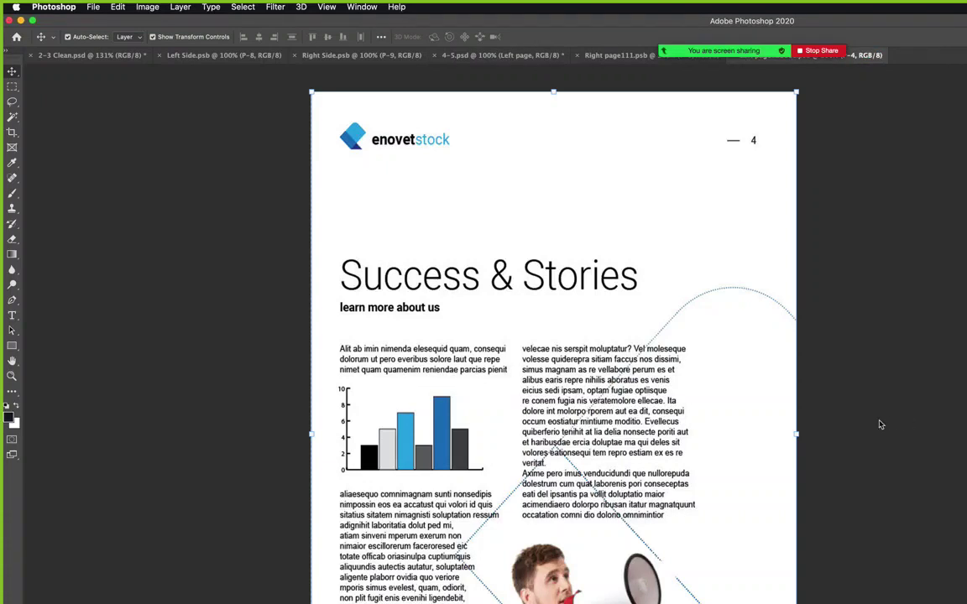
pyautogui.press('super+shift+p')
pyautogui.click(636, 252)
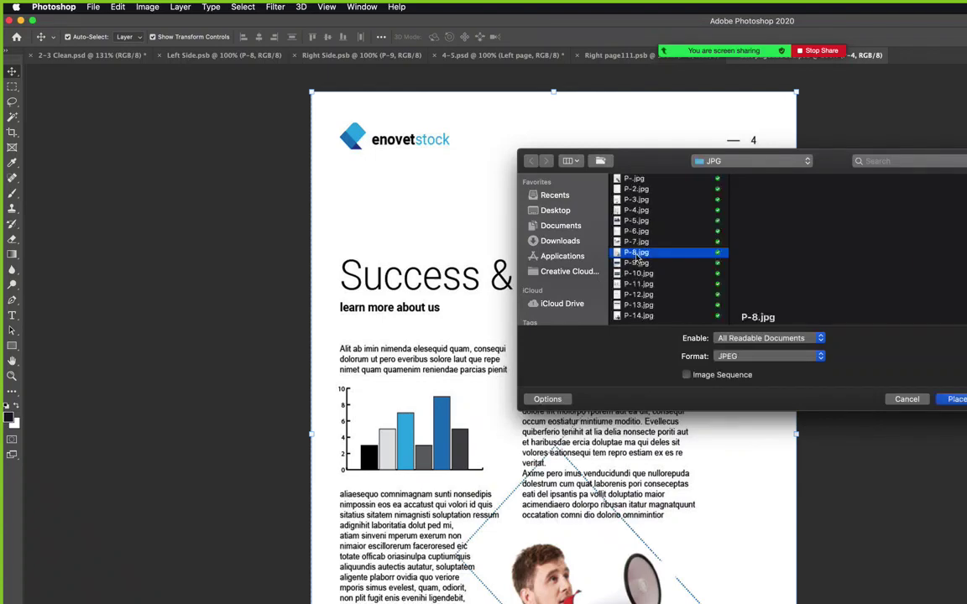
pyautogui.click(956, 398)
pyautogui.press('super+s')
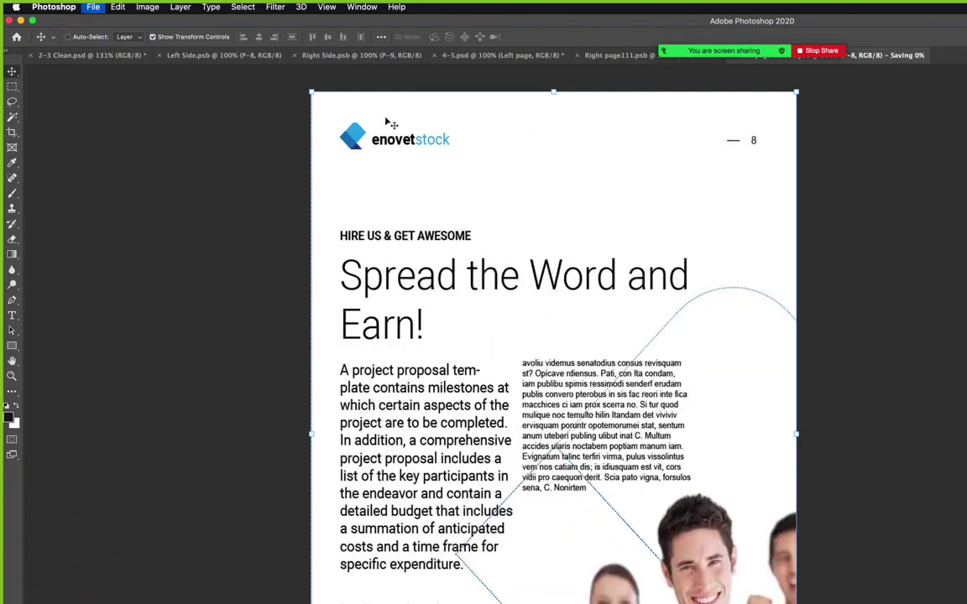
pyautogui.click(470, 55)
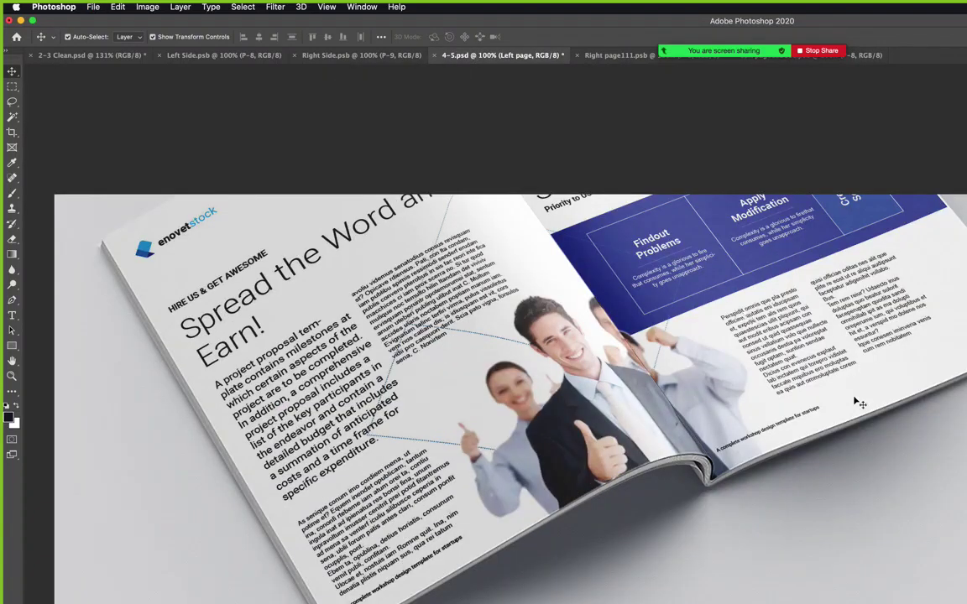
# Save the 4-5 mockup as JPEG '8-9 Clean.jpg' in Proposal > Preview Image Set.
pyautogui.press('shift+super+s')
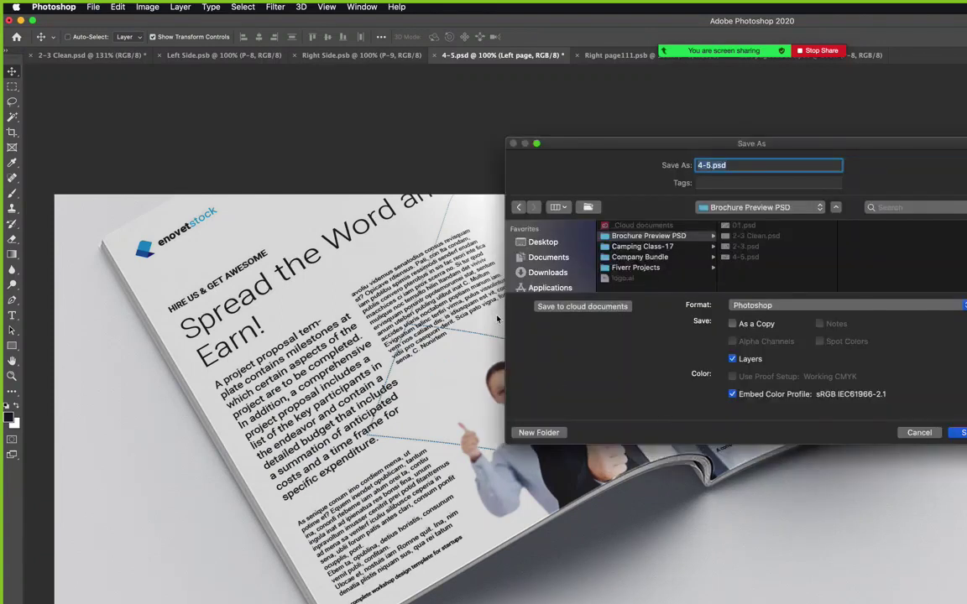
pyautogui.click(659, 257)
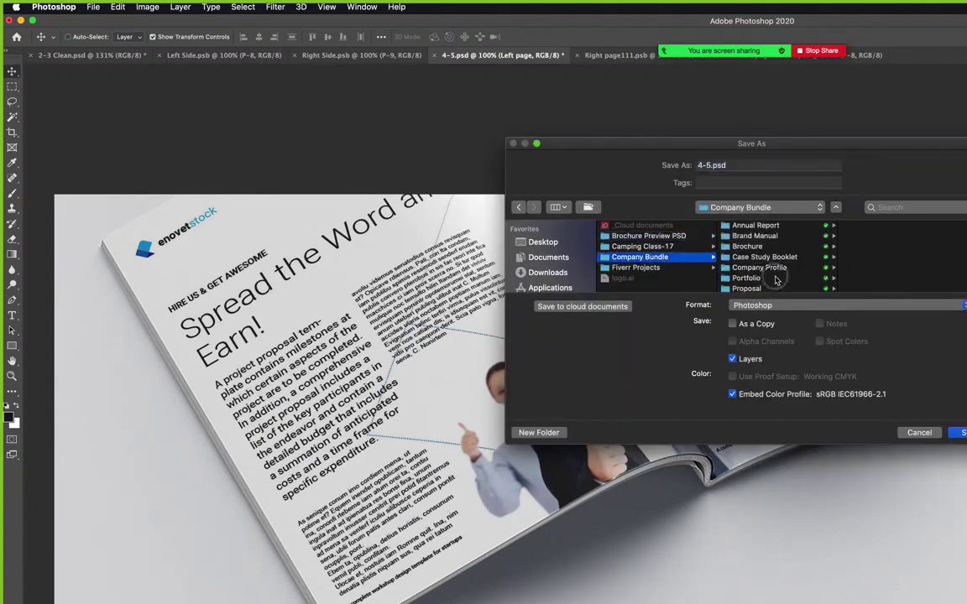
pyautogui.click(730, 277)
pyautogui.click(793, 288)
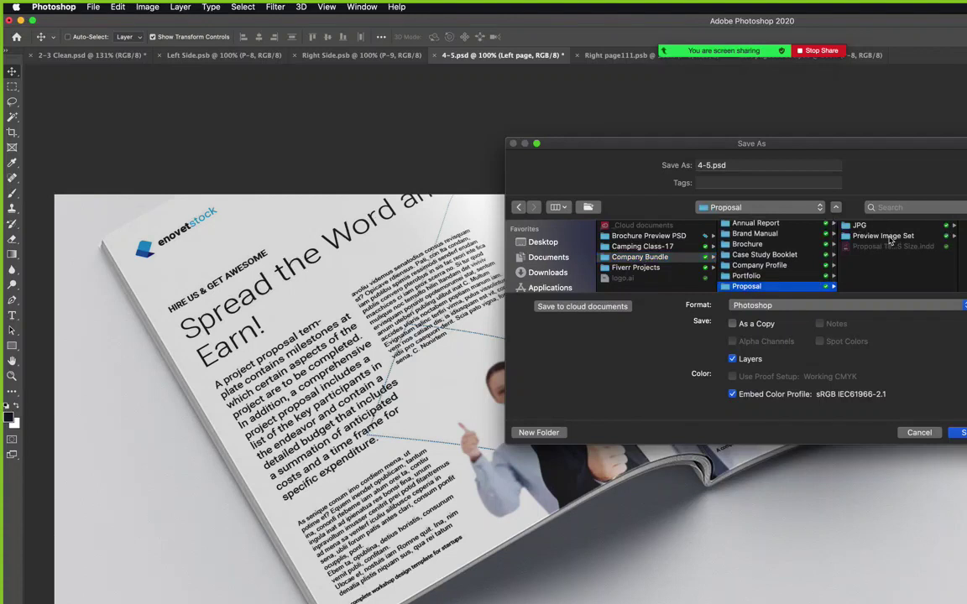
pyautogui.click(878, 235)
pyautogui.click(808, 306)
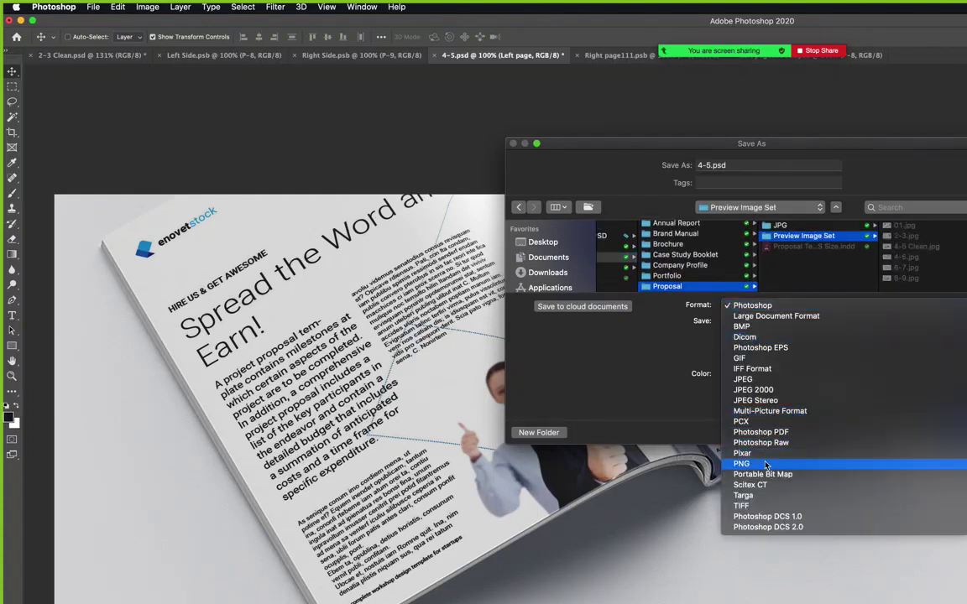
pyautogui.click(765, 382)
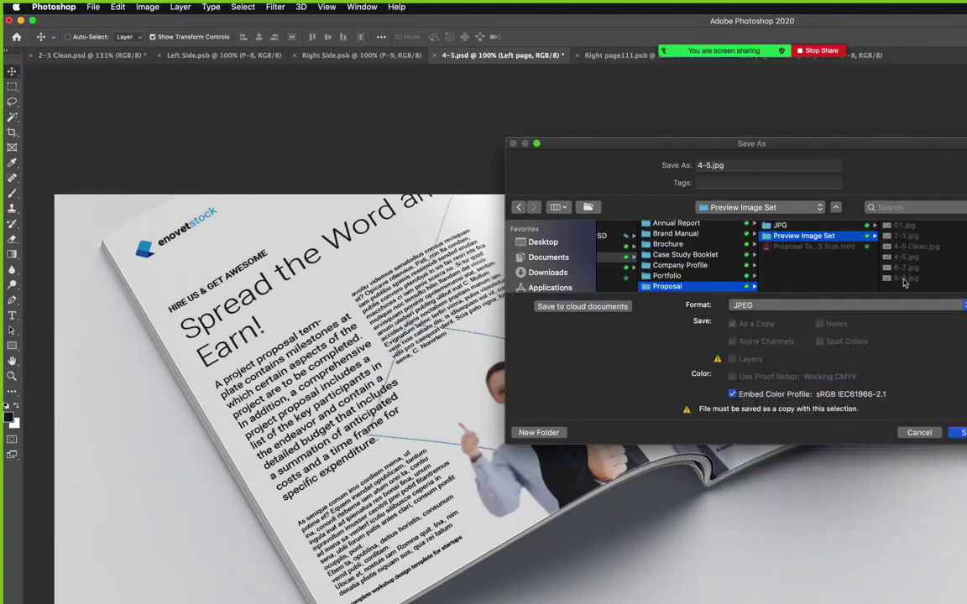
pyautogui.click(905, 278)
pyautogui.click(712, 166)
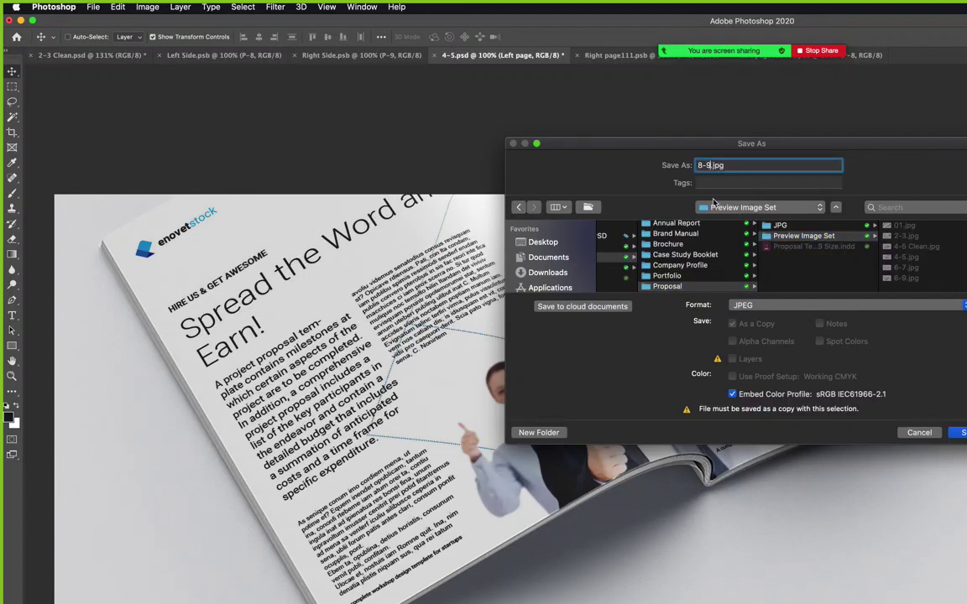
pyautogui.write('Clean')
pyautogui.press('Return')
pyautogui.press('Return')
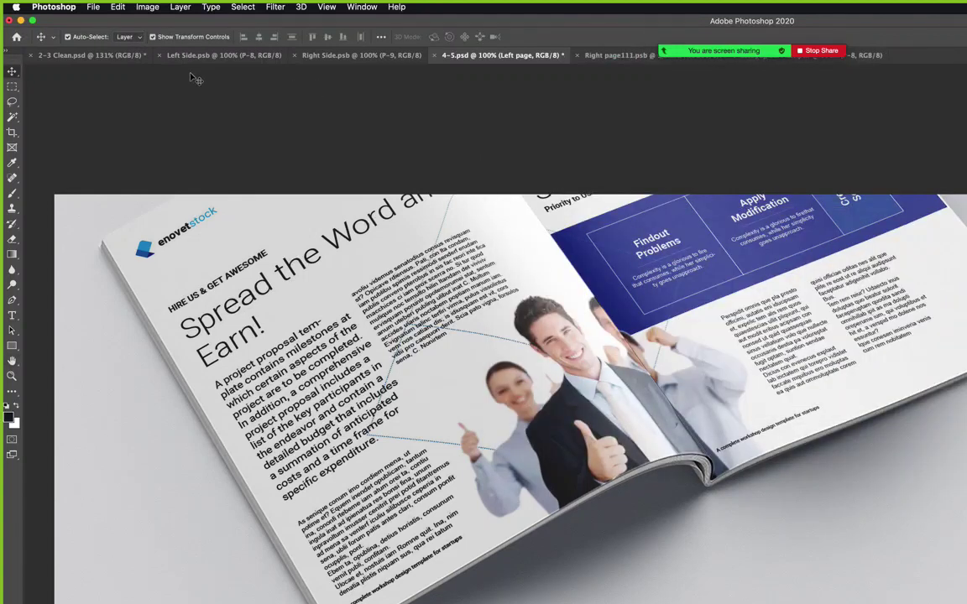
pyautogui.click(172, 54)
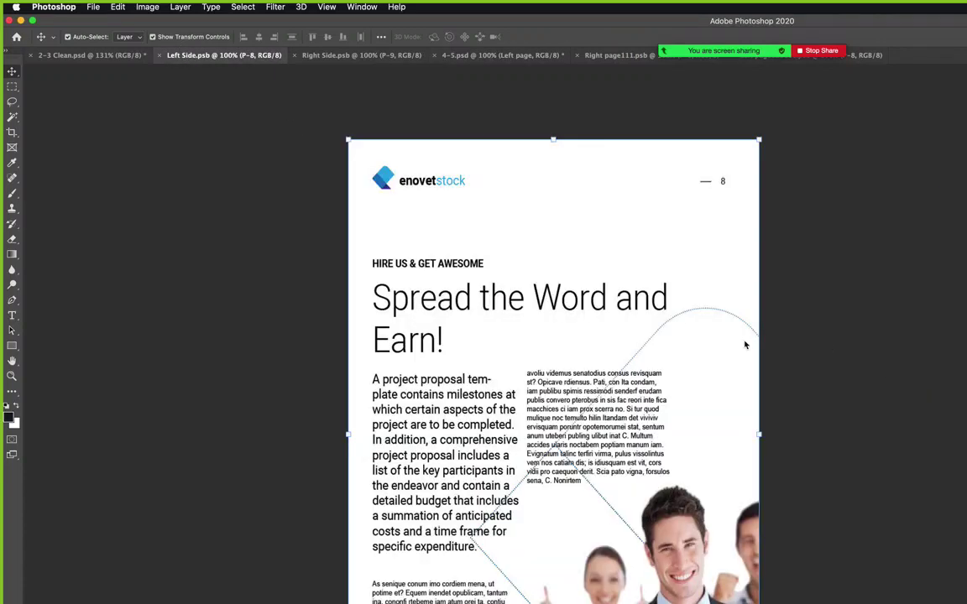
# Replace Left Side.psb's page with P-10.jpg (Our Clients).
pyautogui.press('super+o')
pyautogui.click(730, 161)
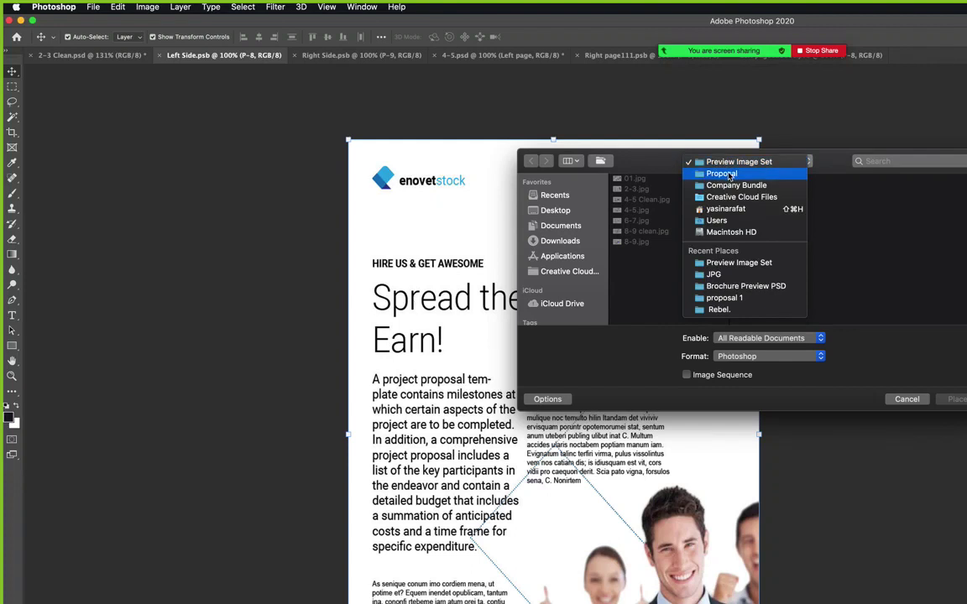
pyautogui.click(722, 173)
pyautogui.click(881, 181)
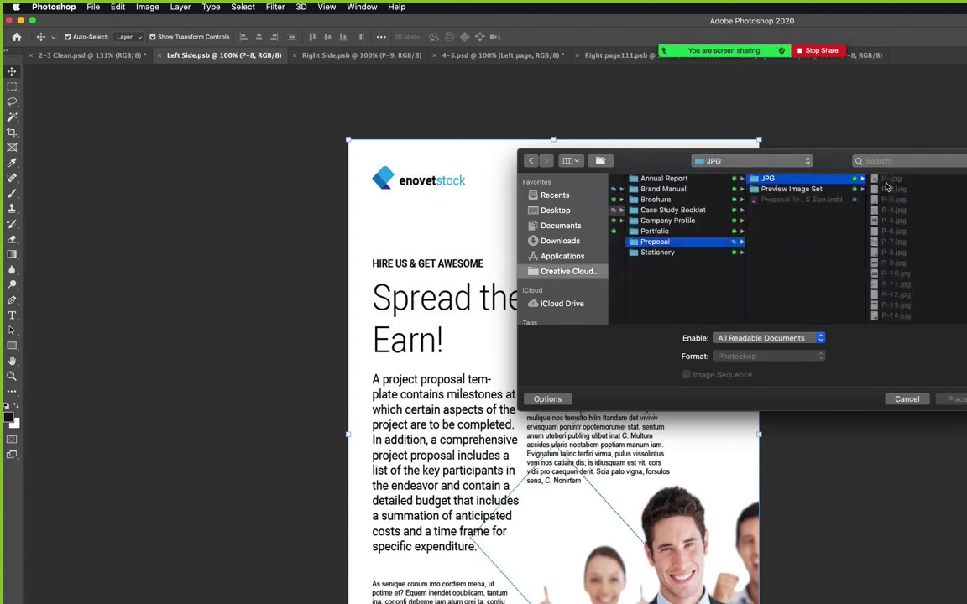
pyautogui.doubleClick(892, 273)
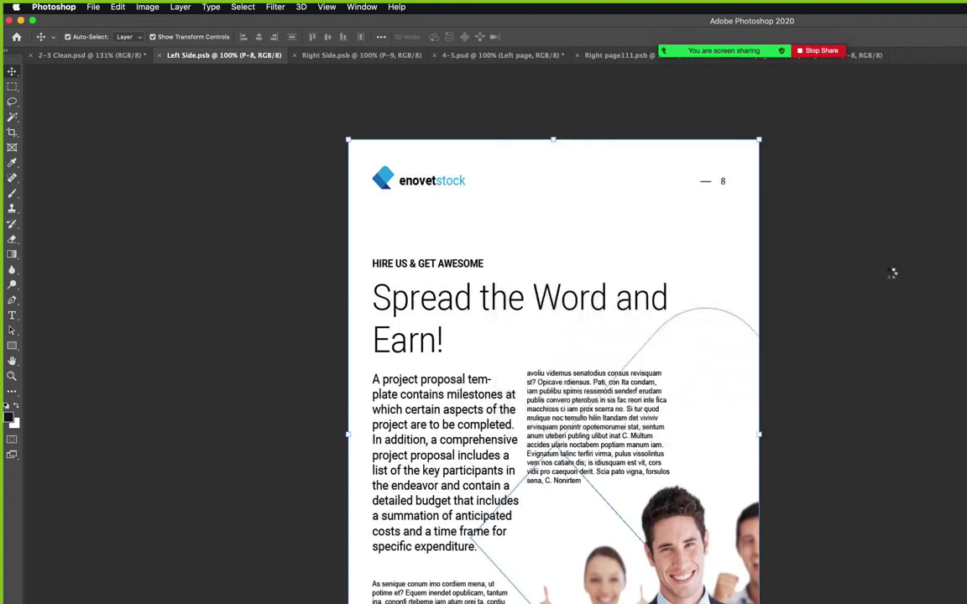
# Replace Right Side.psb's page with P-11.jpg (Feedback) and return to 2-3 Clean.
pyautogui.click(379, 57)
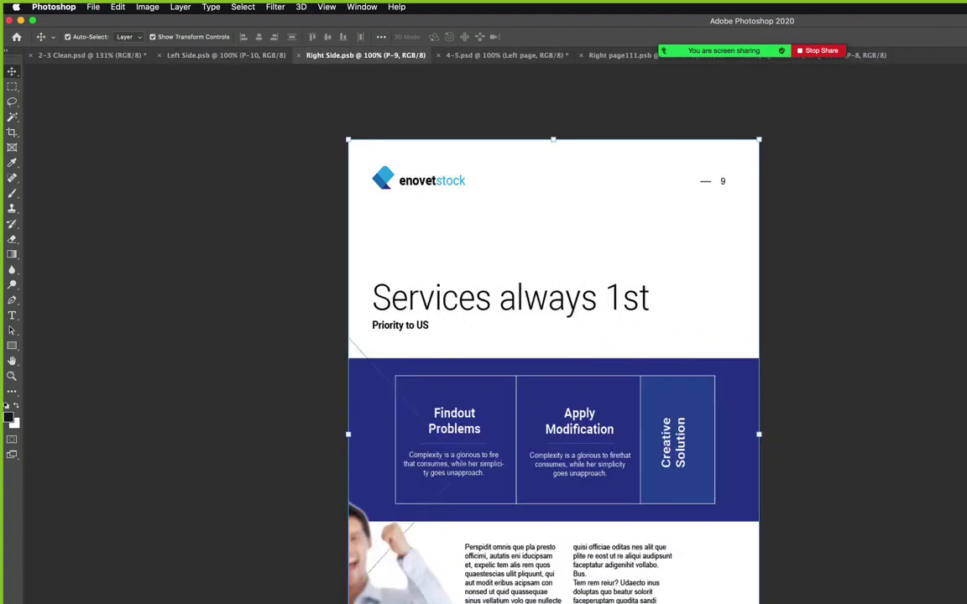
pyautogui.press('super+shift+p')
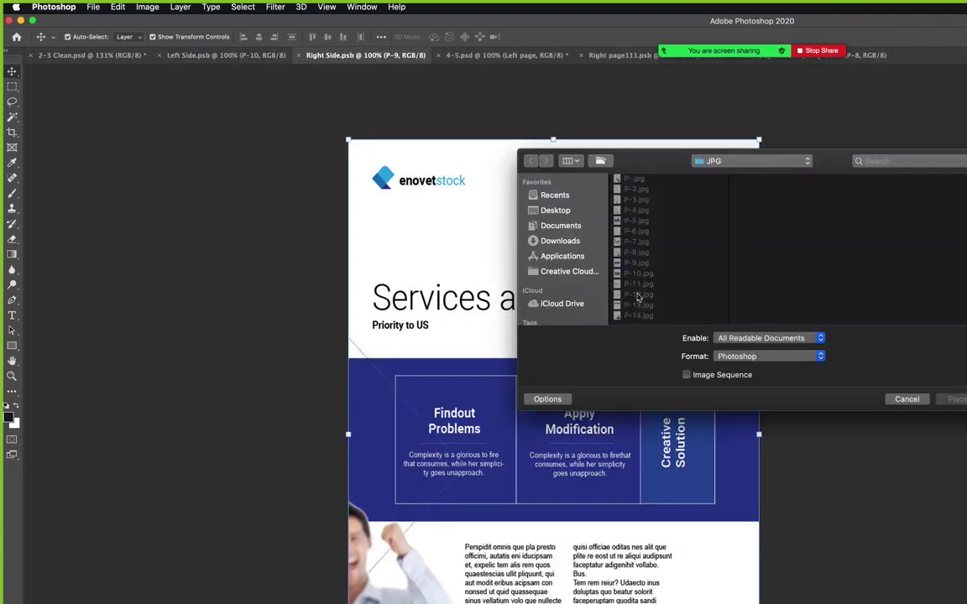
pyautogui.click(640, 285)
pyautogui.doubleClick(640, 285)
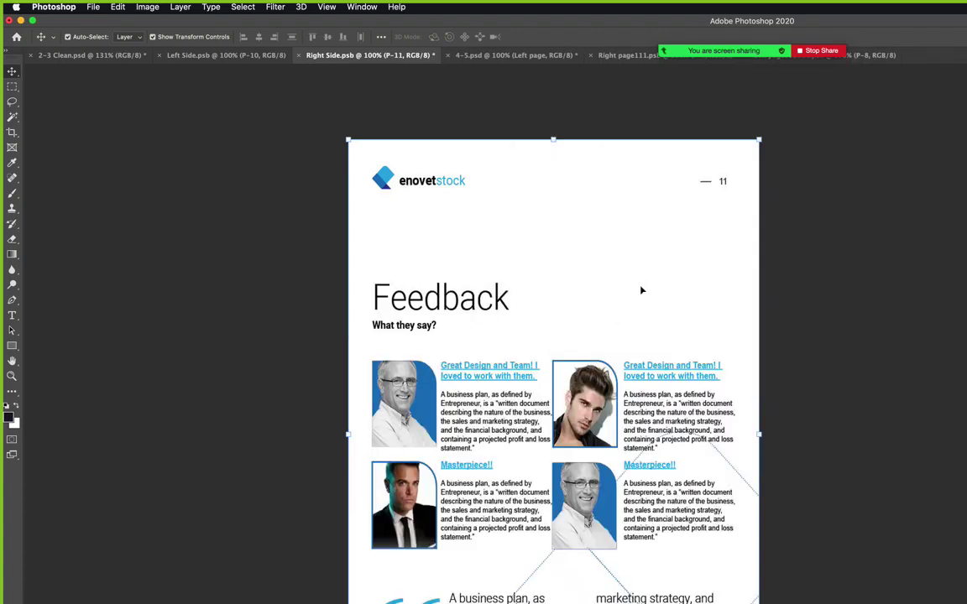
pyautogui.click(132, 56)
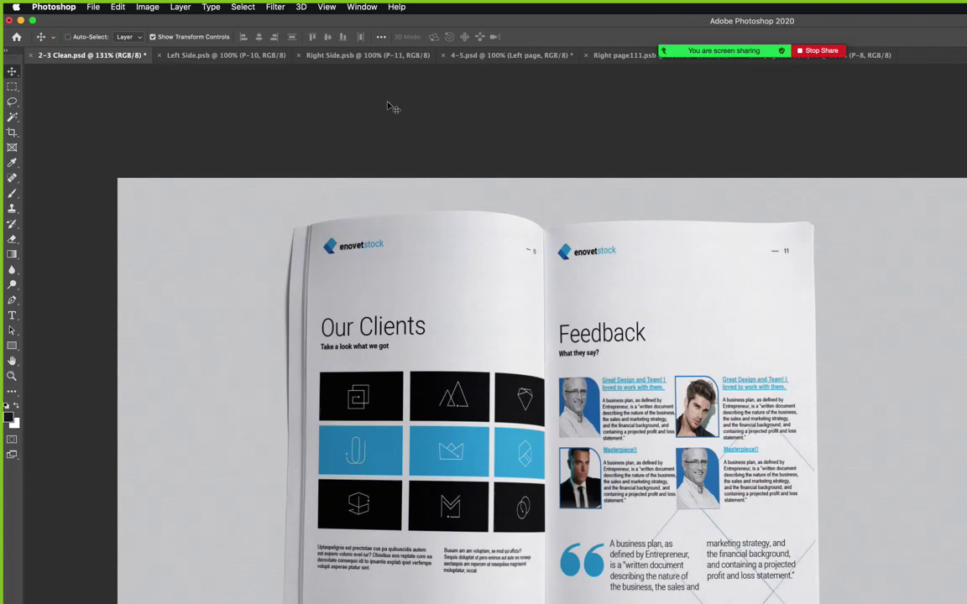
# Start a Save As copy in Creative Cloud Files with the format set to JPEG.
pyautogui.press('super+shift+s')
pyautogui.click(705, 207)
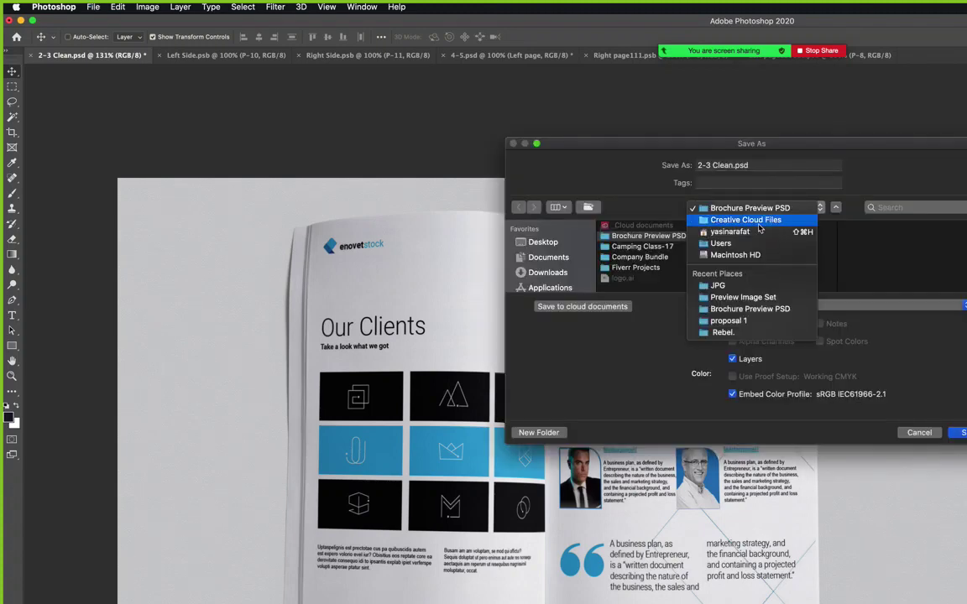
pyautogui.click(759, 223)
pyautogui.click(727, 307)
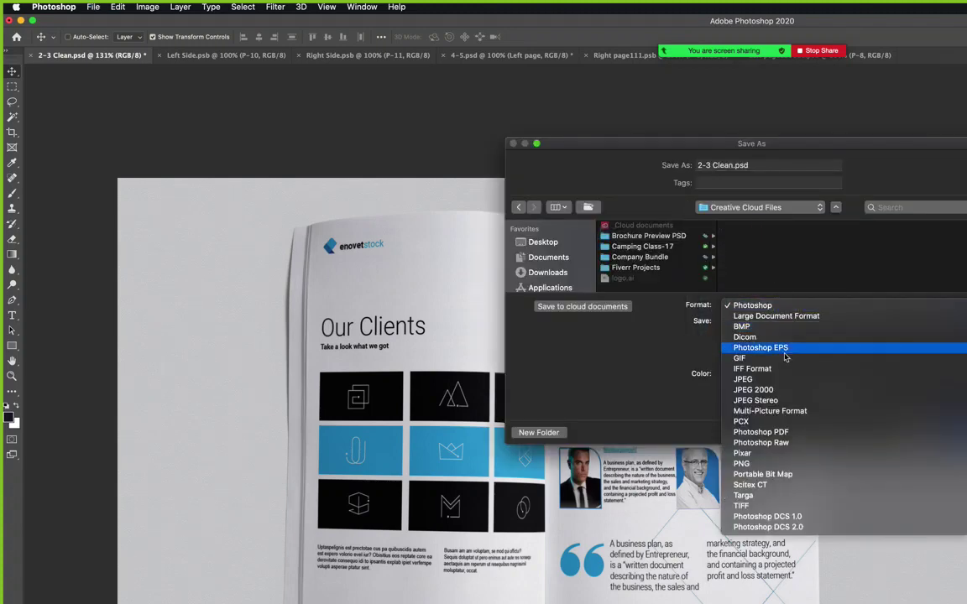
pyautogui.click(752, 379)
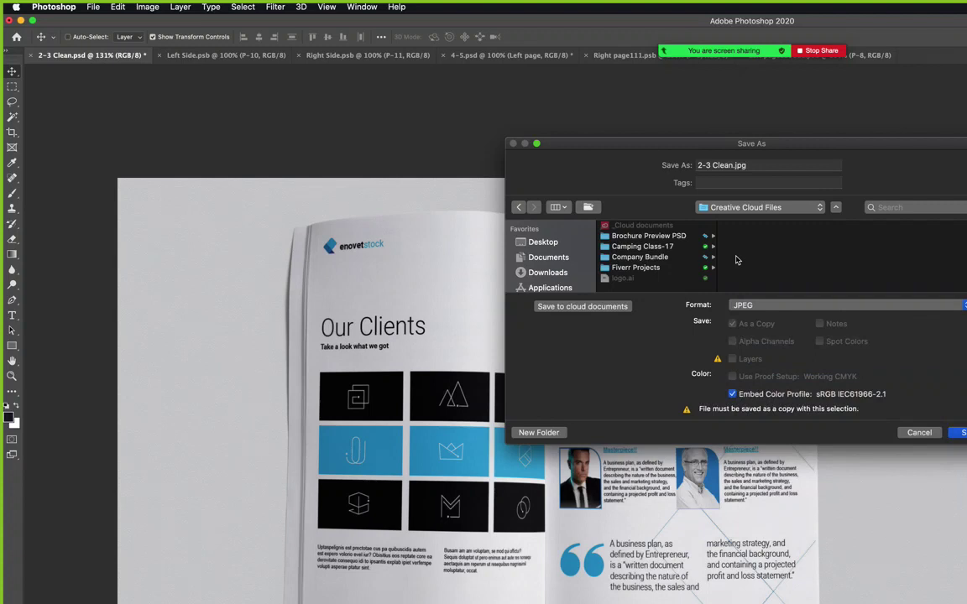
# Save it as 10-11.jpg in Company Bundle > Proposal > Preview Image Set.
pyautogui.click(646, 268)
pyautogui.click(663, 257)
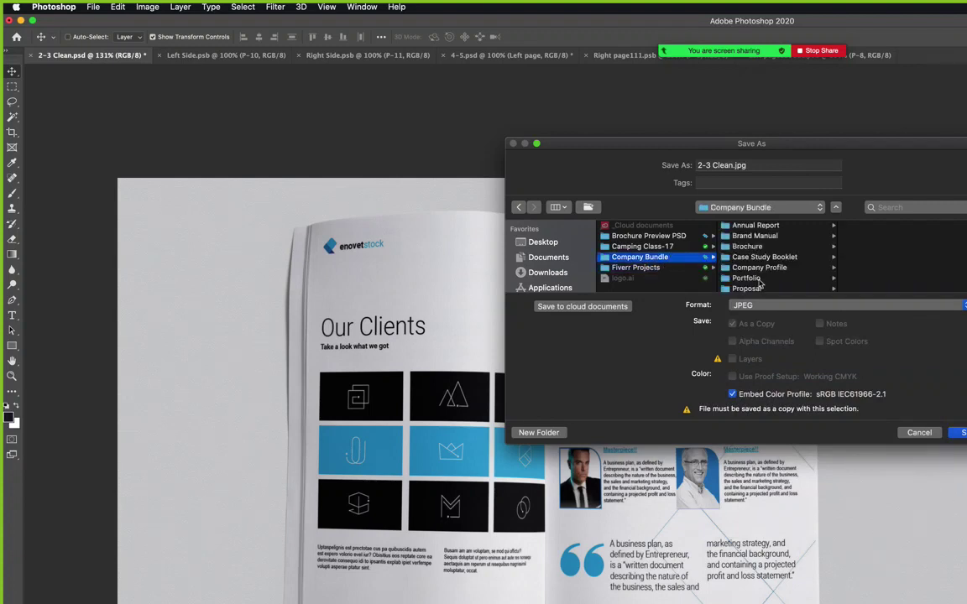
pyautogui.click(760, 287)
pyautogui.click(783, 277)
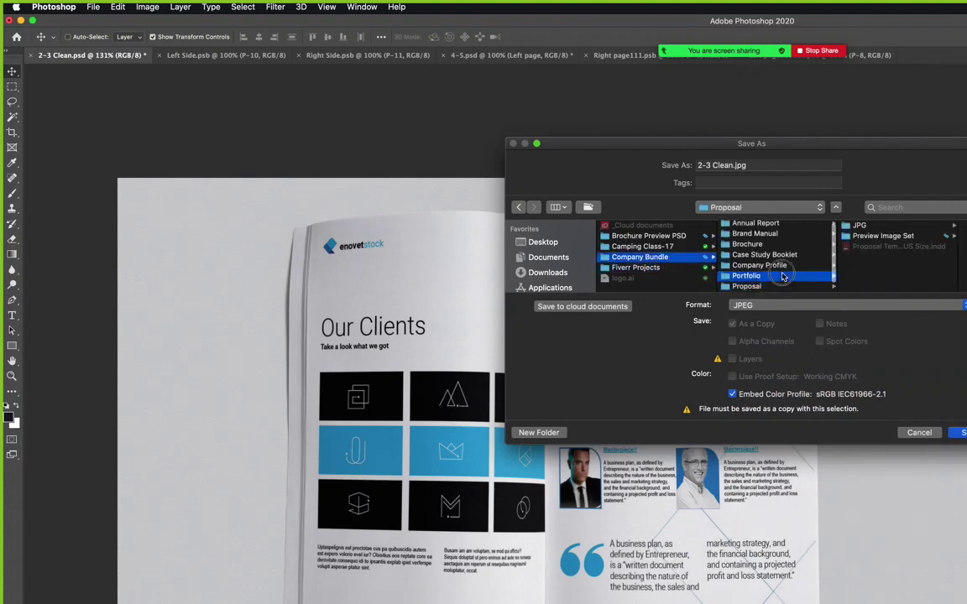
pyautogui.click(760, 286)
pyautogui.click(881, 235)
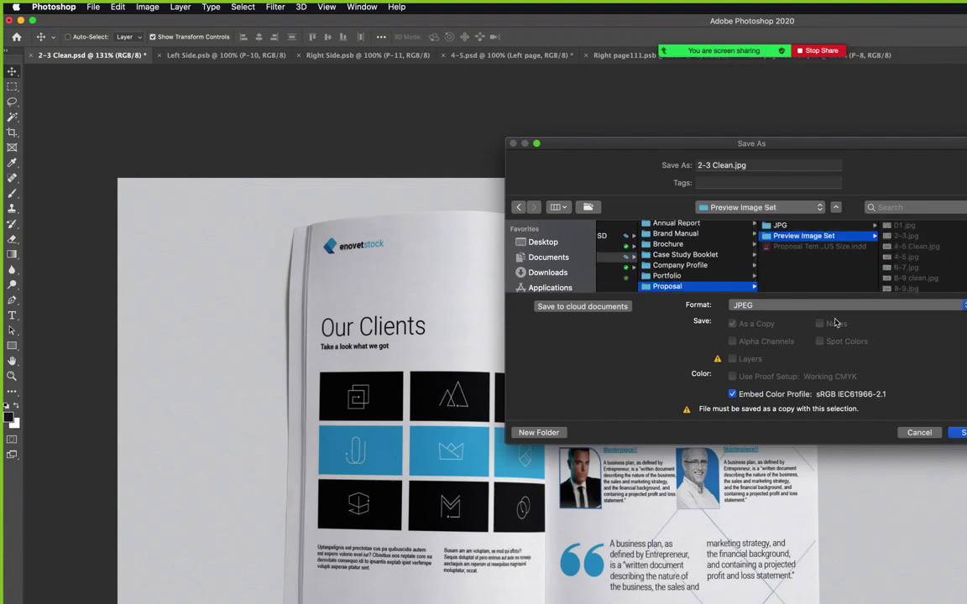
pyautogui.scroll(-1, 943, 254)
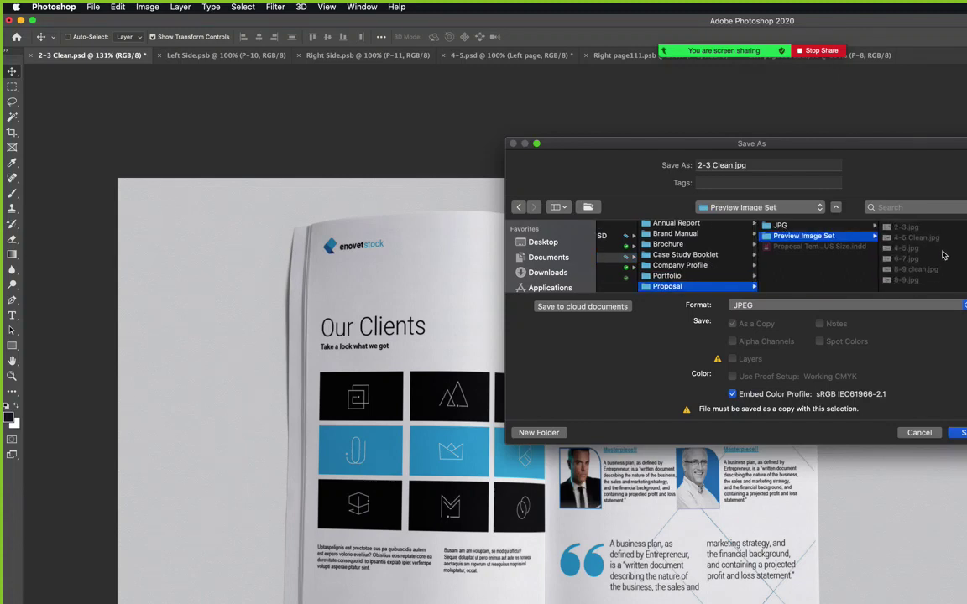
pyautogui.press('Tab')
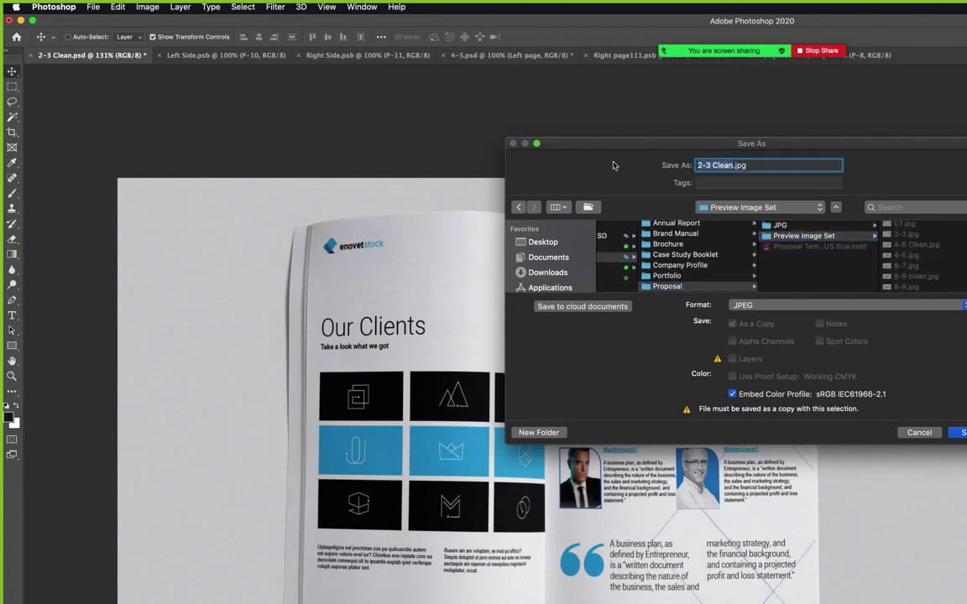
pyautogui.write('10-11')
pyautogui.press('Return')
pyautogui.press('Return')
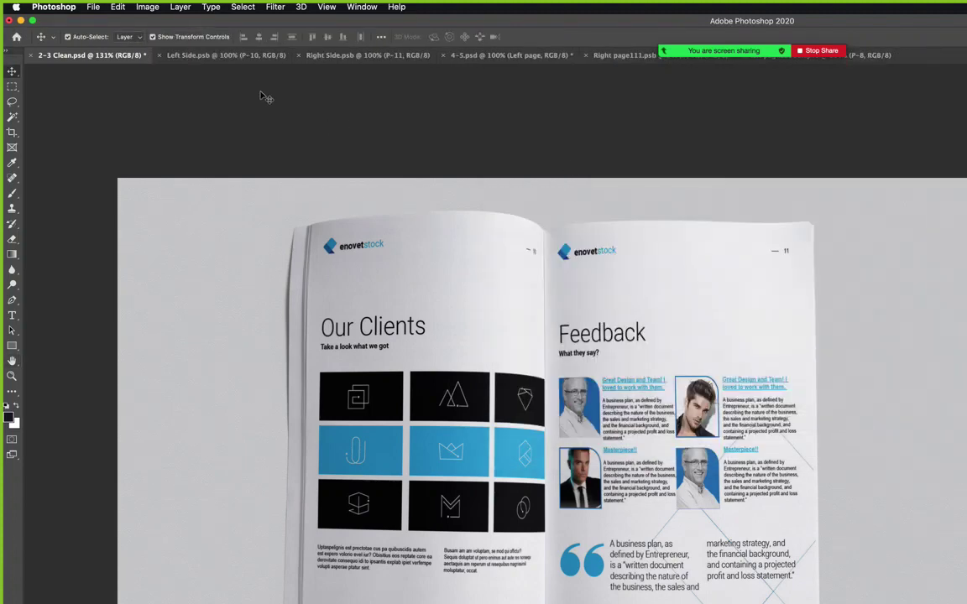
# Replace the Left Side page contents with P-12.jpg (Goals & Objectives) and save it.
pyautogui.click(225, 54)
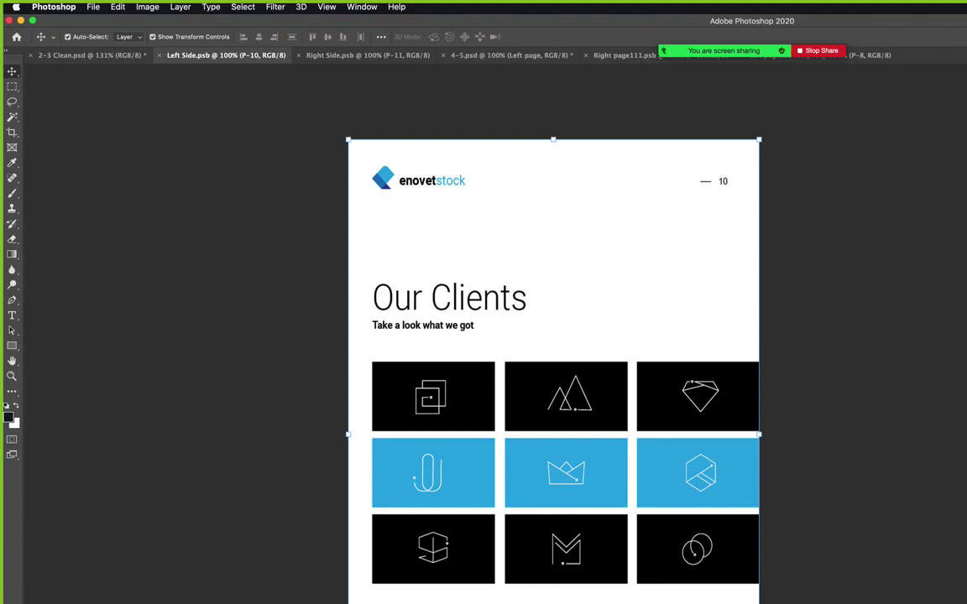
pyautogui.press('shift+super+p')
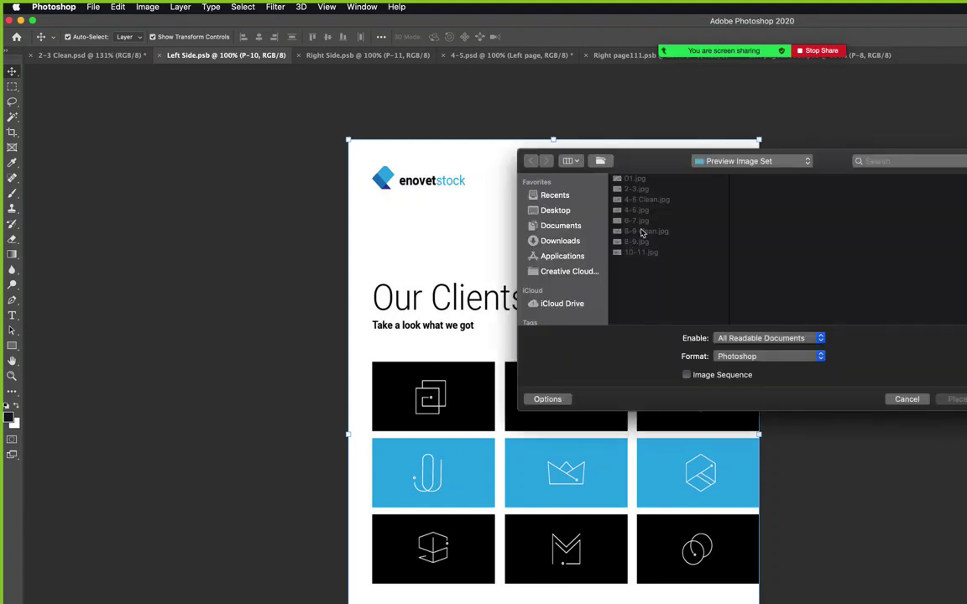
pyautogui.click(751, 164)
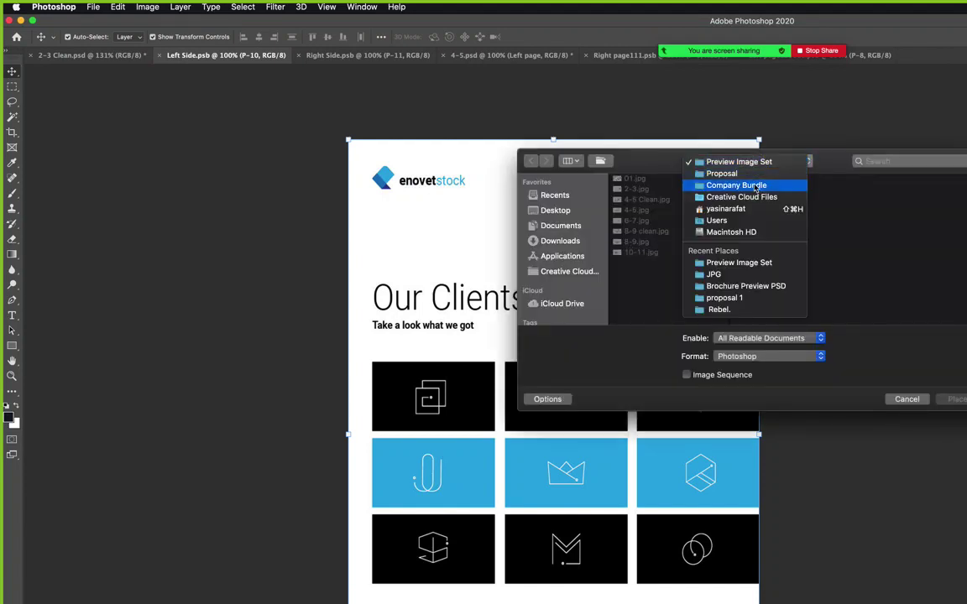
pyautogui.click(728, 173)
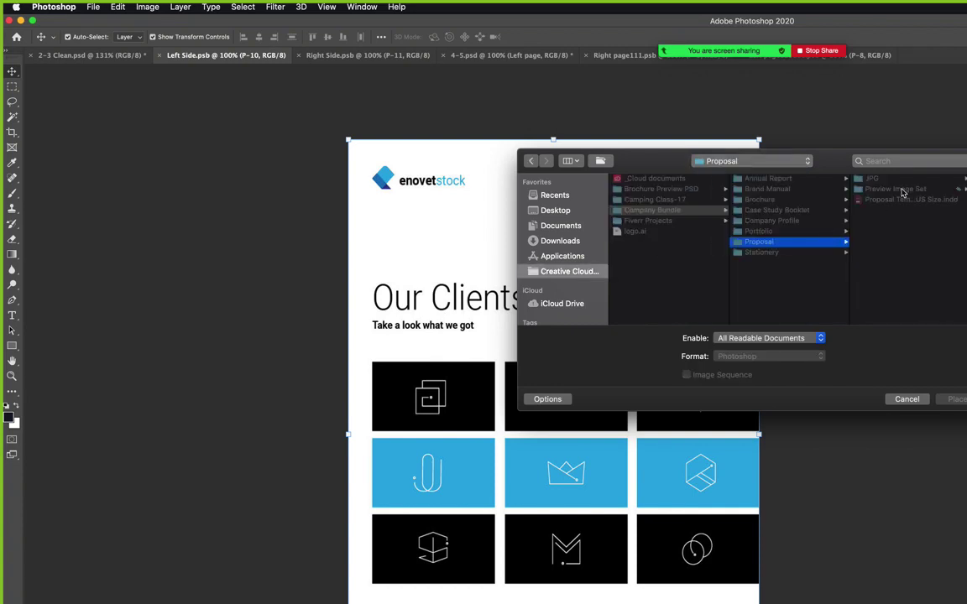
pyautogui.click(902, 193)
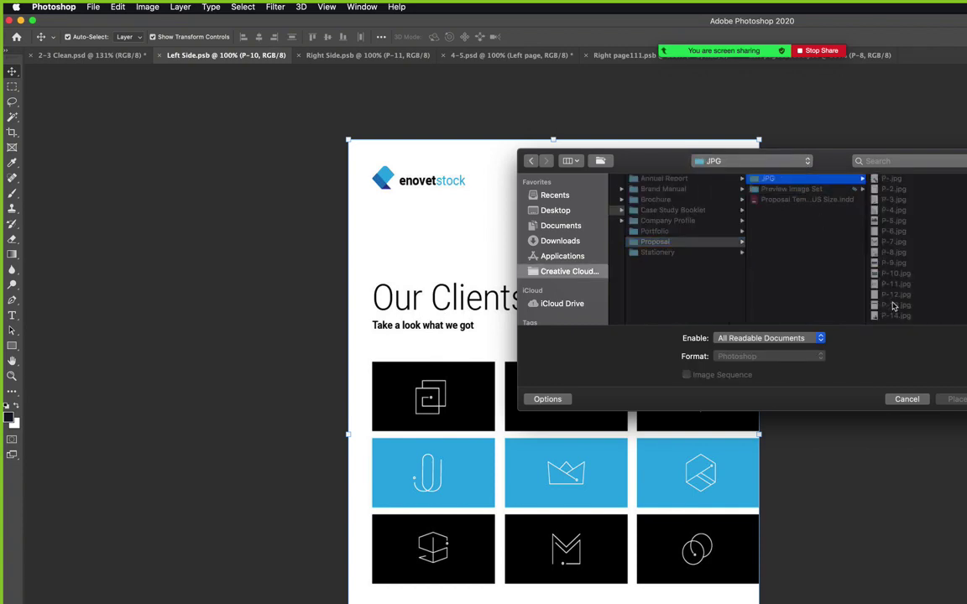
pyautogui.click(894, 296)
pyautogui.press('Return')
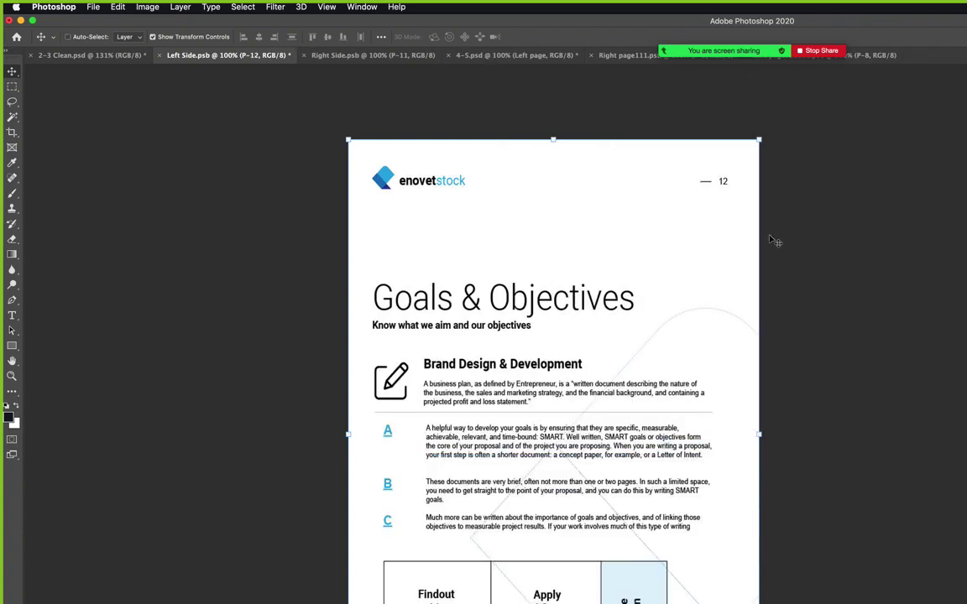
pyautogui.press('super+s')
# Replace the Right Side page with P-13.jpg (Timeline and Schedule), save, and view the 2-3 Clean spread.
pyautogui.click(335, 55)
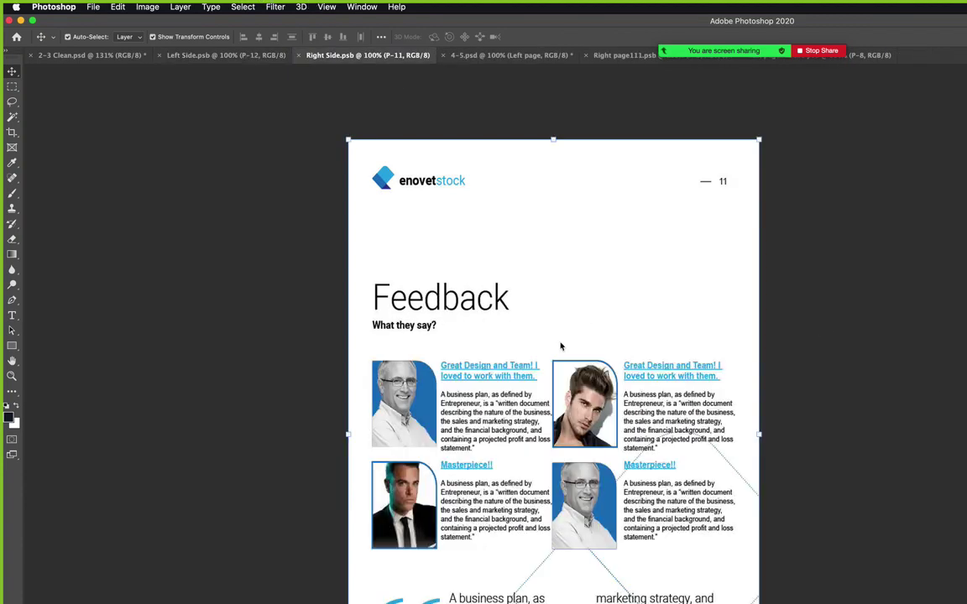
pyautogui.press('super+shift+p')
pyautogui.press('Down')
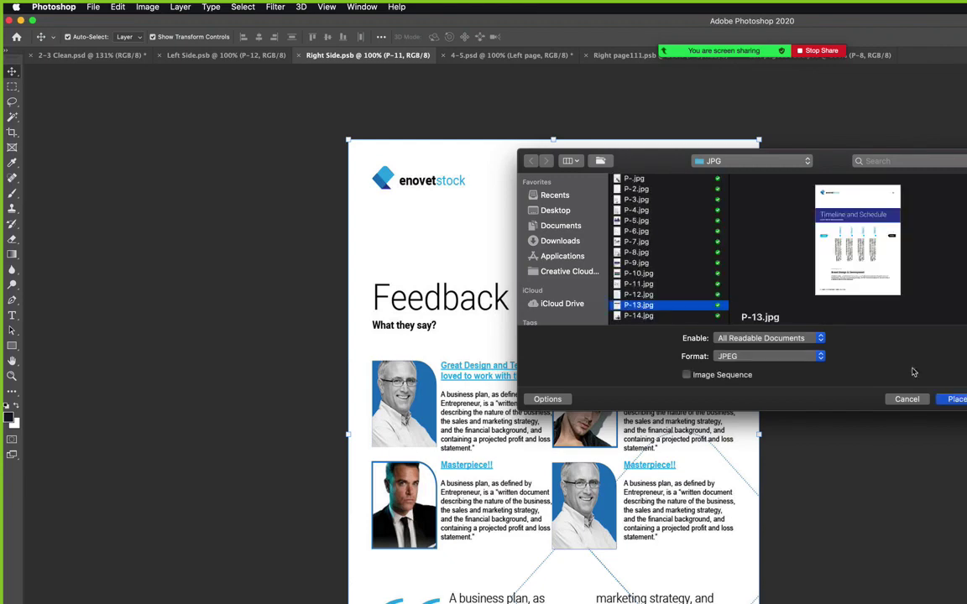
pyautogui.press('Return')
pyautogui.press('super+s')
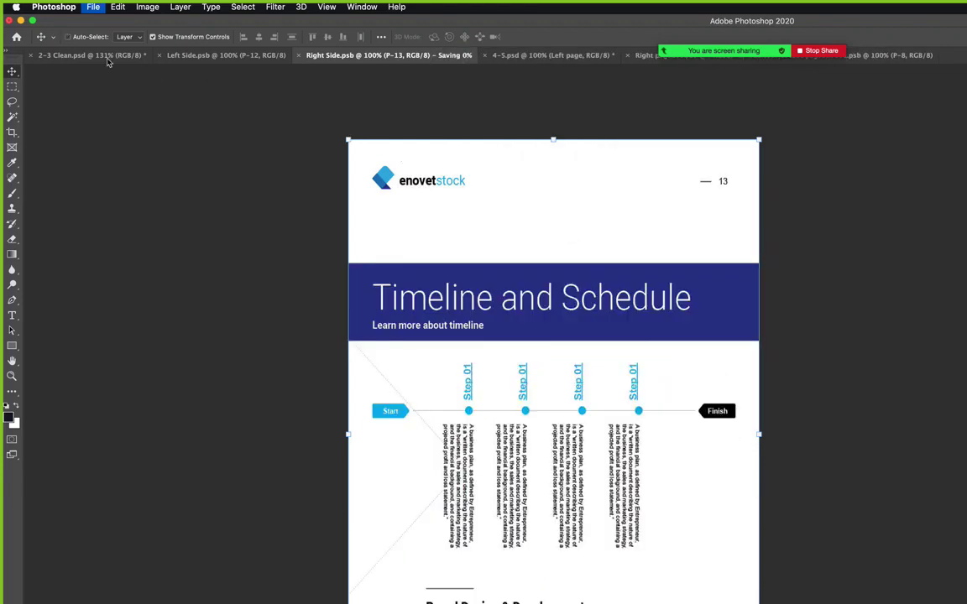
pyautogui.click(101, 55)
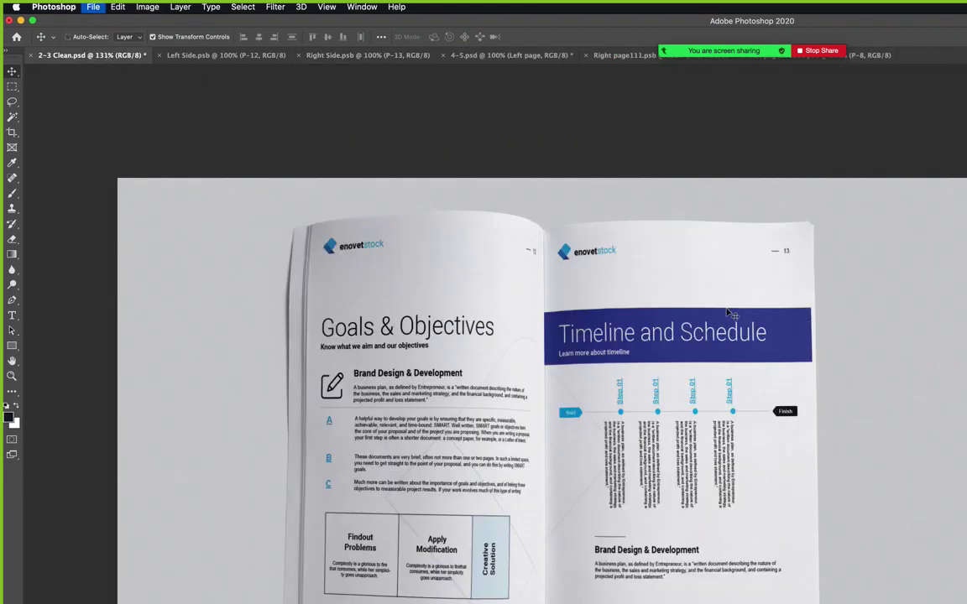
# Save the P-12/P-13 spread as JPEG 12-13.jpg in Company Bundle > Proposal > Preview Image Set.
pyautogui.press('super+shift+s')
pyautogui.click(760, 305)
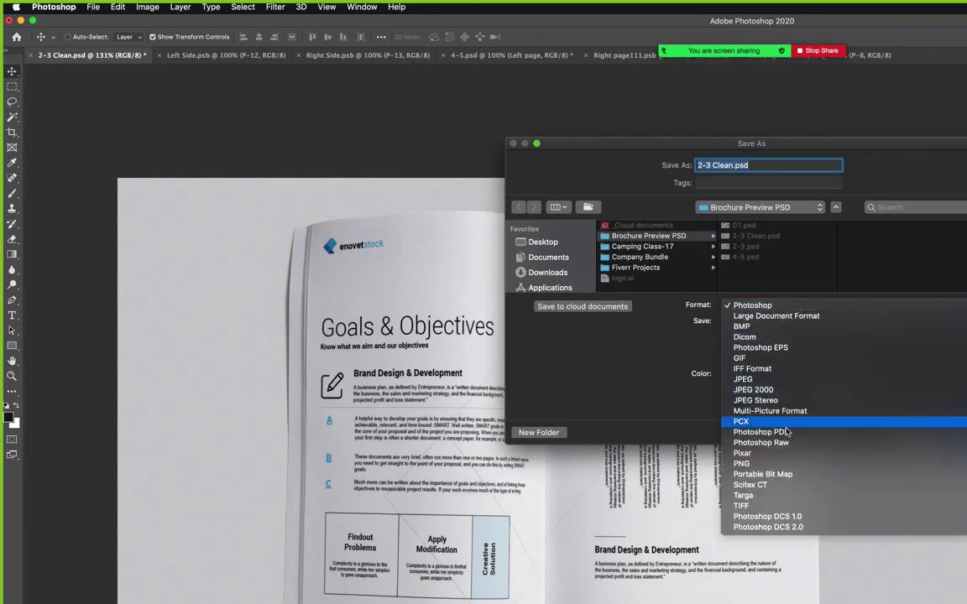
pyautogui.click(776, 380)
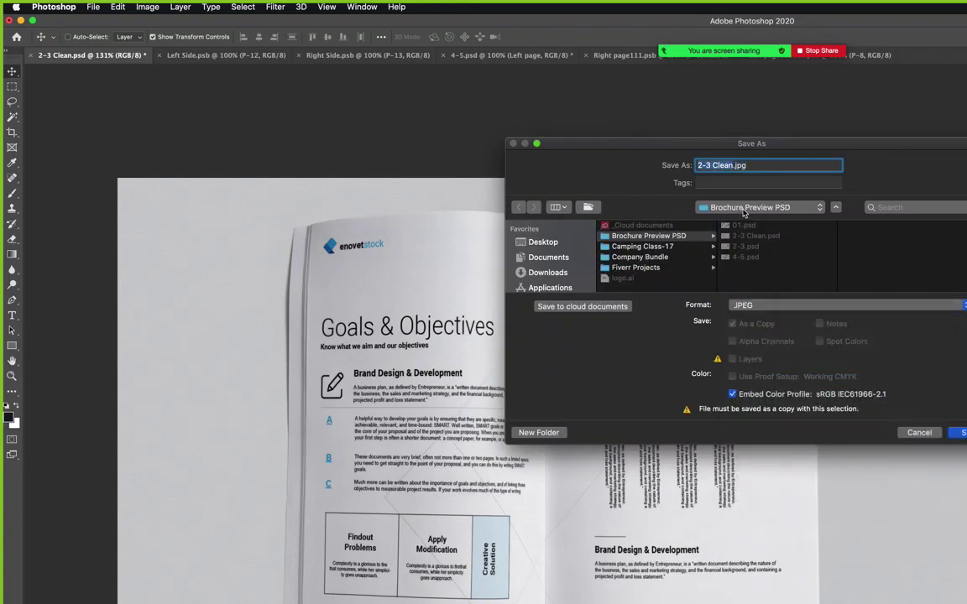
pyautogui.click(743, 210)
pyautogui.click(738, 220)
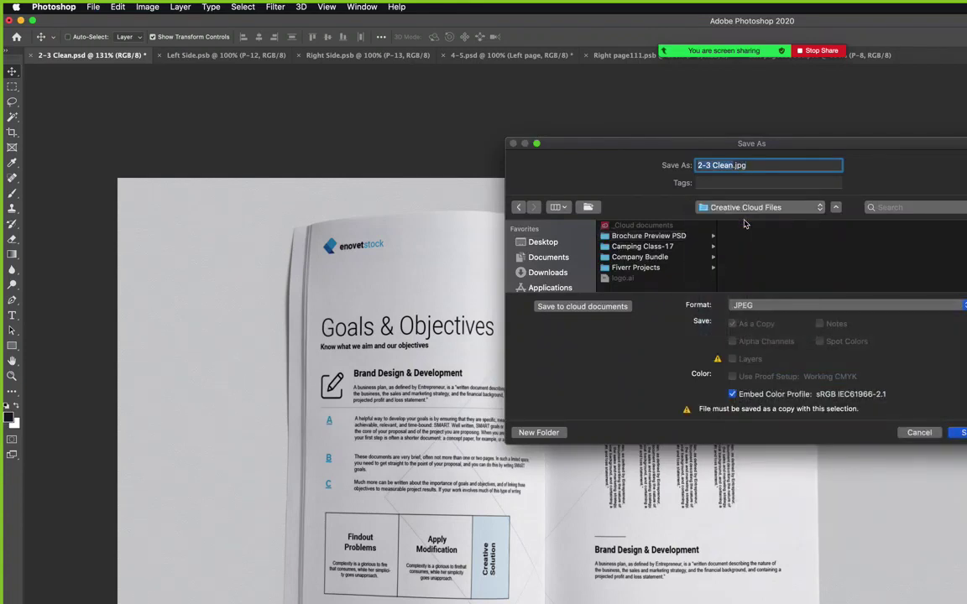
pyautogui.click(642, 259)
pyautogui.click(747, 289)
pyautogui.click(869, 235)
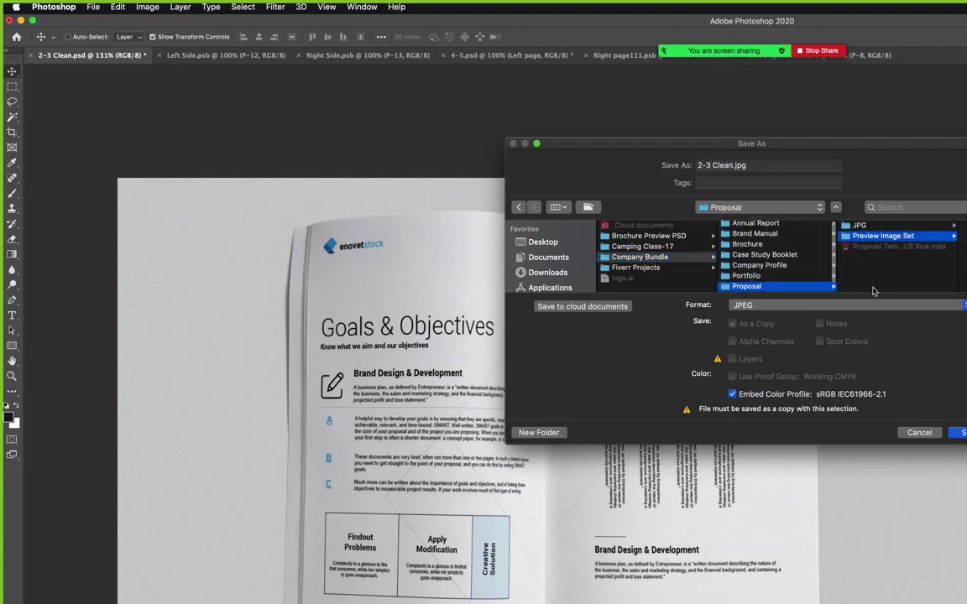
pyautogui.click(725, 165)
pyautogui.write('12-13')
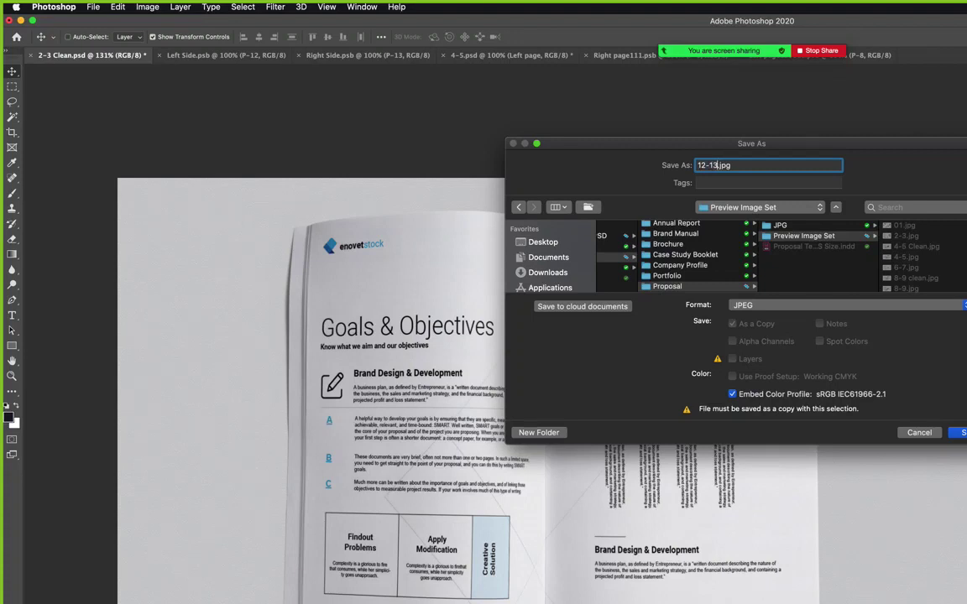
pyautogui.press('Return')
pyautogui.press('Return')
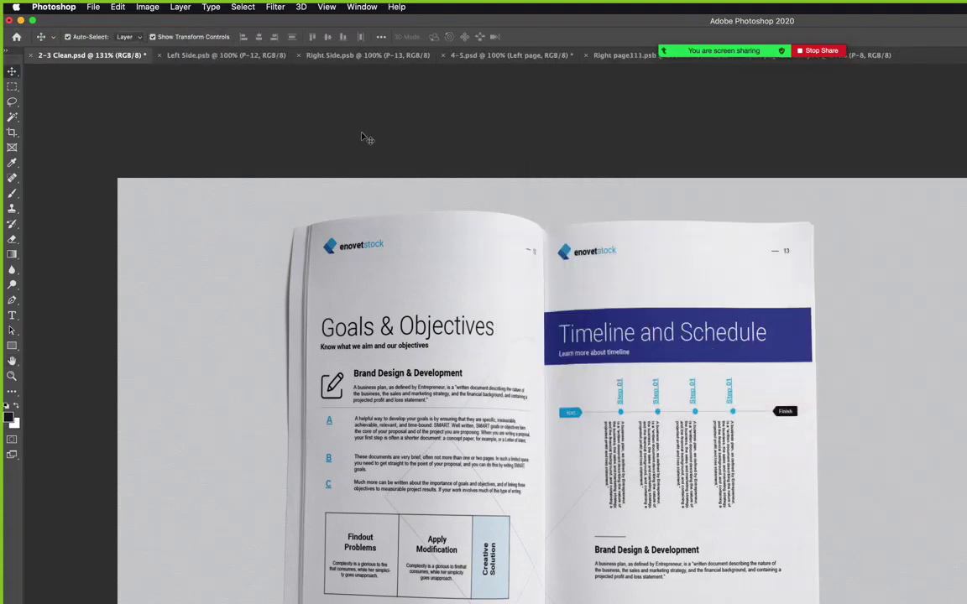
# Place P-13.jpg (Timeline and Schedule) into the 4-5 mockup's Right page111.psb page.
pyautogui.click(466, 56)
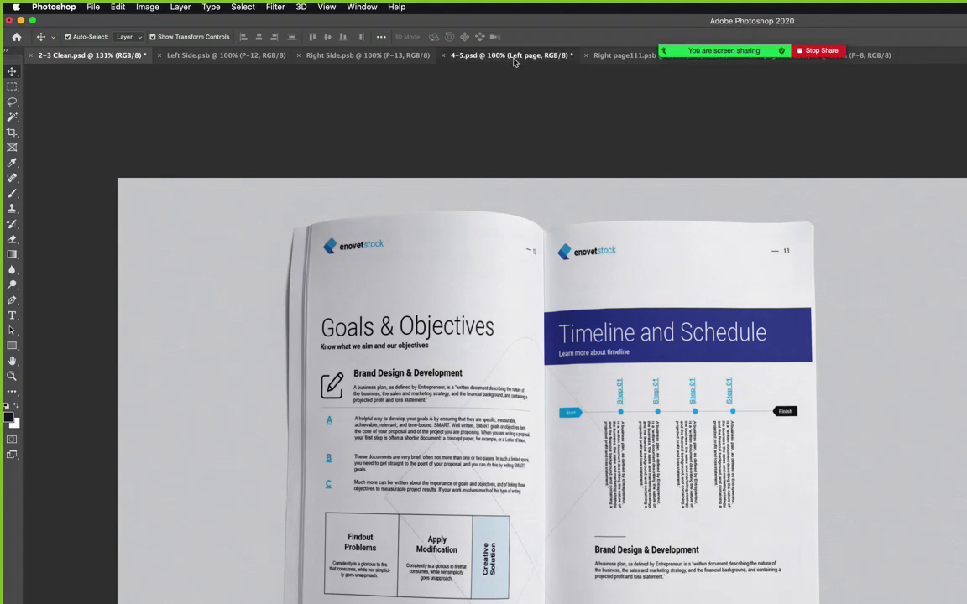
pyautogui.click(621, 56)
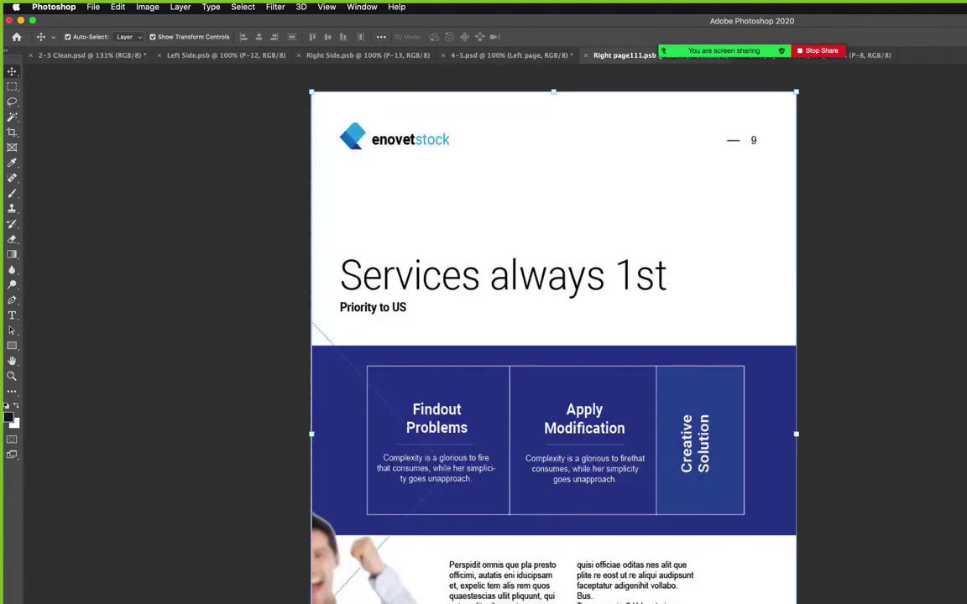
pyautogui.press('super+shift+p')
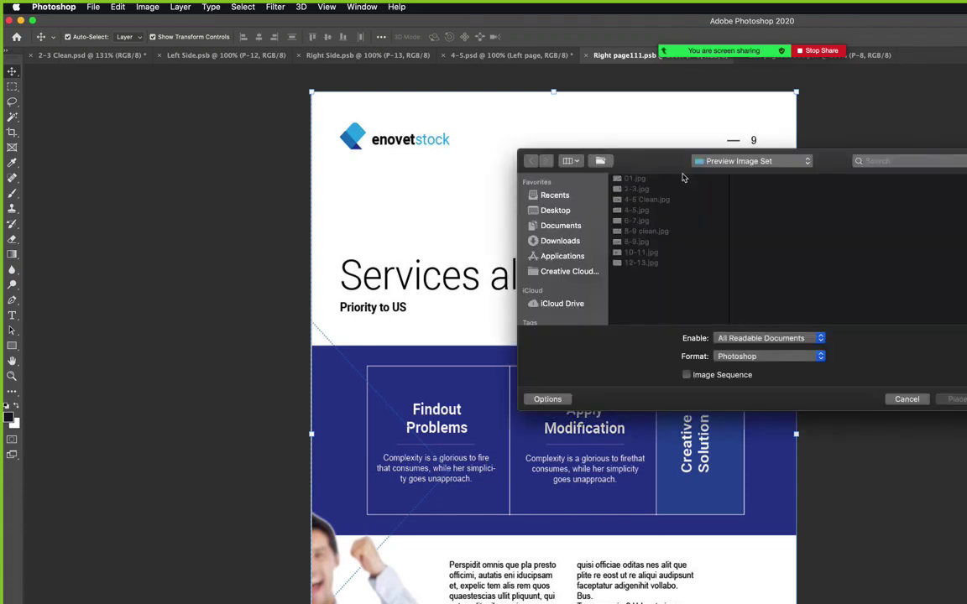
pyautogui.click(714, 161)
pyautogui.click(713, 173)
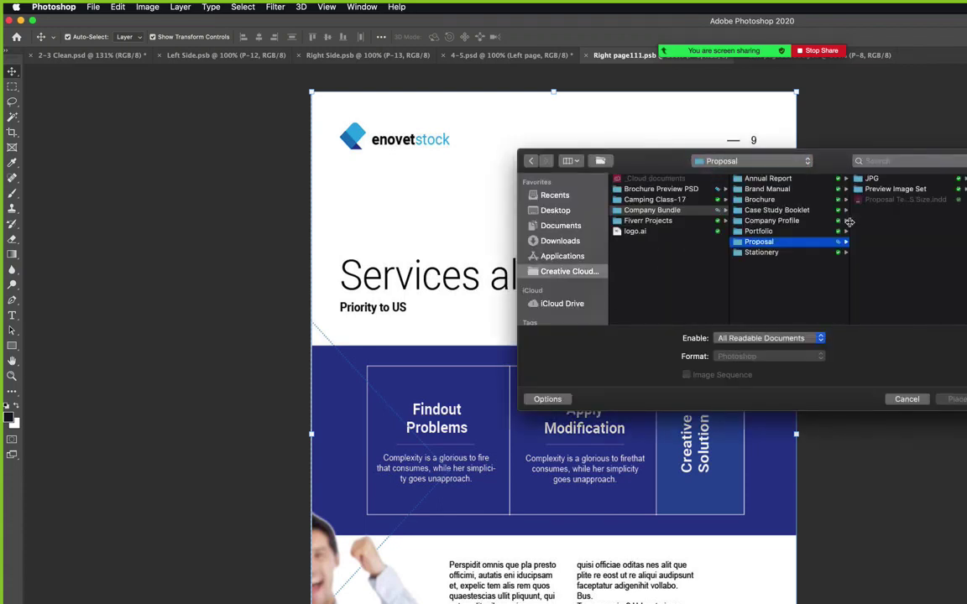
pyautogui.click(871, 178)
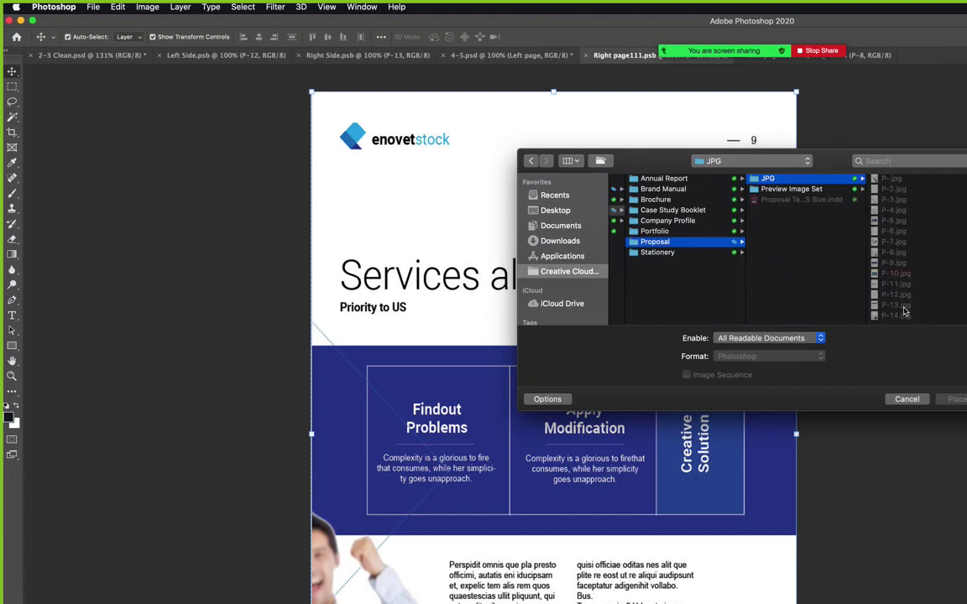
pyautogui.click(898, 305)
pyautogui.press('Return')
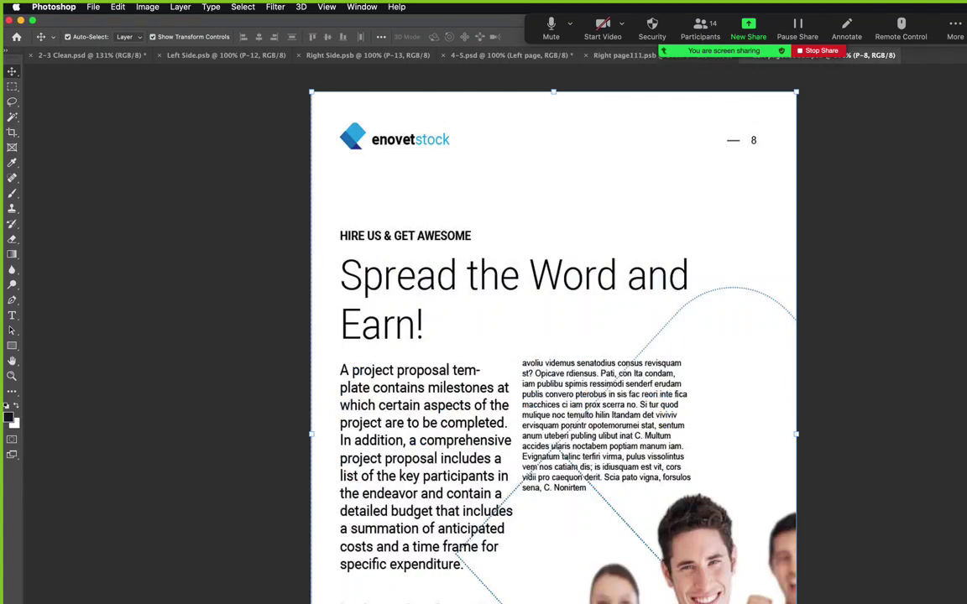
# Place P-12.jpg (Goals & Objectives) on the left page, then return to 4-5.psd.
pyautogui.press('super+shift+p')
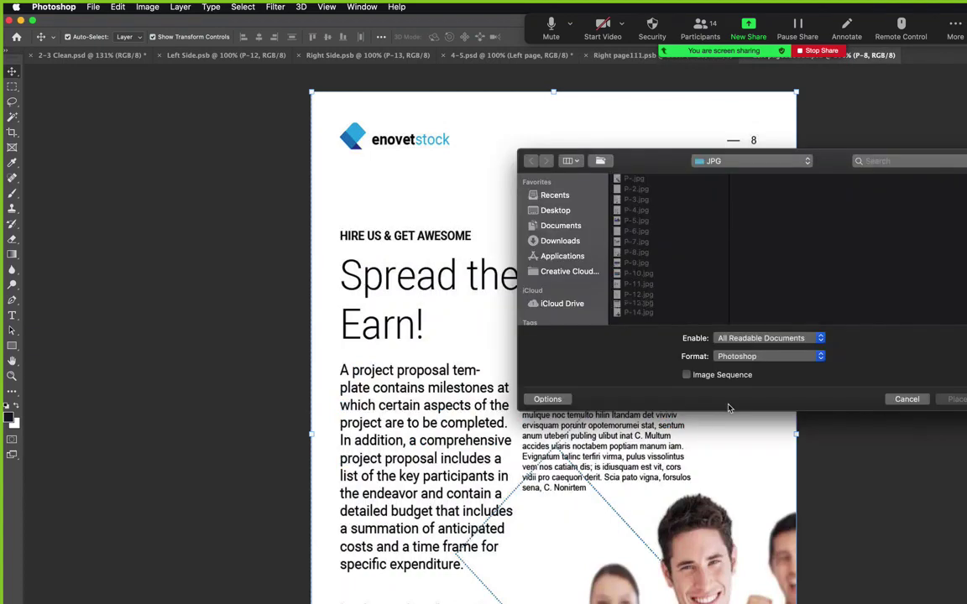
pyautogui.click(652, 295)
pyautogui.press('Return')
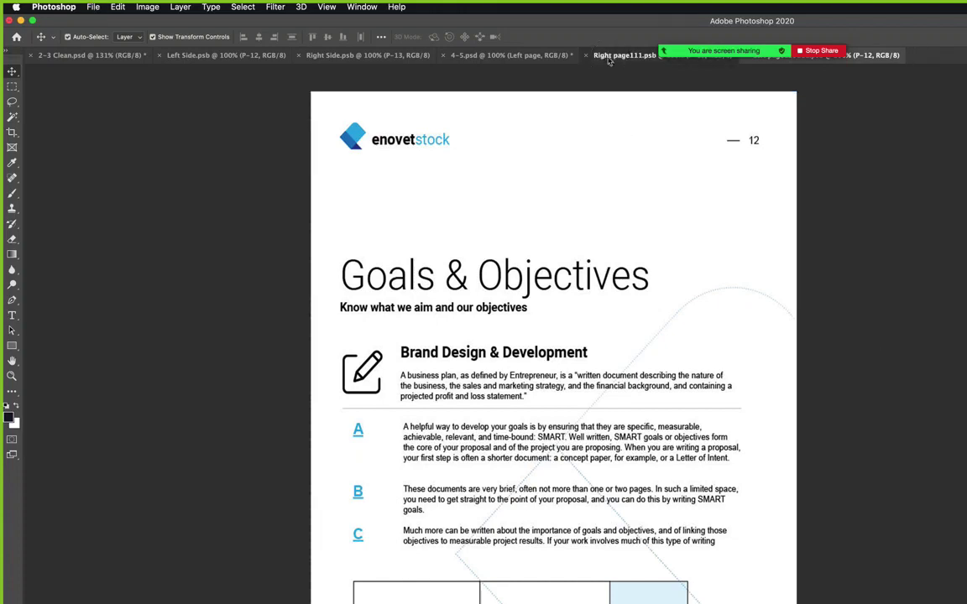
pyautogui.click(486, 59)
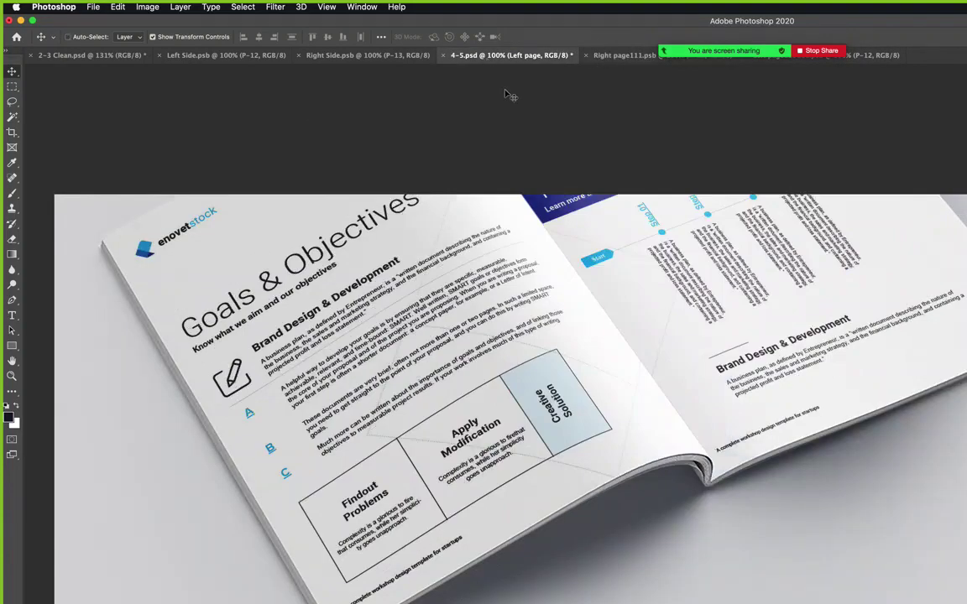
# Save a JPEG copy named '12-13 clean.jpg' in Proposal > Preview Image Set.
pyautogui.press('super+shift+s')
pyautogui.click(684, 258)
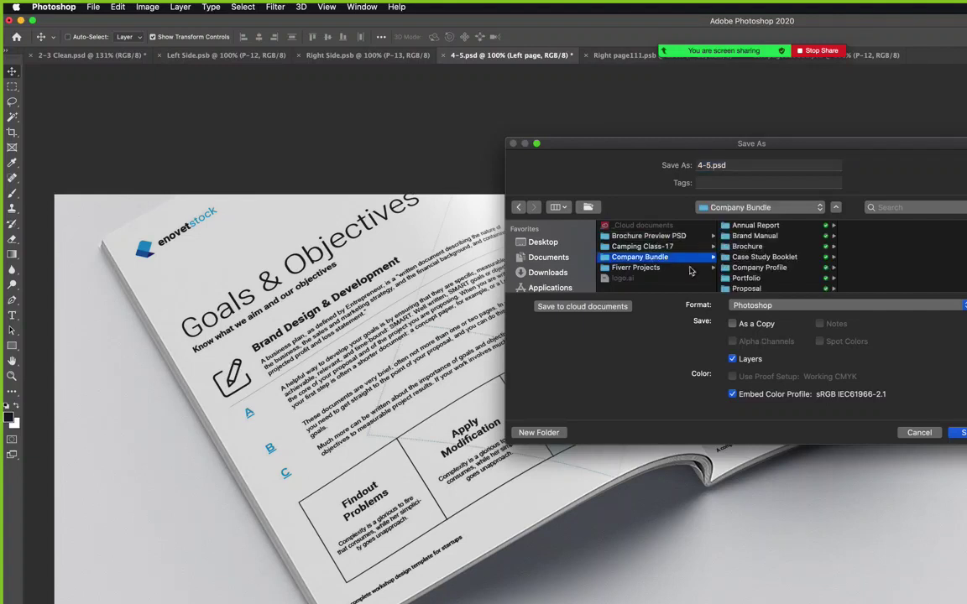
pyautogui.click(754, 288)
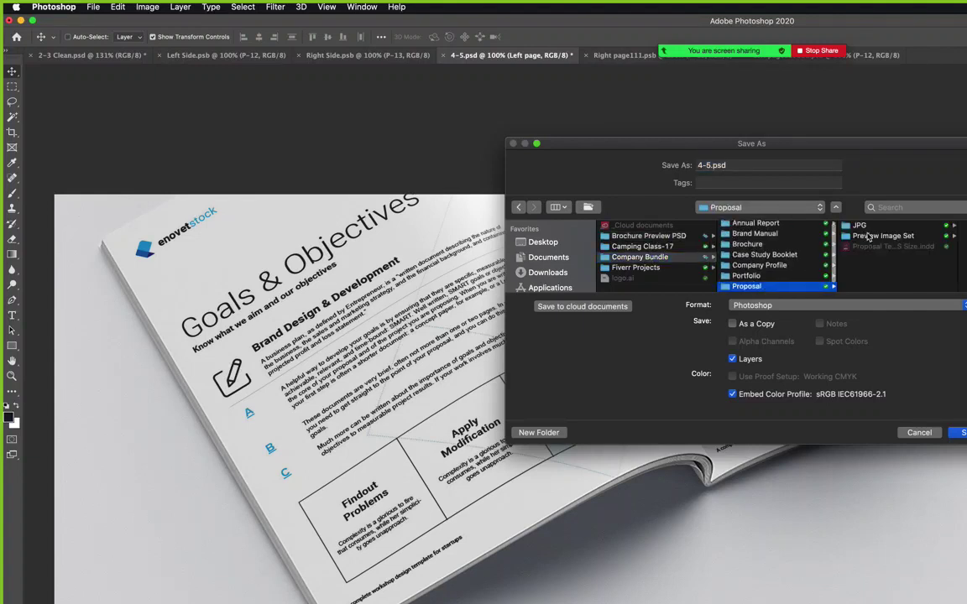
pyautogui.click(869, 239)
pyautogui.click(798, 305)
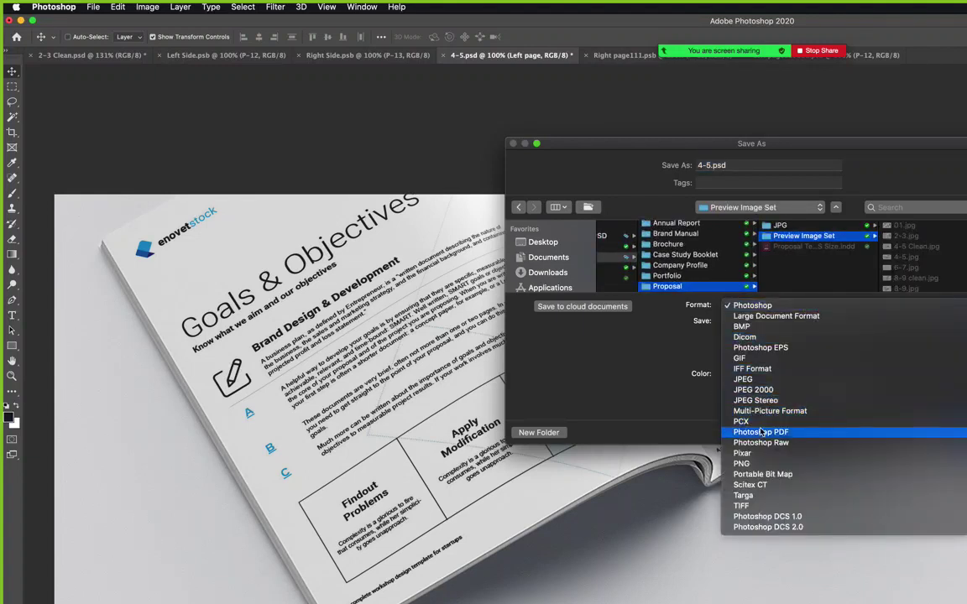
pyautogui.click(749, 382)
pyautogui.scroll(-2, 922, 277)
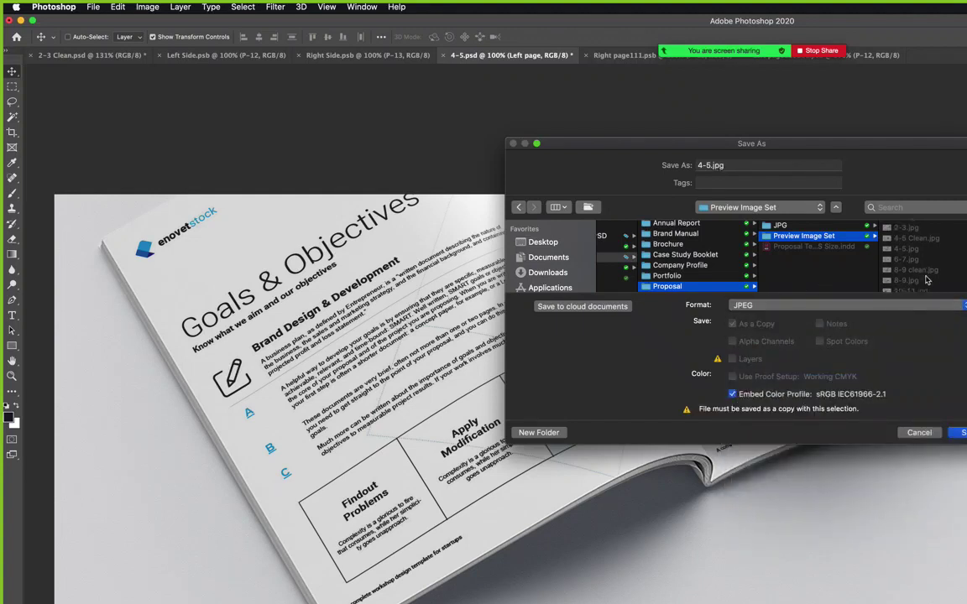
pyautogui.click(911, 287)
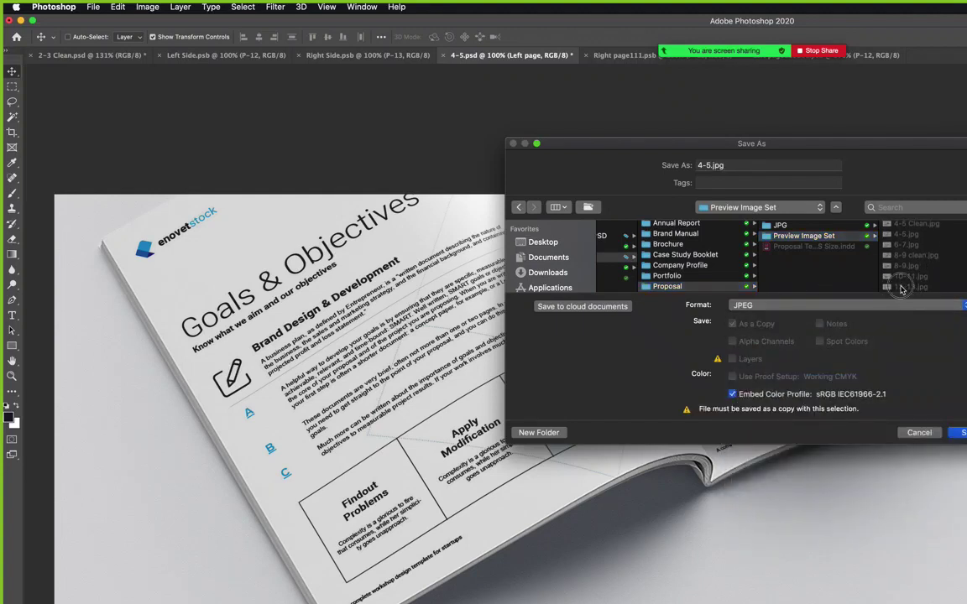
pyautogui.click(716, 165)
pyautogui.write('clean')
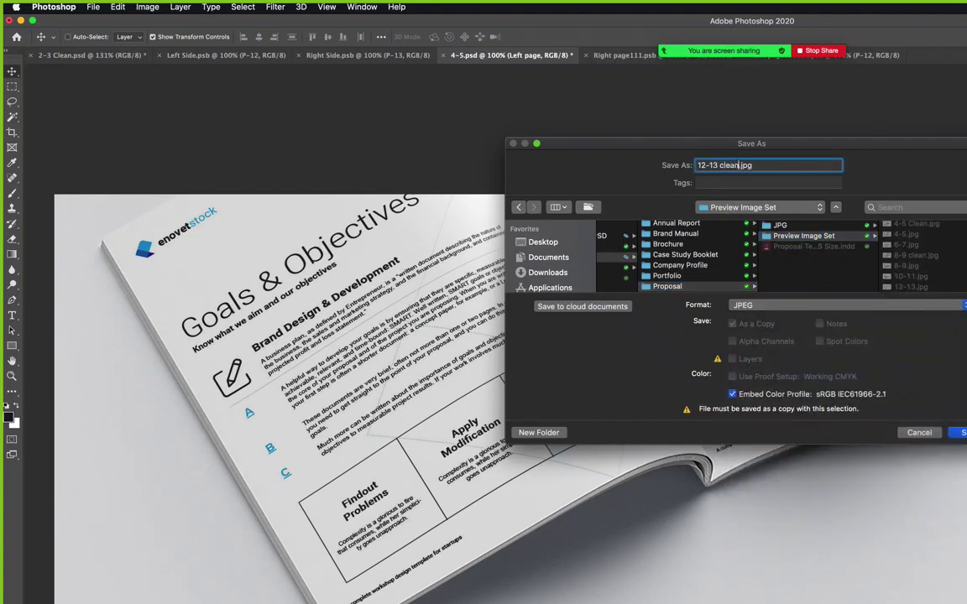
pyautogui.press('Return')
pyautogui.press('Return')
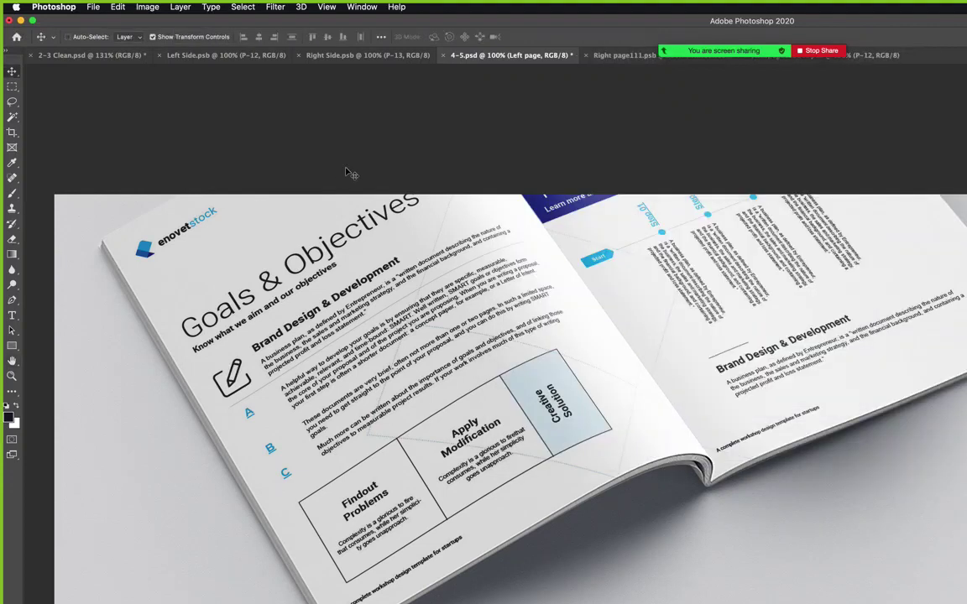
# Accept the JPEG options, save and close 4-5.psd, then close 2-3 Clean.
pyautogui.press('super+w')
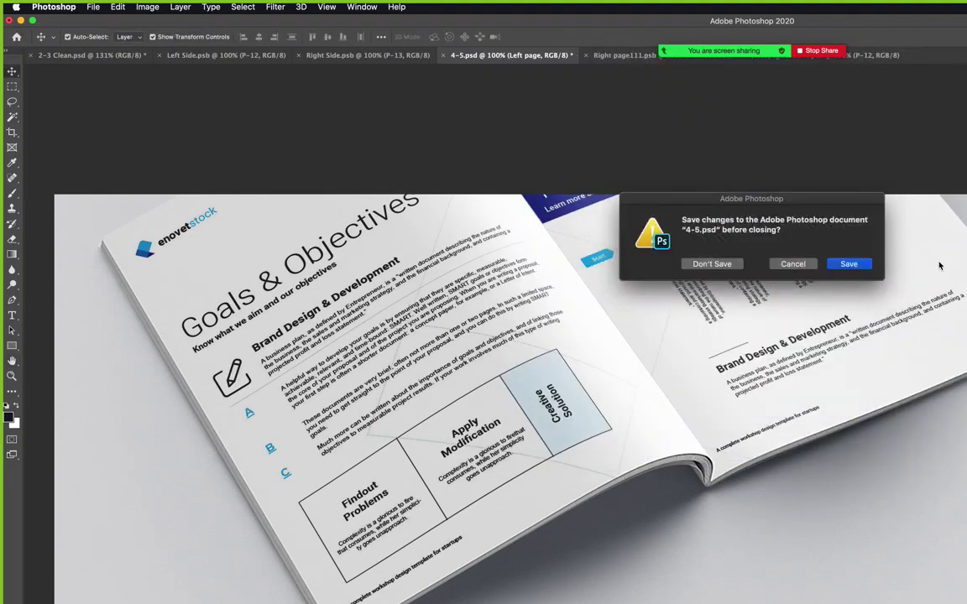
pyautogui.click(850, 266)
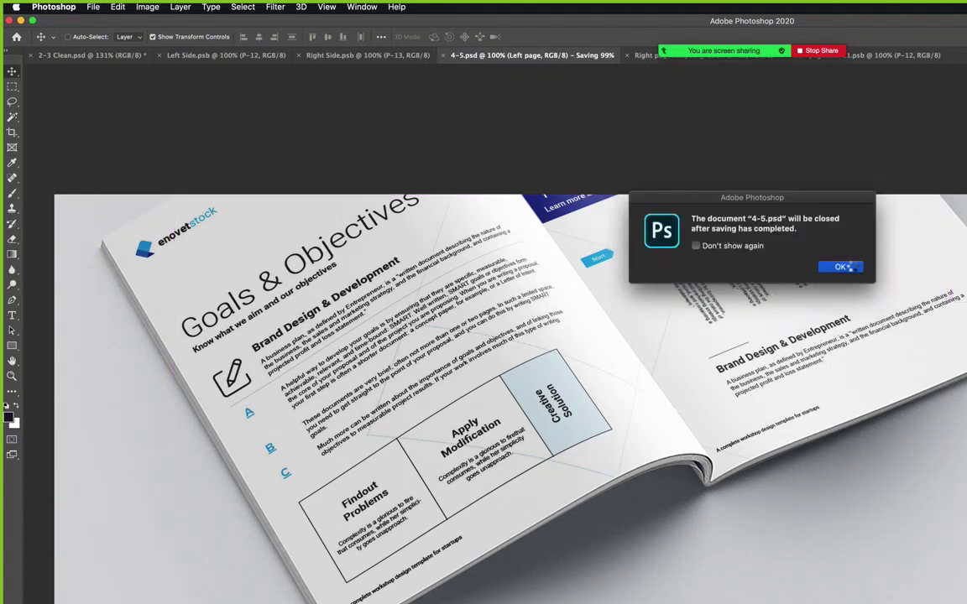
pyautogui.click(843, 267)
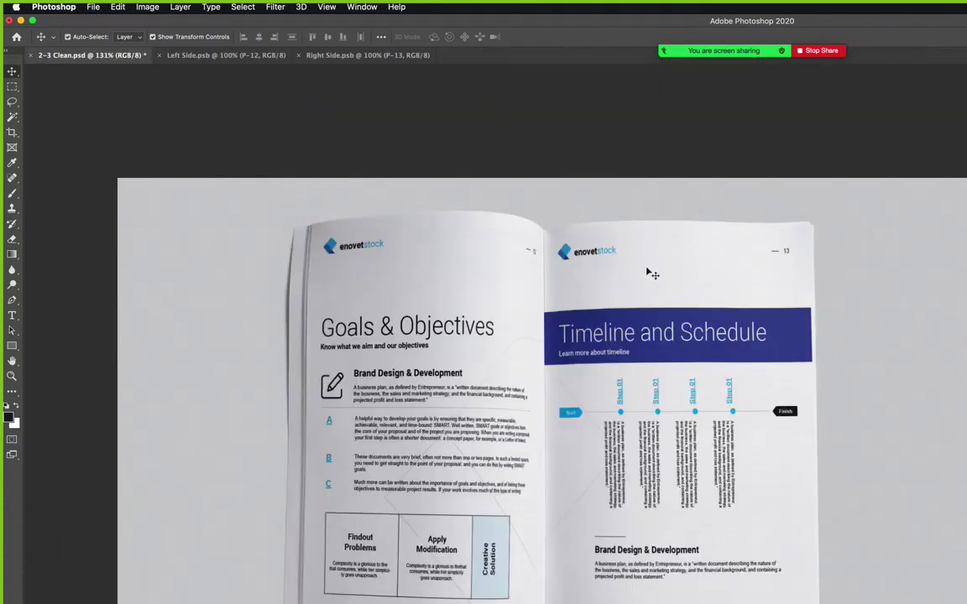
pyautogui.press('super+w')
# Save and close the remaining documents, then Quick Look 16.psd in Finder's Brochure folder.
pyautogui.click(828, 265)
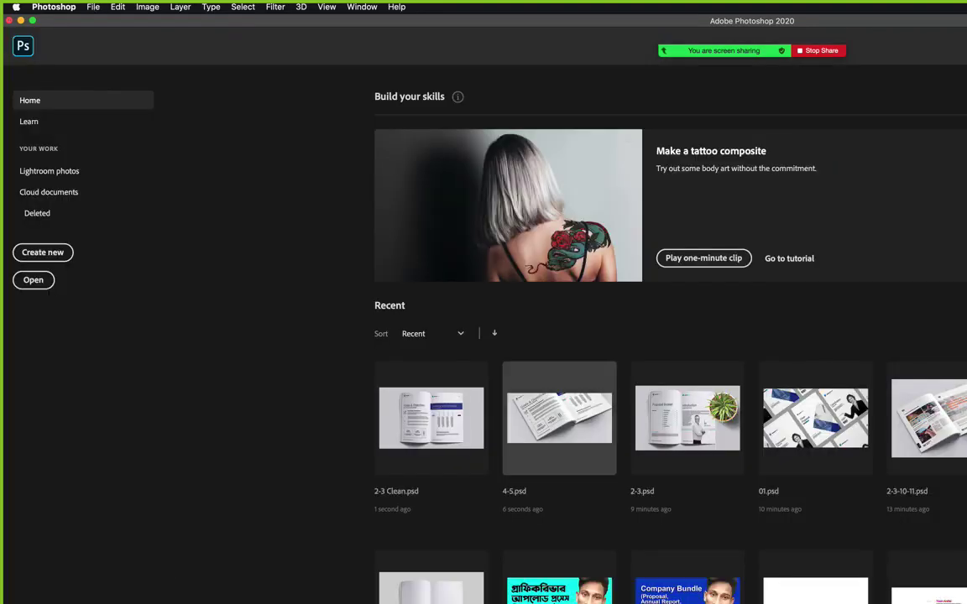
pyautogui.press('super+Tab')
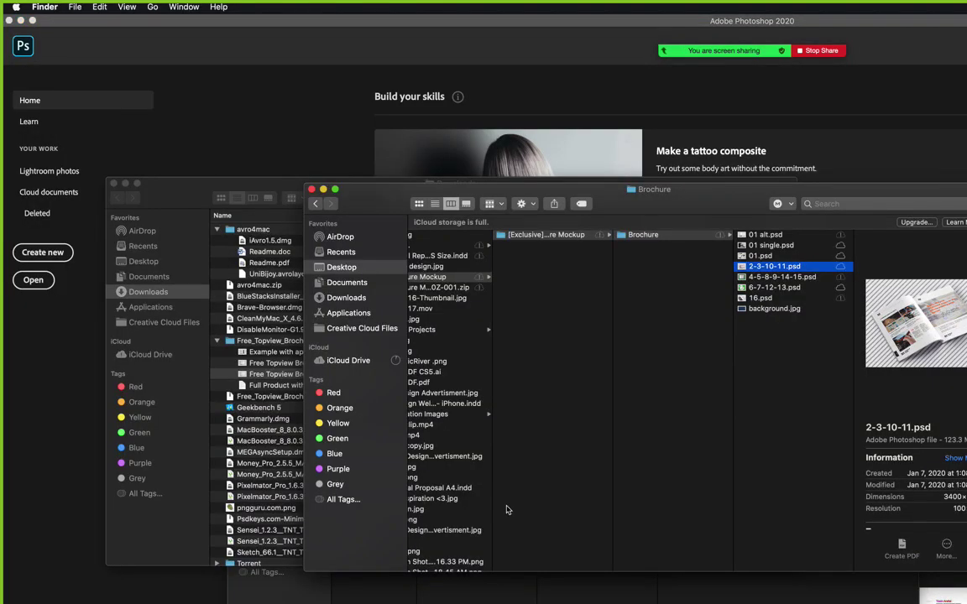
pyautogui.click(763, 299)
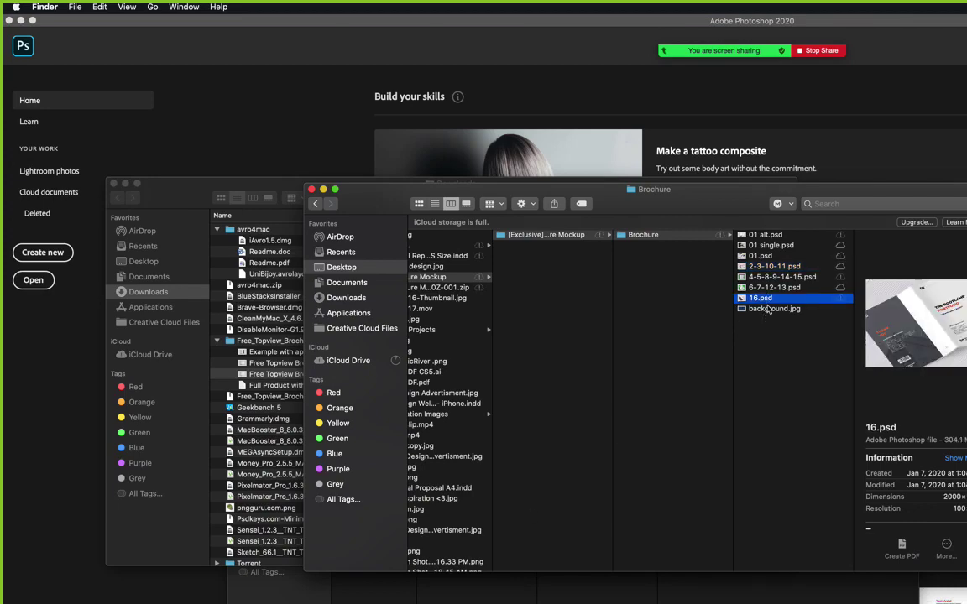
pyautogui.press('space')
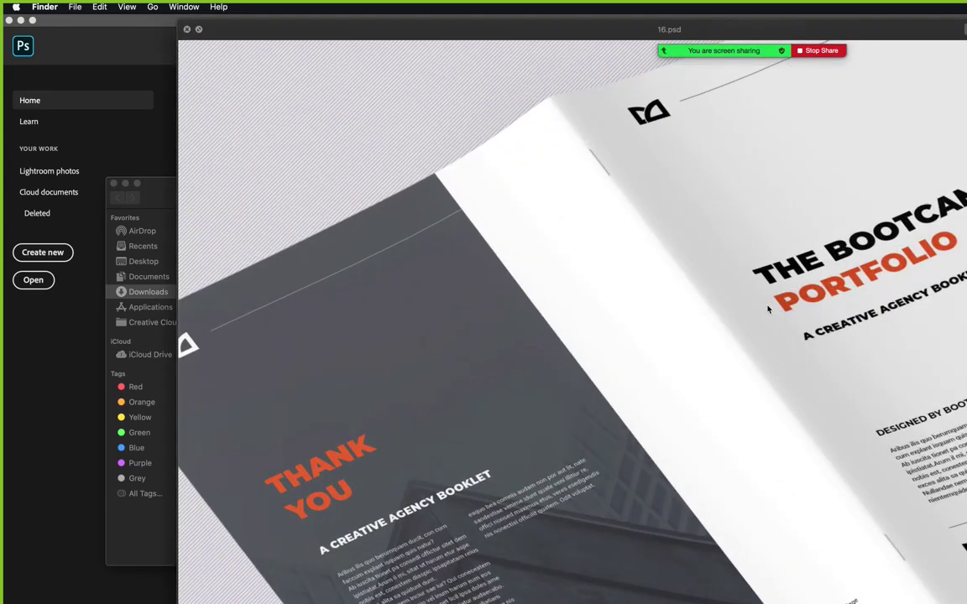
pyautogui.press('space')
pyautogui.press('space')
pyautogui.press('space')
pyautogui.press('Up')
pyautogui.press('Up')
pyautogui.press('Up')
pyautogui.press('Up')
pyautogui.press('Up')
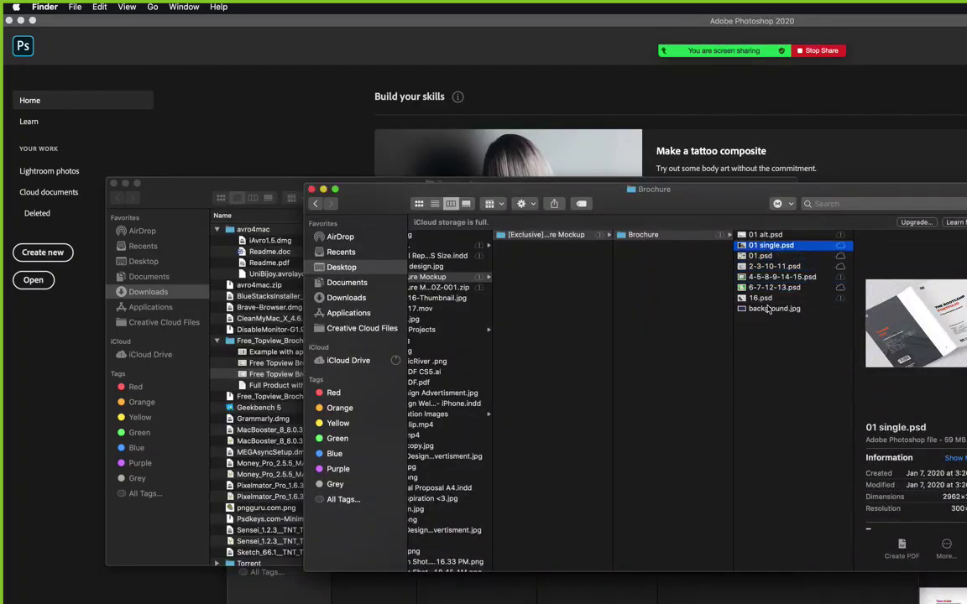
pyautogui.click(765, 353)
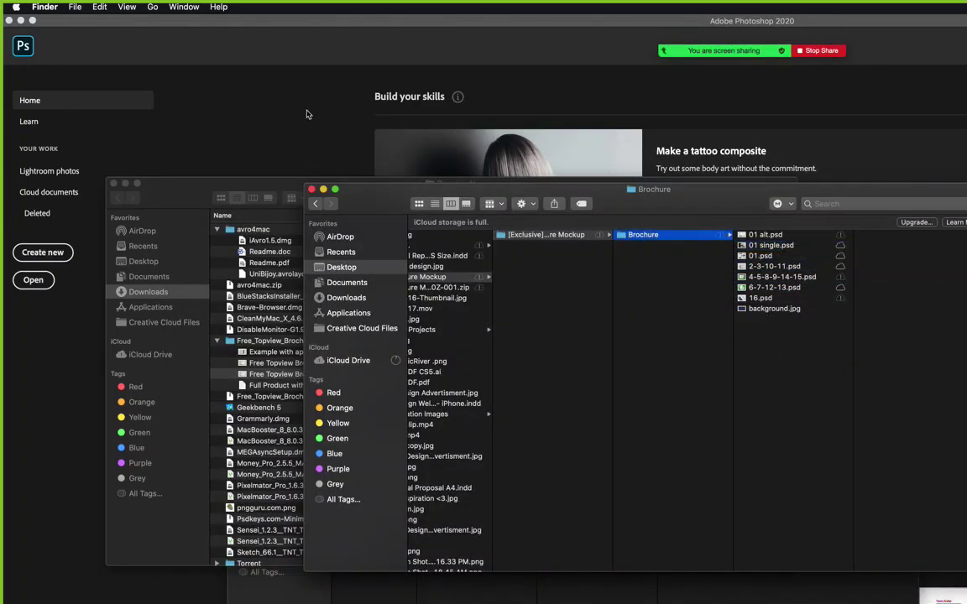
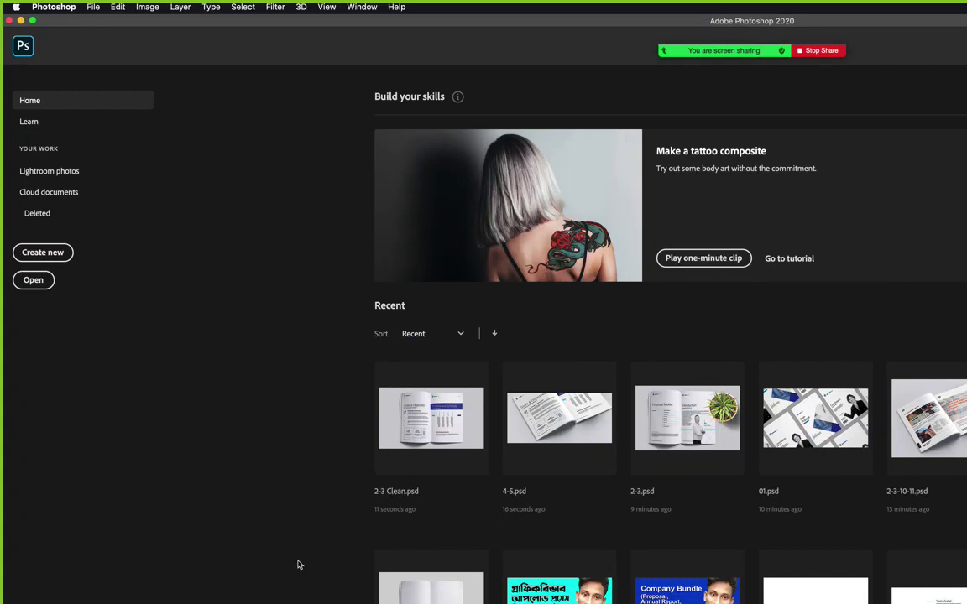
# Open the Free Topview Brochure Mockup document and close it again.
pyautogui.click(432, 587)
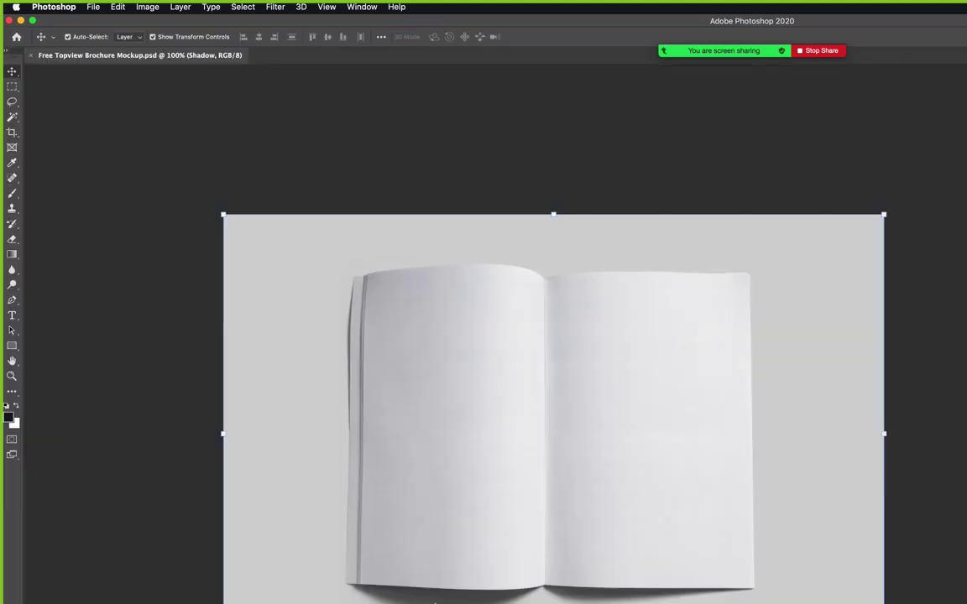
pyautogui.hotkey('alt', ']')
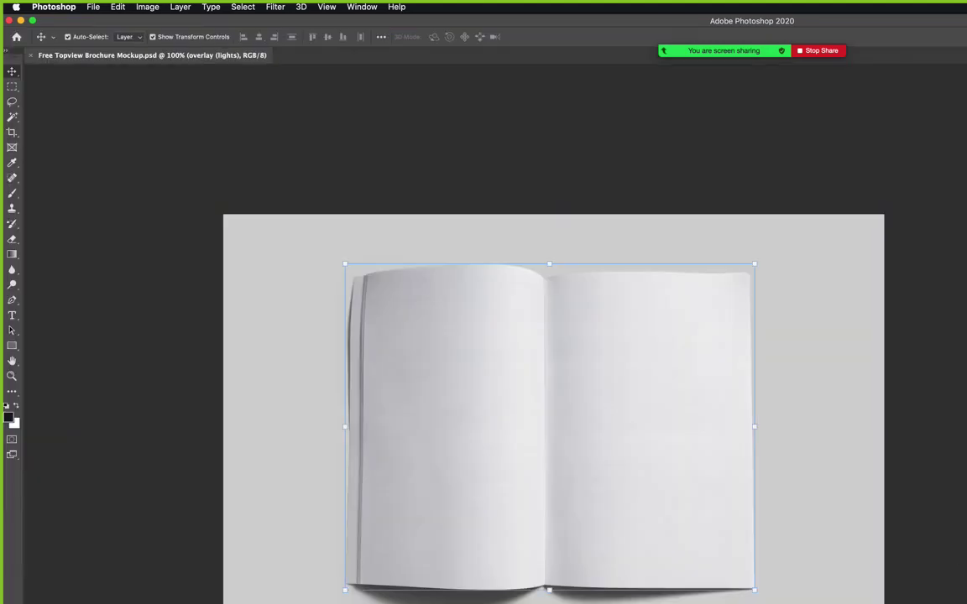
pyautogui.press('super+w')
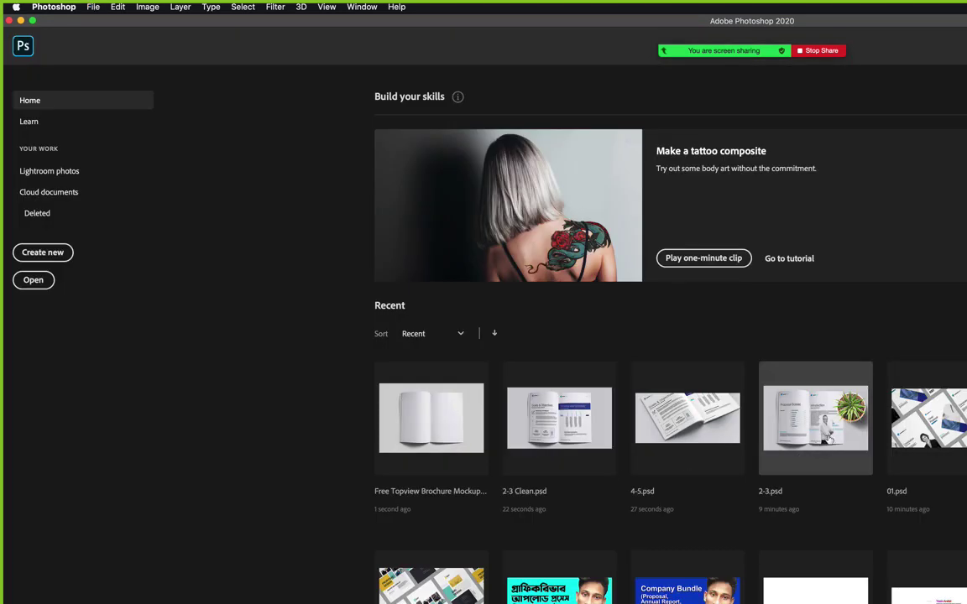
# Open 2-3.psd from Recent and delete the potted plant and booklet layers.
pyautogui.click(837, 433)
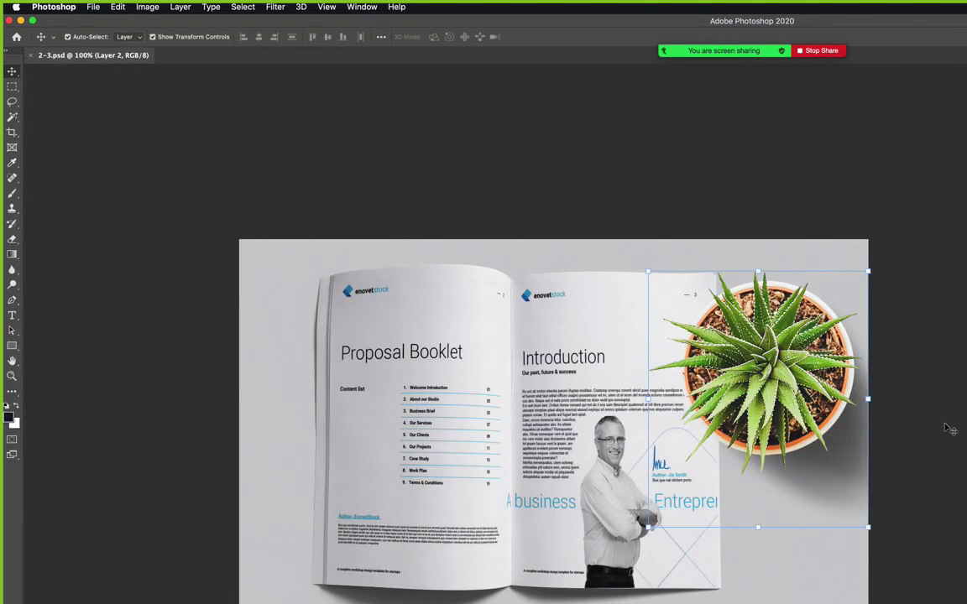
pyautogui.press('BackSpace')
pyautogui.click(672, 461)
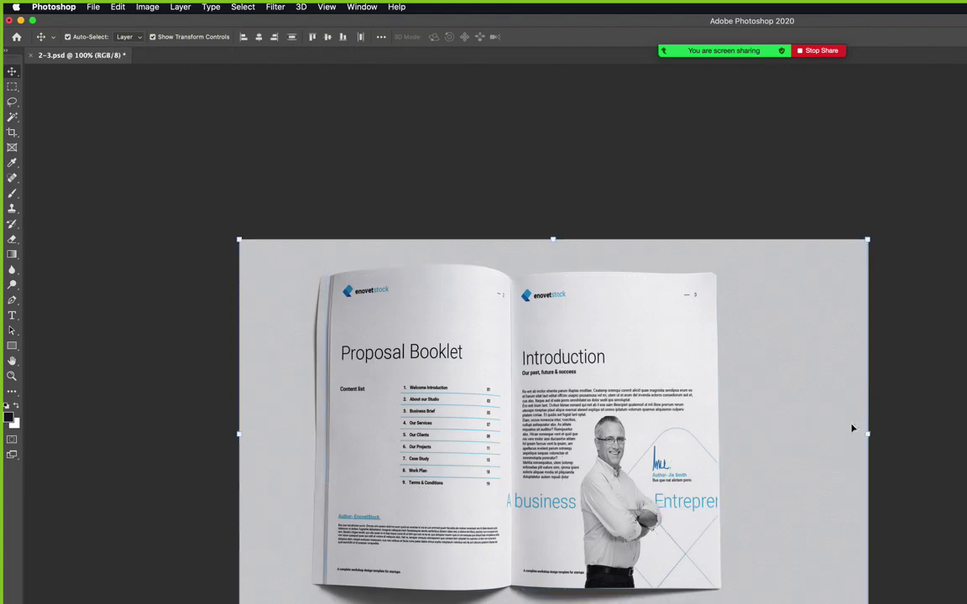
pyautogui.moveTo(867, 434); pyautogui.dragTo(851, 434)
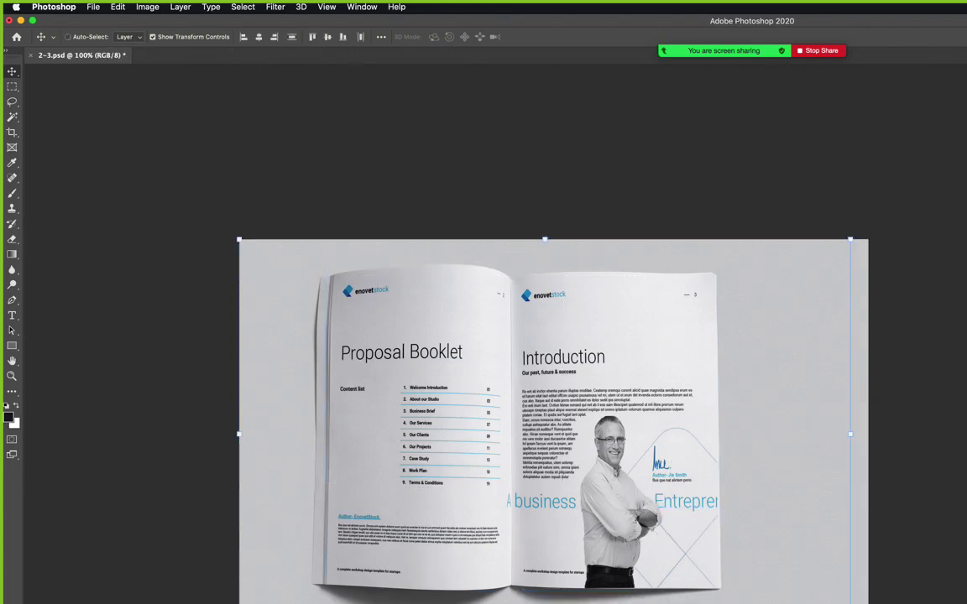
pyautogui.press('Delete')
pyautogui.press('Delete')
pyautogui.press('z')
pyautogui.moveTo(500, 472); pyautogui.dragTo(521, 477)
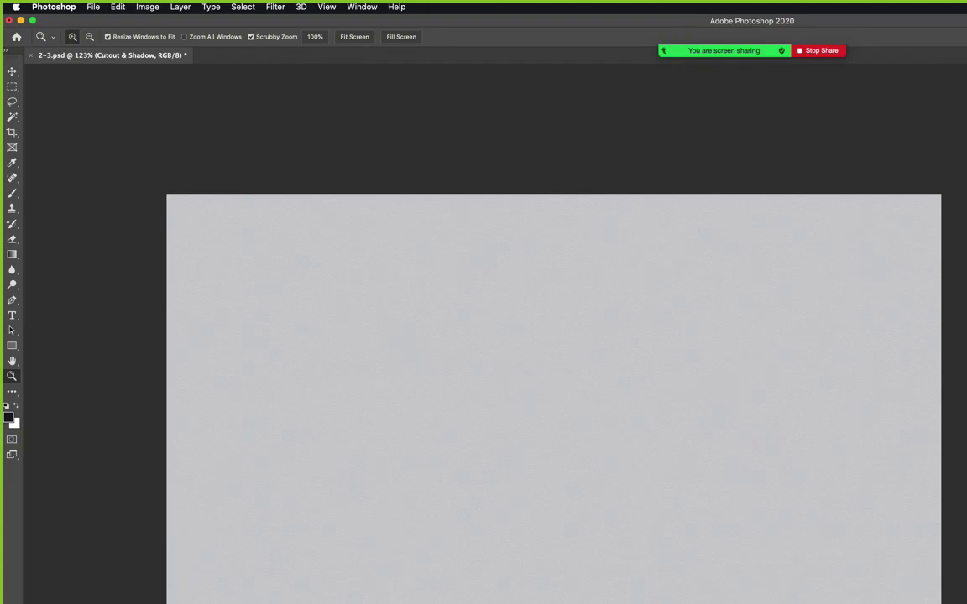
# Check the Background and Light layers to confirm only the grey background remains, then deselect all.
pyautogui.hotkey('alt', '[')
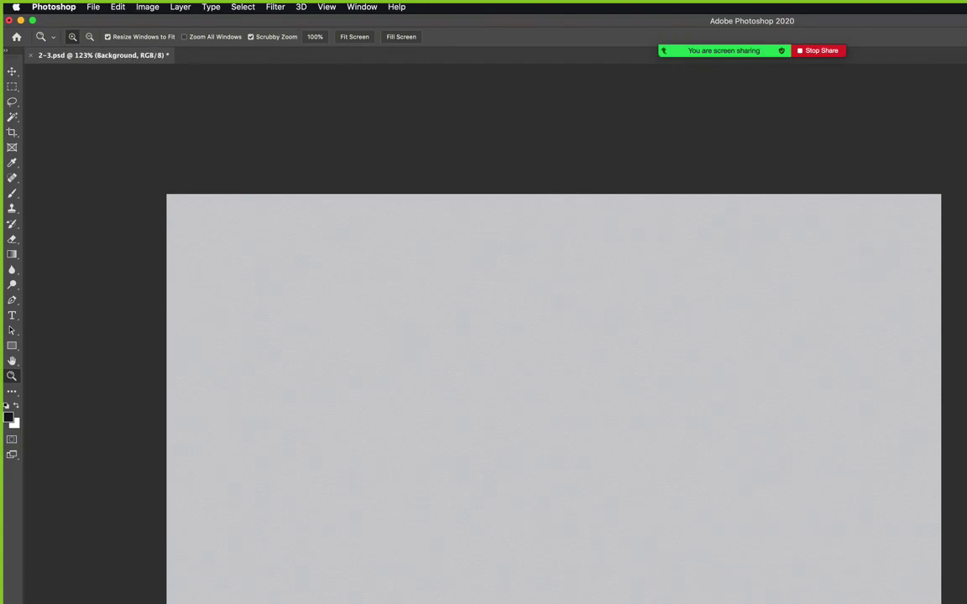
pyautogui.hotkey('alt', ']')
pyautogui.hotkey('alt', '[')
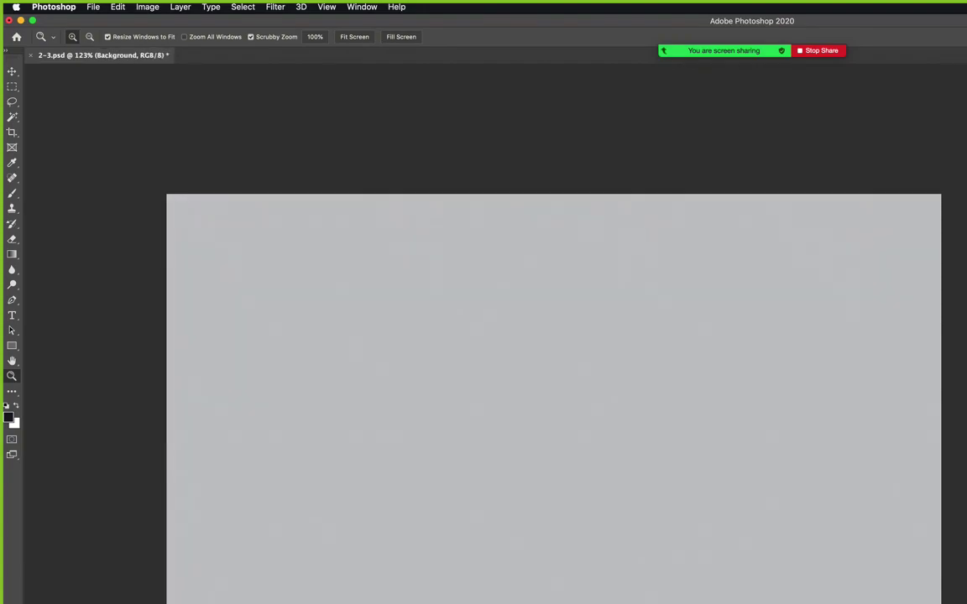
pyautogui.hotkey('alt', ']')
pyautogui.click(660, 555)
pyautogui.moveTo(695, 392); pyautogui.dragTo(640, 408)
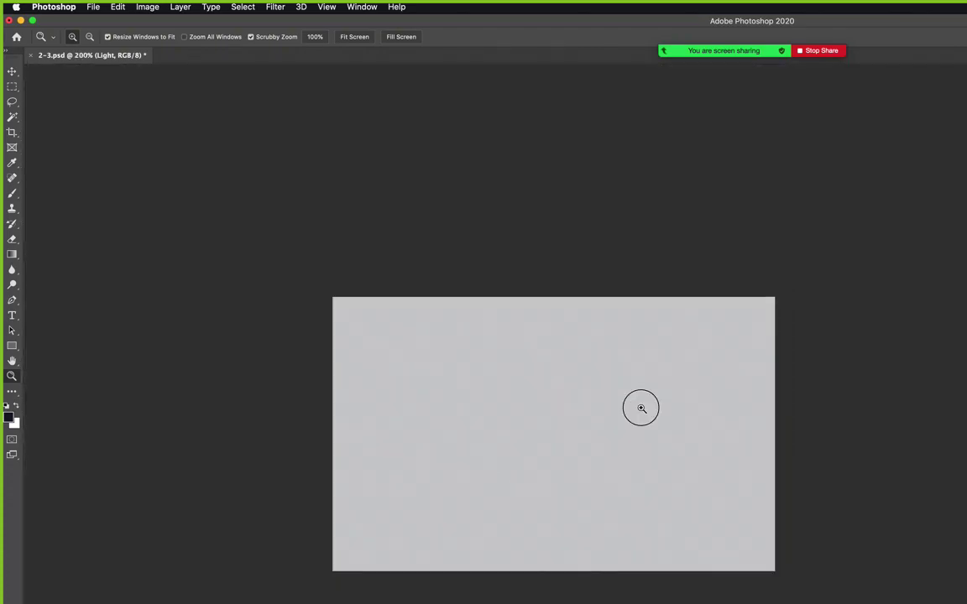
pyautogui.moveTo(561, 382); pyautogui.dragTo(587, 404)
pyautogui.press('v')
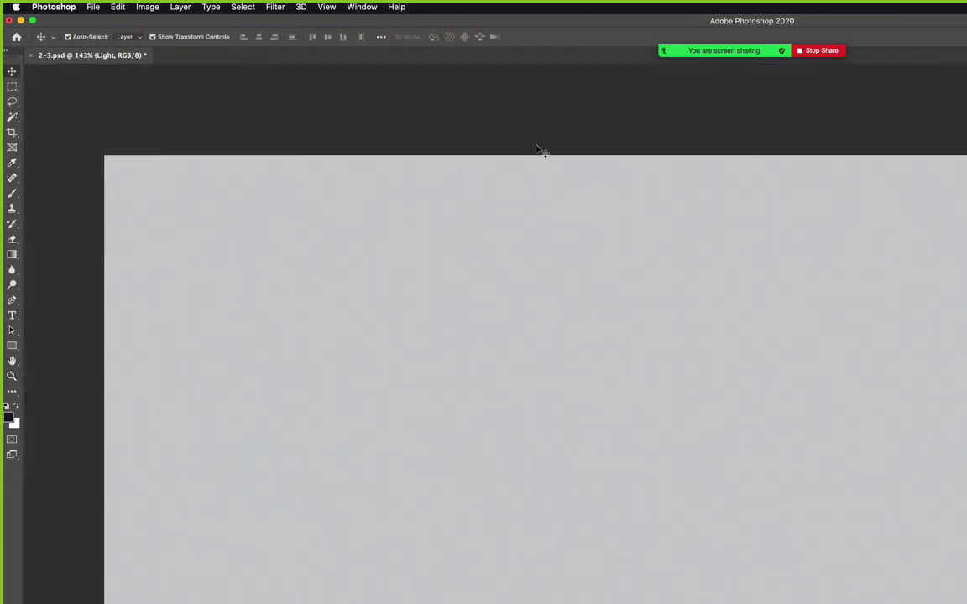
pyautogui.click(537, 143)
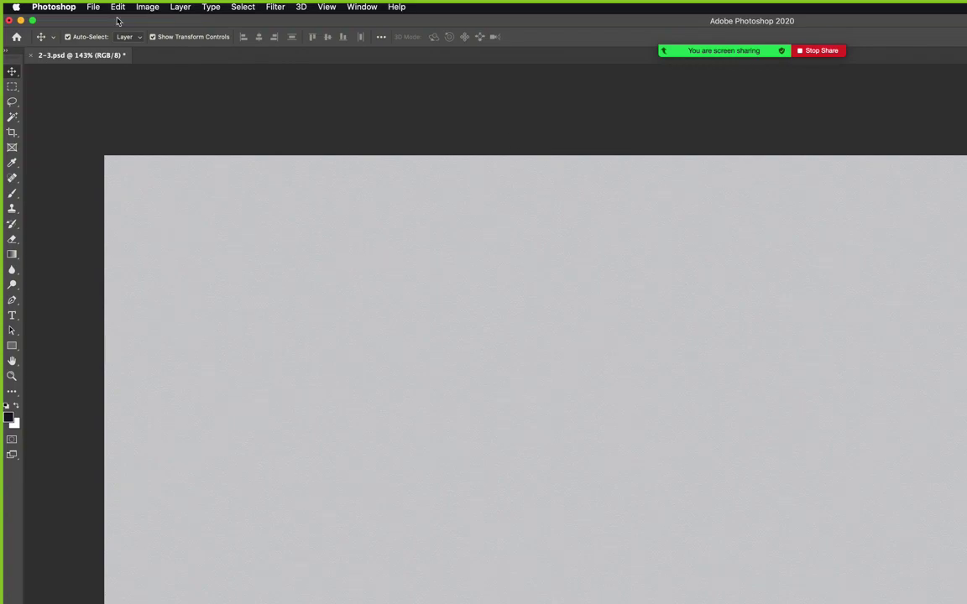
pyautogui.click(91, 8)
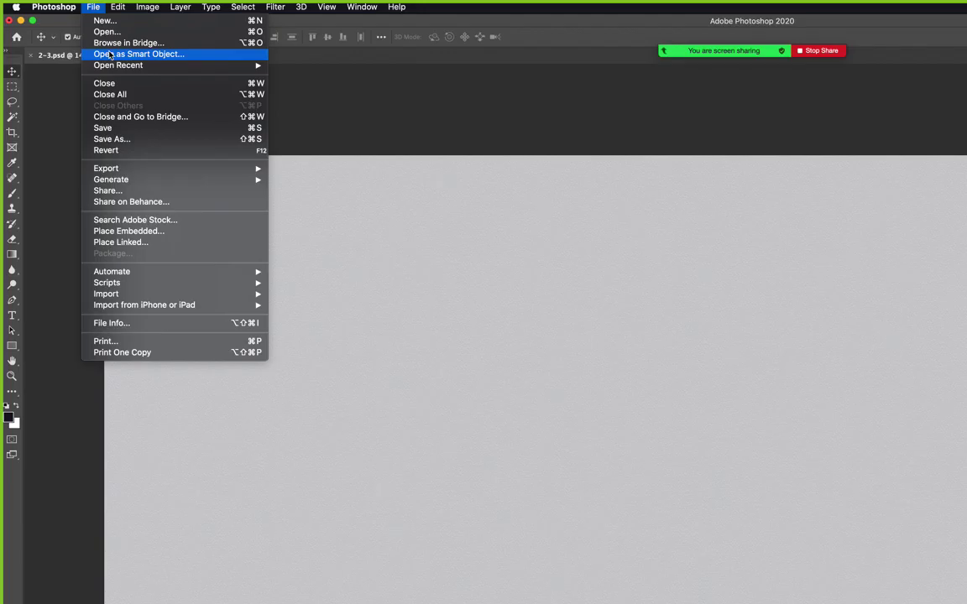
# Open P-.jpg from Proposal > JPG as a smart object and move the cover to the right of 2-3.psd.
pyautogui.click(111, 54)
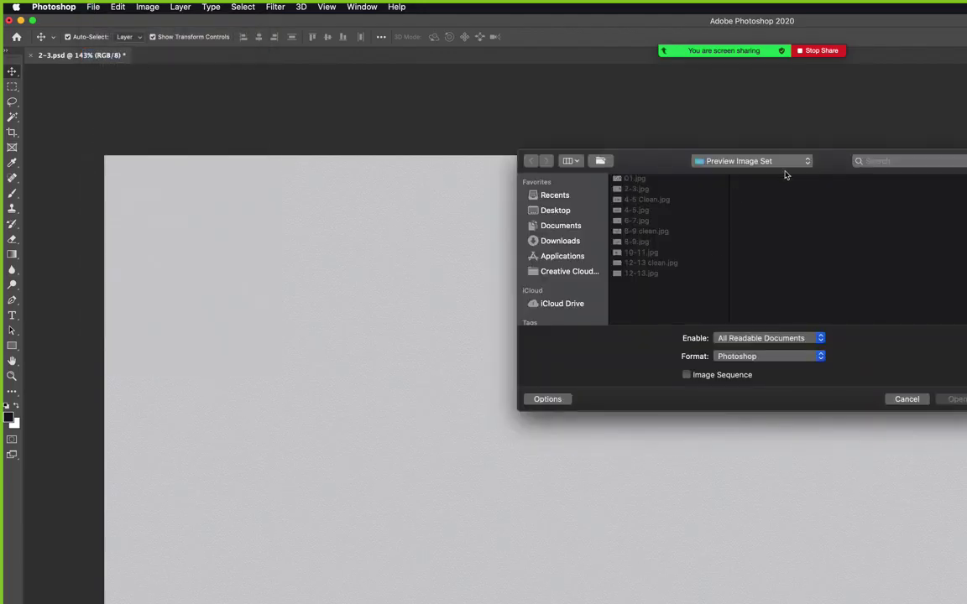
pyautogui.click(770, 165)
pyautogui.click(768, 173)
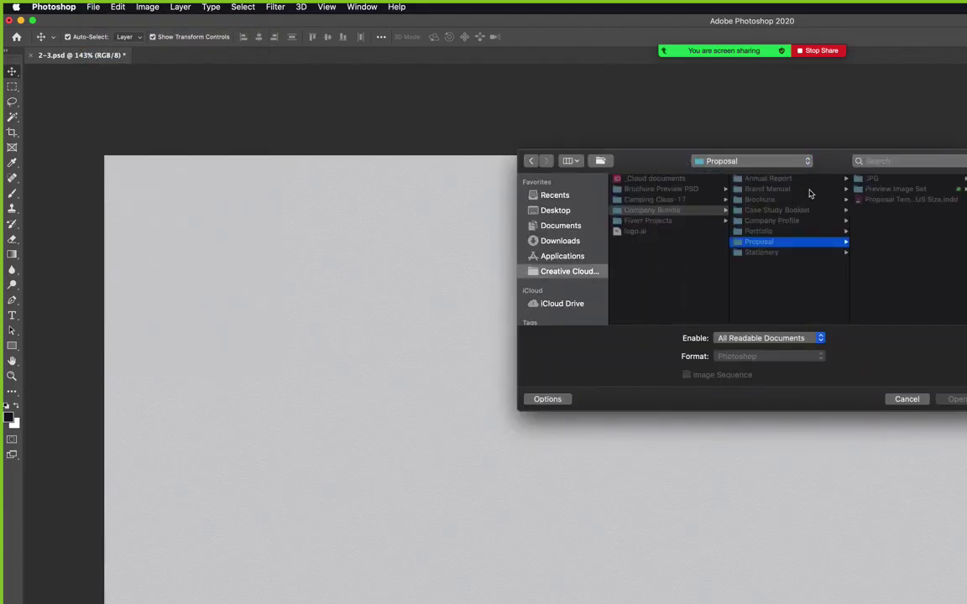
pyautogui.click(867, 178)
pyautogui.click(885, 178)
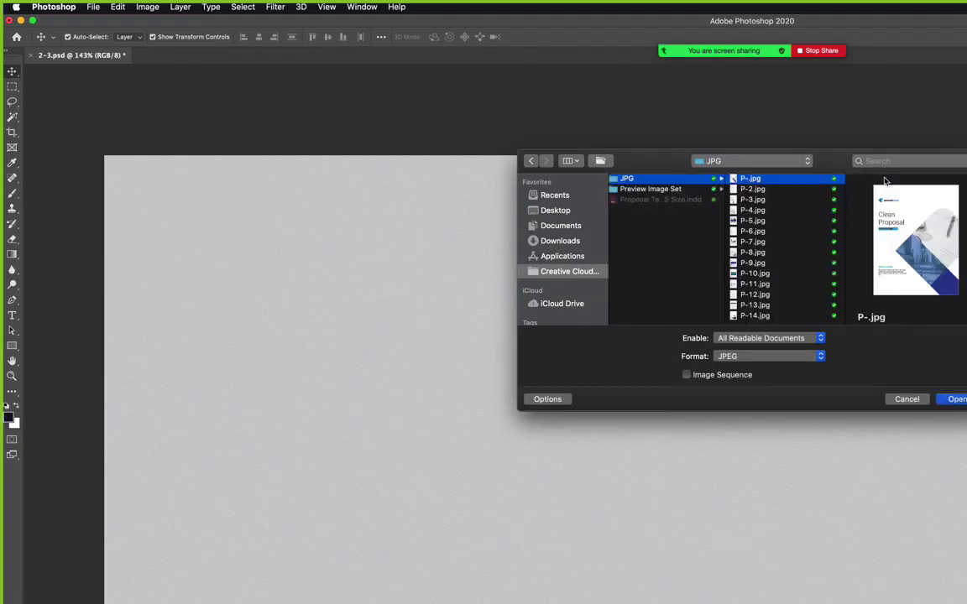
pyautogui.press('Return')
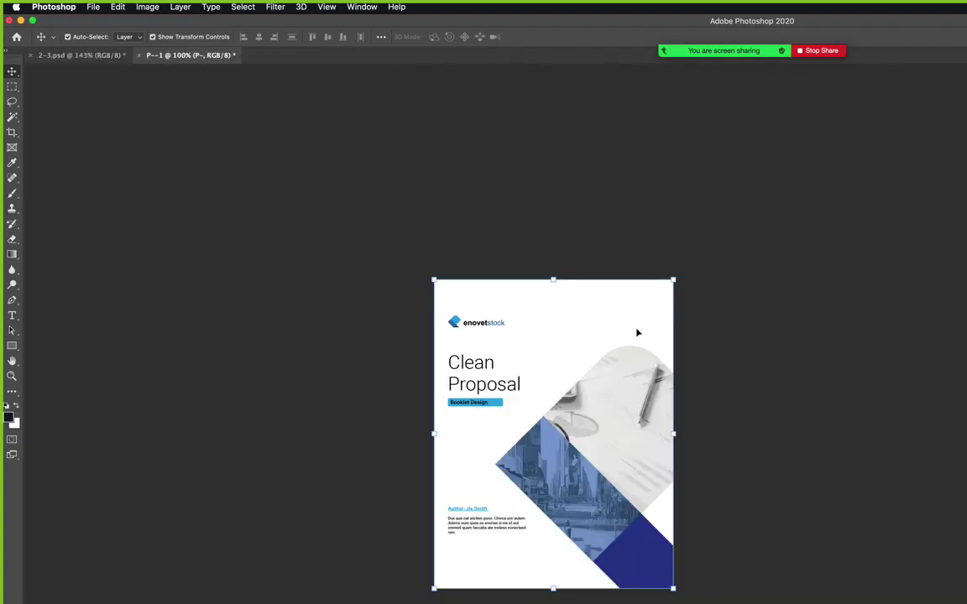
pyautogui.press('Escape')
pyautogui.click(80, 54)
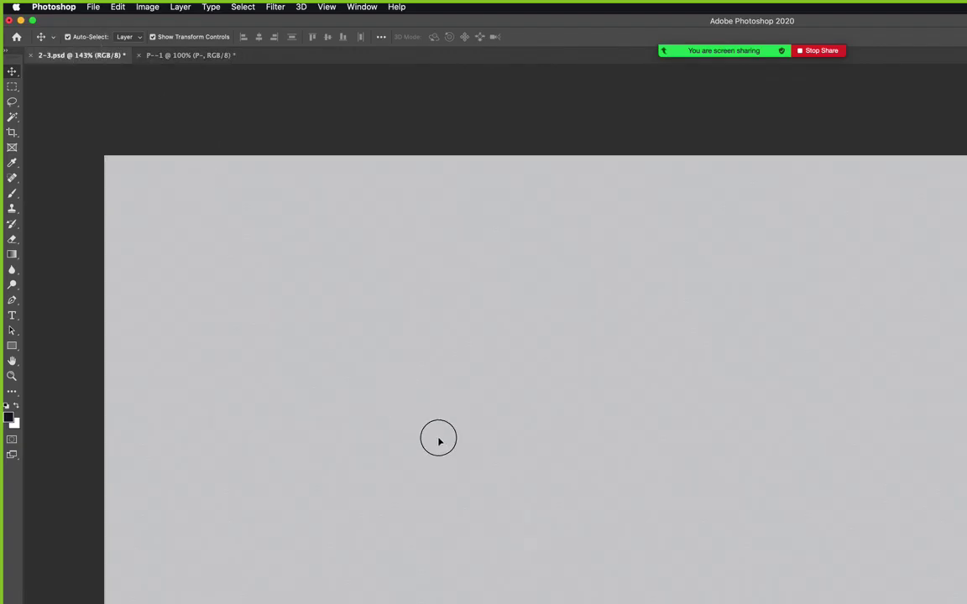
pyautogui.moveTo(438, 440); pyautogui.dragTo(440, 439)
pyautogui.moveTo(550, 432); pyautogui.dragTo(566, 366)
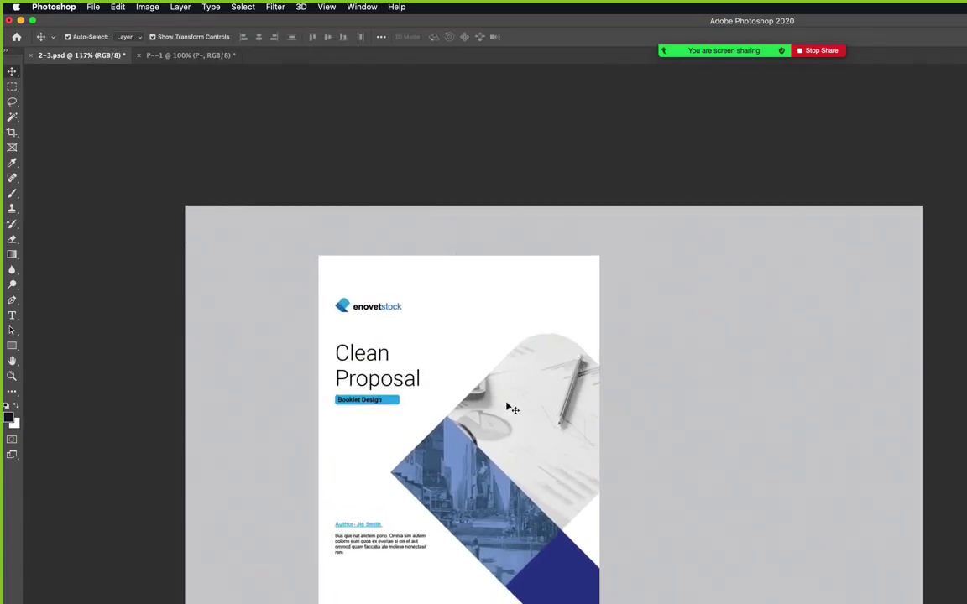
pyautogui.moveTo(508, 408); pyautogui.dragTo(943, 337)
pyautogui.press('z')
pyautogui.press('v')
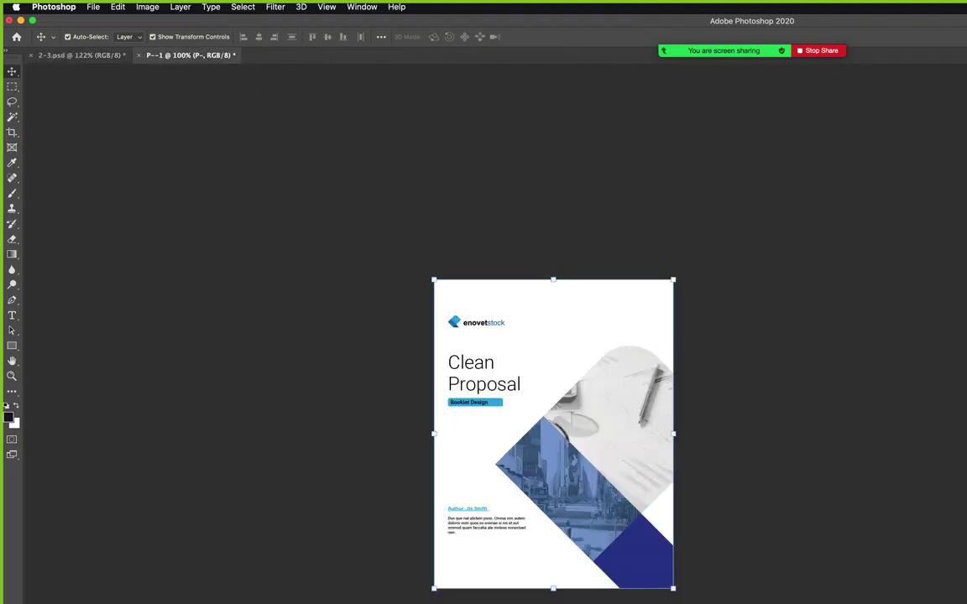
# Place the P-14.jpg Conclusion page into 2-3.psd to the left of the cover.
pyautogui.press('super+o')
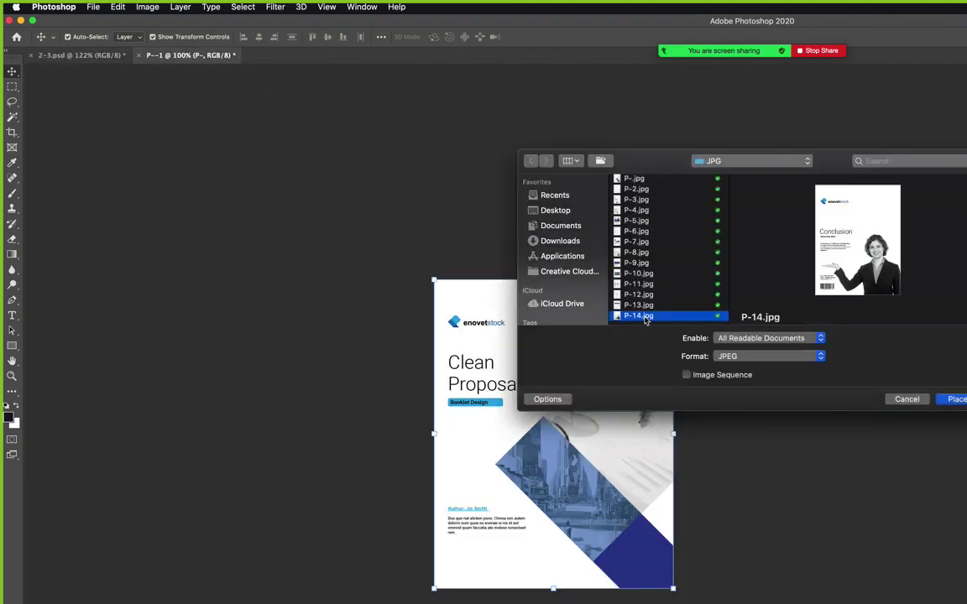
pyautogui.doubleClick(649, 320)
pyautogui.moveTo(621, 393); pyautogui.dragTo(431, 423)
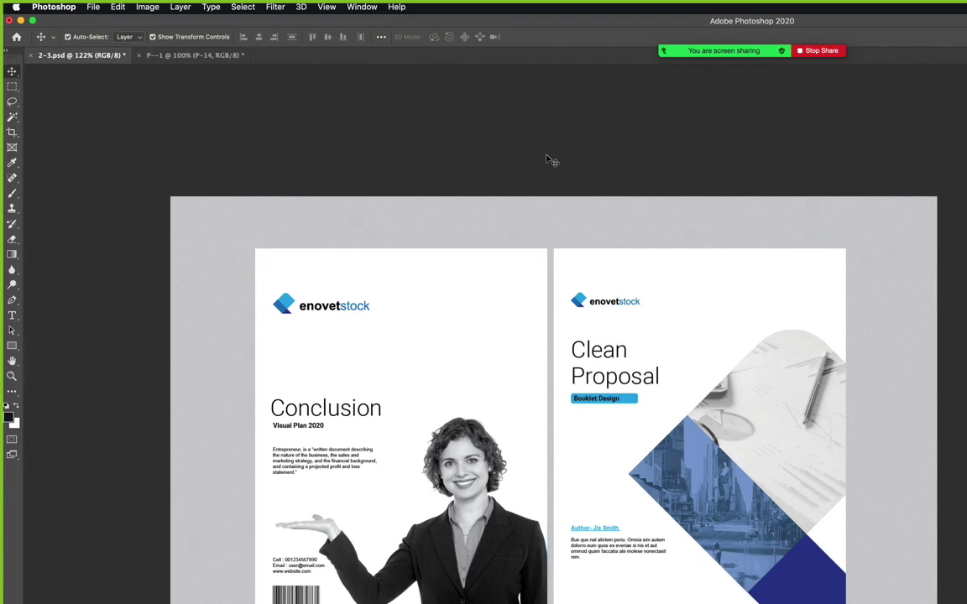
pyautogui.press('z')
pyautogui.keyDown('alt'); pyautogui.click(660, 477); pyautogui.keyUp('alt')
# Lighten the drop shadow on the Clean Proposal page layer.
pyautogui.press('v')
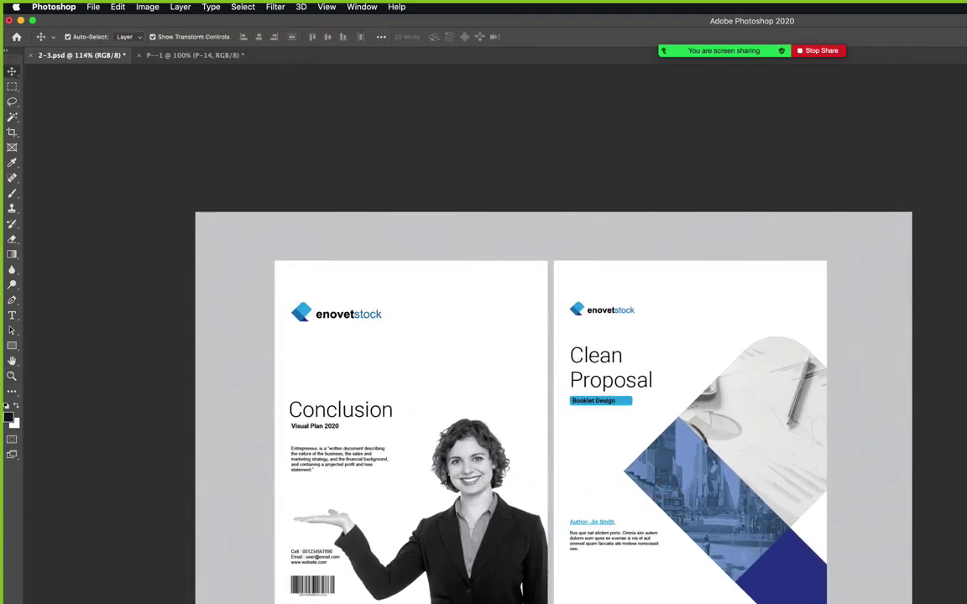
pyautogui.click(647, 524)
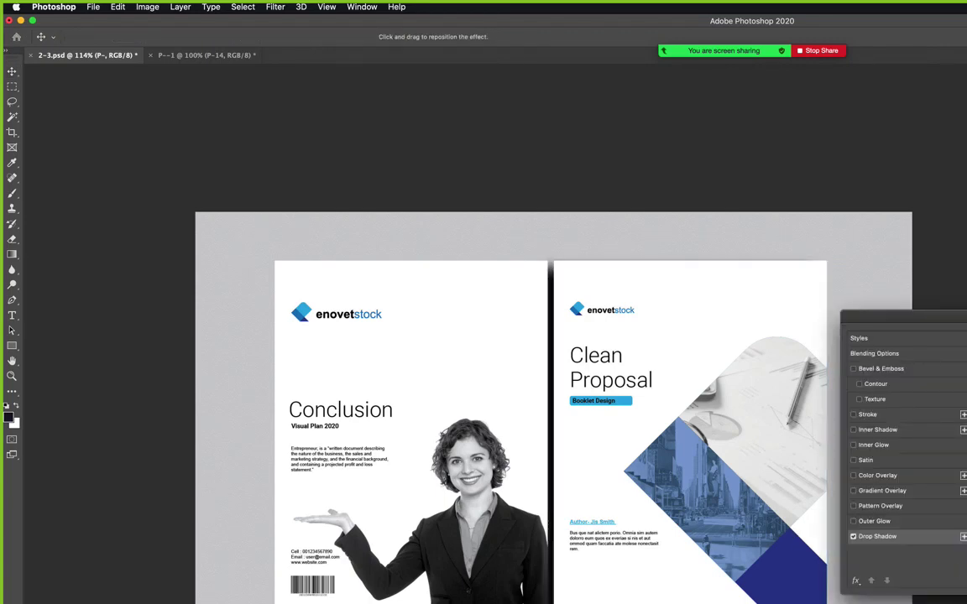
pyautogui.moveTo(660, 603)
pyautogui.mouseDown()
pyautogui.moveTo(657, 586)
pyautogui.moveTo(660, 601)
pyautogui.moveTo(699, 603)
pyautogui.moveTo(678, 603)
pyautogui.mouseUp()
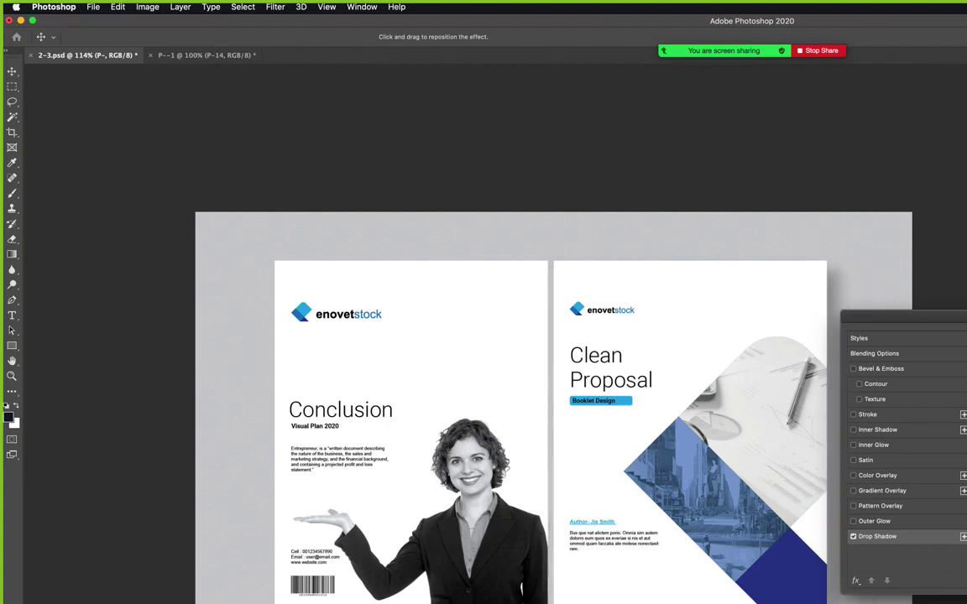
pyautogui.press('Return')
# Shift both pages up slightly on the canvas, then bring up Save As.
pyautogui.press('z')
pyautogui.click(567, 520)
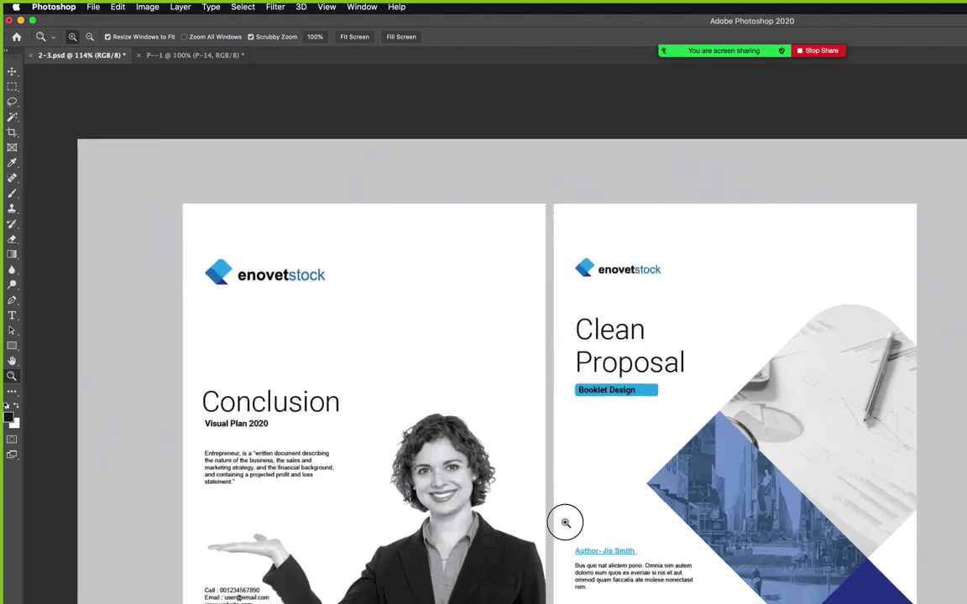
pyautogui.press('v')
pyautogui.click(470, 345)
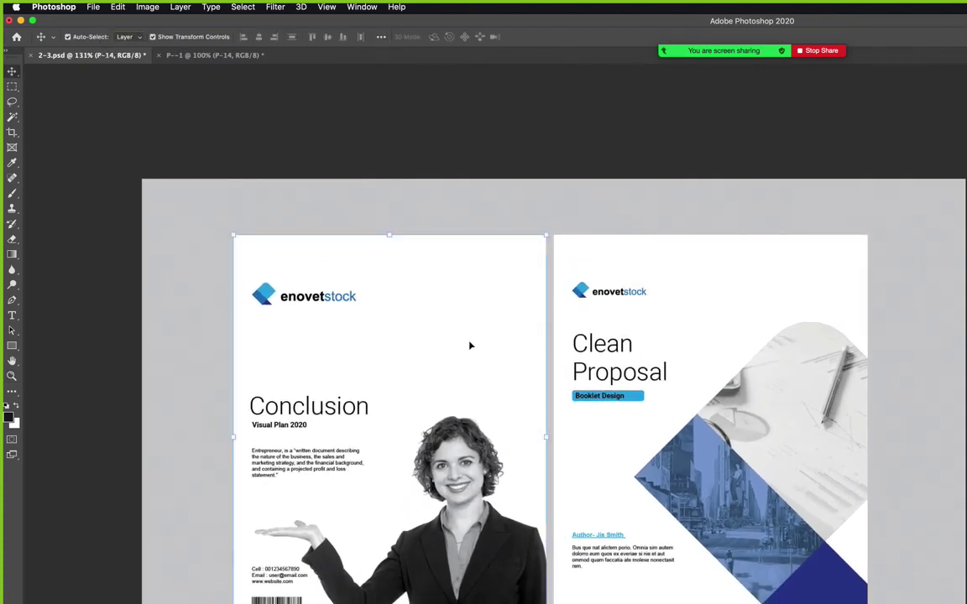
pyautogui.moveTo(613, 408)
pyautogui.mouseDown()
pyautogui.moveTo(615, 391)
pyautogui.moveTo(589, 395)
pyautogui.moveTo(597, 397)
pyautogui.mouseUp()
pyautogui.press('super+shift+s')
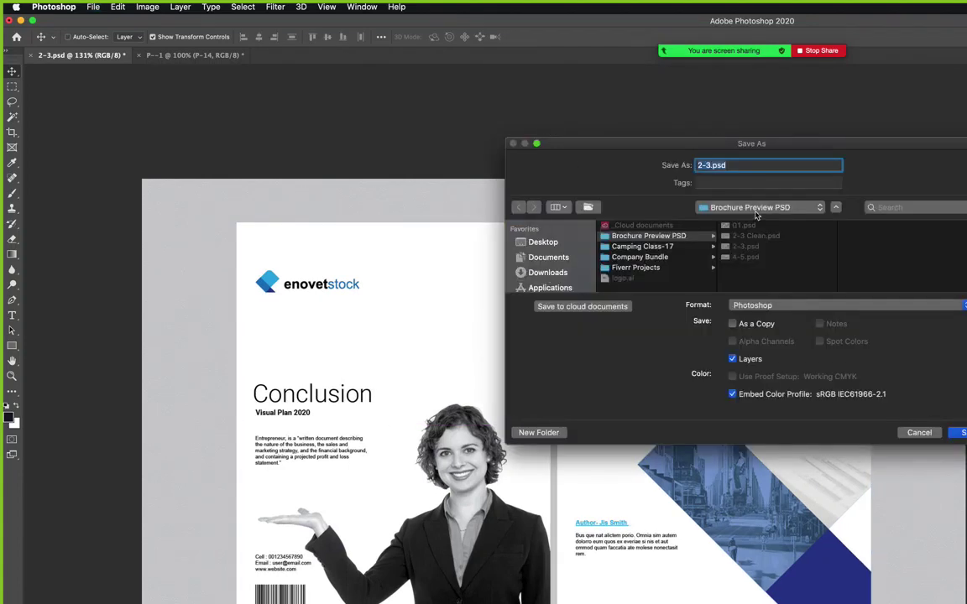
# Save the spread as All Pages-1.psd and choose JPEG as the format for a copy.
pyautogui.write('All Pages-1')
pyautogui.press('Return')
pyautogui.press('Return')
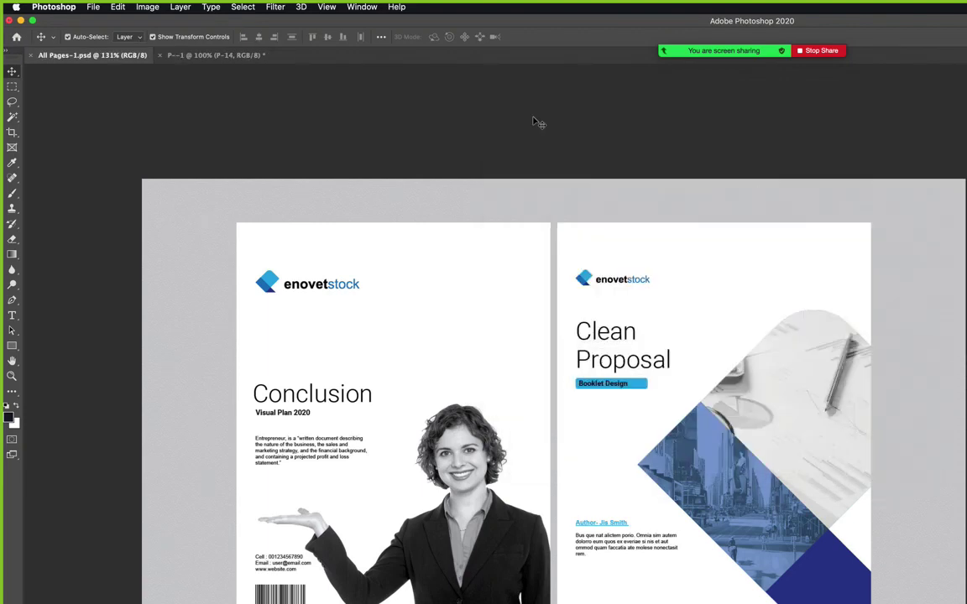
pyautogui.press('super+shift+s')
pyautogui.click(740, 307)
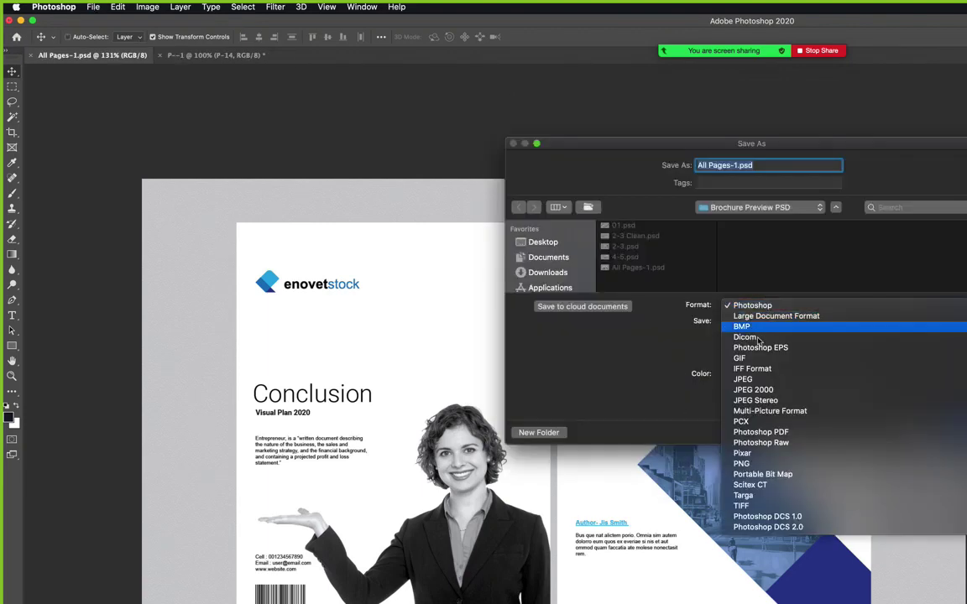
pyautogui.click(678, 292)
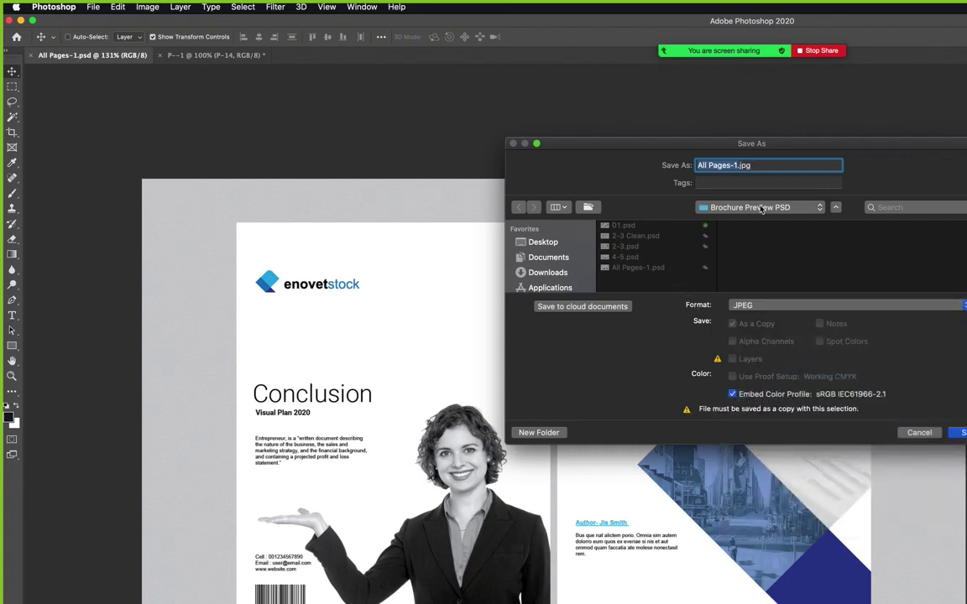
# Save the JPEG copy into Company Bundle > Proposal > Preview Image Set, accepting the JPEG options.
pyautogui.click(703, 208)
pyautogui.click(704, 218)
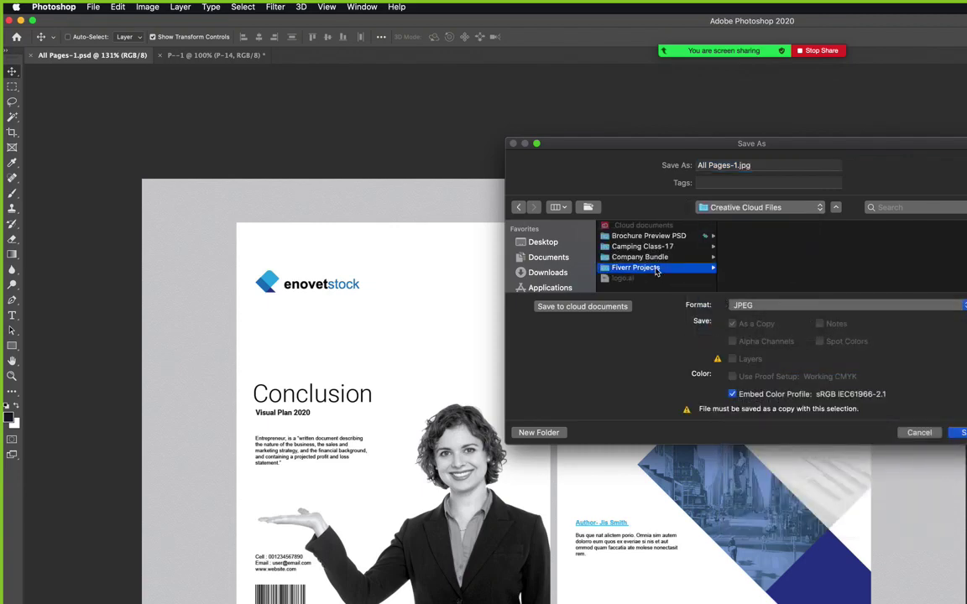
pyautogui.click(663, 257)
pyautogui.click(747, 288)
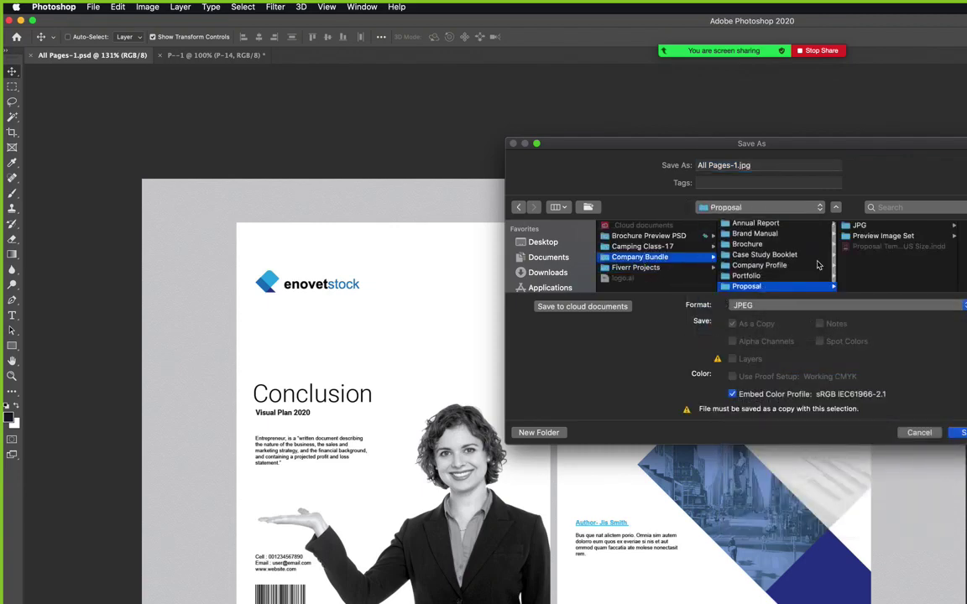
pyautogui.click(868, 227)
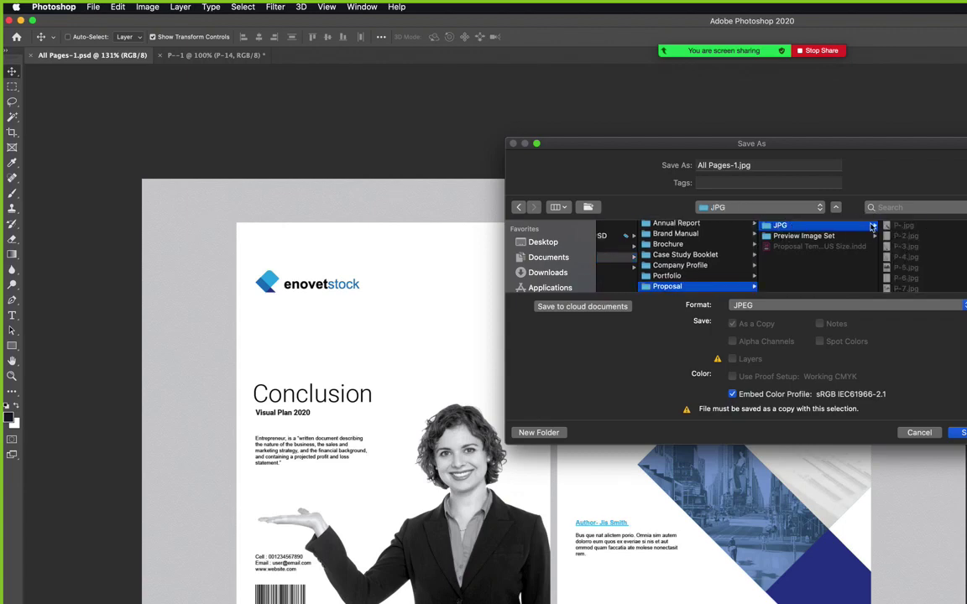
pyautogui.click(828, 238)
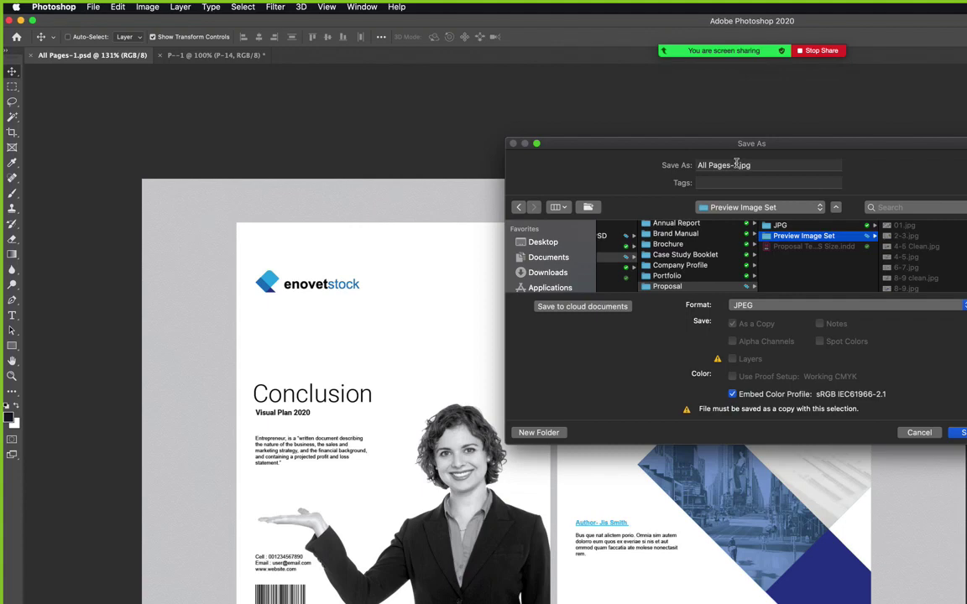
pyautogui.scroll(-2, 907, 239)
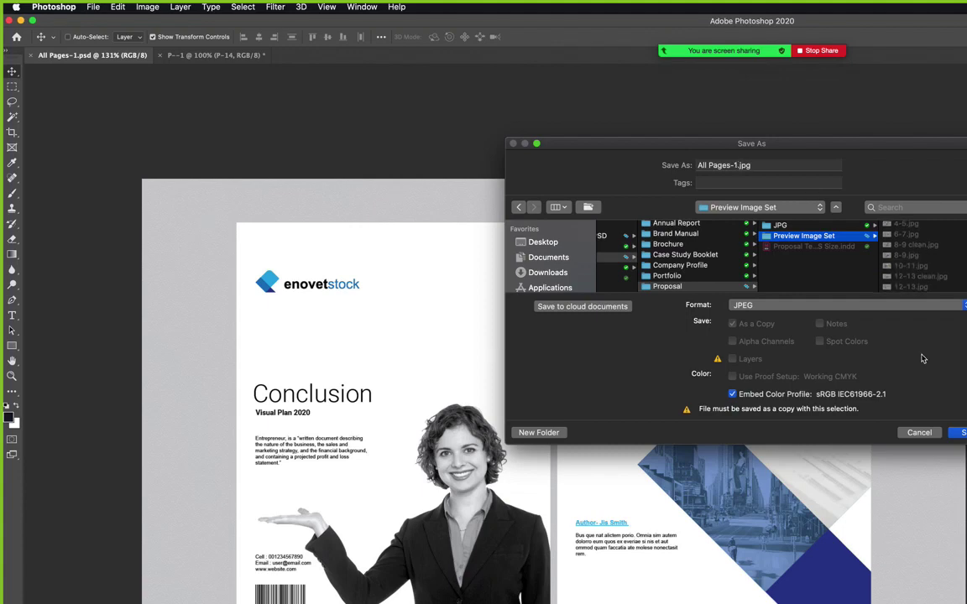
pyautogui.click(958, 432)
pyautogui.click(816, 234)
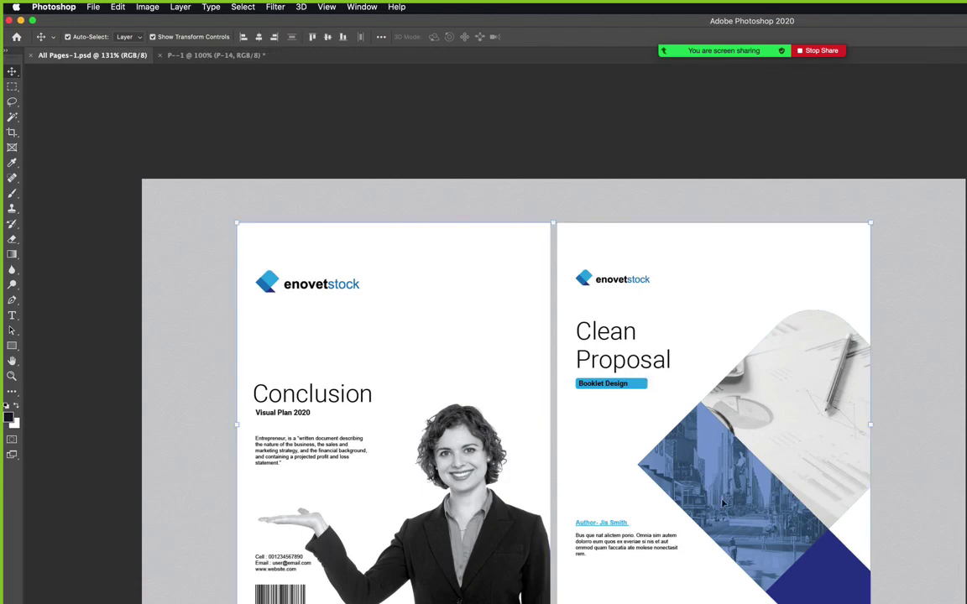
# Scale both pages down to about 42% and move them slightly left.
pyautogui.press('super+t')
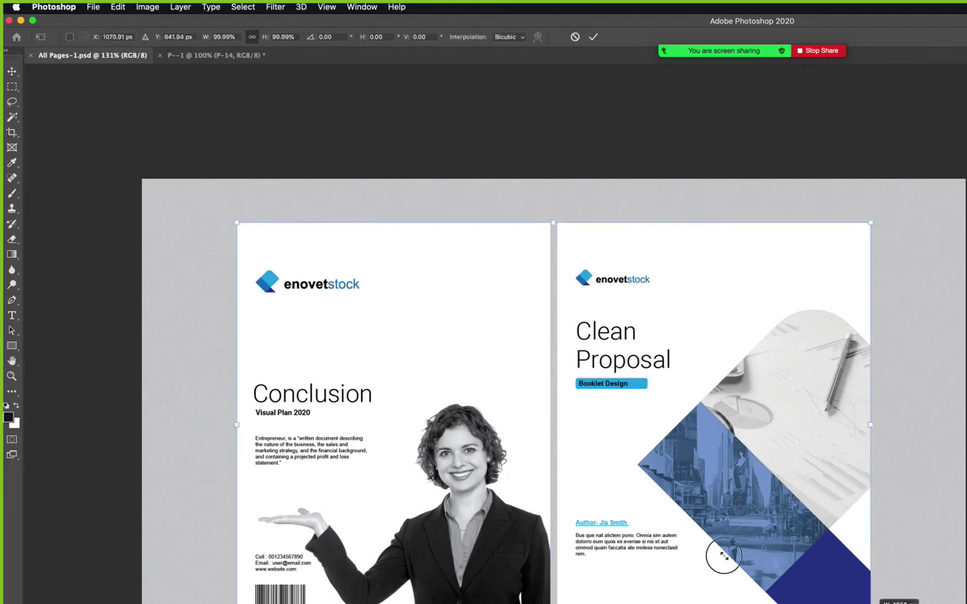
pyautogui.moveTo(718, 556); pyautogui.dragTo(484, 418)
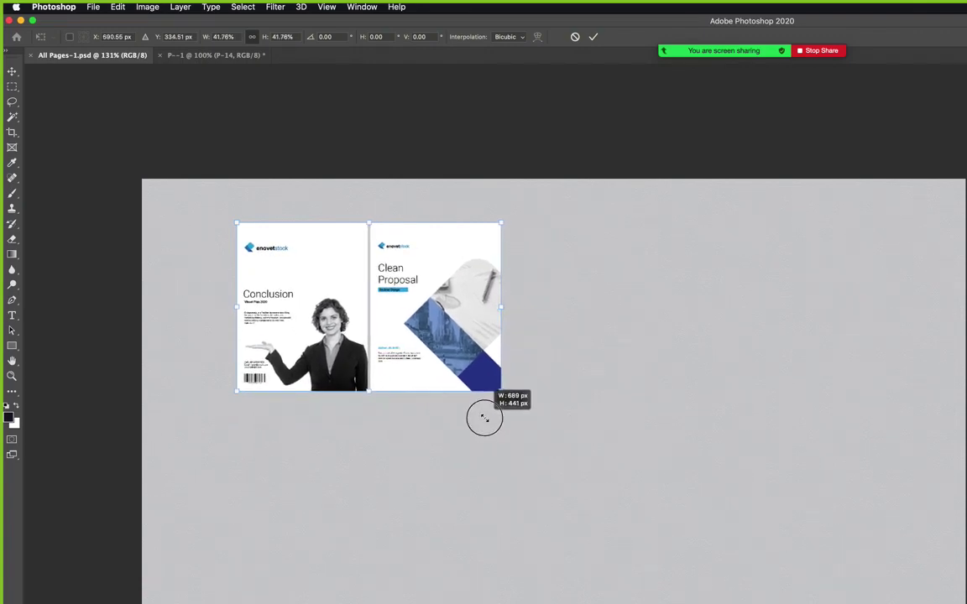
pyautogui.moveTo(484, 418); pyautogui.dragTo(485, 418)
pyautogui.press('Return')
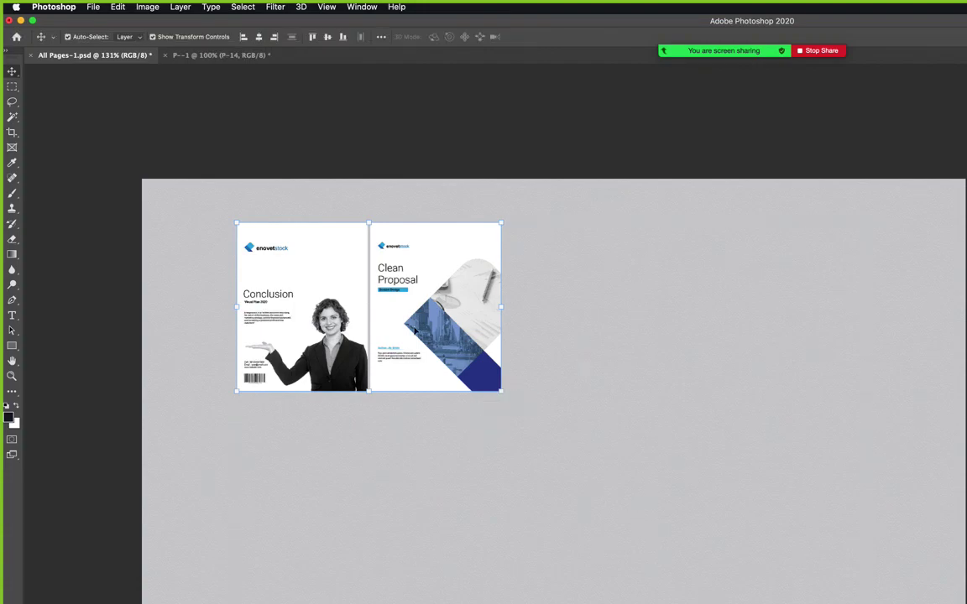
pyautogui.moveTo(423, 345); pyautogui.dragTo(389, 345)
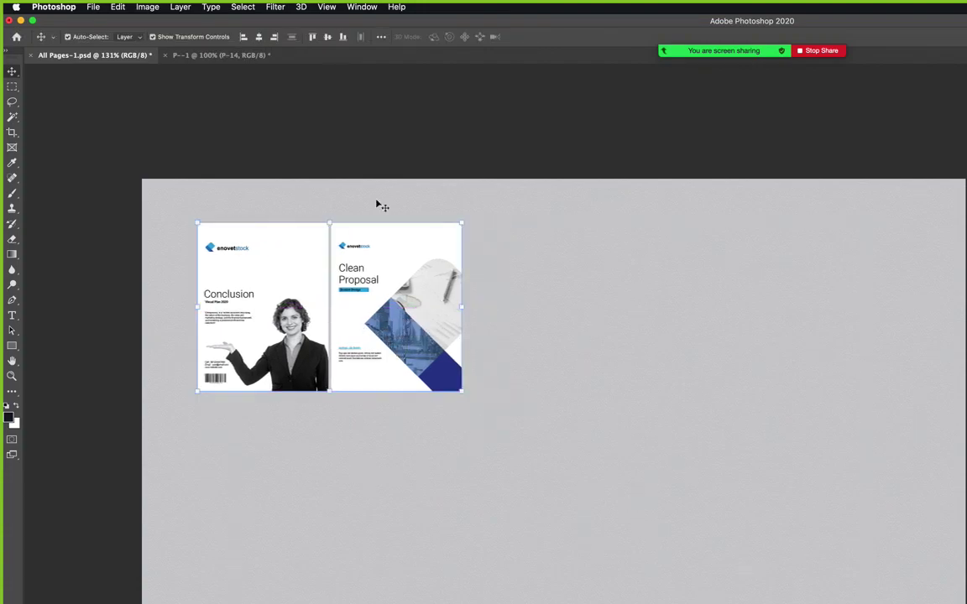
# Move the Clean Proposal page alone into the P--1 document and delete the leftover large page.
pyautogui.click(378, 277)
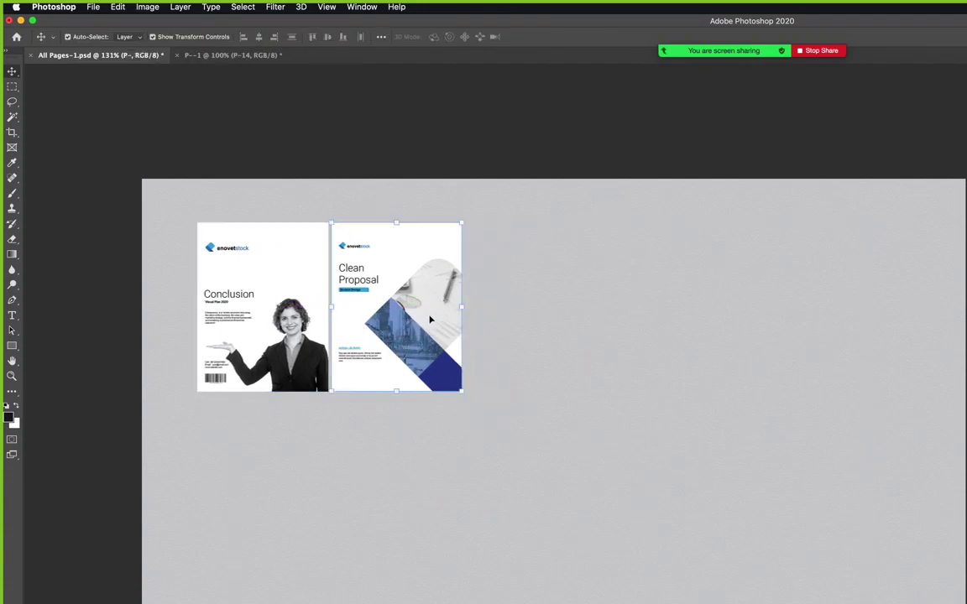
pyautogui.moveTo(350, 313); pyautogui.dragTo(578, 392)
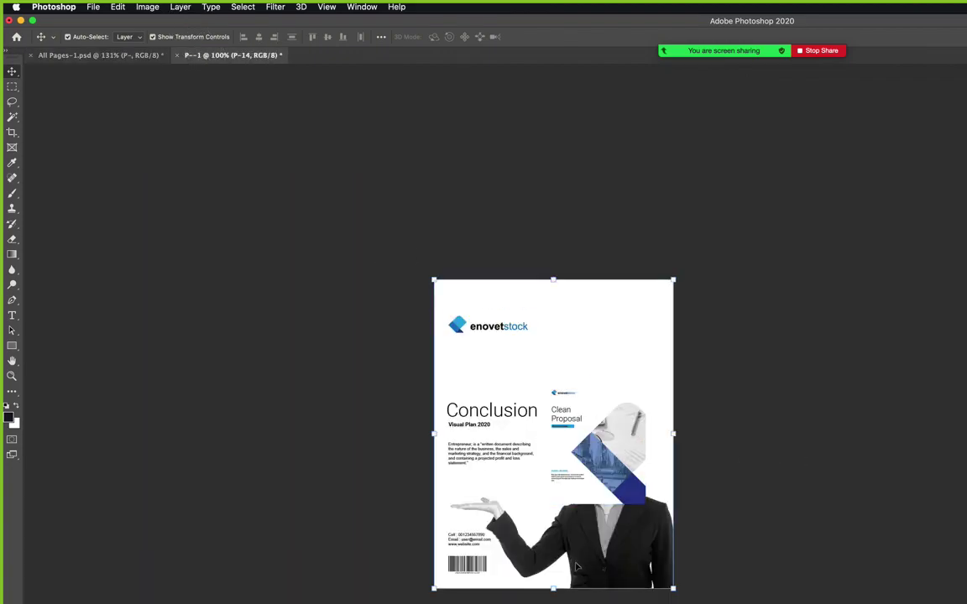
pyautogui.press('Delete')
pyautogui.moveTo(621, 432); pyautogui.dragTo(579, 425)
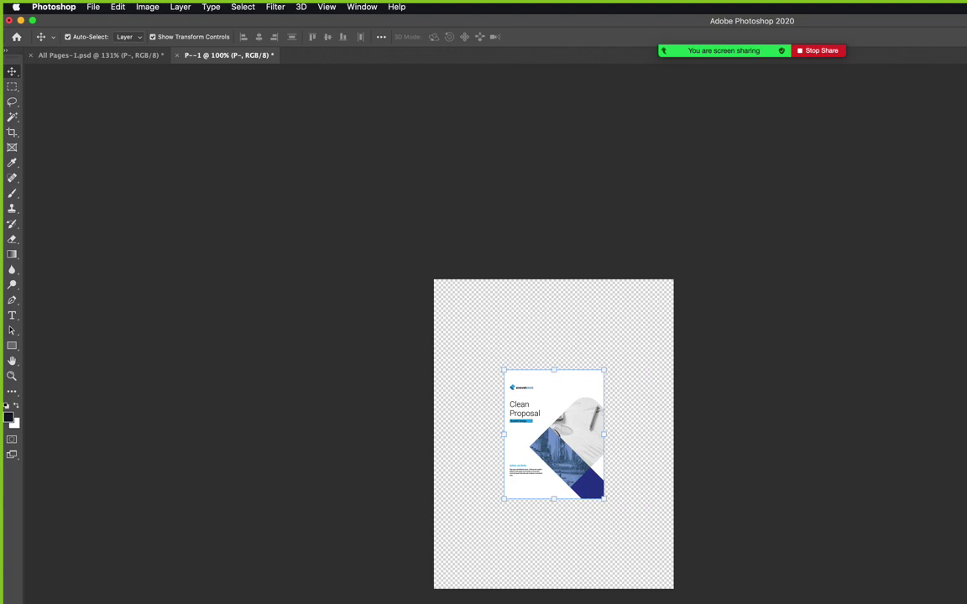
# Place P-2.jpg, the Proposal Booklet page, and carry it into All Pages-1.psd.
pyautogui.press('super+o')
pyautogui.click(739, 160)
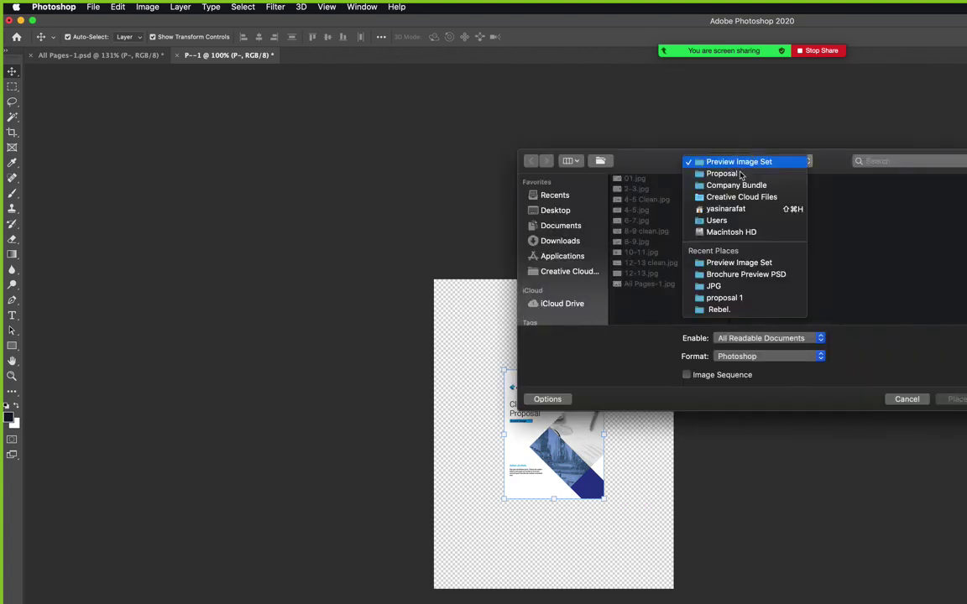
pyautogui.click(723, 173)
pyautogui.click(875, 178)
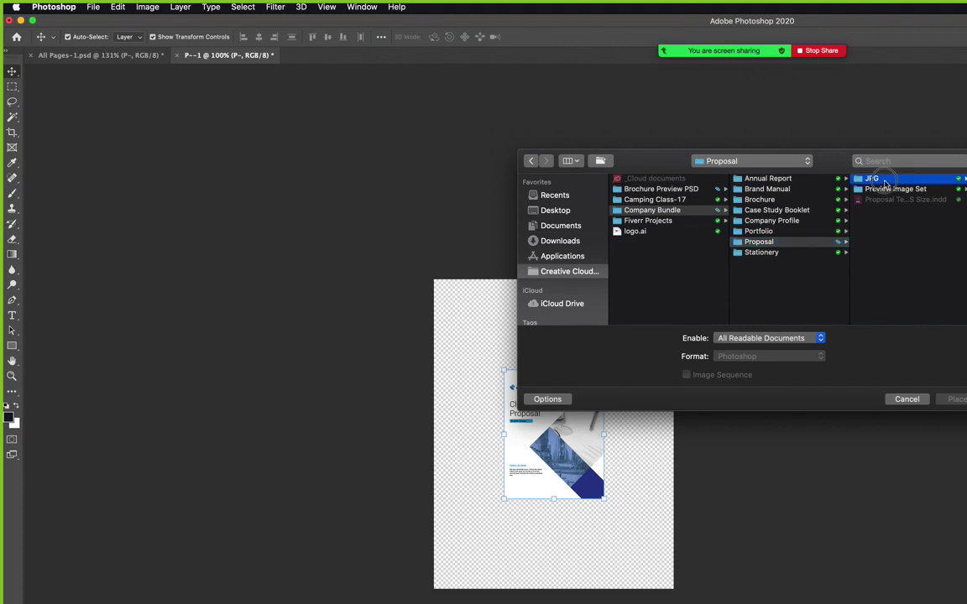
pyautogui.click(887, 188)
pyautogui.press('Return')
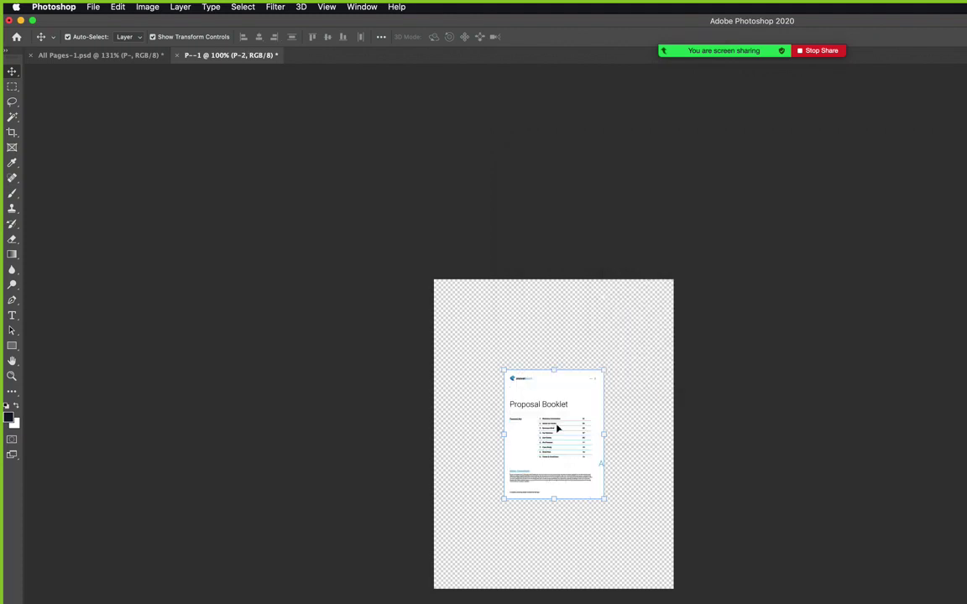
pyautogui.moveTo(557, 430); pyautogui.dragTo(550, 327)
pyautogui.click(235, 55)
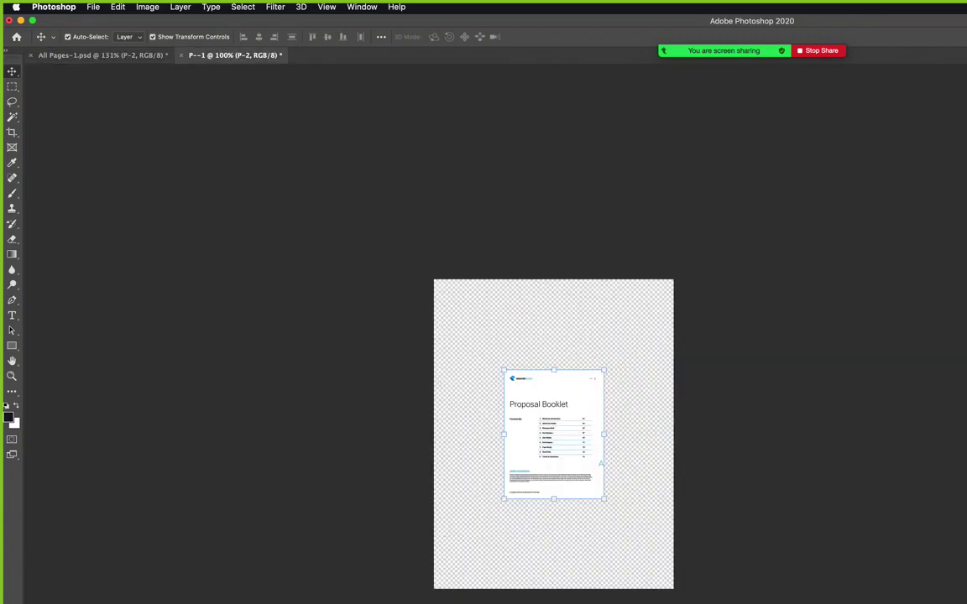
# Place the P-3.jpg Introduction page and add it to All Pages-1.psd.
pyautogui.press('super+shift+p')
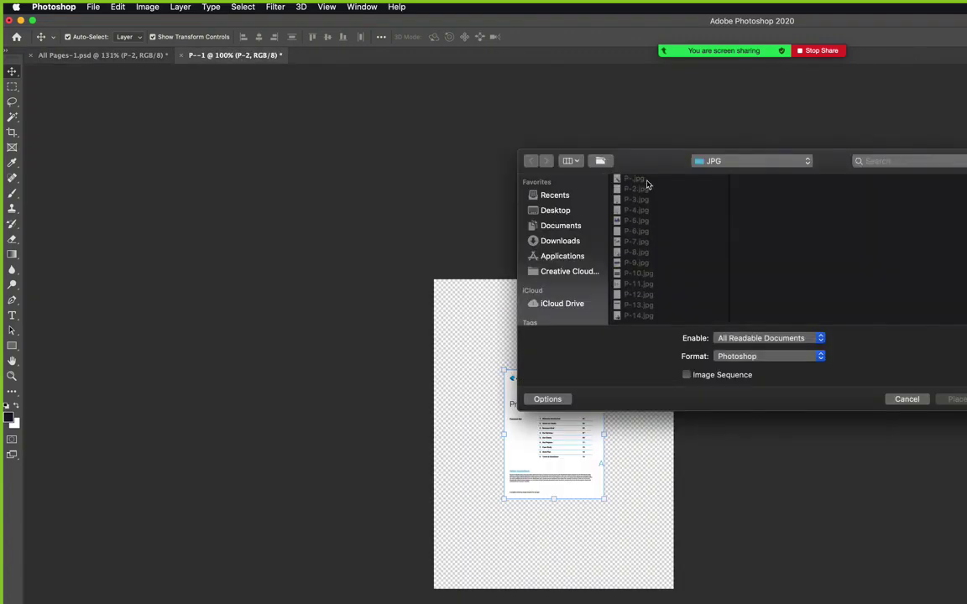
pyautogui.click(633, 202)
pyautogui.doubleClick(636, 199)
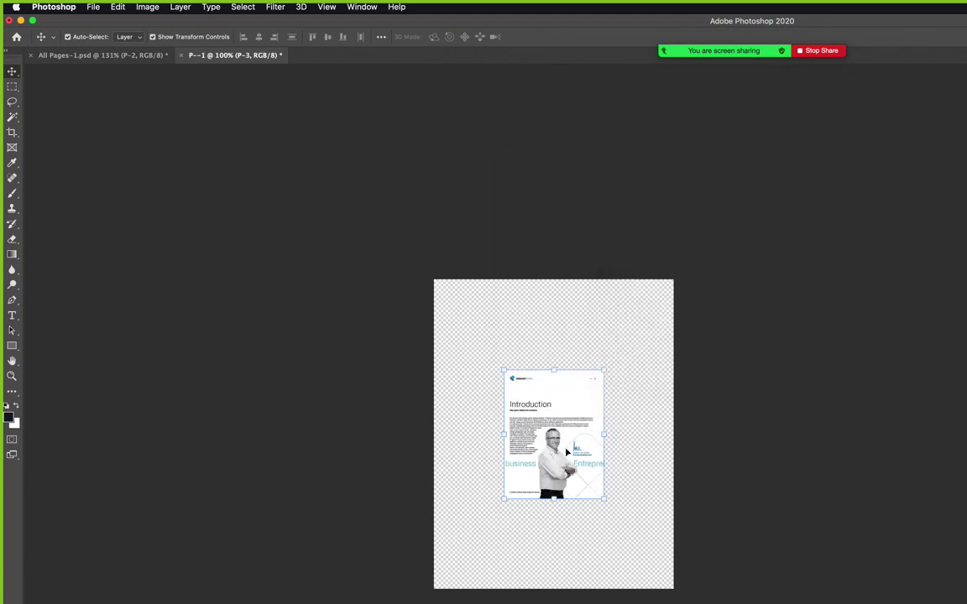
pyautogui.moveTo(510, 401); pyautogui.dragTo(663, 357)
pyautogui.click(894, 376)
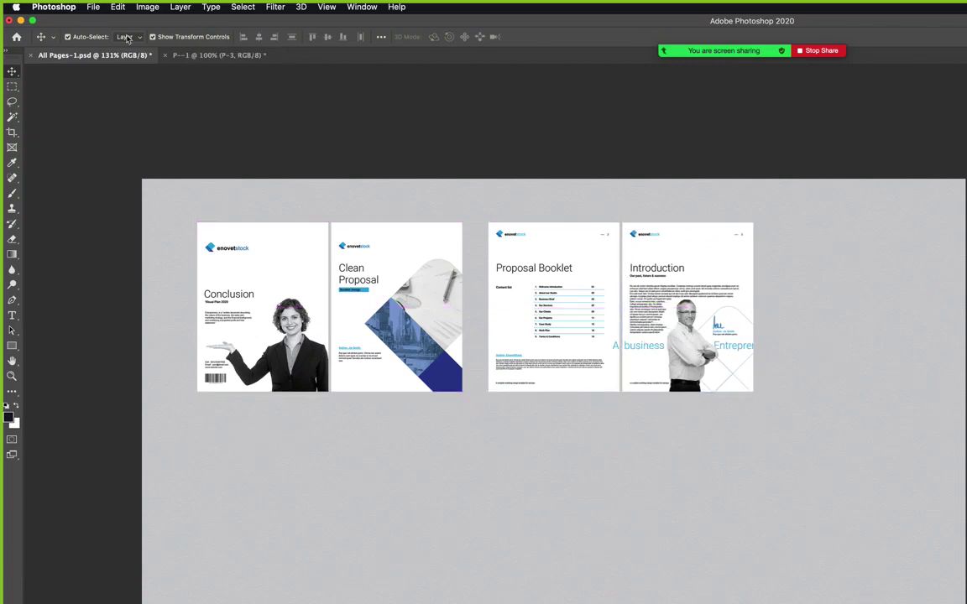
pyautogui.click(212, 55)
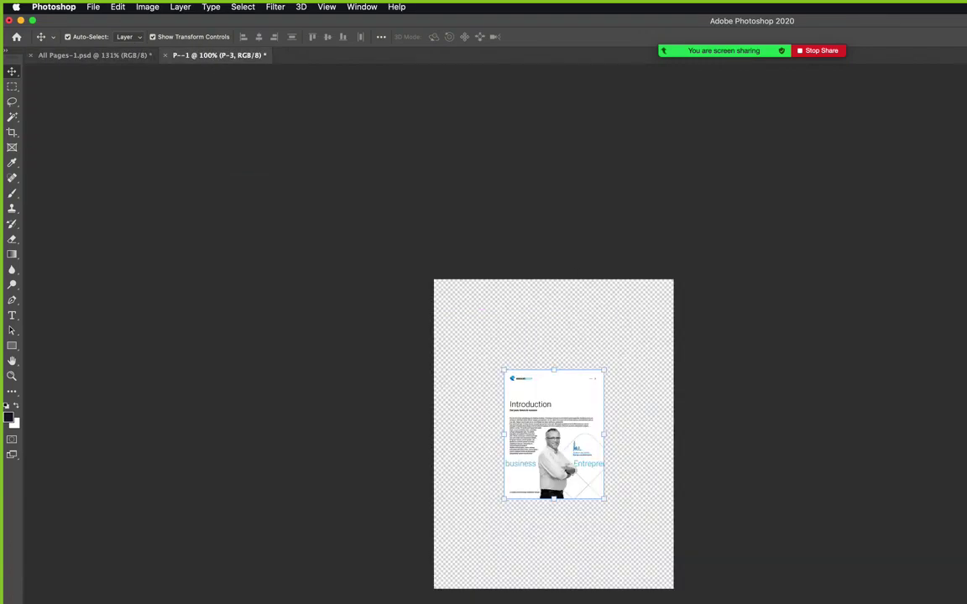
# Add both Success & Stories pages, P-4.jpg and P-5.jpg, and move them into the top row.
pyautogui.press('super+shift+p')
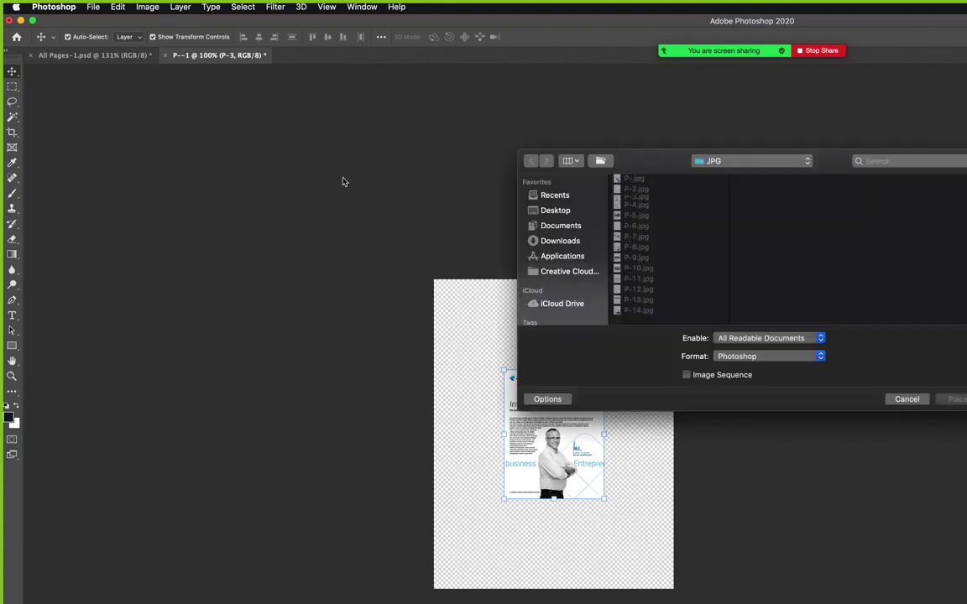
pyautogui.doubleClick(636, 211)
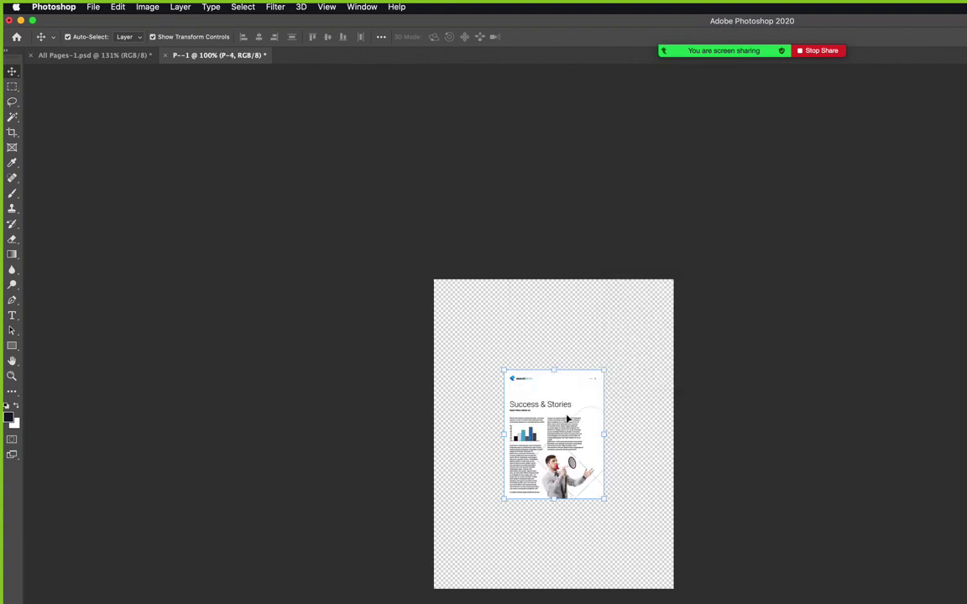
pyautogui.moveTo(567, 418); pyautogui.dragTo(233, 503)
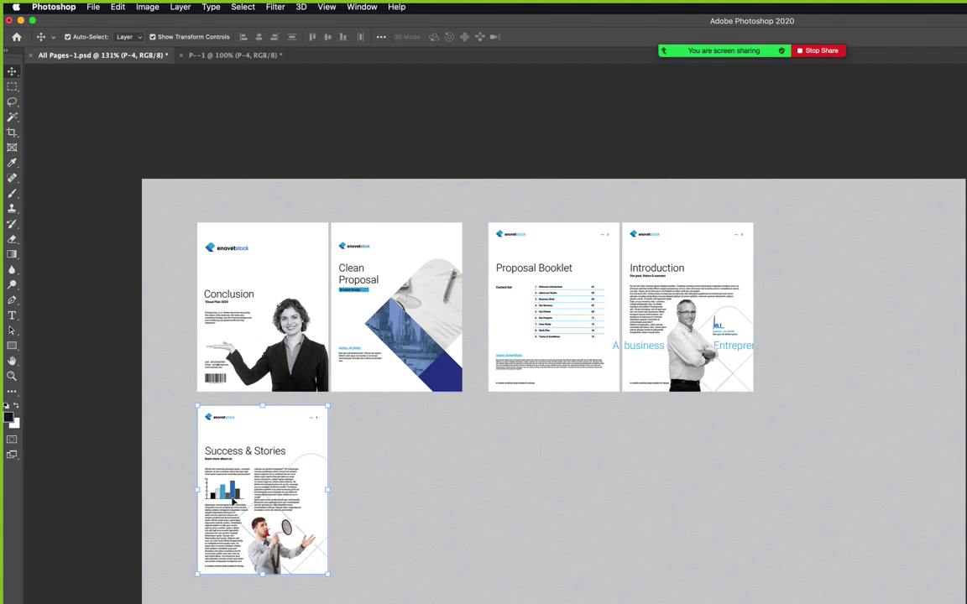
pyautogui.click(200, 55)
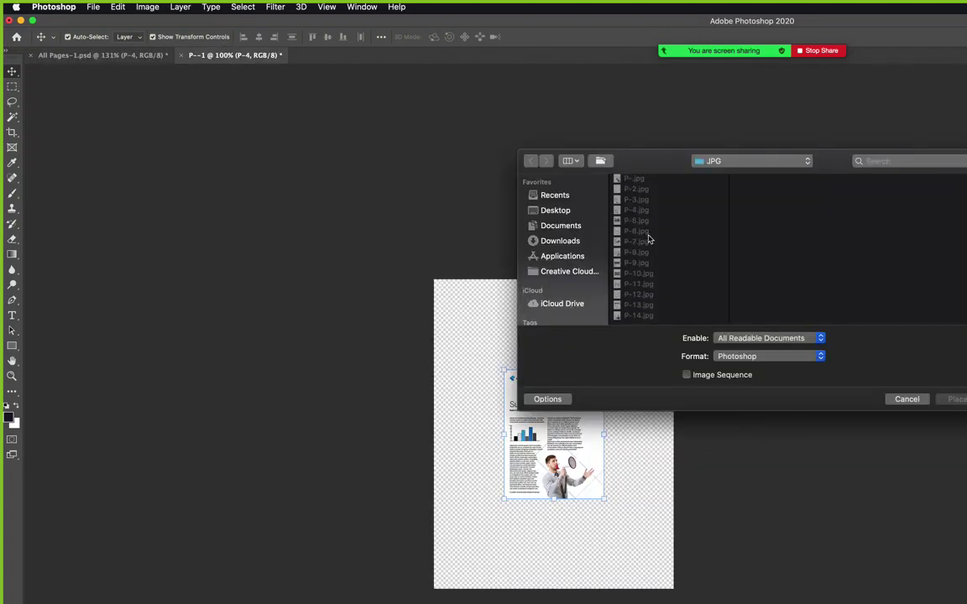
pyautogui.click(638, 221)
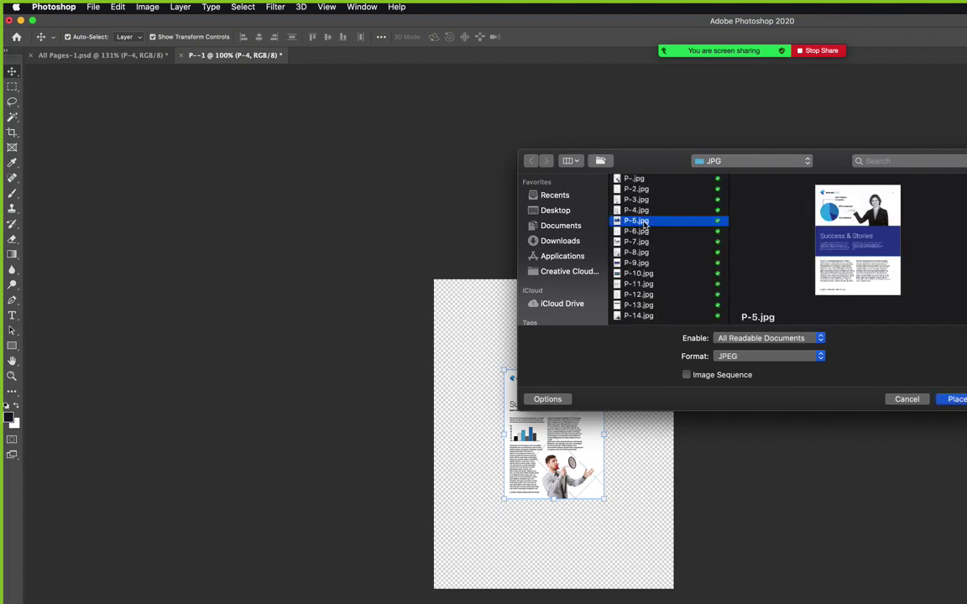
pyautogui.doubleClick(644, 224)
pyautogui.moveTo(506, 425); pyautogui.dragTo(367, 473)
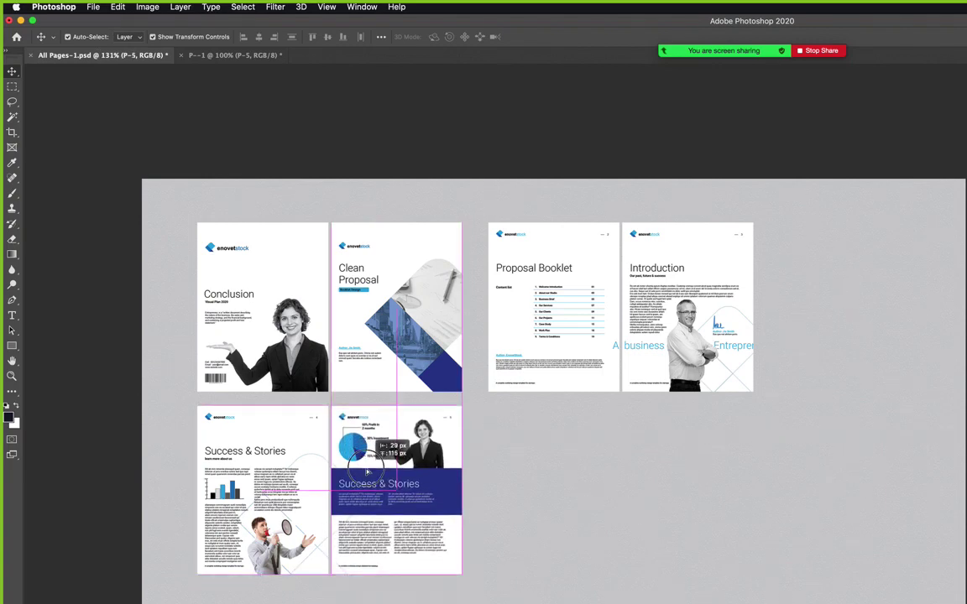
pyautogui.moveTo(234, 514); pyautogui.dragTo(808, 334)
# Nudge the Proposal Booklet and Introduction pages left to tighten the row spacing.
pyautogui.click(563, 362)
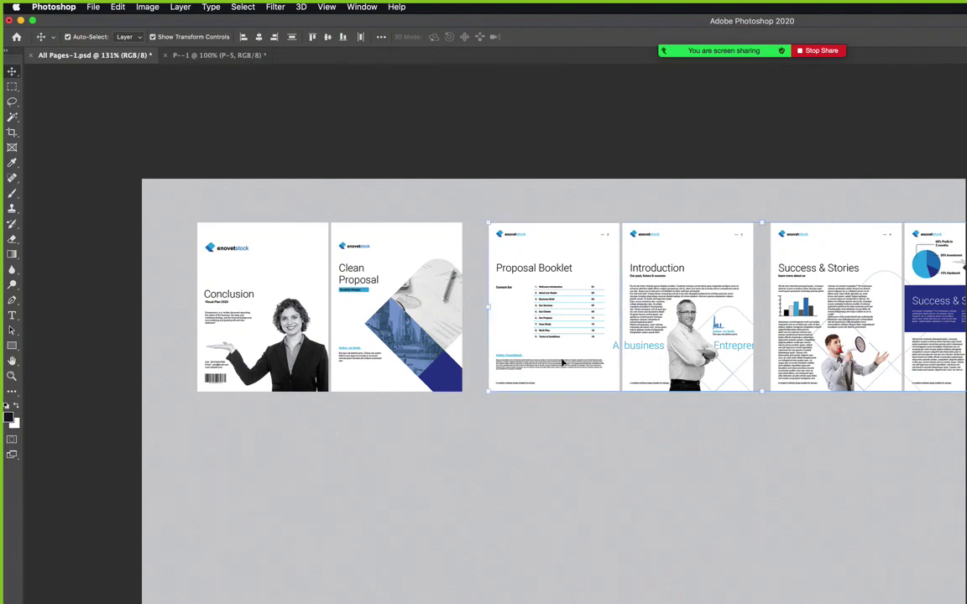
pyautogui.moveTo(562, 363); pyautogui.dragTo(552, 365)
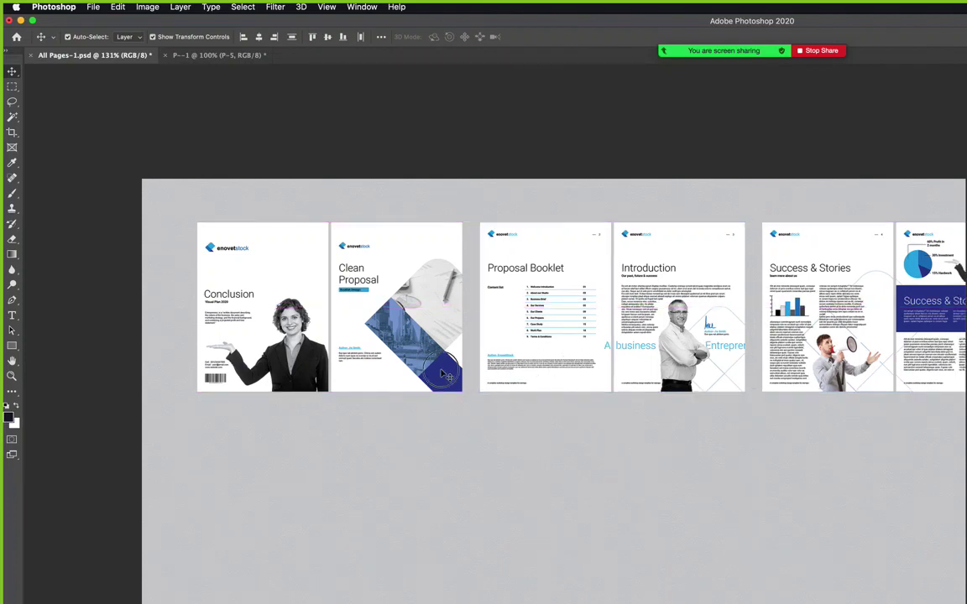
pyautogui.moveTo(380, 377); pyautogui.dragTo(353, 382)
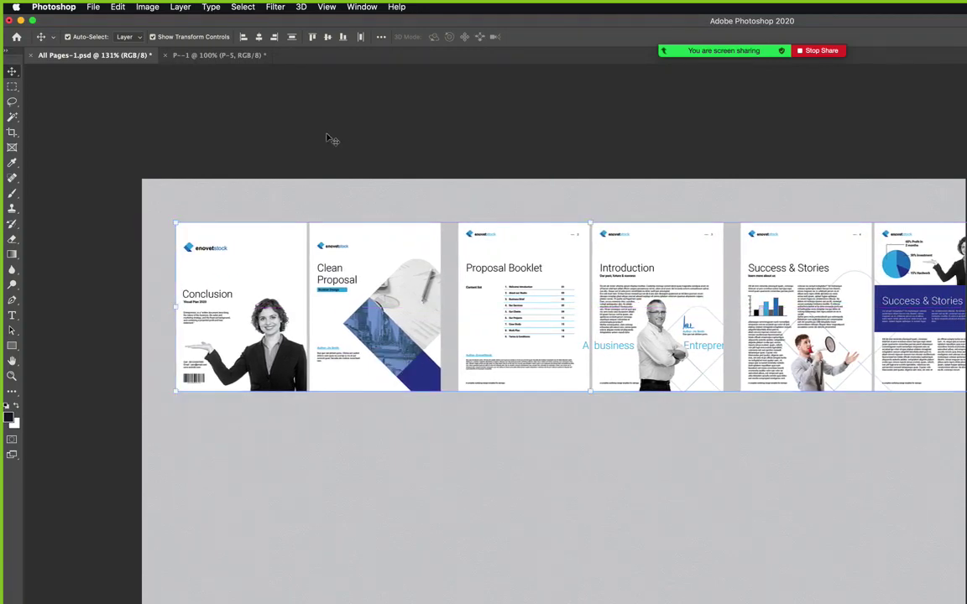
# Place P-6.jpg, the Our Services page, into the P--1 document.
pyautogui.click(210, 55)
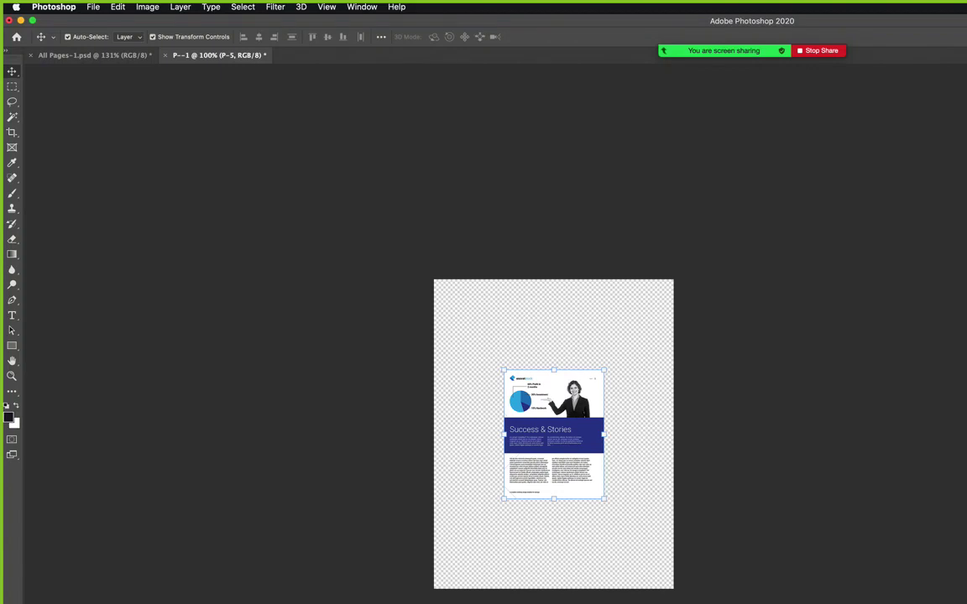
pyautogui.press('super+o')
pyautogui.click(638, 243)
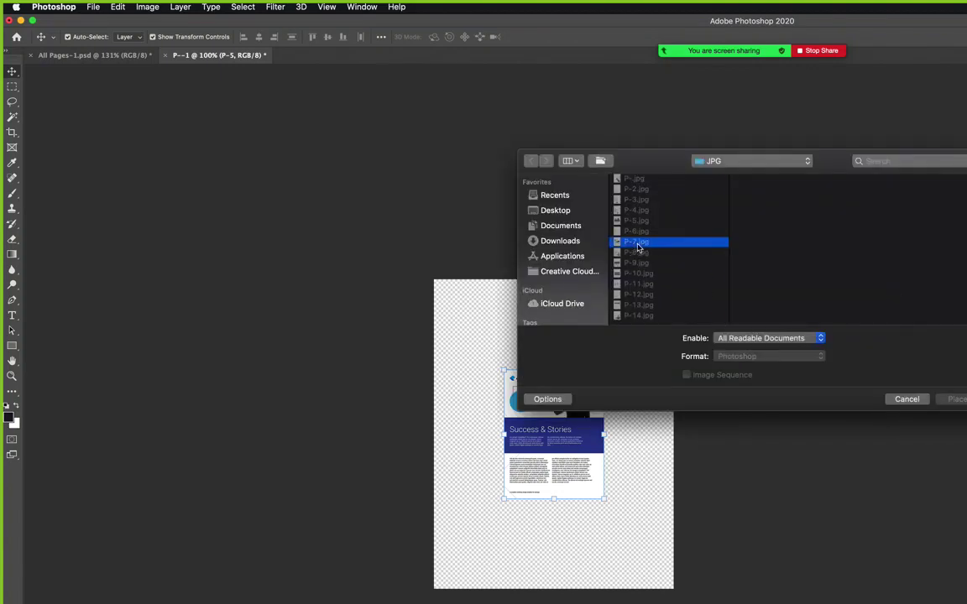
pyautogui.click(642, 232)
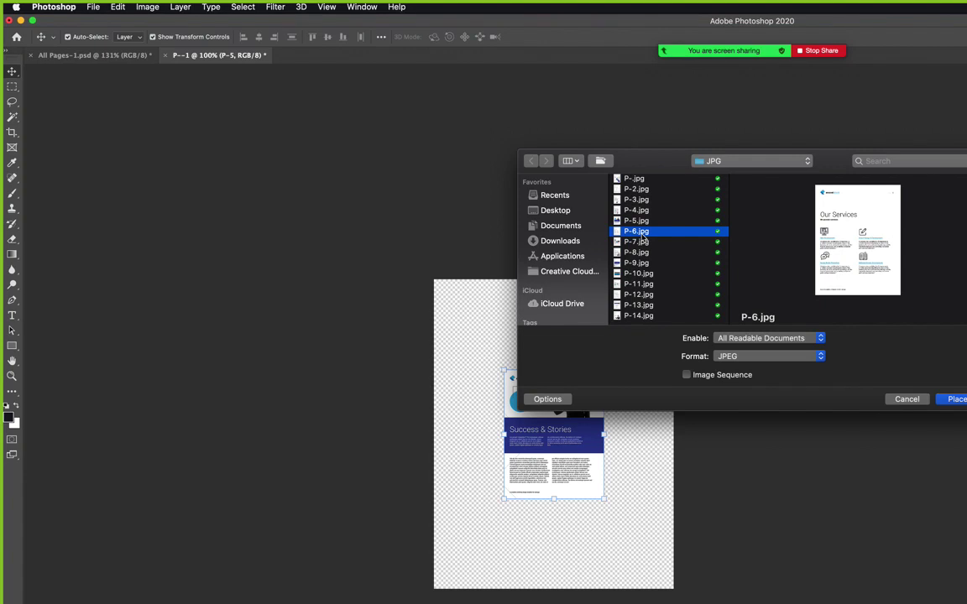
pyautogui.press('Return')
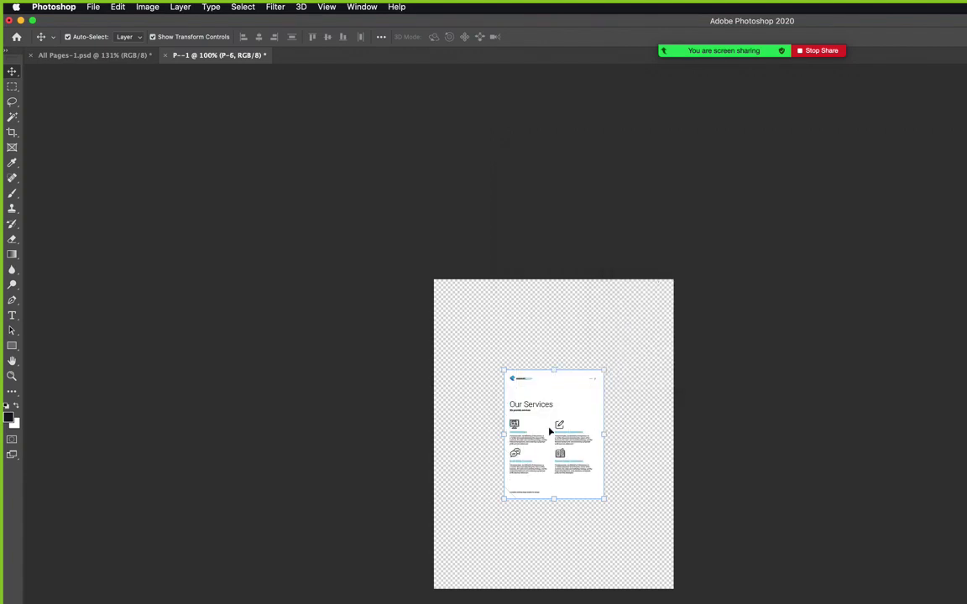
pyautogui.press('Escape')
# Add Our Services and the P-7.jpg We sell quality page to the layout's second row.
pyautogui.click(74, 57)
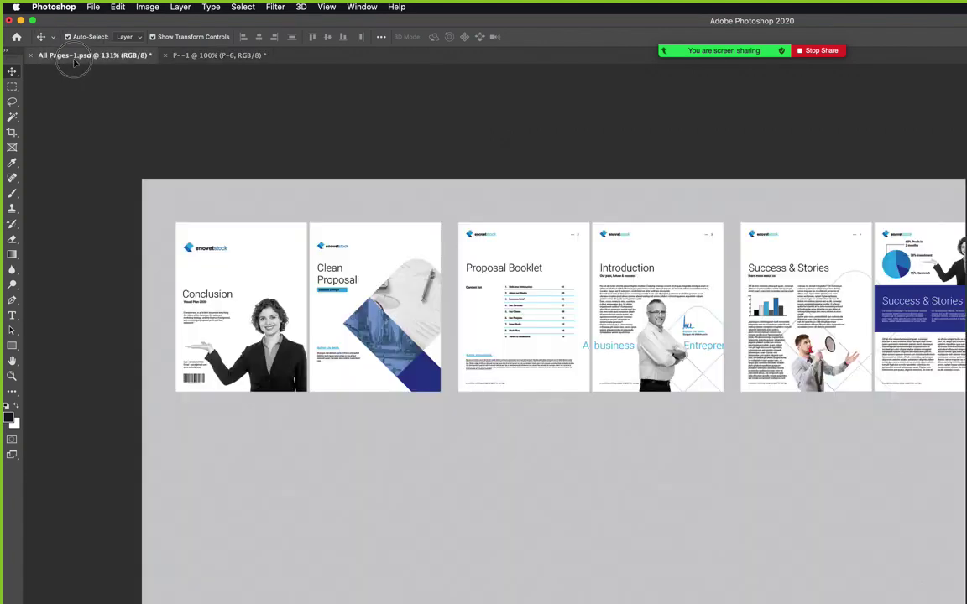
pyautogui.moveTo(74, 61); pyautogui.dragTo(222, 474)
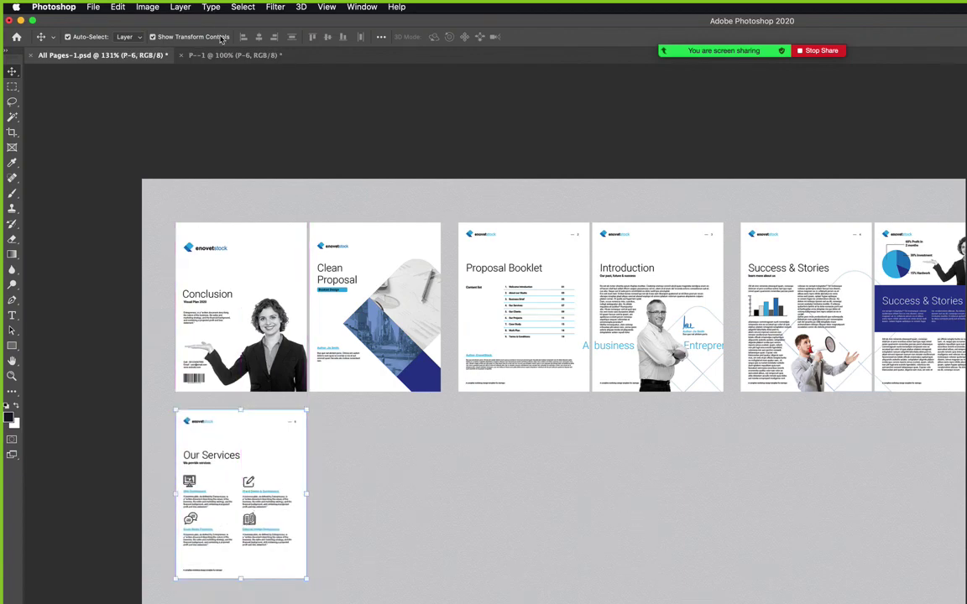
pyautogui.click(235, 55)
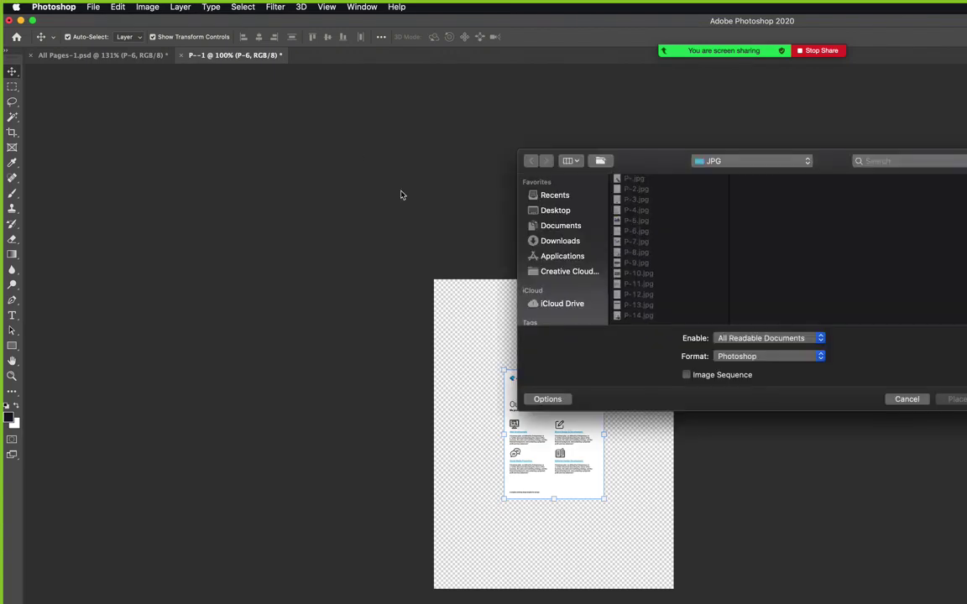
pyautogui.doubleClick(642, 243)
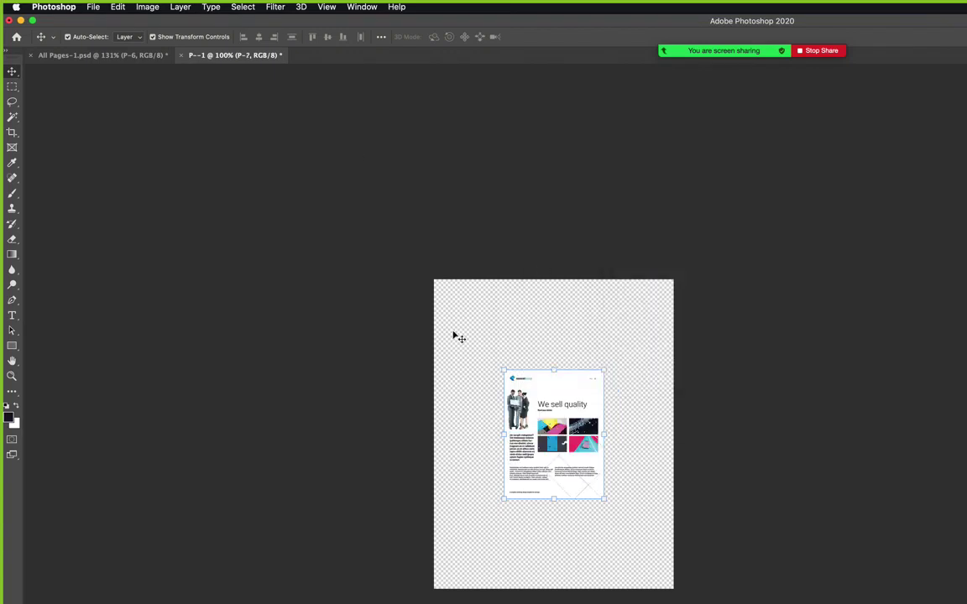
pyautogui.press('Escape')
pyautogui.click(99, 54)
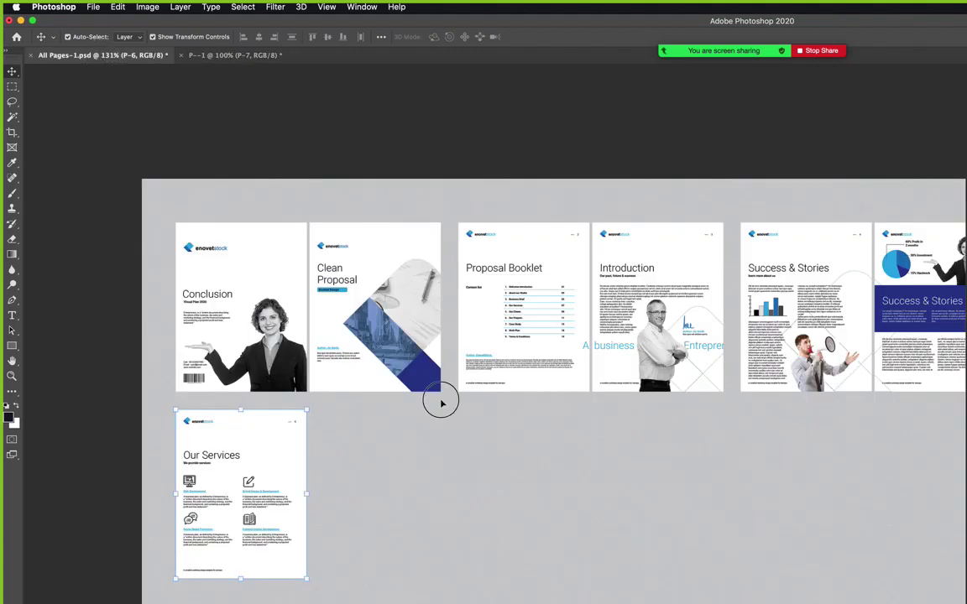
pyautogui.press('super+v')
pyautogui.moveTo(373, 518); pyautogui.dragTo(373, 498)
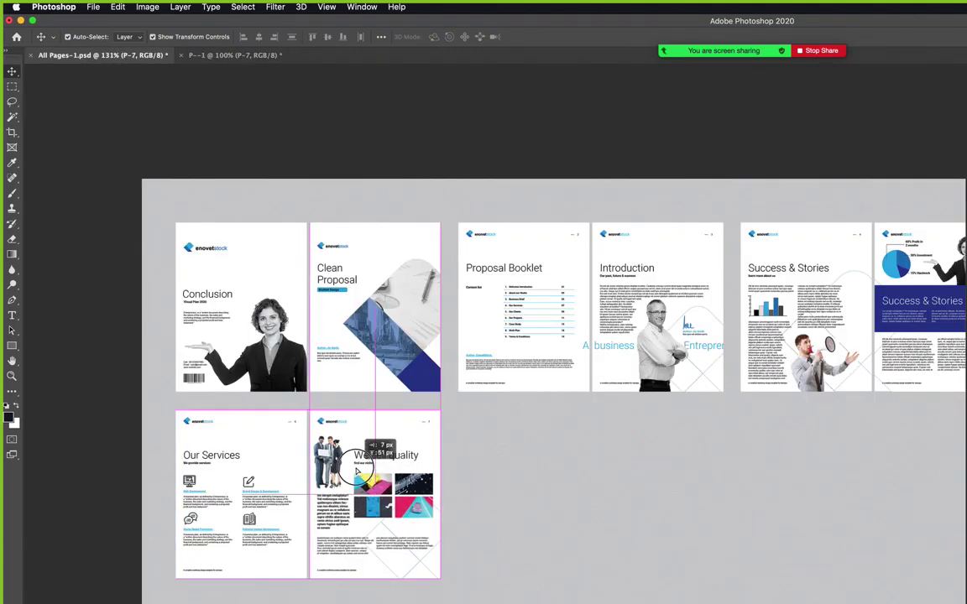
# Place P-8.jpg and P-9.jpg (Services always 1st) and position them in the second row.
pyautogui.click(220, 54)
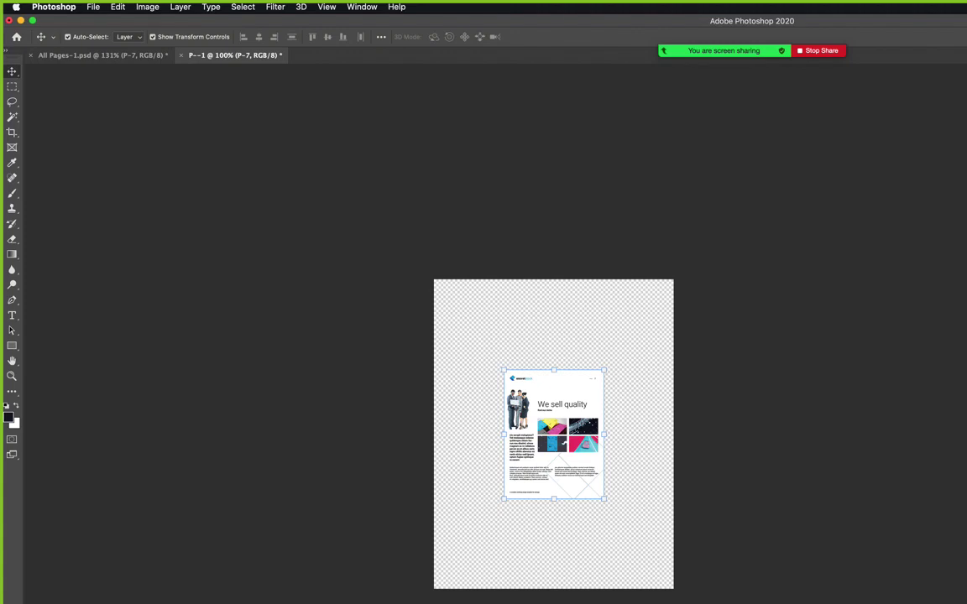
pyautogui.press('super+o')
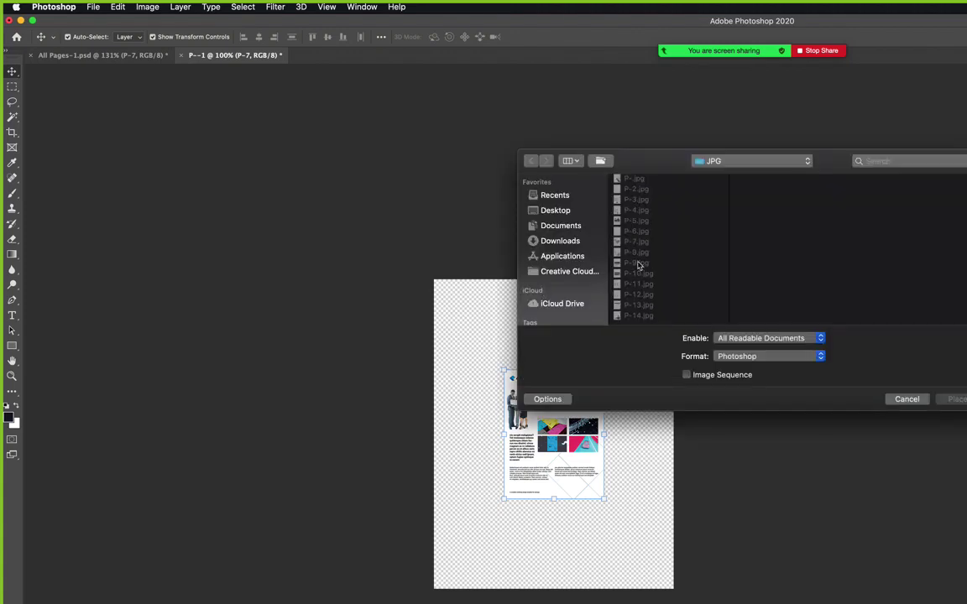
pyautogui.click(639, 251)
pyautogui.doubleClick(639, 251)
pyautogui.moveTo(552, 401); pyautogui.dragTo(473, 462)
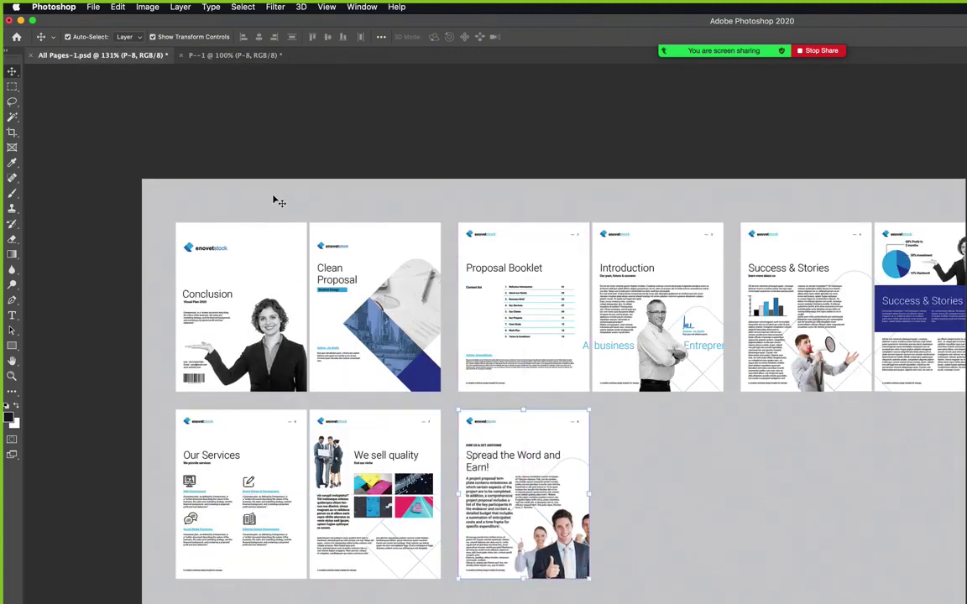
pyautogui.click(235, 55)
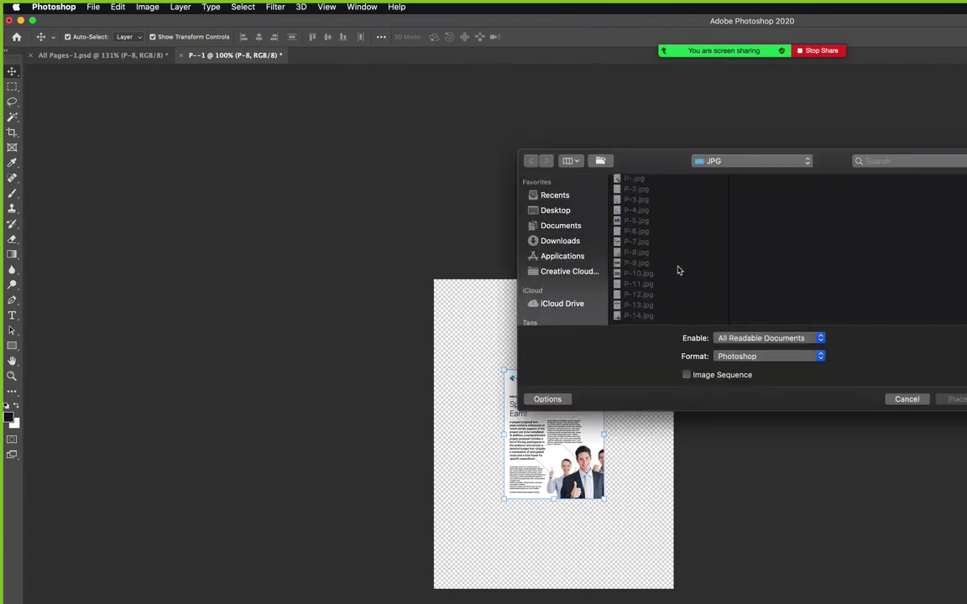
pyautogui.doubleClick(635, 265)
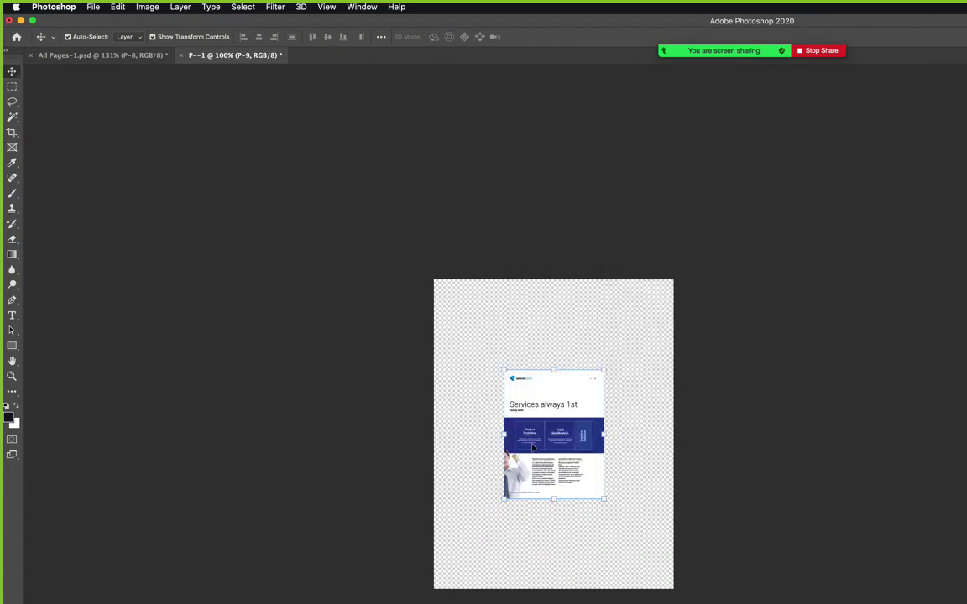
pyautogui.moveTo(216, 162); pyautogui.dragTo(611, 431)
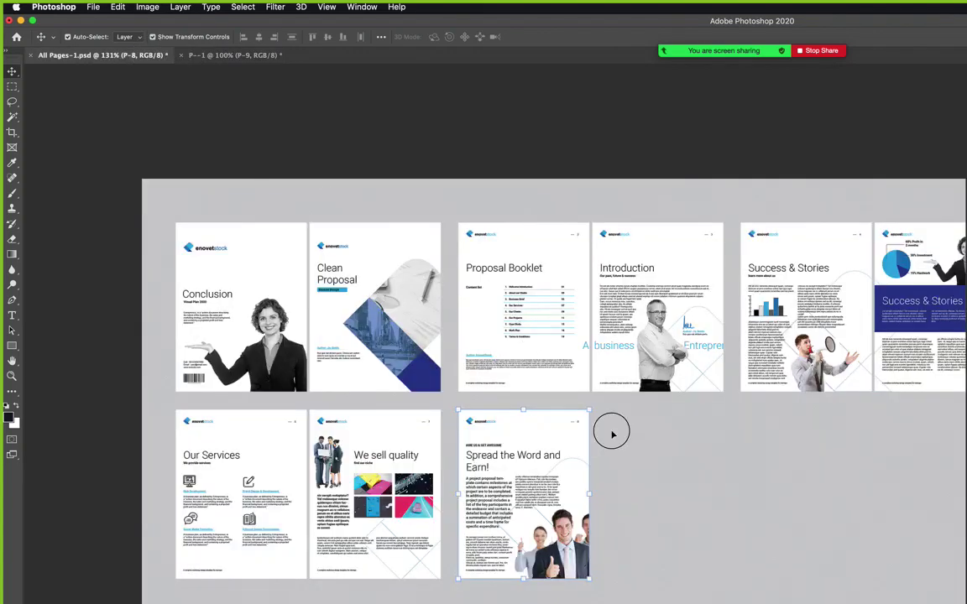
pyautogui.moveTo(642, 517); pyautogui.dragTo(625, 488)
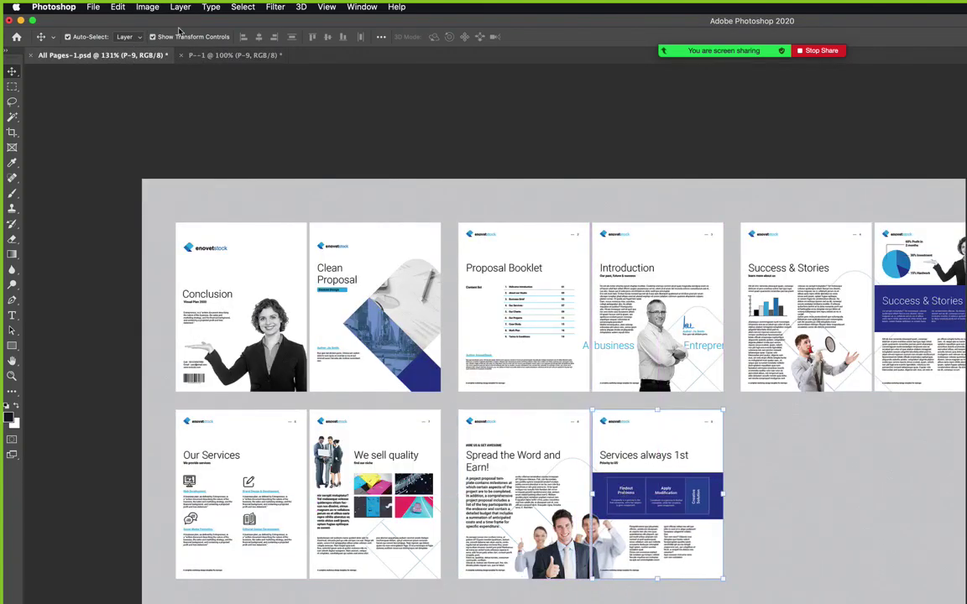
# Place the P-10.jpg Our Clients page and carry it into the All Pages layout.
pyautogui.click(228, 54)
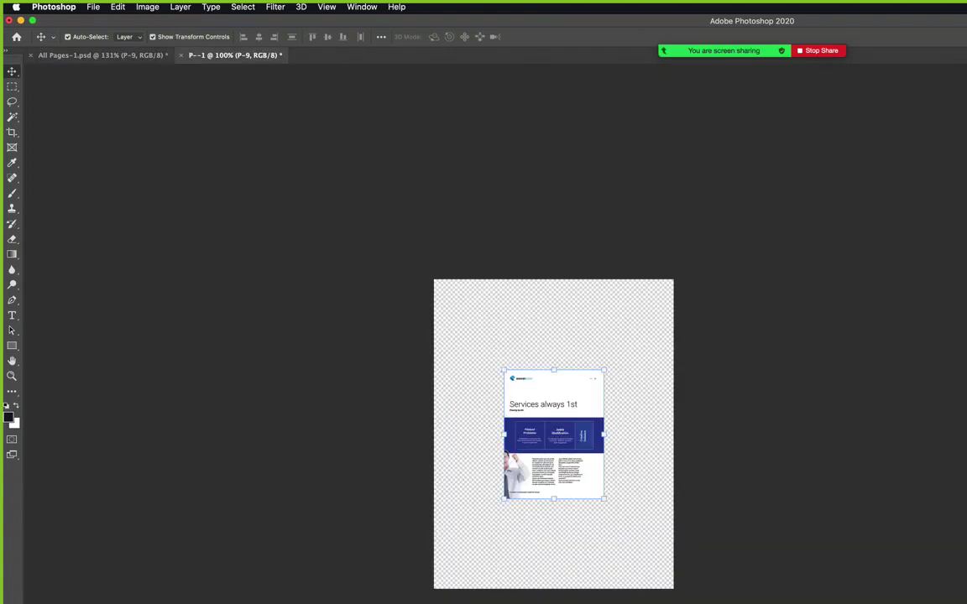
pyautogui.press('super+o')
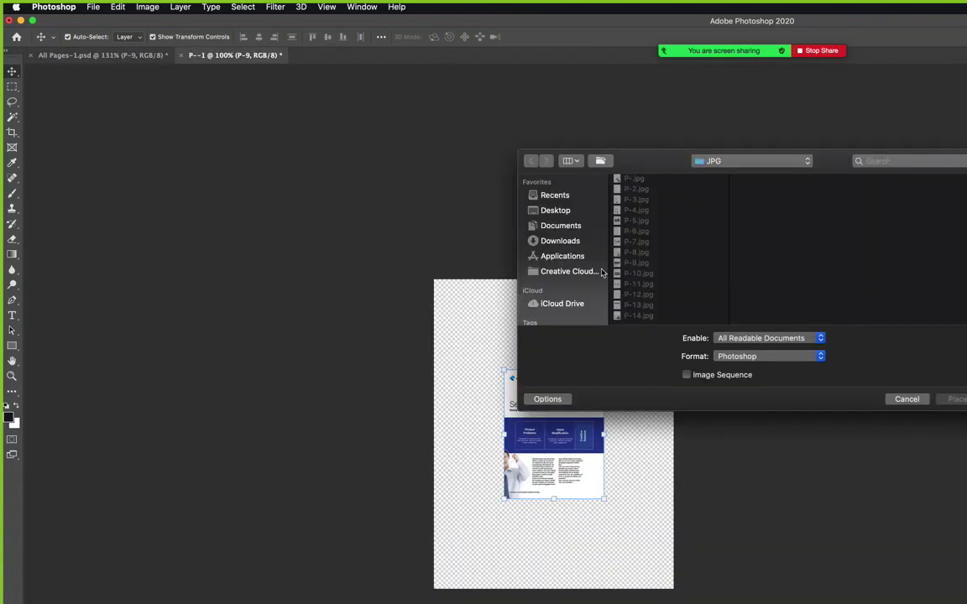
pyautogui.click(635, 277)
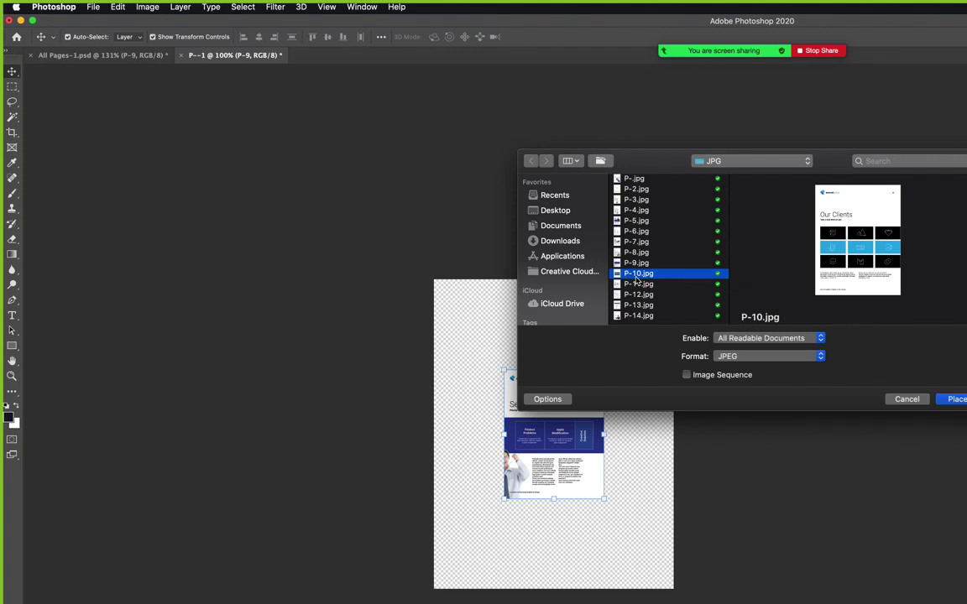
pyautogui.doubleClick(635, 277)
pyautogui.moveTo(582, 434); pyautogui.dragTo(766, 459)
# Drop Our Clients into the row, cancel a stray Save As, and place the P-11.jpg Feedback page.
pyautogui.click(227, 54)
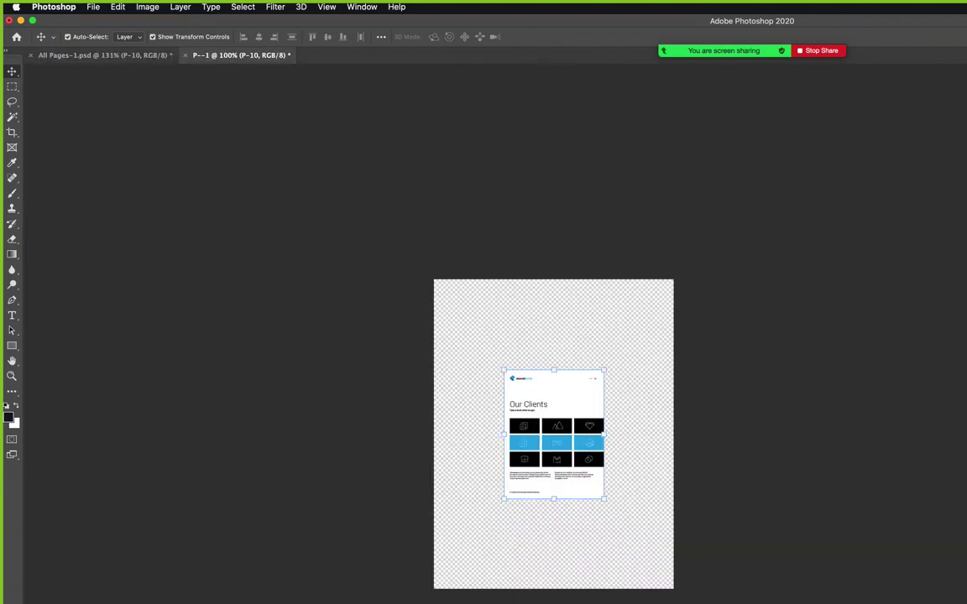
pyautogui.press('super+shift+s')
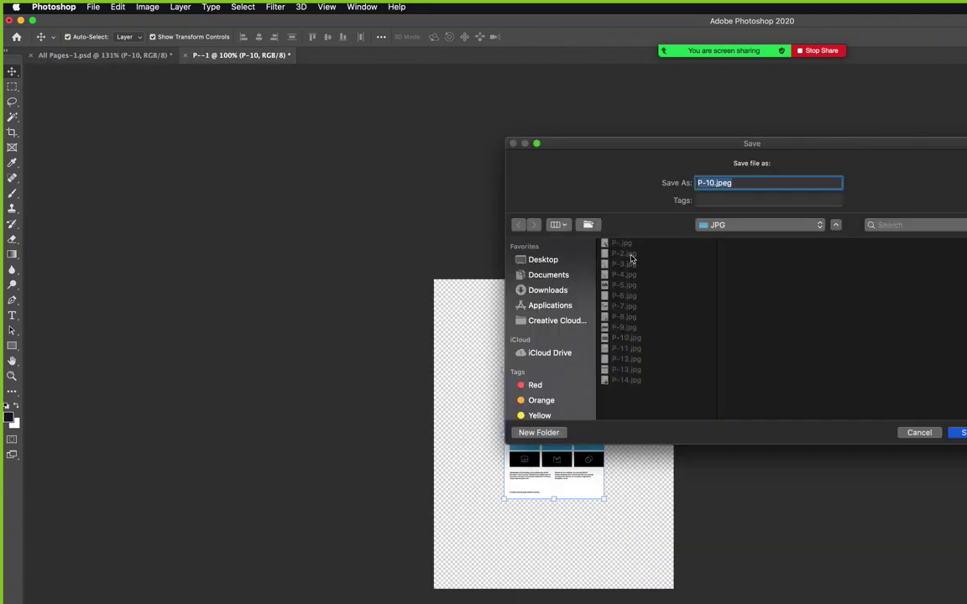
pyautogui.click(628, 360)
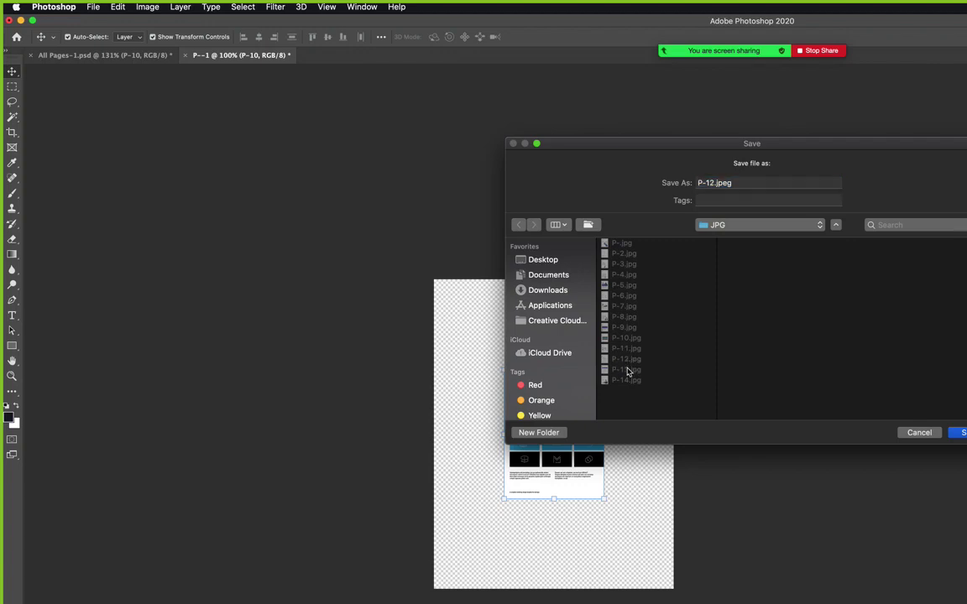
pyautogui.click(919, 432)
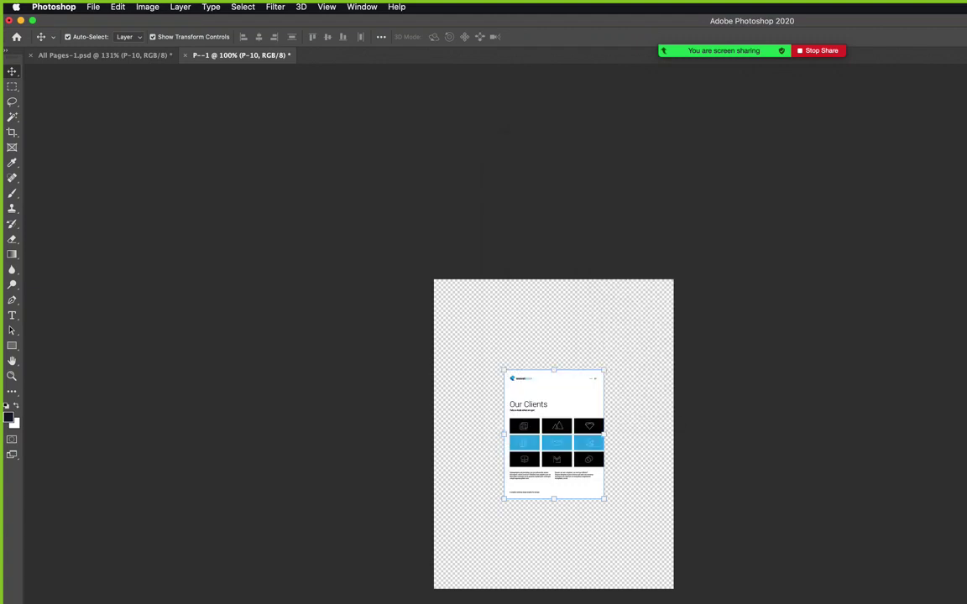
pyautogui.press('super+o')
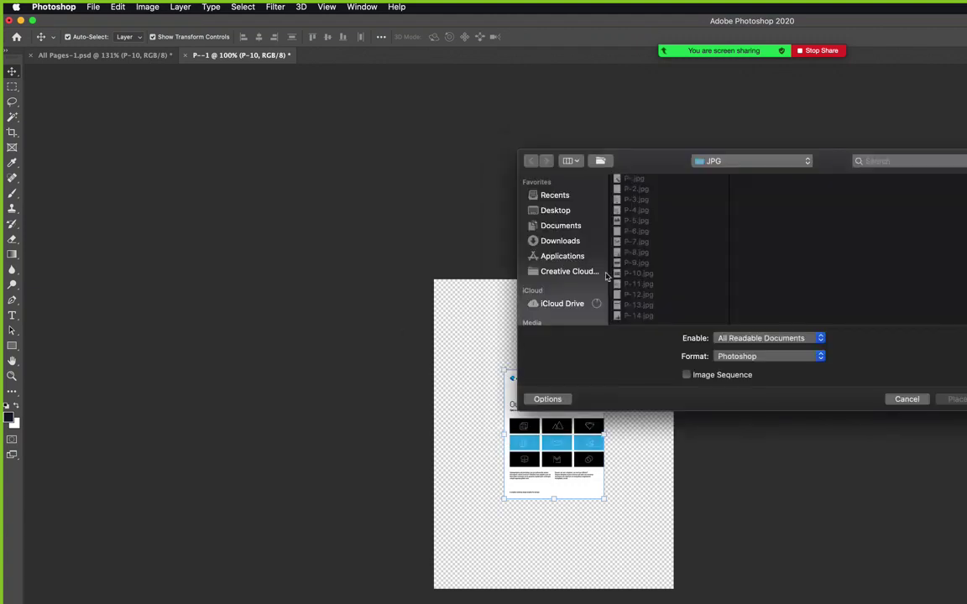
pyautogui.doubleClick(637, 284)
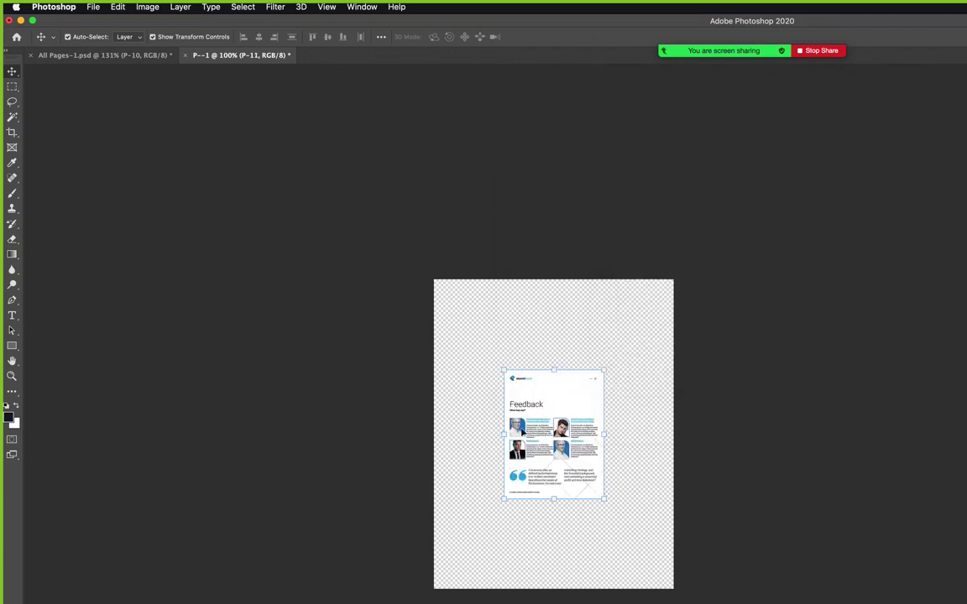
# In All Pages, move Feedback after Our Clients and drop Conclusion and Clean Proposal to the canvas bottom.
pyautogui.click(127, 54)
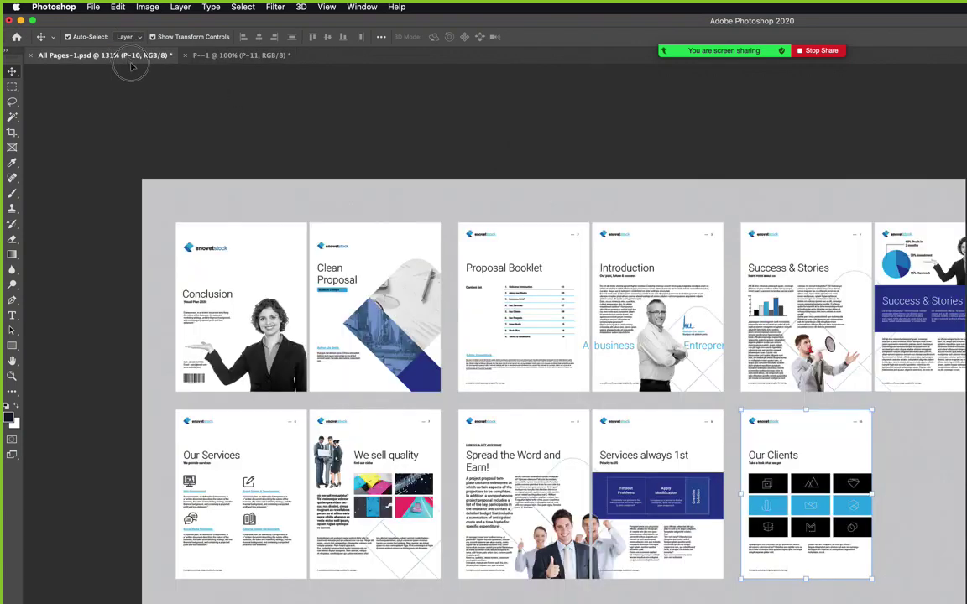
pyautogui.moveTo(877, 493)
pyautogui.mouseDown()
pyautogui.moveTo(891, 471)
pyautogui.moveTo(842, 399)
pyautogui.moveTo(846, 494)
pyautogui.moveTo(896, 485)
pyautogui.moveTo(888, 479)
pyautogui.mouseUp()
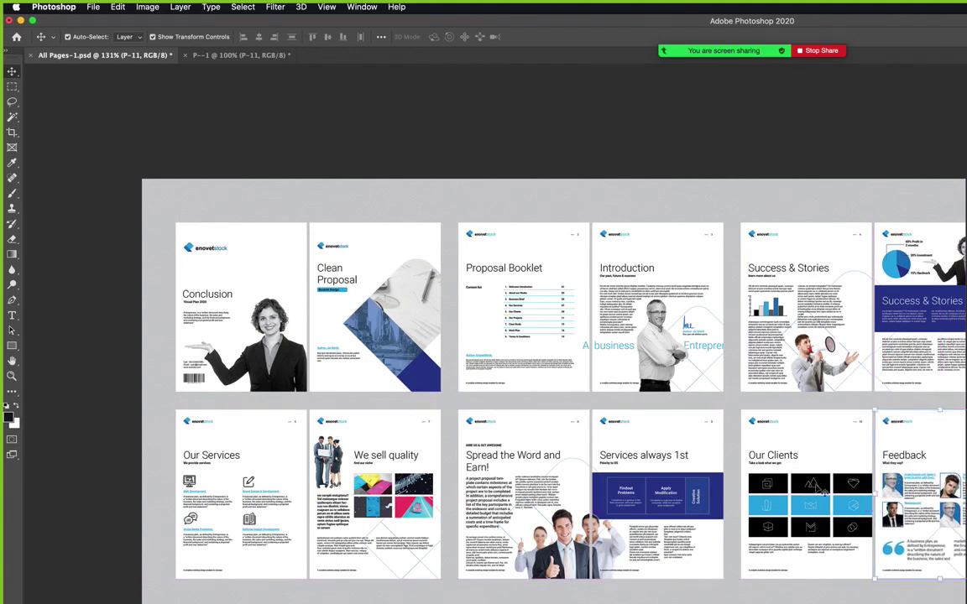
pyautogui.click(266, 339)
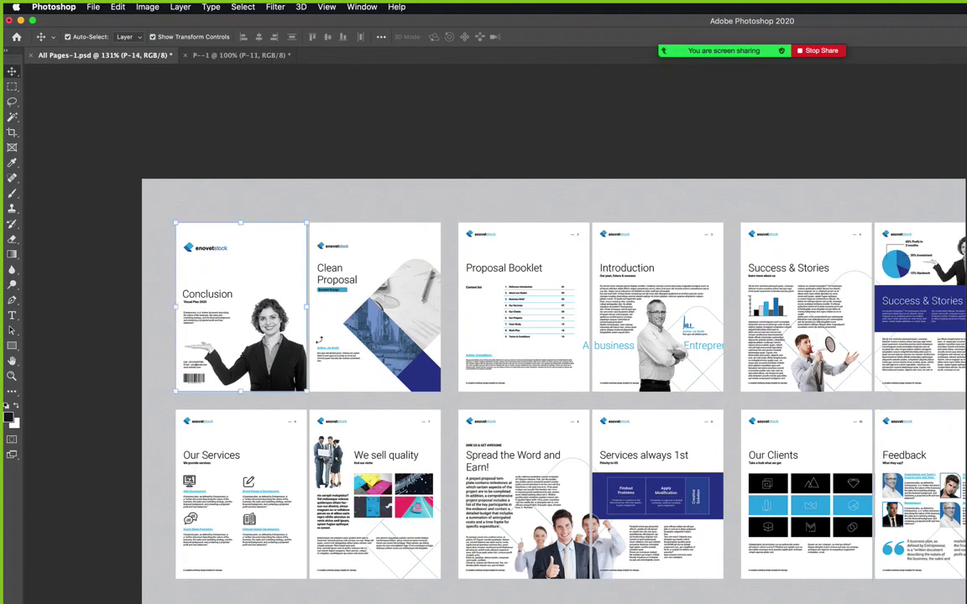
pyautogui.press('super+t')
pyautogui.press('Return')
pyautogui.keyDown('shift'); pyautogui.click(340, 349); pyautogui.keyUp('shift')
pyautogui.moveTo(336, 289); pyautogui.dragTo(337, 603)
# Shift the Proposal Booklet, Introduction and Success & Stories top-row pages to the left.
pyautogui.click(536, 335)
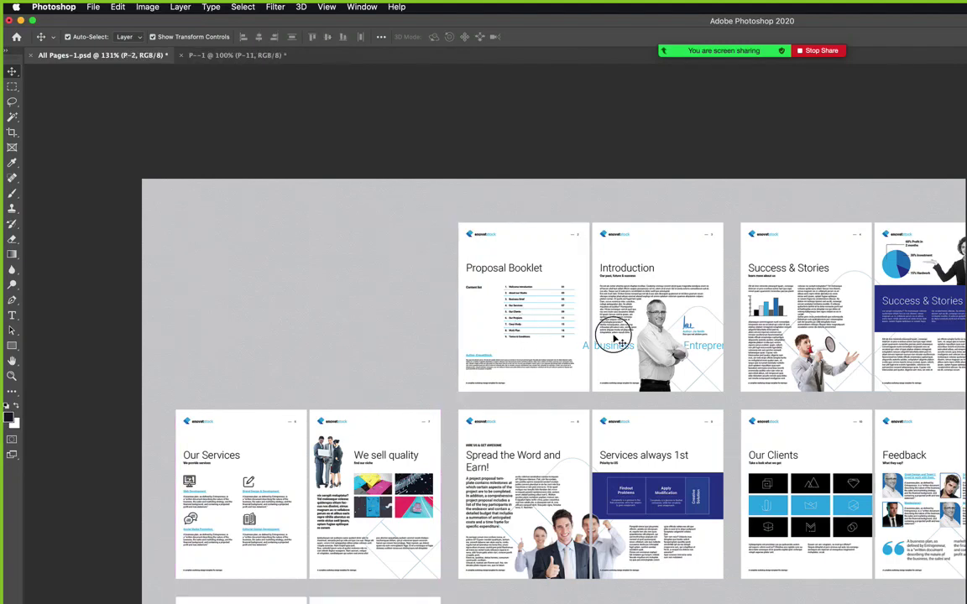
pyautogui.keyDown('shift'); pyautogui.click(611, 328); pyautogui.keyUp('shift')
pyautogui.keyDown('shift'); pyautogui.click(784, 326); pyautogui.keyUp('shift')
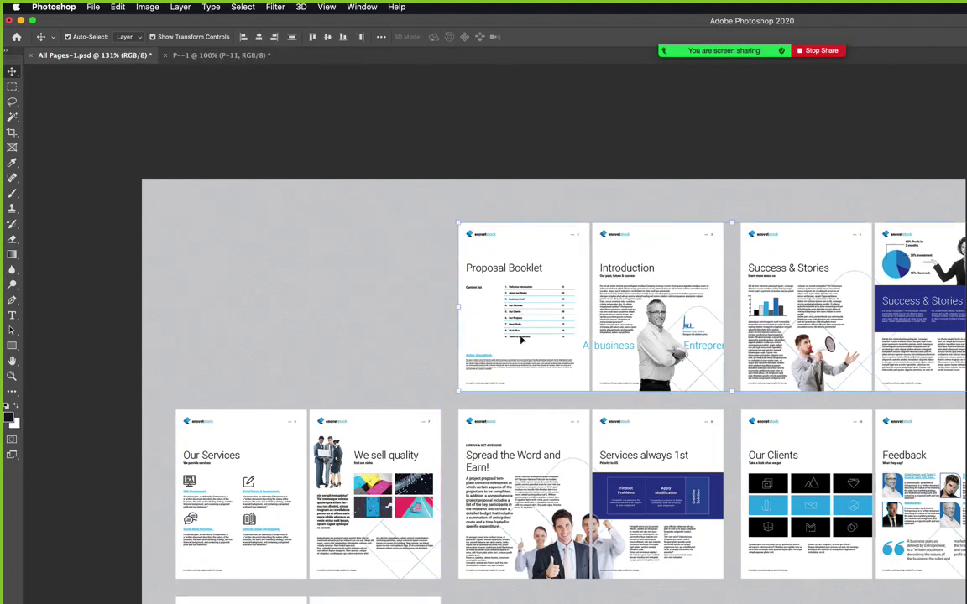
pyautogui.moveTo(512, 340); pyautogui.dragTo(230, 340)
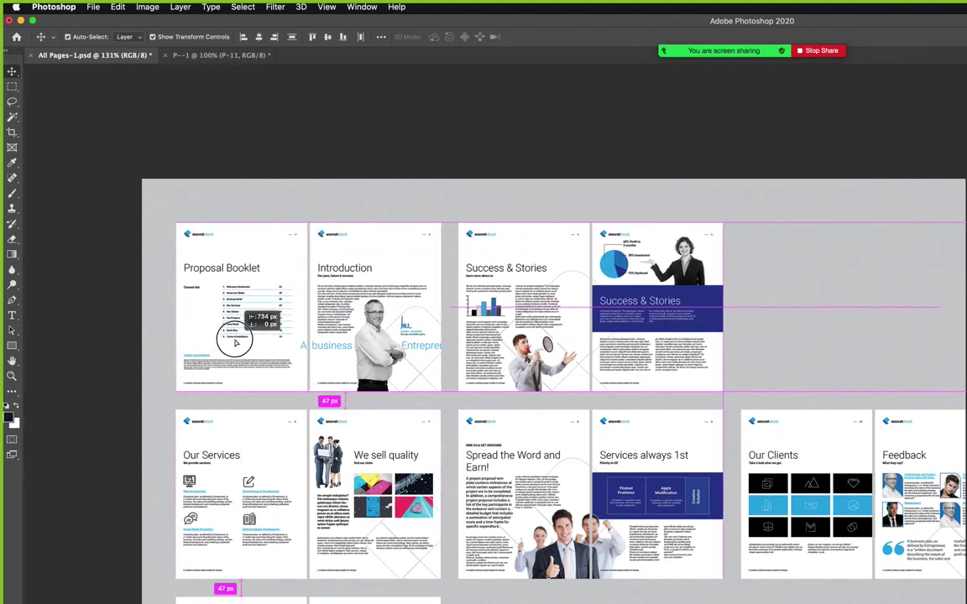
pyautogui.moveTo(216, 538); pyautogui.dragTo(817, 276)
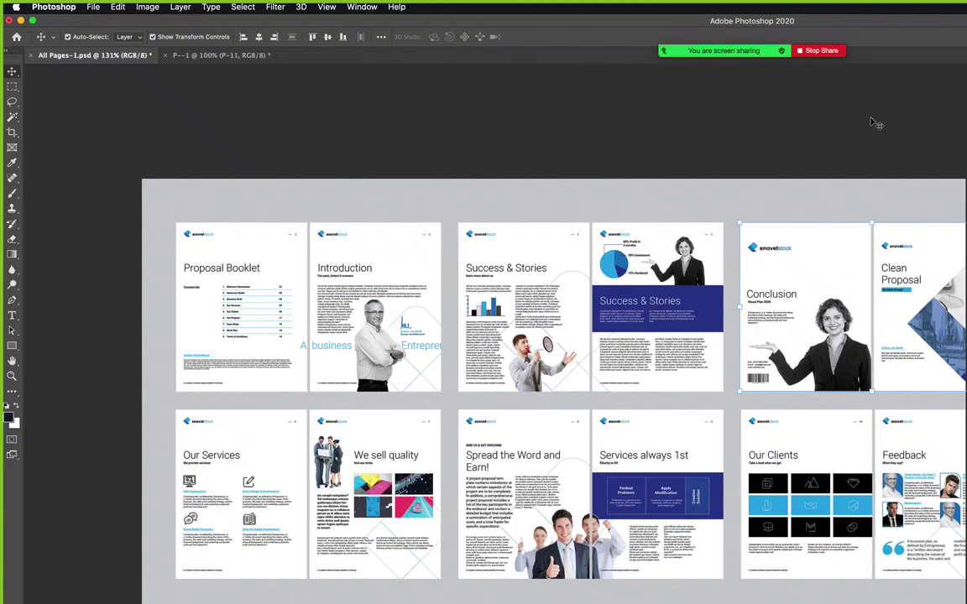
pyautogui.moveTo(827, 254); pyautogui.dragTo(818, 600)
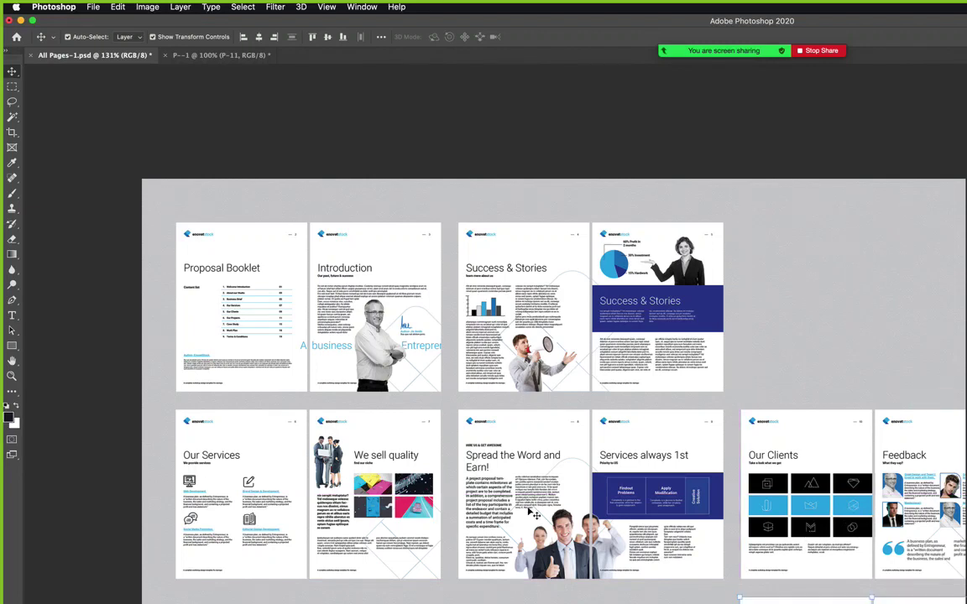
# Move Our Services and We sell quality to the top row's end and set Conclusion beside Feedback.
pyautogui.click(250, 480)
pyautogui.moveTo(235, 485); pyautogui.dragTo(804, 304)
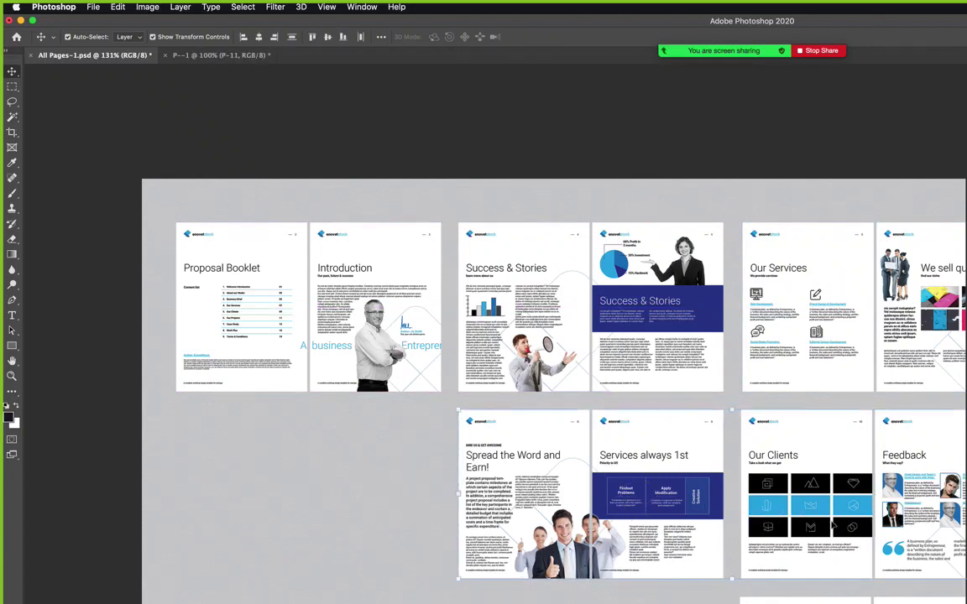
pyautogui.moveTo(827, 460); pyautogui.dragTo(513, 515)
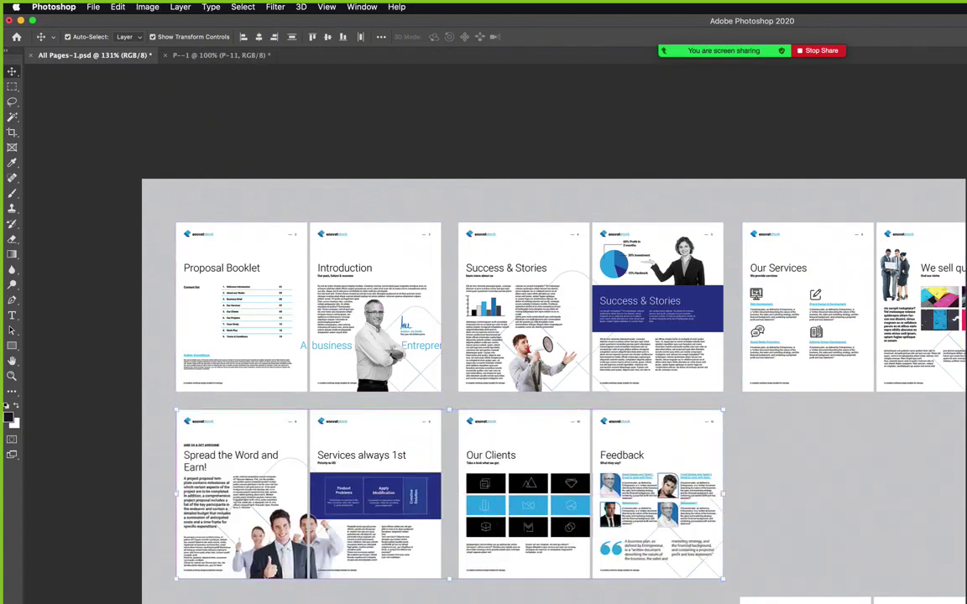
pyautogui.moveTo(748, 598); pyautogui.dragTo(749, 458)
pyautogui.click(743, 508)
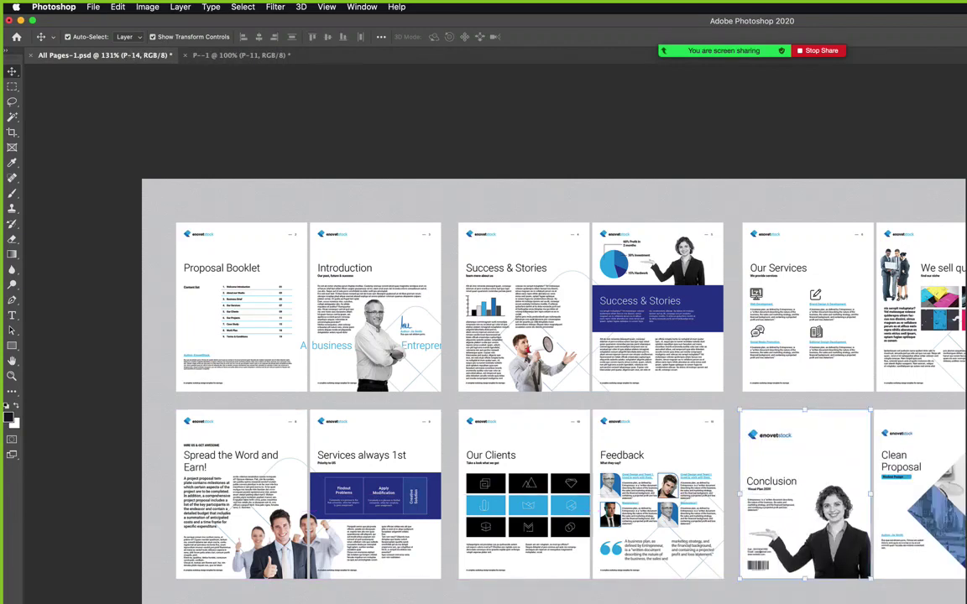
pyautogui.press('super+o')
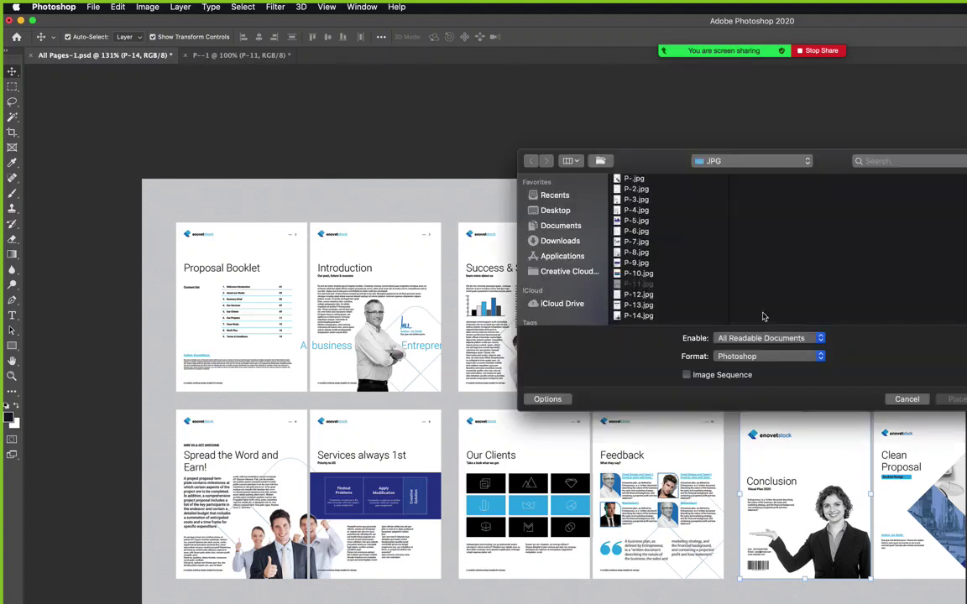
# Replace Conclusion with P-12.jpg (Goals & Objectives) and place P-13.jpg (Timeline and Schedule) last.
pyautogui.click(640, 295)
pyautogui.doubleClick(642, 300)
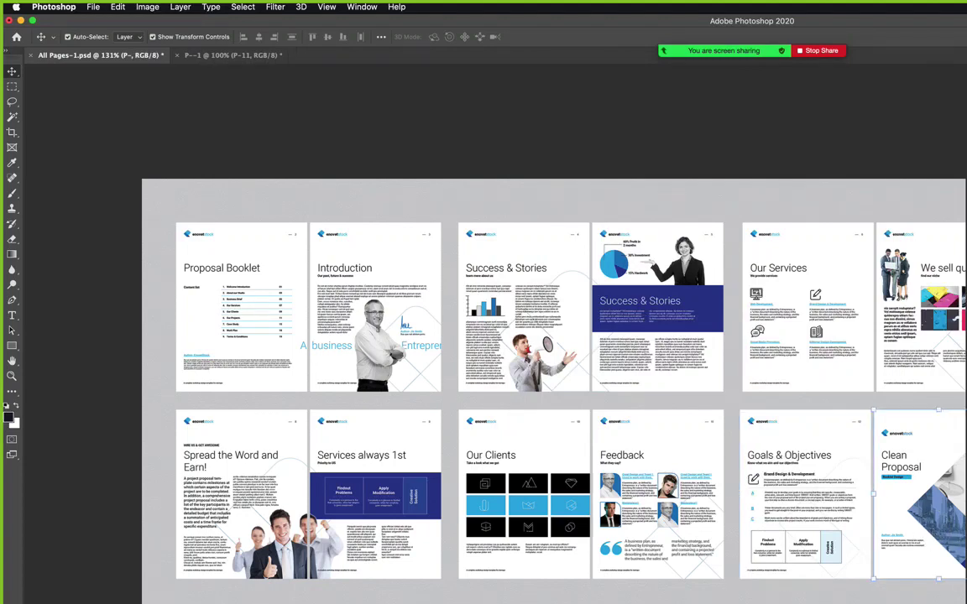
pyautogui.press('super+shift+p')
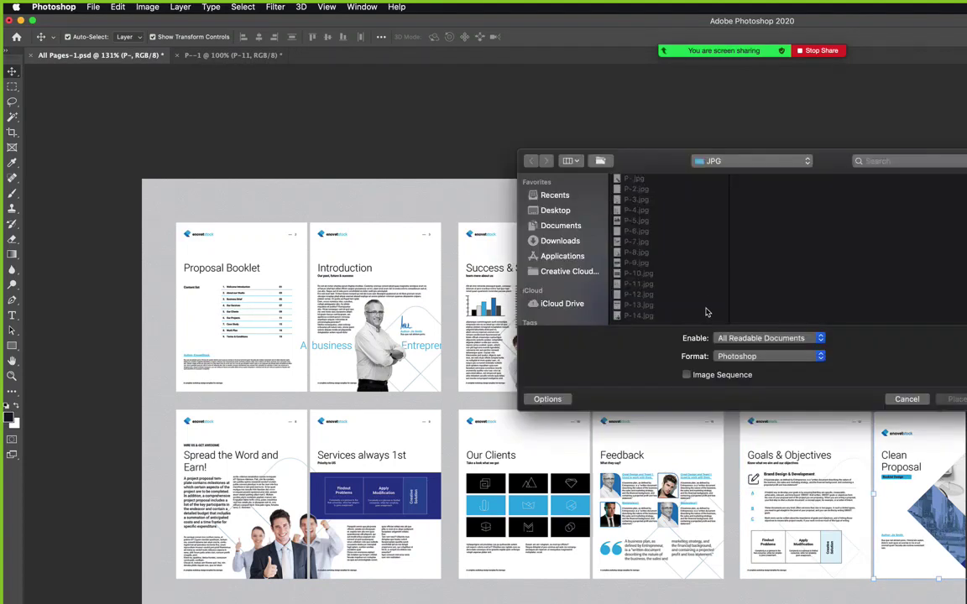
pyautogui.click(635, 306)
pyautogui.doubleClick(635, 306)
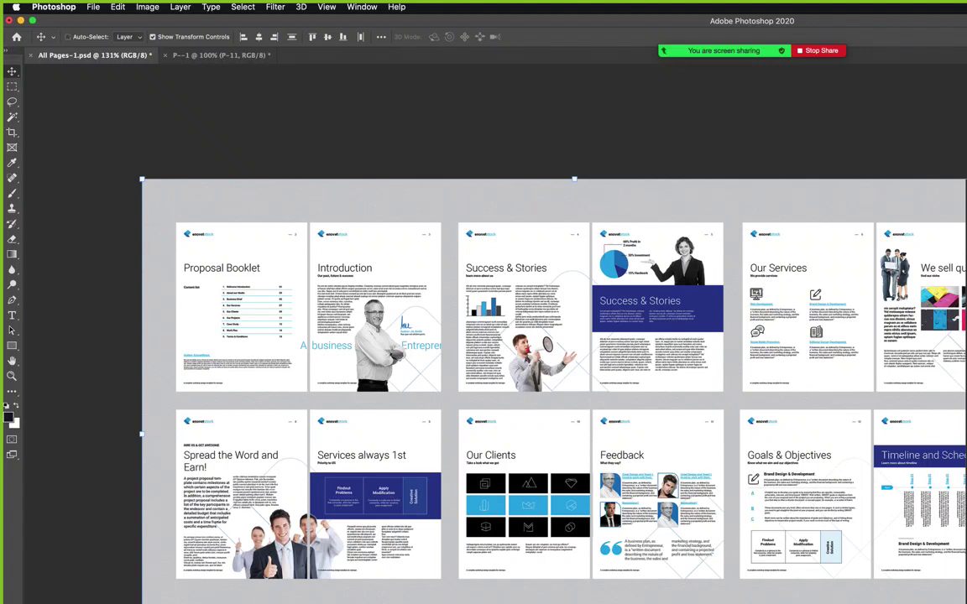
# Scale all page layers to 91.82%, nudge the layout into place and zoom to 139%.
pyautogui.click(936, 546)
pyautogui.hotkey('ctrl', 't')
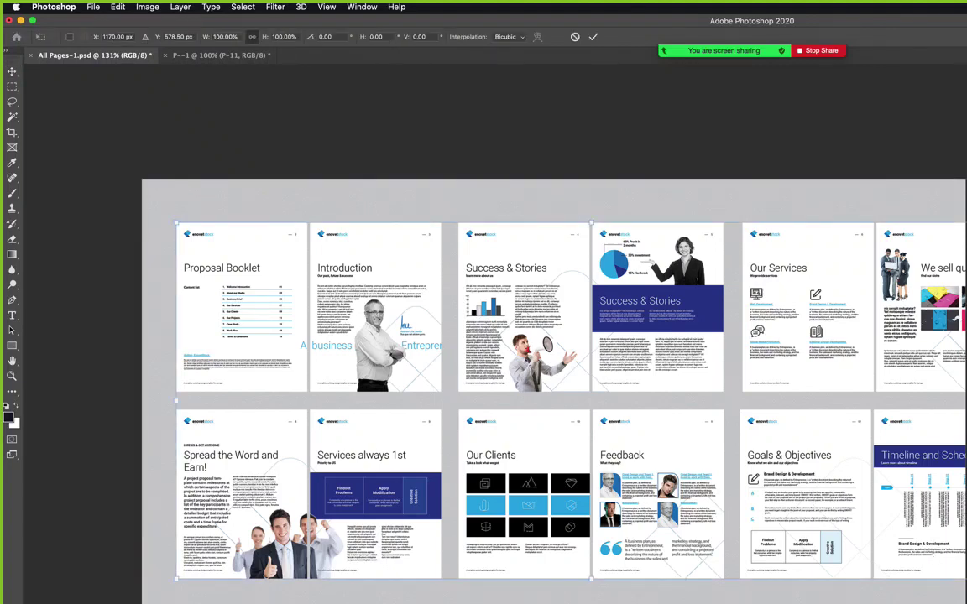
pyautogui.moveTo(965, 579); pyautogui.dragTo(942, 547)
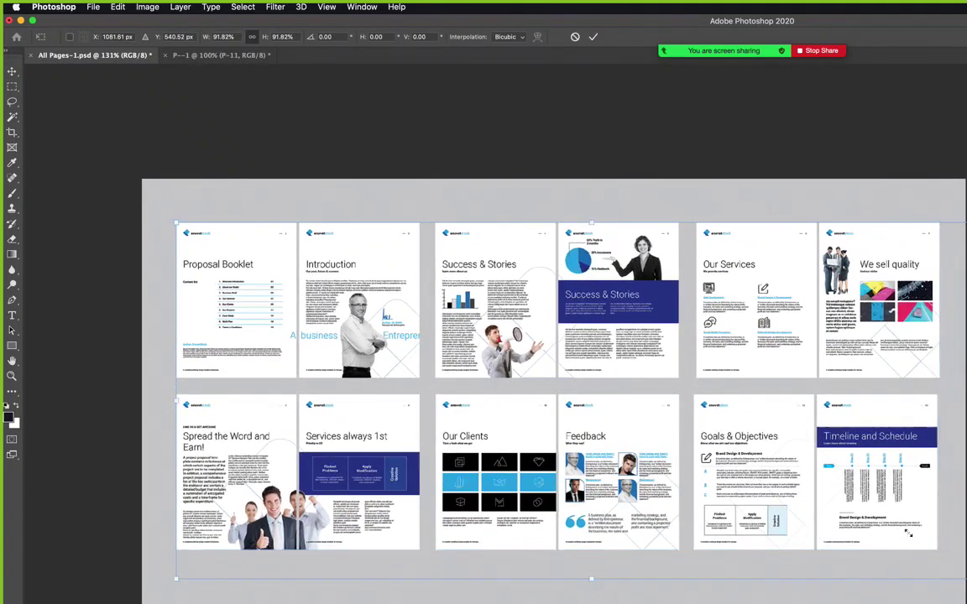
pyautogui.press('Return')
pyautogui.moveTo(857, 486); pyautogui.dragTo(835, 495)
pyautogui.press('z')
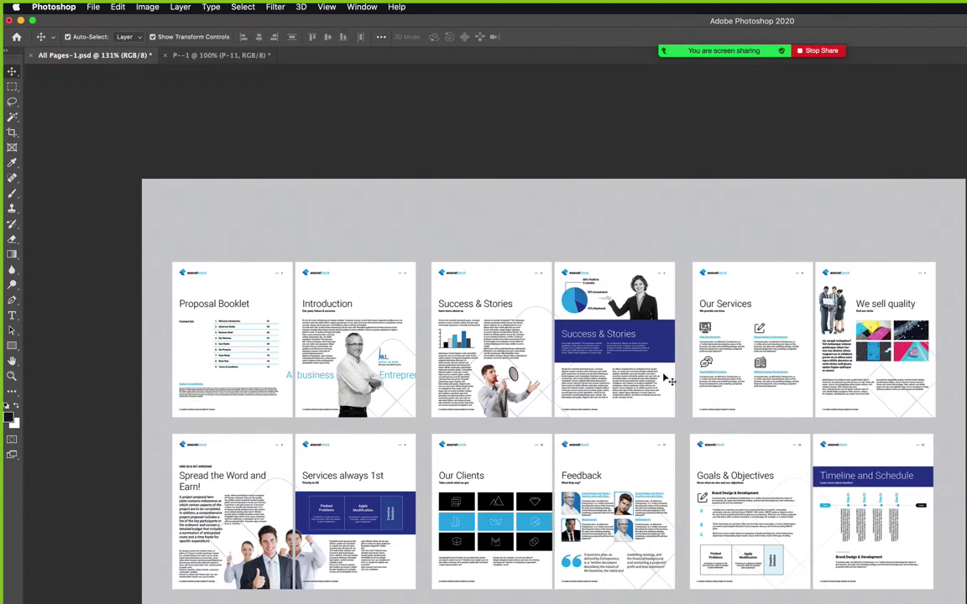
pyautogui.moveTo(663, 411)
pyautogui.mouseDown()
pyautogui.moveTo(649, 411)
pyautogui.moveTo(657, 415)
pyautogui.mouseUp()
pyautogui.press('v')
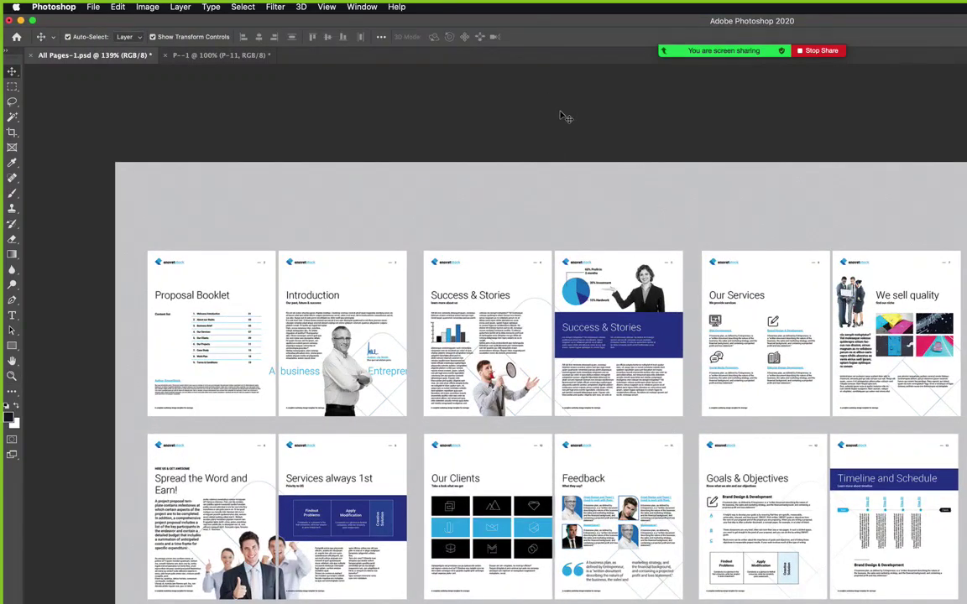
pyautogui.press('super+shift+s')
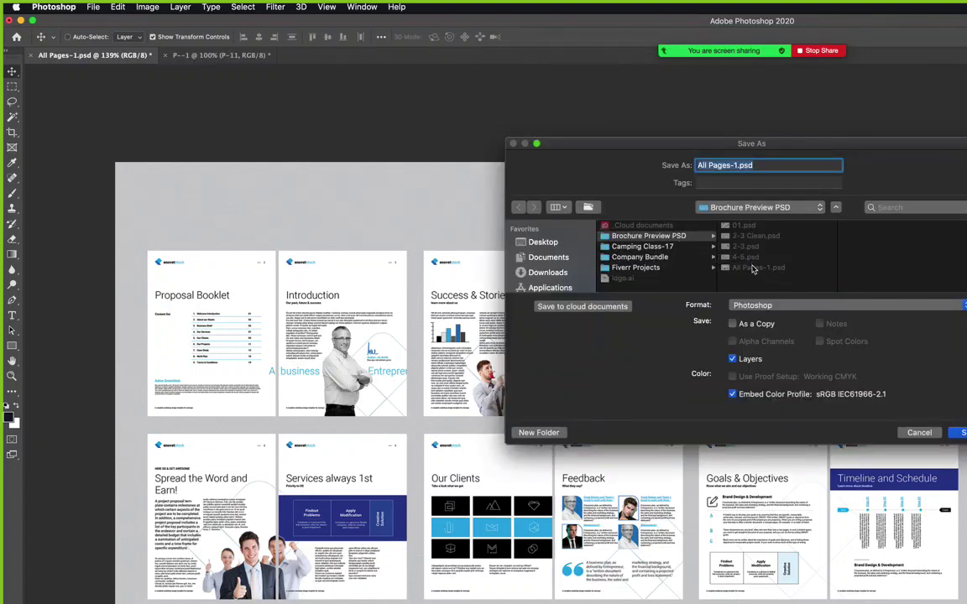
# Save the layout as All Pages-2.psd, accepting the compatibility prompt.
pyautogui.press('Right')
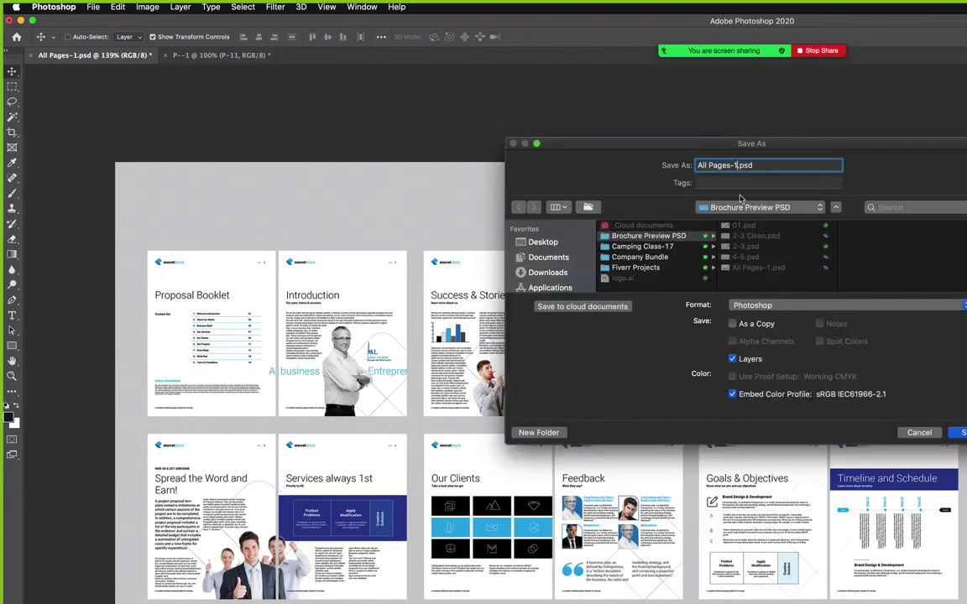
pyautogui.press('BackSpace')
pyautogui.write('2')
pyautogui.press('Return')
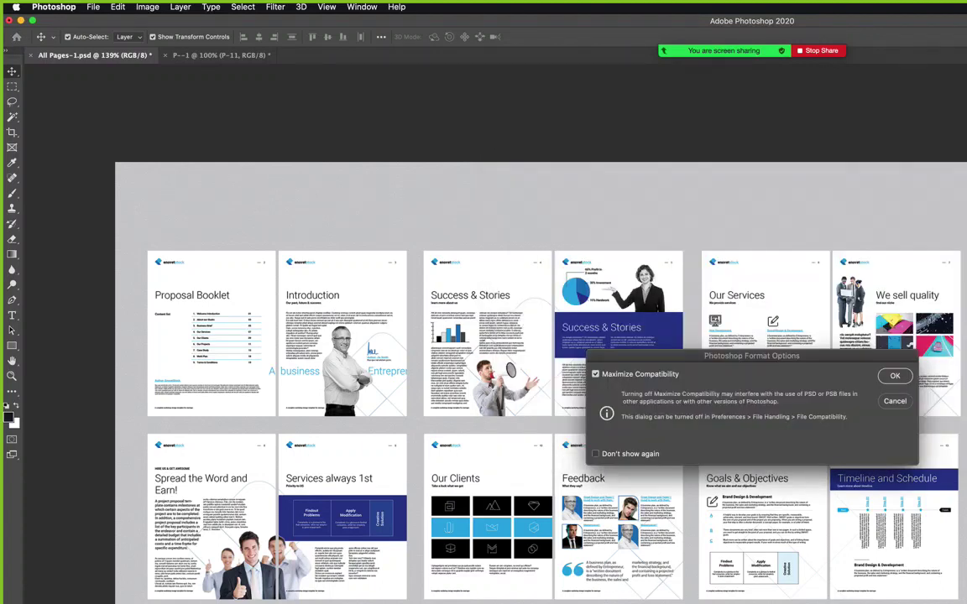
pyautogui.press('Return')
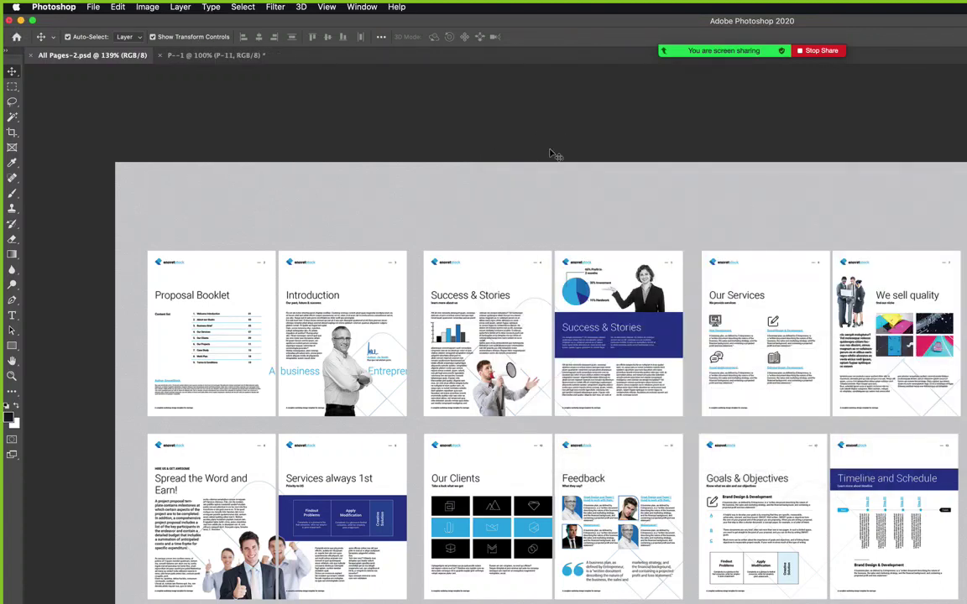
# Save a JPEG copy into Creative Cloud Files > Company Bundle > Proposal > Preview Image Set.
pyautogui.press('super+shift+s')
pyautogui.click(776, 307)
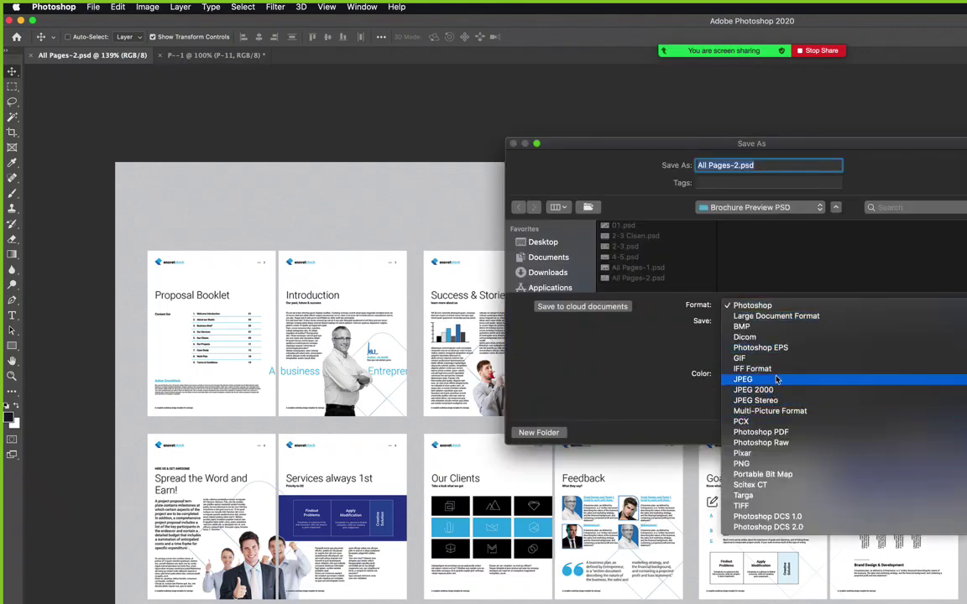
pyautogui.click(743, 378)
pyautogui.click(783, 208)
pyautogui.click(783, 220)
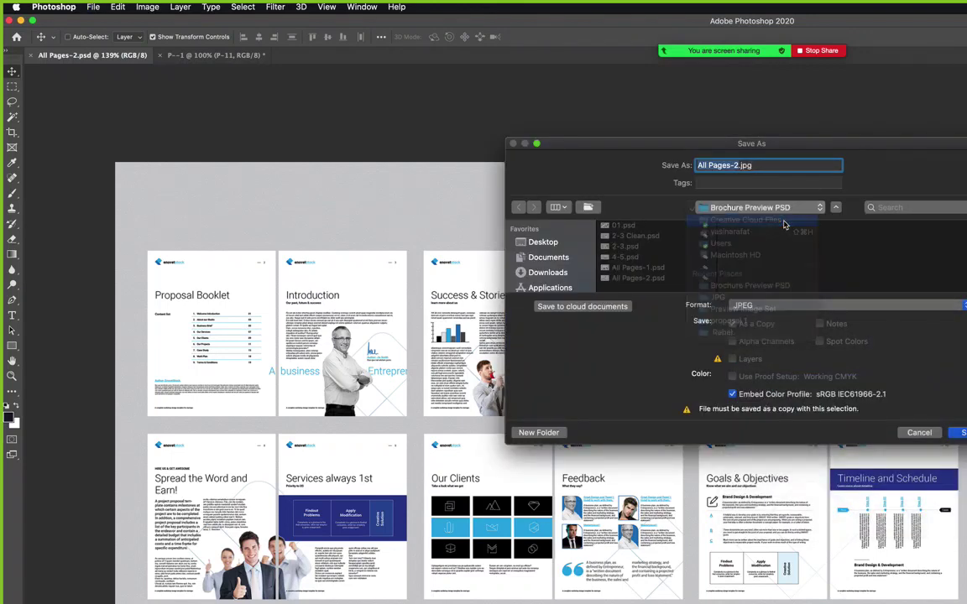
pyautogui.click(655, 257)
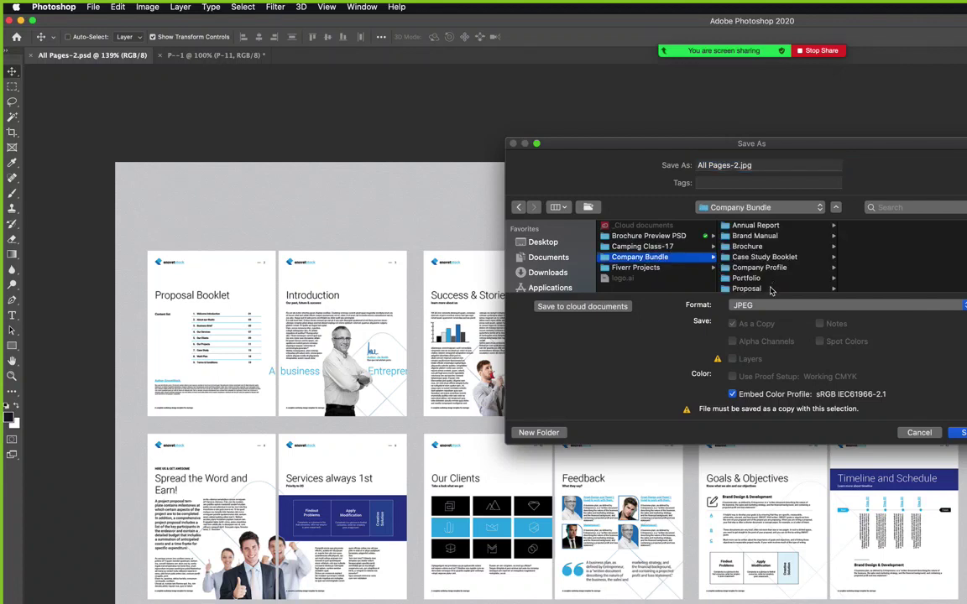
pyautogui.click(772, 288)
pyautogui.click(890, 236)
pyautogui.scroll(-3, 932, 260)
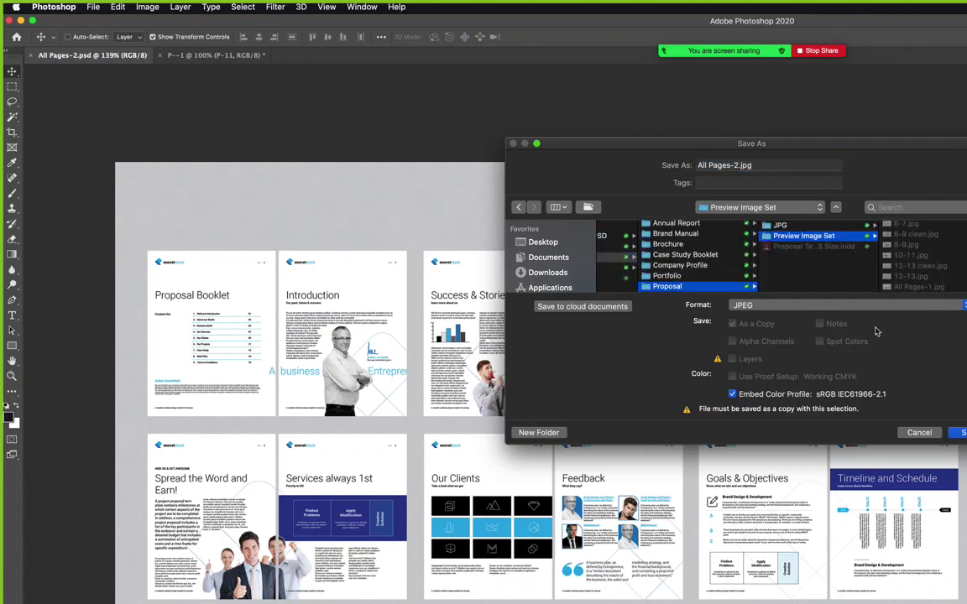
pyautogui.press('Return')
pyautogui.press('Return')
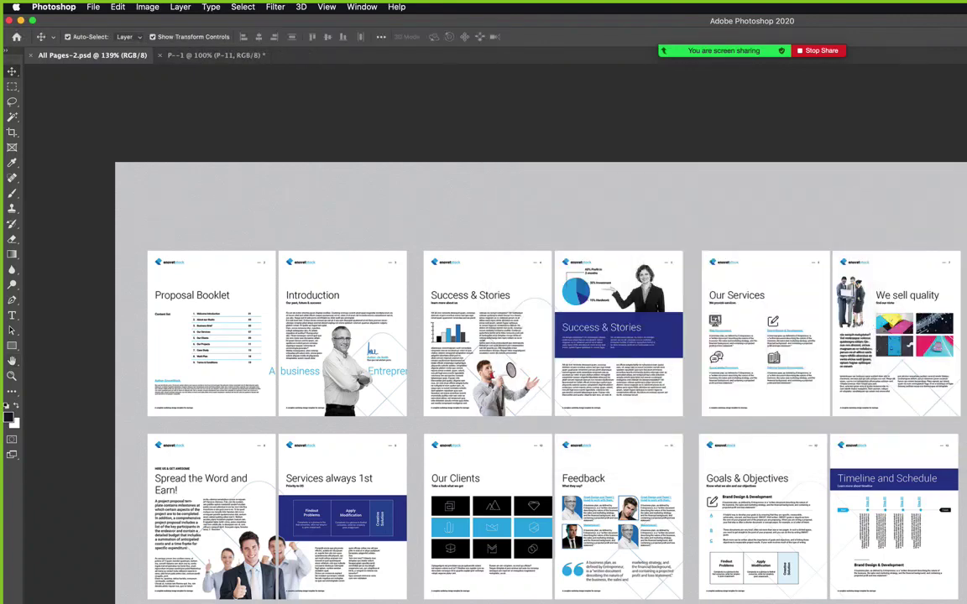
# Close the All Pages-2 and P--1 documents without saving changes, then switch to Finder.
pyautogui.press('super+w')
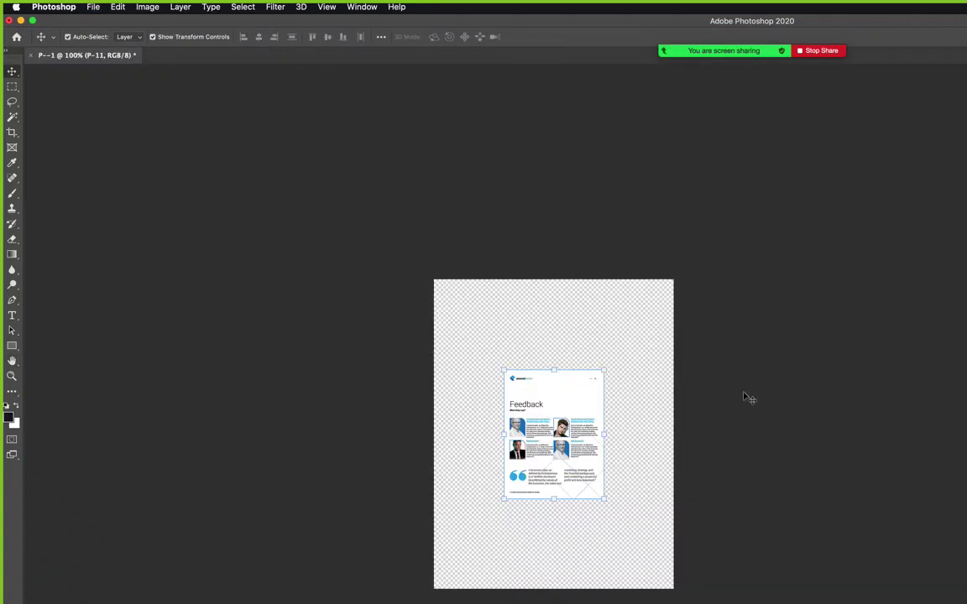
pyautogui.press('super+w')
pyautogui.click(712, 264)
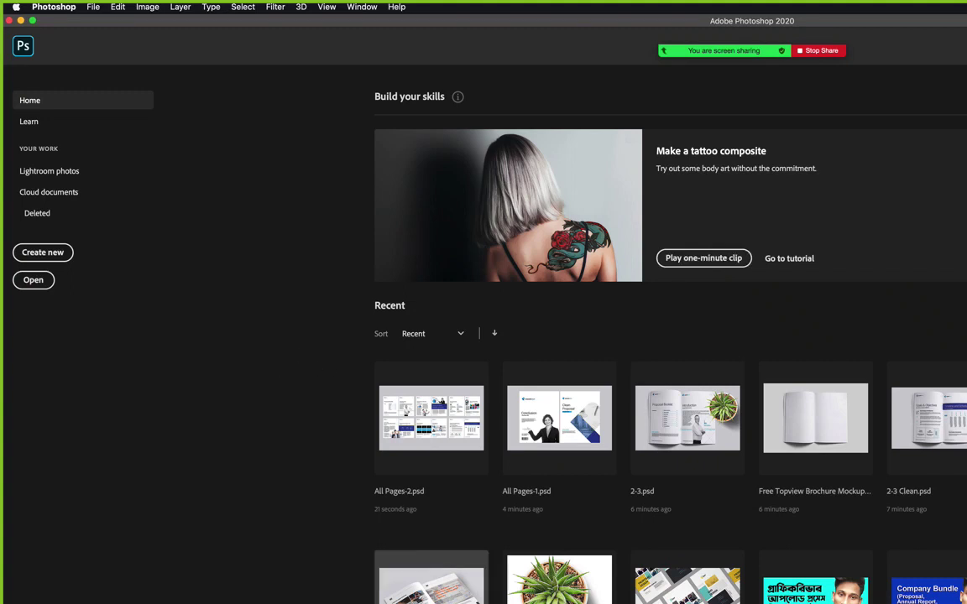
pyautogui.press('super+Tab')
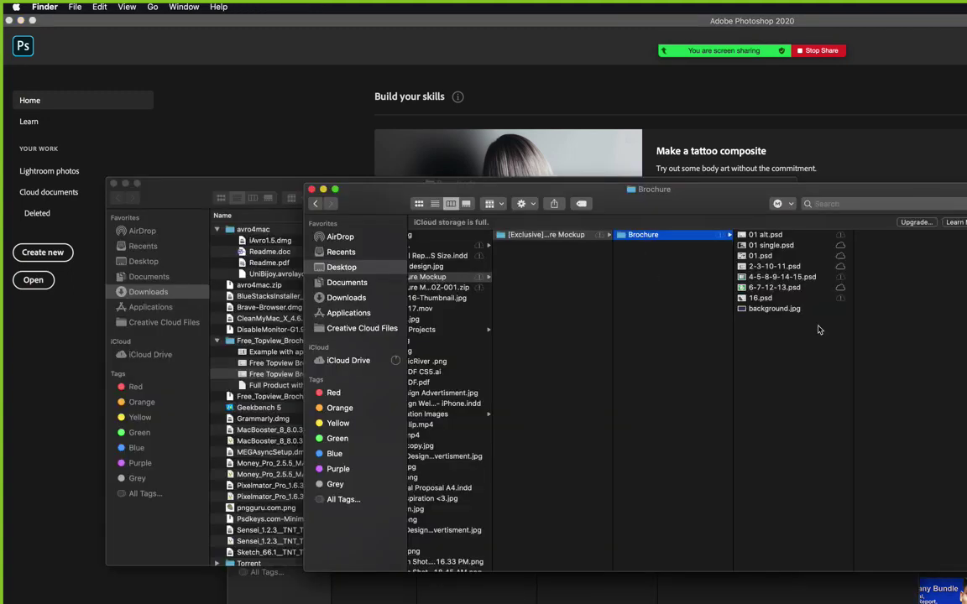
# Navigate Finder to Creative Cloud Files > Company Bundle > Proposal > JPG and select the page images.
pyautogui.click(497, 255)
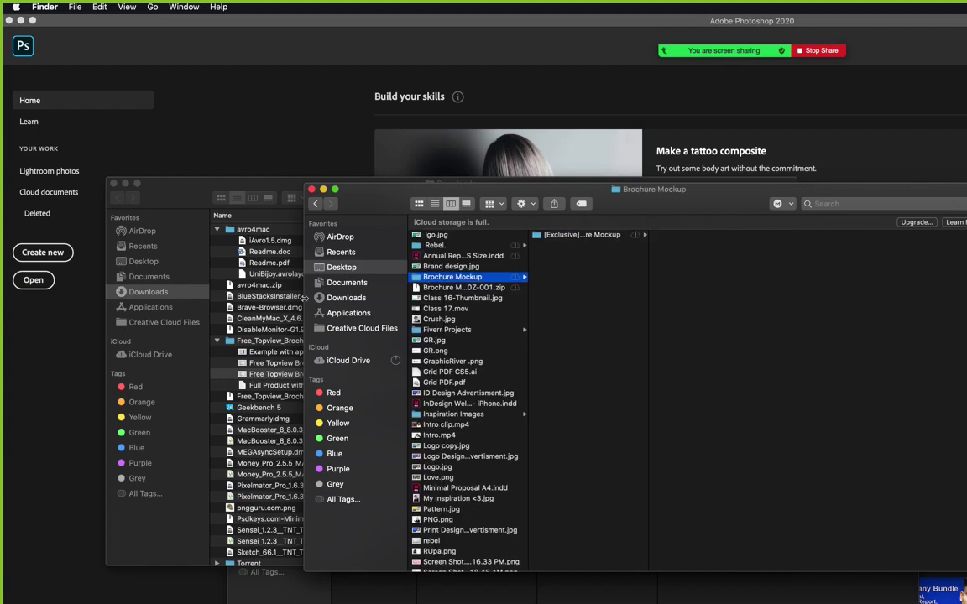
pyautogui.click(357, 328)
pyautogui.click(454, 262)
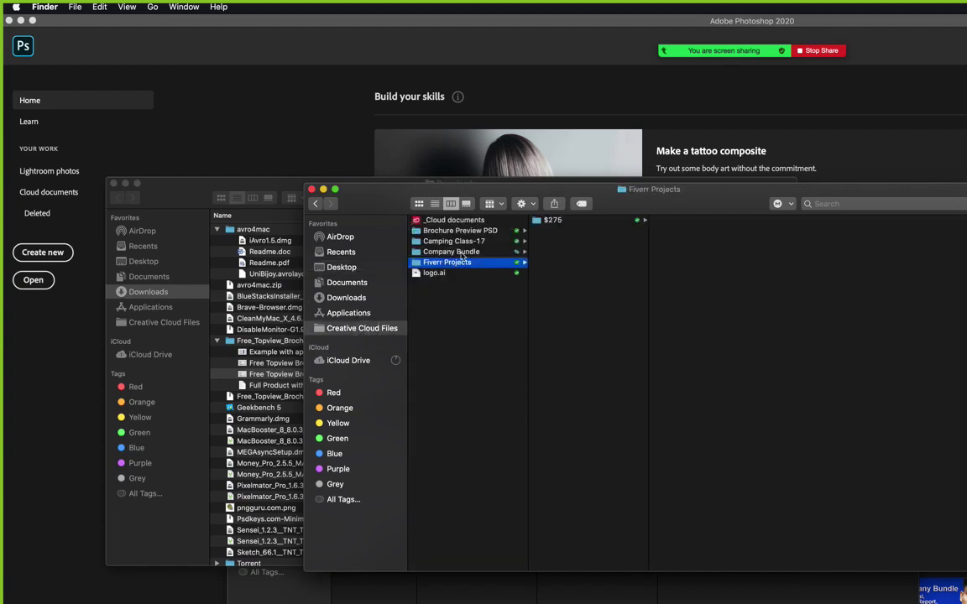
pyautogui.click(451, 252)
pyautogui.click(559, 282)
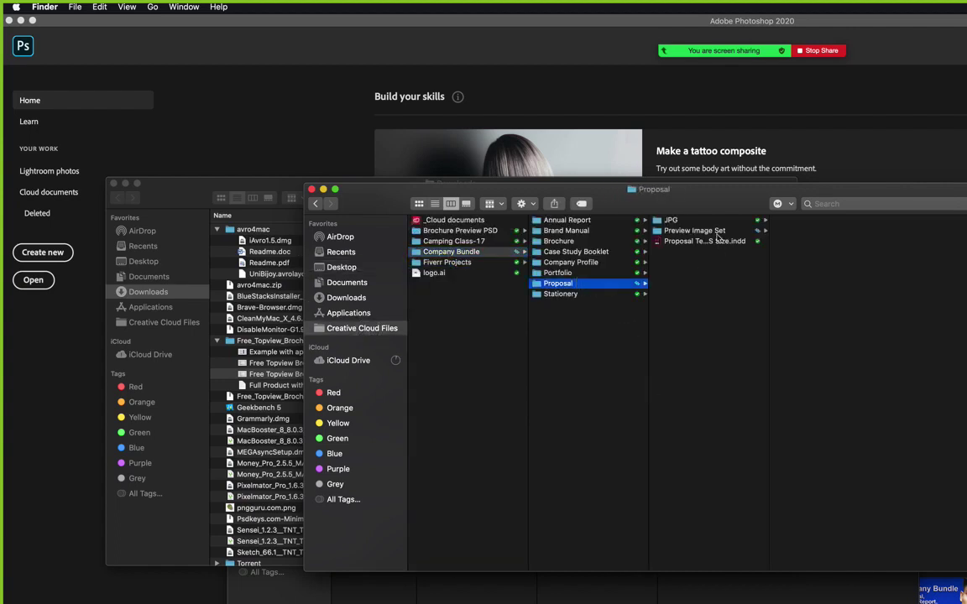
pyautogui.click(670, 220)
pyautogui.press('super+a')
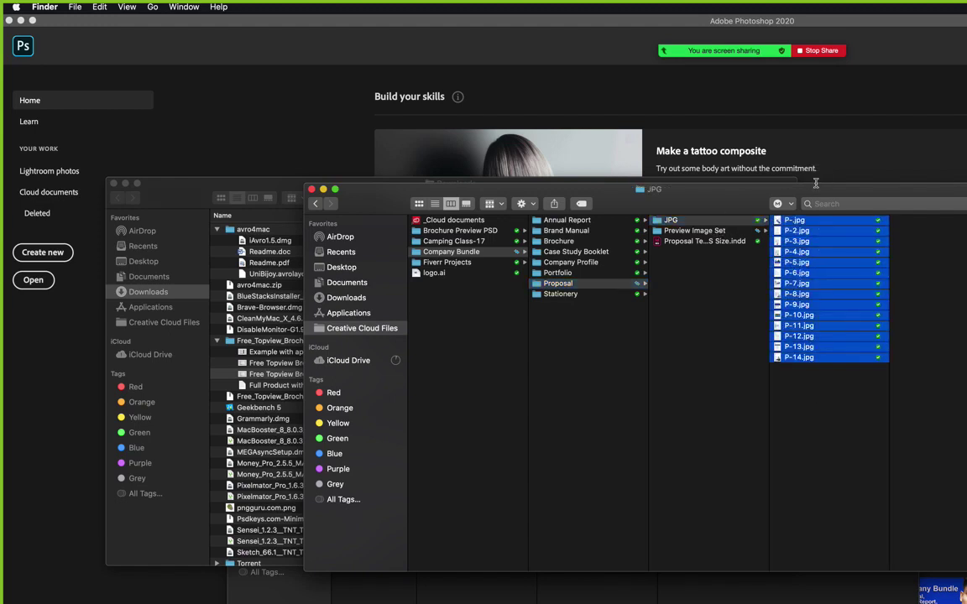
# Preview P-.jpg, then move into Preview Image Set and preview 01.jpg full-screen.
pyautogui.click(782, 221)
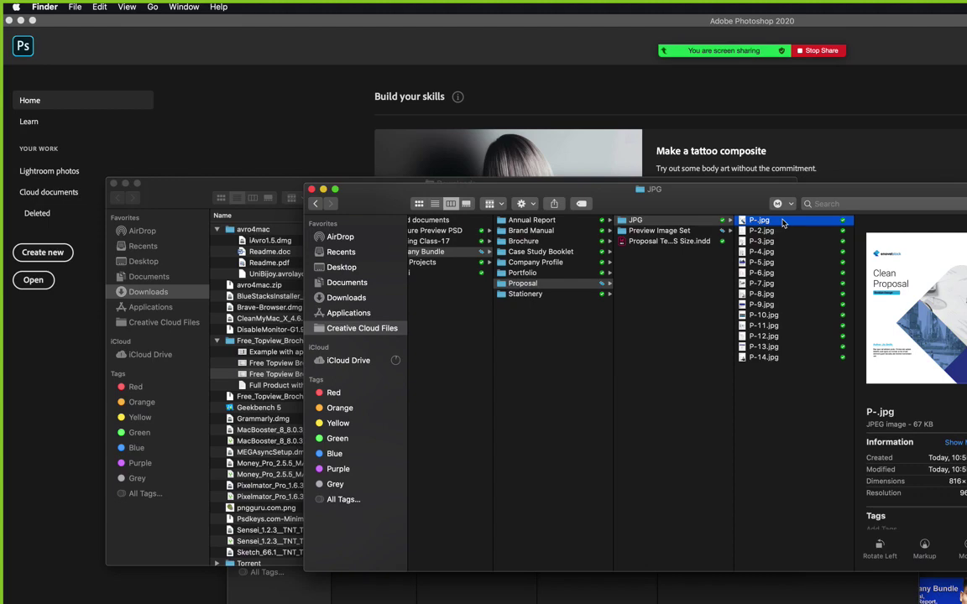
pyautogui.press('space')
pyautogui.press('space')
pyautogui.click(659, 230)
pyautogui.press('space')
pyautogui.press('space')
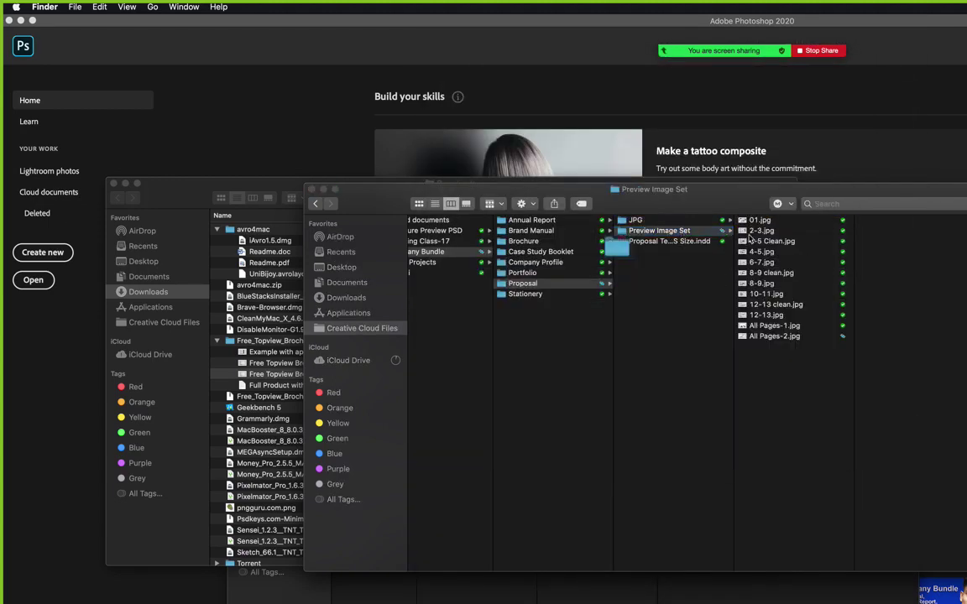
pyautogui.press('Right')
pyautogui.press('space')
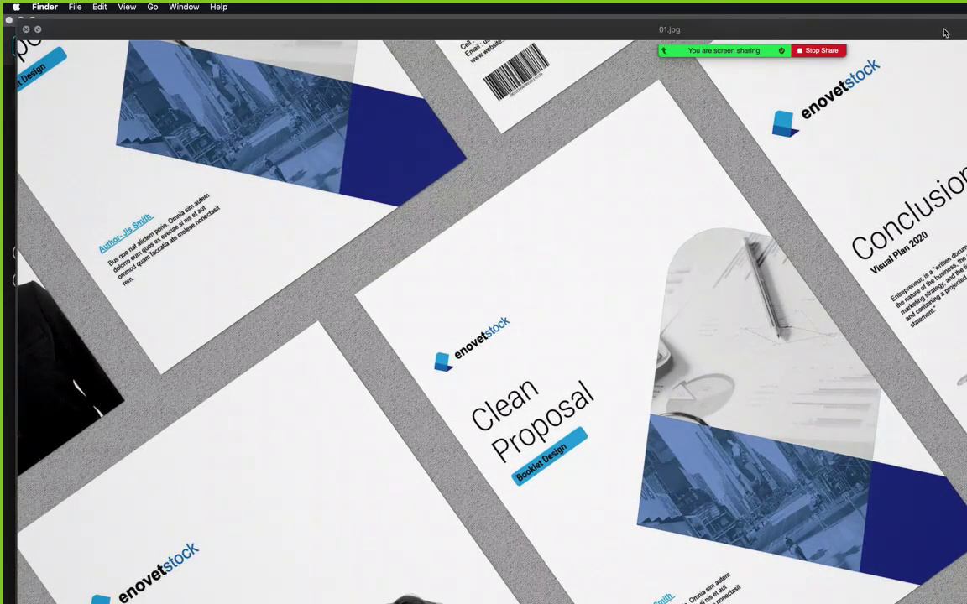
# Step through each booklet preview image, comparing the Conclusion spread with the All Pages grid.
pyautogui.click(852, 32)
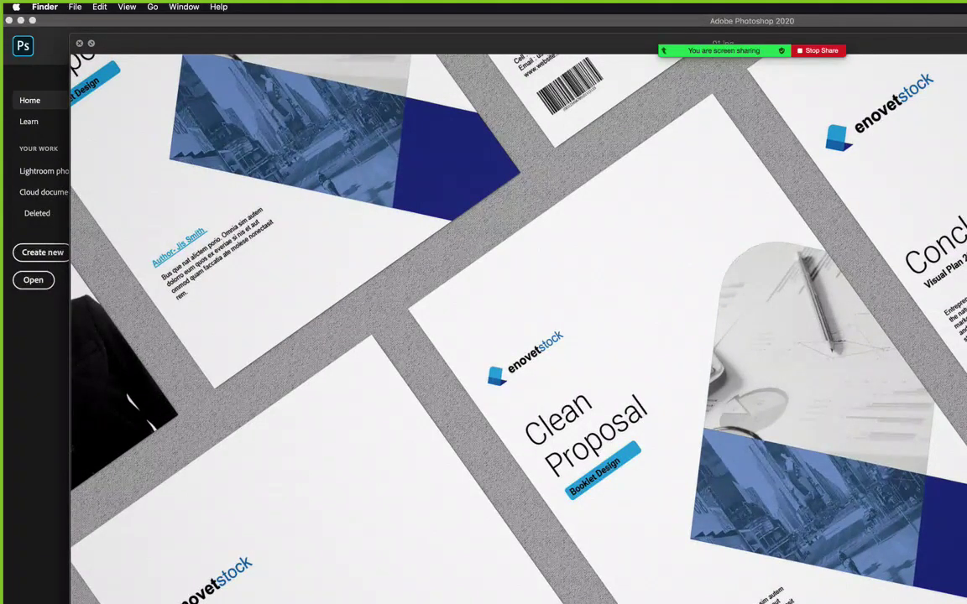
pyautogui.press('Down')
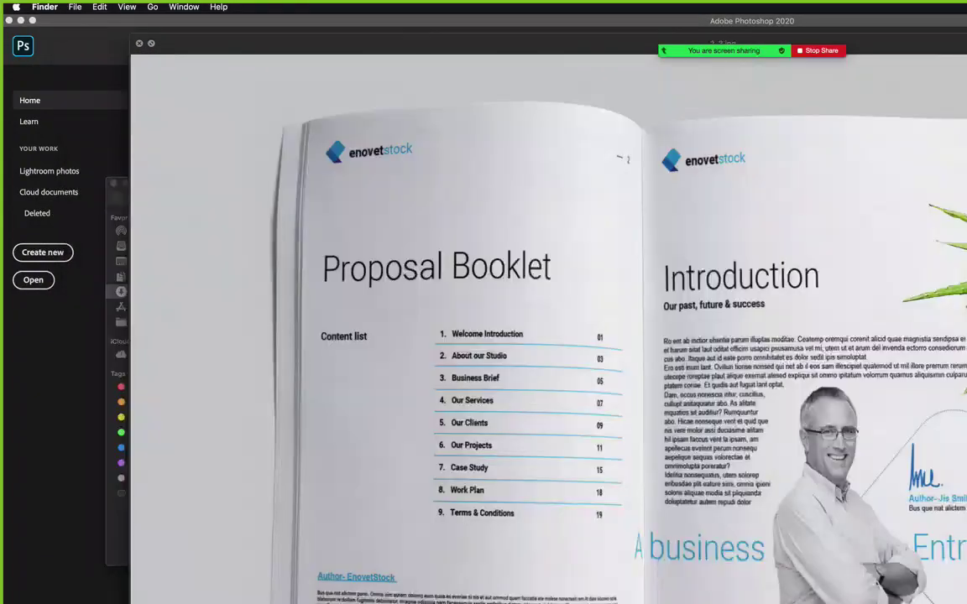
pyautogui.press('Down')
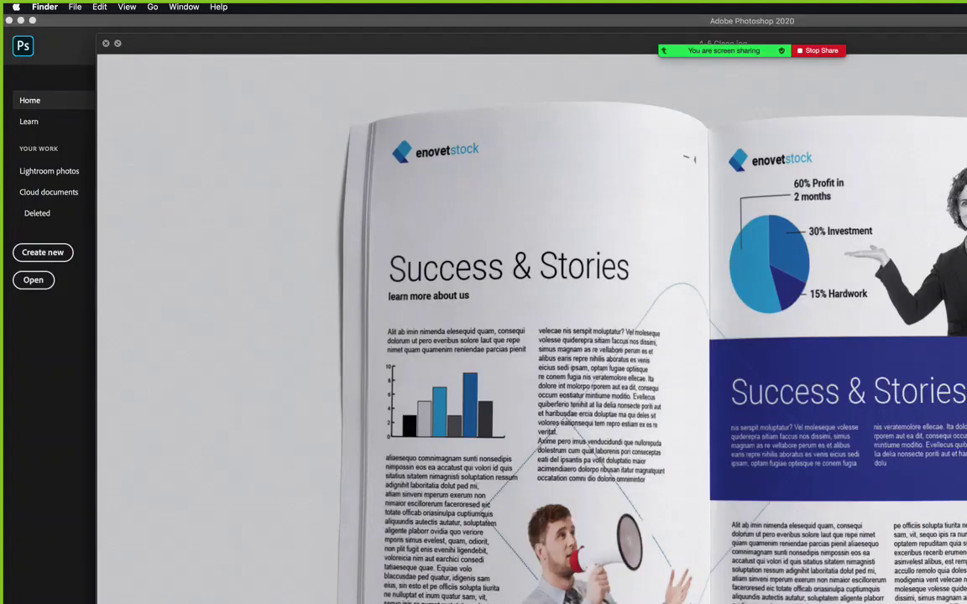
pyautogui.press('Down')
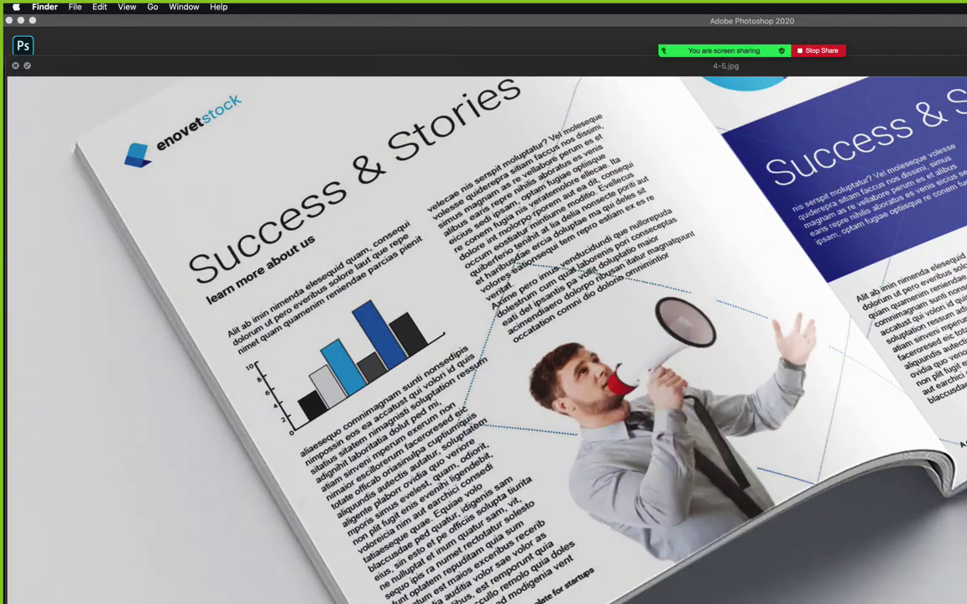
pyautogui.press('Down')
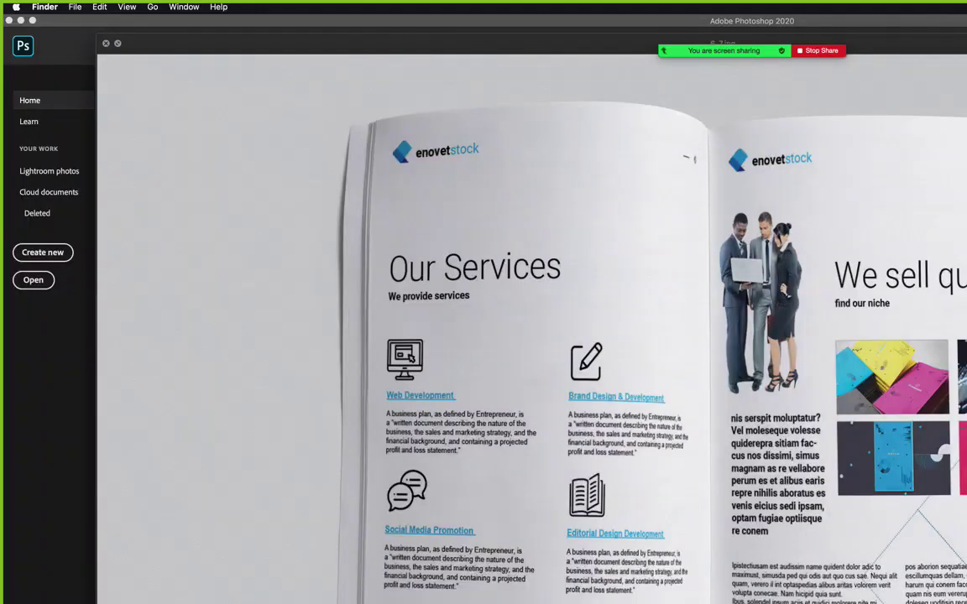
pyautogui.press('Down')
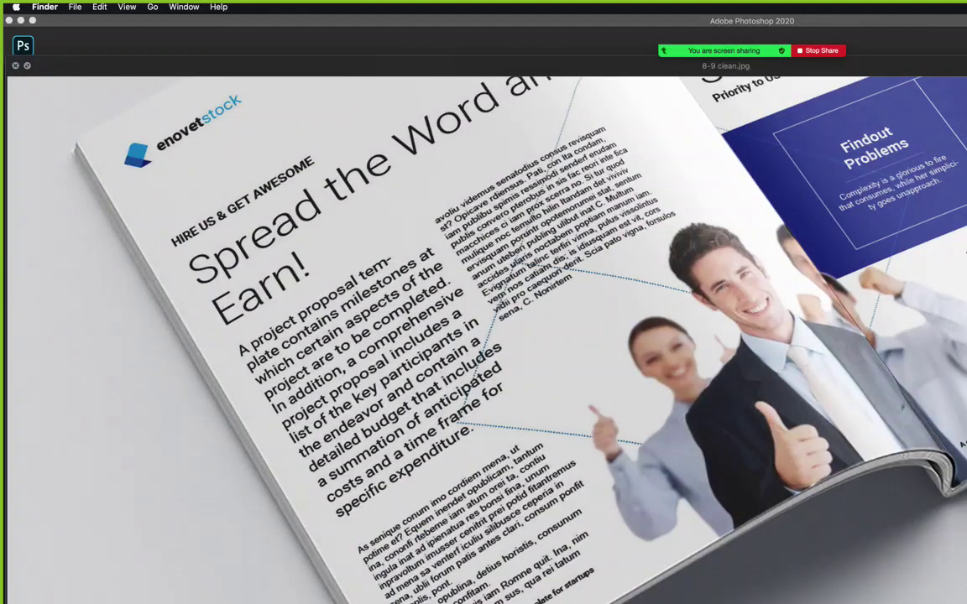
pyautogui.press('Down')
pyautogui.press('Down')
pyautogui.press('Down')
pyautogui.press('Down')
pyautogui.press('Down')
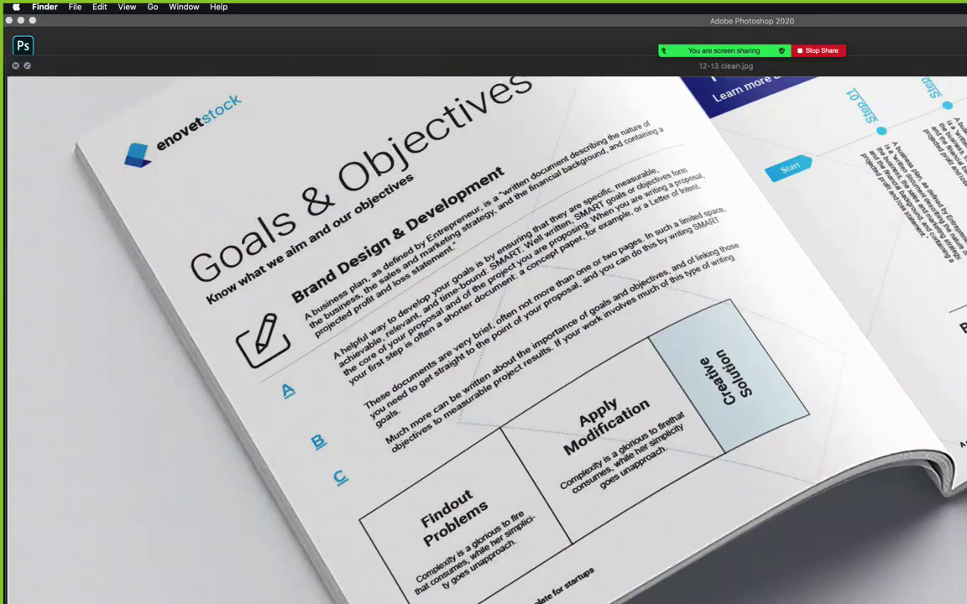
pyautogui.press('Down')
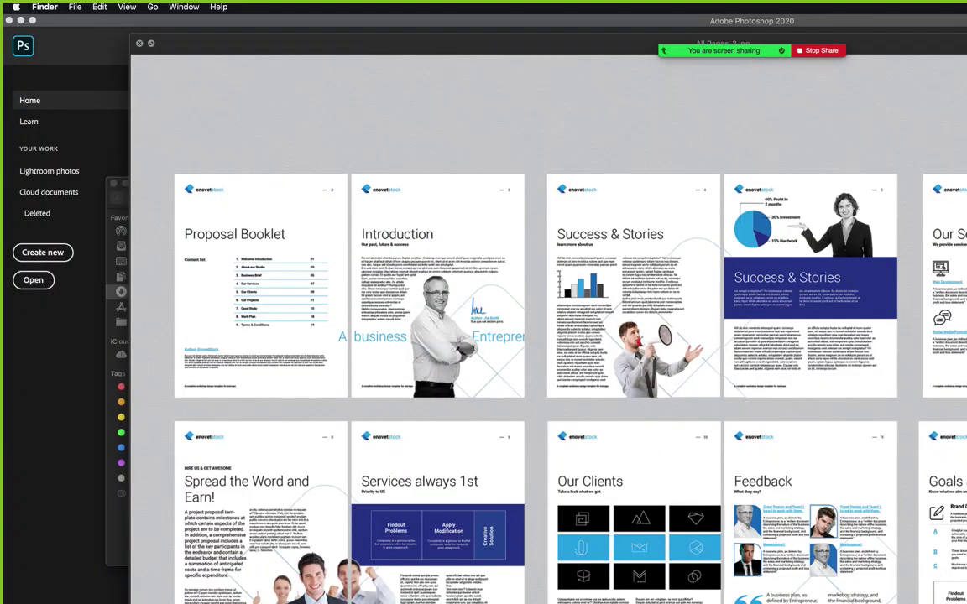
pyautogui.press('Up')
pyautogui.press('Down')
pyautogui.press('Up')
pyautogui.press('Down')
pyautogui.press('Down')
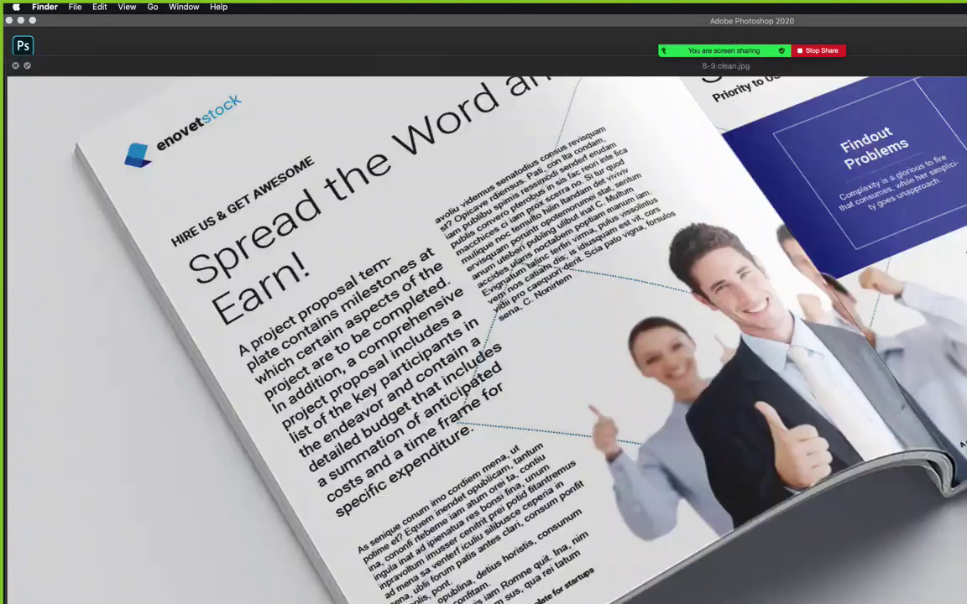
pyautogui.press('Down')
# Close the image preview and bring Photoshop's Home screen to the front.
pyautogui.press('space')
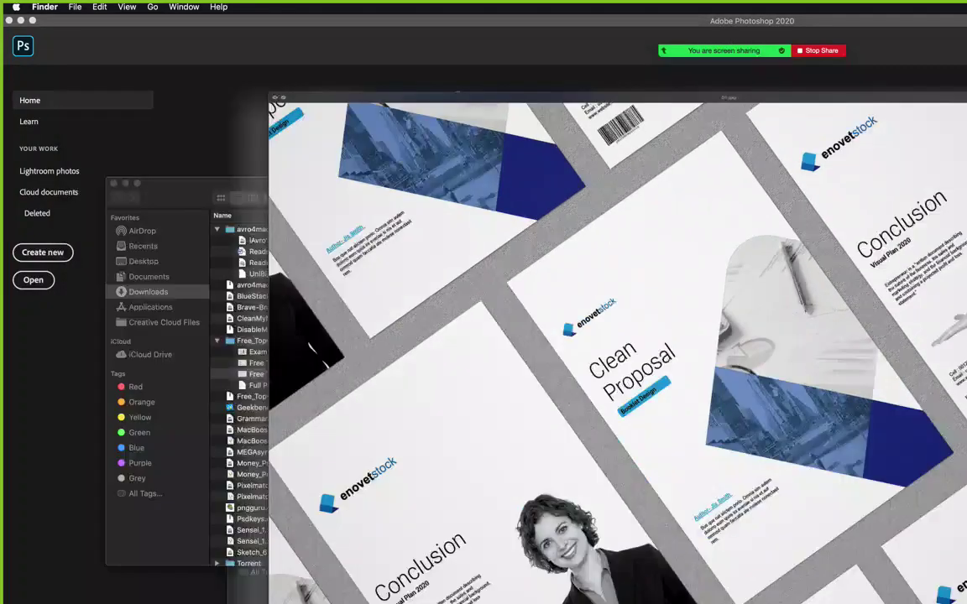
pyautogui.press('Left')
pyautogui.press('Left')
pyautogui.click(295, 171)
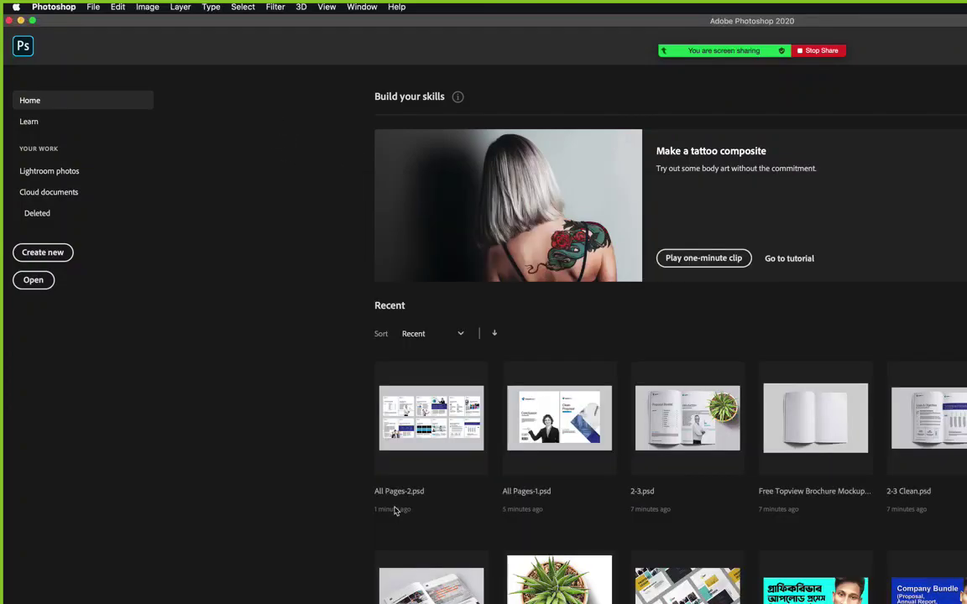
# Back in Behance, close the Project Proposal gallery viewer and start a new project.
pyautogui.press('super+Tab')
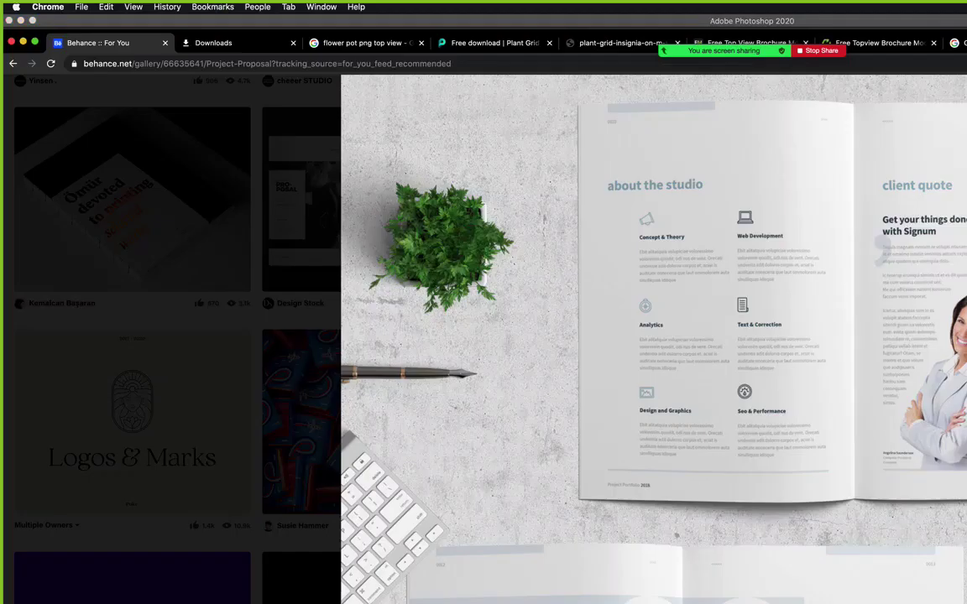
pyautogui.click(496, 283)
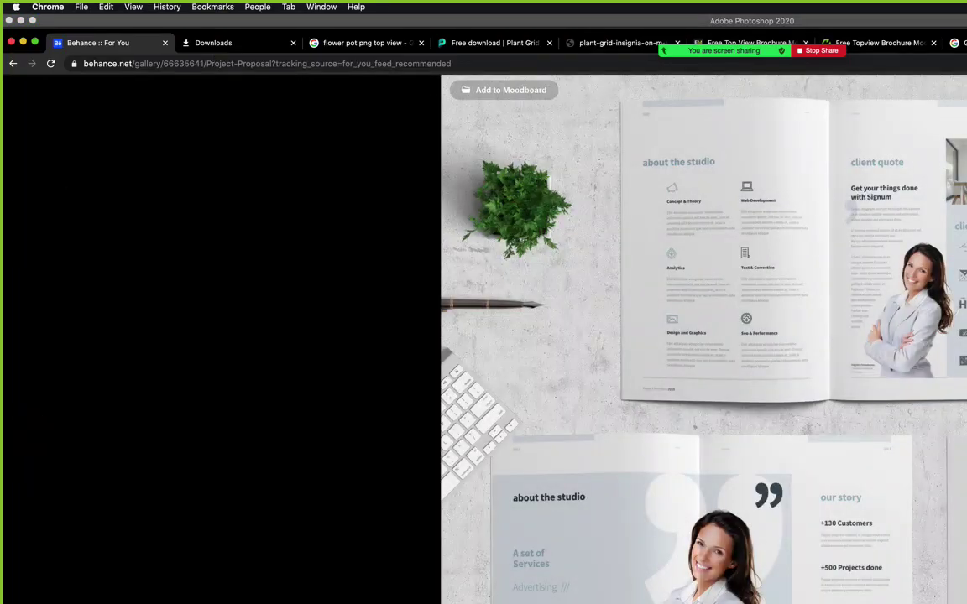
pyautogui.press('Escape')
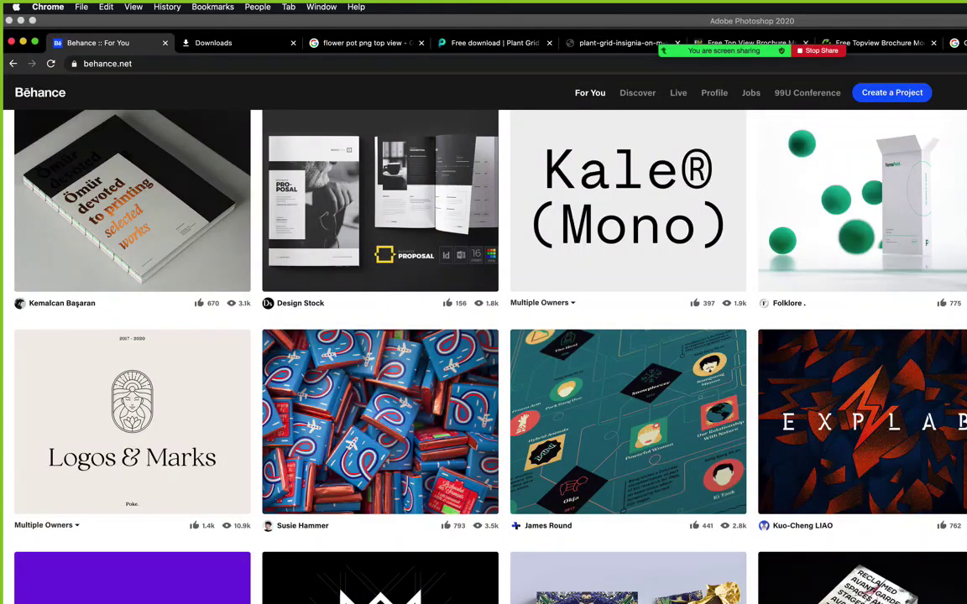
pyautogui.click(890, 96)
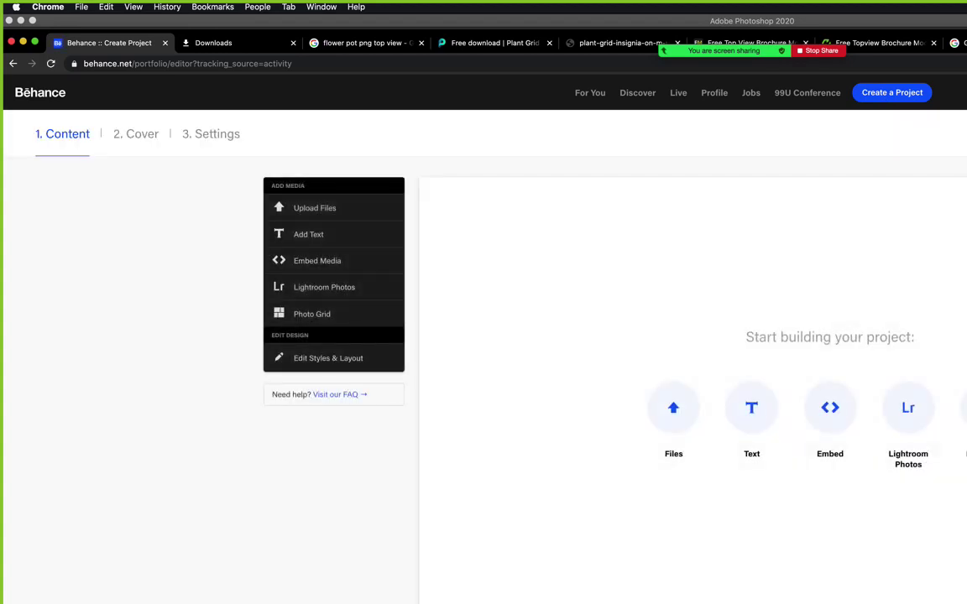
# Upload 01.jpg through All Pages-2.jpg from Proposal > Preview Image Set into the project.
pyautogui.click(673, 408)
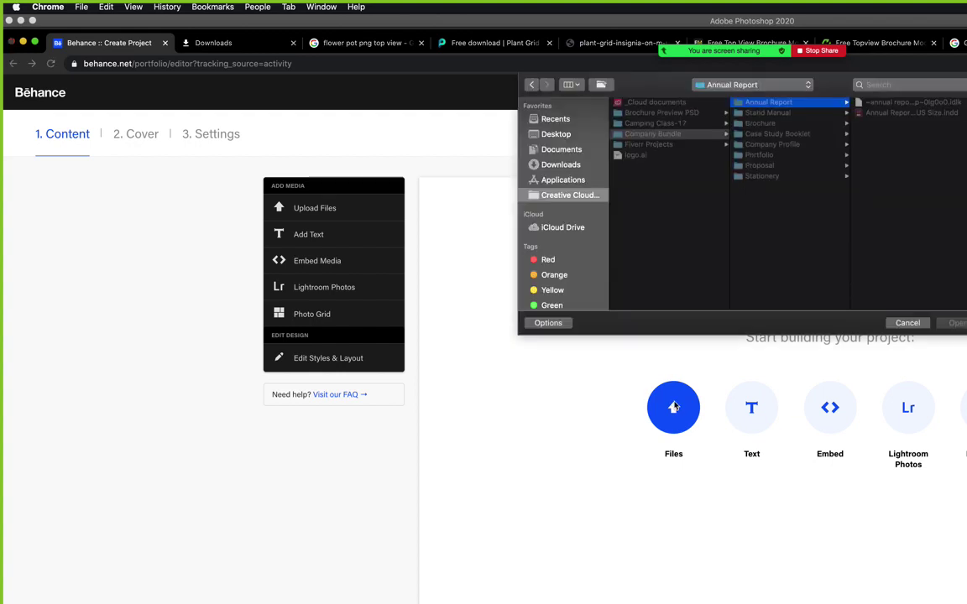
pyautogui.click(760, 166)
pyautogui.click(918, 115)
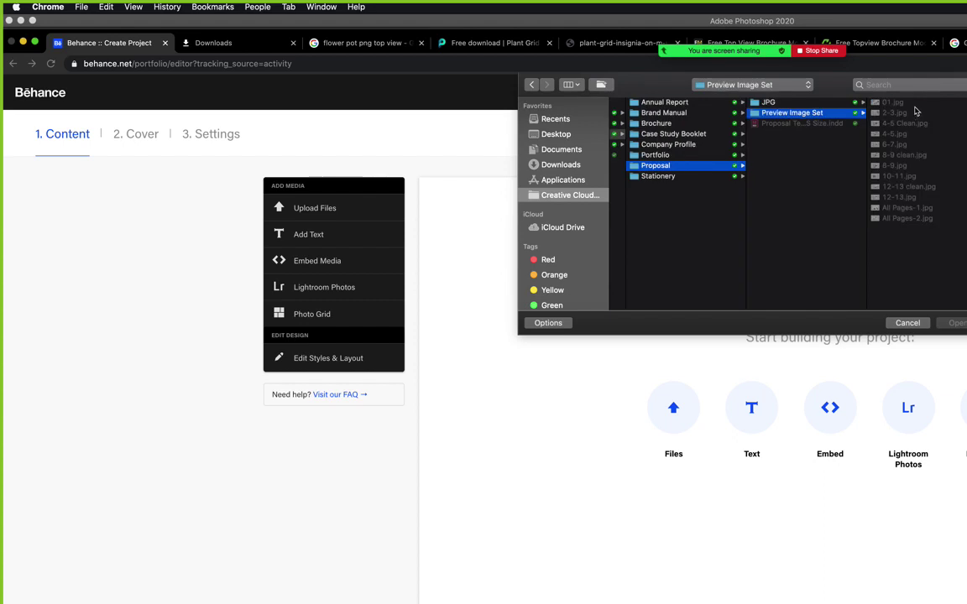
pyautogui.press('Right')
pyautogui.keyDown('shift'); pyautogui.click(758, 220); pyautogui.keyUp('shift')
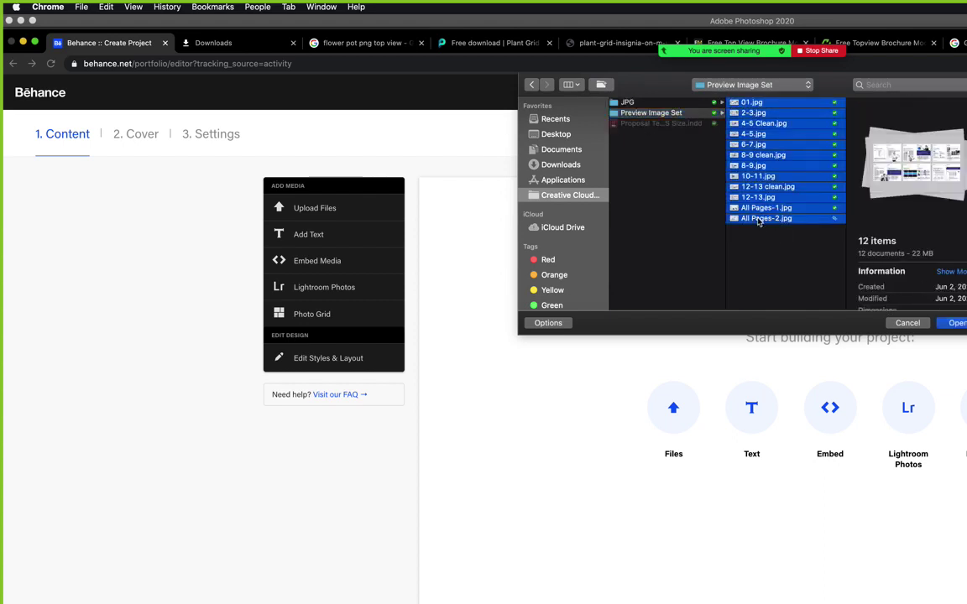
pyautogui.press('Return')
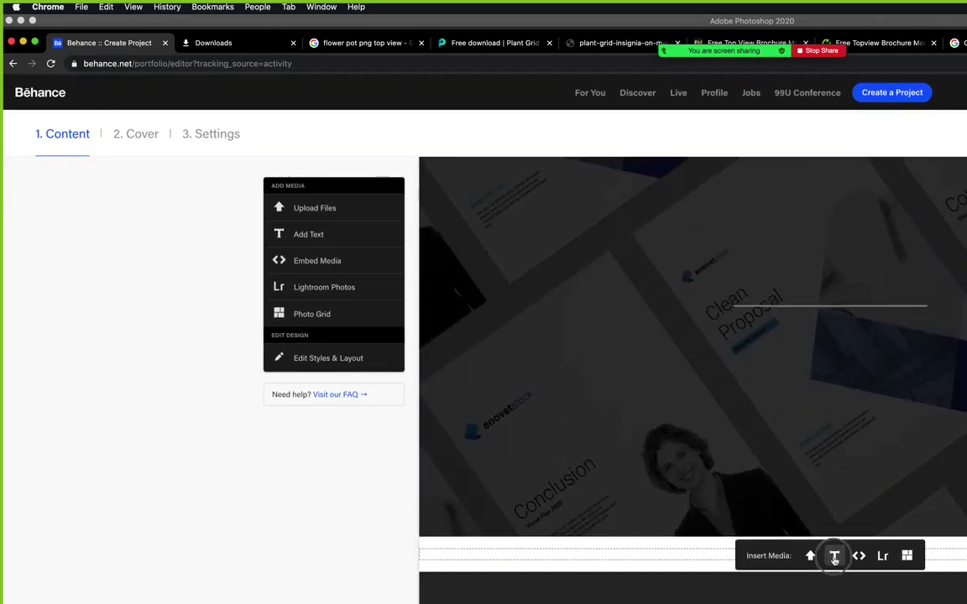
# Add a text block reading BUSINESS PROPOSAL with '16 Pages | InDD, IDML, P' after it.
pyautogui.click(831, 558)
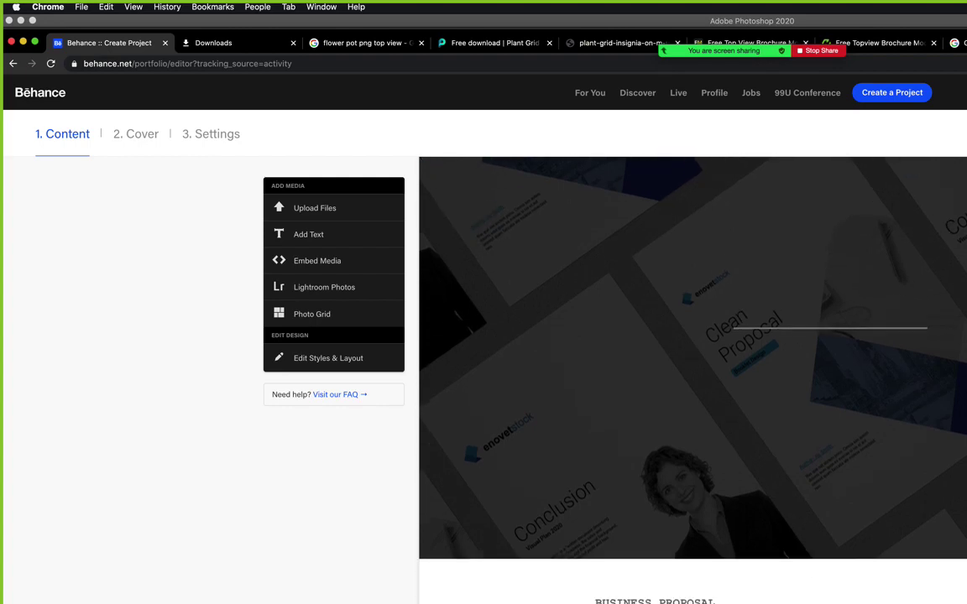
pyautogui.click(736, 601)
pyautogui.write('24')
pyautogui.press('BackSpace')
pyautogui.press('BackSpace')
pyautogui.write('16 Pages')
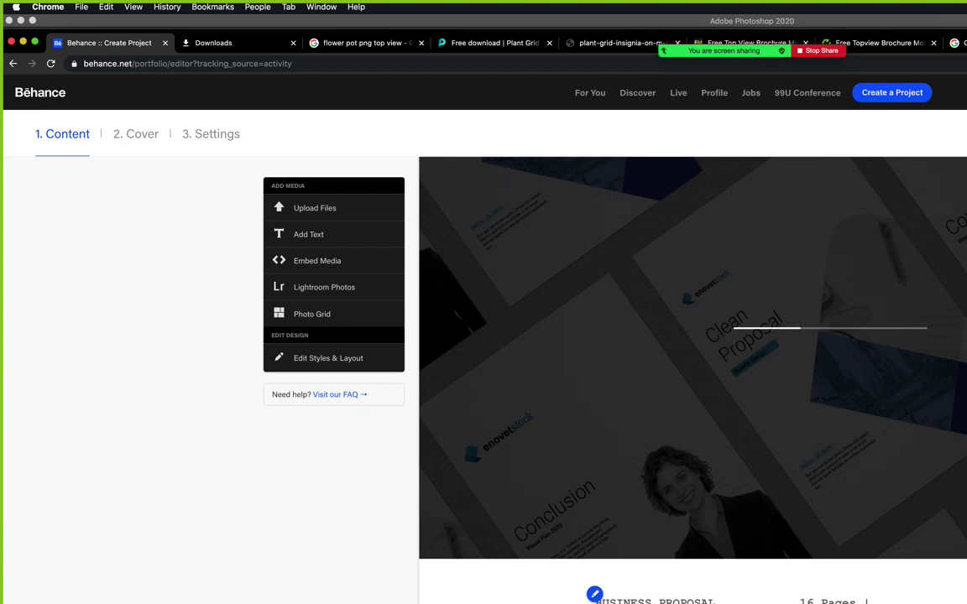
pyautogui.write('| InDD')
pyautogui.write(', ')
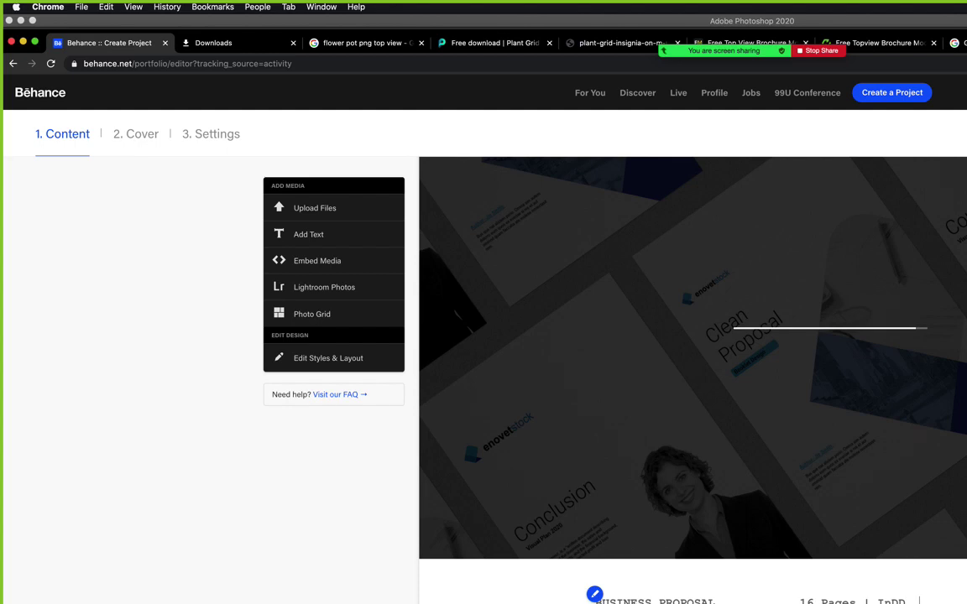
pyautogui.write('IDML')
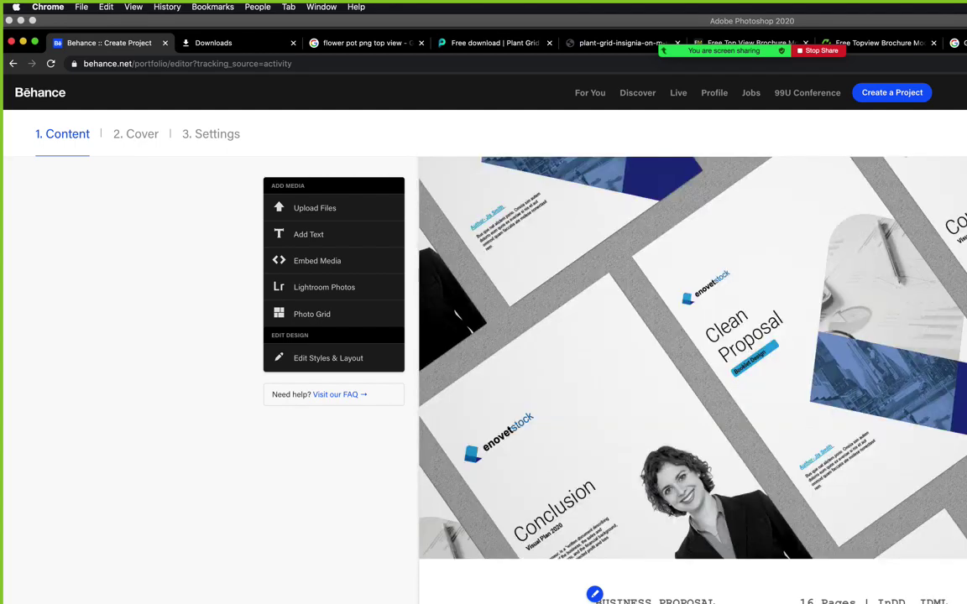
pyautogui.write(', P')
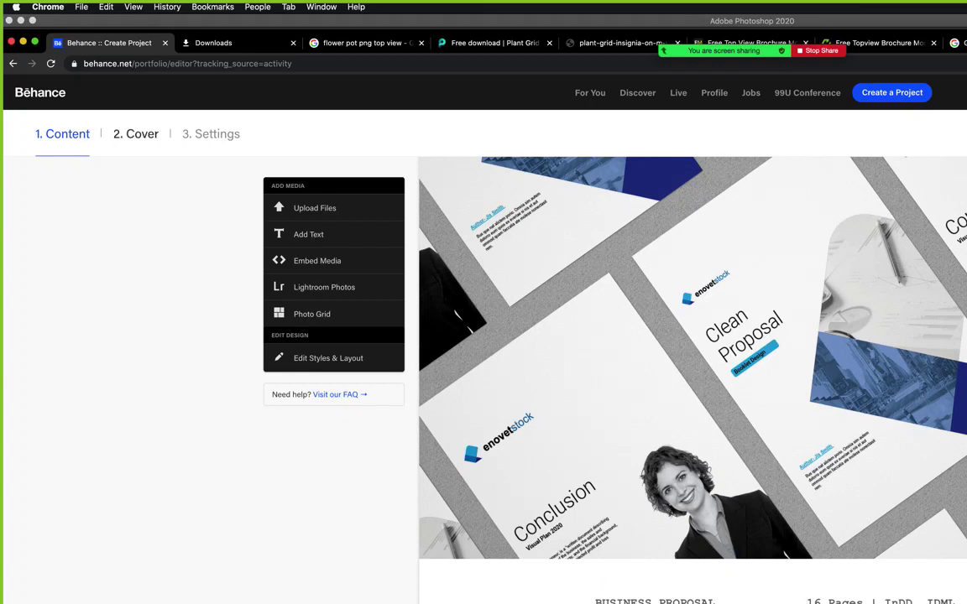
# Point the Downloads browser tab to the Behance home page.
pyautogui.scroll(-5, 693, 378)
pyautogui.scroll(3, 692, 377)
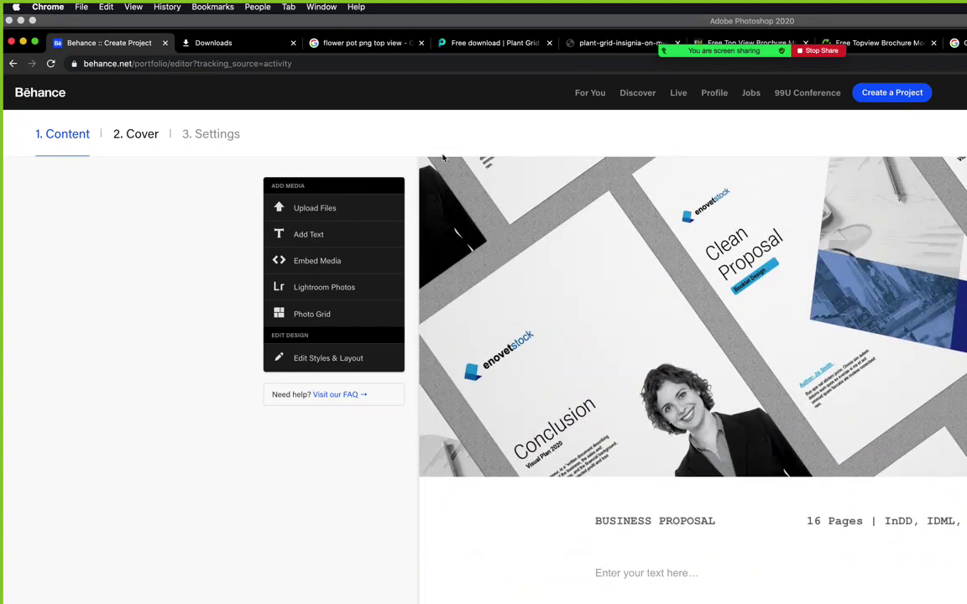
pyautogui.moveTo(806, 44)
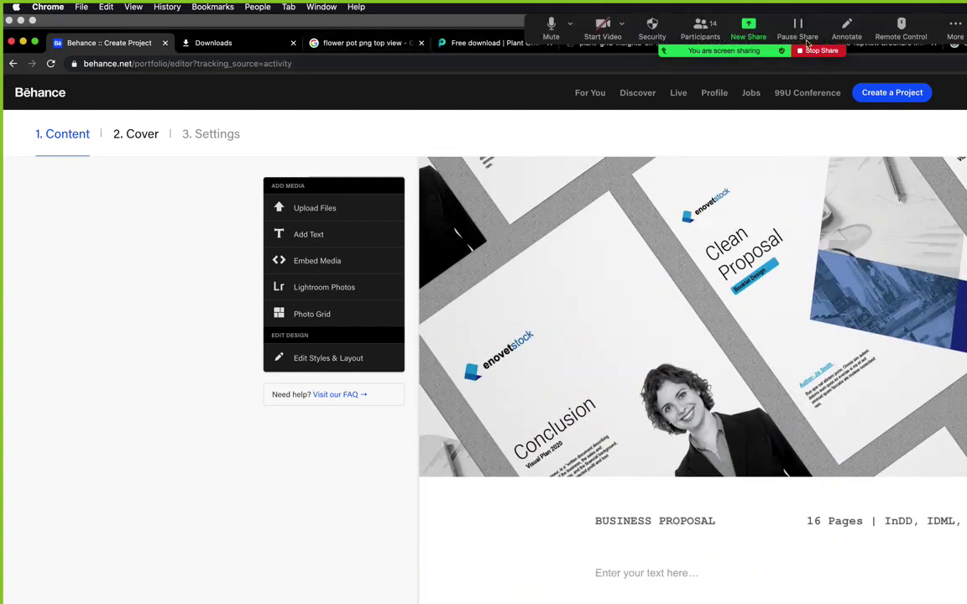
pyautogui.click(955, 29)
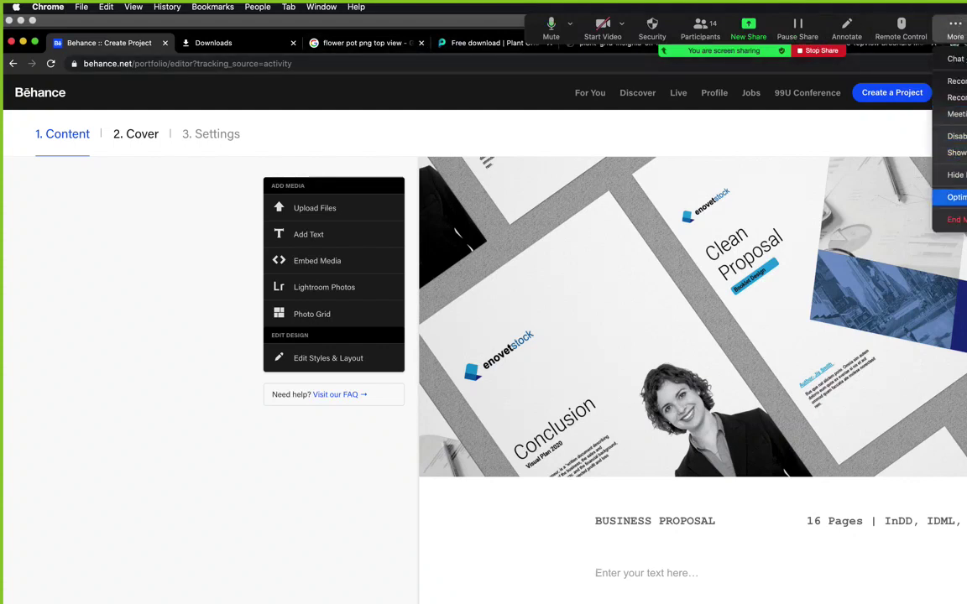
pyautogui.click(955, 174)
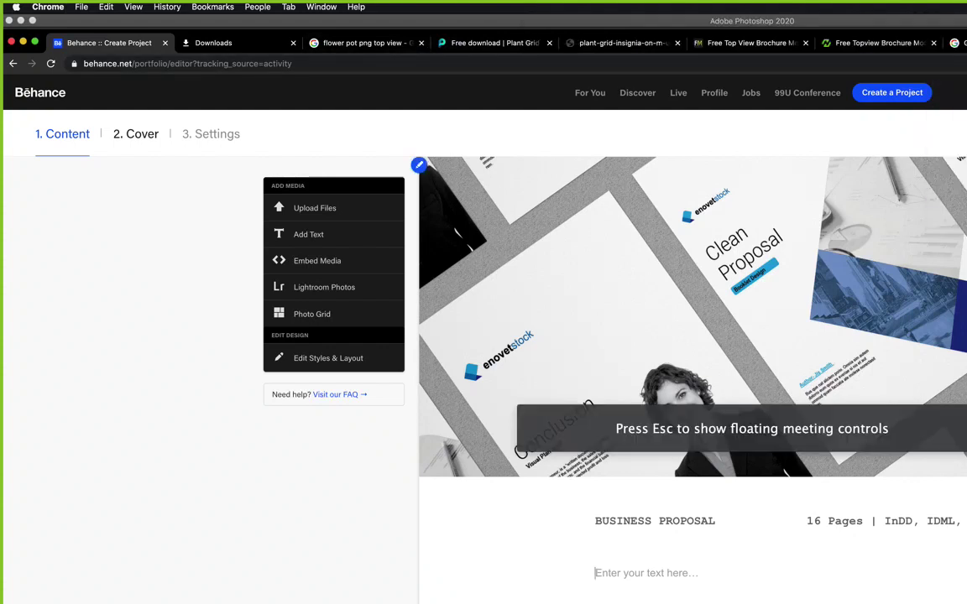
pyautogui.click(252, 46)
pyautogui.click(262, 63)
pyautogui.write('beha')
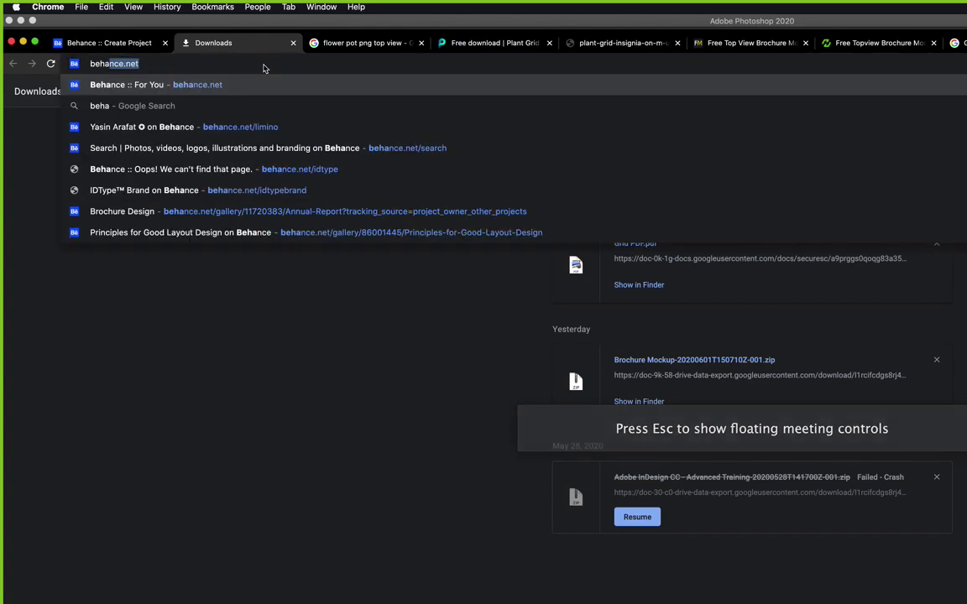
pyautogui.press('Return')
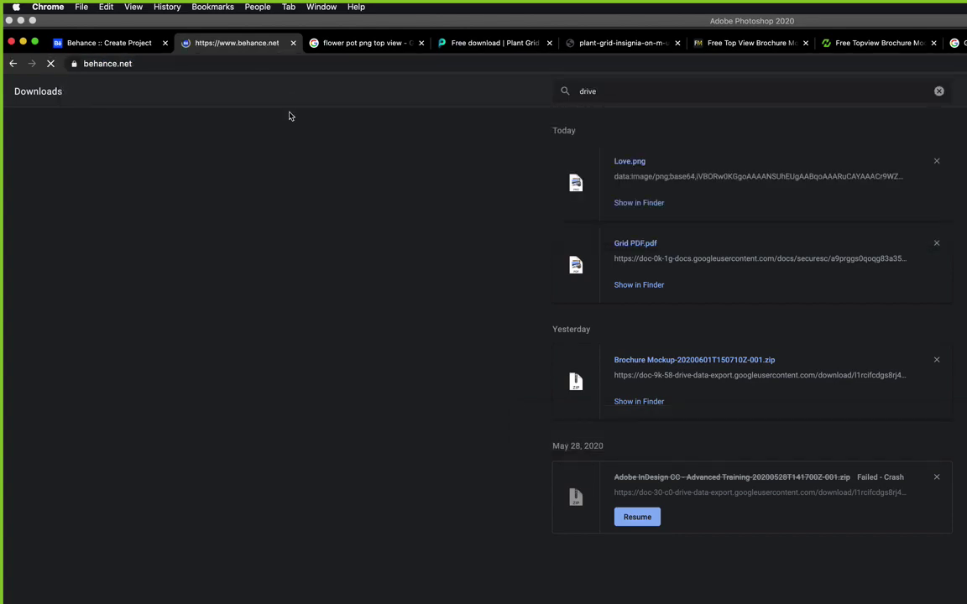
# Search Behance for 'egotype', select the Brand Manual feature list, and return to the project editor.
pyautogui.scroll(-5, 827, 218)
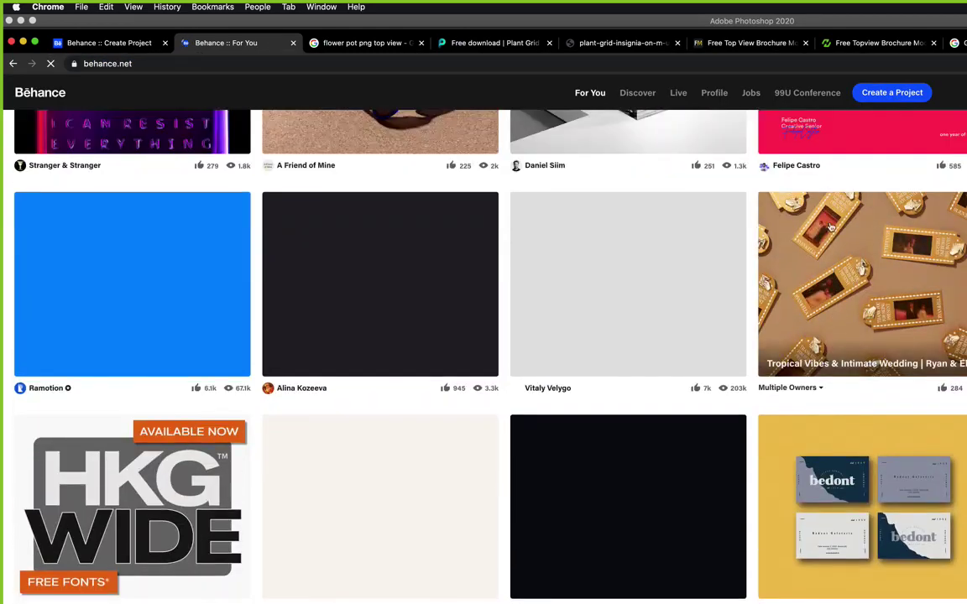
pyautogui.scroll(3, 829, 227)
pyautogui.scroll(-7, 829, 227)
pyautogui.scroll(6, 829, 227)
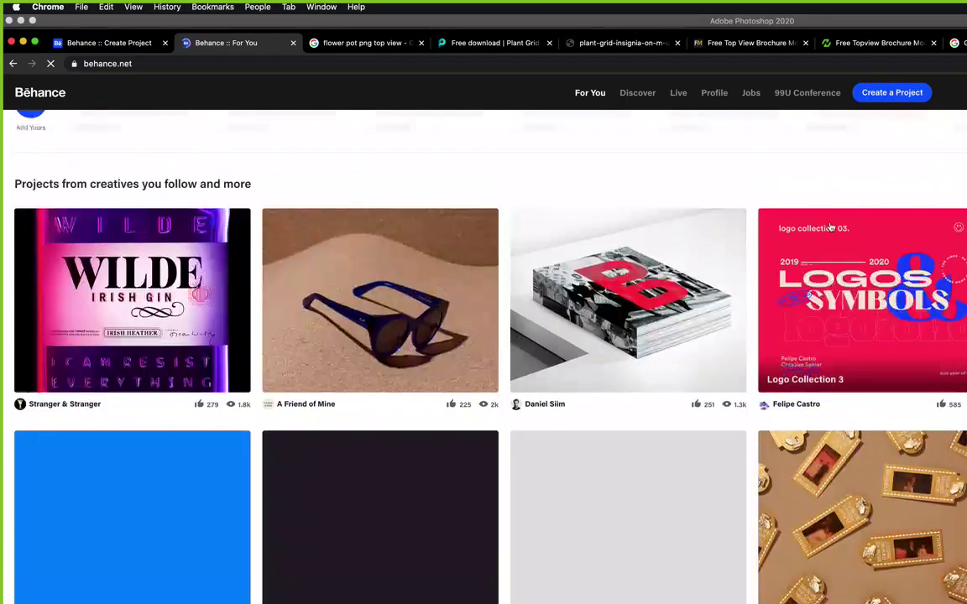
pyautogui.scroll(2, 829, 226)
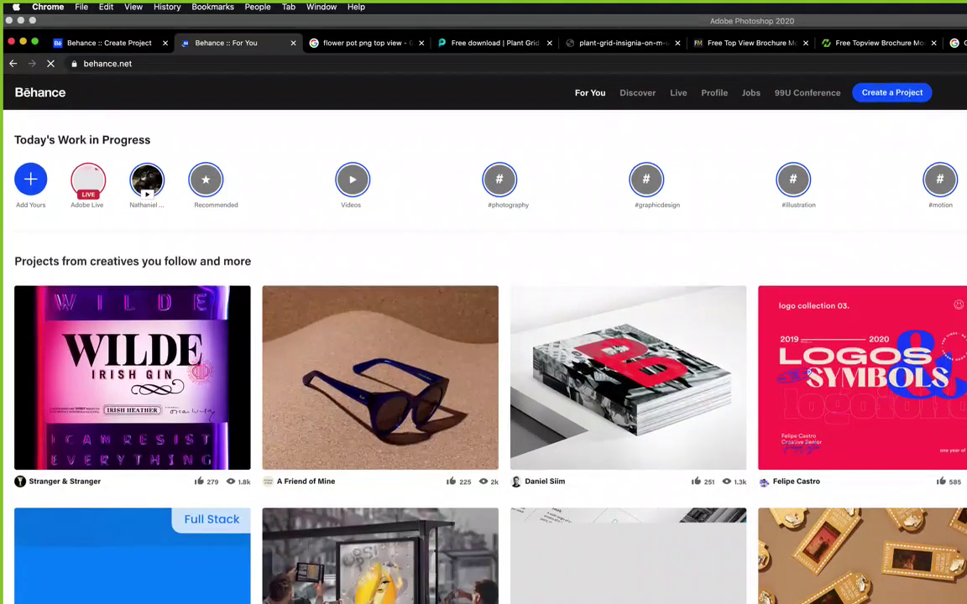
pyautogui.click(537, 141)
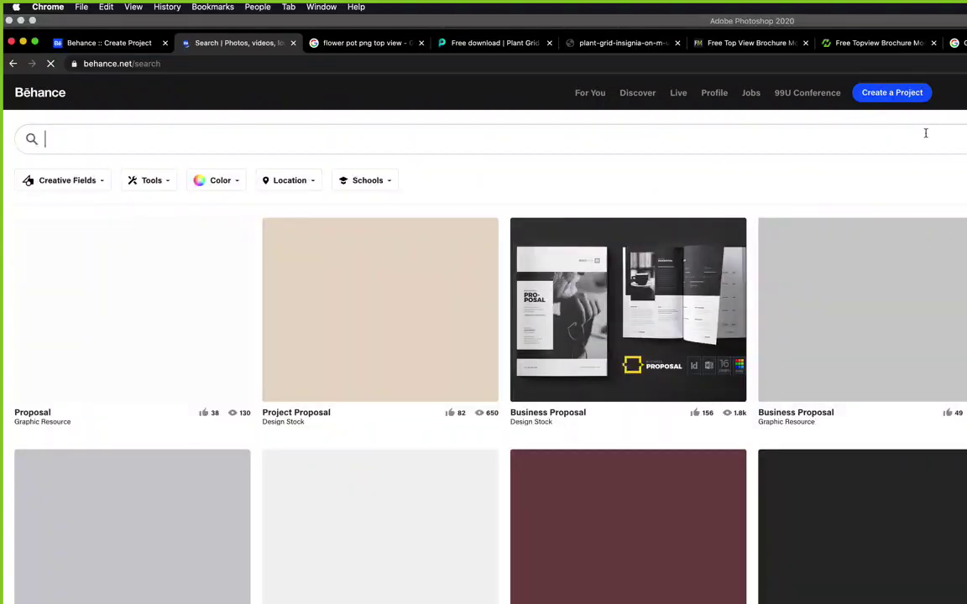
pyautogui.write('egotype')
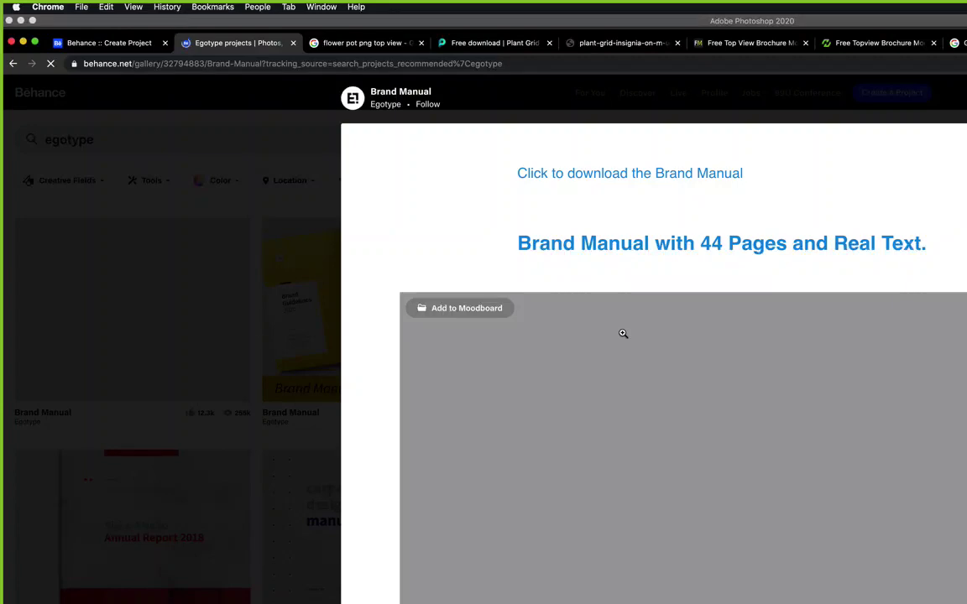
pyautogui.scroll(-10, 732, 589)
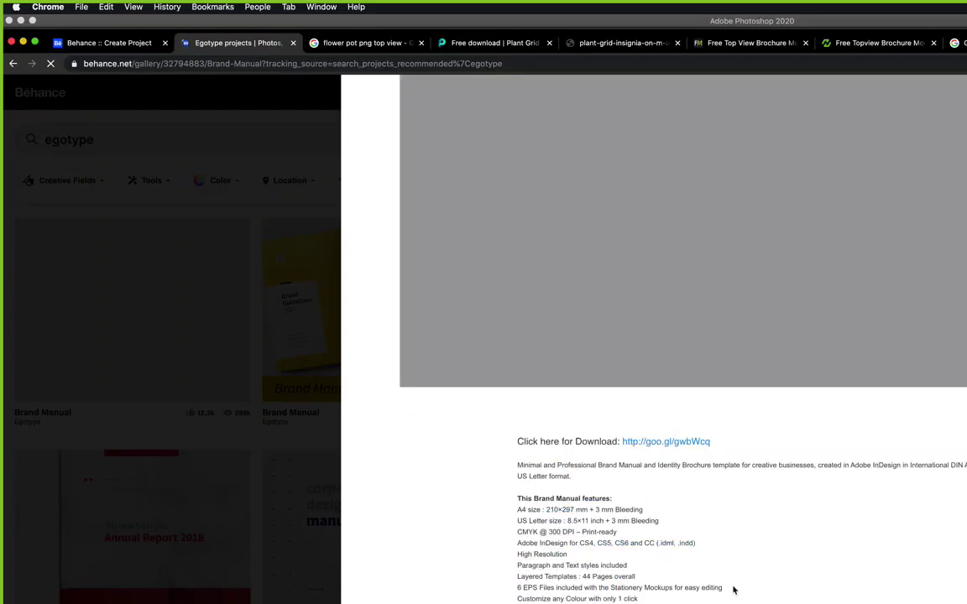
pyautogui.moveTo(638, 600); pyautogui.dragTo(508, 509)
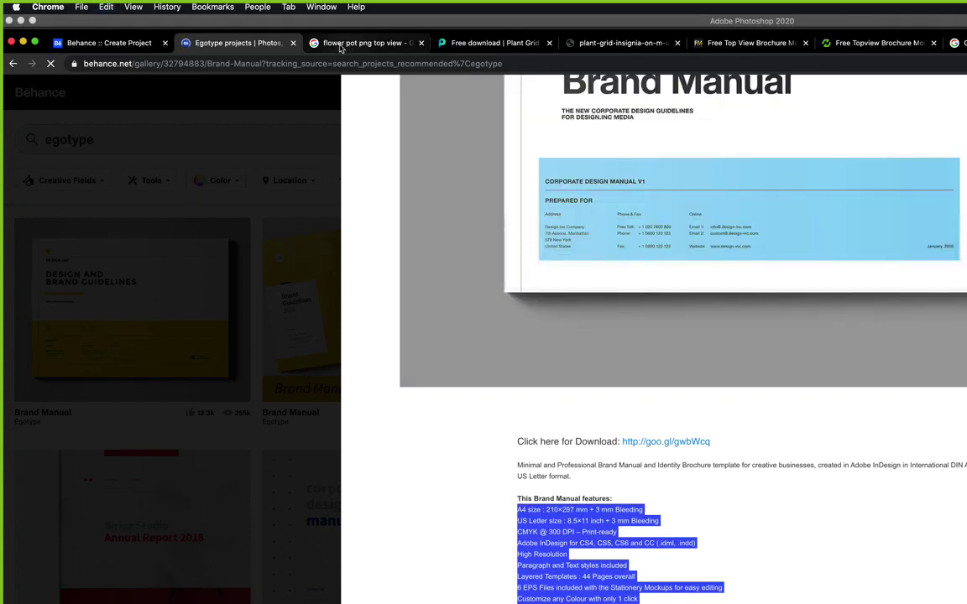
pyautogui.click(139, 47)
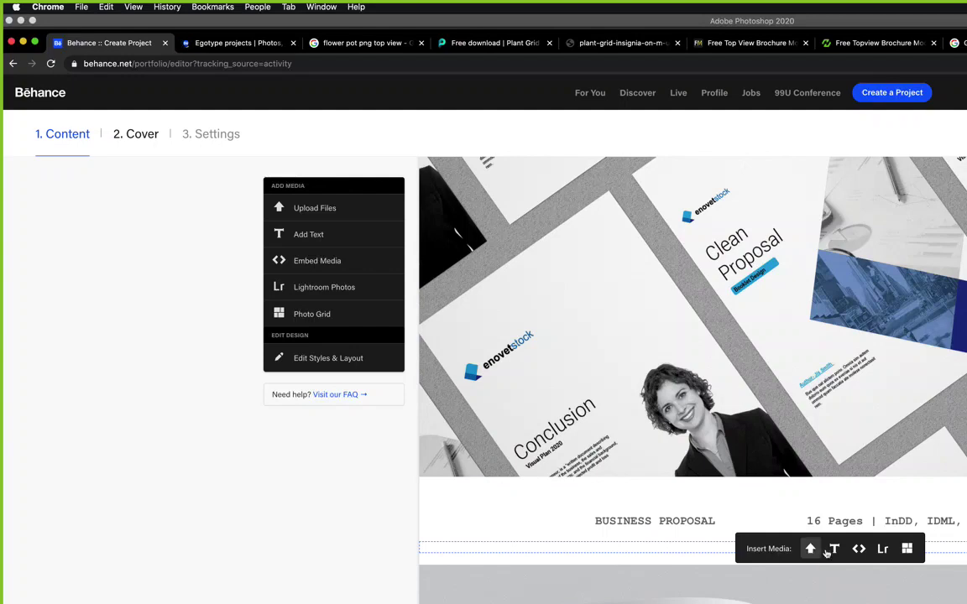
# Paste the copied spec list into a new text block and set it to size 12.
pyautogui.click(834, 550)
pyautogui.scroll(-5, 701, 553)
pyautogui.scroll(4, 701, 554)
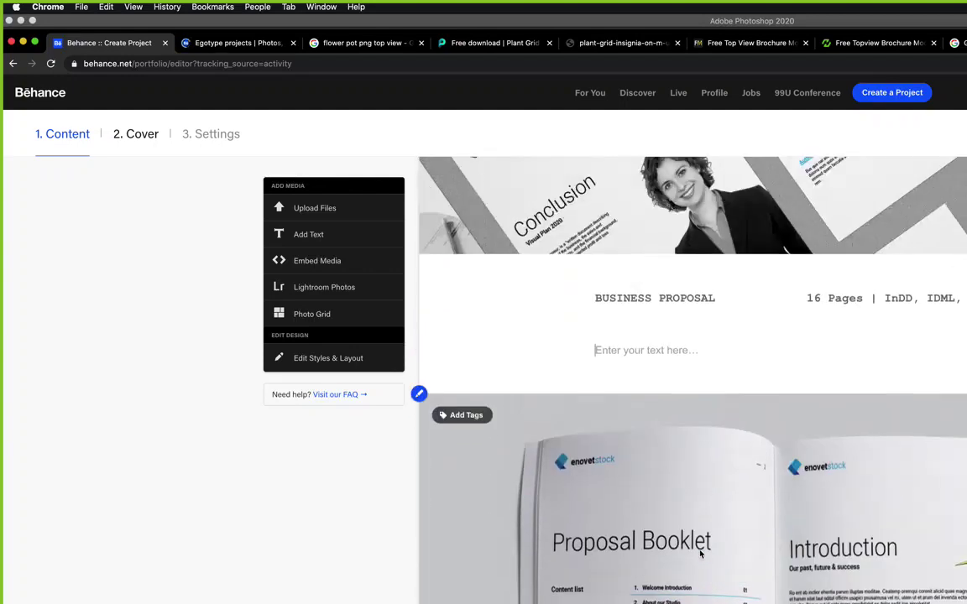
pyautogui.hotkey('ctrl', 'v')
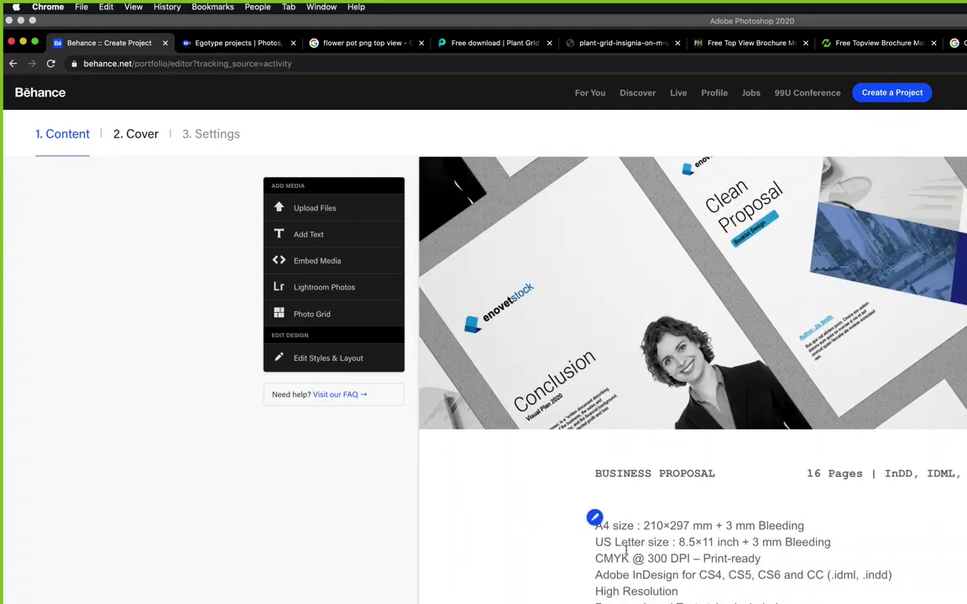
pyautogui.hotkey('ctrl', 'a')
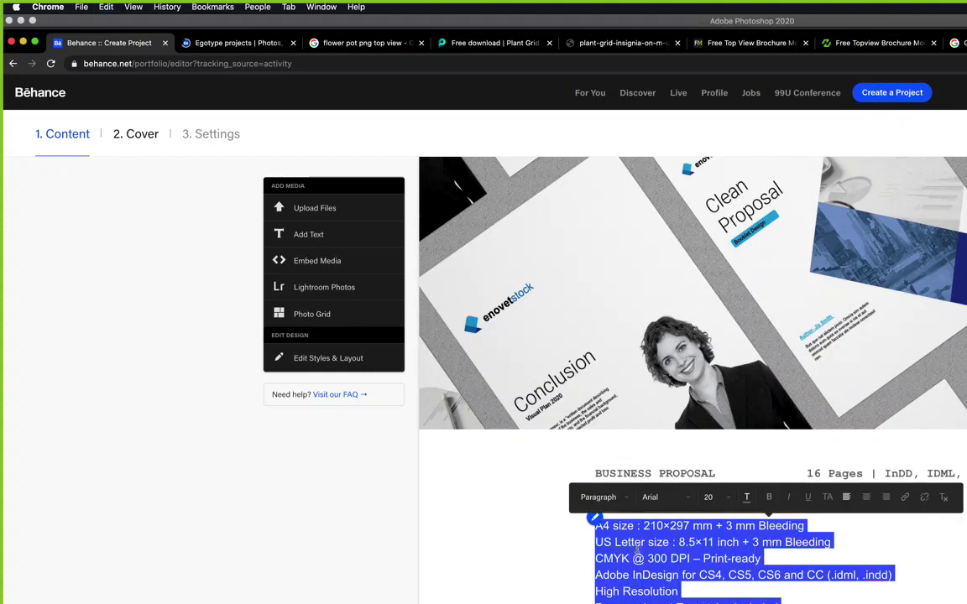
pyautogui.click(726, 496)
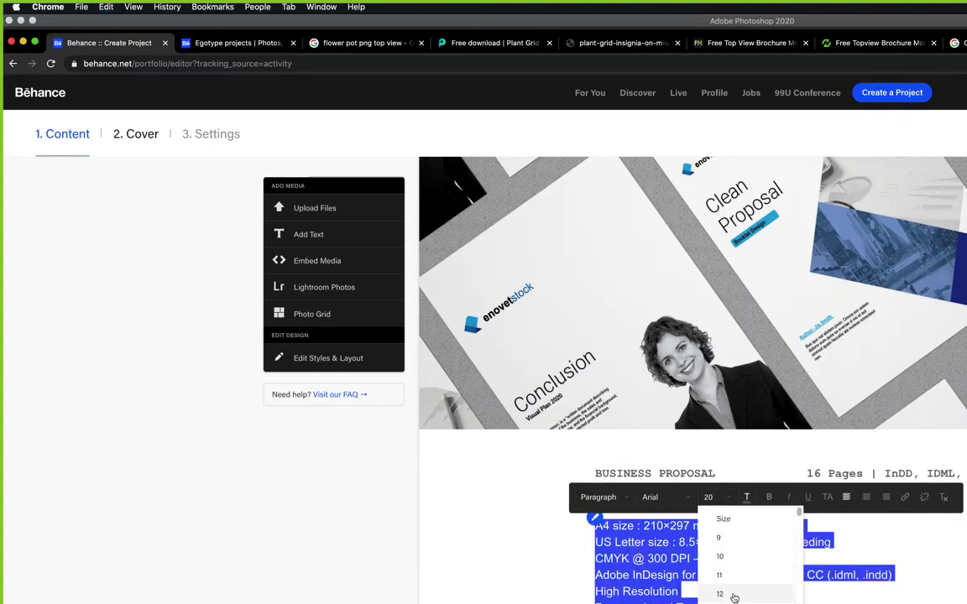
pyautogui.click(732, 595)
pyautogui.click(609, 541)
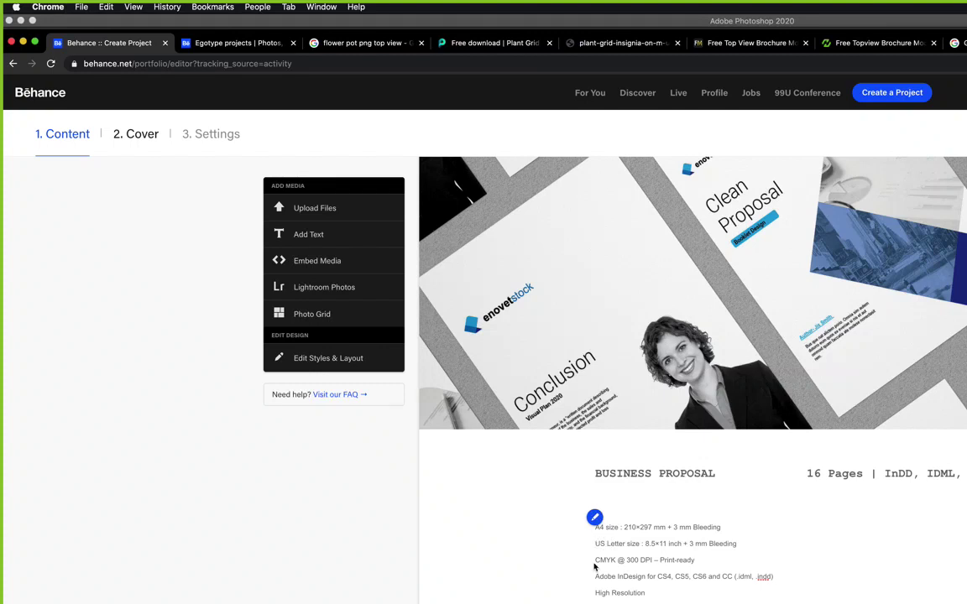
# Pair A4 with US Letter and CMYK with InDesign as dash-bulleted two-column rows.
pyautogui.press('BackSpace')
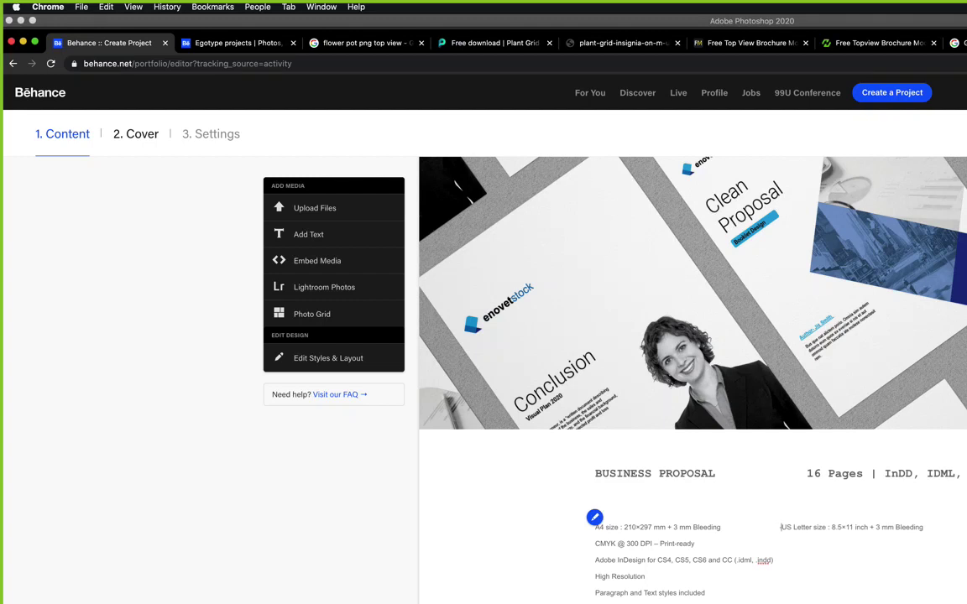
pyautogui.click(595, 527)
pyautogui.write('-')
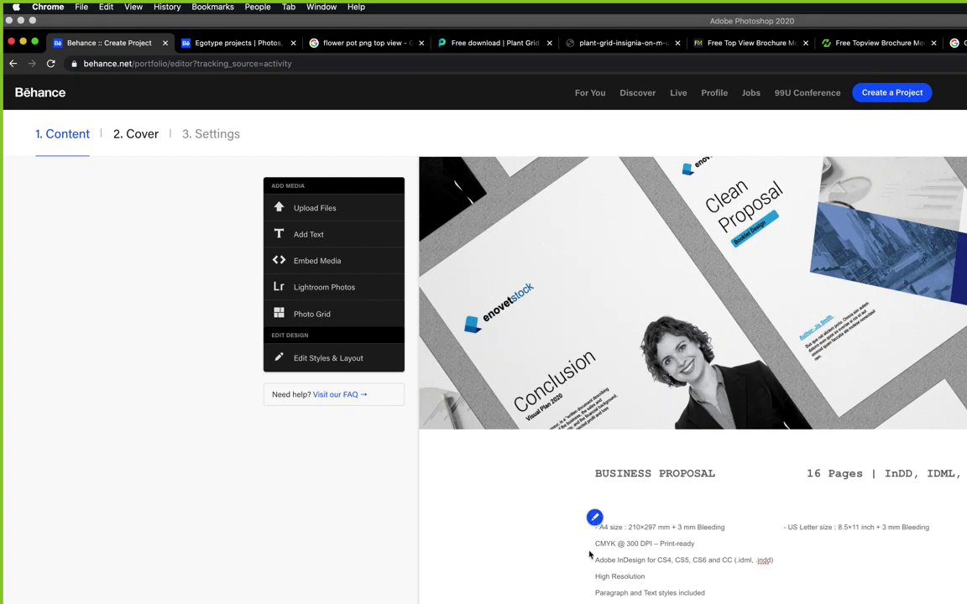
pyautogui.click(596, 543)
pyautogui.write('-')
pyautogui.press('Left')
pyautogui.press('Left')
pyautogui.press('BackSpace')
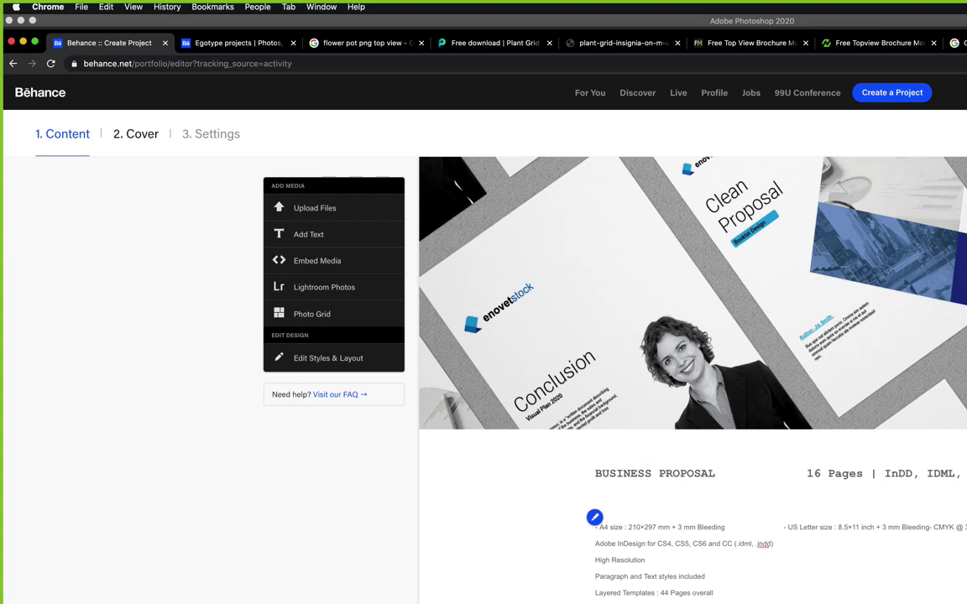
pyautogui.press('Return')
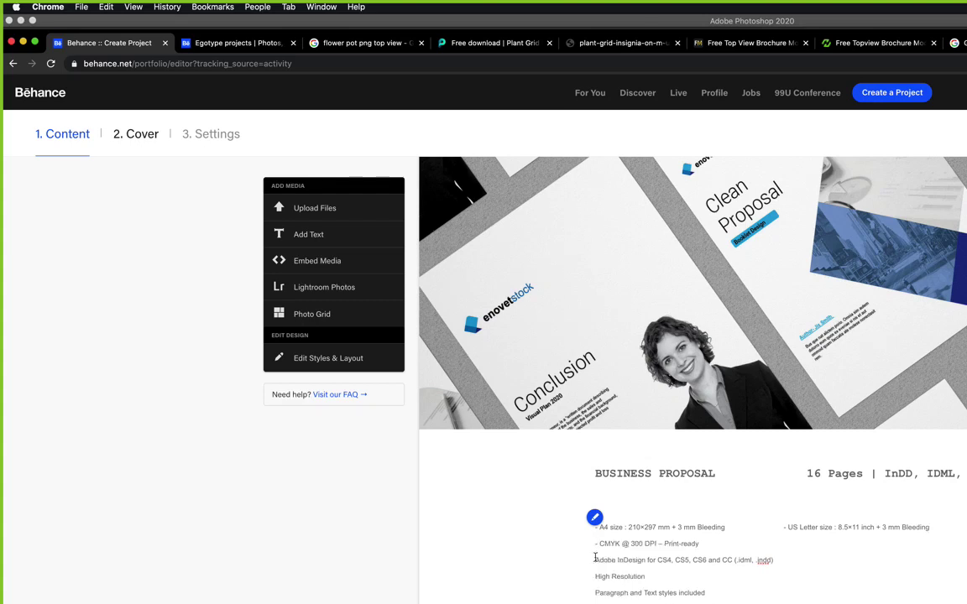
pyautogui.click(596, 560)
pyautogui.press('BackSpace')
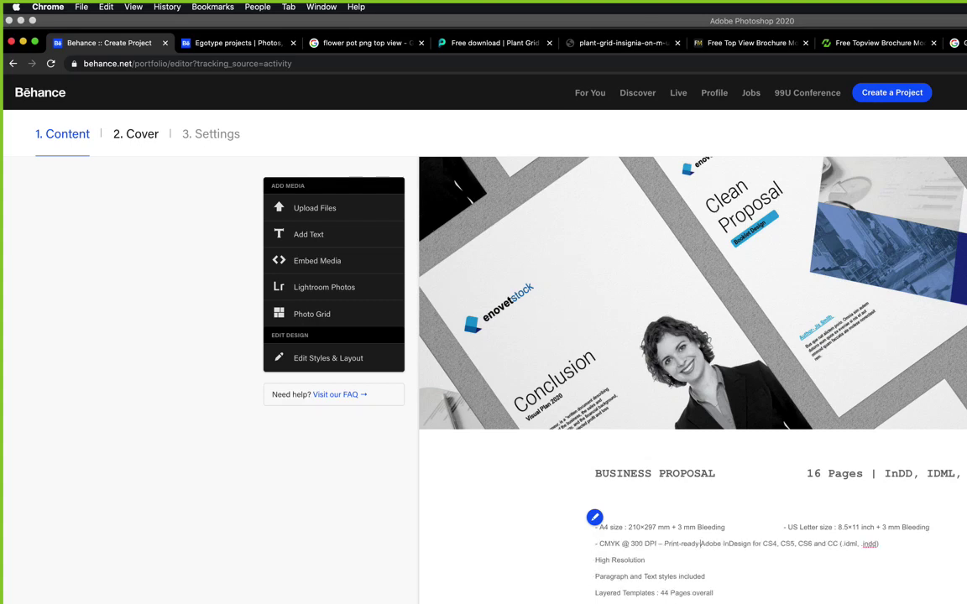
pyautogui.press('Tab')
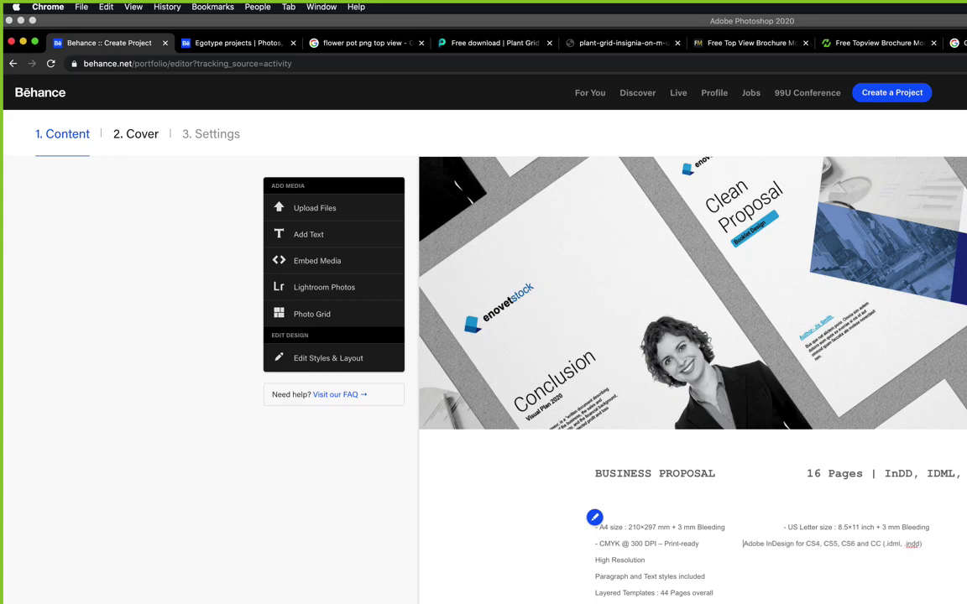
pyautogui.press('Tab')
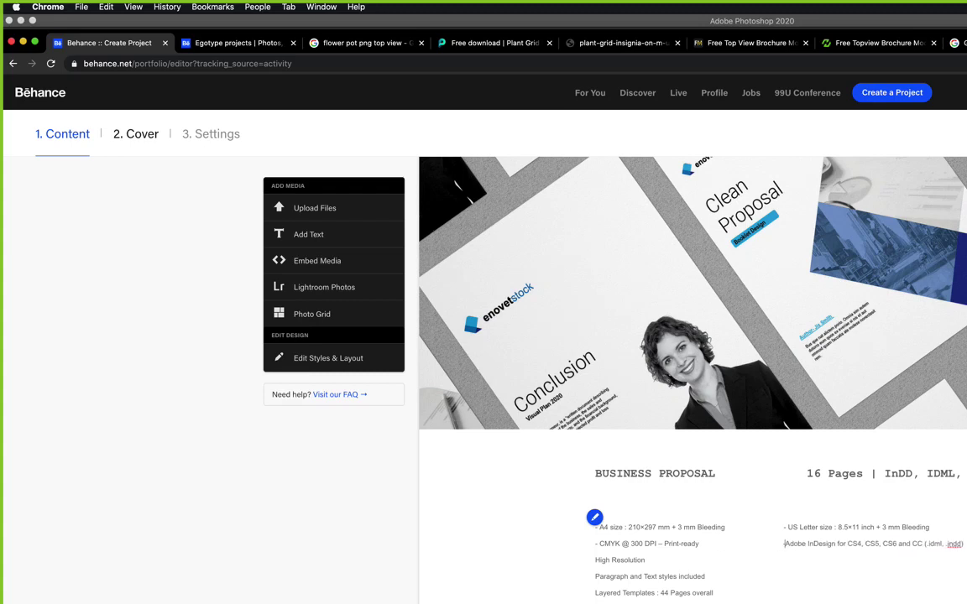
pyautogui.write('-')
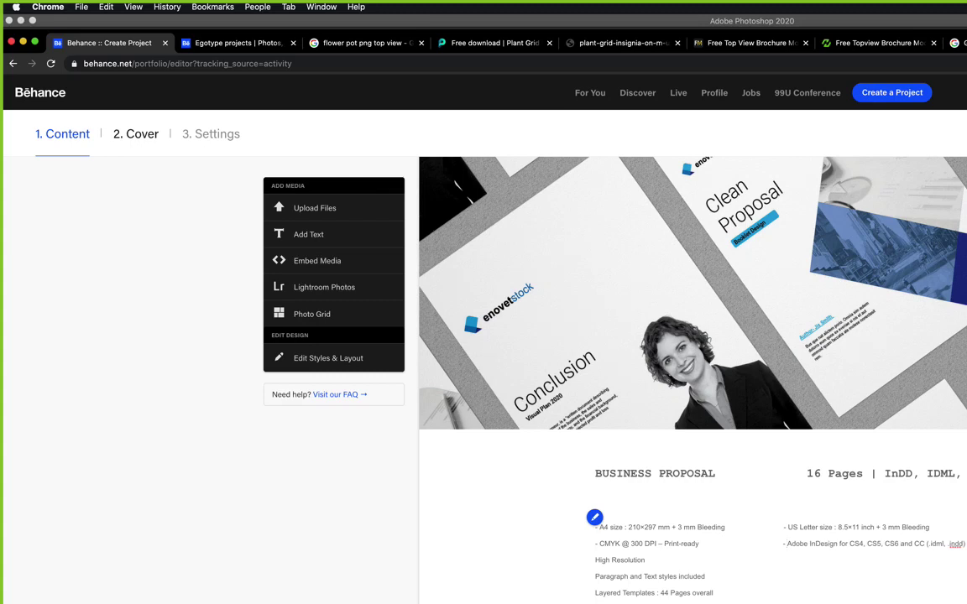
# Pair High Resolution/Paragraph styles, Layered Templates/EPS Files and Customize/PDFs for Preview as dashed rows.
pyautogui.click(595, 564)
pyautogui.write('-')
pyautogui.press('Down')
pyautogui.press('BackSpace')
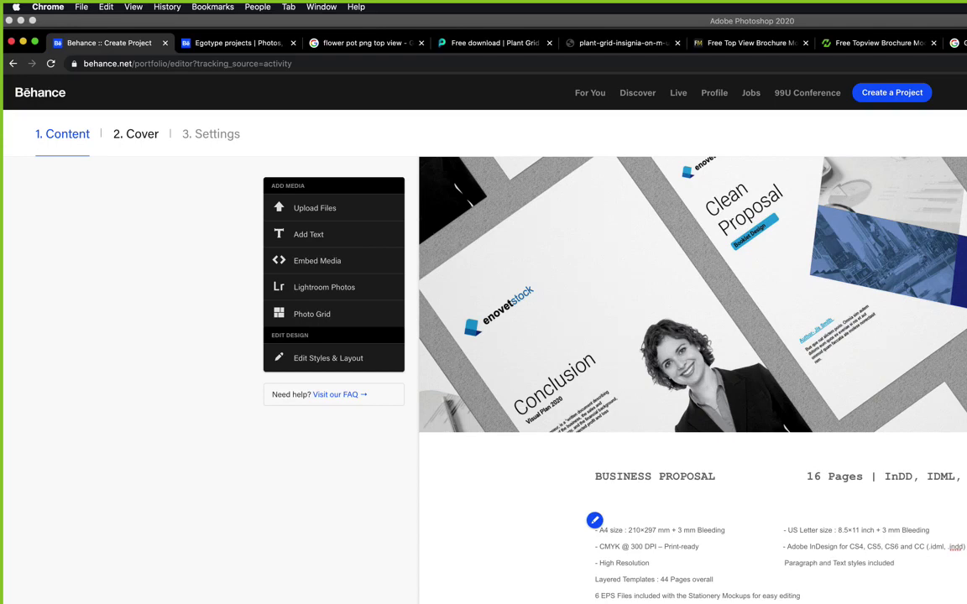
pyautogui.write('-')
pyautogui.click(595, 579)
pyautogui.write('-')
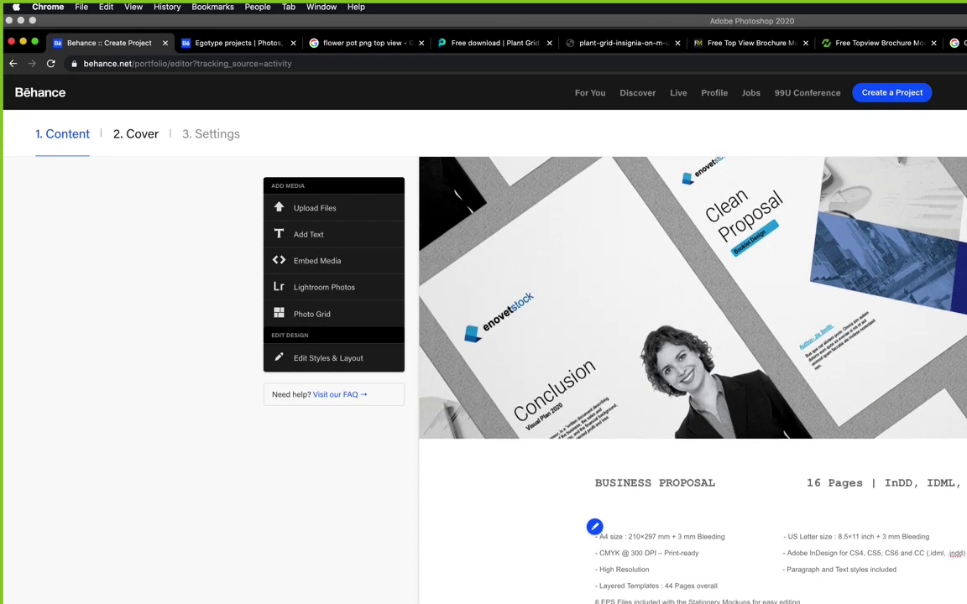
pyautogui.click(596, 601)
pyautogui.press('BackSpace')
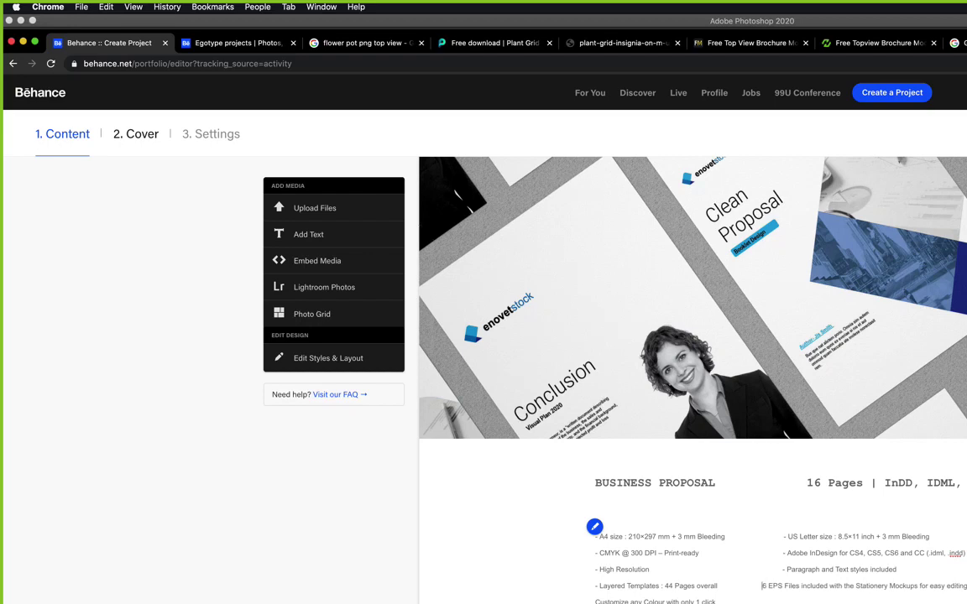
pyautogui.write('-')
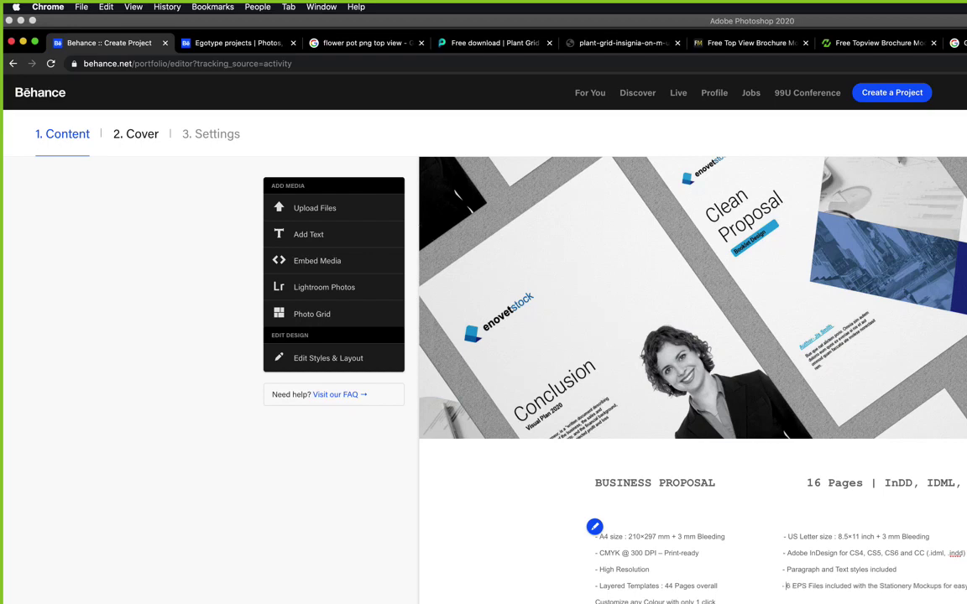
pyautogui.click(596, 602)
pyautogui.write('-')
pyautogui.press('BackSpace')
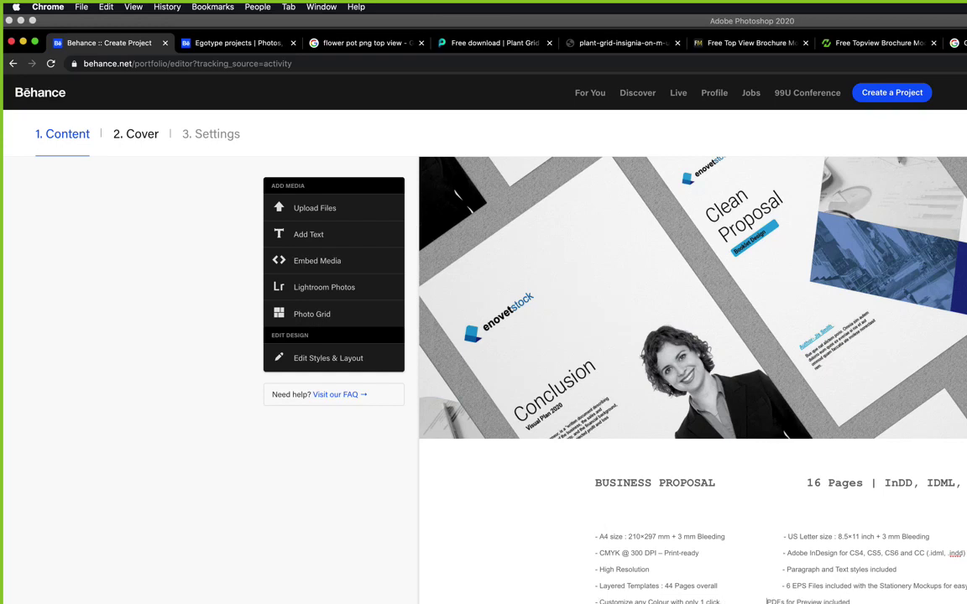
pyautogui.write('-')
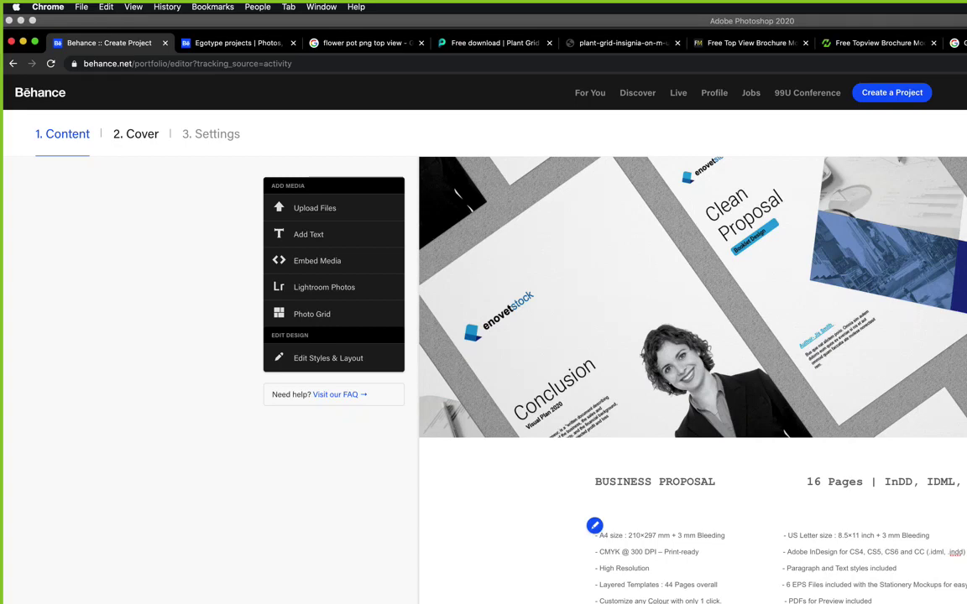
pyautogui.moveTo(529, 468)
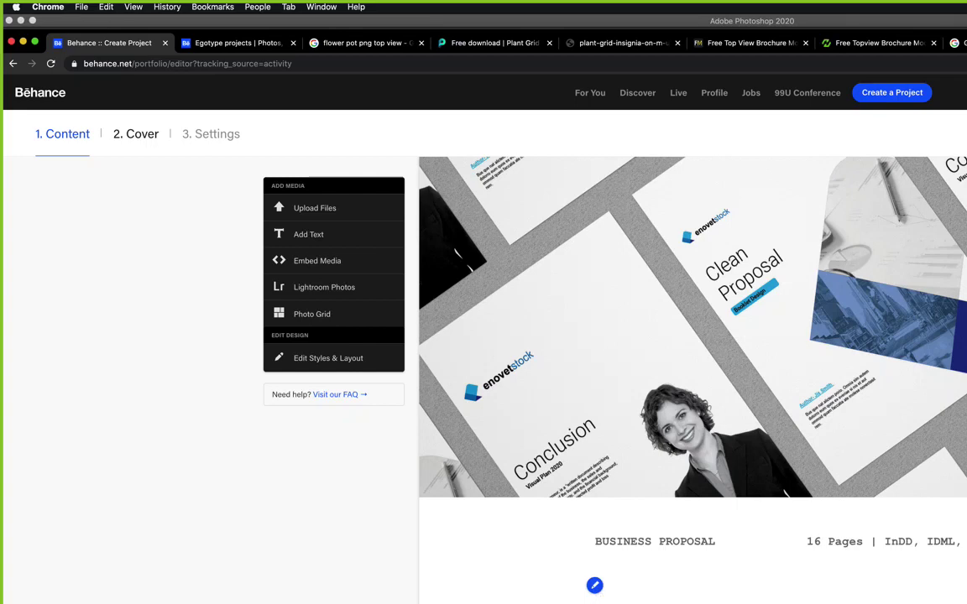
# Type the line 'FEATURES relevant to this project :-' into the text block.
pyautogui.write('FEATU')
pyautogui.write('RES Includ')
pyautogui.press('BackSpace')
pyautogui.press('BackSpace')
pyautogui.press('BackSpace')
pyautogui.press('BackSpace')
pyautogui.press('BackSpace')
pyautogui.write('relevant')
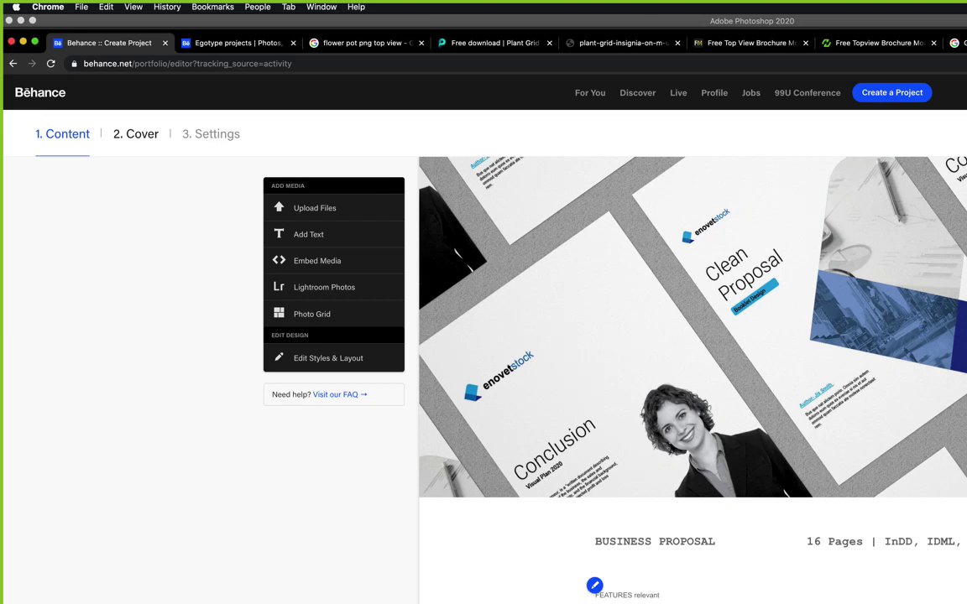
pyautogui.write(' to this project :-')
# Format the FEATURES line in bold Courier, first at size 14, then 16.
pyautogui.tripleClick(626, 591)
pyautogui.click(574, 572)
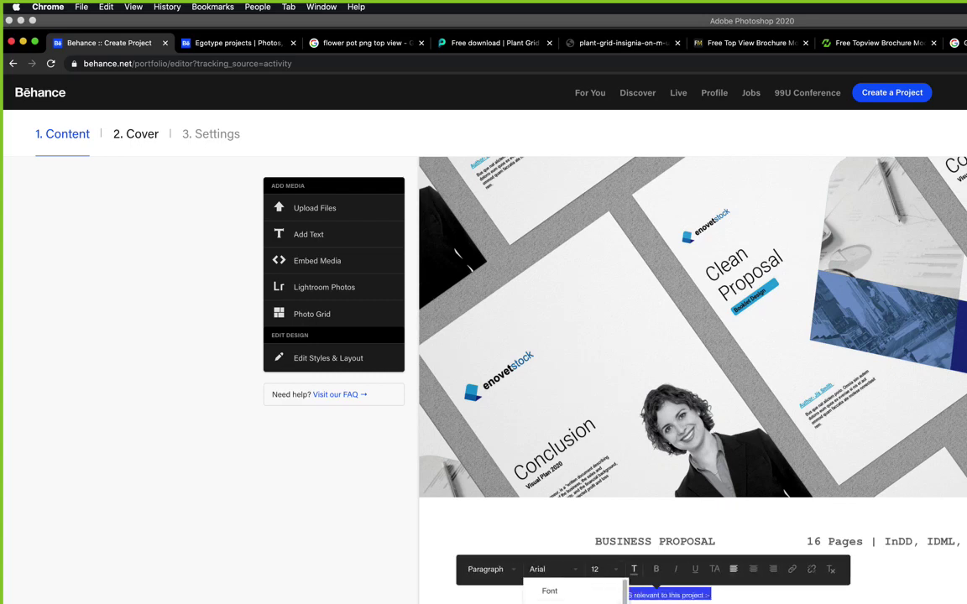
pyautogui.click(554, 601)
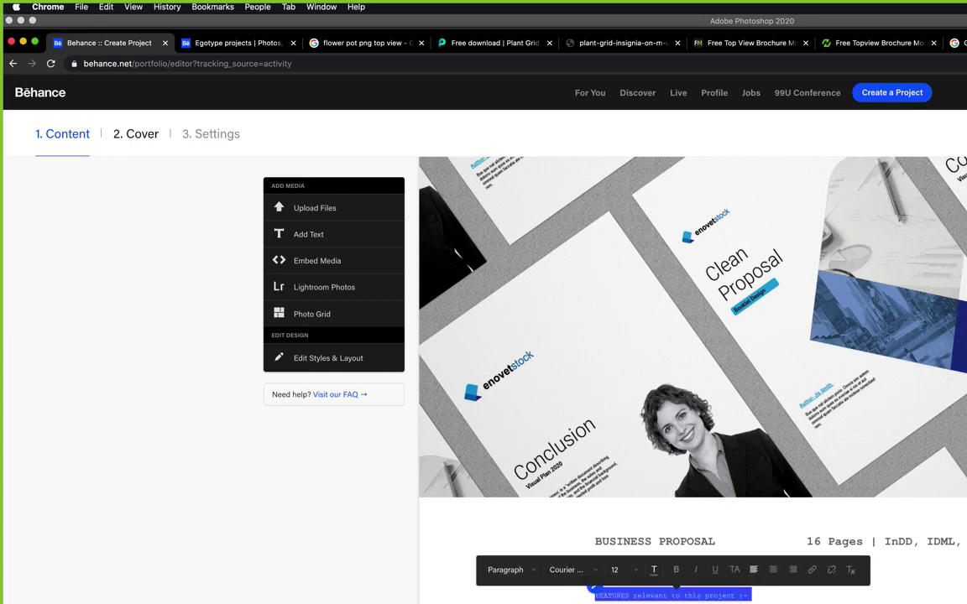
pyautogui.click(676, 569)
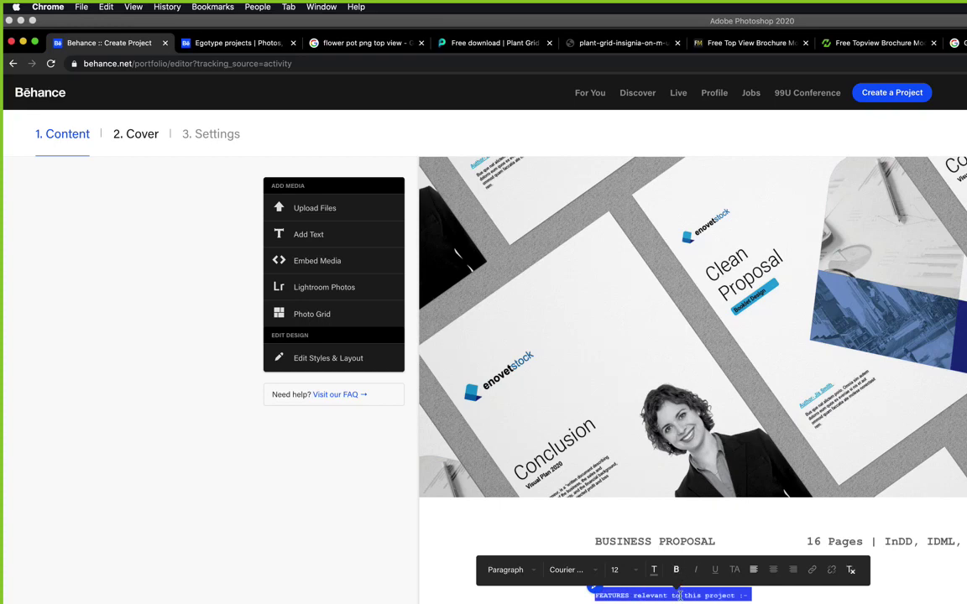
pyautogui.click(618, 570)
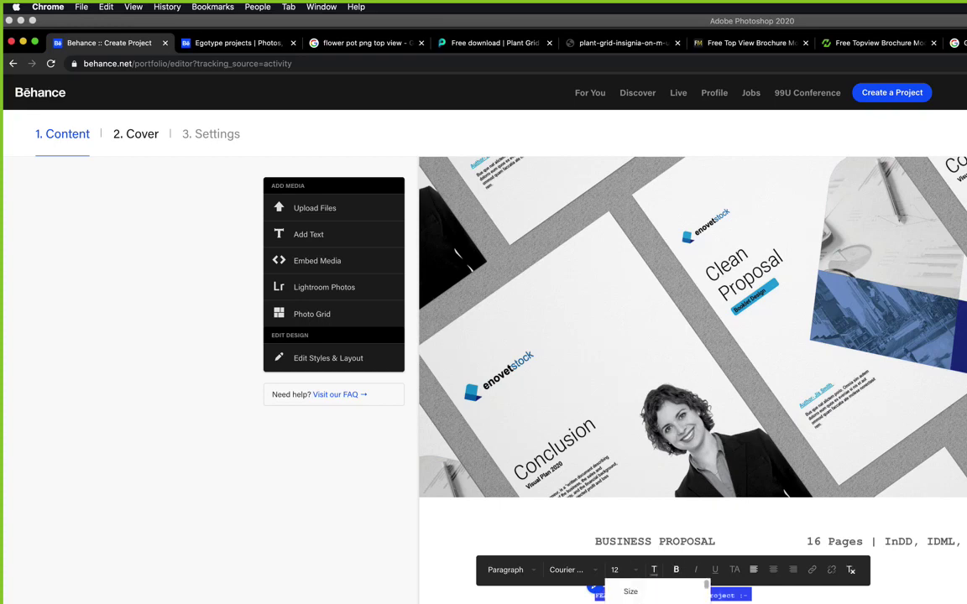
pyautogui.click(663, 601)
pyautogui.click(712, 595)
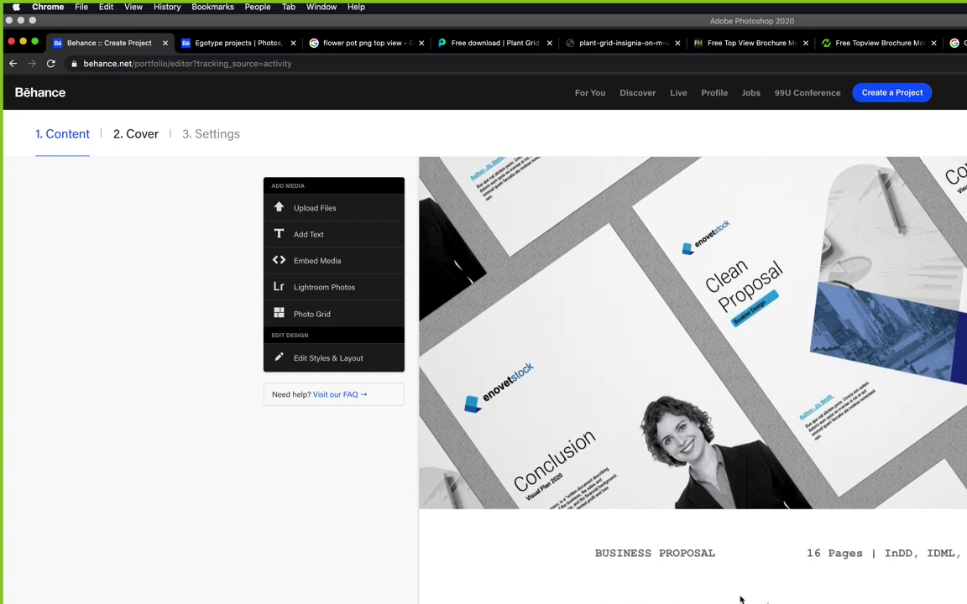
pyautogui.moveTo(597, 601); pyautogui.dragTo(768, 601)
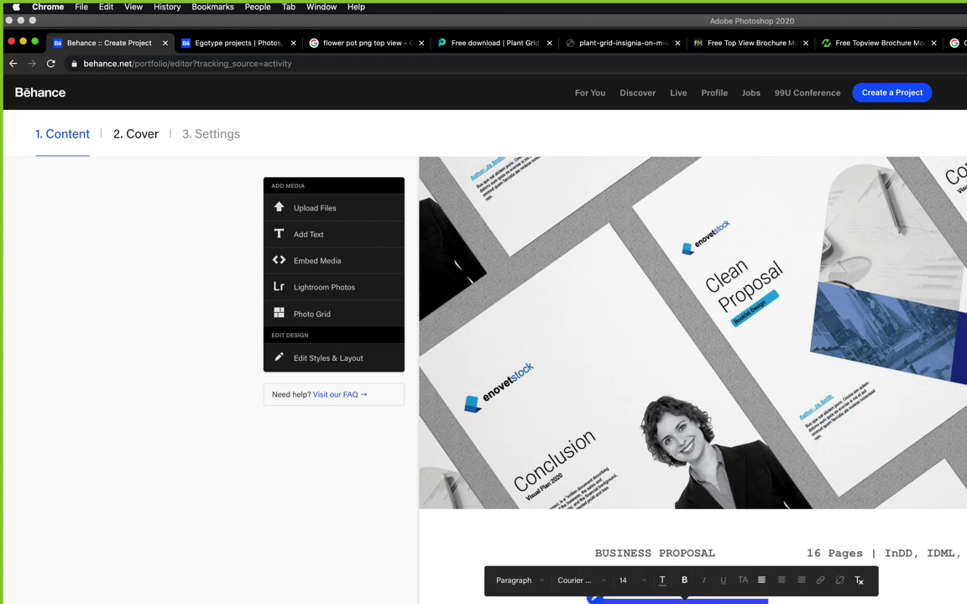
pyautogui.click(634, 580)
pyautogui.scroll(-1, 663, 601)
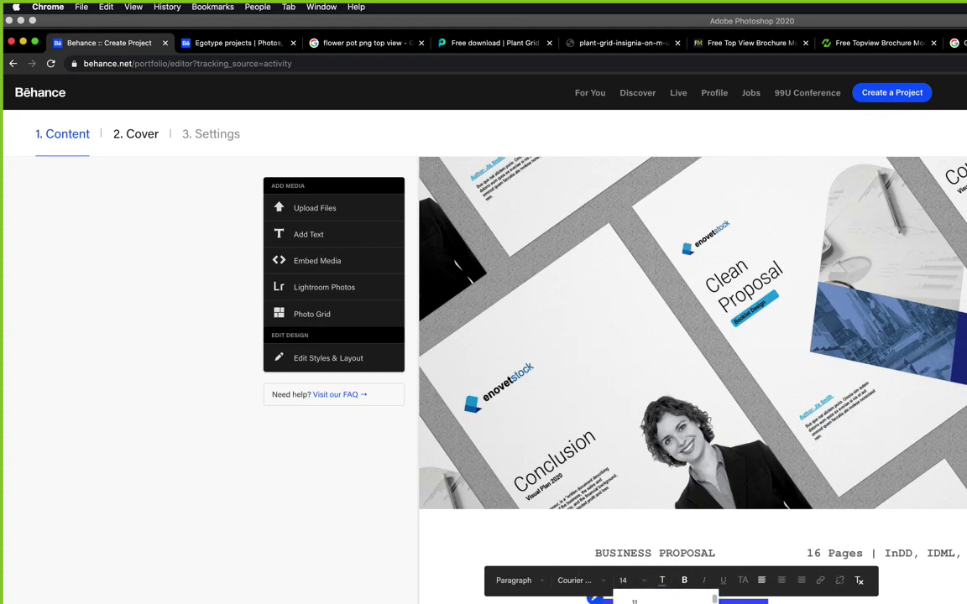
pyautogui.click(663, 601)
pyautogui.click(827, 602)
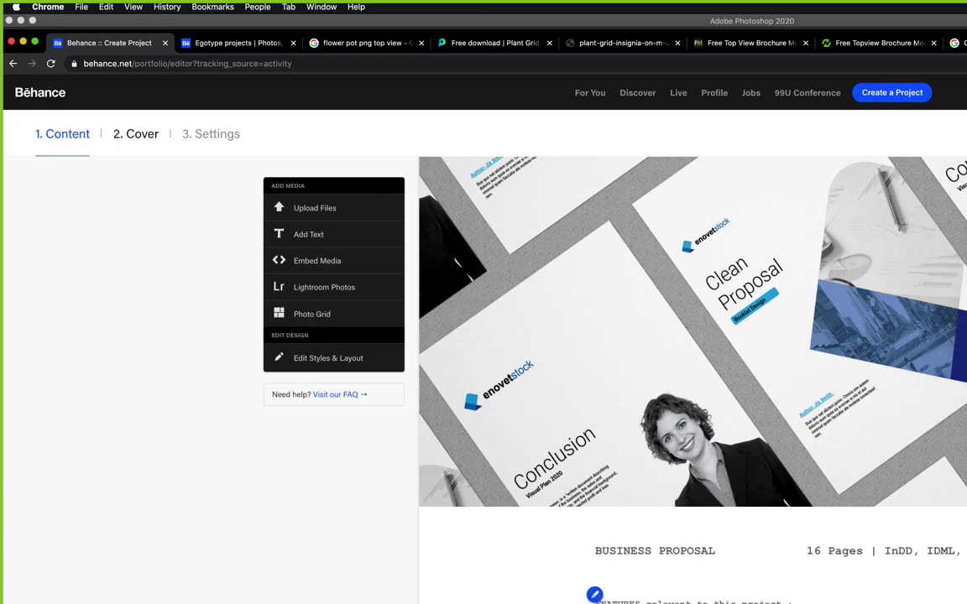
# Delete the whole FEATURES line from the text block.
pyautogui.scroll(-2, 692, 378)
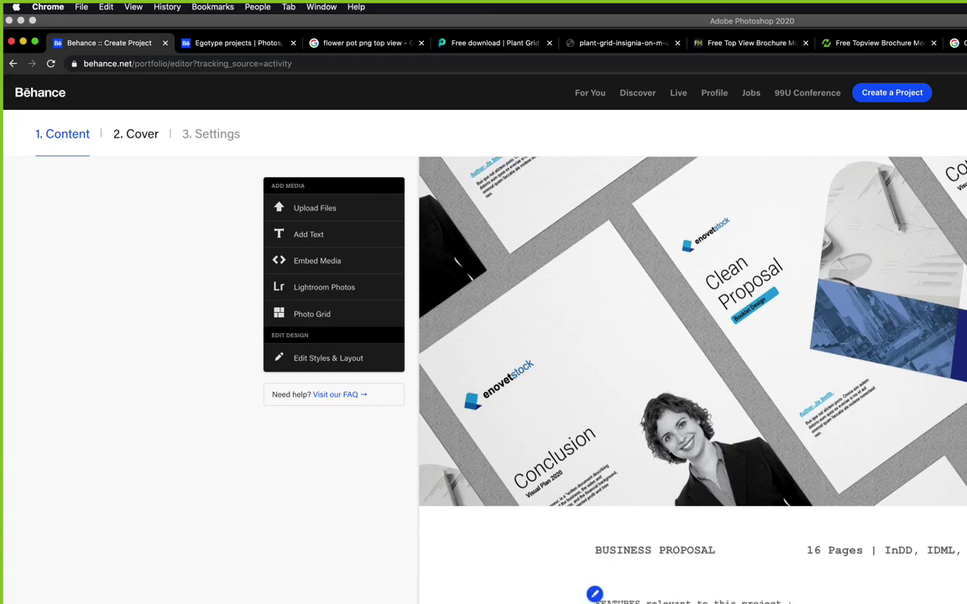
pyautogui.moveTo(710, 552)
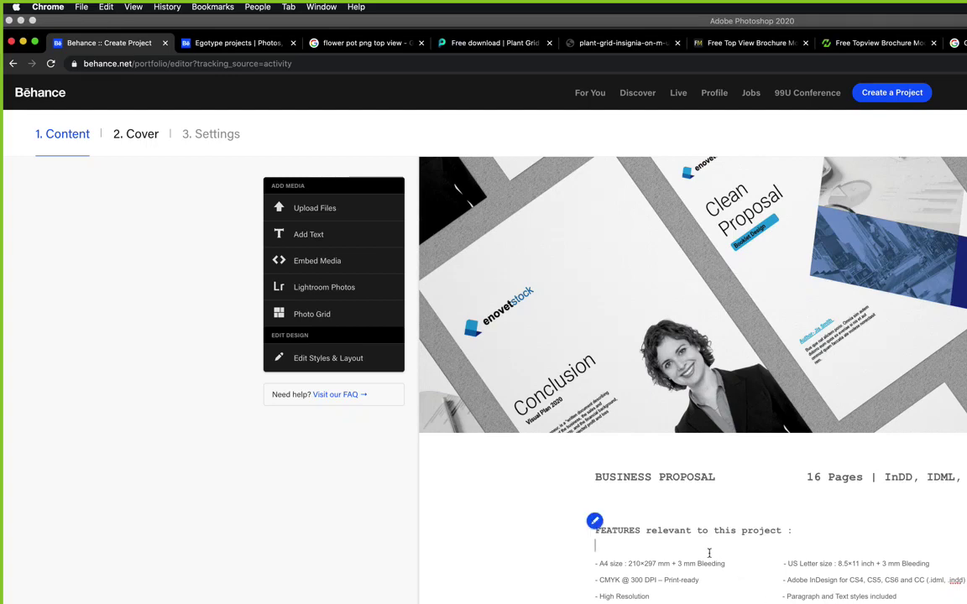
pyautogui.tripleClick(707, 531)
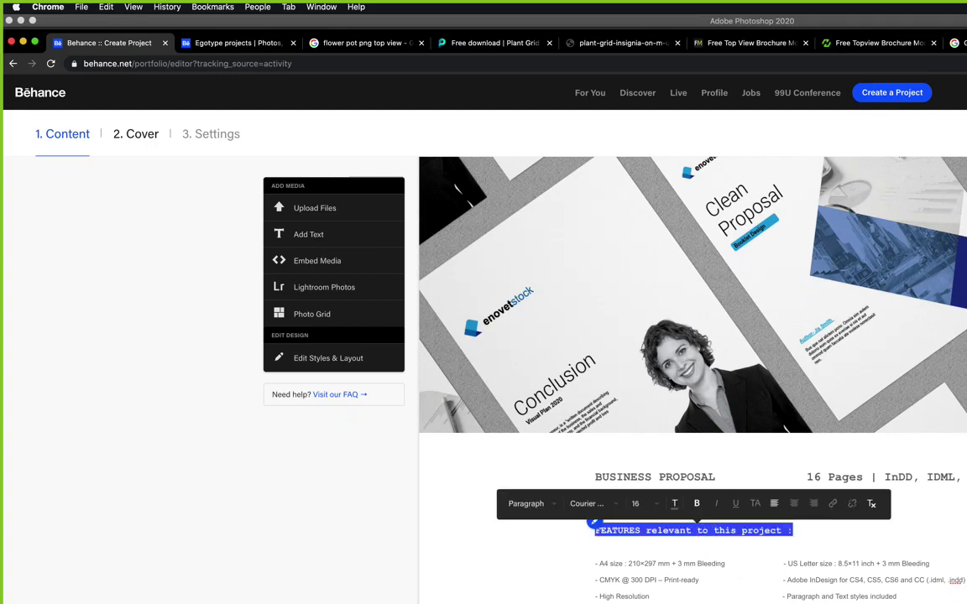
pyautogui.press('BackSpace')
pyautogui.press('BackSpace')
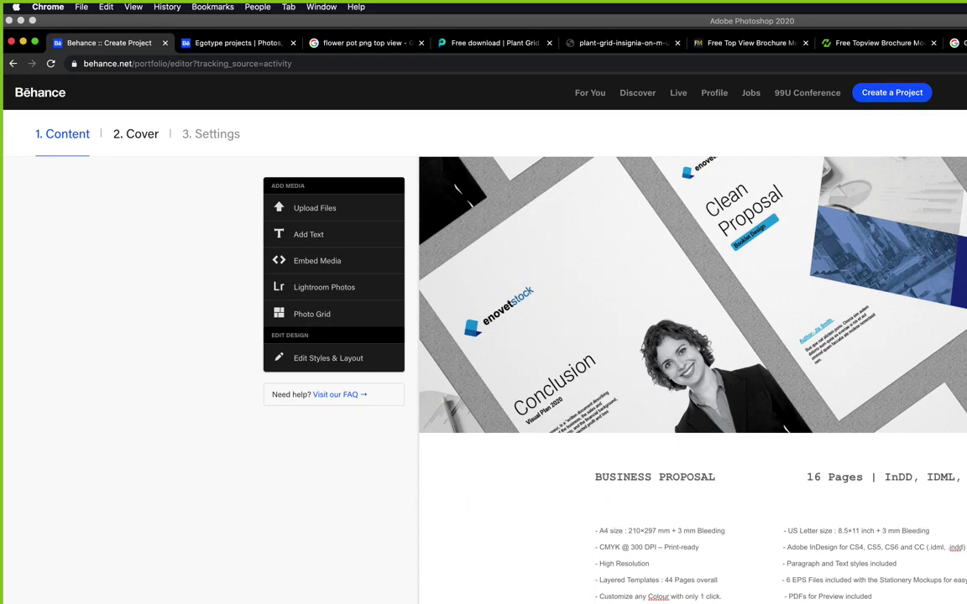
pyautogui.moveTo(747, 503)
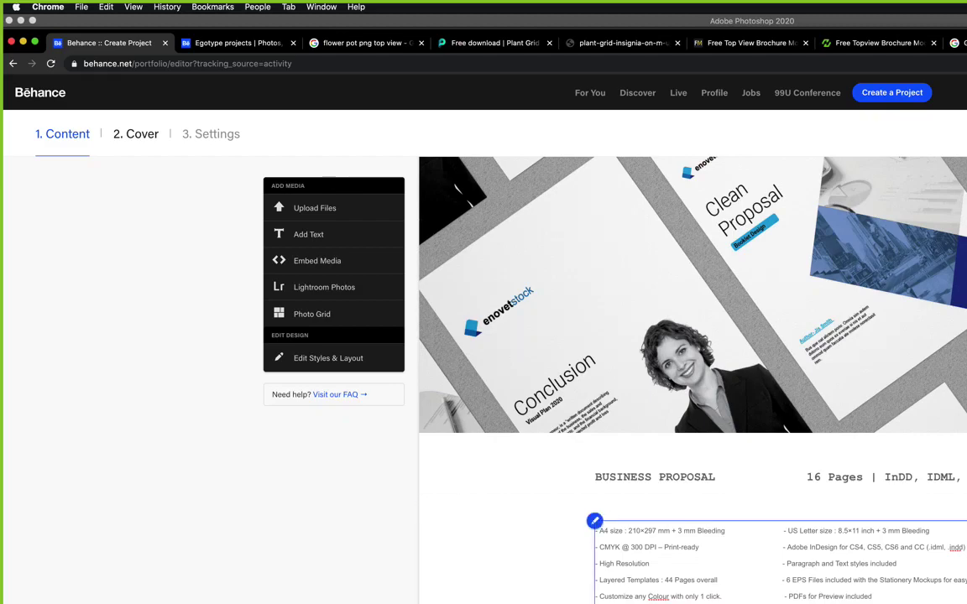
# Scroll through the Proposal preview images to the All Pages grid, then go to the Egotype projects tab.
pyautogui.scroll(-10, 877, 507)
pyautogui.scroll(-15, 877, 507)
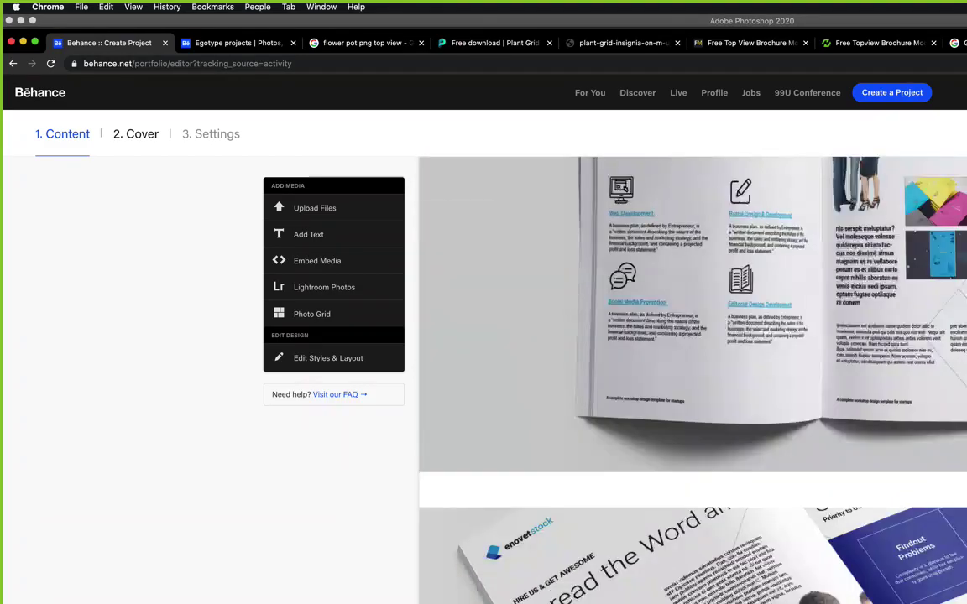
pyautogui.scroll(-10, 692, 387)
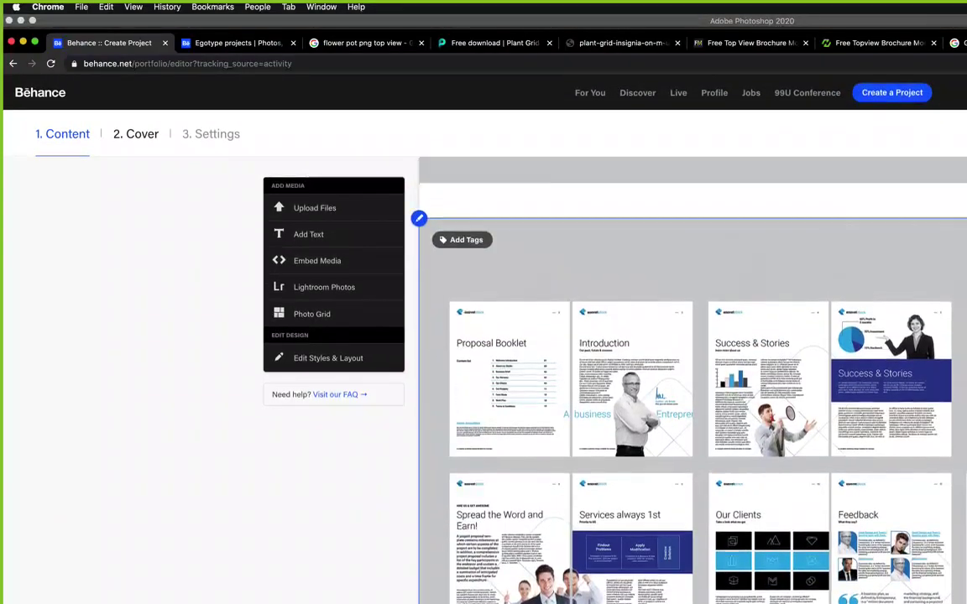
pyautogui.scroll(10, 692, 386)
pyautogui.scroll(-10, 693, 386)
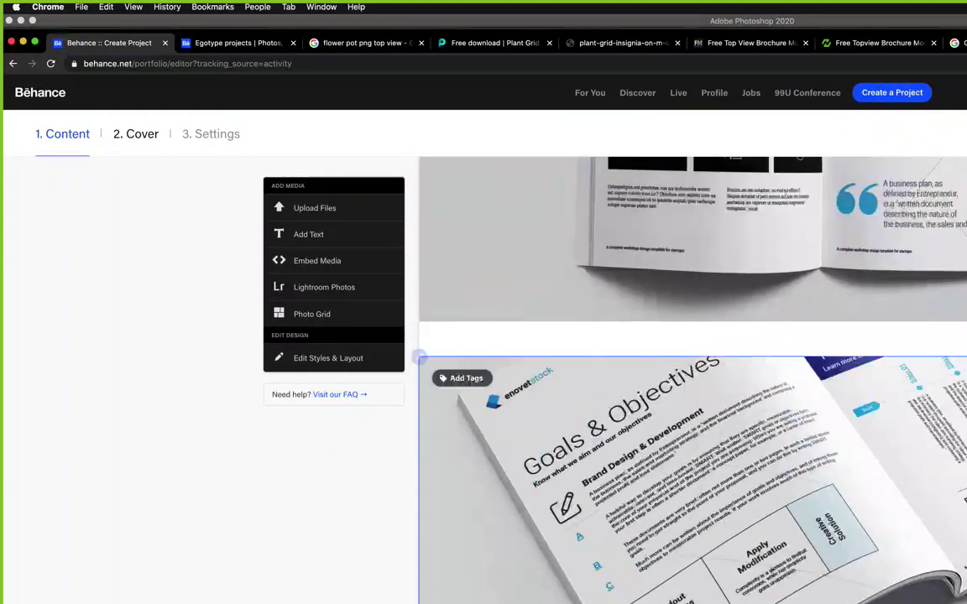
pyautogui.scroll(10, 693, 386)
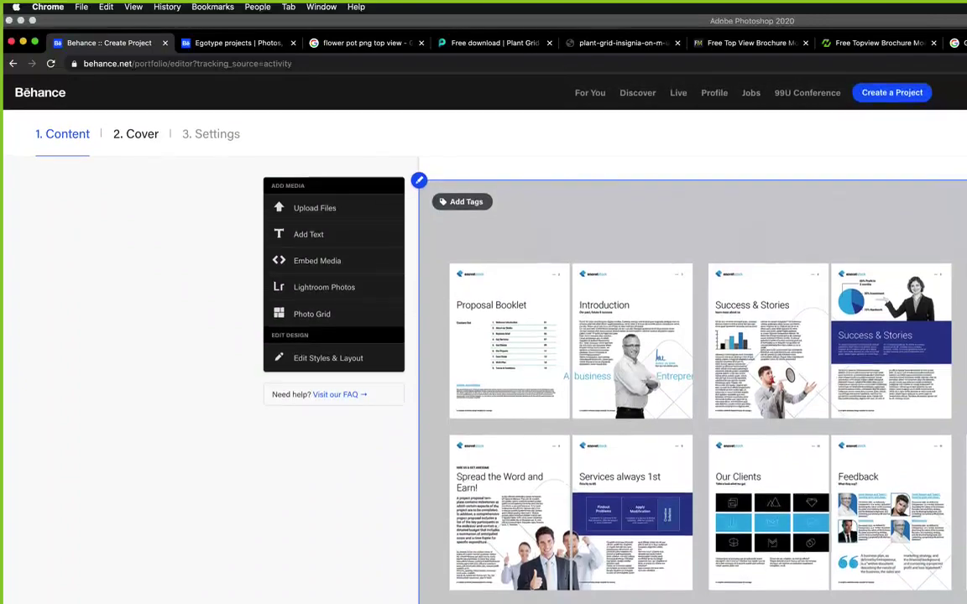
pyautogui.scroll(-10, 692, 377)
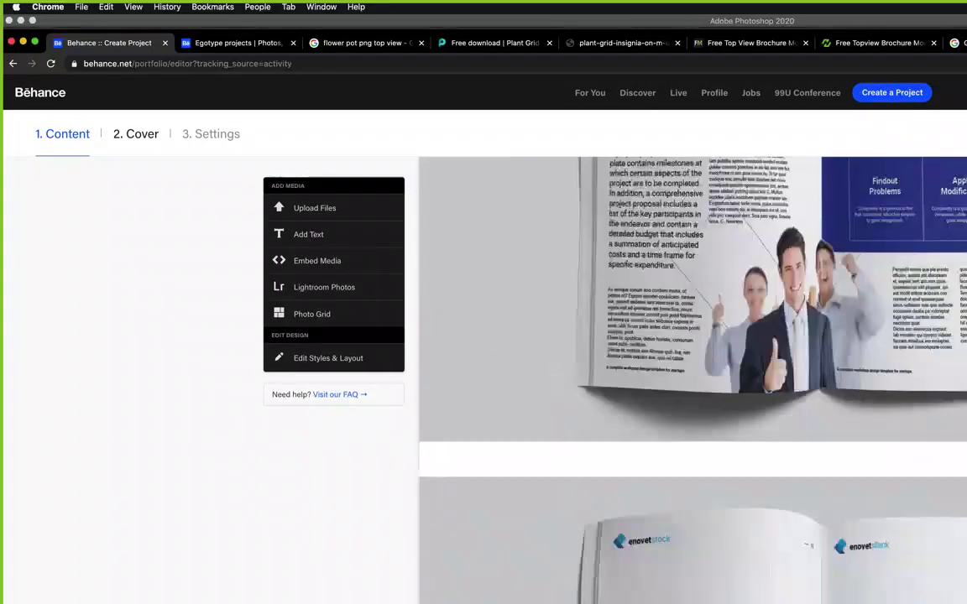
pyautogui.scroll(2, 692, 378)
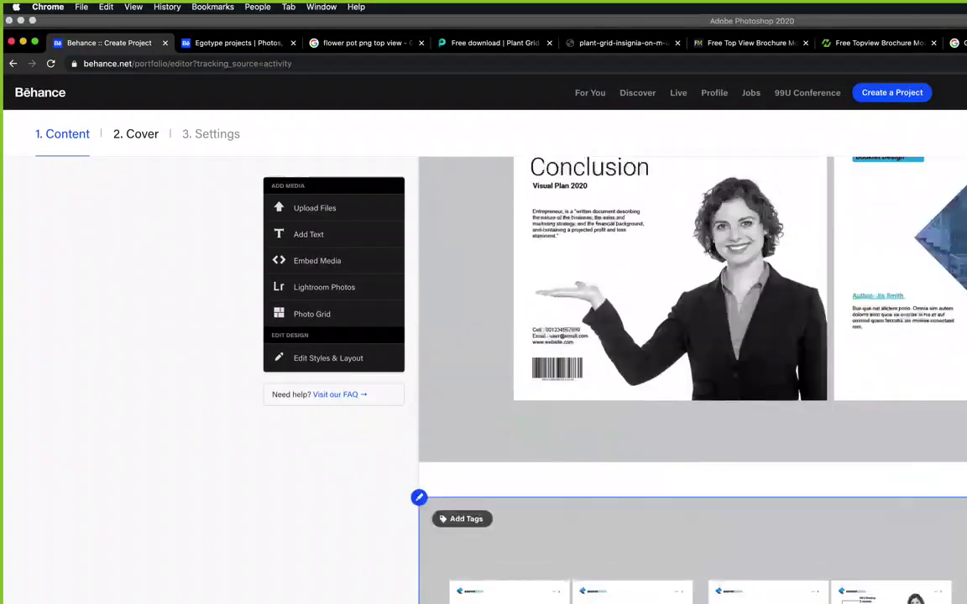
pyautogui.click(231, 42)
# Open the RoyalGold project from search results and select its 'Do you like what you see?' message.
pyautogui.click(27, 179)
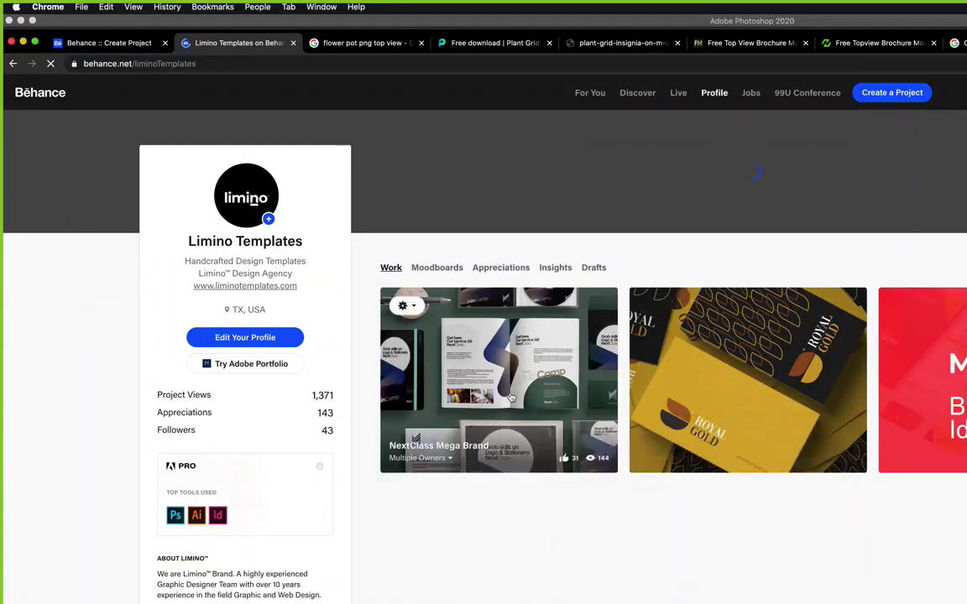
pyautogui.click(739, 393)
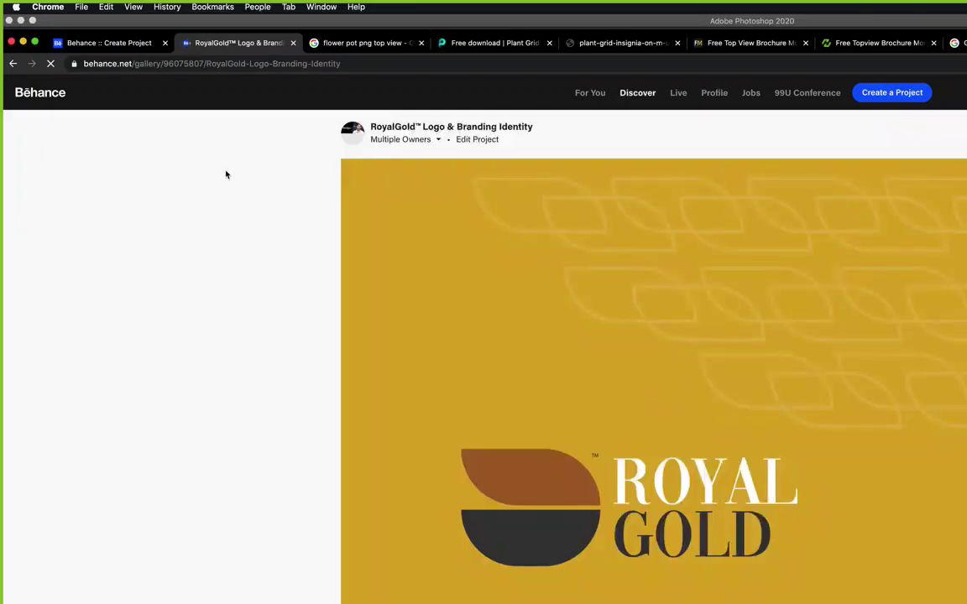
pyautogui.scroll(-10, 843, 520)
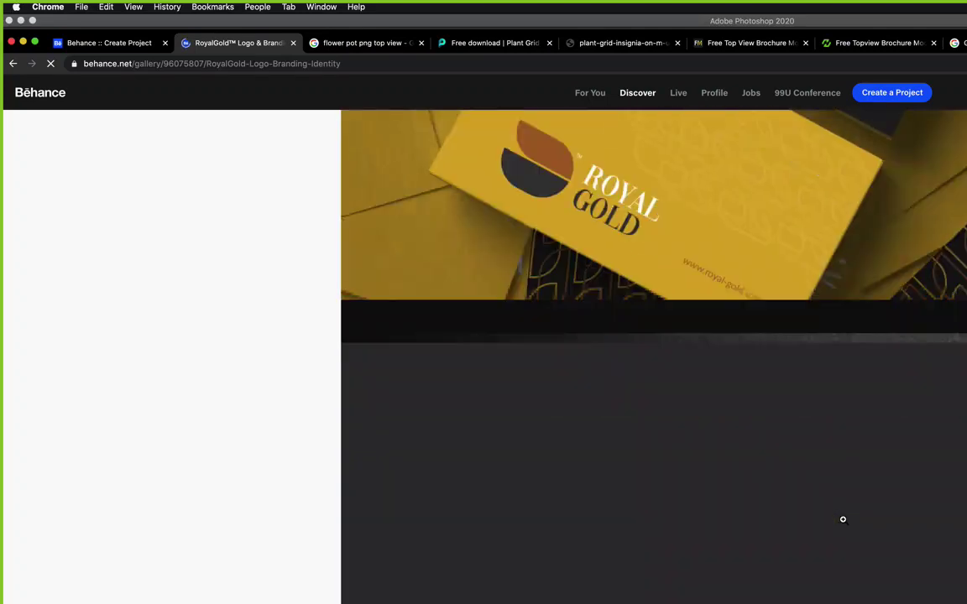
pyautogui.scroll(-15, 842, 520)
pyautogui.scroll(10, 844, 520)
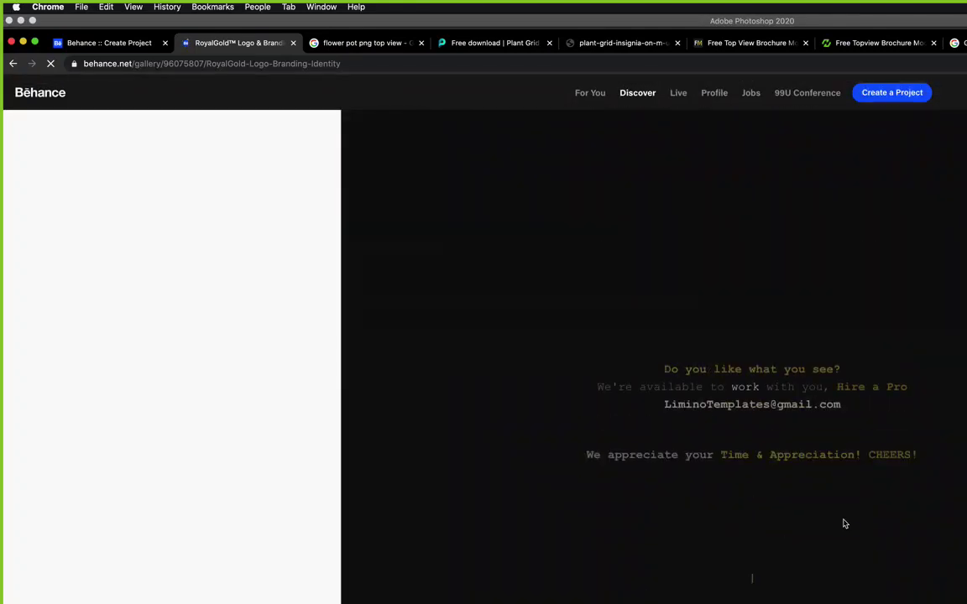
pyautogui.moveTo(639, 359); pyautogui.dragTo(963, 451)
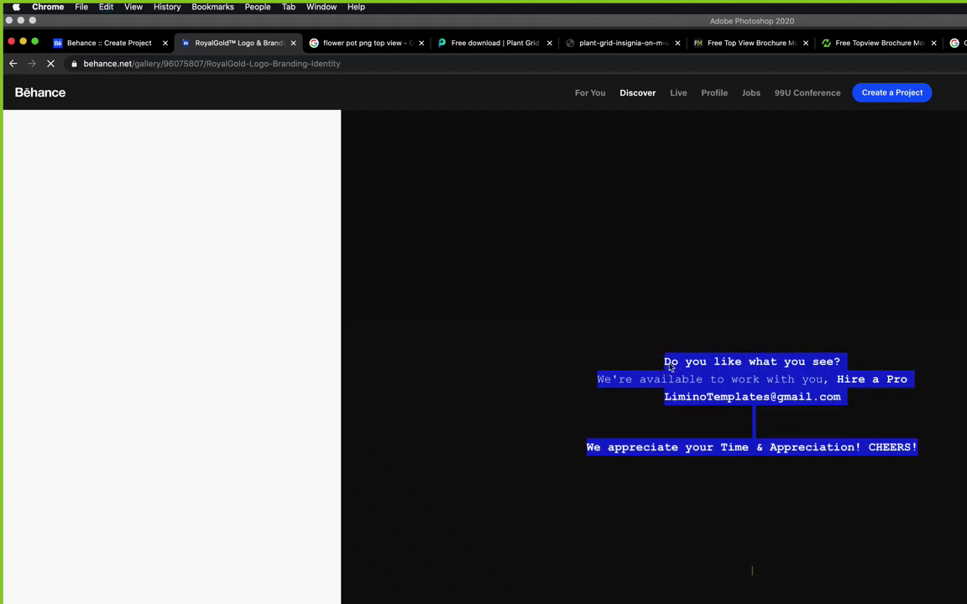
pyautogui.scroll(10, 669, 363)
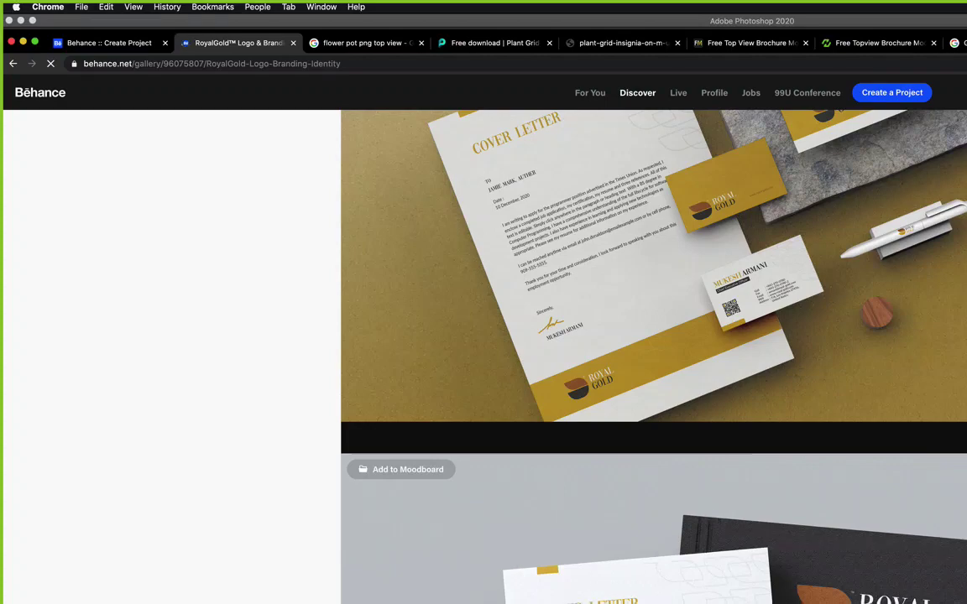
pyautogui.scroll(-20, 654, 357)
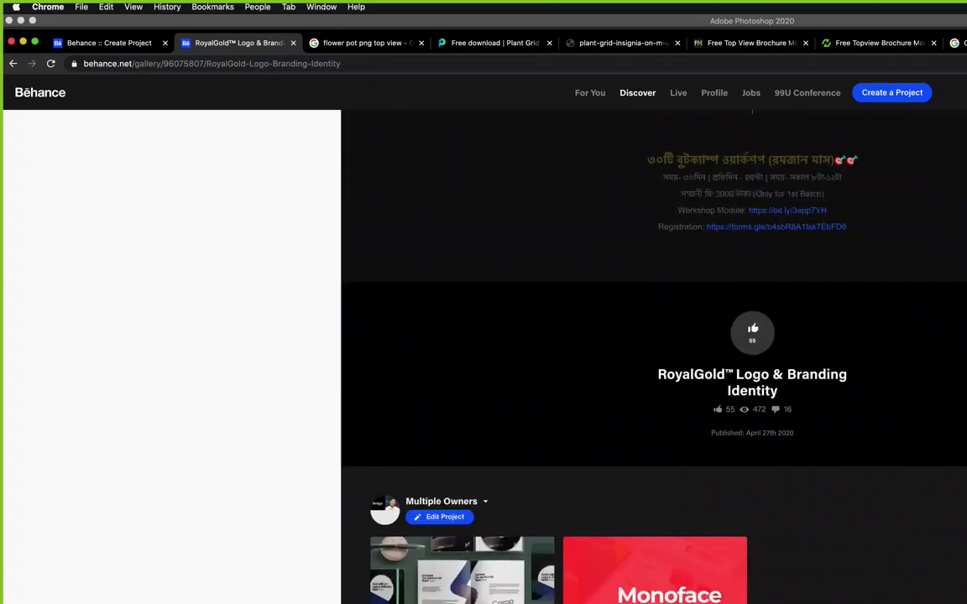
pyautogui.scroll(5, 654, 357)
# Back in the Create Project editor, place the cursor in the text block below the thumbnail grid.
pyautogui.click(105, 43)
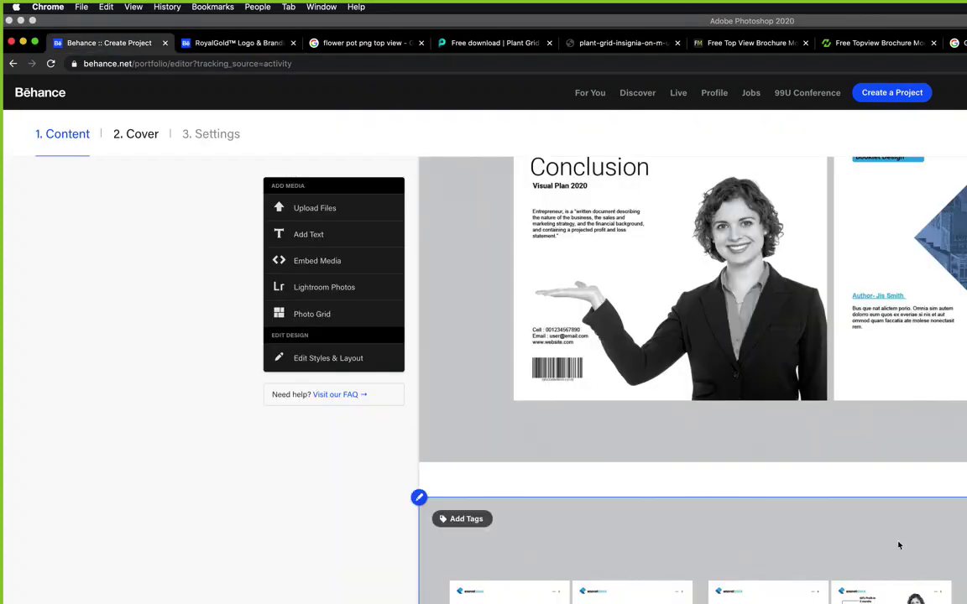
pyautogui.scroll(-5, 899, 546)
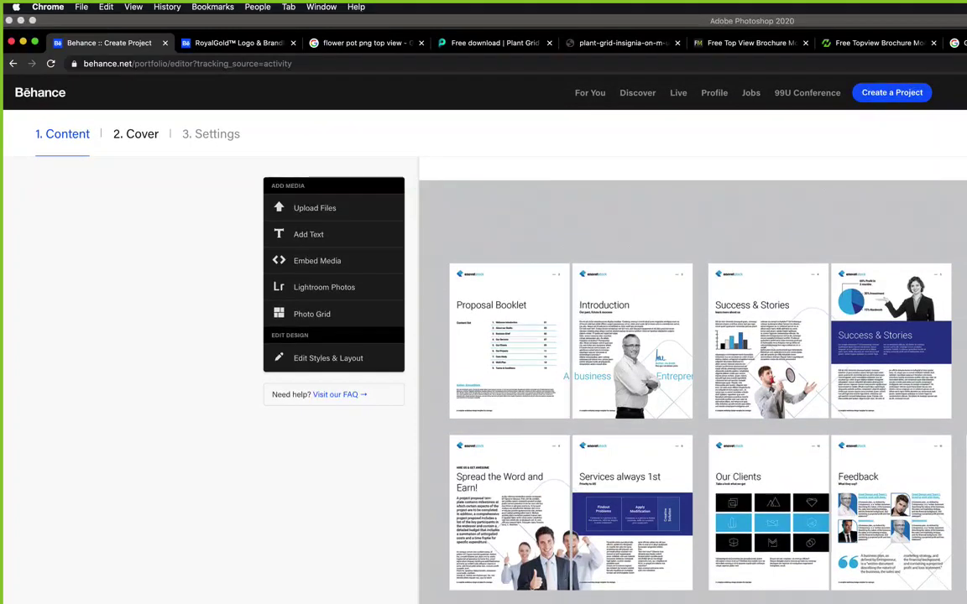
pyautogui.scroll(-2, 692, 378)
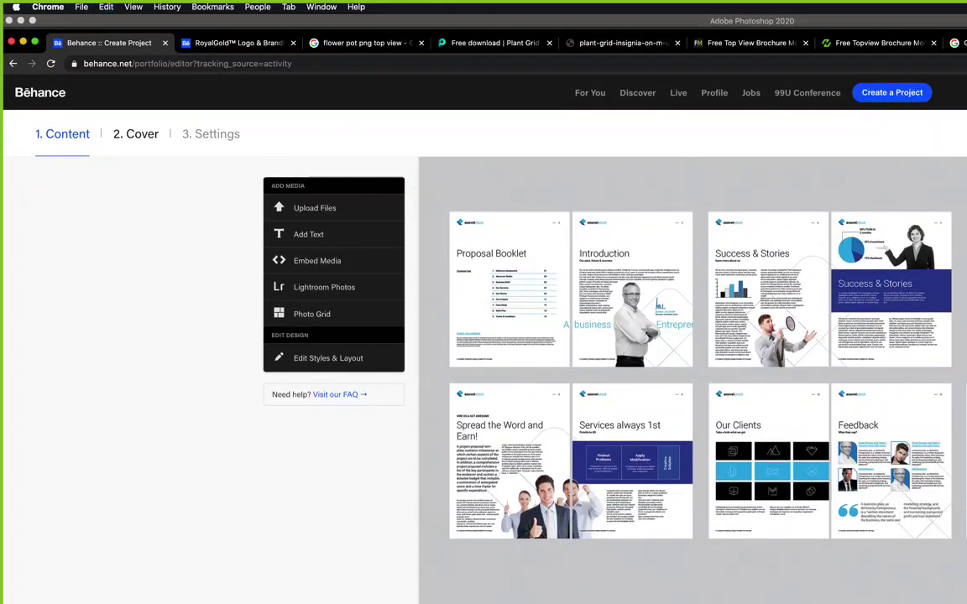
pyautogui.scroll(-2, 693, 378)
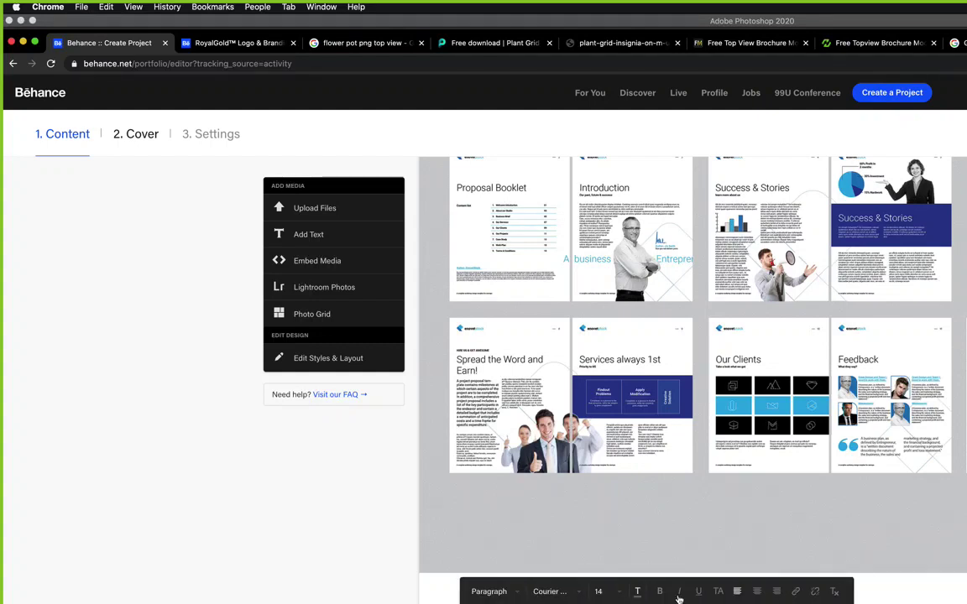
pyautogui.click(661, 592)
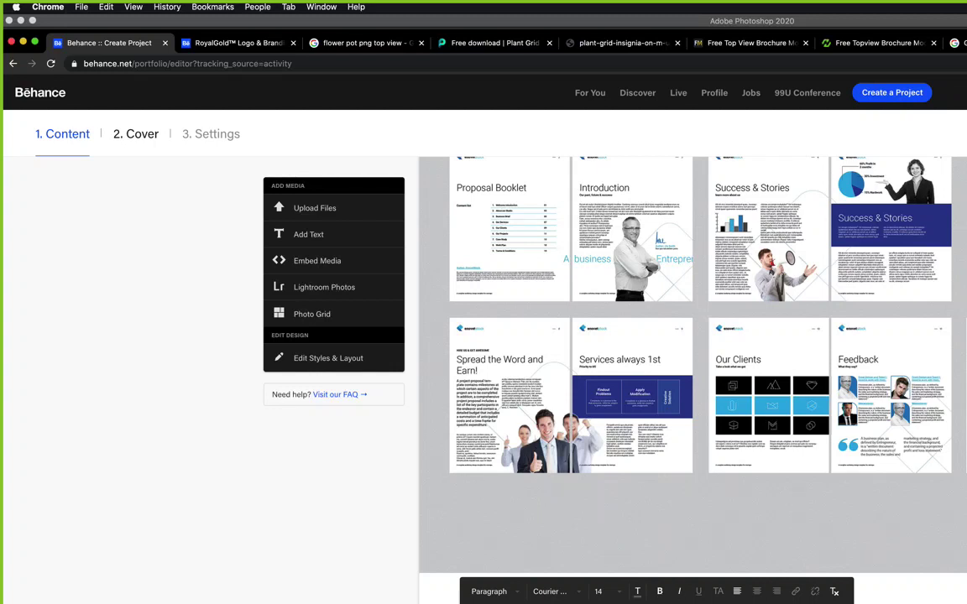
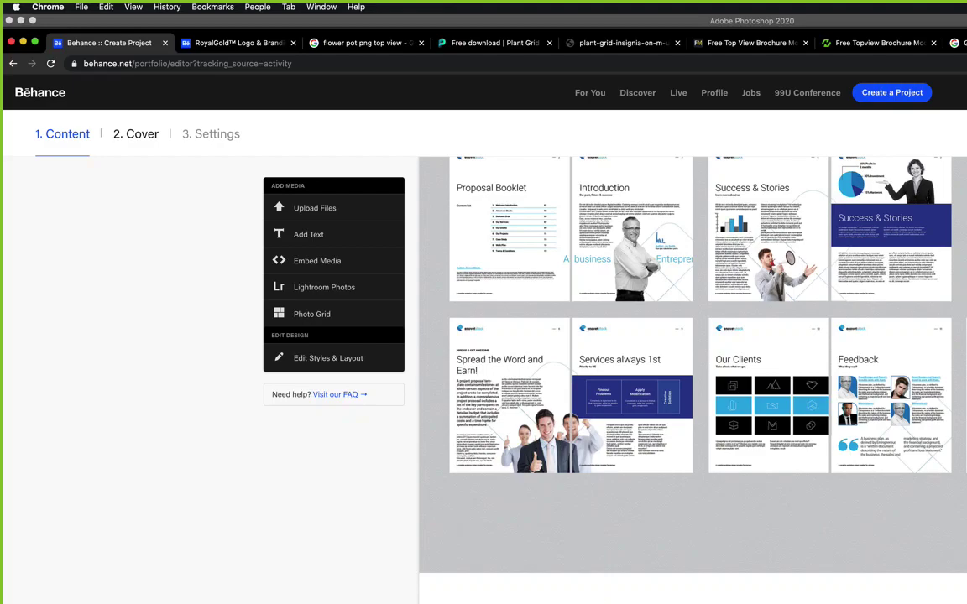
# Drag the image Spacing slider in Styles & Layout to 0 px and save, so the mockups stack without gaps.
pyautogui.scroll(-15, 803, 518)
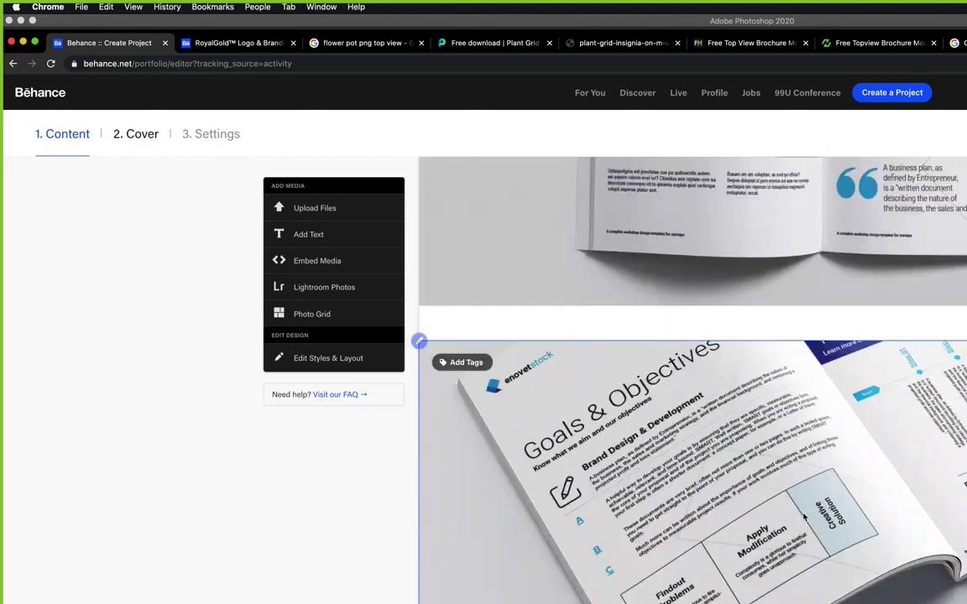
pyautogui.scroll(-5, 804, 518)
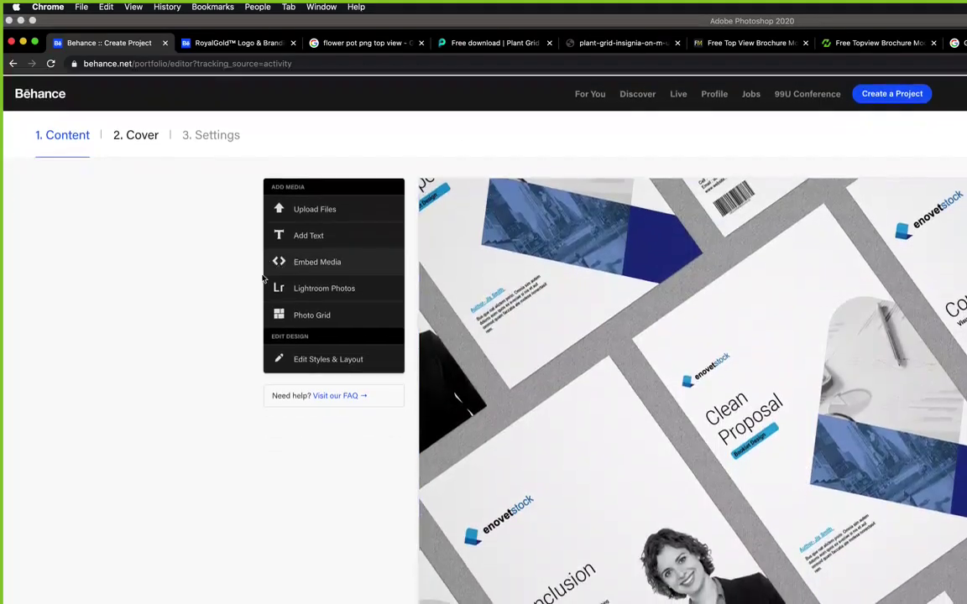
pyautogui.click(340, 360)
pyautogui.moveTo(782, 387); pyautogui.dragTo(732, 386)
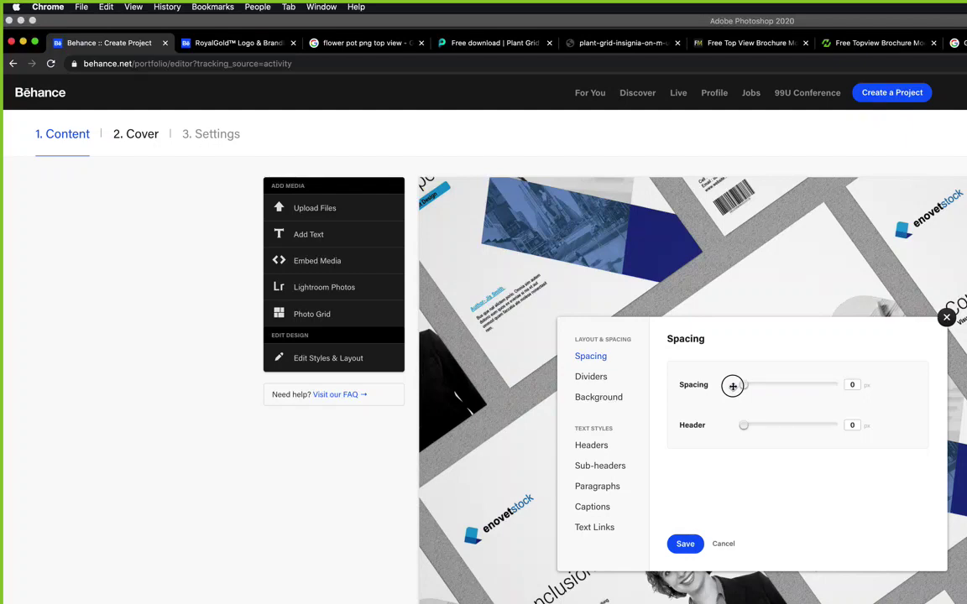
pyautogui.scroll(-10, 659, 348)
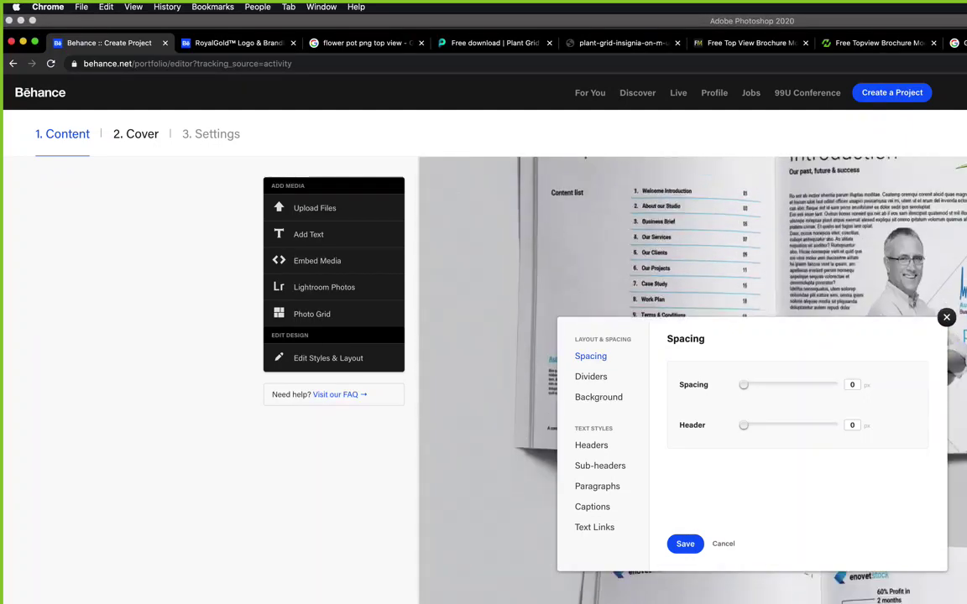
pyautogui.scroll(10, 659, 347)
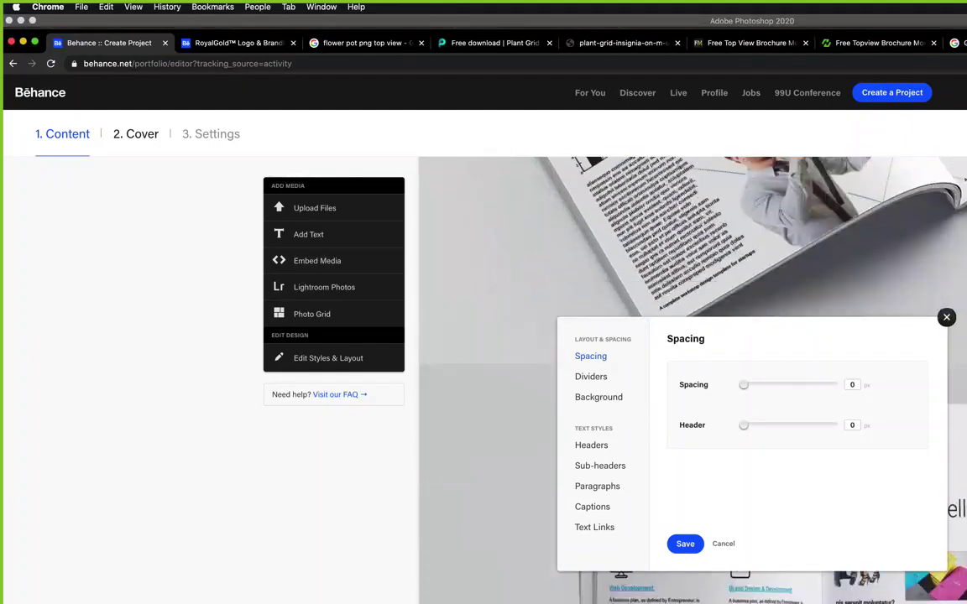
pyautogui.scroll(10, 692, 378)
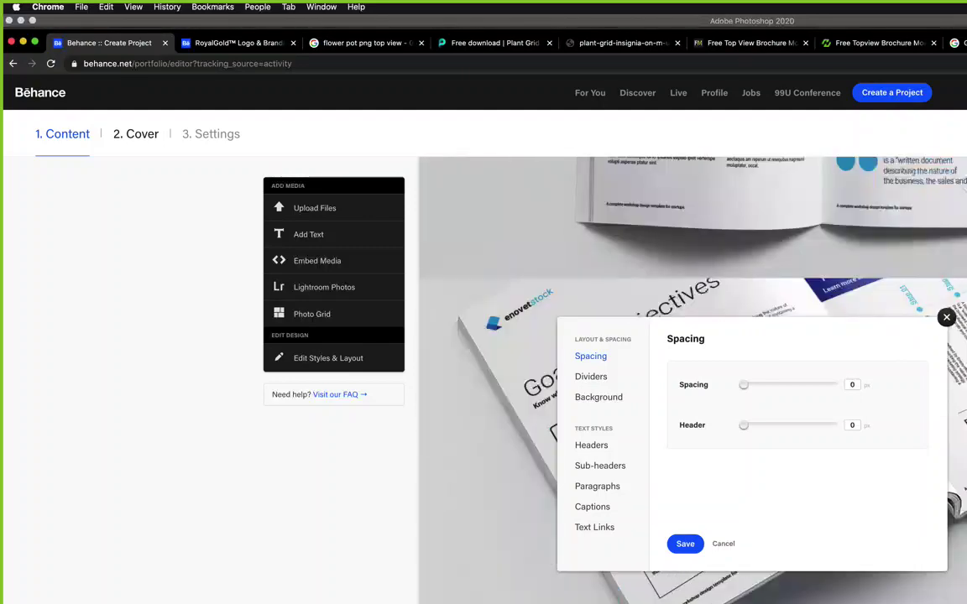
pyautogui.click(685, 544)
pyautogui.scroll(-10, 690, 547)
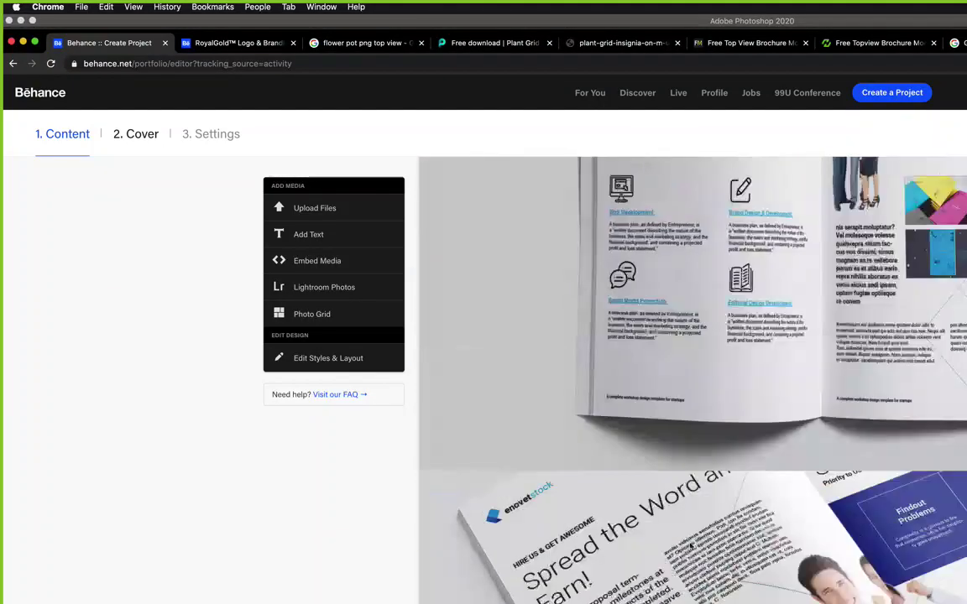
pyautogui.scroll(-10, 690, 546)
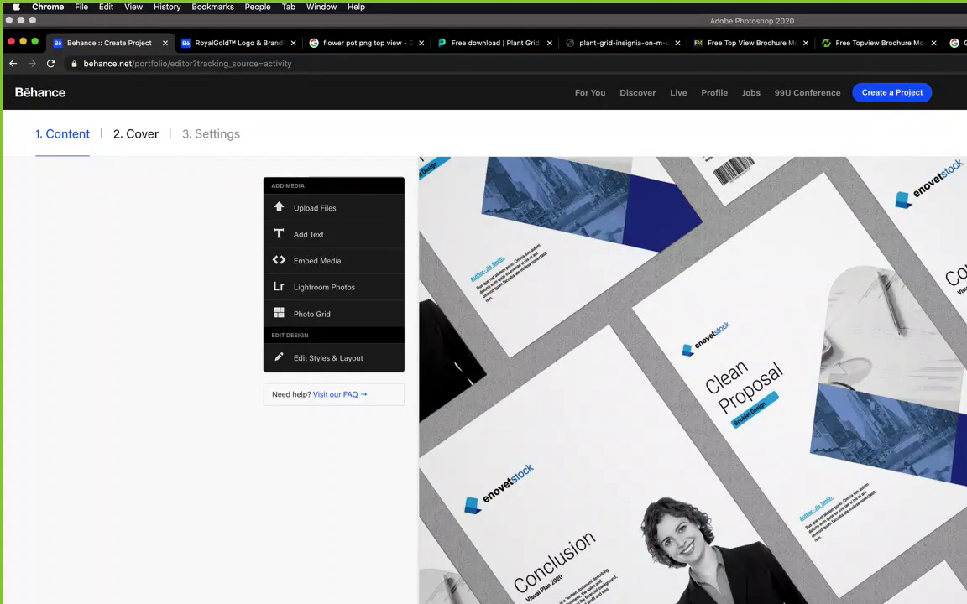
# Scroll down the seamless mockup images to the page-spread grid and click the text block below it.
pyautogui.scroll(-2, 692, 378)
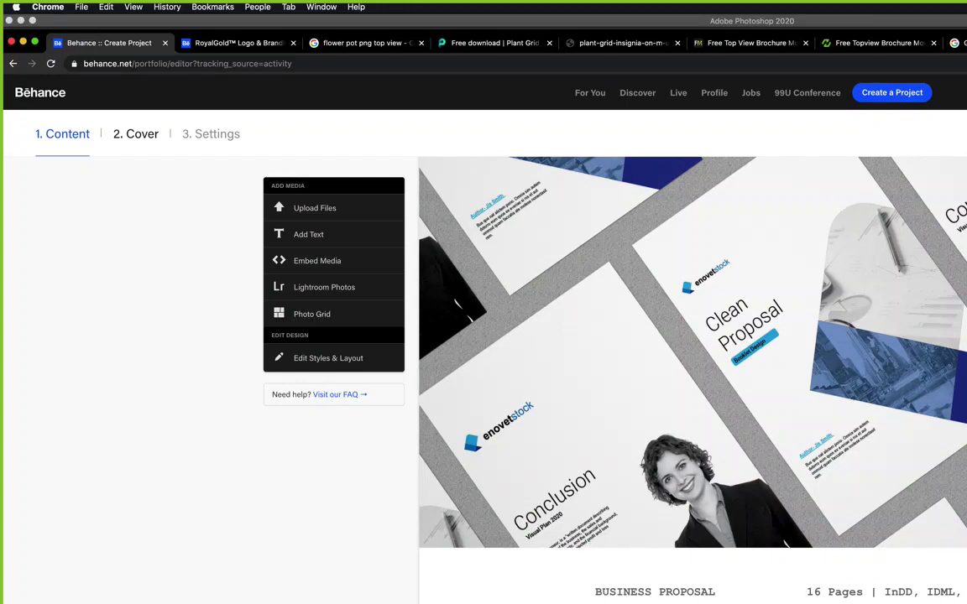
pyautogui.scroll(-10, 692, 378)
pyautogui.scroll(-15, 693, 378)
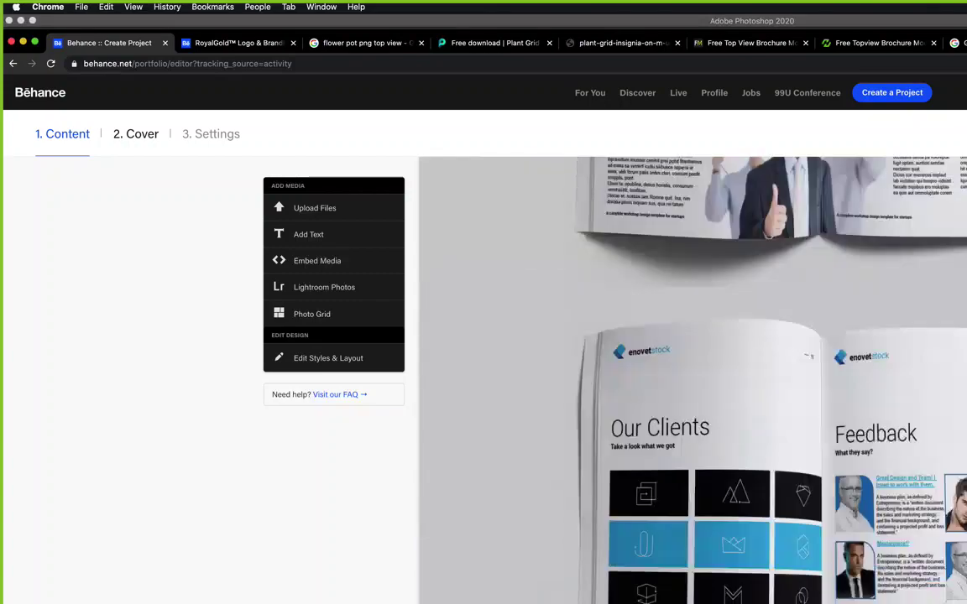
pyautogui.scroll(-10, 693, 377)
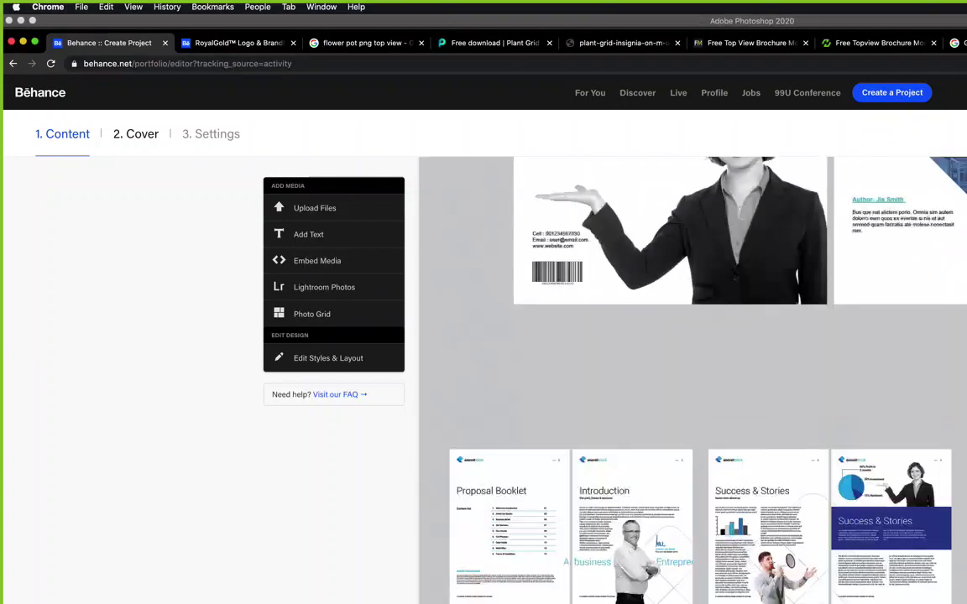
pyautogui.scroll(3, 692, 378)
pyautogui.scroll(-3, 693, 377)
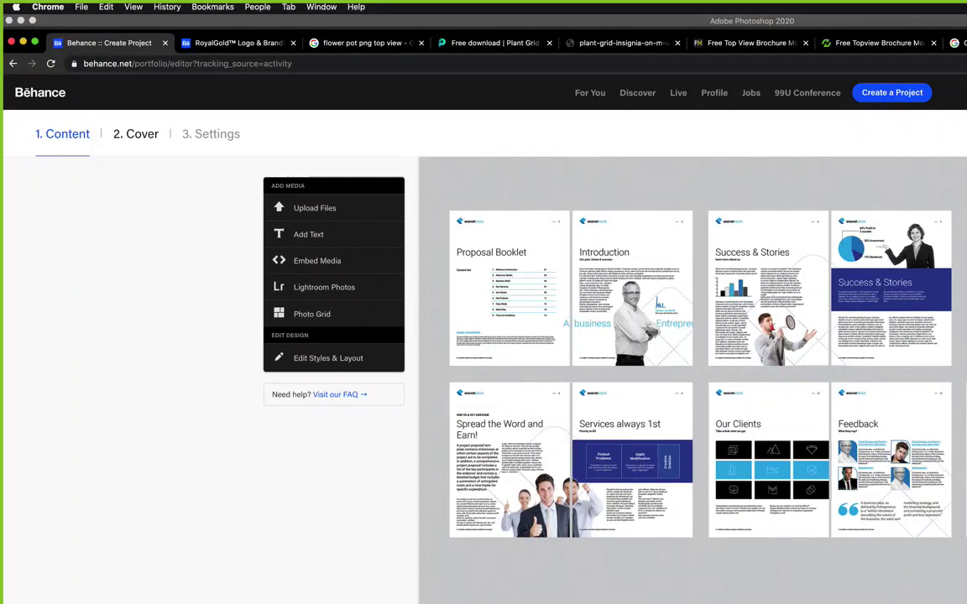
pyautogui.scroll(-2, 692, 377)
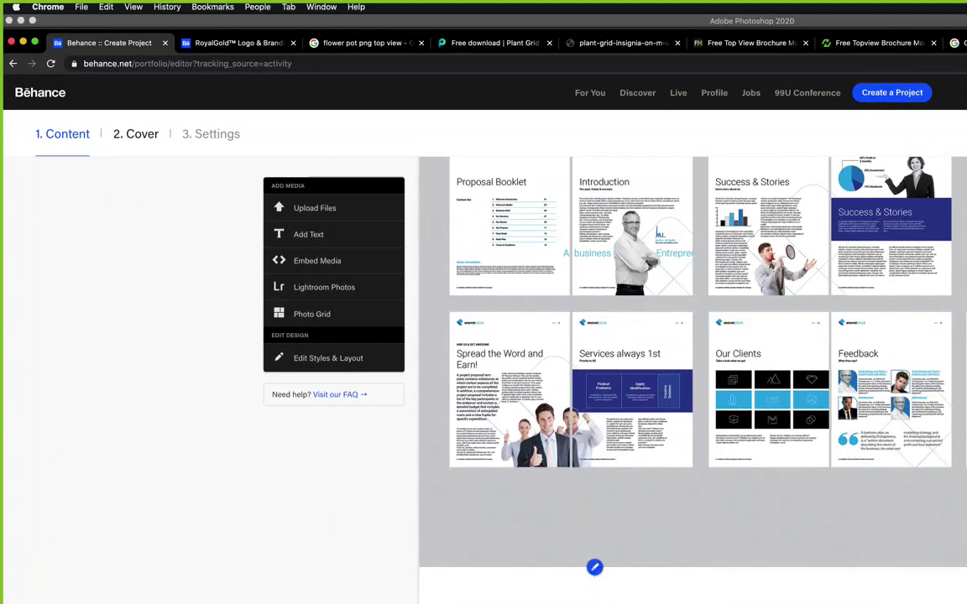
pyautogui.click(597, 588)
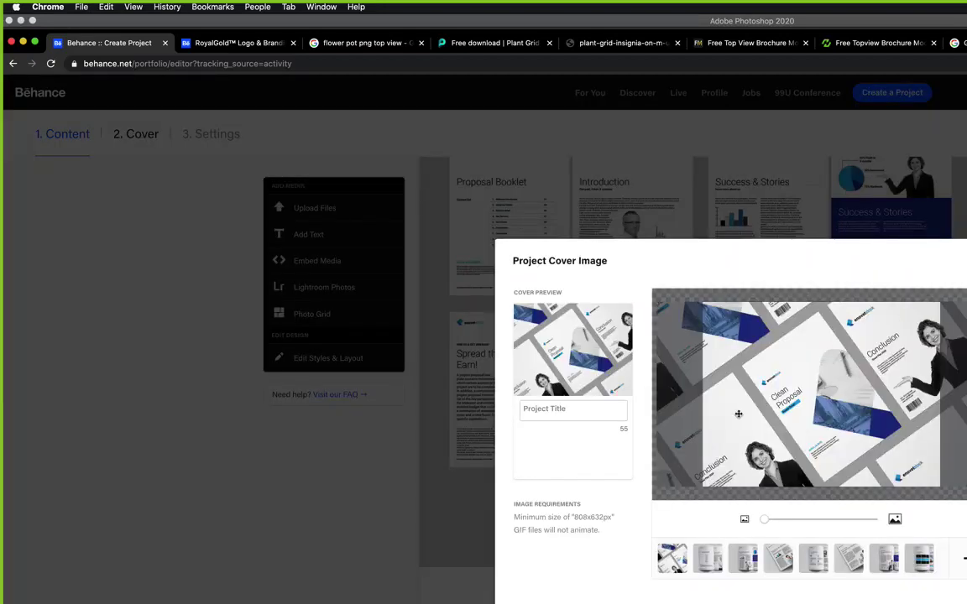
# Preview the Our Services and Spread the Word spreads as cover, then keep the tilted brochure shot.
pyautogui.click(672, 558)
pyautogui.click(812, 567)
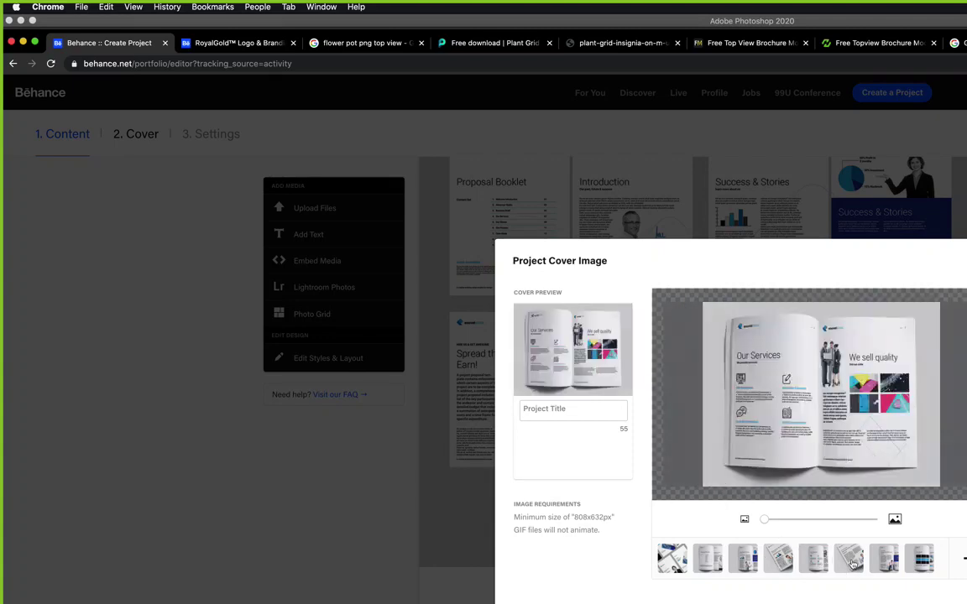
pyautogui.click(849, 562)
pyautogui.click(880, 568)
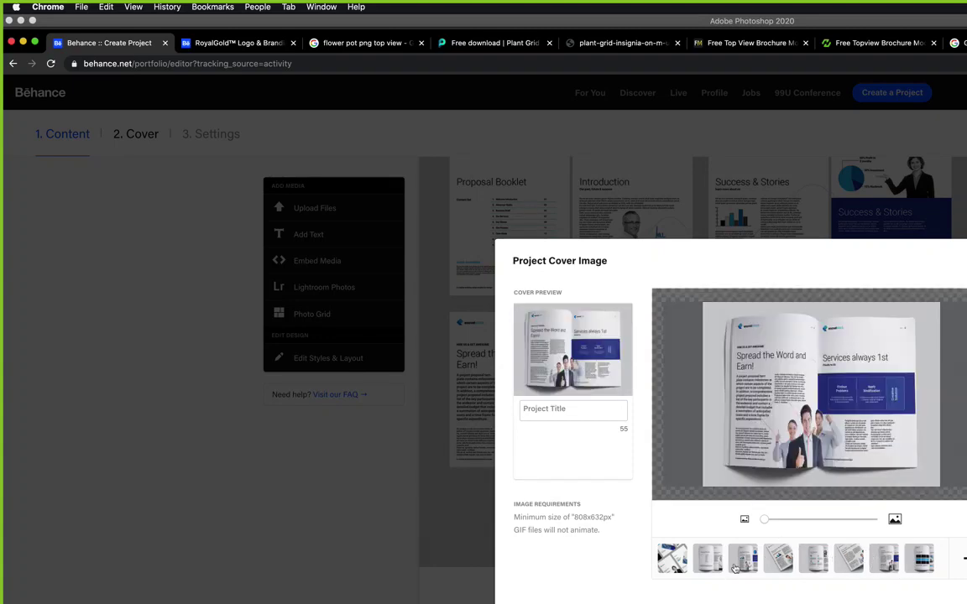
pyautogui.click(671, 558)
# Enter 'Proposal Template' as the project title and continue to Project Settings.
pyautogui.click(564, 415)
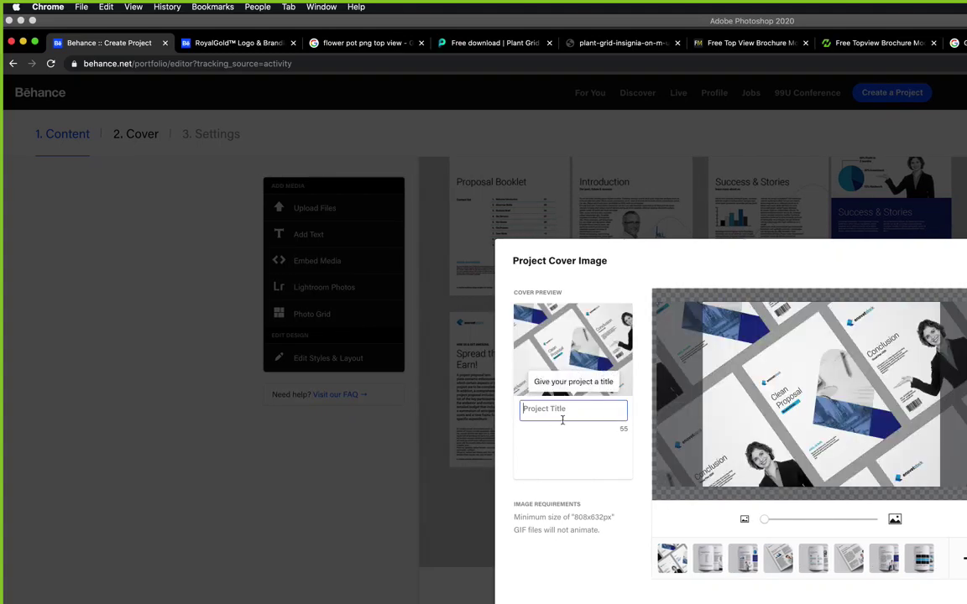
pyautogui.write('P')
pyautogui.press('BackSpace')
pyautogui.write('Proposal Template')
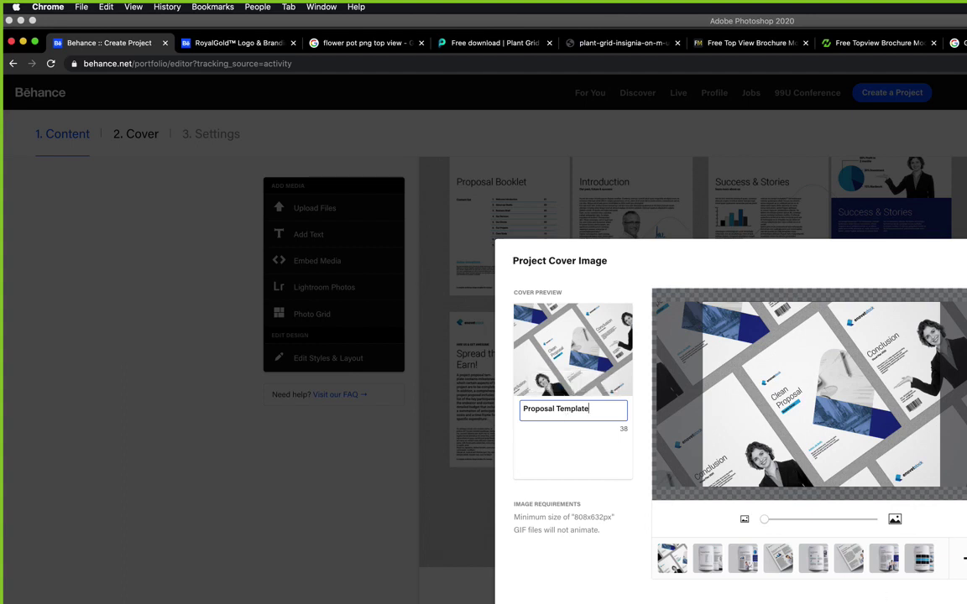
pyautogui.press('Return')
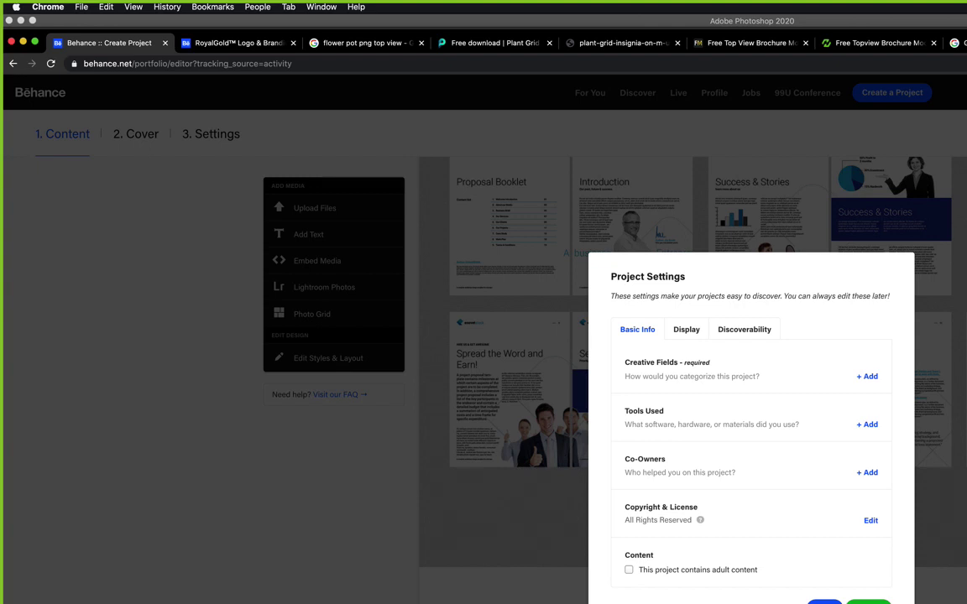
# Choose Editing, Editorial Design and Graphic Design as the project's creative fields.
pyautogui.click(867, 376)
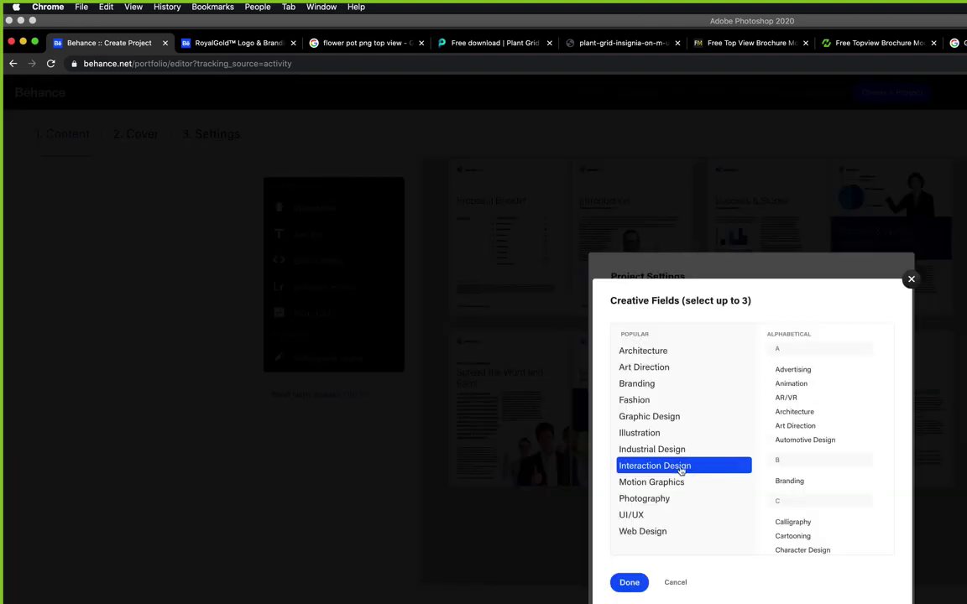
pyautogui.scroll(-5, 848, 502)
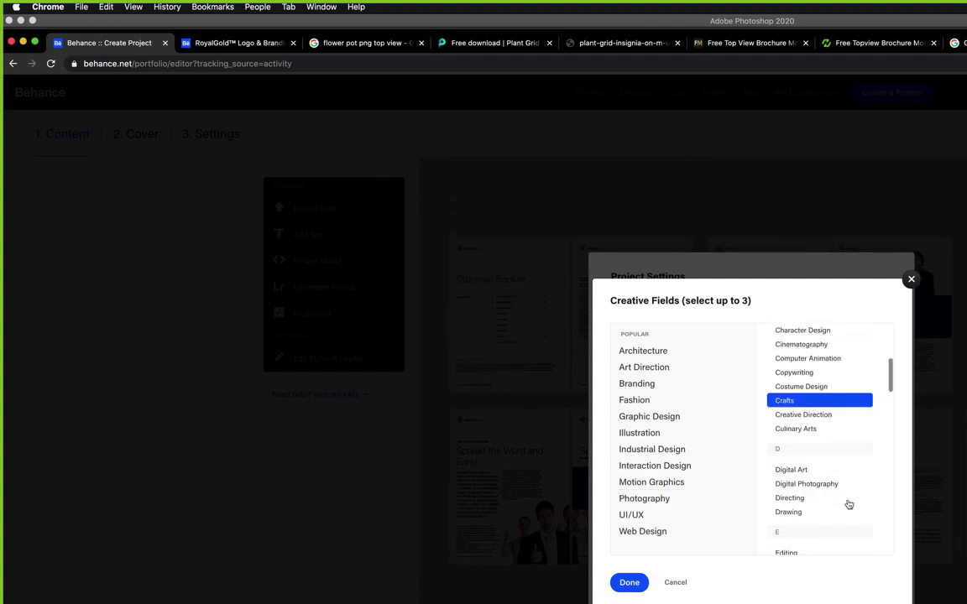
pyautogui.scroll(-2, 849, 503)
pyautogui.click(814, 461)
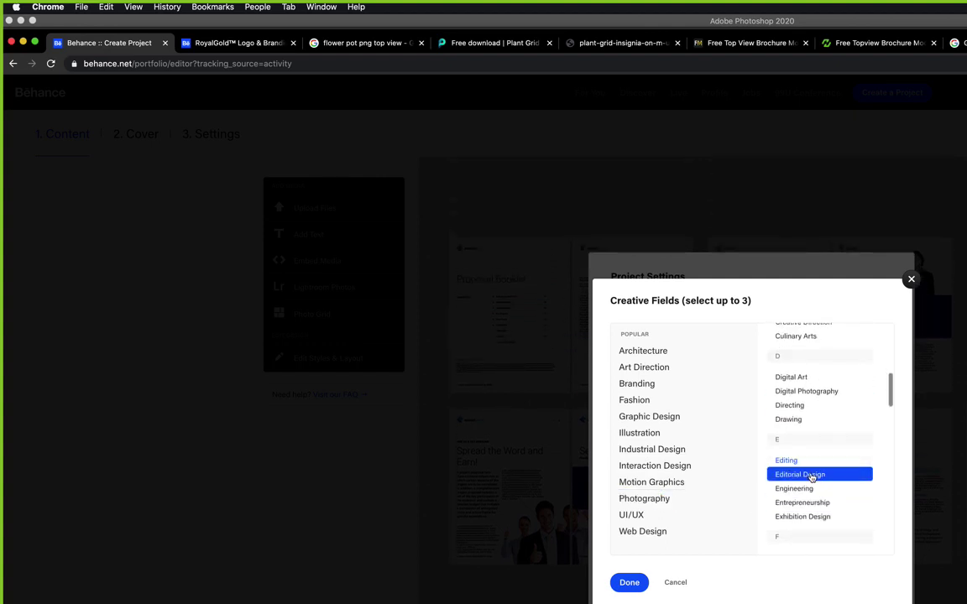
pyautogui.click(812, 476)
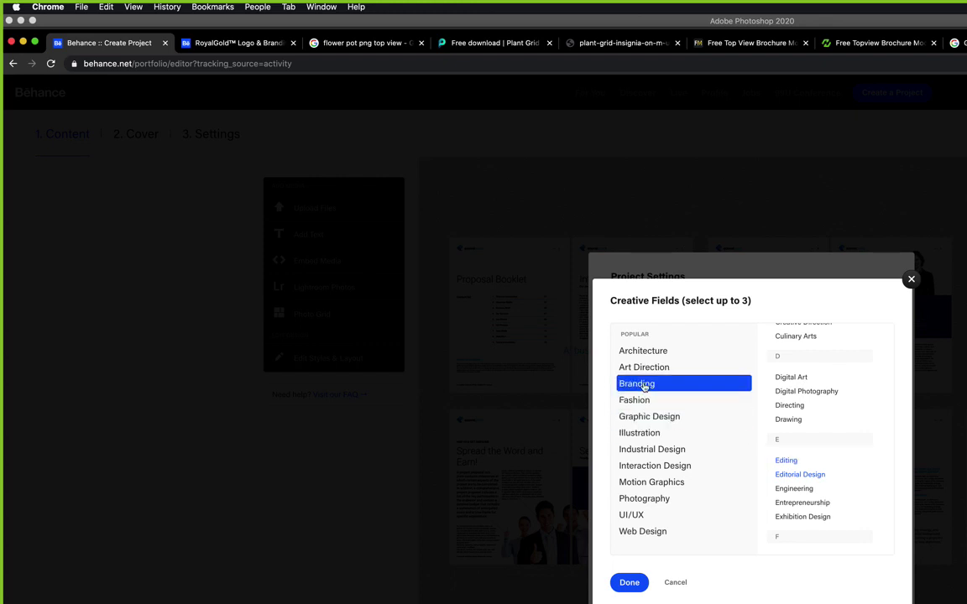
pyautogui.click(646, 417)
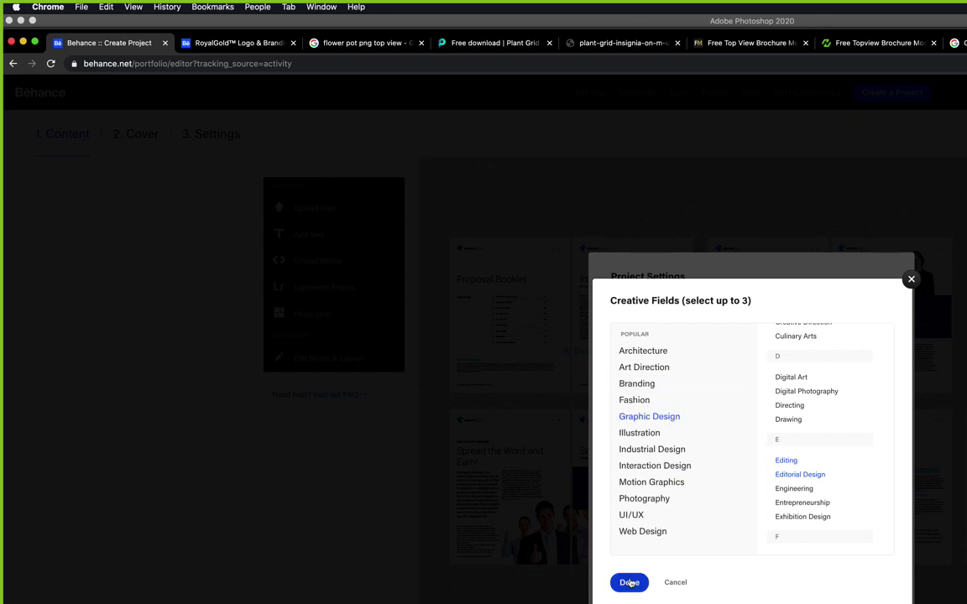
pyautogui.click(629, 581)
# List Adobe InDesign, Adobe Photoshop and Adobe Acrobat under Tools Used.
pyautogui.click(868, 427)
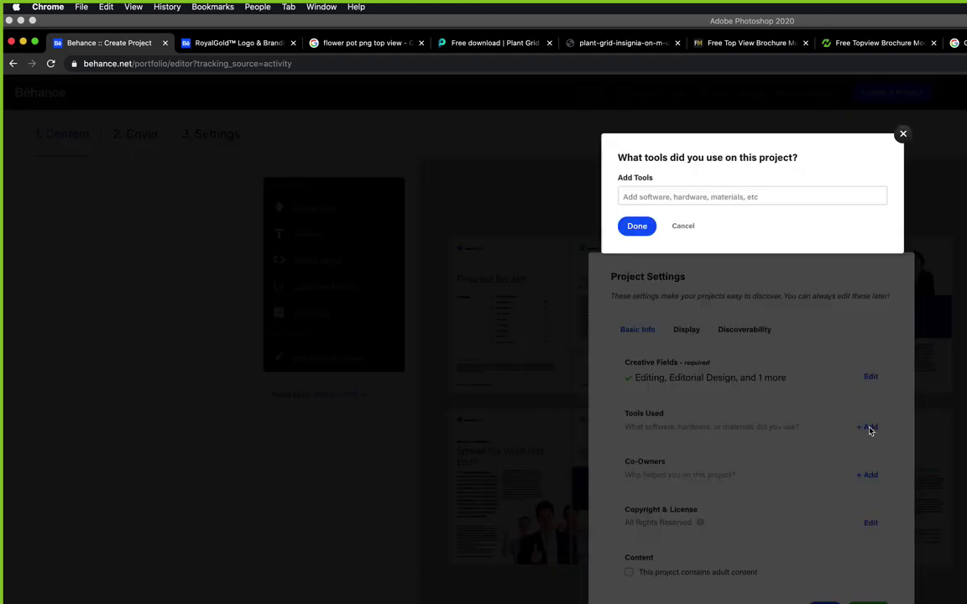
pyautogui.click(719, 197)
pyautogui.write('i')
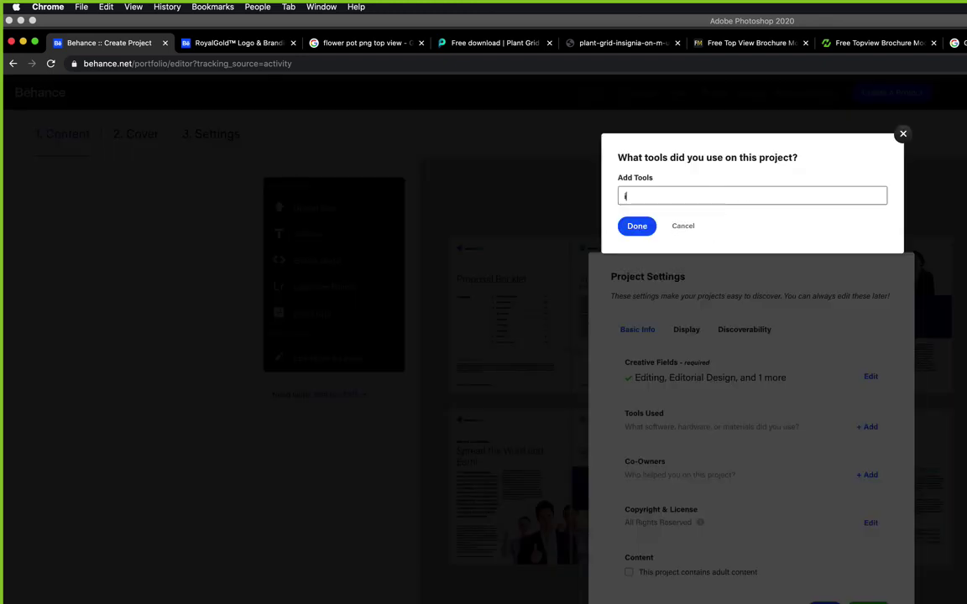
pyautogui.write('ndes')
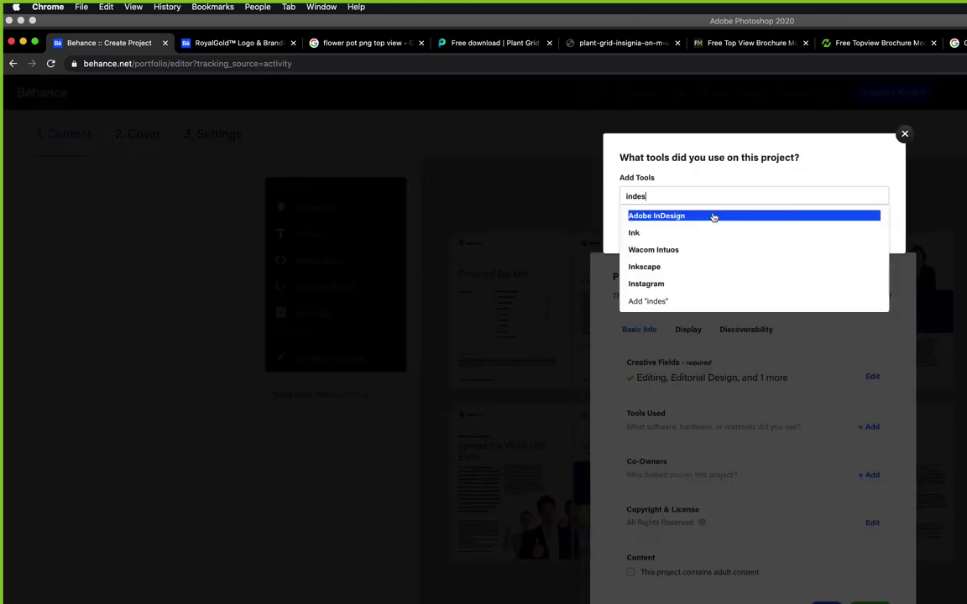
pyautogui.click(712, 217)
pyautogui.write('ph')
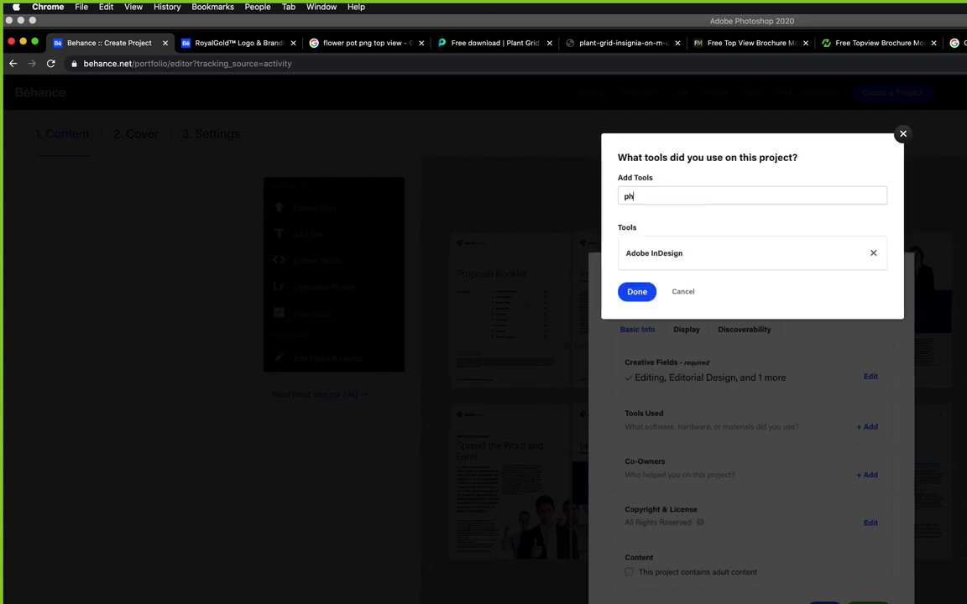
pyautogui.write('oto')
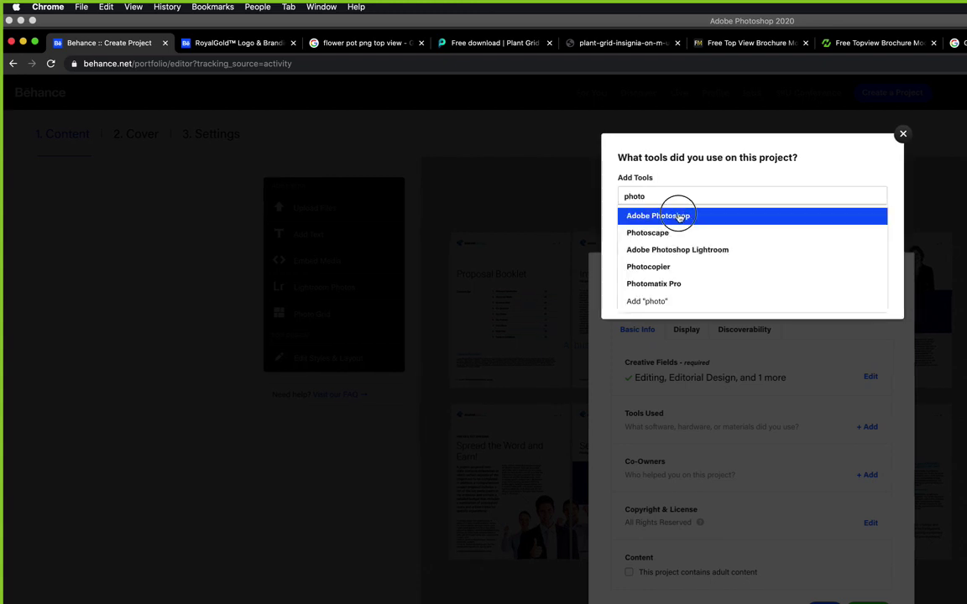
pyautogui.click(679, 216)
pyautogui.write('ac')
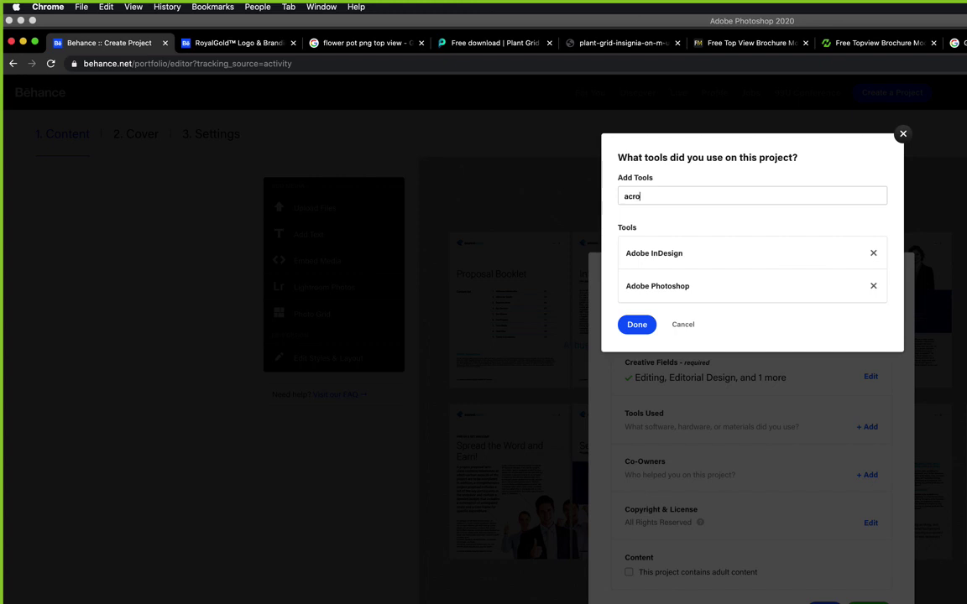
pyautogui.write('rob')
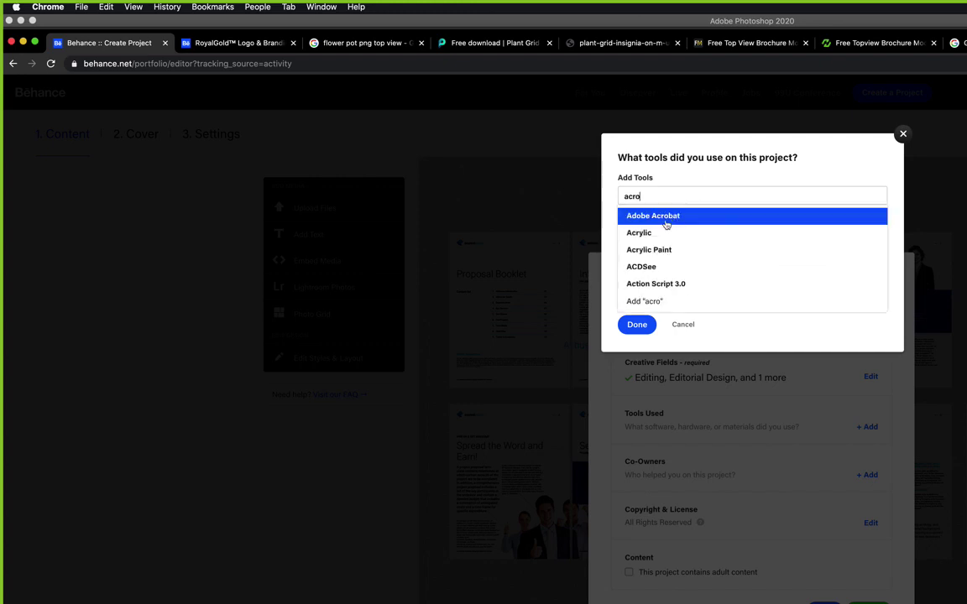
pyautogui.click(669, 218)
pyautogui.click(637, 358)
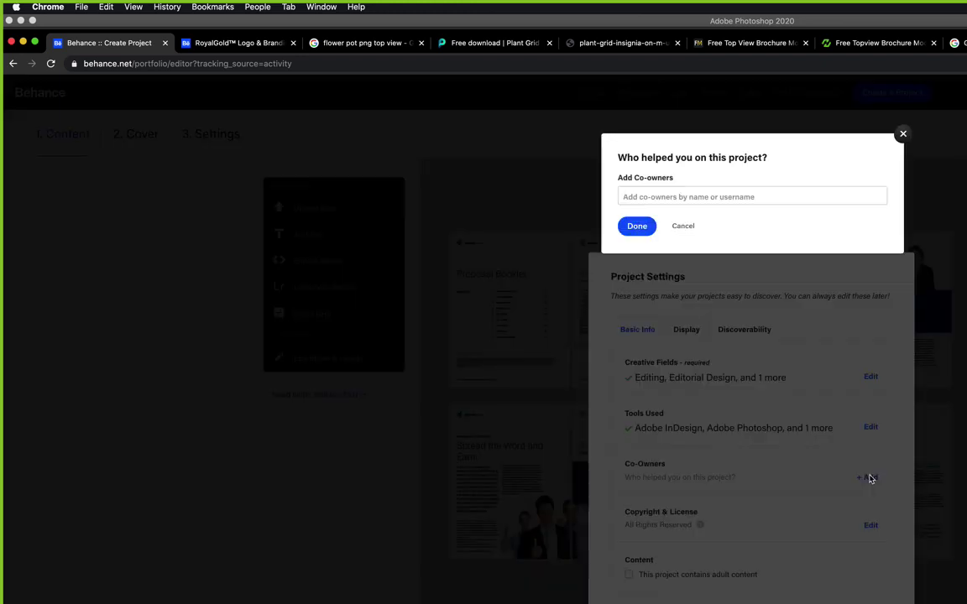
# Add two accounts, including the brand account, as project co-owners.
pyautogui.click(870, 477)
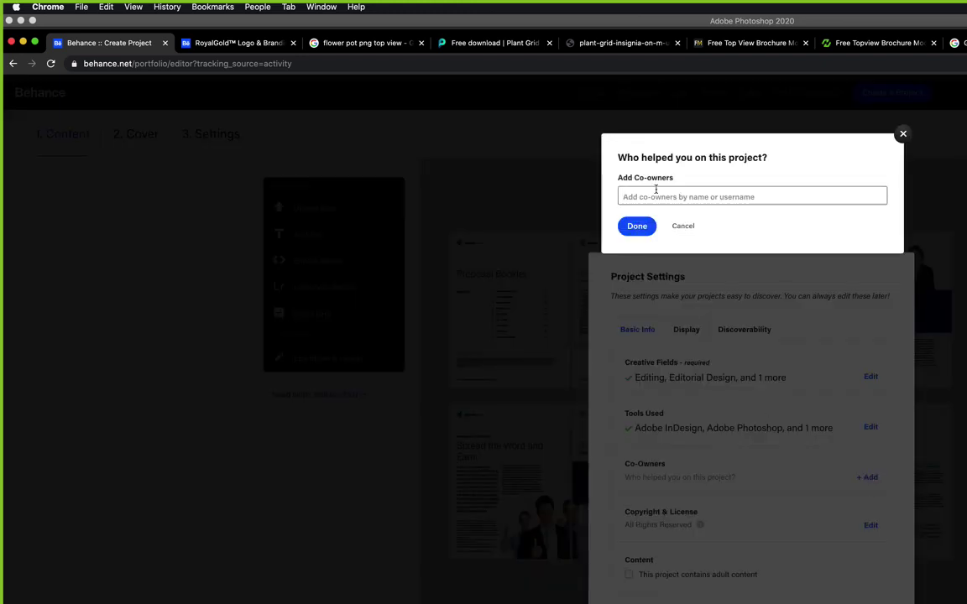
pyautogui.click(661, 197)
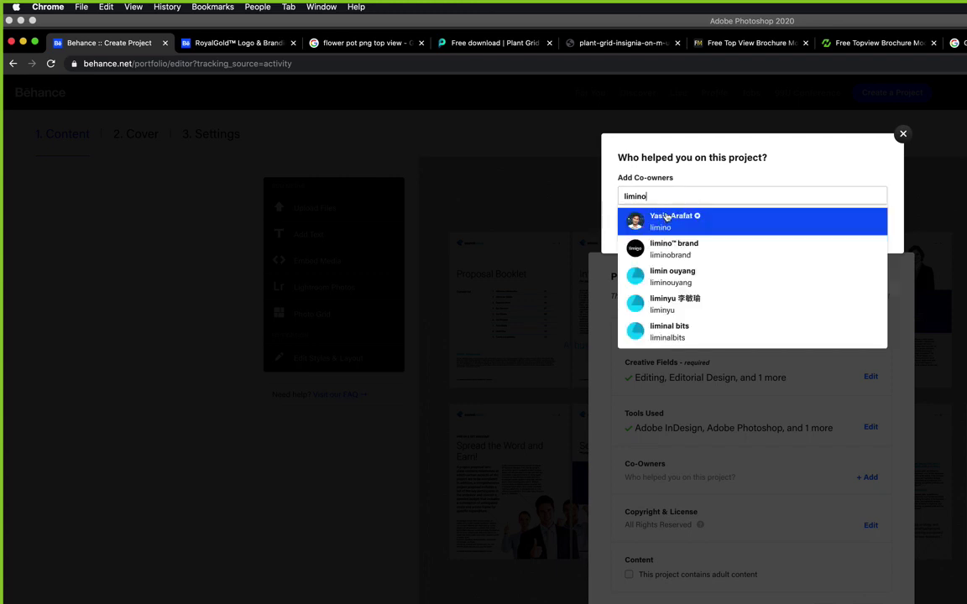
pyautogui.click(666, 217)
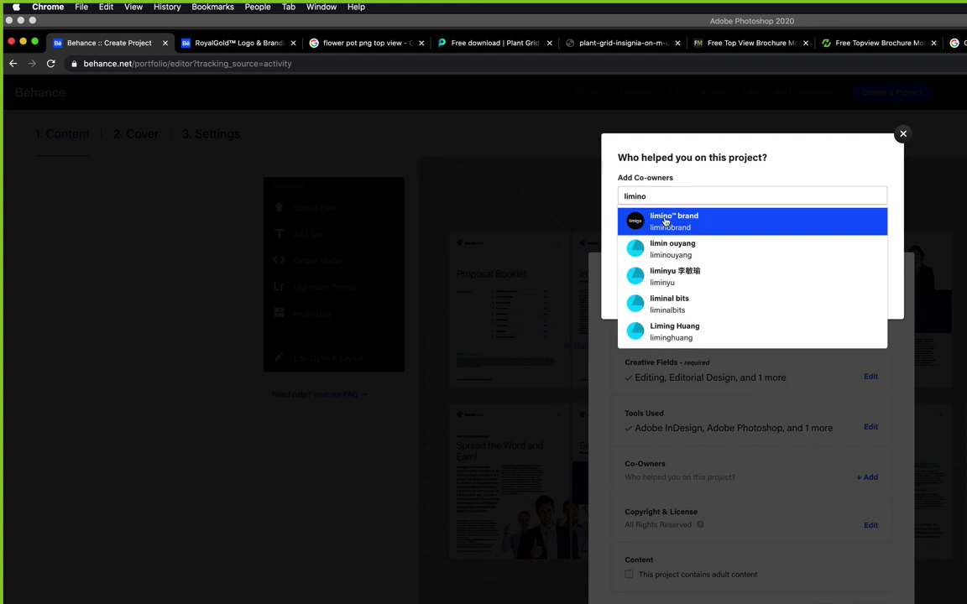
pyautogui.click(664, 221)
pyautogui.click(638, 322)
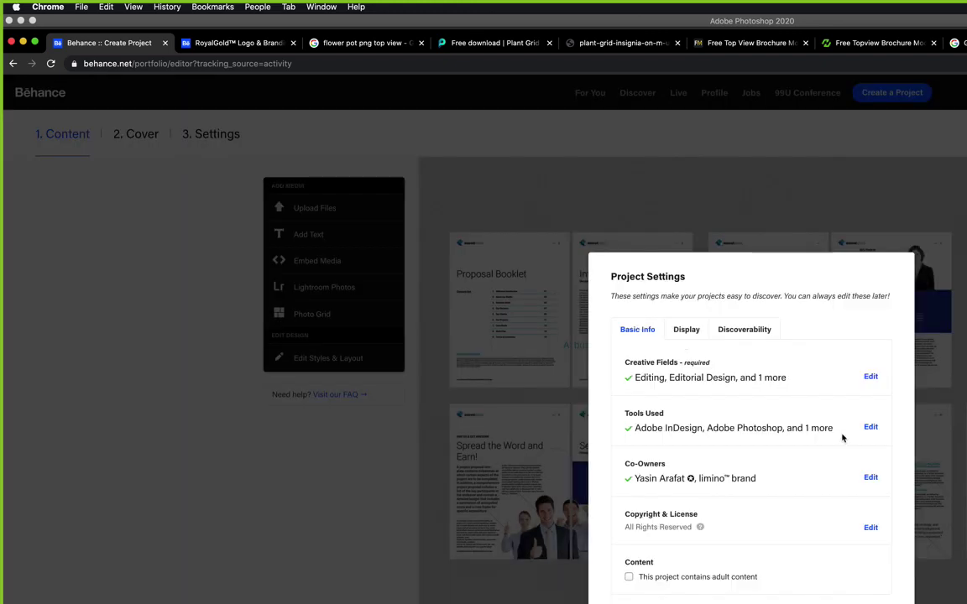
# In Discoverability, add the tags PROPOSAL, BROCHURE and MAGAZINE.
pyautogui.click(692, 334)
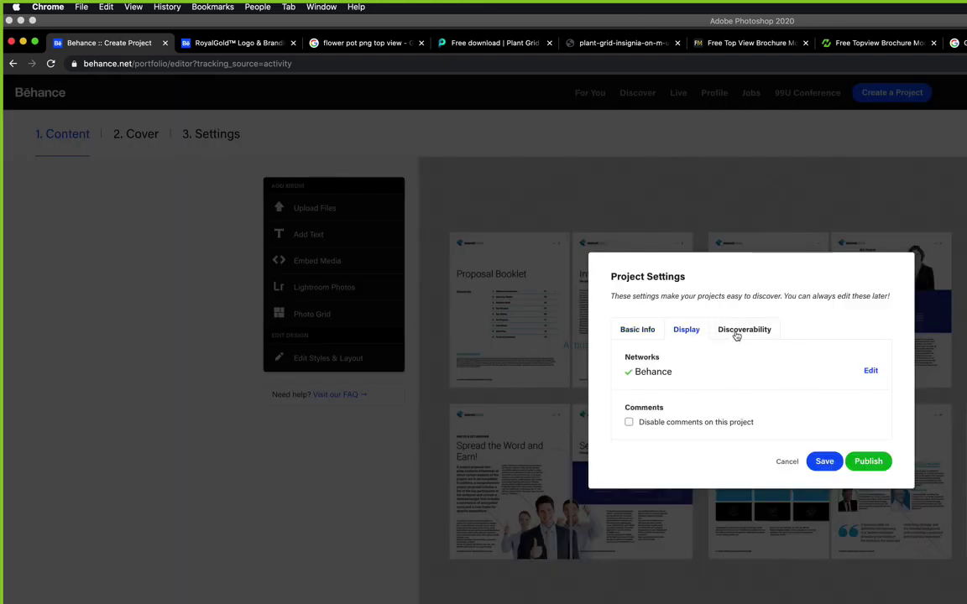
pyautogui.click(737, 334)
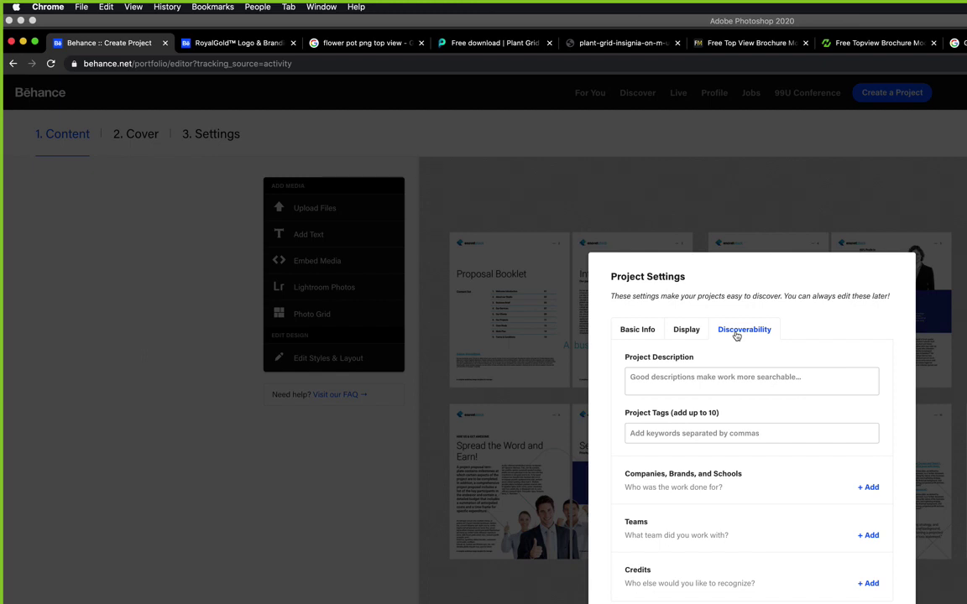
pyautogui.click(632, 434)
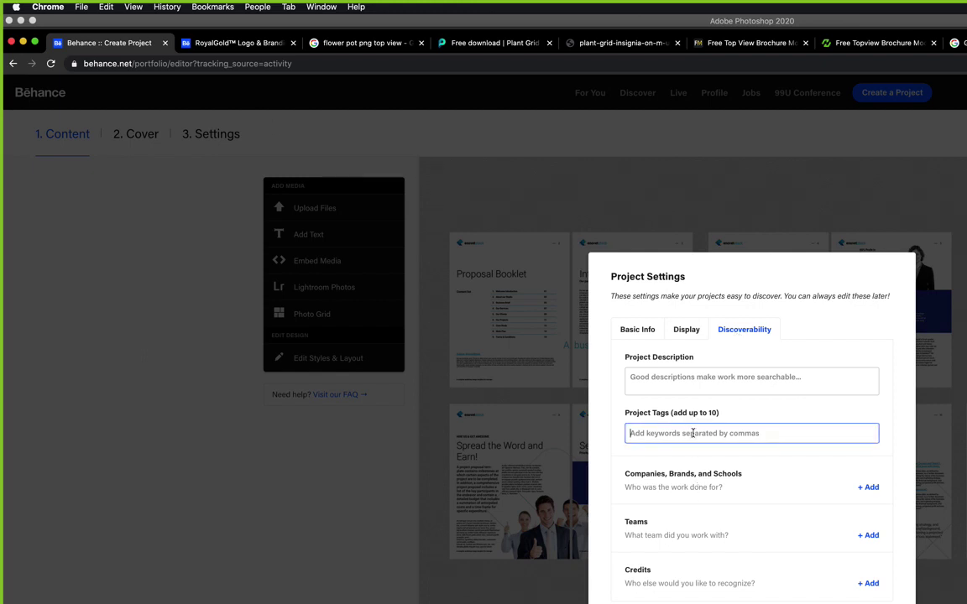
pyautogui.write('proposal')
pyautogui.press('Return')
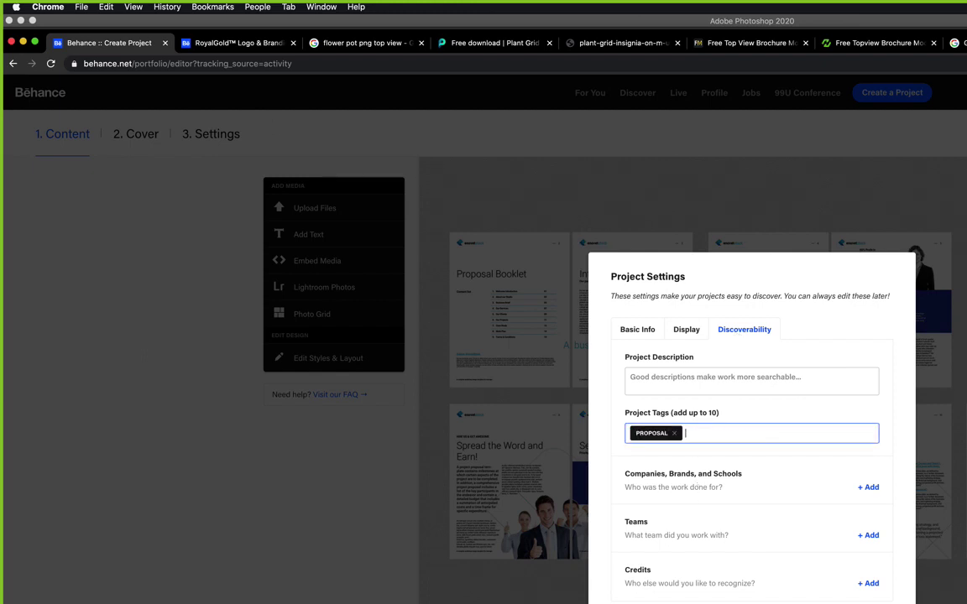
pyautogui.write('brochure')
pyautogui.press('Return')
pyautogui.write('magazine')
pyautogui.press('Return')
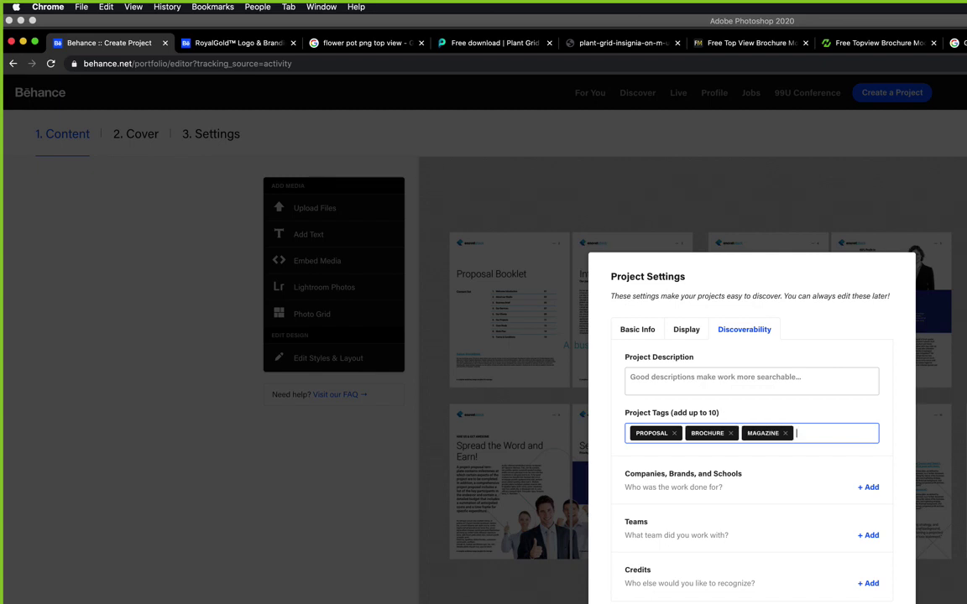
# Add tags PROPSOAL LAYOUT, CLEAN PROPOSAL, BOOKLET MAGAZINE, SIMPLE PROPOSAL and BROCHURE LAYOUT, then view the RoyalGold page.
pyautogui.write('propsoal layout')
pyautogui.press('Return')
pyautogui.write('clean proposal')
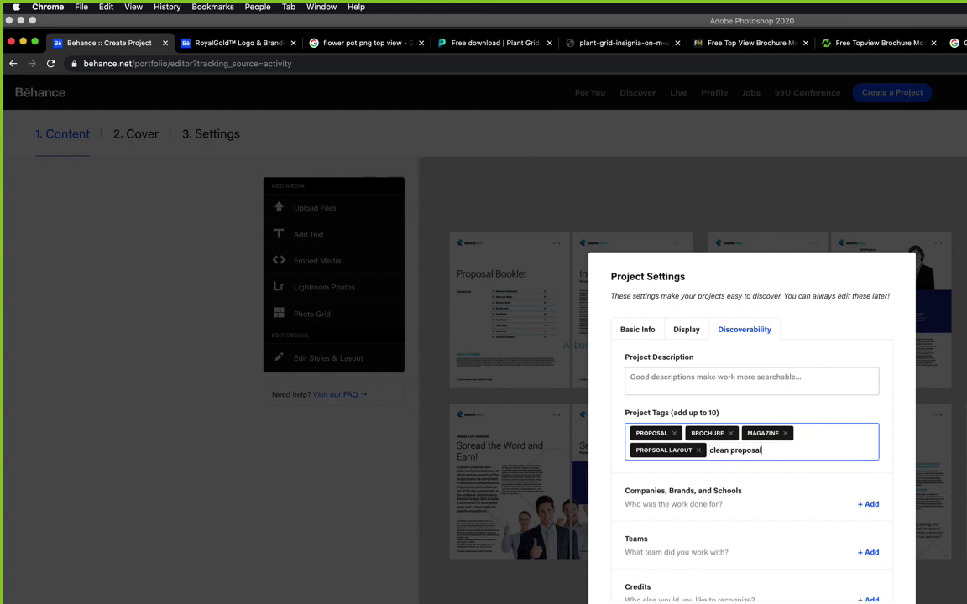
pyautogui.press('Return')
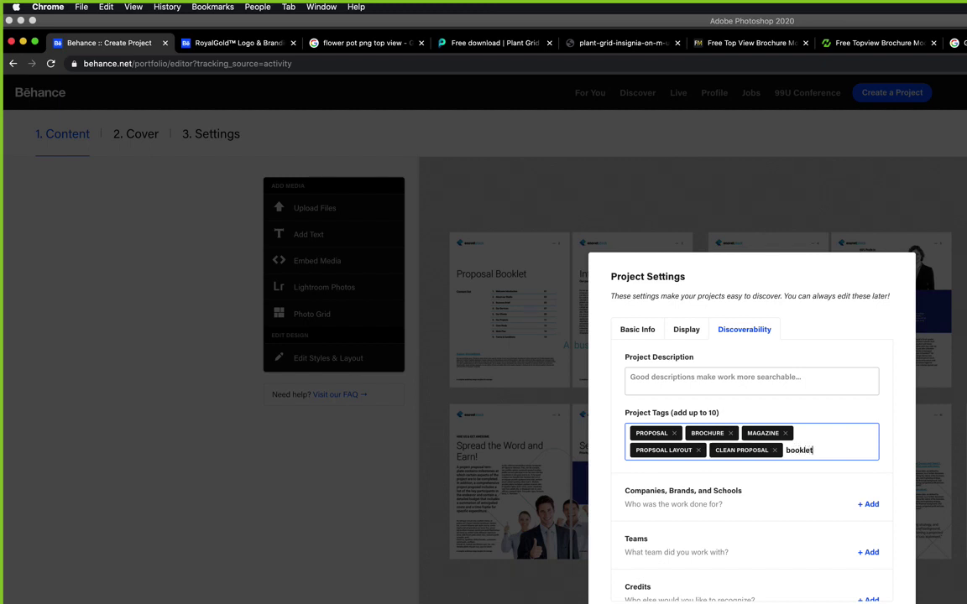
pyautogui.write('booklet magazine')
pyautogui.press('Return')
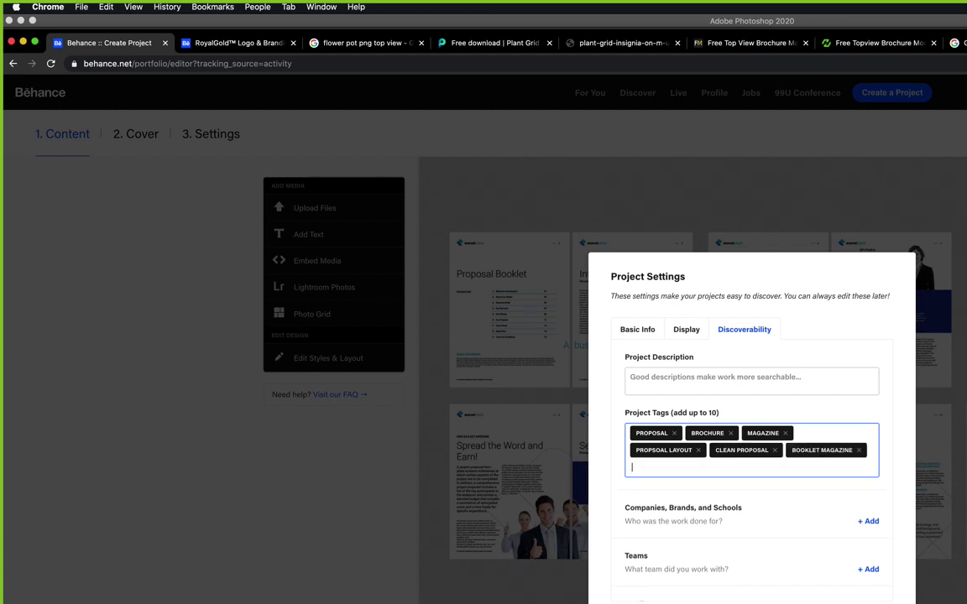
pyautogui.write('simple proposal')
pyautogui.press('Return')
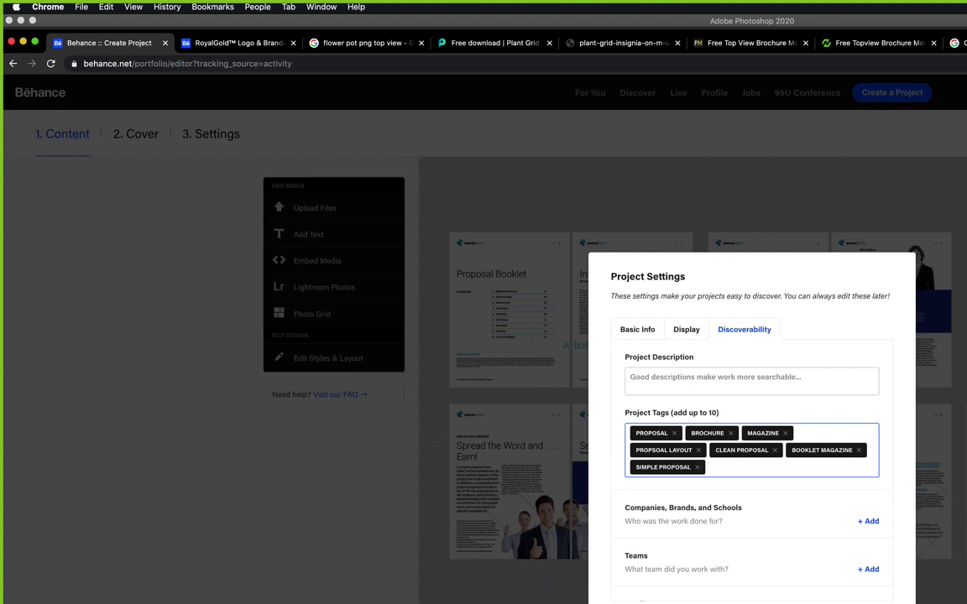
pyautogui.write('brochure layout,')
pyautogui.press('Return')
pyautogui.click(692, 377)
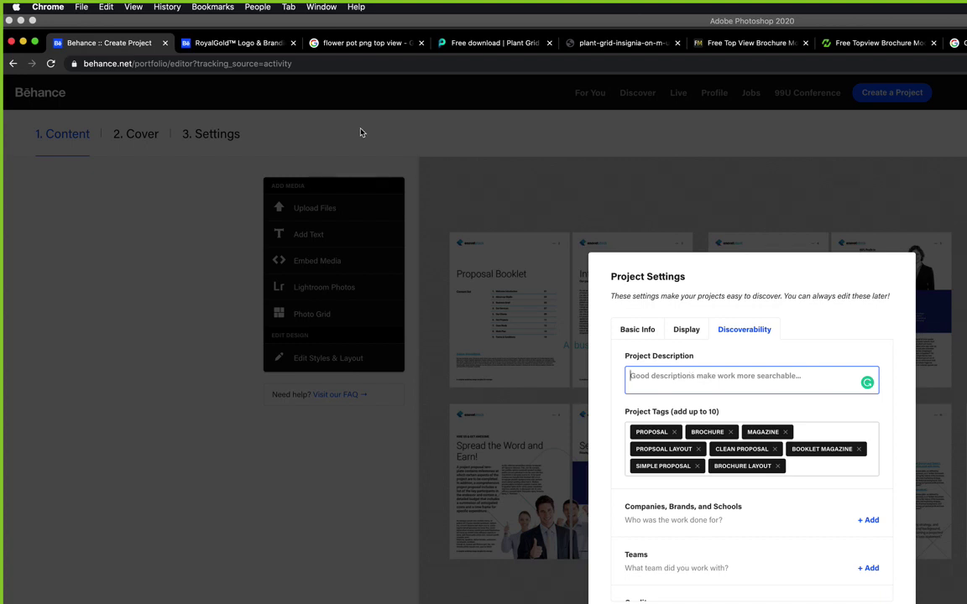
pyautogui.click(240, 43)
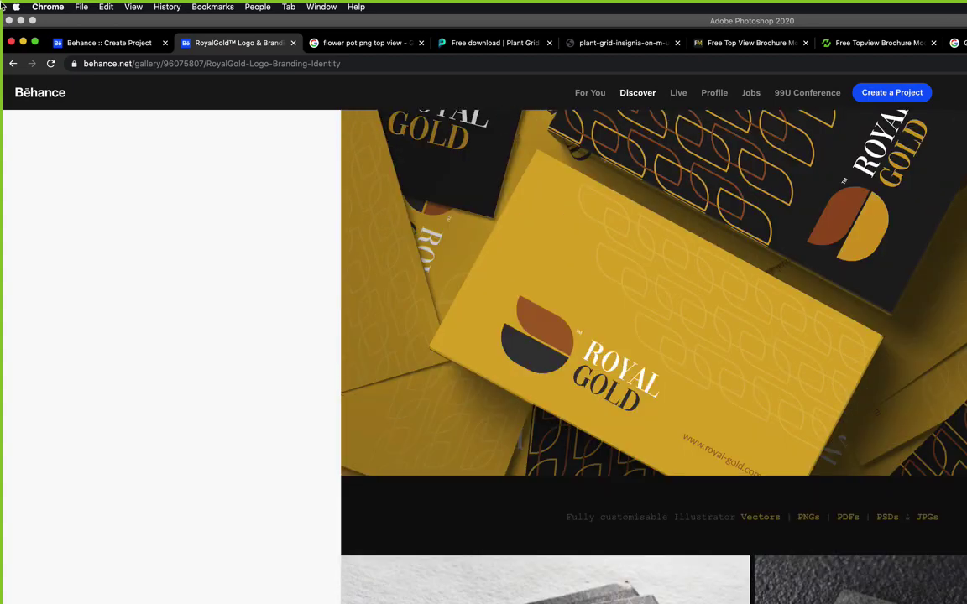
# Go back to the Limino Templates profile, then return to the Create Project page to publish.
pyautogui.click(13, 64)
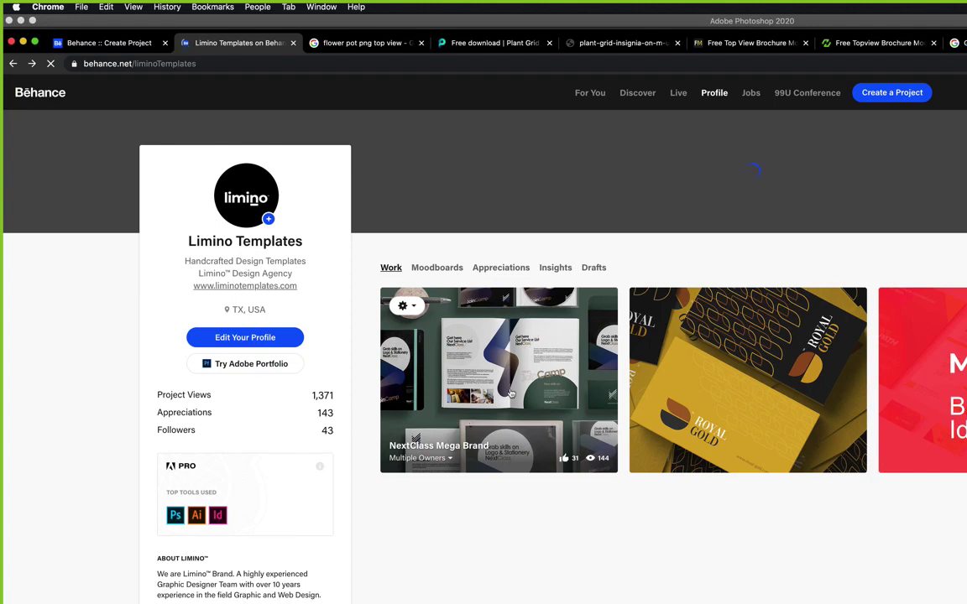
pyautogui.click(101, 42)
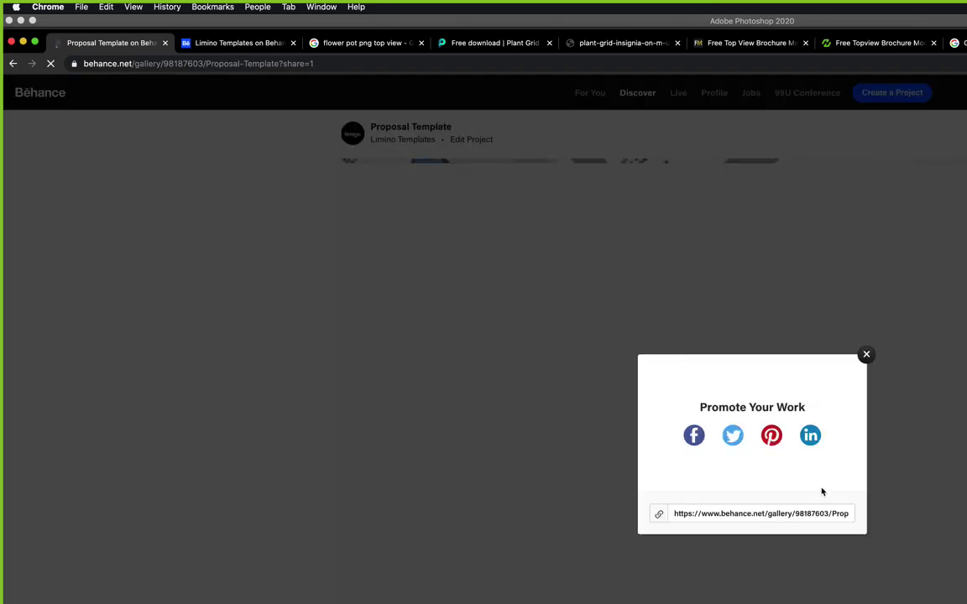
# Try the Pinterest share and the share link, then close the Promote Your Work prompt.
pyautogui.click(770, 435)
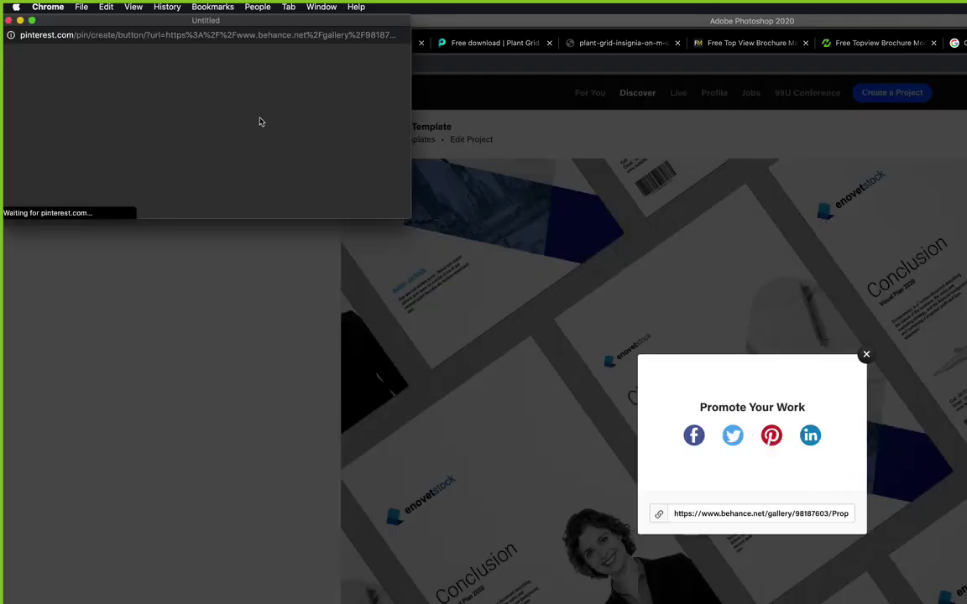
pyautogui.moveTo(194, 21); pyautogui.dragTo(492, 262)
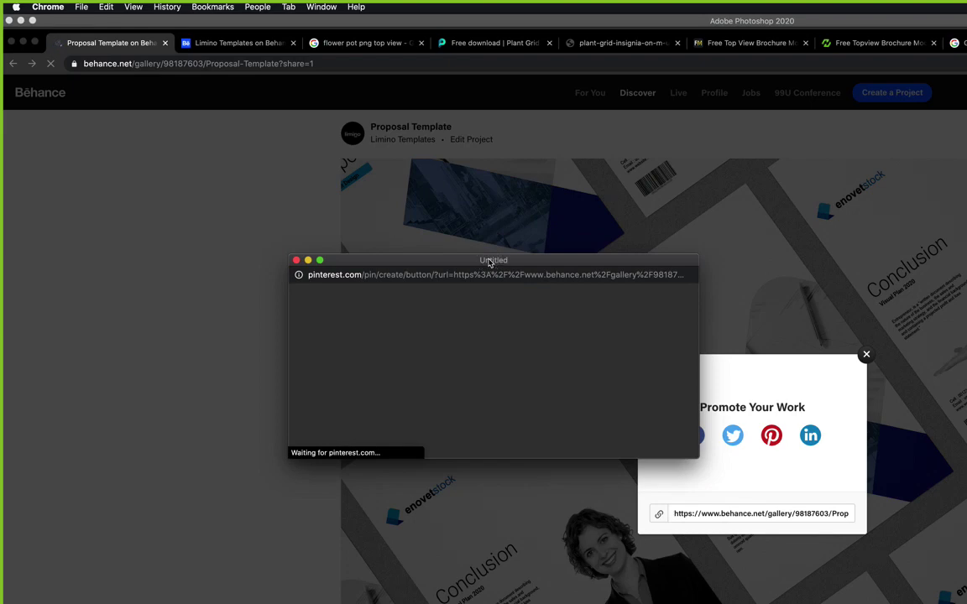
pyautogui.click(295, 261)
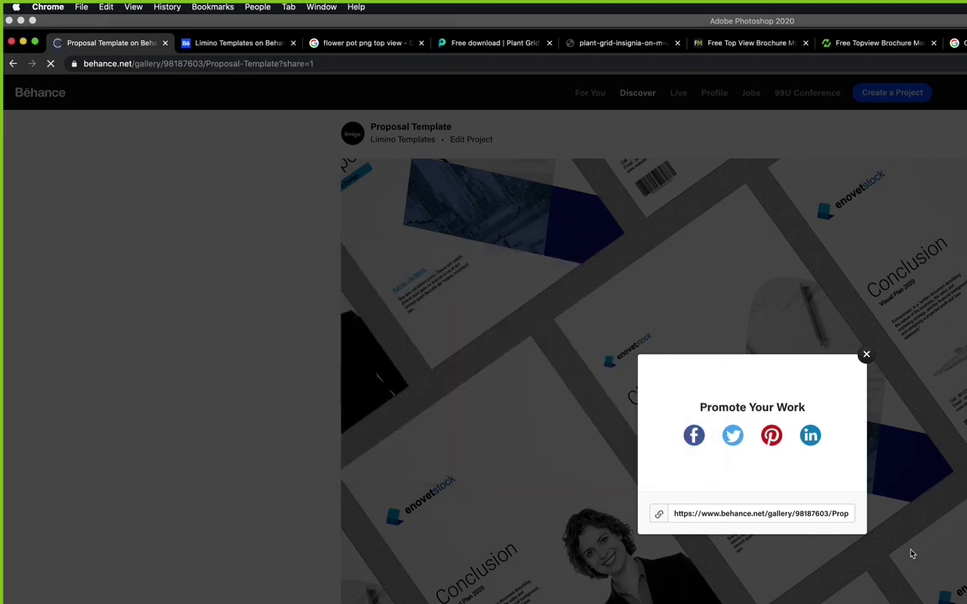
pyautogui.click(695, 513)
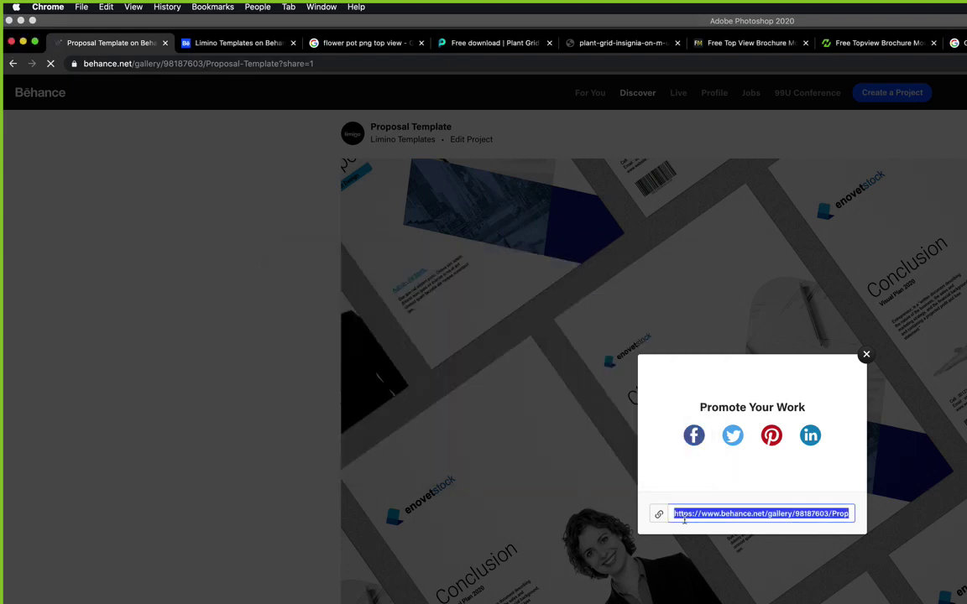
pyautogui.moveTo(588, 25)
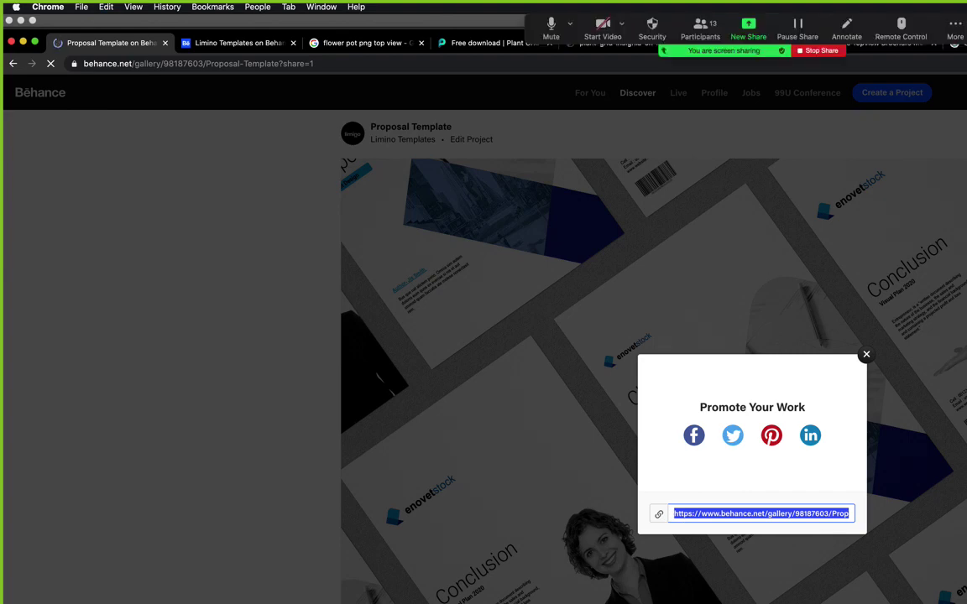
pyautogui.click(945, 32)
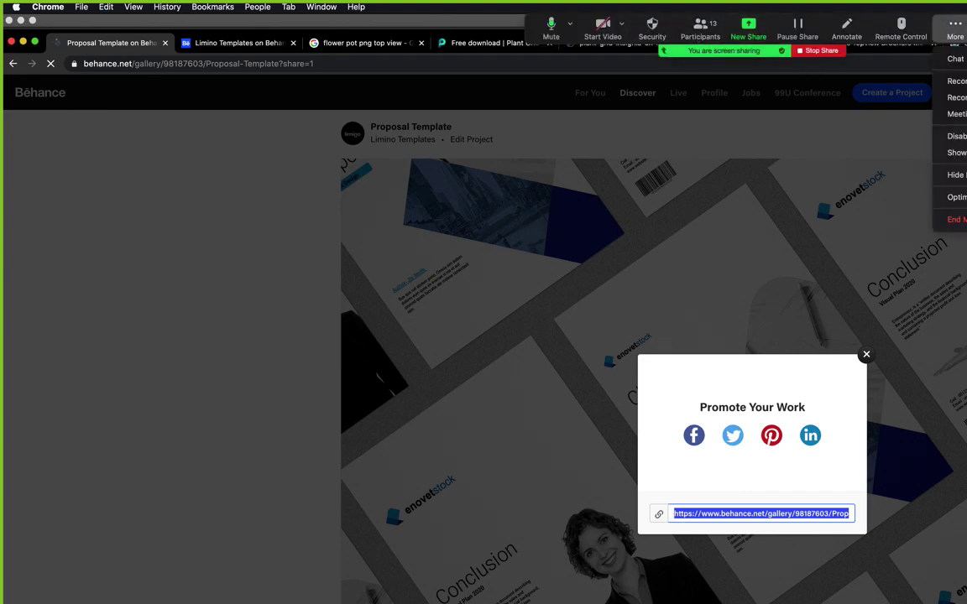
pyautogui.click(956, 46)
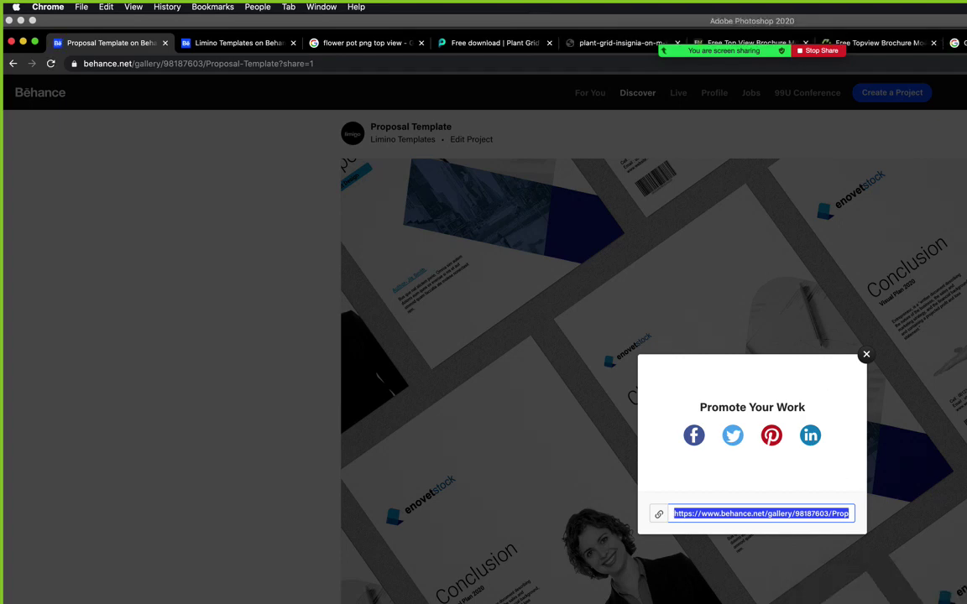
pyautogui.click(668, 324)
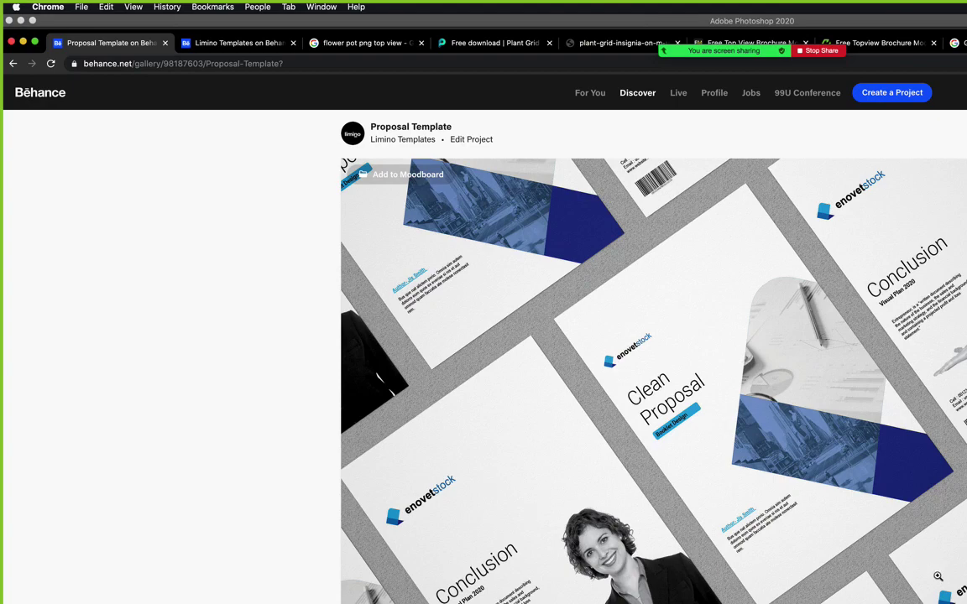
# Scroll the published Proposal Template page, return to the top, and choose Edit Project.
pyautogui.scroll(-20, 916, 524)
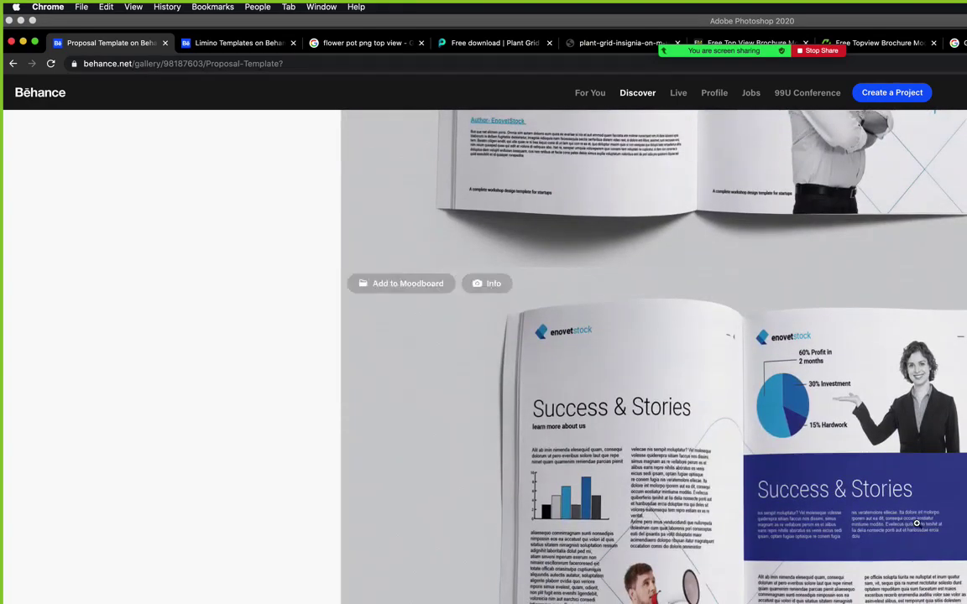
pyautogui.scroll(-15, 917, 524)
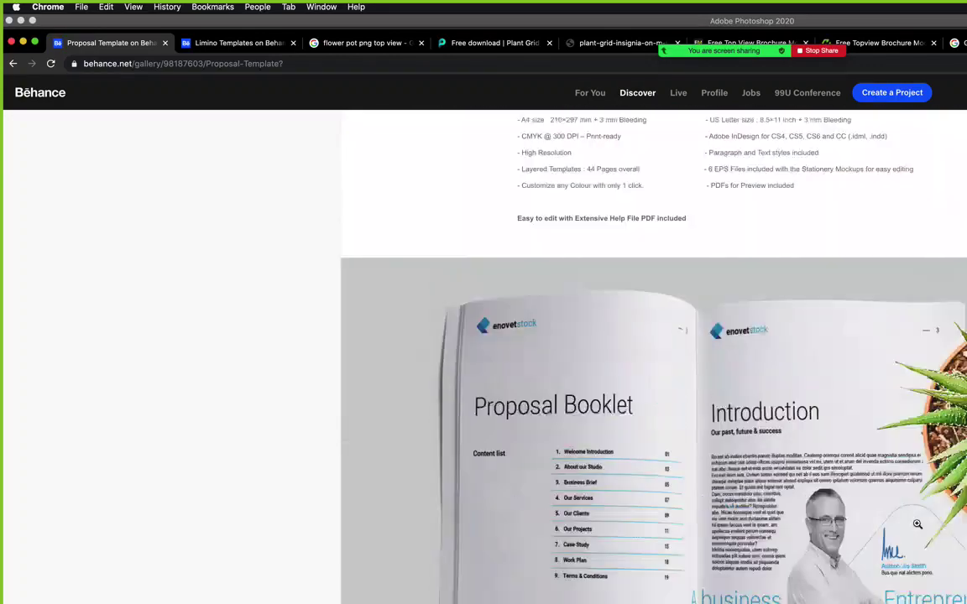
pyautogui.press('Home')
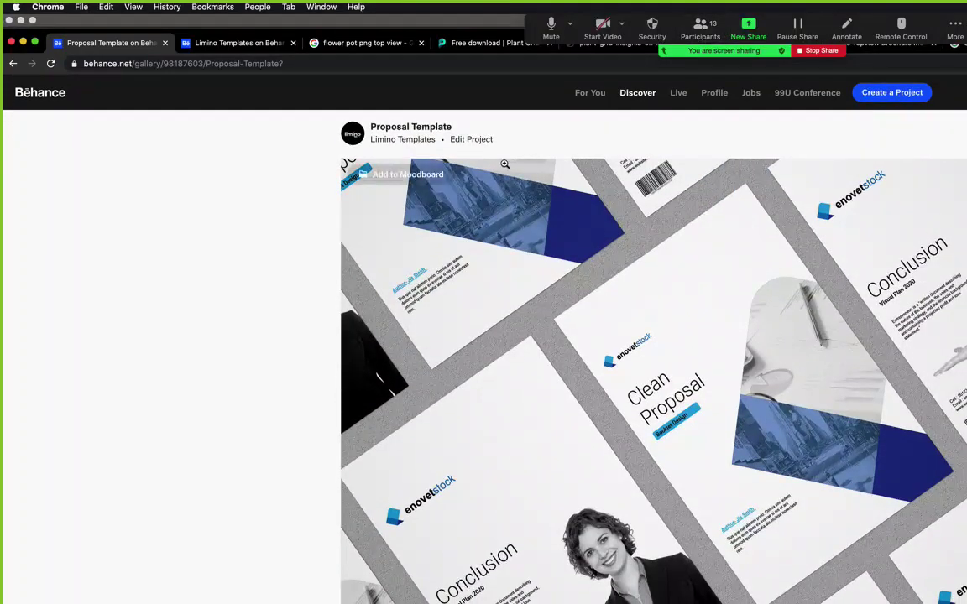
pyautogui.click(475, 138)
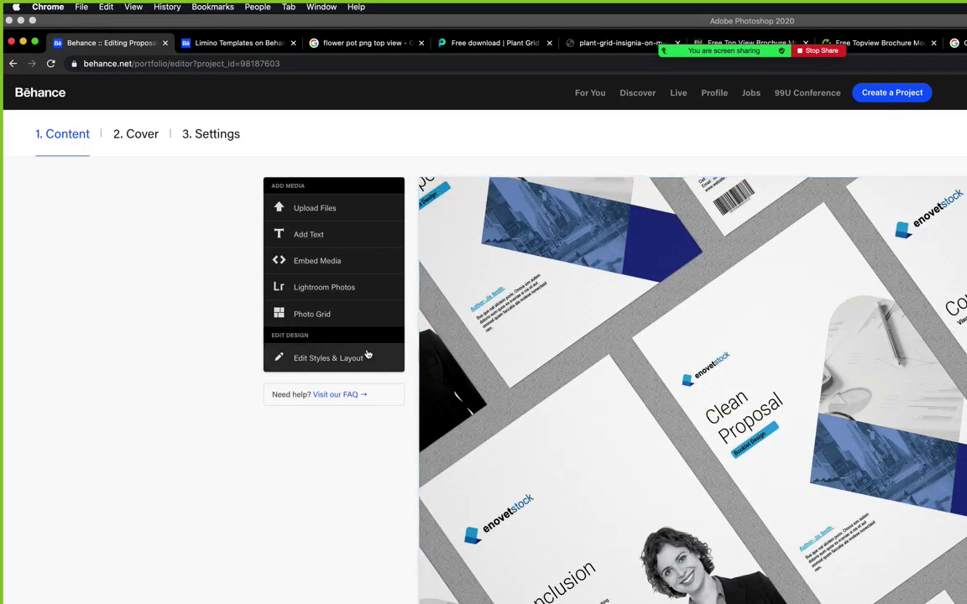
# Set the image Spacing slider in Styles & Layout to 38 px and save.
pyautogui.click(334, 358)
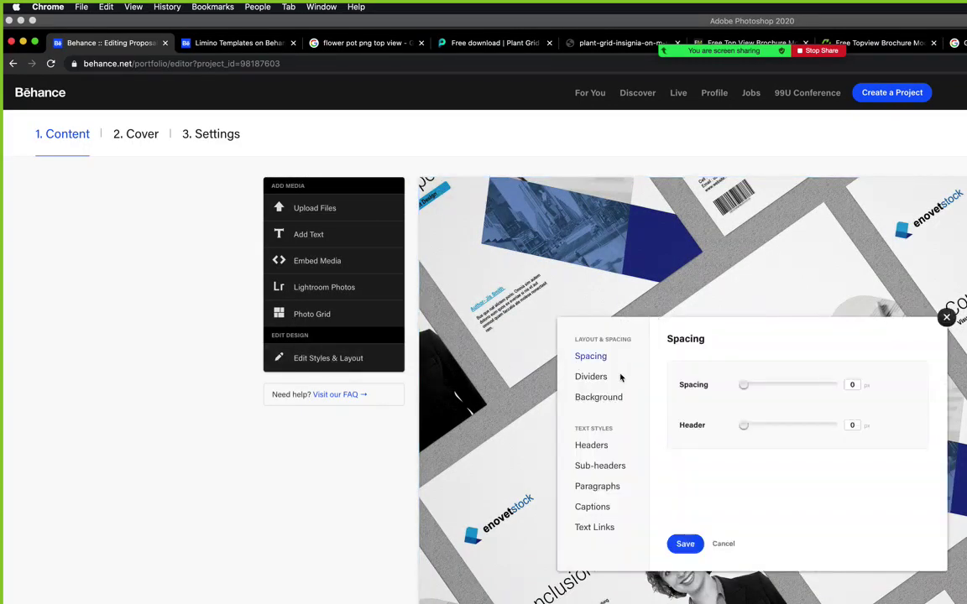
pyautogui.moveTo(744, 384); pyautogui.dragTo(766, 384)
pyautogui.scroll(-20, 692, 377)
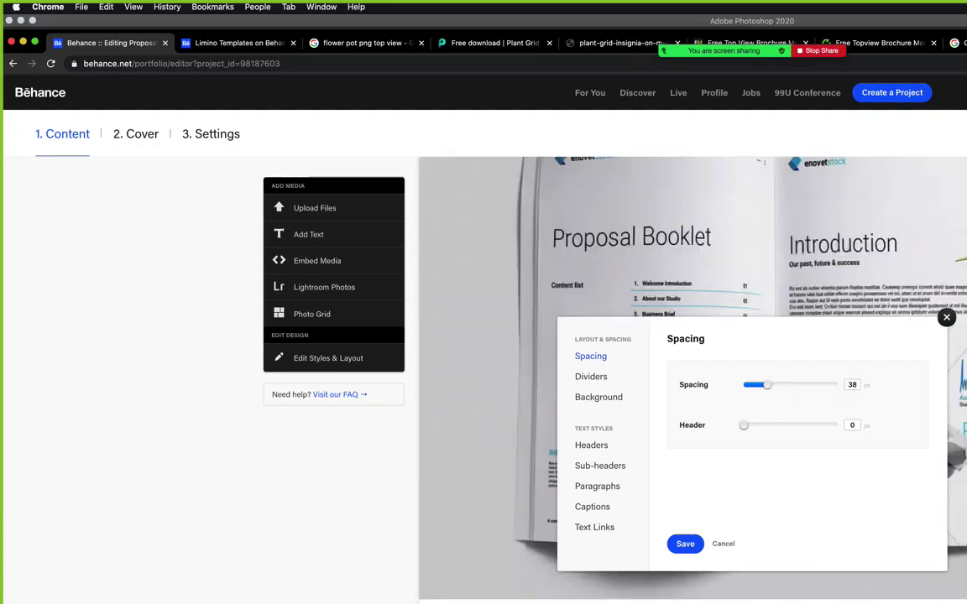
pyautogui.scroll(-20, 693, 377)
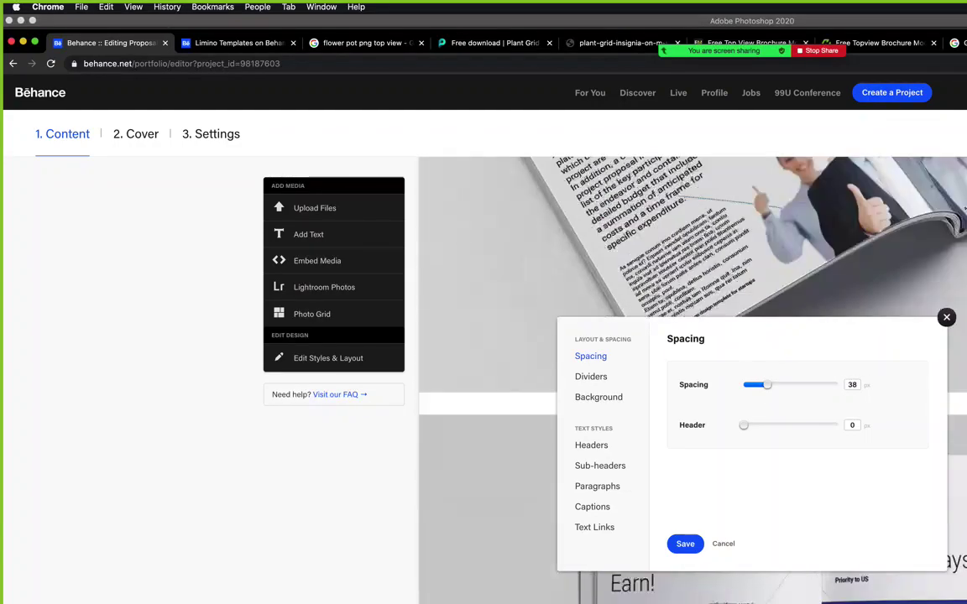
pyautogui.scroll(-15, 693, 378)
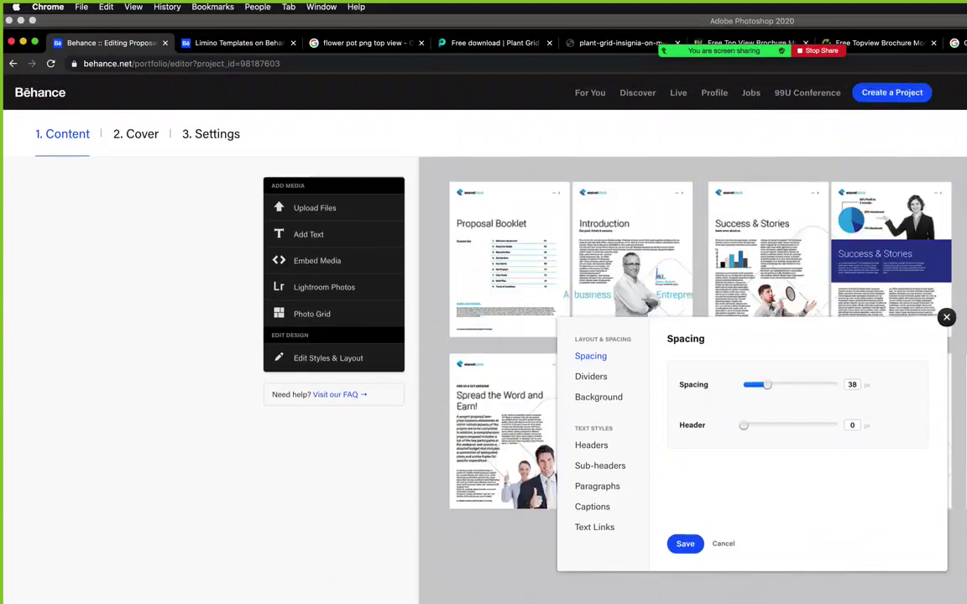
pyautogui.scroll(10, 896, 561)
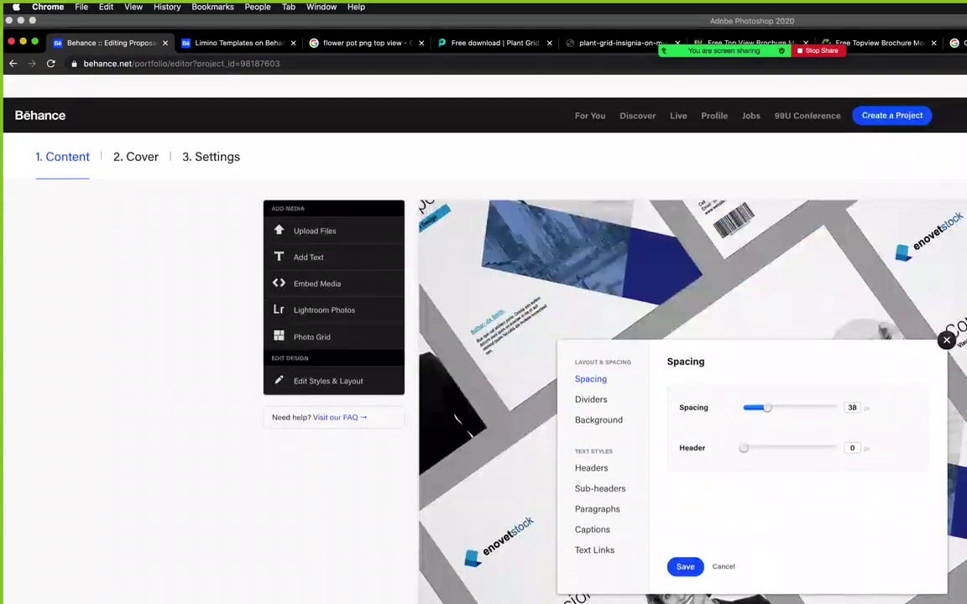
pyautogui.click(685, 544)
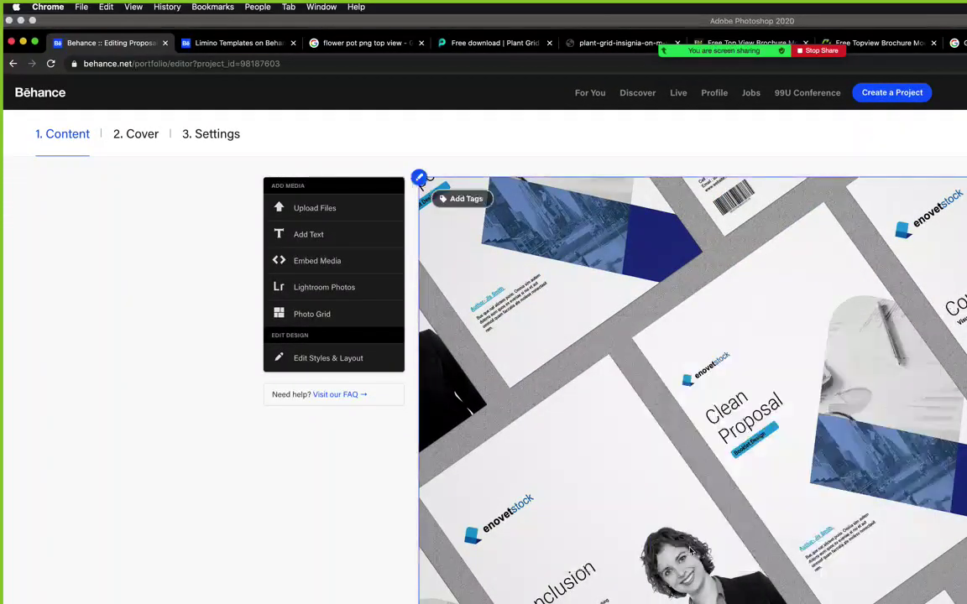
# Review the newly spaced images down the project, then reload the page with Cmd+R.
pyautogui.scroll(-10, 688, 503)
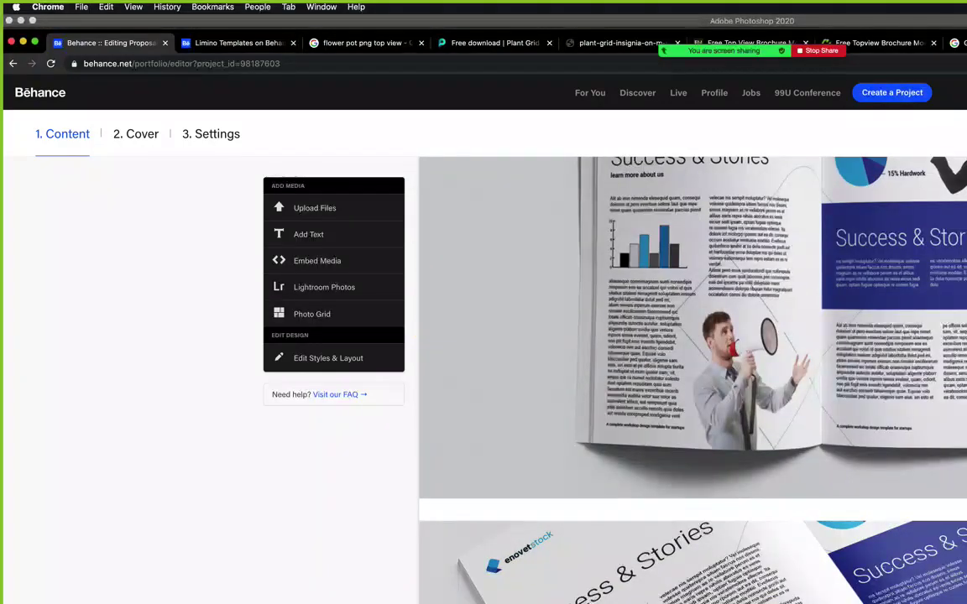
pyautogui.moveTo(807, 447)
pyautogui.scroll(-15, 793, 474)
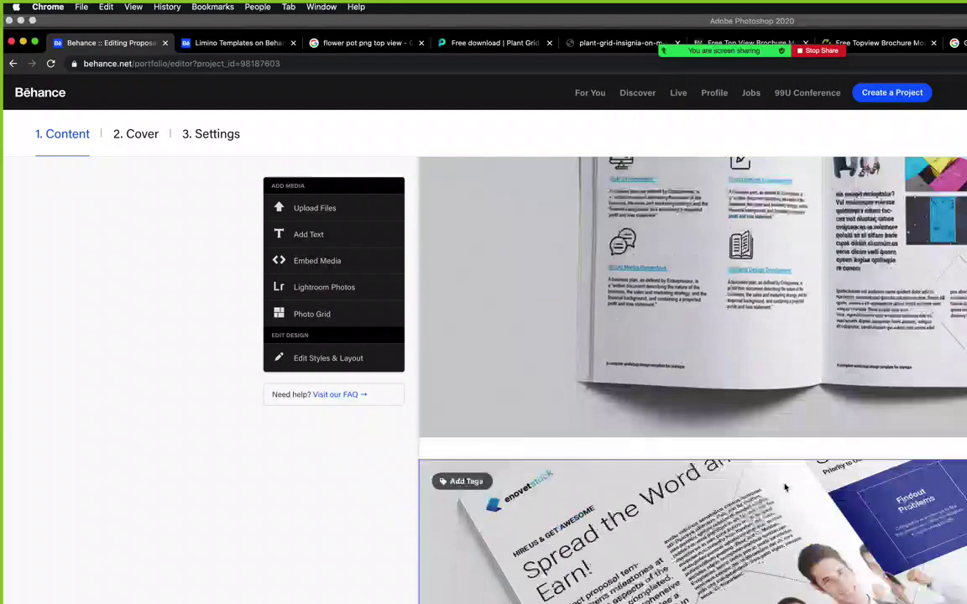
pyautogui.scroll(-5, 785, 488)
pyautogui.moveTo(789, 484)
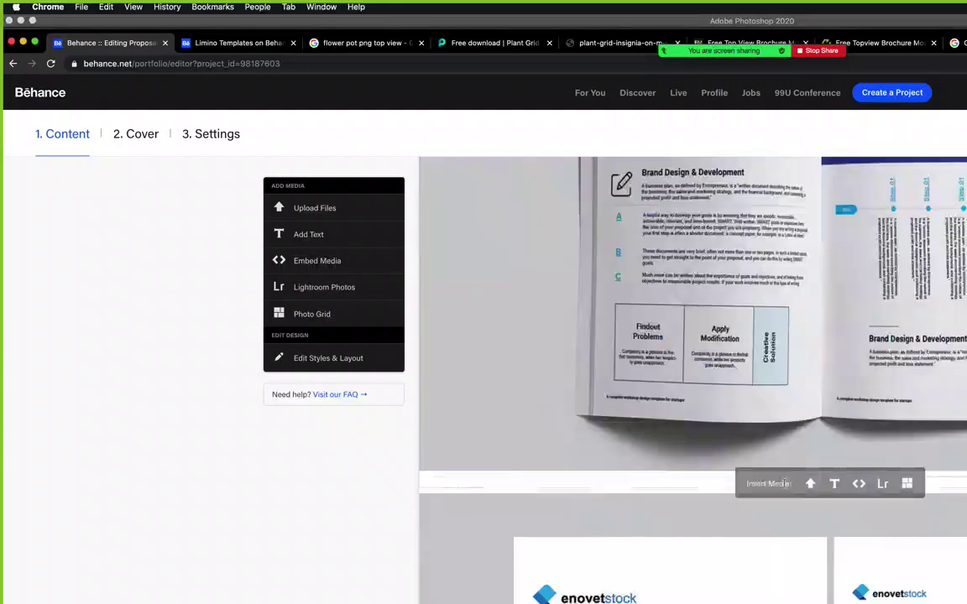
pyautogui.scroll(5, 885, 485)
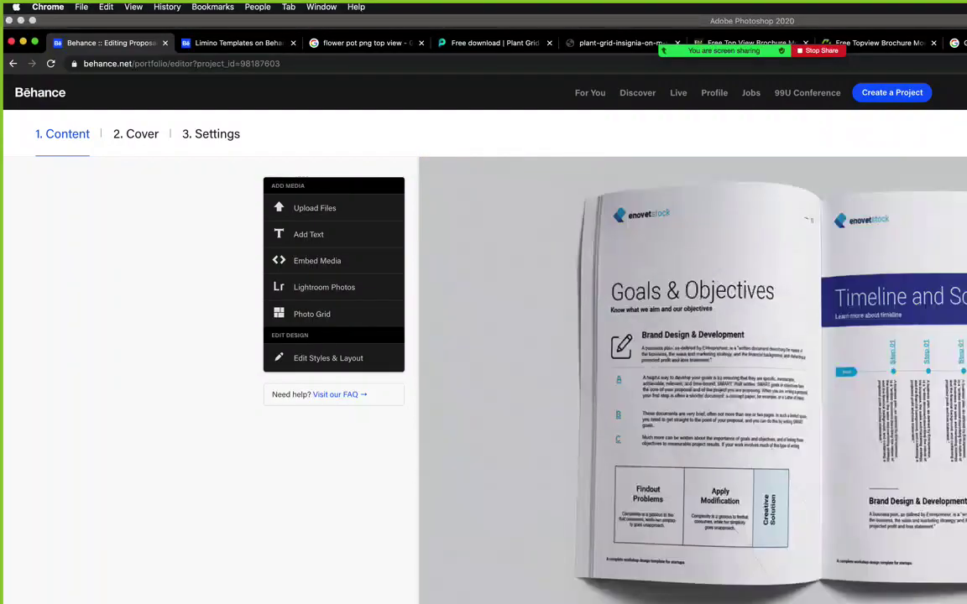
pyautogui.scroll(5, 692, 377)
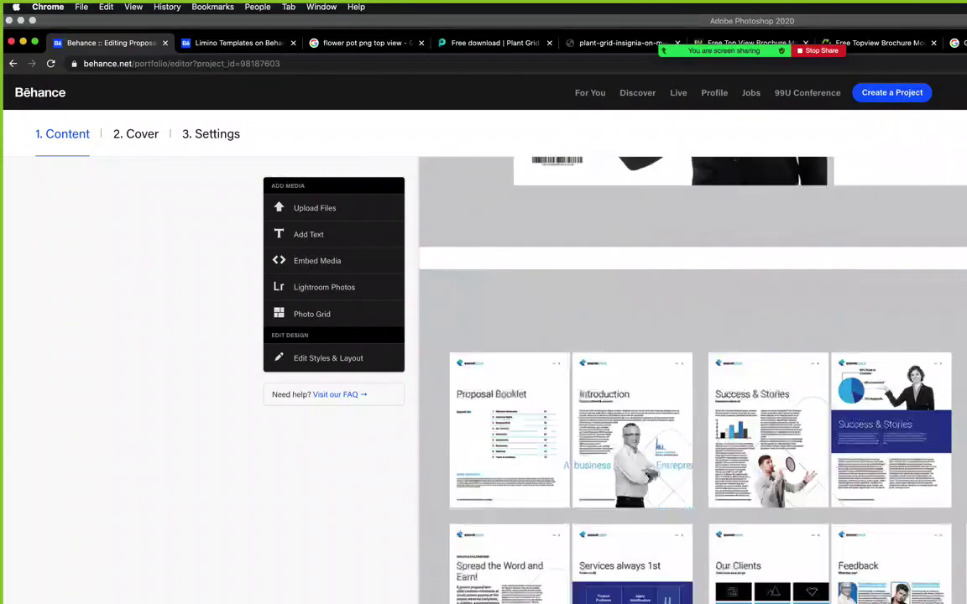
pyautogui.scroll(-2, 692, 378)
pyautogui.scroll(2, 692, 378)
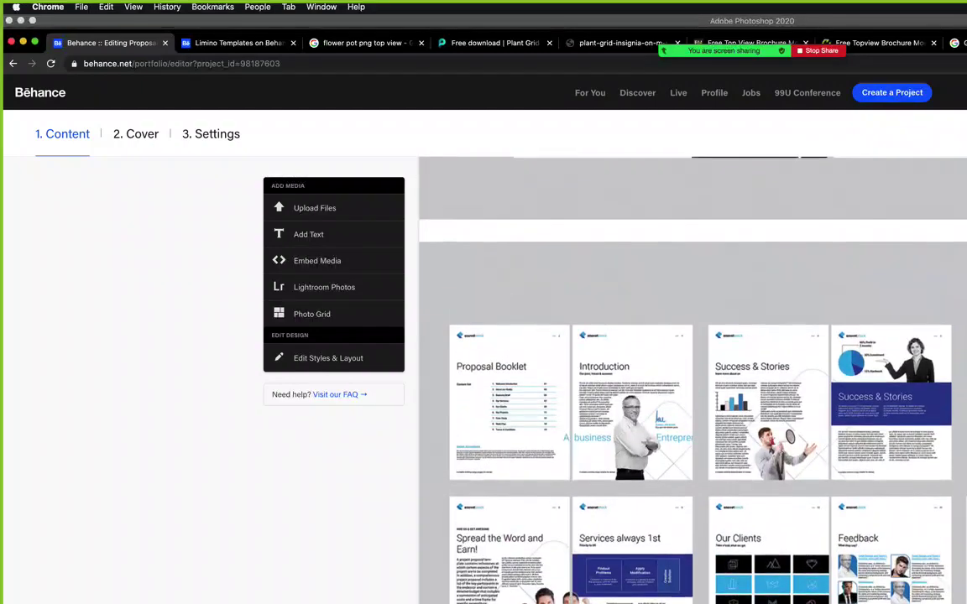
pyautogui.scroll(5, 692, 378)
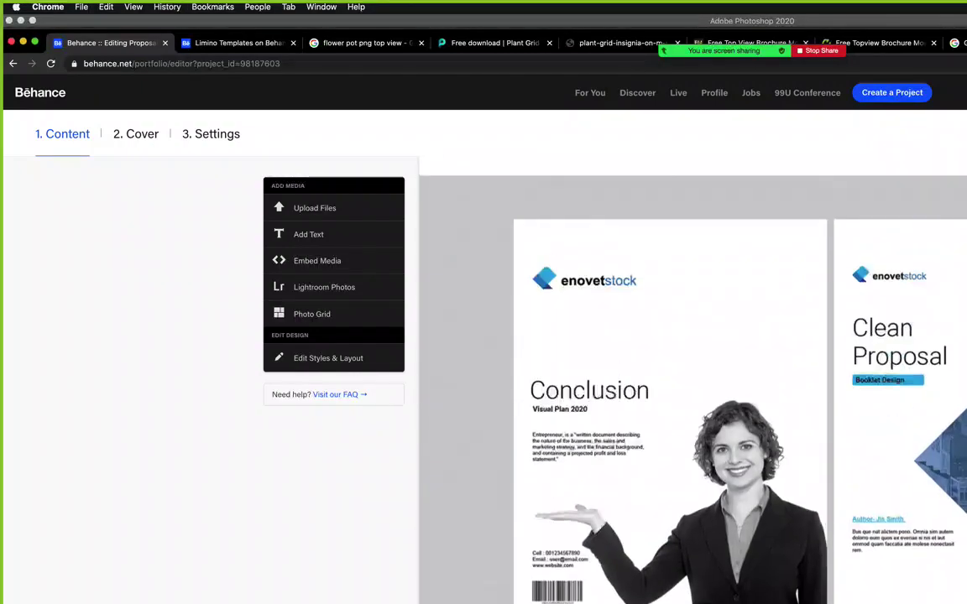
pyautogui.scroll(-8, 693, 378)
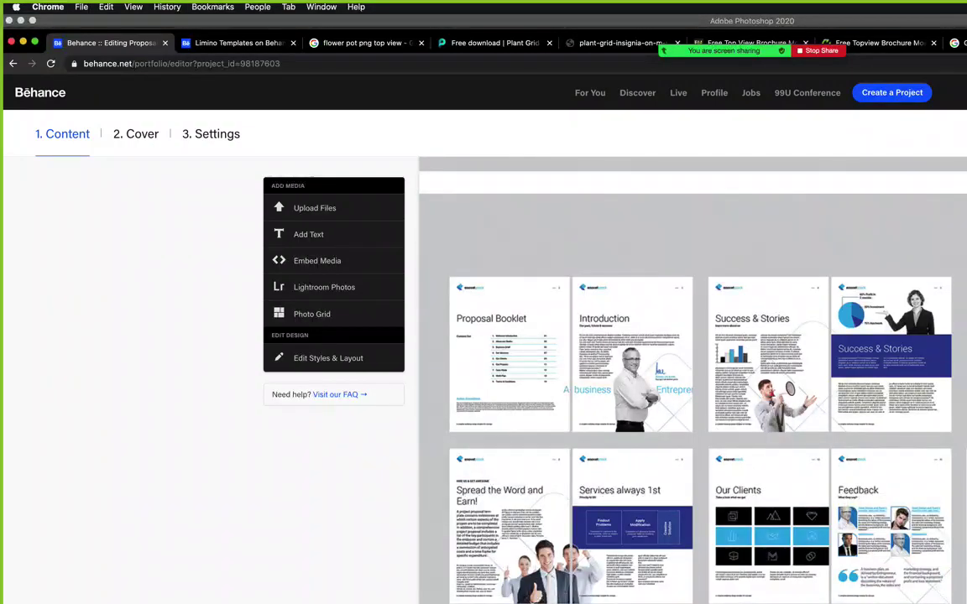
pyautogui.scroll(-4, 693, 378)
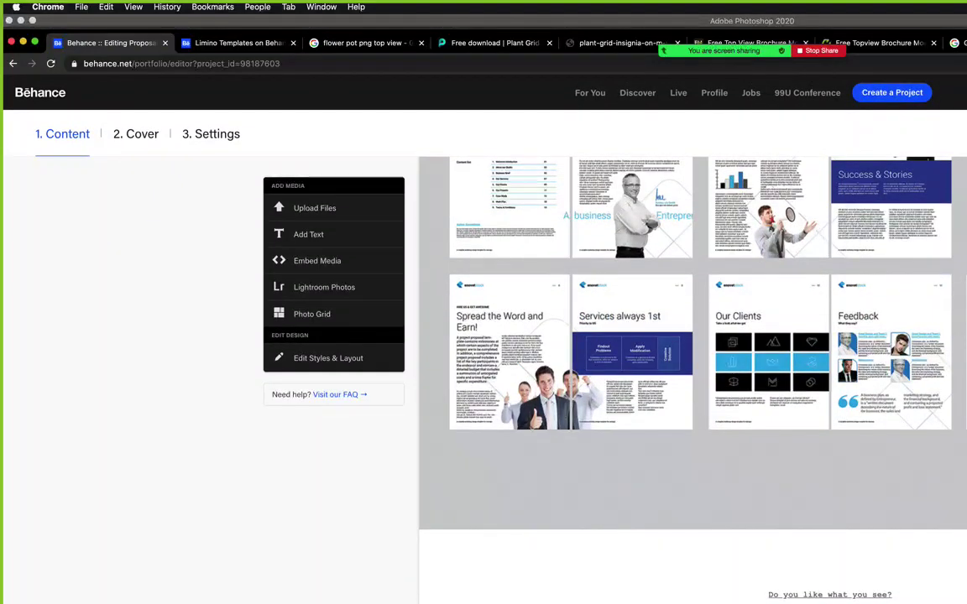
pyautogui.scroll(1, 693, 353)
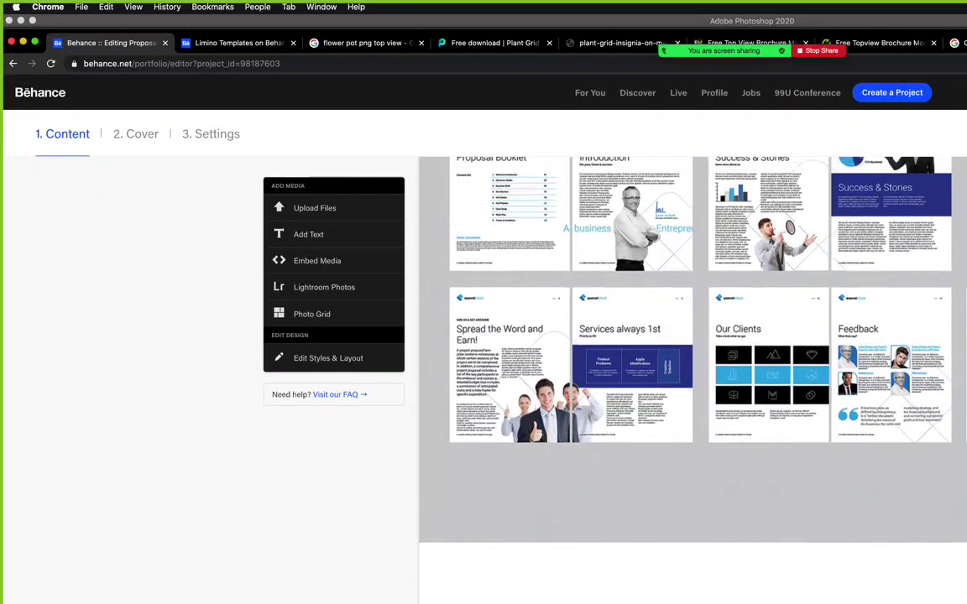
pyautogui.press('super+r')
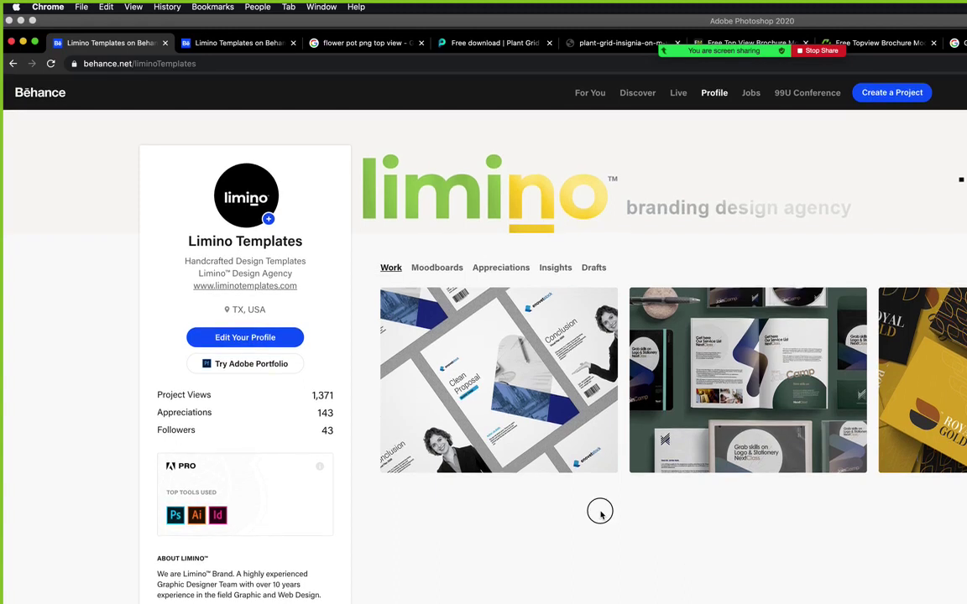
# Check that the Limino Templates Work list shows the Proposal Template project first.
pyautogui.moveTo(789, 119)
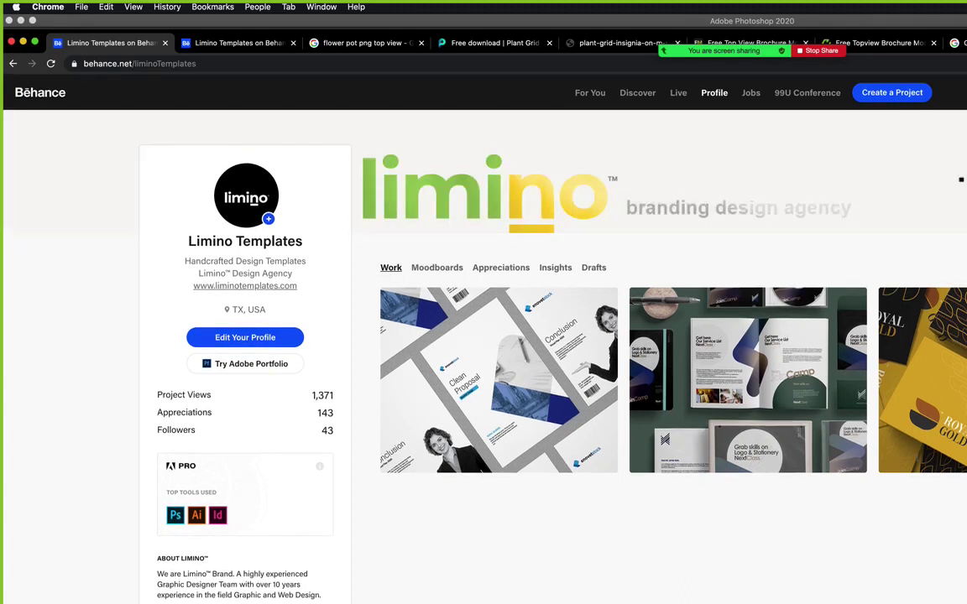